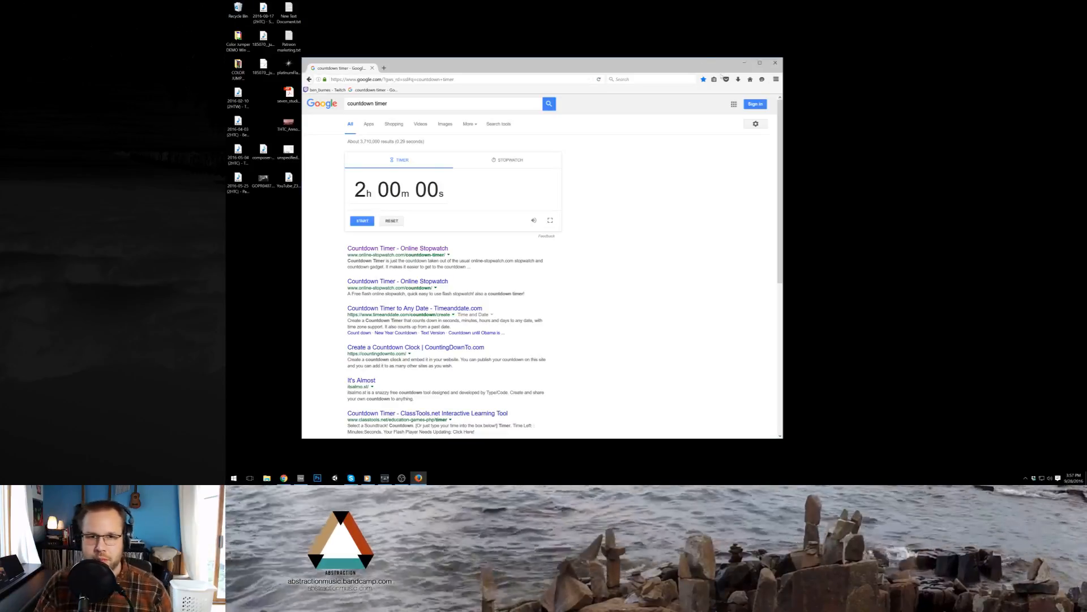
# - Minimize the Firefox countdown timer window and restore the empty Ableton Live set from the taskbar
pyautogui.click(744, 63)
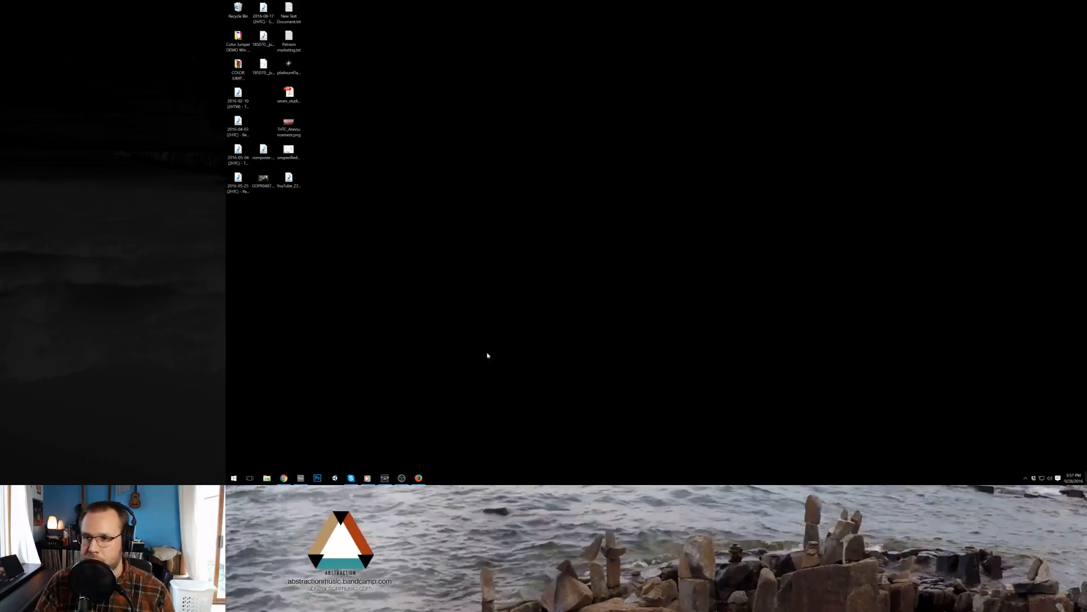
pyautogui.click(301, 480)
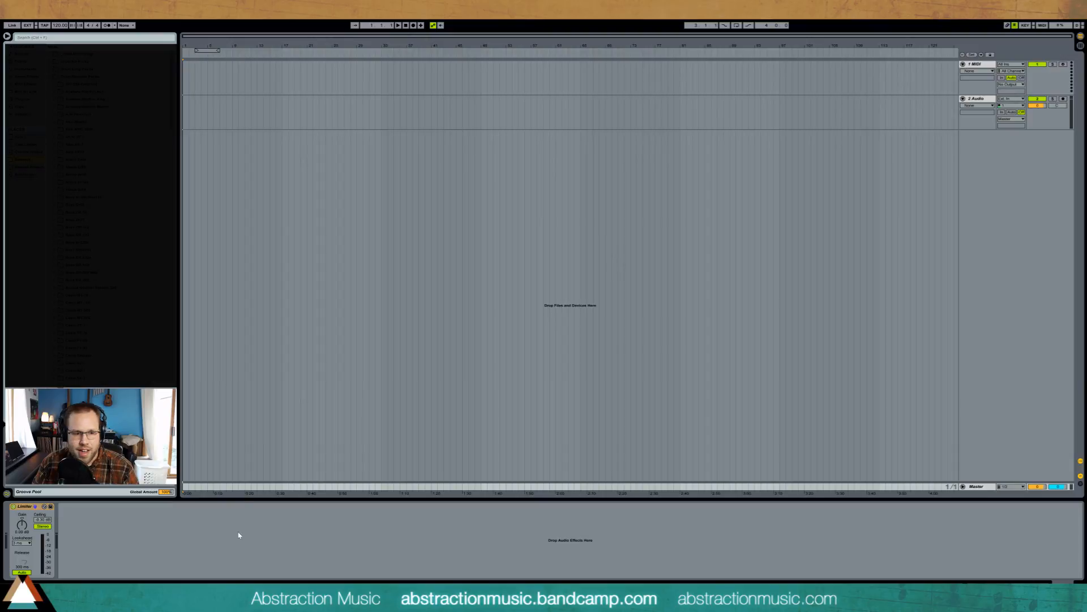
# - Bring the 2-hour Google countdown forward, shift it right and widen it, then return to Ableton
pyautogui.hotkey('alt', 'Tab')
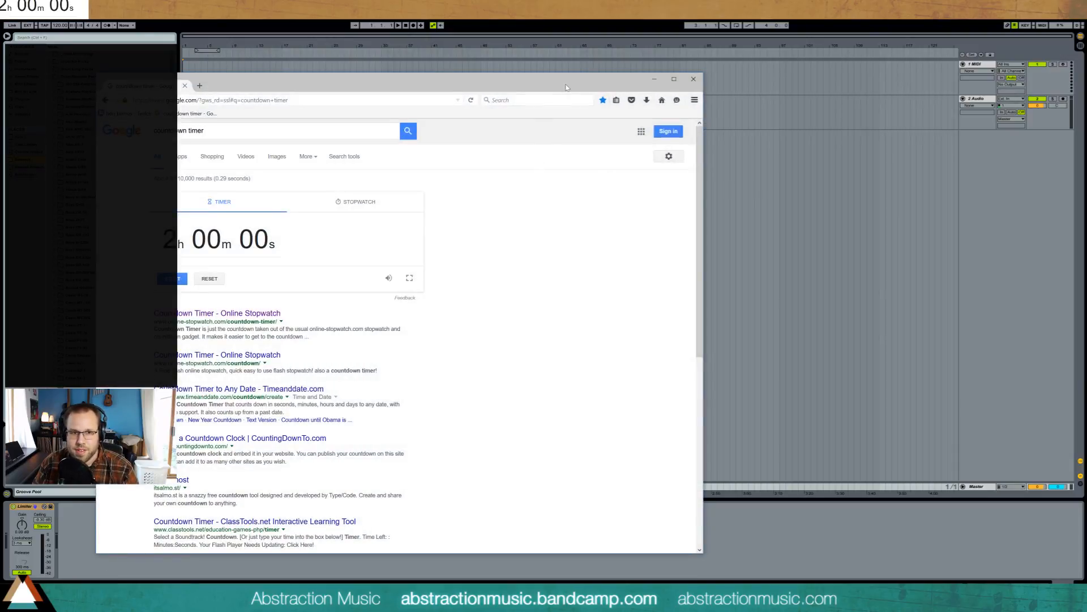
pyautogui.moveTo(567, 86); pyautogui.dragTo(618, 85)
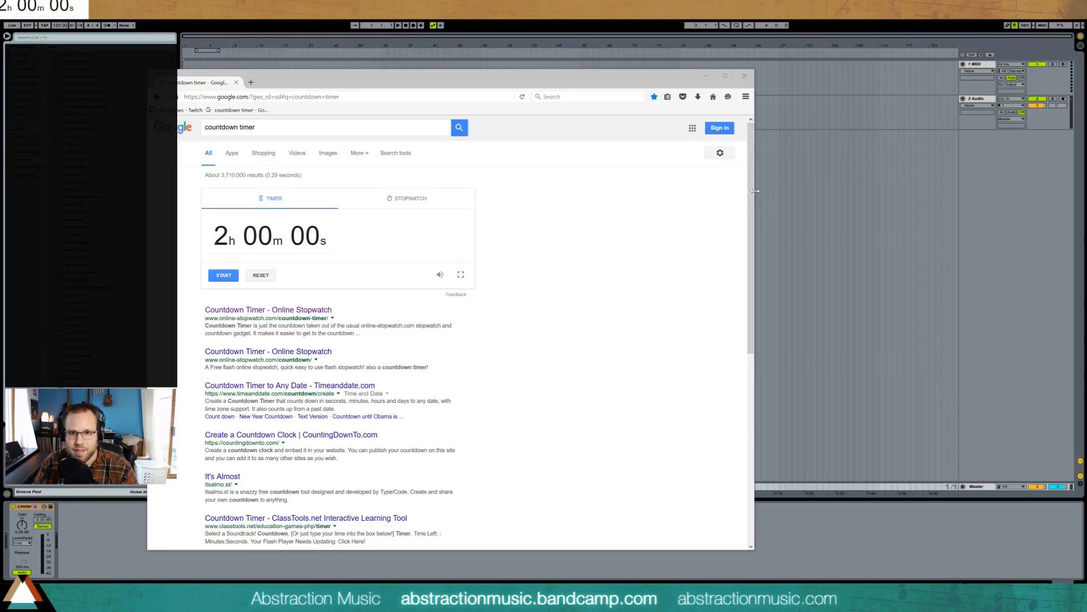
pyautogui.moveTo(755, 193); pyautogui.dragTo(787, 190)
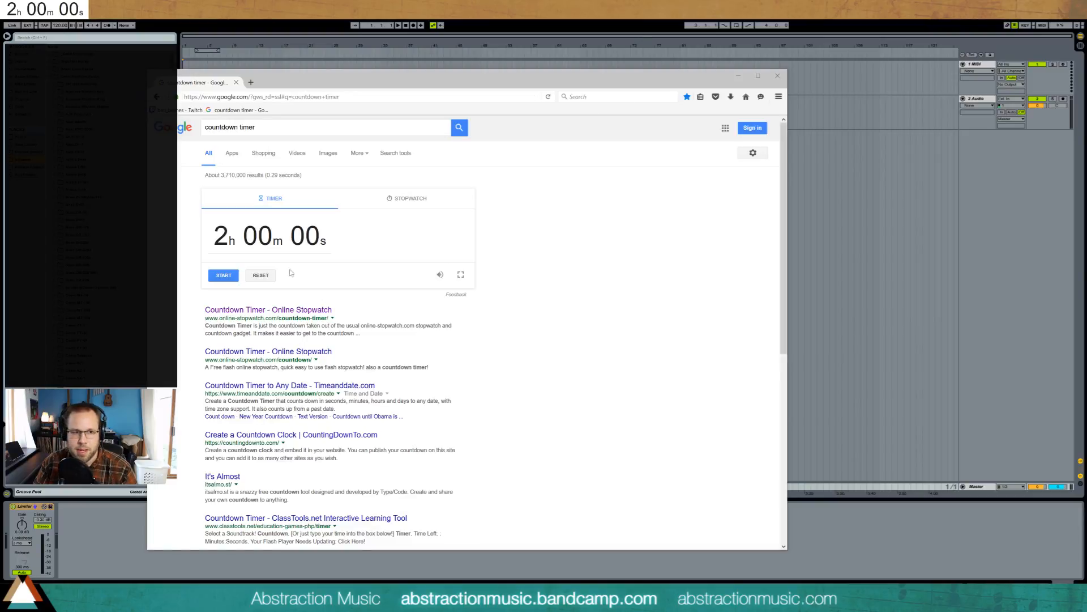
pyautogui.click(500, 41)
# - Drag Reaktor5 from the Plug-ins browser into the arrangement to create a third instrument track
pyautogui.click(671, 112)
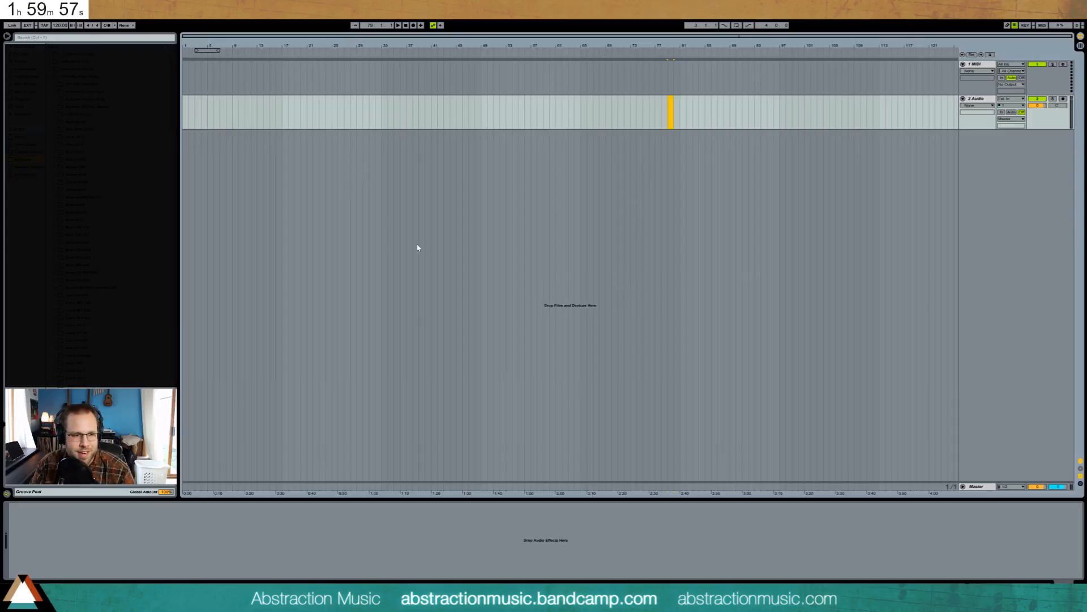
pyautogui.click(388, 234)
pyautogui.click(277, 132)
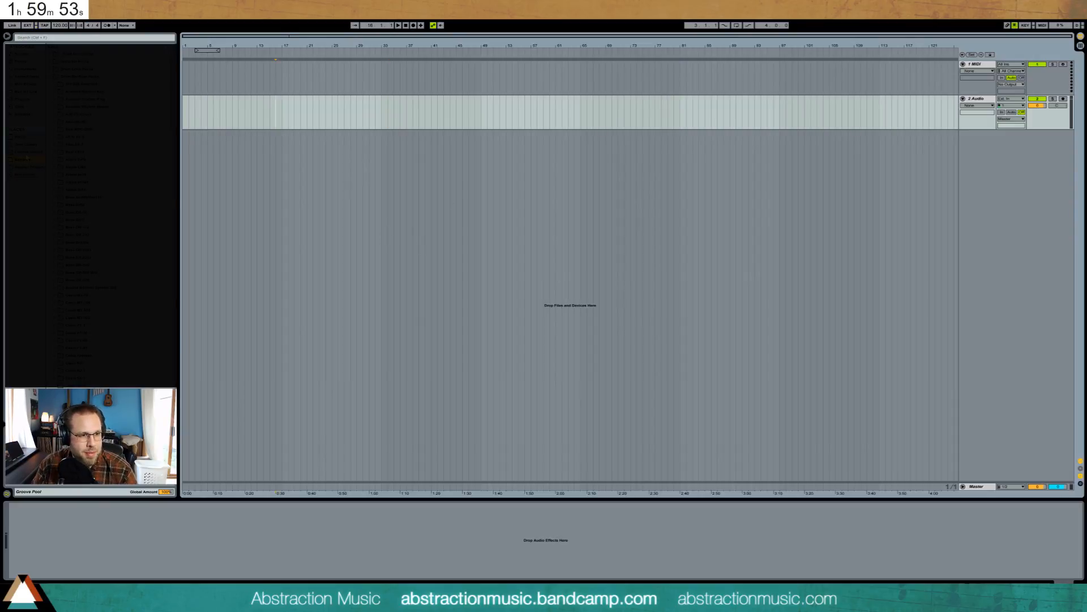
pyautogui.click(30, 101)
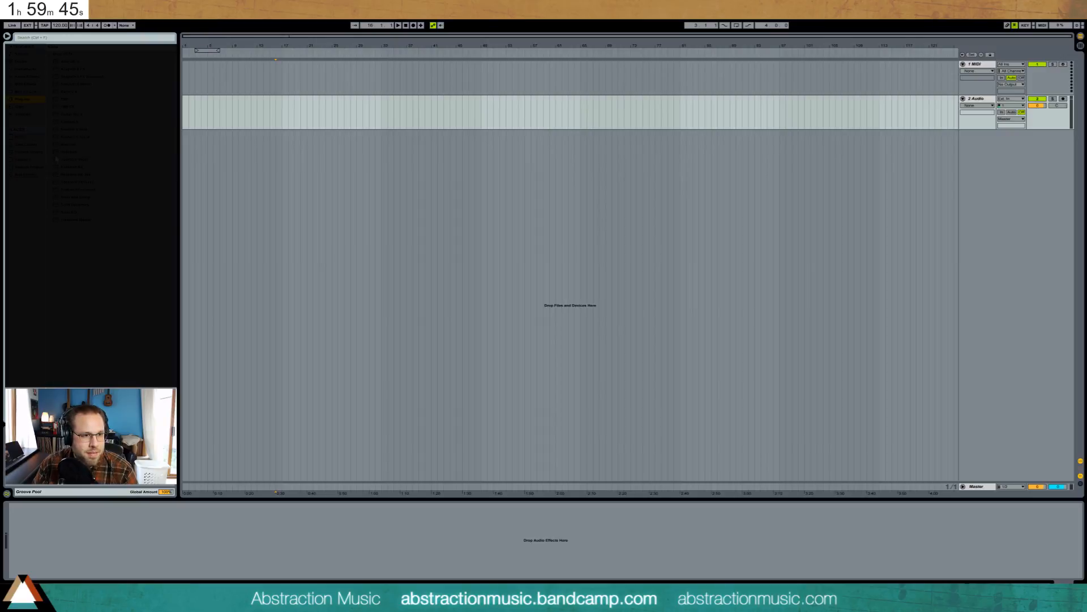
pyautogui.moveTo(63, 153); pyautogui.dragTo(480, 112)
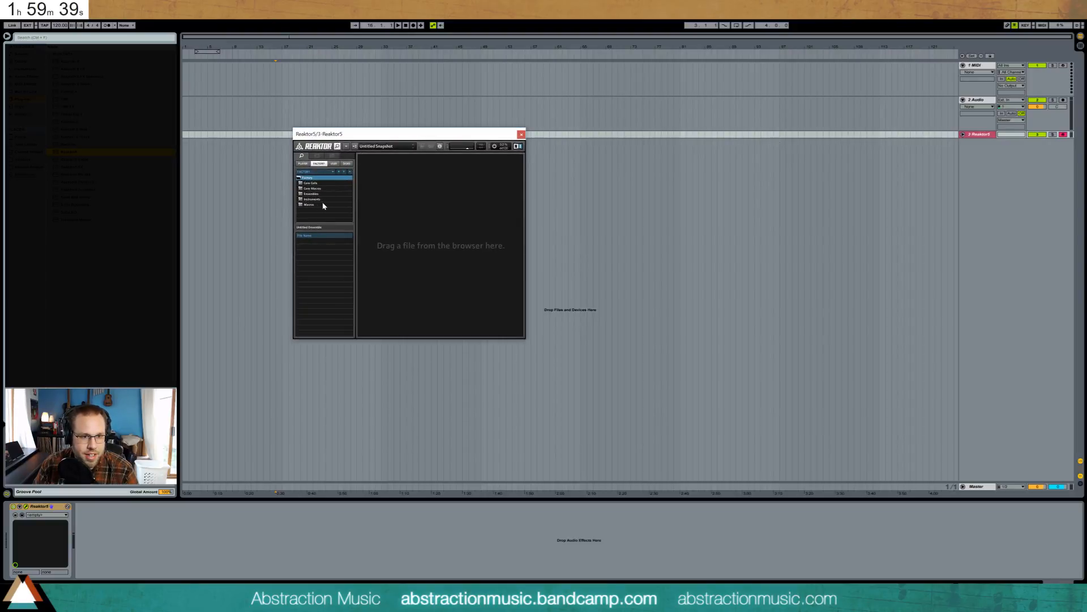
# - Switch Reaktor's browser from the Factory library to files on disk and scroll the list
pyautogui.doubleClick(316, 179)
pyautogui.click(333, 172)
pyautogui.click(332, 172)
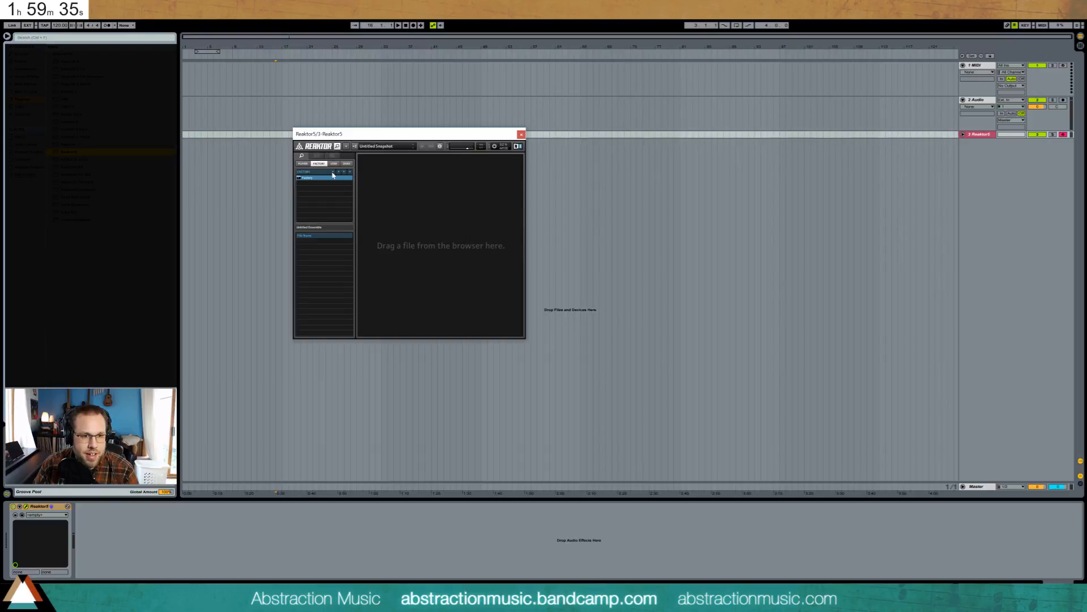
pyautogui.doubleClick(333, 178)
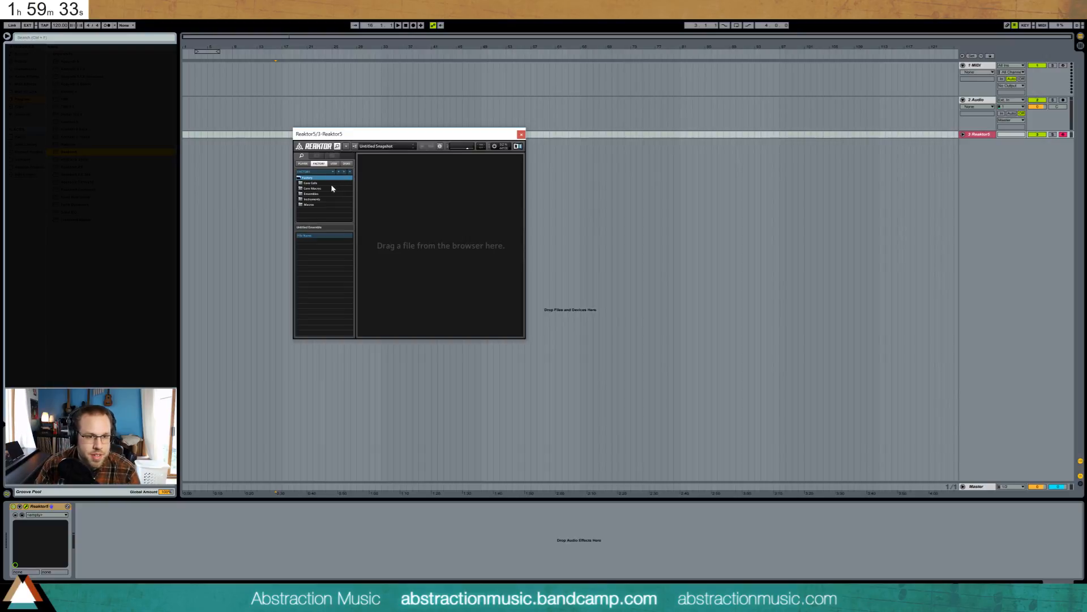
pyautogui.click(346, 164)
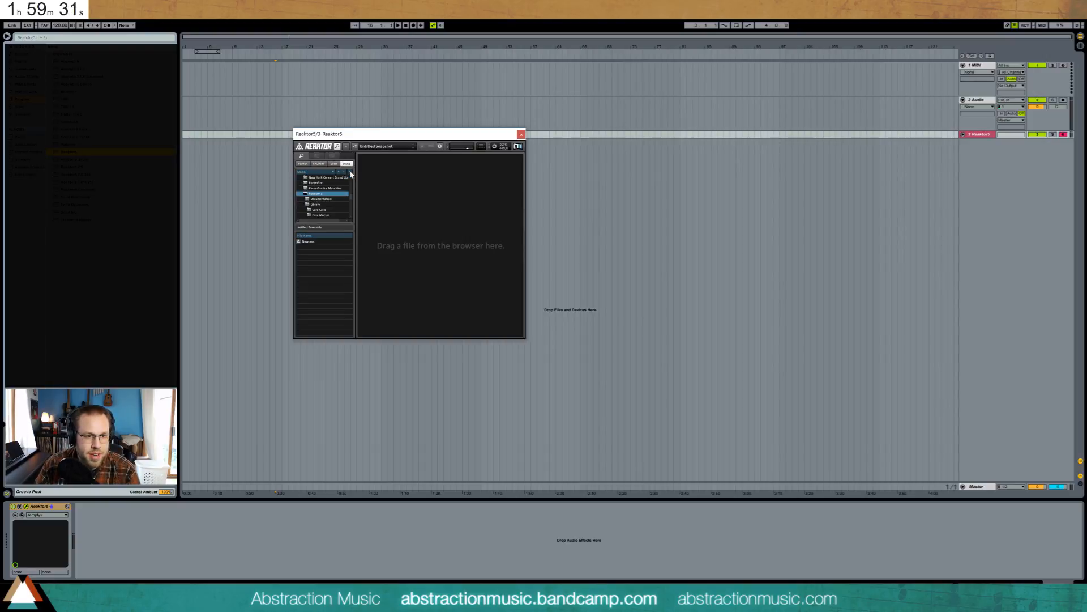
pyautogui.scroll(-8, 345, 195)
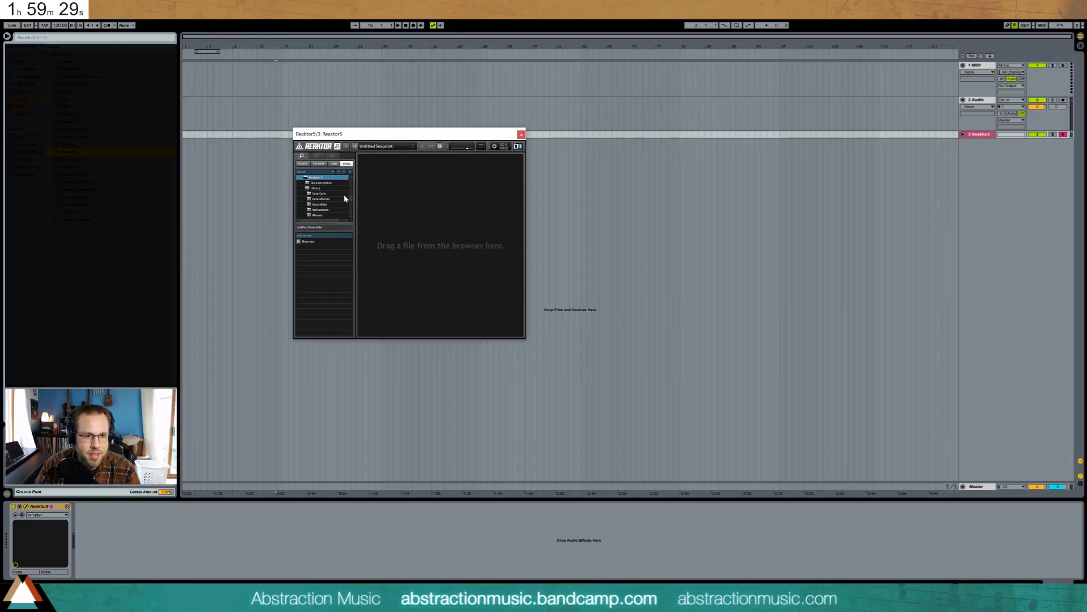
pyautogui.moveTo(350, 198)
pyautogui.mouseDown()
pyautogui.moveTo(355, 219)
pyautogui.moveTo(358, 191)
pyautogui.mouseUp()
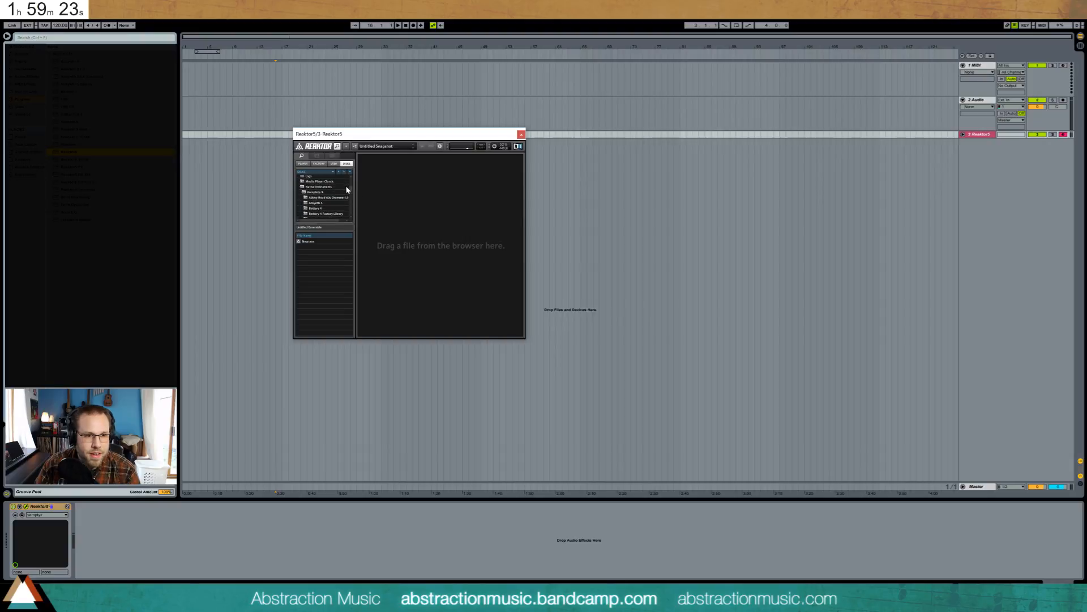
pyautogui.scroll(1, 340, 176)
pyautogui.scroll(4, 338, 172)
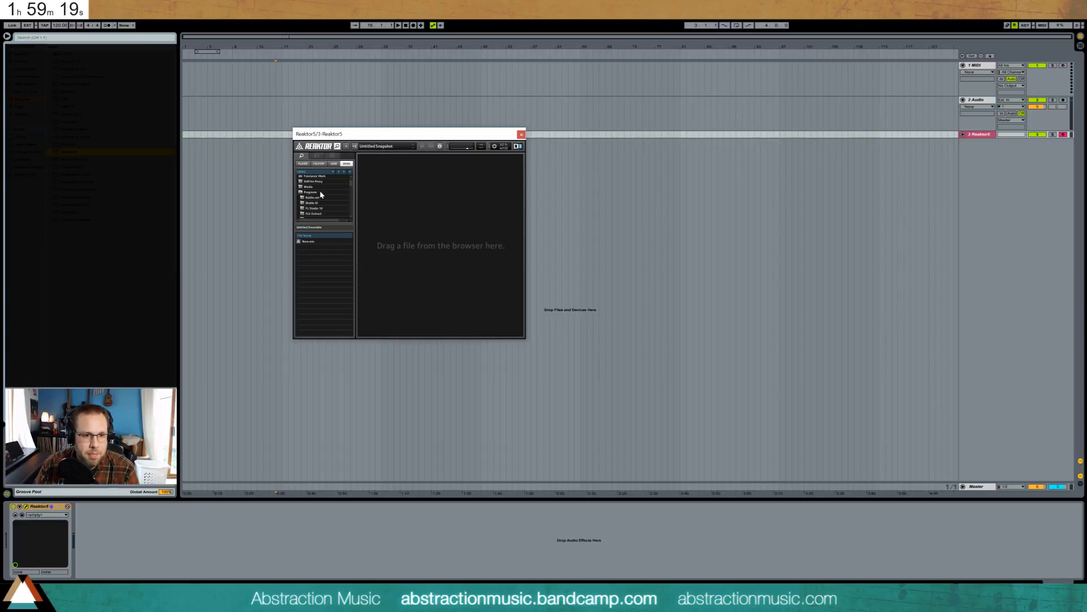
pyautogui.scroll(1, 334, 195)
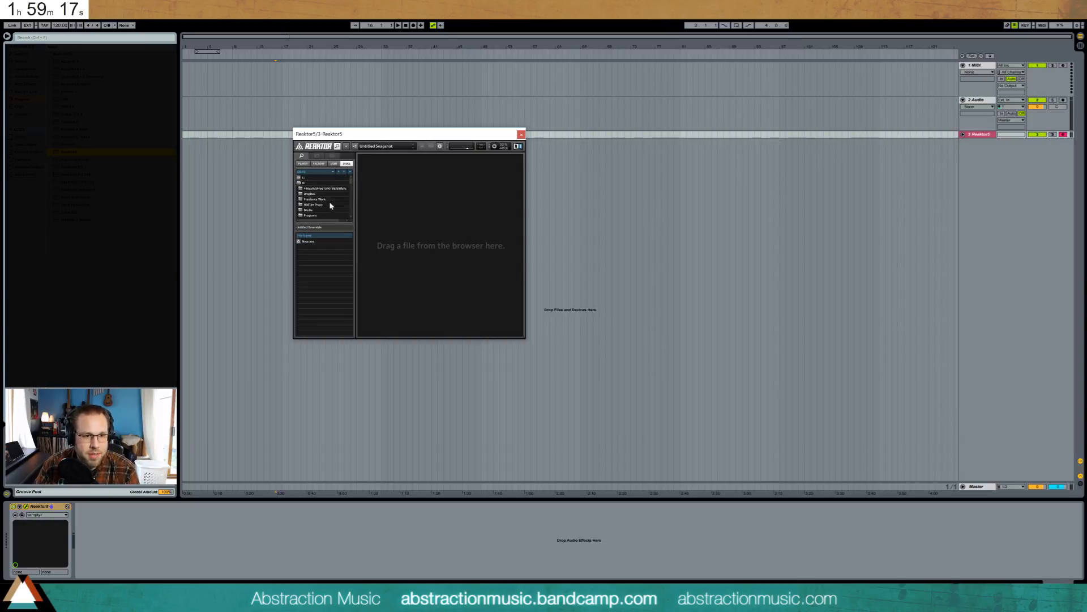
pyautogui.scroll(-1, 328, 205)
# - Go through Media, Ableton Folders and Molekular, and load the Molekular.ens ensemble
pyautogui.doubleClick(316, 195)
pyautogui.doubleClick(336, 200)
pyautogui.scroll(-1, 334, 213)
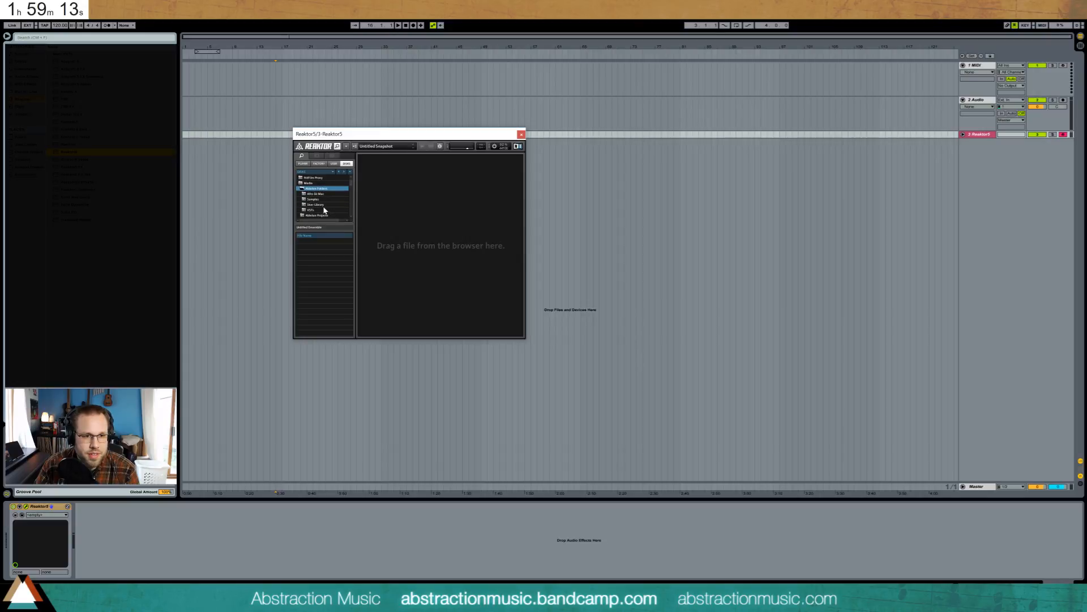
pyautogui.scroll(-5, 326, 215)
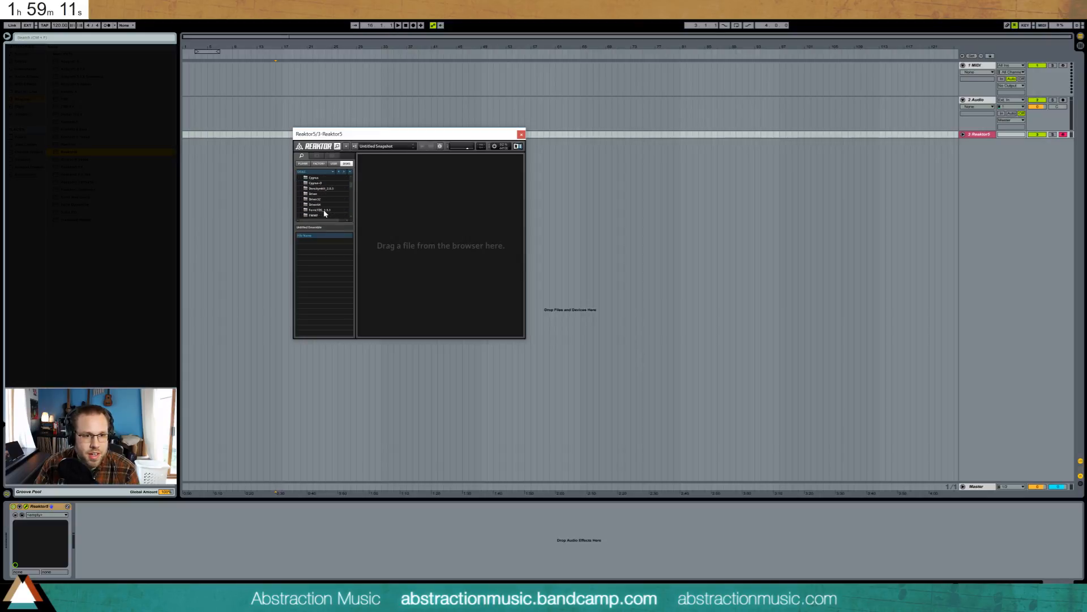
pyautogui.scroll(-4, 324, 210)
pyautogui.scroll(1, 329, 196)
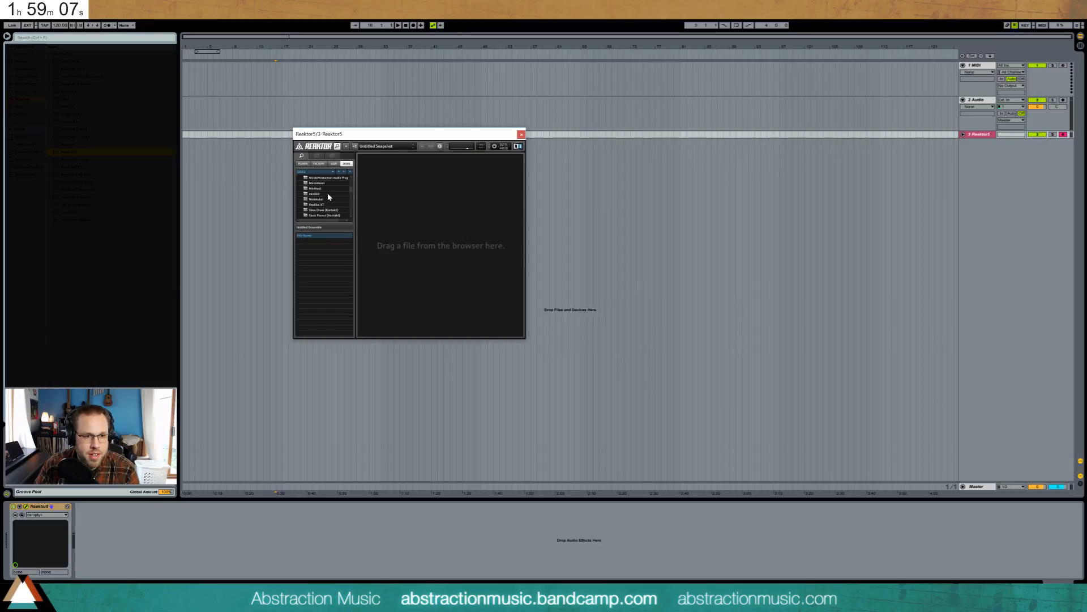
pyautogui.click(328, 204)
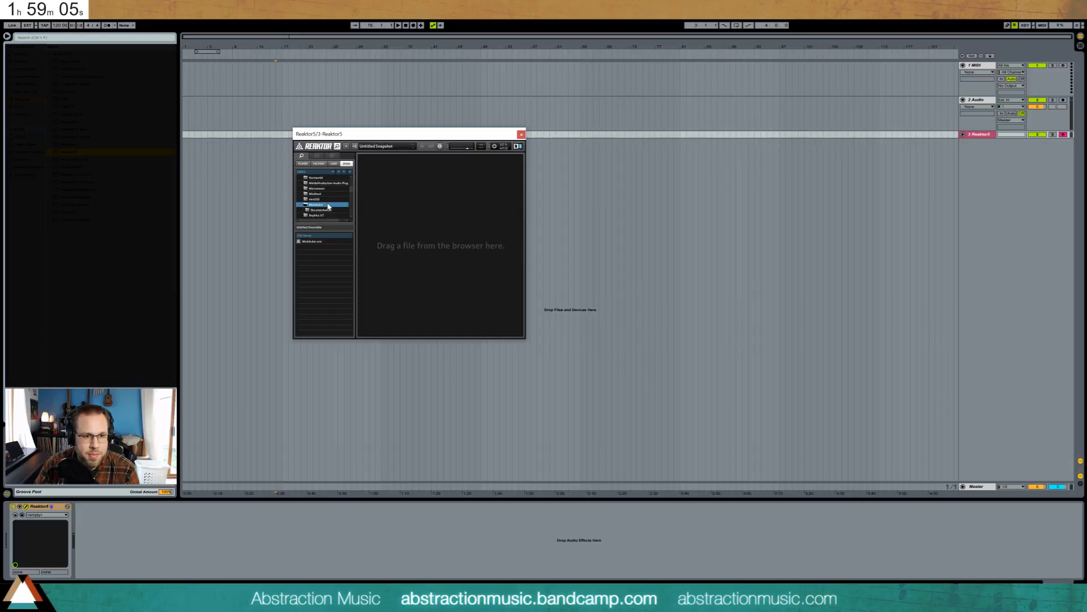
pyautogui.doubleClick(319, 242)
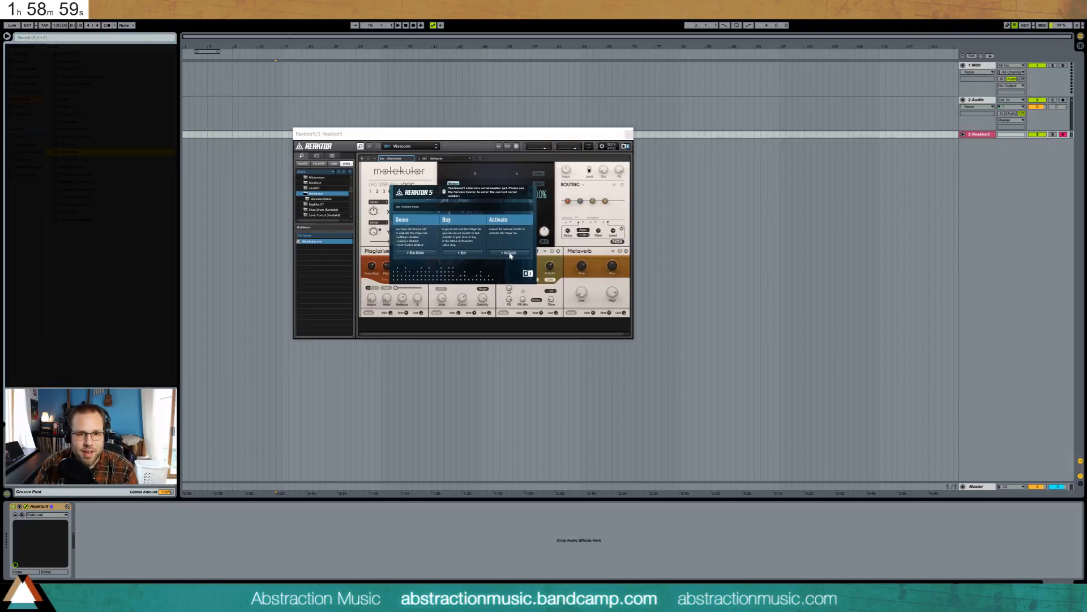
# - Choose Activate on the Molekular demo prompt and close the Reaktor 5 plugin window
pyautogui.click(510, 255)
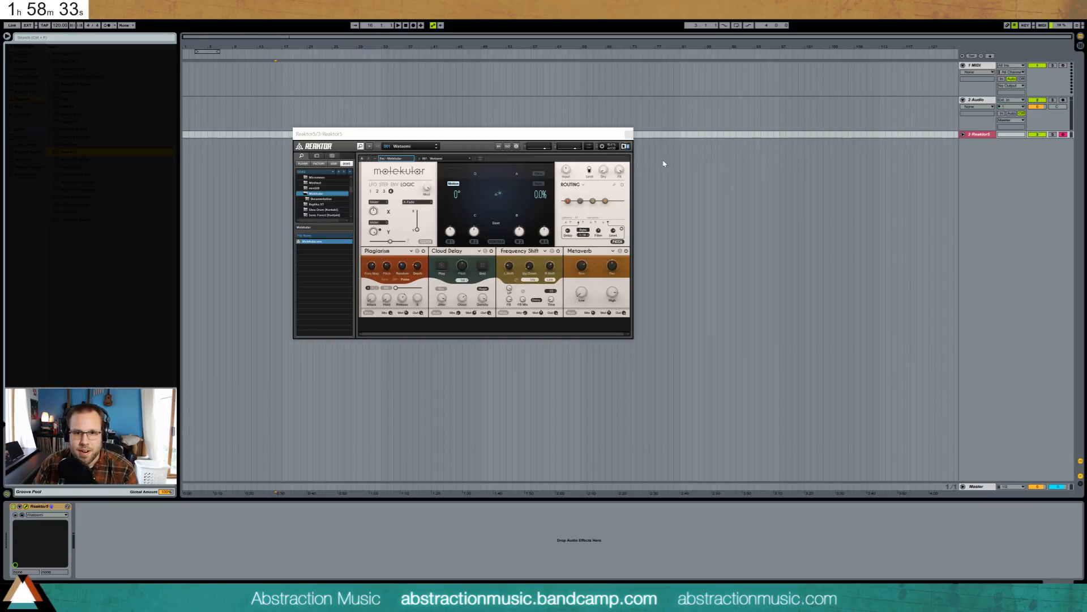
pyautogui.click(629, 134)
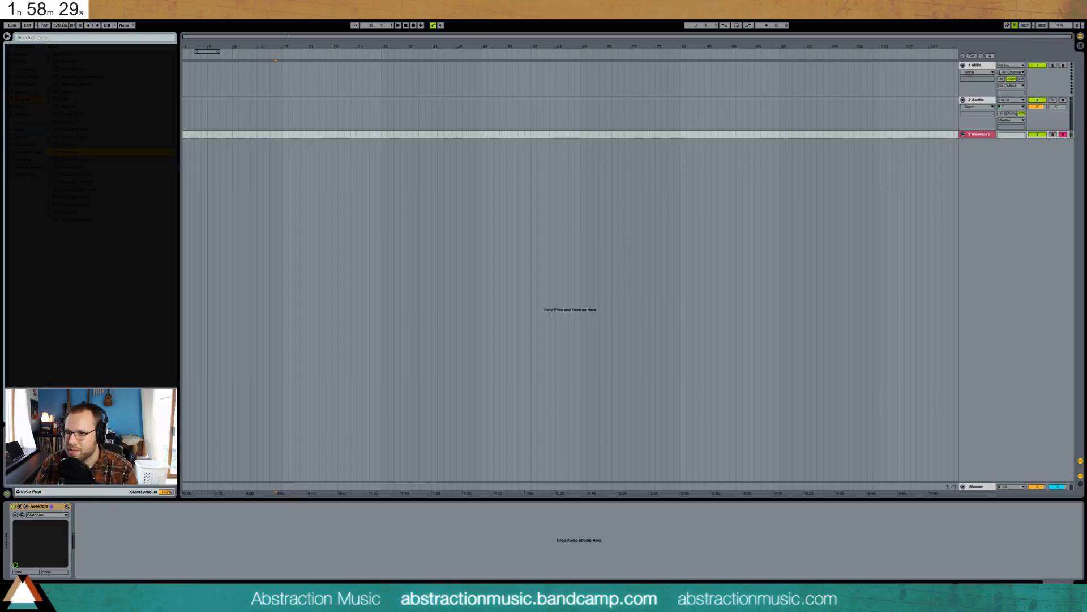
pyautogui.click(537, 253)
# - Delete the Reaktor5 track and load Massive onto MIDI track 1
pyautogui.click(618, 273)
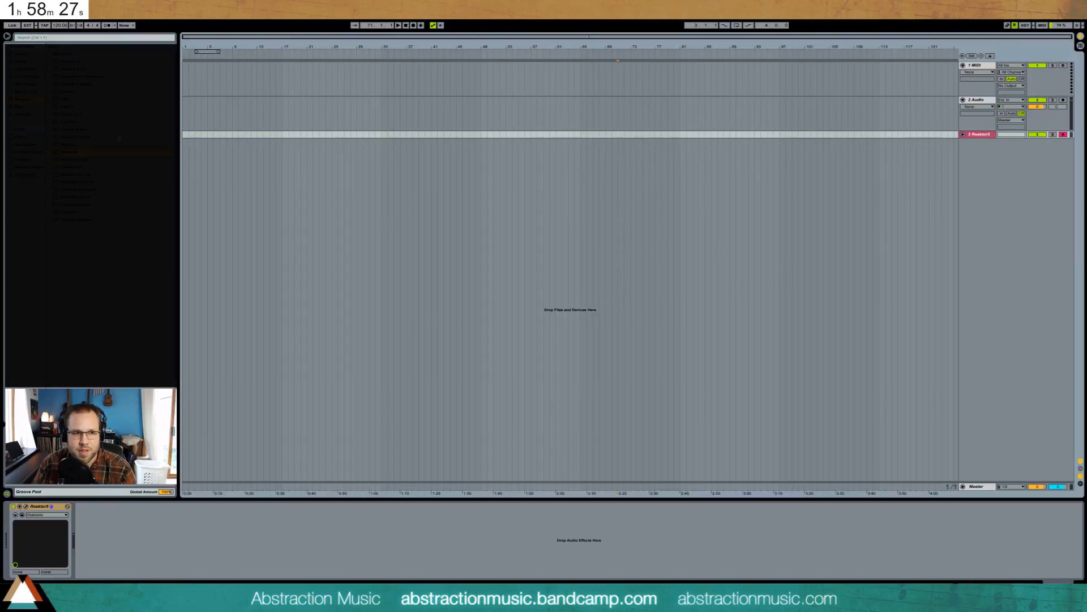
pyautogui.click(982, 136)
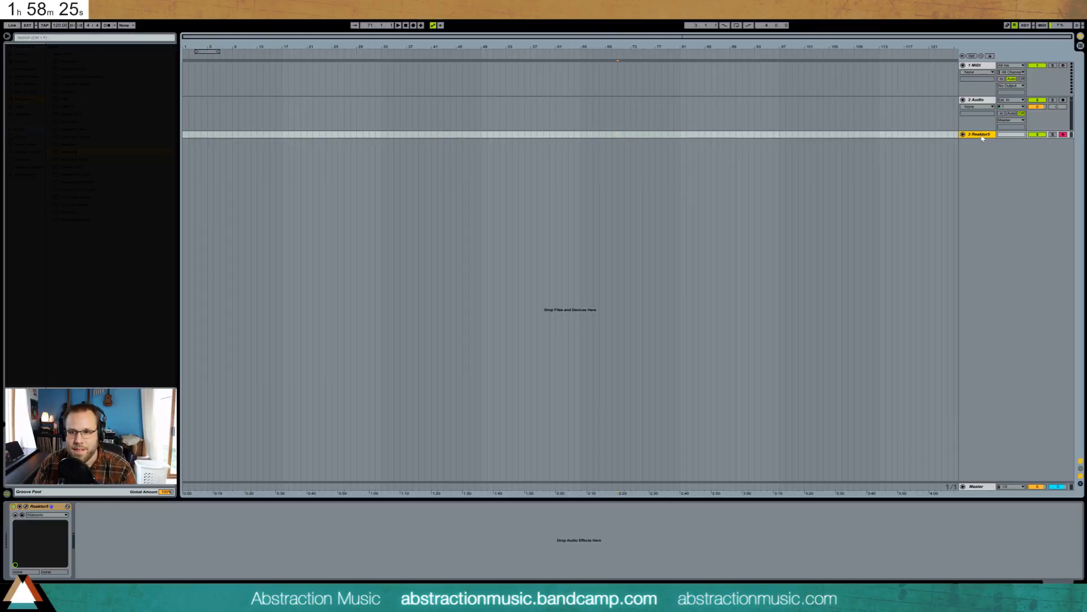
pyautogui.press('Delete')
pyautogui.click(331, 112)
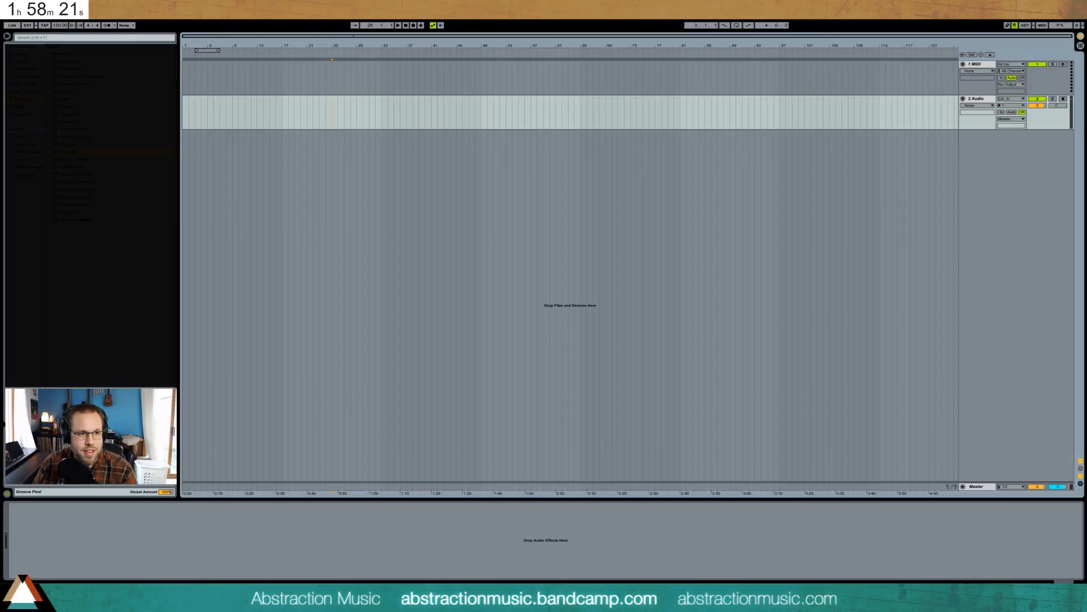
pyautogui.moveTo(65, 145); pyautogui.dragTo(498, 82)
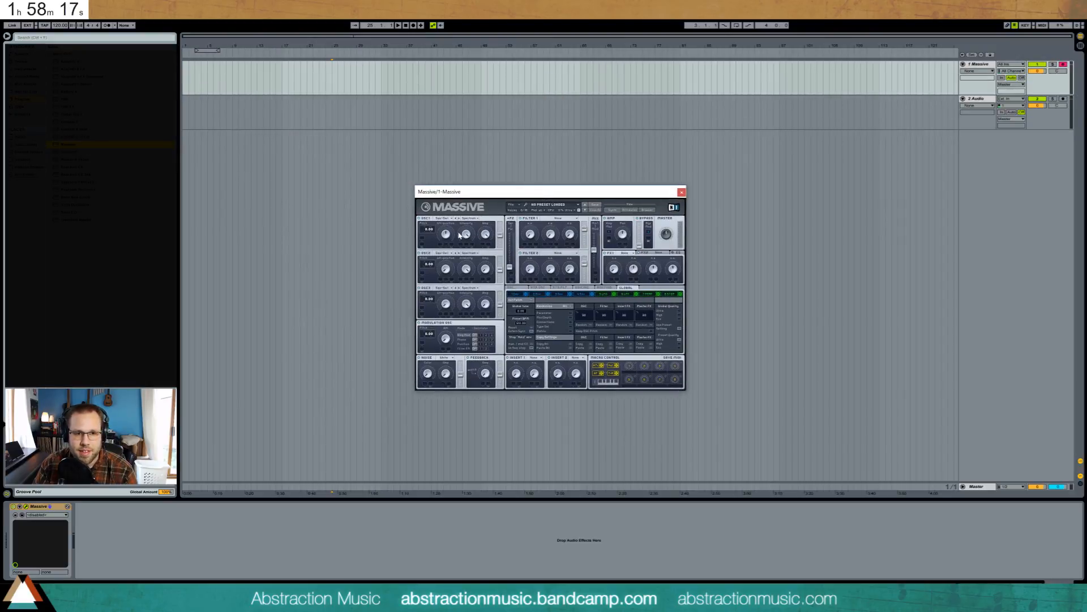
# - Set oscillator 1's wavetable to Drive II and turn down both oscillator levels
pyautogui.click(444, 222)
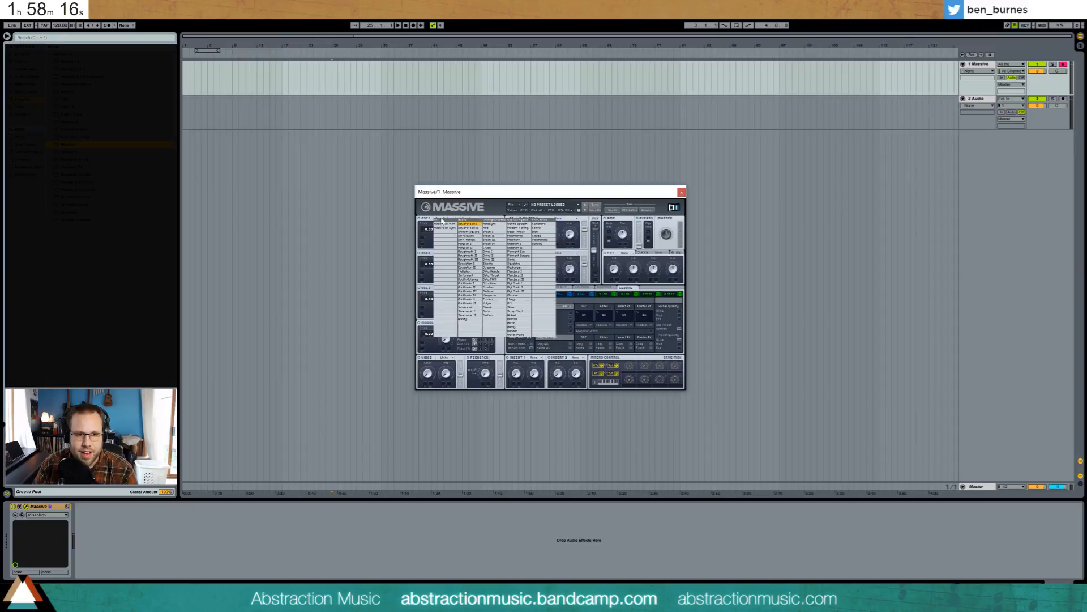
pyautogui.click(471, 252)
pyautogui.click(446, 218)
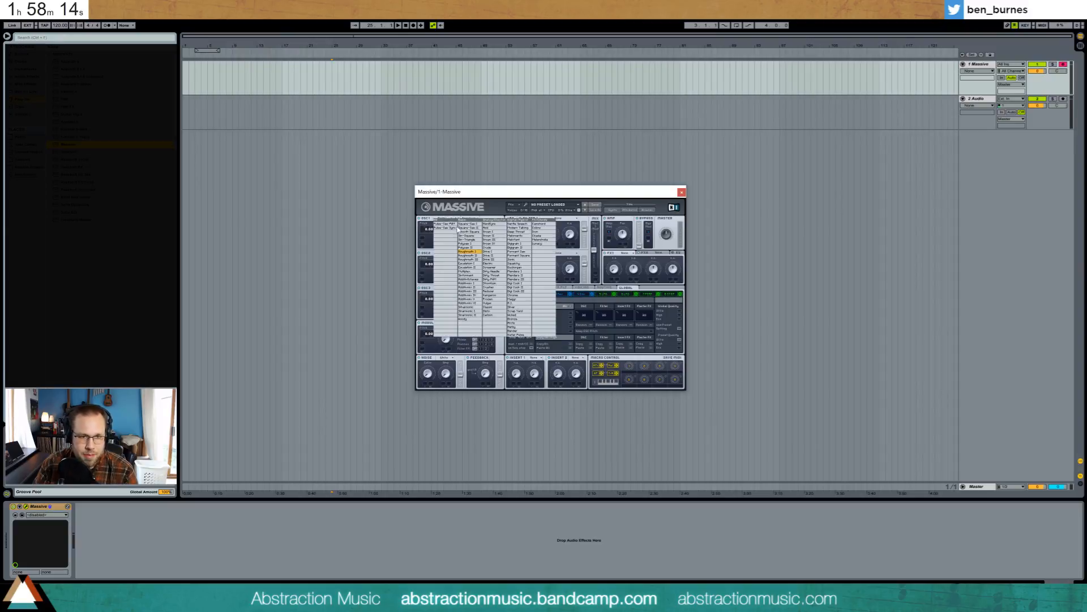
pyautogui.click(495, 256)
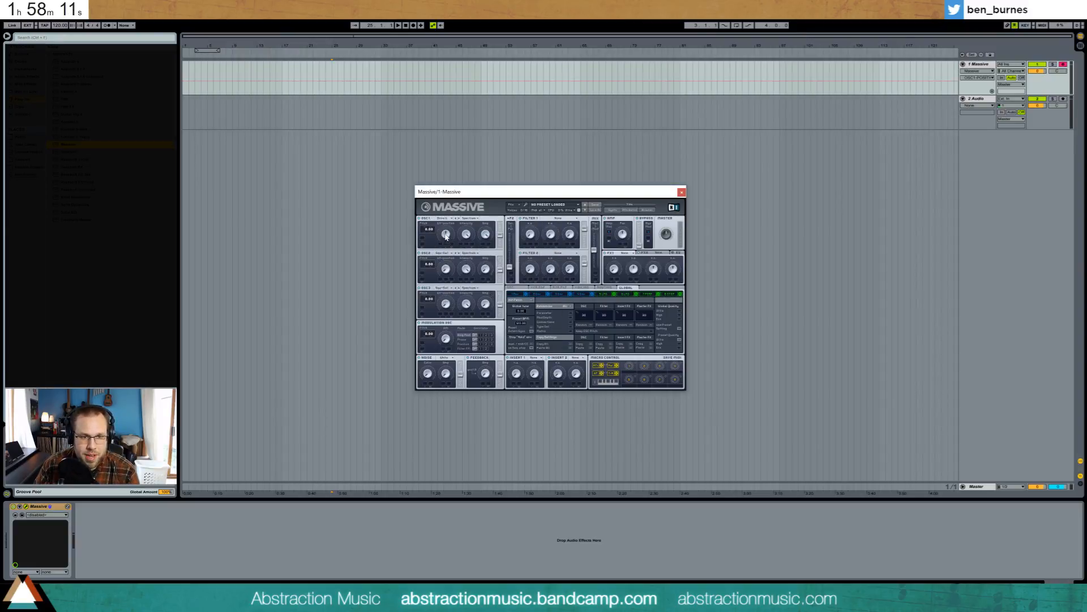
pyautogui.moveTo(485, 234); pyautogui.dragTo(486, 278)
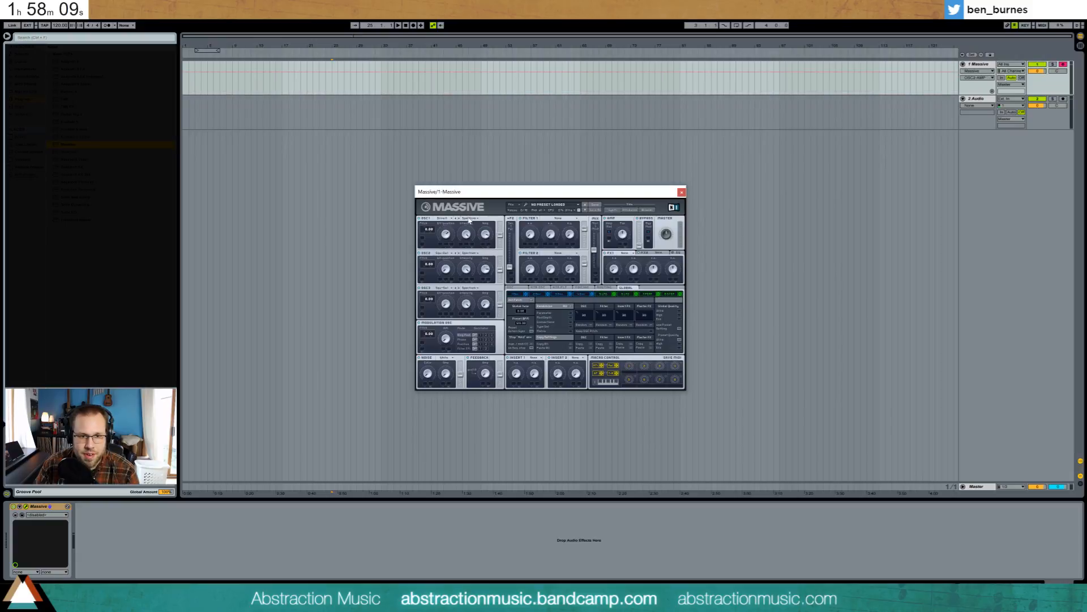
# - Set Filter 1 to Lowpass 4, adjust the serial/parallel balance, and show oscillator 2's wavetable choices
pyautogui.click(528, 231)
pyautogui.click(547, 218)
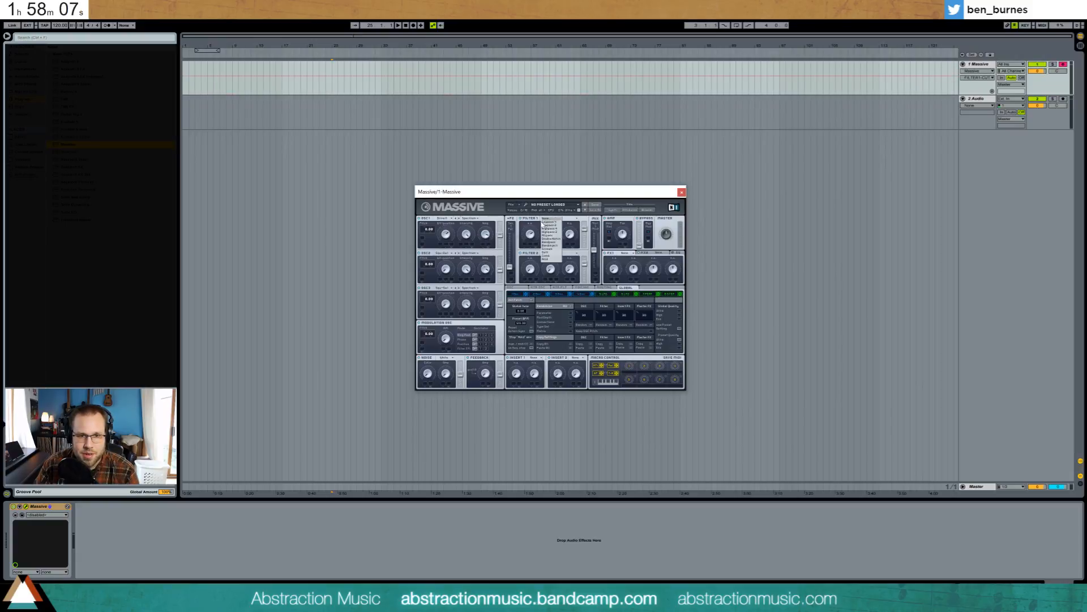
pyautogui.click(545, 222)
pyautogui.moveTo(510, 268); pyautogui.dragTo(509, 239)
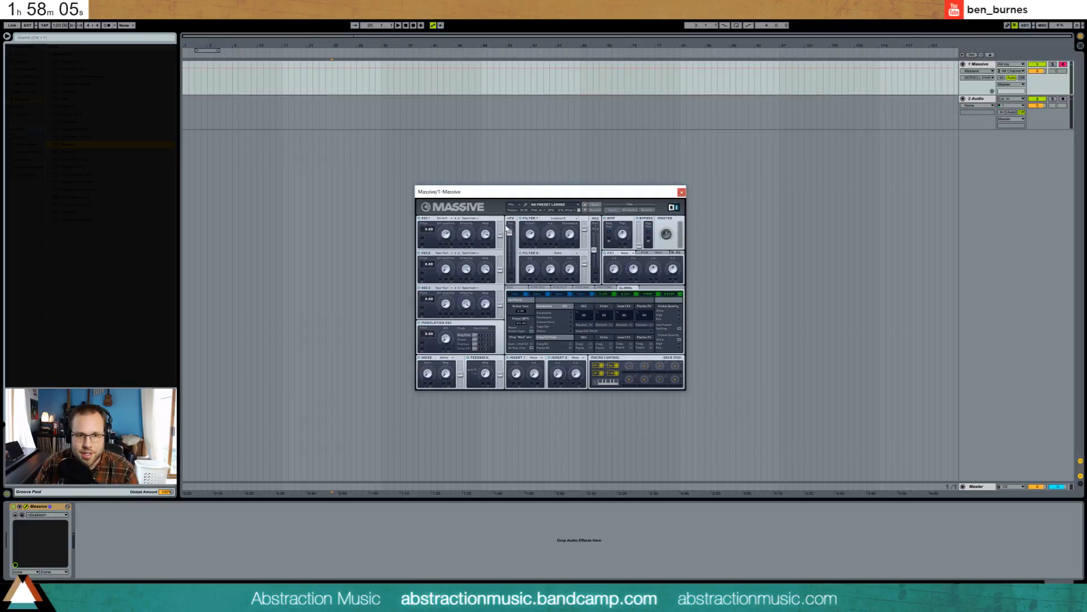
pyautogui.click(498, 237)
pyautogui.click(446, 259)
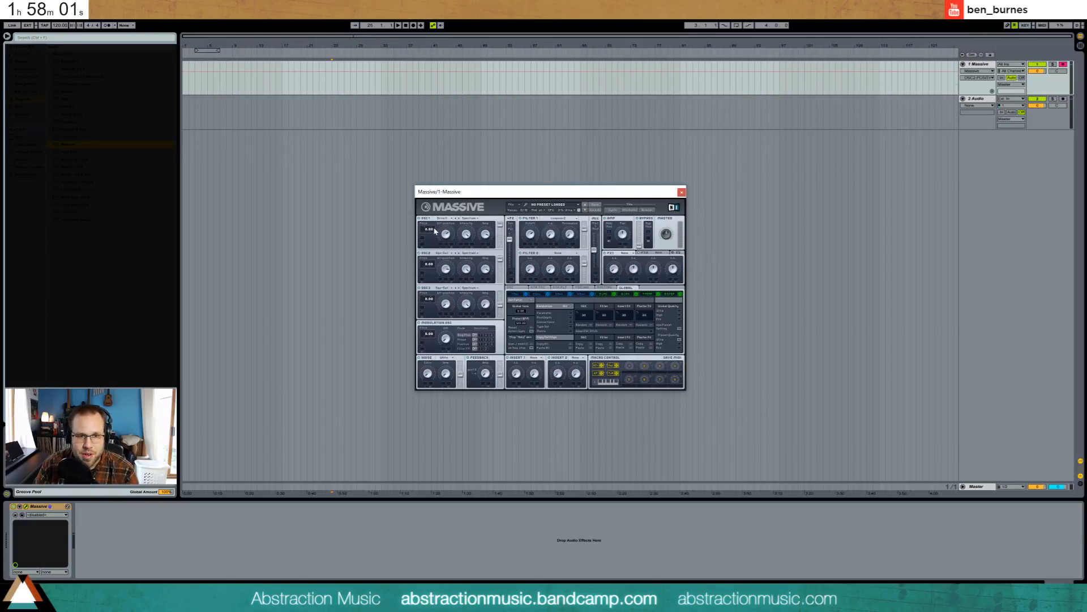
pyautogui.click(442, 253)
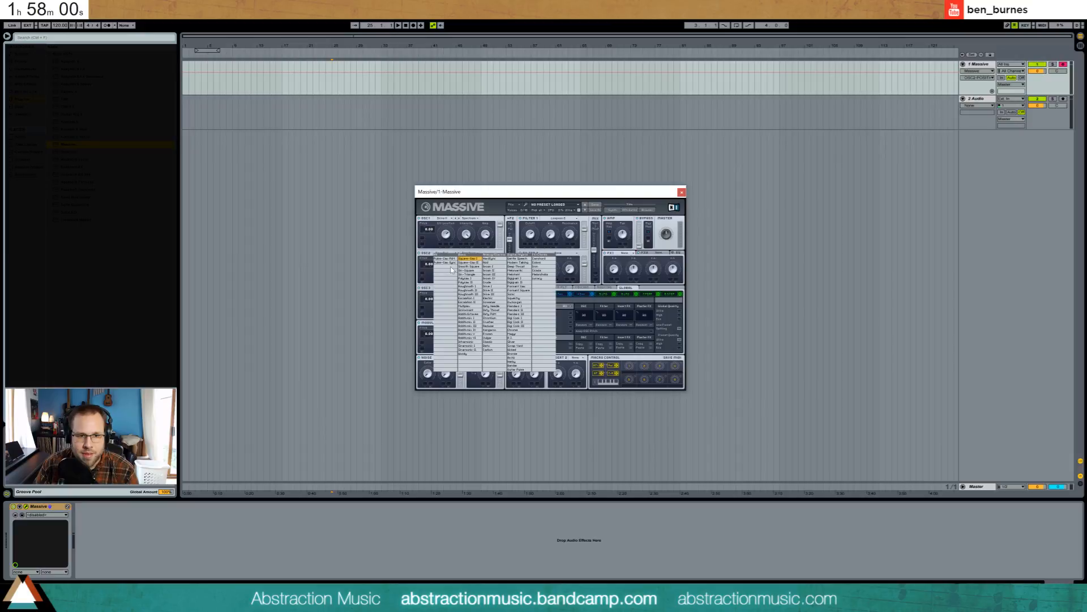
# - Give oscillator 2 a new wavetable, reduce oscillator 1's intensity and position, and detune oscillator 2 down
pyautogui.click(498, 289)
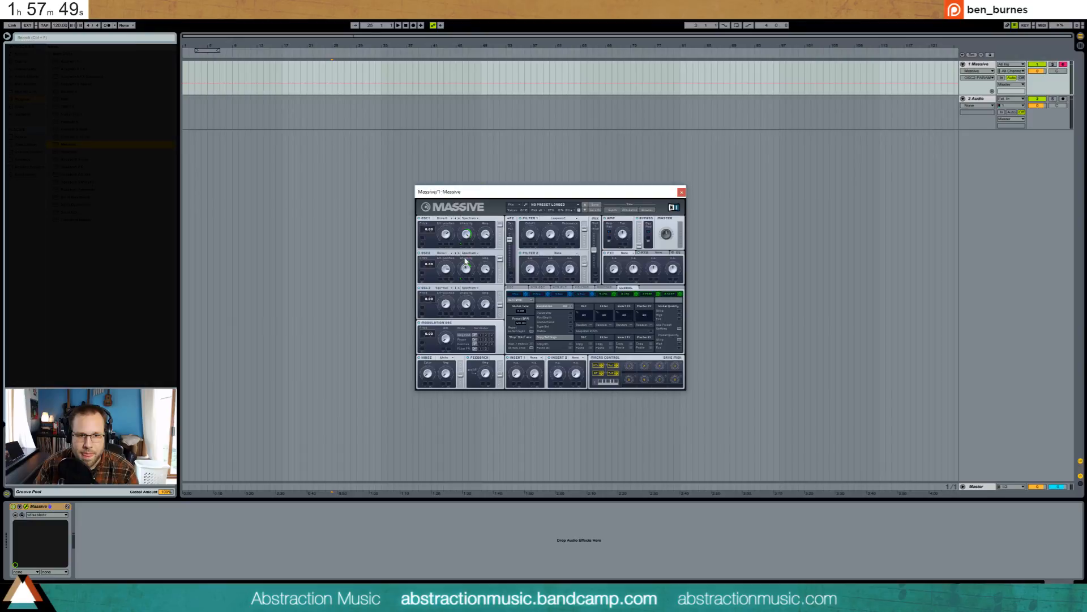
pyautogui.moveTo(465, 236); pyautogui.dragTo(448, 273)
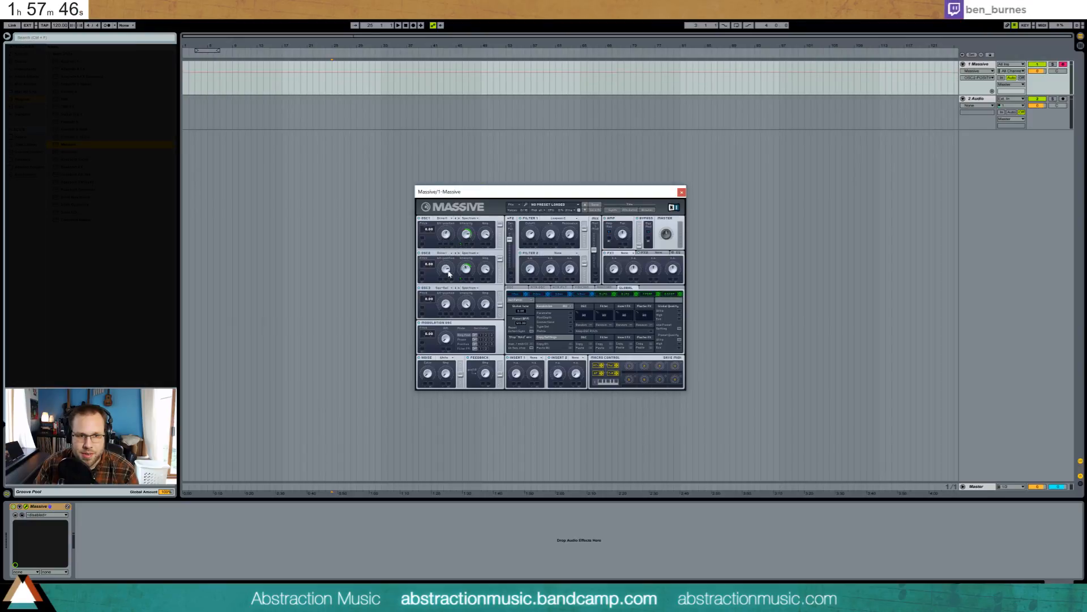
pyautogui.click(432, 229)
pyautogui.moveTo(432, 271); pyautogui.dragTo(433, 266)
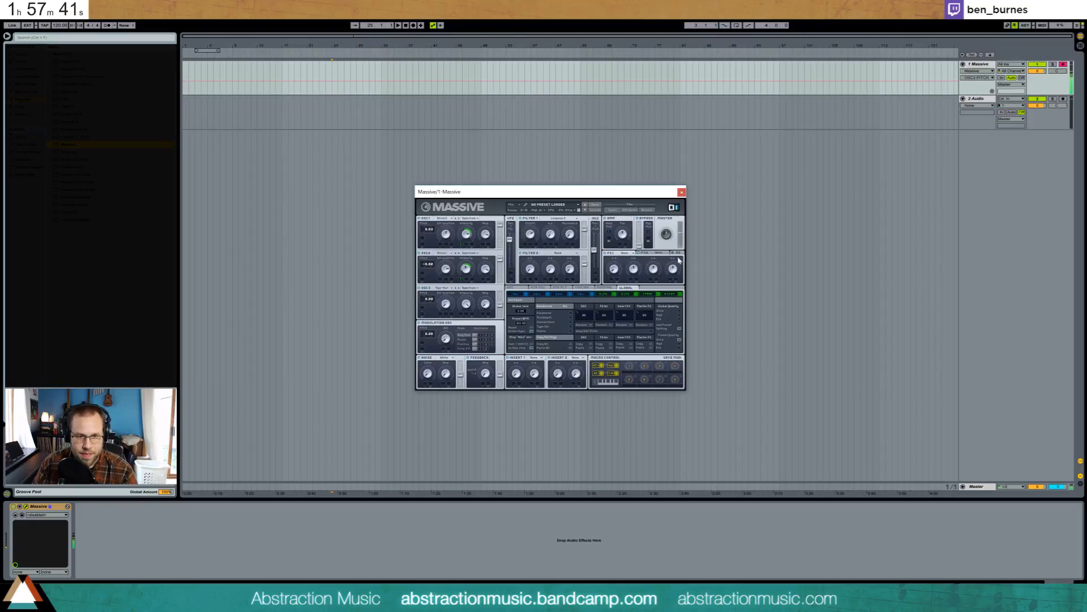
# - Lengthen the Massive envelope's attack and adjust its release on the envelope page
pyautogui.click(582, 294)
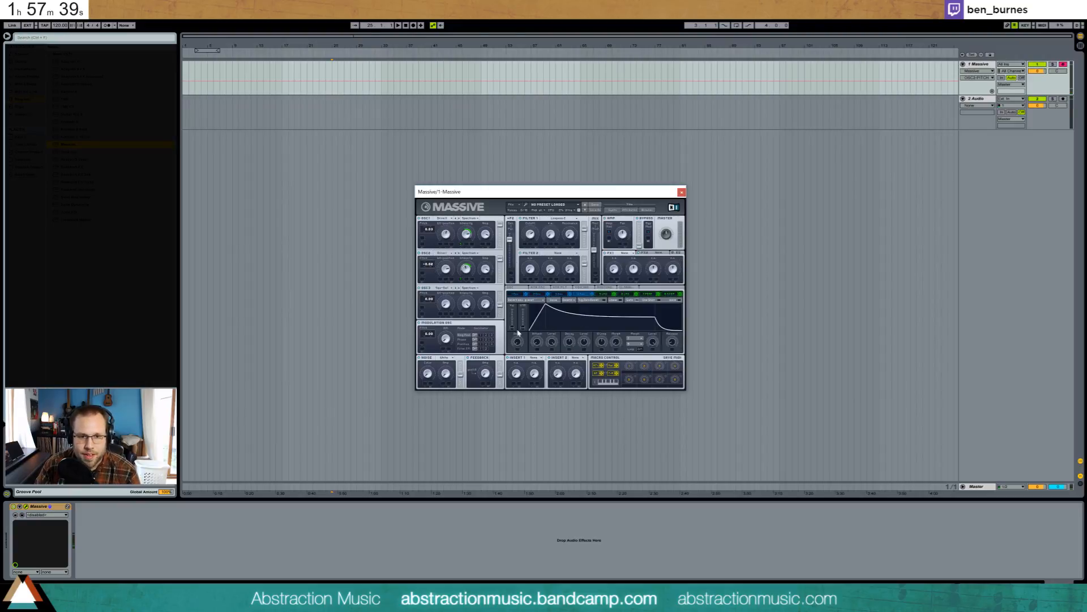
pyautogui.moveTo(547, 306); pyautogui.dragTo(623, 305)
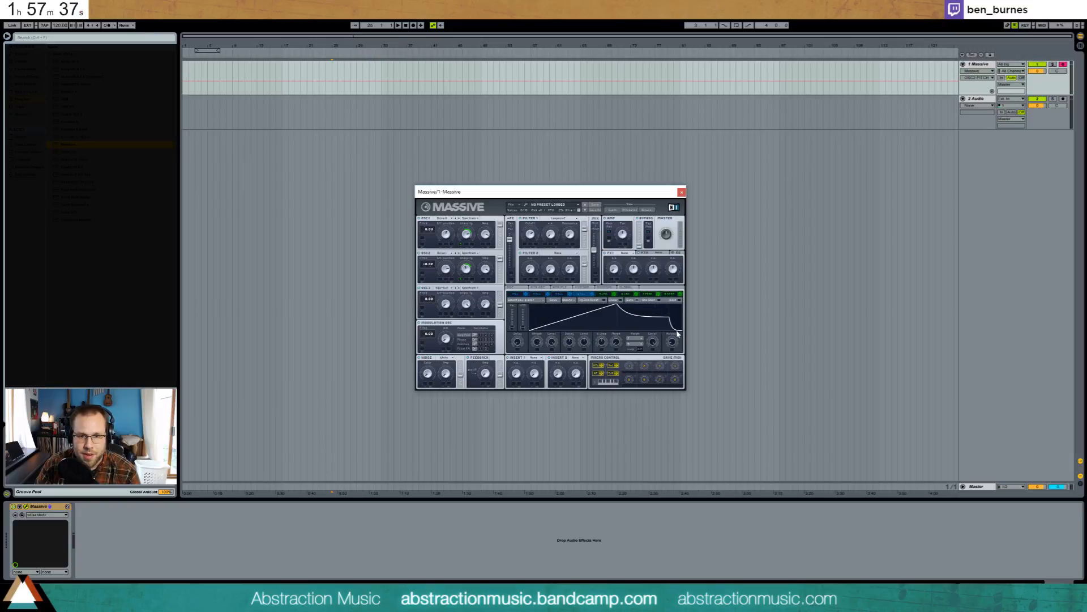
pyautogui.moveTo(677, 331); pyautogui.dragTo(634, 302)
# - Set the first master effect to Reverb, tune its wet amount and size, and pan left
pyautogui.click(628, 253)
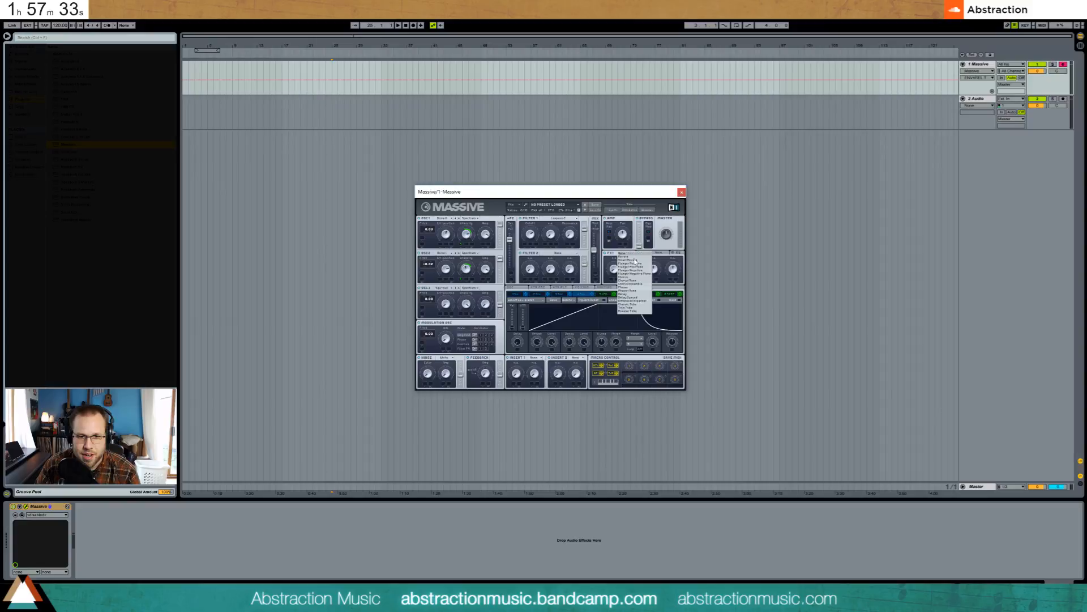
pyautogui.click(637, 261)
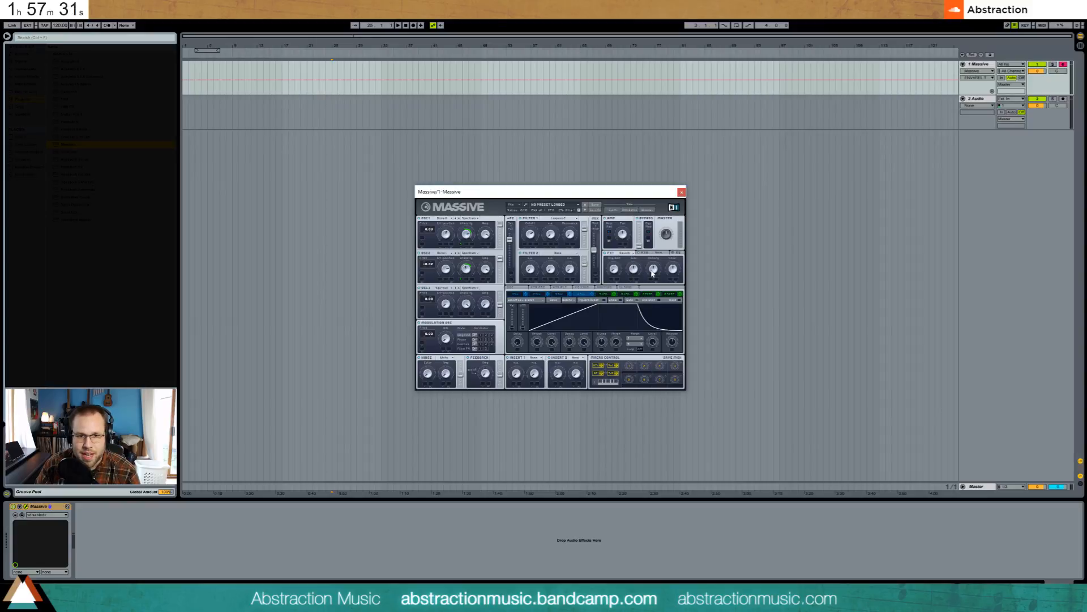
pyautogui.moveTo(615, 269); pyautogui.dragTo(617, 227)
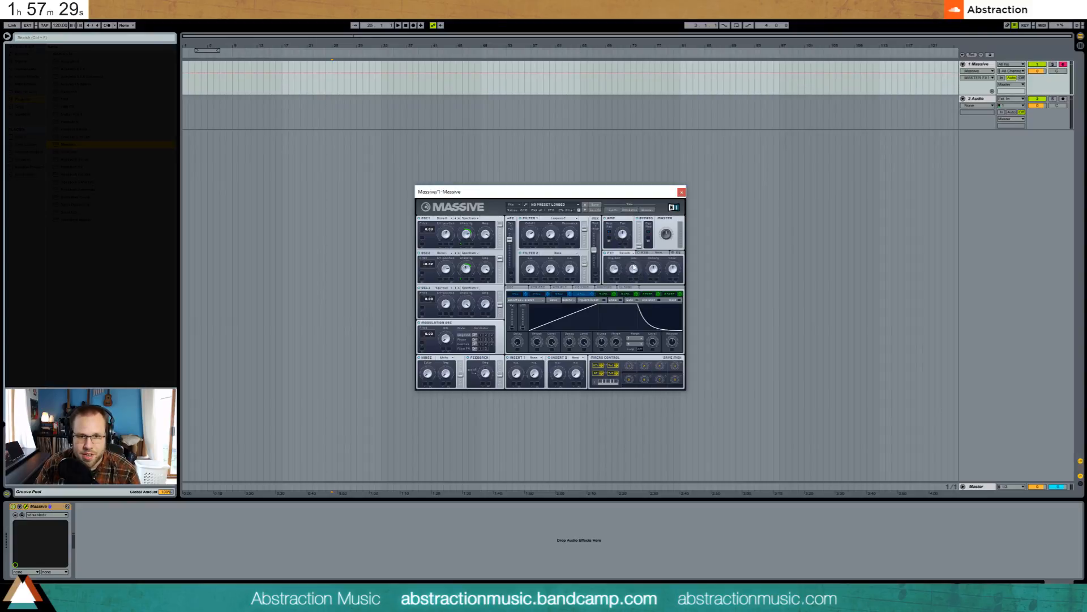
pyautogui.moveTo(633, 265); pyautogui.dragTo(634, 272)
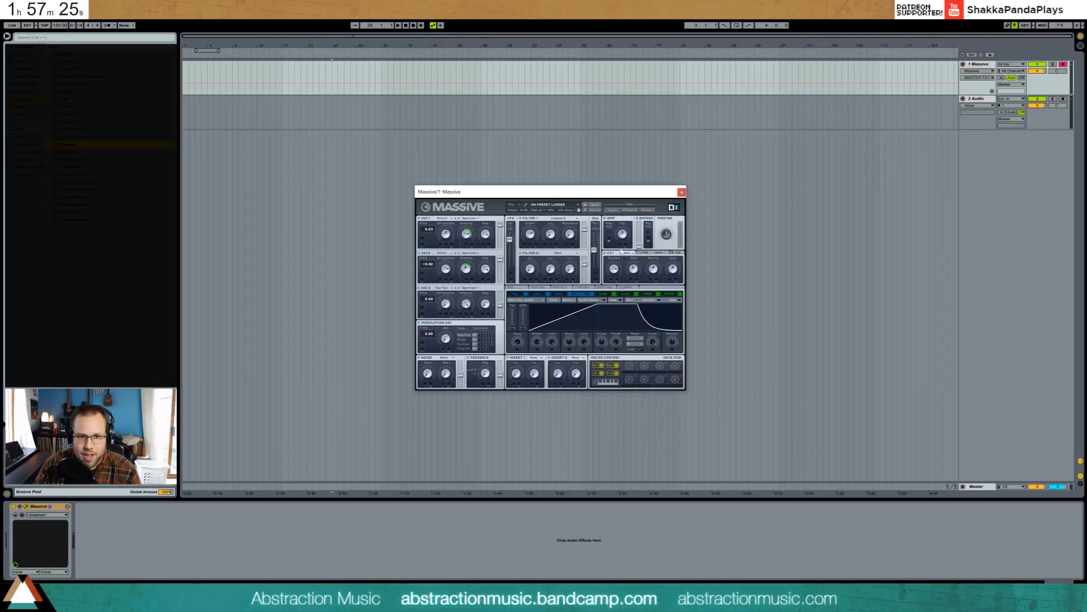
pyautogui.moveTo(622, 251)
pyautogui.mouseDown()
pyautogui.moveTo(623, 235)
pyautogui.moveTo(622, 245)
pyautogui.mouseUp()
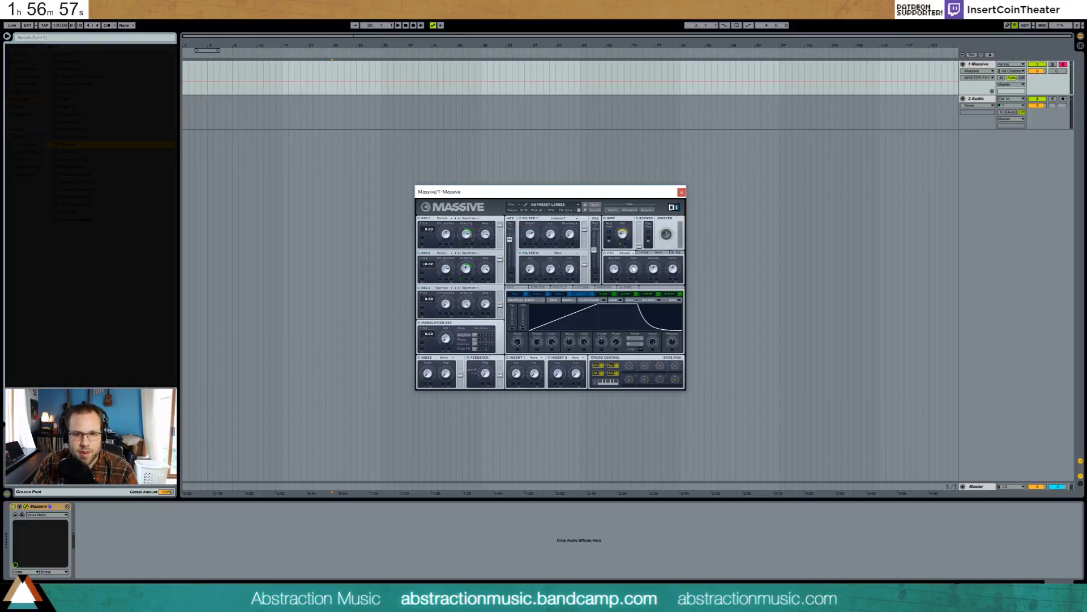
pyautogui.moveTo(618, 268); pyautogui.dragTo(618, 278)
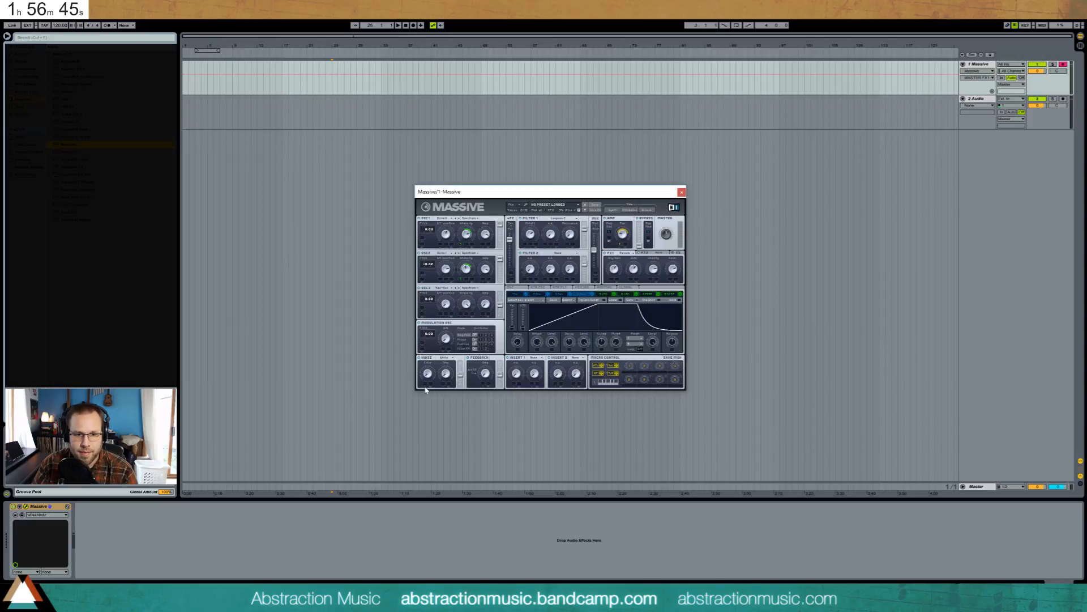
# - Raise the noise colour and level, then pull the noise level back down slightly
pyautogui.moveTo(427, 374); pyautogui.dragTo(419, 333)
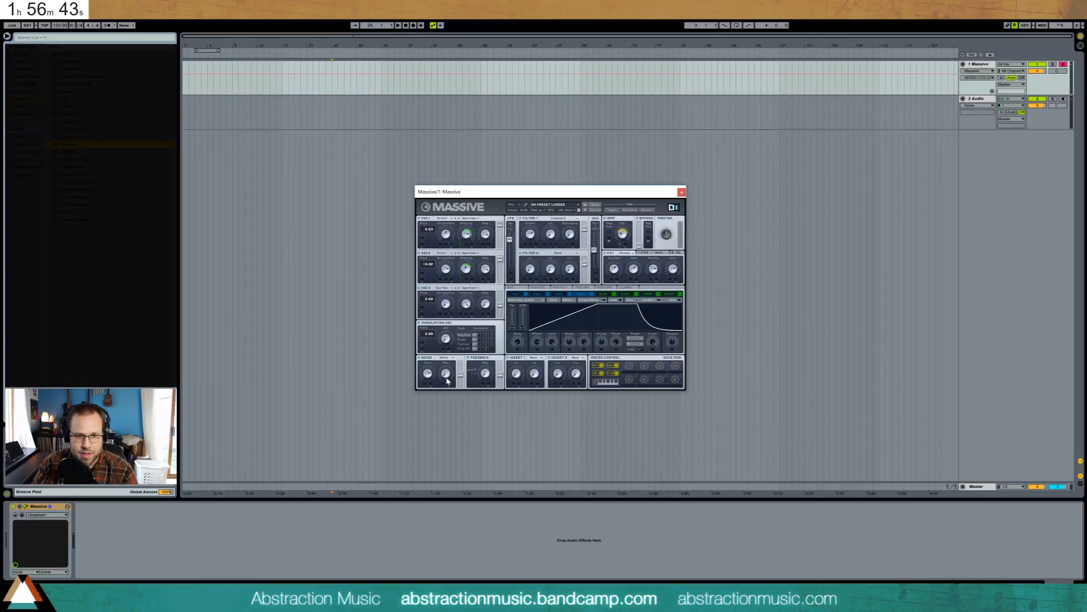
pyautogui.moveTo(446, 376); pyautogui.dragTo(475, 340)
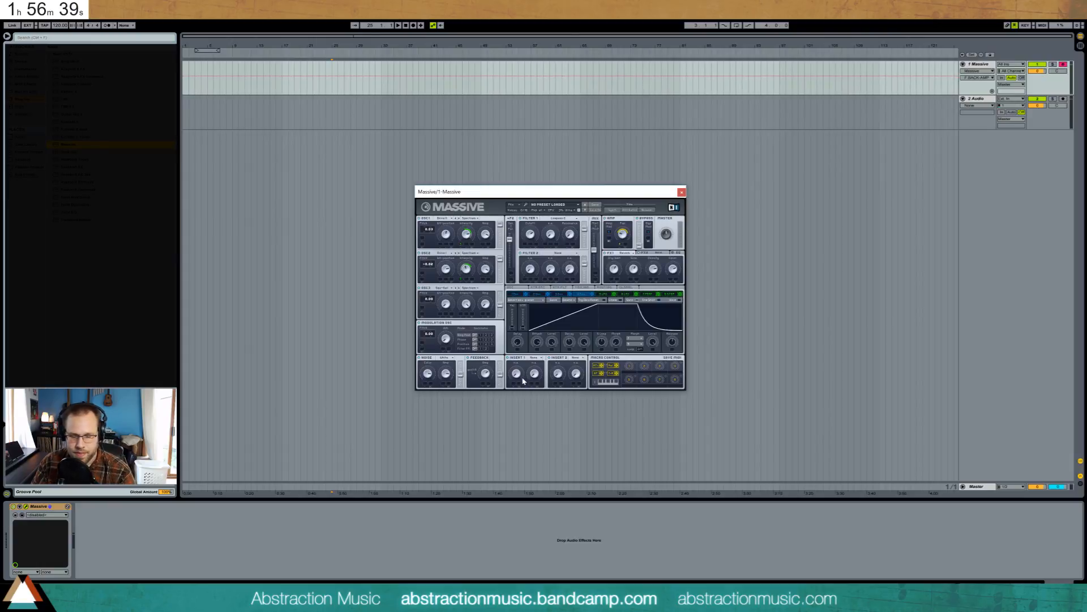
pyautogui.moveTo(445, 374); pyautogui.dragTo(457, 400)
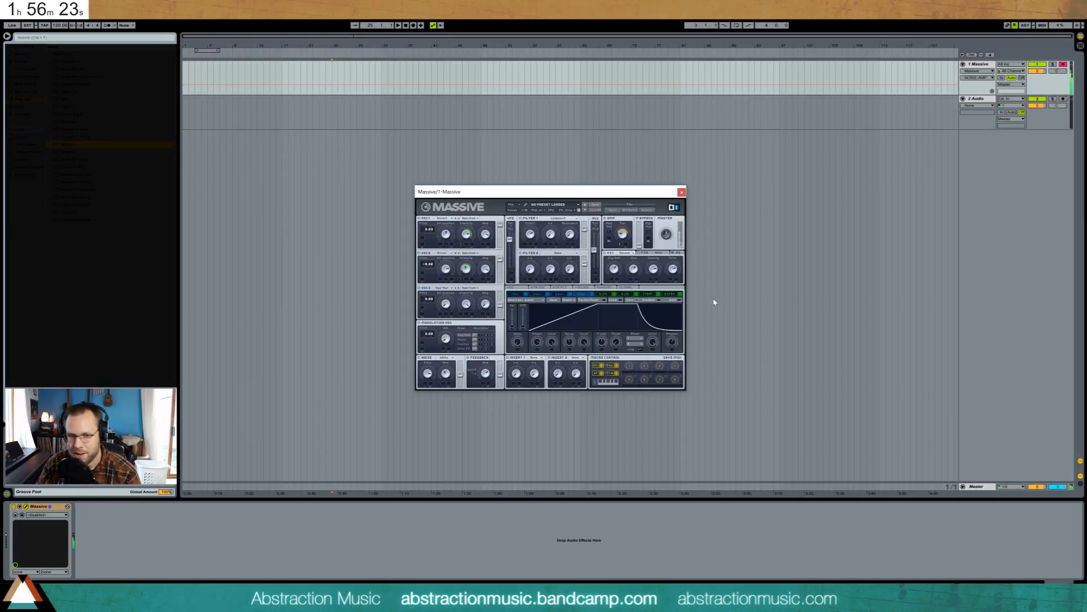
# - Put Bitcrusher in both Massive insert slots and lower the feedback level slightly
pyautogui.click(486, 377)
pyautogui.click(541, 357)
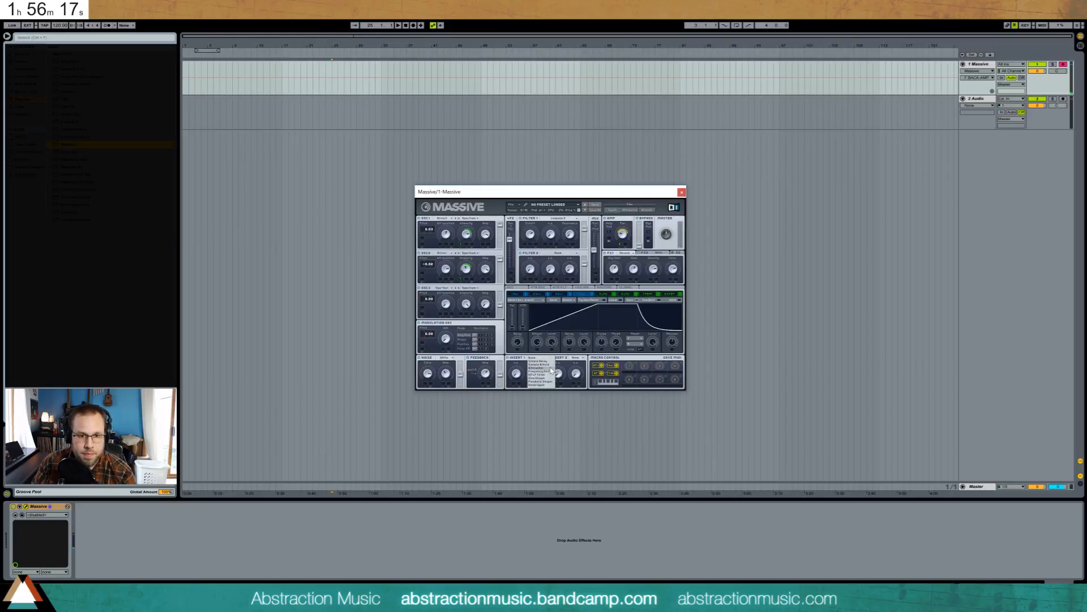
pyautogui.click(549, 368)
pyautogui.click(515, 372)
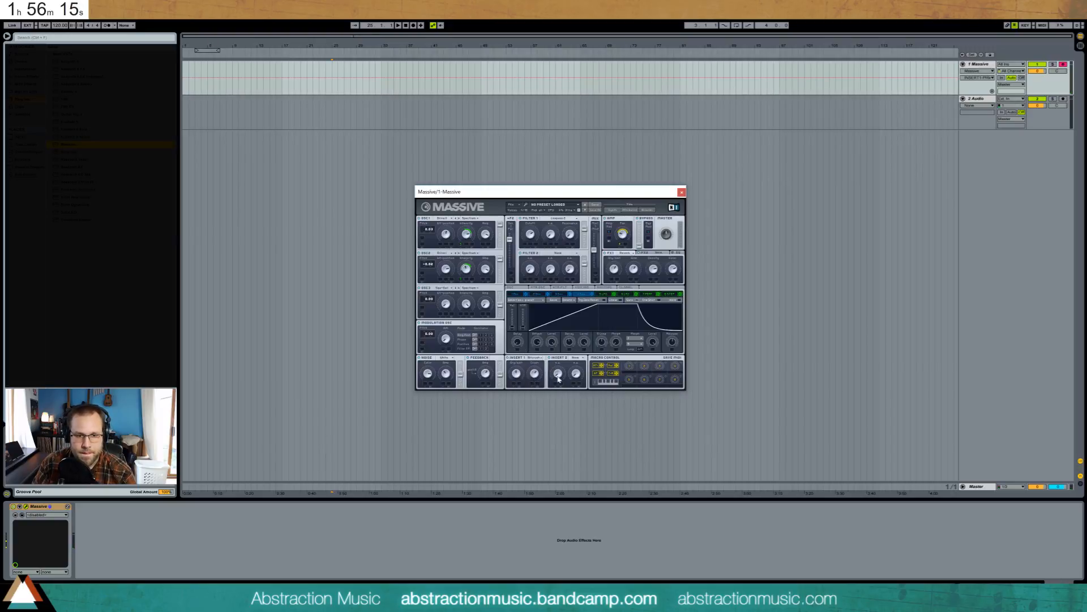
pyautogui.click(576, 358)
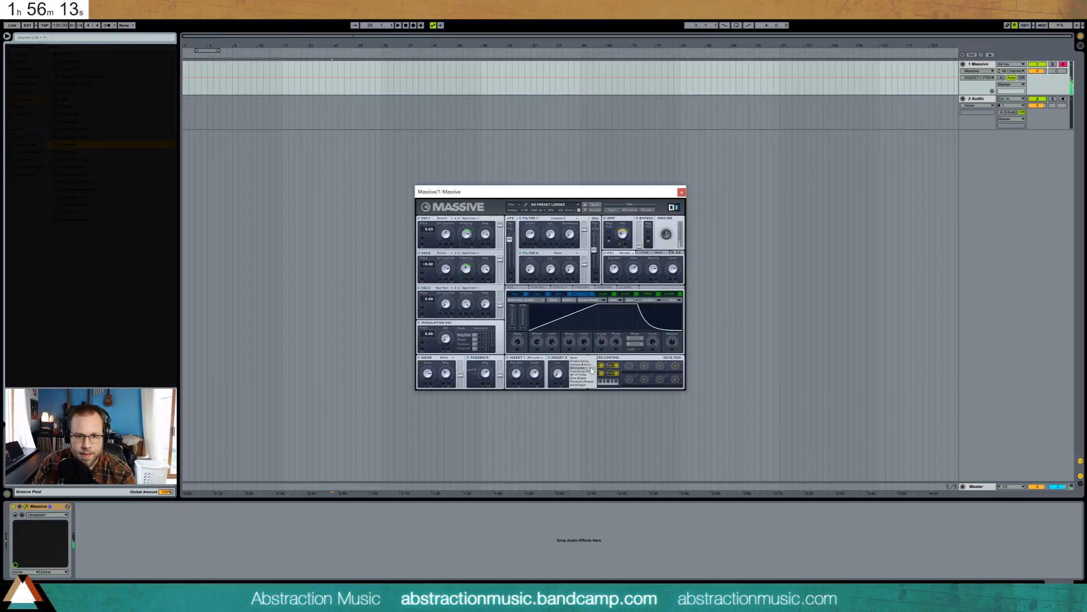
pyautogui.click(578, 367)
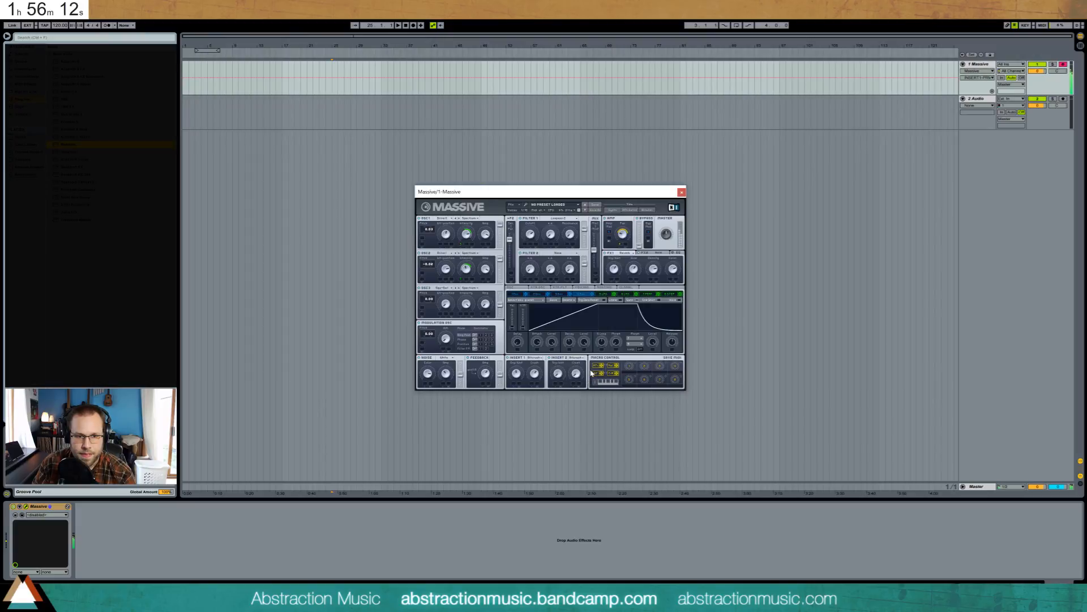
pyautogui.click(558, 373)
pyautogui.click(486, 373)
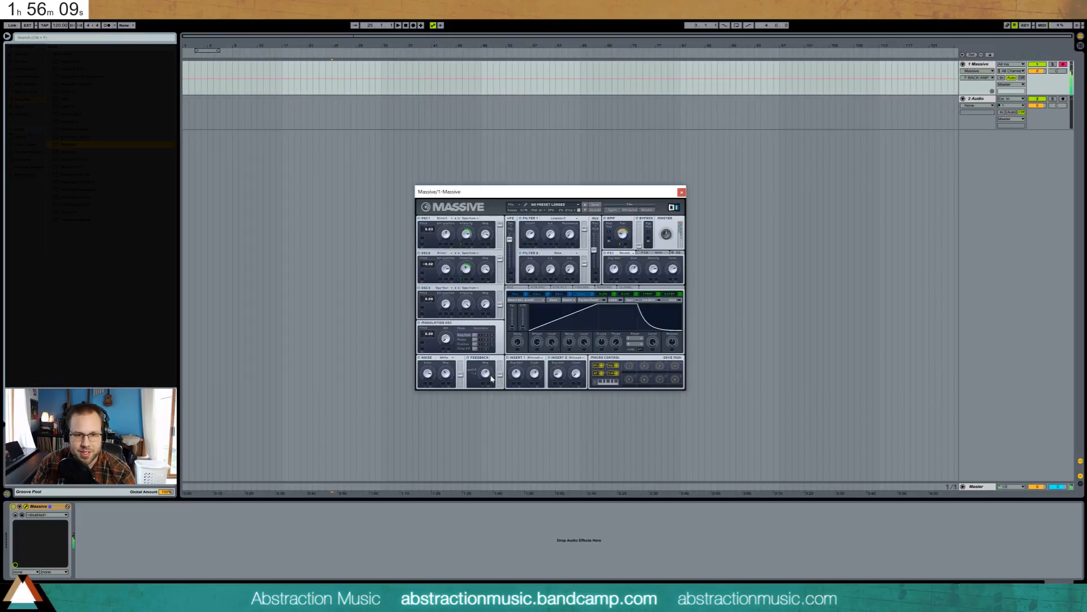
pyautogui.moveTo(502, 383); pyautogui.dragTo(506, 387)
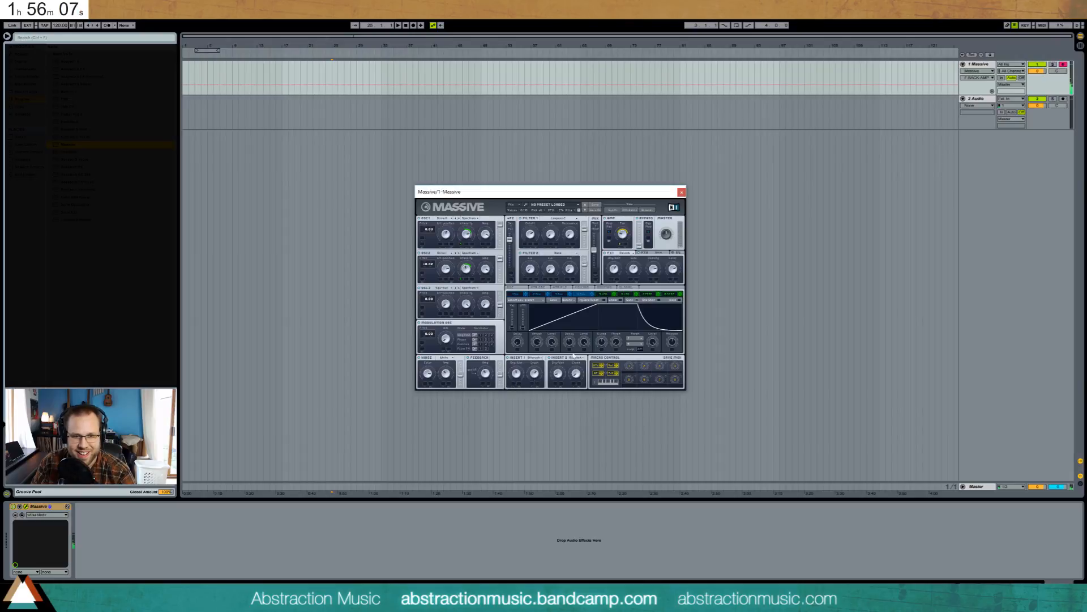
# - Shorten the envelope's attack and lower its sustain
pyautogui.moveTo(599, 308); pyautogui.dragTo(563, 306)
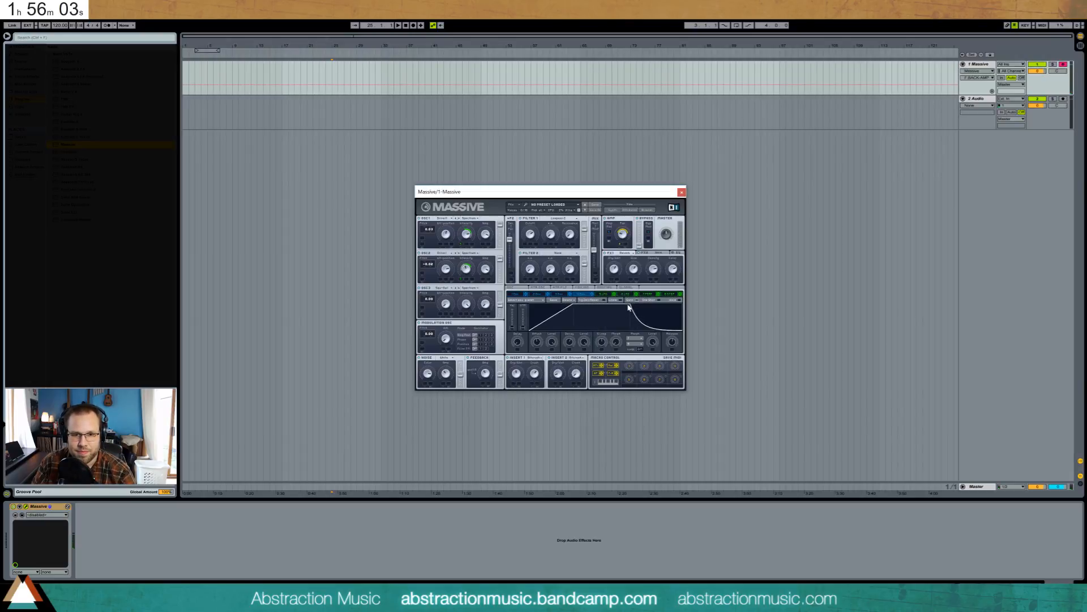
pyautogui.moveTo(629, 306); pyautogui.dragTo(629, 313)
pyautogui.click(622, 233)
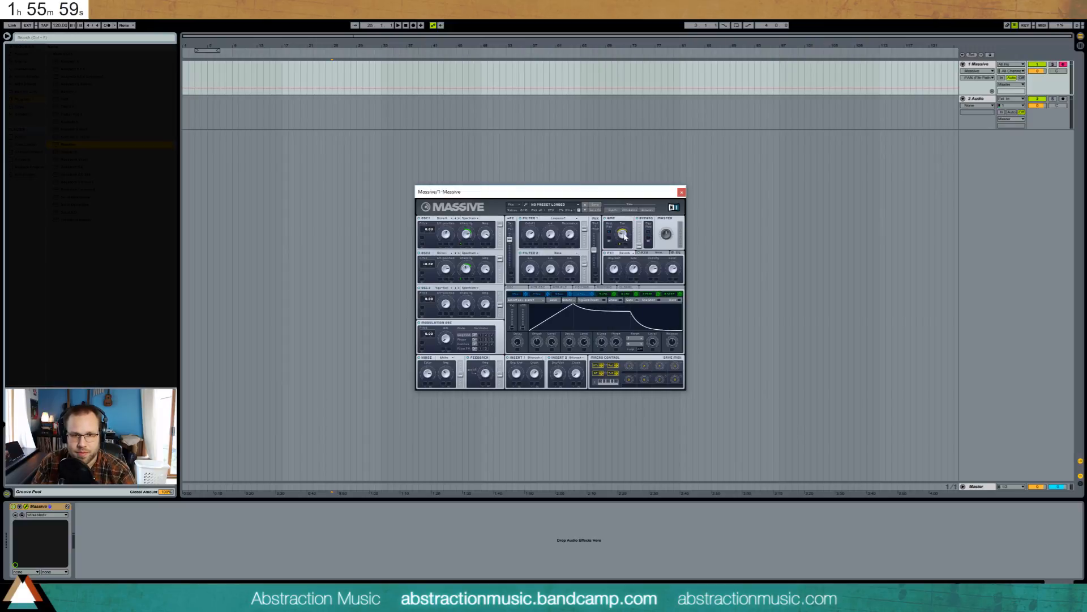
# - Make the second master effect slot a Chorus
pyautogui.click(671, 238)
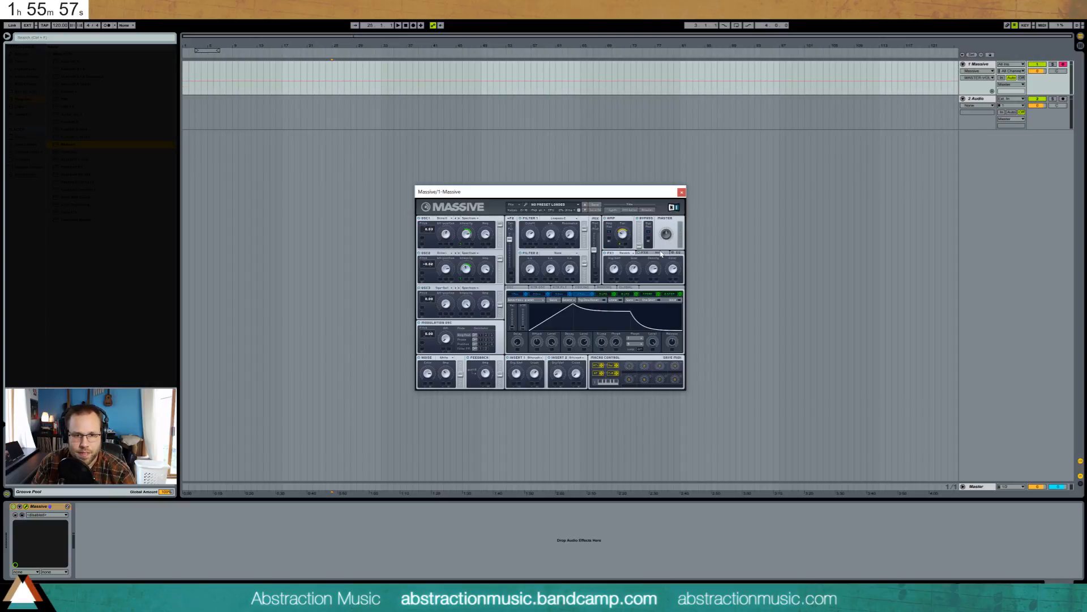
pyautogui.click(645, 255)
pyautogui.click(655, 255)
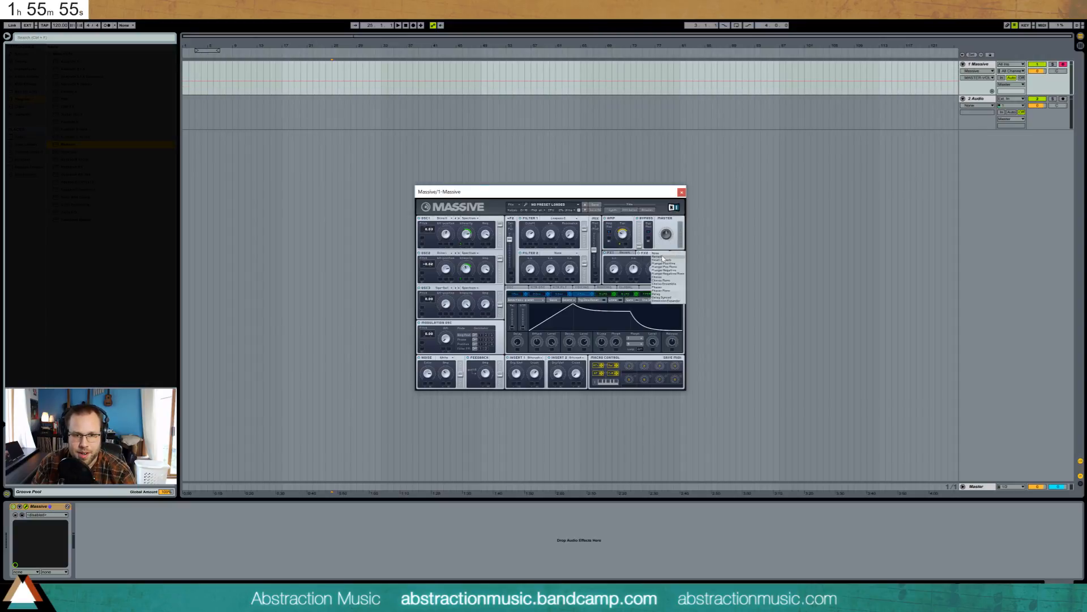
pyautogui.click(679, 281)
# - Raise the chorus wet to about halfway, lengthen the envelope attack, and nudge LFO 5's rate up
pyautogui.moveTo(616, 269)
pyautogui.mouseDown()
pyautogui.moveTo(616, 241)
pyautogui.moveTo(615, 262)
pyautogui.mouseUp()
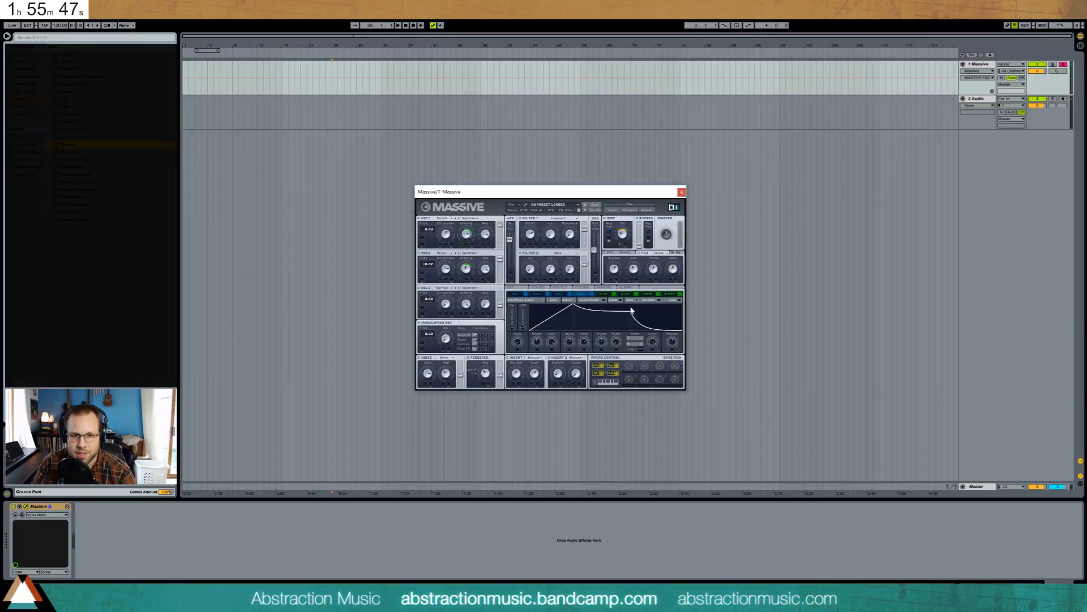
pyautogui.click(670, 344)
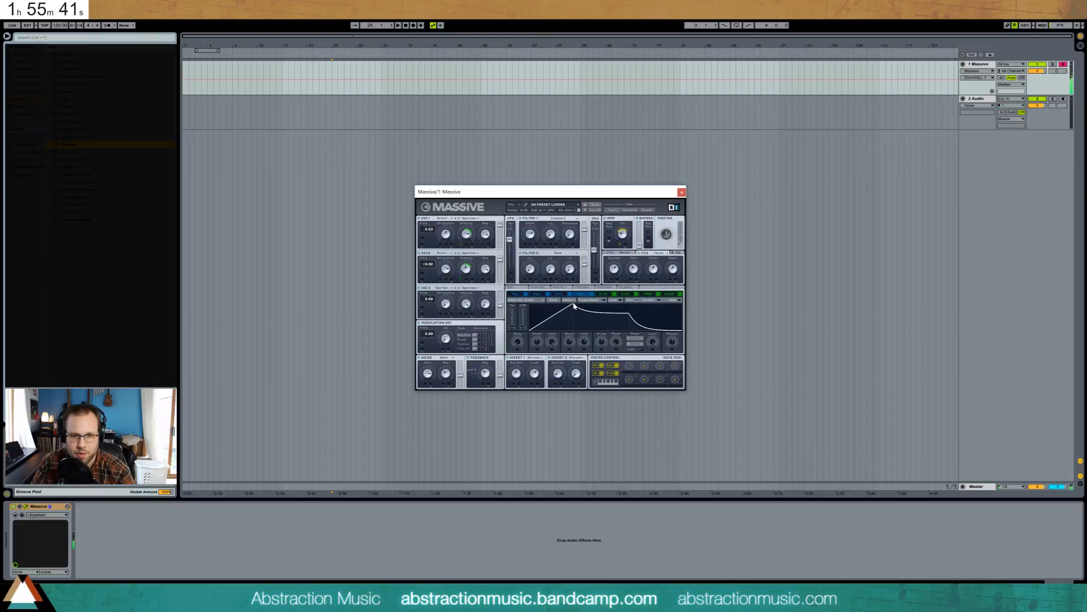
pyautogui.moveTo(576, 308); pyautogui.dragTo(595, 307)
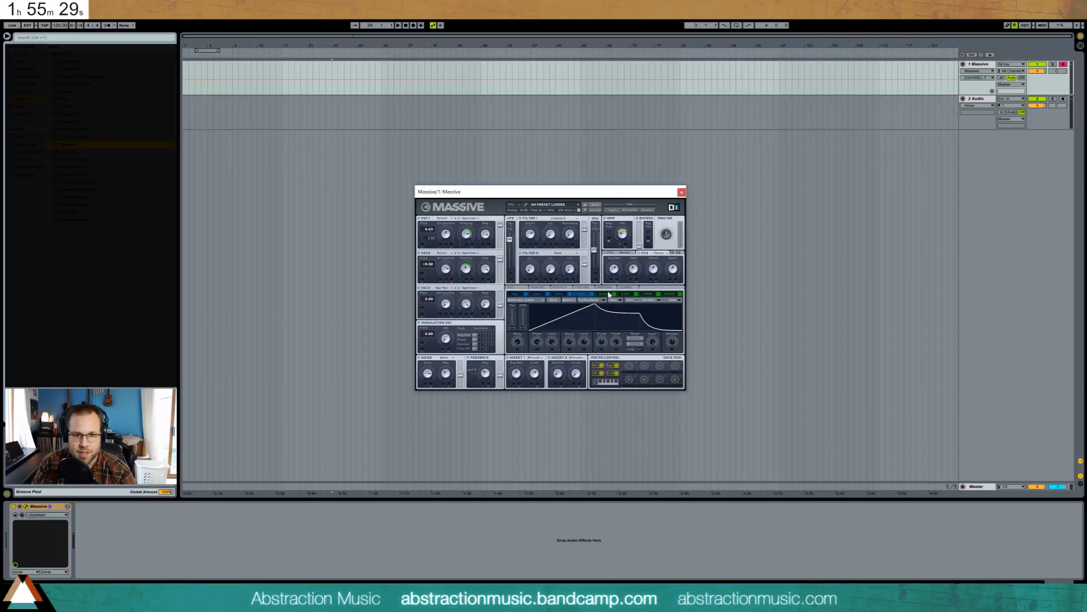
pyautogui.click(607, 293)
pyautogui.moveTo(516, 312); pyautogui.dragTo(520, 321)
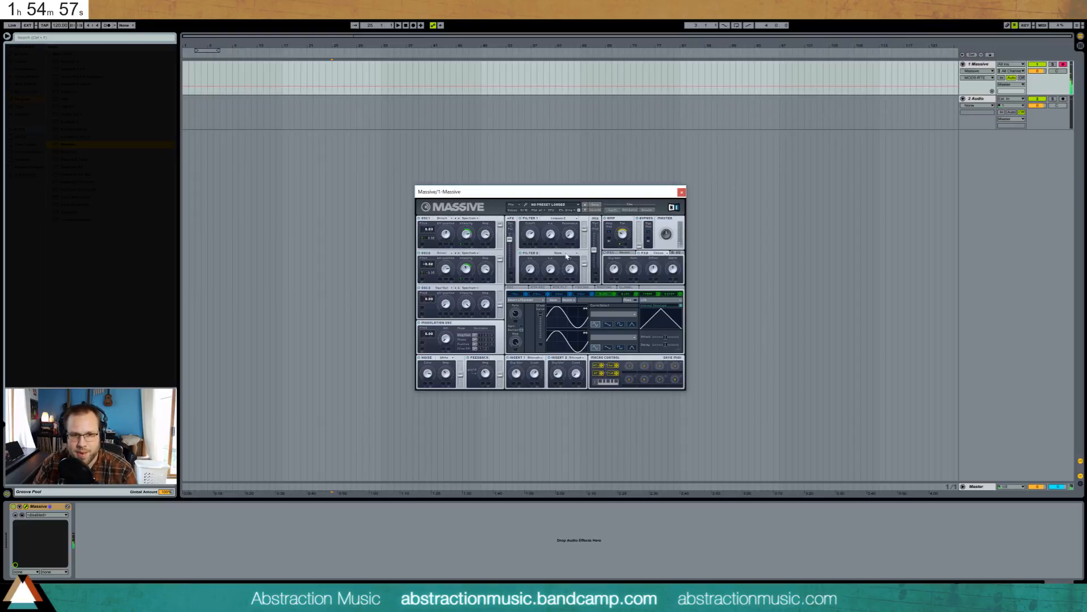
# - Lengthen the attack of Massive's fourth envelope by dragging its peak right
pyautogui.click(583, 294)
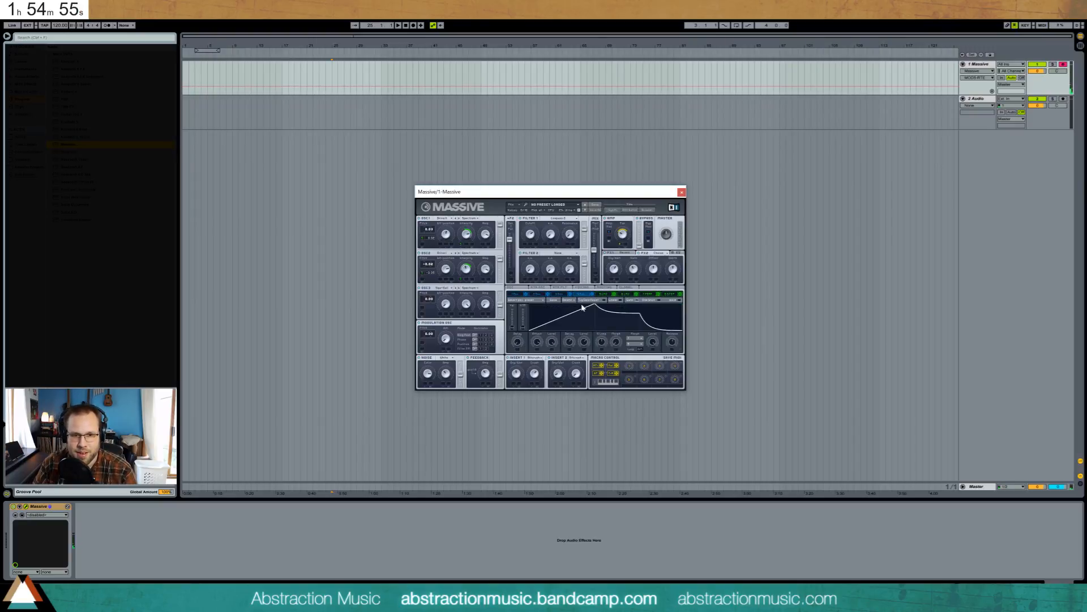
pyautogui.moveTo(564, 307); pyautogui.dragTo(557, 308)
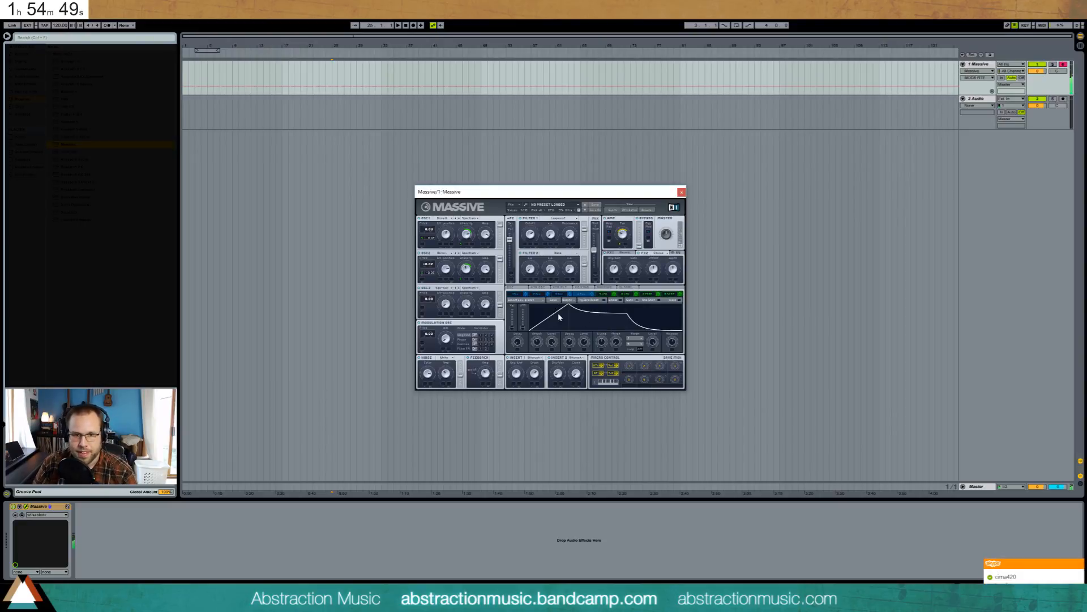
pyautogui.moveTo(566, 307); pyautogui.dragTo(604, 301)
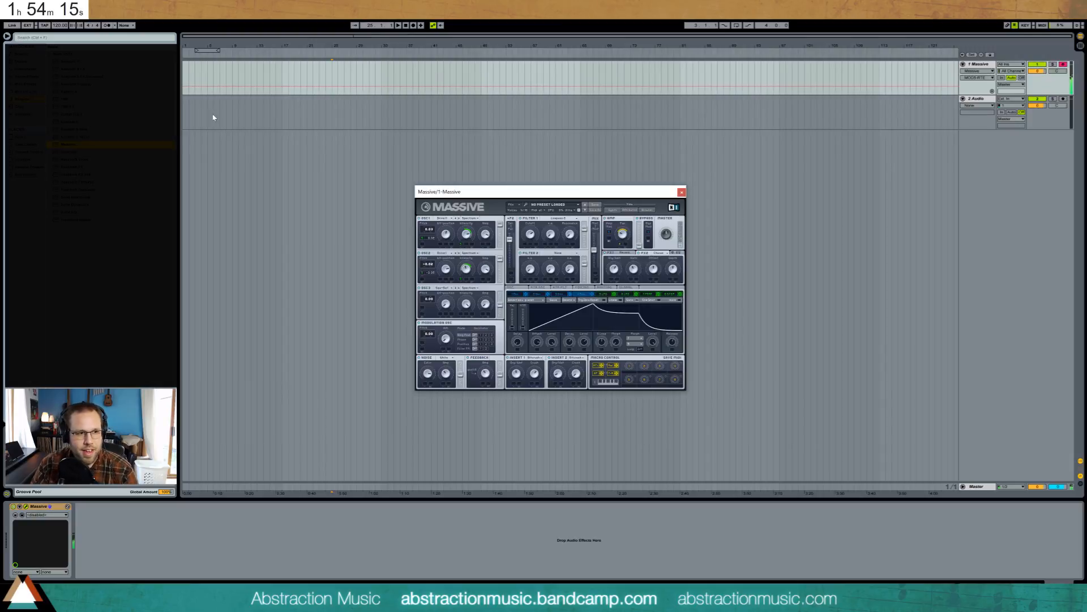
# - List the browser's audio effects, check Filter 1 cutoff and resonance, then return to the 5 LFO page
pyautogui.click(30, 77)
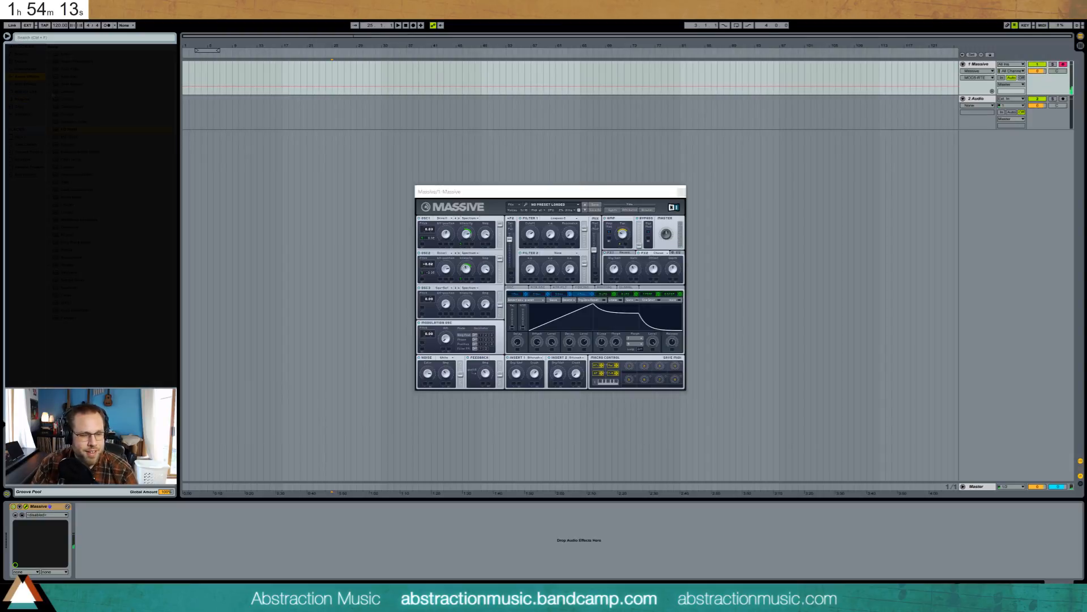
pyautogui.click(530, 234)
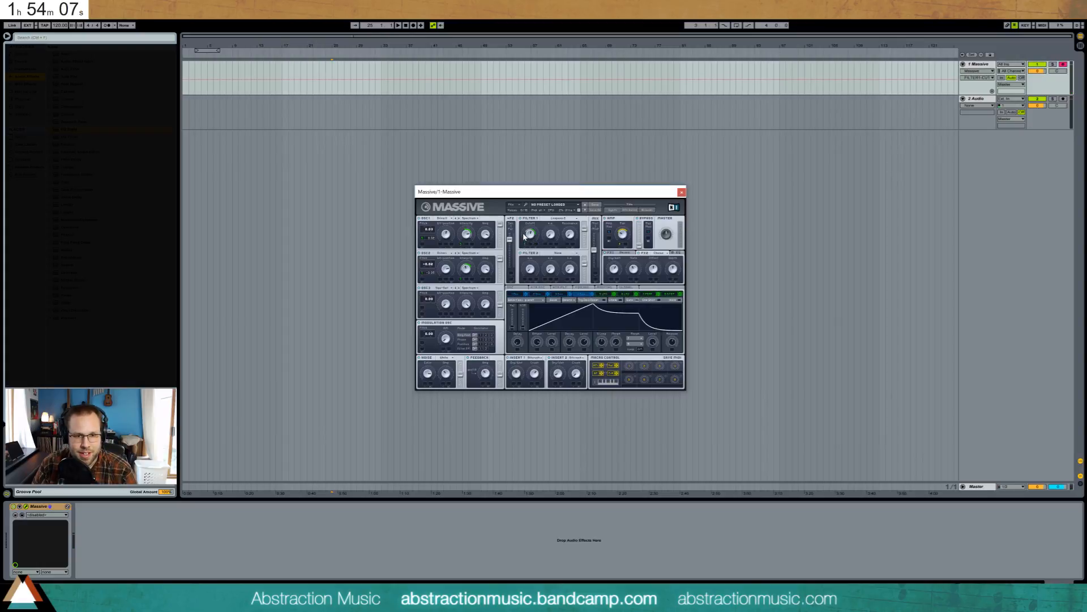
pyautogui.click(565, 227)
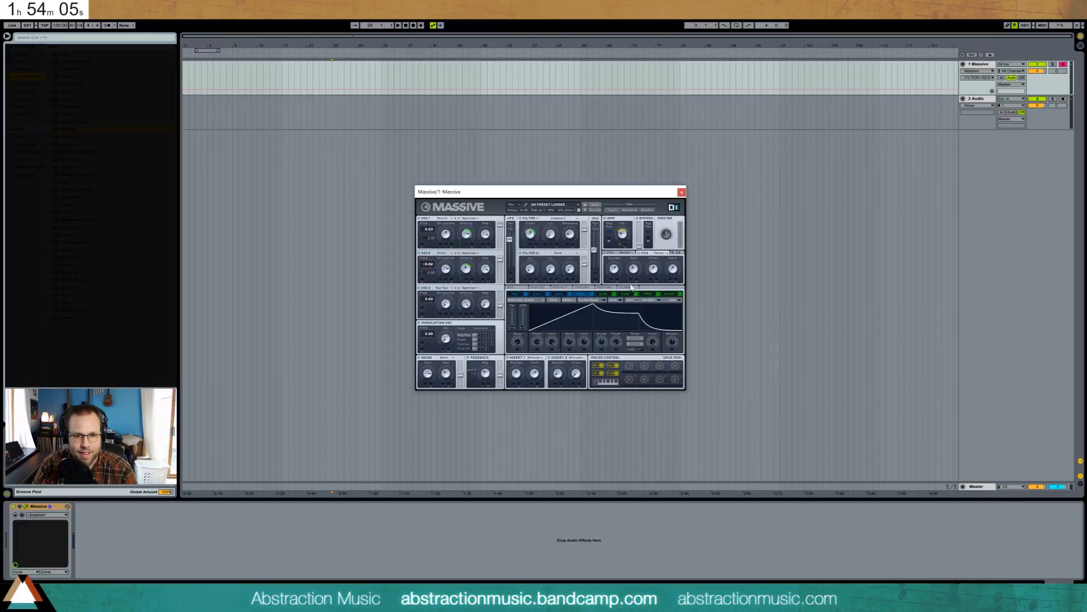
pyautogui.click(605, 295)
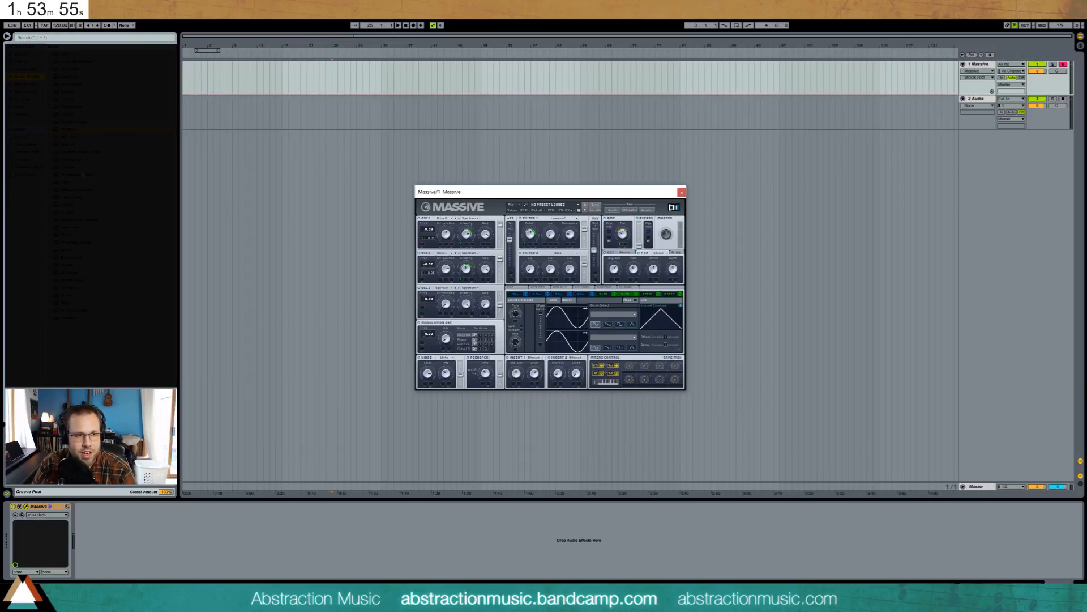
# - Close the Massive editor window and select the 2 Audio track
pyautogui.click(681, 192)
pyautogui.click(485, 153)
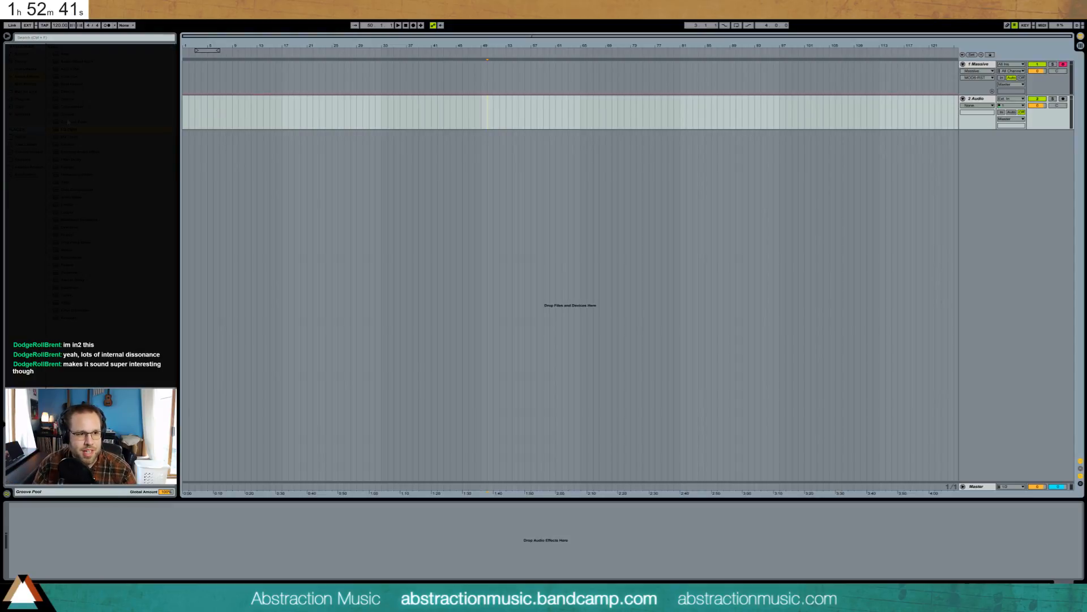
# - Insert a Saturator after Massive with drive 4.57 dB, Medium Curve shape and output -8.00 dB
pyautogui.moveTo(66, 273); pyautogui.dragTo(311, 79)
pyautogui.moveTo(85, 524); pyautogui.dragTo(85, 516)
pyautogui.click(120, 548)
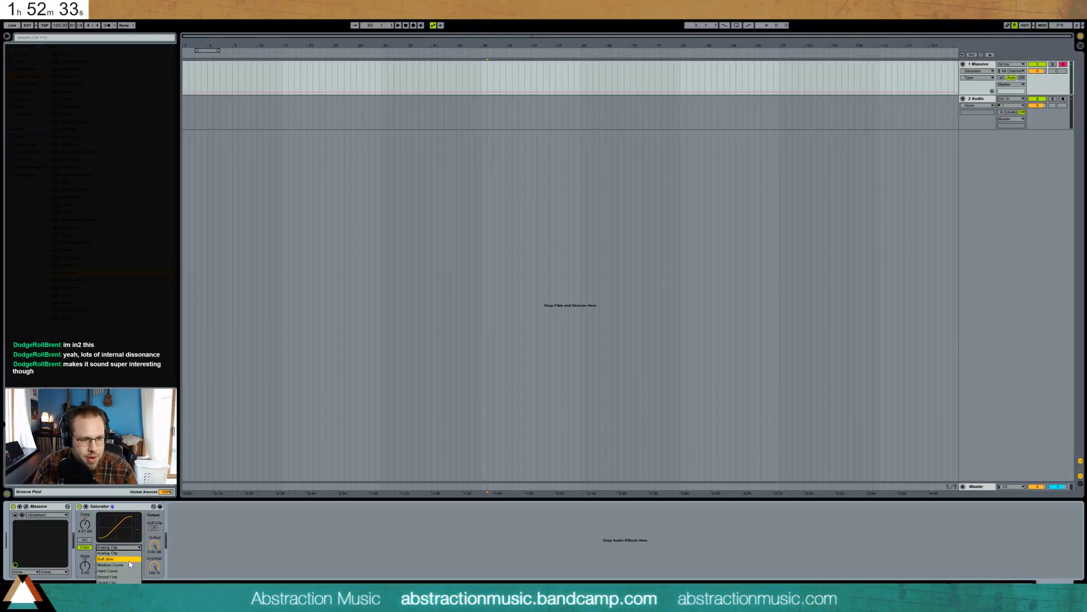
pyautogui.click(127, 565)
pyautogui.click(153, 547)
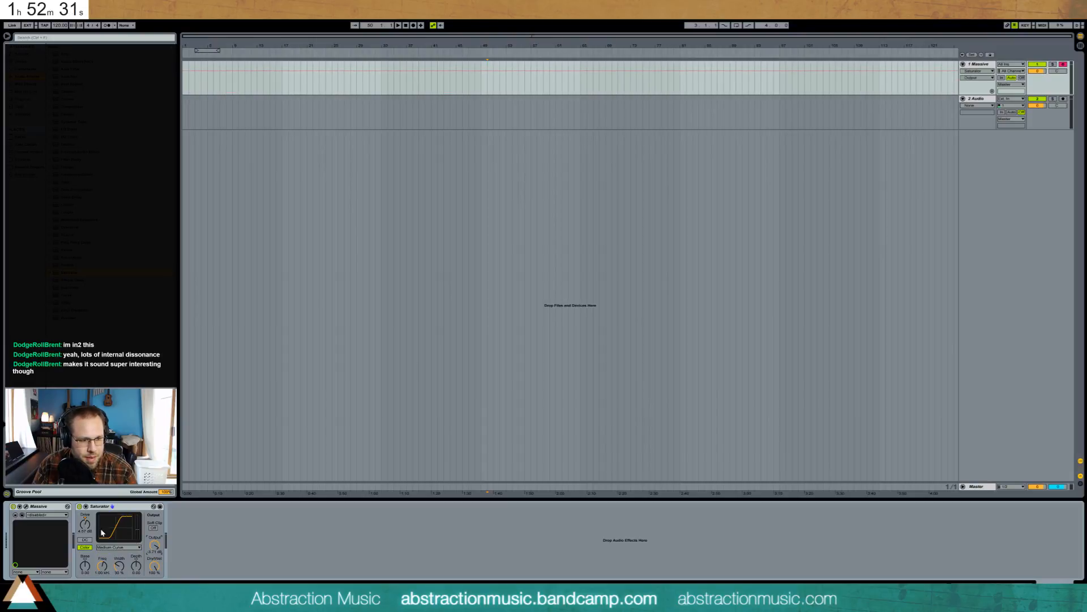
pyautogui.moveTo(154, 545); pyautogui.dragTo(154, 549)
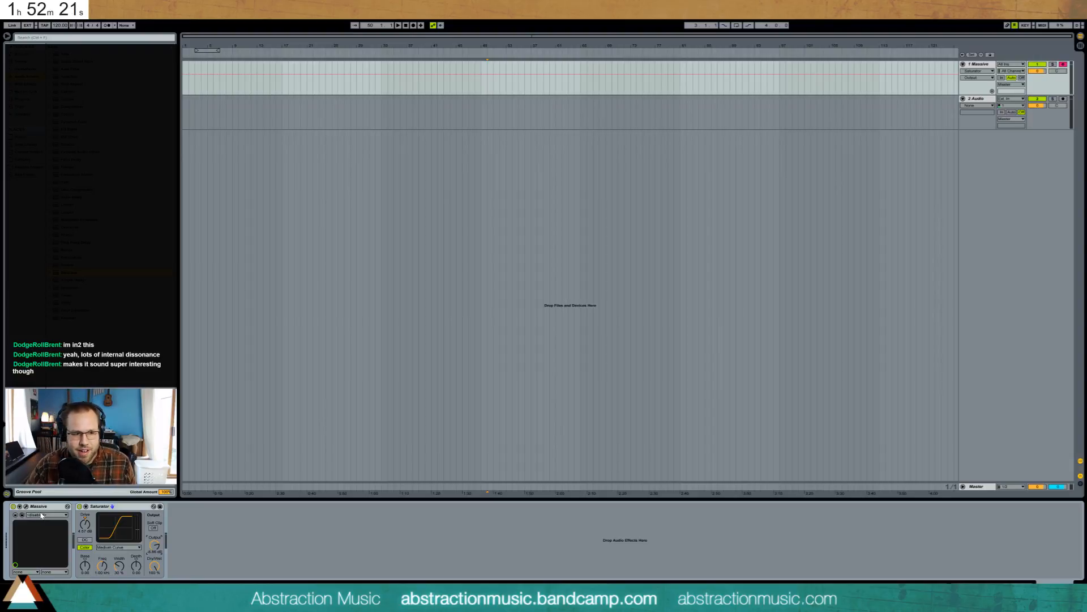
pyautogui.click(26, 506)
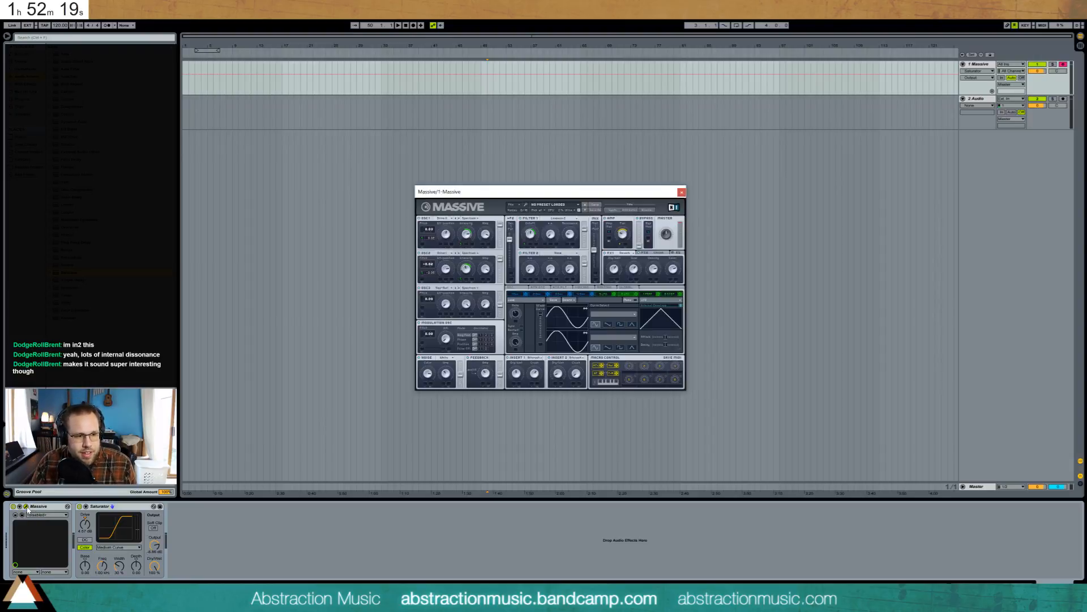
pyautogui.click(530, 233)
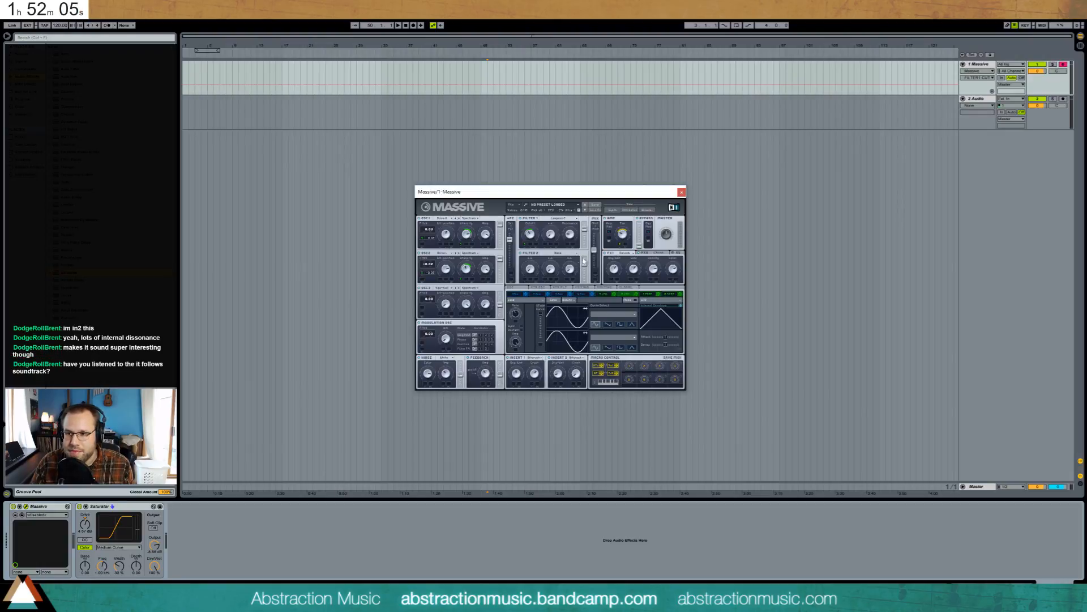
pyautogui.click(681, 192)
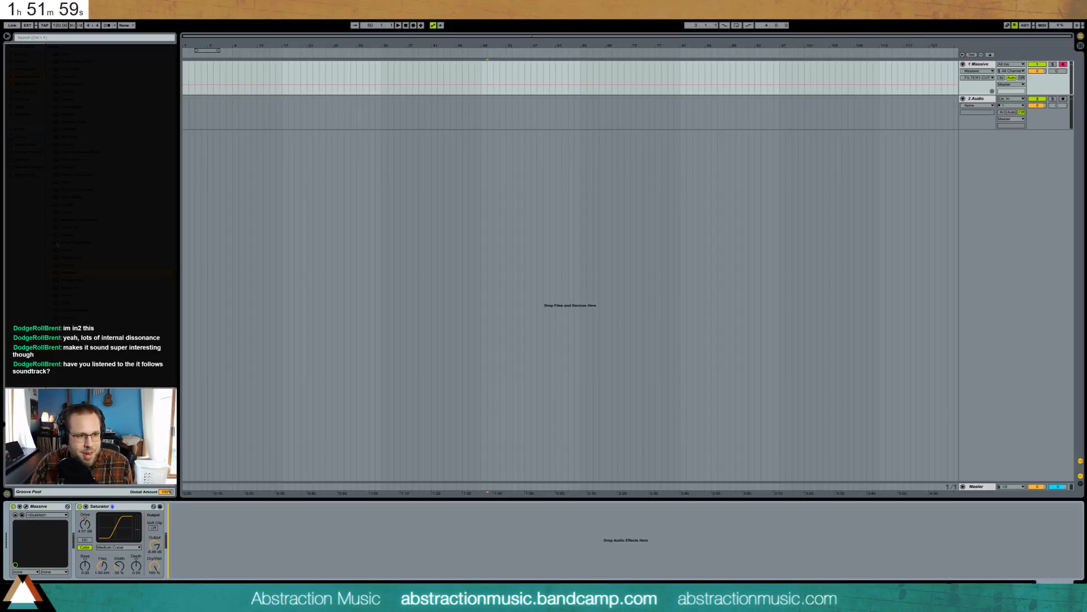
# - Insert Ping Pong Delay after Saturator with a 4.72 kHz filter, 51% feedback and 34% dry/wet
pyautogui.moveTo(56, 245); pyautogui.dragTo(269, 561)
pyautogui.moveTo(194, 521); pyautogui.dragTo(200, 523)
pyautogui.moveTo(186, 562); pyautogui.dragTo(186, 558)
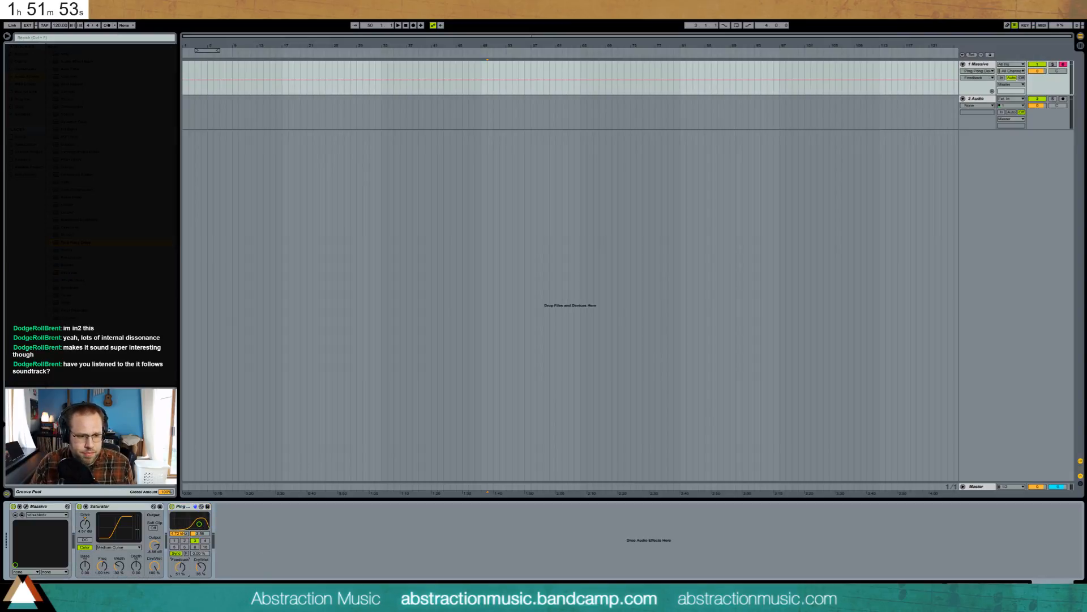
pyautogui.click(195, 572)
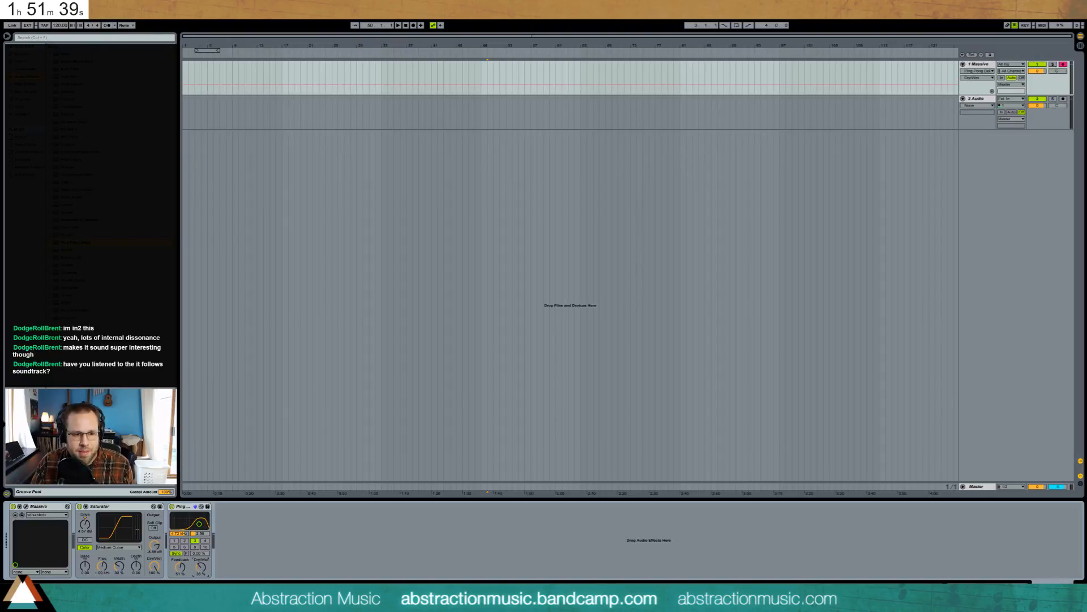
pyautogui.moveTo(200, 568); pyautogui.dragTo(200, 570)
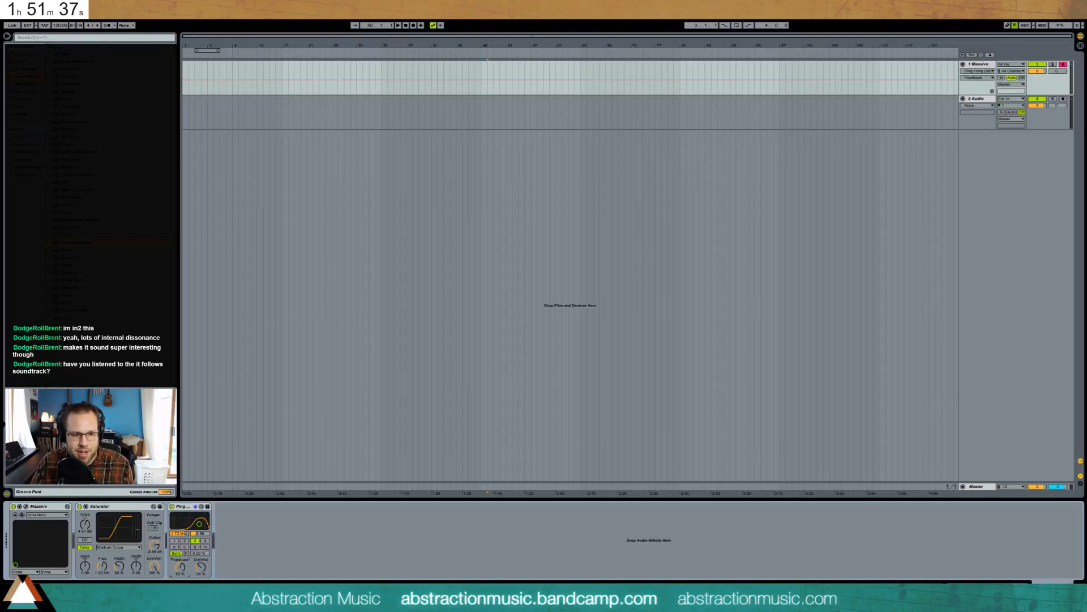
pyautogui.click(200, 568)
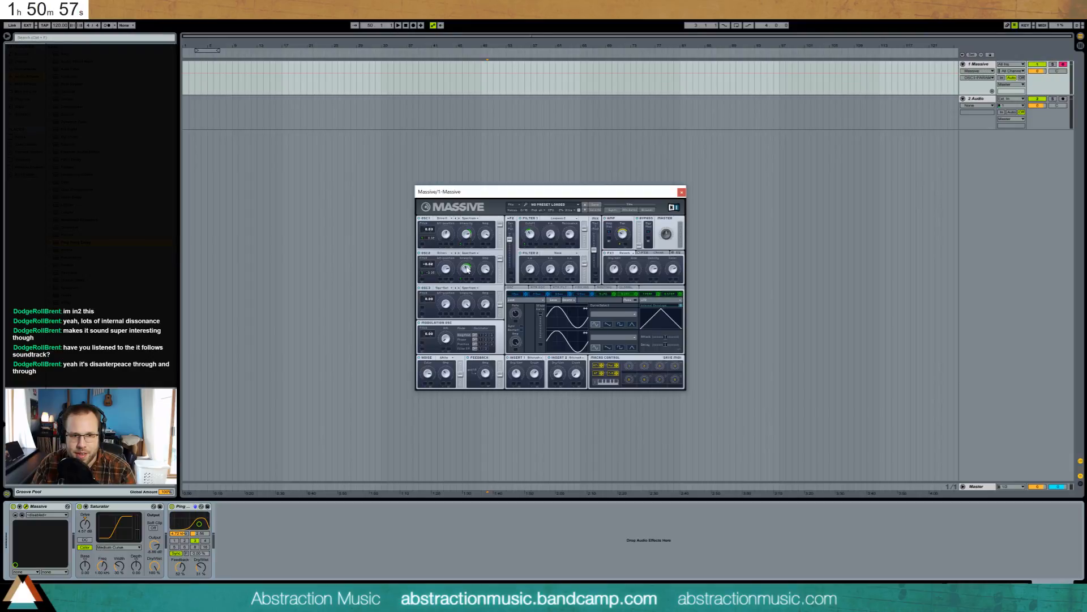
# - Switch Massive's LFO rate to tempo sync
pyautogui.click(466, 265)
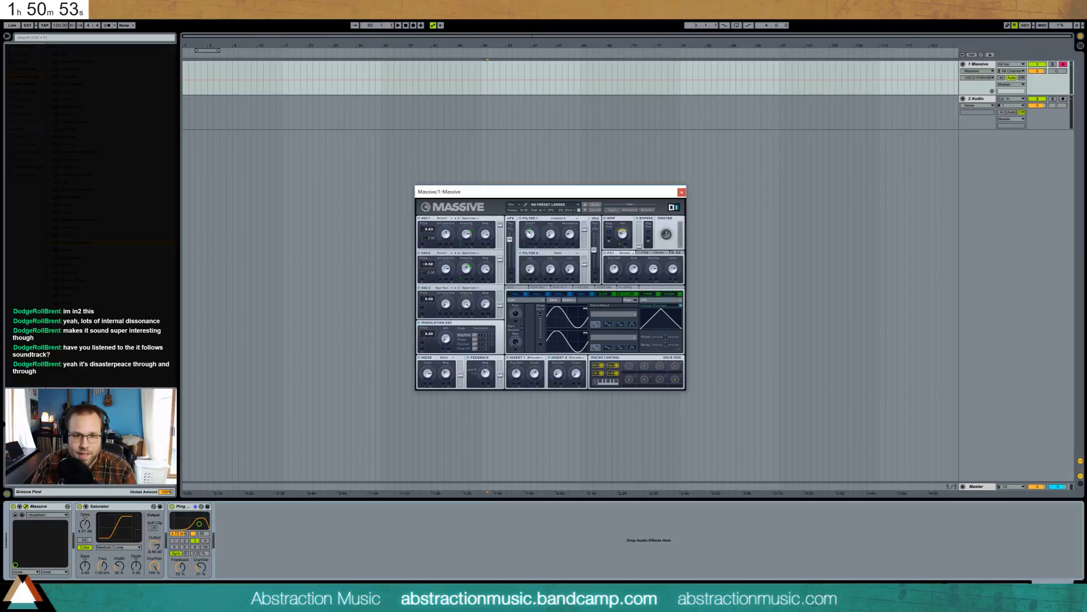
pyautogui.click(526, 230)
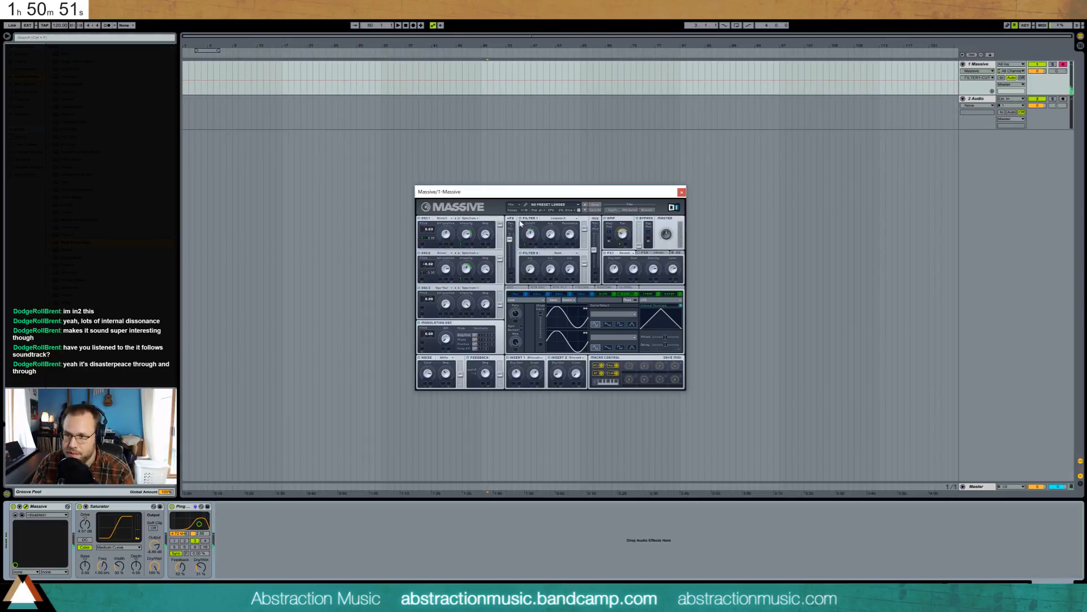
pyautogui.click(521, 325)
pyautogui.click(518, 316)
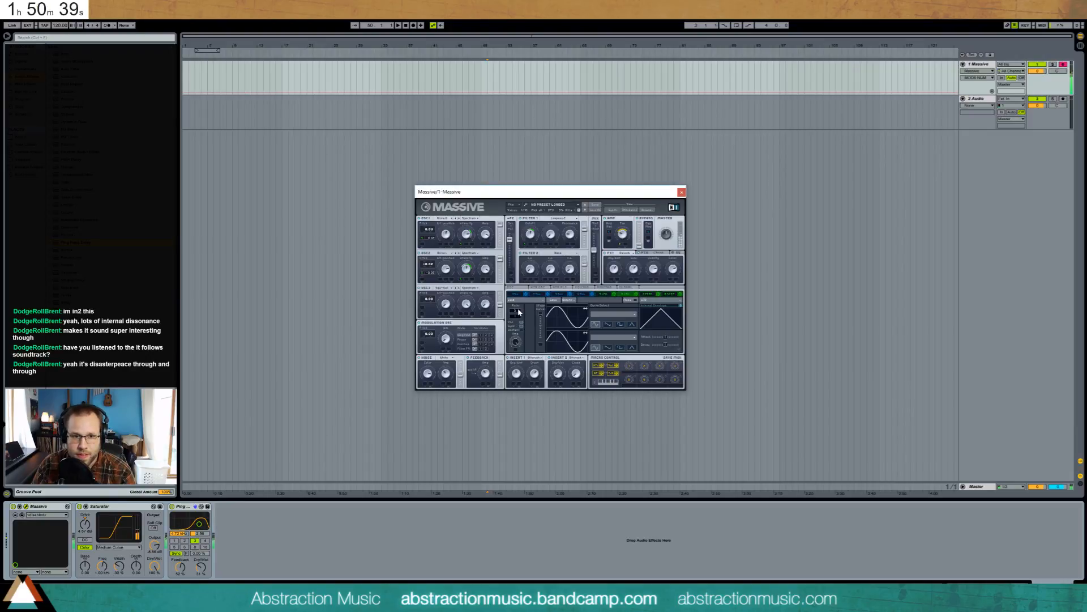
# - Raise the denominator of the LFO's sync ratio, checking Filter 1 cutoff
pyautogui.click(530, 235)
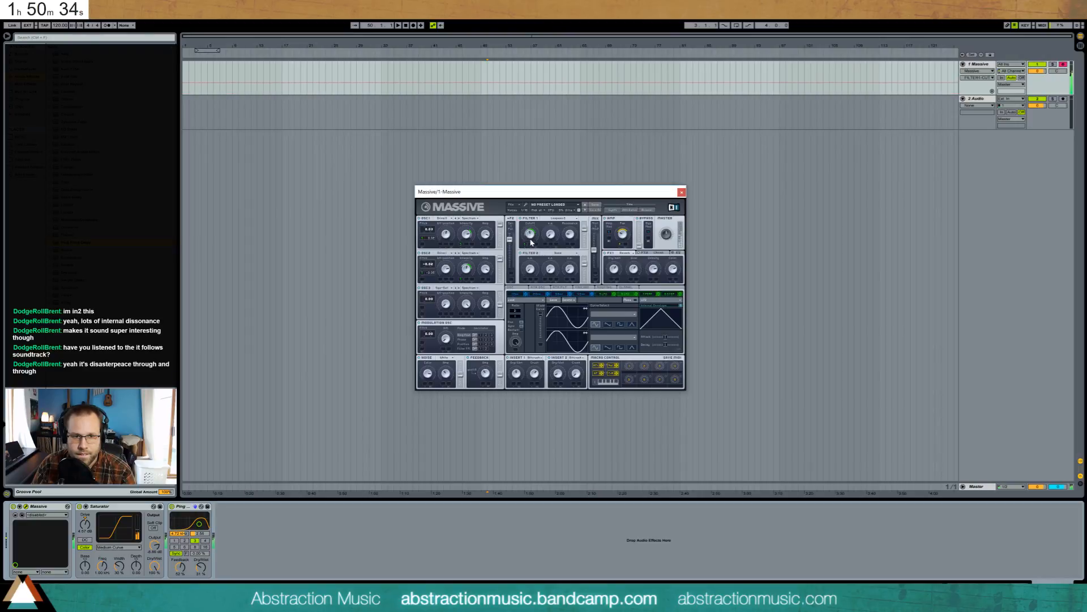
pyautogui.click(517, 314)
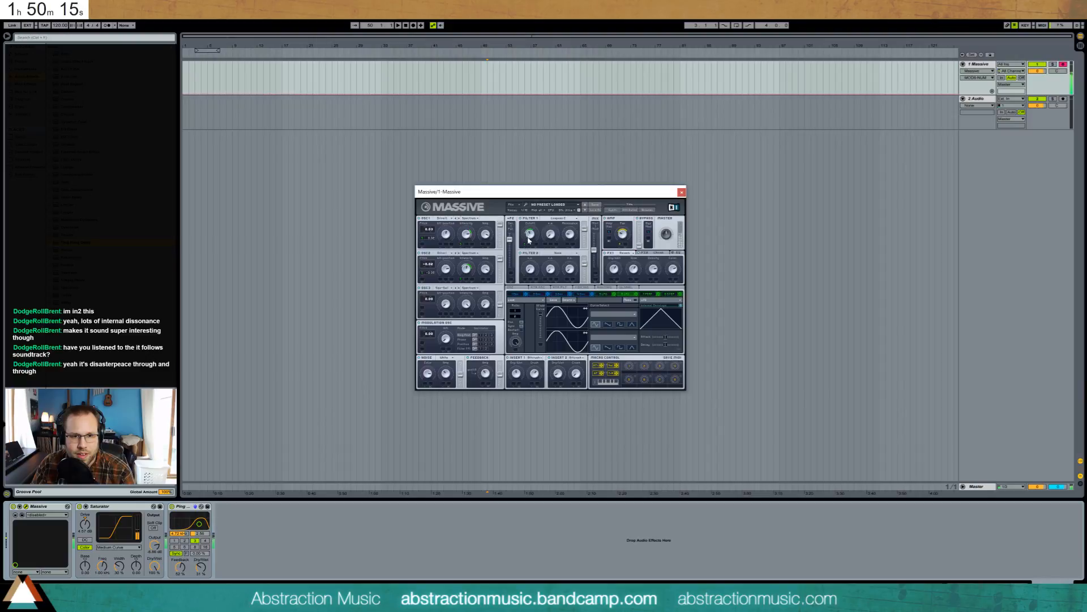
pyautogui.click(530, 238)
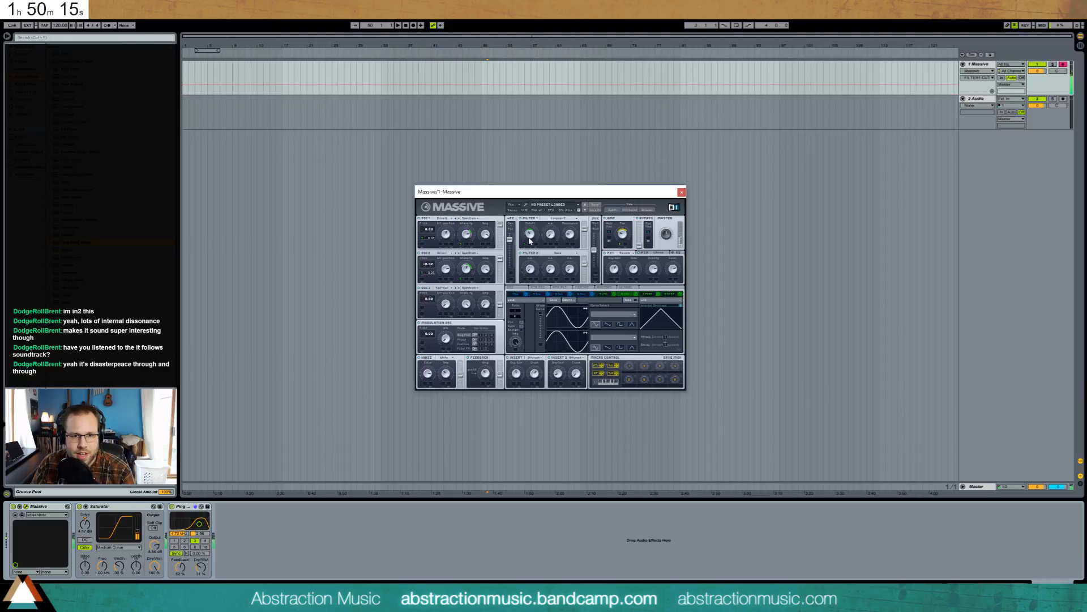
pyautogui.click(516, 319)
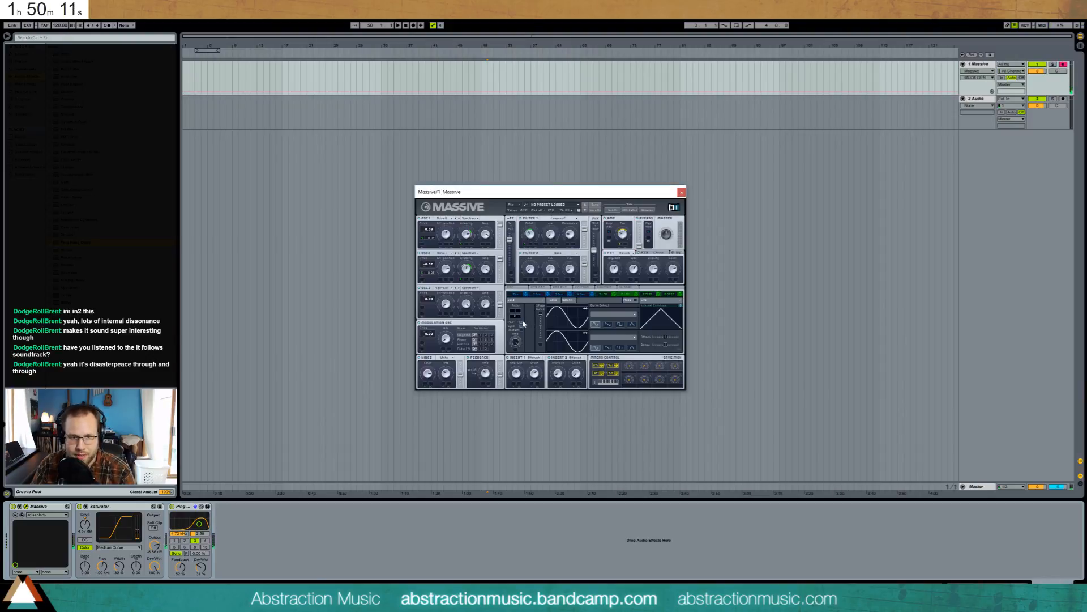
pyautogui.moveTo(518, 320); pyautogui.dragTo(522, 314)
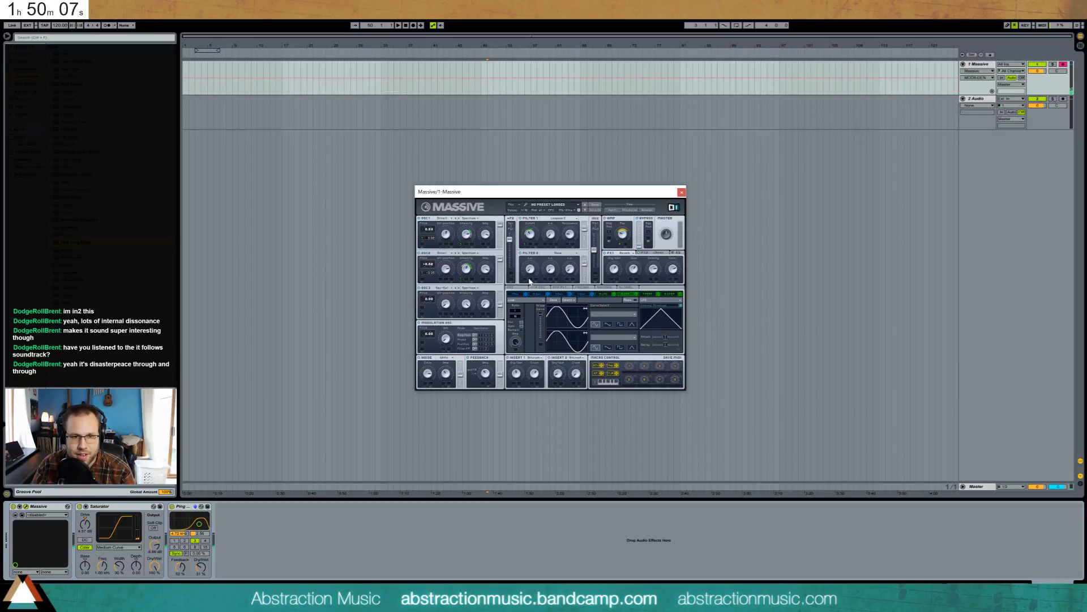
pyautogui.click(529, 229)
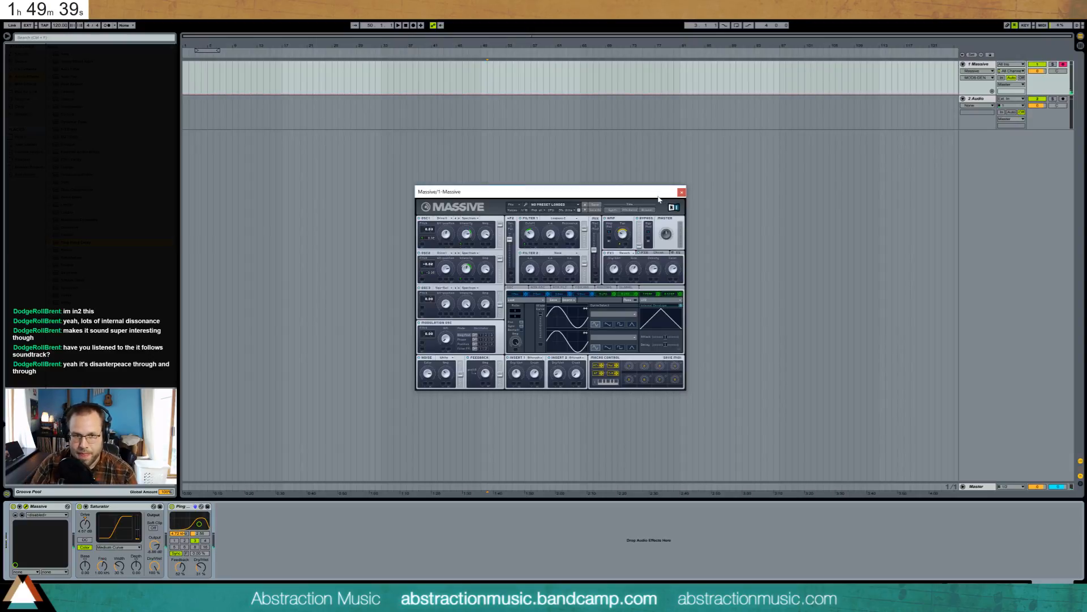
pyautogui.click(530, 233)
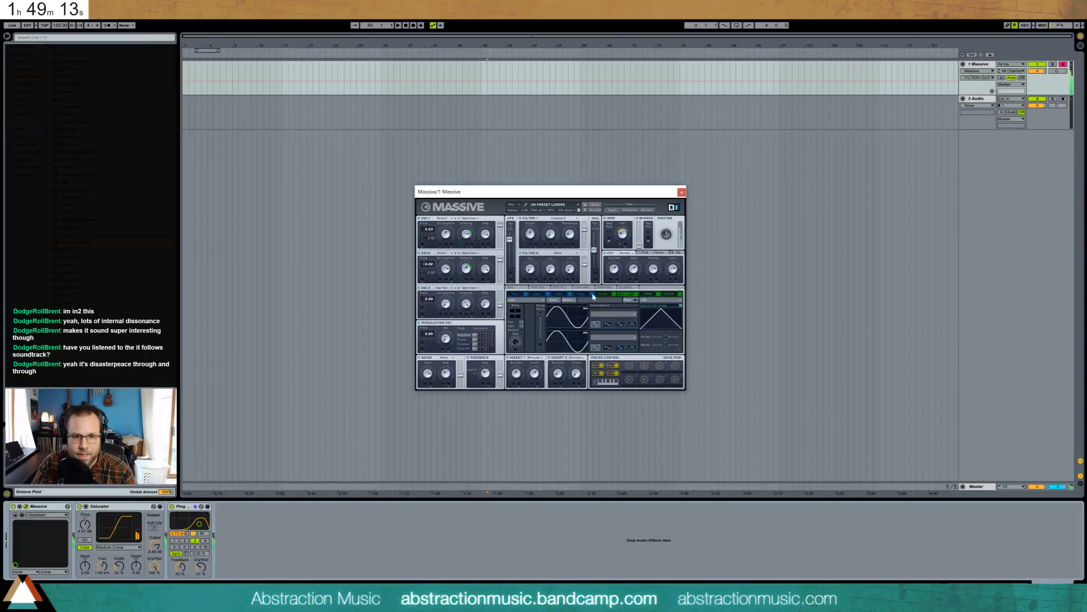
# - Show the third modulator's LFO and change Filter 1 from Lowpass 2 to Lowpass 4
pyautogui.click(593, 294)
pyautogui.click(518, 314)
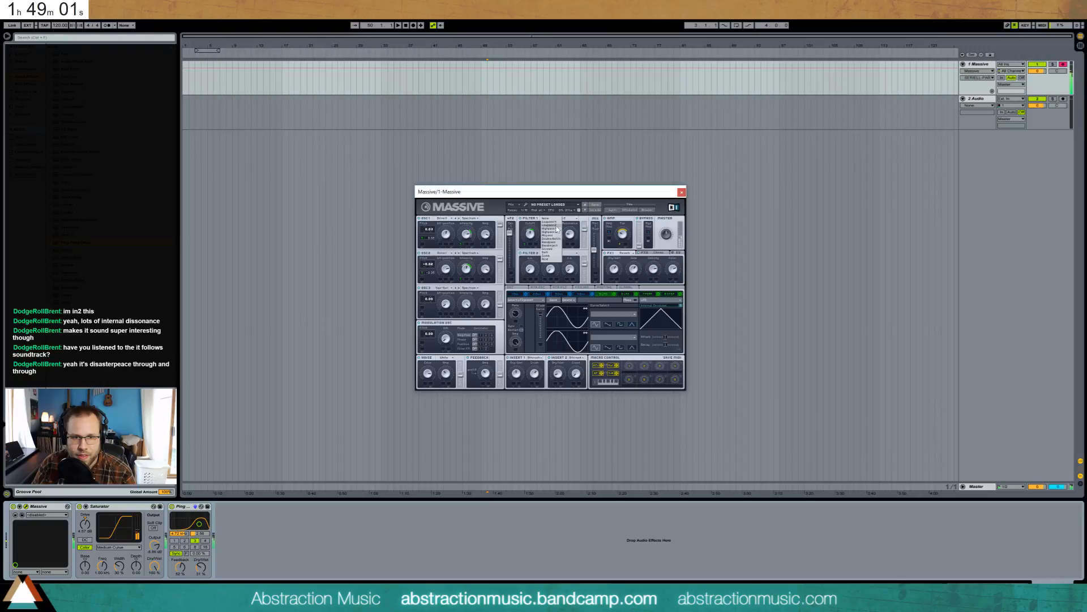
pyautogui.click(557, 218)
pyautogui.click(551, 227)
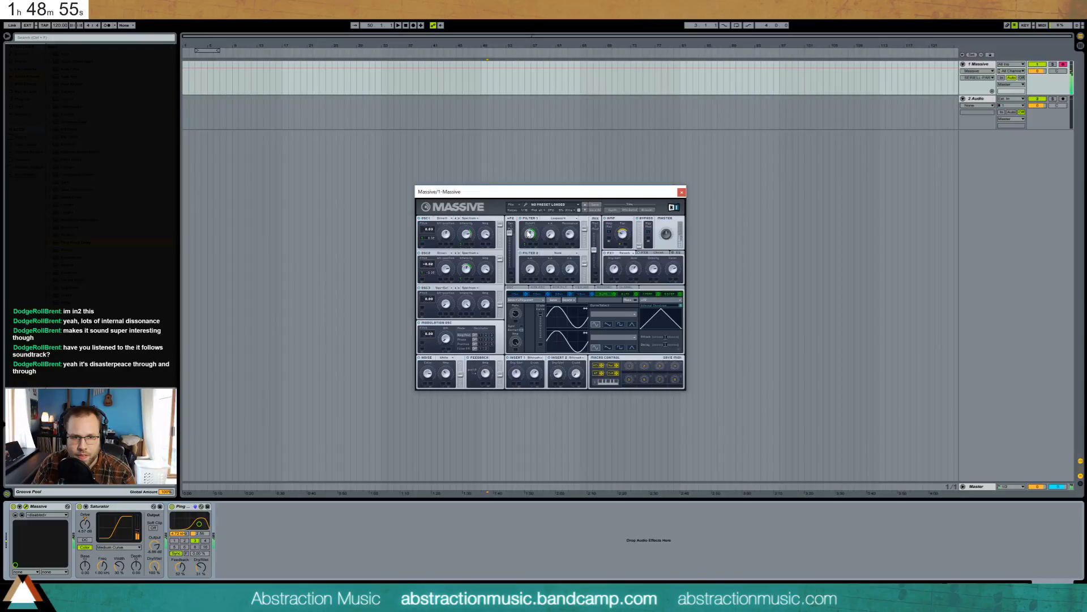
pyautogui.click(530, 235)
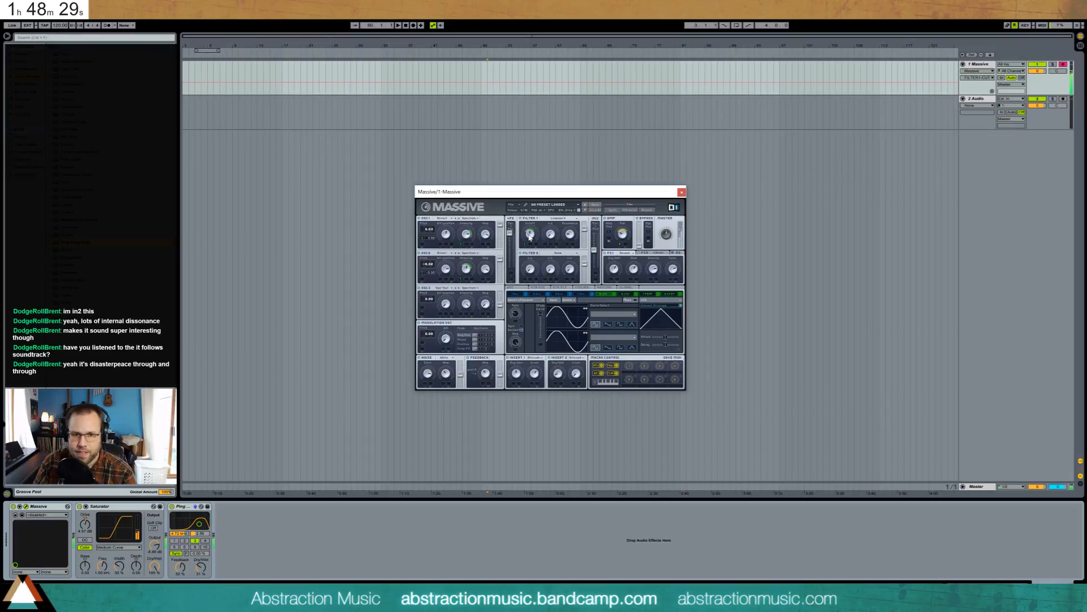
# - Show Massive's envelope, pull its attack peak earlier, then nudge it slightly back
pyautogui.click(581, 294)
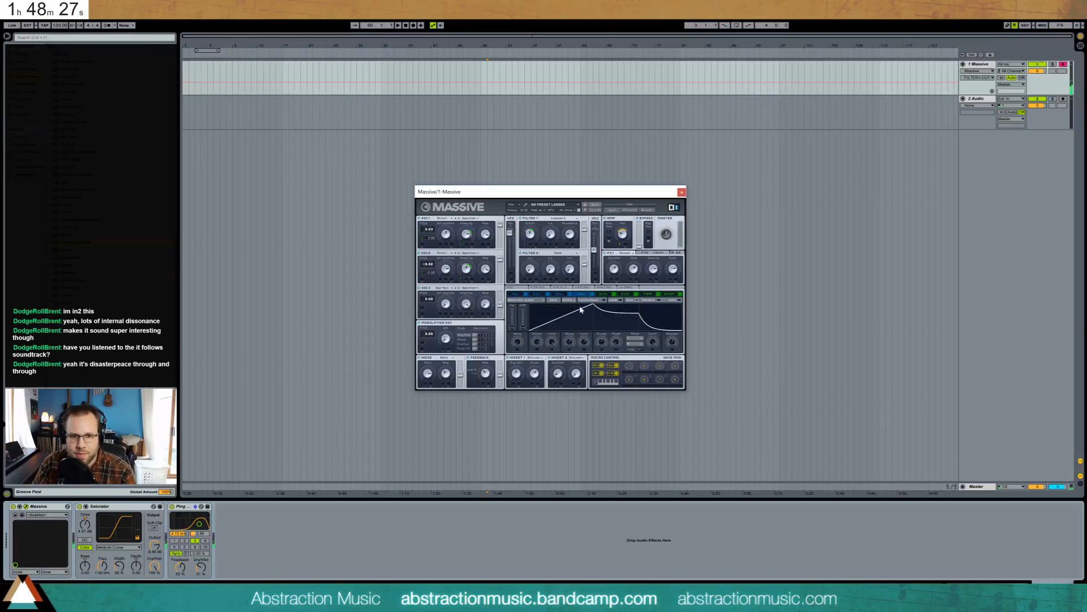
pyautogui.moveTo(594, 306); pyautogui.dragTo(629, 311)
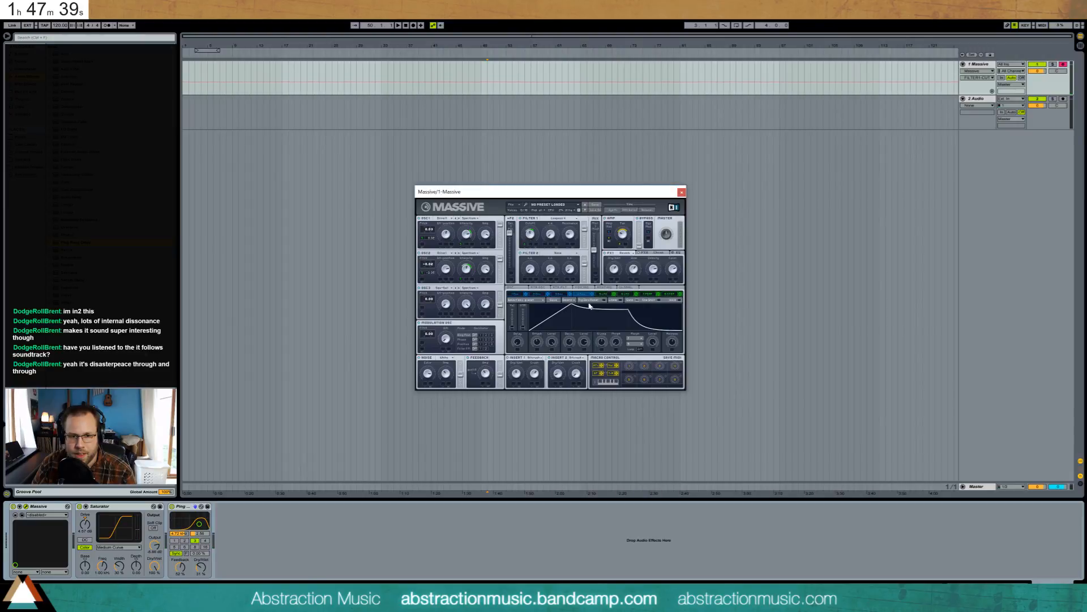
pyautogui.moveTo(570, 306); pyautogui.dragTo(582, 303)
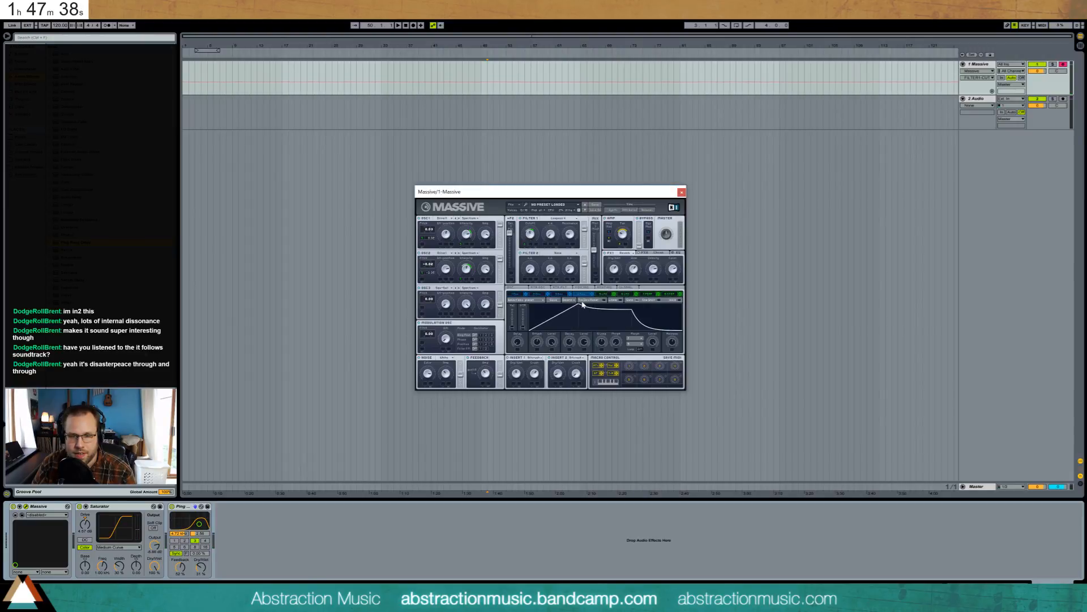
# - Raise Massive's envelope sustain up to the peak level
pyautogui.rightClick(525, 244)
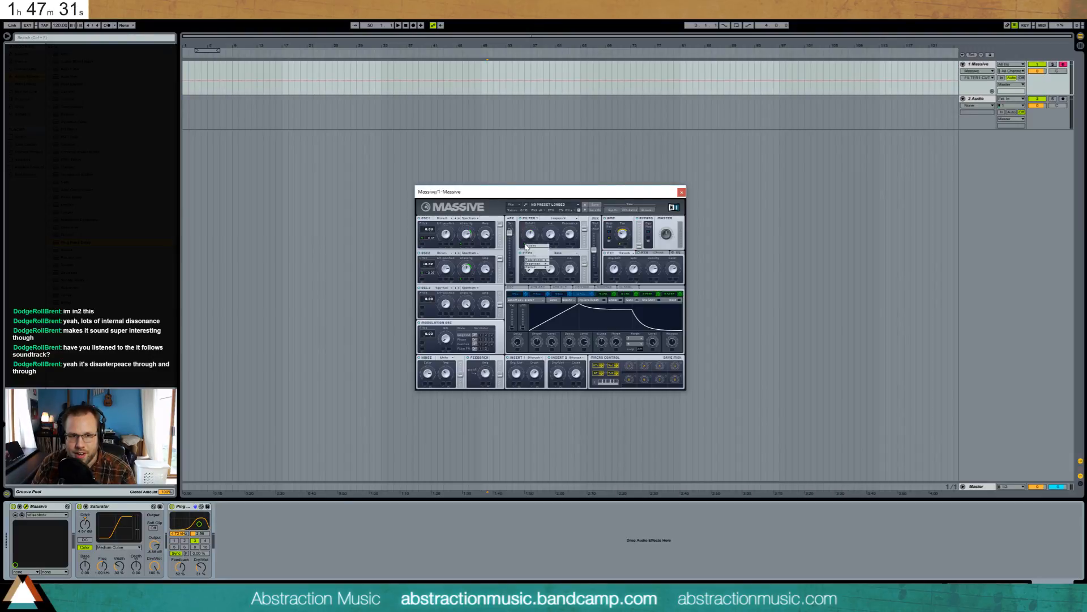
pyautogui.click(536, 250)
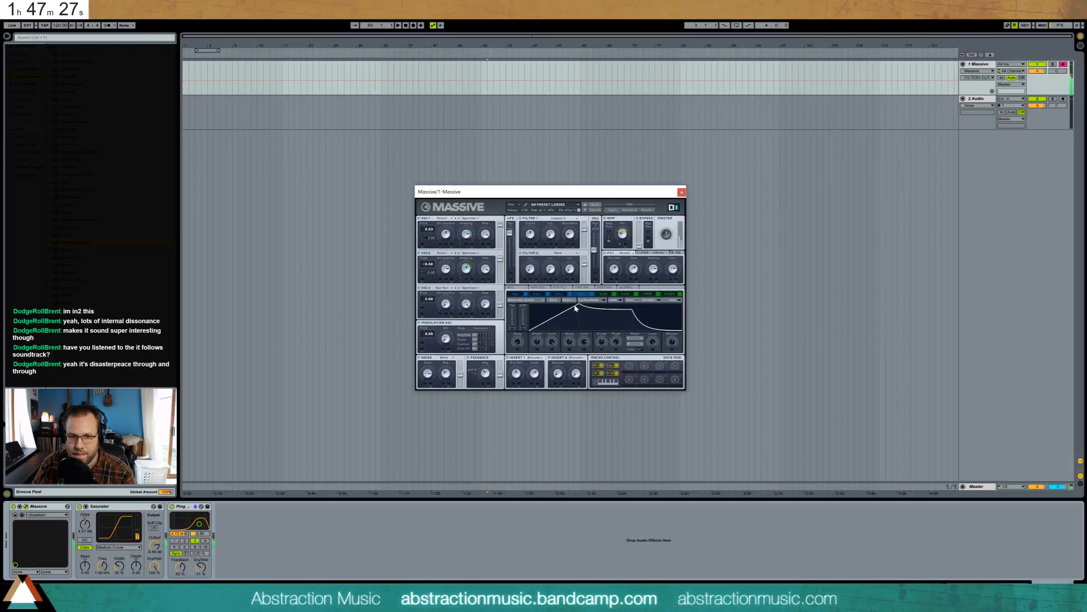
pyautogui.moveTo(582, 304); pyautogui.dragTo(635, 304)
pyautogui.moveTo(530, 233)
pyautogui.mouseDown()
pyautogui.moveTo(542, 267)
pyautogui.moveTo(529, 240)
pyautogui.mouseUp()
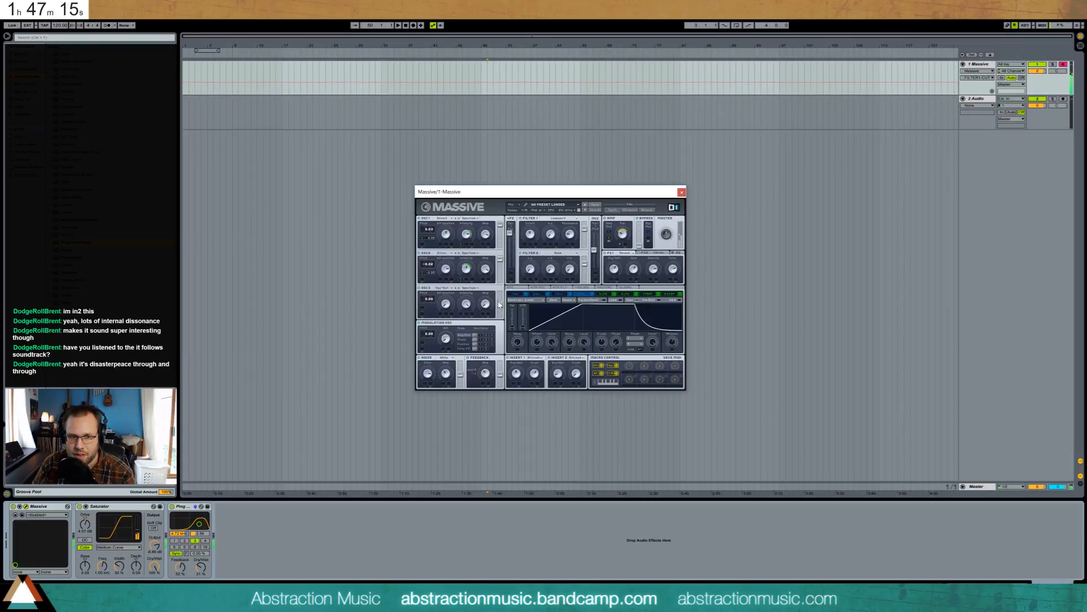
# - Set oscillator 3's pitch to 11 and switch its wavetable to Throat, adjusting Wt-position
pyautogui.moveTo(429, 299); pyautogui.dragTo(431, 292)
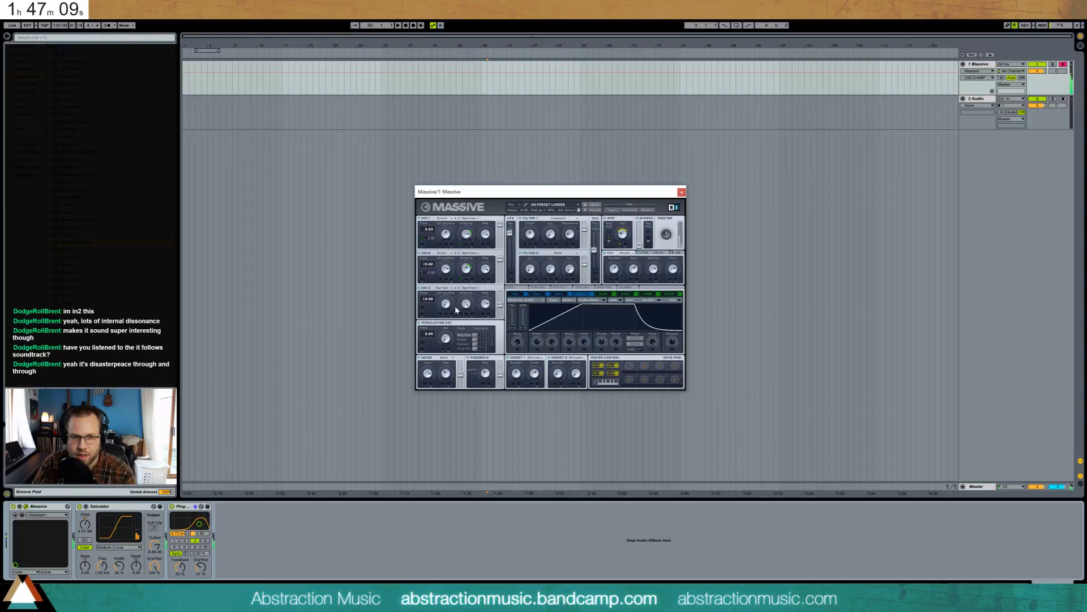
pyautogui.moveTo(449, 304); pyautogui.dragTo(473, 317)
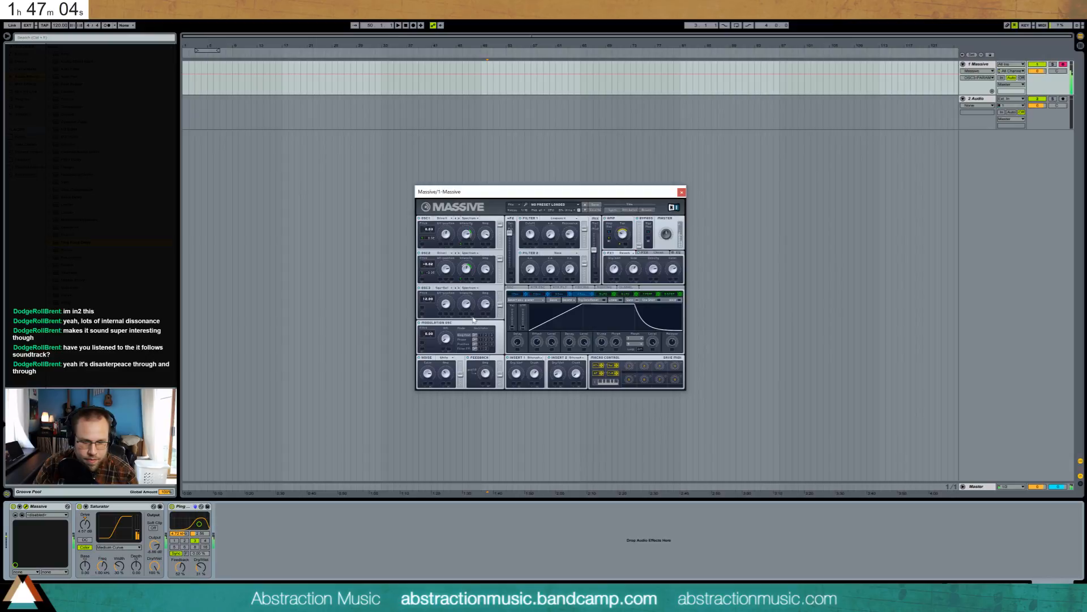
pyautogui.click(445, 288)
pyautogui.click(510, 334)
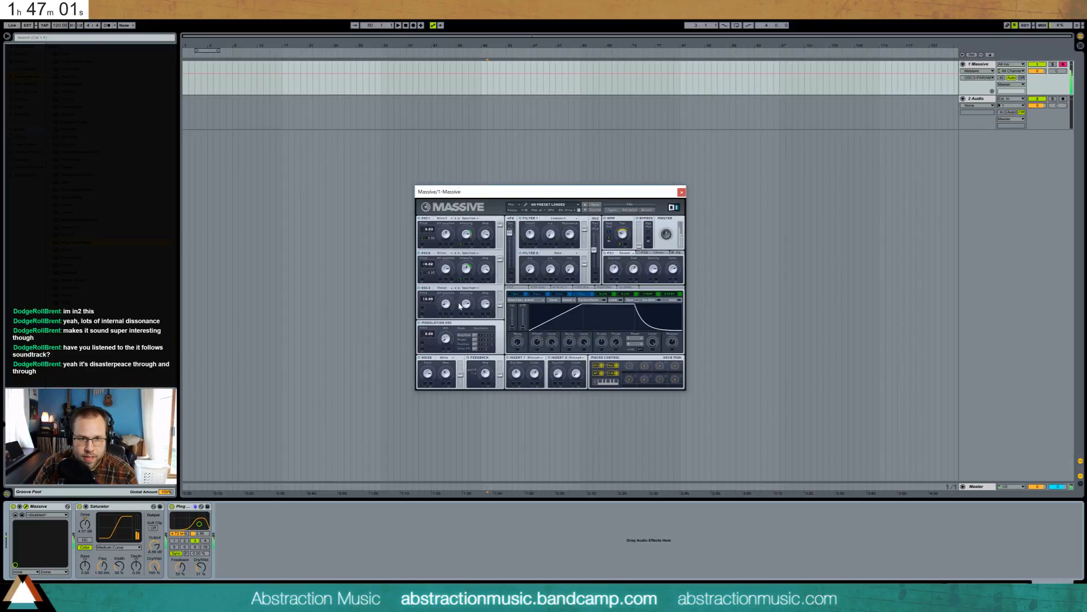
pyautogui.moveTo(447, 304); pyautogui.dragTo(446, 301)
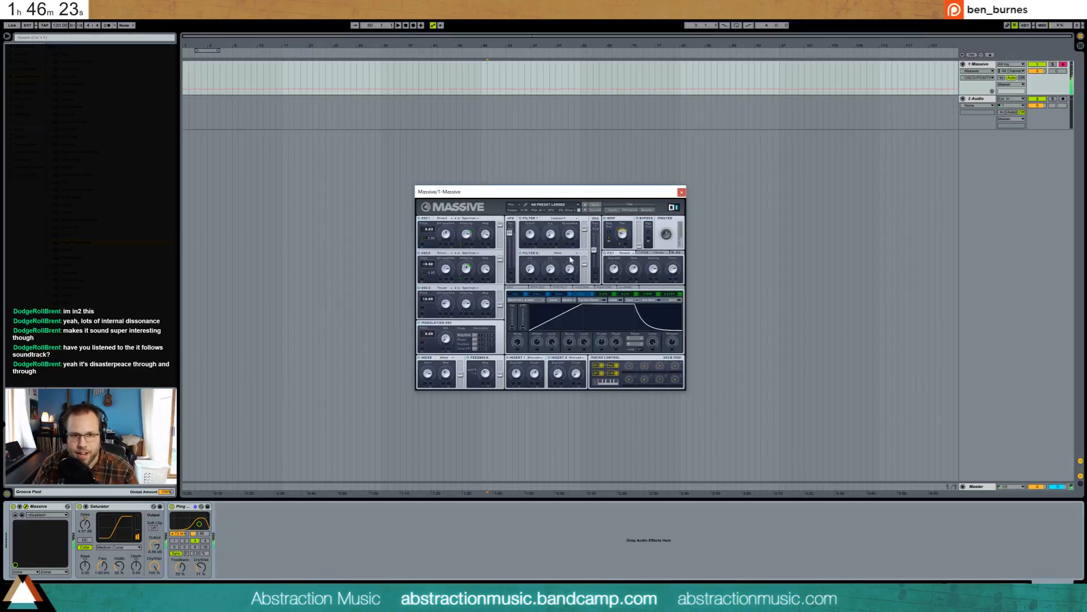
# - Check Filter 1 cutoff, amp pan and envelope release, then bring up the 5 LFO page
pyautogui.click(531, 236)
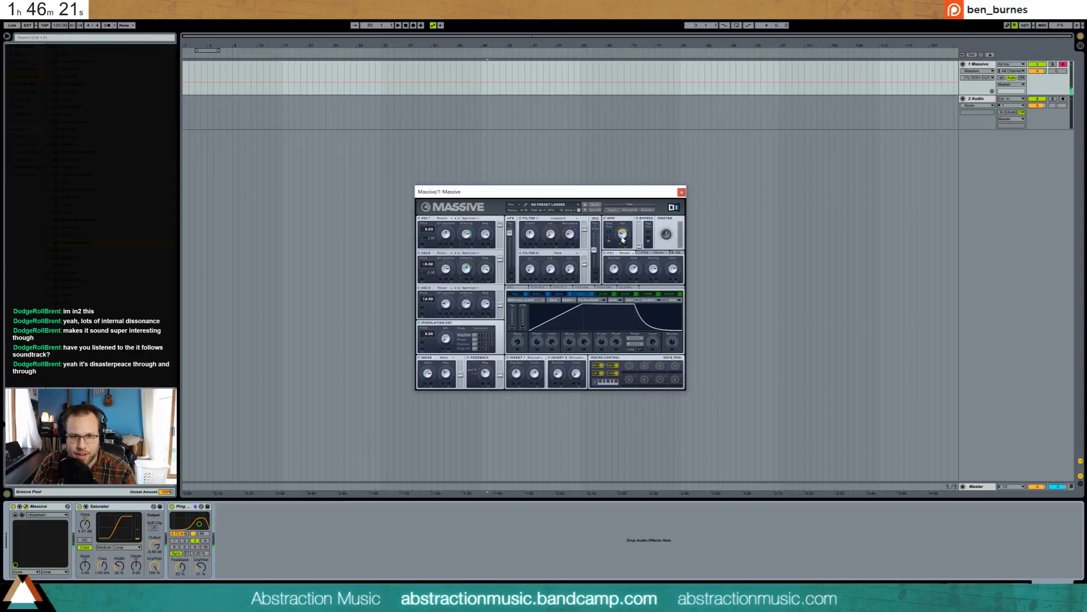
pyautogui.click(622, 237)
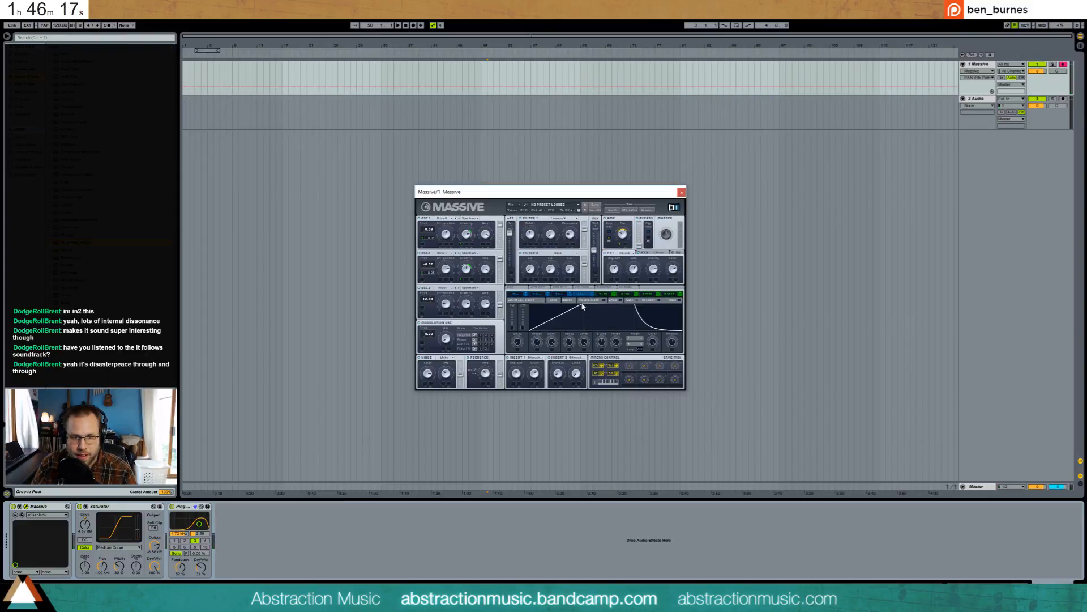
pyautogui.click(672, 344)
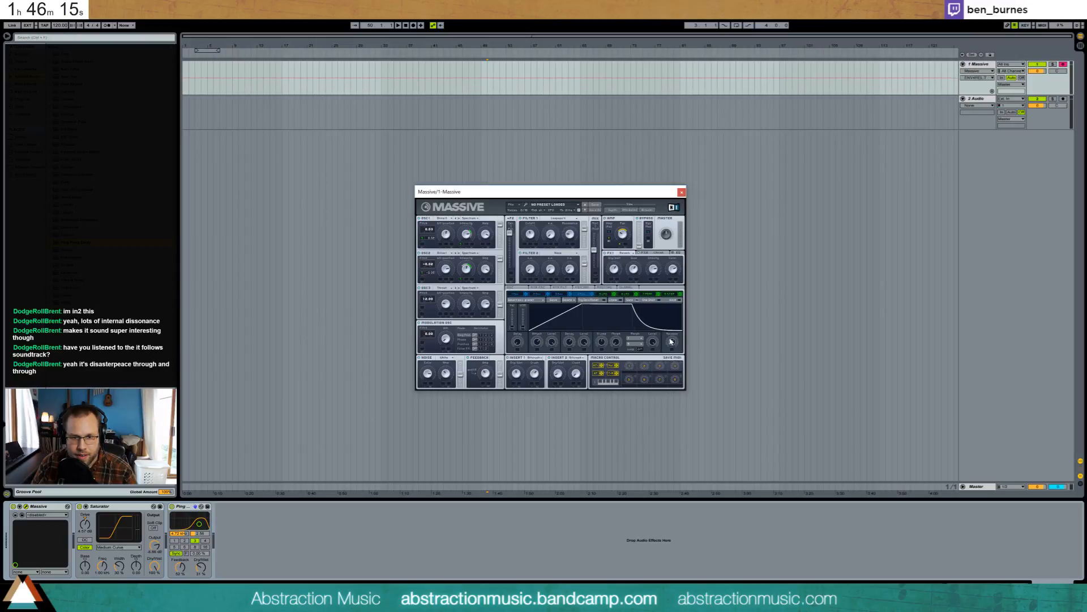
pyautogui.click(604, 294)
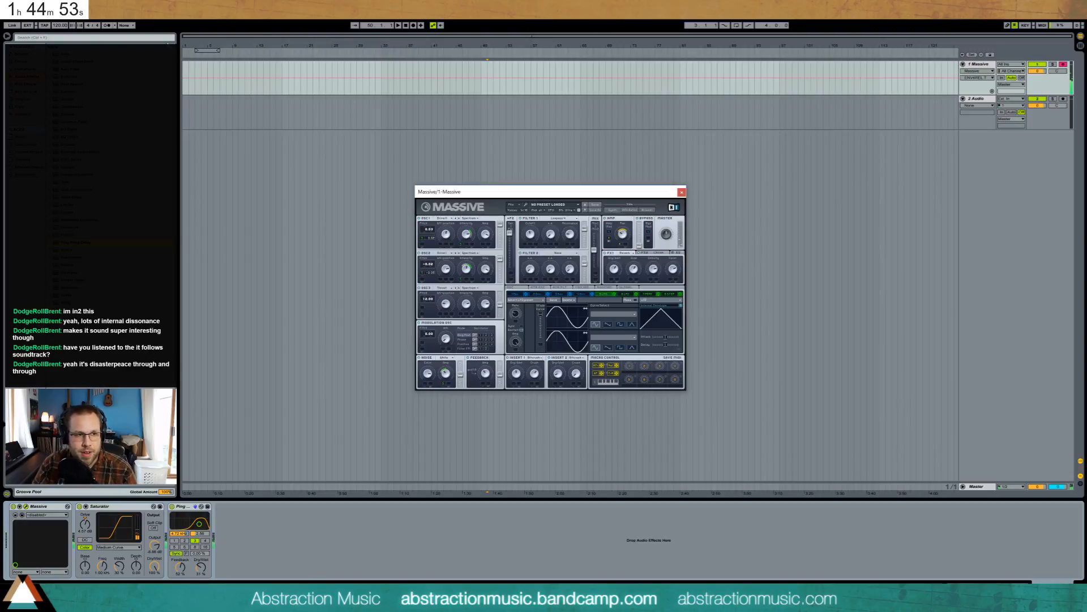
# - Set the song tempo to 100 BPM
pyautogui.click(59, 26)
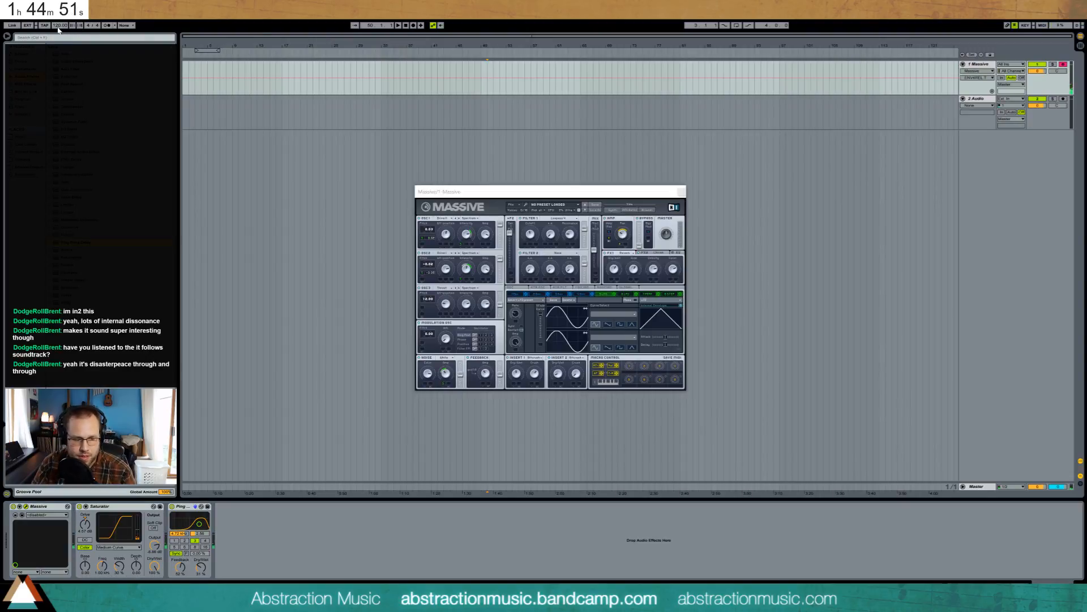
pyautogui.click(50, 26)
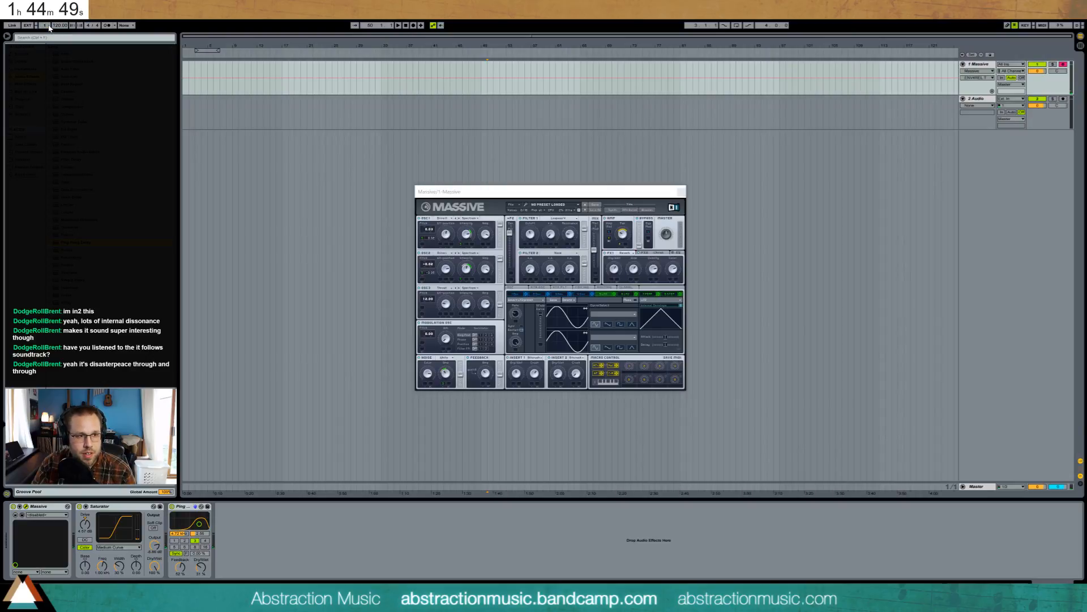
pyautogui.click(50, 26)
pyautogui.click(50, 26)
pyautogui.click(59, 26)
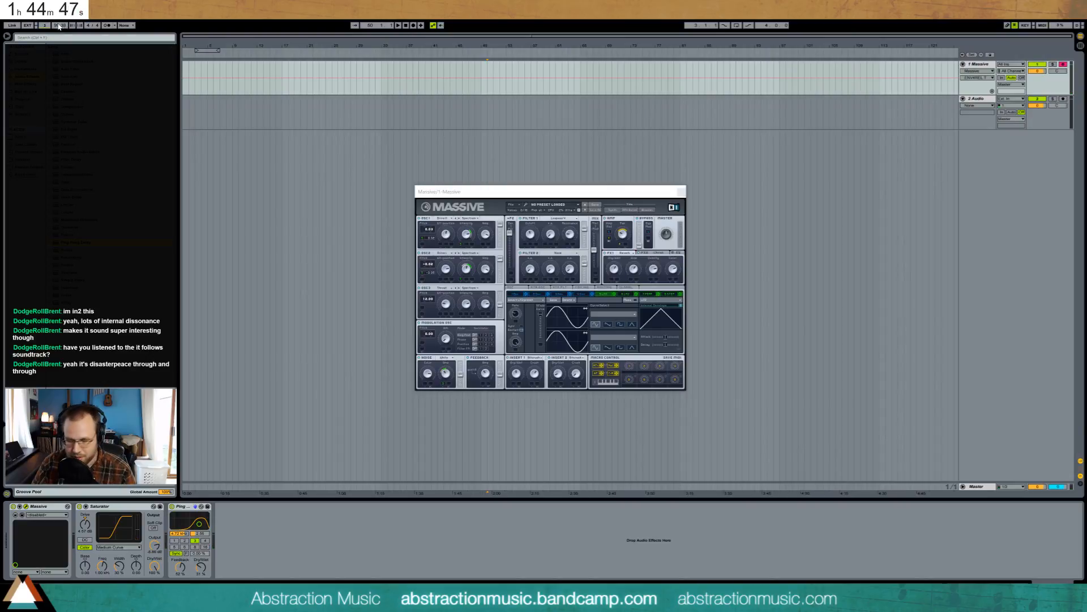
pyautogui.write('100')
pyautogui.press('Return')
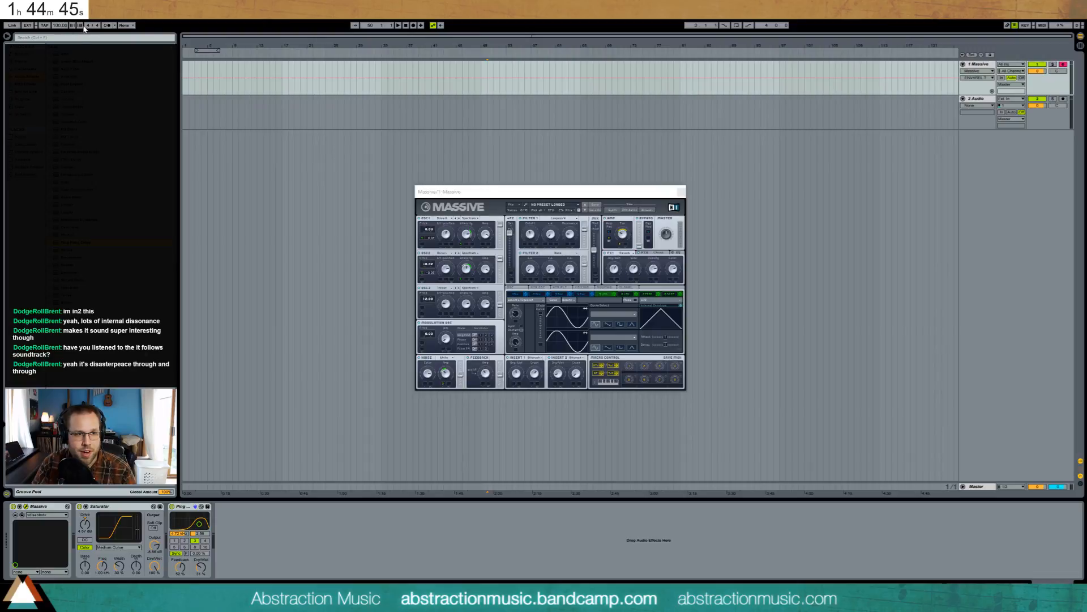
# - Record a chord clip on the Massive track and trim its start to bar 53
pyautogui.click(413, 26)
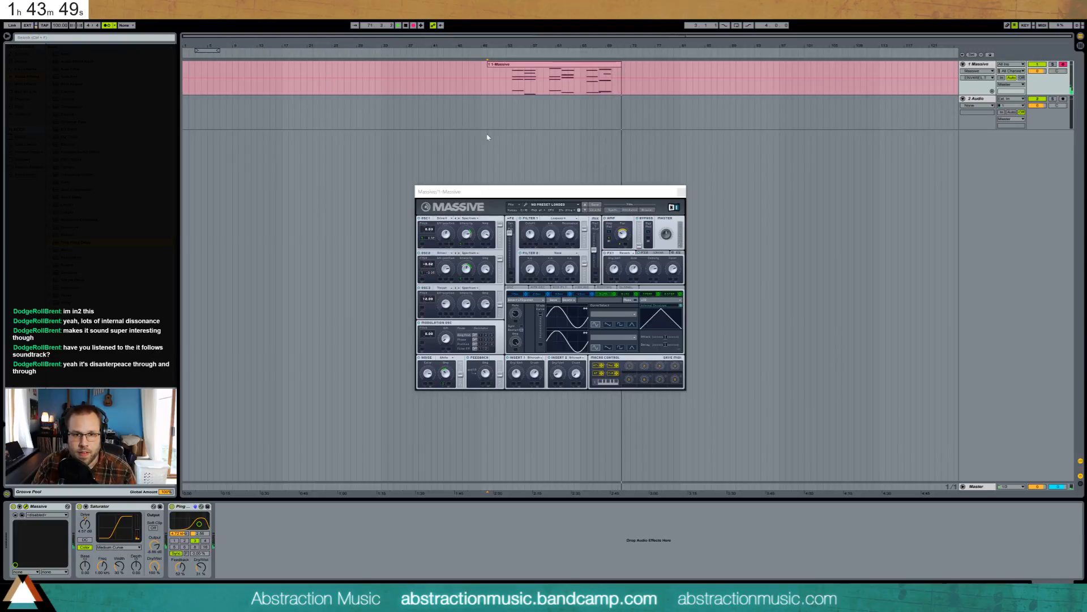
pyautogui.press('space')
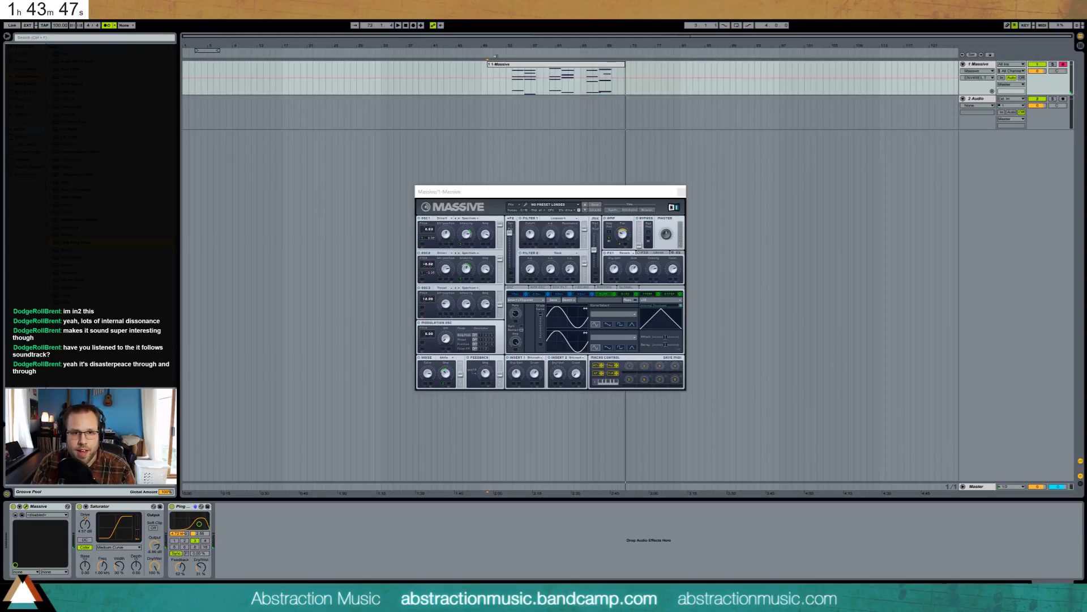
pyautogui.moveTo(489, 65); pyautogui.dragTo(378, 69)
# - Nudge the clip's first four chords right so they sit on the beat
pyautogui.doubleClick(378, 69)
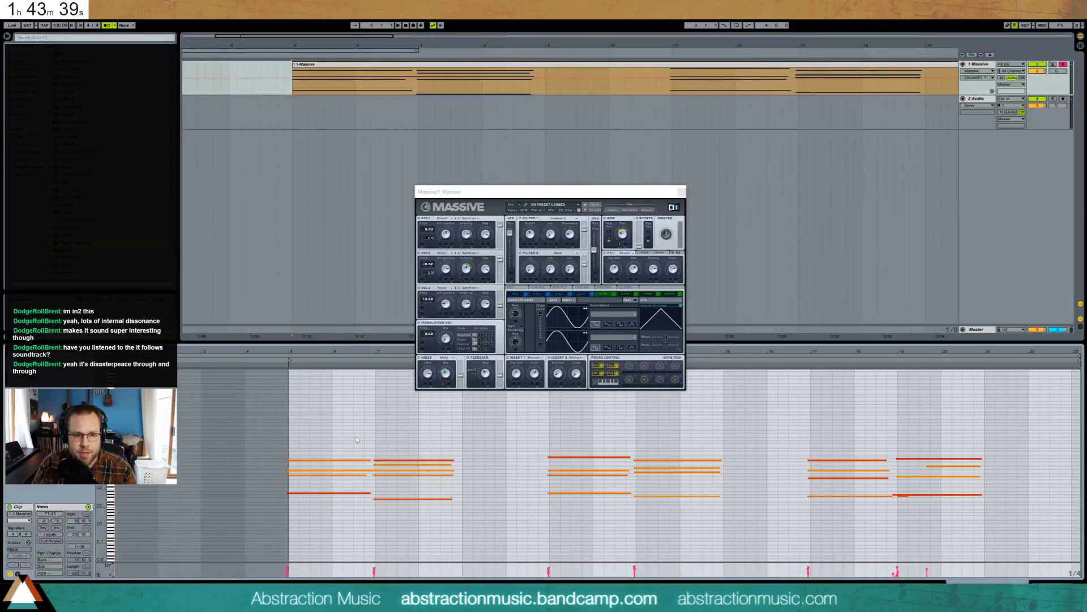
pyautogui.moveTo(302, 440); pyautogui.dragTo(324, 513)
pyautogui.press('Right')
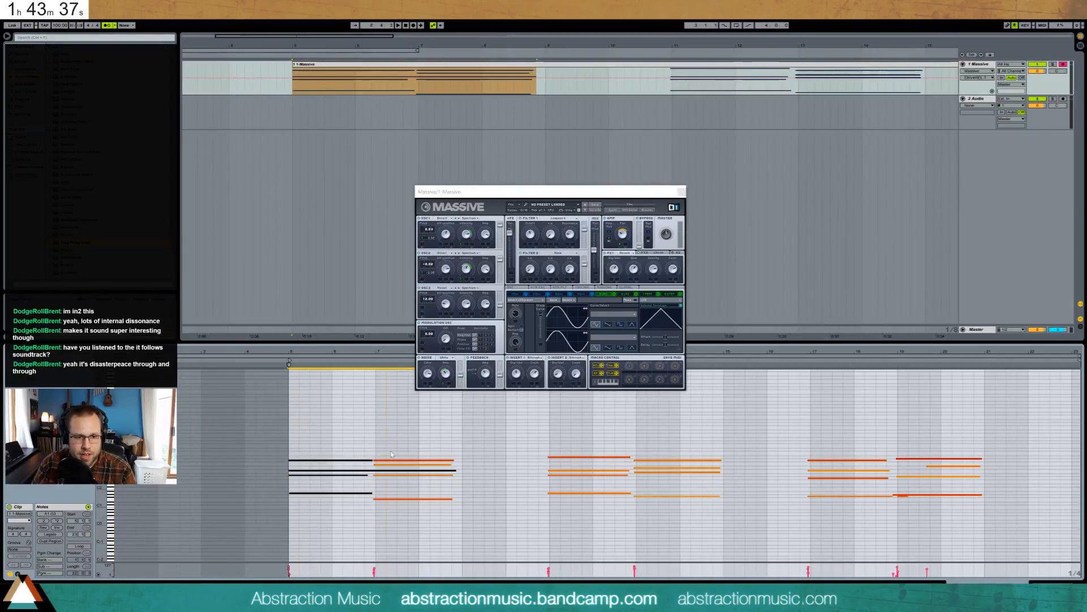
pyautogui.moveTo(393, 453); pyautogui.dragTo(393, 476)
pyautogui.press('Right')
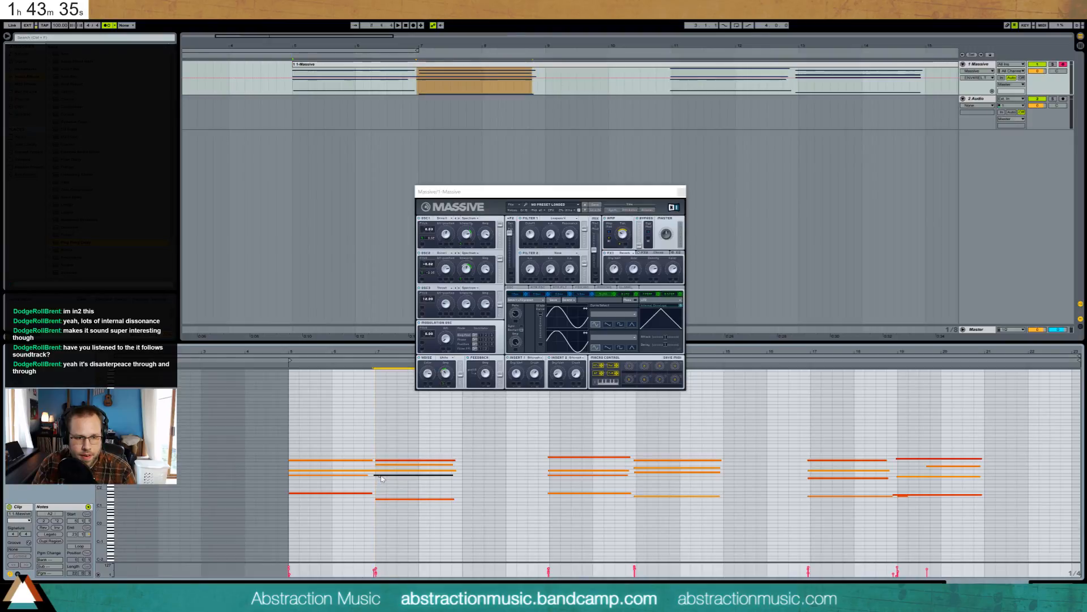
pyautogui.press('Right')
pyautogui.moveTo(559, 430); pyautogui.dragTo(705, 515)
pyautogui.press('Right')
# - Nudge the fifth and sixth chords right onto the beat
pyautogui.moveTo(661, 440); pyautogui.dragTo(688, 504)
pyautogui.moveTo(800, 430); pyautogui.dragTo(889, 498)
pyautogui.press('Right')
pyautogui.moveTo(893, 441); pyautogui.dragTo(947, 503)
pyautogui.press('Right')
# - Delete the stray G1 note, move the sixth chord's upper notes back to bar 19, and show Device view
pyautogui.click(903, 496)
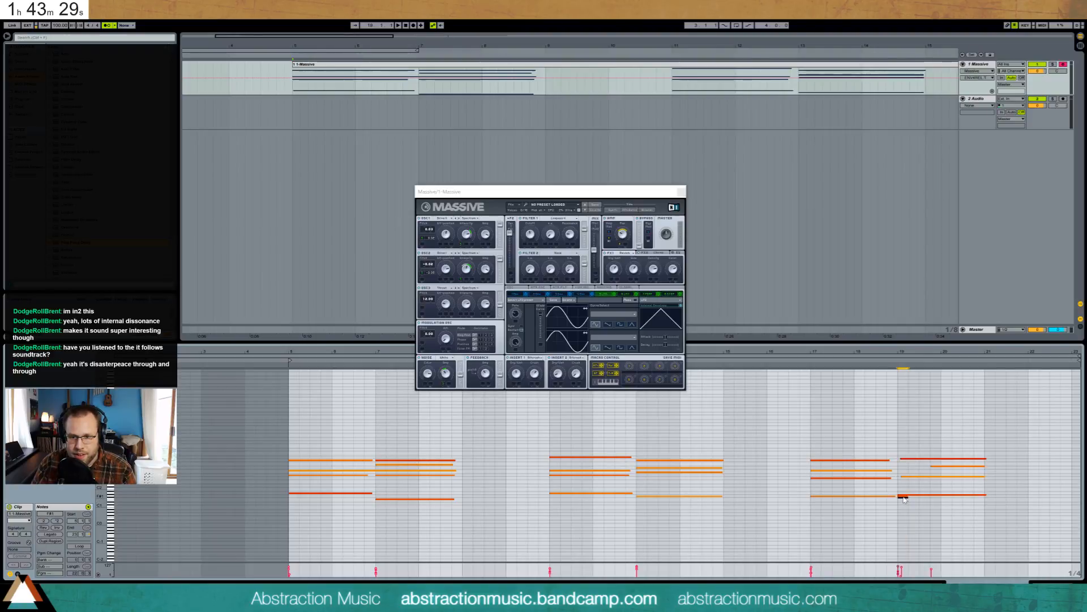
pyautogui.press('Delete')
pyautogui.moveTo(904, 442); pyautogui.dragTo(945, 475)
pyautogui.press('Left')
pyautogui.press('Left')
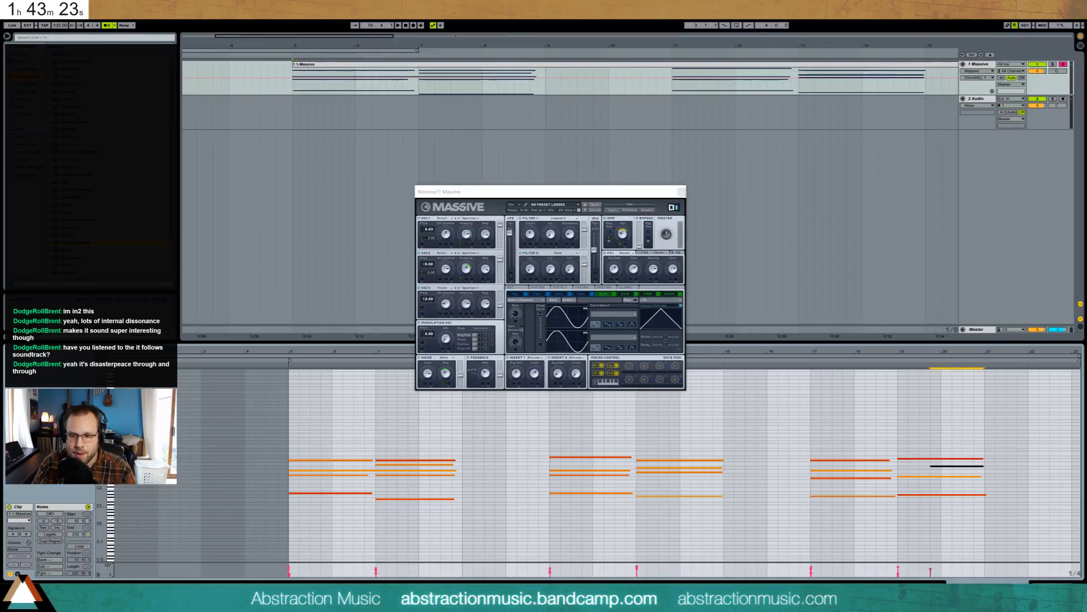
pyautogui.hotkey('shift', 'Tab')
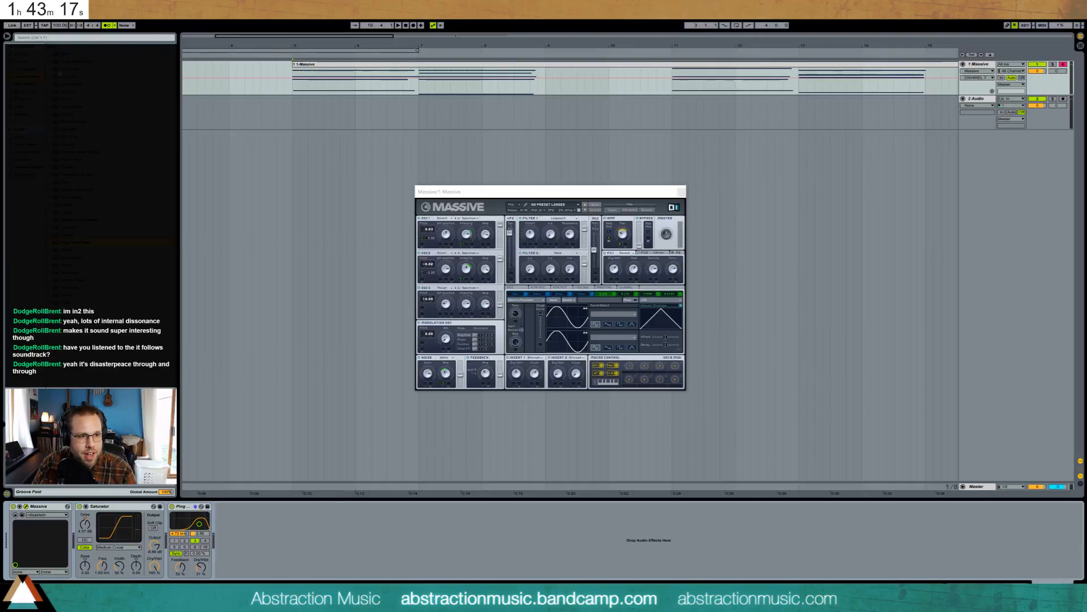
# - Add Auto Filter in an Audio Effect Rack and create a second rack chain
pyautogui.moveTo(71, 69)
pyautogui.mouseDown()
pyautogui.moveTo(324, 495)
pyautogui.moveTo(307, 537)
pyautogui.mouseUp()
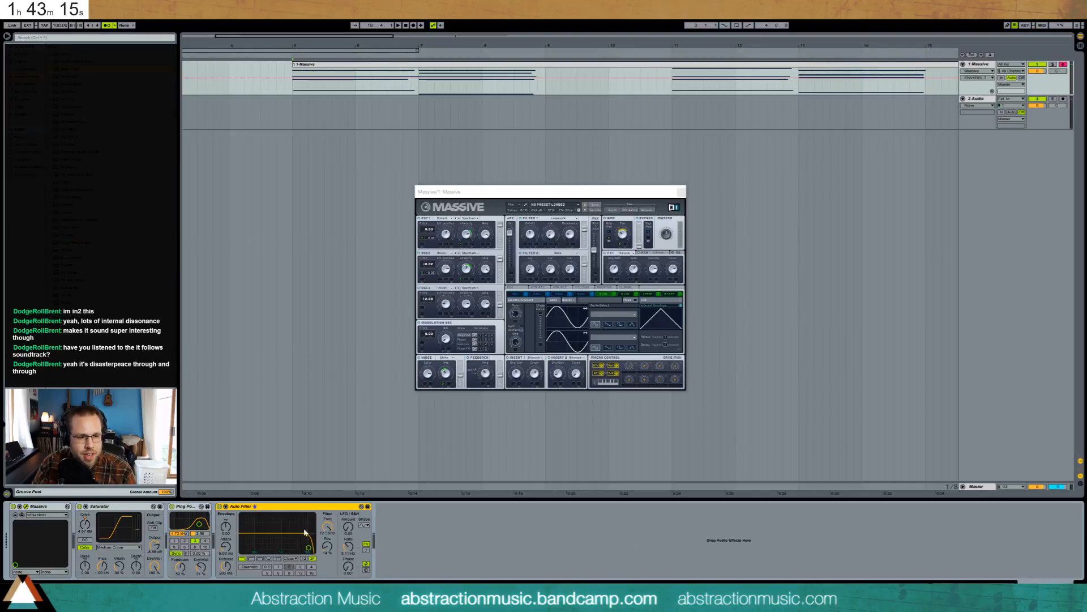
pyautogui.click(220, 521)
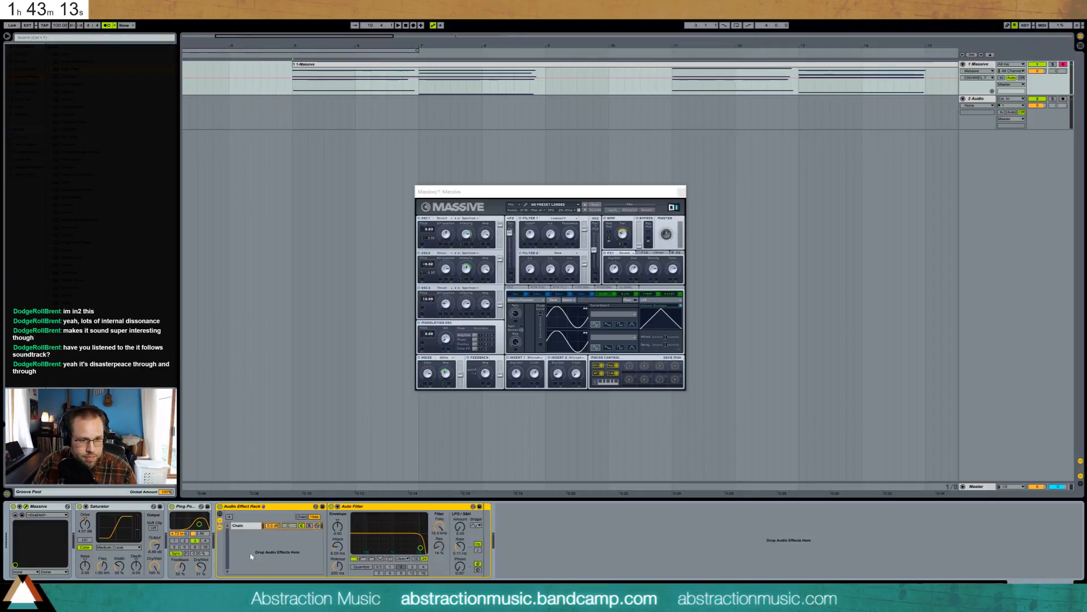
pyautogui.click(254, 547)
pyautogui.rightClick(254, 547)
pyautogui.click(259, 550)
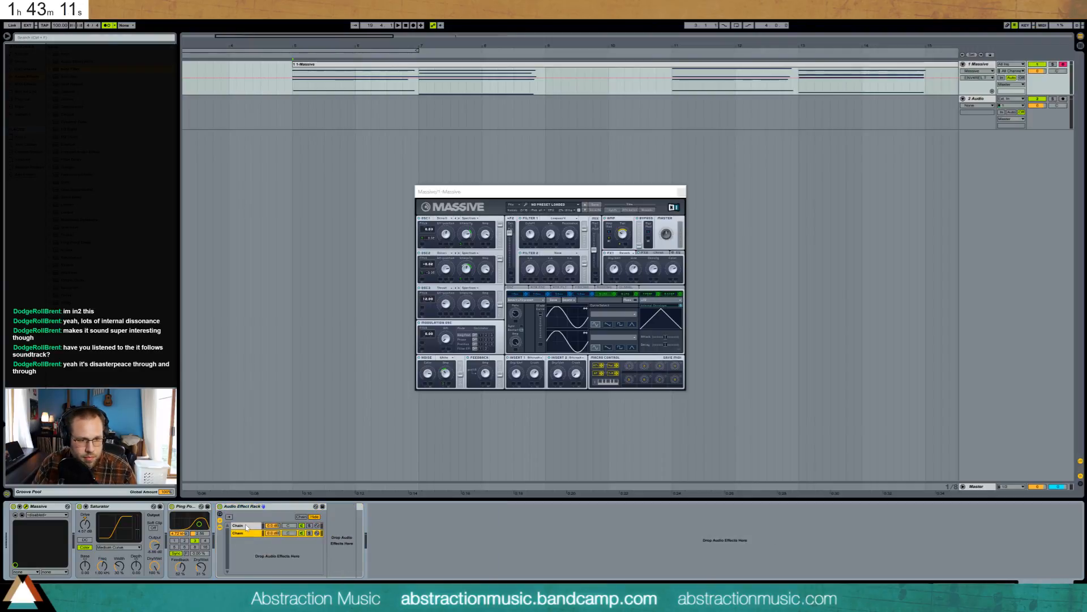
pyautogui.click(248, 526)
pyautogui.click(390, 508)
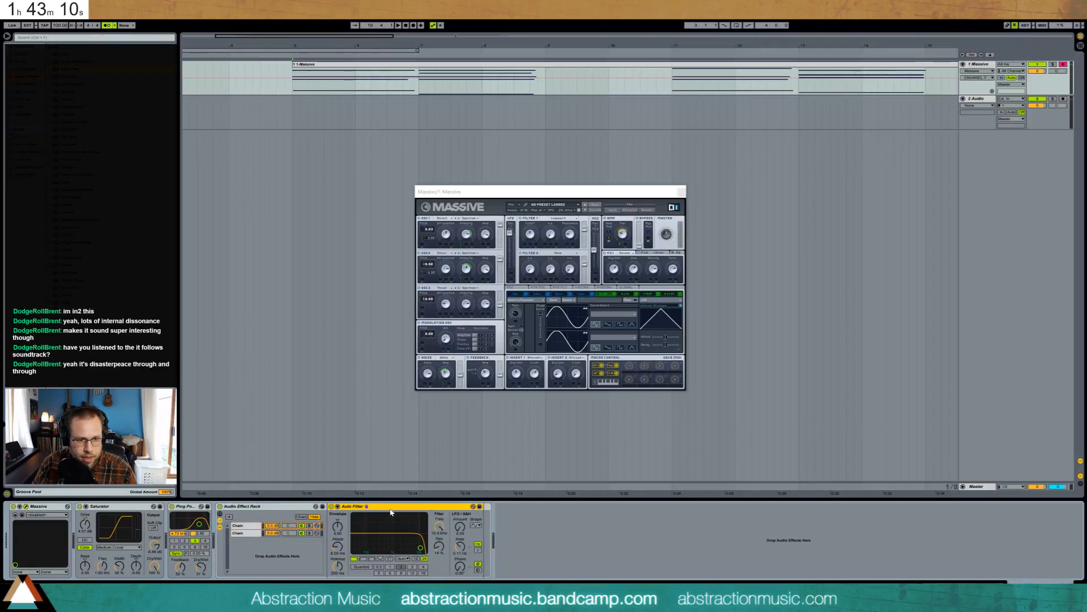
# - Set the Auto Filter to band-pass, deepen its LFO amount and slow the rate to 0.08 Hz
pyautogui.click(372, 558)
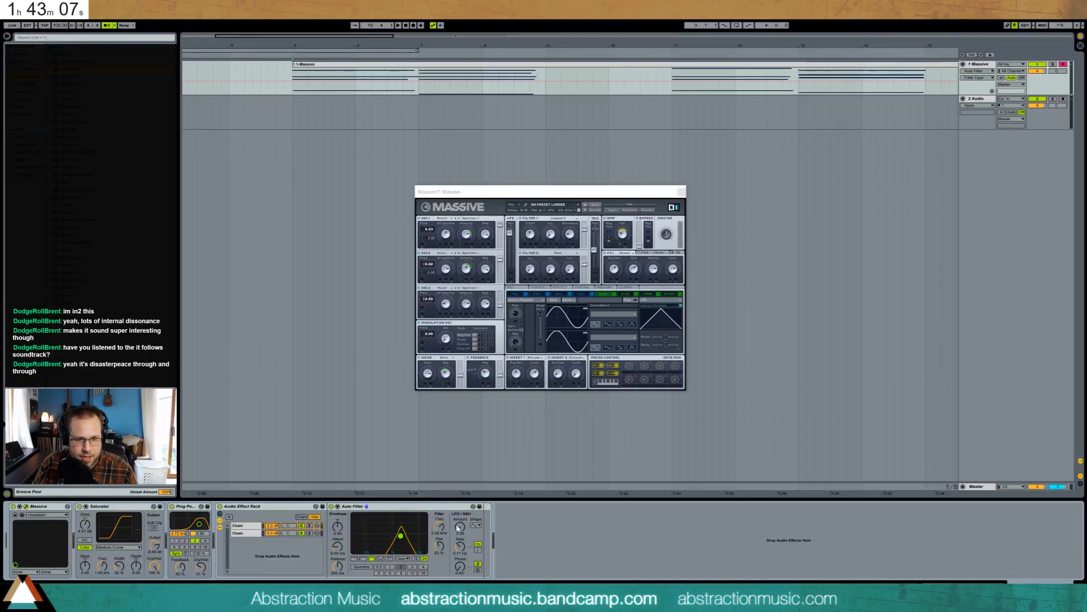
pyautogui.moveTo(460, 527); pyautogui.dragTo(459, 521)
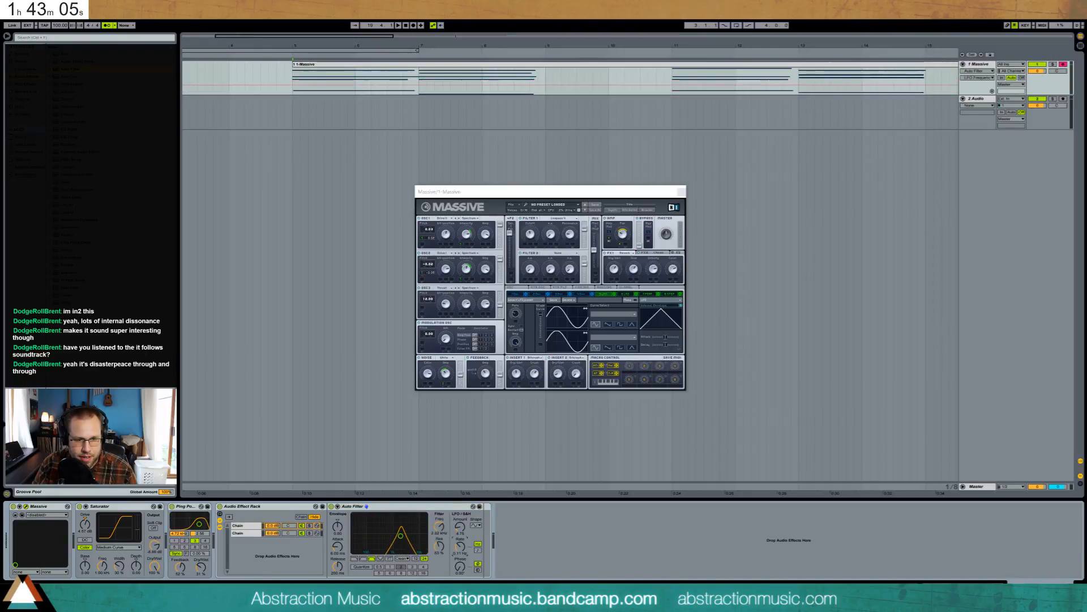
pyautogui.press('space')
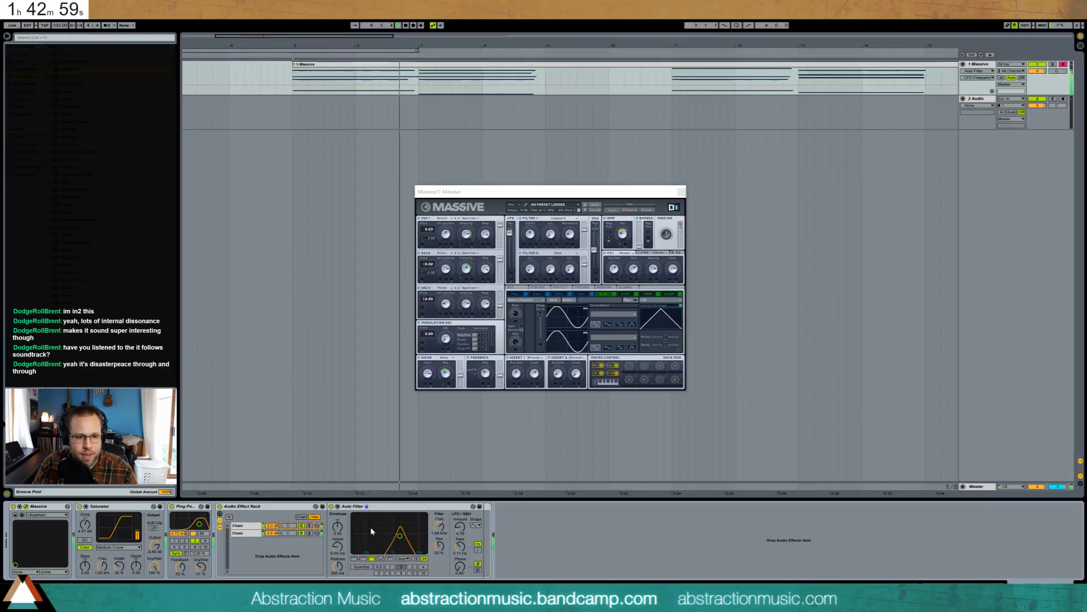
pyautogui.moveTo(461, 548); pyautogui.dragTo(460, 527)
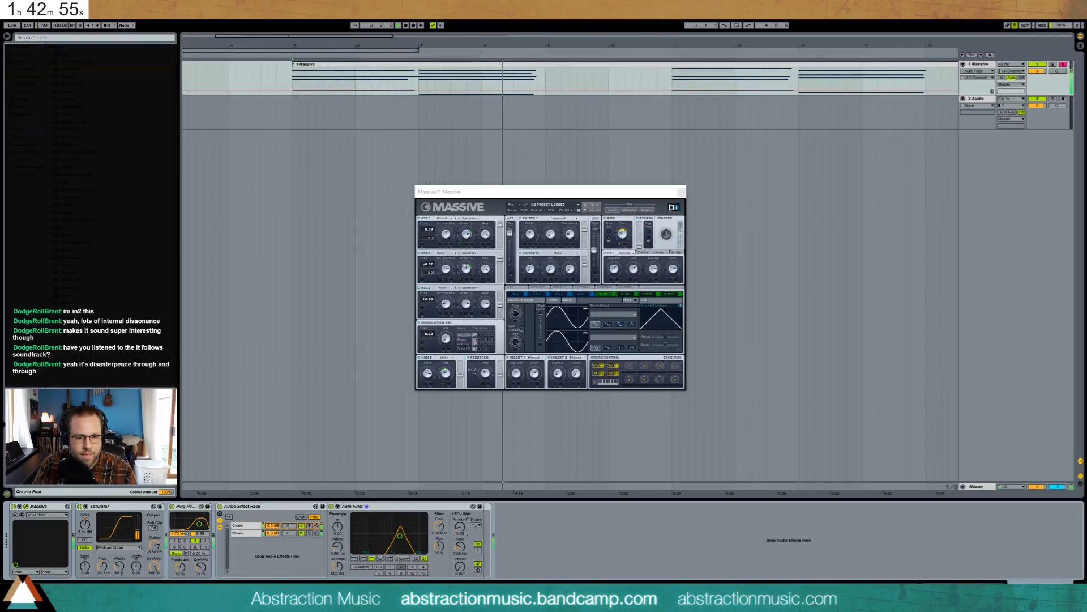
# - Raise the Auto Filter cutoff to 2.42 kHz and turn the second chain down to -5.6 dB
pyautogui.click(314, 527)
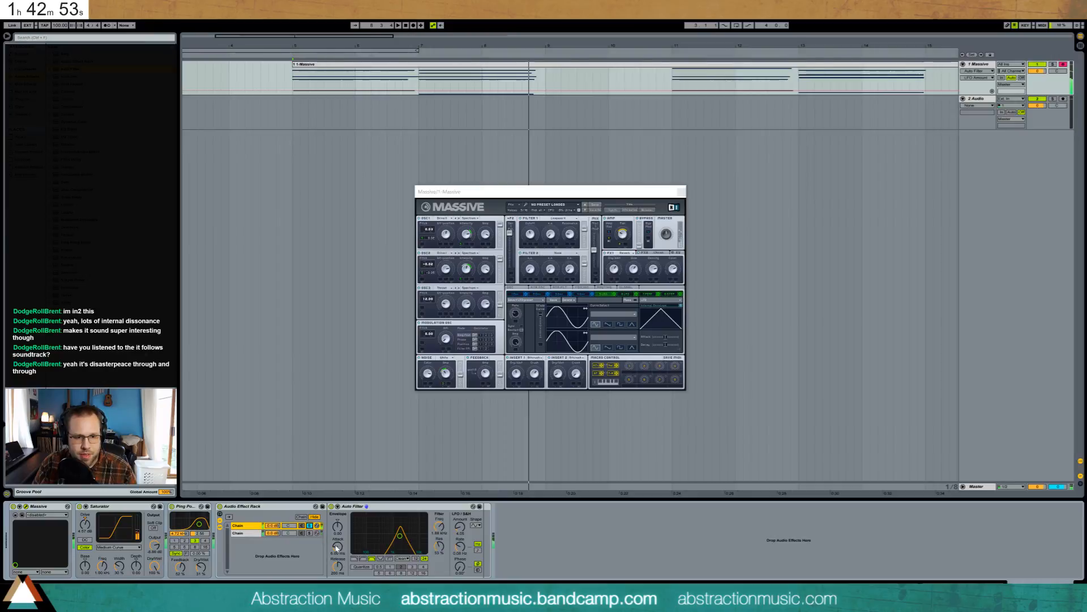
pyautogui.press('space')
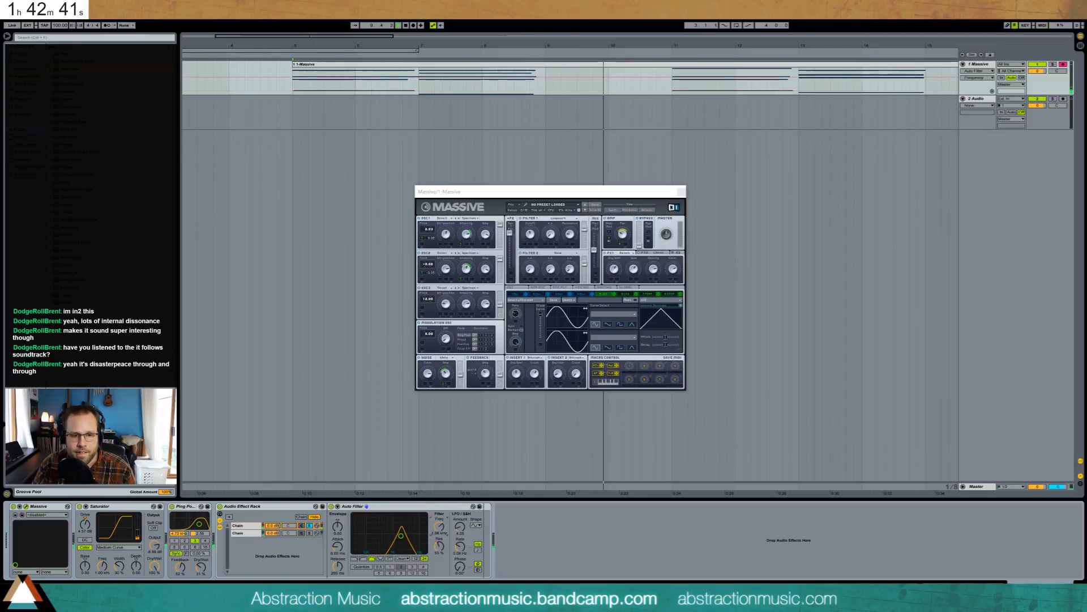
pyautogui.moveTo(442, 531); pyautogui.dragTo(443, 527)
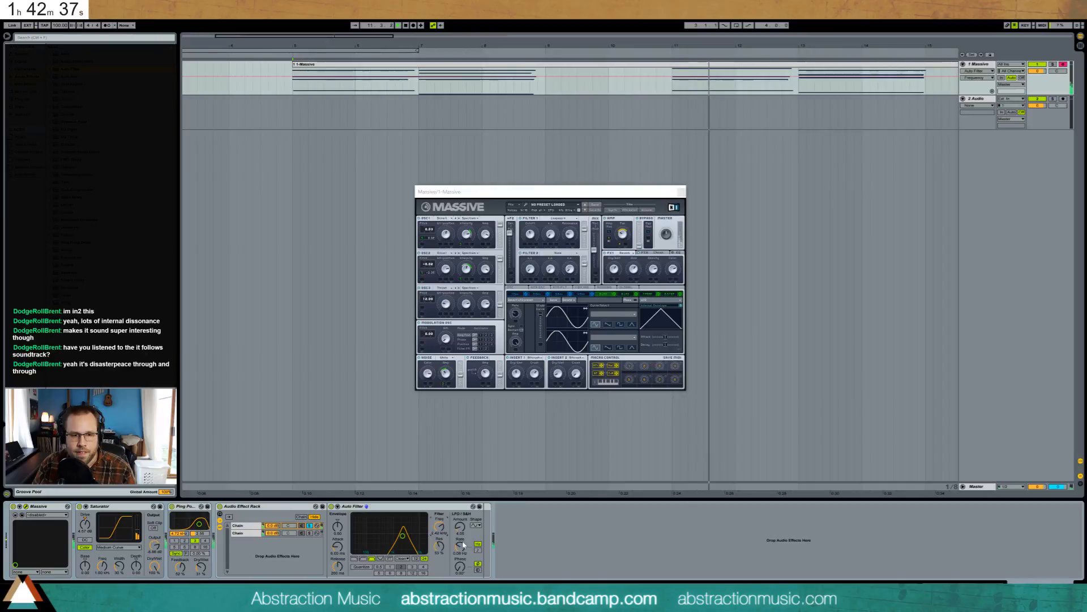
pyautogui.click(315, 528)
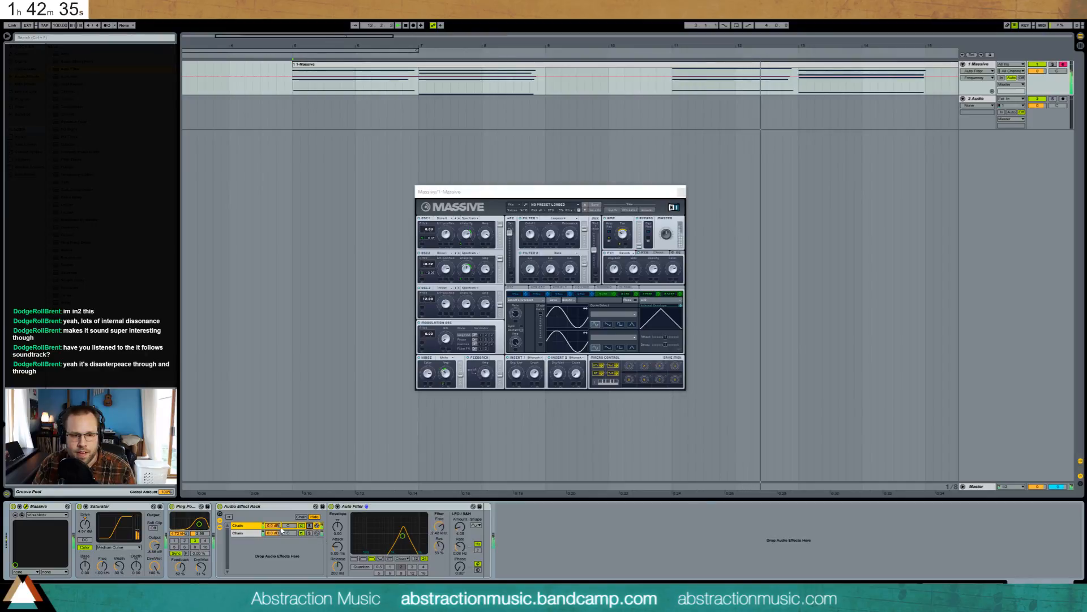
pyautogui.moveTo(279, 534); pyautogui.dragTo(279, 545)
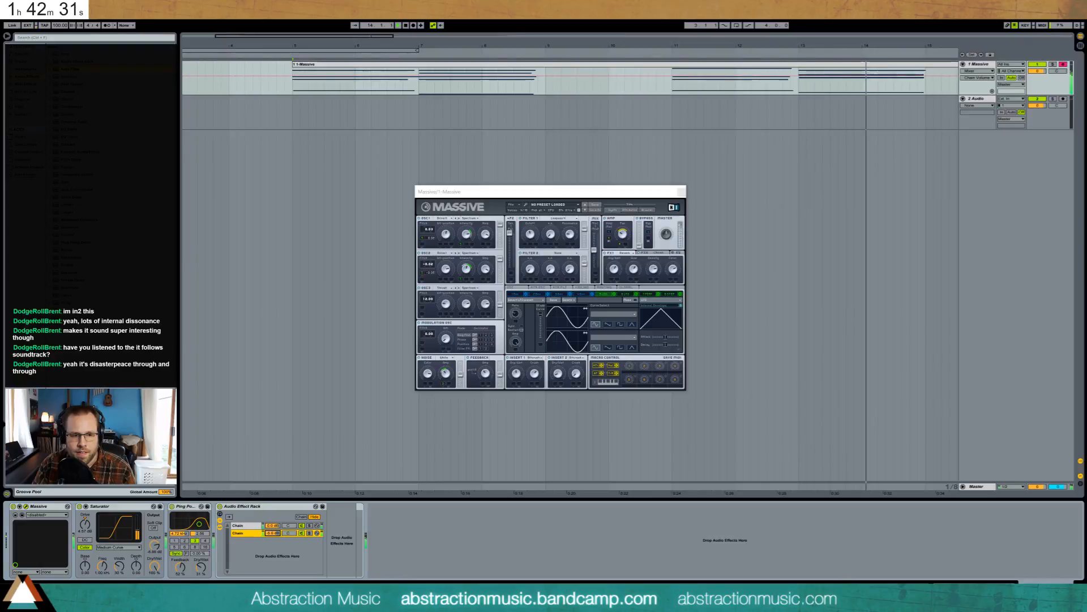
# - Stop playback, move the Massive window aside, and zoom out to show the whole Massive clip
pyautogui.press('space')
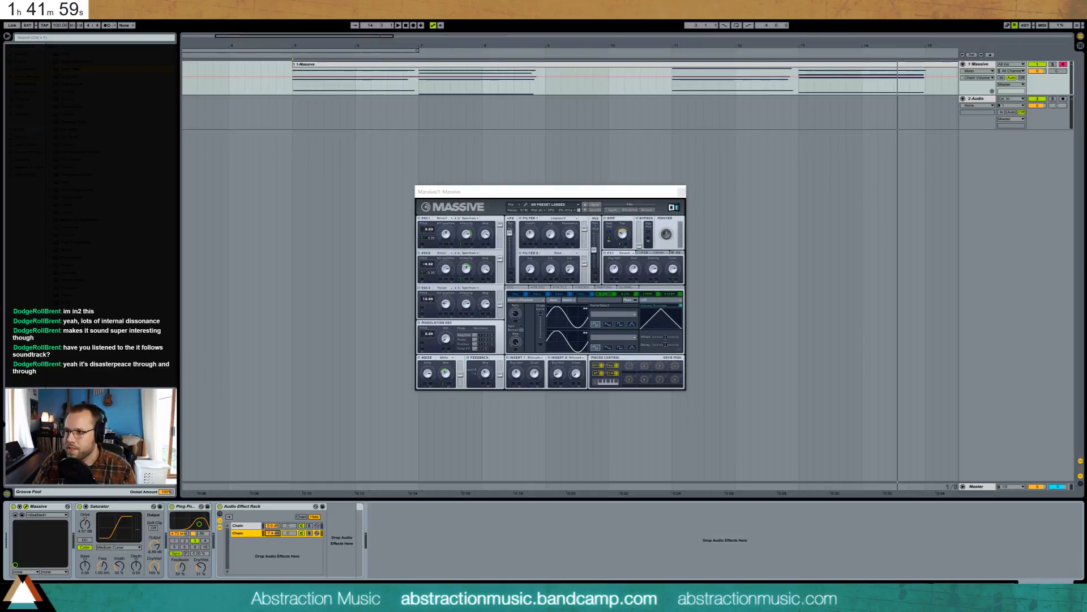
pyautogui.moveTo(599, 196); pyautogui.dragTo(489, 210)
pyautogui.moveTo(381, 37)
pyautogui.mouseDown()
pyautogui.moveTo(381, 17)
pyautogui.moveTo(430, 17)
pyautogui.moveTo(385, 18)
pyautogui.mouseUp()
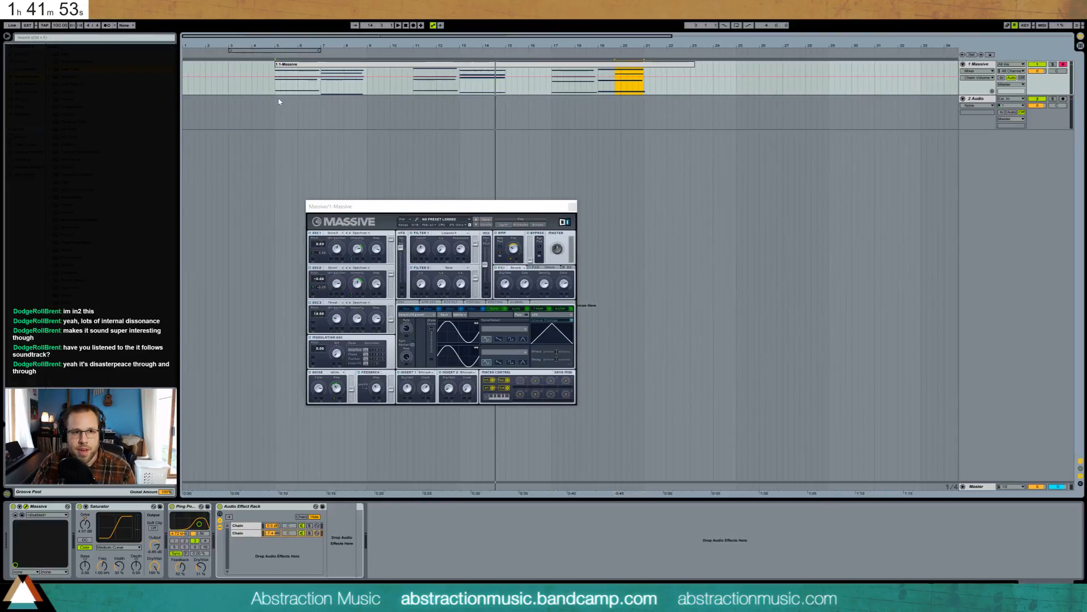
# - While playing, A/B the Saturator by bypassing it, then lower its Drive from 4.57 to 3.71 dB
pyautogui.press('space')
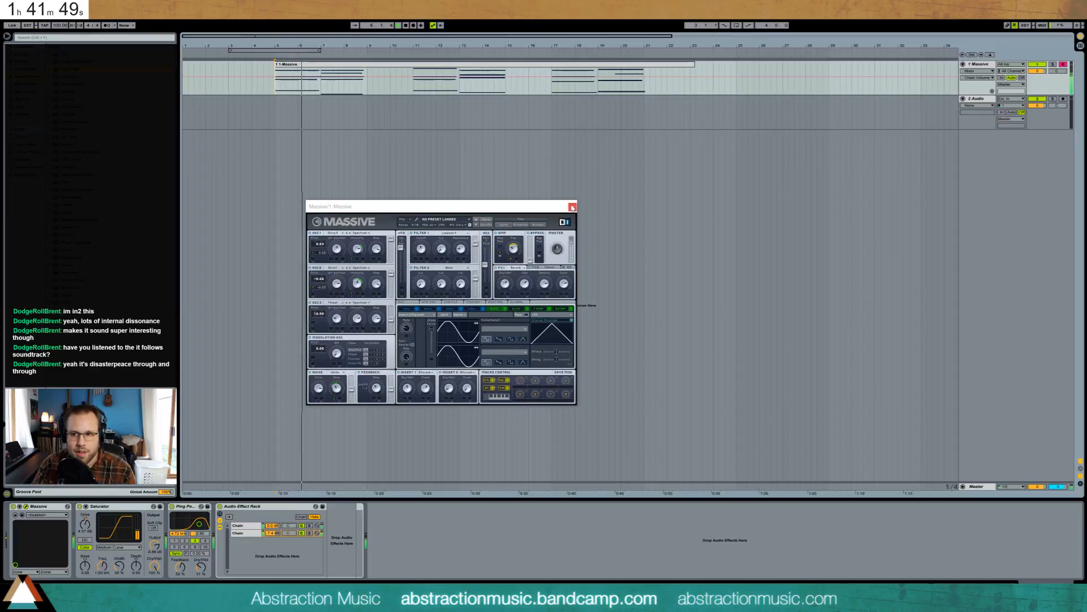
pyautogui.moveTo(552, 211); pyautogui.dragTo(602, 226)
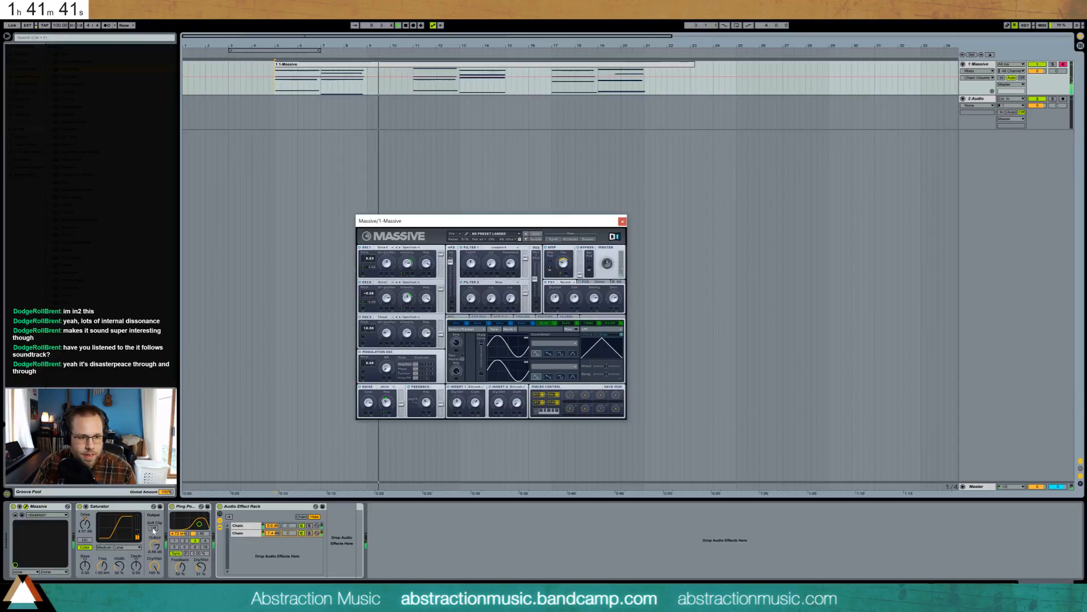
pyautogui.click(428, 404)
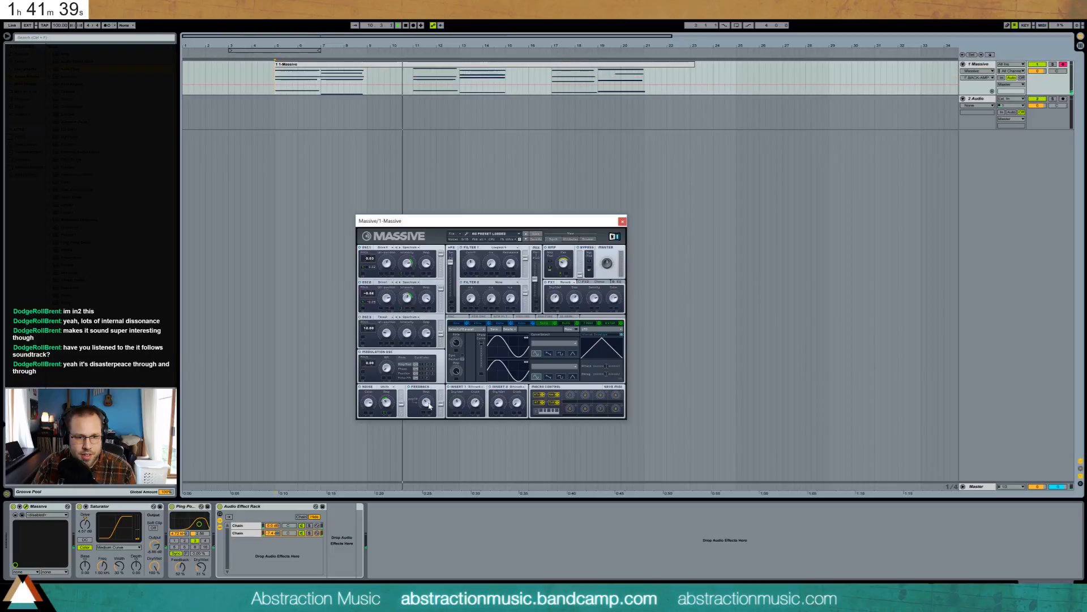
pyautogui.click(79, 506)
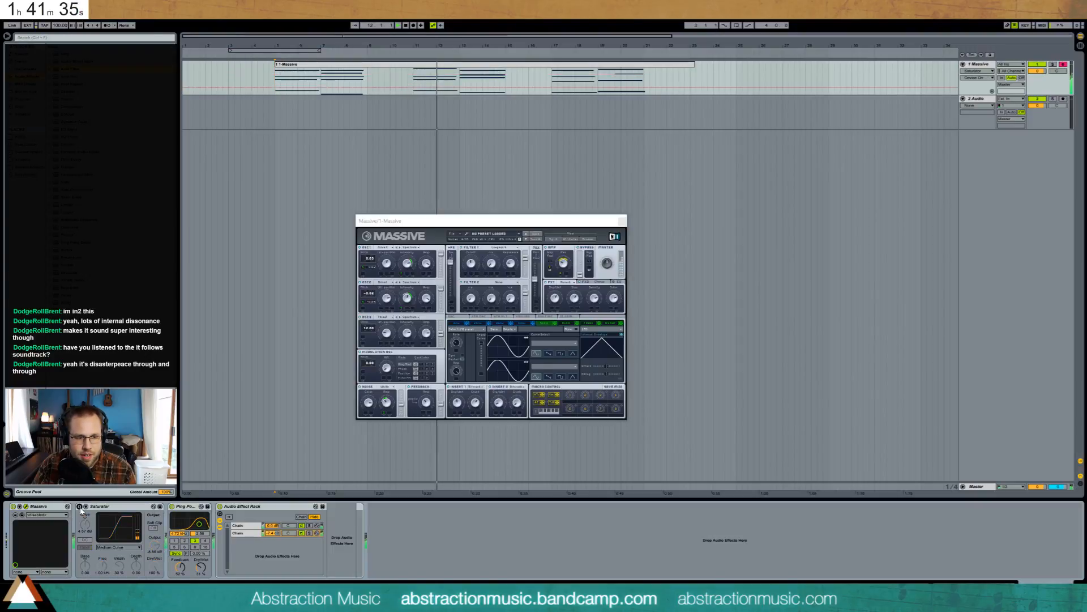
pyautogui.click(79, 506)
pyautogui.moveTo(85, 524); pyautogui.dragTo(85, 527)
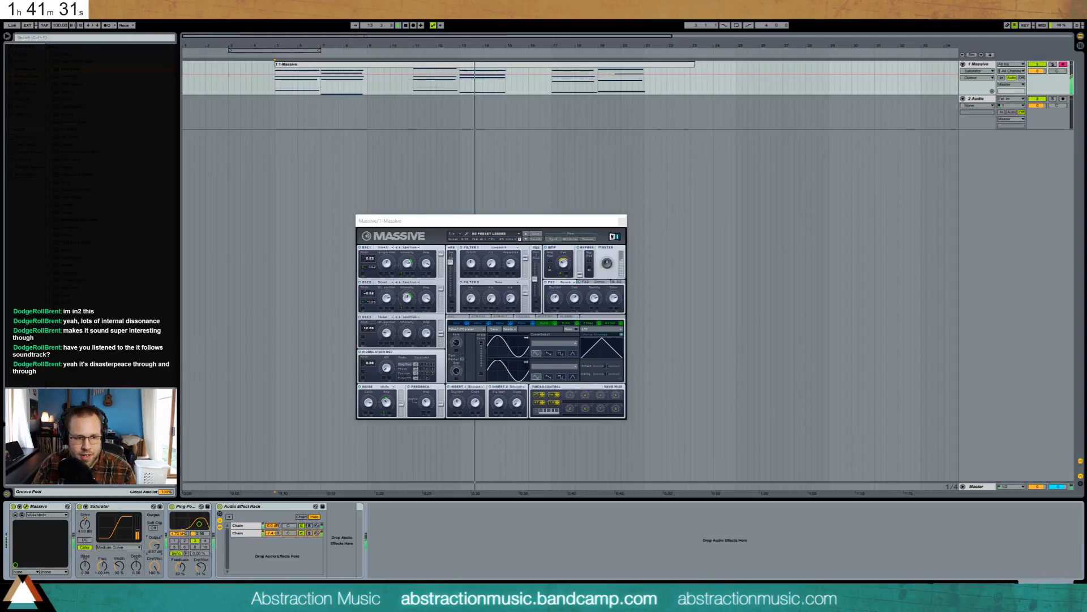
pyautogui.moveTo(87, 528); pyautogui.dragTo(88, 531)
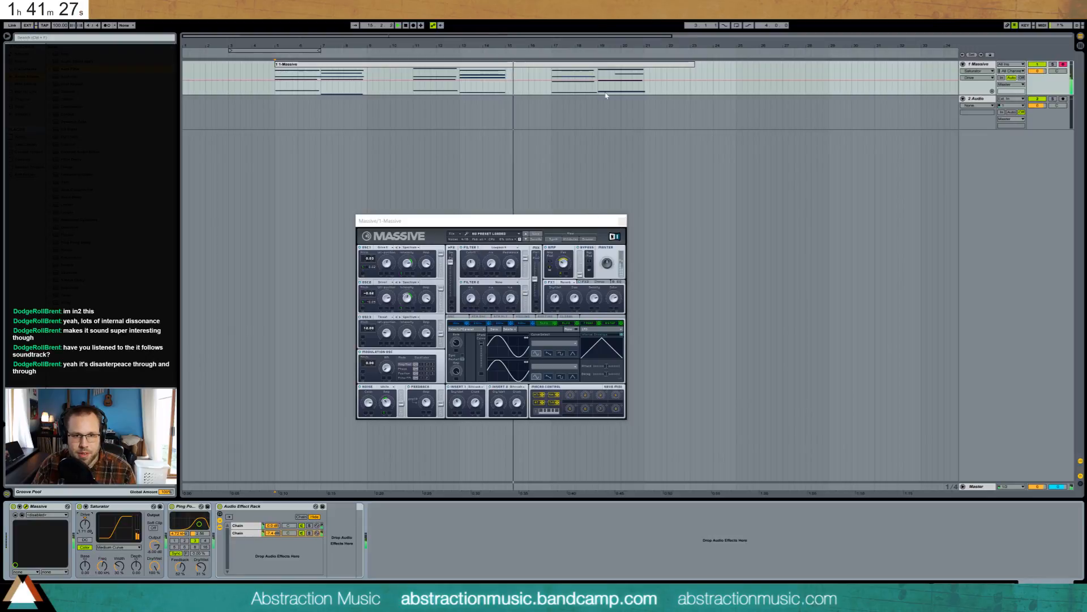
# - Open the Massive clip's notes and adjust the G#3 note's velocity in the bar 19 chord
pyautogui.doubleClick(608, 67)
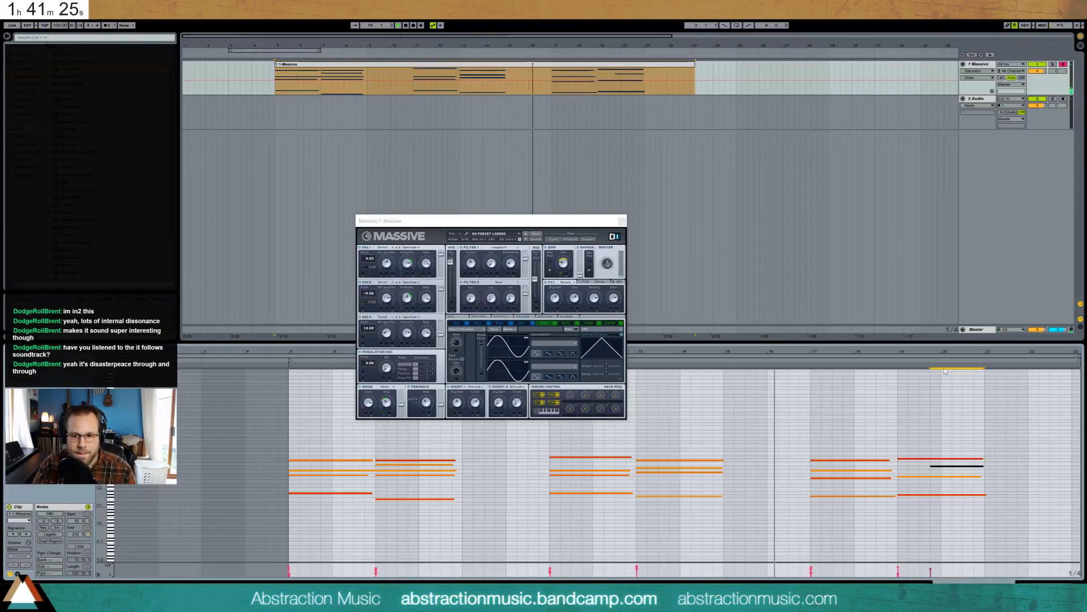
pyautogui.moveTo(956, 350)
pyautogui.mouseDown()
pyautogui.moveTo(951, 377)
pyautogui.moveTo(790, 382)
pyautogui.mouseUp()
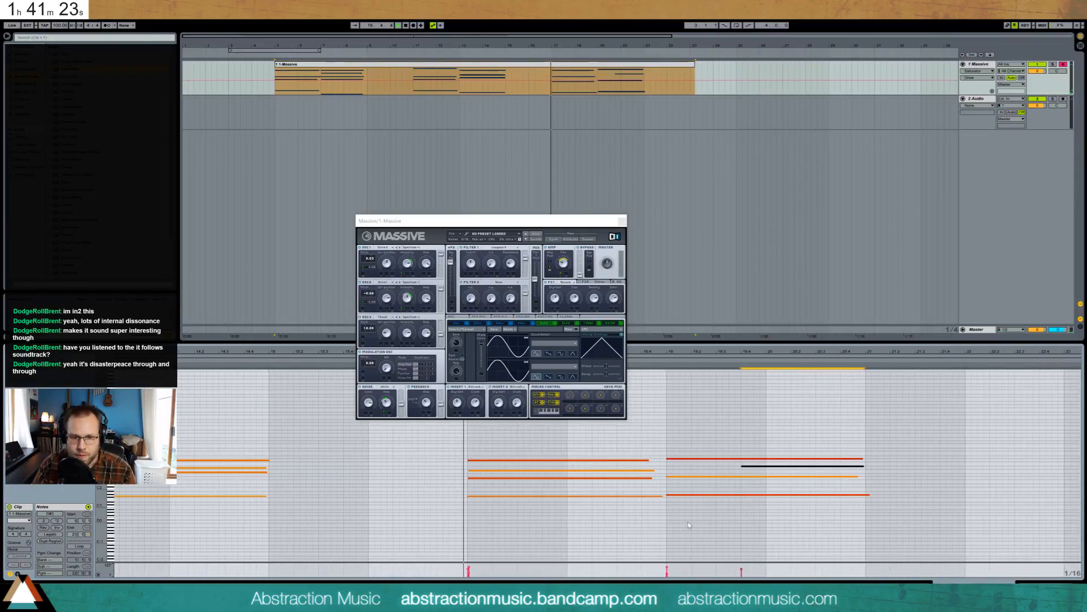
pyautogui.click(685, 447)
pyautogui.click(685, 458)
pyautogui.keyDown('shift'); pyautogui.click(691, 495); pyautogui.keyUp('shift')
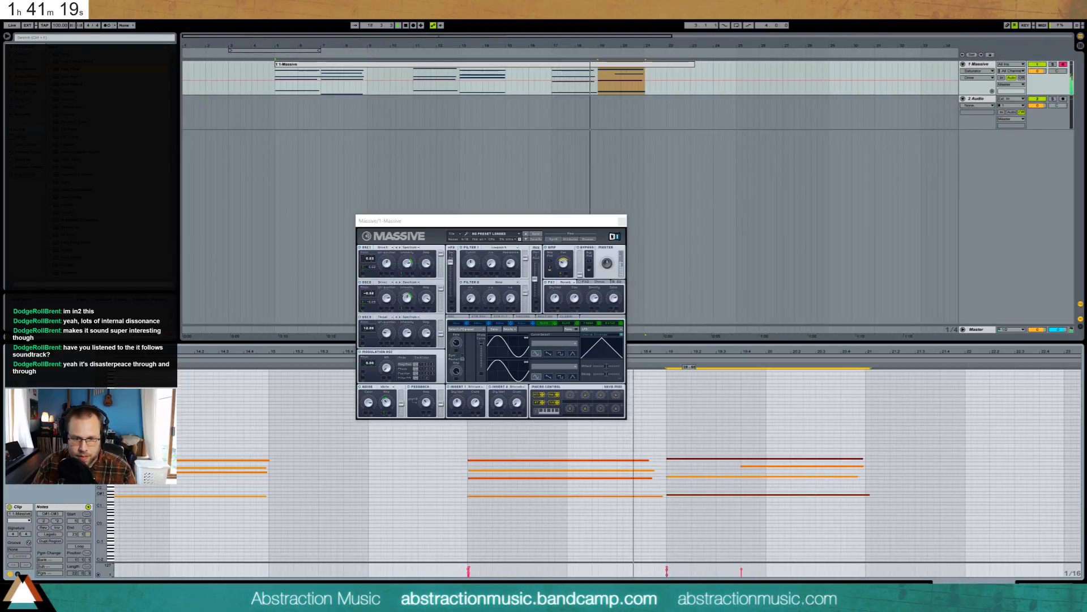
pyautogui.press('space')
pyautogui.click(662, 573)
pyautogui.moveTo(668, 568); pyautogui.dragTo(667, 573)
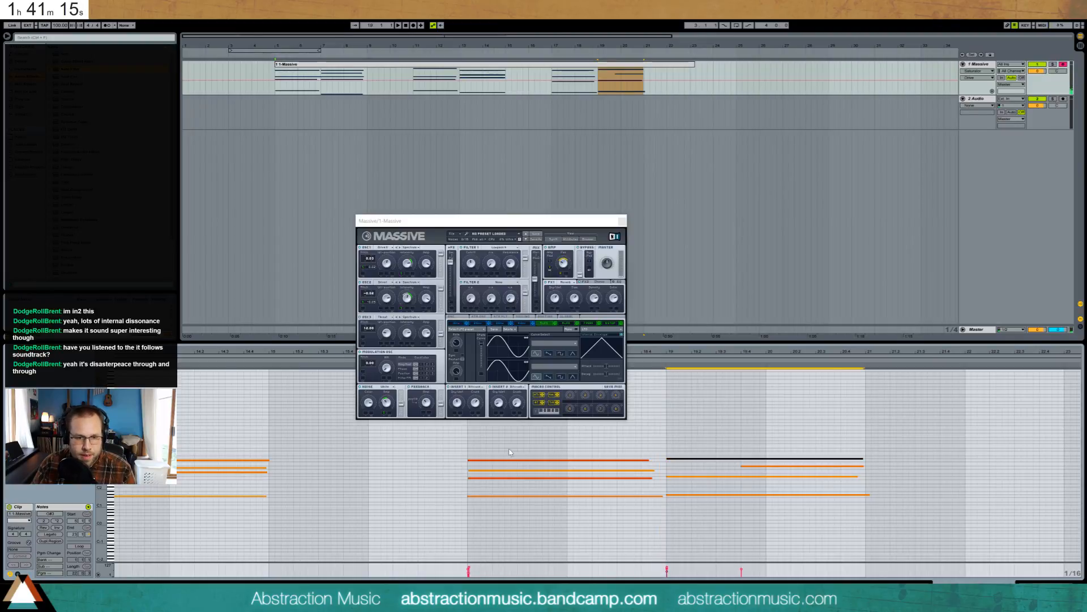
pyautogui.click(483, 480)
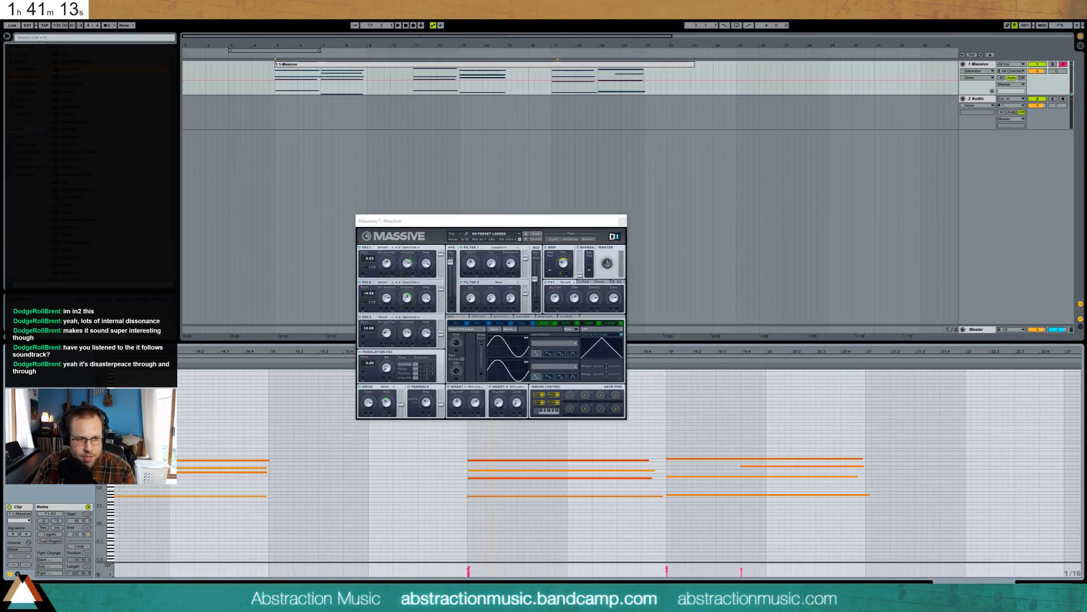
# - Revoice the bar 17 chord, setting one note to G2 and raising another a semitone
pyautogui.moveTo(109, 471); pyautogui.dragTo(175, 446)
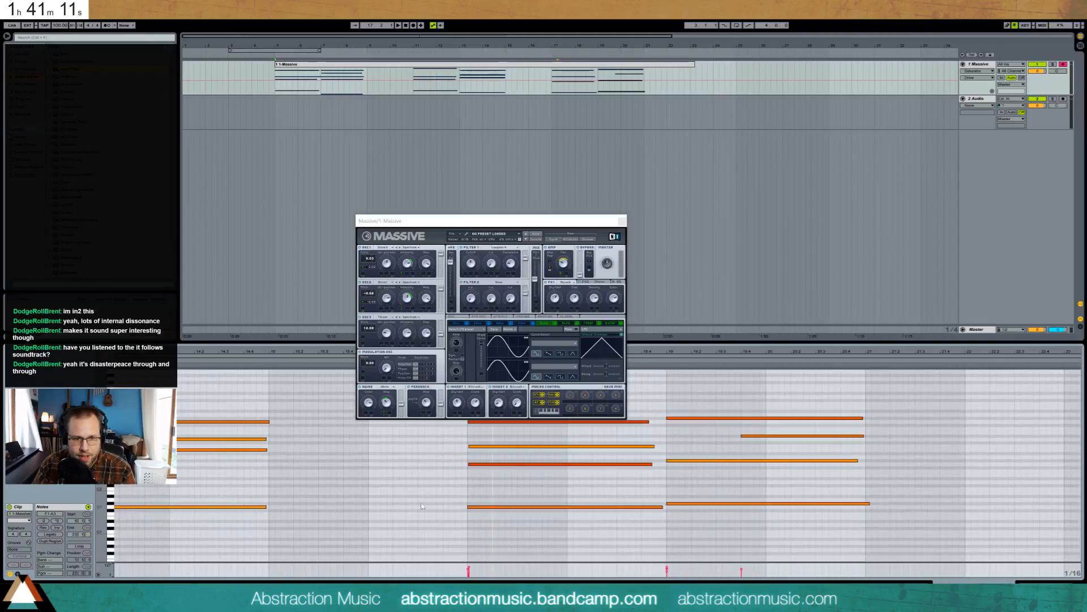
pyautogui.moveTo(469, 221); pyautogui.dragTo(457, 66)
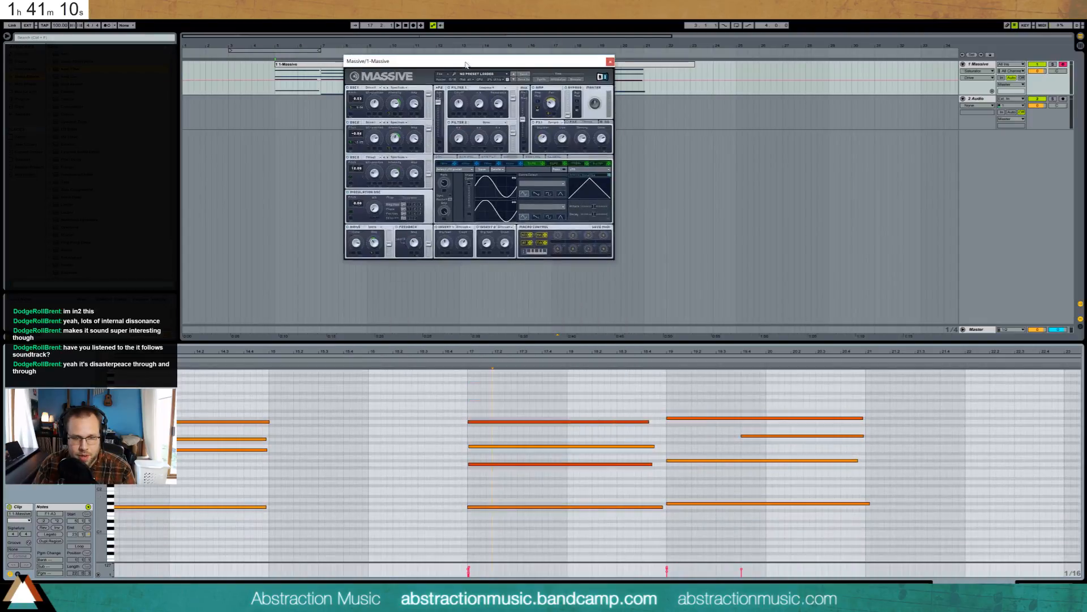
pyautogui.click(475, 463)
pyautogui.press('Down')
pyautogui.click(459, 359)
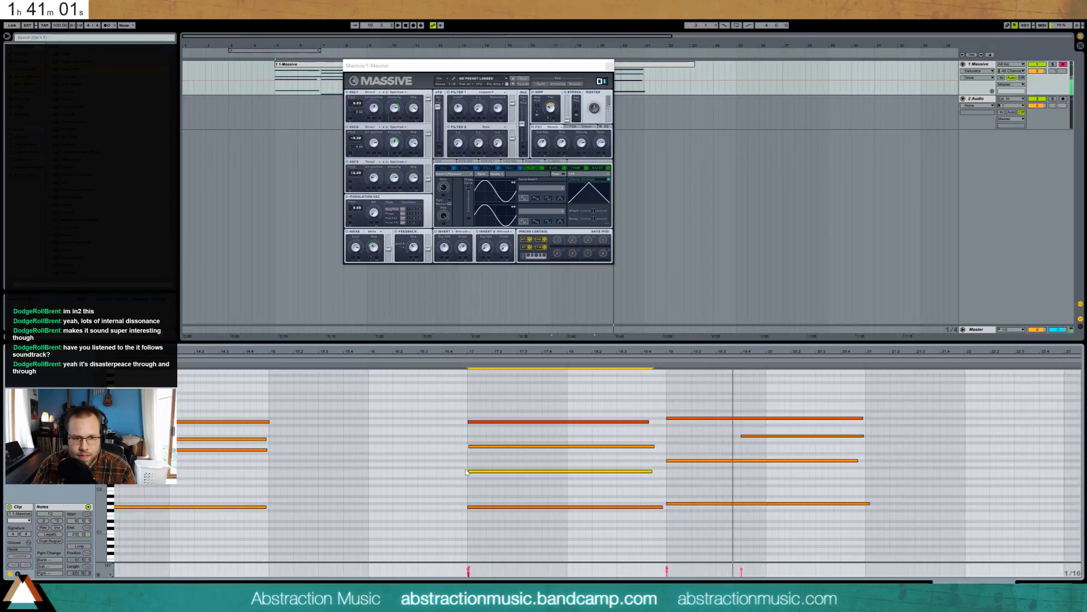
pyautogui.press('Up')
pyautogui.press('Up')
pyautogui.moveTo(481, 445); pyautogui.dragTo(493, 440)
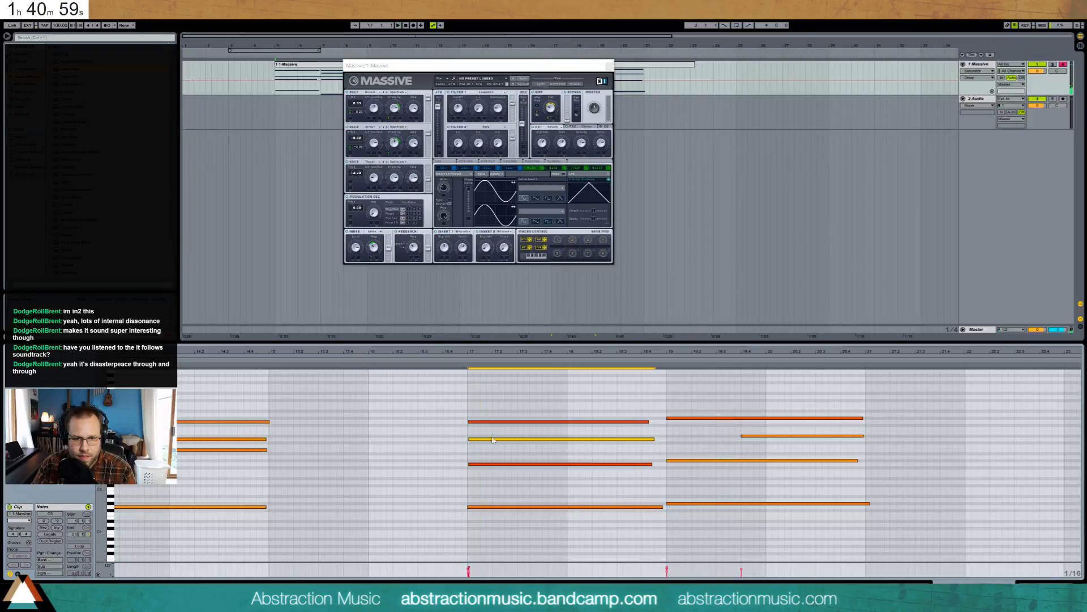
pyautogui.click(464, 362)
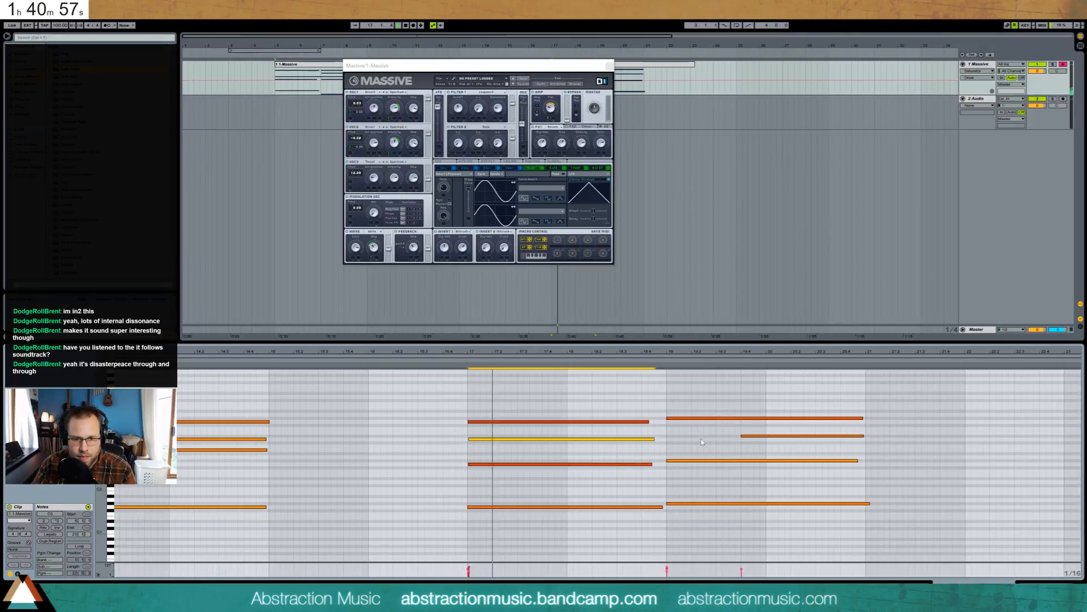
# - Draw a new note across bars 19–21 and duplicate the five-note chord into bars 21–23
pyautogui.moveTo(670, 446); pyautogui.dragTo(865, 438)
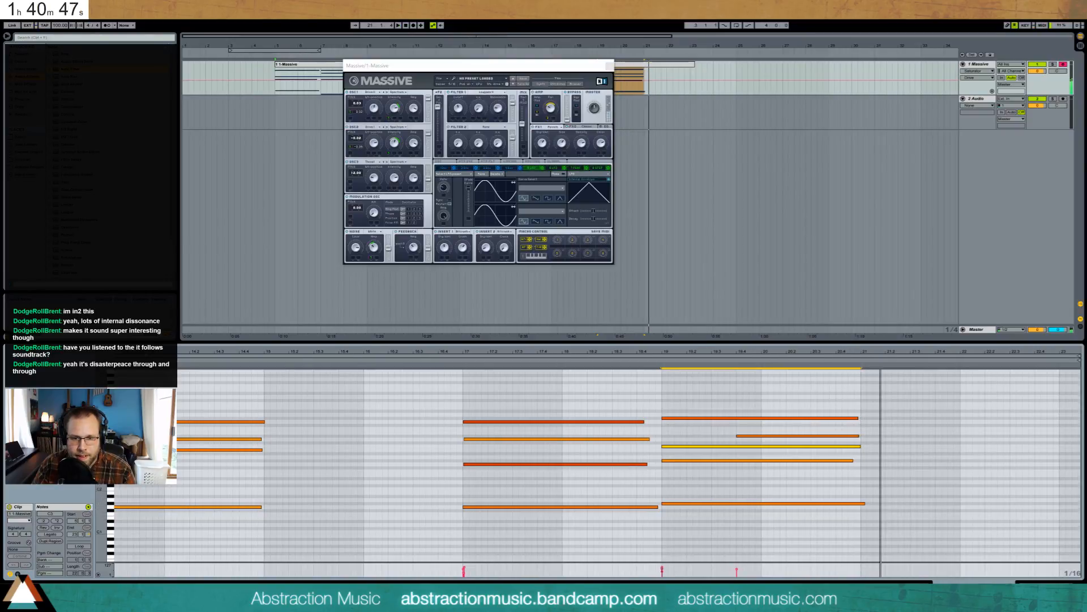
pyautogui.moveTo(824, 399); pyautogui.dragTo(804, 530)
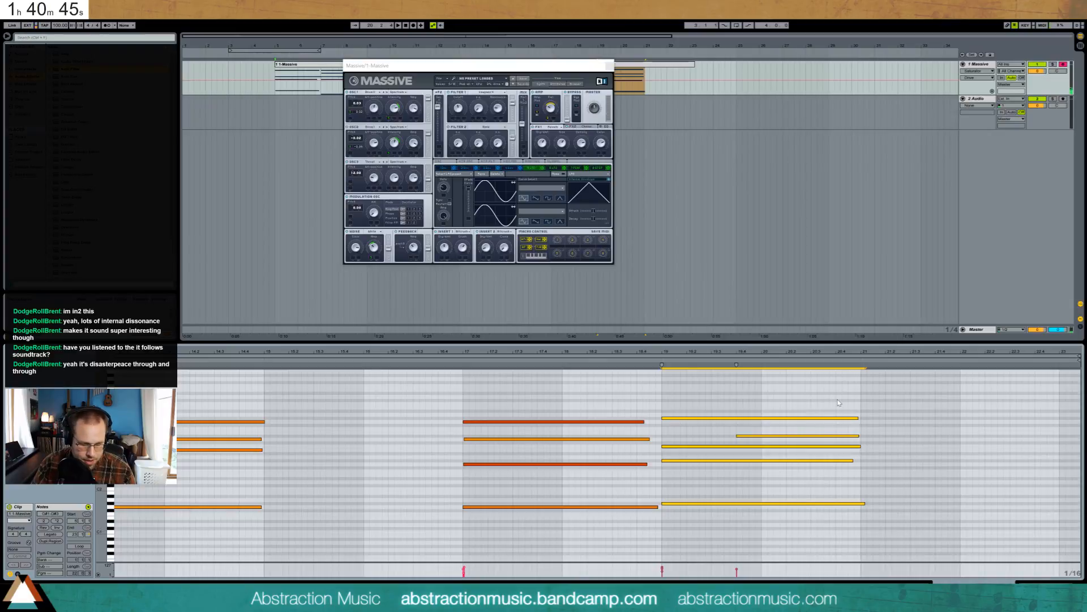
pyautogui.hotkey('ctrl', 'd')
# - Extend the clip to bar 24, raise the lowest note to A1, copy it to A2, and top note to A3
pyautogui.moveTo(693, 64); pyautogui.dragTo(725, 69)
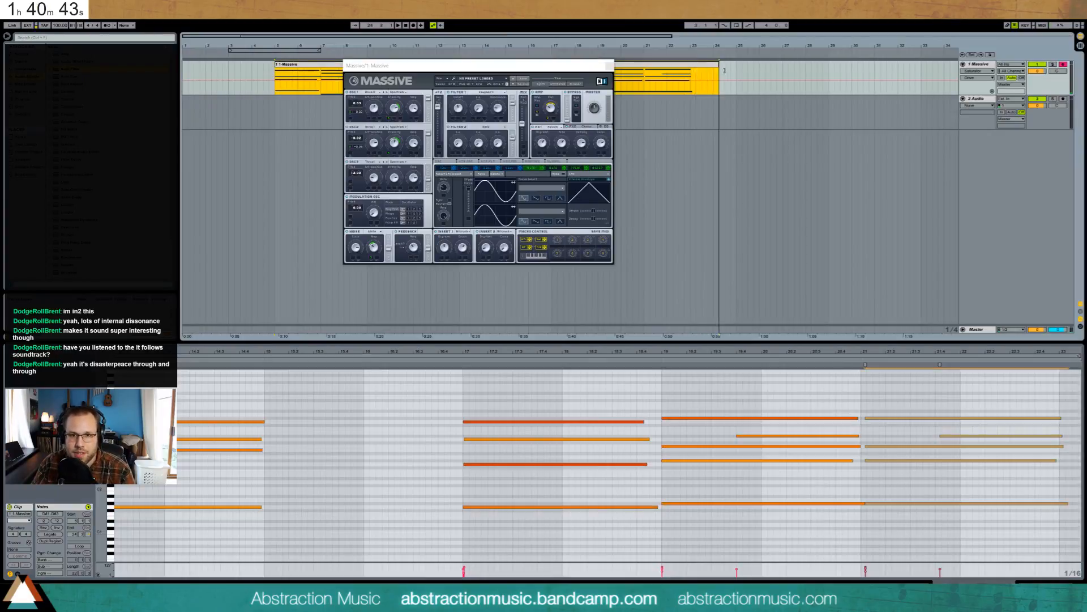
pyautogui.moveTo(607, 68); pyautogui.dragTo(369, 144)
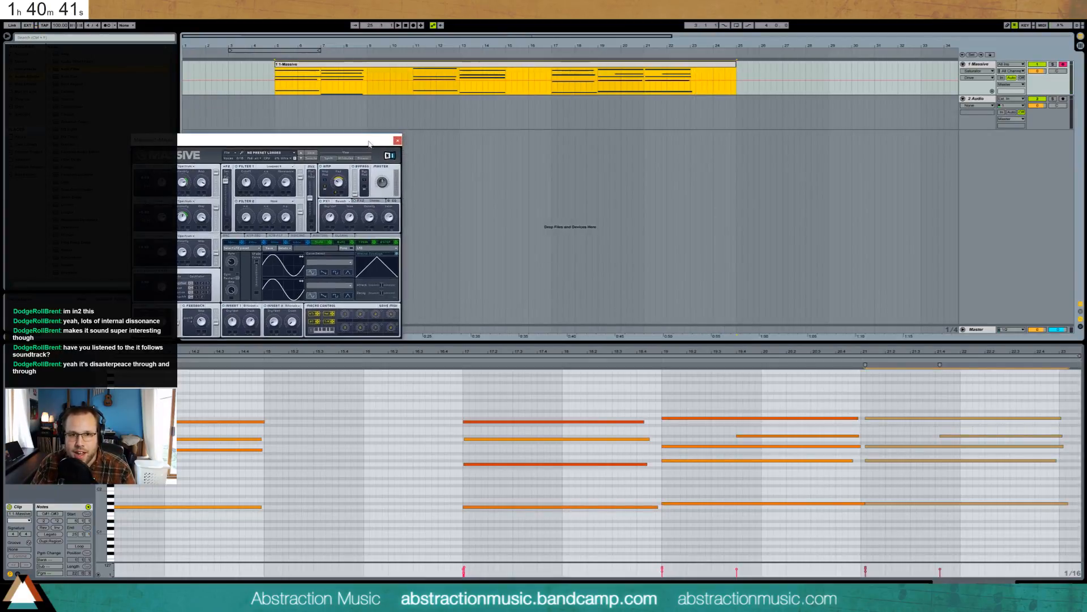
pyautogui.moveTo(954, 351); pyautogui.dragTo(775, 352)
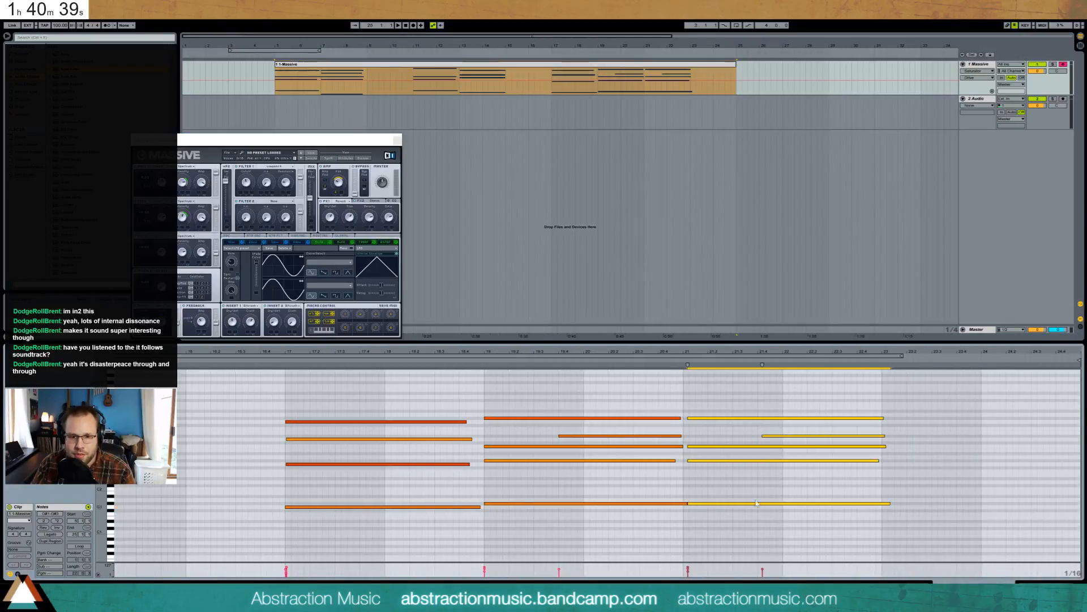
pyautogui.moveTo(757, 502); pyautogui.dragTo(732, 504)
pyautogui.click(686, 504)
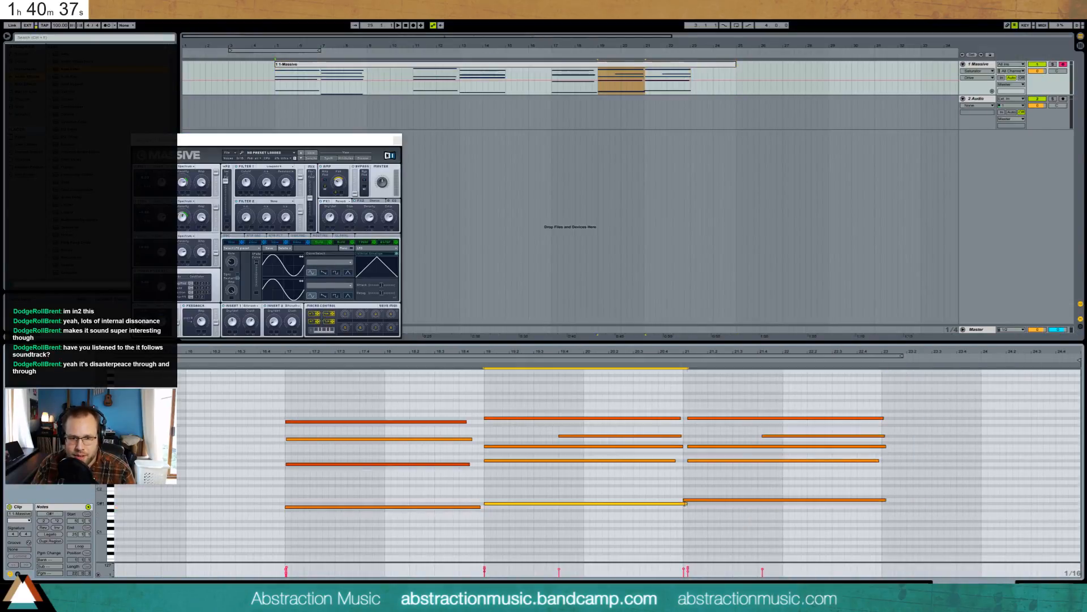
pyautogui.click(703, 500)
pyautogui.moveTo(702, 500); pyautogui.dragTo(703, 456)
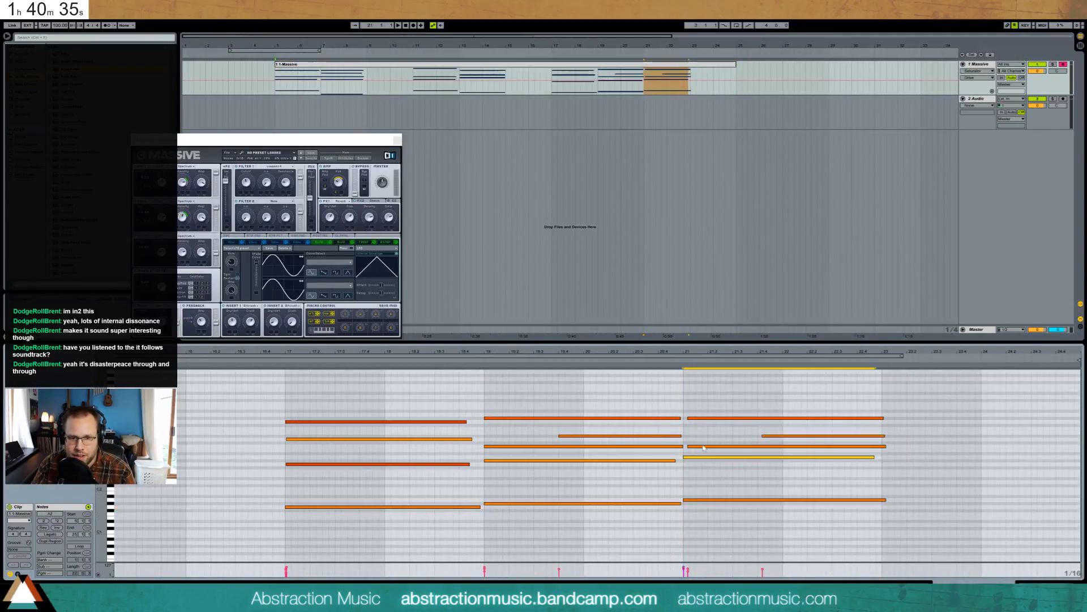
pyautogui.moveTo(710, 418); pyautogui.dragTo(705, 415)
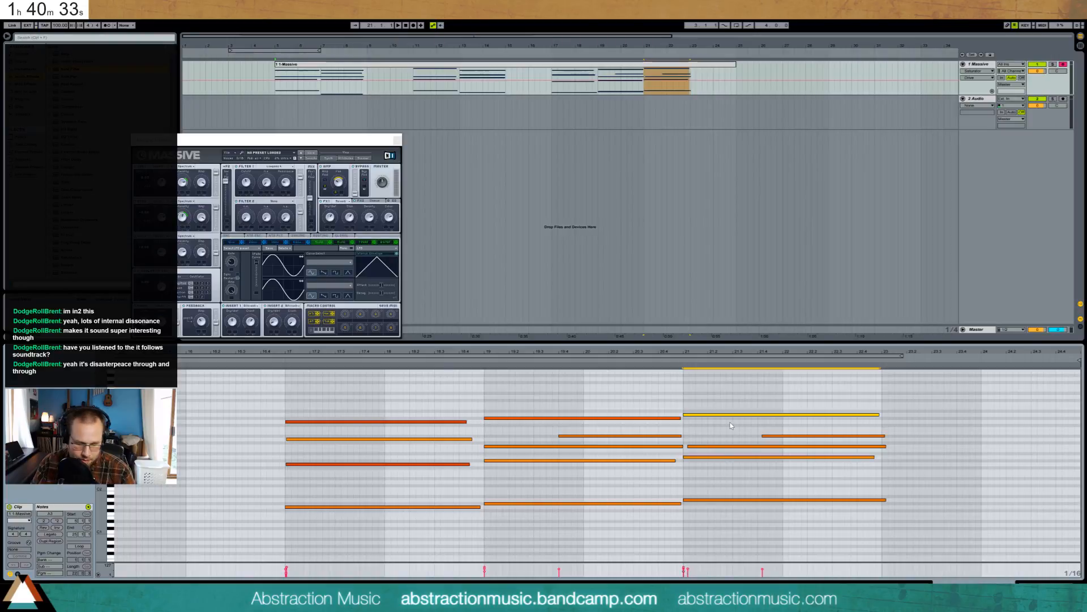
# - Raise the bar 21 note and move the D#3 note up to F#3, lengthening it to the chord's end
pyautogui.click(716, 403)
pyautogui.click(719, 414)
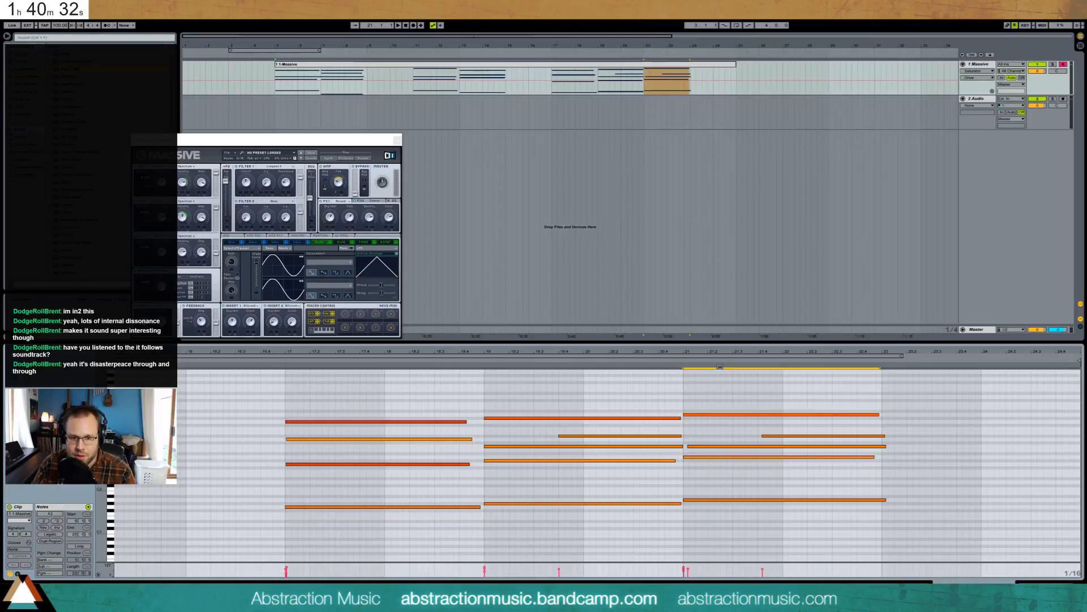
pyautogui.click(722, 422)
pyautogui.moveTo(763, 436); pyautogui.dragTo(760, 436)
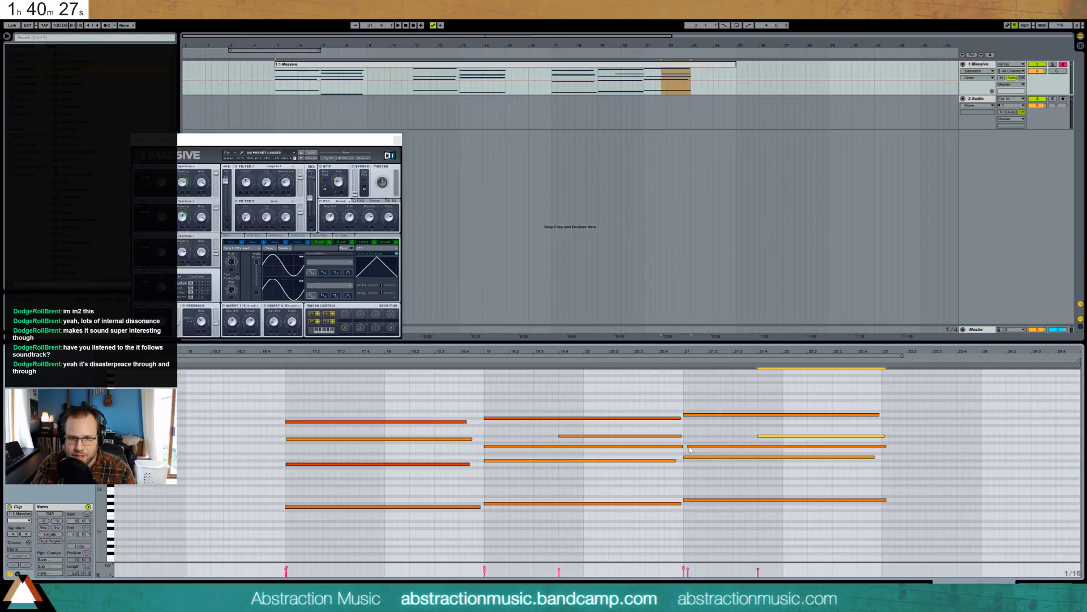
pyautogui.moveTo(689, 449); pyautogui.dragTo(688, 441)
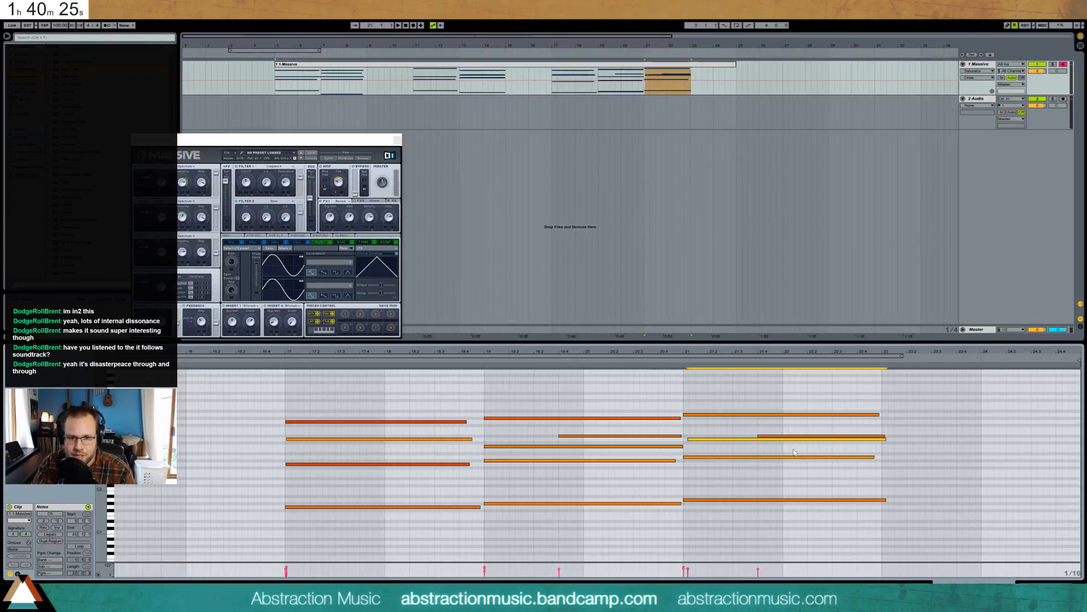
pyautogui.click(769, 434)
pyautogui.click(774, 437)
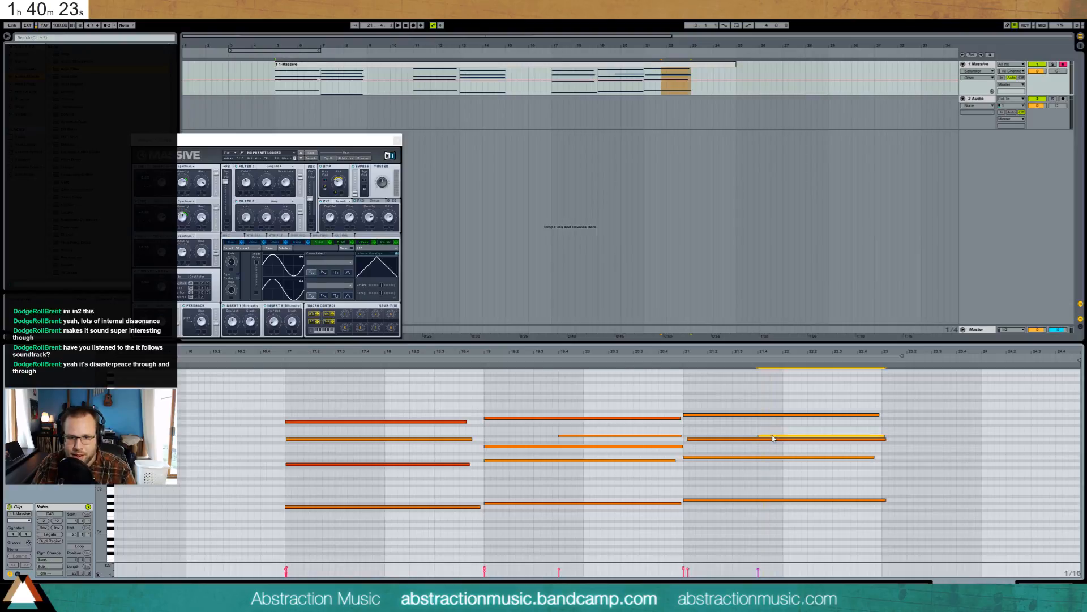
pyautogui.press('Up')
pyautogui.press('Left')
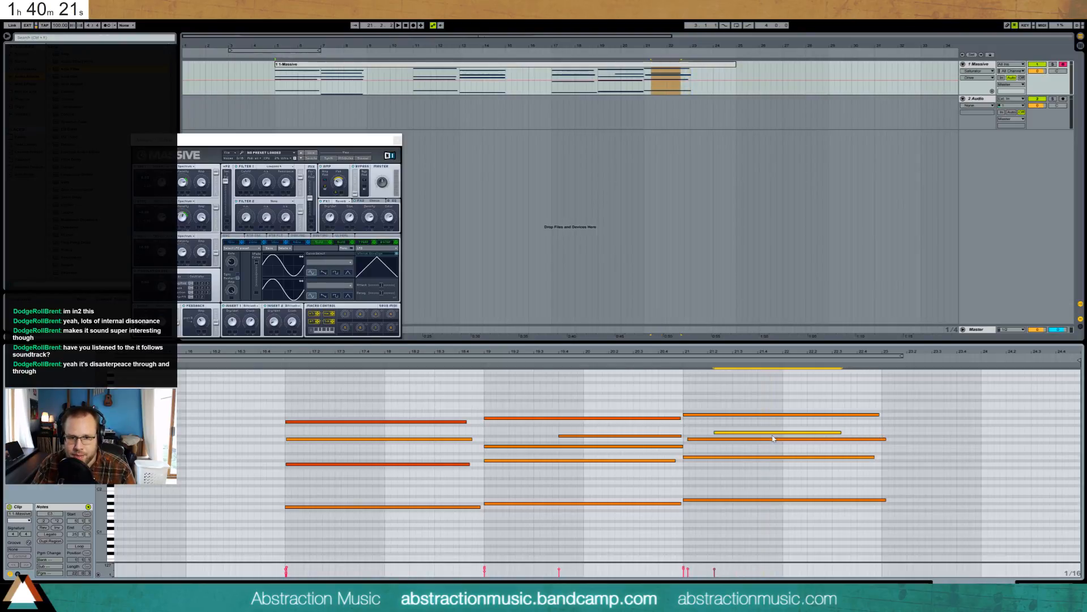
pyautogui.press('Up')
pyautogui.press('Up')
pyautogui.press('Left')
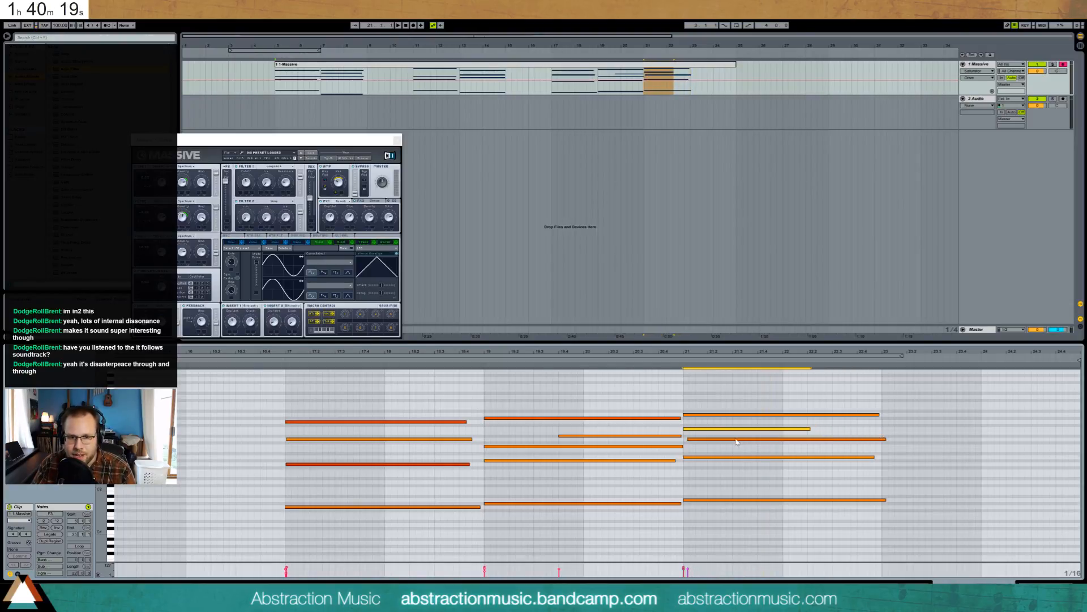
pyautogui.moveTo(810, 428); pyautogui.dragTo(881, 440)
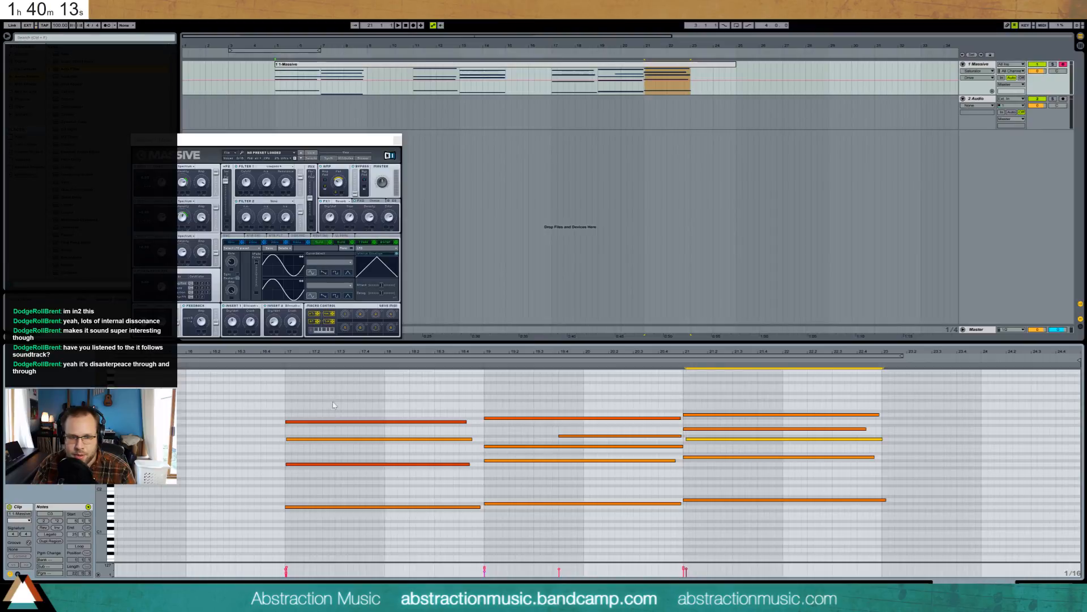
# - Adjust the G2 and G3 note velocities and stretch an upper note to sustain until near bar 24
pyautogui.press('space')
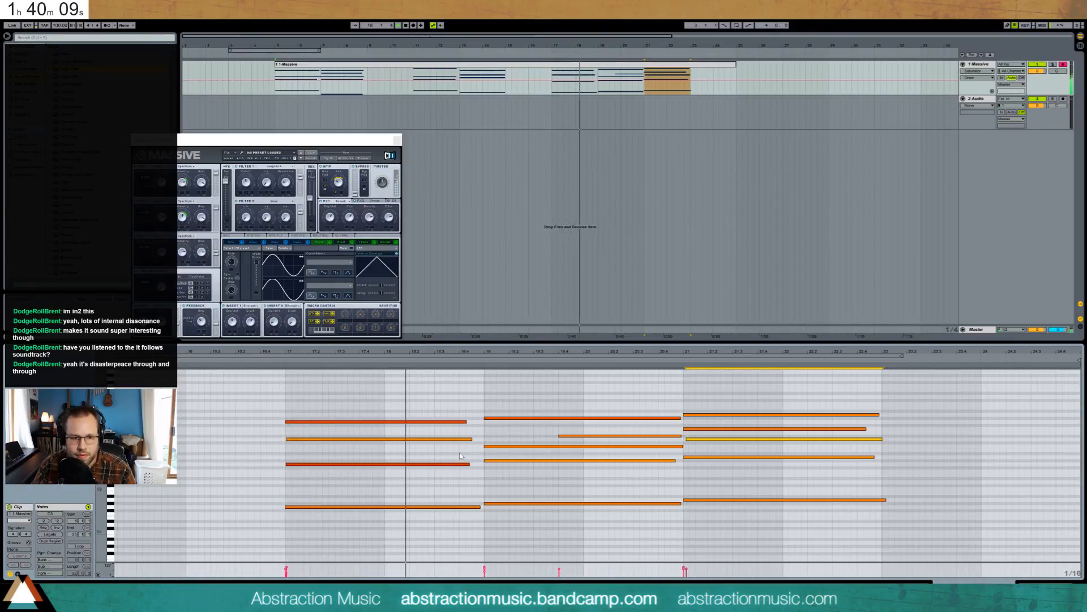
pyautogui.moveTo(421, 464); pyautogui.dragTo(421, 475)
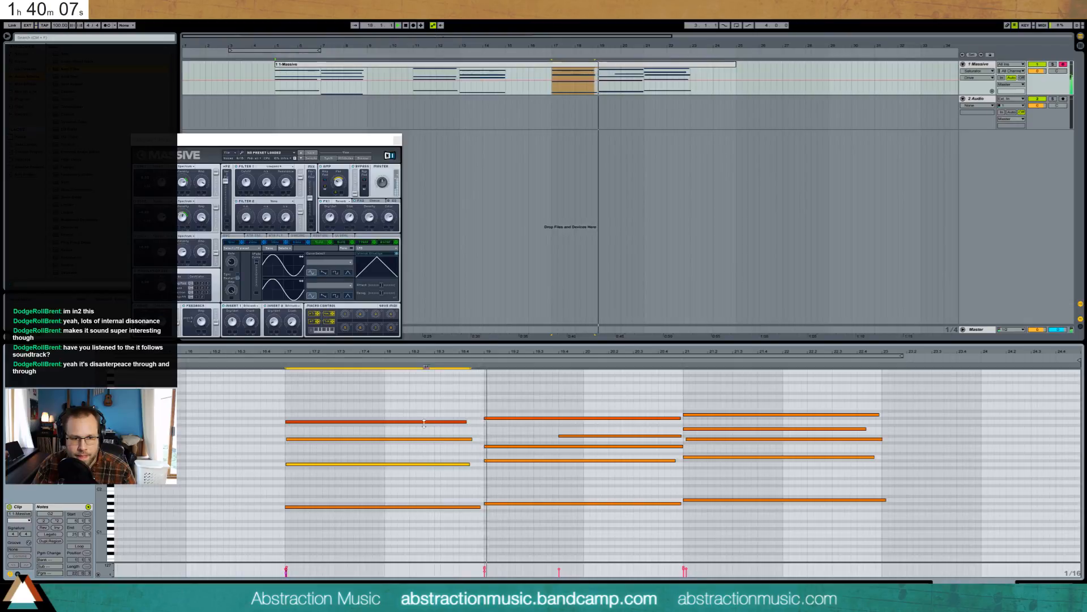
pyautogui.moveTo(431, 421); pyautogui.dragTo(432, 445)
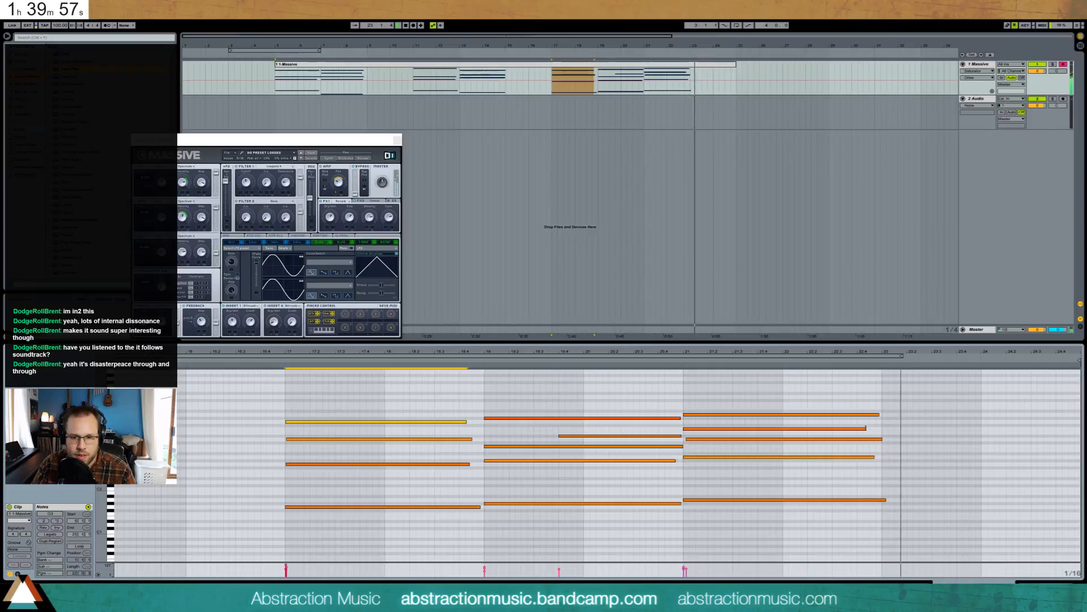
pyautogui.moveTo(866, 428); pyautogui.dragTo(1034, 428)
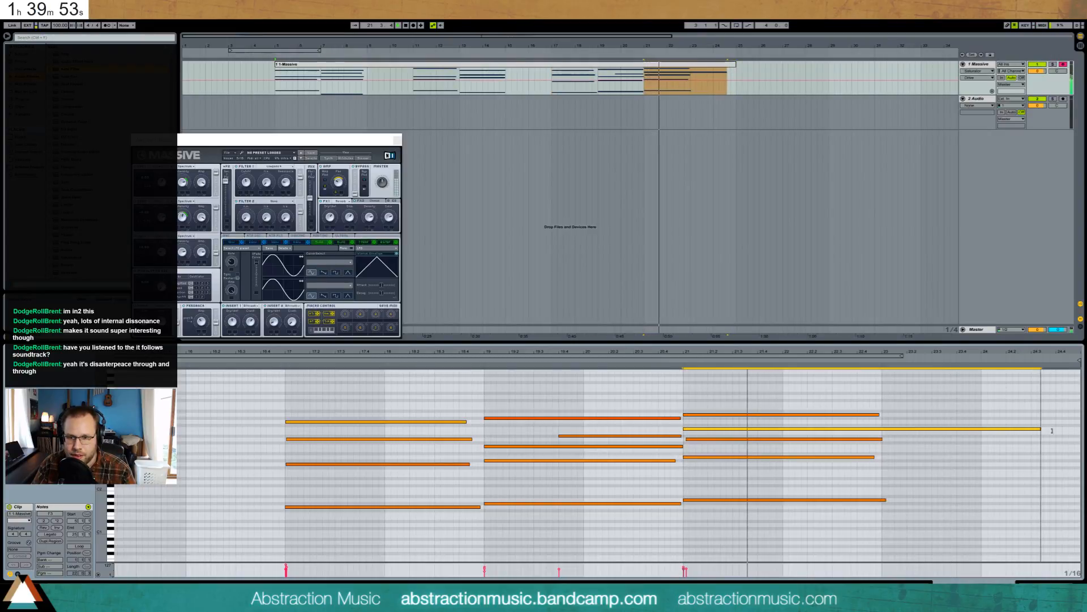
pyautogui.moveTo(1052, 430); pyautogui.dragTo(1065, 431)
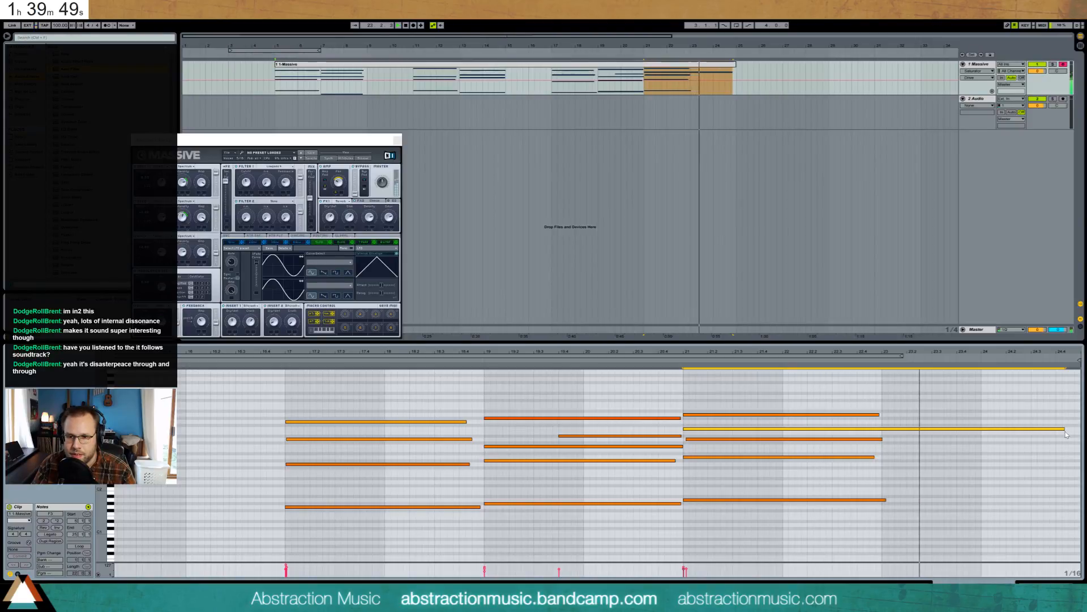
pyautogui.moveTo(1066, 431); pyautogui.dragTo(982, 431)
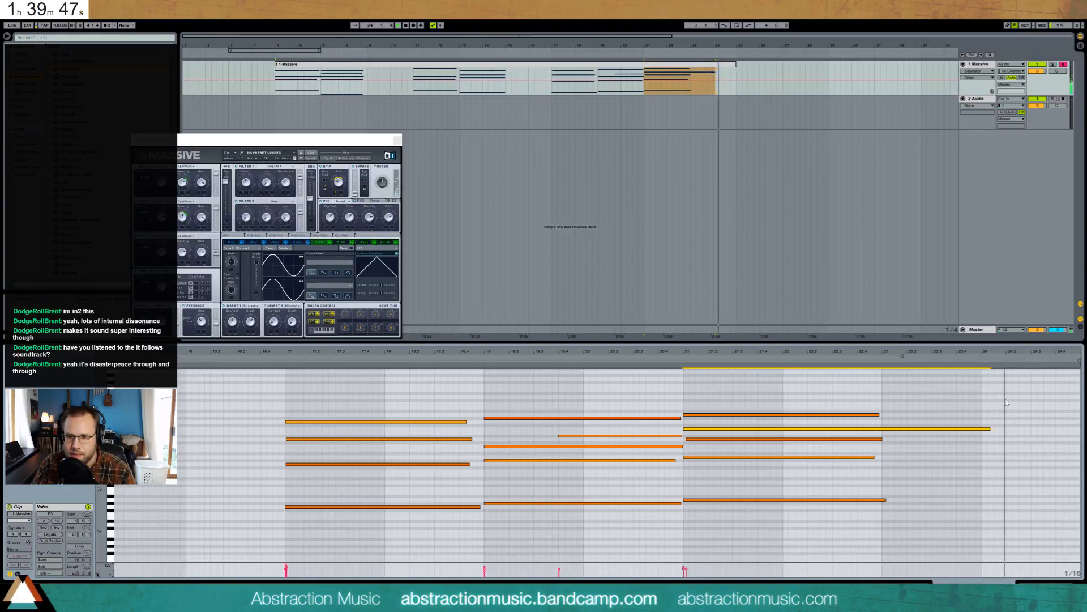
# - Duplicate the Massive clip with Ctrl+D so the copy starts at bar 25, and close the Massive window
pyautogui.click(632, 67)
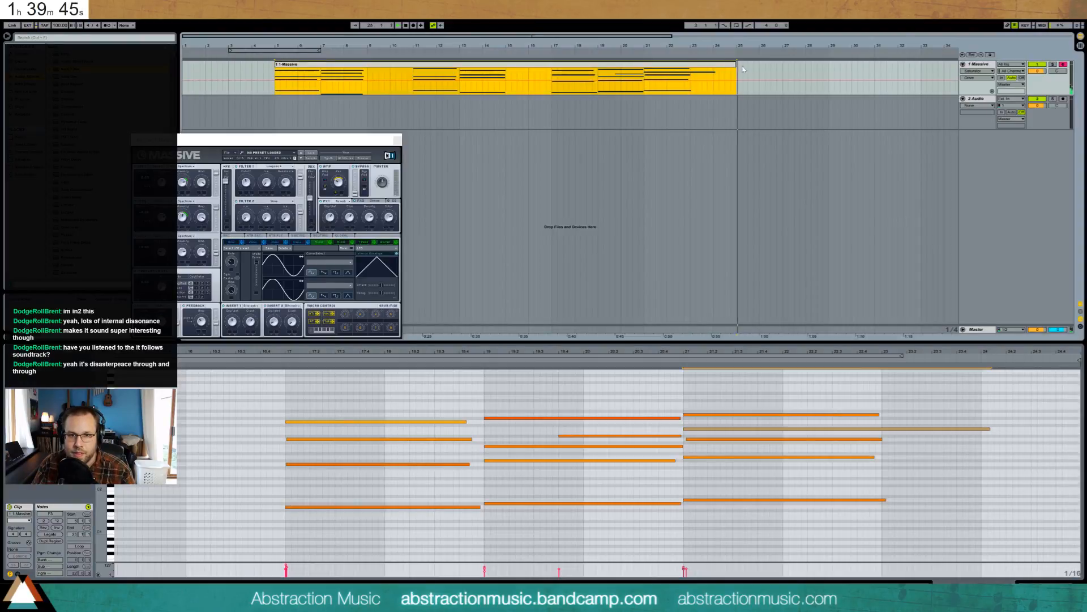
pyautogui.click(739, 71)
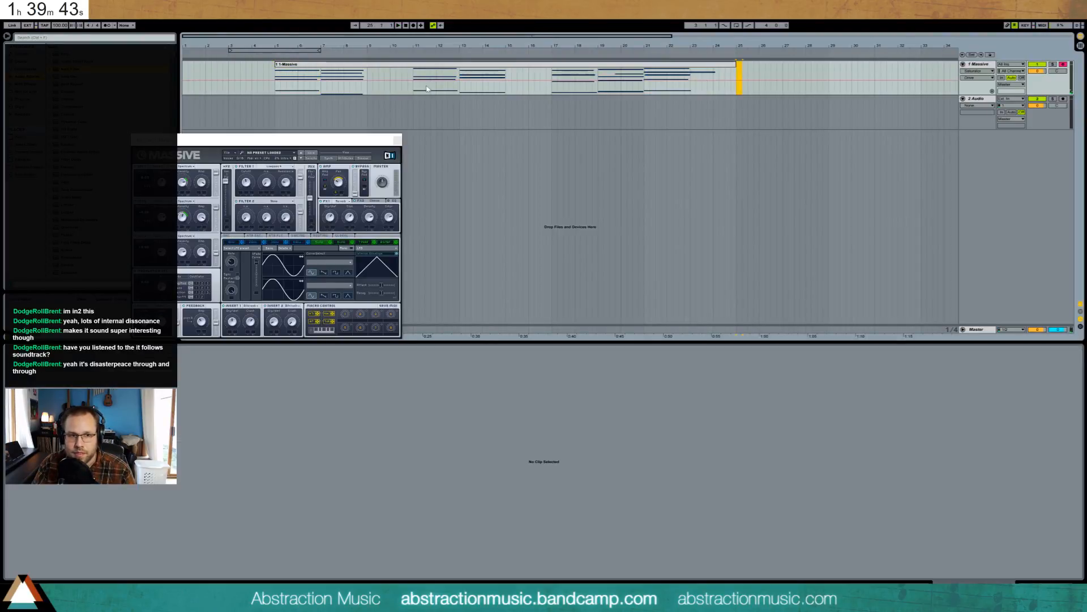
pyautogui.click(297, 65)
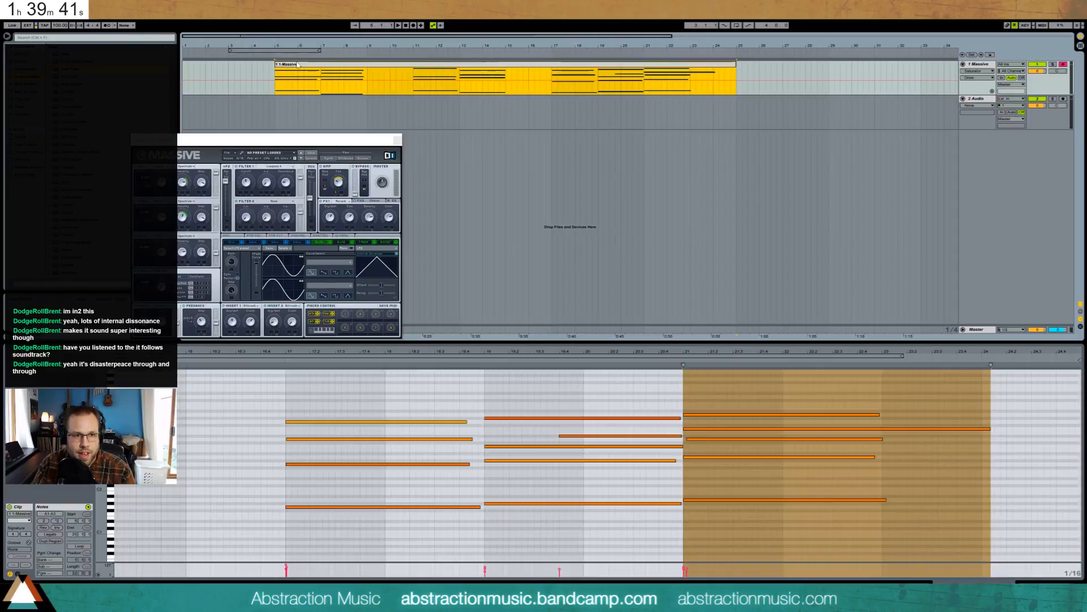
pyautogui.hotkey('ctrl', 'd')
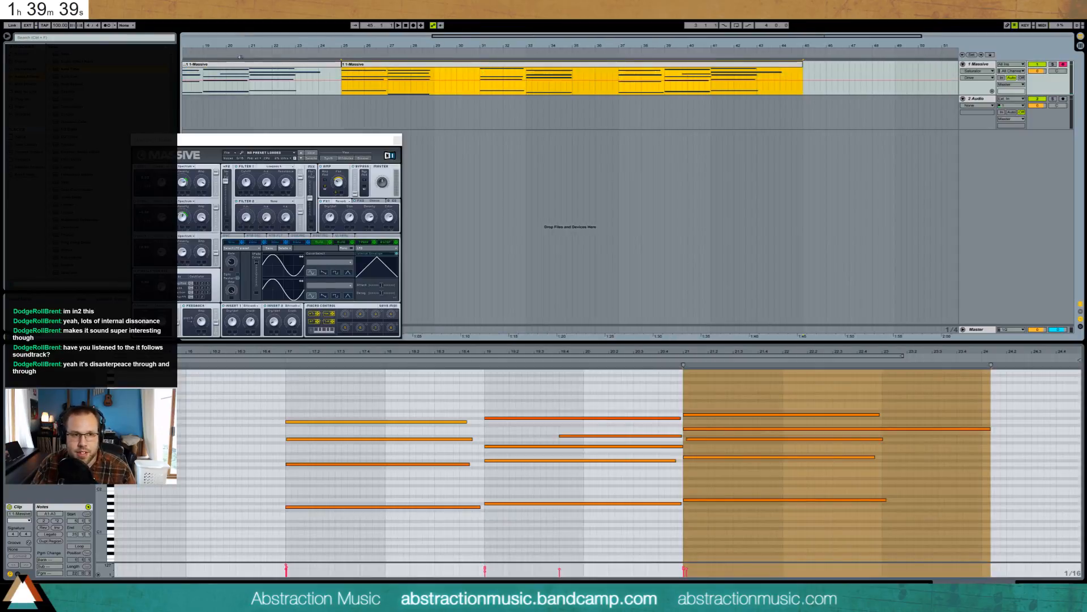
pyautogui.click(397, 140)
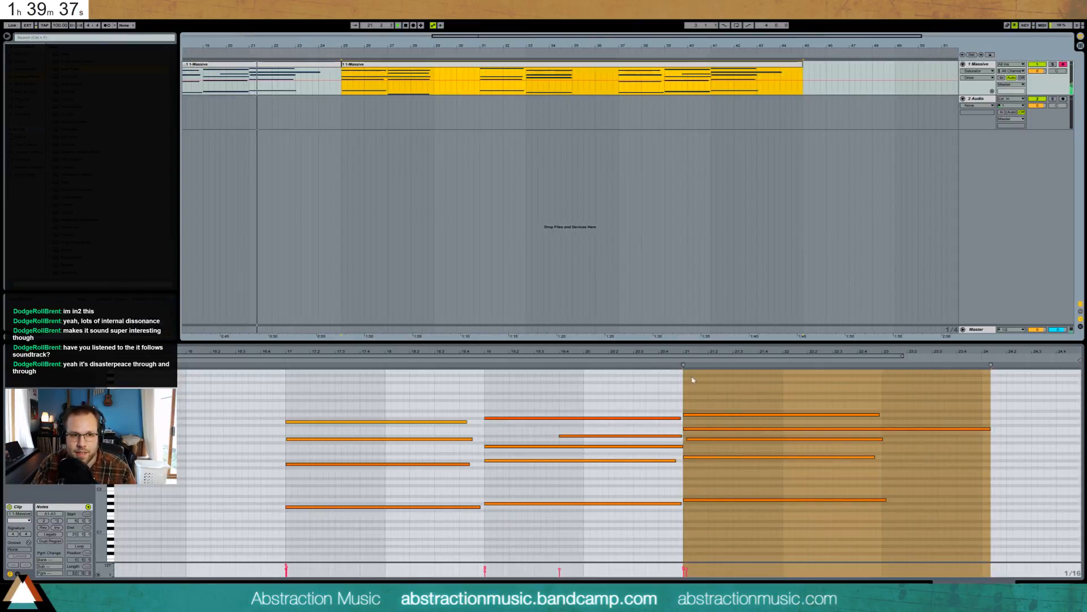
pyautogui.click(1046, 585)
pyautogui.click(587, 239)
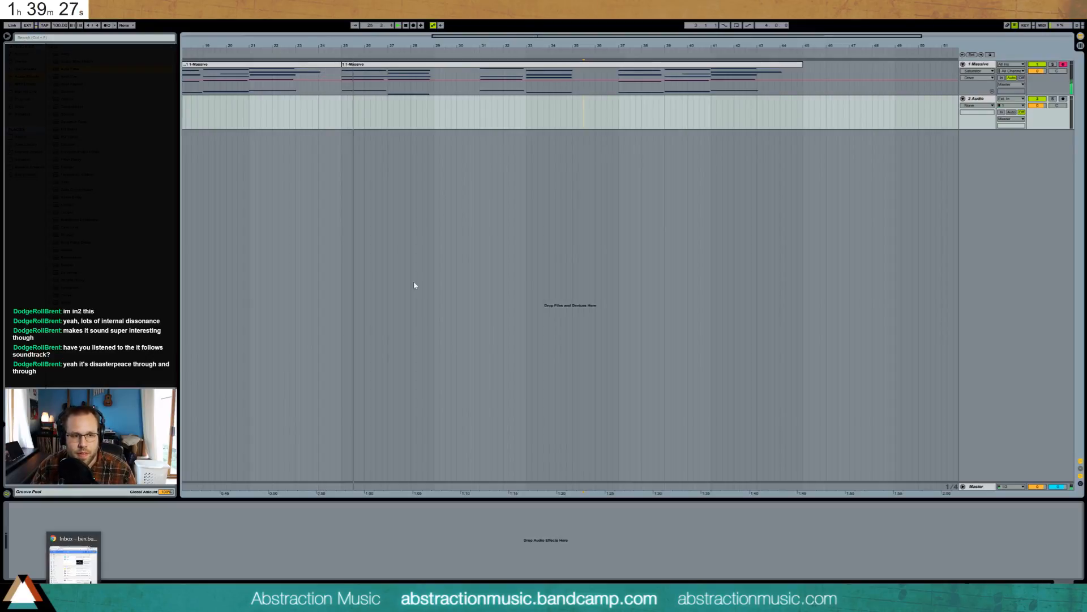
# - Zoom out, open Massive's editor from the first clip, and turn up its Noise amplitude
pyautogui.click(285, 35)
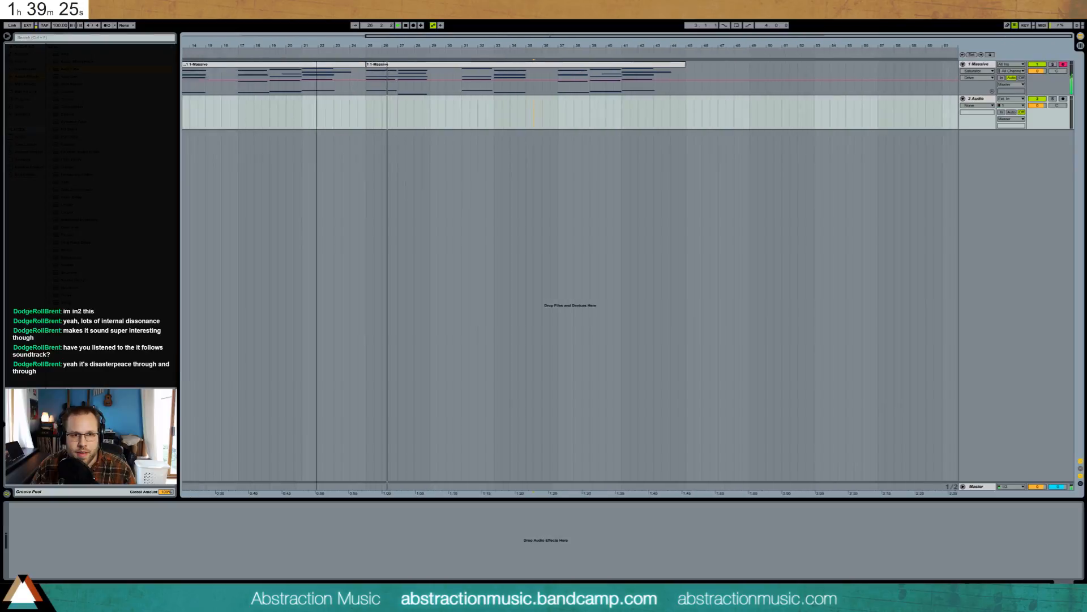
pyautogui.click(282, 64)
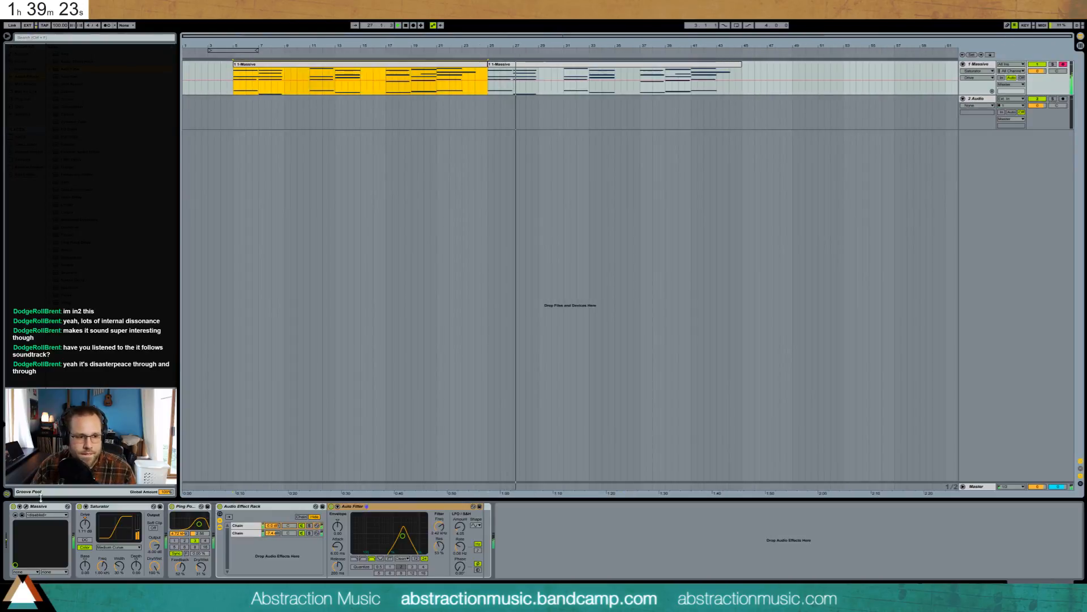
pyautogui.click(26, 507)
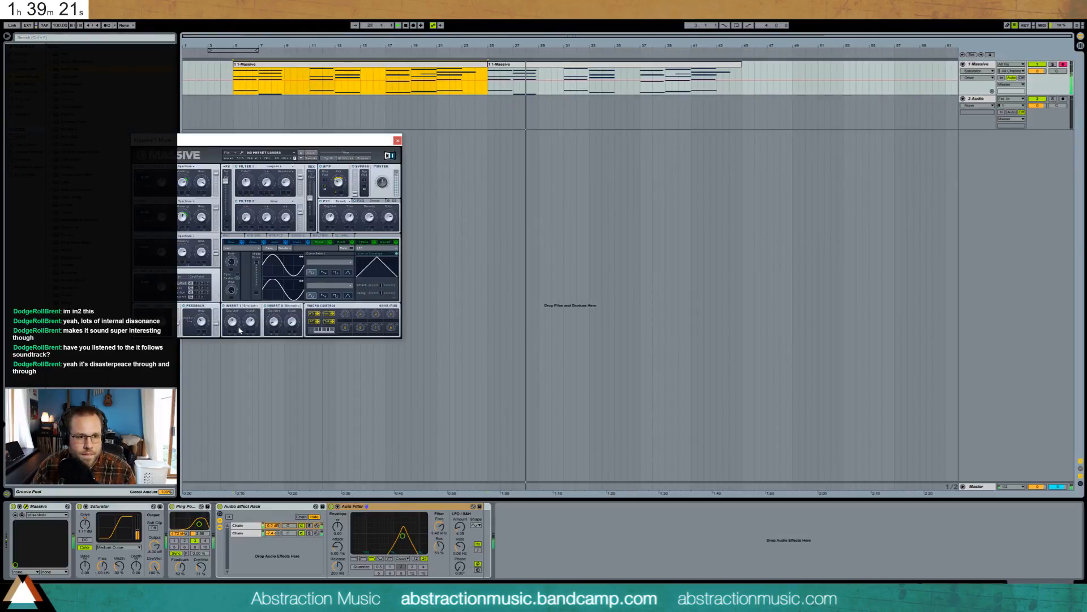
pyautogui.moveTo(162, 322); pyautogui.dragTo(162, 306)
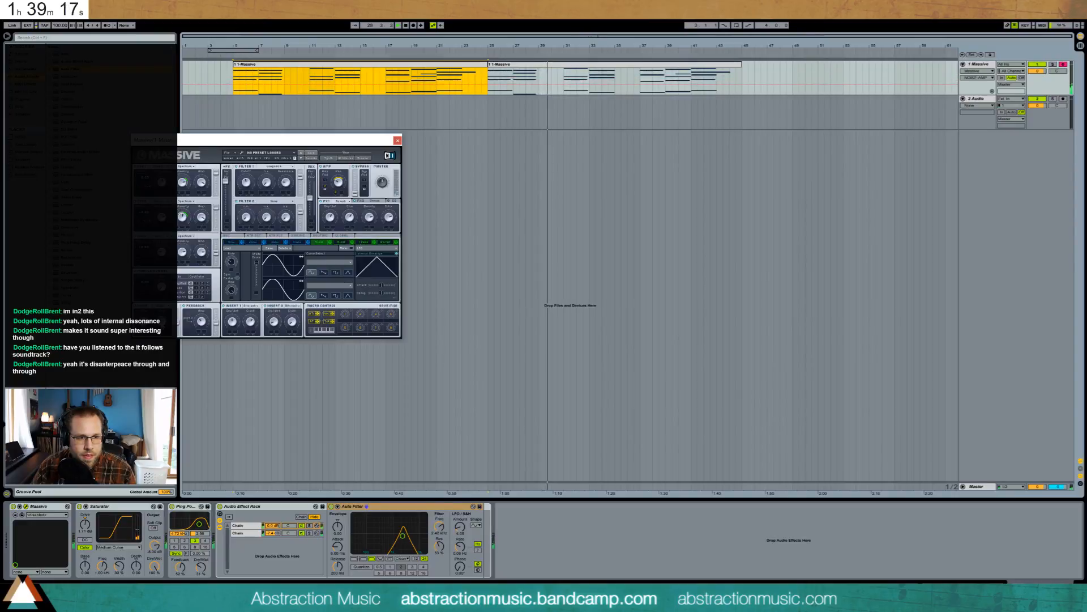
pyautogui.moveTo(161, 315)
pyautogui.mouseDown()
pyautogui.moveTo(143, 316)
pyautogui.moveTo(162, 318)
pyautogui.mouseUp()
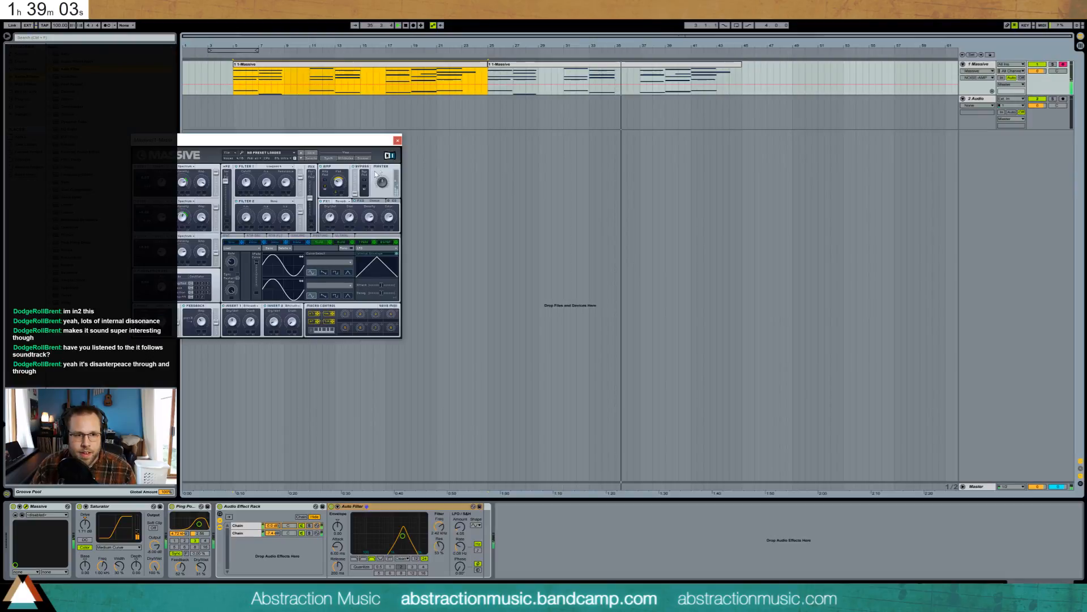
pyautogui.moveTo(362, 144); pyautogui.dragTo(602, 169)
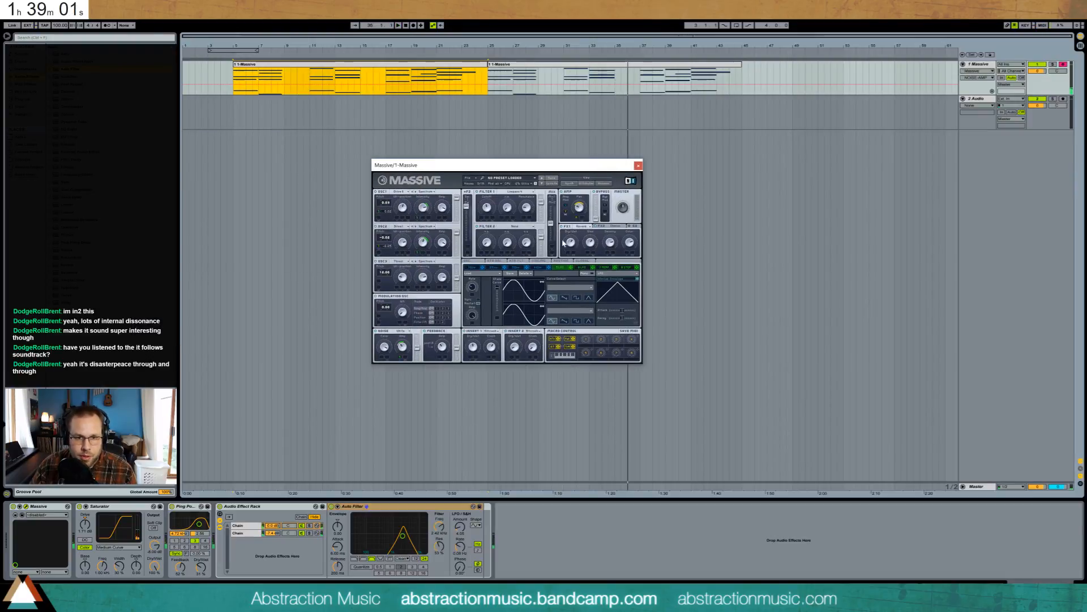
# - Adjust the first master effect's dry/wet, then set Massive's Insert 2 to Delay after trying Filter and FrqShift
pyautogui.moveTo(575, 243); pyautogui.dragTo(570, 242)
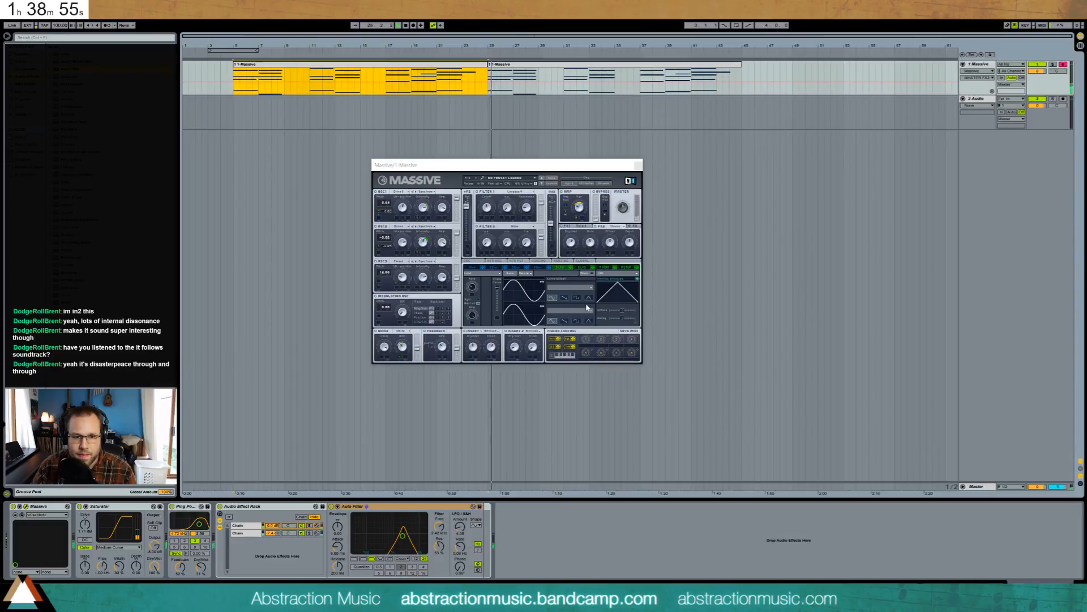
pyautogui.click(532, 330)
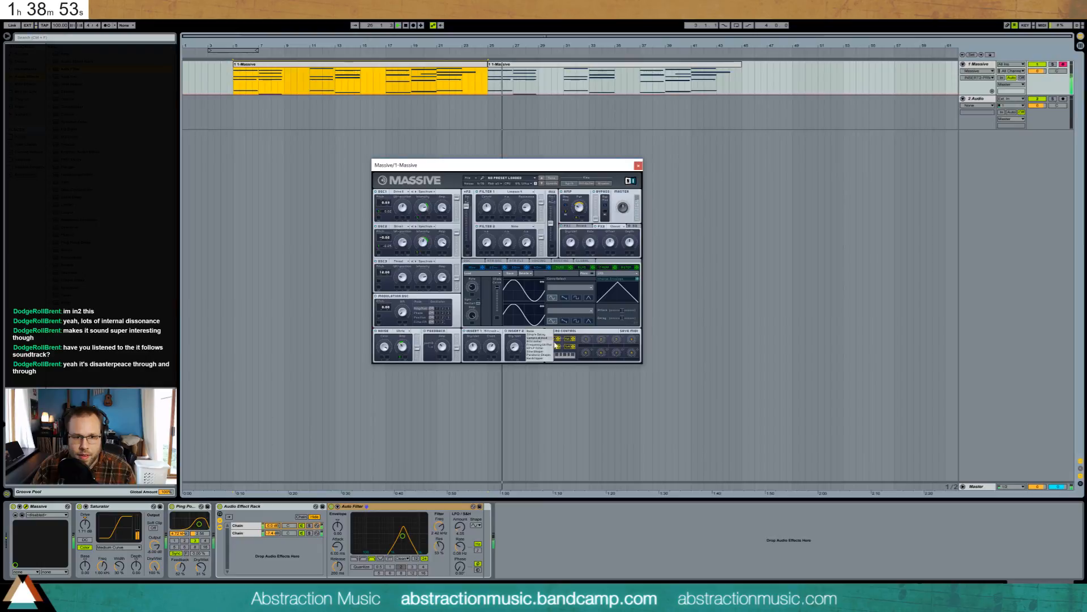
pyautogui.click(541, 348)
pyautogui.click(532, 331)
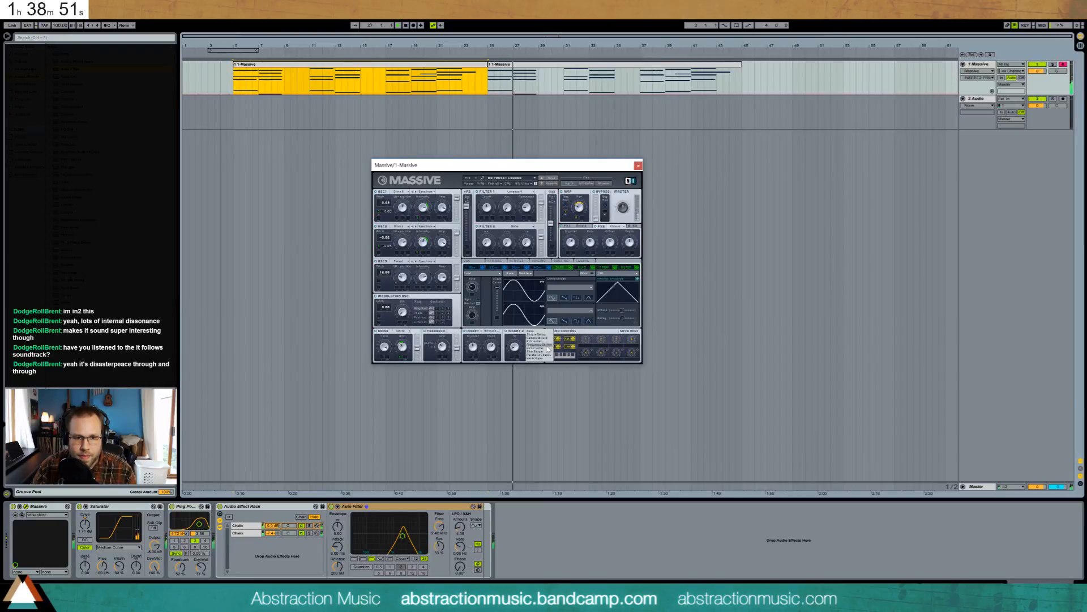
pyautogui.click(542, 342)
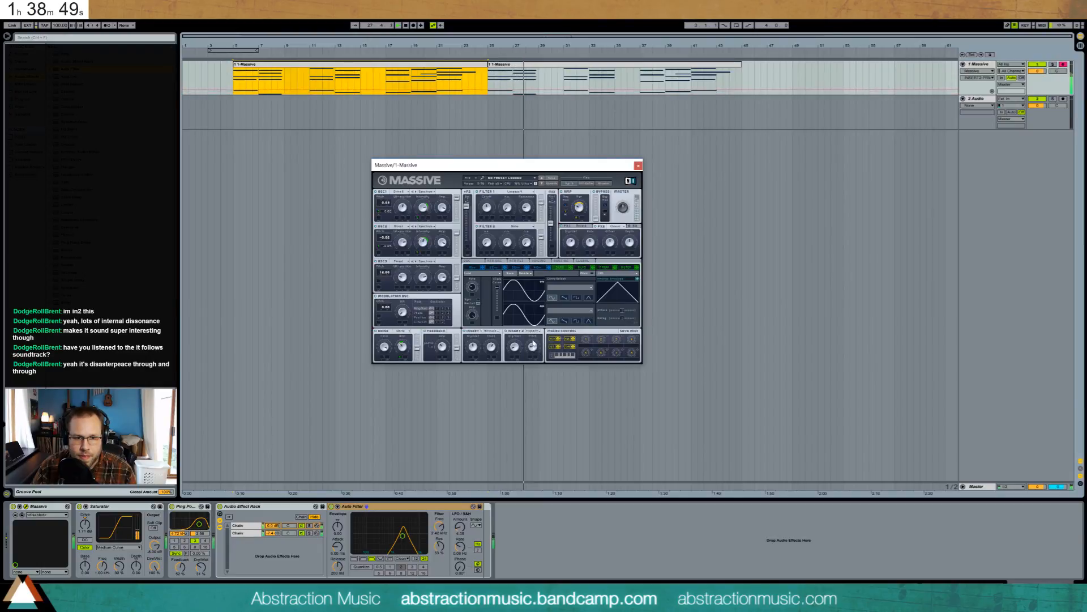
pyautogui.click(532, 330)
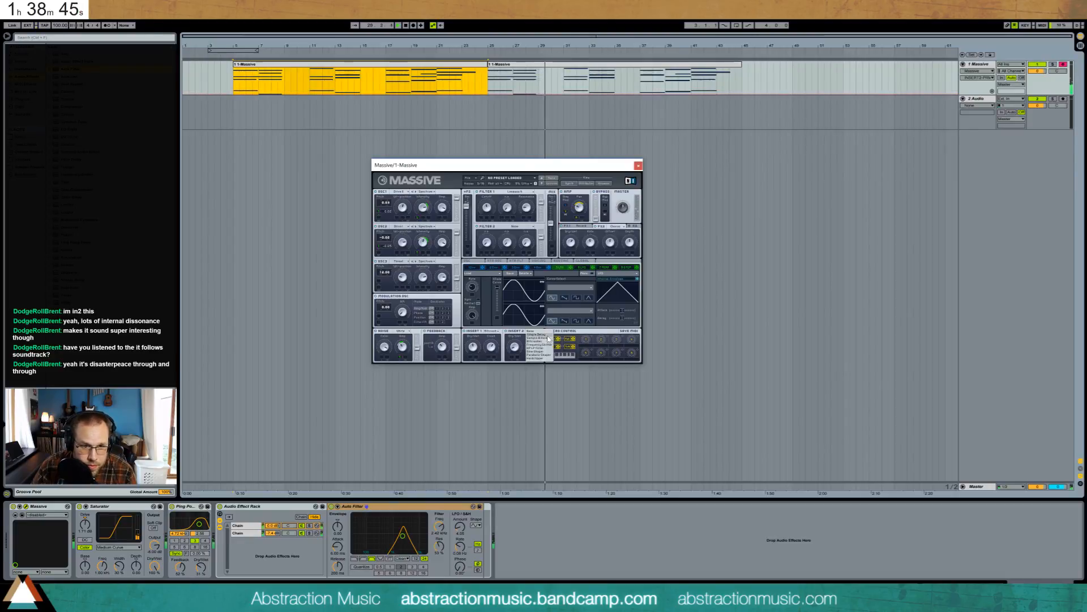
pyautogui.click(542, 334)
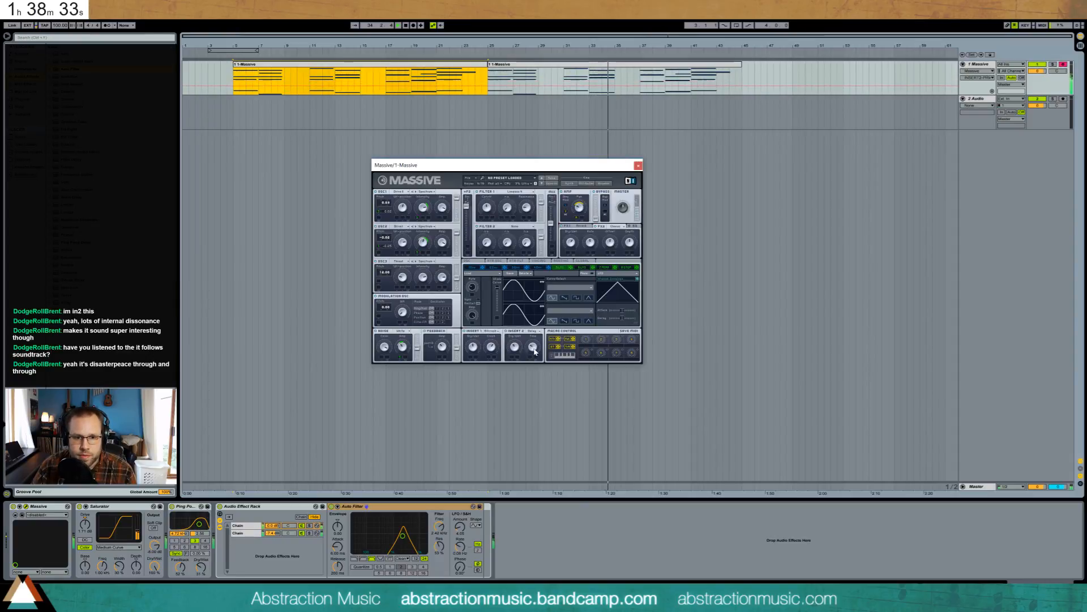
# - Close Massive and, with the first rack chain soloed, drop the Auto Filter cutoff to 1.22 kHz
pyautogui.click(638, 166)
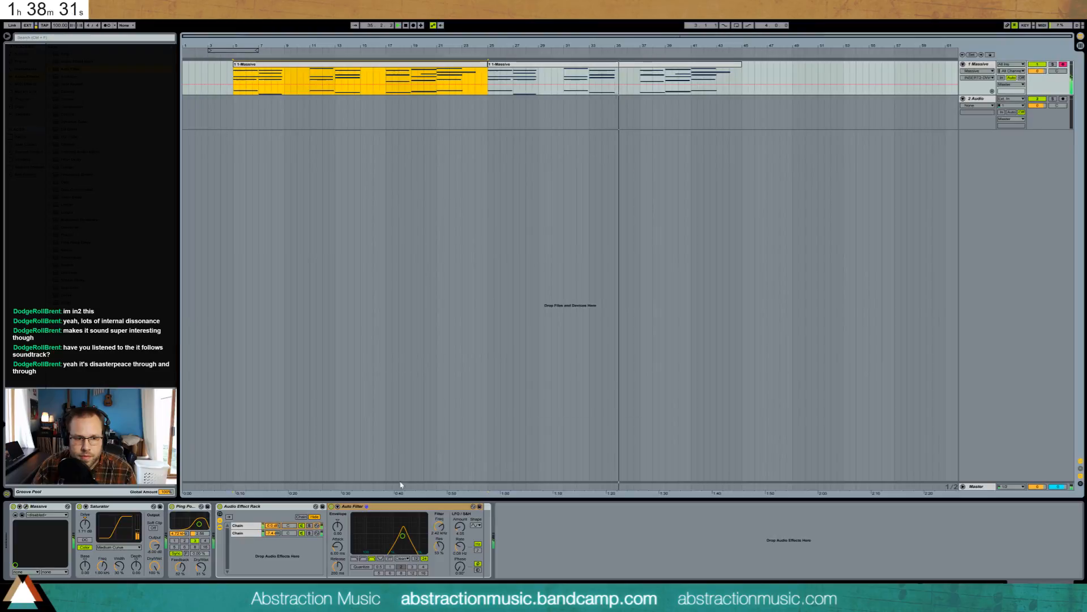
pyautogui.click(311, 525)
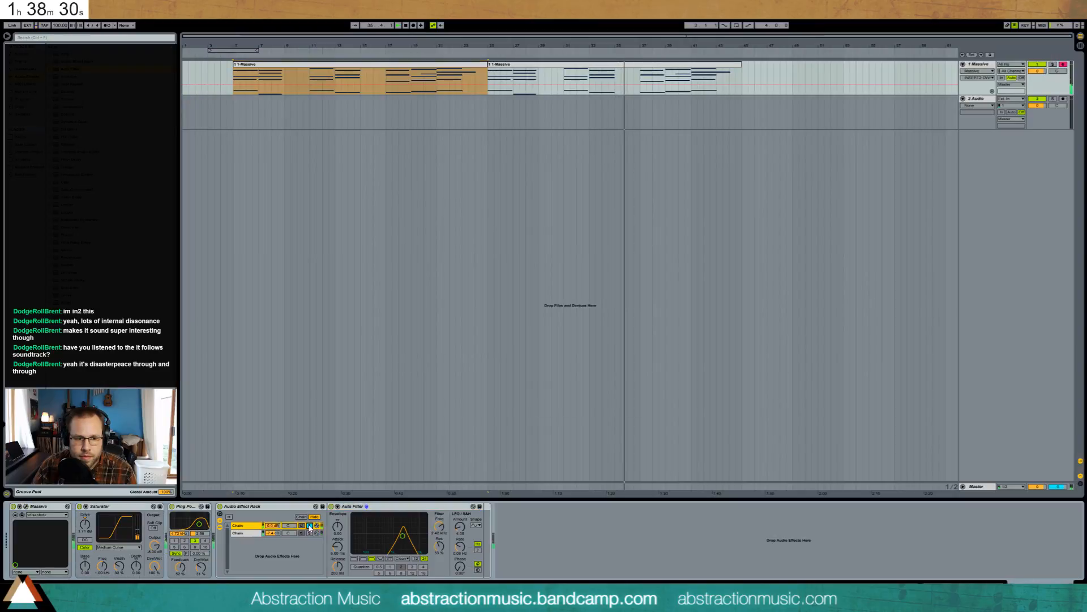
pyautogui.click(589, 52)
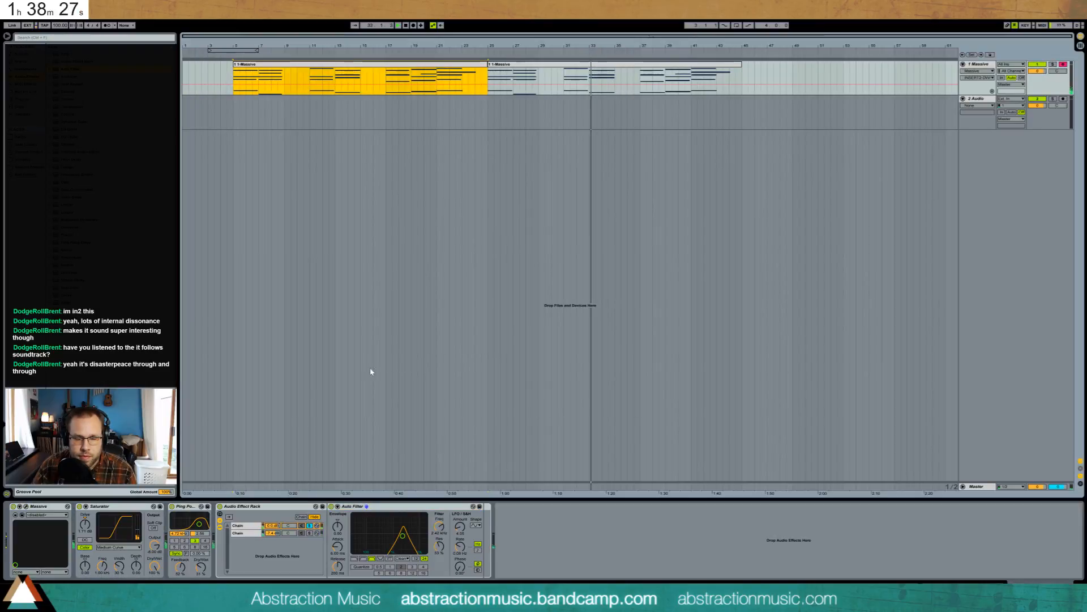
pyautogui.moveTo(402, 535); pyautogui.dragTo(396, 538)
pyautogui.click(310, 526)
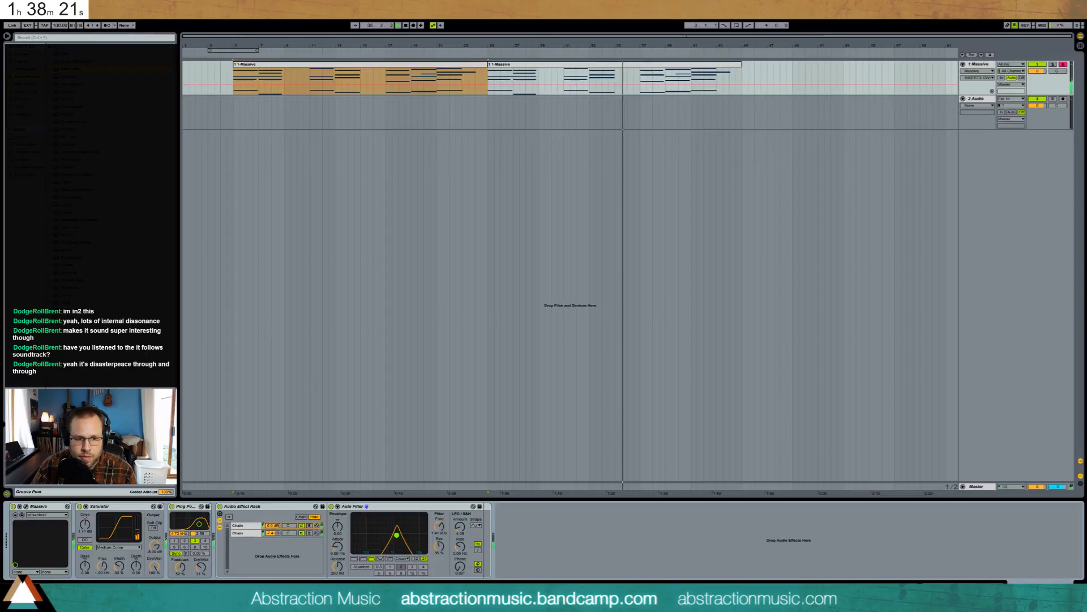
# - Loop playback over the first Massive clip and insert a new MIDI track
pyautogui.click(464, 67)
pyautogui.hotkey('ctrl', 'l')
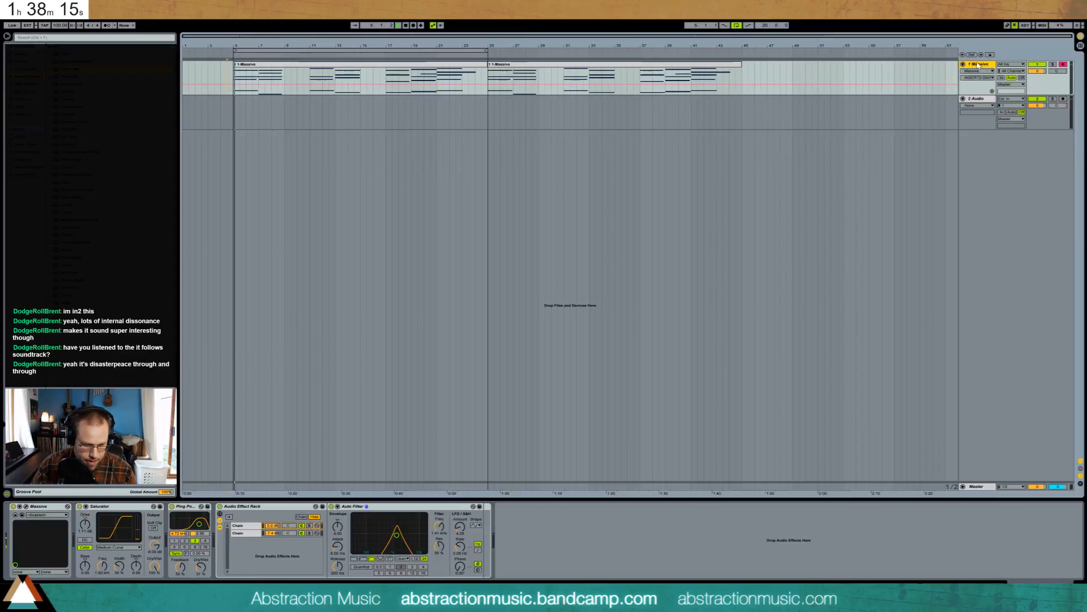
pyautogui.hotkey('ctrl', 'shift', 't')
# - Load Kontakt 5 from the Plug-ins browser onto the new MIDI track
pyautogui.click(975, 100)
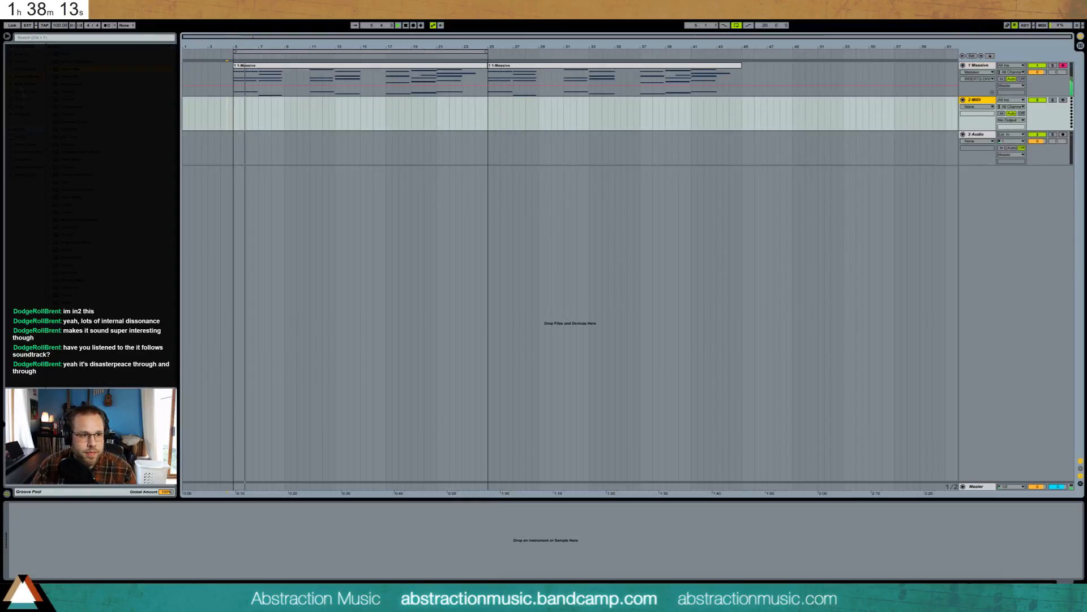
pyautogui.click(23, 101)
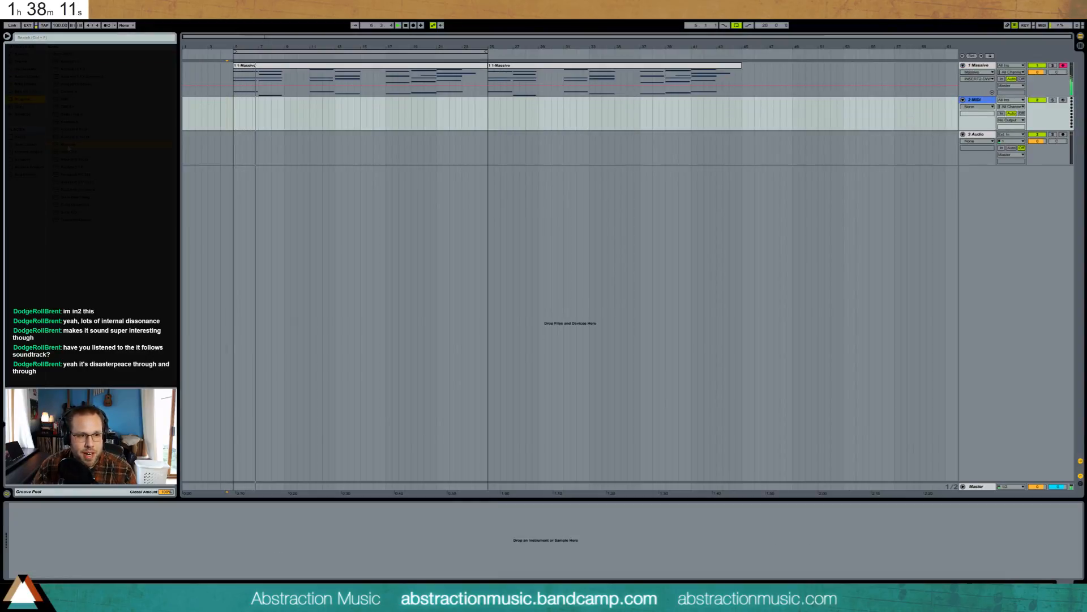
pyautogui.moveTo(117, 127); pyautogui.dragTo(337, 114)
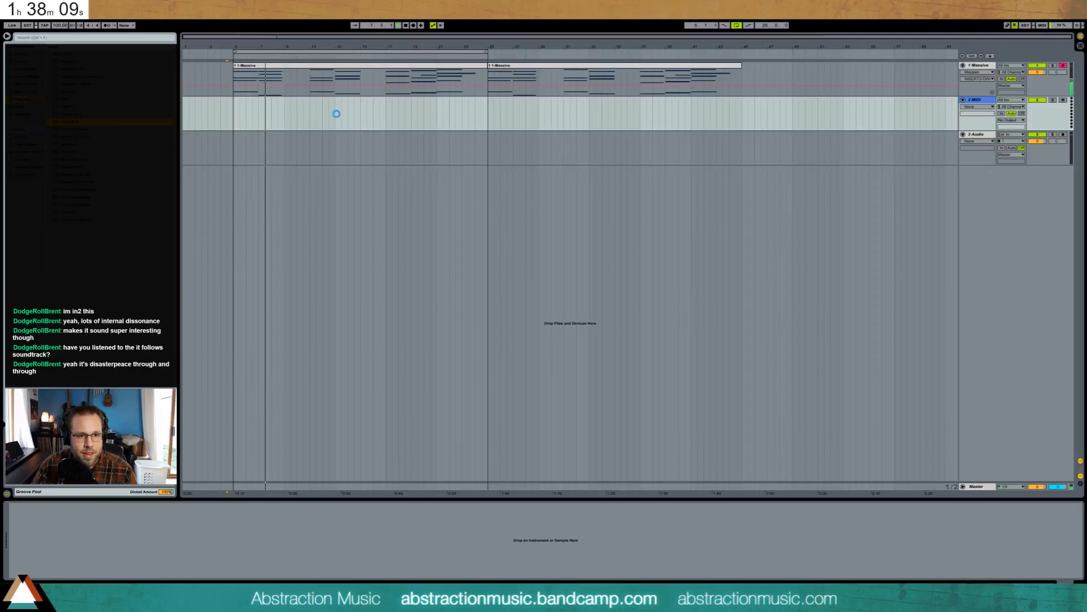
# - Load The Giant piano instrument into Kontakt and turn up its Color knob
pyautogui.click(979, 66)
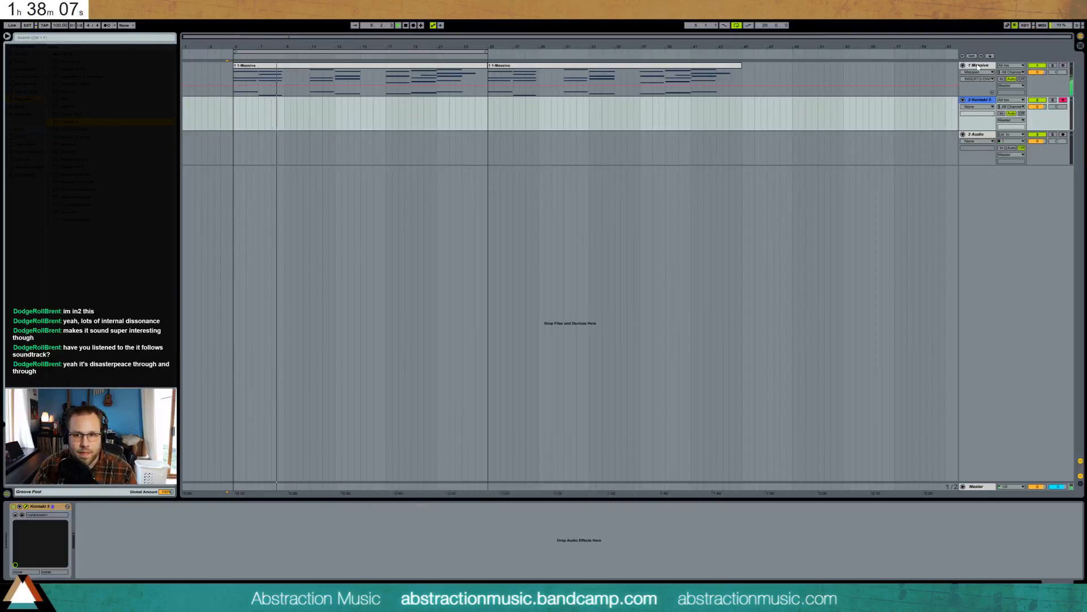
pyautogui.click(981, 101)
pyautogui.click(449, 229)
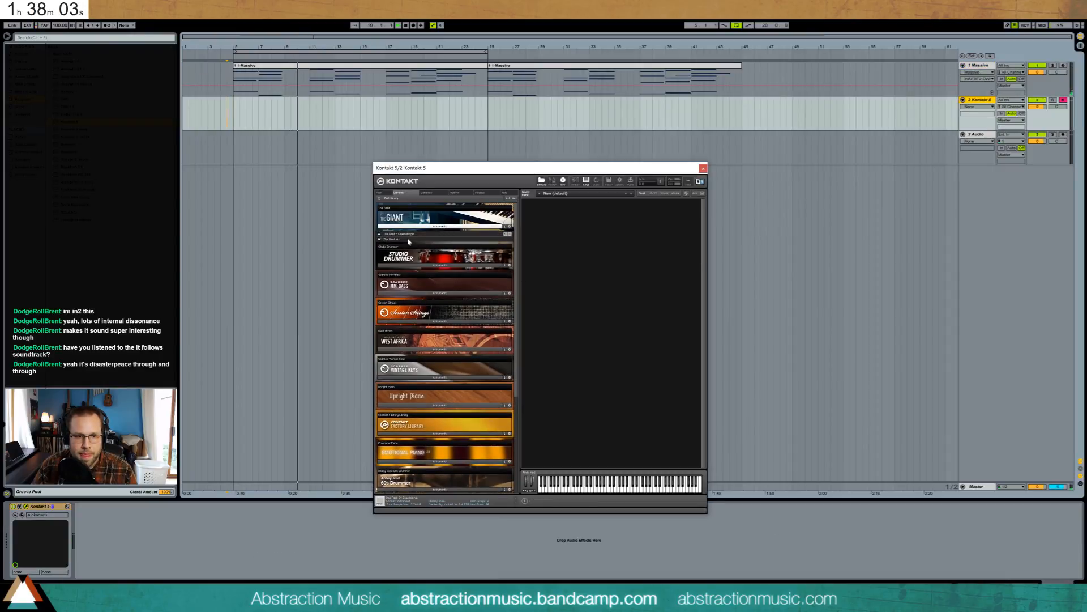
pyautogui.doubleClick(406, 239)
pyautogui.moveTo(691, 168); pyautogui.dragTo(763, 178)
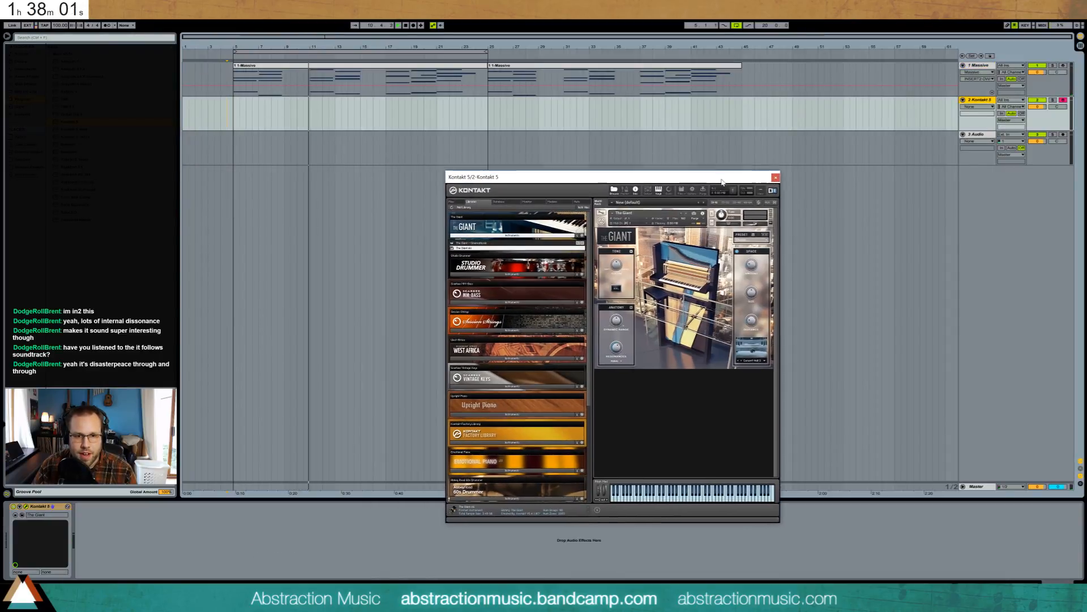
pyautogui.moveTo(616, 269); pyautogui.dragTo(615, 279)
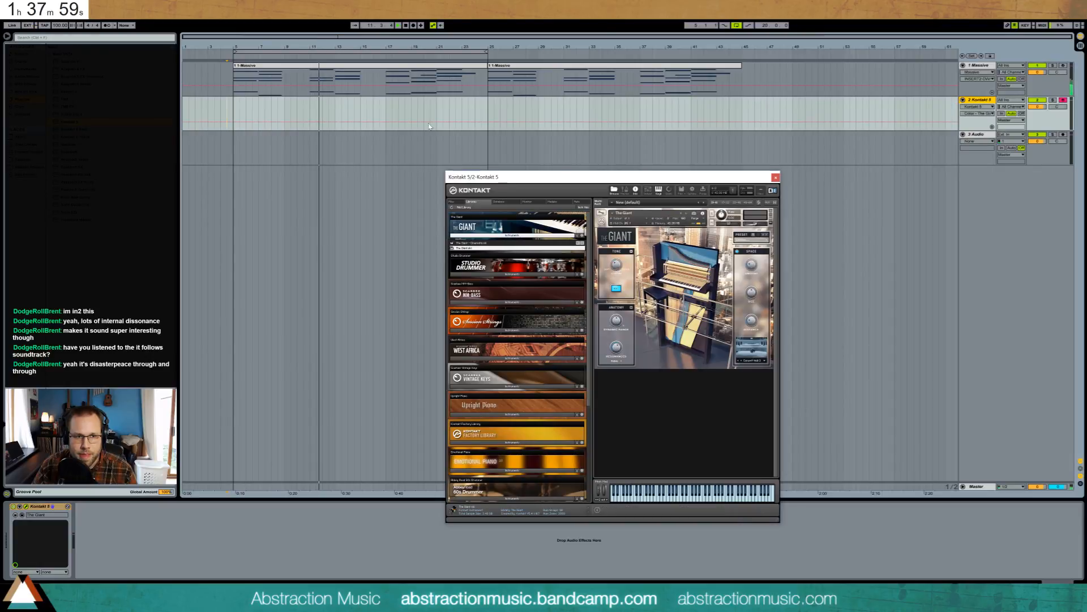
pyautogui.click(373, 66)
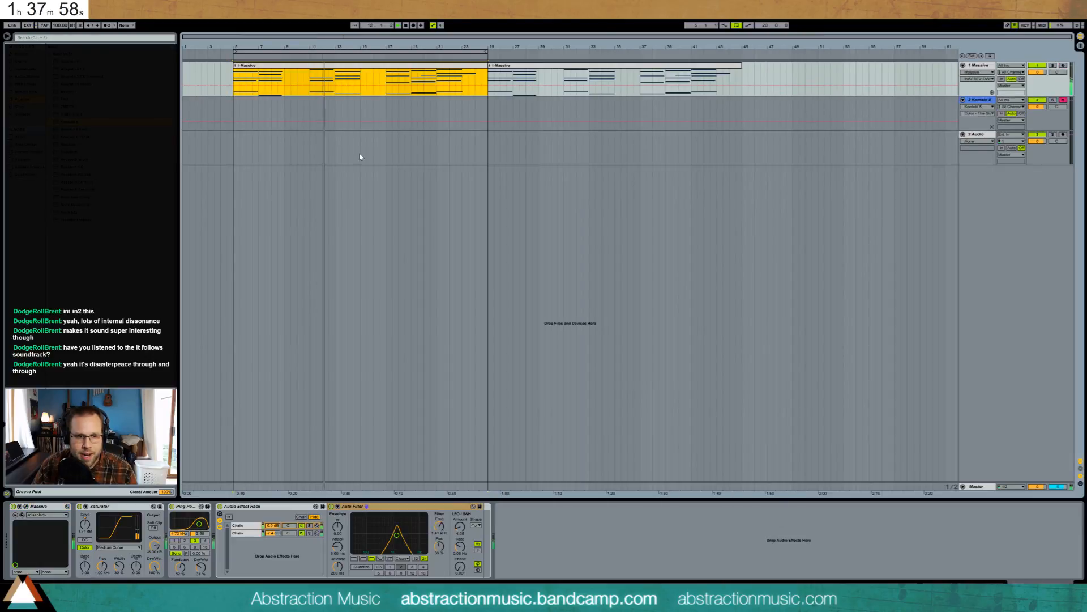
# - Set Chain 2 to -1.8 dB and Chain 1's Auto Filter to 1.83 kHz, then open the Massive clip's notes
pyautogui.click(26, 507)
pyautogui.moveTo(272, 533)
pyautogui.mouseDown()
pyautogui.moveTo(272, 523)
pyautogui.moveTo(278, 533)
pyautogui.mouseUp()
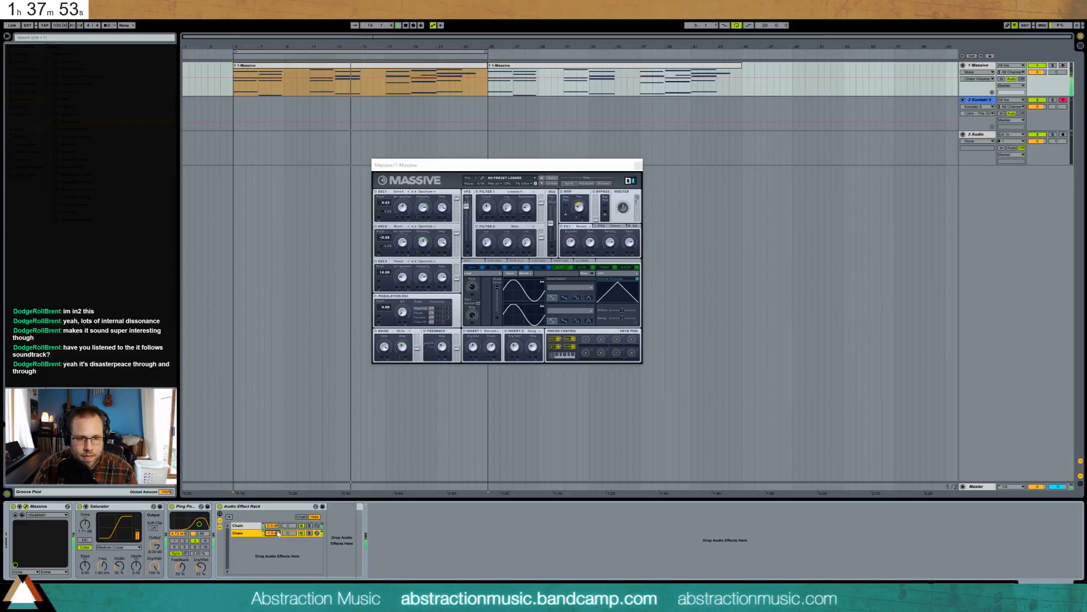
pyautogui.click(247, 525)
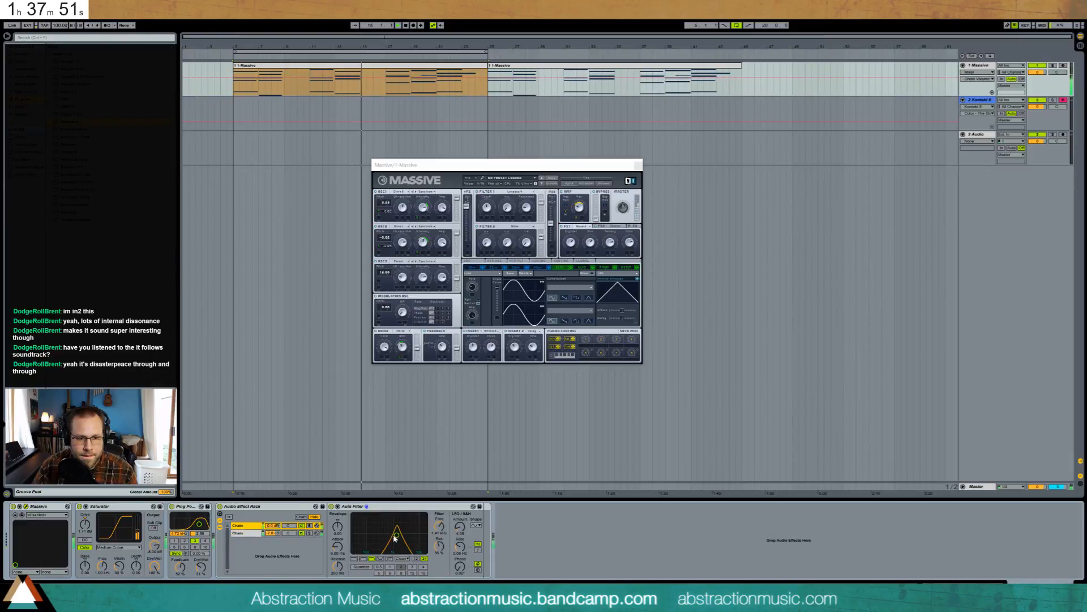
pyautogui.moveTo(396, 535); pyautogui.dragTo(398, 536)
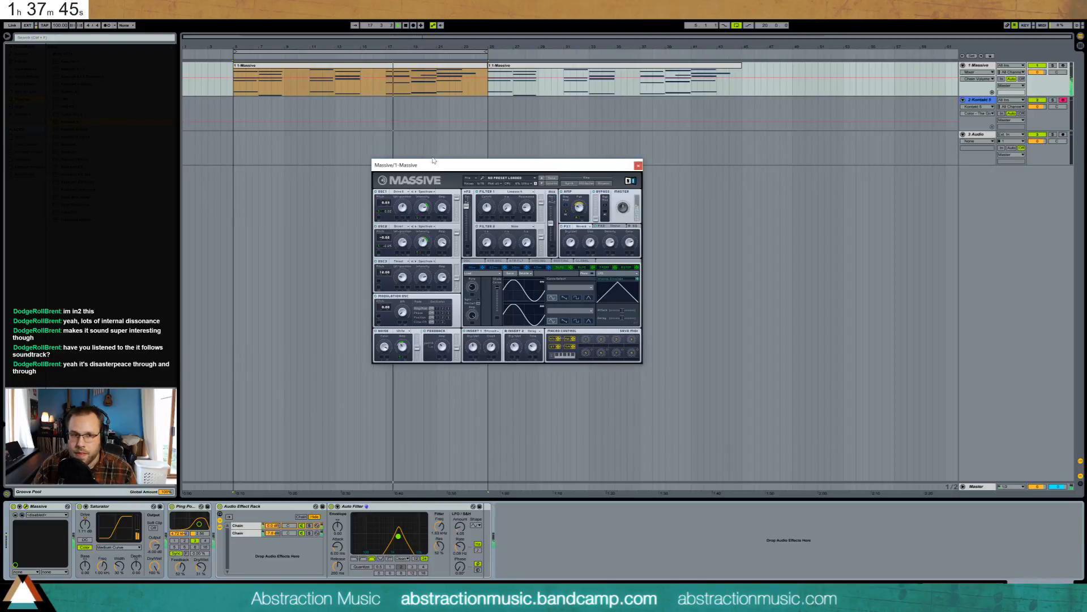
pyautogui.doubleClick(437, 63)
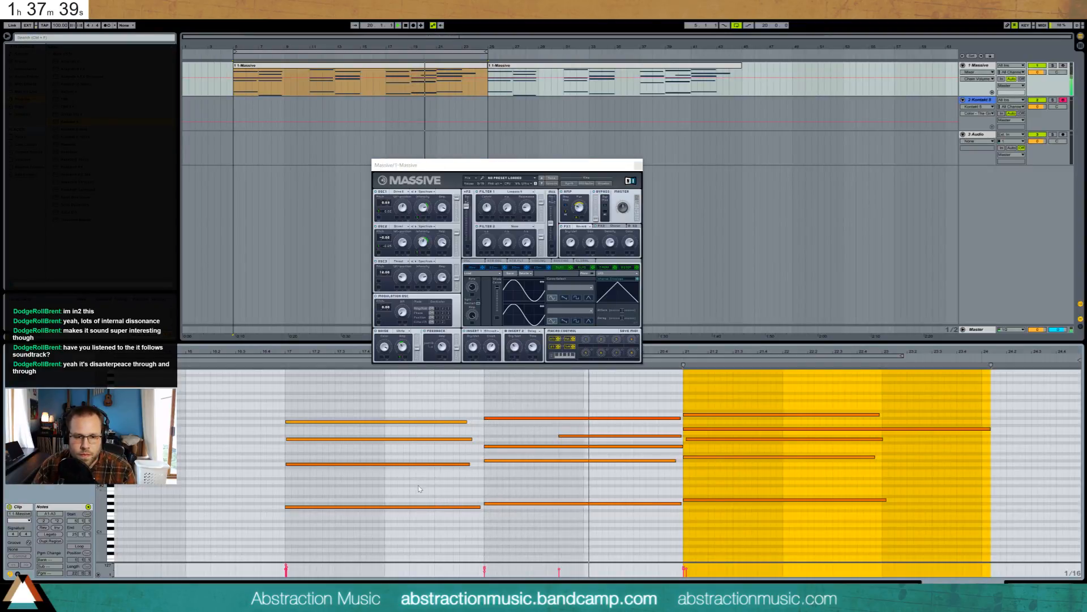
# - Try lowering the bar-19 bass note, then return it to E1
pyautogui.moveTo(419, 487); pyautogui.dragTo(440, 516)
pyautogui.moveTo(499, 496); pyautogui.dragTo(509, 519)
pyautogui.press('Down')
pyautogui.press('Down')
pyautogui.press('Down')
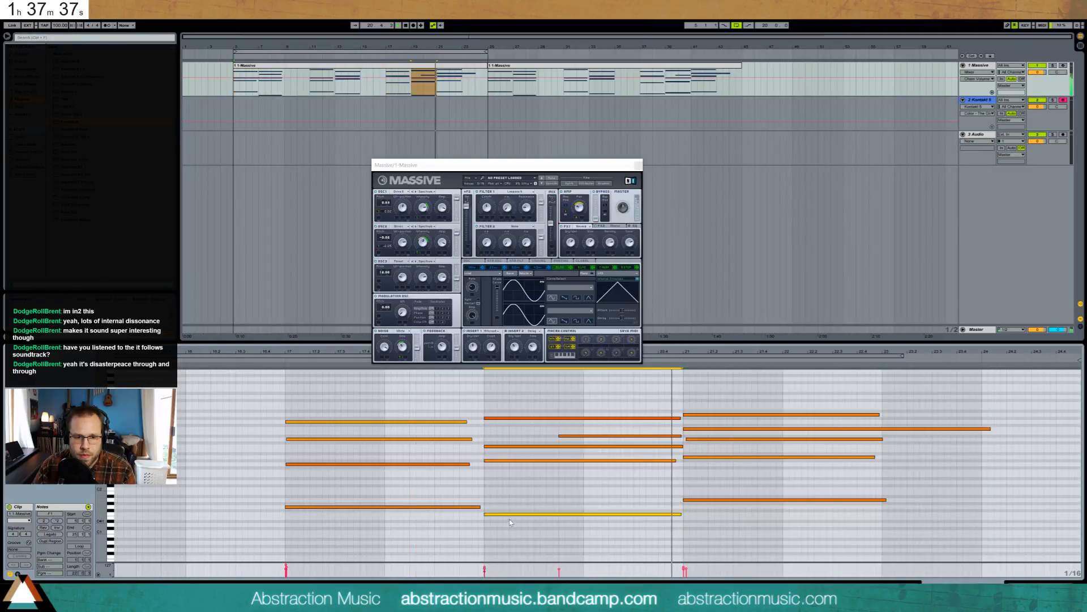
pyautogui.press('Down')
pyautogui.press('Down')
pyautogui.press('Up')
pyautogui.moveTo(537, 164); pyautogui.dragTo(539, 132)
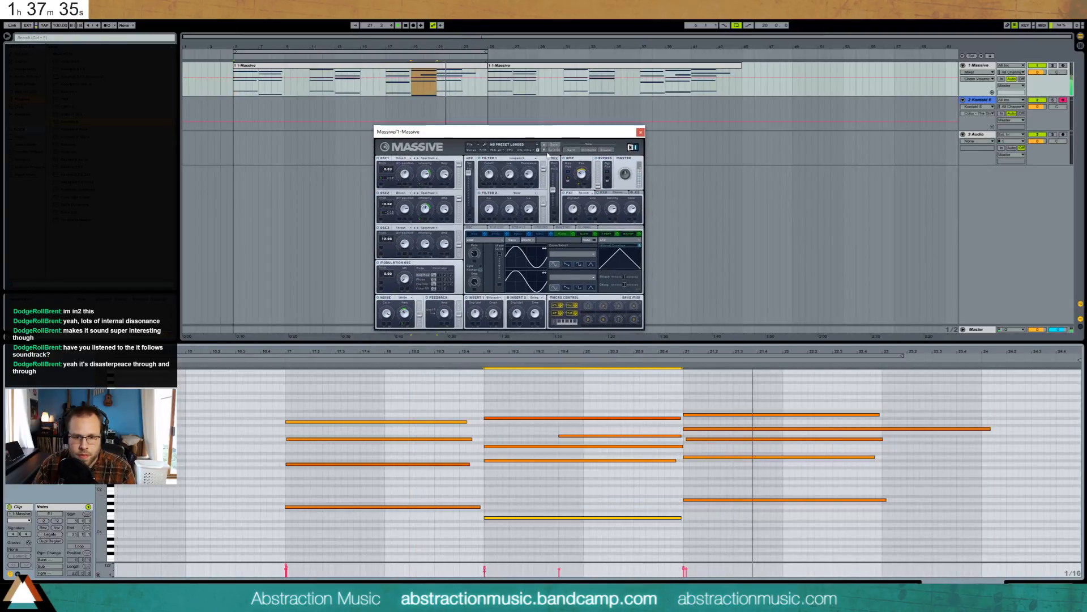
# - Lower the bar-19 bass note to D#1 and the bar-21 bass note to D1
pyautogui.moveTo(721, 470); pyautogui.dragTo(723, 505)
pyautogui.press('Down')
pyautogui.press('Down')
pyautogui.press('Down')
pyautogui.press('Down')
pyautogui.press('Down')
pyautogui.press('Down')
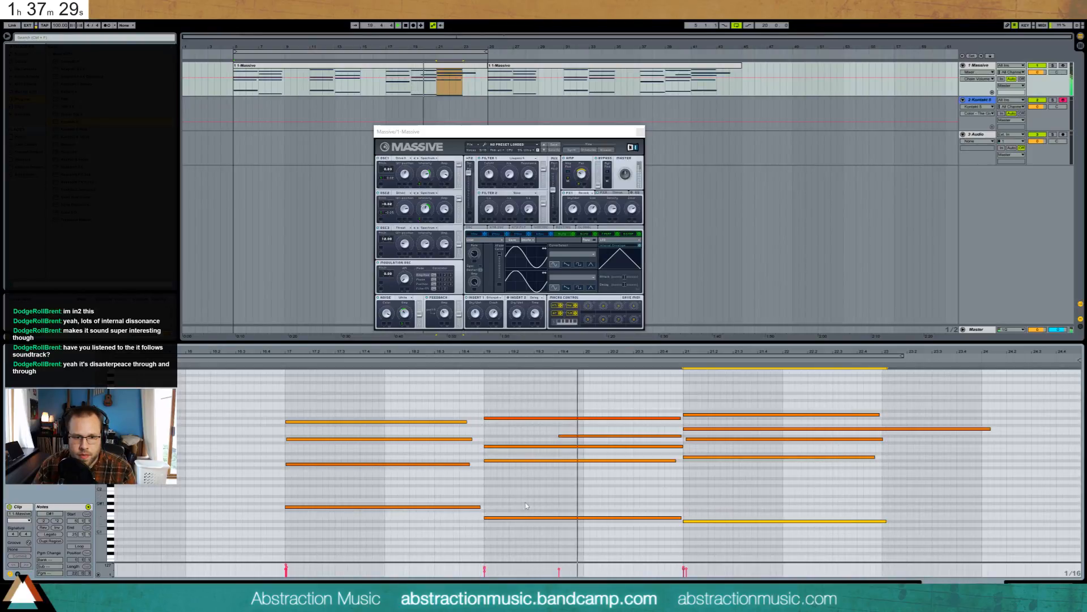
pyautogui.click(531, 517)
pyautogui.press('Down')
pyautogui.moveTo(712, 514); pyautogui.dragTo(728, 528)
pyautogui.press('Down')
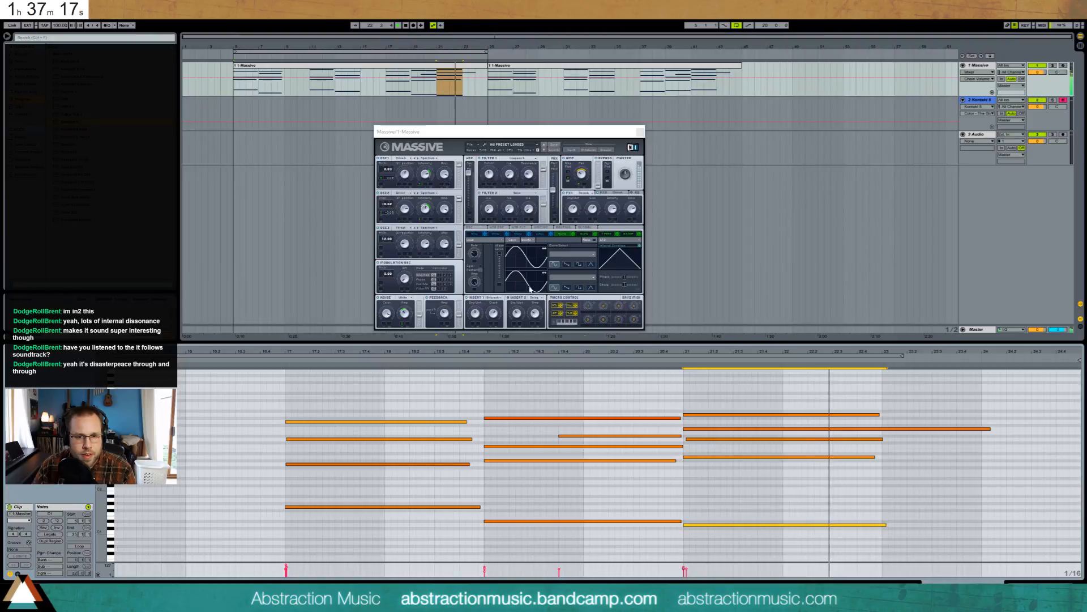
pyautogui.hotkey('shift', 'Tab')
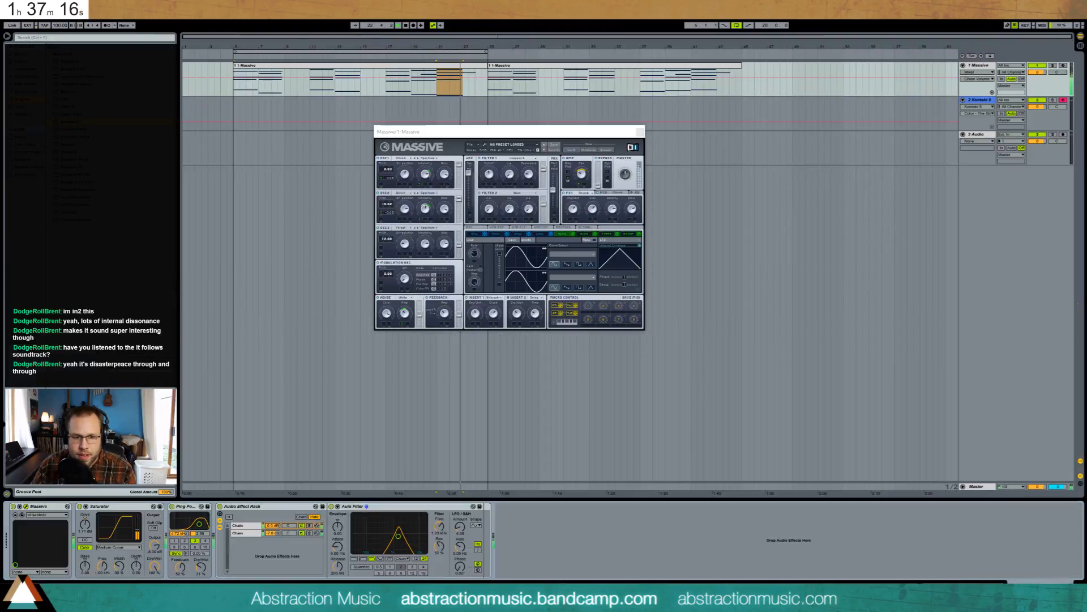
pyautogui.click(252, 533)
pyautogui.moveTo(273, 534); pyautogui.dragTo(272, 542)
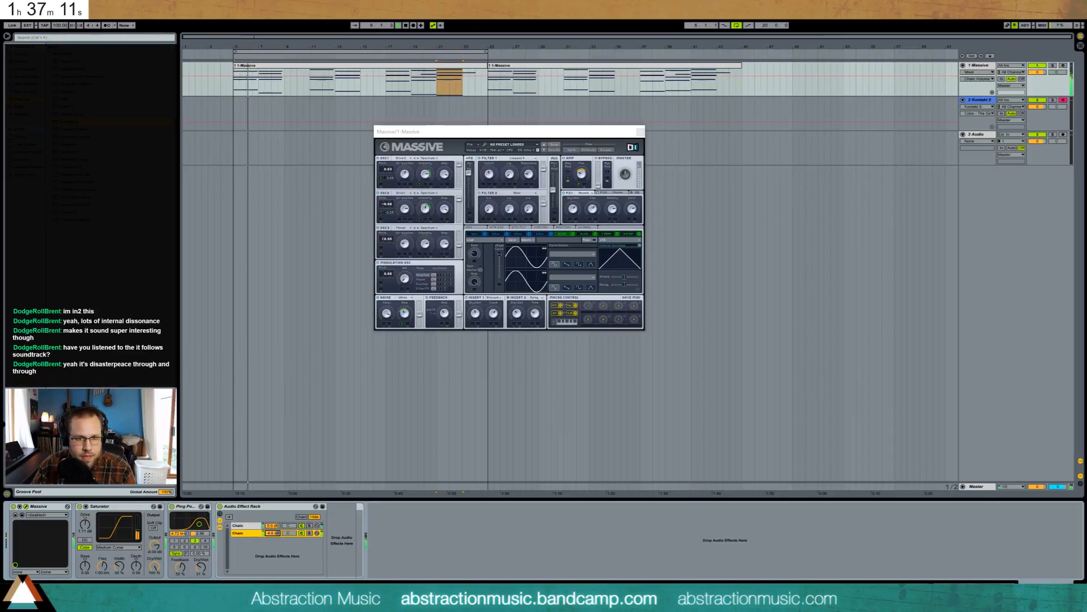
pyautogui.click(490, 174)
pyautogui.moveTo(490, 173)
pyautogui.mouseDown()
pyautogui.moveTo(489, 159)
pyautogui.moveTo(491, 192)
pyautogui.moveTo(492, 177)
pyautogui.mouseUp()
pyautogui.click(603, 193)
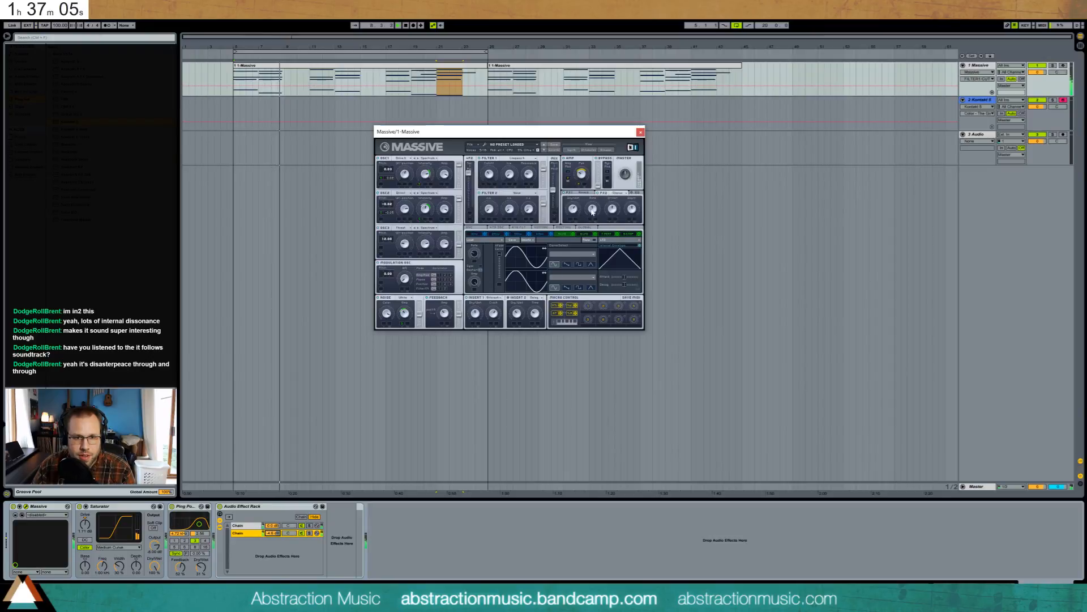
pyautogui.click(574, 210)
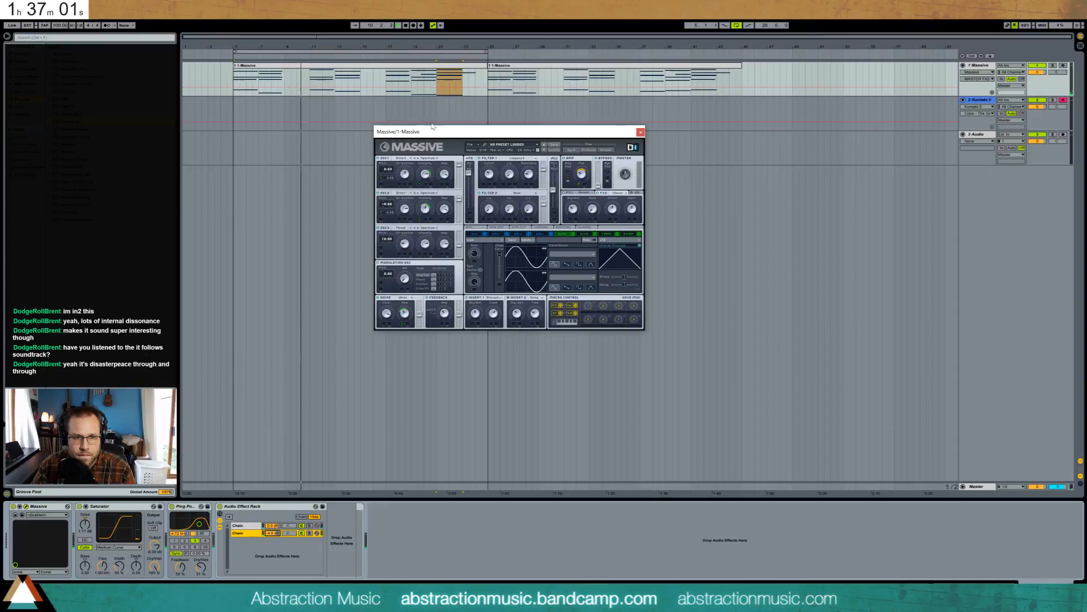
pyautogui.click(309, 62)
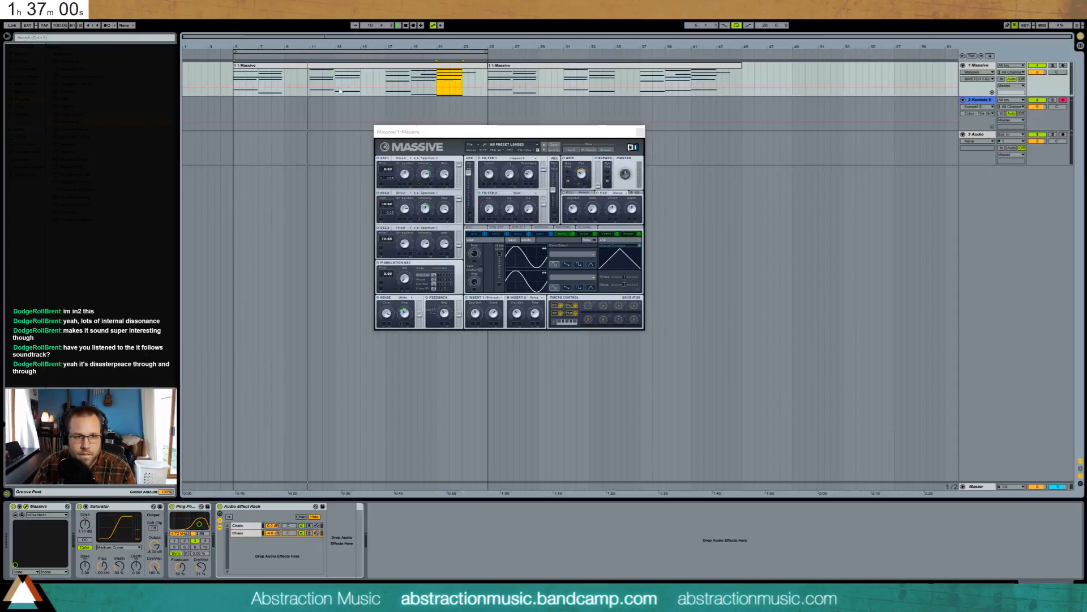
pyautogui.click(593, 210)
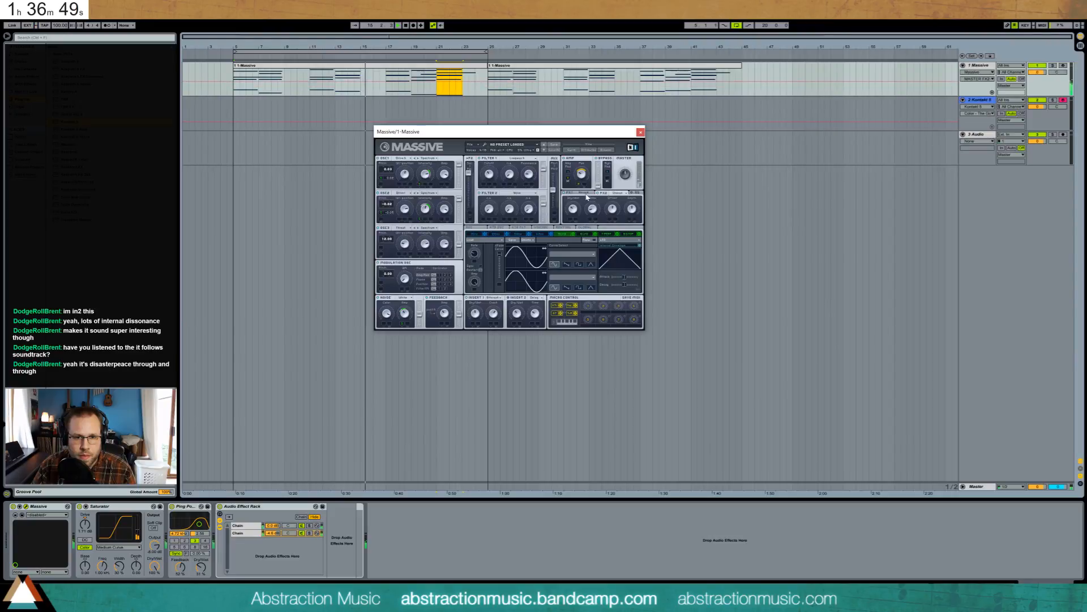
pyautogui.moveTo(444, 313); pyautogui.dragTo(444, 311)
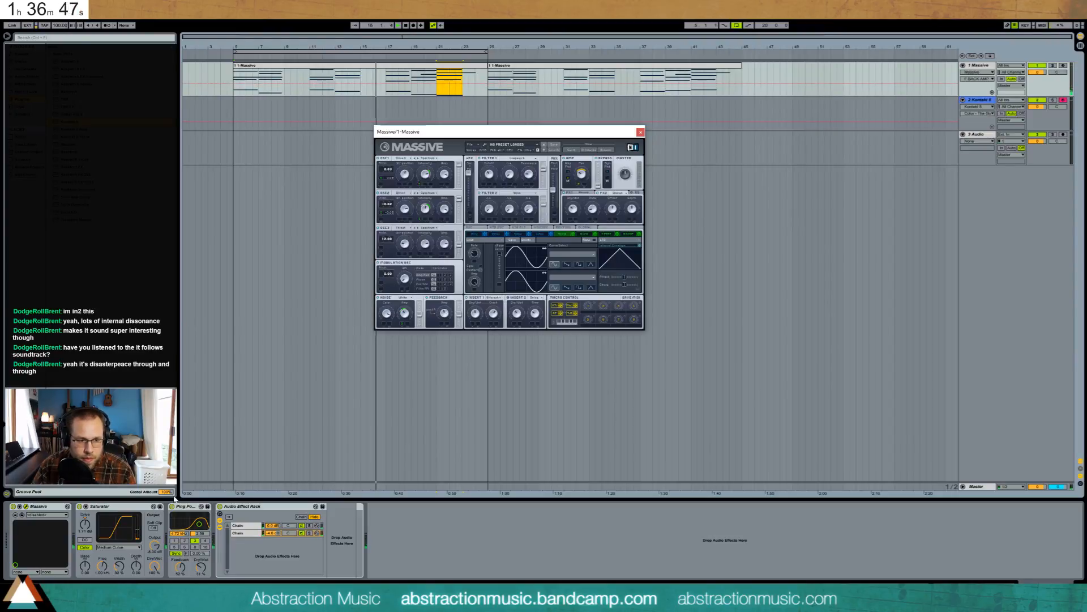
pyautogui.click(276, 534)
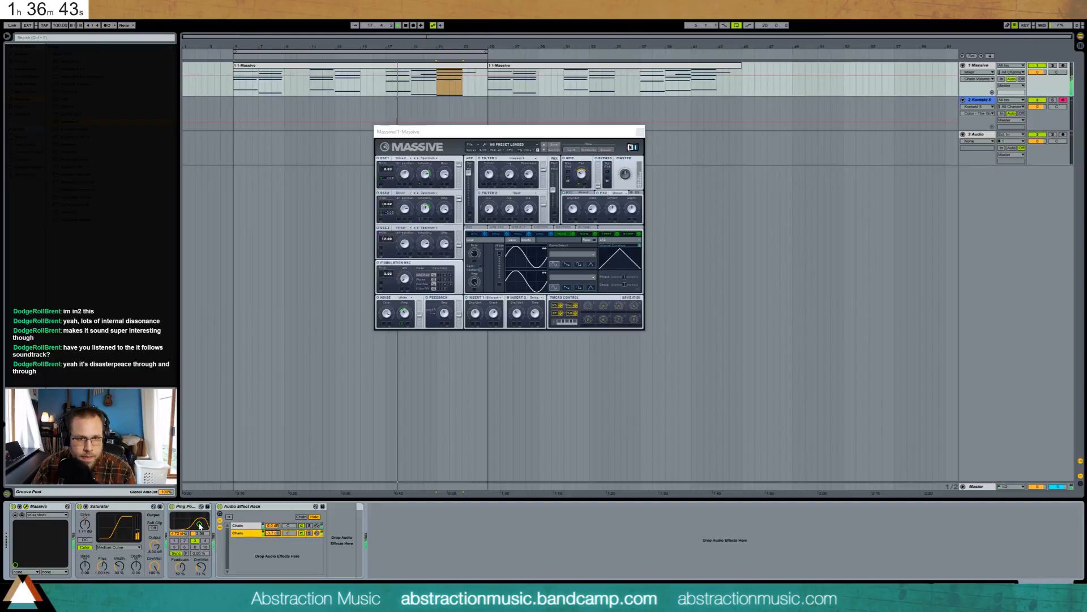
pyautogui.click(592, 211)
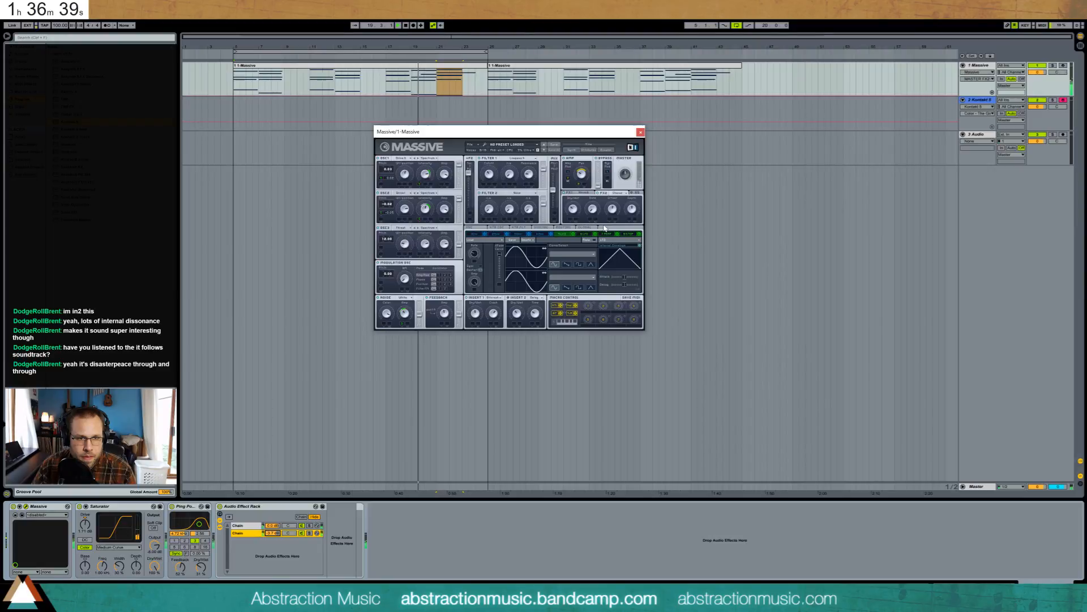
# - Lengthen the G#2 and C3 notes in the Massive chord clip slightly
pyautogui.doubleClick(445, 70)
pyautogui.click(670, 469)
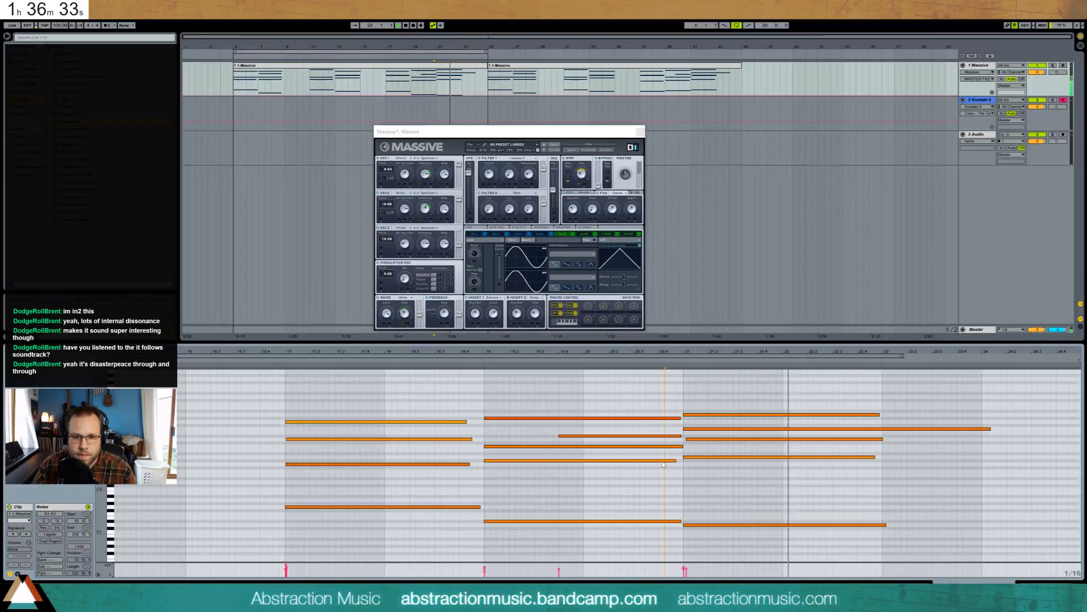
pyautogui.click(675, 461)
pyautogui.moveTo(675, 460)
pyautogui.mouseDown()
pyautogui.moveTo(695, 461)
pyautogui.moveTo(688, 446)
pyautogui.mouseUp()
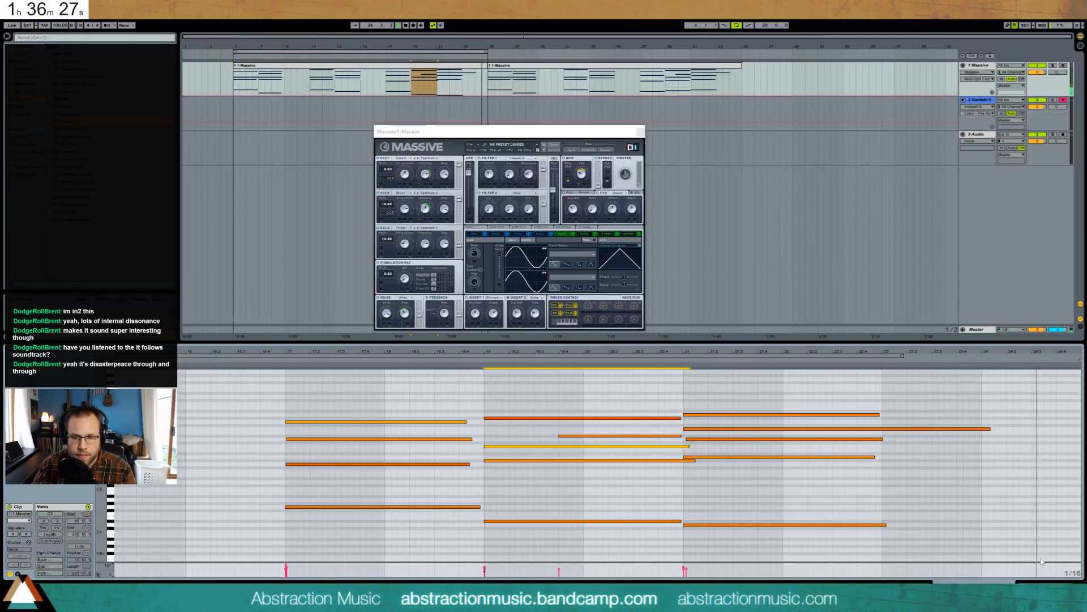
# - Close the Massive window and bring up the Kontakt 5 piano track's instrument
pyautogui.click(1047, 584)
pyautogui.click(640, 133)
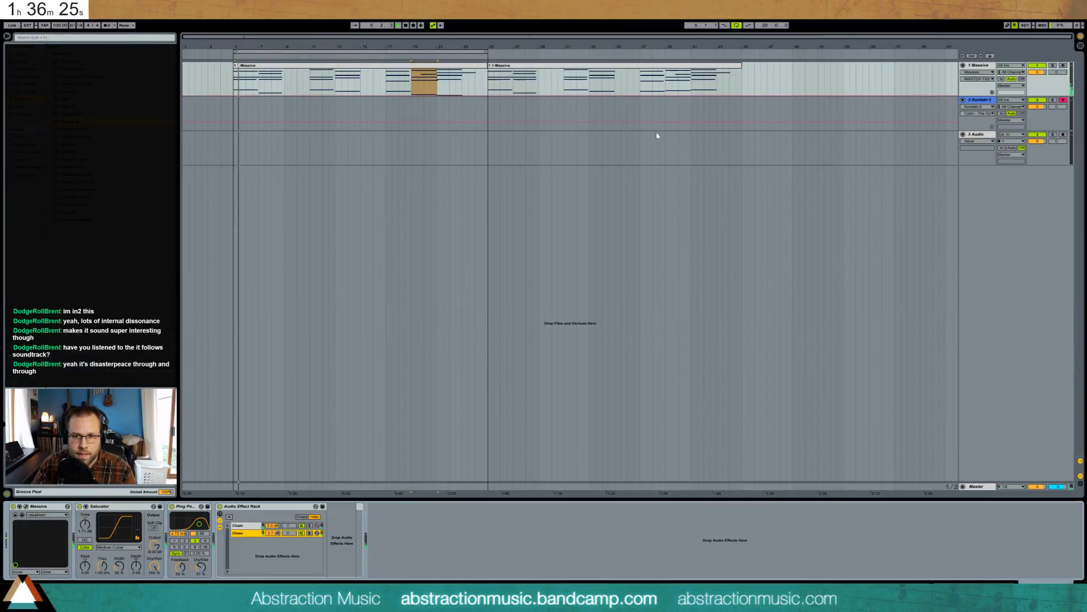
pyautogui.click(979, 100)
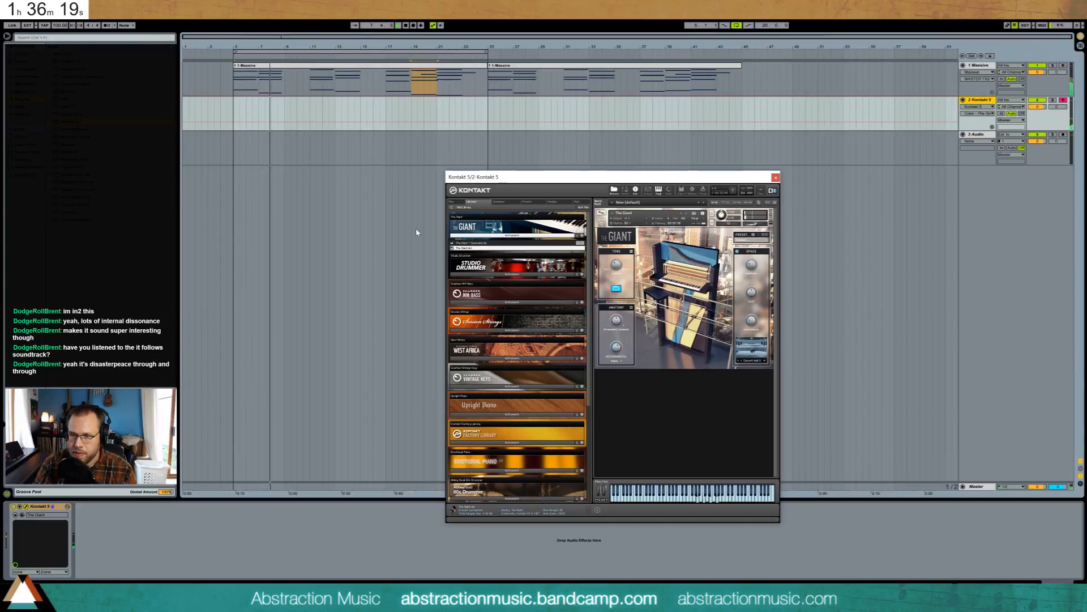
# - Add a Ping Pong Delay after Kontakt on the piano track and create return track A
pyautogui.click(616, 320)
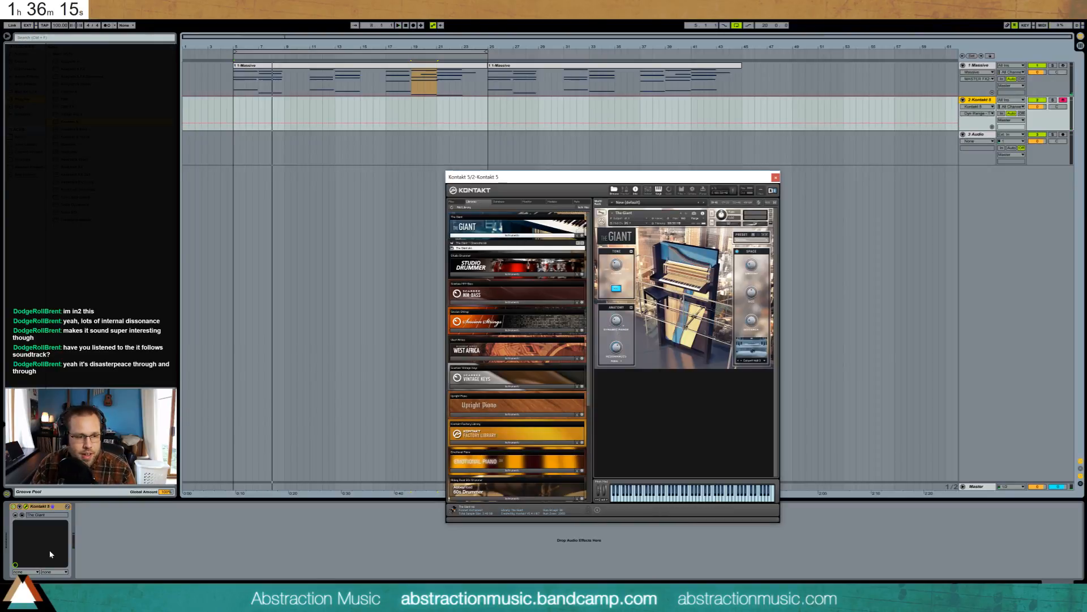
pyautogui.moveTo(731, 177); pyautogui.dragTo(882, 135)
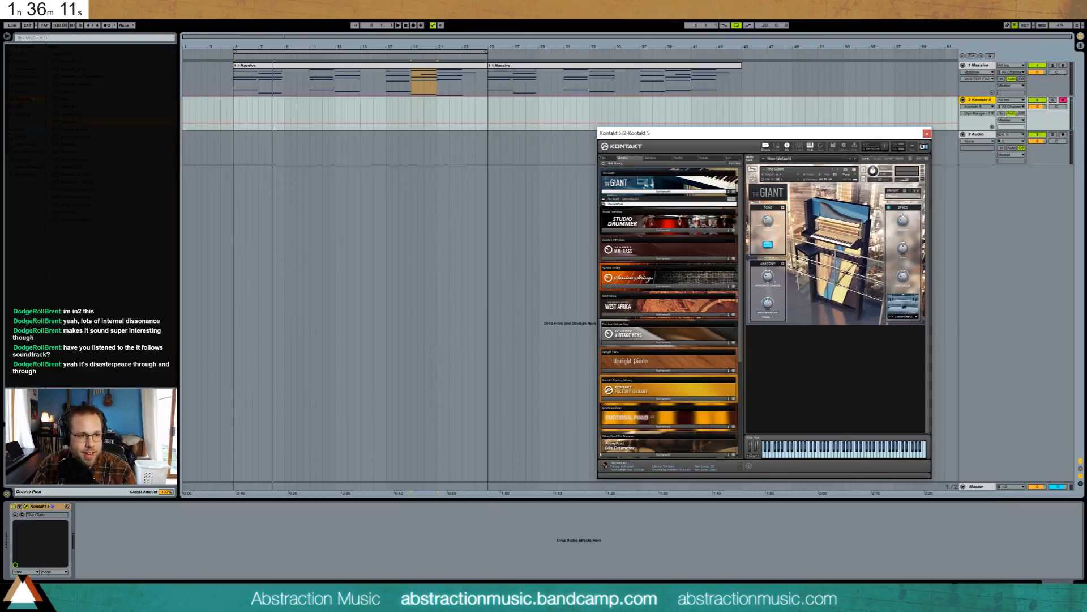
pyautogui.click(27, 78)
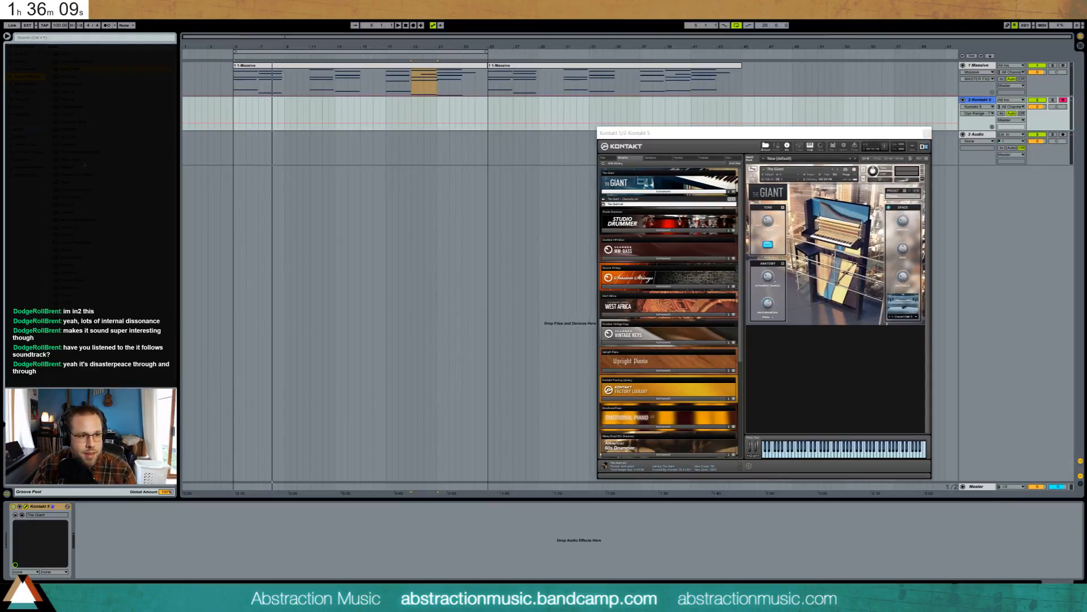
pyautogui.moveTo(76, 242); pyautogui.dragTo(179, 524)
pyautogui.click(27, 161)
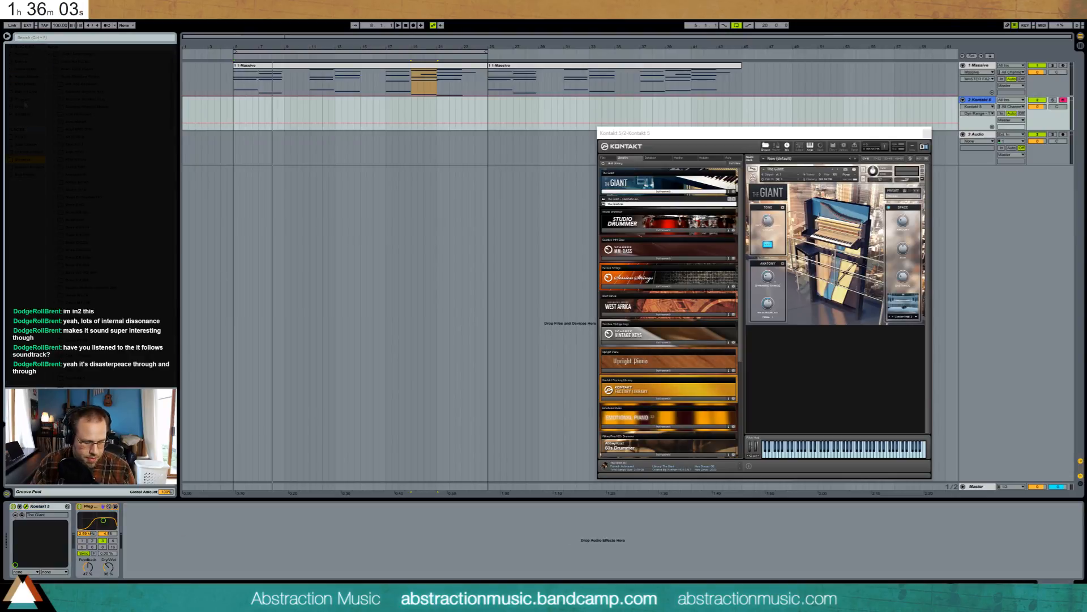
pyautogui.hotkey('ctrl', 'alt', 't')
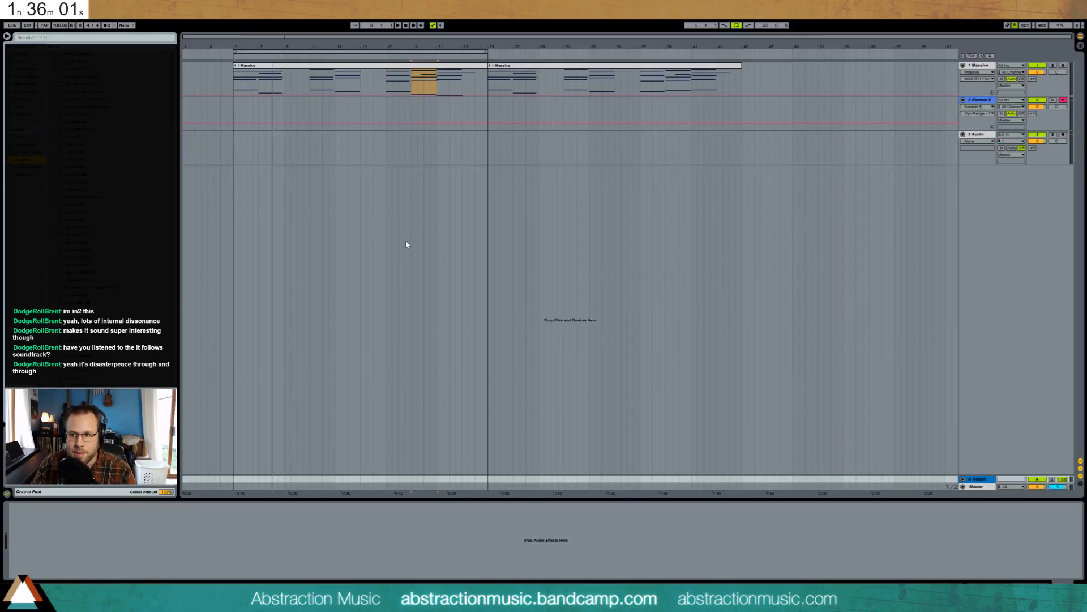
# - Load ValhallaShimmer onto return track A and send both the piano and Massive tracks to it
pyautogui.click(27, 100)
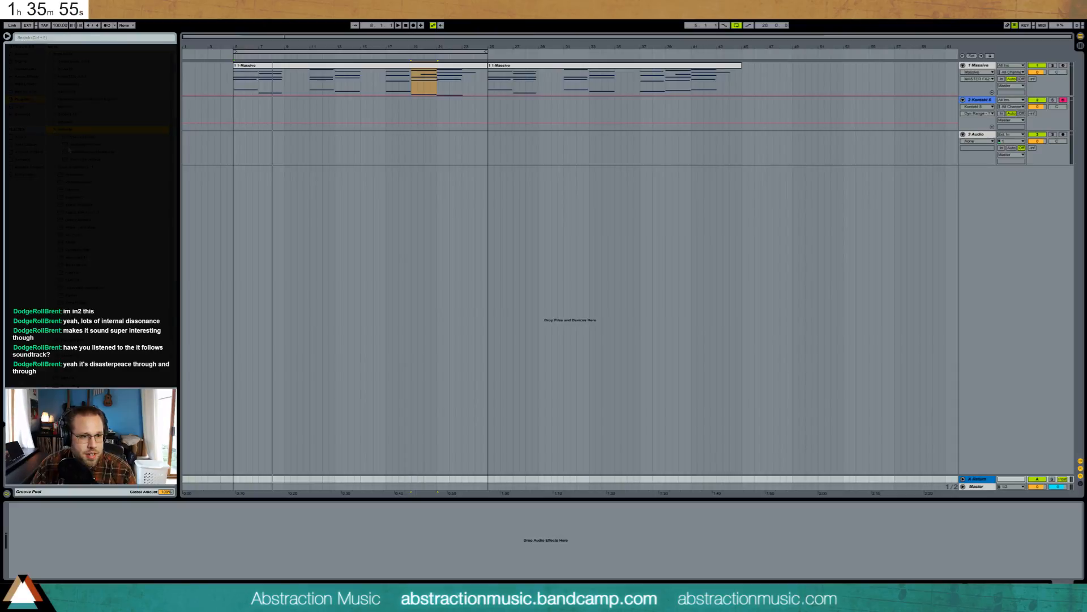
pyautogui.moveTo(69, 147); pyautogui.dragTo(213, 536)
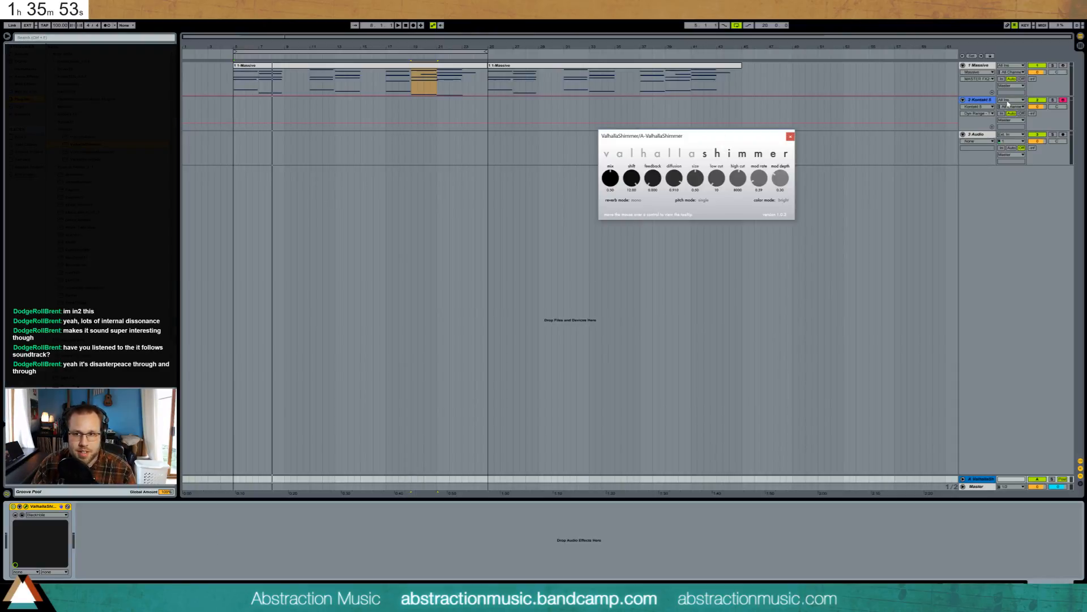
pyautogui.click(1033, 113)
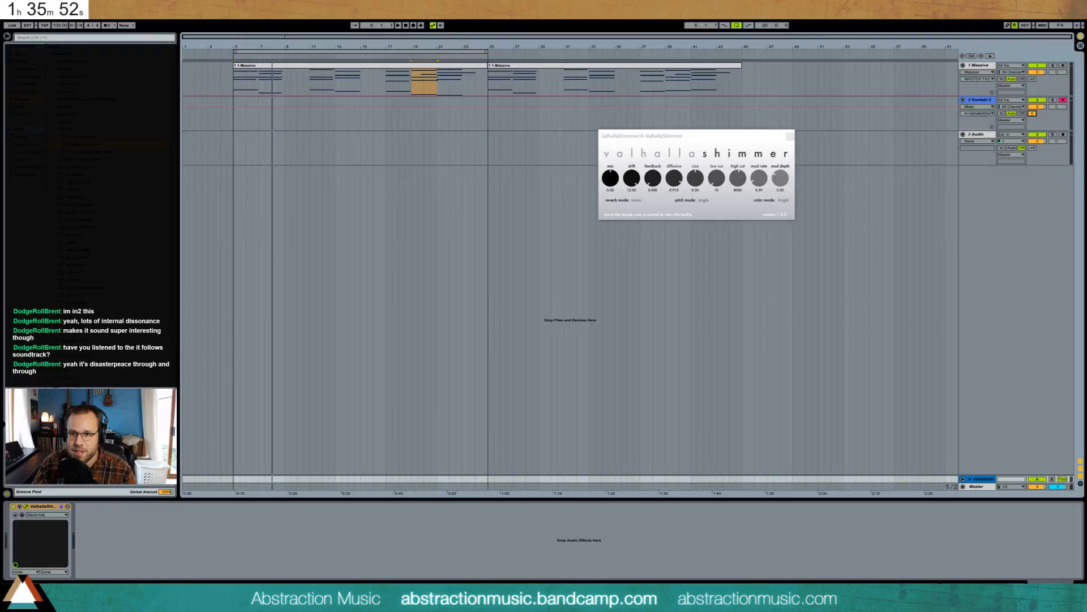
pyautogui.click(1032, 79)
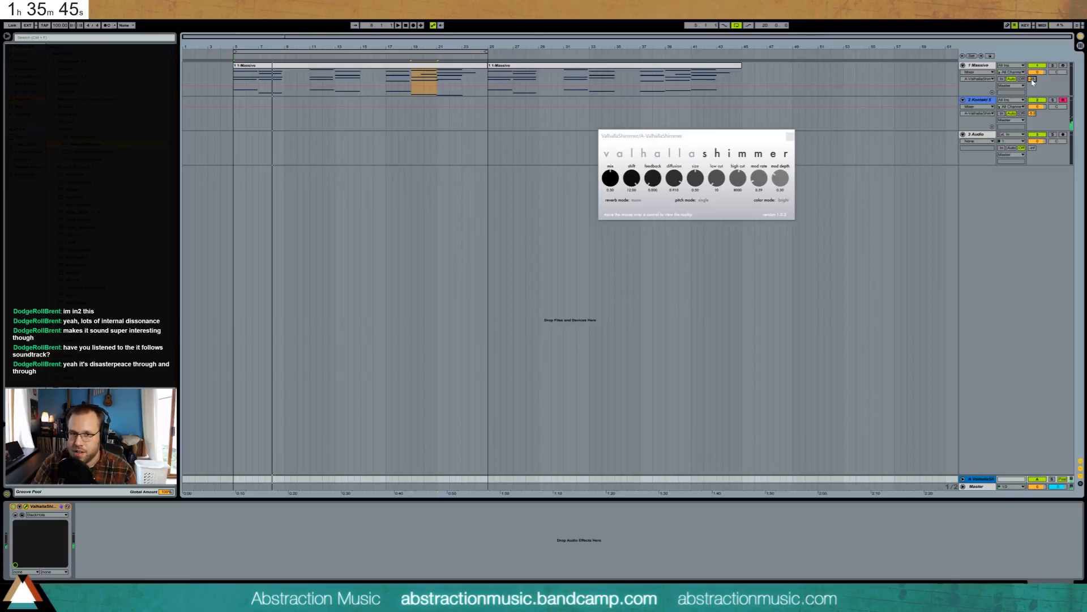
# - Raise ValhallaShimmer's feedback to 0.284 and mod depth to 0.50
pyautogui.click(643, 162)
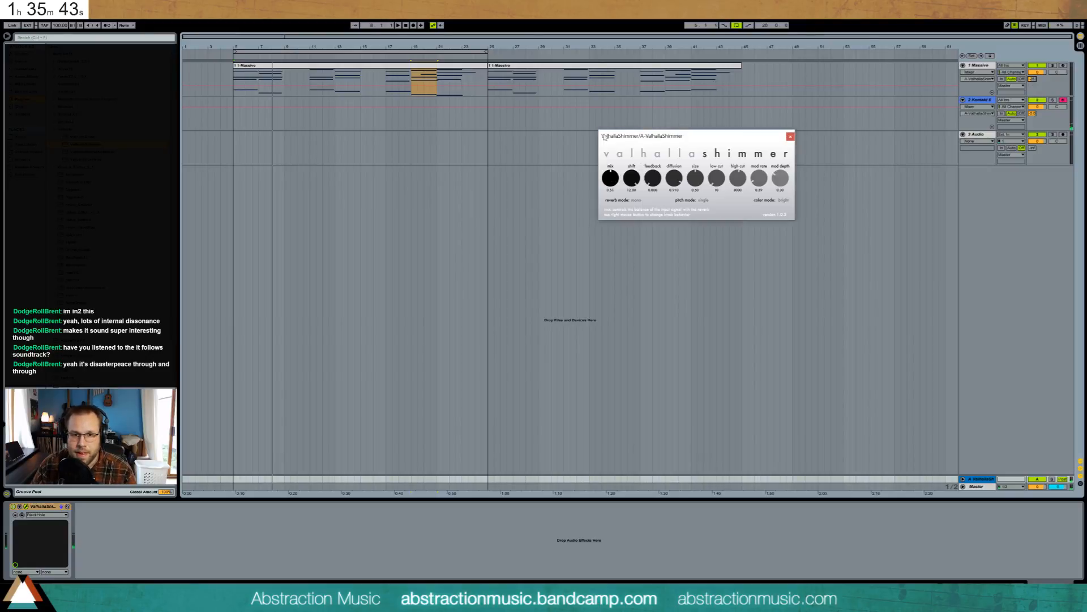
pyautogui.moveTo(652, 178); pyautogui.dragTo(695, 178)
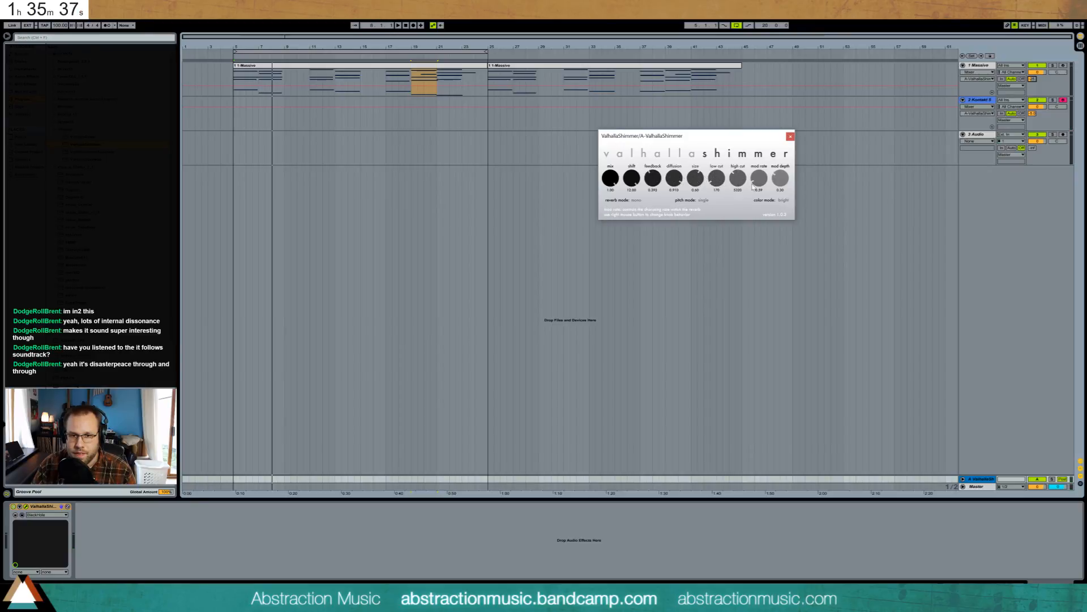
pyautogui.moveTo(782, 178); pyautogui.dragTo(774, 162)
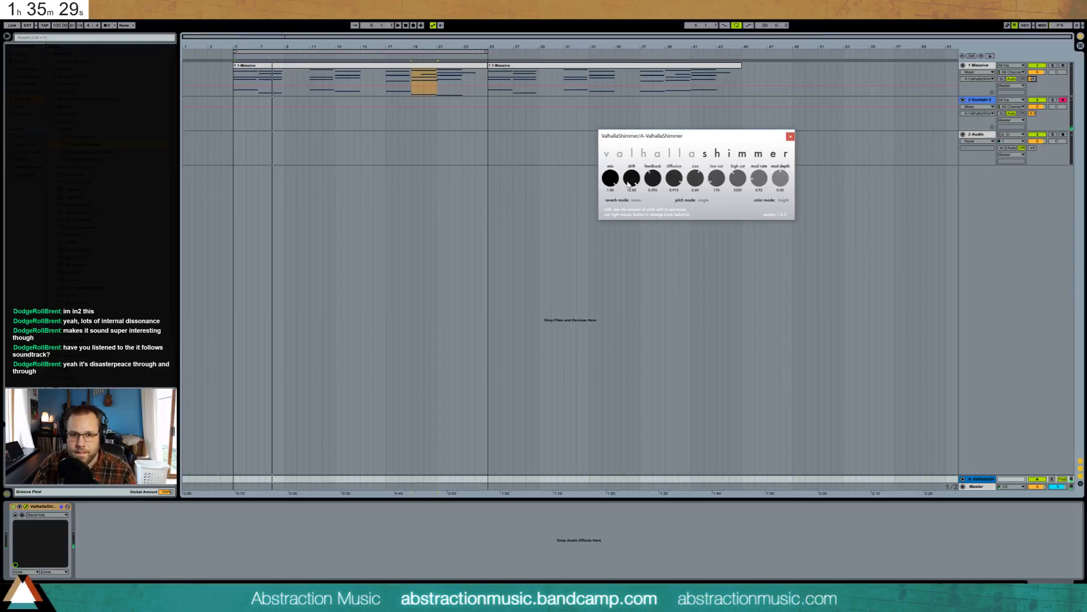
pyautogui.click(790, 137)
# - Check the piano's Space size and Distance reverb knobs in Kontakt, then close its window
pyautogui.click(982, 104)
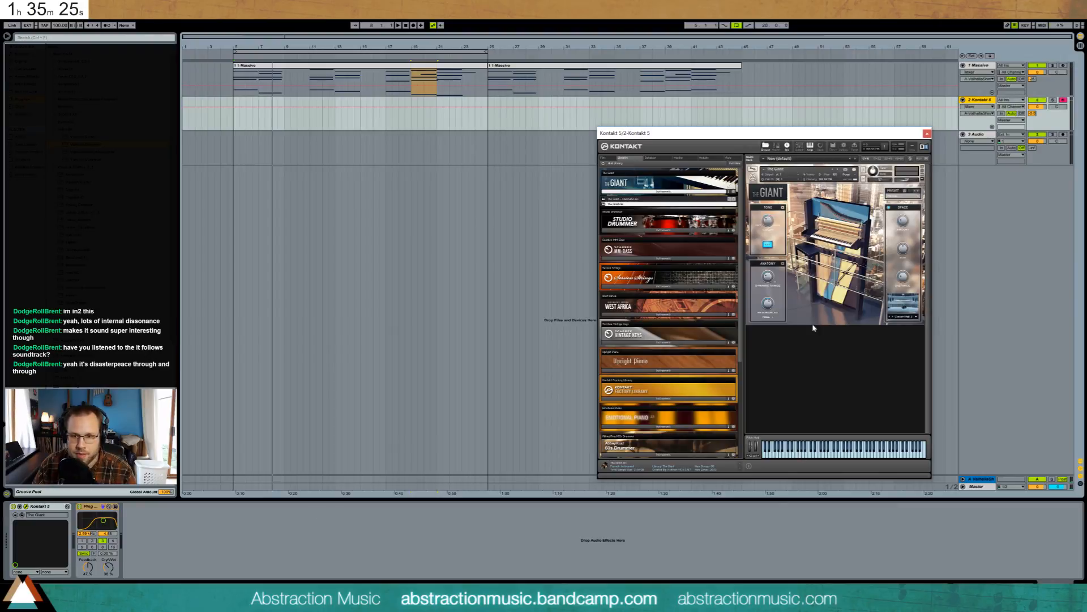
pyautogui.click(904, 247)
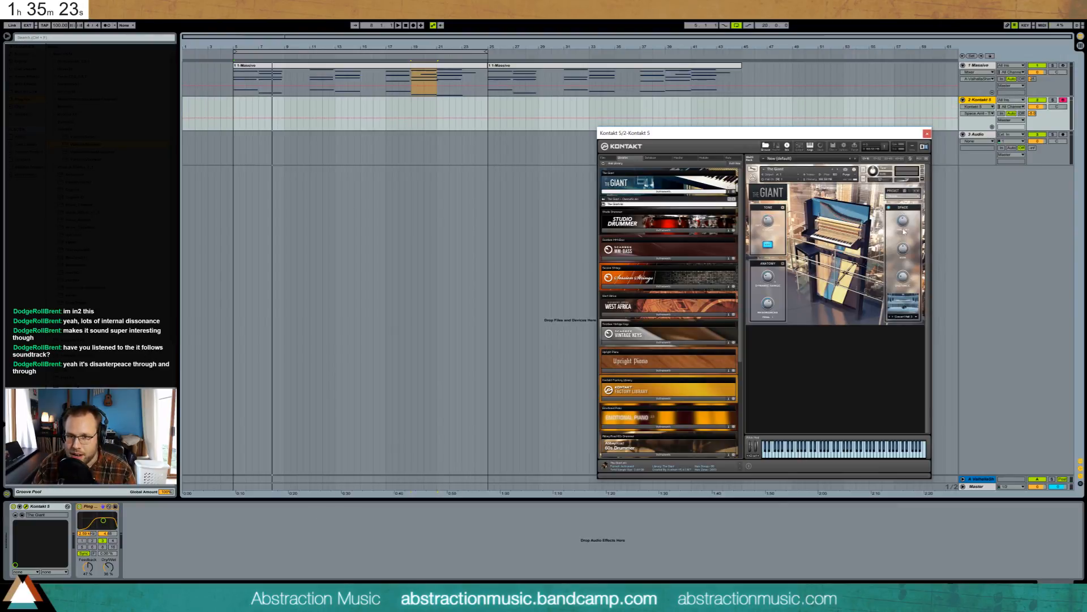
pyautogui.click(902, 275)
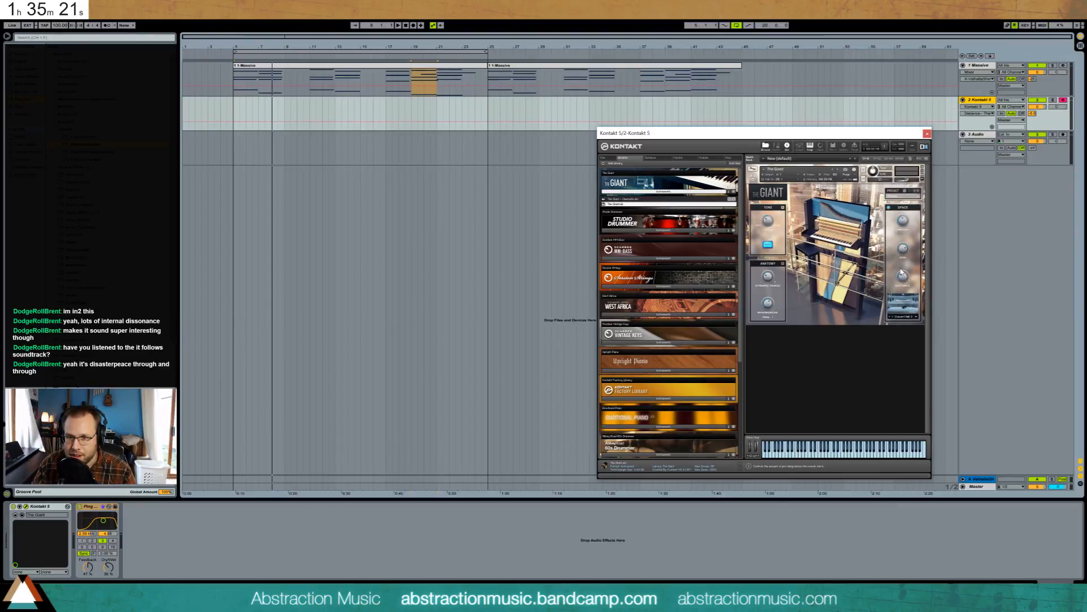
pyautogui.click(904, 245)
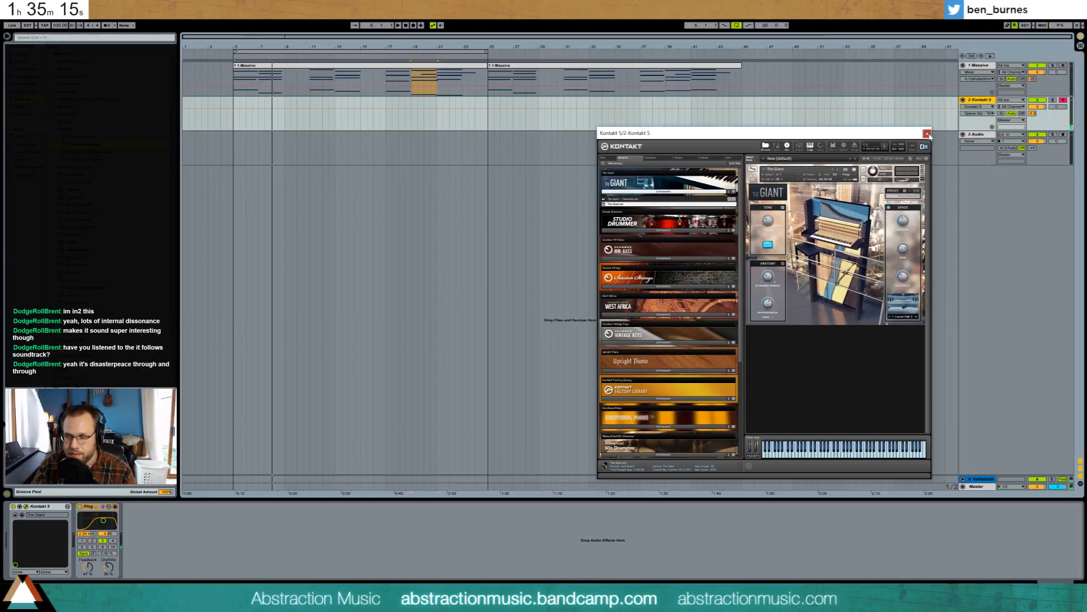
pyautogui.click(927, 134)
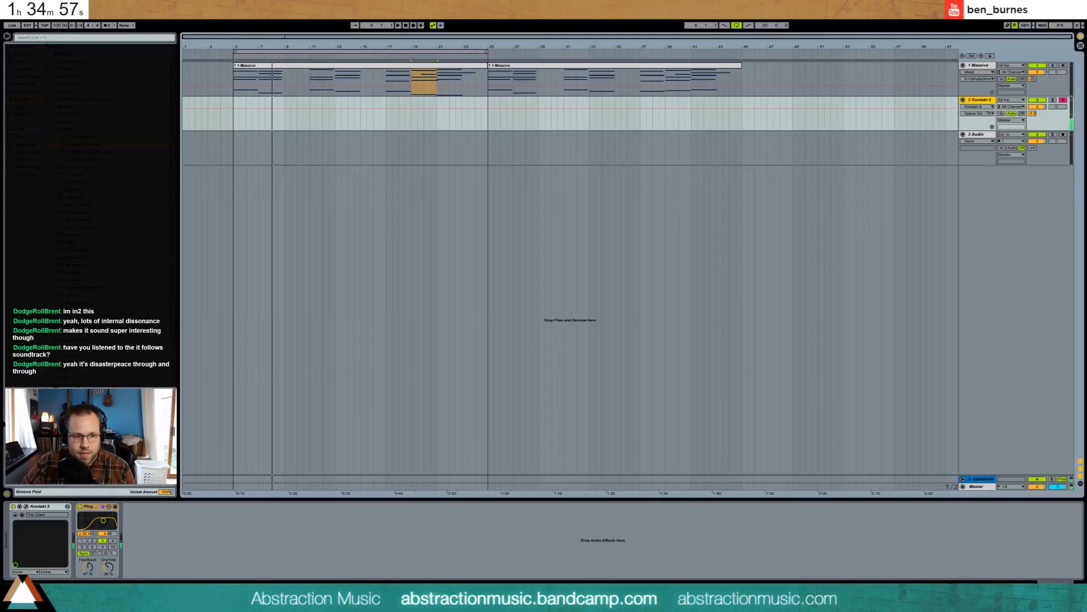
# - Turn the piano's Send A fully down and its volume to about -13 dB, comparing the Ping Pong Delay off and on
pyautogui.click(80, 506)
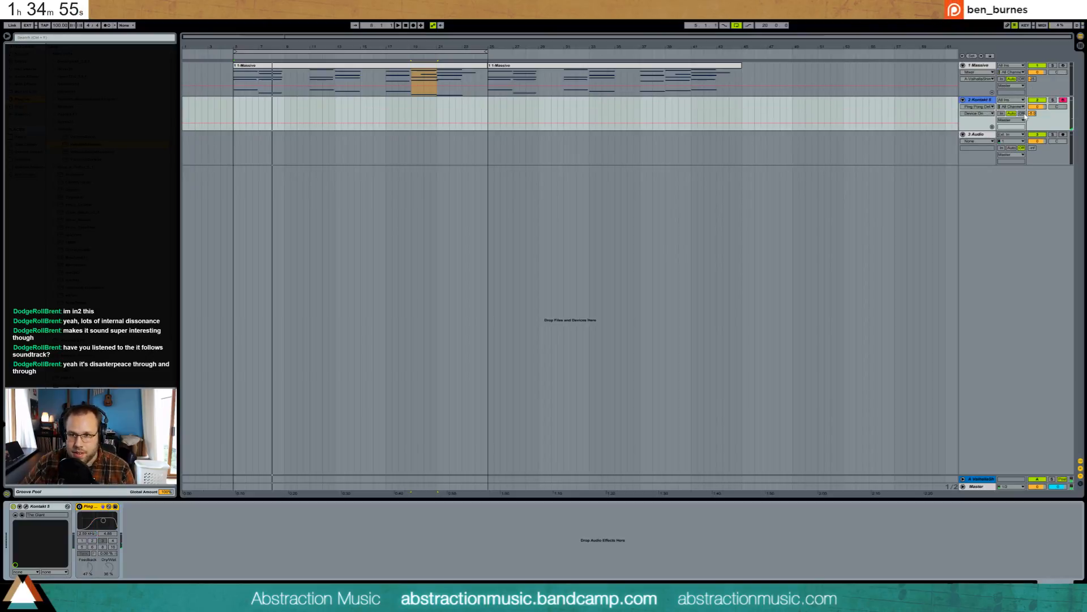
pyautogui.moveTo(1032, 113); pyautogui.dragTo(1029, 115)
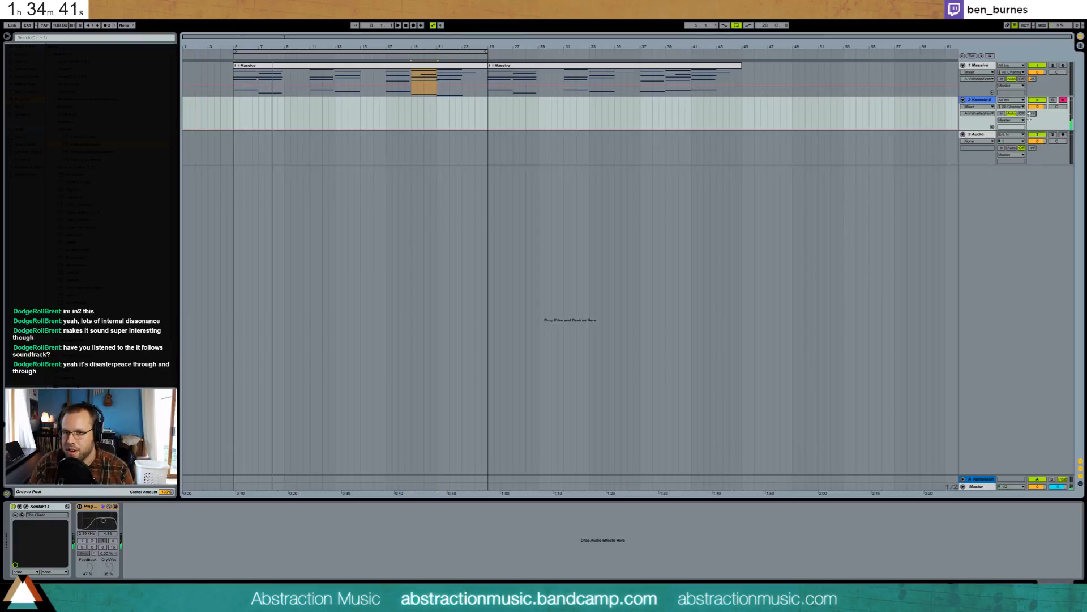
pyautogui.moveTo(1034, 115); pyautogui.dragTo(1034, 100)
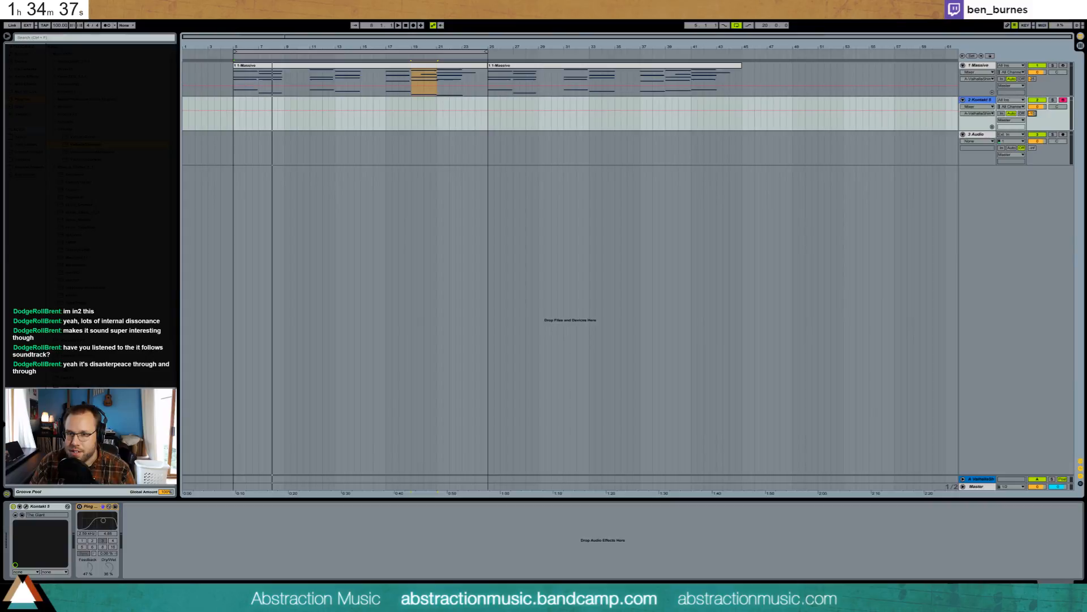
pyautogui.click(80, 506)
# - Play back from bar 5, then start recording on the piano track with a count-in
pyautogui.click(236, 129)
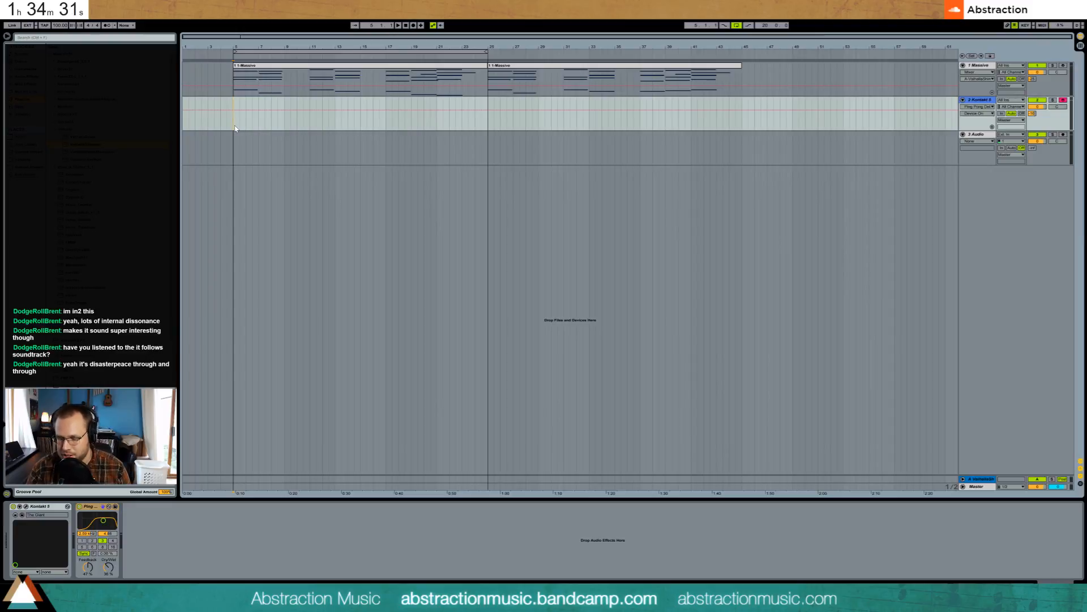
pyautogui.press('space')
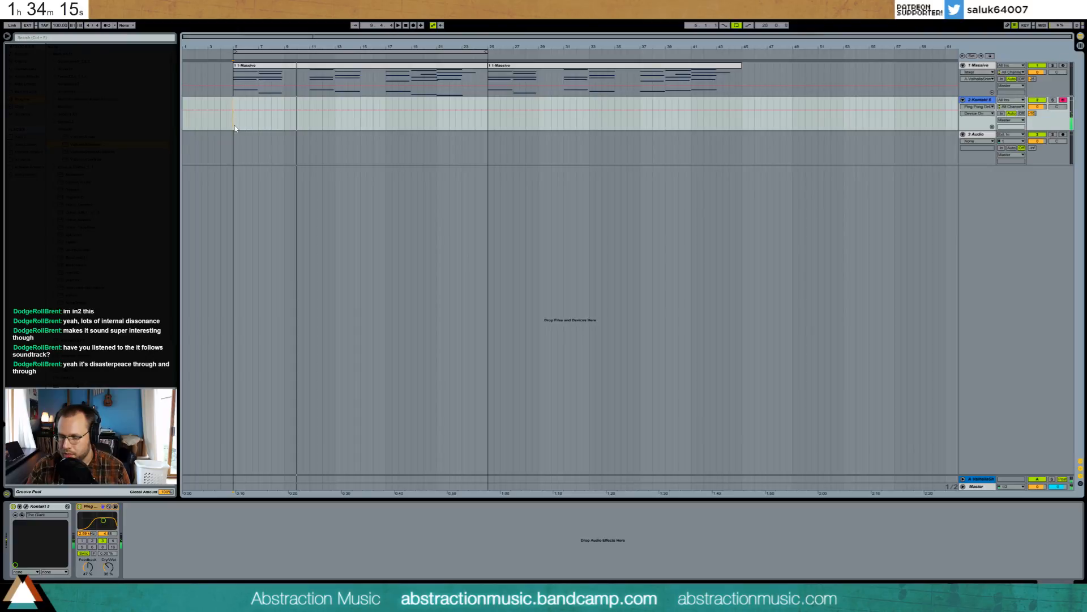
pyautogui.press('space')
pyautogui.press('space')
pyautogui.press('F9')
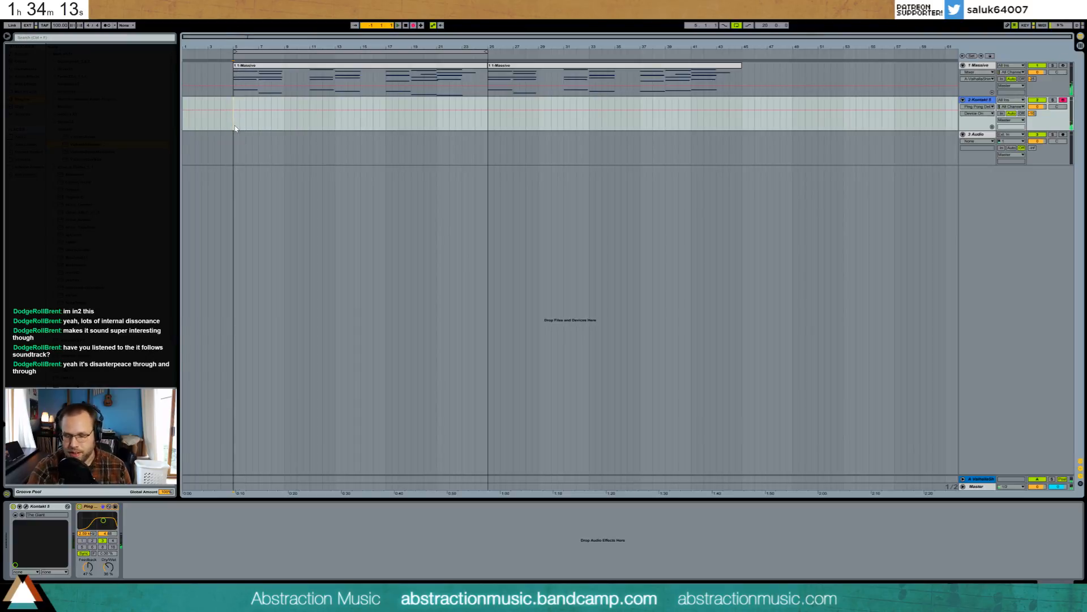
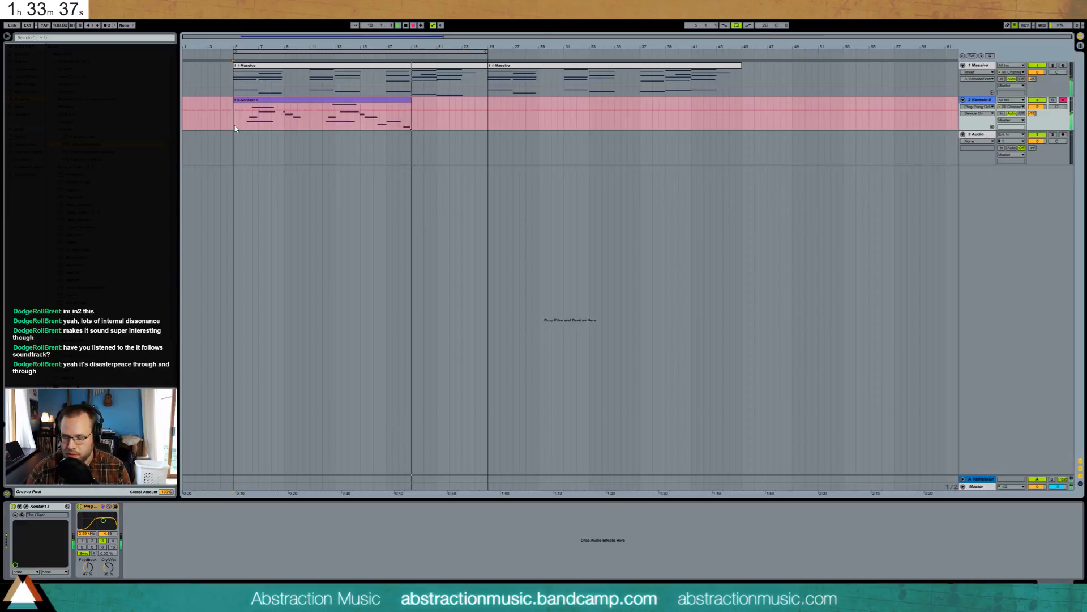
# - Lower the Kontakt clip's G3 note near bar 12 to F3 and delete its trailing notes
pyautogui.press('space')
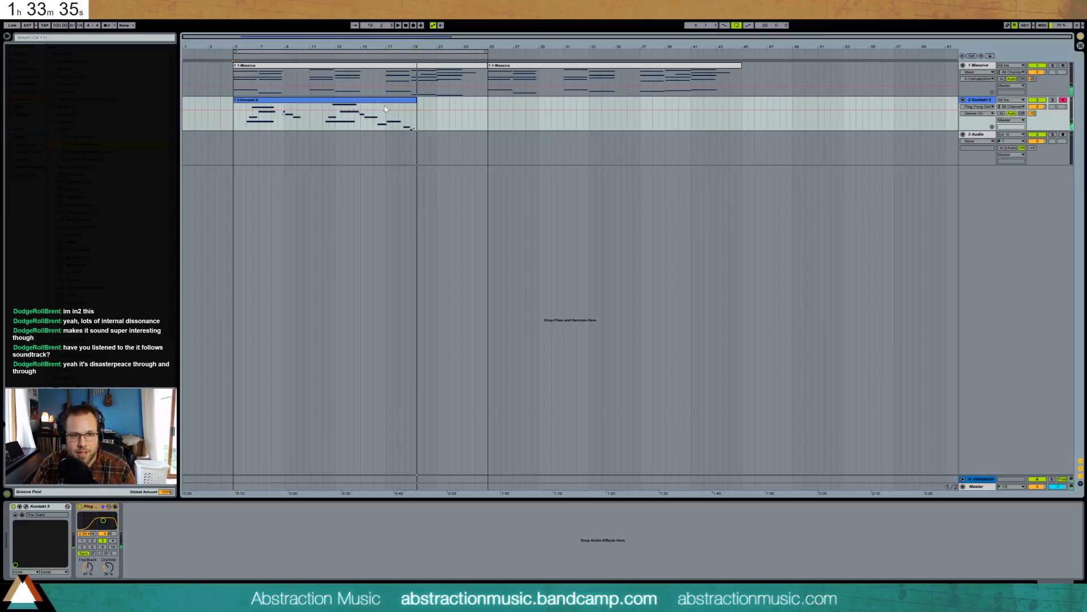
pyautogui.doubleClick(398, 69)
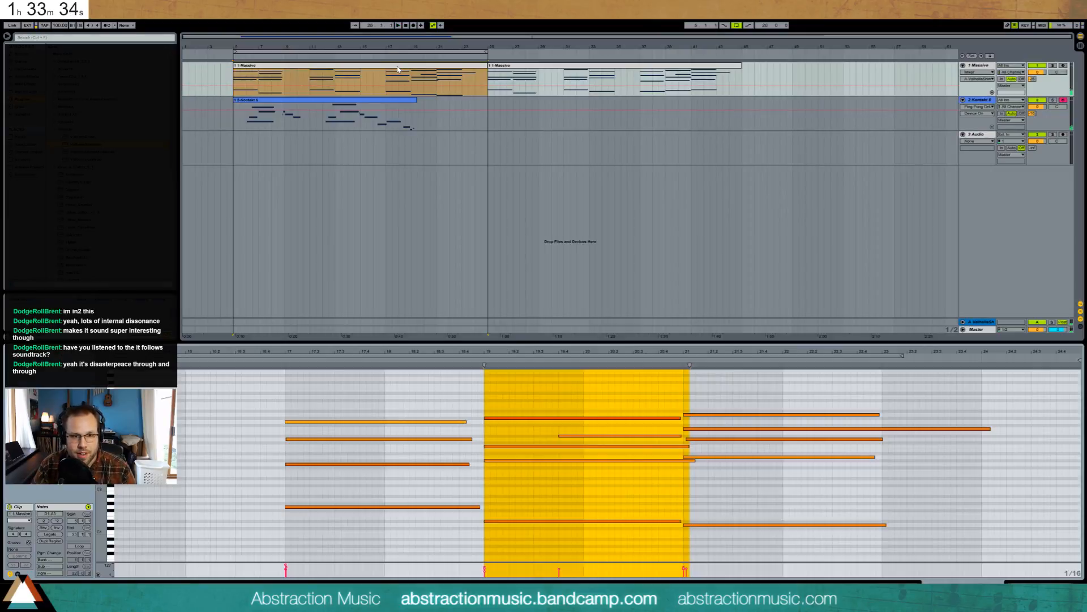
pyautogui.click(384, 484)
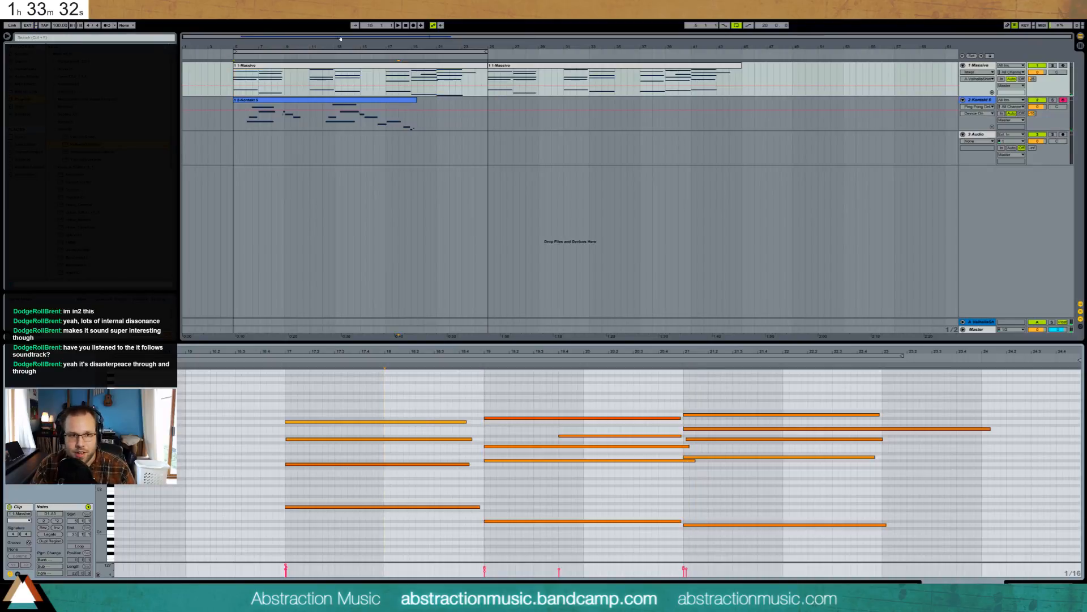
pyautogui.click(385, 103)
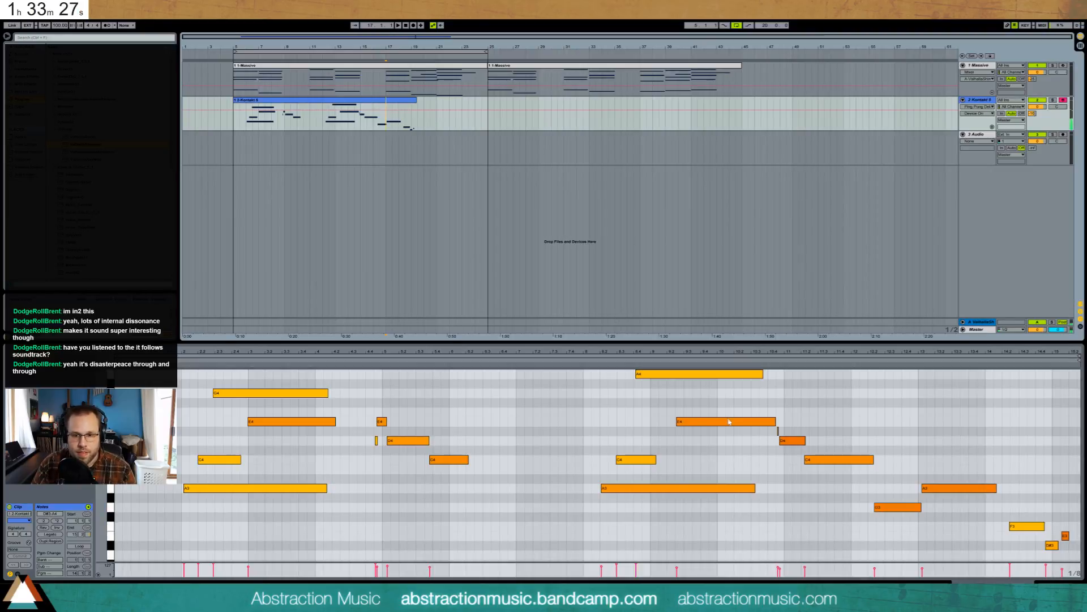
pyautogui.moveTo(897, 507); pyautogui.dragTo(897, 526)
pyautogui.moveTo(947, 465); pyautogui.dragTo(1019, 527)
pyautogui.press('Delete')
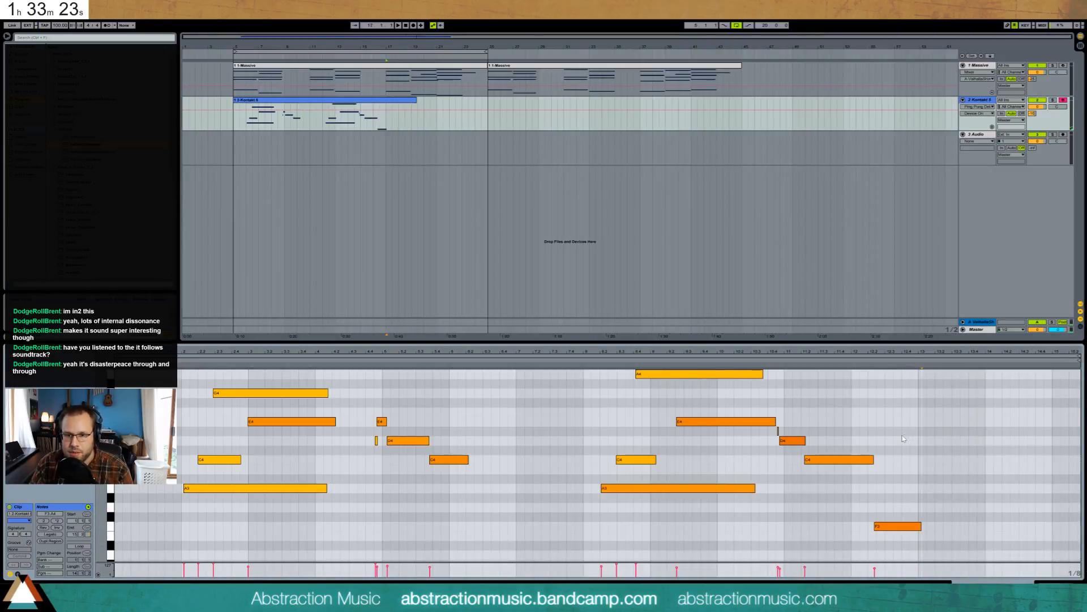
# - Audition from bar 17, then record a new Kontakt take with count-in
pyautogui.click(386, 107)
pyautogui.press('space')
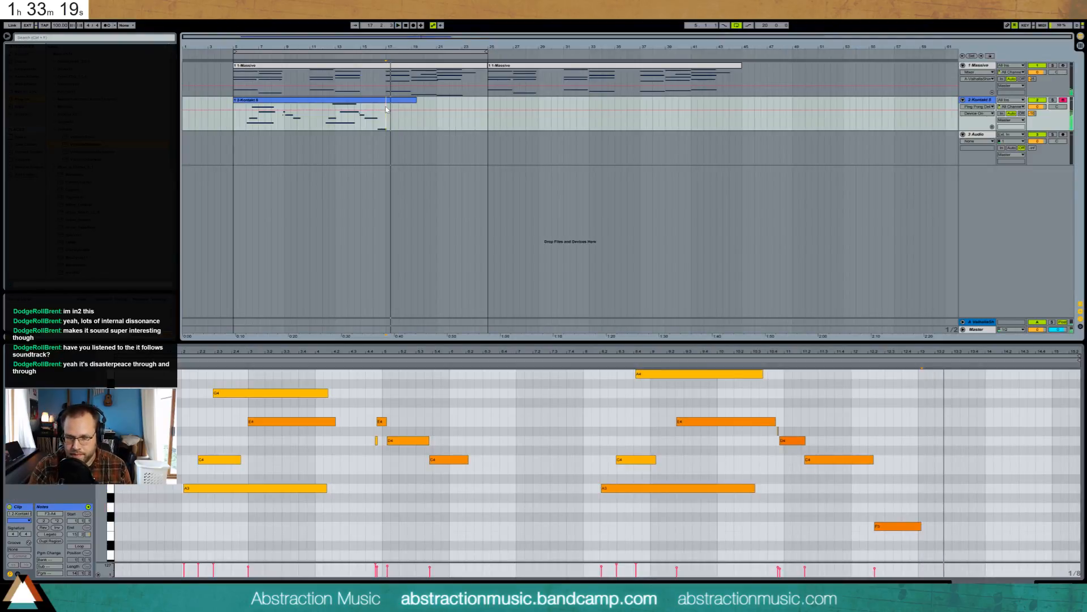
pyautogui.press('space')
pyautogui.press('F9')
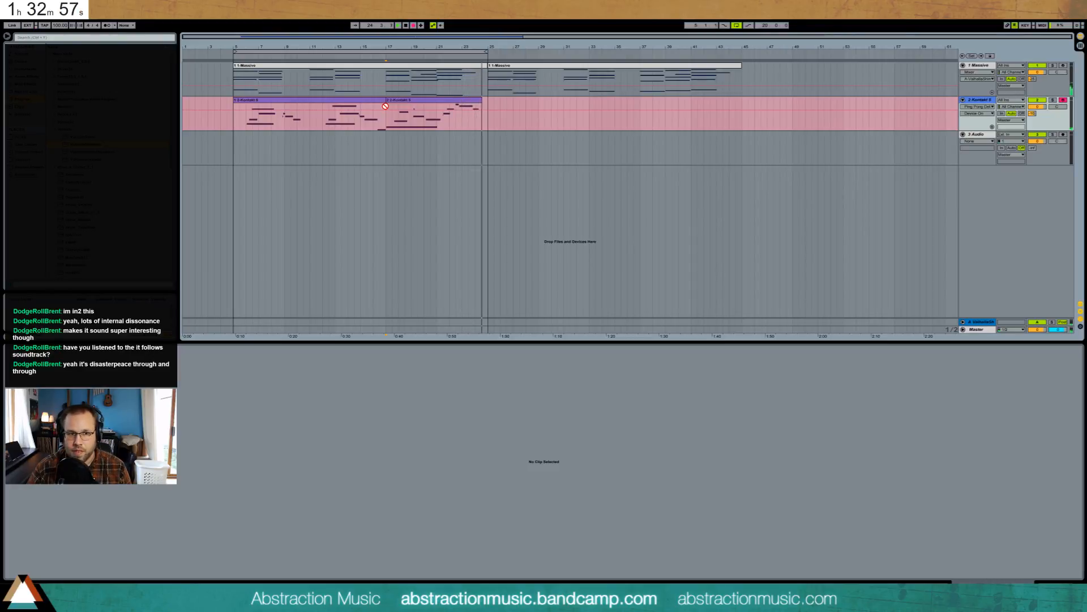
# - Stop recording and consolidate the two Kontakt takes into one clip with Ctrl+J
pyautogui.press('space')
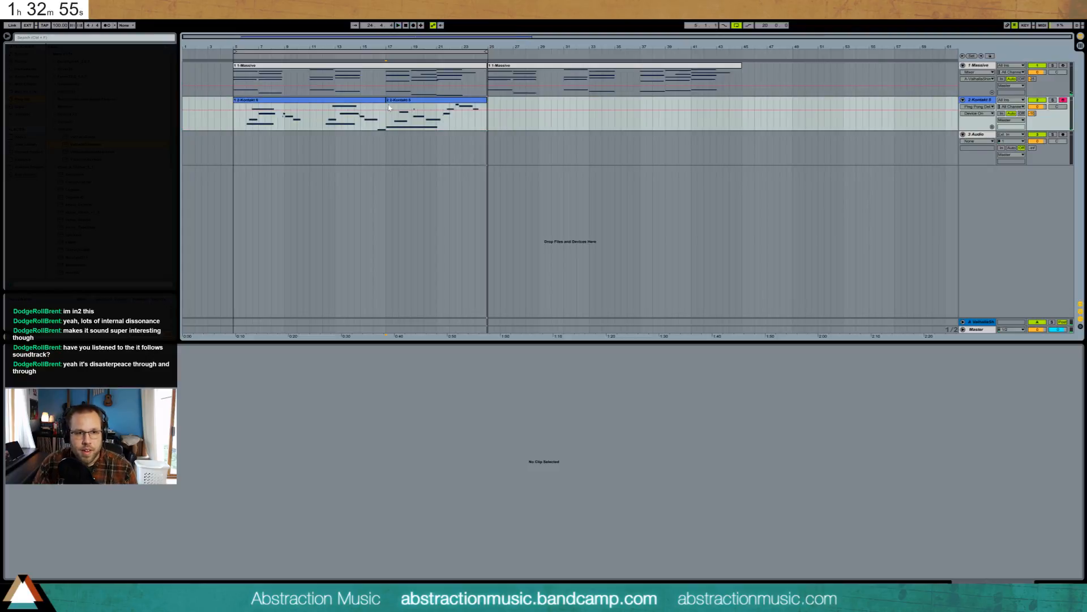
pyautogui.click(387, 109)
pyautogui.keyDown('shift'); pyautogui.click(385, 99); pyautogui.keyUp('shift')
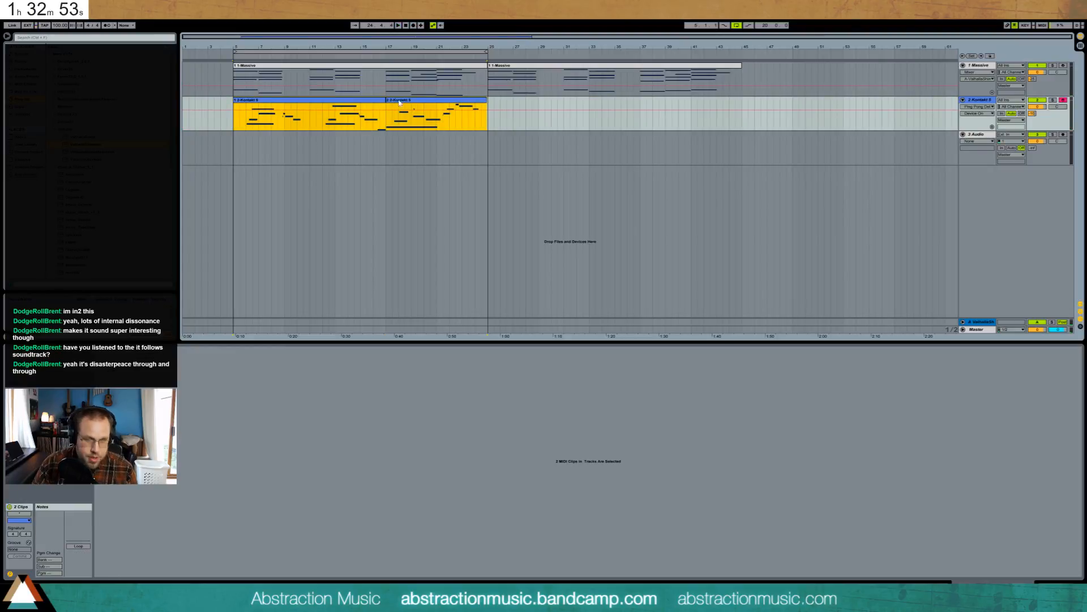
pyautogui.moveTo(488, 126); pyautogui.dragTo(391, 115)
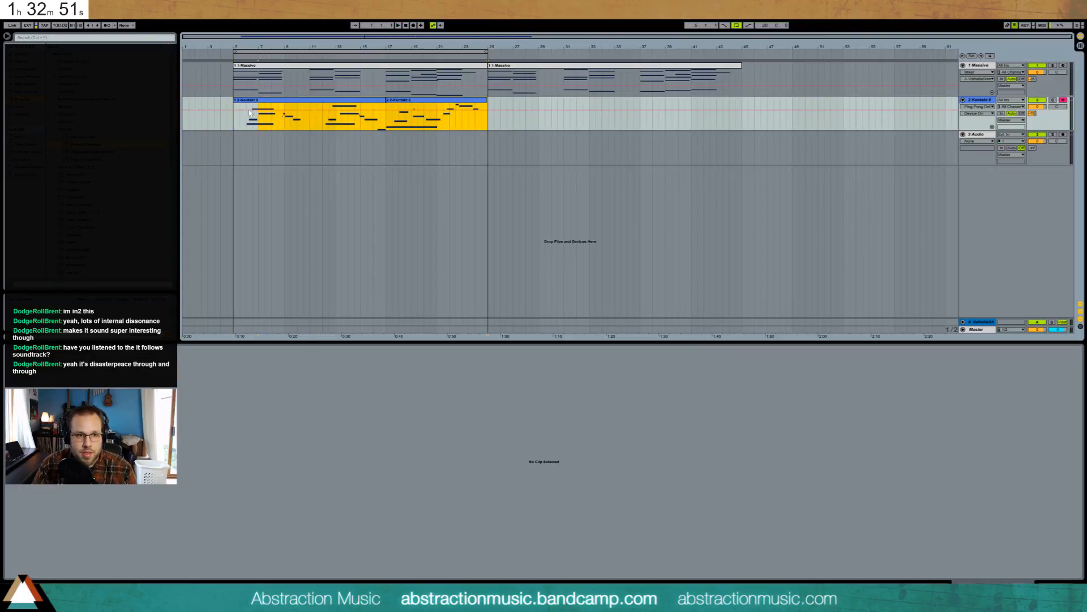
pyautogui.hotkey('ctrl', 'j')
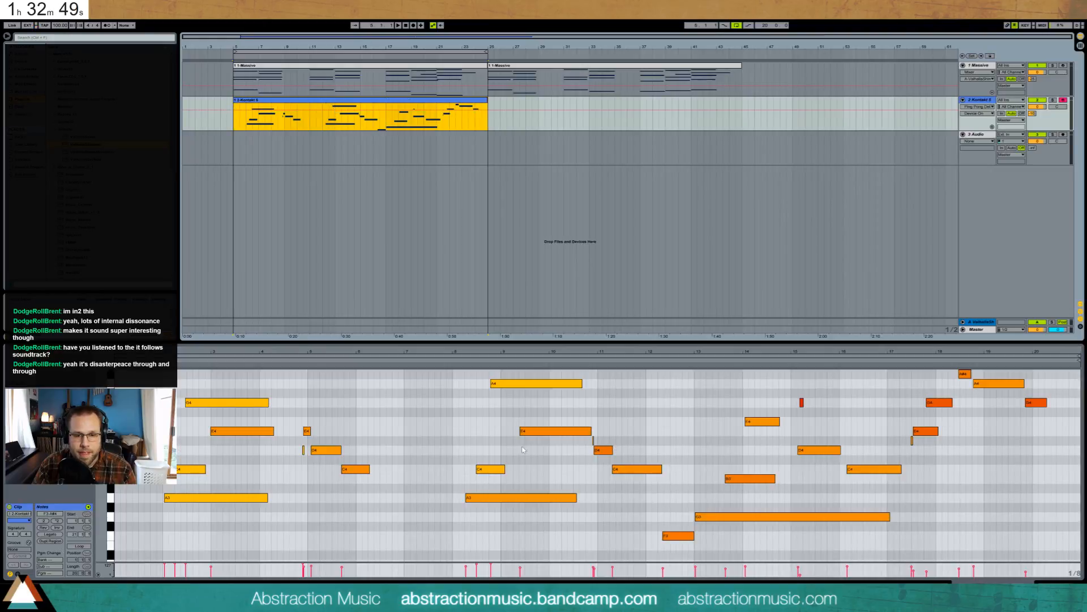
# - Change the velocities of a group of notes in the merged clip and play it back
pyautogui.moveTo(459, 378)
pyautogui.mouseDown()
pyautogui.moveTo(1001, 574)
pyautogui.moveTo(195, 566)
pyautogui.moveTo(594, 568)
pyautogui.mouseUp()
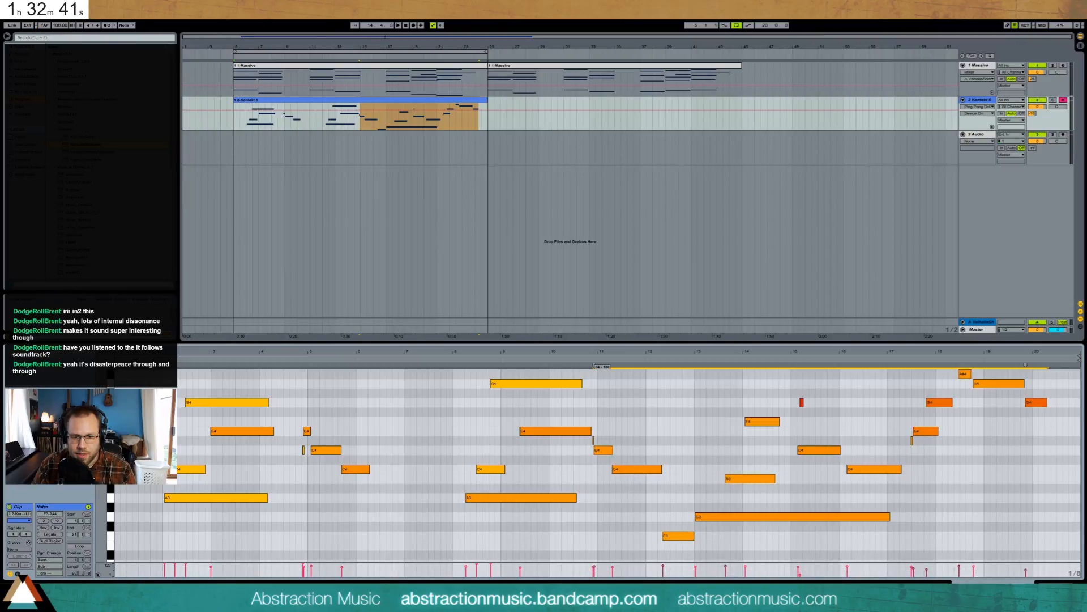
pyautogui.moveTo(594, 566); pyautogui.dragTo(594, 565)
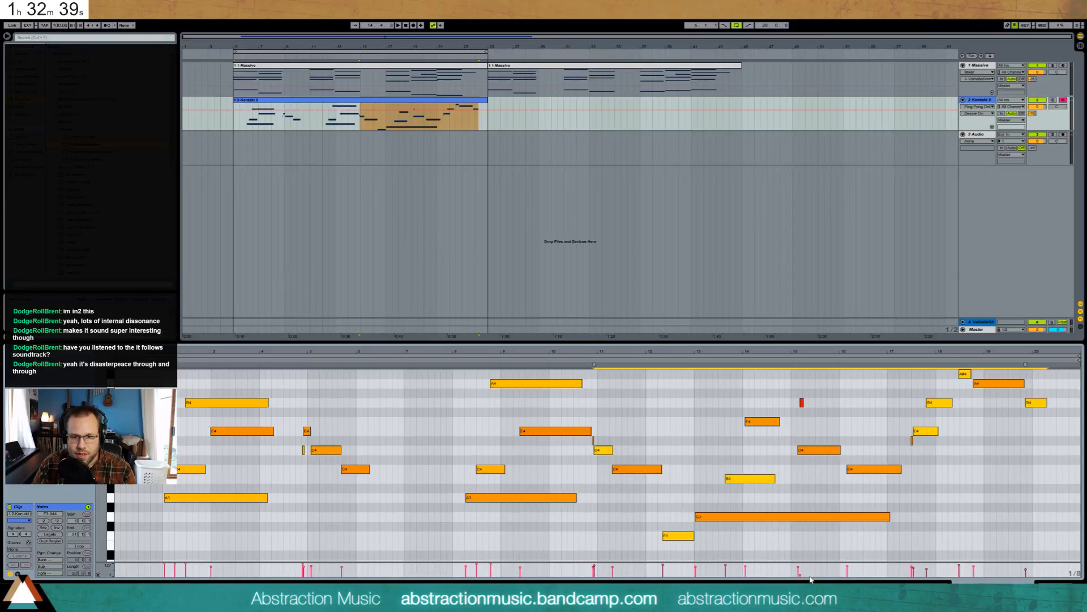
pyautogui.click(802, 576)
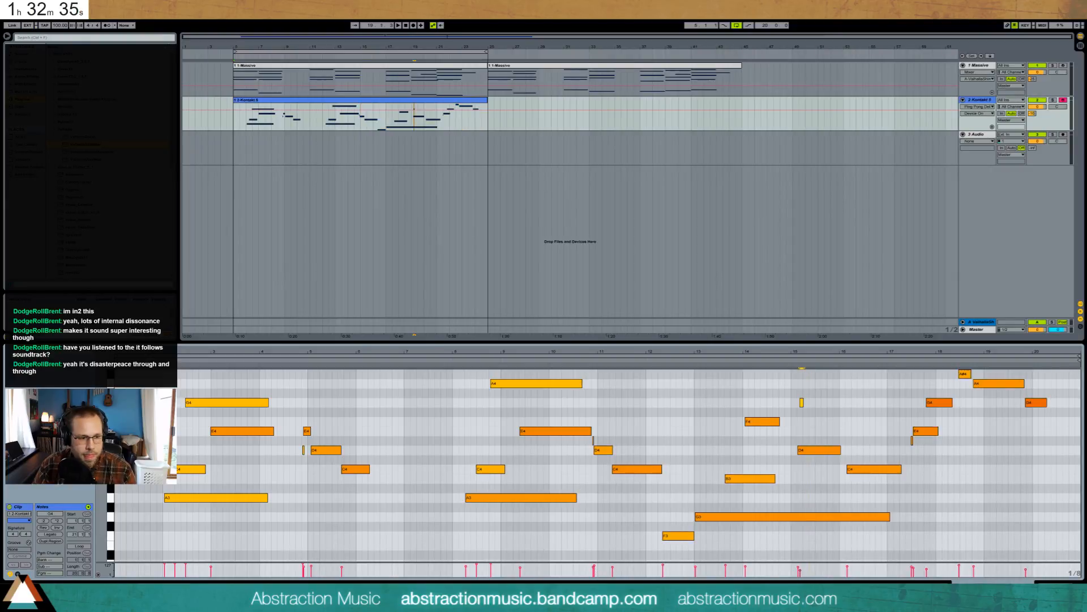
pyautogui.moveTo(74, 603)
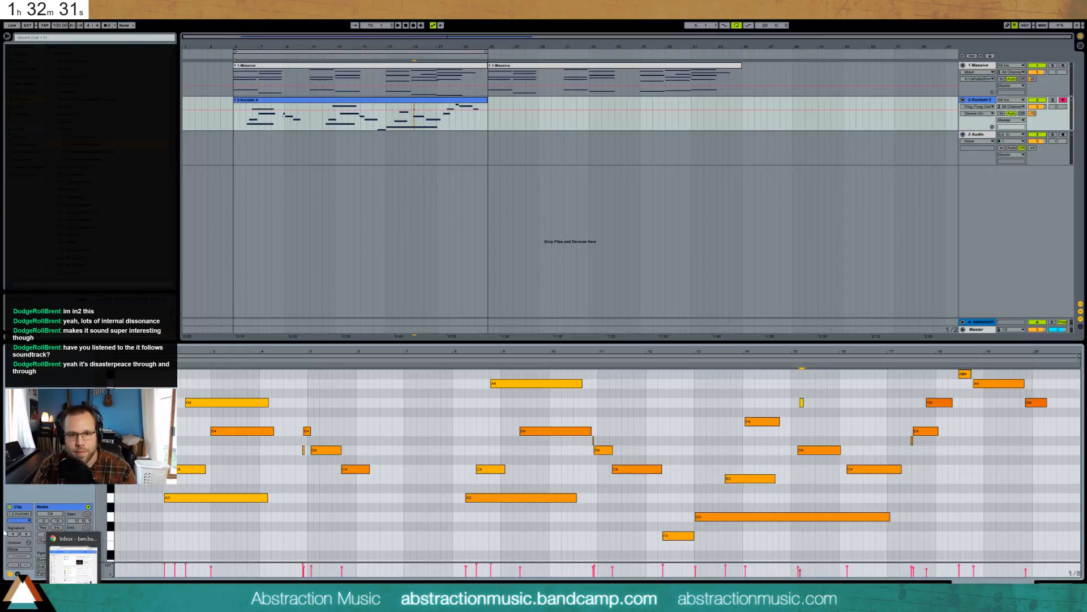
pyautogui.press('space')
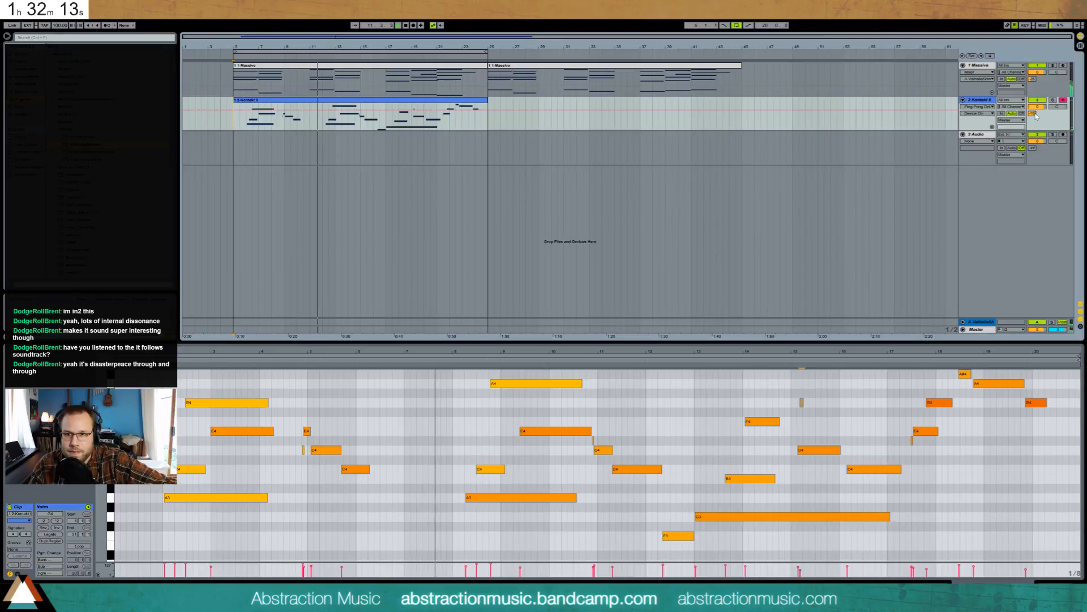
# - Raise the Kontakt track's Ping Pong Delay filter frequency to 3.61 kHz
pyautogui.click(1064, 580)
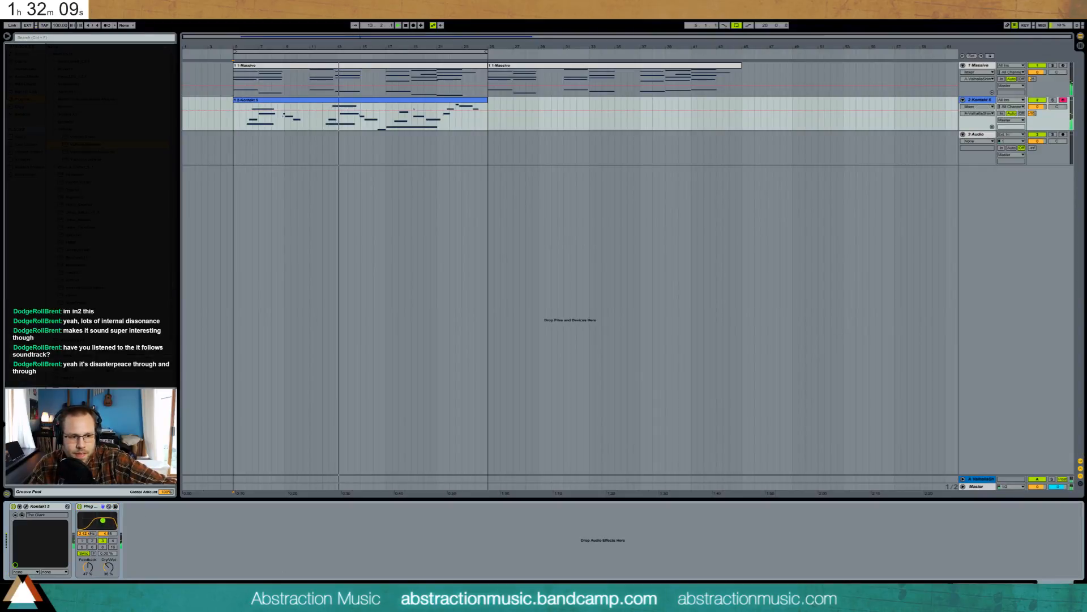
pyautogui.moveTo(105, 525); pyautogui.dragTo(110, 527)
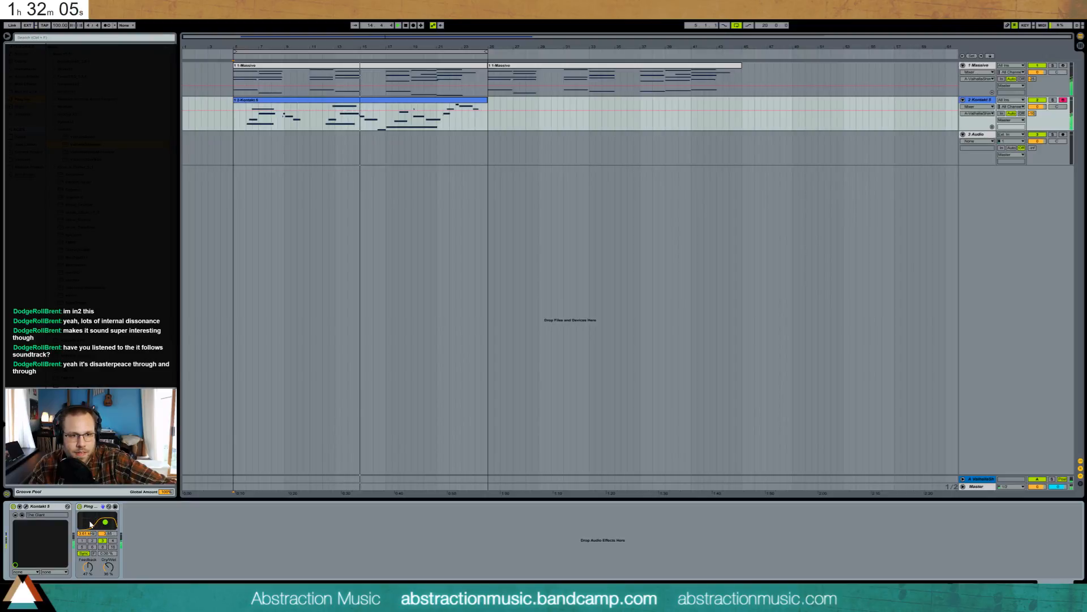
# - Add D4 and E4 notes near bar 11 of the Kontakt clip and audition them
pyautogui.doubleClick(400, 105)
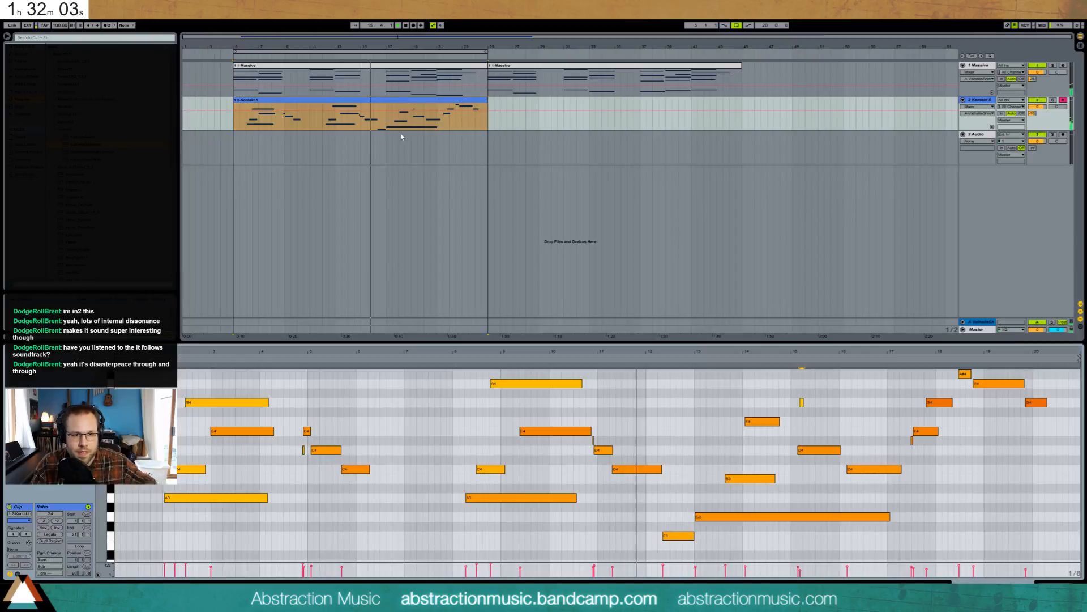
pyautogui.doubleClick(624, 451)
pyautogui.doubleClick(649, 431)
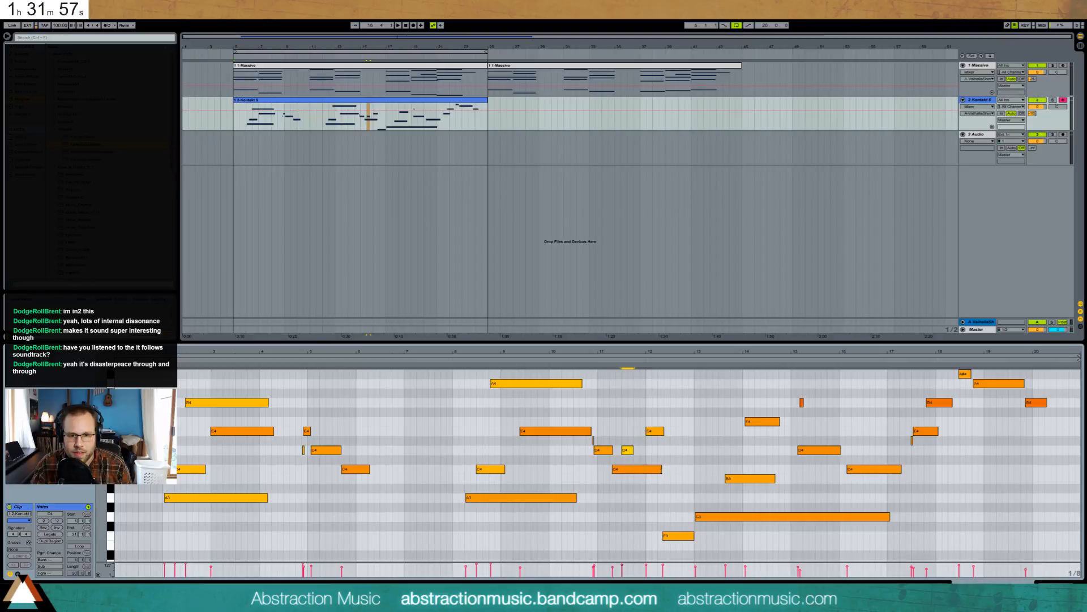
pyautogui.click(661, 469)
pyautogui.press('space')
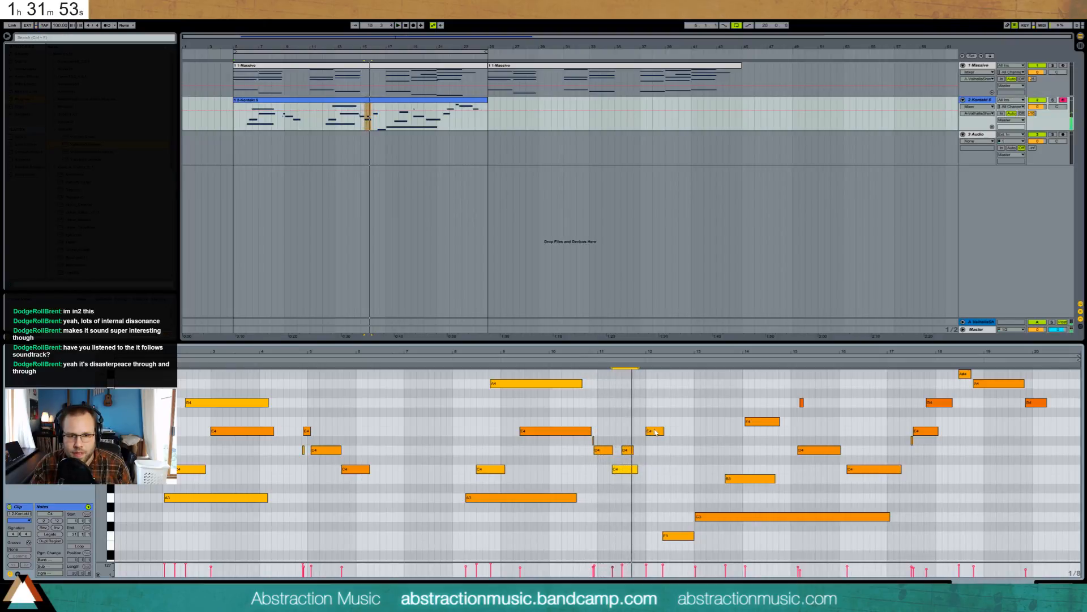
# - Retime the E4 note and adjust the A3 and C4 notes' lengths and positions near bars 11–12
pyautogui.moveTo(648, 431); pyautogui.dragTo(635, 430)
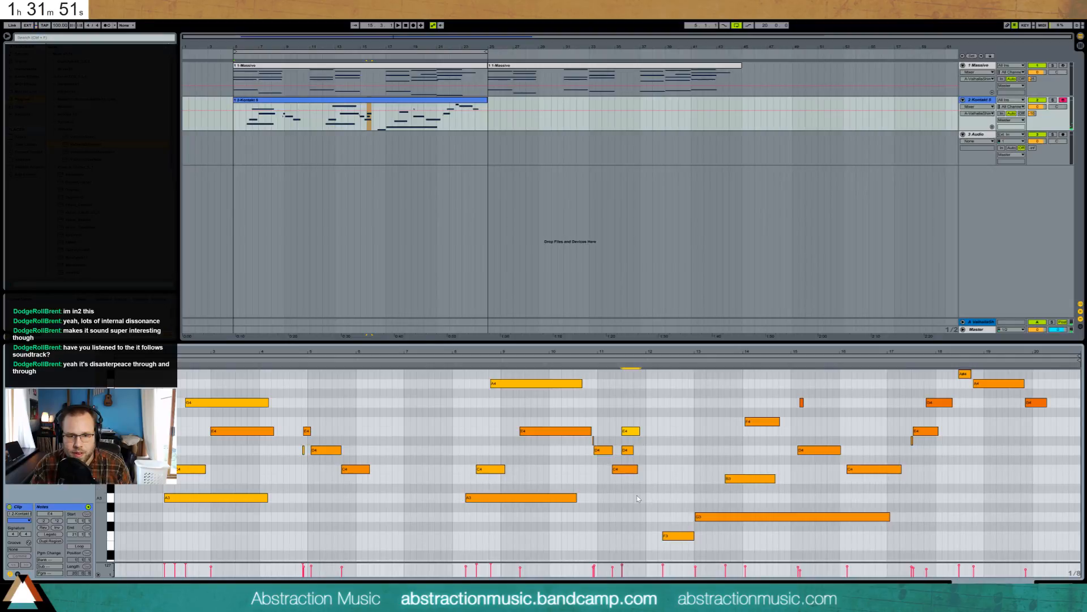
pyautogui.moveTo(656, 498); pyautogui.dragTo(666, 497)
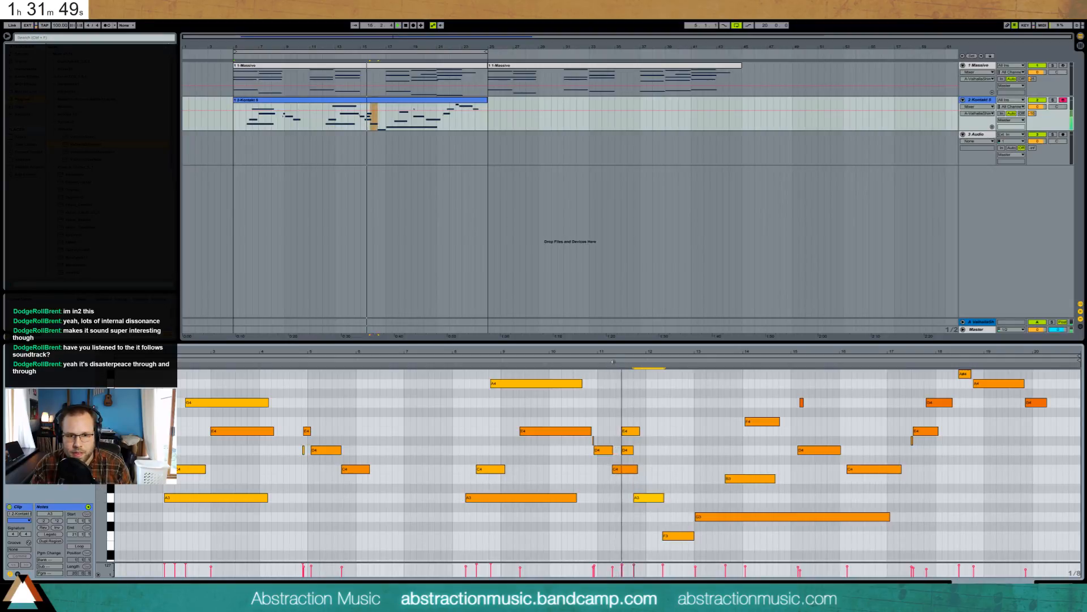
pyautogui.moveTo(624, 431); pyautogui.dragTo(640, 433)
pyautogui.click(592, 358)
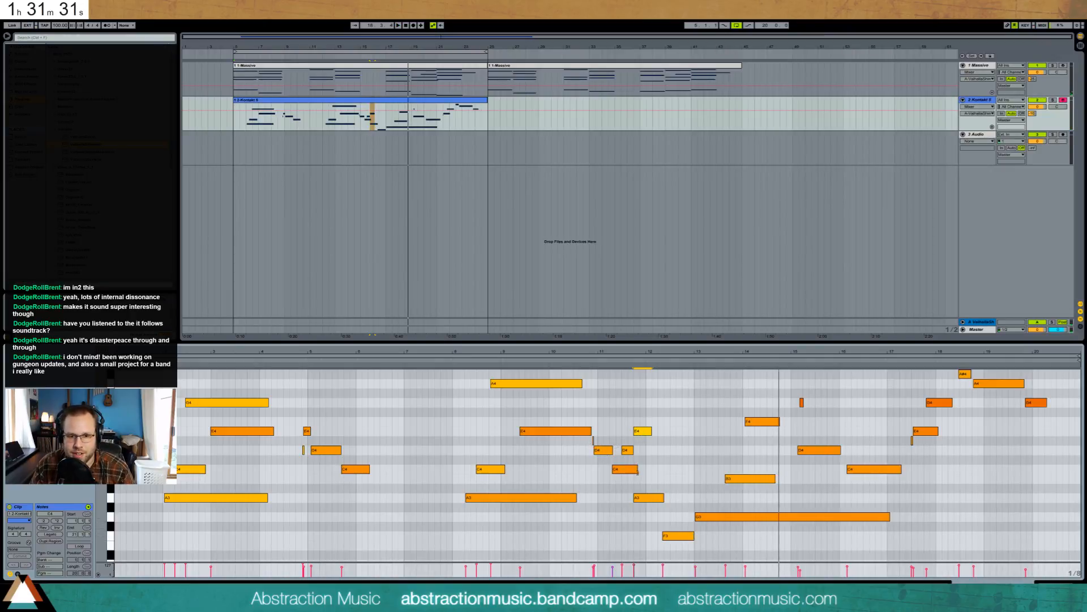
pyautogui.moveTo(638, 470); pyautogui.dragTo(625, 470)
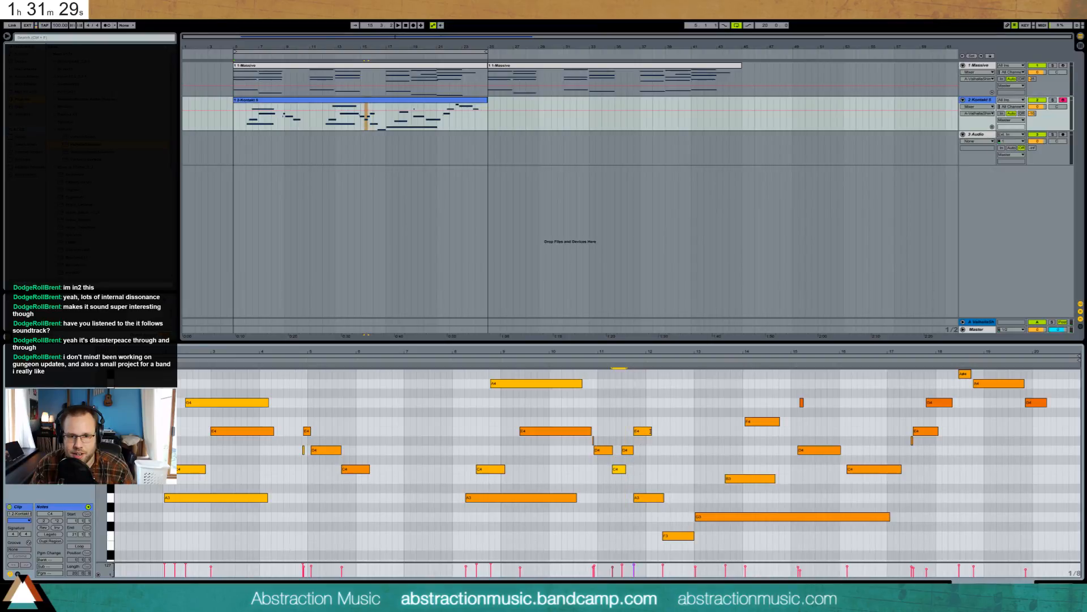
pyautogui.moveTo(644, 502); pyautogui.dragTo(654, 502)
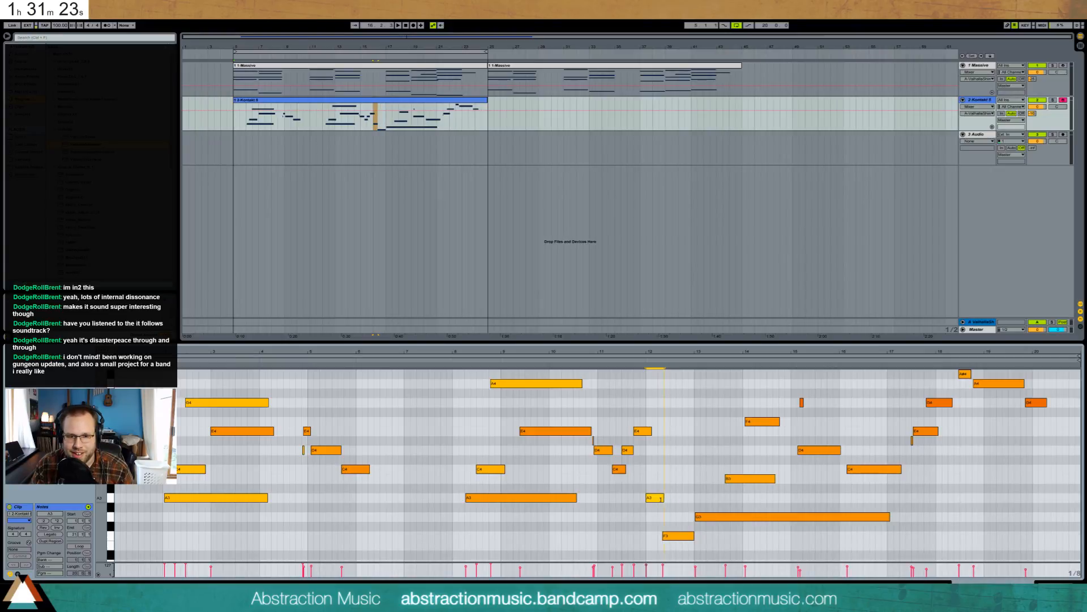
# - Play back the edited passage, then display the ValhallaShimmer return track's device chain
pyautogui.press('space')
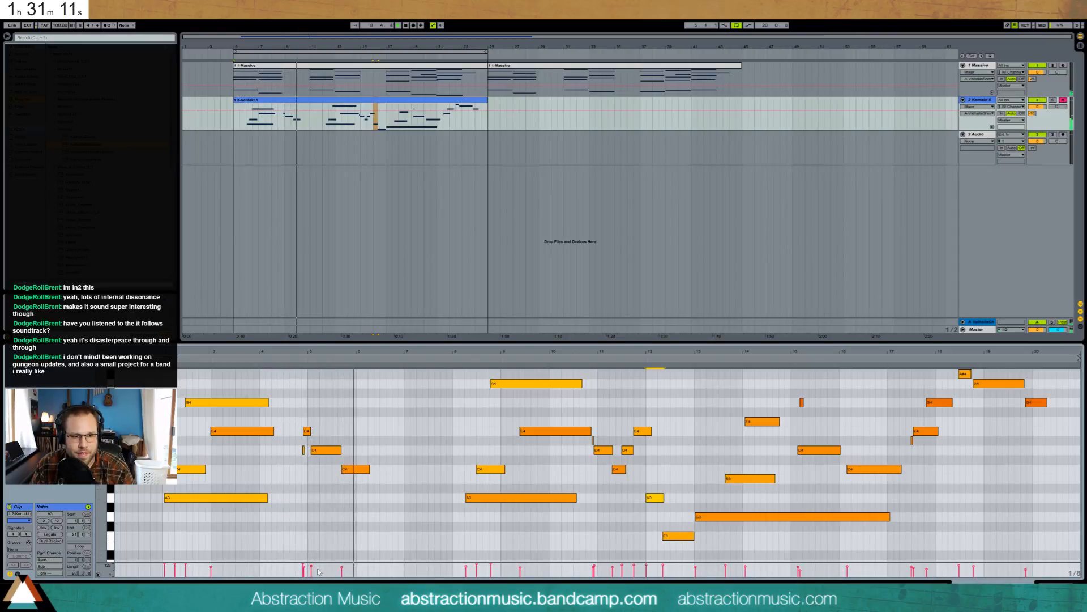
pyautogui.moveTo(354, 481); pyautogui.dragTo(328, 449)
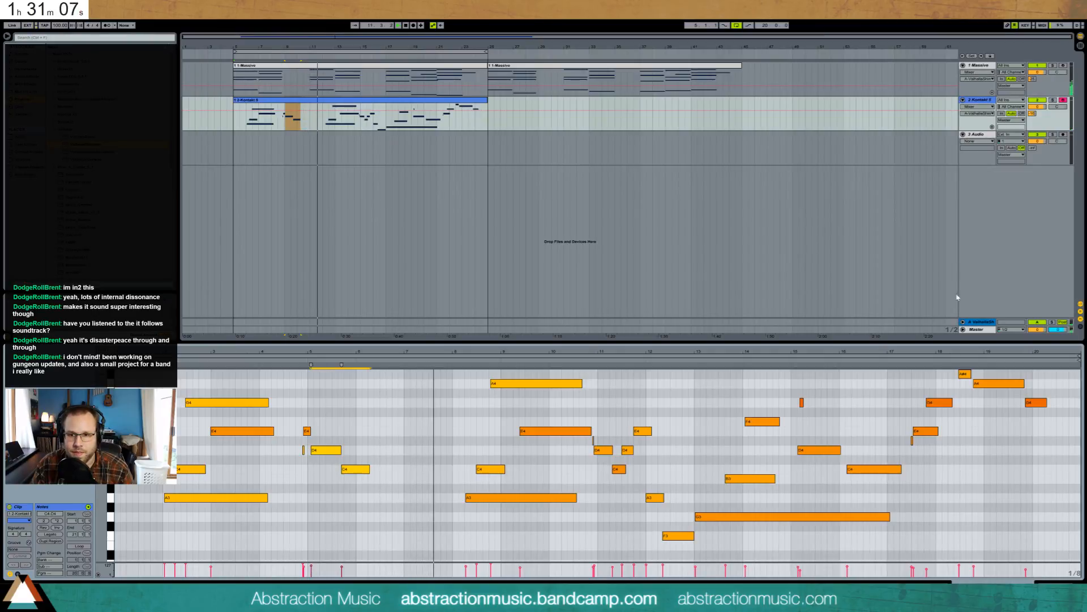
pyautogui.click(982, 322)
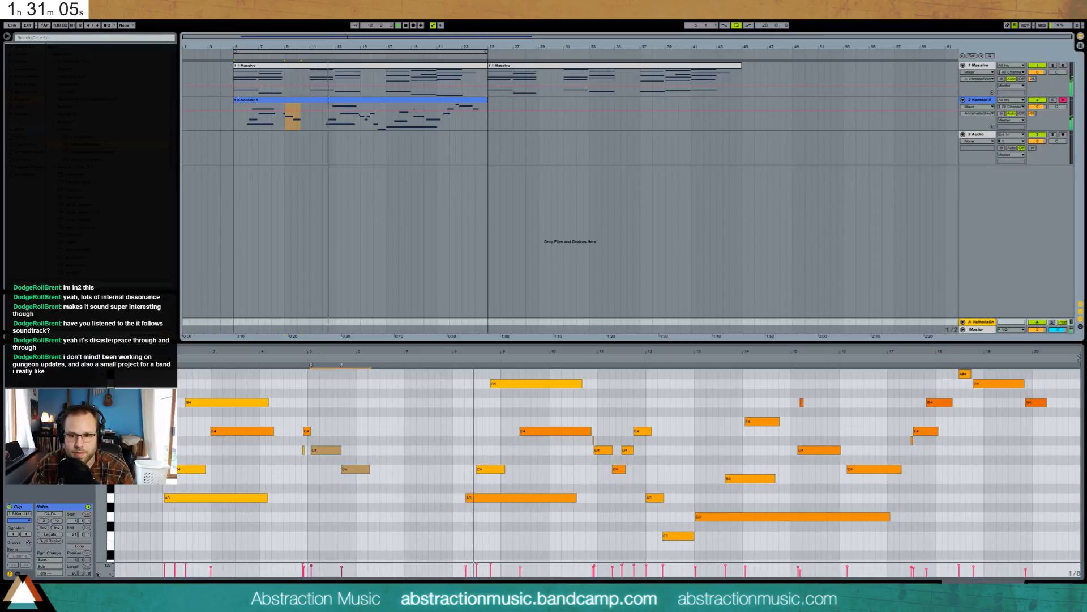
pyautogui.hotkey('shift', 'Tab')
# - Set ValhallaShimmer's low cut to 230 and high cut to 4550, then reopen the Kontakt 5 clip's notes
pyautogui.click(26, 506)
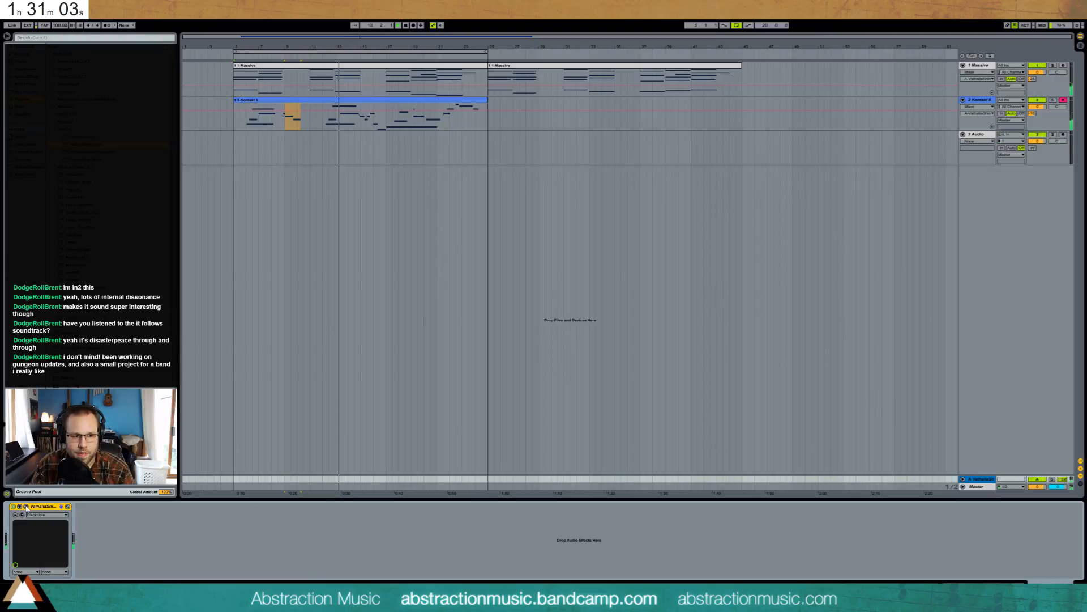
pyautogui.moveTo(676, 134); pyautogui.dragTo(630, 165)
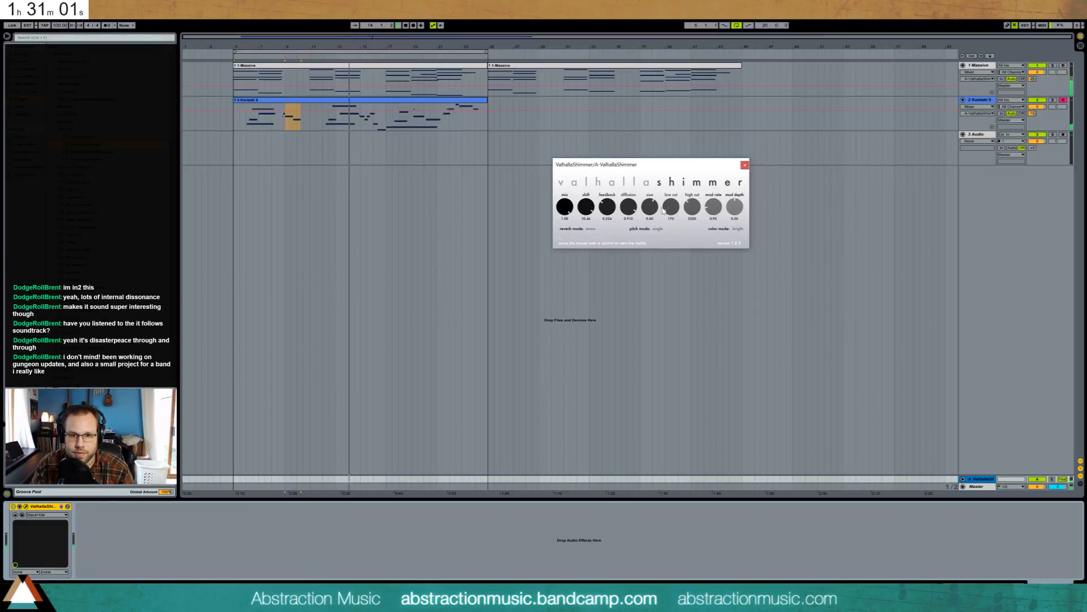
pyautogui.moveTo(672, 207); pyautogui.dragTo(737, 216)
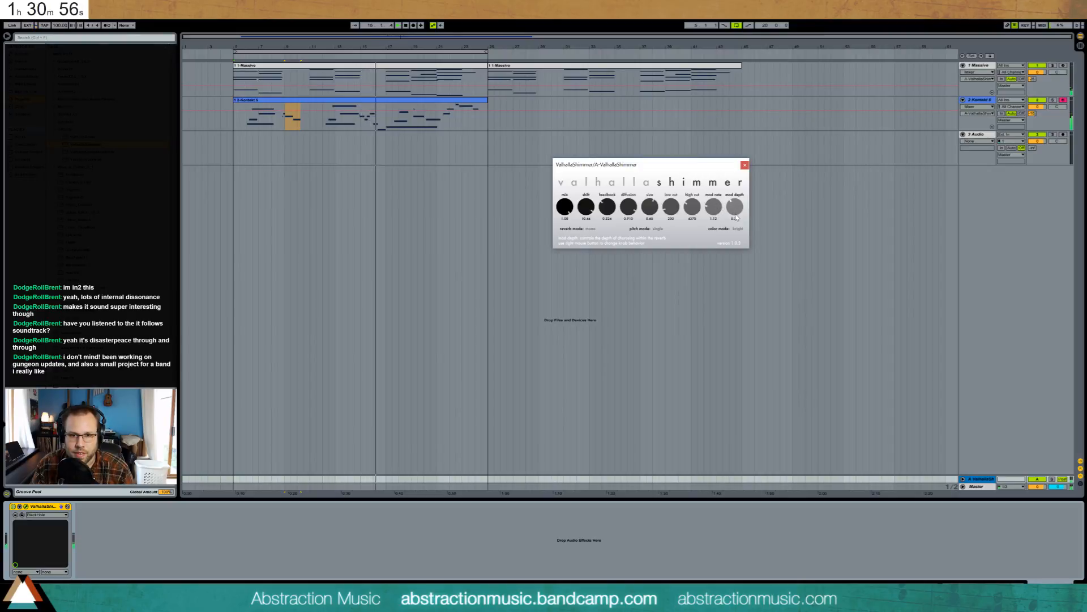
pyautogui.click(744, 165)
pyautogui.doubleClick(432, 100)
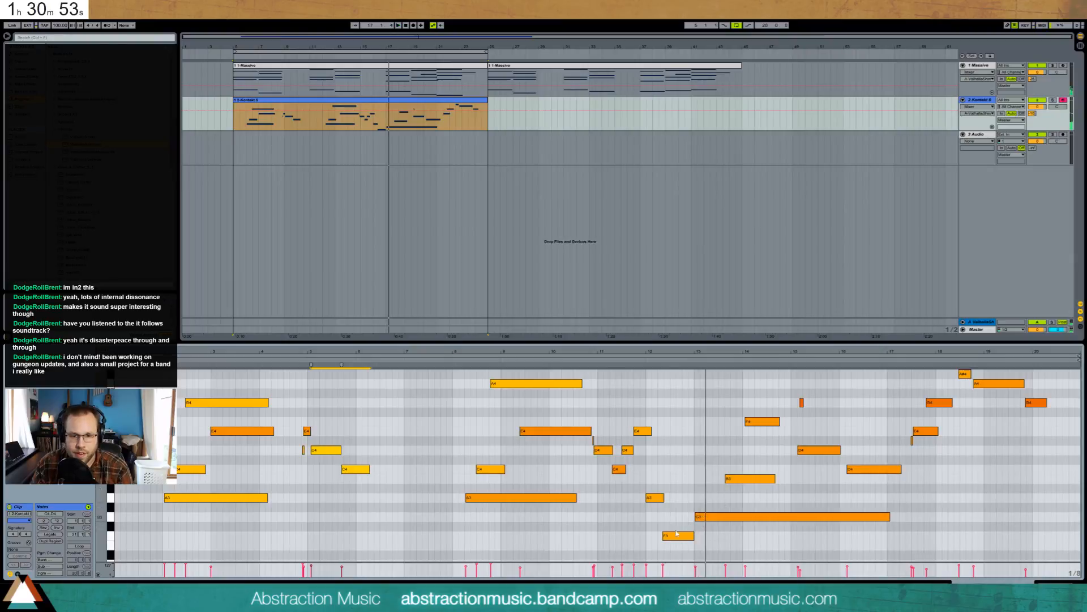
# - Raise the Kontakt melody's F3 note to G#3, then bring up the Massive track's device chain
pyautogui.moveTo(677, 533); pyautogui.dragTo(670, 512)
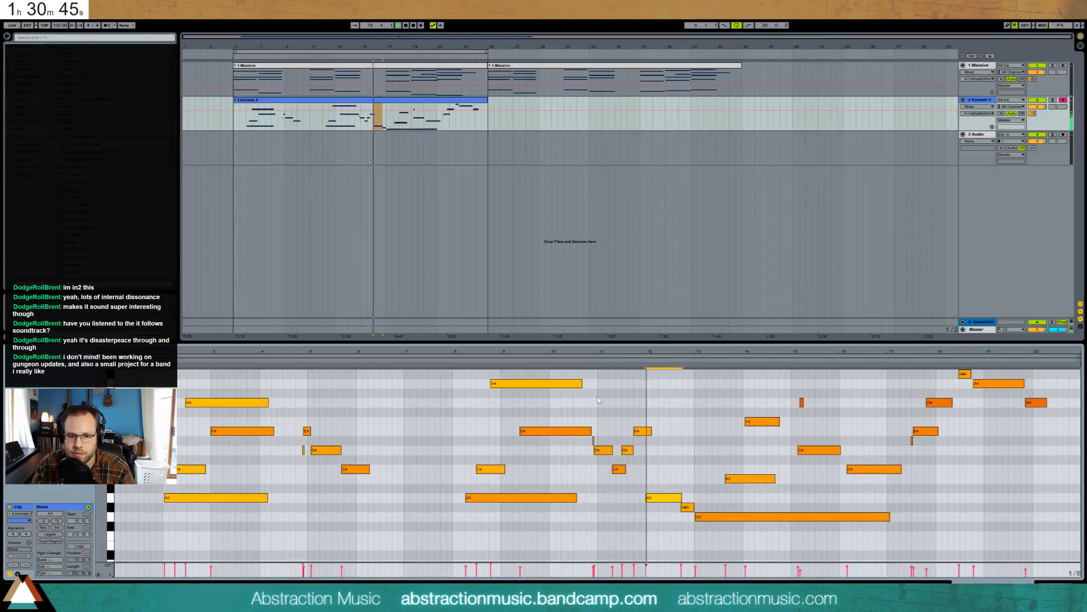
pyautogui.press('space')
pyautogui.click(663, 483)
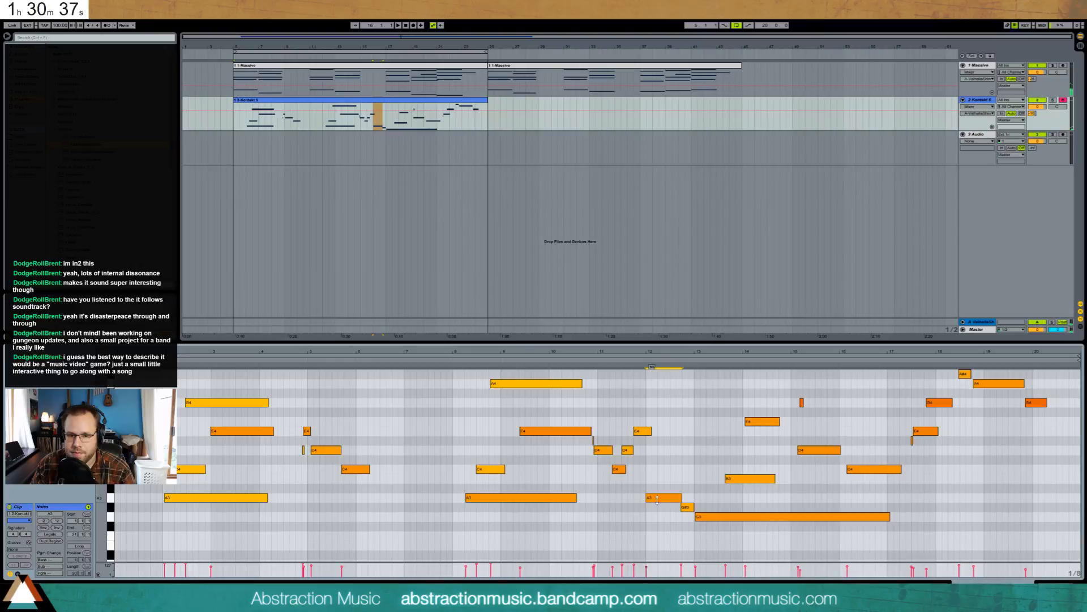
pyautogui.click(686, 507)
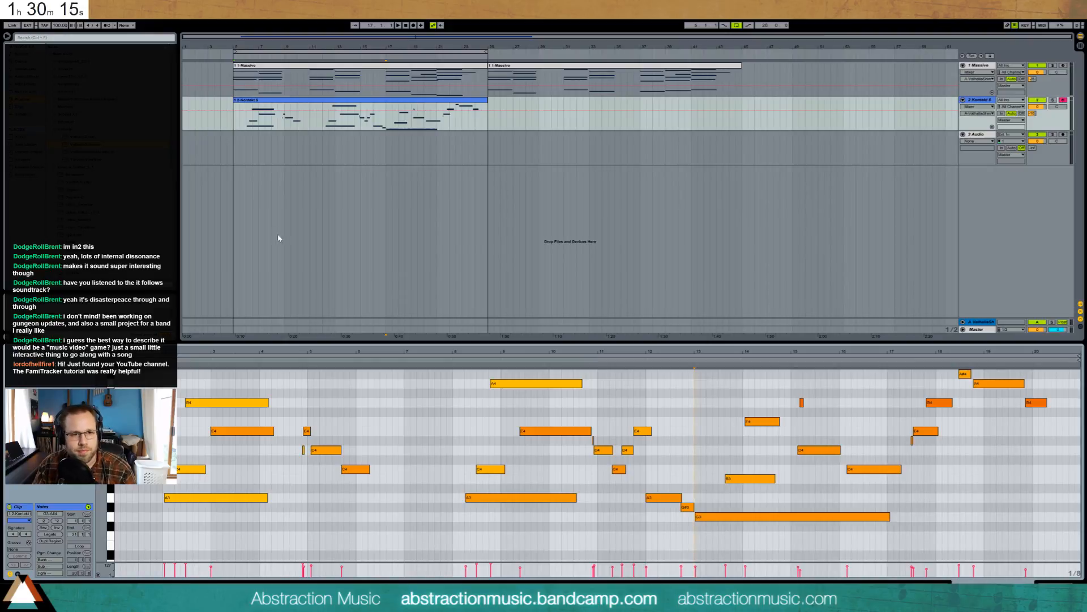
pyautogui.click(235, 76)
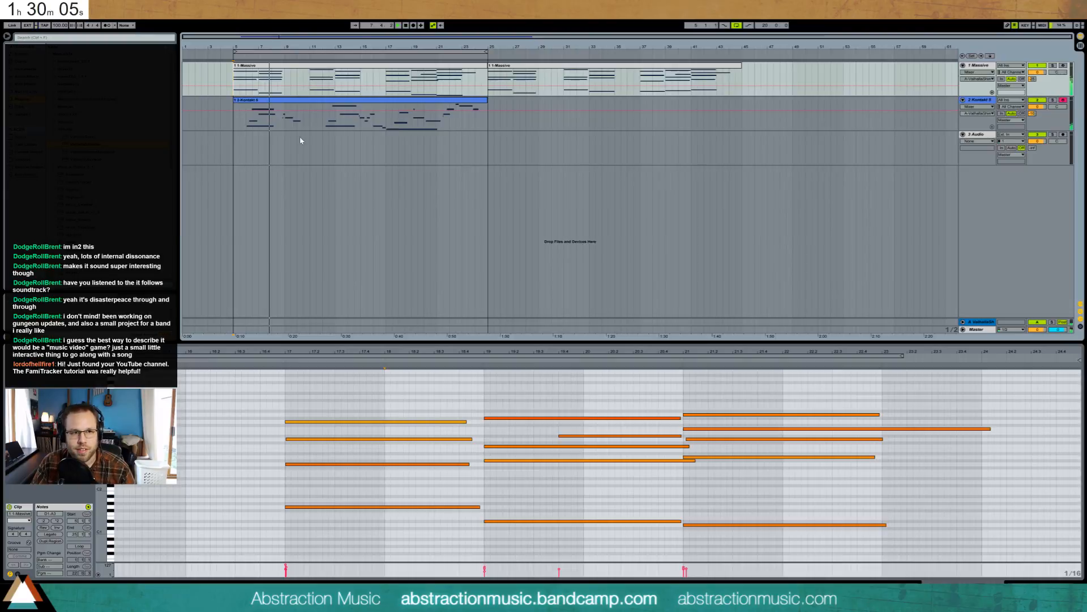
pyautogui.hotkey('shift', 'Tab')
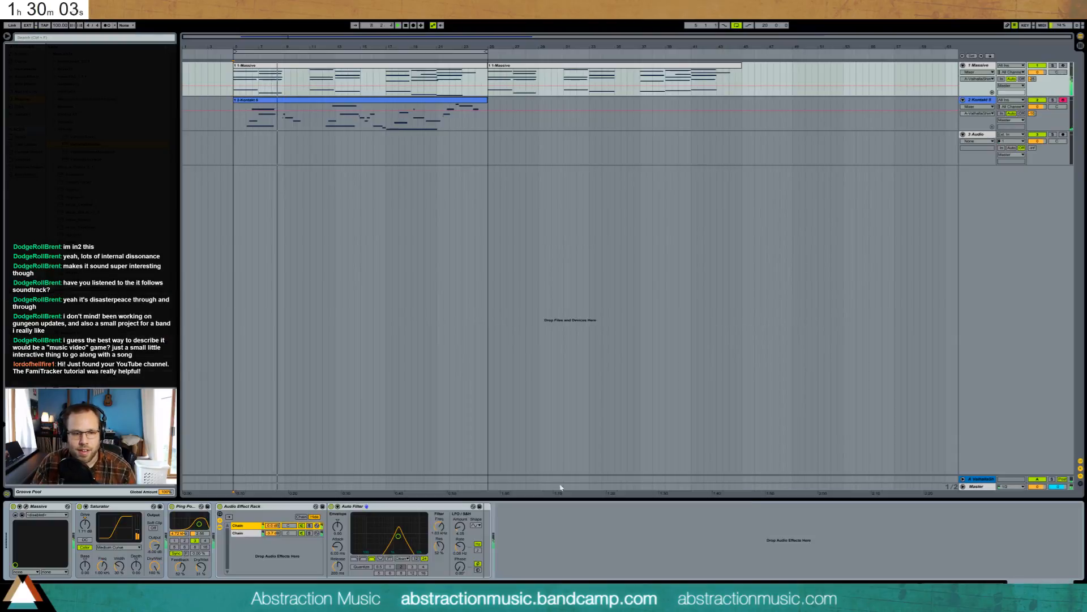
# - Tweak Massive's Filter 1 Cutoff, close the synth window, and select the Kontakt 5 clip
pyautogui.click(26, 506)
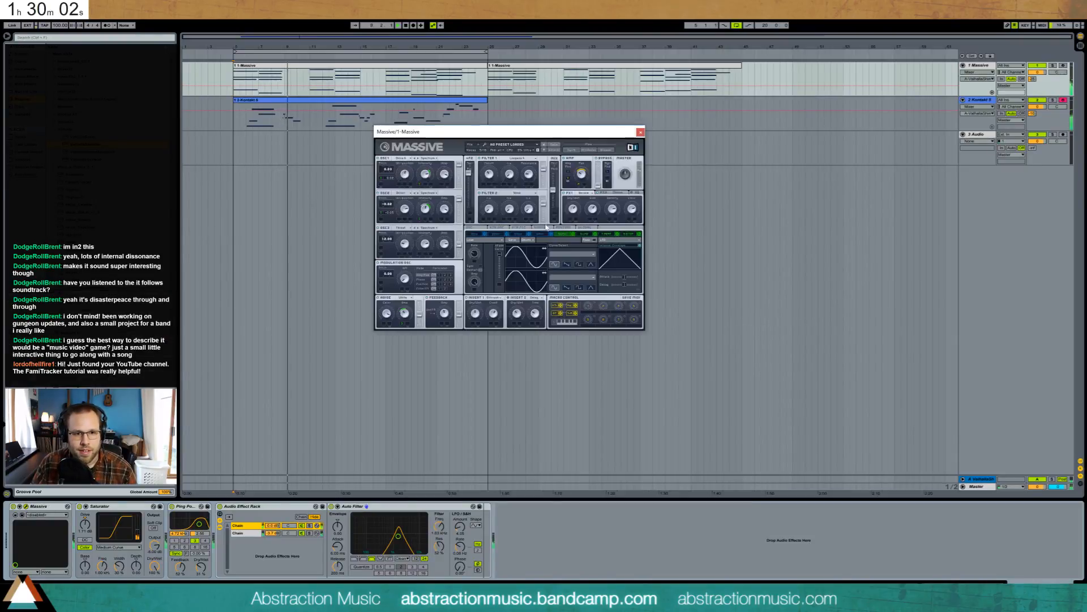
pyautogui.click(489, 176)
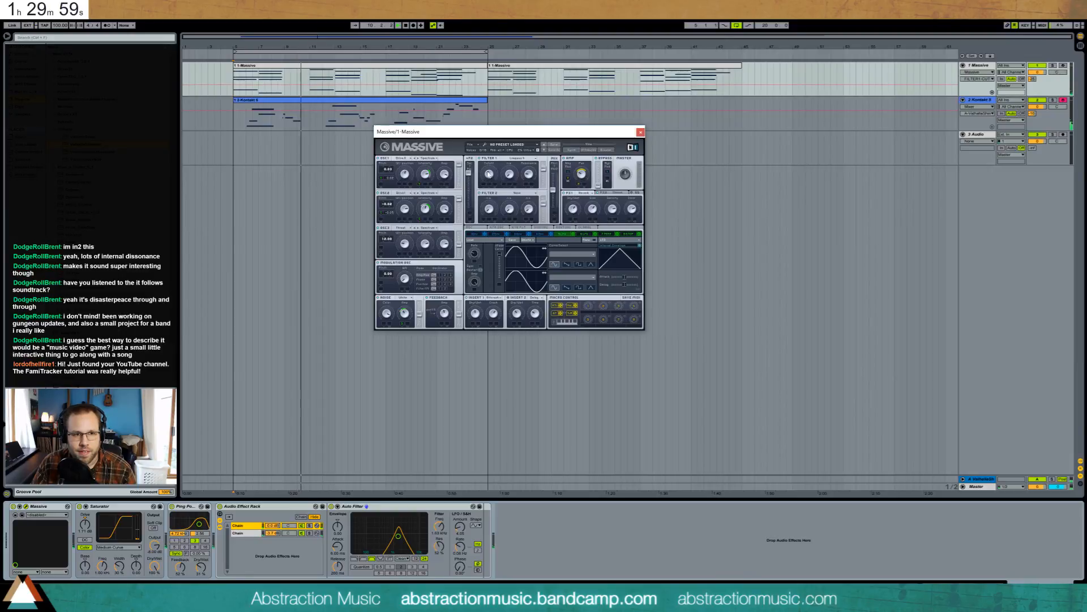
pyautogui.click(640, 131)
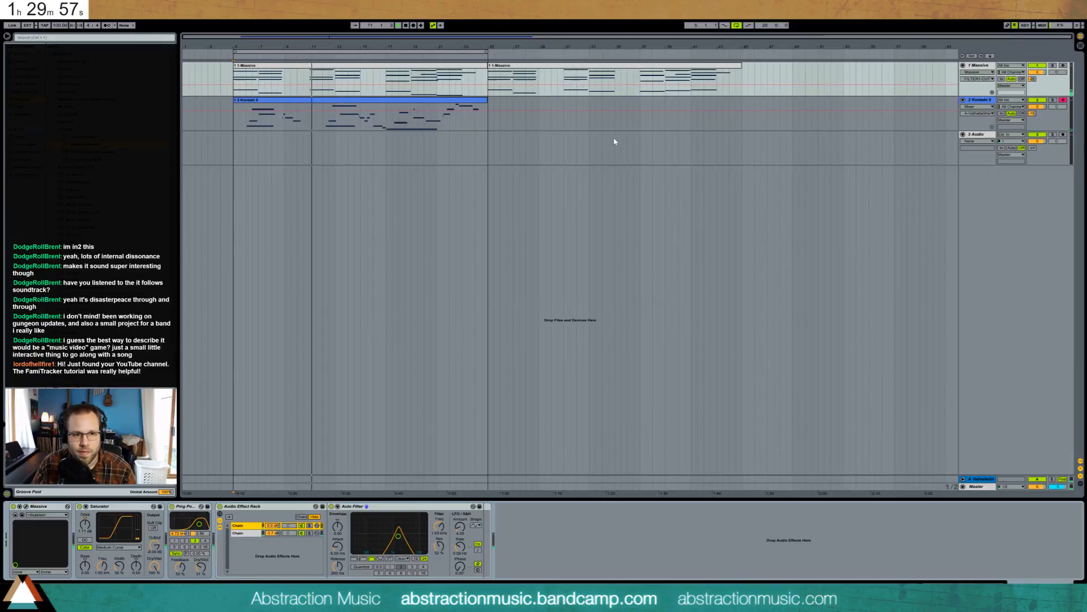
pyautogui.click(315, 102)
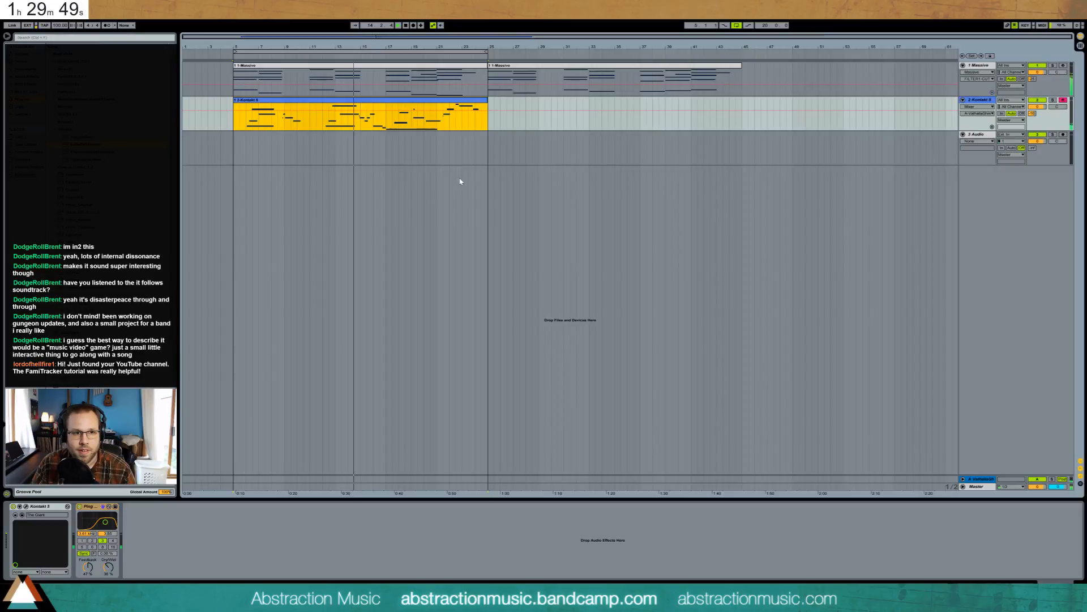
# - Shorten the E4 note slightly in the Kontakt 5 clip
pyautogui.doubleClick(384, 105)
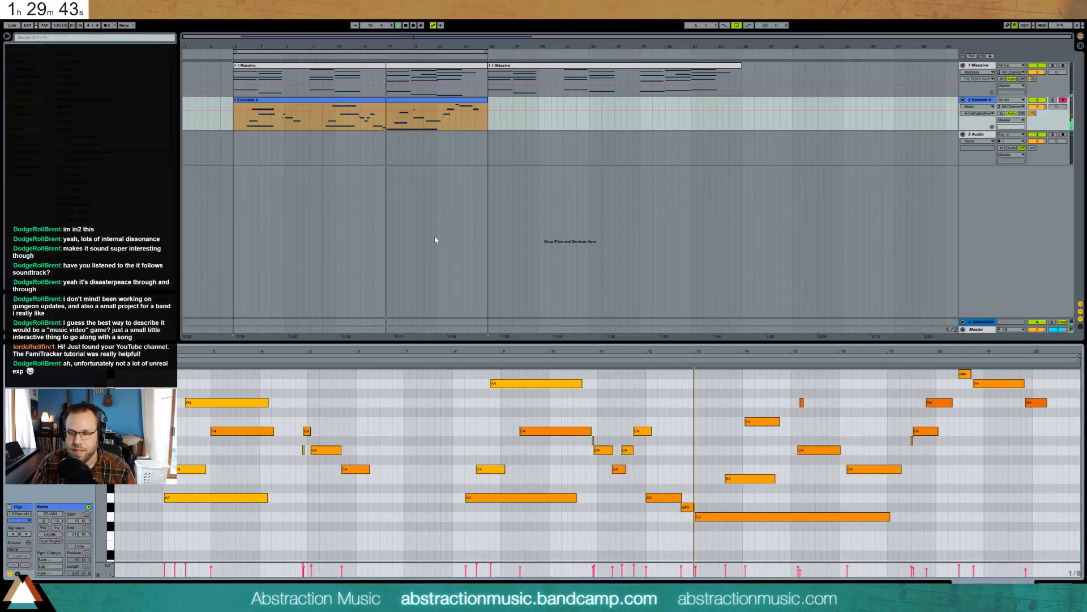
pyautogui.press('space')
pyautogui.click(678, 515)
pyautogui.click(692, 508)
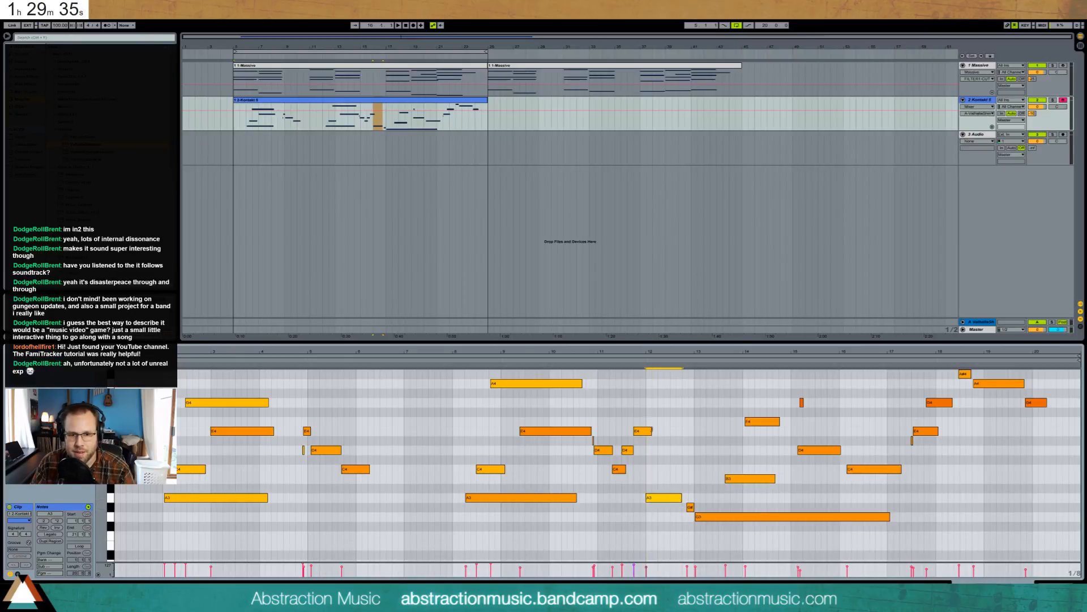
pyautogui.moveTo(652, 430); pyautogui.dragTo(648, 431)
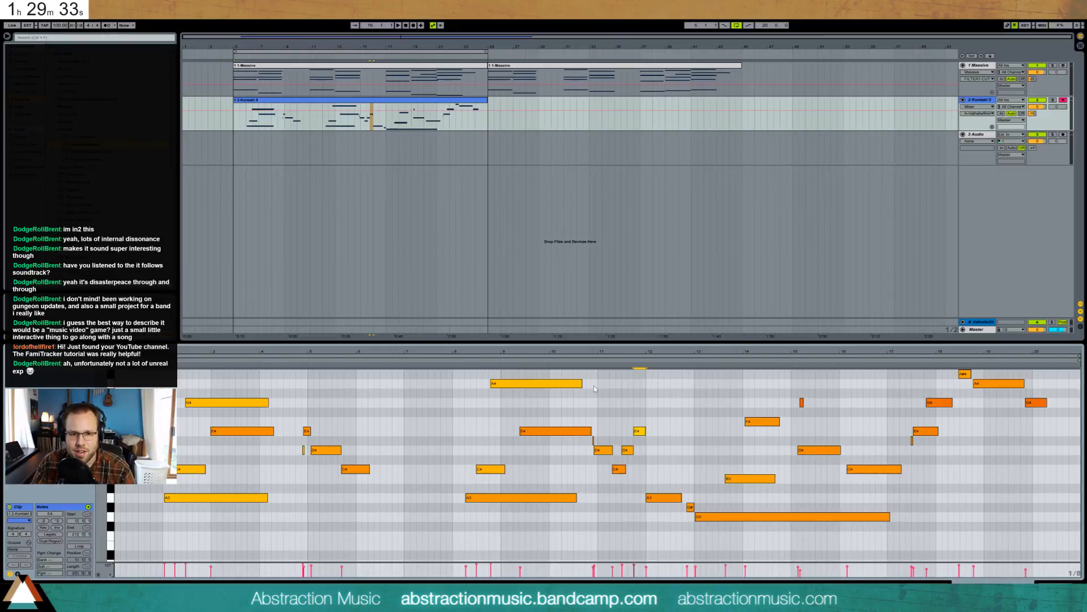
pyautogui.moveTo(593, 385); pyautogui.dragTo(643, 472)
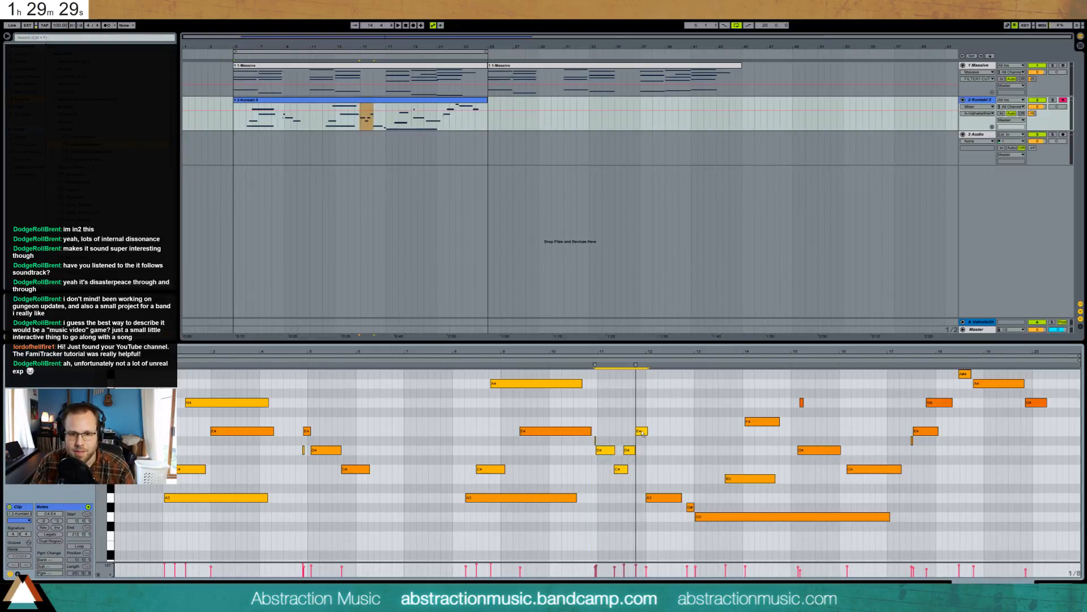
pyautogui.click(657, 437)
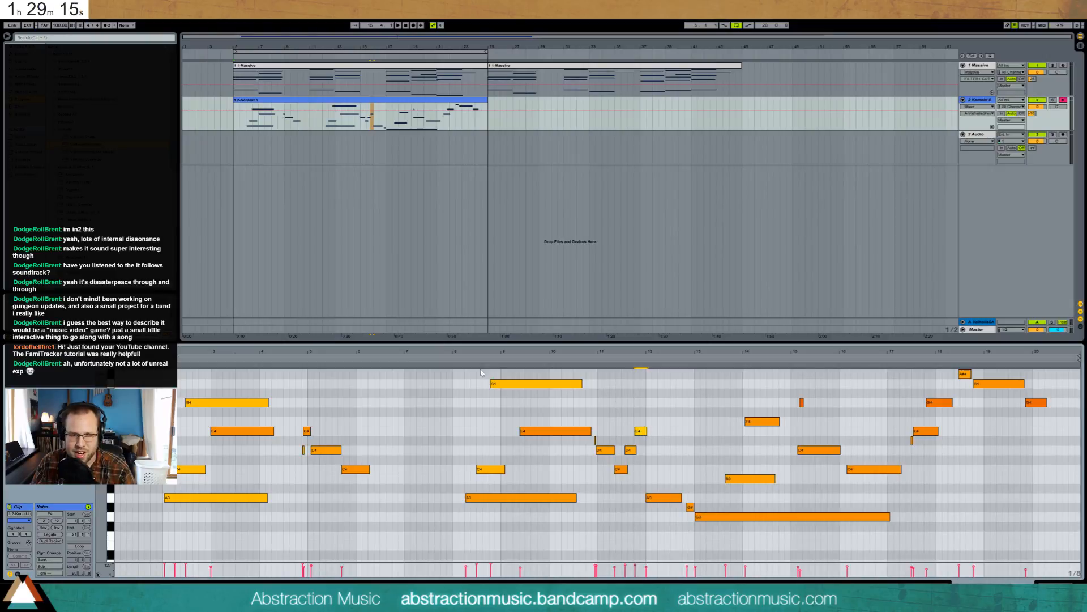
# - Replay from bar 12 and replace the short G#3 near bar 13 with a D4
pyautogui.click(458, 361)
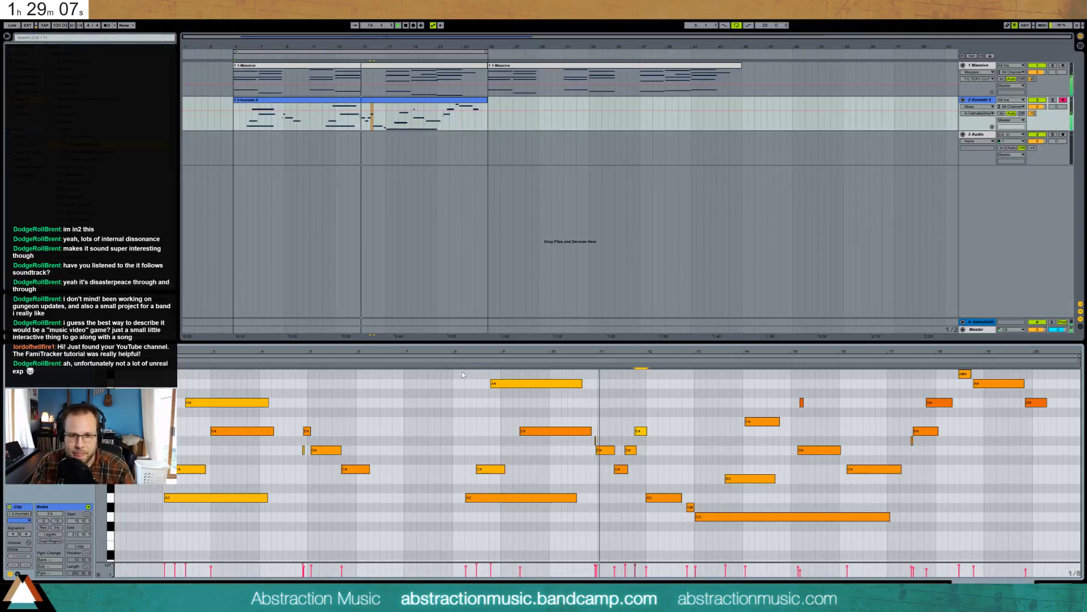
pyautogui.click(603, 495)
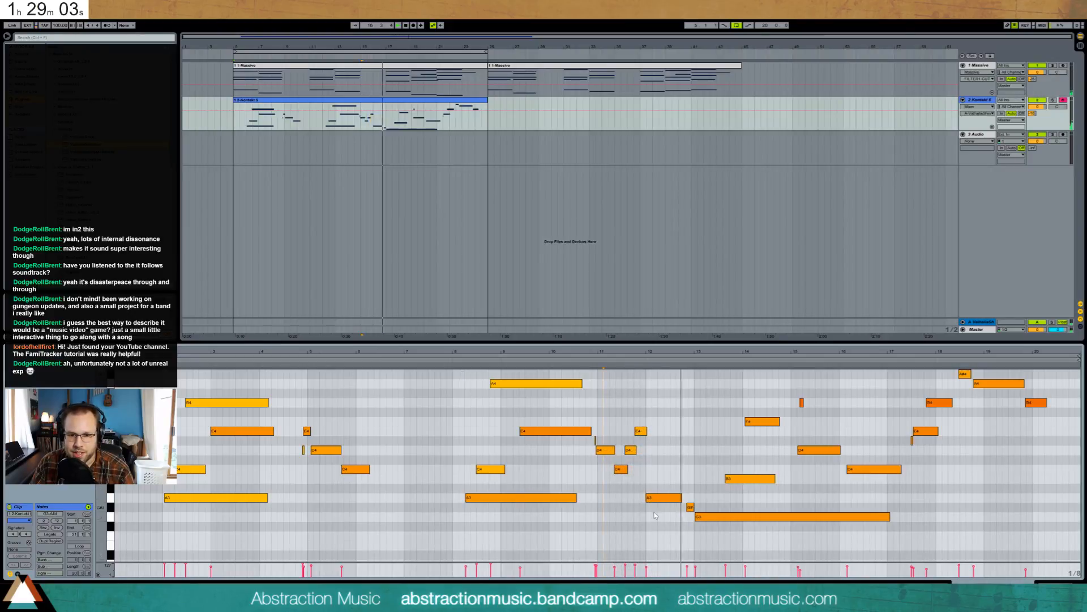
pyautogui.doubleClick(688, 506)
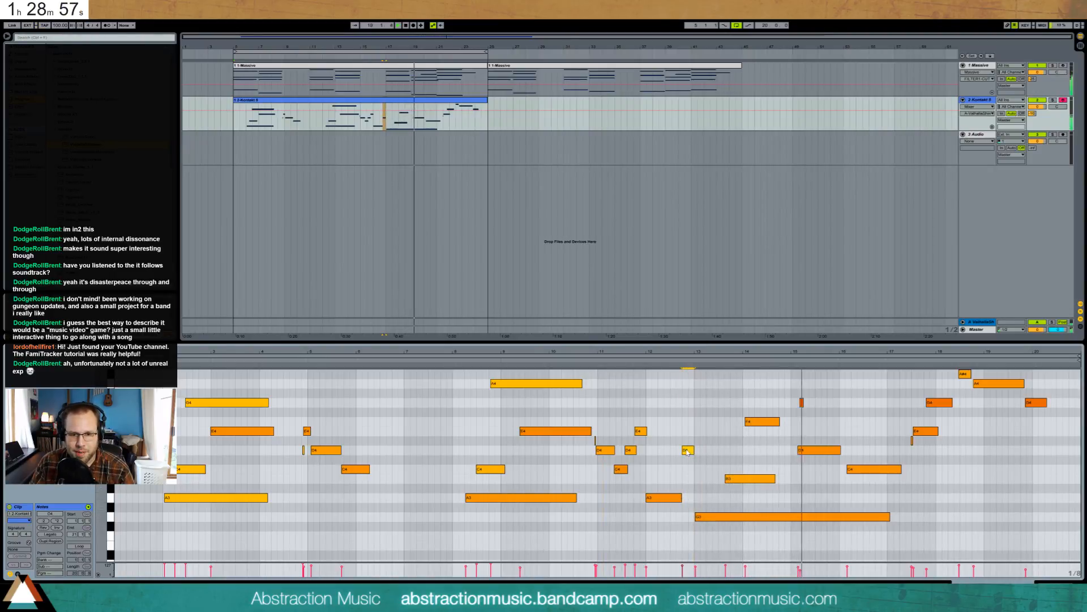
pyautogui.doubleClick(687, 451)
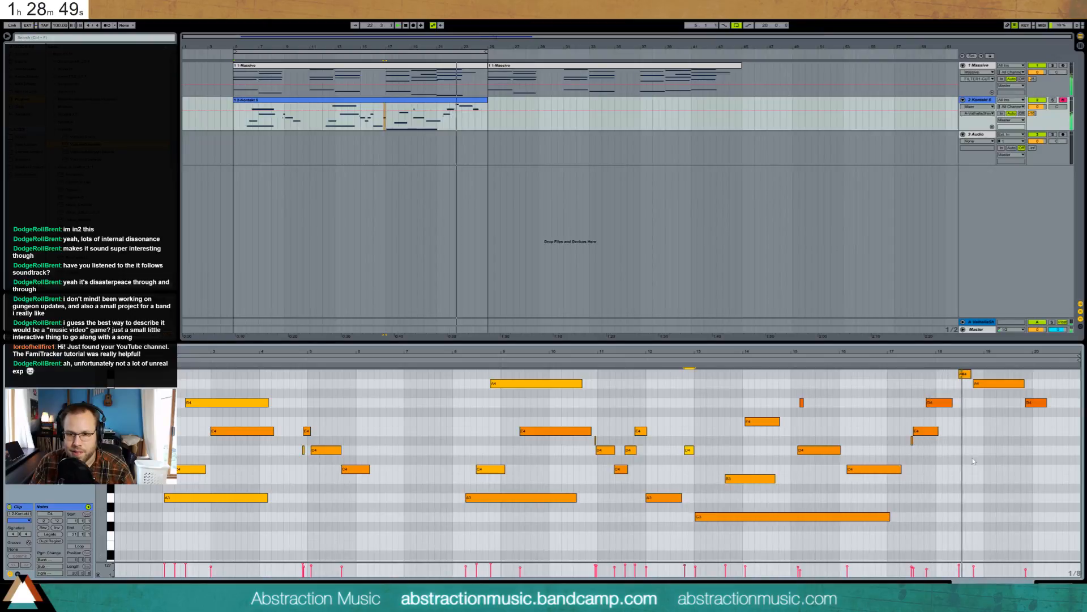
# - Raise the velocities of the D#4, E4 and G4 notes near bar 18 to 101–127
pyautogui.scroll(3, 928, 395)
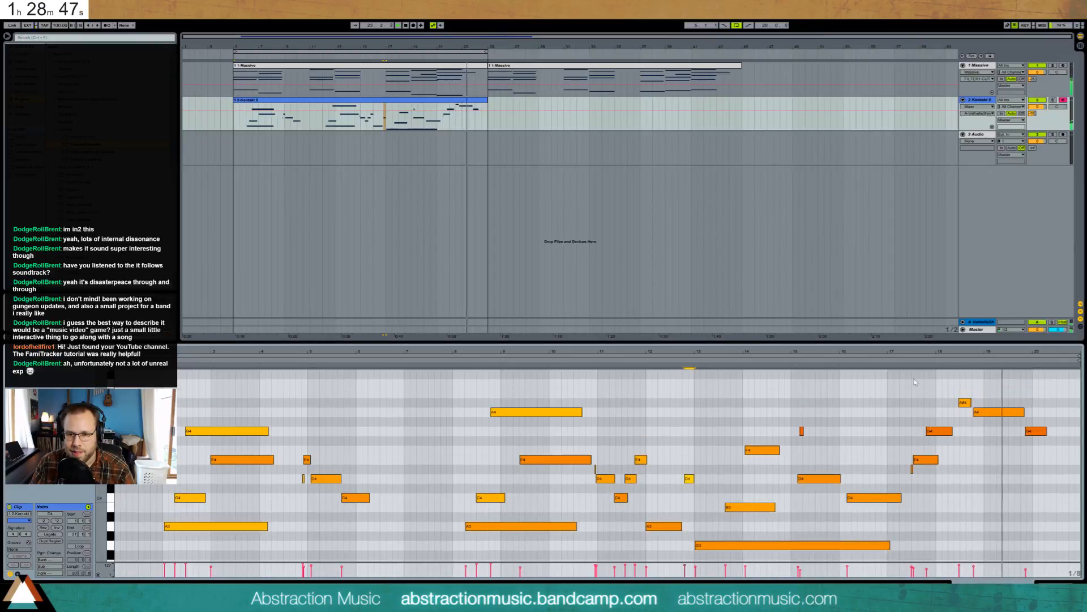
pyautogui.moveTo(887, 421)
pyautogui.mouseDown()
pyautogui.moveTo(979, 477)
pyautogui.moveTo(1033, 487)
pyautogui.mouseUp()
pyautogui.moveTo(1026, 569); pyautogui.dragTo(1026, 565)
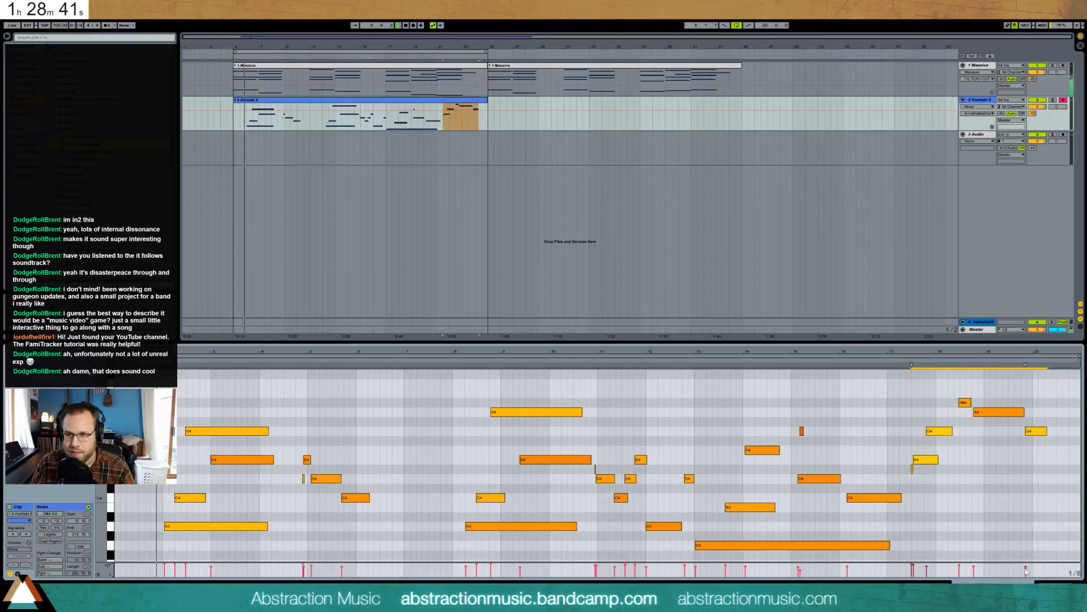
pyautogui.click(1009, 571)
pyautogui.click(1025, 569)
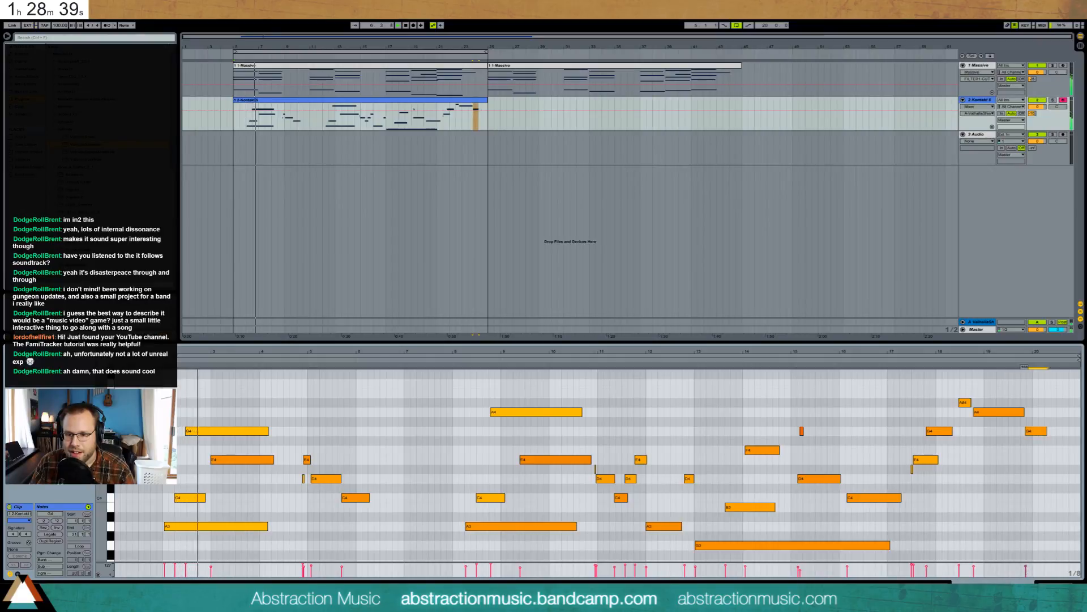
pyautogui.click(927, 567)
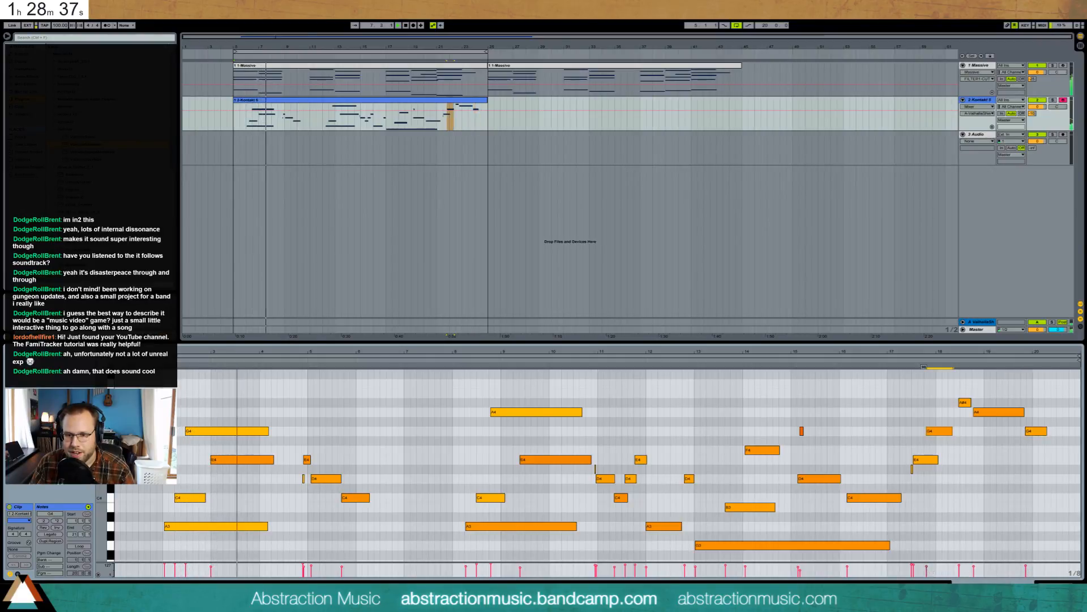
pyautogui.hotkey('shift', 'Tab')
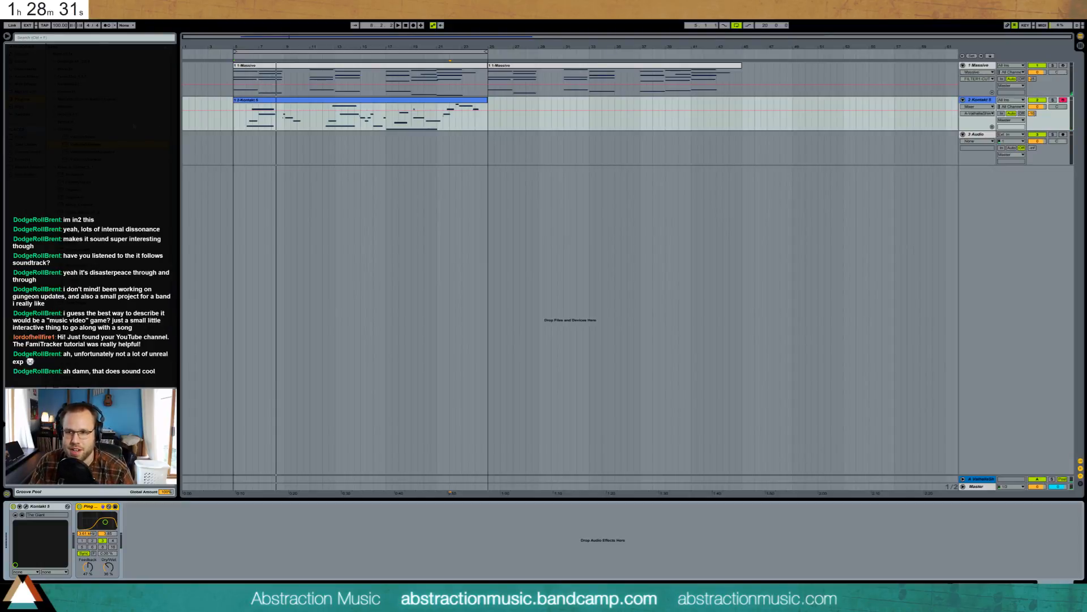
# - Lower the second chain's volume in the Massive track's effect rack to -4.3 dB
pyautogui.click(235, 90)
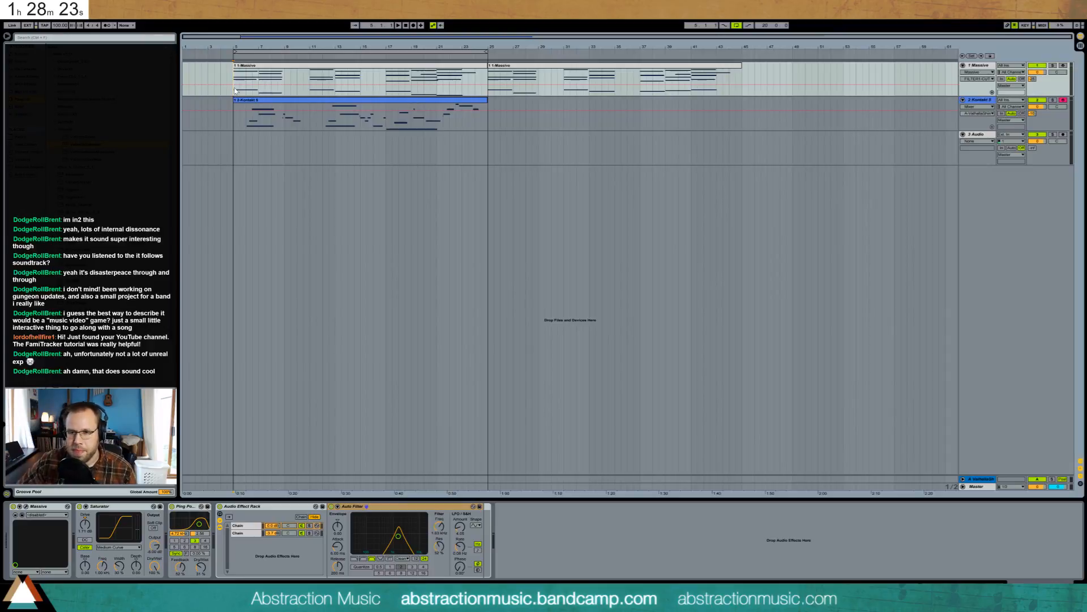
pyautogui.press('space')
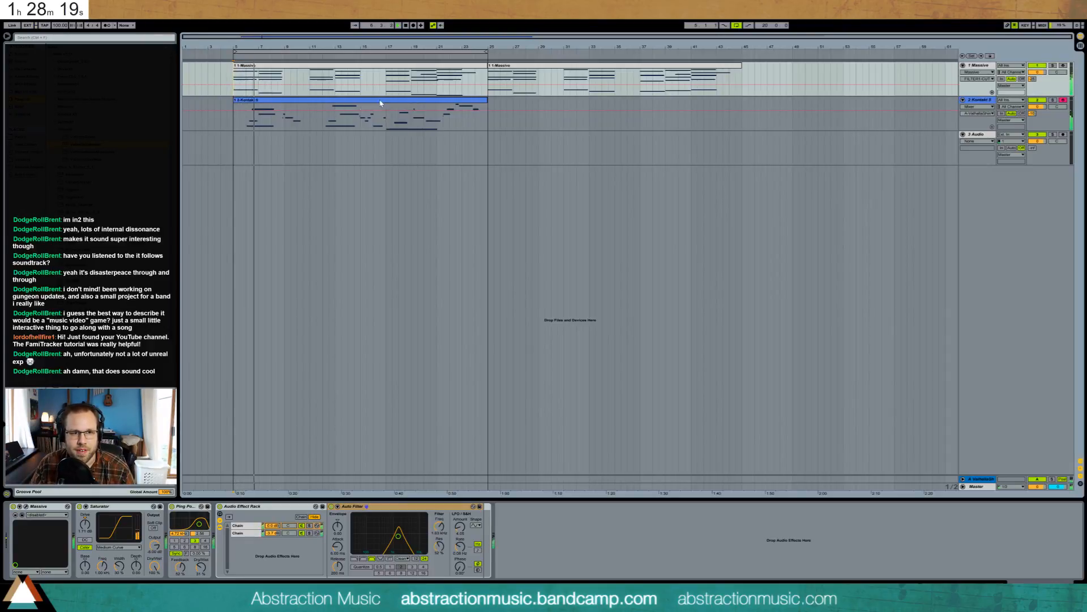
pyautogui.click(448, 66)
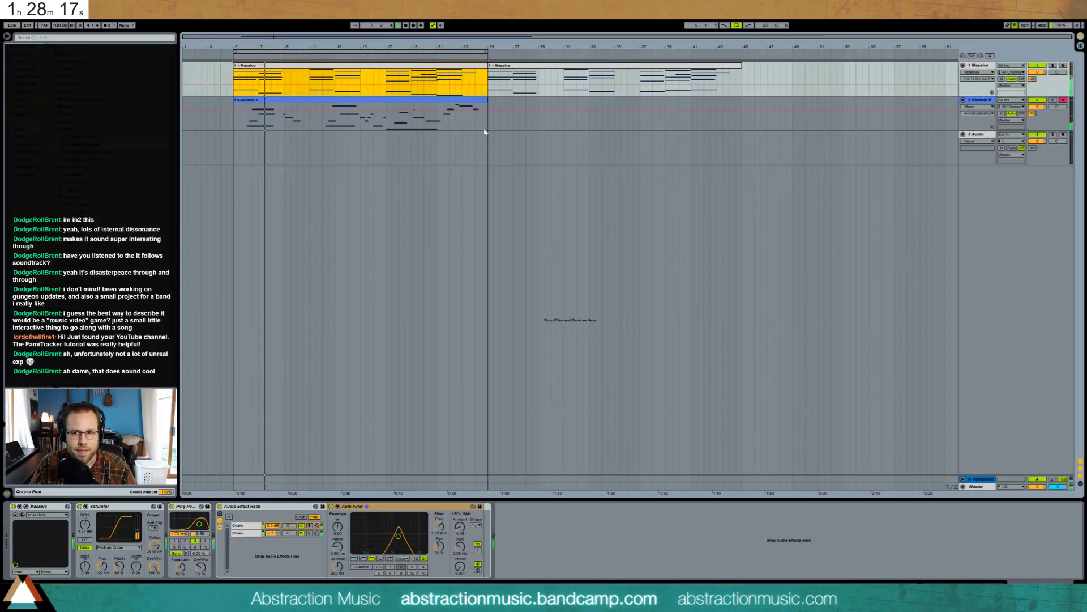
pyautogui.moveTo(273, 532); pyautogui.dragTo(273, 536)
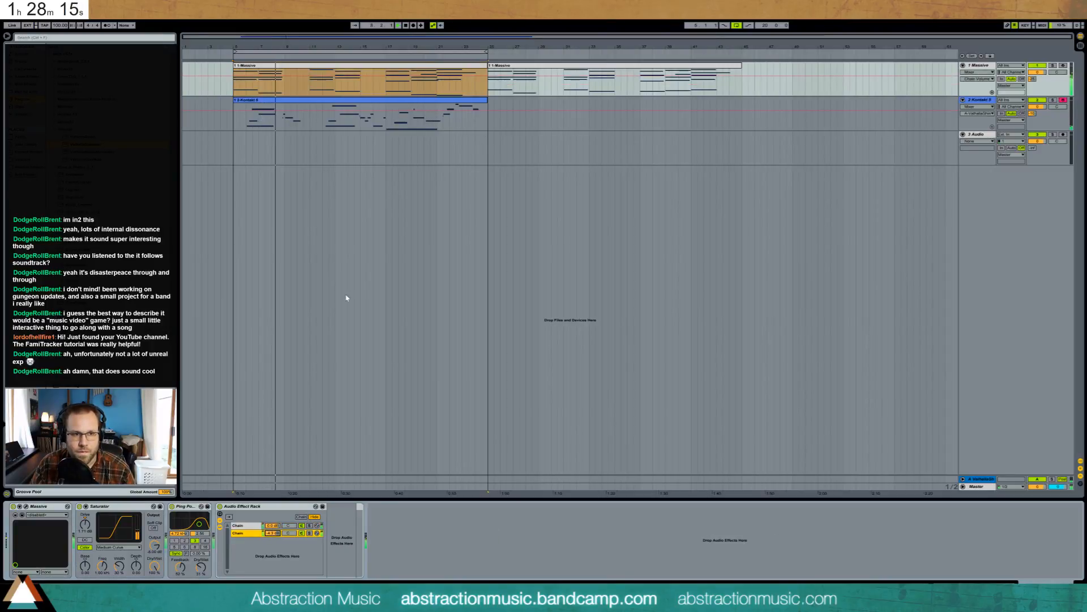
# - Insert a Compressor and a Reverb between Kontakt 5 and the Ping Pong Delay
pyautogui.click(953, 103)
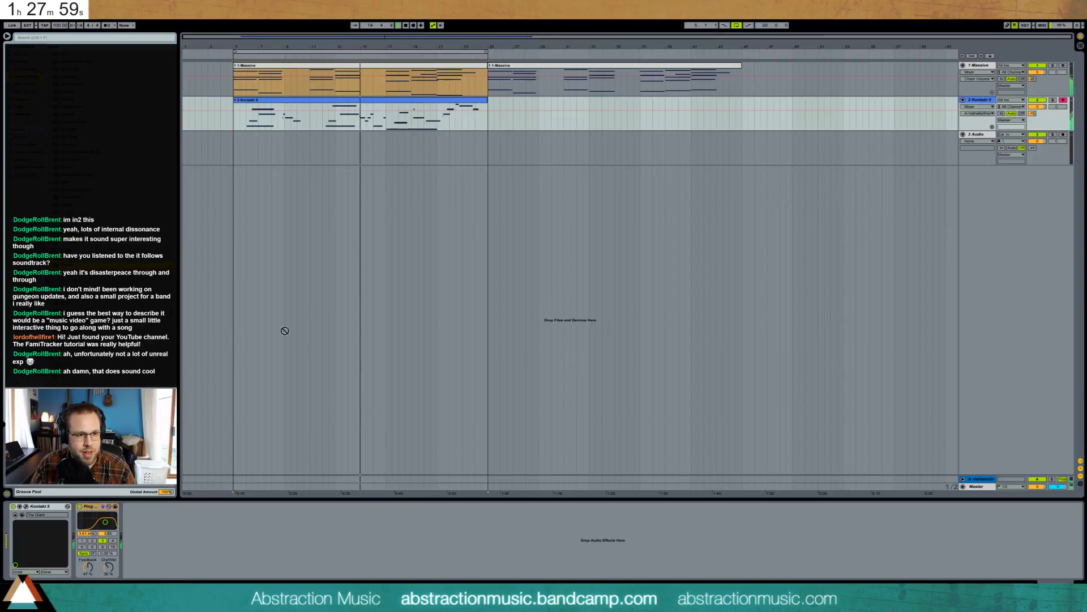
pyautogui.moveTo(284, 330); pyautogui.dragTo(74, 538)
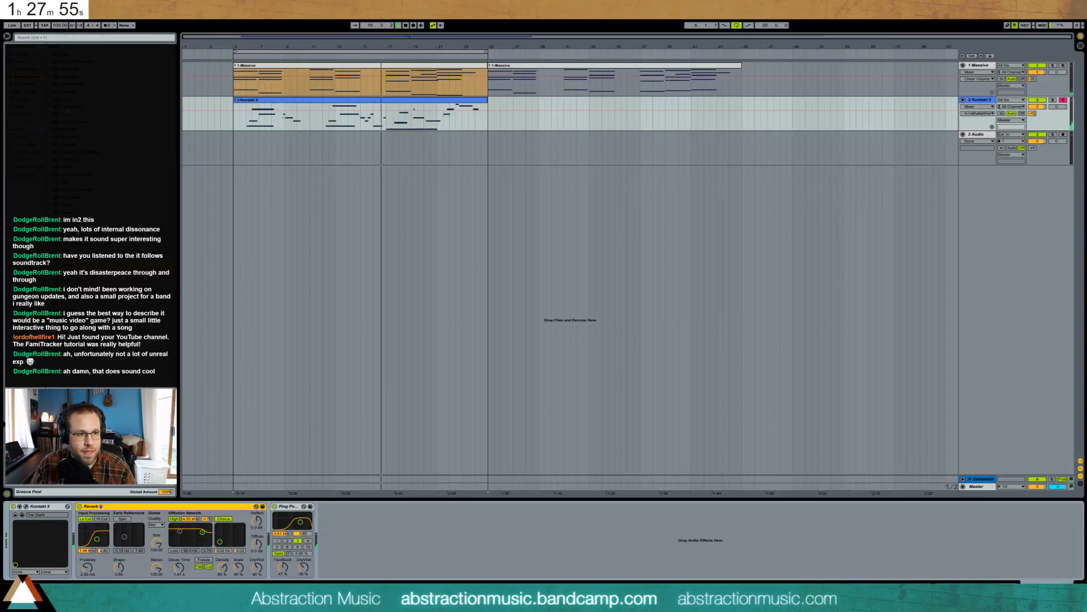
pyautogui.moveTo(68, 107); pyautogui.dragTo(112, 547)
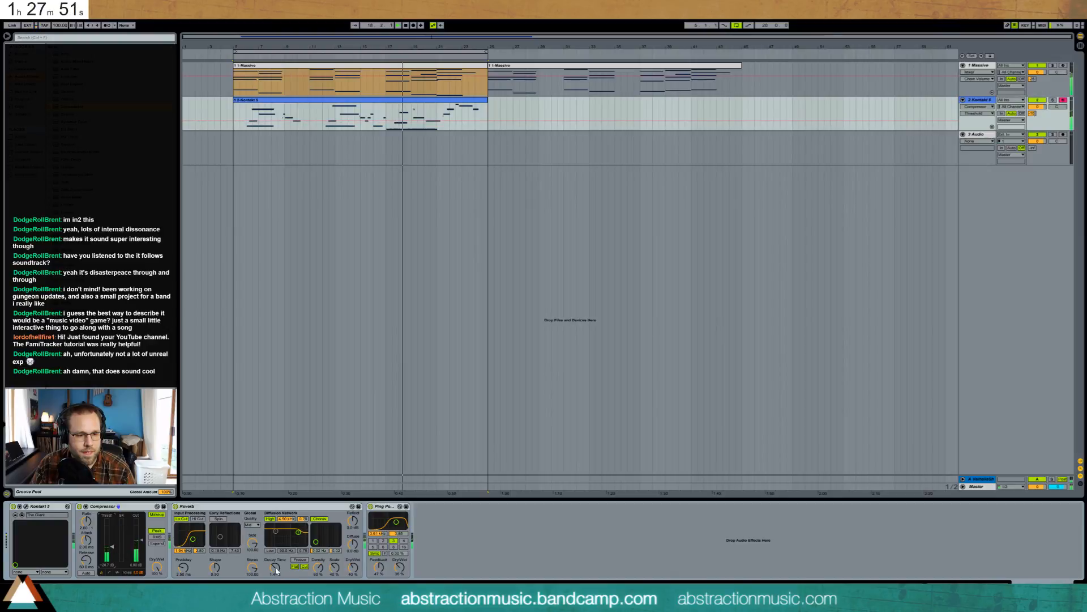
# - Lengthen the Kontakt reverb's decay time and make its dry/wet mix drier
pyautogui.moveTo(276, 568); pyautogui.dragTo(276, 562)
pyautogui.moveTo(353, 568); pyautogui.dragTo(352, 572)
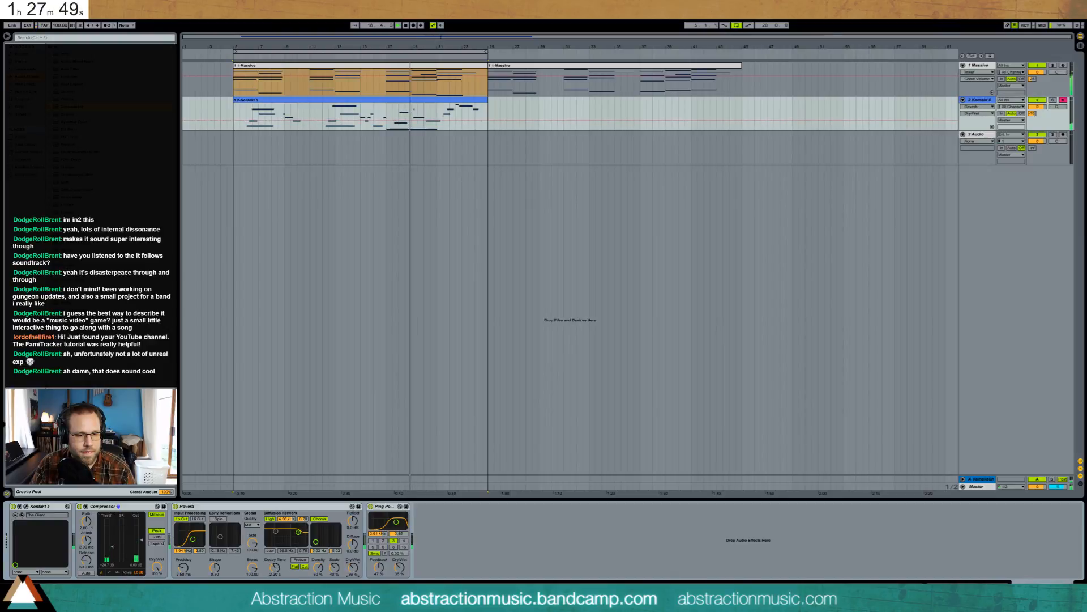
pyautogui.doubleClick(430, 129)
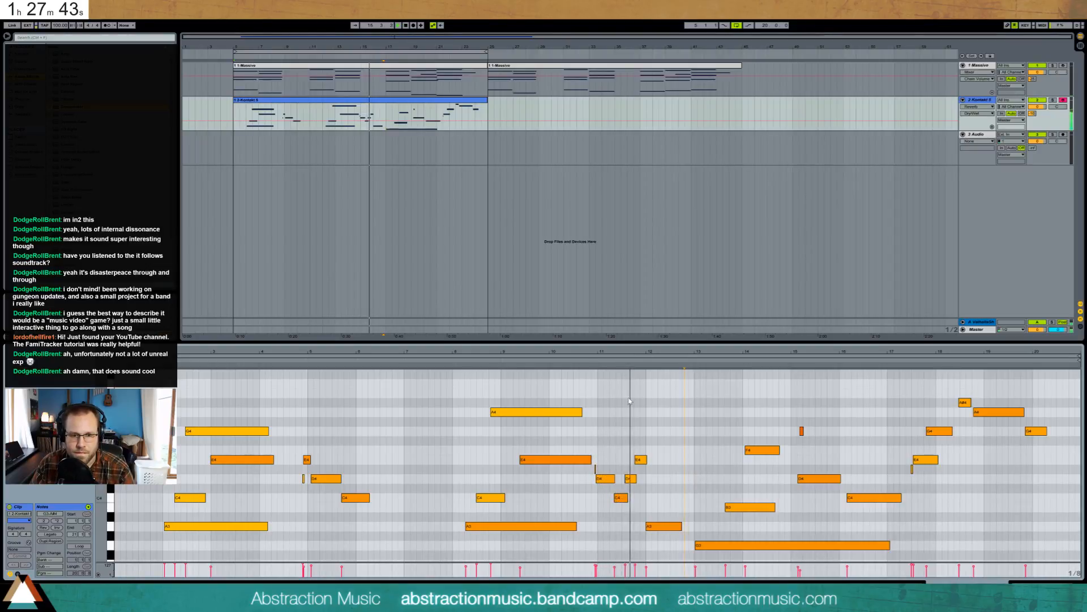
# - Nudge the D4 note later, raise F4 to G4, and lengthen the G4 near bar 15
pyautogui.click(641, 459)
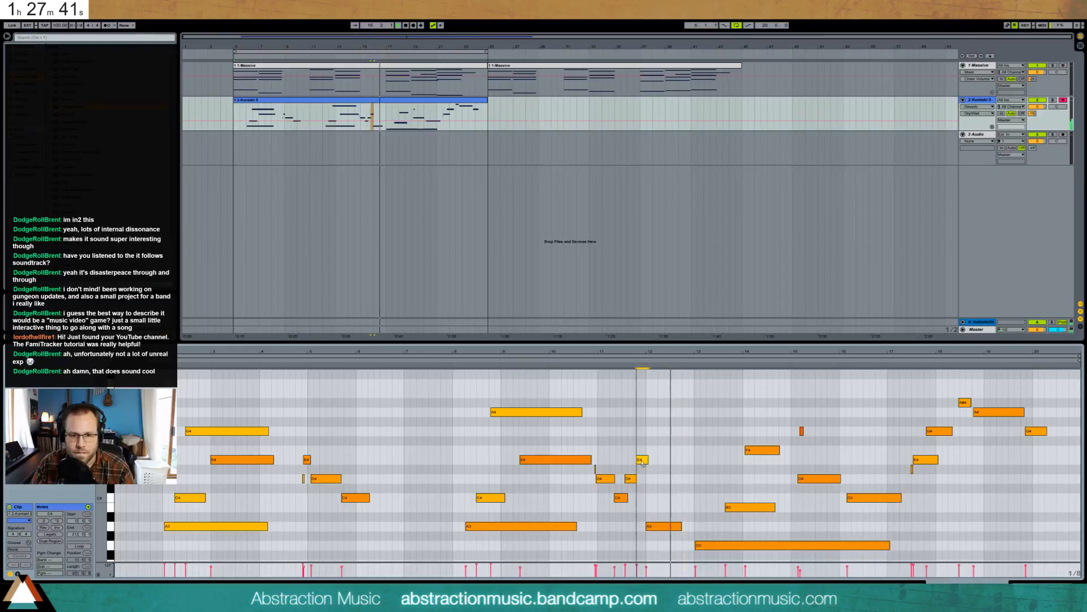
pyautogui.moveTo(631, 479); pyautogui.dragTo(643, 460)
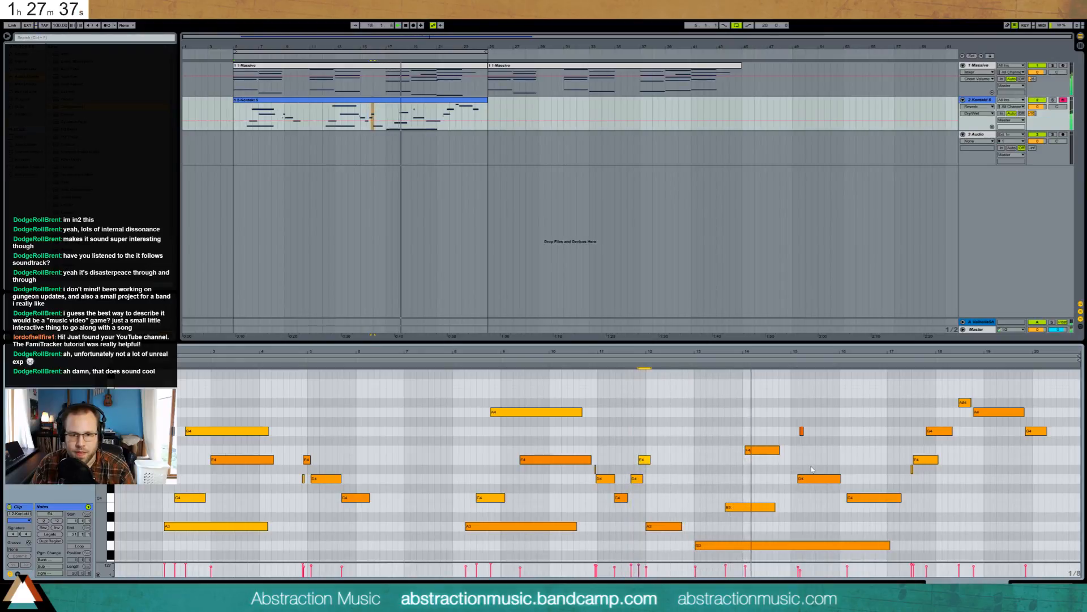
pyautogui.click(771, 449)
pyautogui.press('Up')
pyautogui.press('Up')
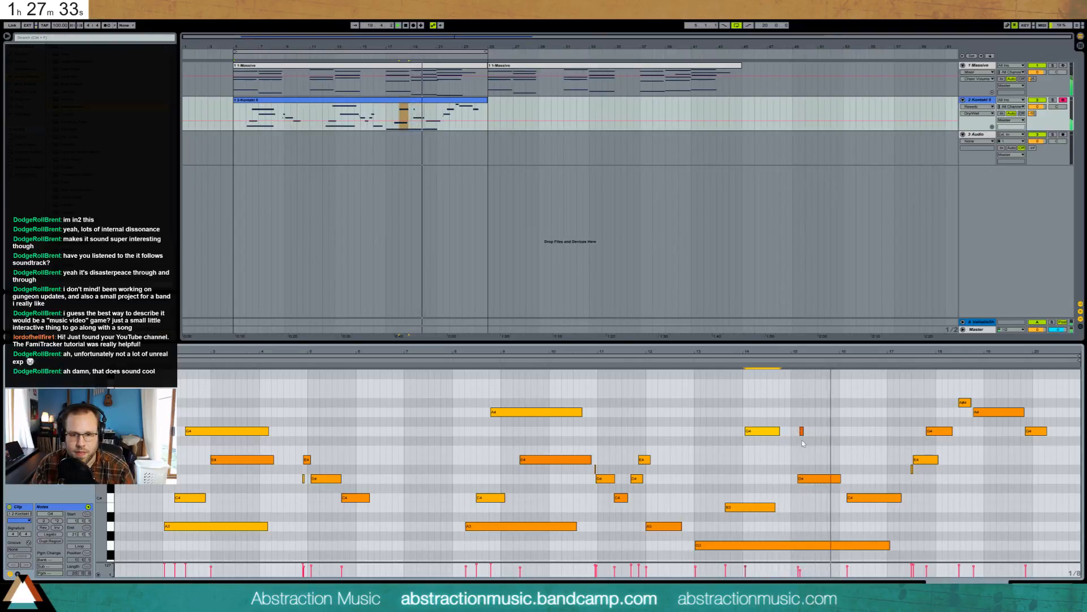
pyautogui.moveTo(803, 431); pyautogui.dragTo(826, 427)
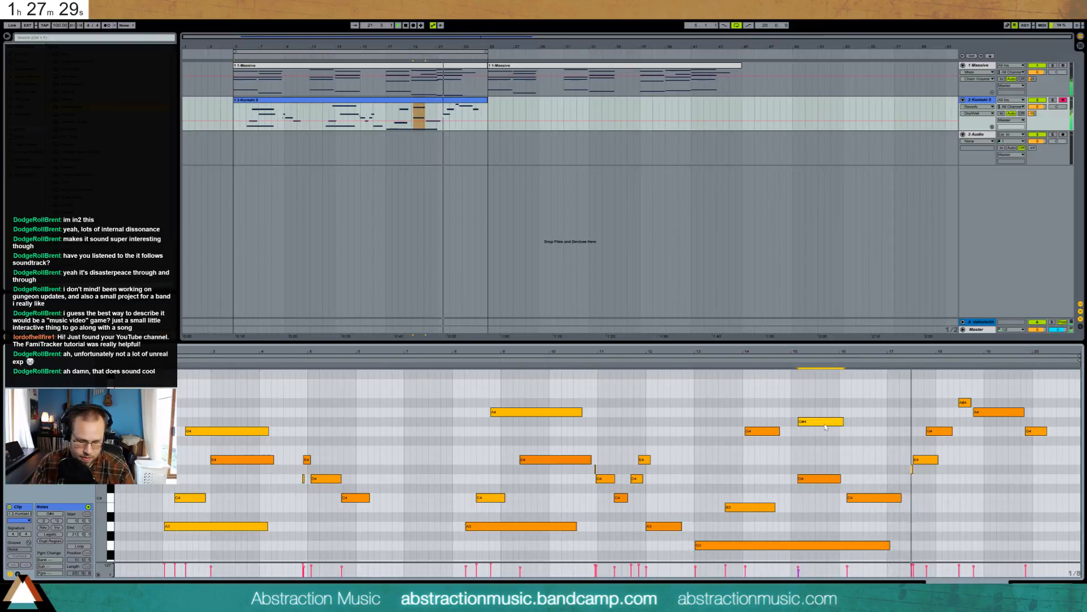
pyautogui.click(951, 414)
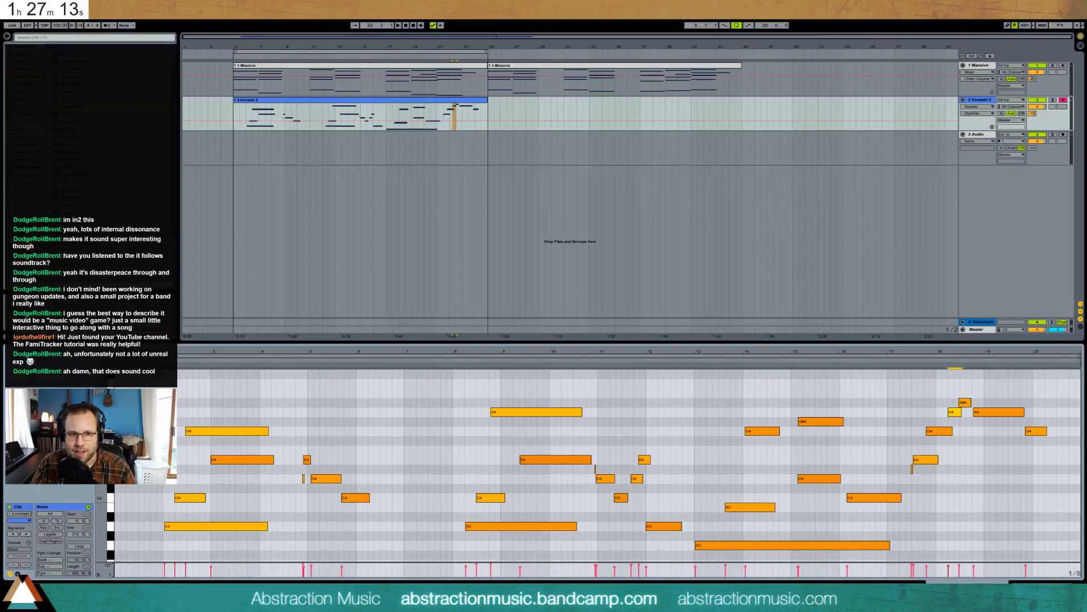
pyautogui.hotkey('shift', 'Tab')
pyautogui.click(406, 105)
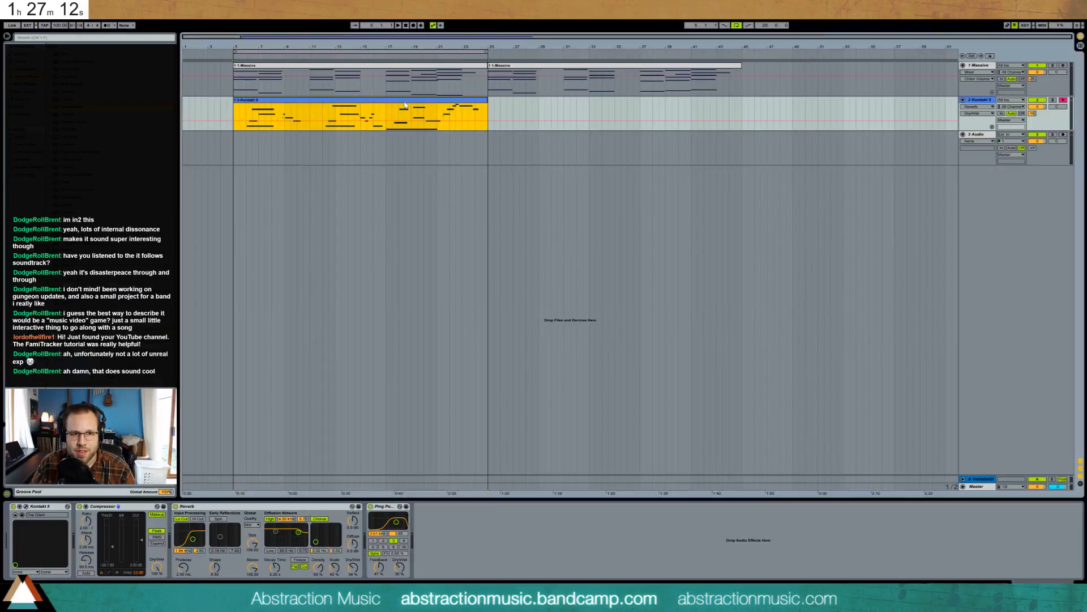
# - Duplicate the Kontakt clip so it repeats right after itself
pyautogui.click(234, 92)
pyautogui.press('space')
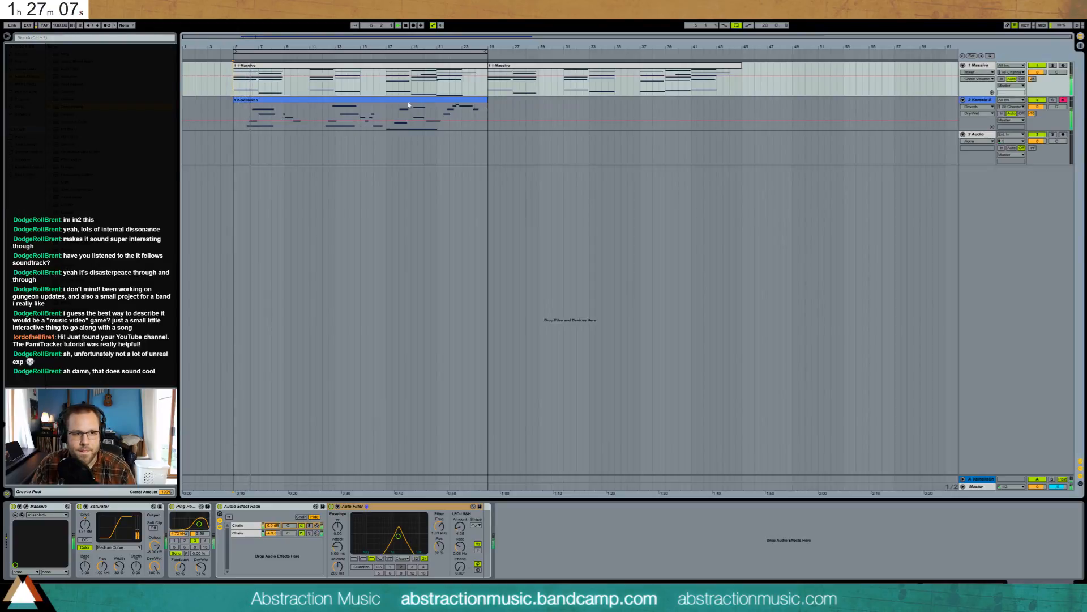
pyautogui.hotkey('ctrl', 'd')
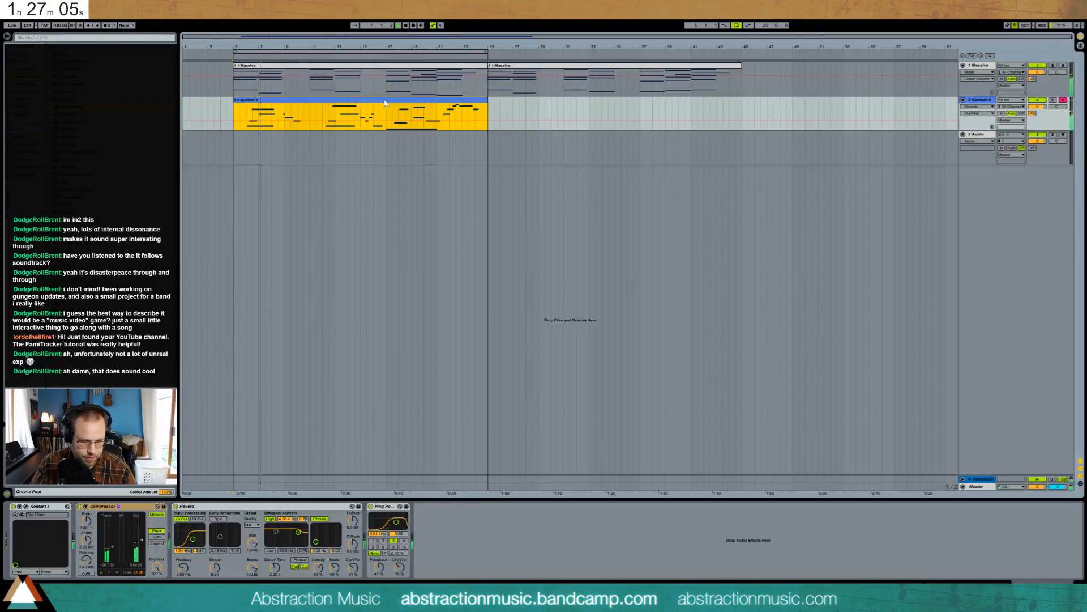
# - Insert a new MIDI track below Kontakt, create an empty clip near bar 9 and open it
pyautogui.click(980, 100)
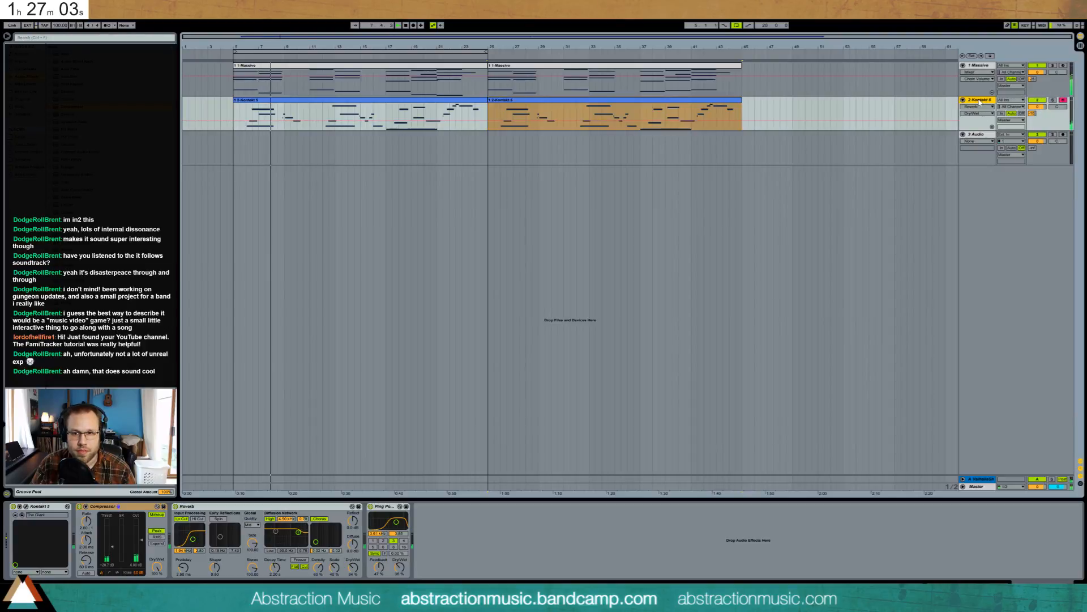
pyautogui.hotkey('ctrl', 'shift', 't')
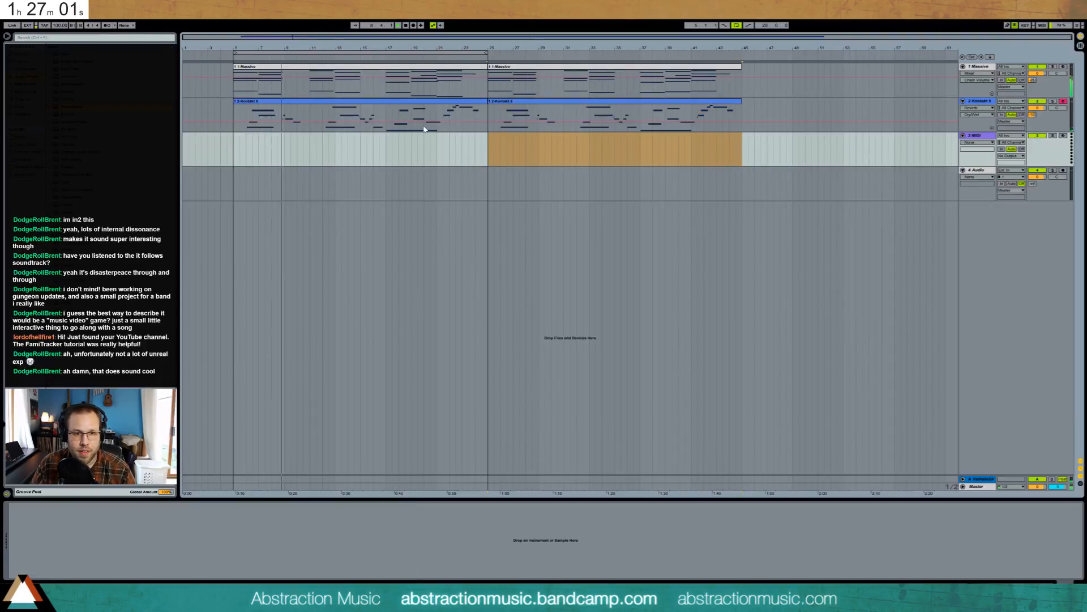
pyautogui.click(283, 147)
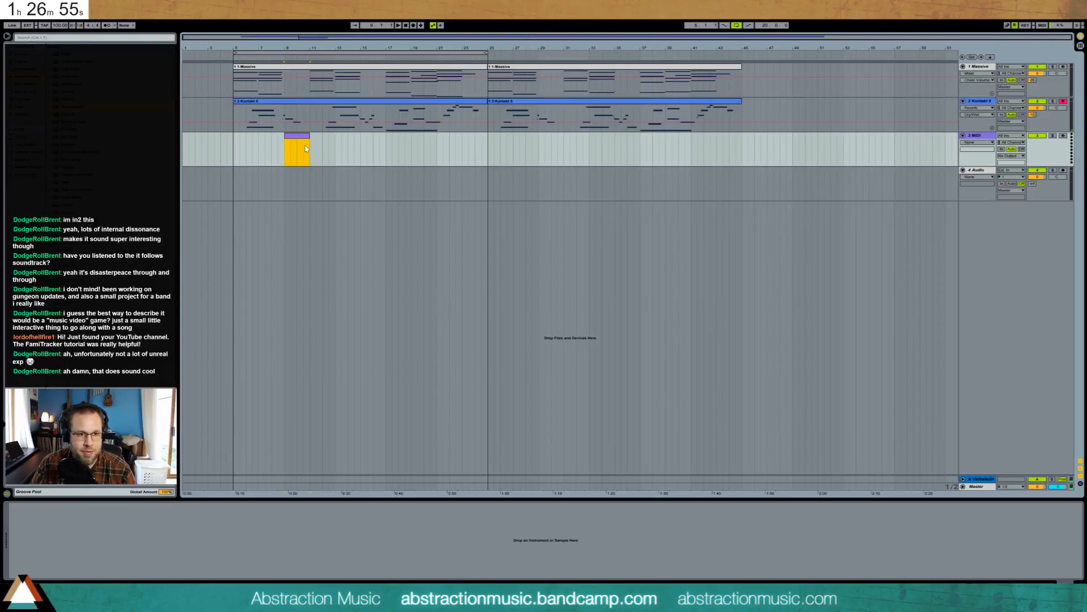
pyautogui.doubleClick(302, 137)
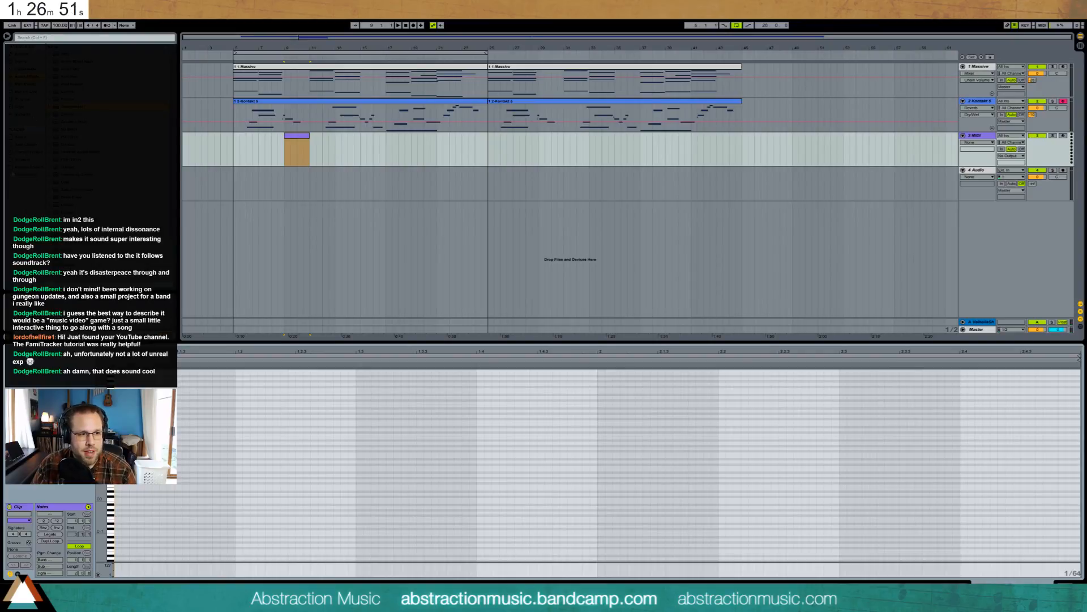
pyautogui.click(29, 167)
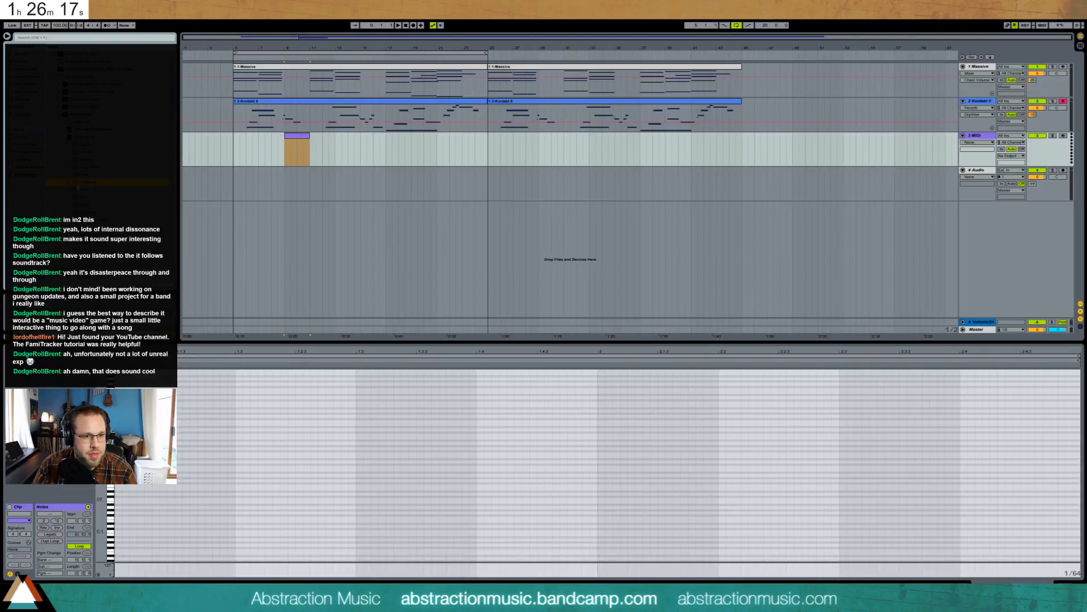
# - Place the Analog track below the last track, solo it and show its A-ValhallaShim send automation
pyautogui.click(322, 223)
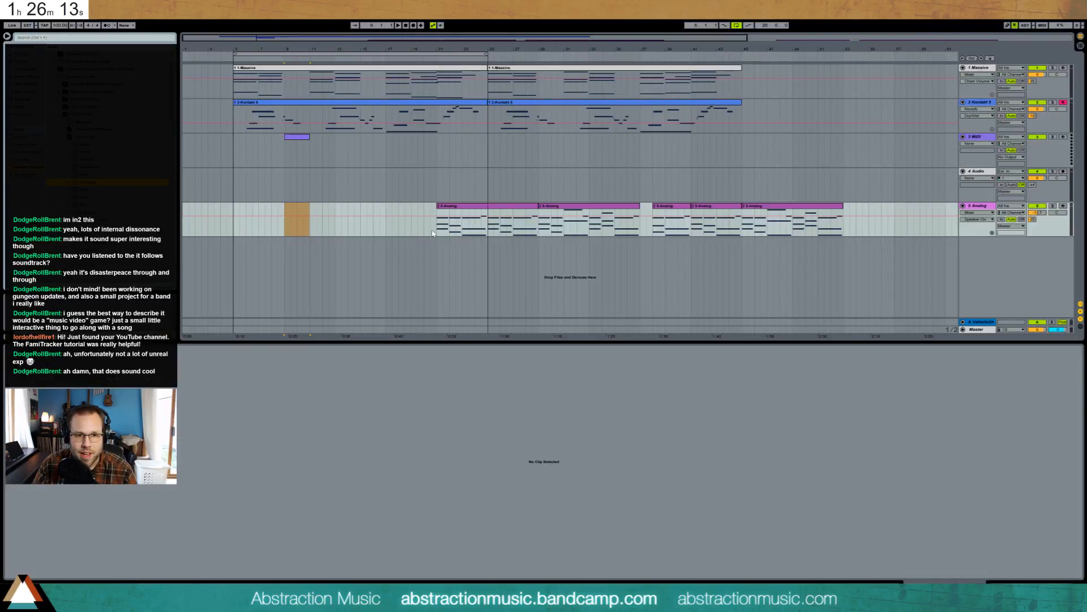
pyautogui.click(439, 232)
pyautogui.click(1052, 206)
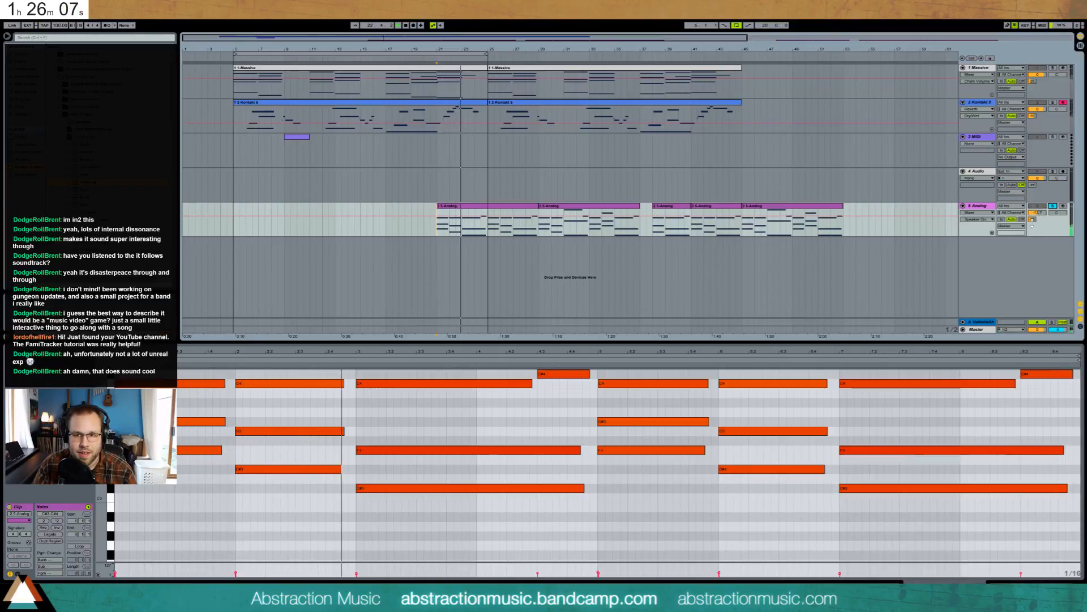
pyautogui.moveTo(1032, 221); pyautogui.dragTo(1032, 213)
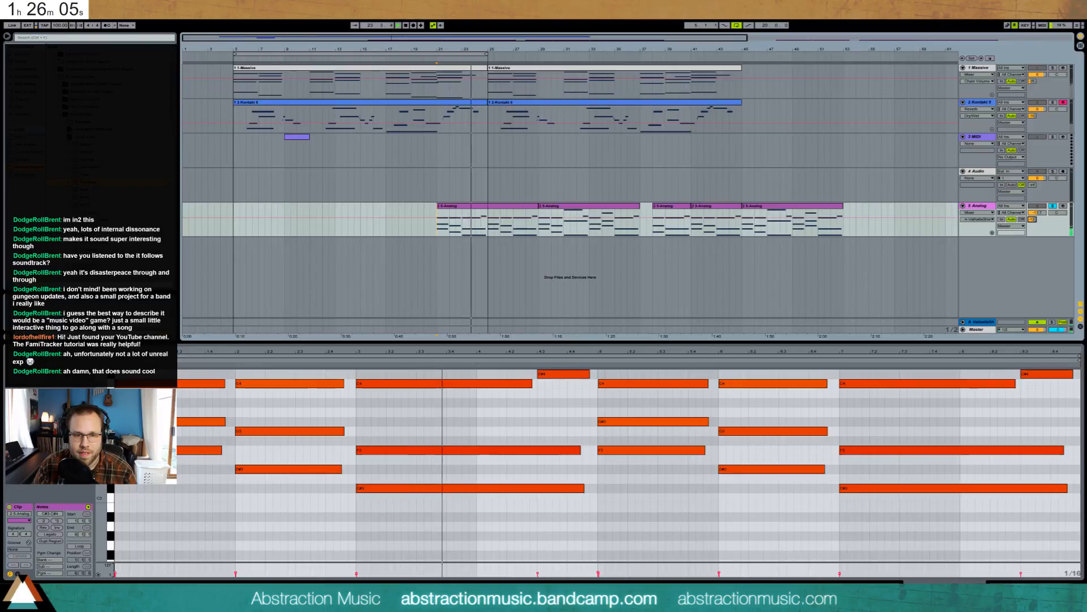
# - Move the Analog track up to third position and delete its clips
pyautogui.click(466, 211)
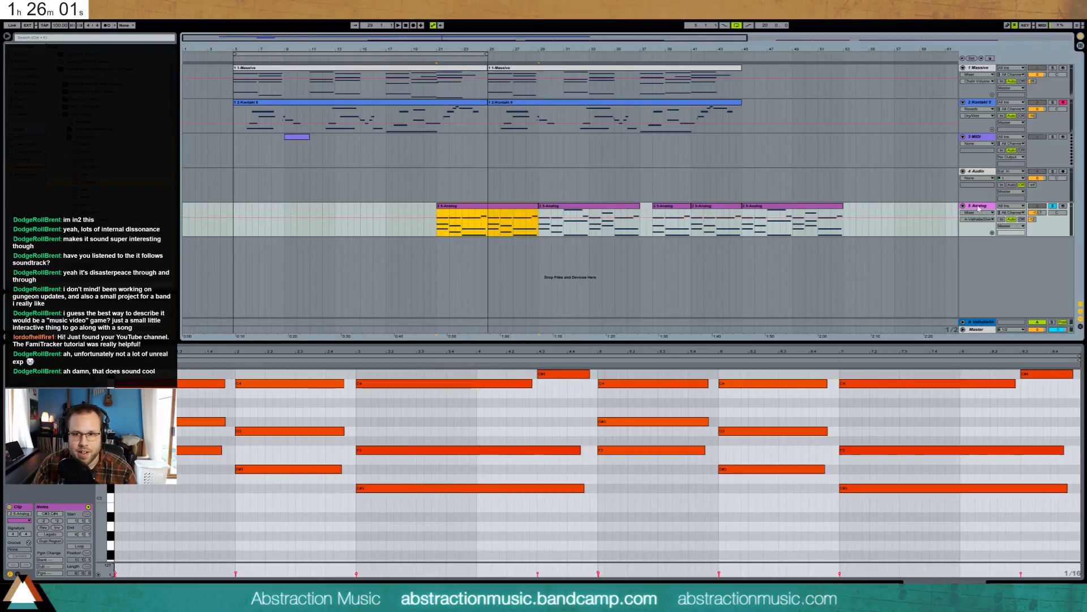
pyautogui.moveTo(978, 208); pyautogui.dragTo(857, 146)
pyautogui.press('Delete')
pyautogui.click(298, 171)
# - Delete the MIDI track's clip and shorten Analog's filter envelope attack to 5 ms
pyautogui.press('Delete')
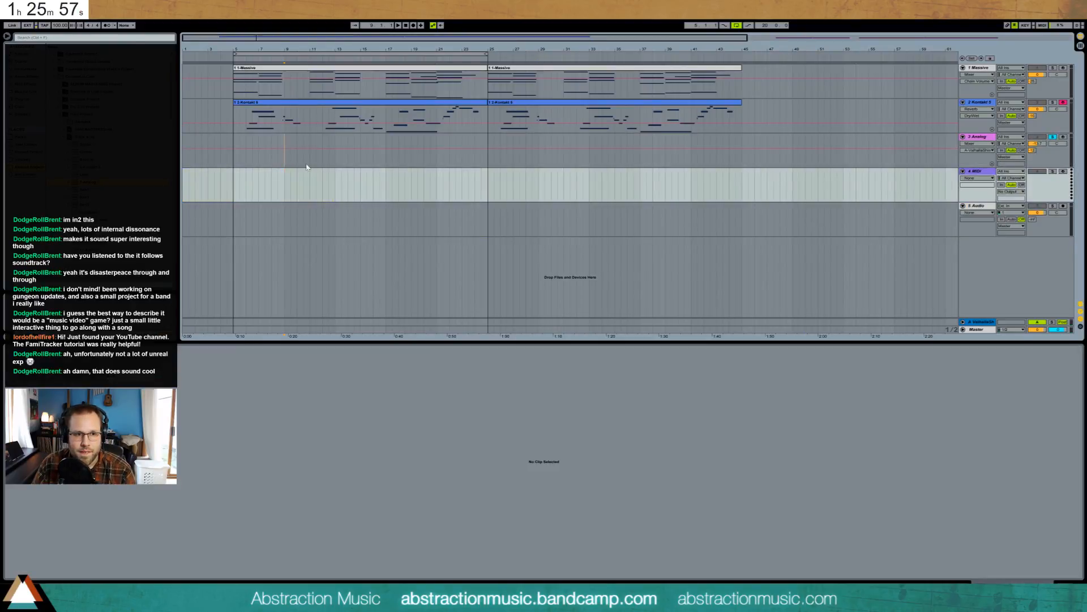
pyautogui.click(307, 165)
pyautogui.click(1014, 582)
pyautogui.click(114, 522)
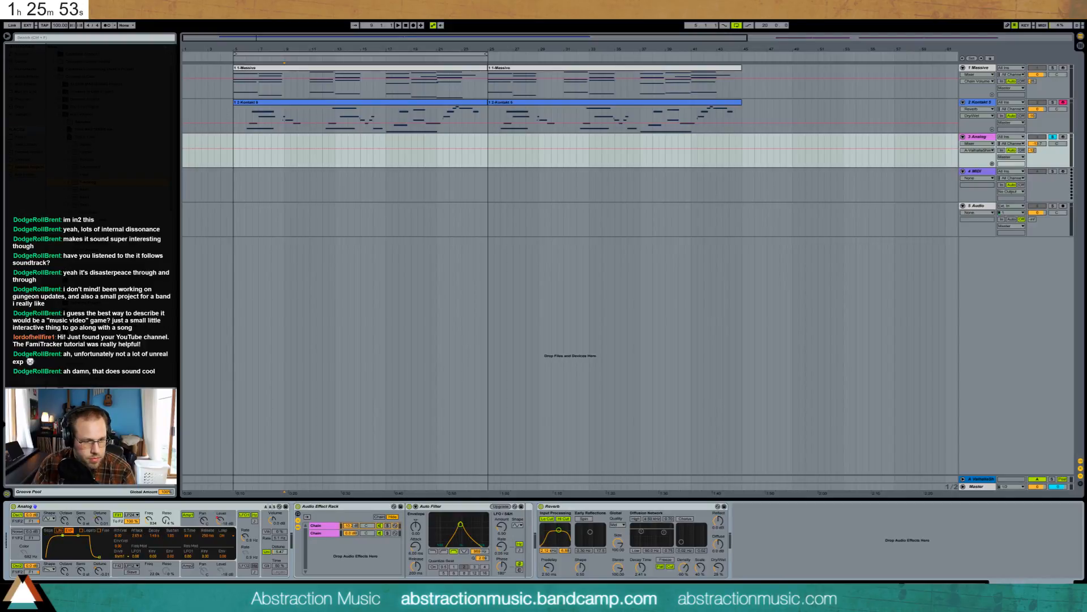
pyautogui.moveTo(62, 535); pyautogui.dragTo(46, 535)
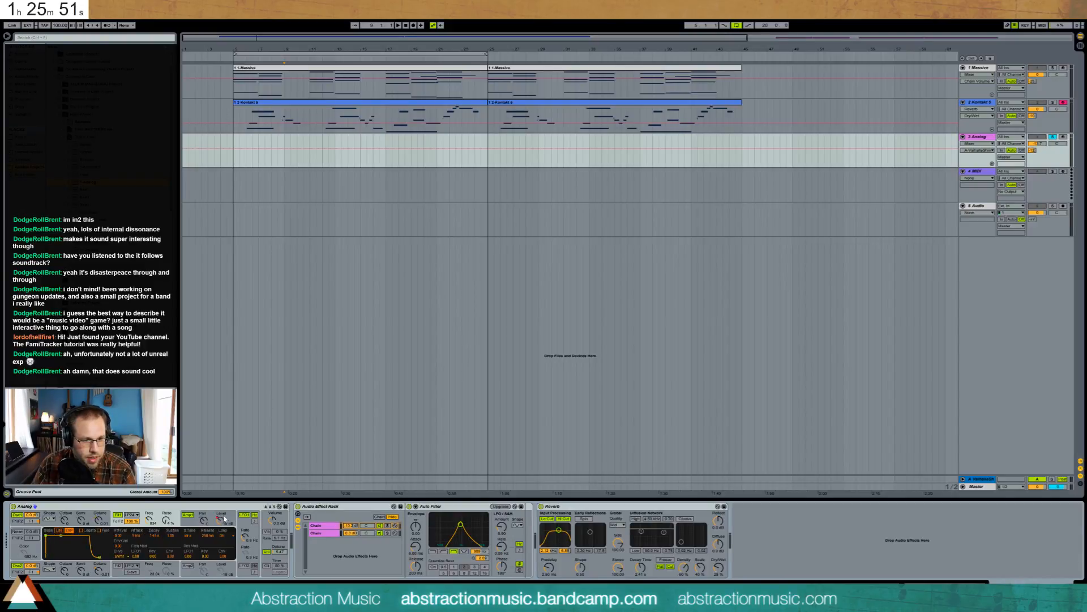
pyautogui.click(188, 515)
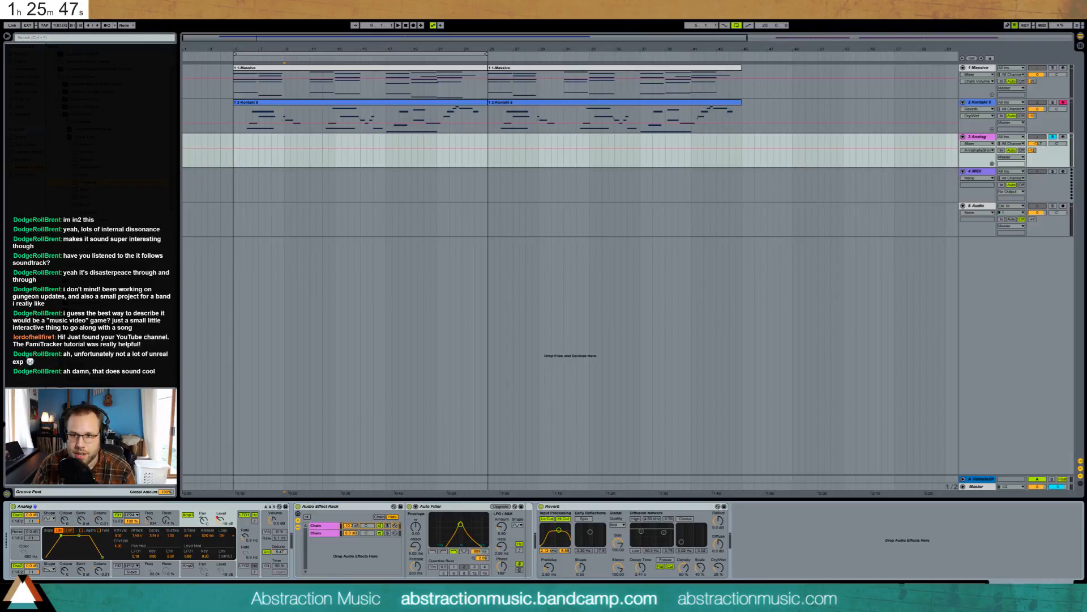
# - Arm the Analog track and start recording with a count-in
pyautogui.click(1038, 144)
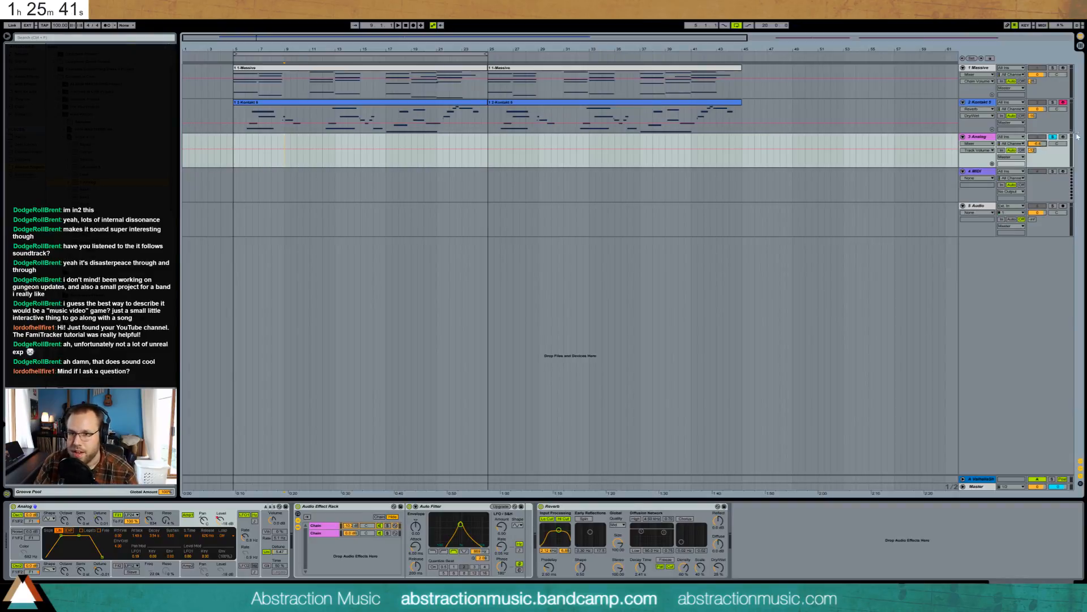
pyautogui.click(1063, 137)
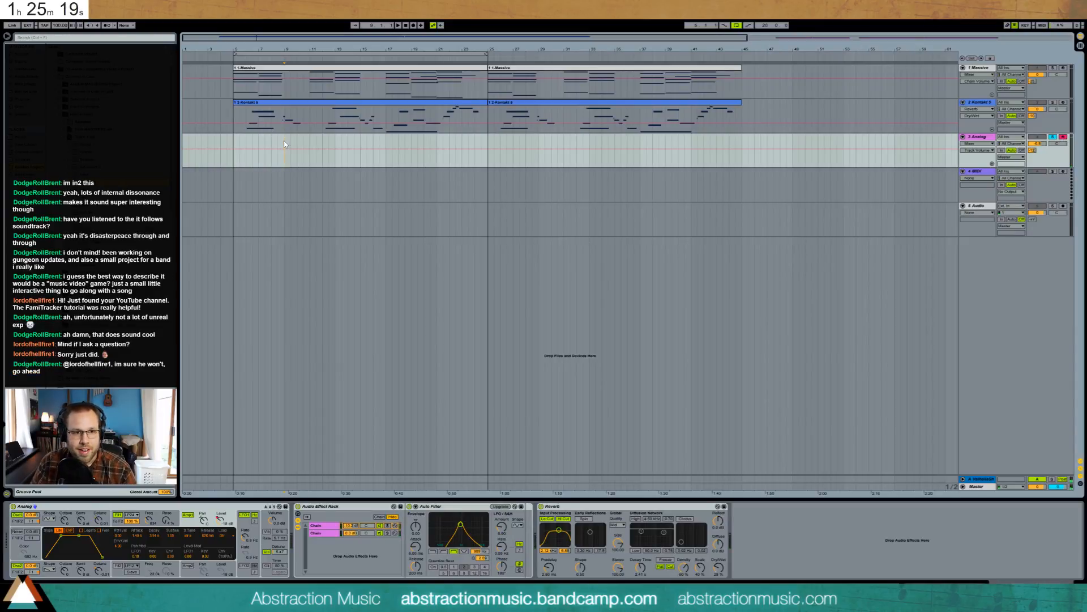
pyautogui.press('F9')
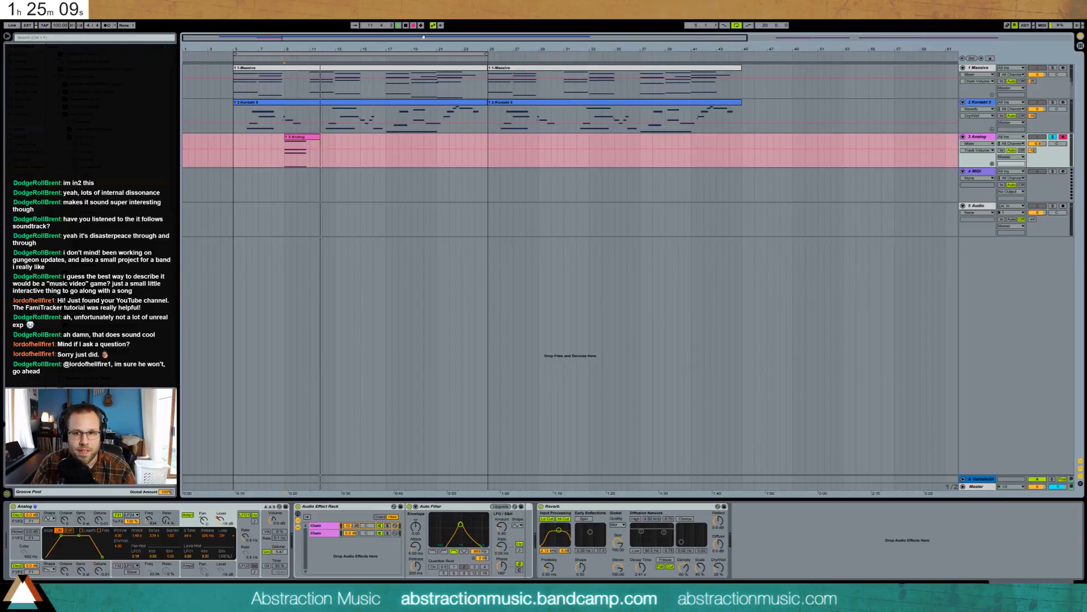
# - Stop recording, trim the Analog clip's end and test-transpose its four notes, restoring their pitches
pyautogui.press('space')
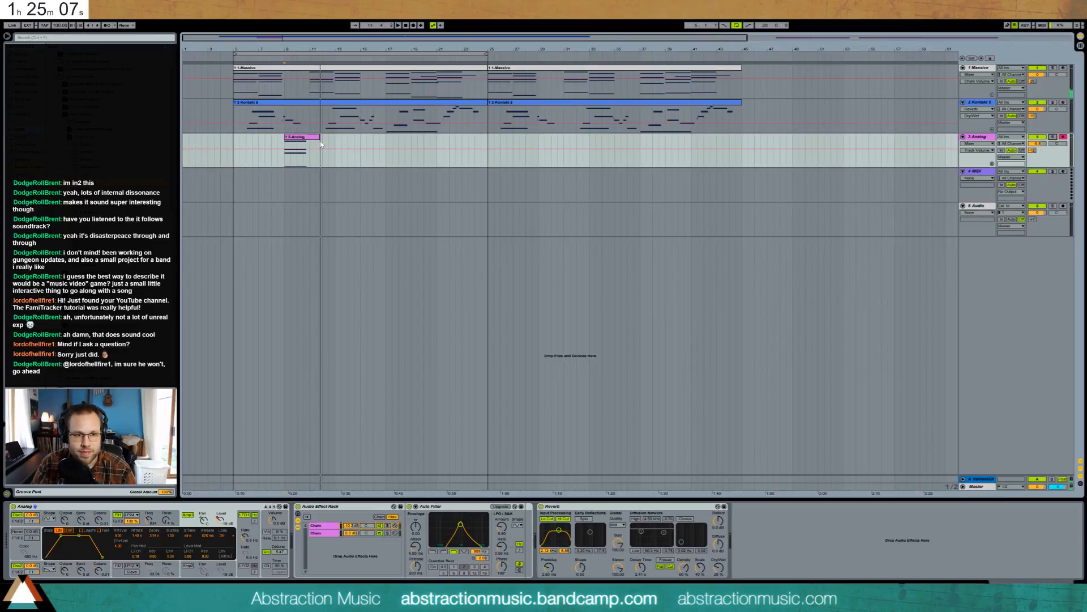
pyautogui.moveTo(319, 138); pyautogui.dragTo(309, 139)
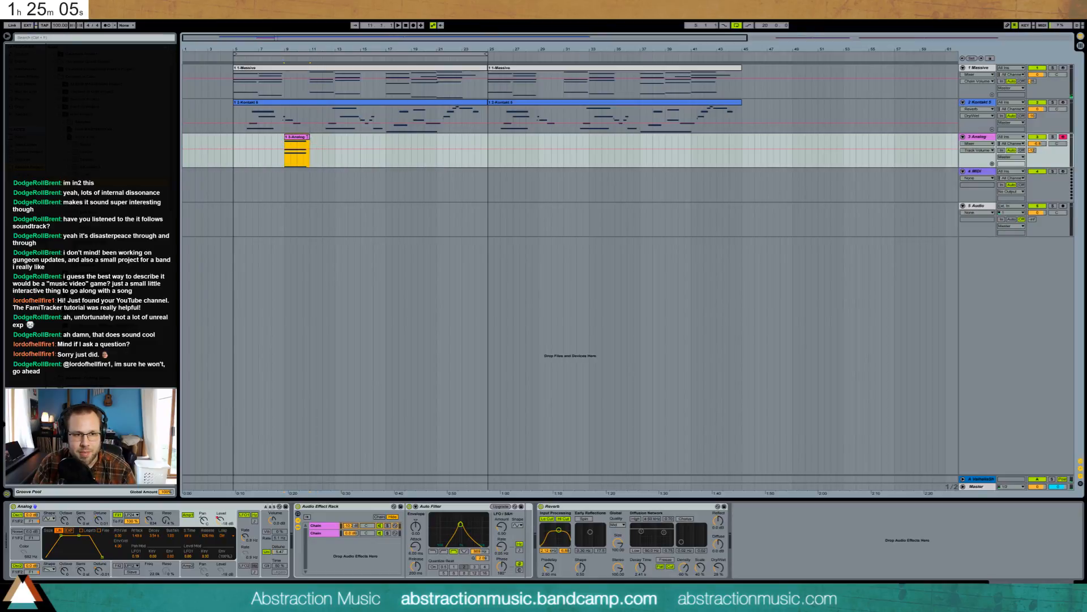
pyautogui.doubleClick(301, 137)
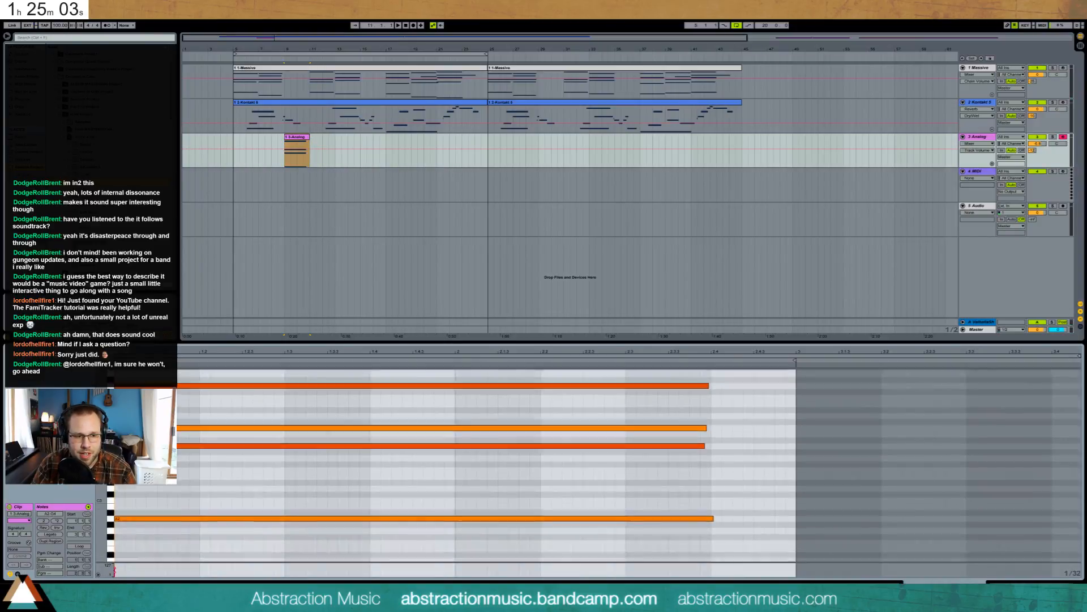
pyautogui.hotkey('ctrl', 'a')
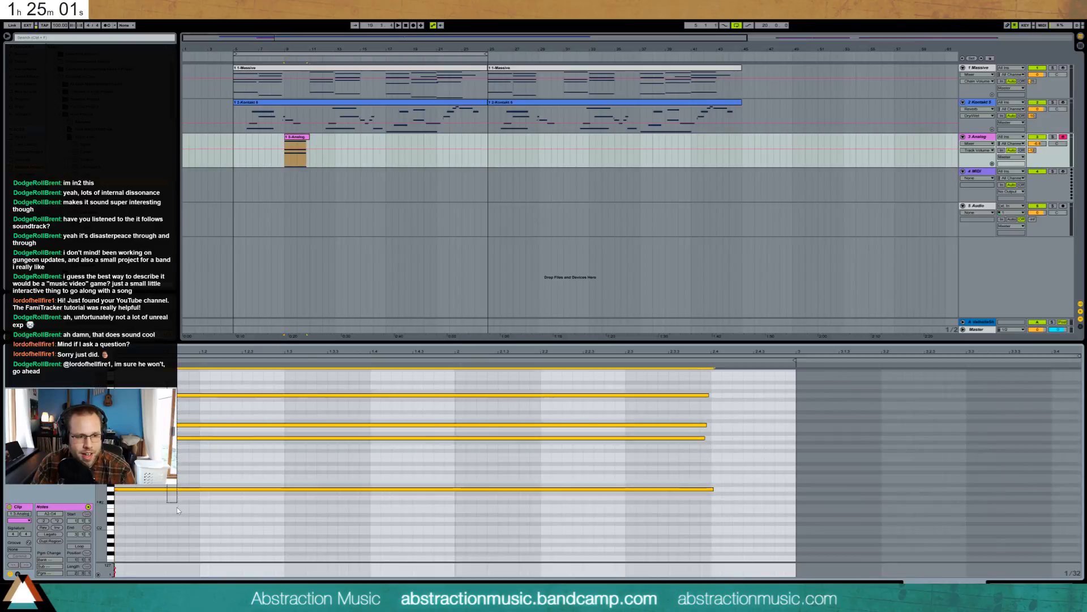
pyautogui.press('Down')
pyautogui.press('Down')
pyautogui.press('Up')
pyautogui.press('Up')
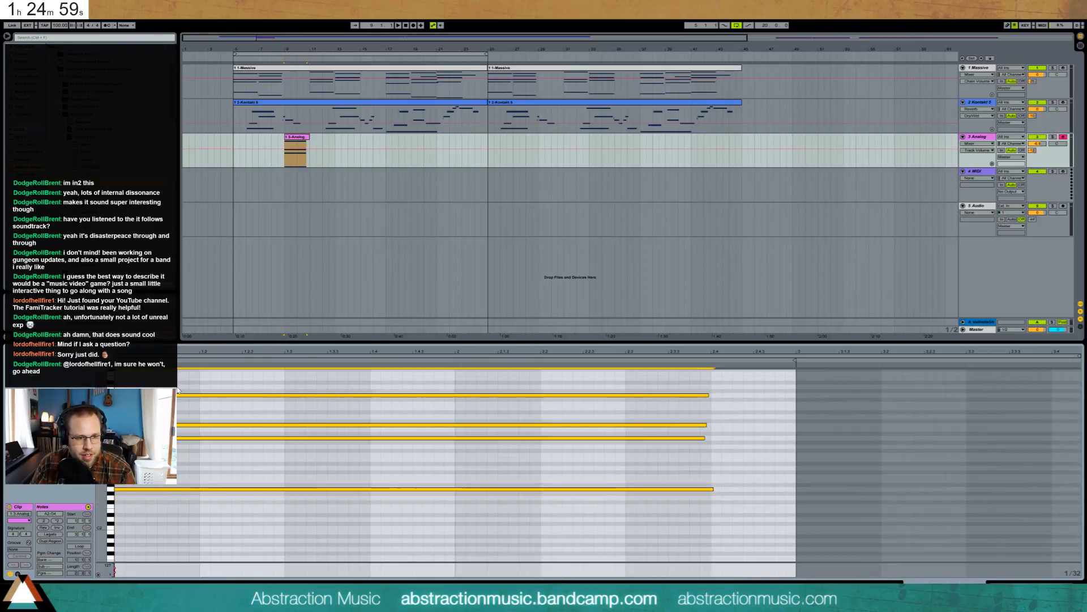
# - Try the upper three notes an octave lower and back, then play and show the devices
pyautogui.moveTo(181, 387); pyautogui.dragTo(193, 454)
pyautogui.hotkey('shift', 'Down')
pyautogui.hotkey('shift', 'Up')
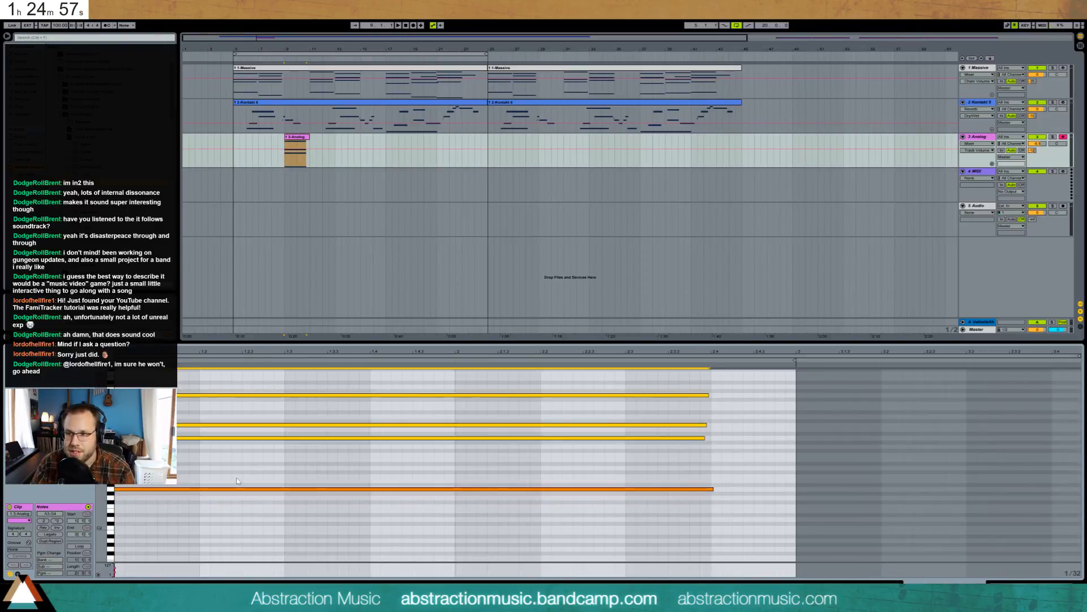
pyautogui.click(256, 59)
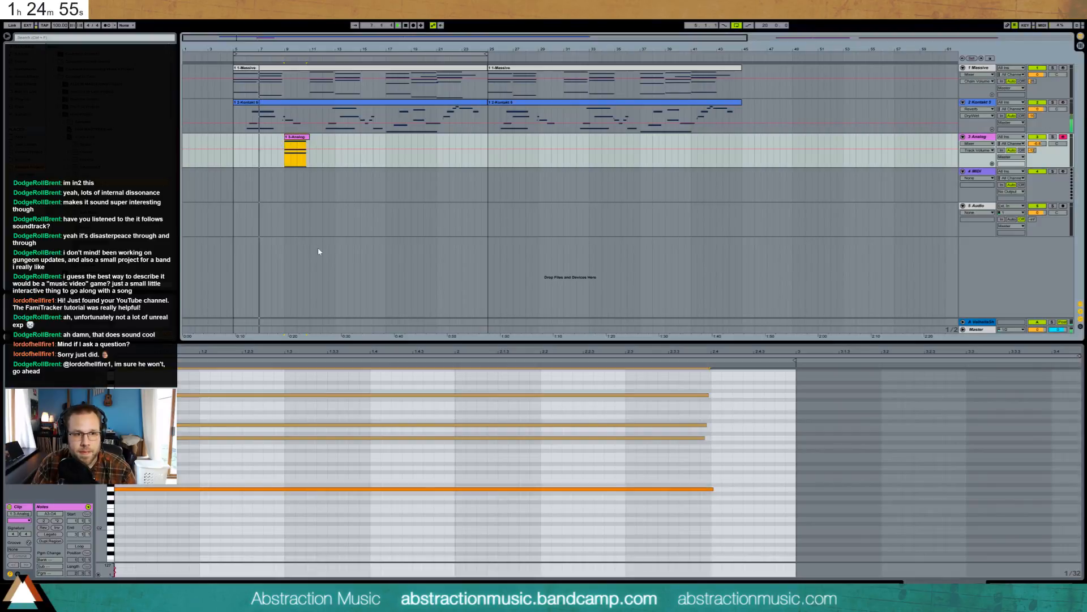
pyautogui.hotkey('shift', 'Tab')
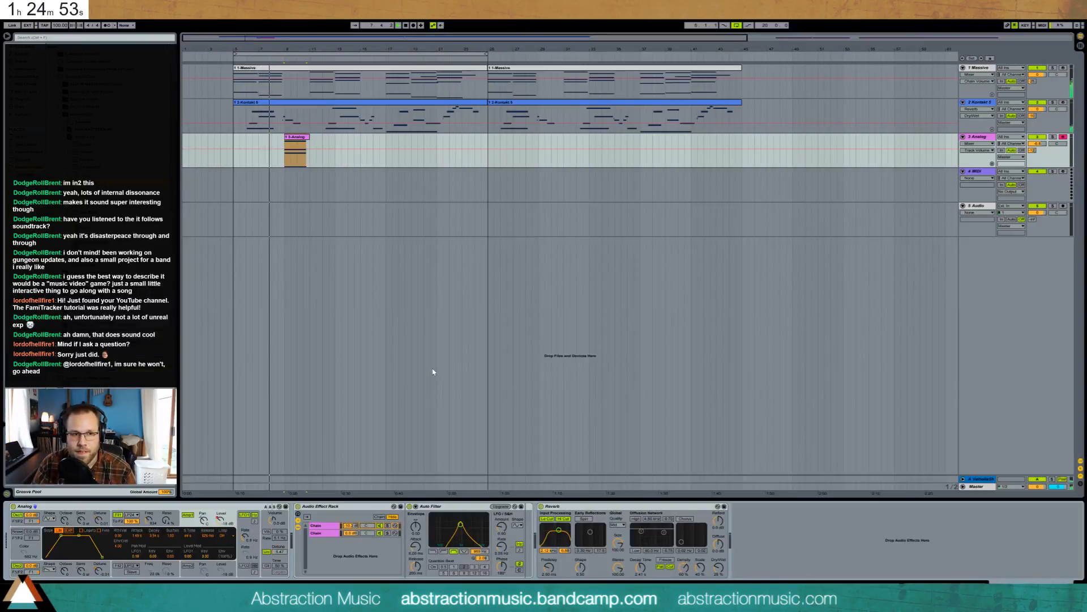
# - Transpose the first Analog clip's notes up two octaves
pyautogui.doubleClick(302, 137)
pyautogui.hotkey('shift', 'Up')
pyautogui.hotkey('shift', 'Up')
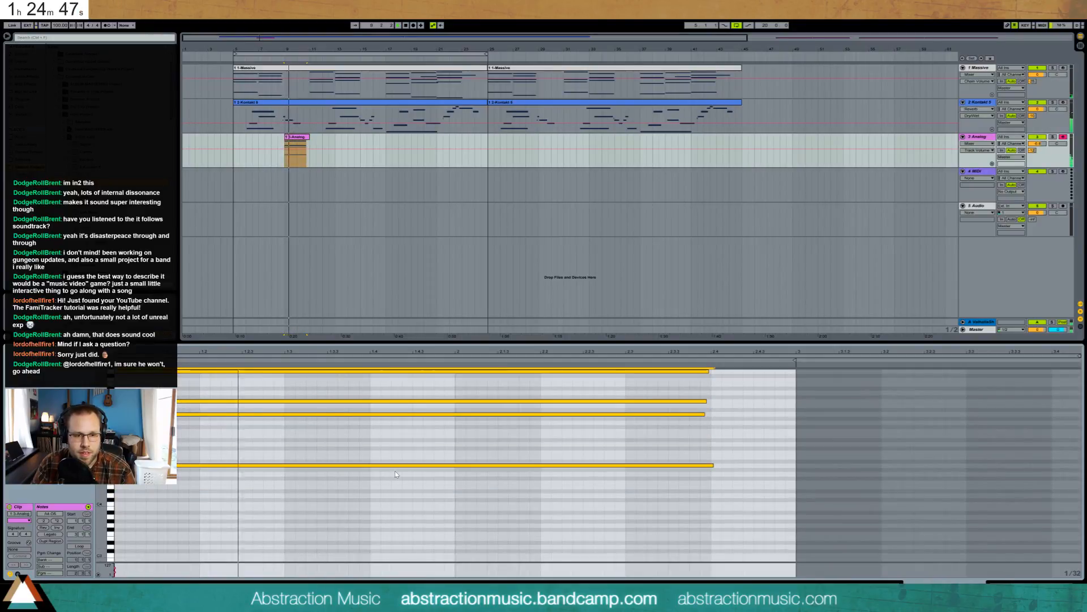
pyautogui.hotkey('shift', 'Tab')
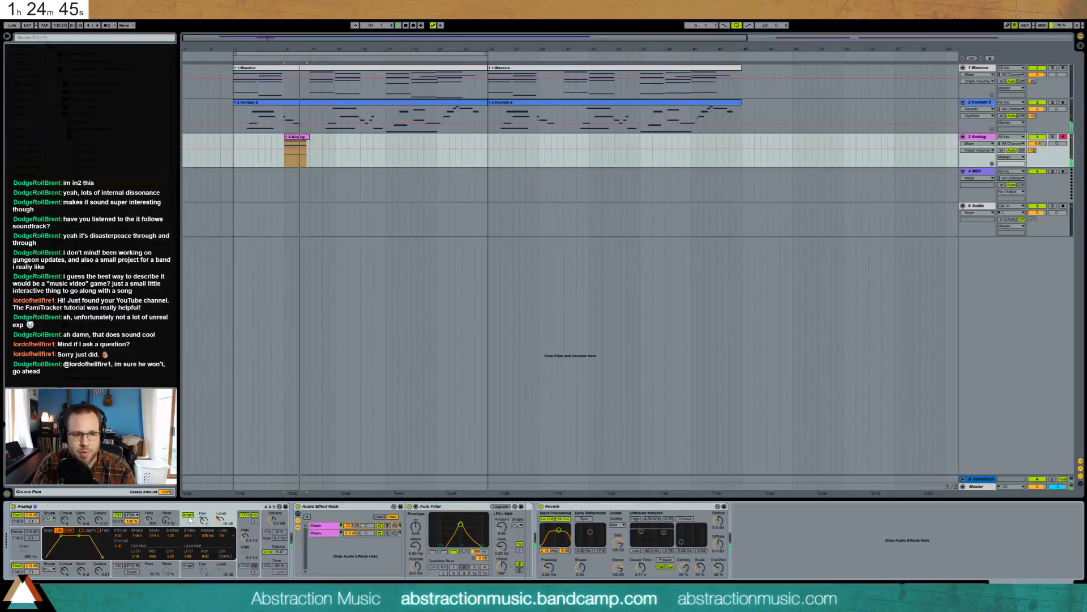
# - Check the Audio Effect Rack's chains and set the Auto Filter's LFO amount
pyautogui.click(149, 520)
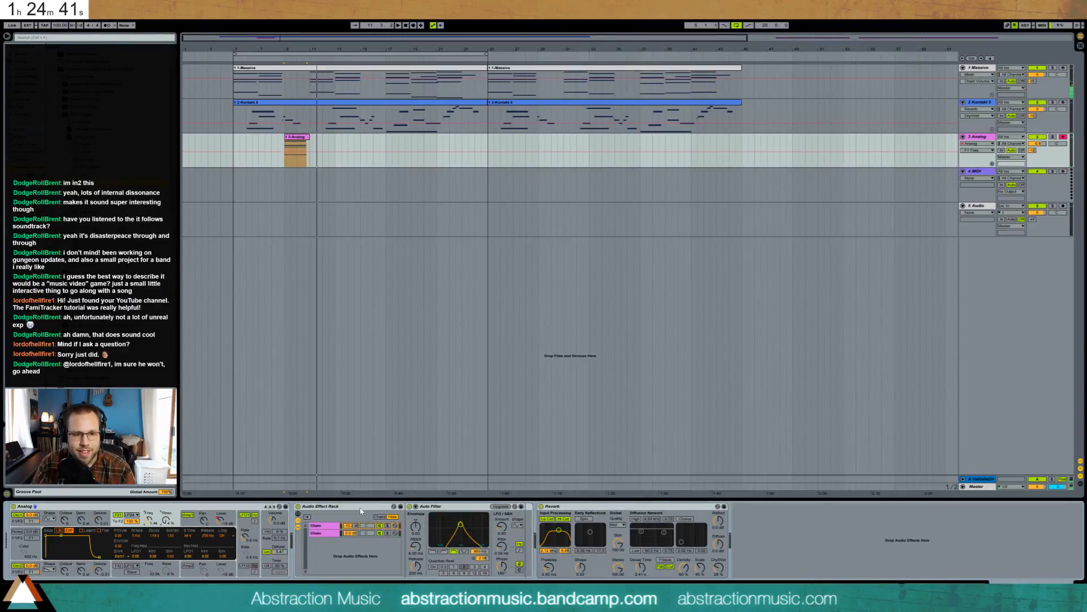
pyautogui.click(330, 533)
pyautogui.click(330, 527)
pyautogui.click(330, 532)
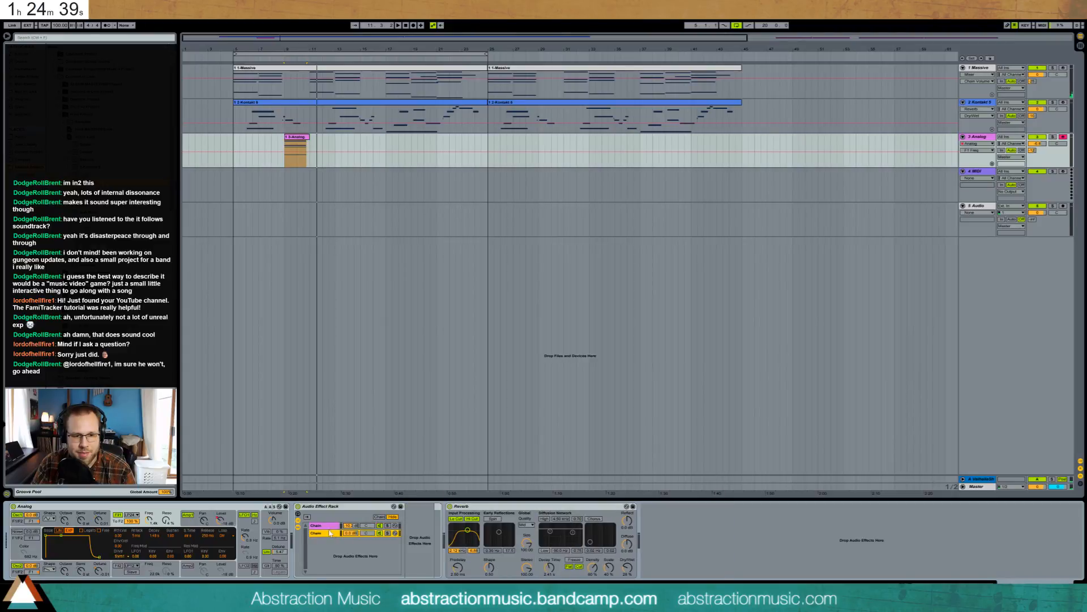
pyautogui.click(329, 526)
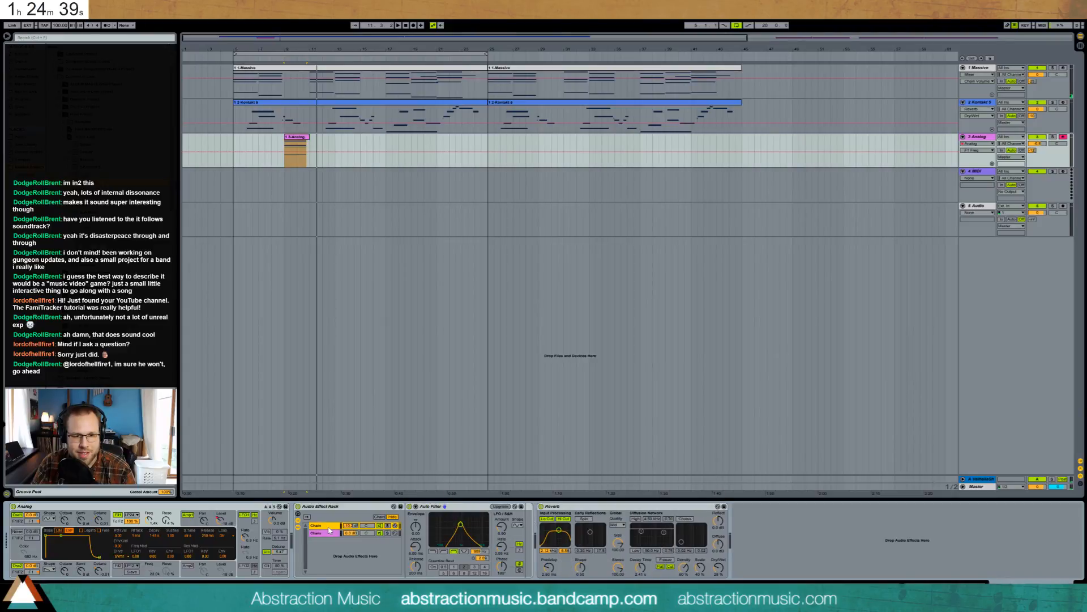
pyautogui.click(503, 526)
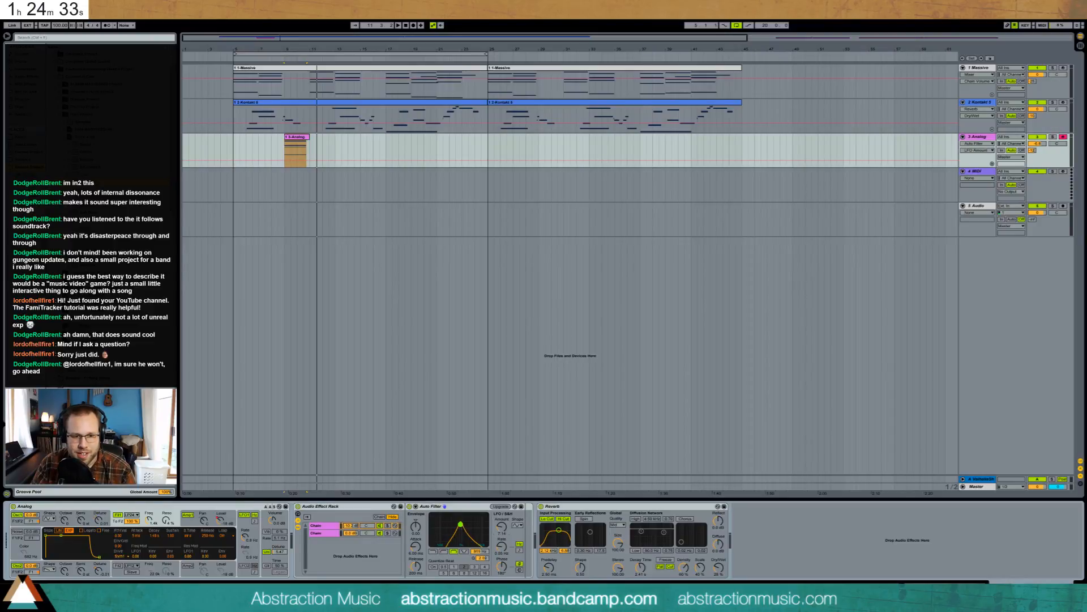
# - Audition the clip, adjust the Analog track's volume and play from bar 5
pyautogui.press('space')
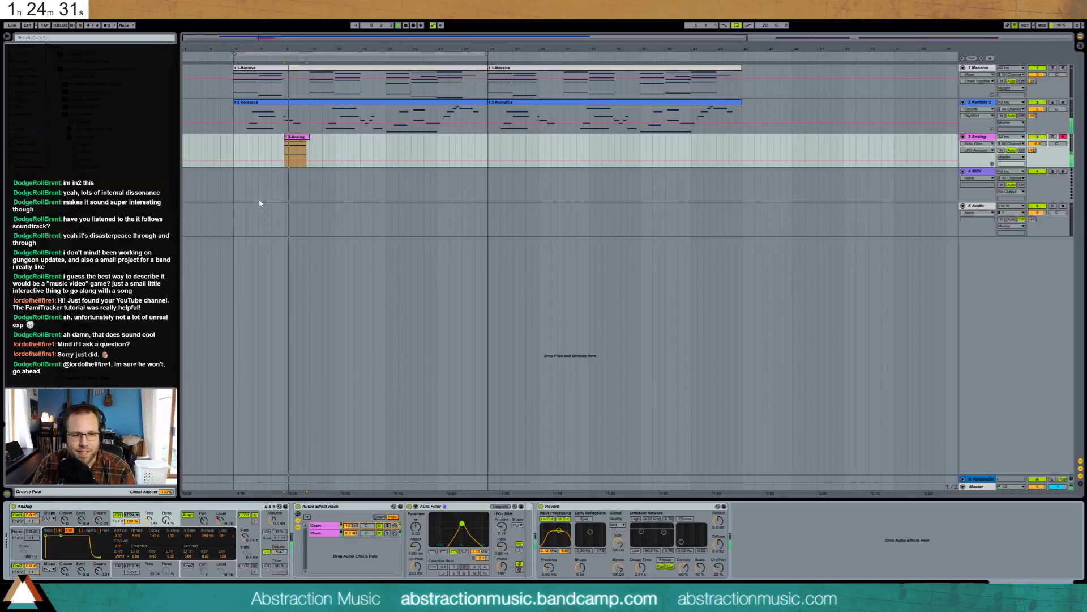
pyautogui.press('space')
pyautogui.moveTo(1038, 144); pyautogui.dragTo(1038, 145)
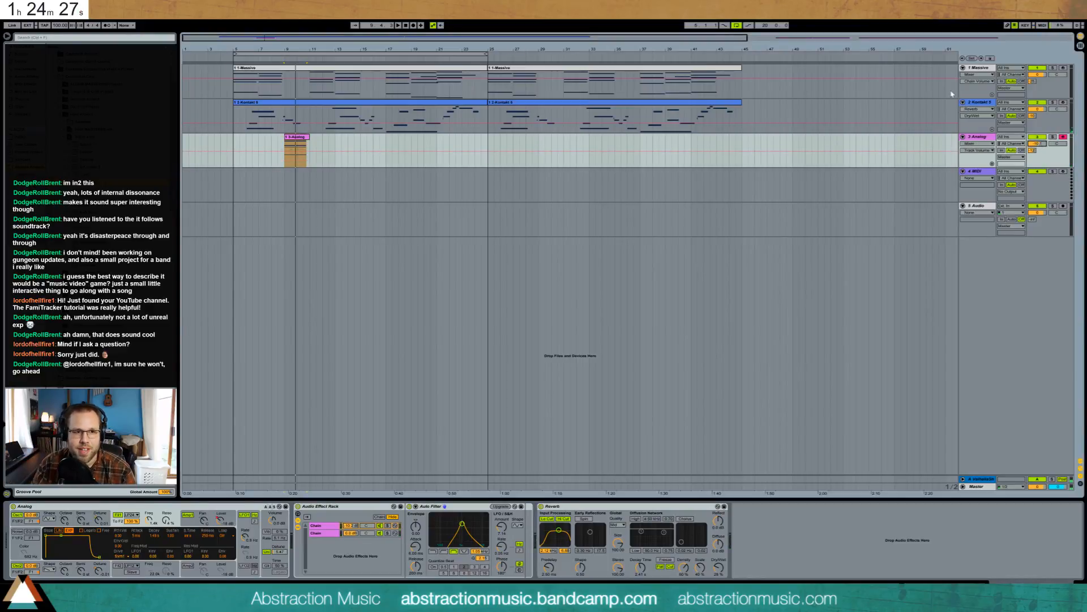
pyautogui.click(235, 94)
pyautogui.press('space')
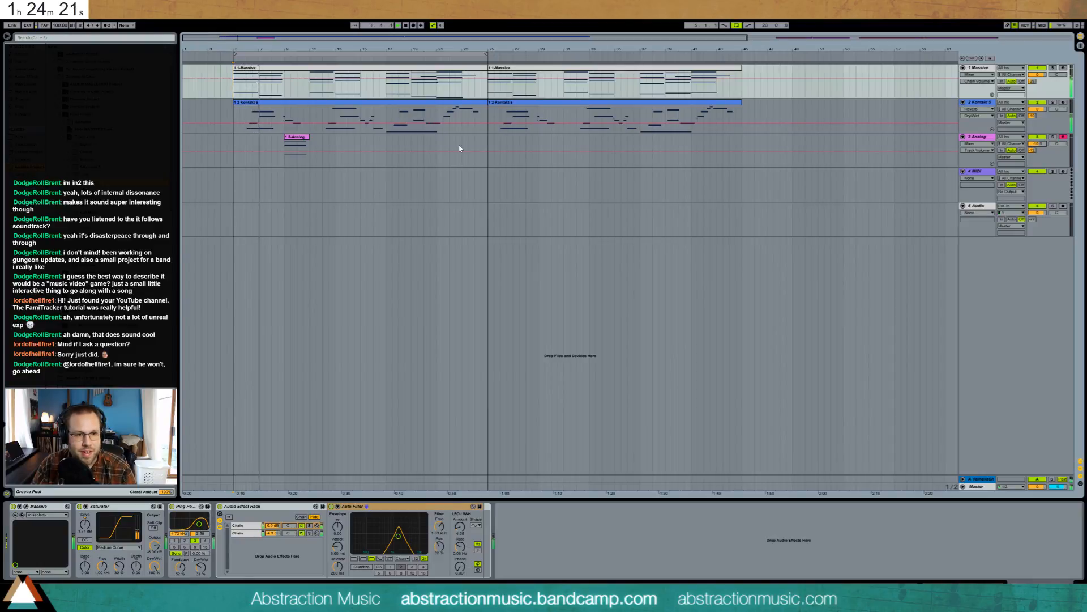
# - Set the Reverb decay time to 3.16 s and its dry/wet to 32%
pyautogui.click(252, 147)
pyautogui.click(192, 527)
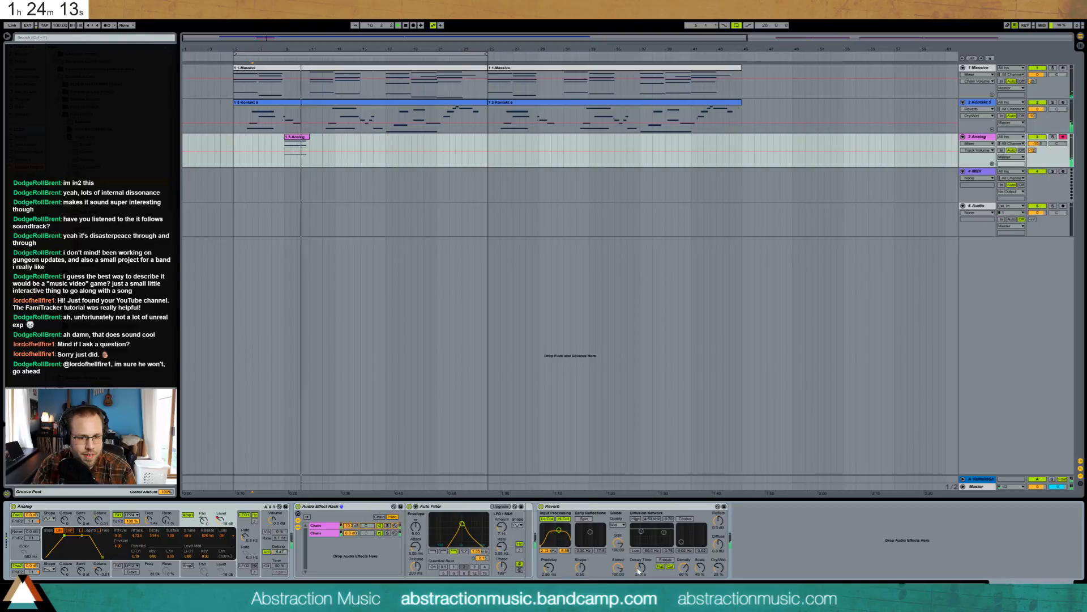
pyautogui.moveTo(641, 568); pyautogui.dragTo(639, 562)
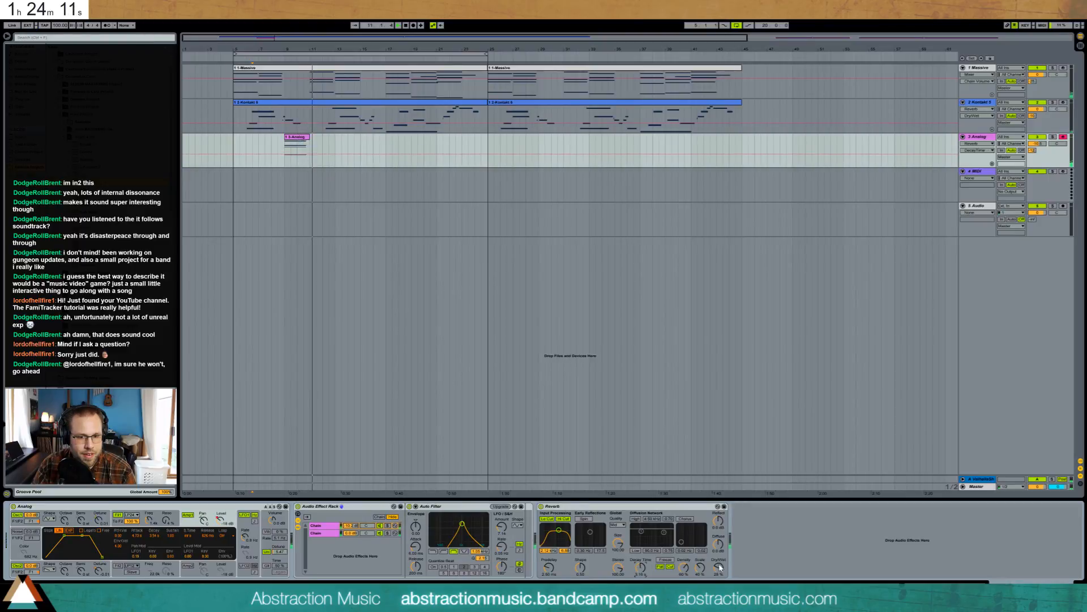
pyautogui.moveTo(718, 568); pyautogui.dragTo(719, 565)
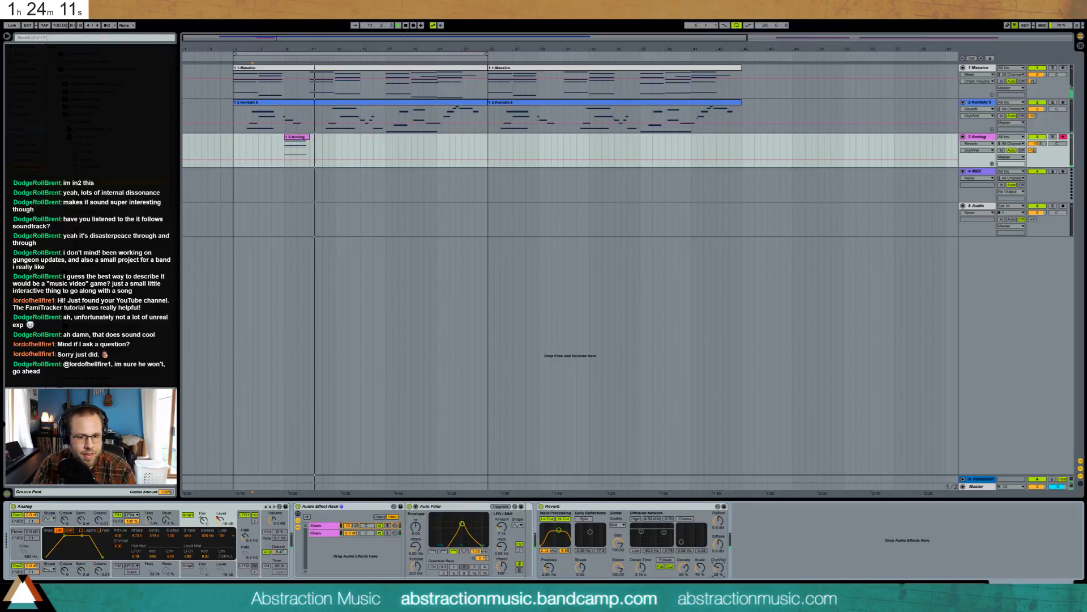
pyautogui.click(359, 145)
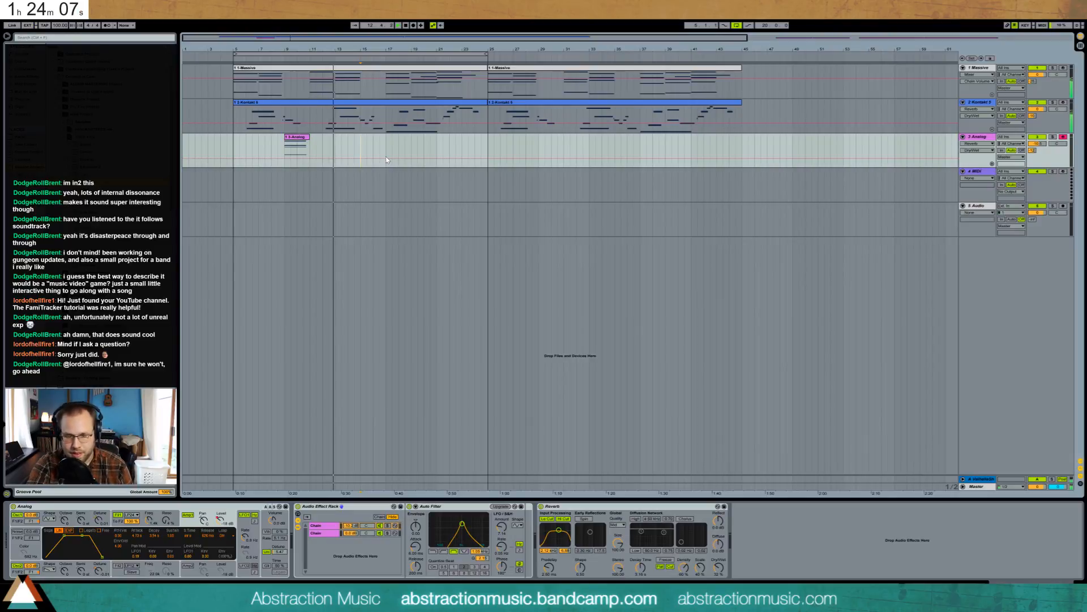
# - Record a new Analog take and delete its empty start
pyautogui.press('F9')
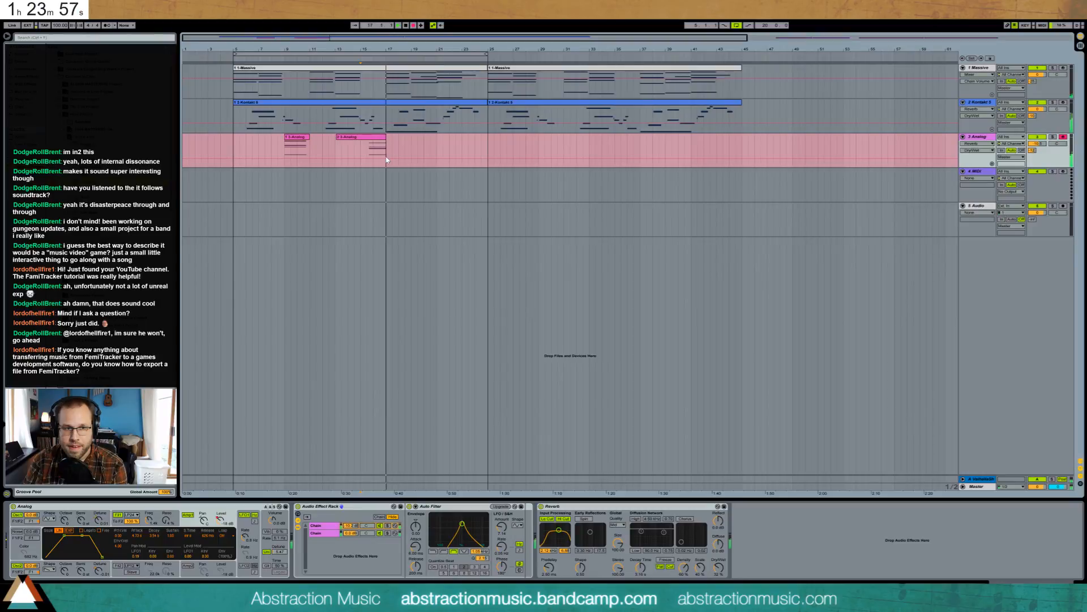
pyautogui.press('space')
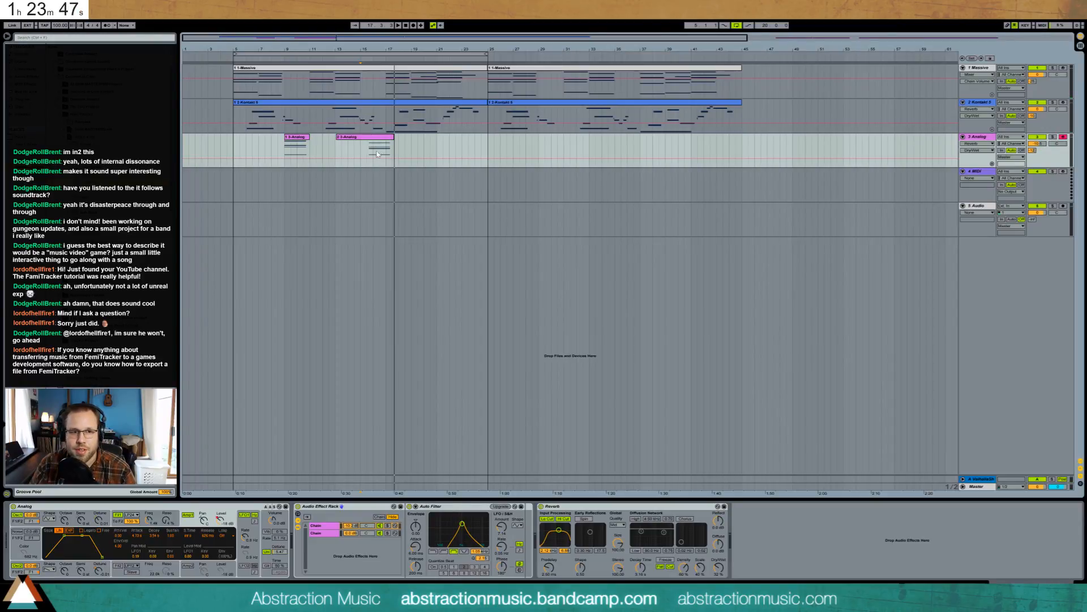
pyautogui.moveTo(367, 148)
pyautogui.mouseDown()
pyautogui.moveTo(391, 149)
pyautogui.moveTo(373, 140)
pyautogui.mouseUp()
pyautogui.click(348, 138)
pyautogui.press('Delete')
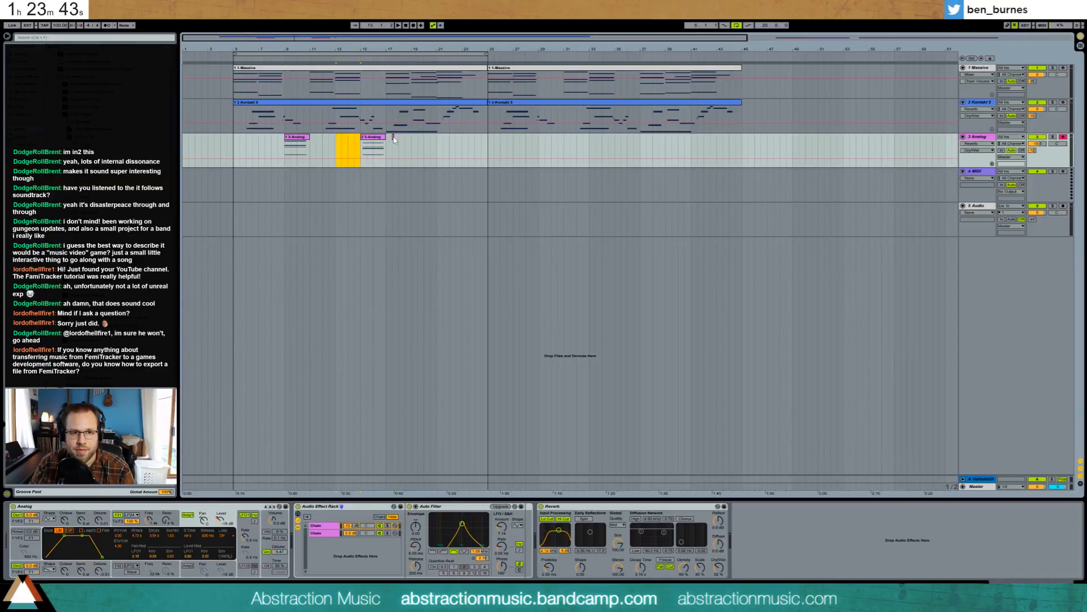
# - Open the trimmed clip and nudge all its notes slightly earlier
pyautogui.click(368, 139)
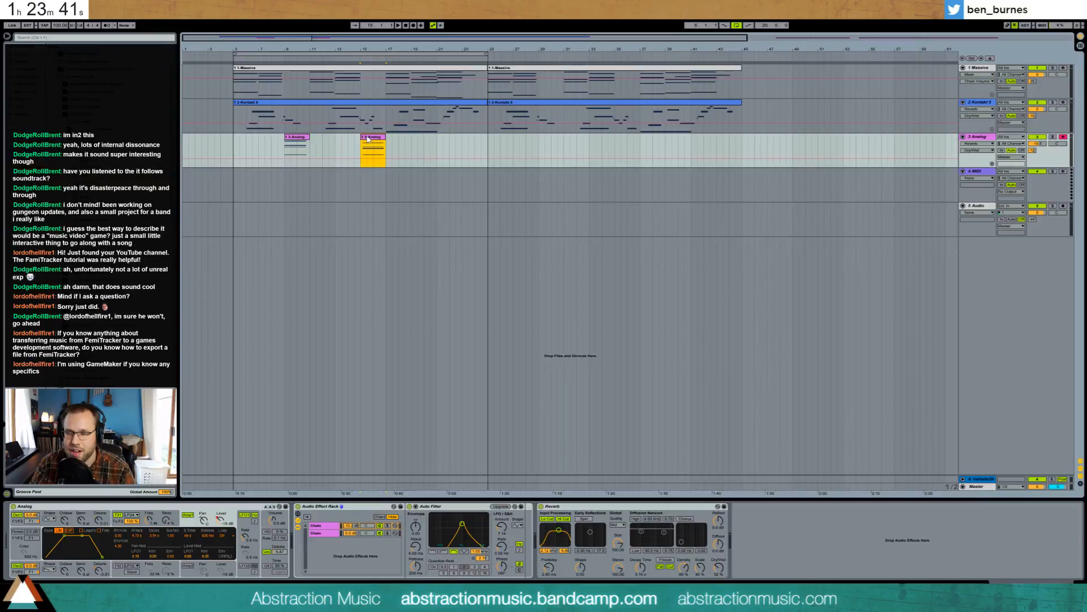
pyautogui.doubleClick(368, 138)
pyautogui.moveTo(768, 458); pyautogui.dragTo(737, 378)
pyautogui.press('Left')
pyautogui.press('Left')
pyautogui.press('Left')
pyautogui.press('Left')
pyautogui.press('Left')
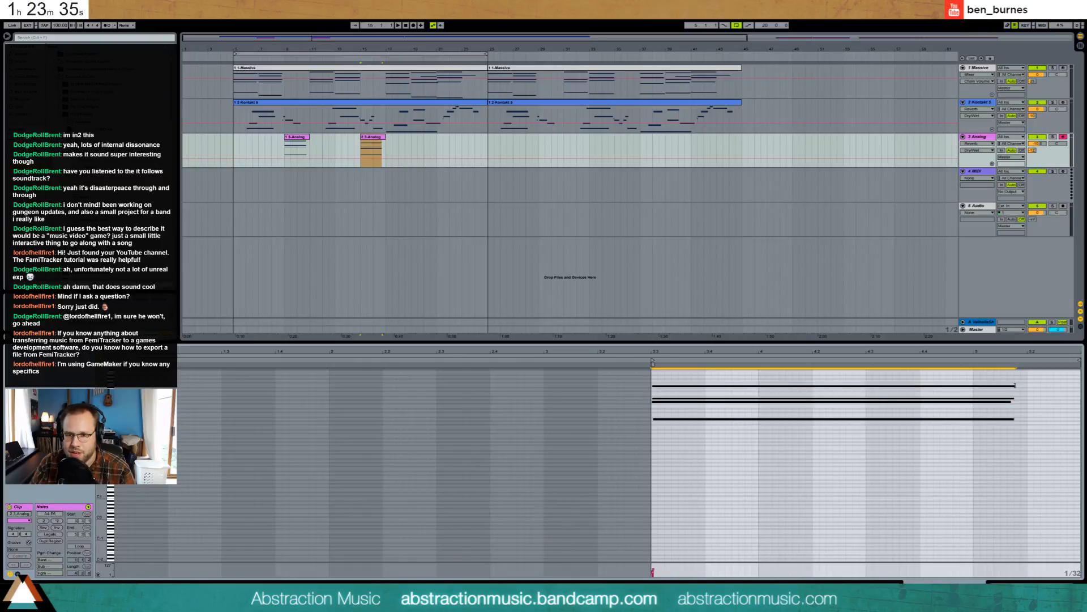
# - Lengthen the second Analog clip's four notes and raise their velocities
pyautogui.moveTo(1015, 385); pyautogui.dragTo(1052, 388)
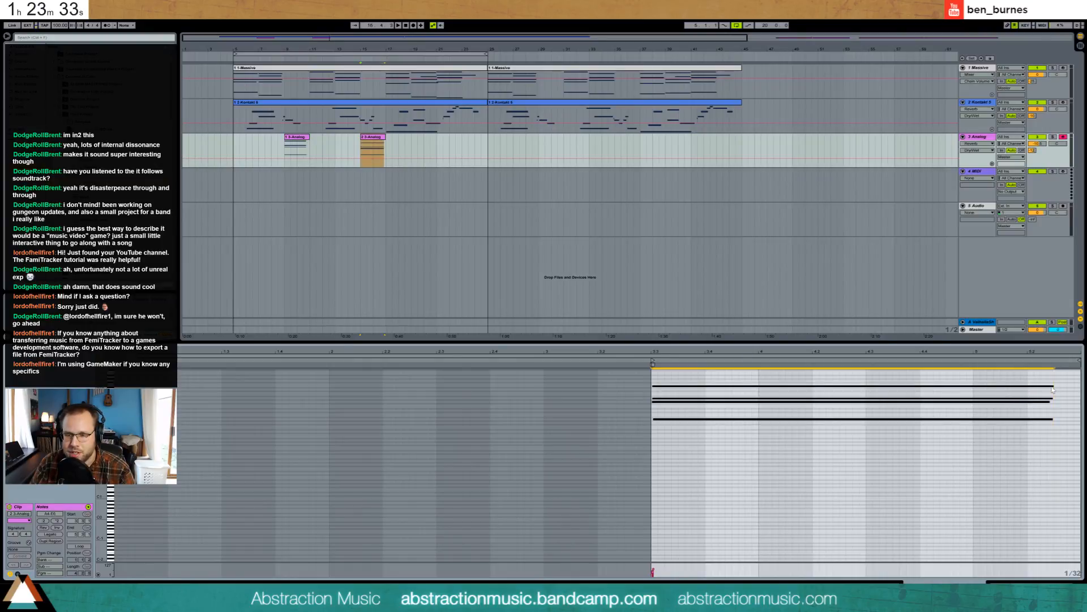
pyautogui.click(1041, 376)
pyautogui.hotkey('ctrl', 'a')
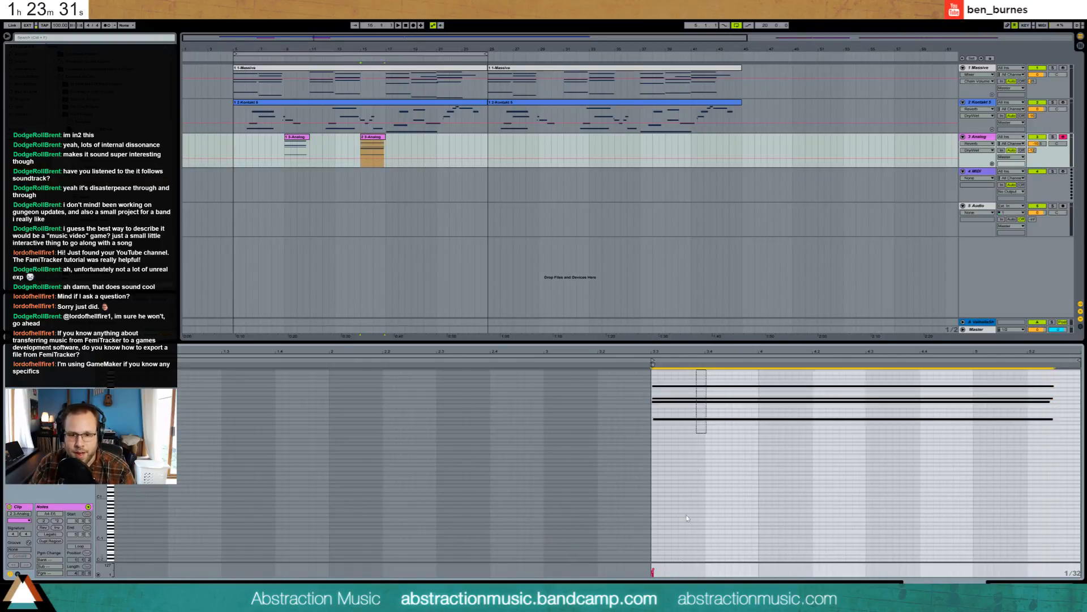
pyautogui.moveTo(653, 569); pyautogui.dragTo(653, 564)
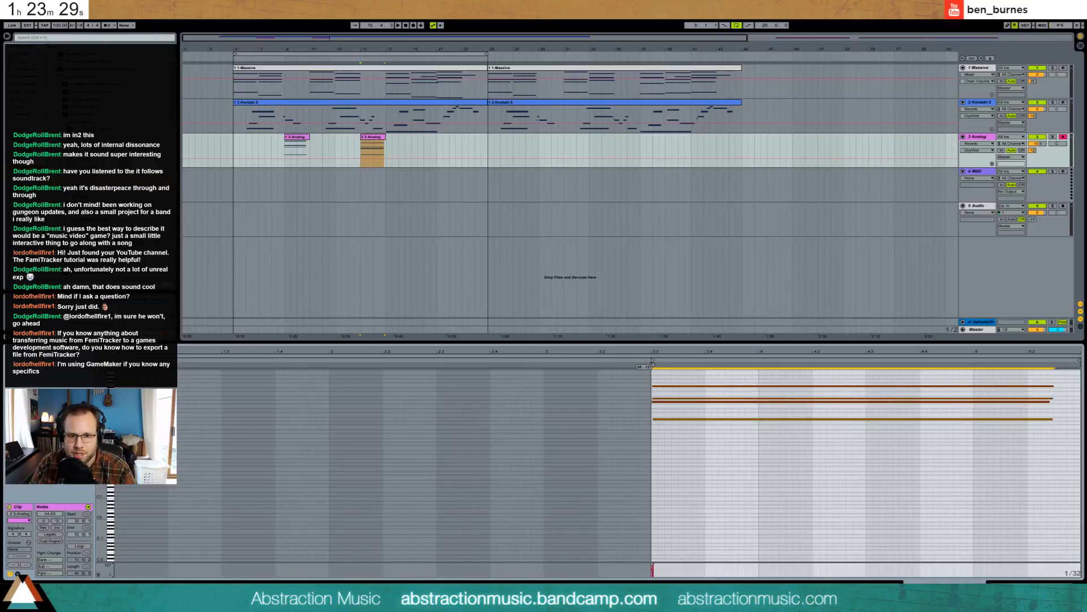
pyautogui.click(678, 497)
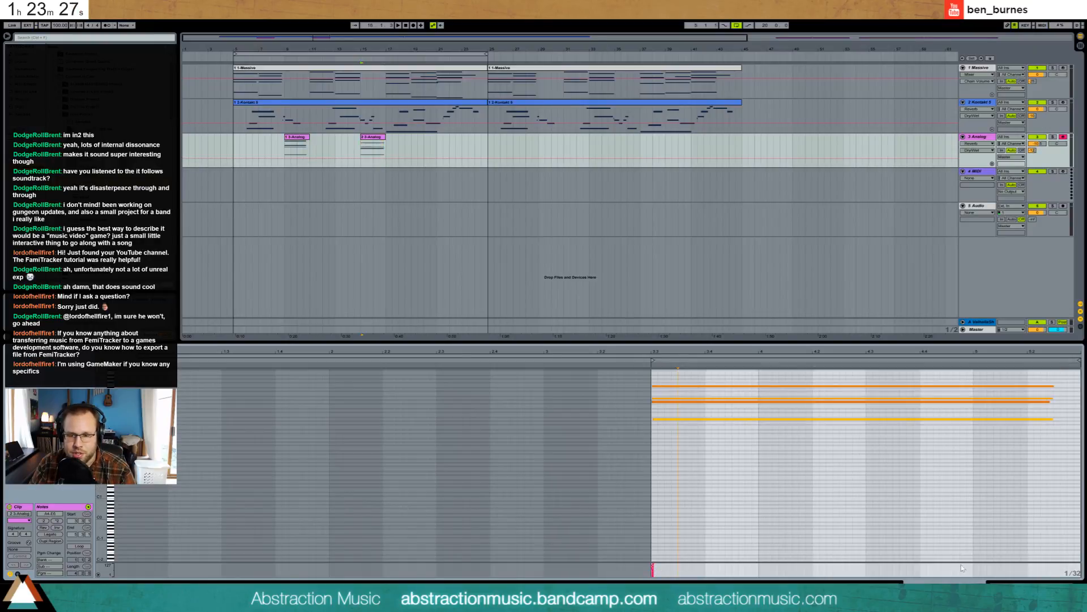
pyautogui.hotkey('shift', 'Tab')
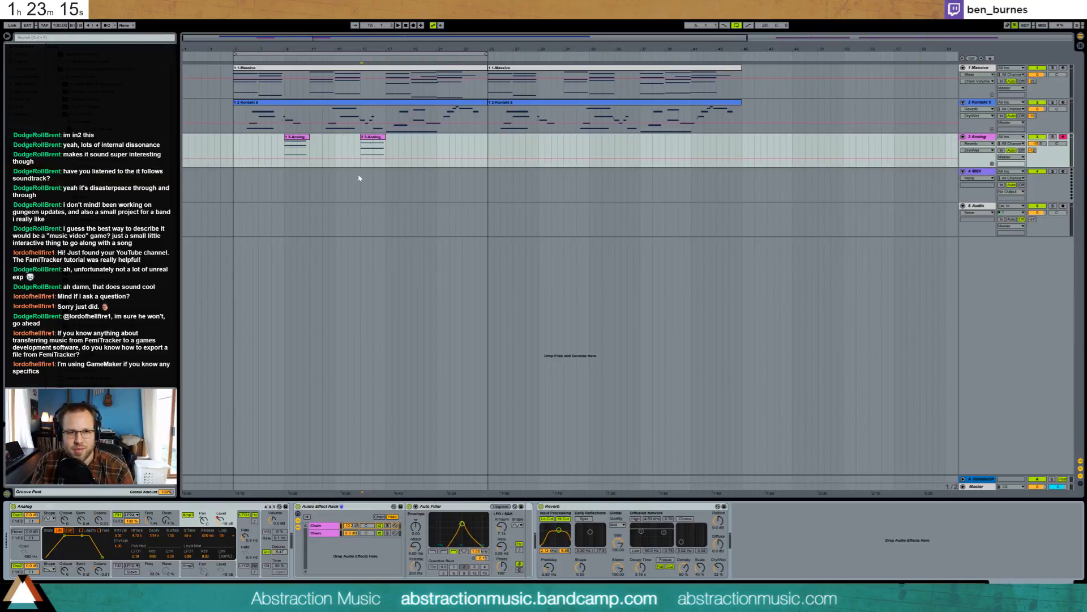
pyautogui.click(374, 138)
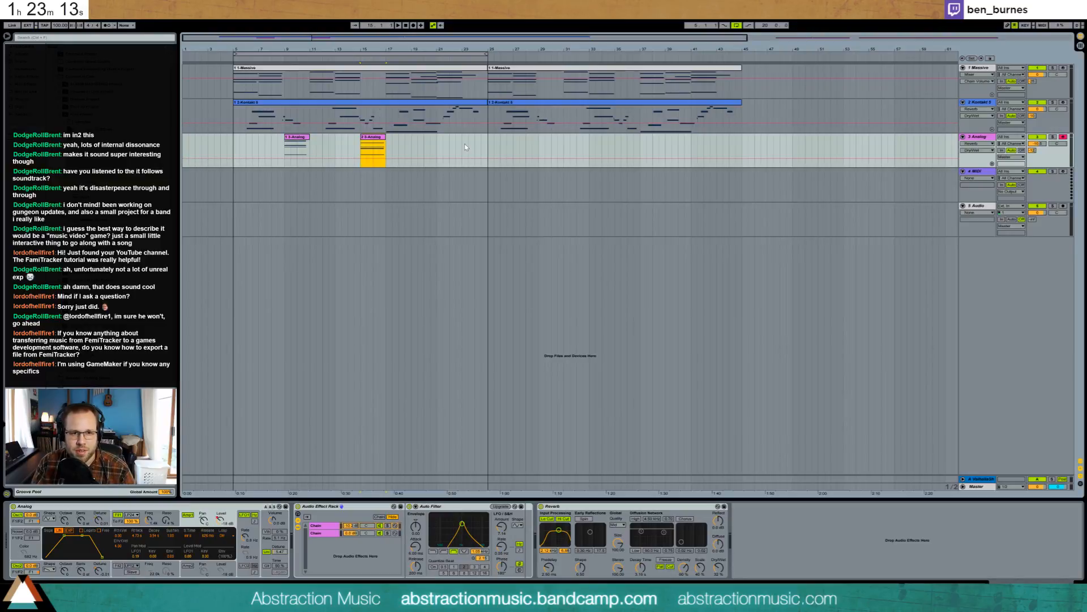
# - Paste a copy of the Analog clip at bar 23 and check its notes
pyautogui.click(464, 144)
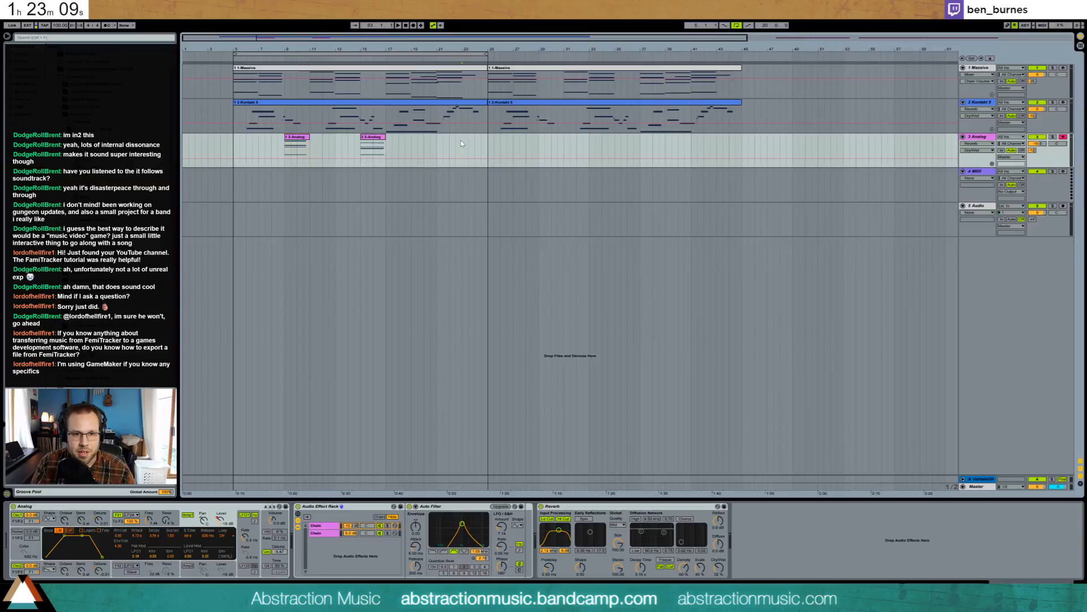
pyautogui.press('space')
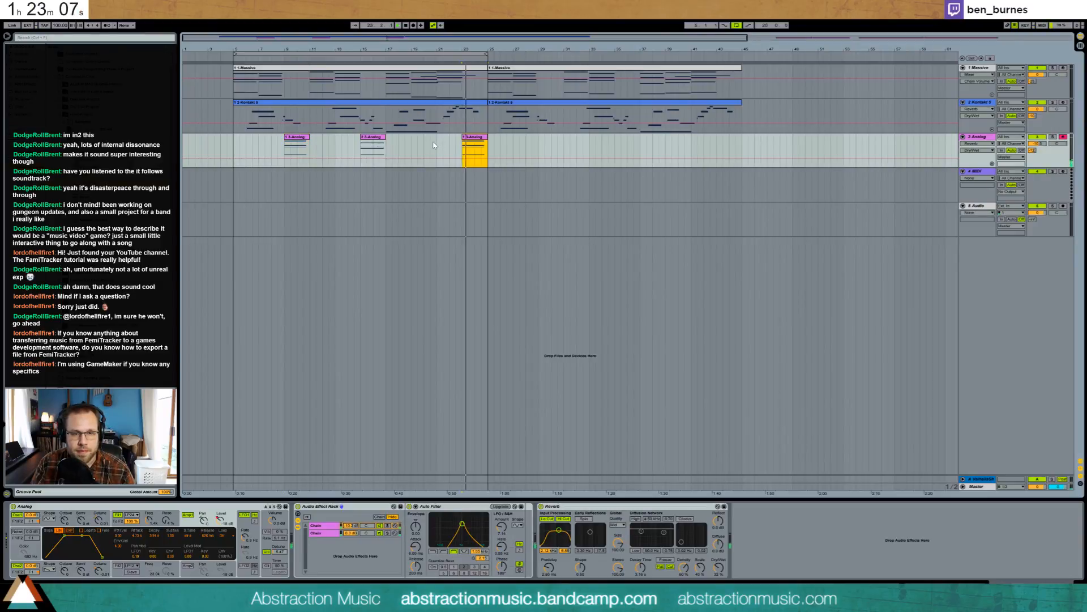
pyautogui.doubleClick(484, 137)
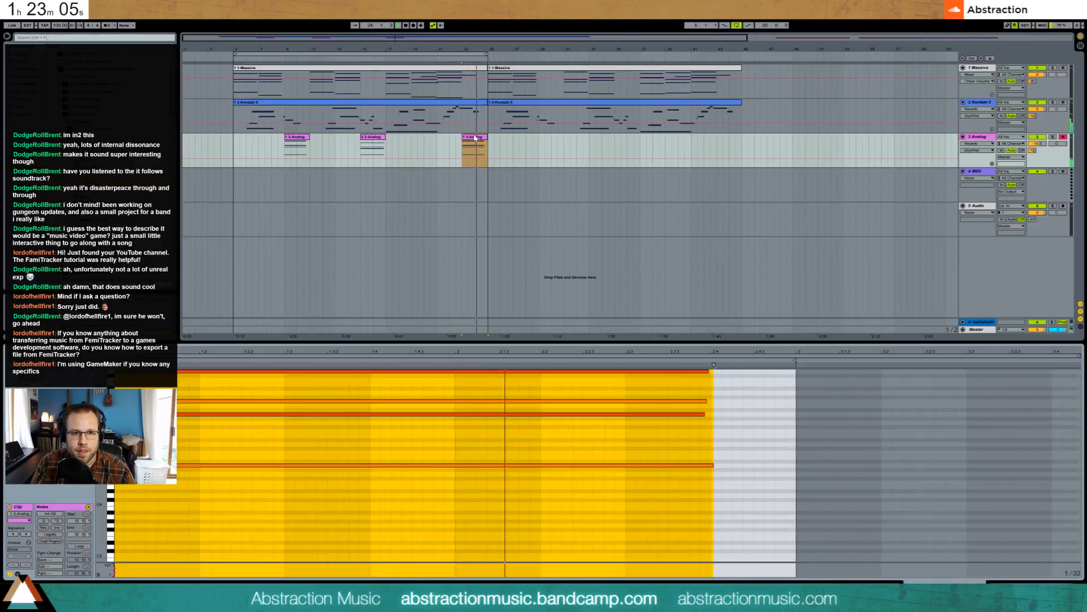
pyautogui.hotkey('shift', 'Tab')
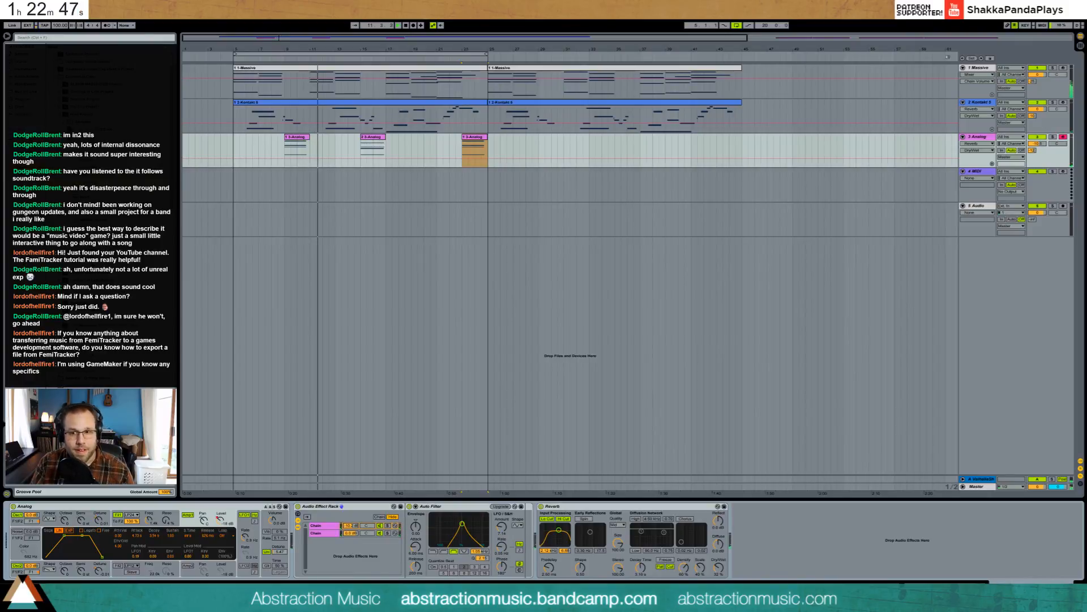
# - Delete the empty MIDI track and open the first Kontakt clip's notes
pyautogui.click(977, 173)
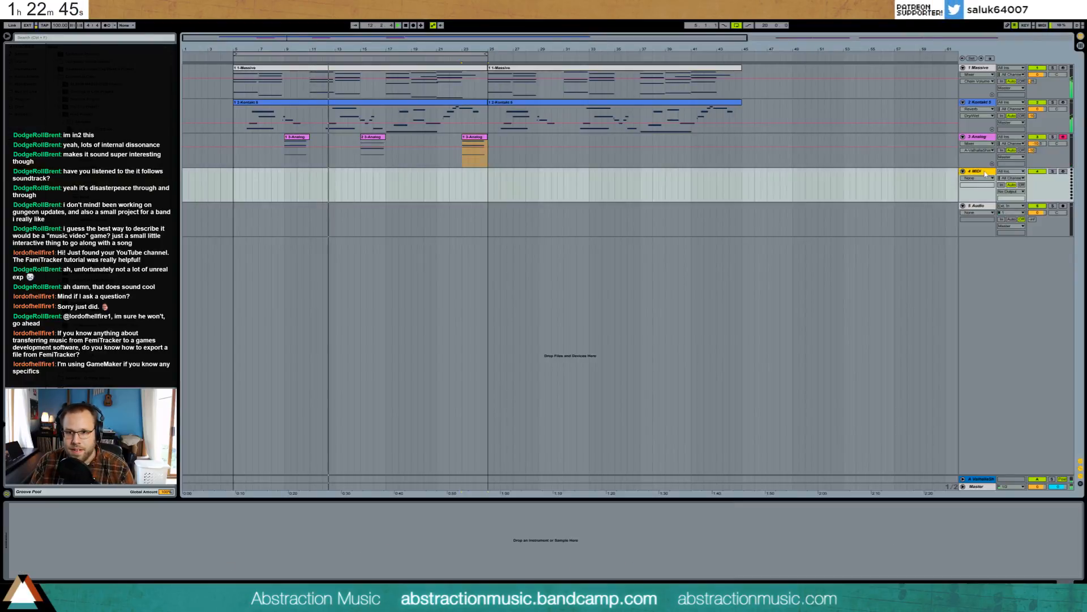
pyautogui.press('Delete')
pyautogui.press('Delete')
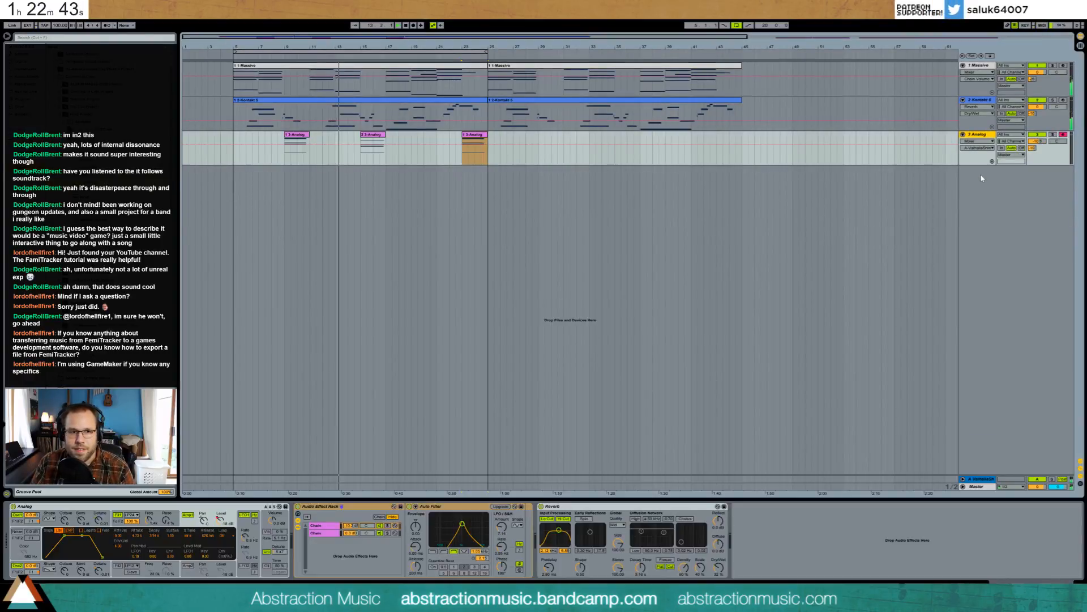
pyautogui.doubleClick(282, 100)
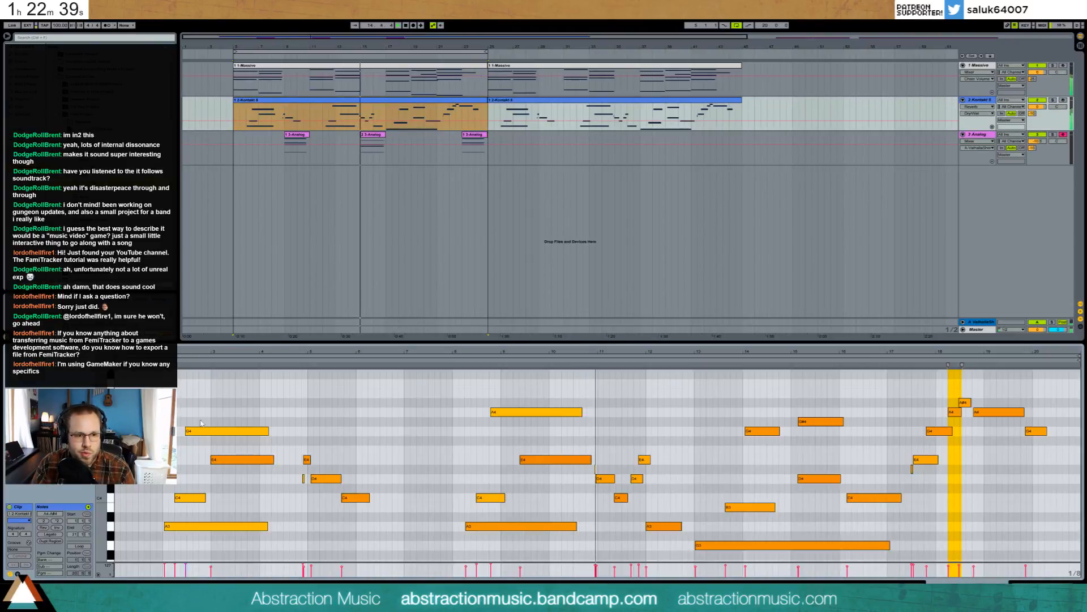
# - Quantize the Kontakt clip's early G4, E4, D4, C4 and A4 notes onto the grid
pyautogui.click(226, 431)
pyautogui.hotkey('ctrl', 'u')
pyautogui.moveTo(221, 450); pyautogui.dragTo(228, 470)
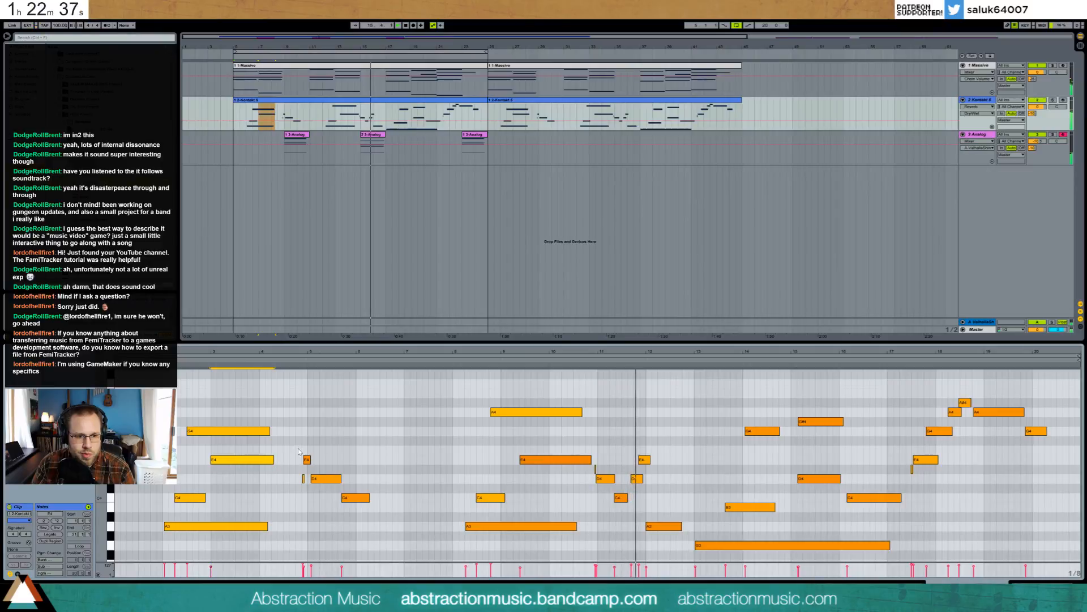
pyautogui.moveTo(299, 449); pyautogui.dragTo(356, 519)
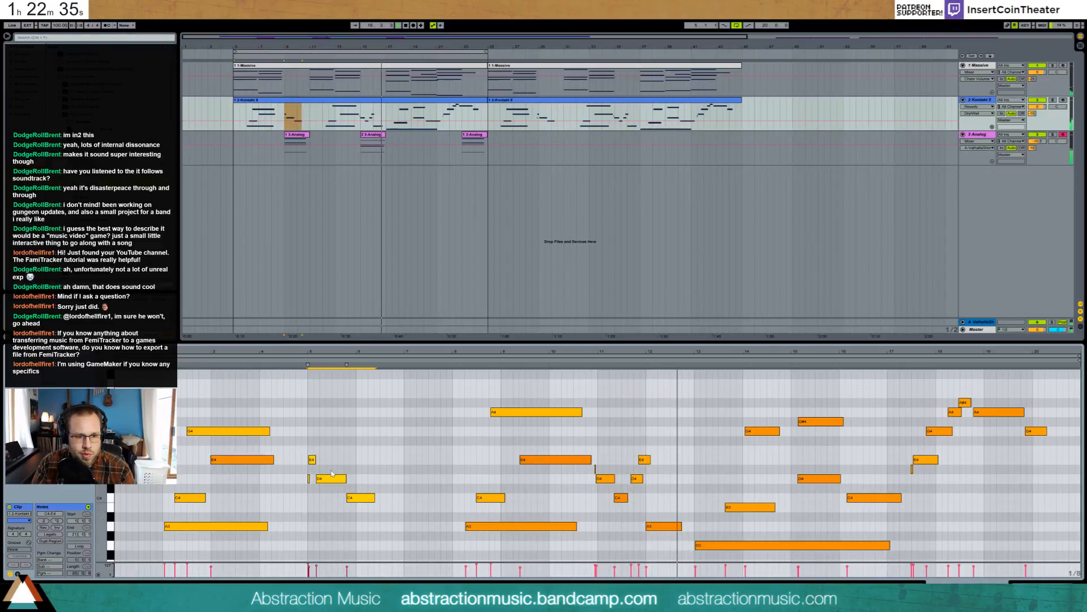
pyautogui.hotkey('ctrl', 'u')
pyautogui.click(364, 497)
pyautogui.hotkey('ctrl', 'u')
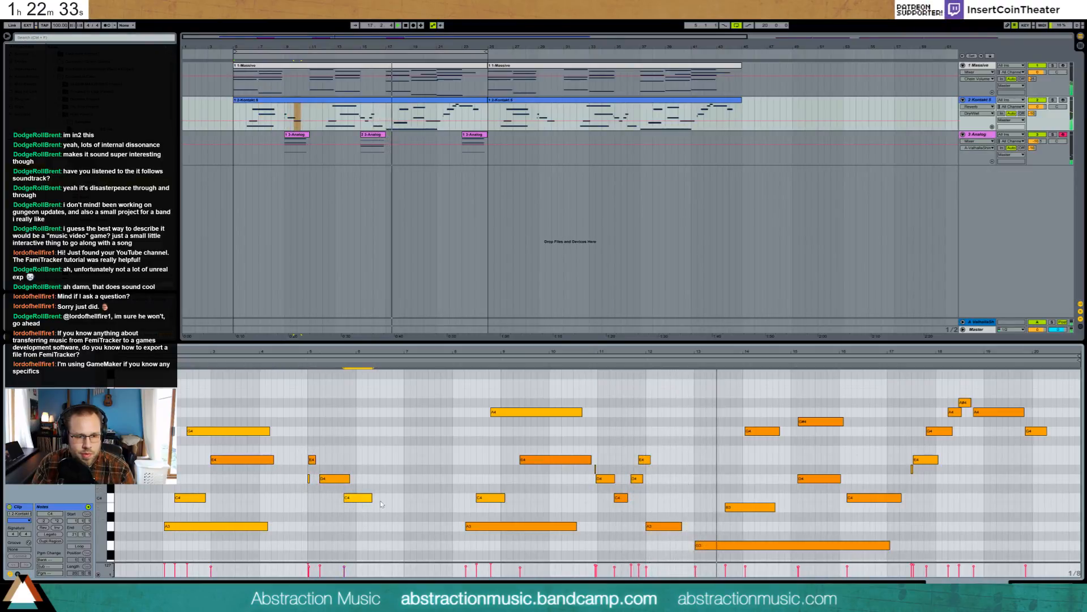
pyautogui.click(499, 411)
pyautogui.hotkey('ctrl', 'u')
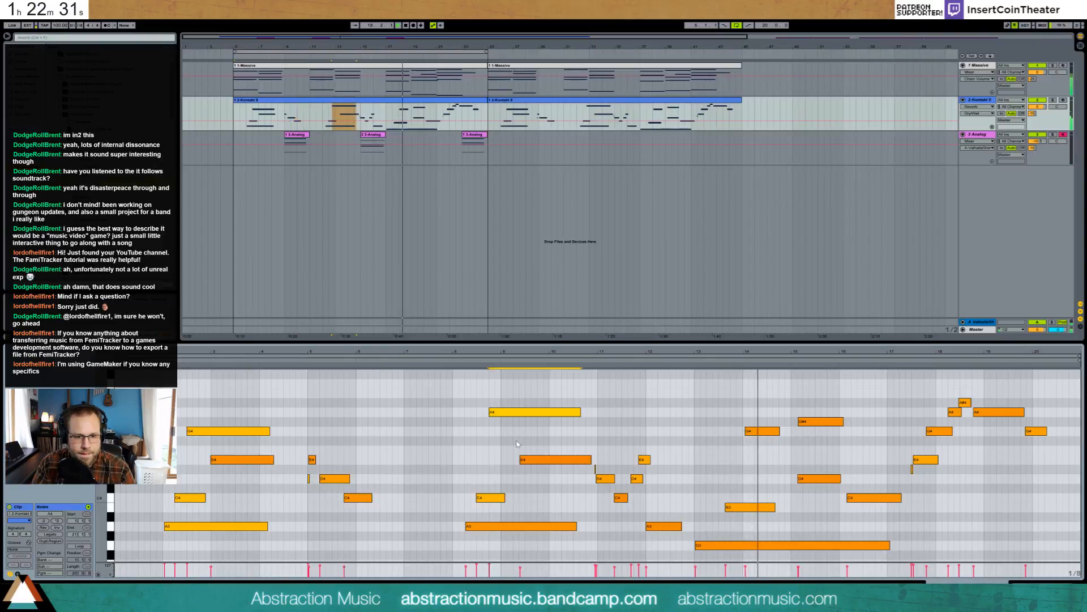
pyautogui.click(535, 459)
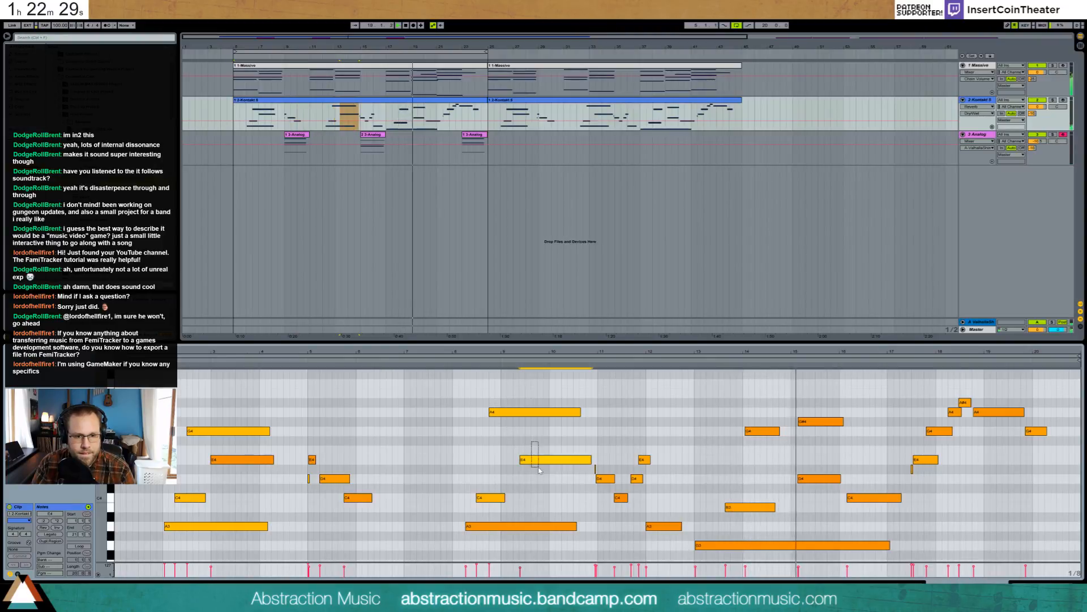
pyautogui.hotkey('ctrl', 'u')
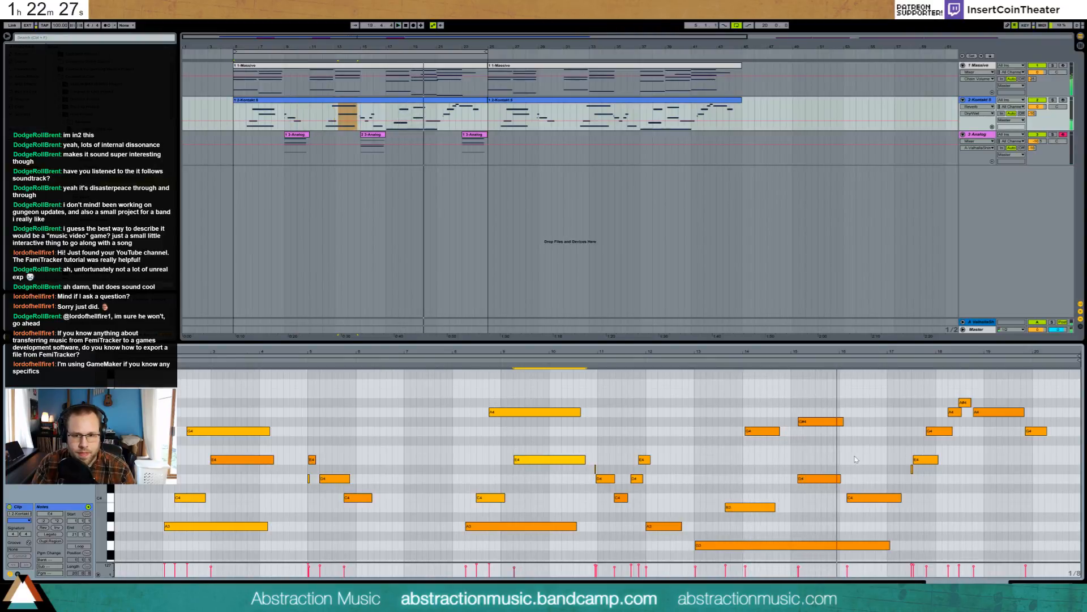
# - Add a new note near bar 15 and lower it to D#4
pyautogui.doubleClick(815, 451)
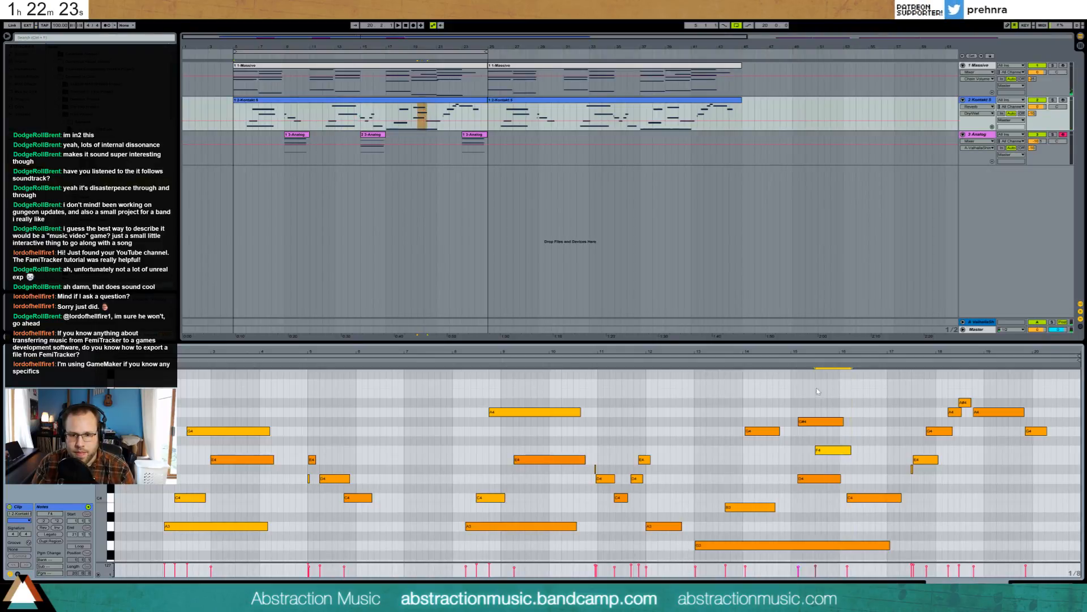
pyautogui.click(793, 361)
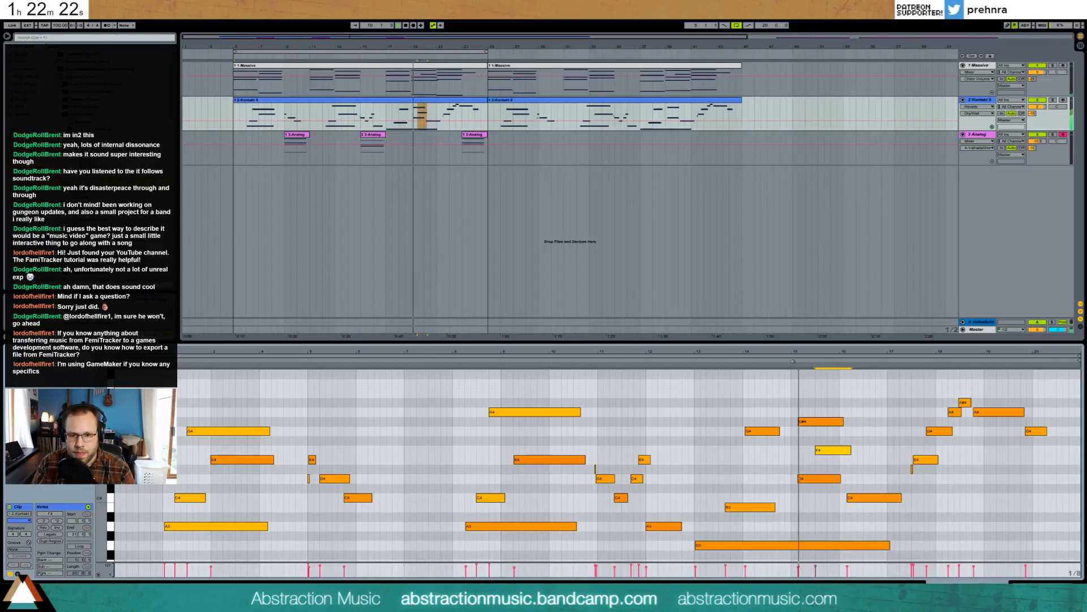
pyautogui.click(814, 426)
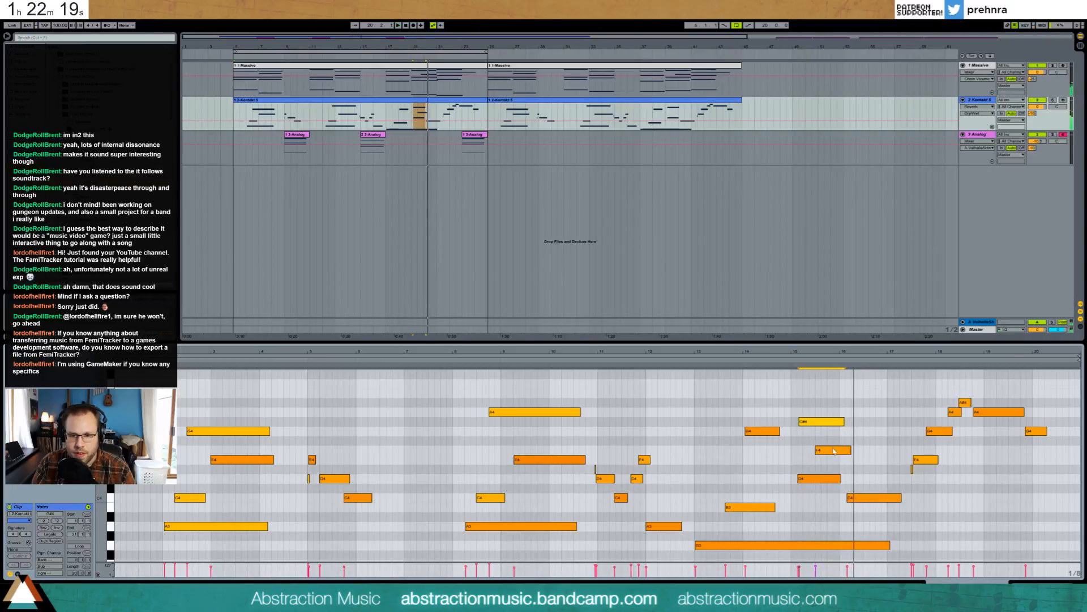
pyautogui.moveTo(834, 451); pyautogui.dragTo(837, 472)
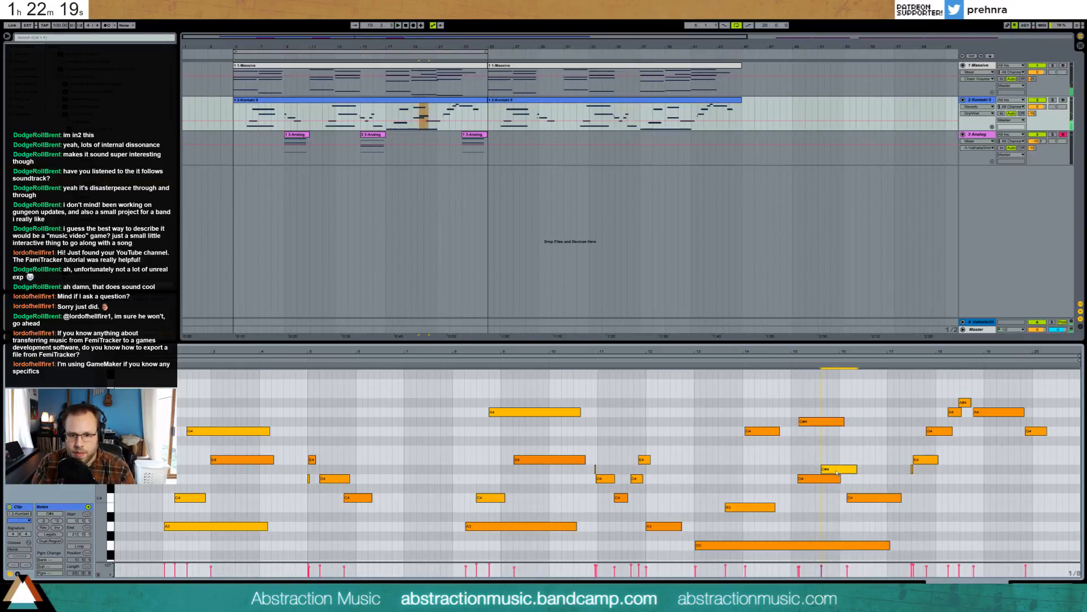
pyautogui.click(787, 360)
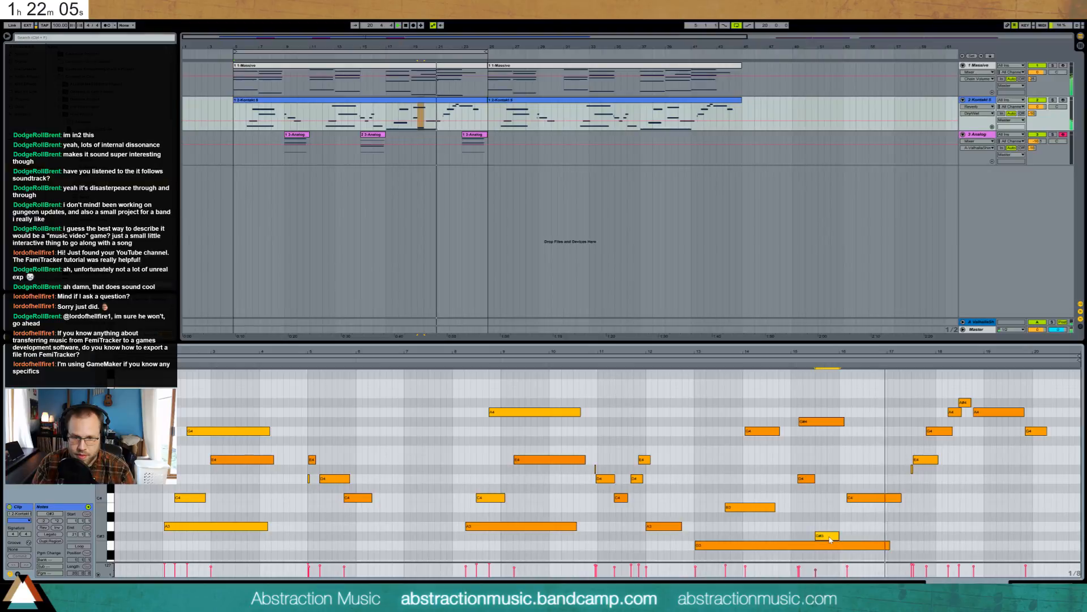
# - Retune the G#3 note near bar 15 to A#3 and replay from bar 15
pyautogui.moveTo(827, 536); pyautogui.dragTo(828, 511)
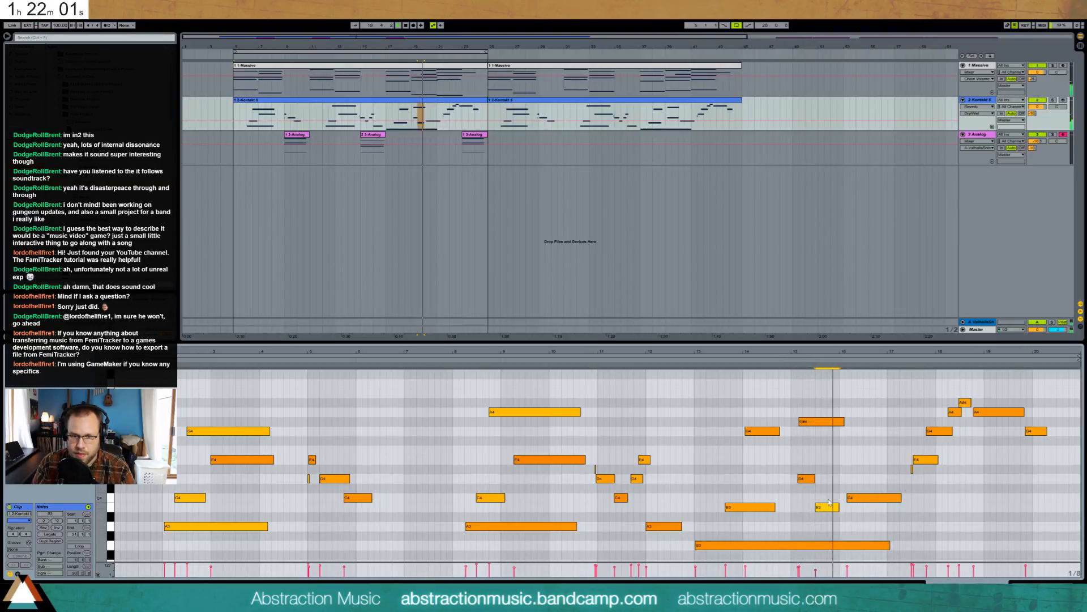
pyautogui.moveTo(829, 504); pyautogui.dragTo(829, 515)
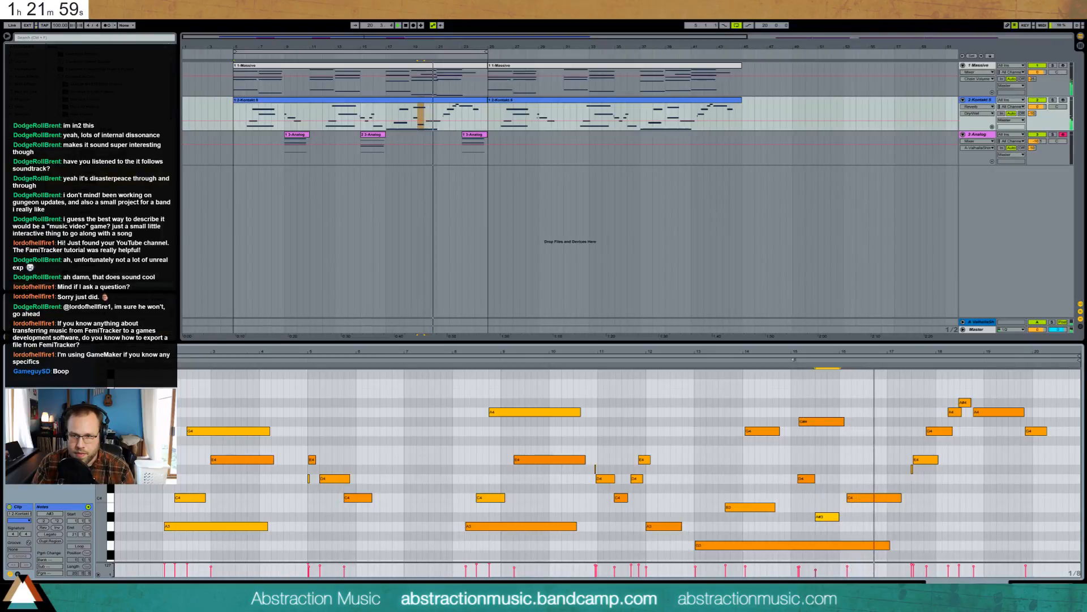
pyautogui.click(794, 359)
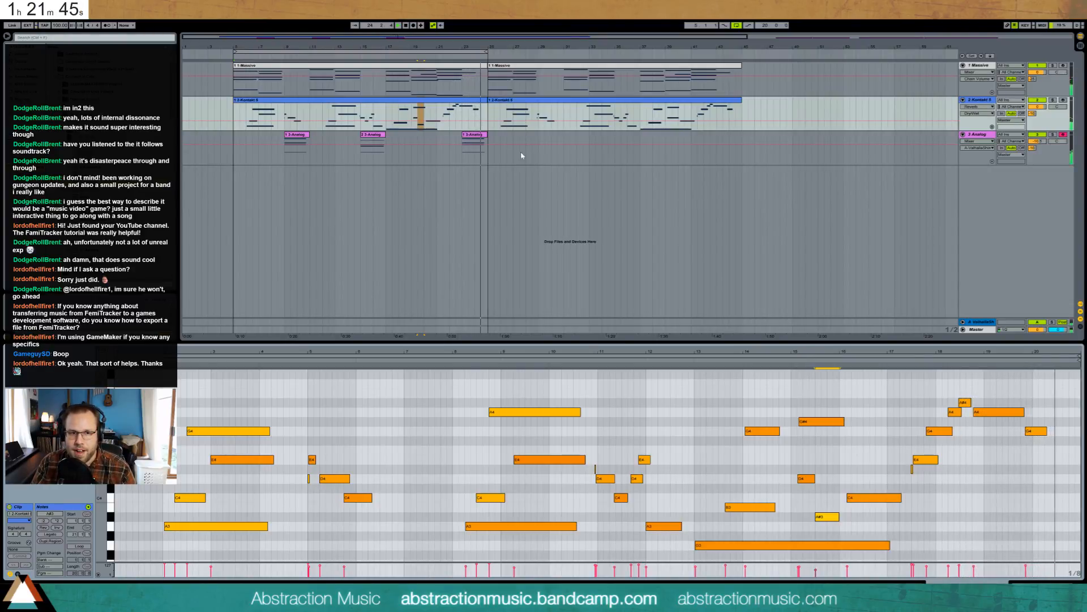
pyautogui.click(474, 137)
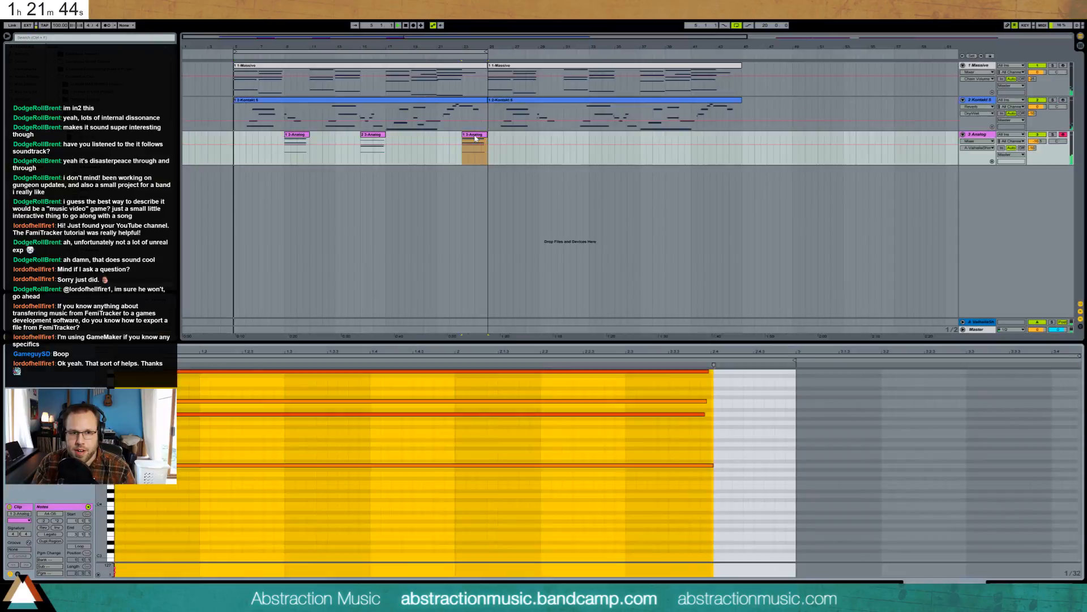
# - Raise the Analog chord's bottom A4 note to C5
pyautogui.click(560, 506)
pyautogui.click(674, 371)
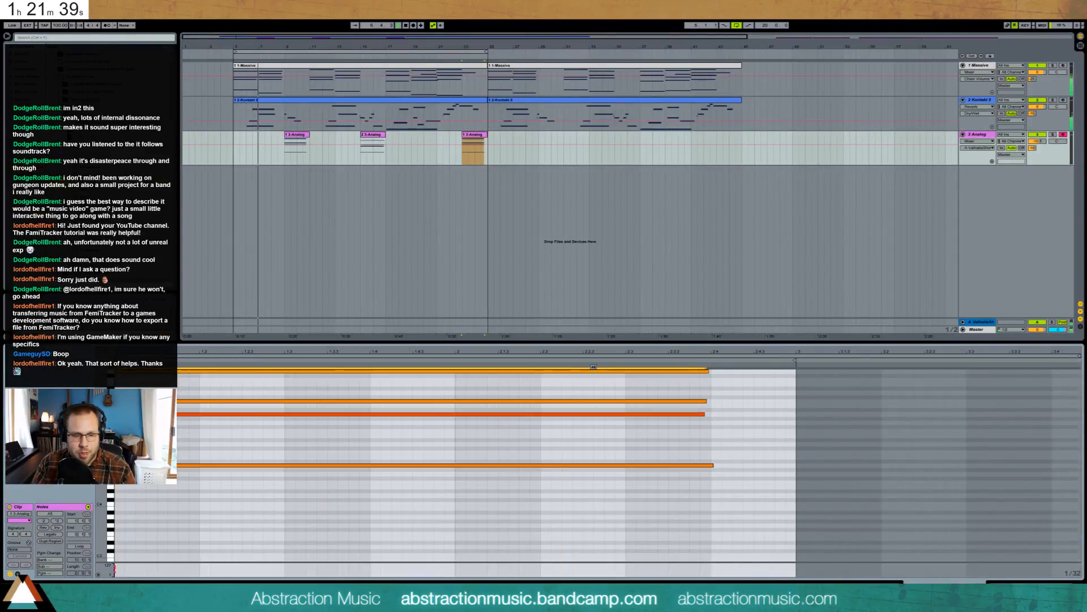
pyautogui.click(593, 414)
pyautogui.scroll(2, 510, 447)
pyautogui.click(434, 479)
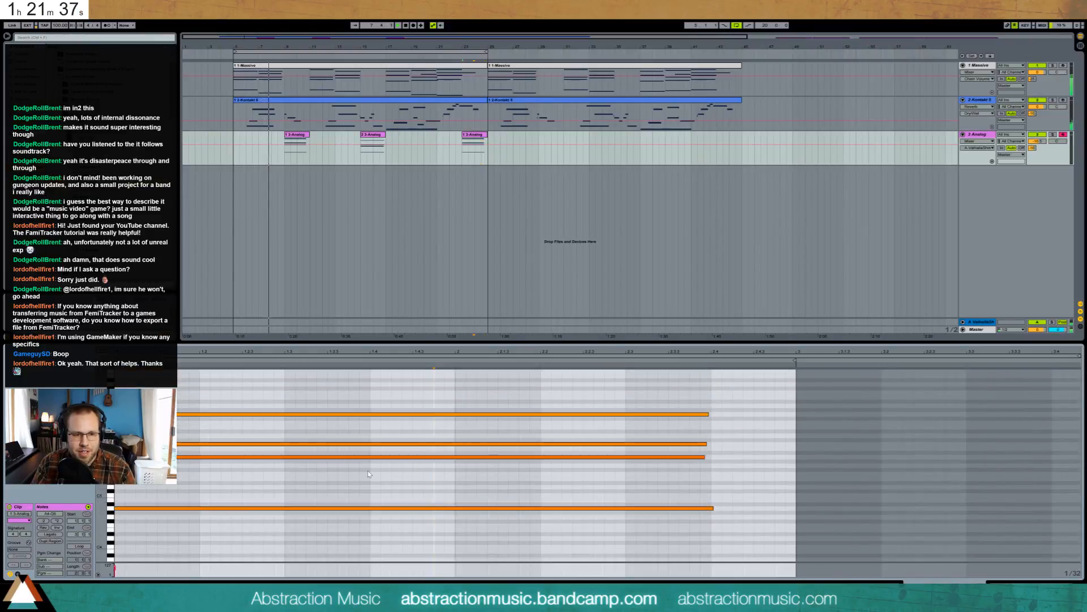
pyautogui.hotkey('ctrl', 'a')
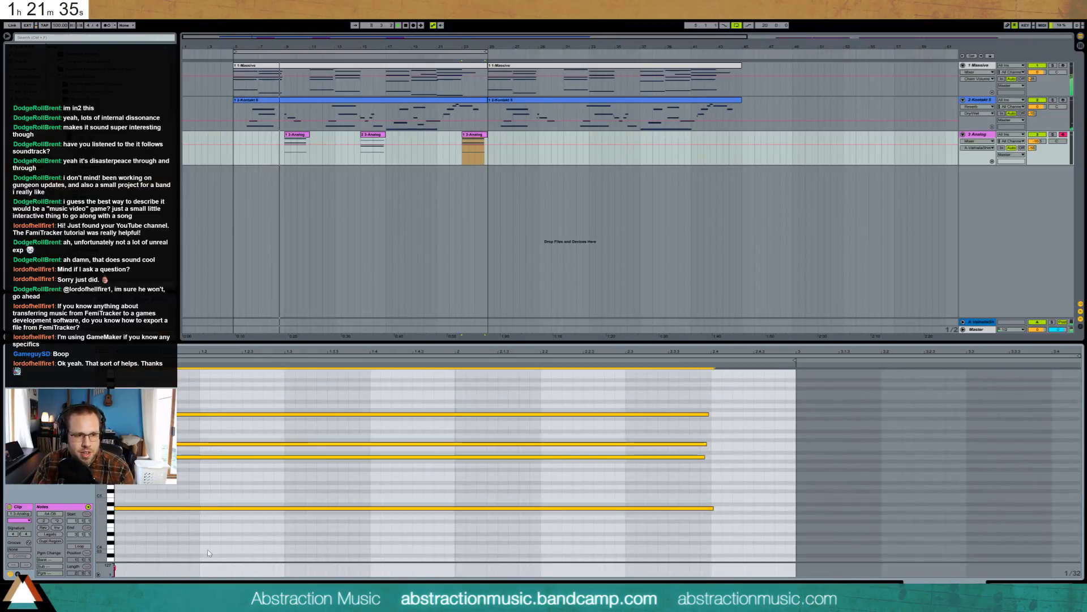
pyautogui.moveTo(209, 498); pyautogui.dragTo(203, 521)
pyautogui.press('Up')
pyautogui.press('Up')
pyautogui.press('Up')
pyautogui.press('Up')
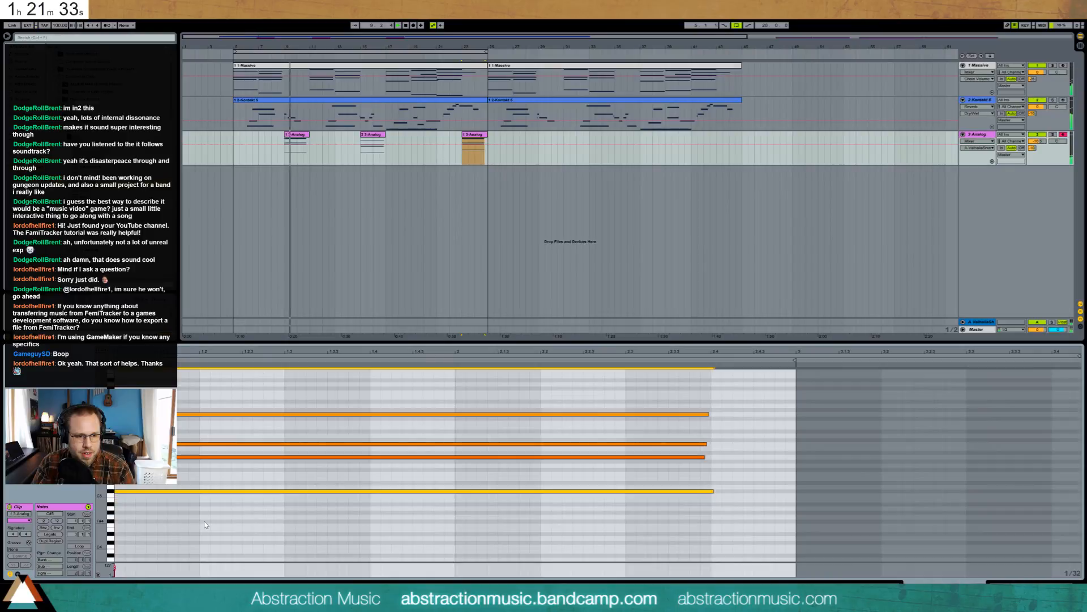
pyautogui.press('Down')
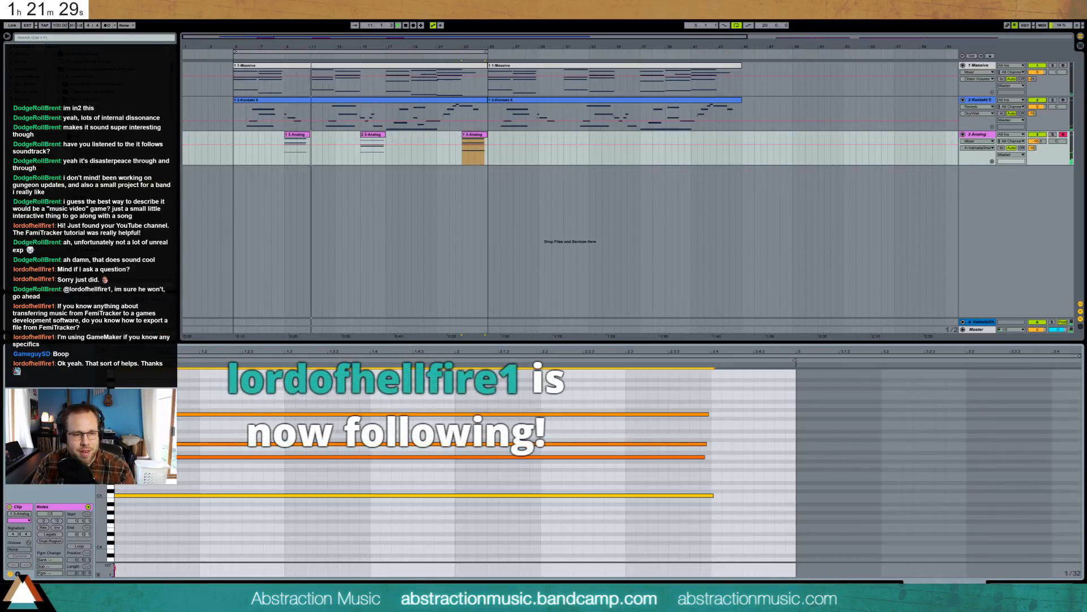
# - Move the chord's A5 to E5, C6 to D6 and G6 to A6
pyautogui.click(205, 456)
pyautogui.press('Down')
pyautogui.press('Down')
pyautogui.press('Down')
pyautogui.press('Down')
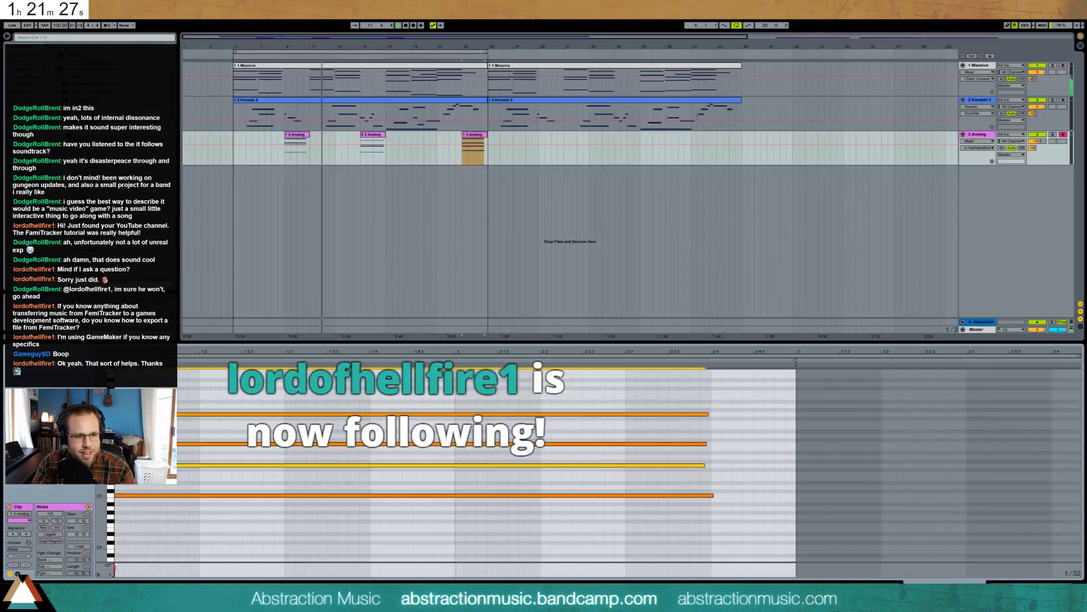
pyautogui.click(195, 444)
pyautogui.press('Up')
pyautogui.press('Up')
pyautogui.click(187, 414)
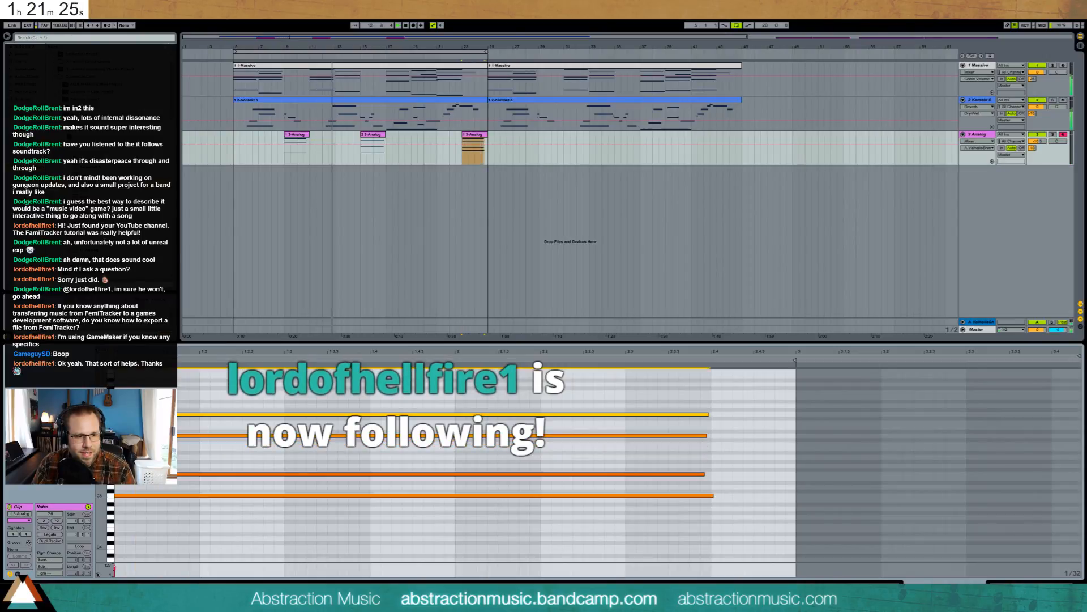
pyautogui.press('Up')
pyautogui.press('Up')
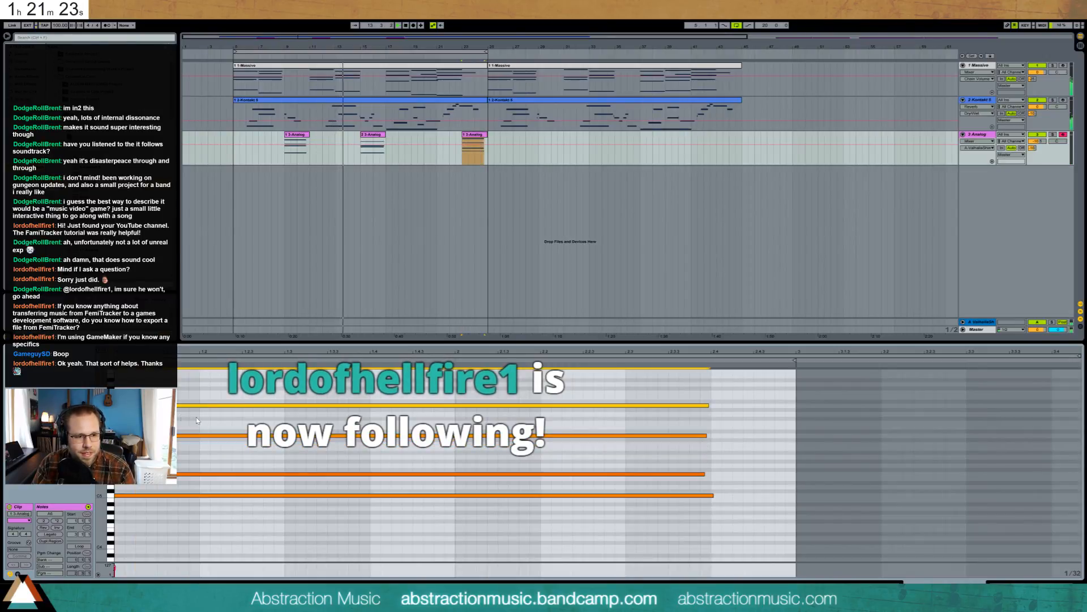
pyautogui.click(222, 474)
pyautogui.press('Down')
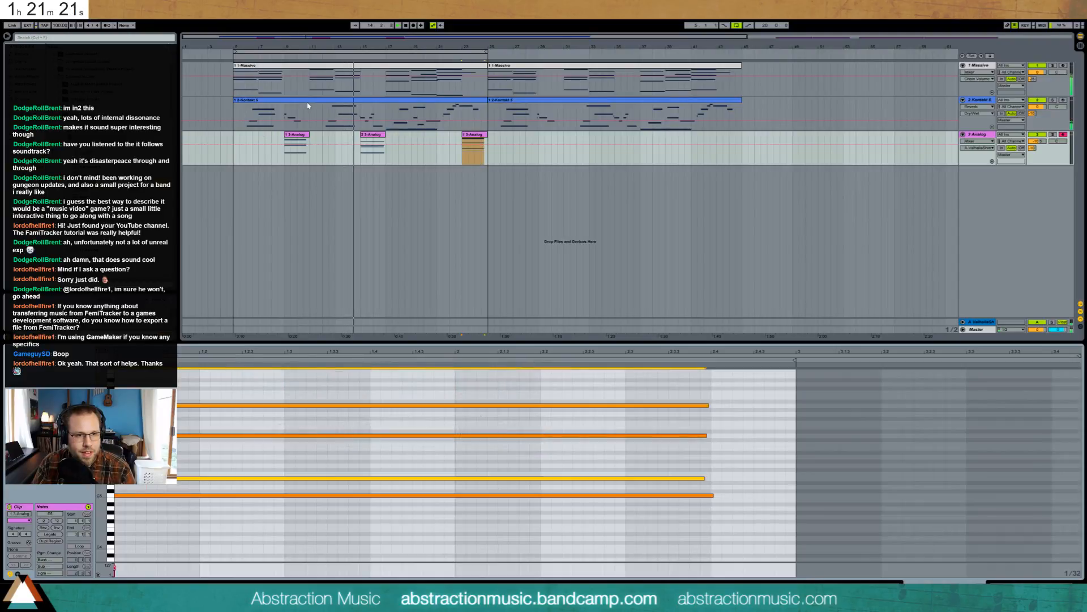
pyautogui.click(332, 101)
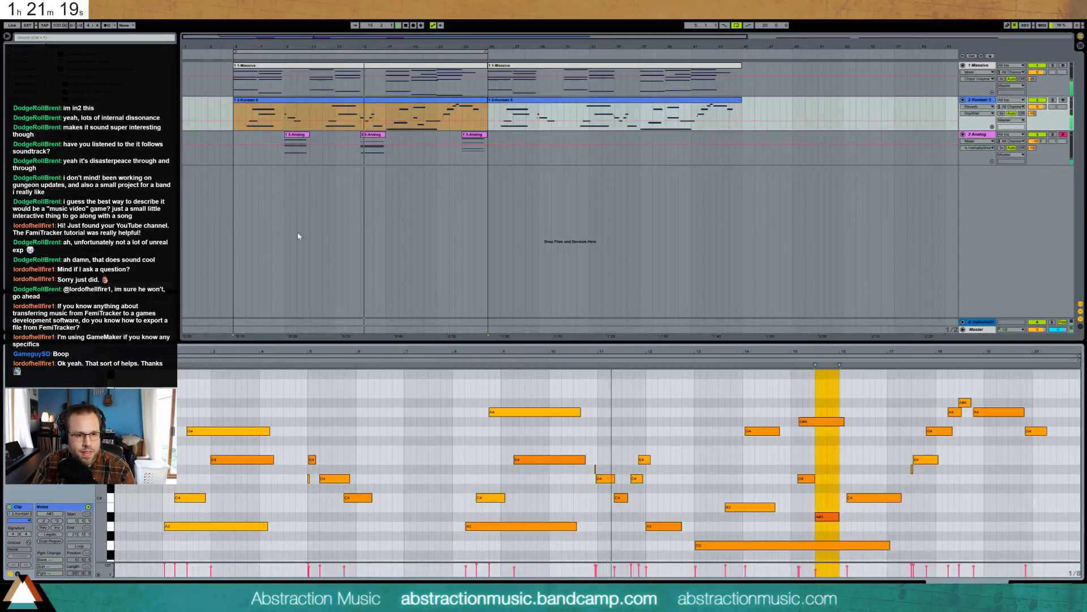
# - Nudge the four Kontakt notes near bar 5 one step earlier, then back later
pyautogui.moveTo(303, 451); pyautogui.dragTo(366, 516)
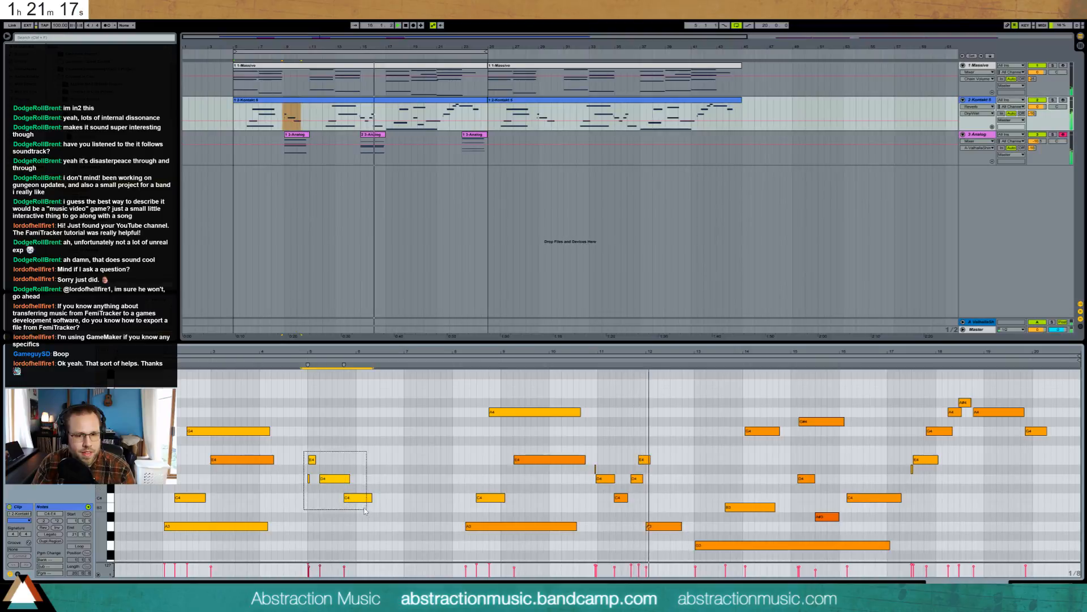
pyautogui.press('Left')
pyautogui.press('Right')
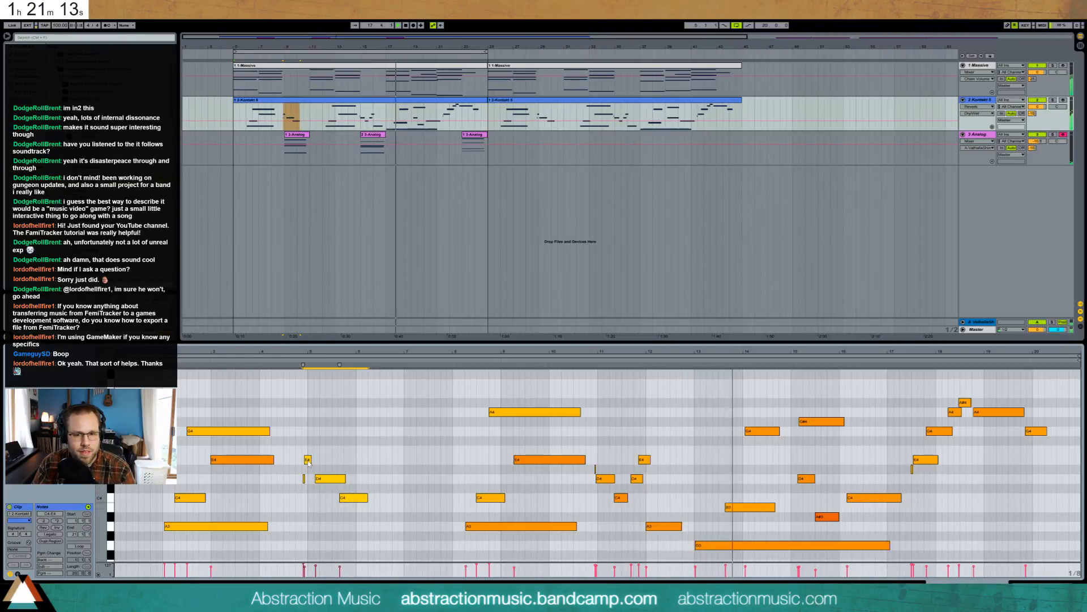
# - Nudge the A#3 note slightly later and show the Kontakt track's device chain
pyautogui.click(644, 460)
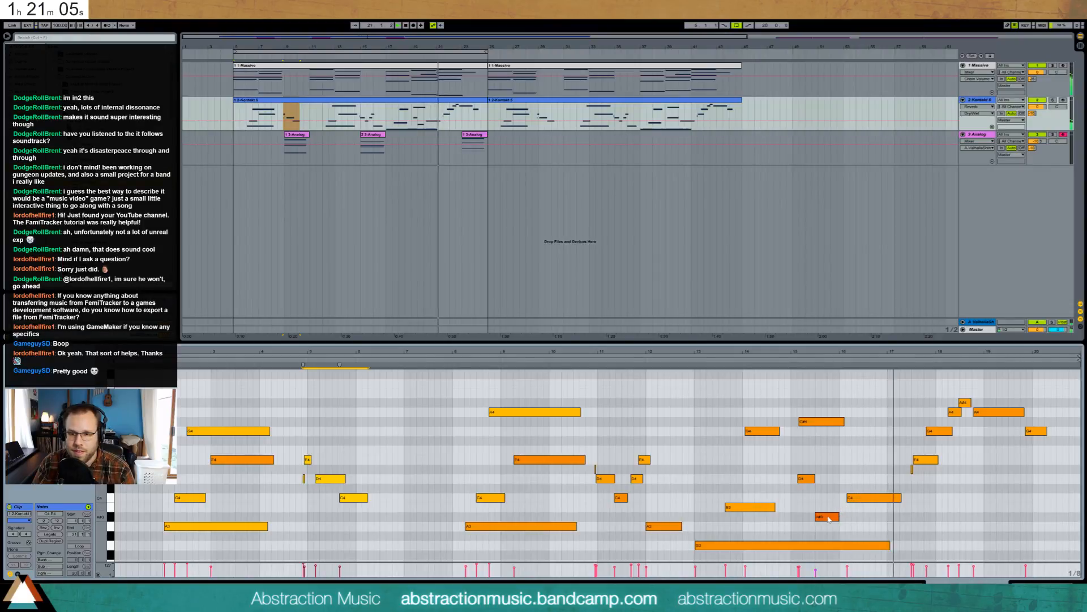
pyautogui.moveTo(831, 516); pyautogui.dragTo(839, 518)
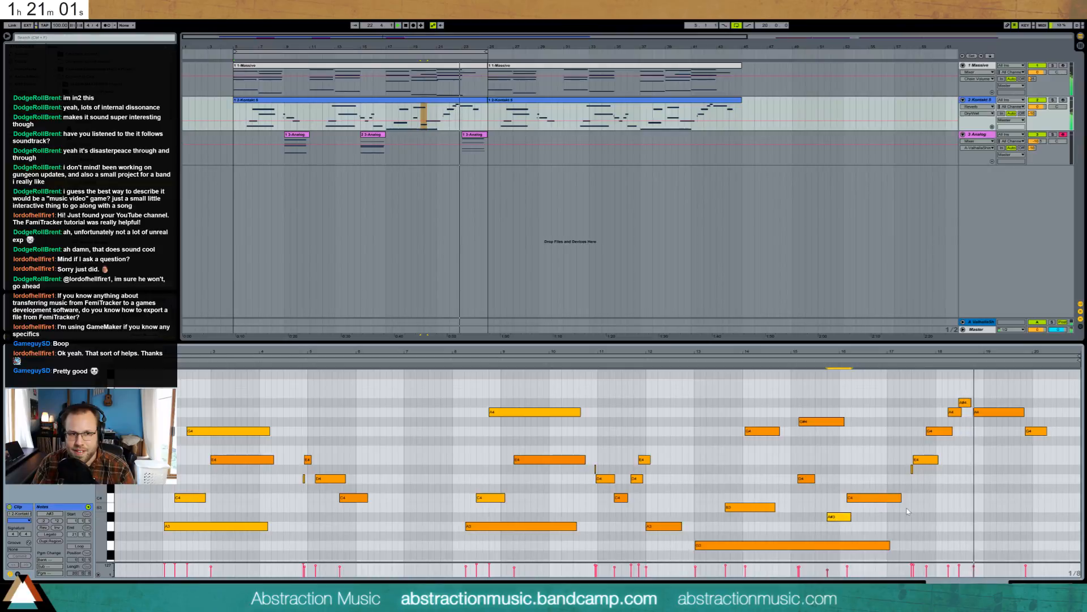
pyautogui.click(1045, 586)
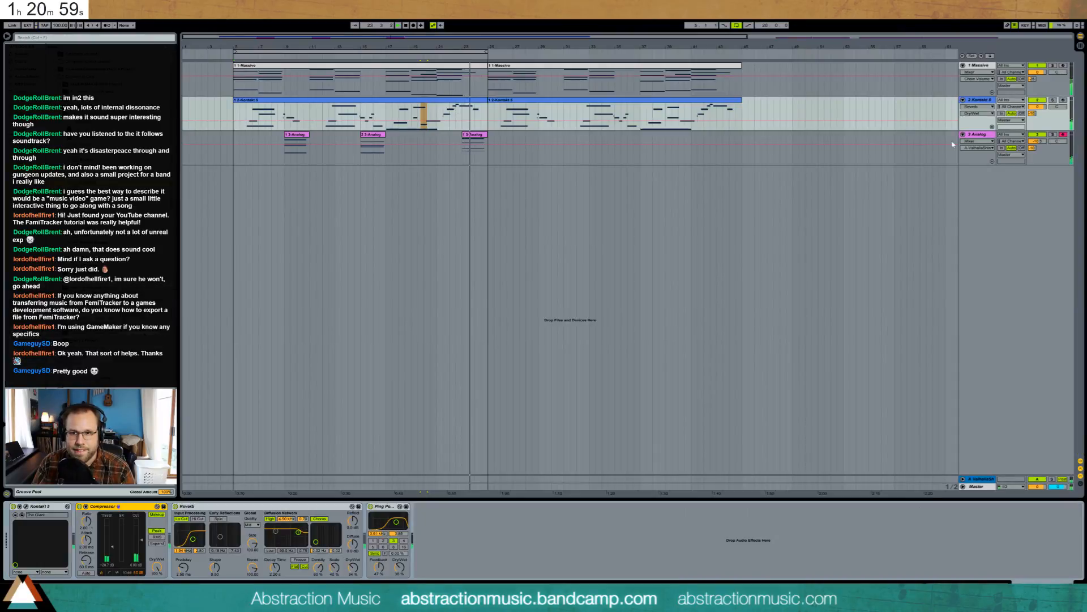
# - Insert a MIDI track below Analog and load an empty Drum Rack onto track 4
pyautogui.click(980, 136)
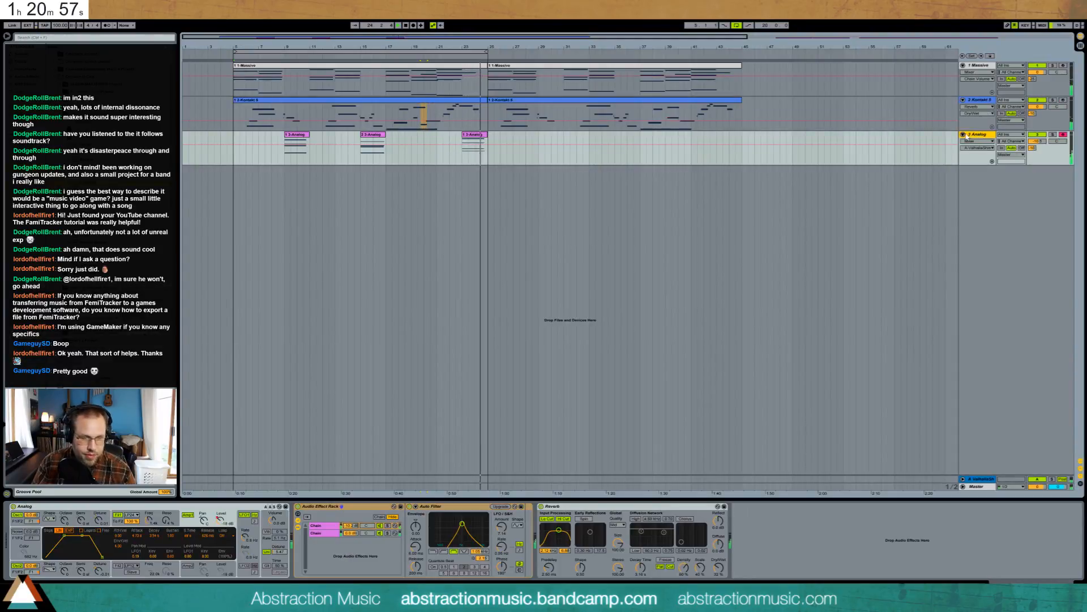
pyautogui.hotkey('ctrl', 'shift', 't')
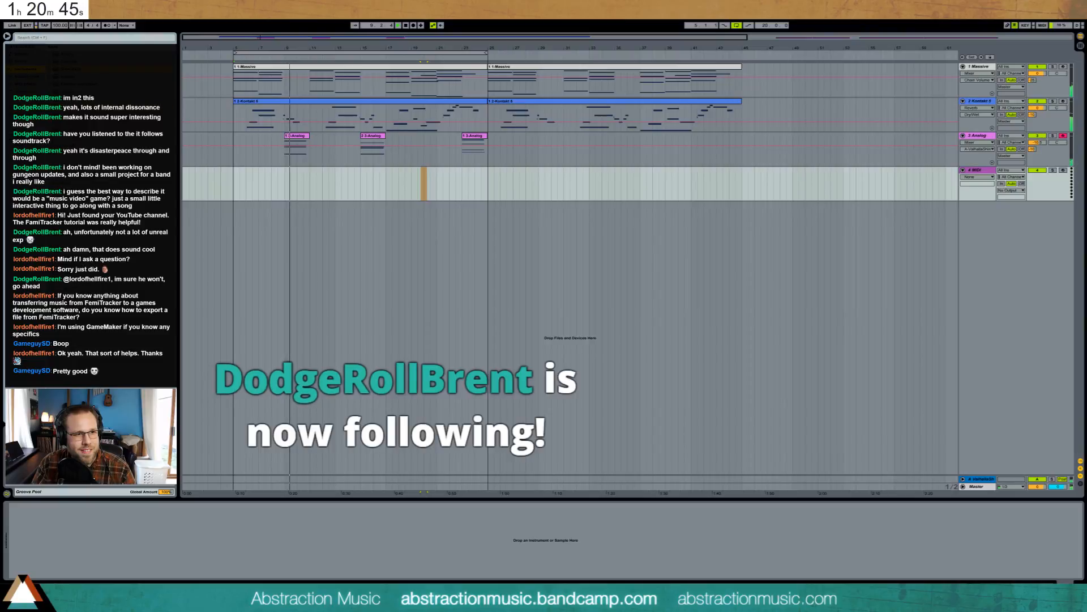
pyautogui.moveTo(70, 69); pyautogui.dragTo(437, 193)
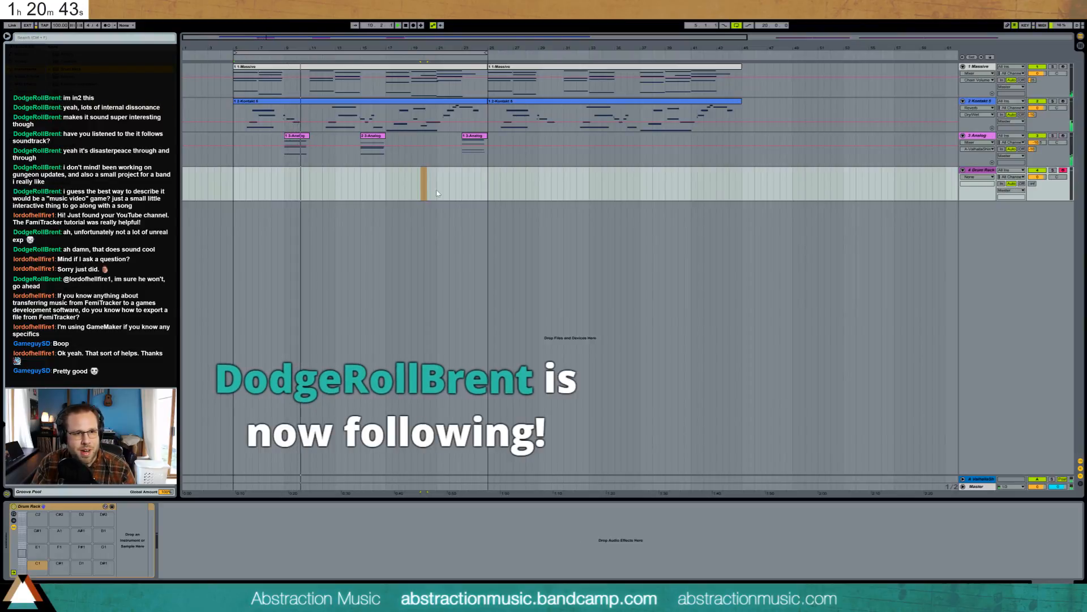
pyautogui.click(232, 179)
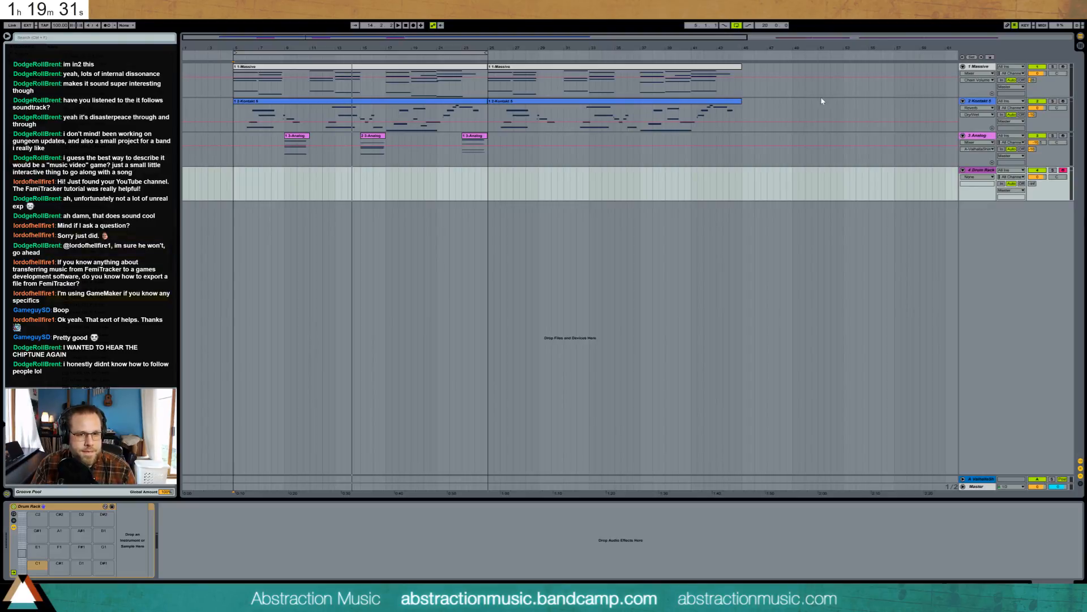
# - Select the Analog track and insert a new MIDI track right below it with Ctrl+Shift+T
pyautogui.click(988, 139)
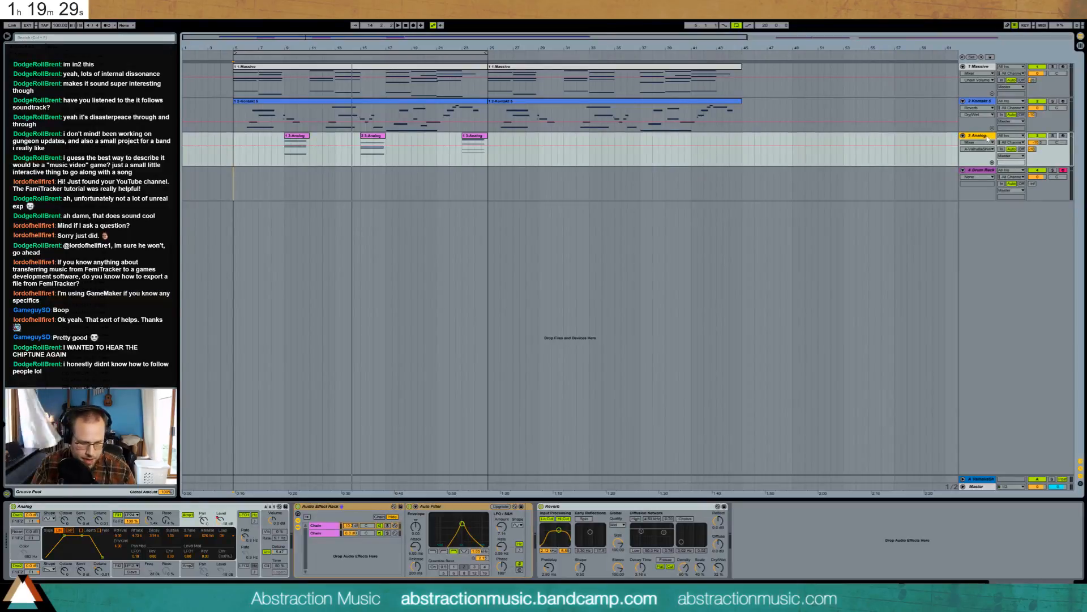
pyautogui.hotkey('ctrl', 'shift', 't')
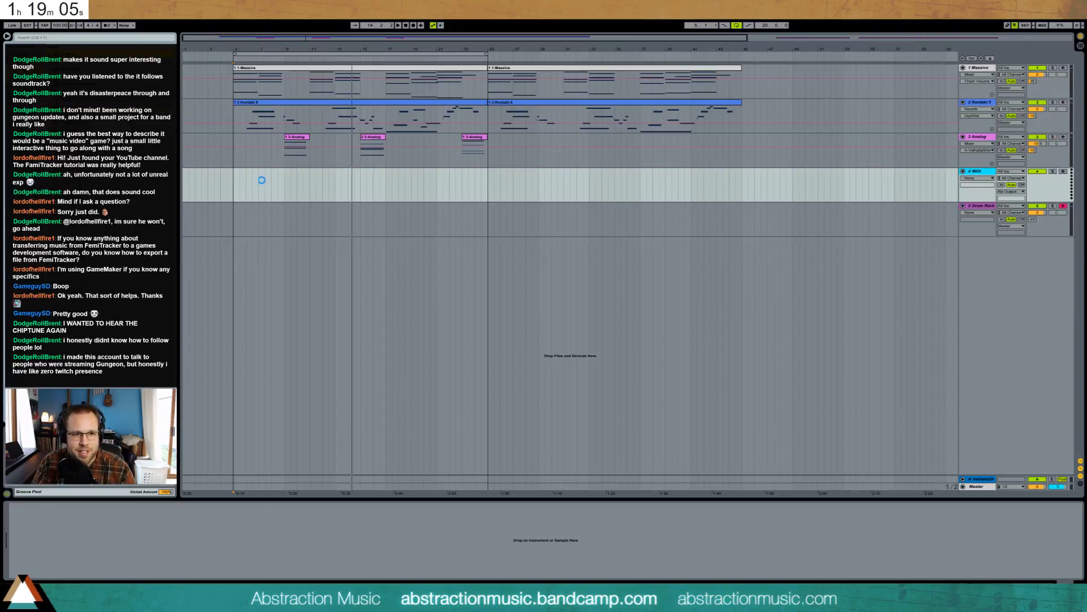
# - Set Analog's second oscillator to a sine wave and raise its pitch envelope start level
pyautogui.click(47, 520)
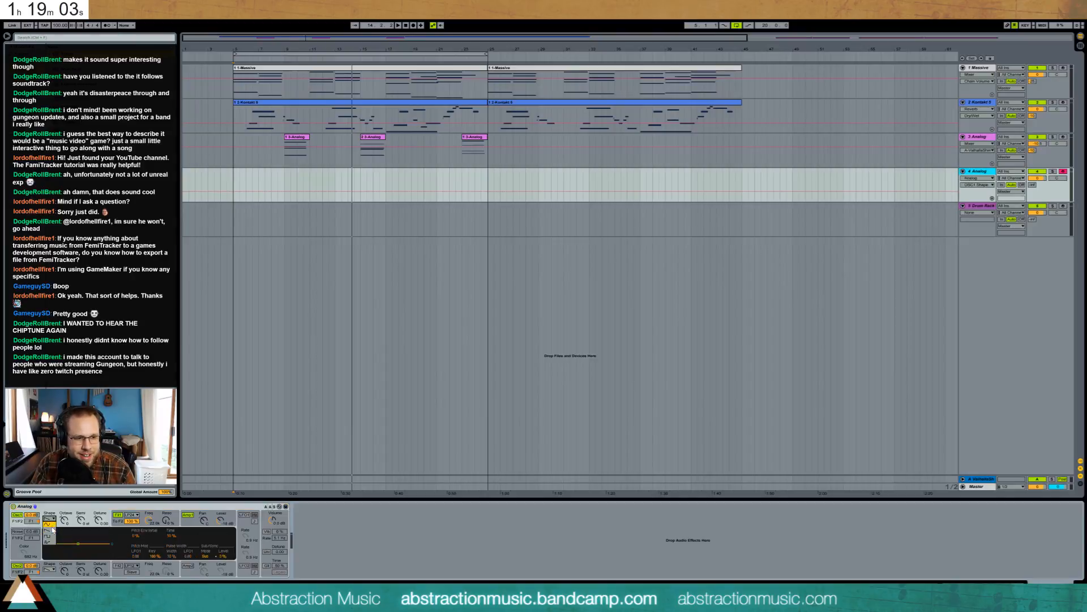
pyautogui.click(49, 569)
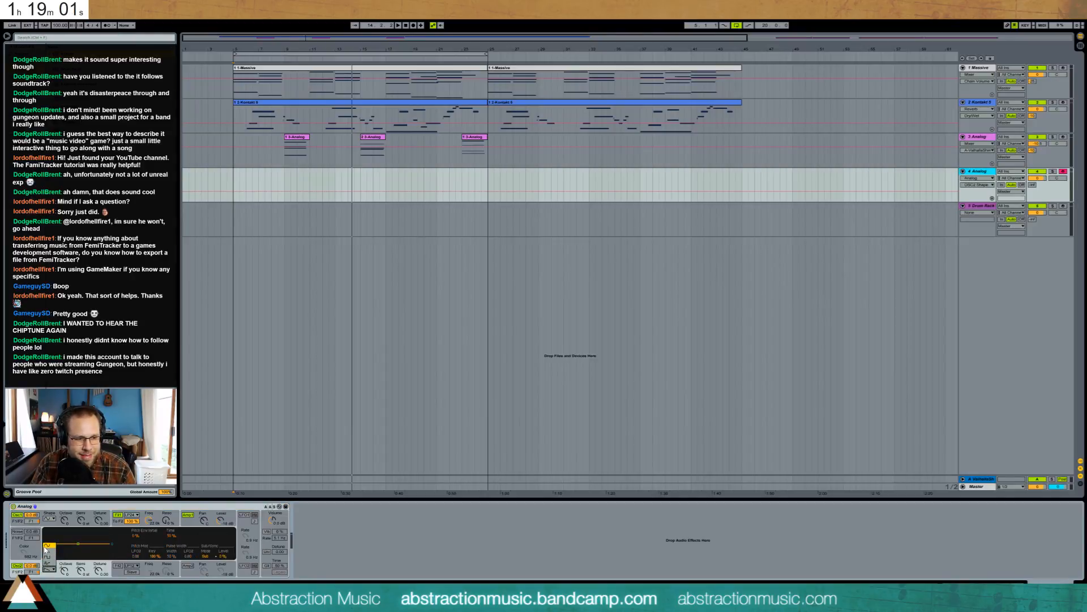
pyautogui.click(49, 545)
pyautogui.moveTo(47, 544)
pyautogui.mouseDown()
pyautogui.moveTo(48, 533)
pyautogui.moveTo(71, 544)
pyautogui.moveTo(56, 538)
pyautogui.mouseUp()
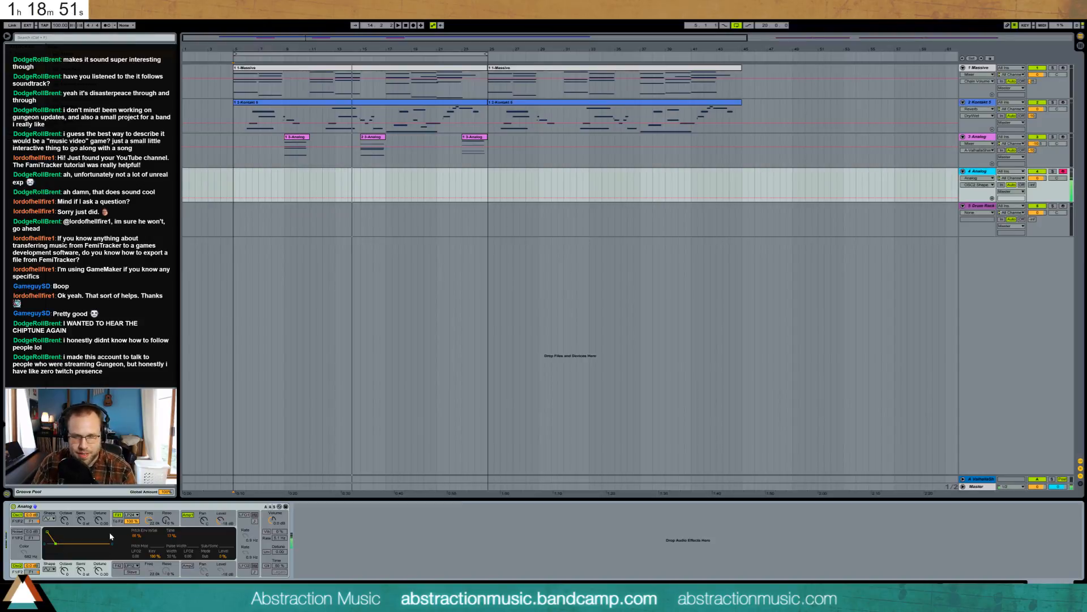
# - Give Amp1's envelope 1.49 s decay and zero sustain, and set the pitch envelope time to 17%
pyautogui.click(187, 524)
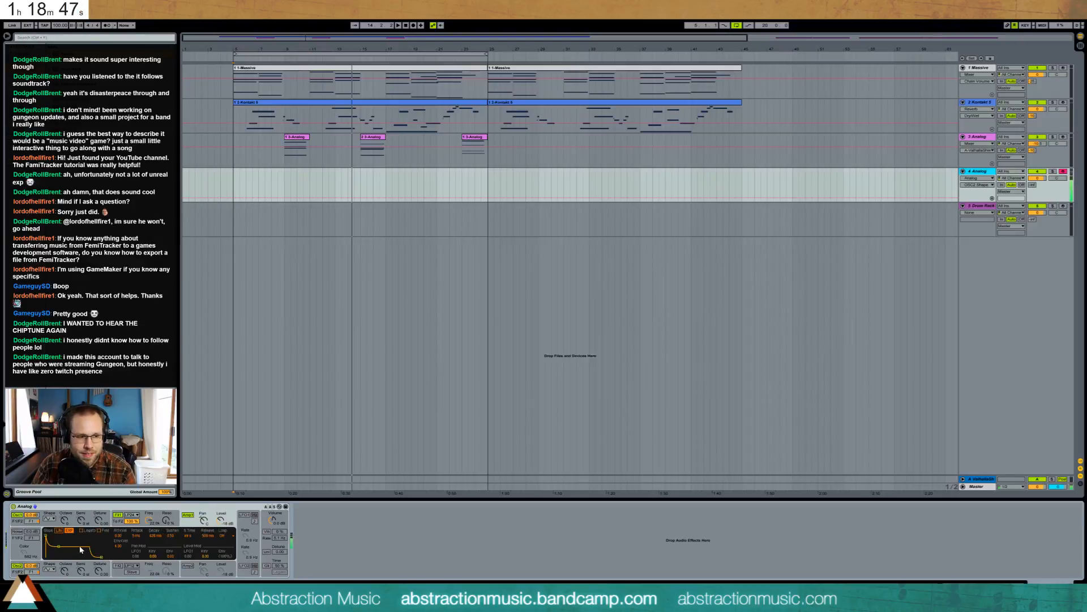
pyautogui.moveTo(59, 548); pyautogui.dragTo(61, 557)
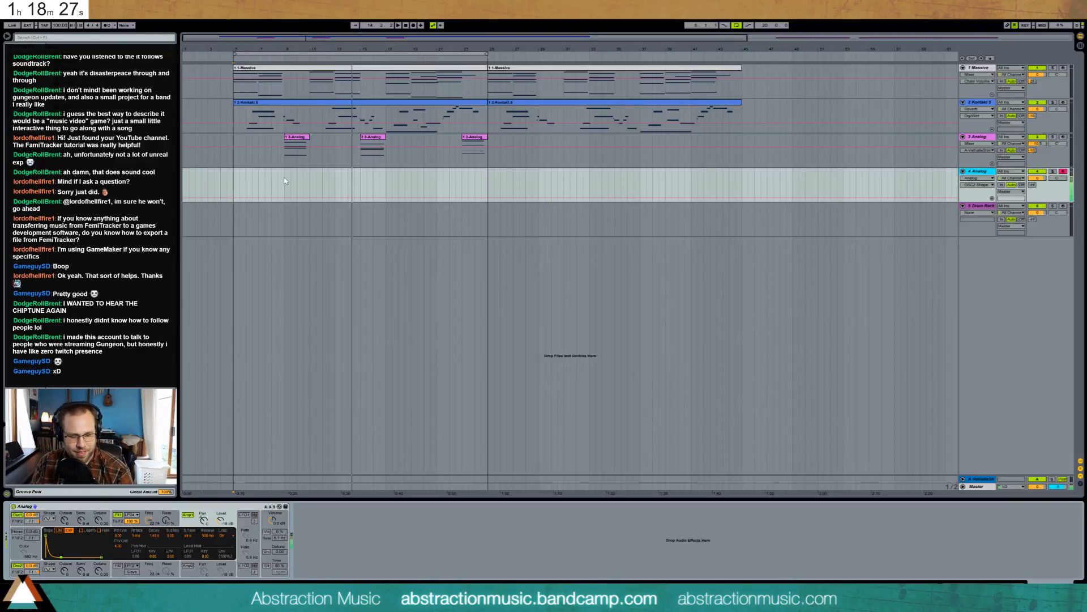
pyautogui.click(14, 577)
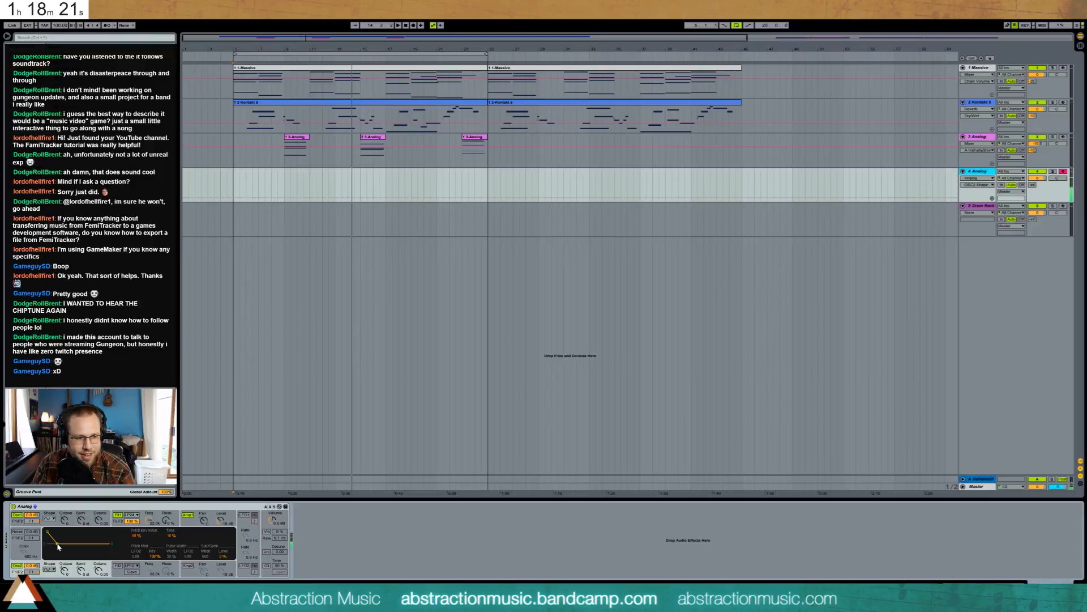
pyautogui.moveTo(57, 545); pyautogui.dragTo(58, 544)
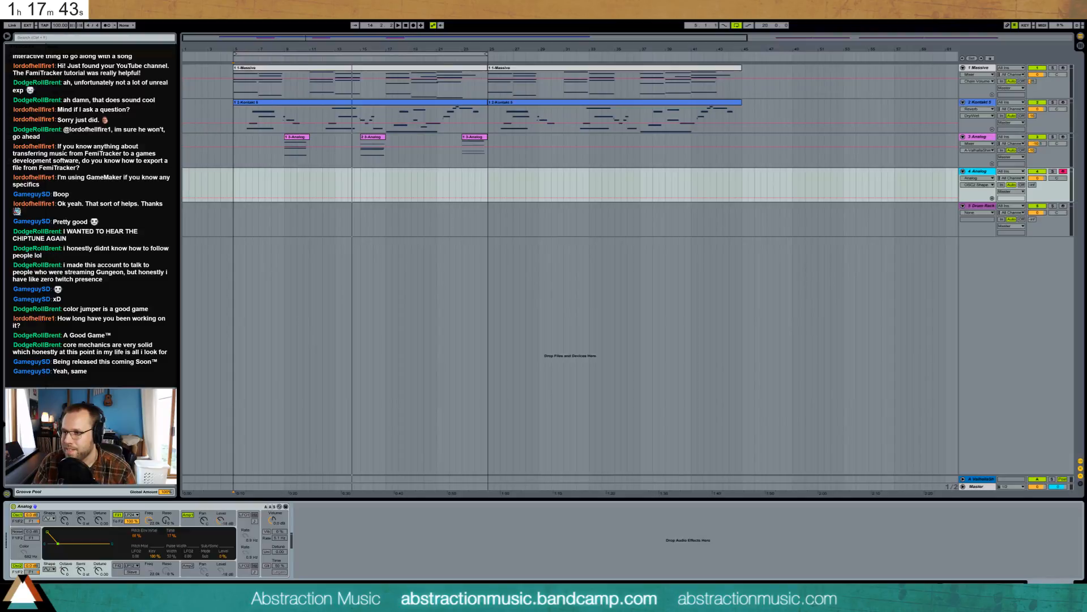
# - Bring the Chrome window over Ableton and look over the Color Jumper press kit page
pyautogui.moveTo(1086, 50); pyautogui.dragTo(728, 51)
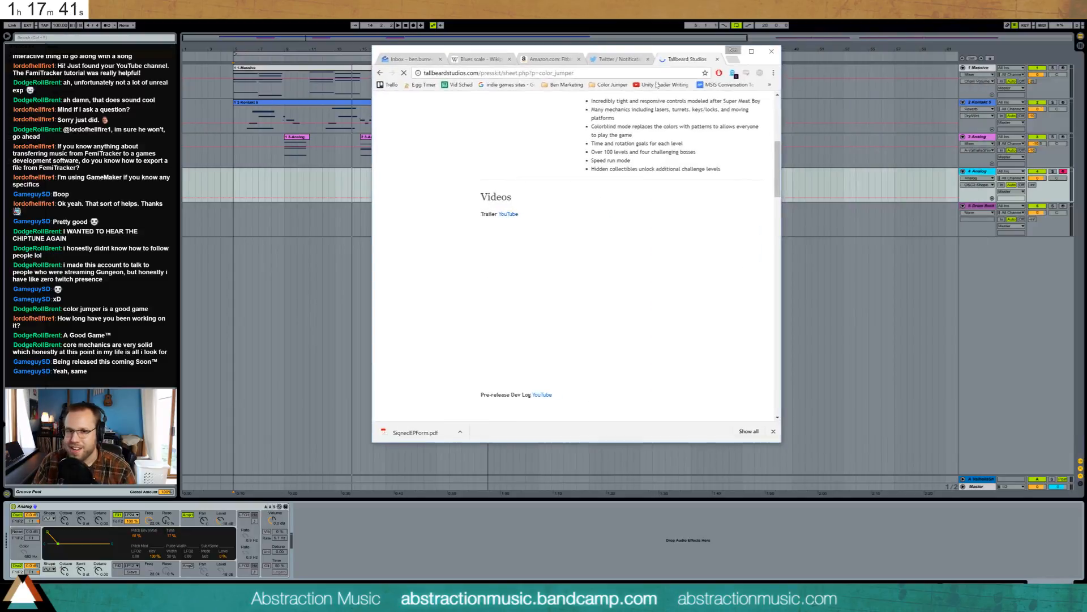
pyautogui.scroll(-1, 727, 273)
pyautogui.scroll(7, 780, 183)
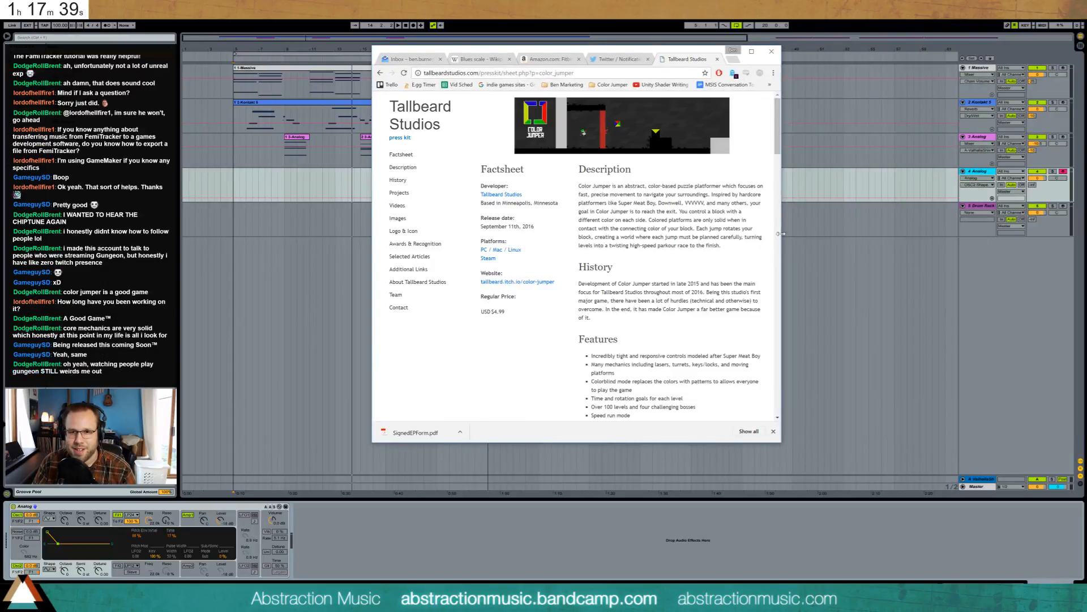
pyautogui.moveTo(781, 247); pyautogui.dragTo(905, 246)
pyautogui.moveTo(900, 143); pyautogui.dragTo(900, 369)
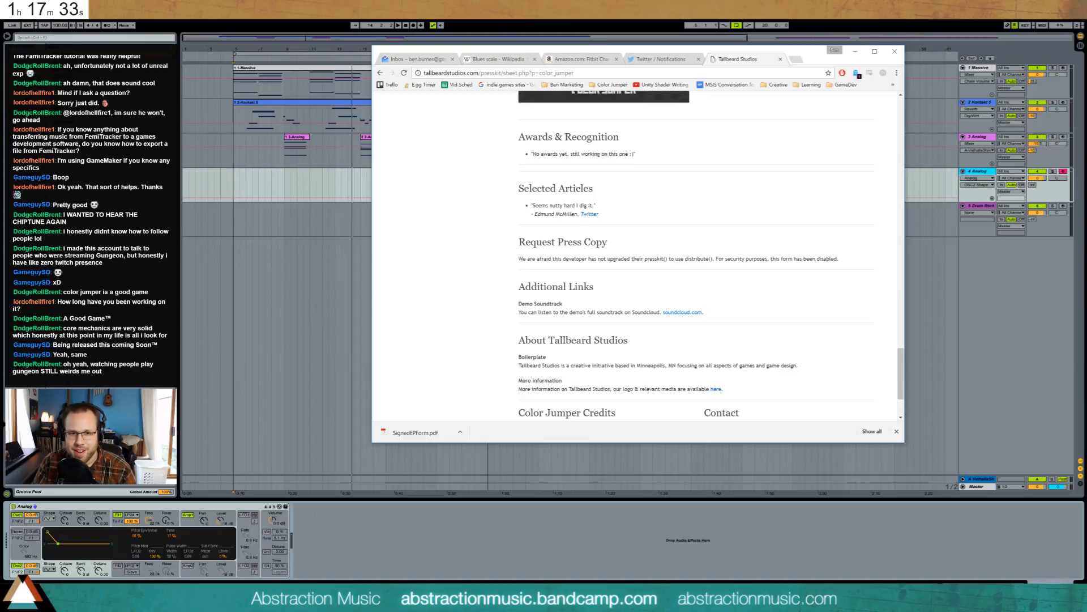
pyautogui.moveTo(532, 207); pyautogui.dragTo(599, 215)
pyautogui.click(603, 216)
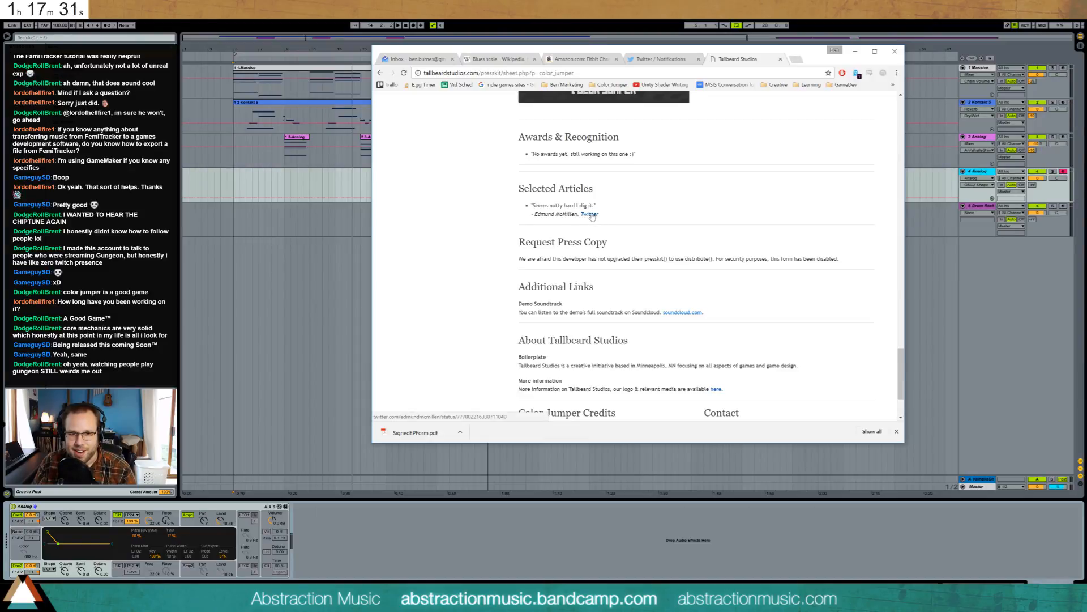
# - Open the quoted tweet, close its tab, return to Ableton and bring up the Start menu
pyautogui.click(584, 213)
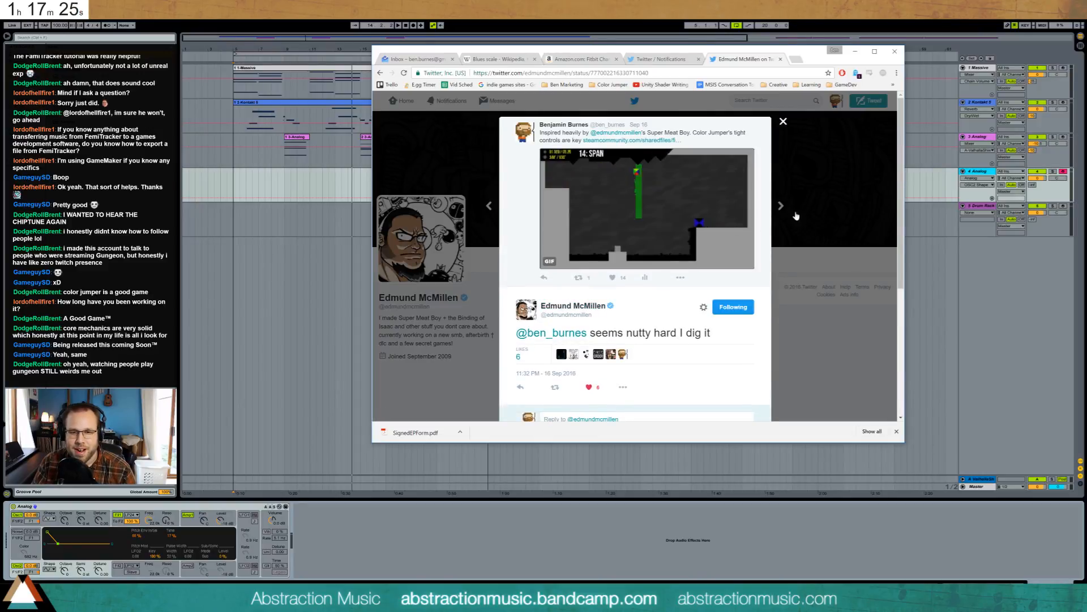
pyautogui.click(781, 59)
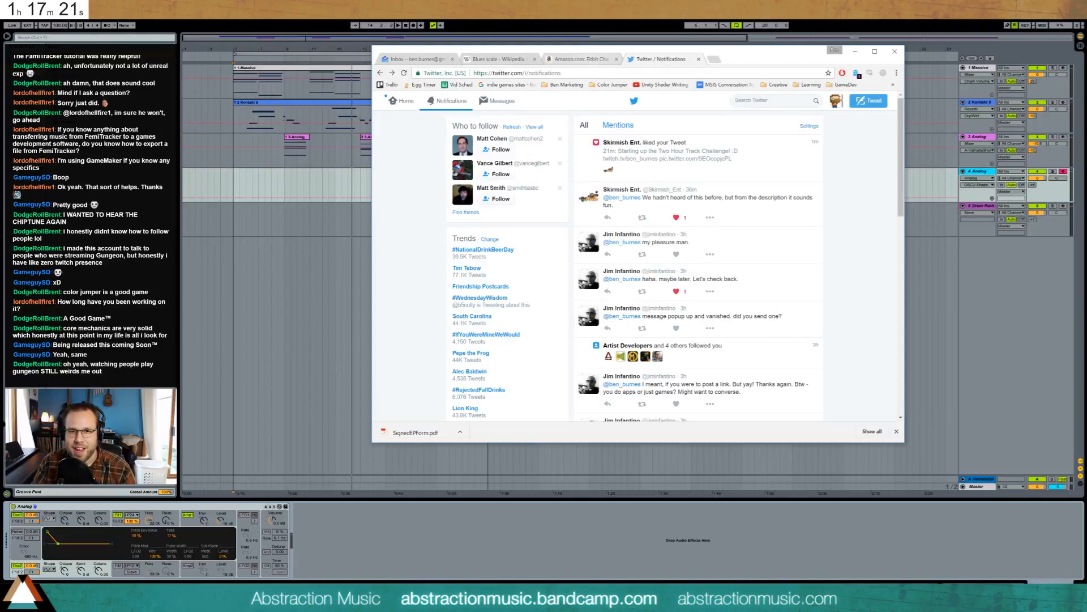
pyautogui.hotkey('alt', 'Tab')
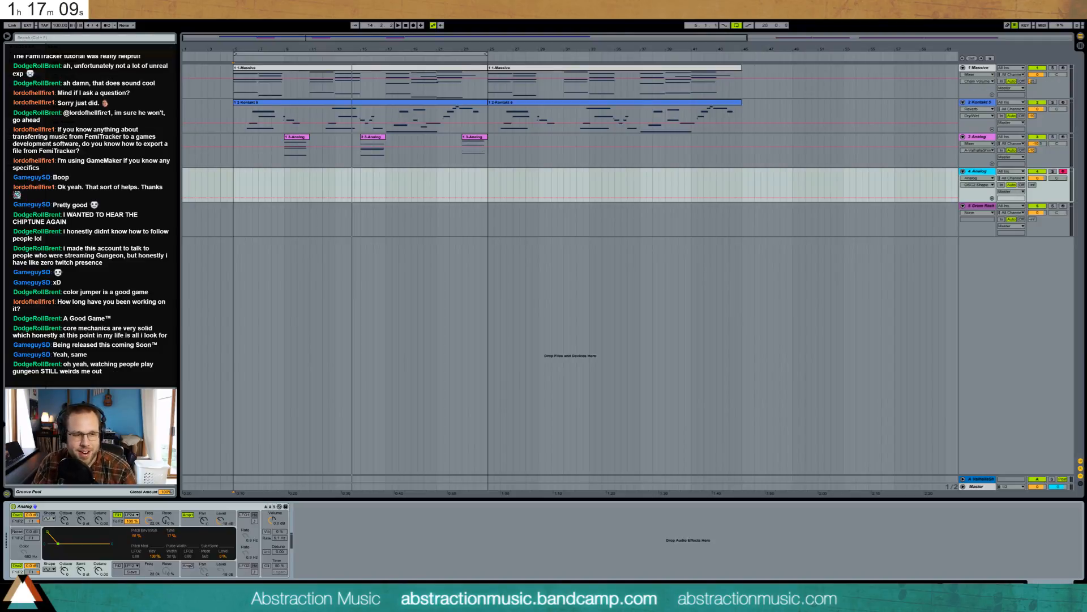
pyautogui.press('super')
# - Launch Paint, paste the screenshot, pan across it including the second monitor, then minimise Paint
pyautogui.click(282, 492)
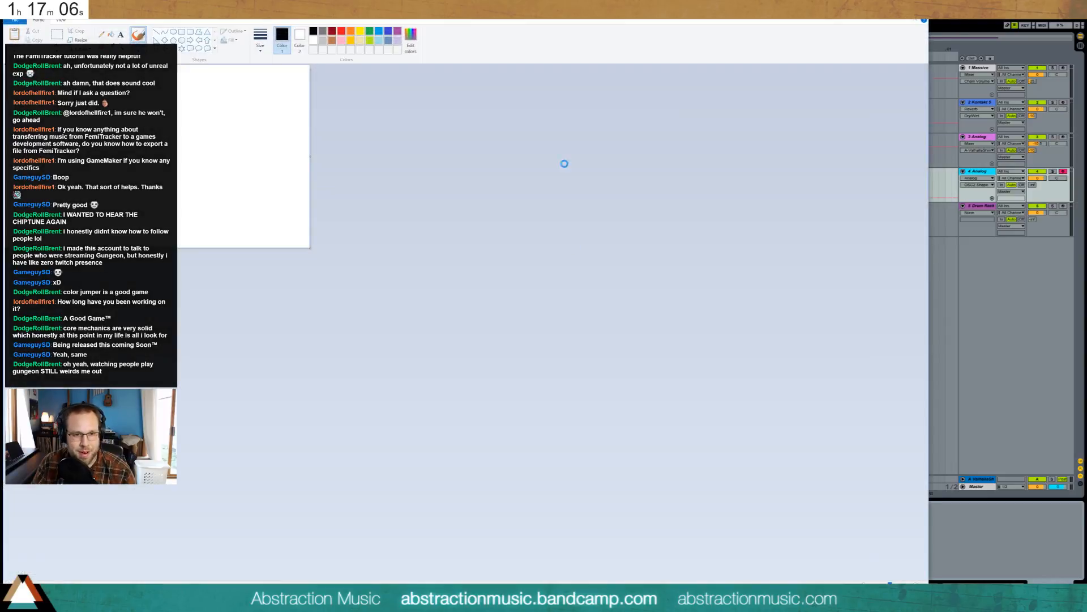
pyautogui.hotkey('ctrl', 'v')
pyautogui.moveTo(702, 285); pyautogui.dragTo(61, 281)
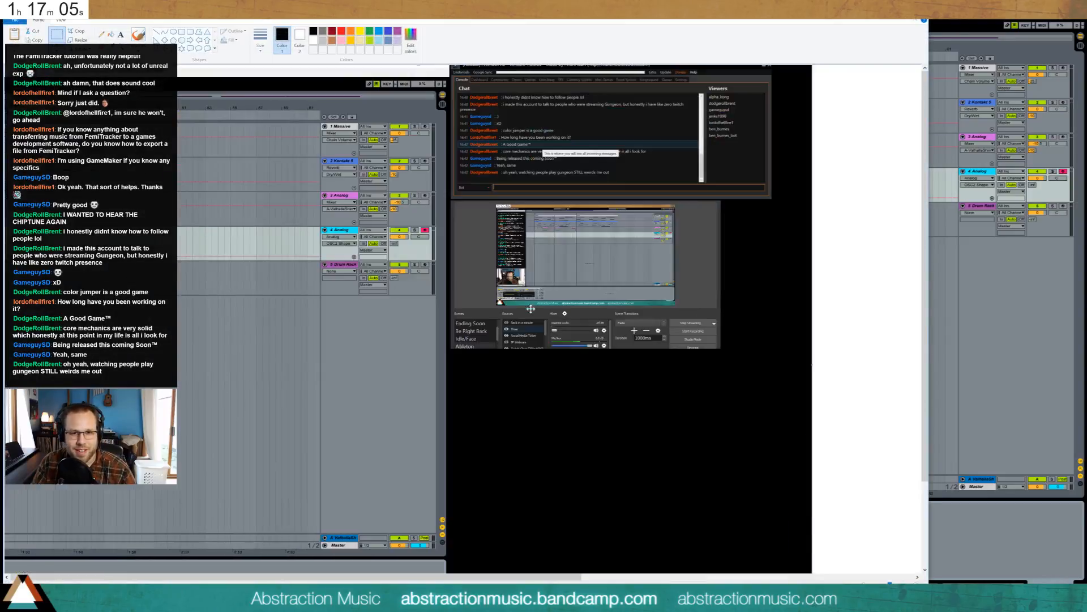
pyautogui.moveTo(531, 309)
pyautogui.mouseDown()
pyautogui.moveTo(270, 370)
pyautogui.moveTo(590, 369)
pyautogui.mouseUp()
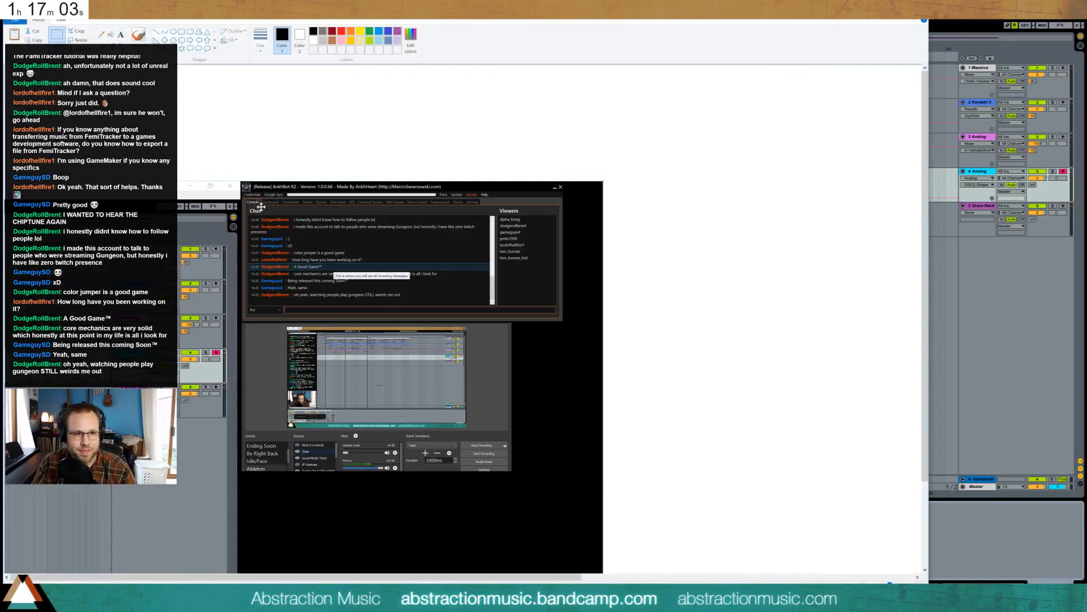
pyautogui.click(876, 10)
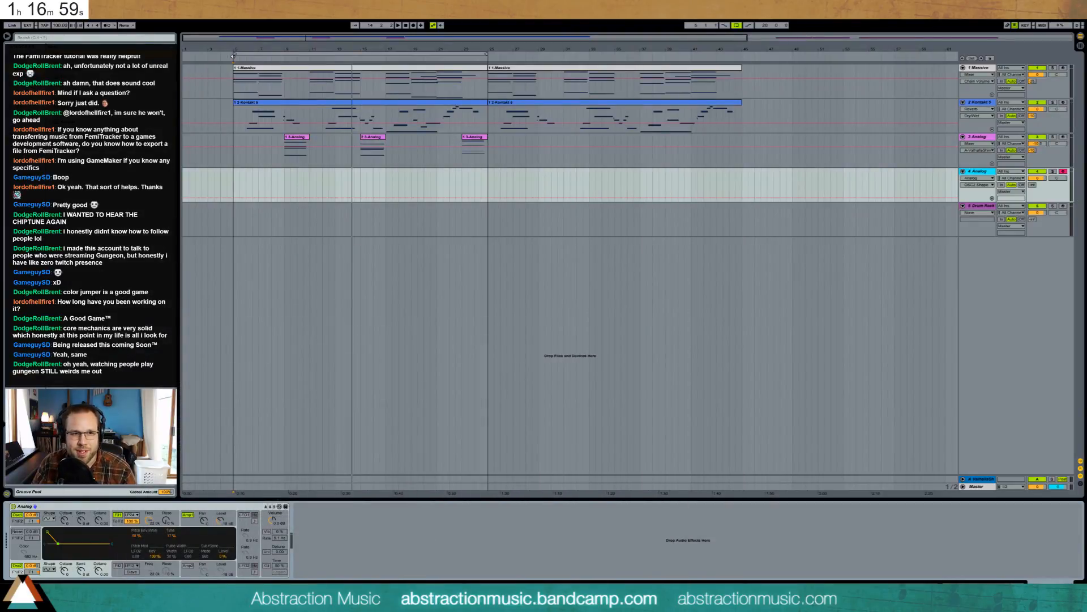
# - Play the arrangement from bar 5, turn on Analog's Fil1, and select the Drum Rack track
pyautogui.click(234, 185)
pyautogui.press('space')
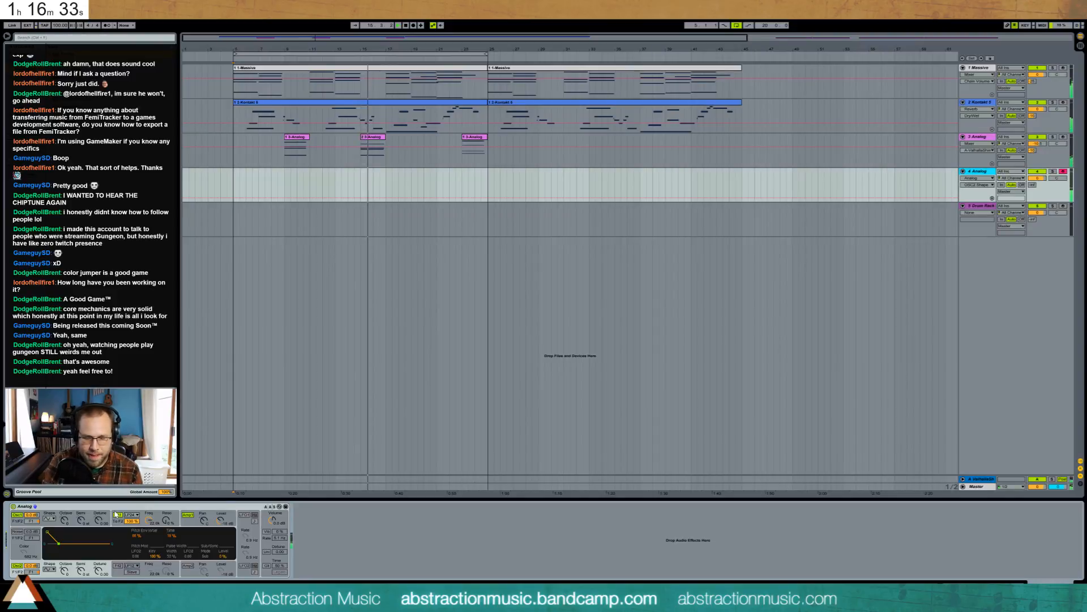
pyautogui.click(116, 515)
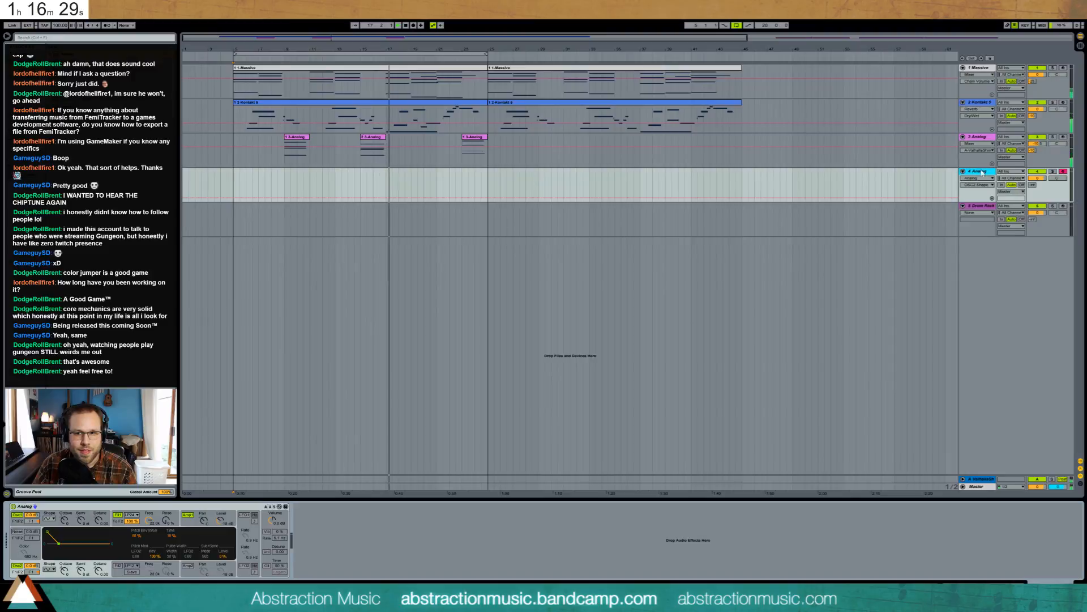
pyautogui.click(984, 206)
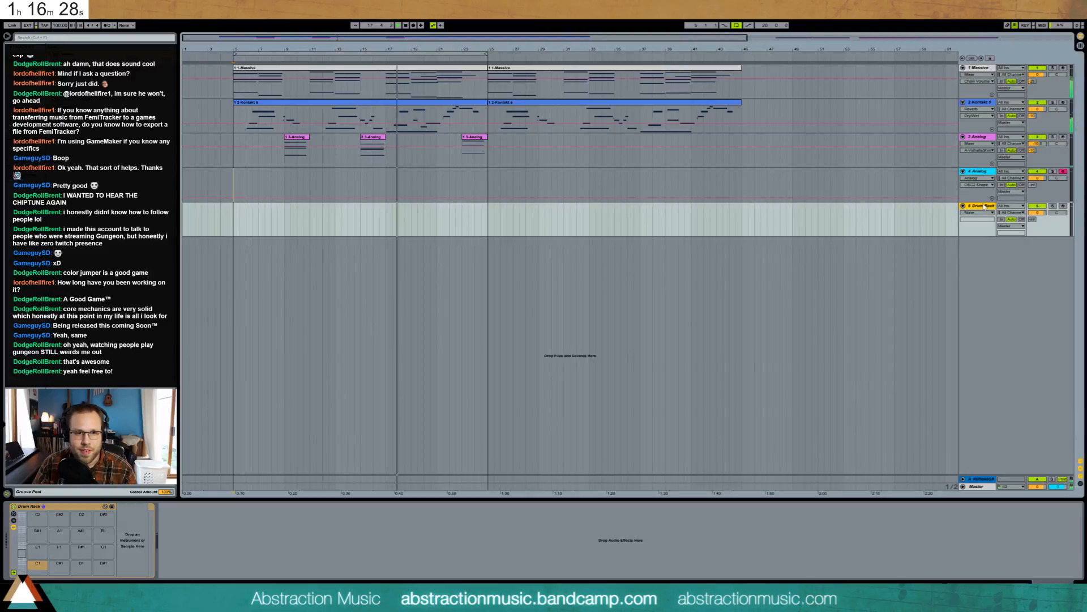
# - In the first Kontakt clip, raise B3 to E4, nudge C4 earlier and shorten A#3
pyautogui.doubleClick(436, 125)
pyautogui.moveTo(767, 506); pyautogui.dragTo(766, 478)
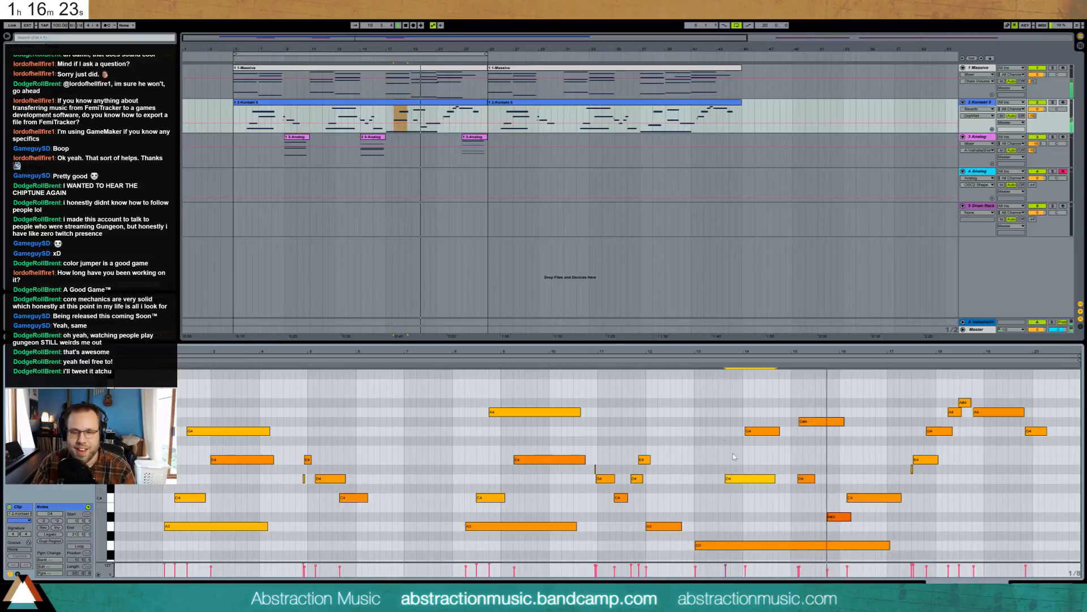
pyautogui.click(691, 358)
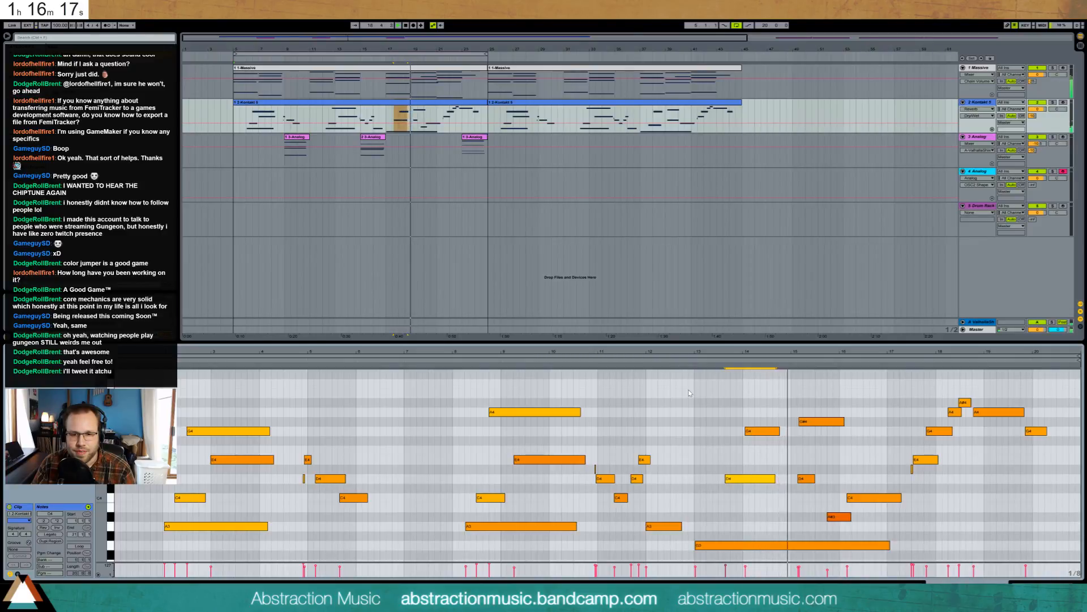
pyautogui.press('Up')
pyautogui.press('Up')
pyautogui.press('Up')
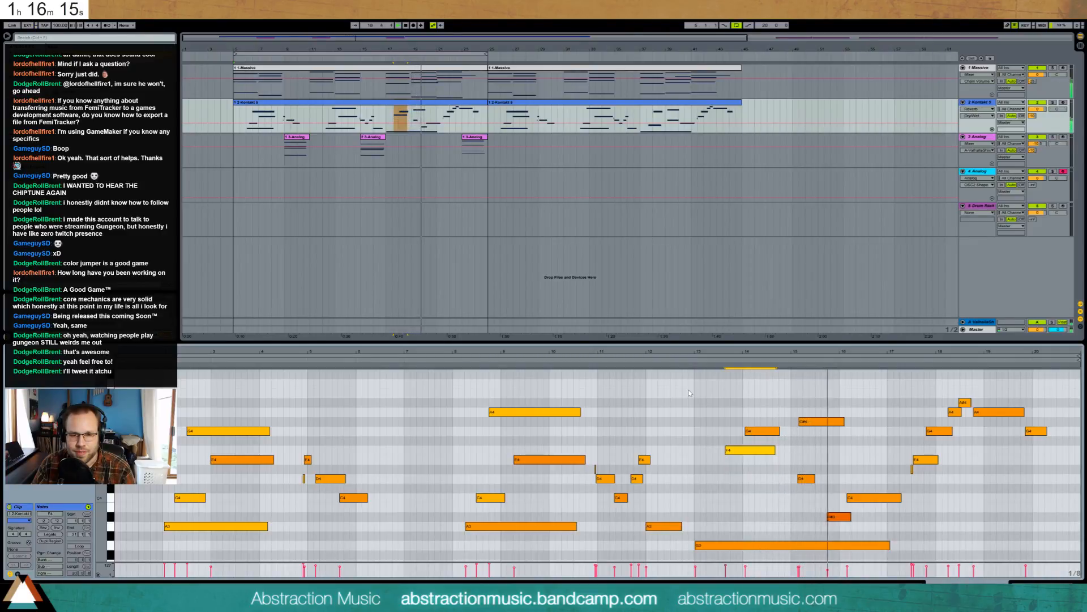
pyautogui.click(839, 517)
pyautogui.click(855, 498)
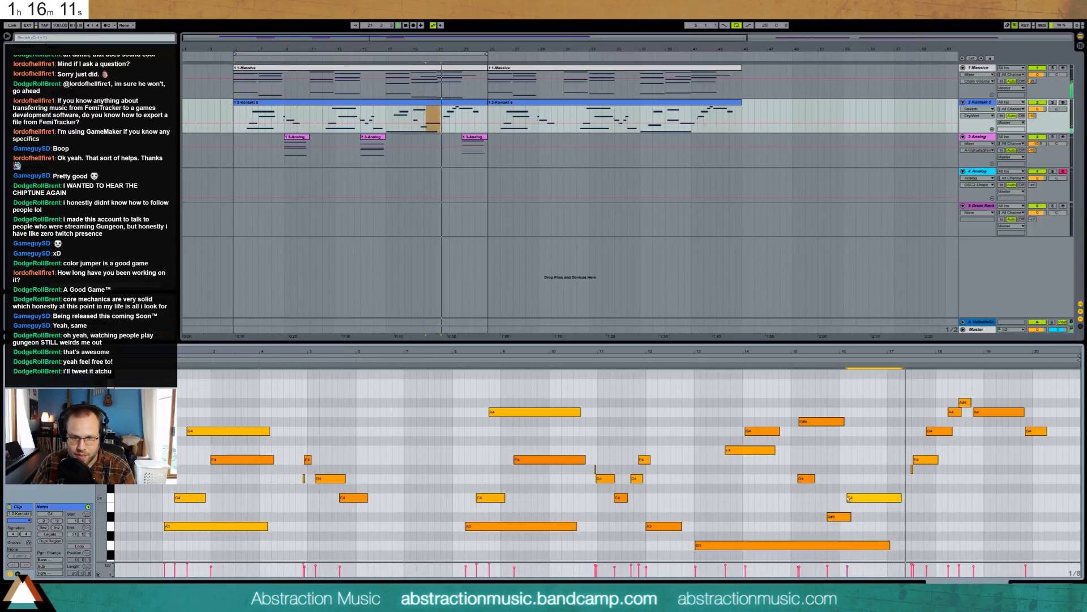
pyautogui.press('Left')
pyautogui.moveTo(851, 516); pyautogui.dragTo(845, 516)
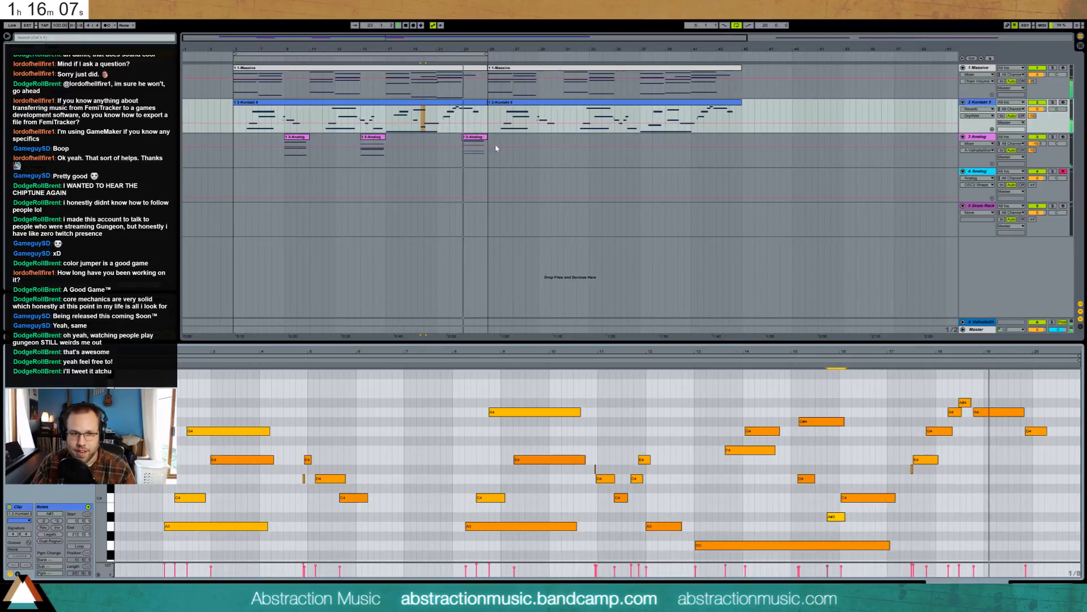
# - Select the three Analog clips from bar 5 to 25 and duplicate them into bars 25–45
pyautogui.click(280, 168)
pyautogui.moveTo(280, 168); pyautogui.dragTo(485, 163)
pyautogui.hotkey('ctrl', 'd')
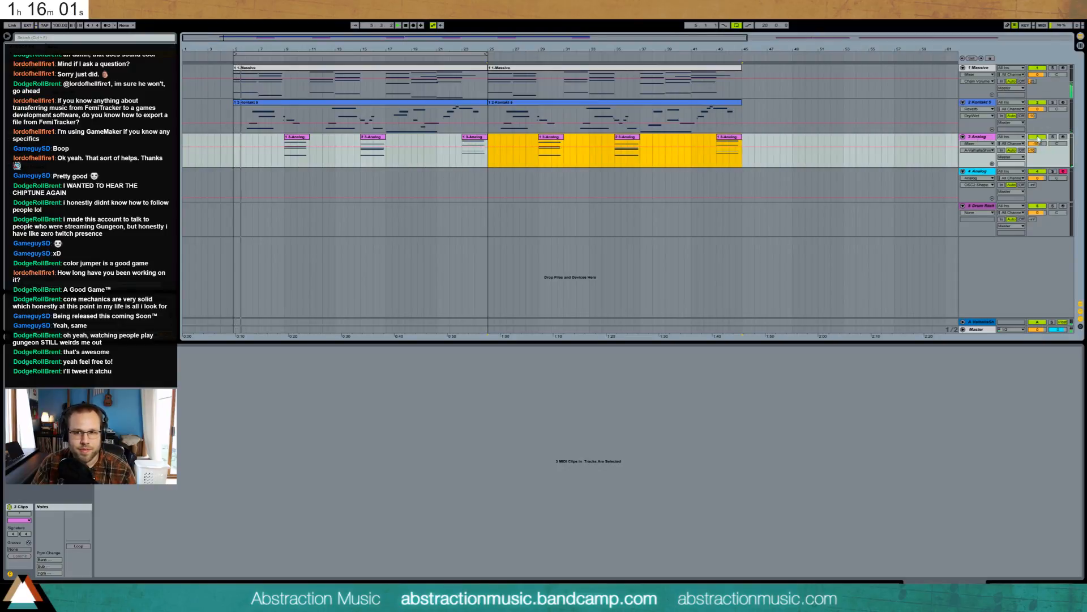
# - Show the Drum Rack track's devices and drop the Broken step groove breakbeat on it at bar 5
pyautogui.click(490, 179)
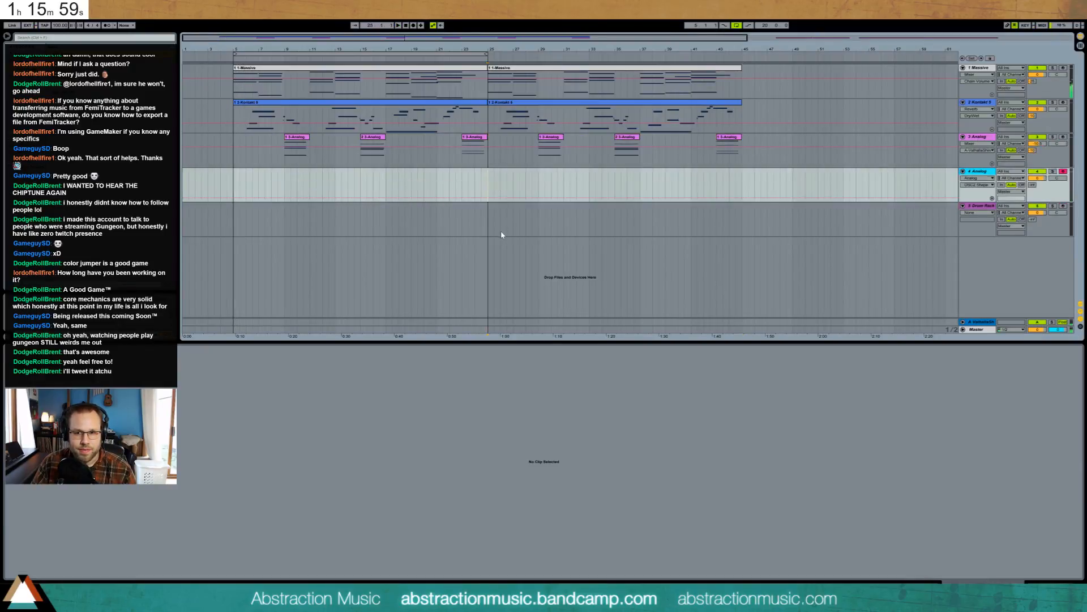
pyautogui.click(574, 227)
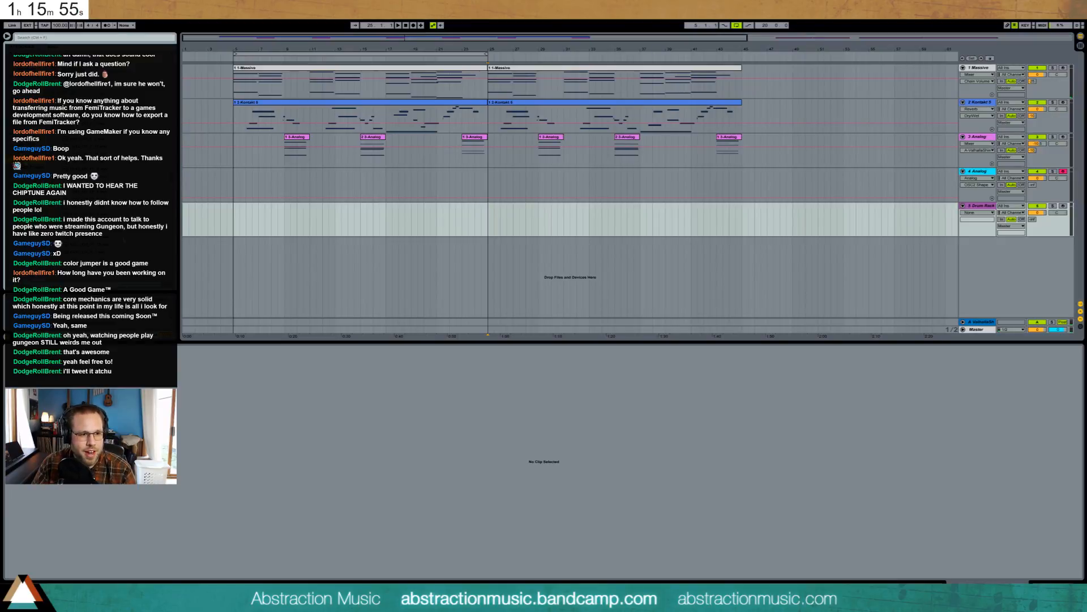
pyautogui.click(1044, 581)
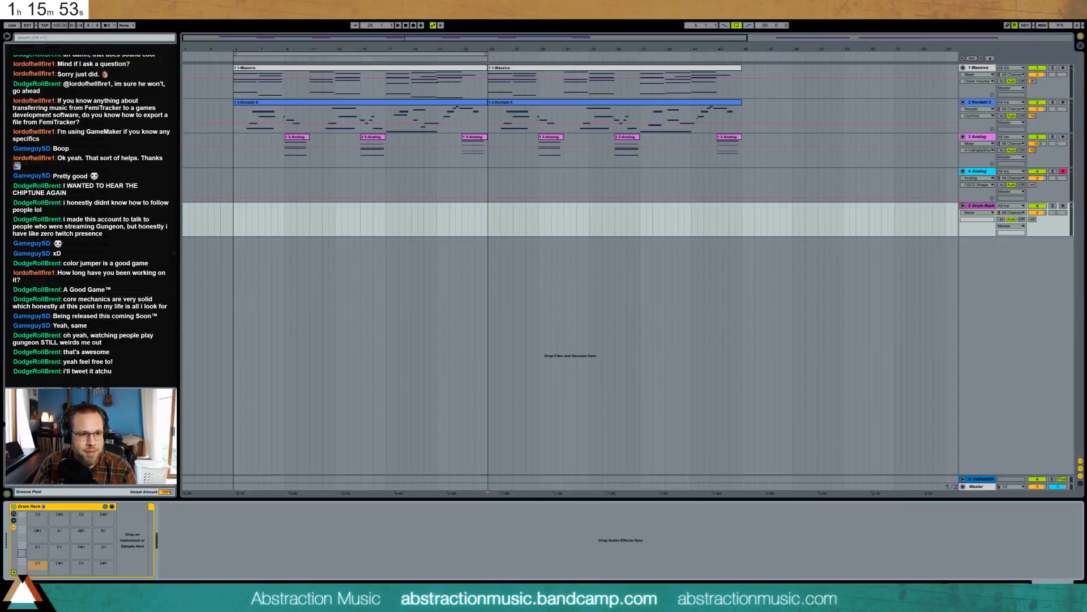
pyautogui.moveTo(174, 253); pyautogui.dragTo(163, 124)
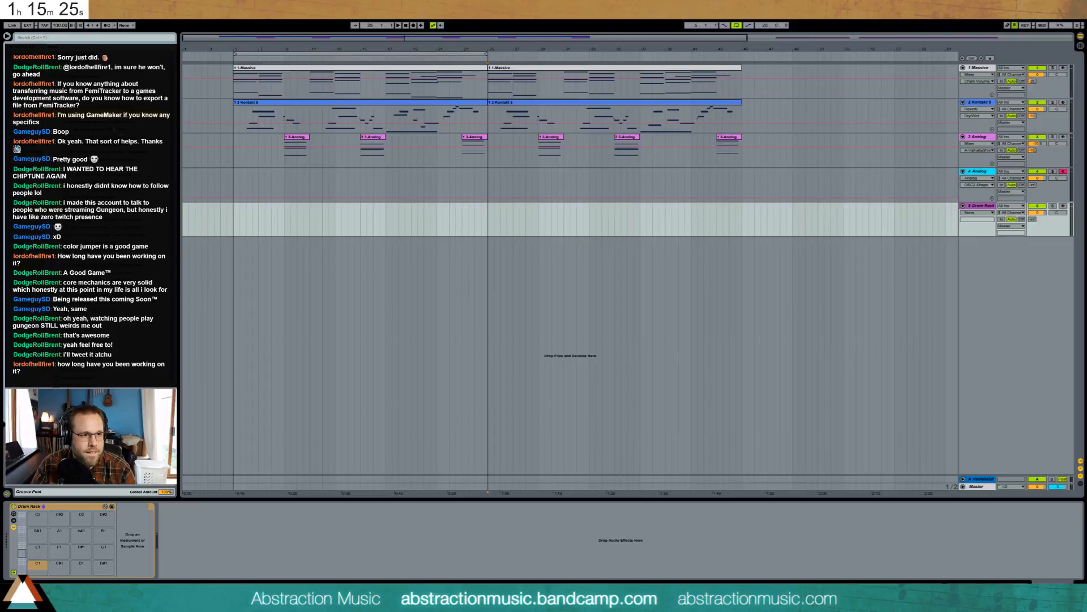
pyautogui.moveTo(362, 219); pyautogui.dragTo(250, 219)
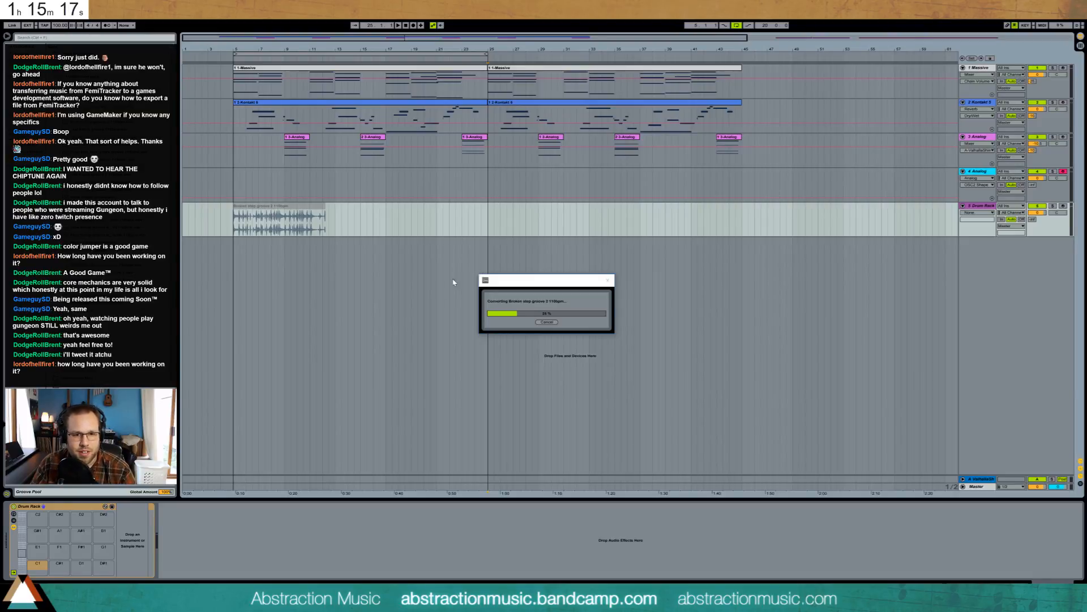
# - Cancel the conversion, place the breakbeat on a new audio track at bar 5, and enable Warp
pyautogui.click(540, 323)
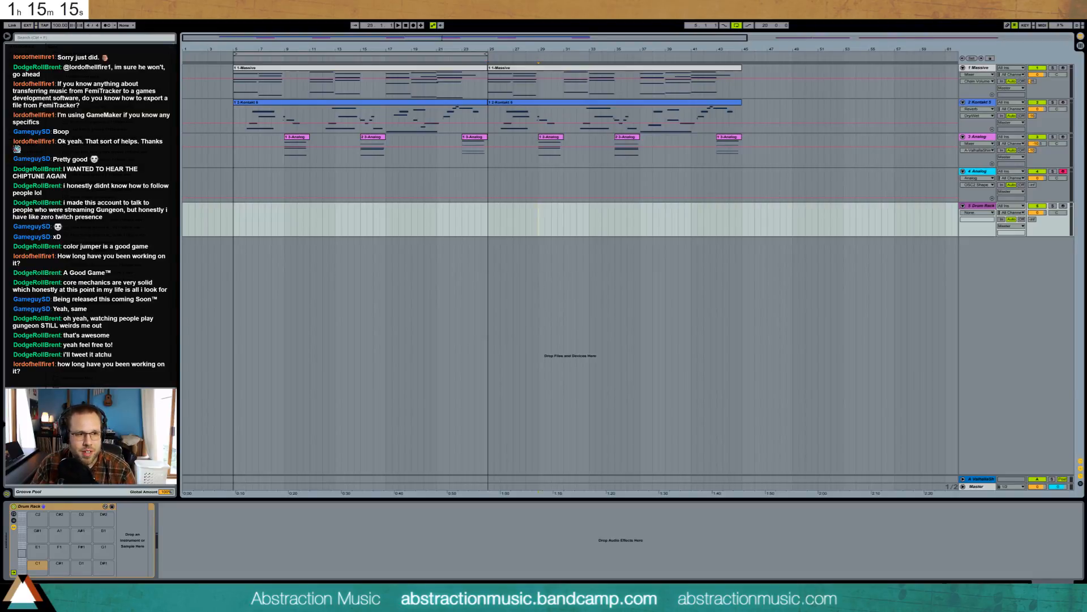
pyautogui.moveTo(271, 259); pyautogui.dragTo(236, 254)
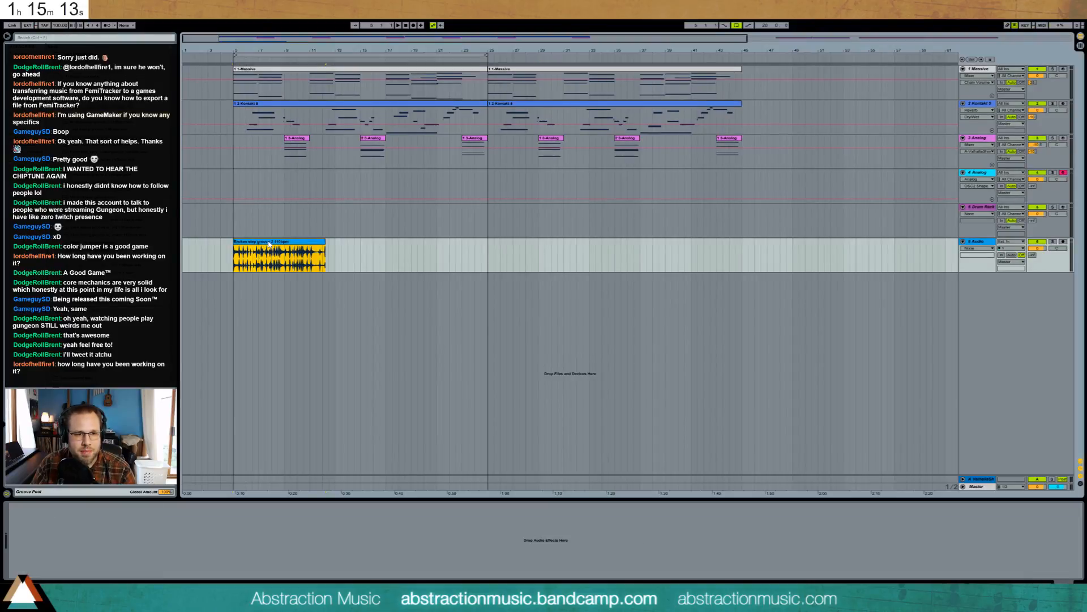
pyautogui.doubleClick(270, 245)
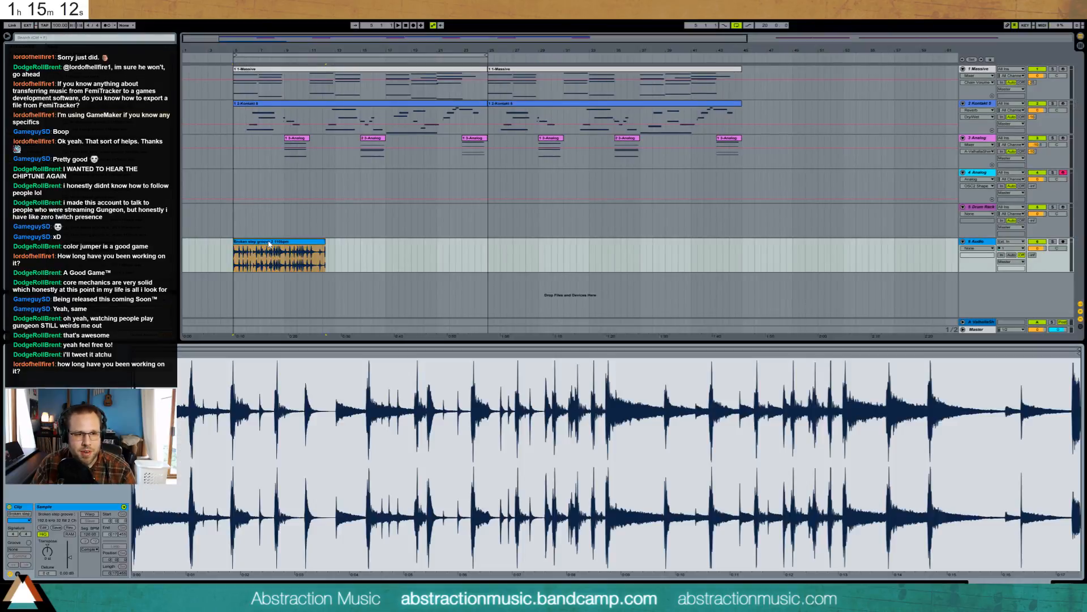
pyautogui.click(90, 513)
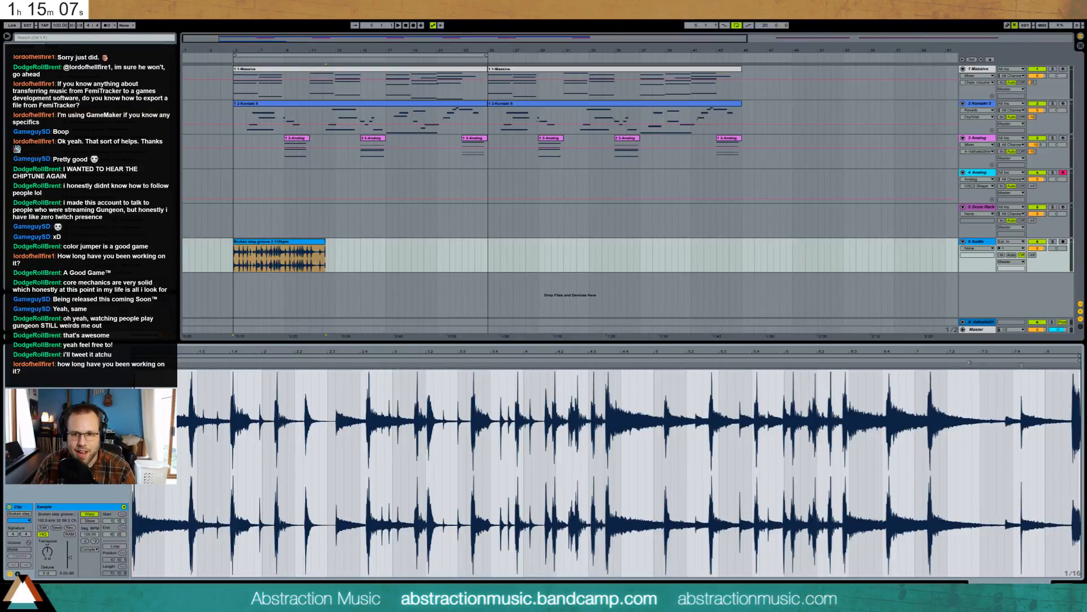
# - Adjust the breakbeat's warp markers to line up its transients while playing it back
pyautogui.press('space')
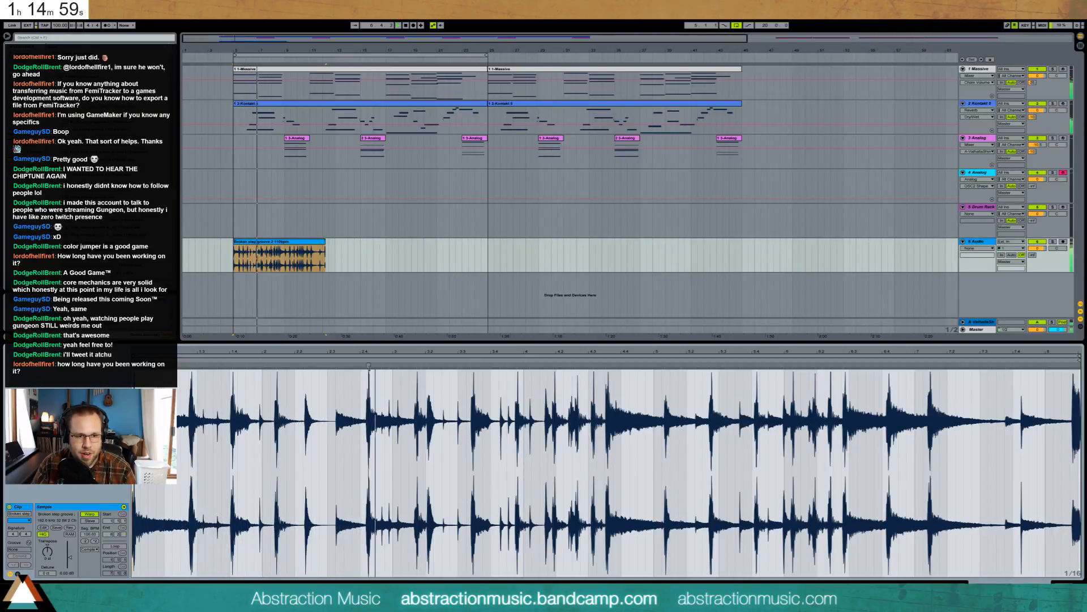
pyautogui.press('space')
pyautogui.moveTo(369, 366)
pyautogui.mouseDown()
pyautogui.moveTo(393, 369)
pyautogui.moveTo(394, 384)
pyautogui.mouseUp()
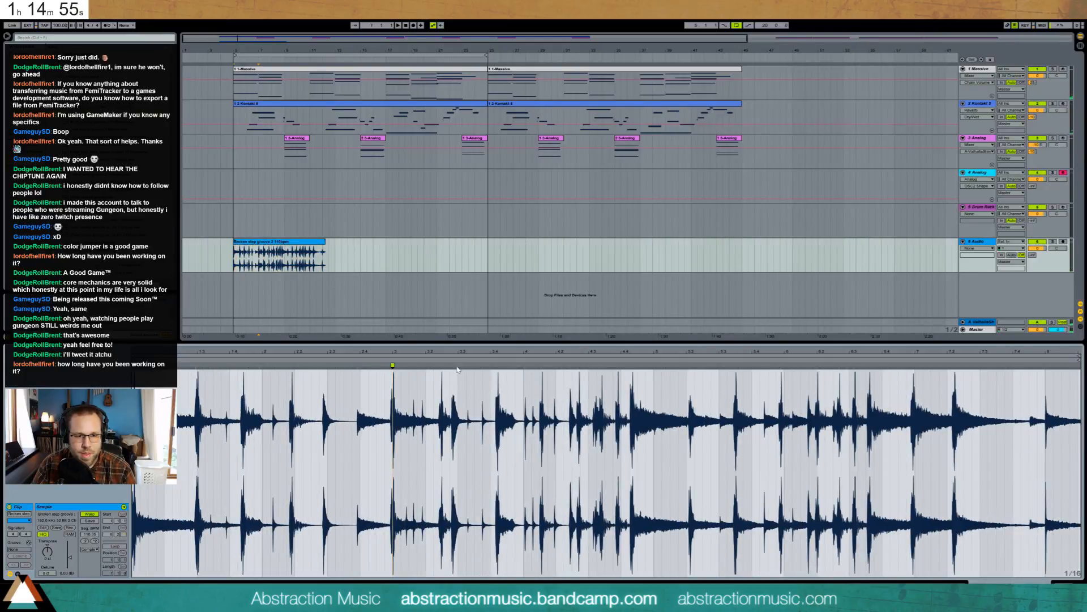
pyautogui.press('space')
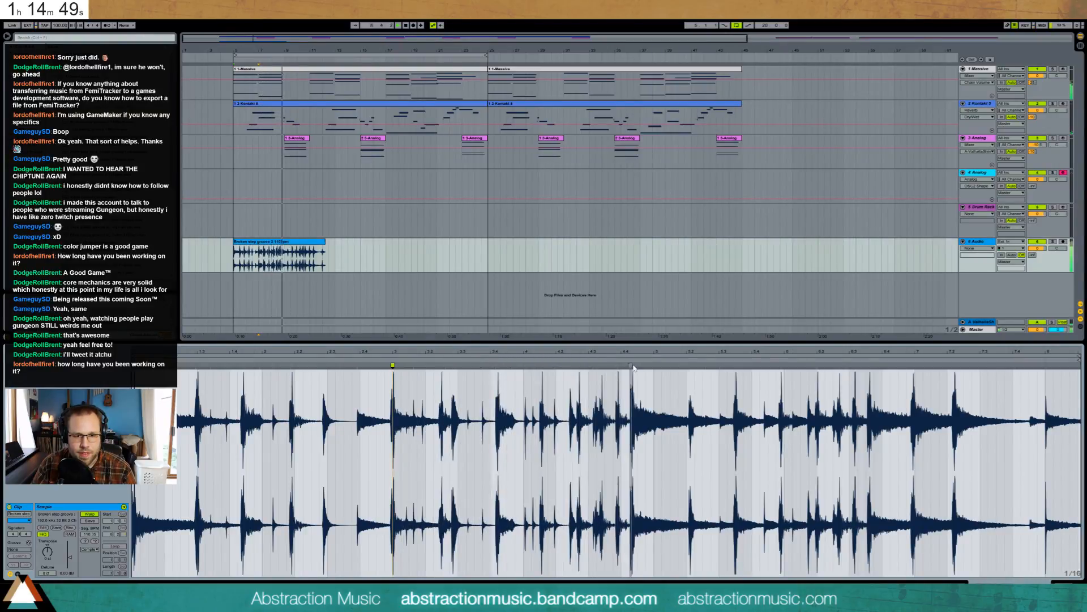
pyautogui.moveTo(632, 367); pyautogui.dragTo(655, 367)
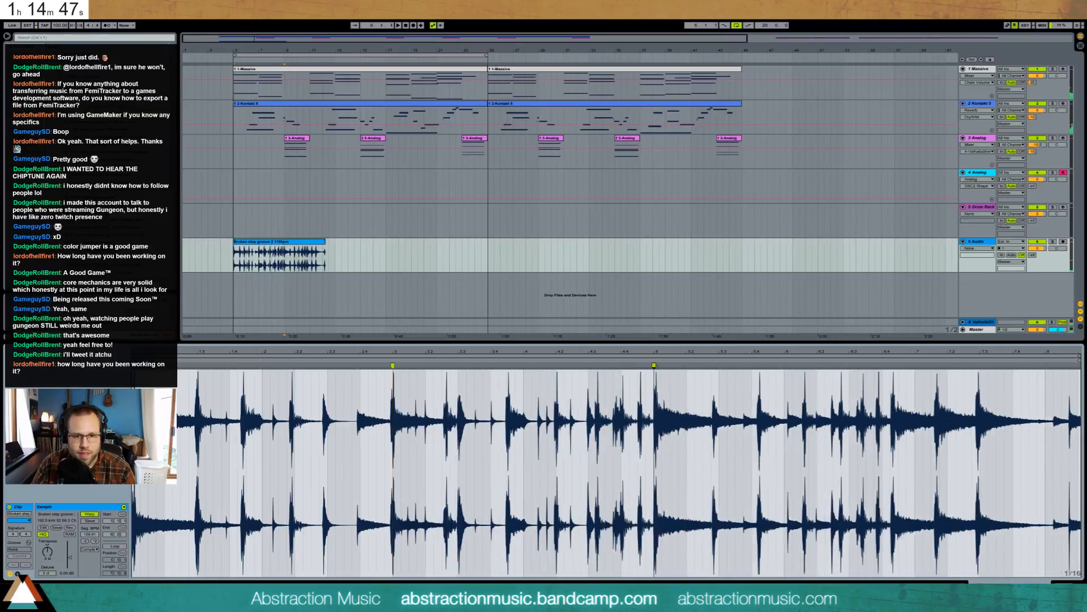
# - Trim the breakbeat to four bars at bar 9 and duplicate it up to bar 25
pyautogui.click(287, 257)
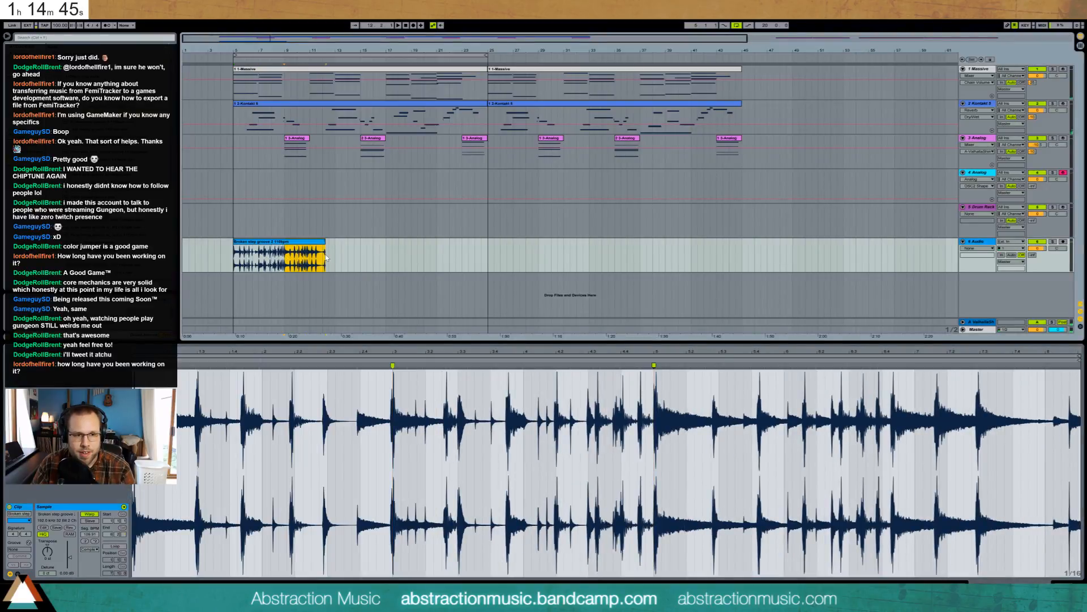
pyautogui.press('Delete')
pyautogui.click(278, 242)
pyautogui.hotkey('ctrl', 'd')
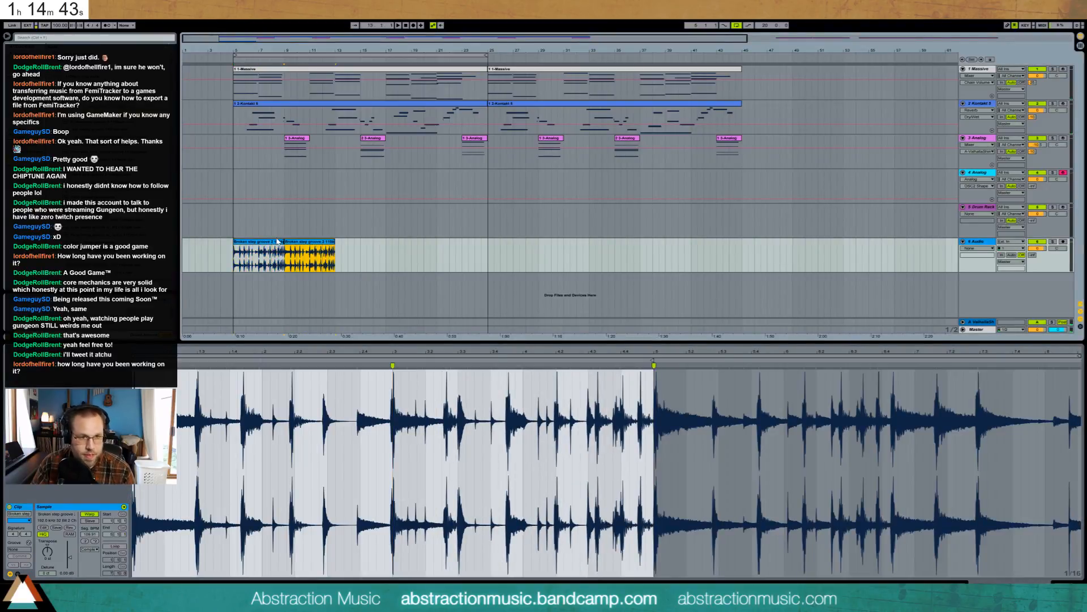
pyautogui.hotkey('ctrl', 'd')
pyautogui.hotkey('ctrl', 'd')
pyautogui.hotkey('ctrl', 'd')
pyautogui.hotkey('shift', 'Tab')
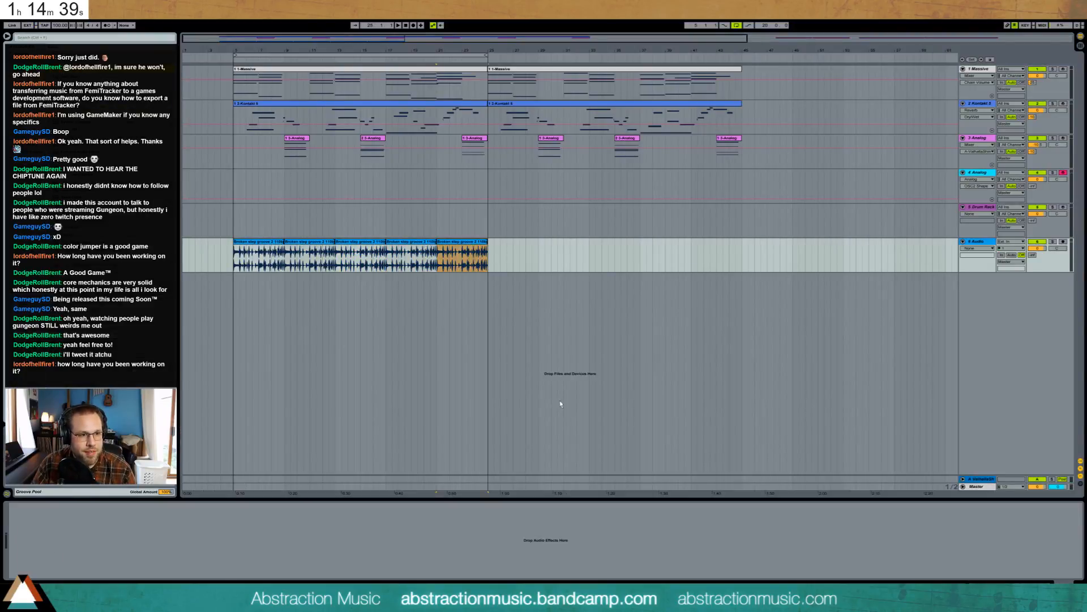
# - Add an Auto Filter to the breakbeat track, lower its cutoff, and audition from bar 5
pyautogui.moveTo(187, 539); pyautogui.dragTo(185, 538)
pyautogui.moveTo(93, 533); pyautogui.dragTo(78, 551)
pyautogui.press('space')
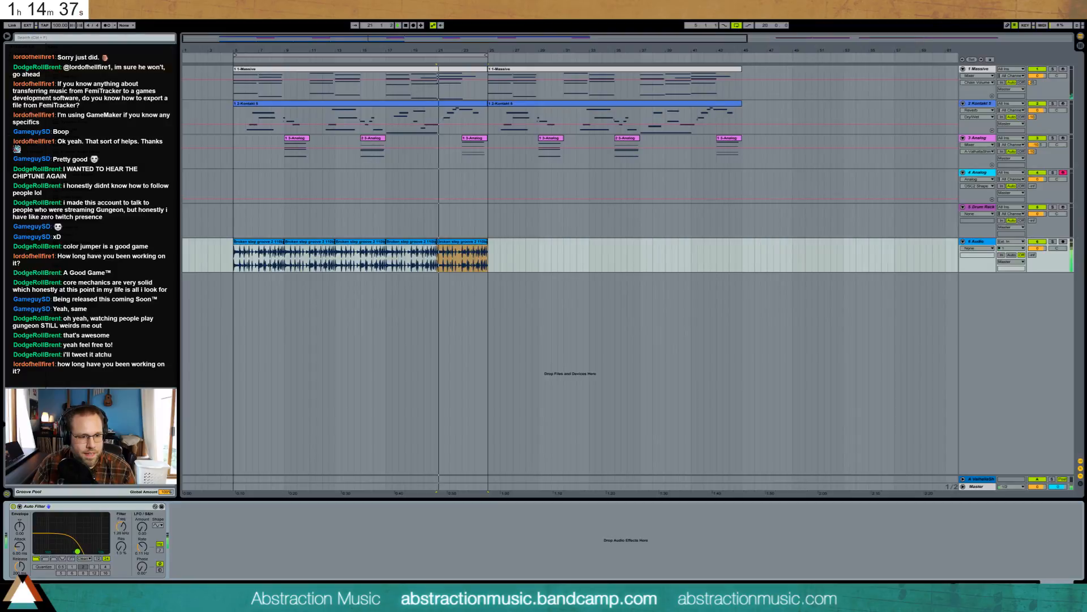
pyautogui.click(233, 256)
pyautogui.press('space')
pyautogui.press('space')
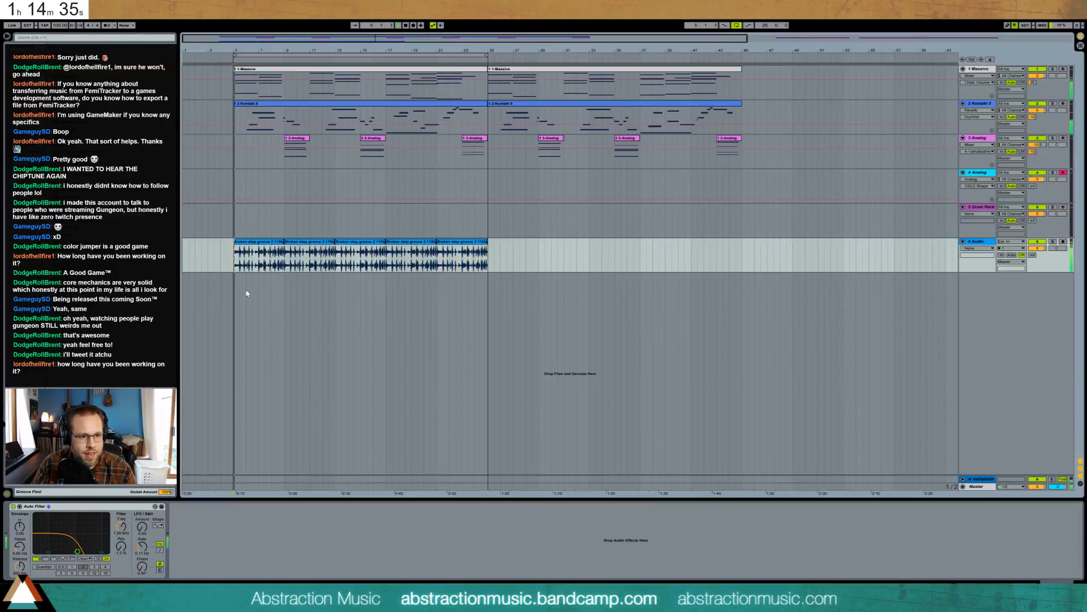
# - Insert a second Auto Filter as high-pass near 410 Hz, then set the other cutoff to 1.46 kHz
pyautogui.moveTo(85, 68); pyautogui.dragTo(56, 552)
pyautogui.click(45, 558)
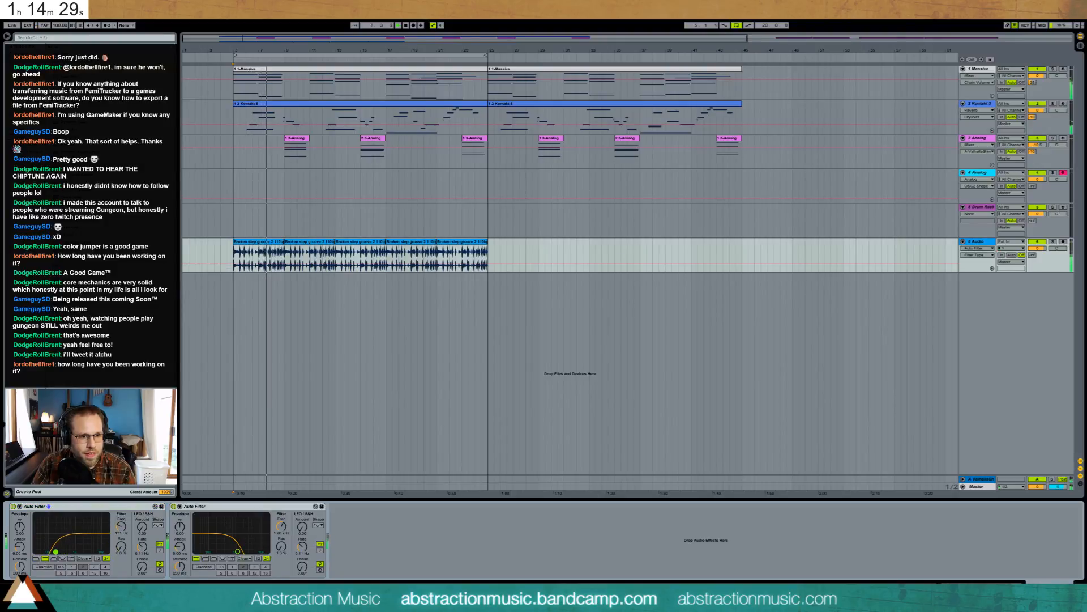
pyautogui.moveTo(230, 549); pyautogui.dragTo(248, 551)
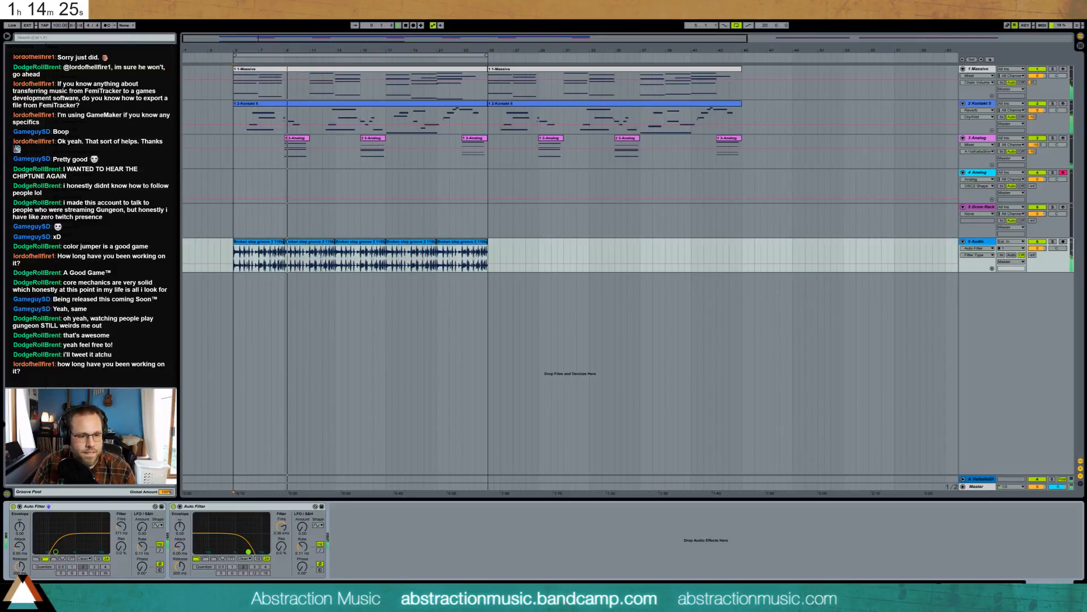
pyautogui.moveTo(248, 551); pyautogui.dragTo(239, 550)
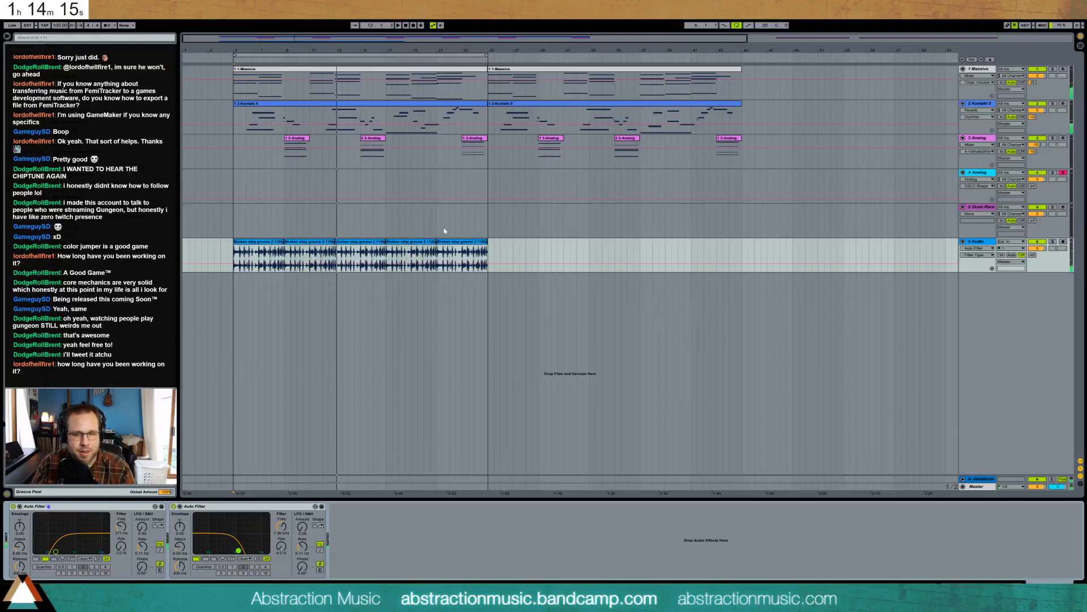
pyautogui.click(976, 209)
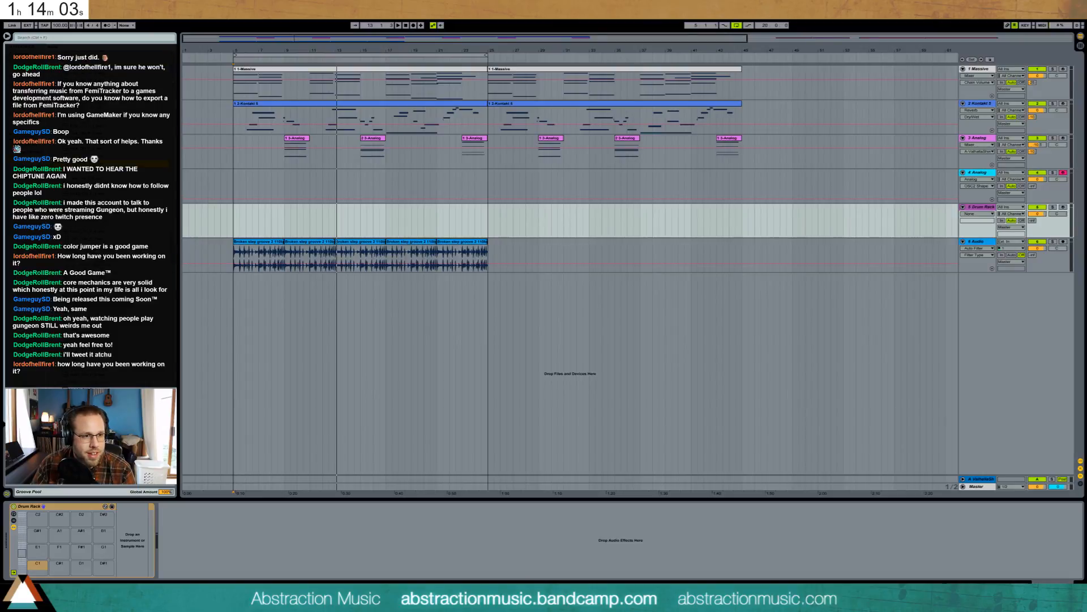
# - Load the kick on C1, hihatClosed_OH_F_13 on E1, hihatSemiOpen3_OH_F_4 on F1, snare_OH_MP_11 on C#1, and play from bar 5
pyautogui.moveTo(113, 179); pyautogui.dragTo(35, 565)
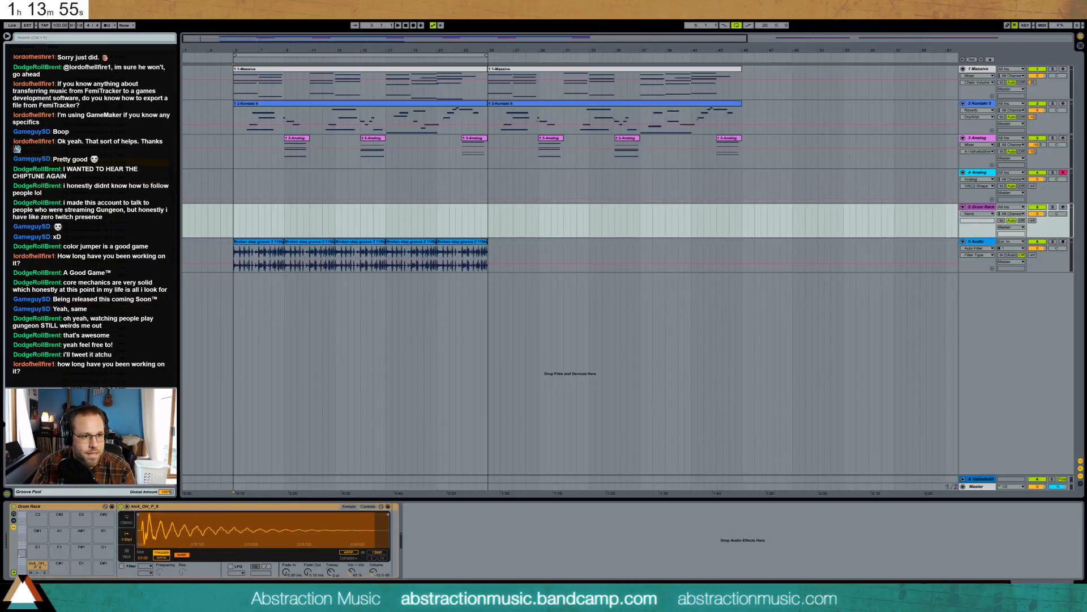
pyautogui.click(247, 312)
pyautogui.moveTo(113, 163); pyautogui.dragTo(59, 550)
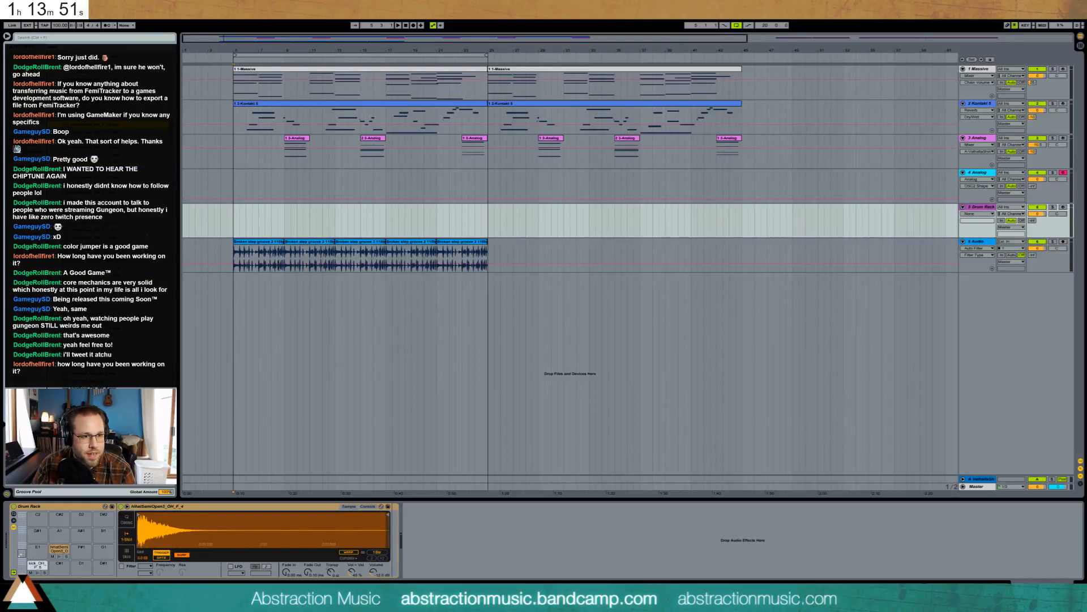
pyautogui.moveTo(33, 555); pyautogui.dragTo(35, 552)
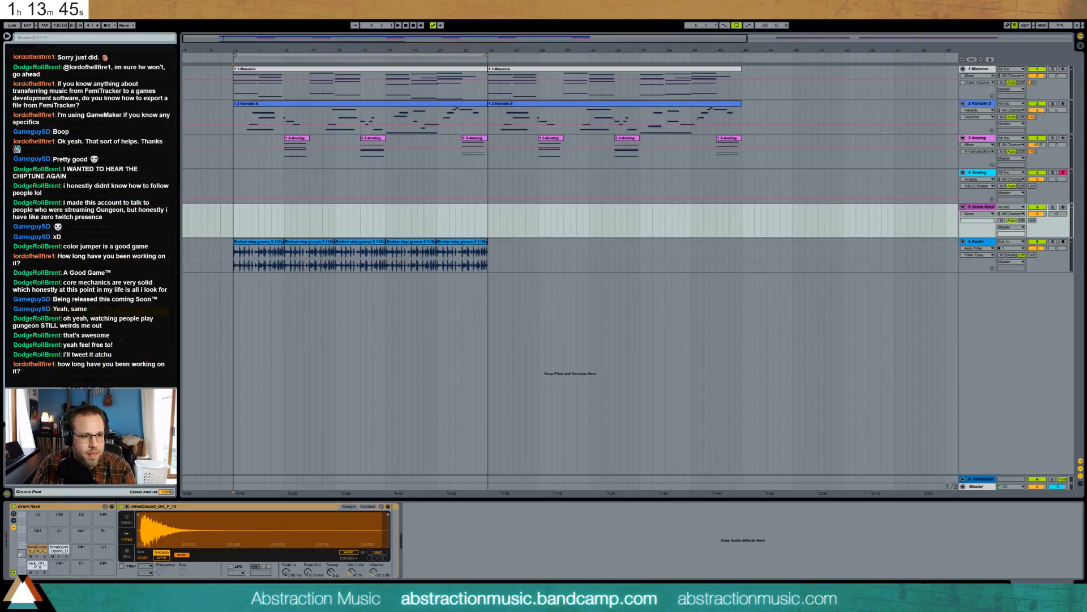
pyautogui.moveTo(85, 374); pyautogui.dragTo(58, 566)
pyautogui.click(233, 251)
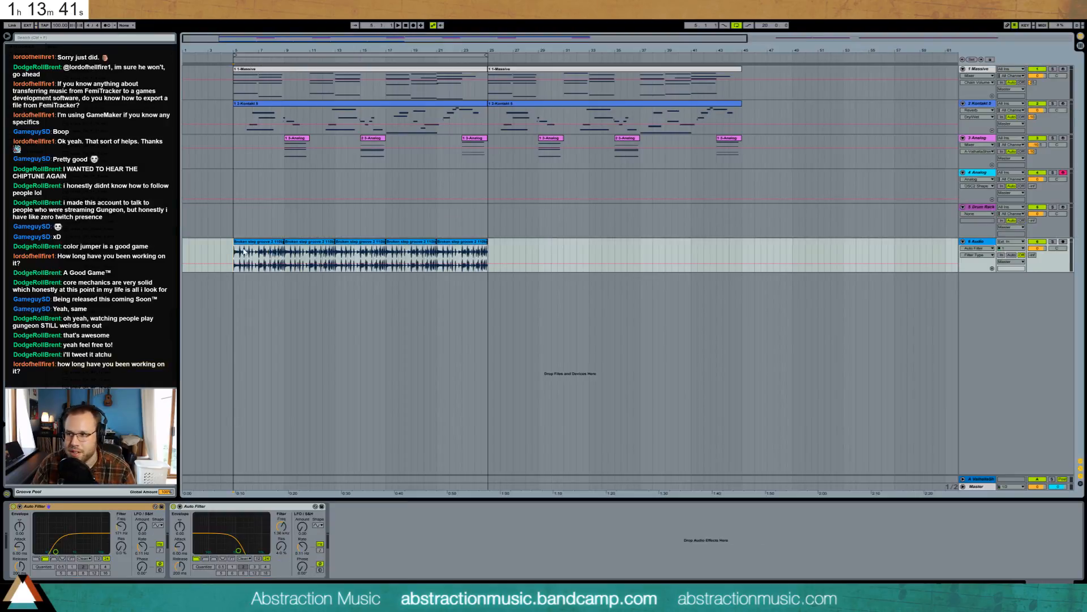
pyautogui.press('space')
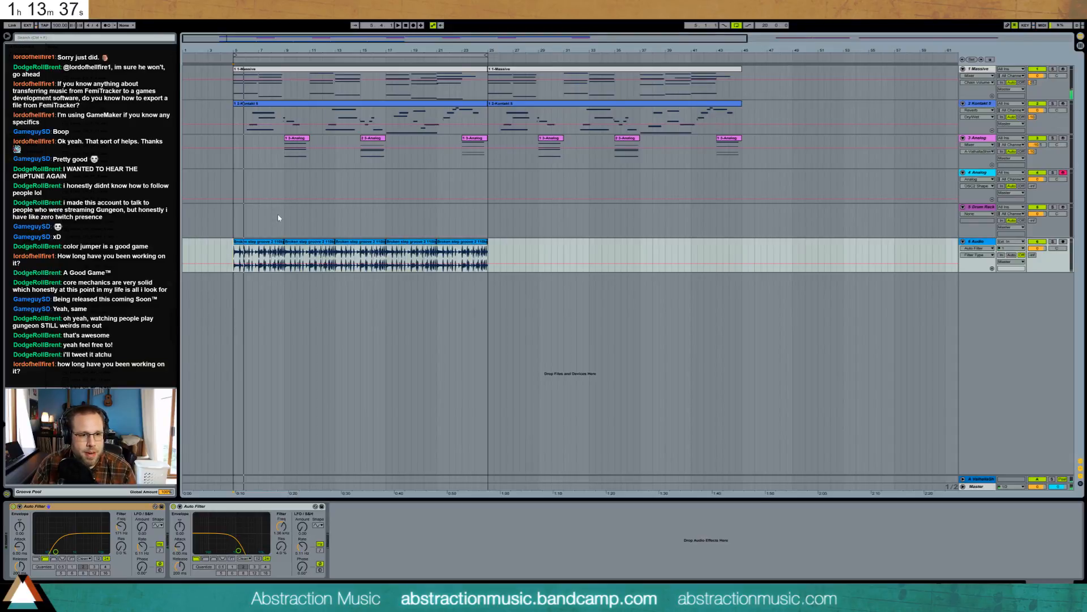
pyautogui.click(232, 224)
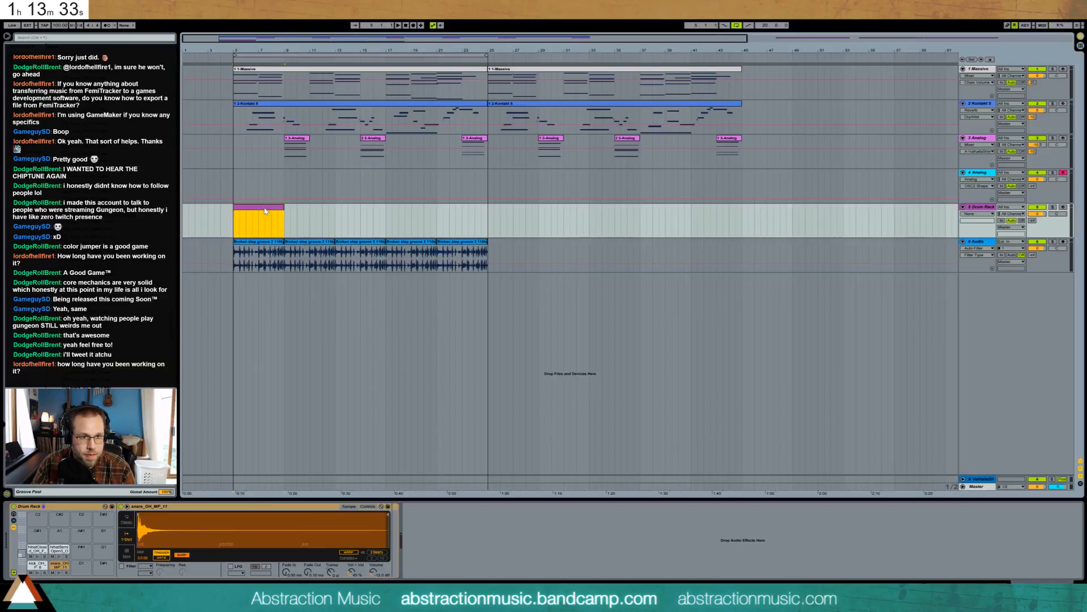
# - Create an empty MIDI clip and draw the first bar's kick and snare notes
pyautogui.hotkey('ctrl', 'shift', 'm')
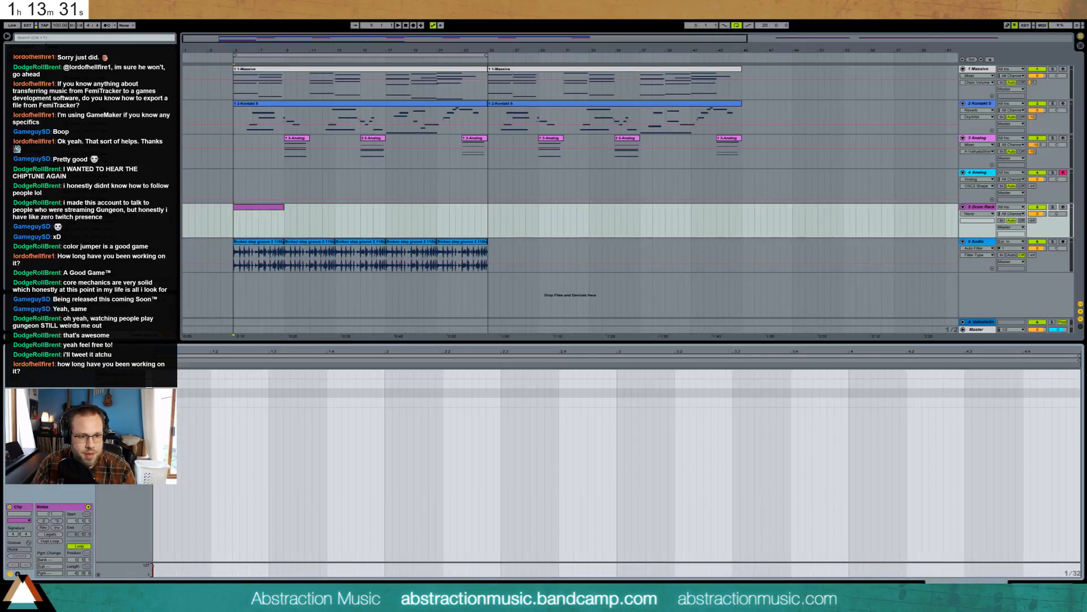
pyautogui.doubleClick(204, 401)
pyautogui.press('space')
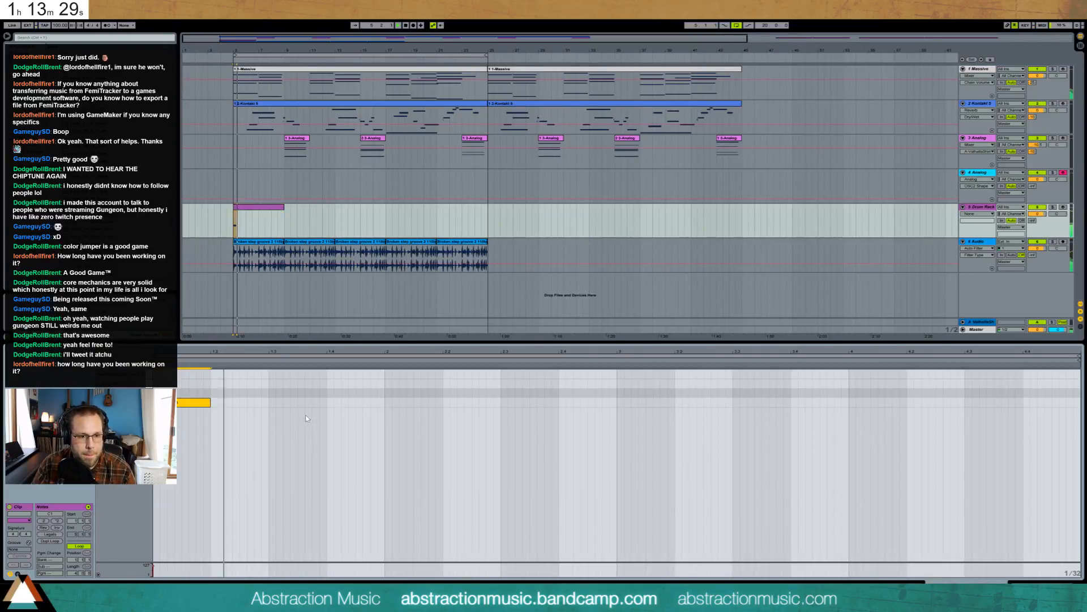
pyautogui.doubleClick(274, 394)
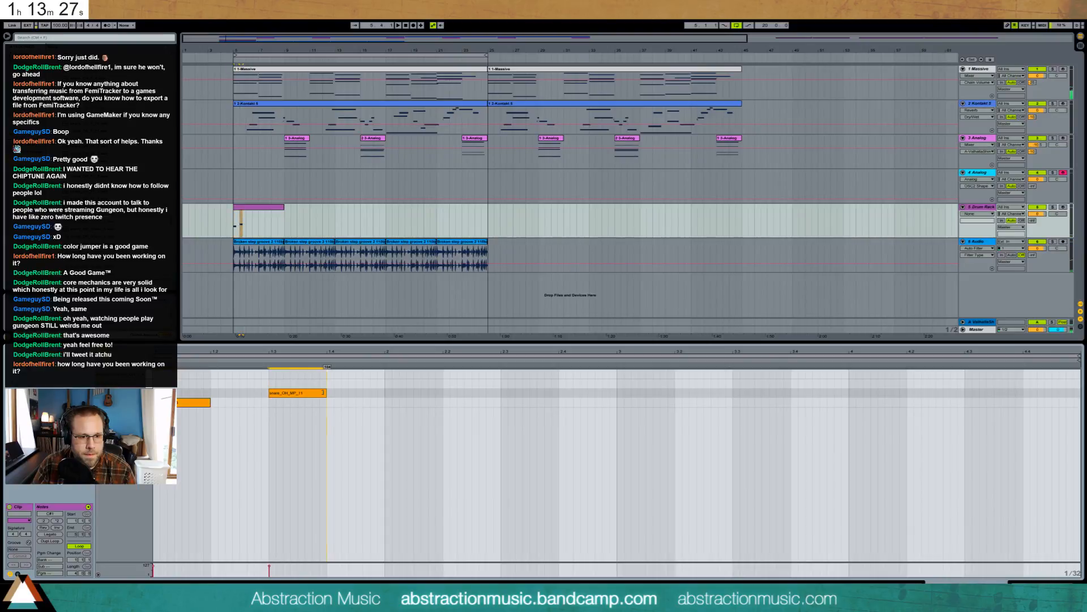
pyautogui.press('space')
pyautogui.doubleClick(359, 403)
pyautogui.moveTo(361, 402); pyautogui.dragTo(443, 402)
pyautogui.doubleClick(416, 402)
pyautogui.doubleClick(504, 393)
pyautogui.moveTo(509, 393); pyautogui.dragTo(531, 392)
pyautogui.press('space')
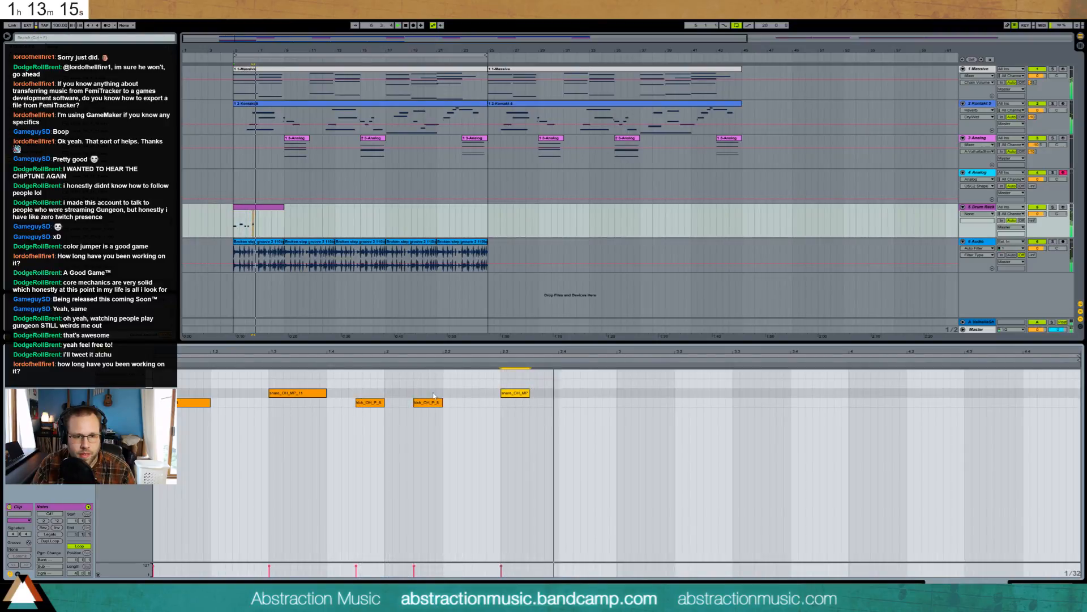
pyautogui.press('space')
# - Nudge the second kick one grid step earlier, duplicate the pattern with Ctrl+D, and add another kick in bar two
pyautogui.moveTo(368, 388); pyautogui.dragTo(442, 420)
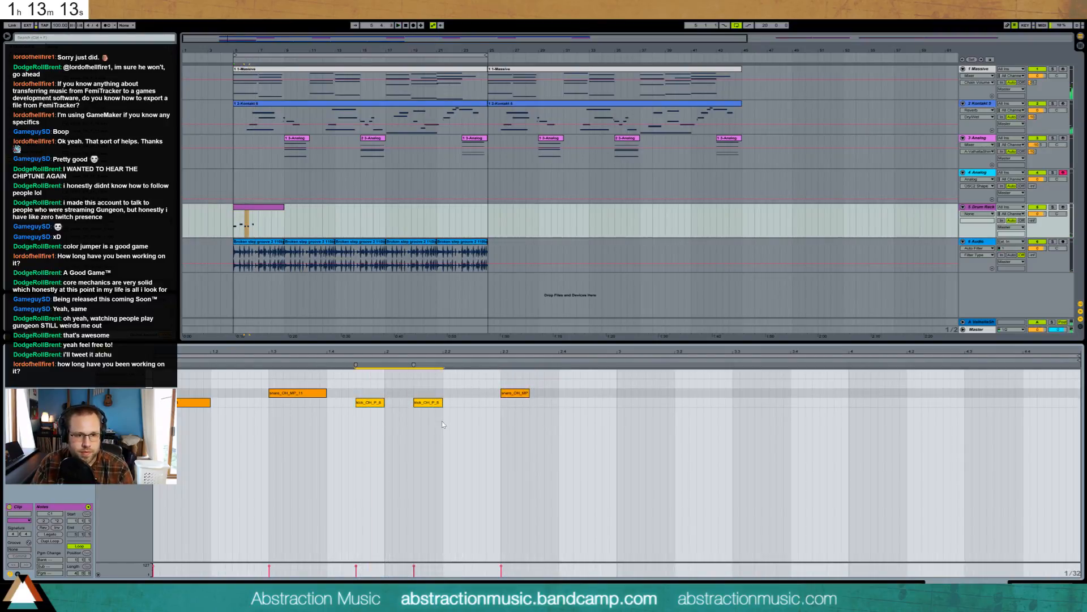
pyautogui.press('space')
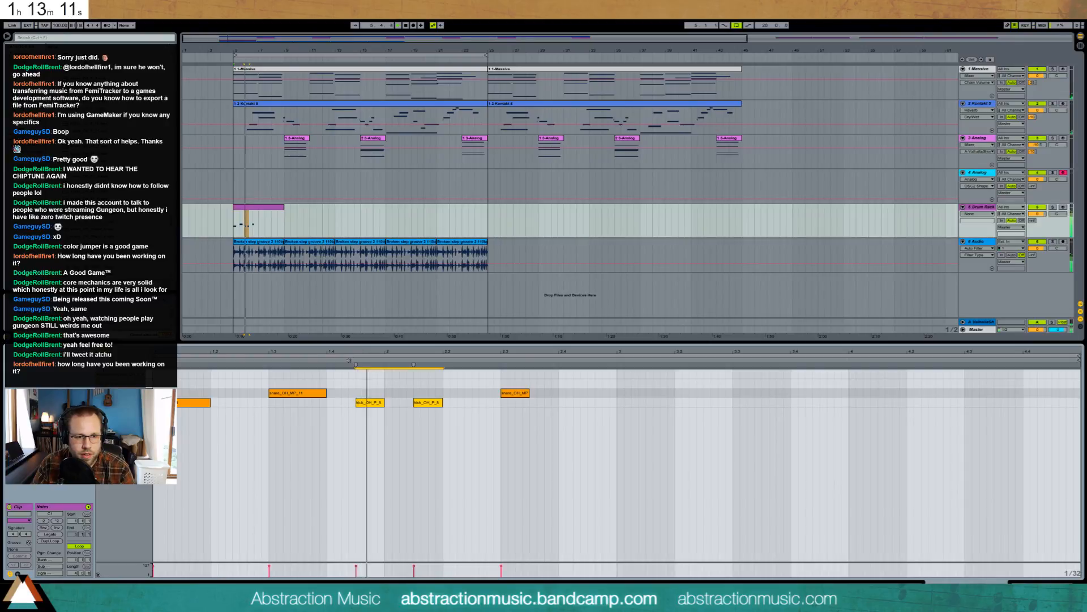
pyautogui.moveTo(428, 388); pyautogui.dragTo(447, 422)
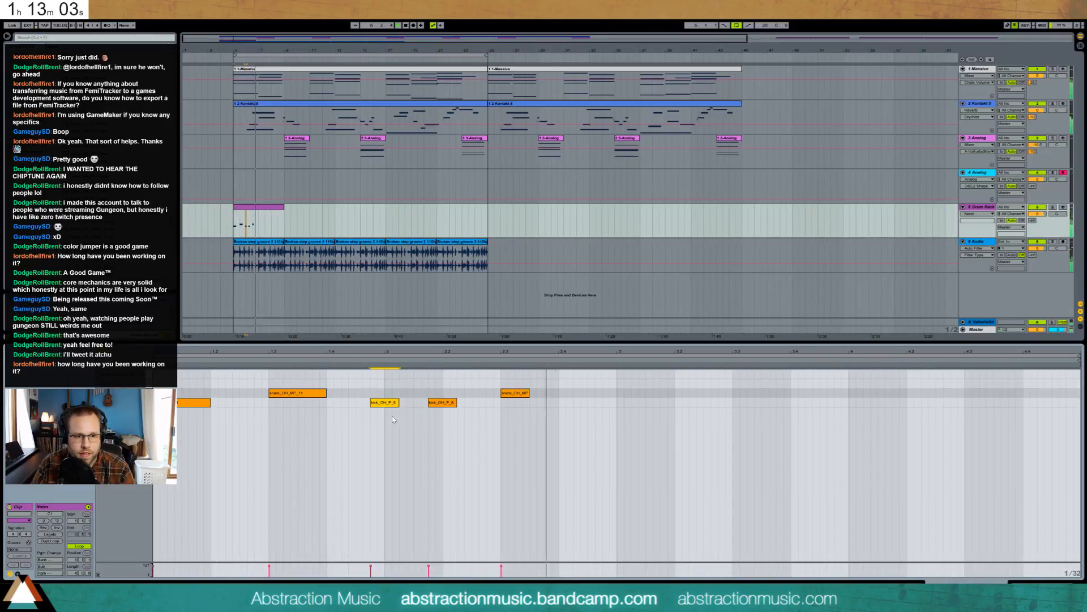
pyautogui.press('Left')
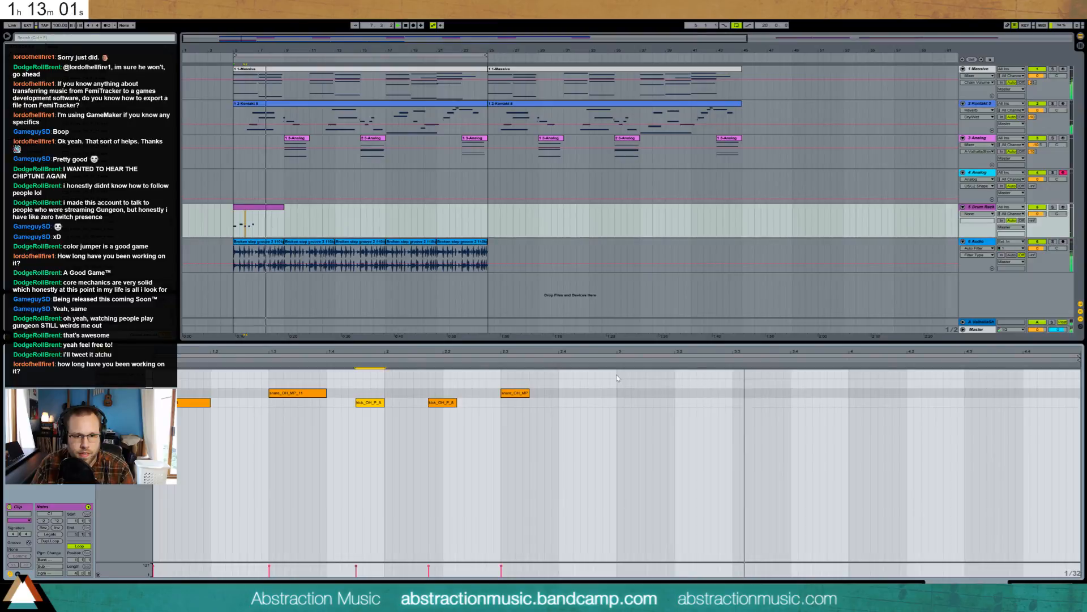
pyautogui.moveTo(618, 377); pyautogui.dragTo(157, 440)
pyautogui.press('space')
pyautogui.hotkey('ctrl', 'f')
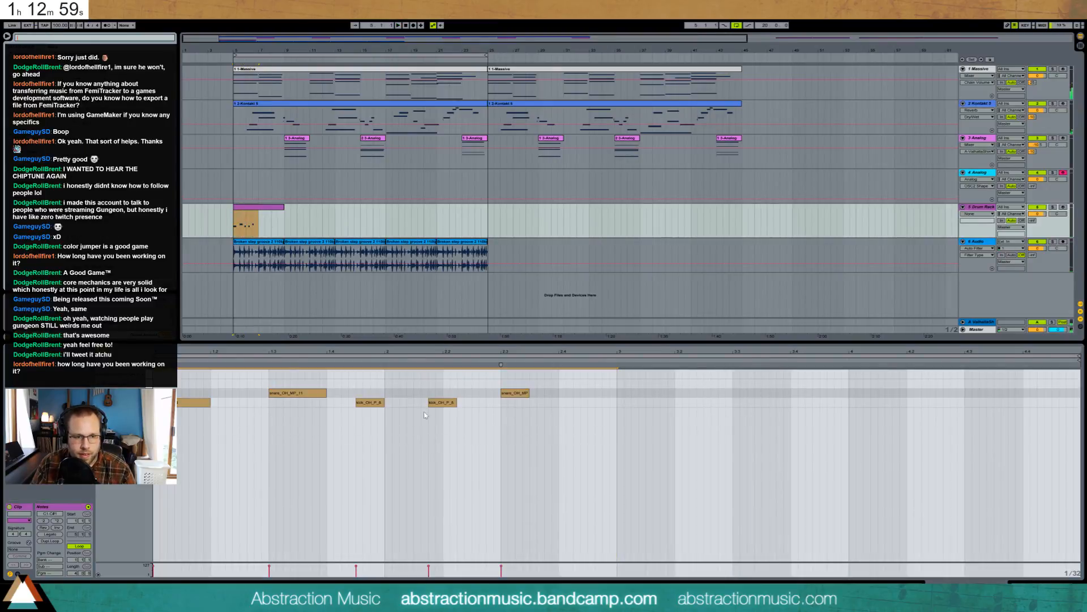
pyautogui.moveTo(617, 376); pyautogui.dragTo(169, 458)
pyautogui.hotkey('ctrl', 'd')
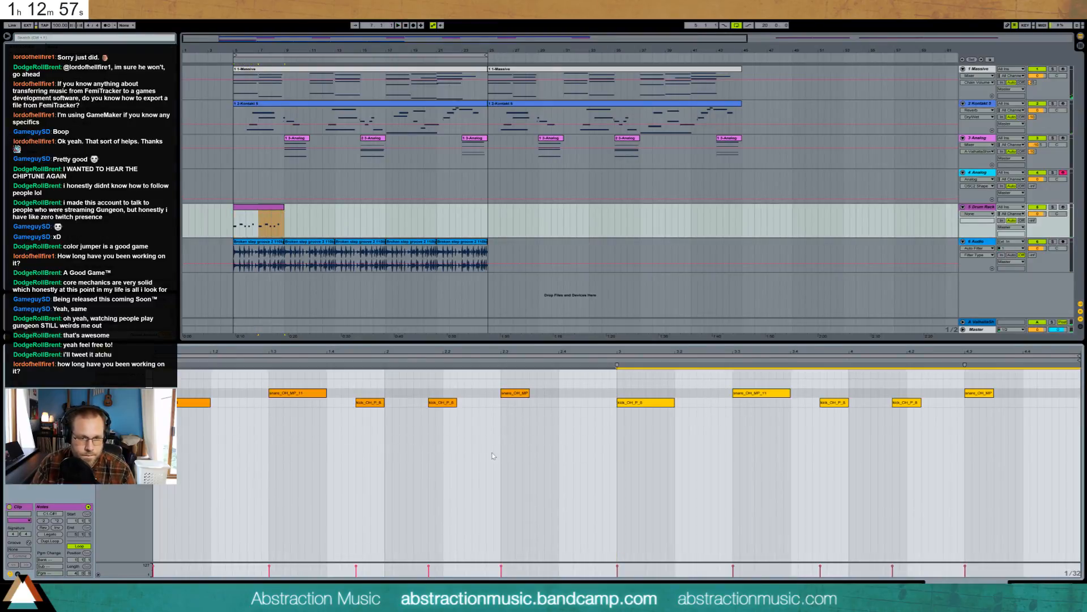
pyautogui.doubleClick(709, 403)
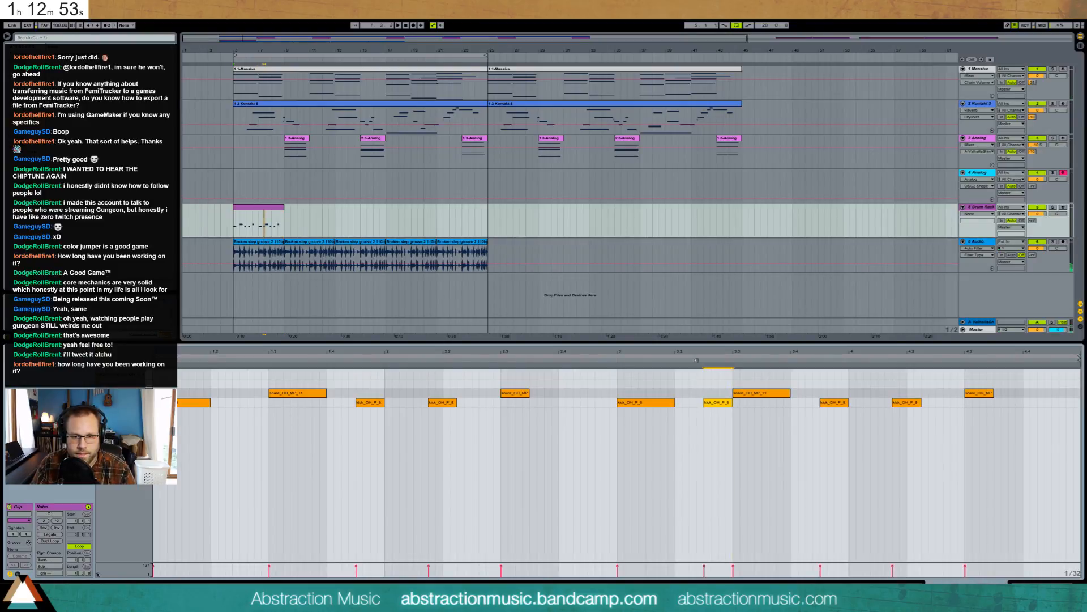
pyautogui.press('space')
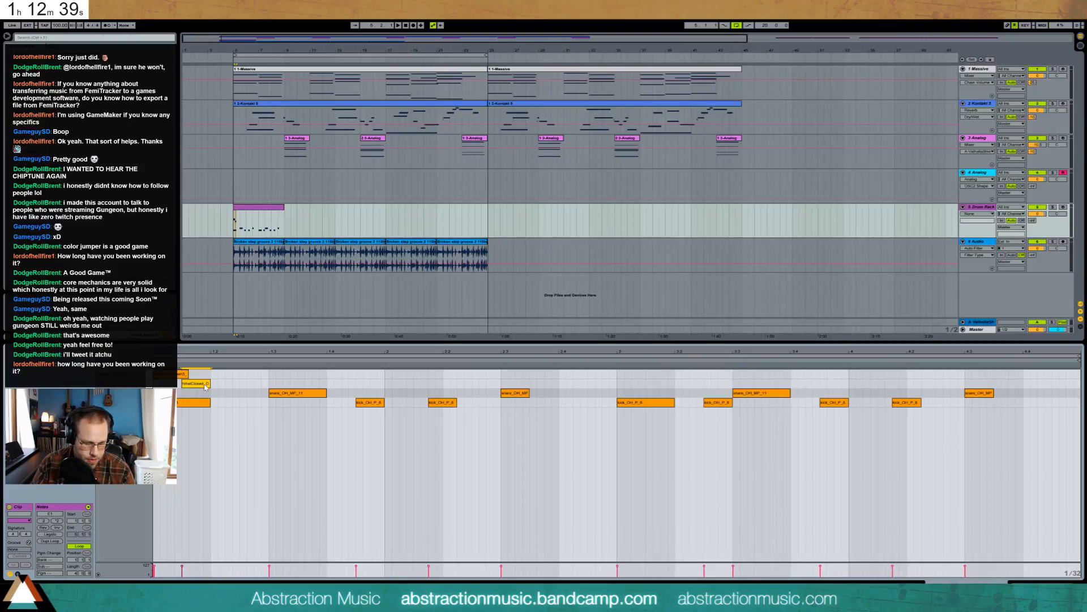
# - Repeat the closed hi-hat across the pattern, lower the hi-hat velocities, and make one hit semi-open
pyautogui.hotkey('ctrl', 'd')
pyautogui.hotkey('ctrl', 'd')
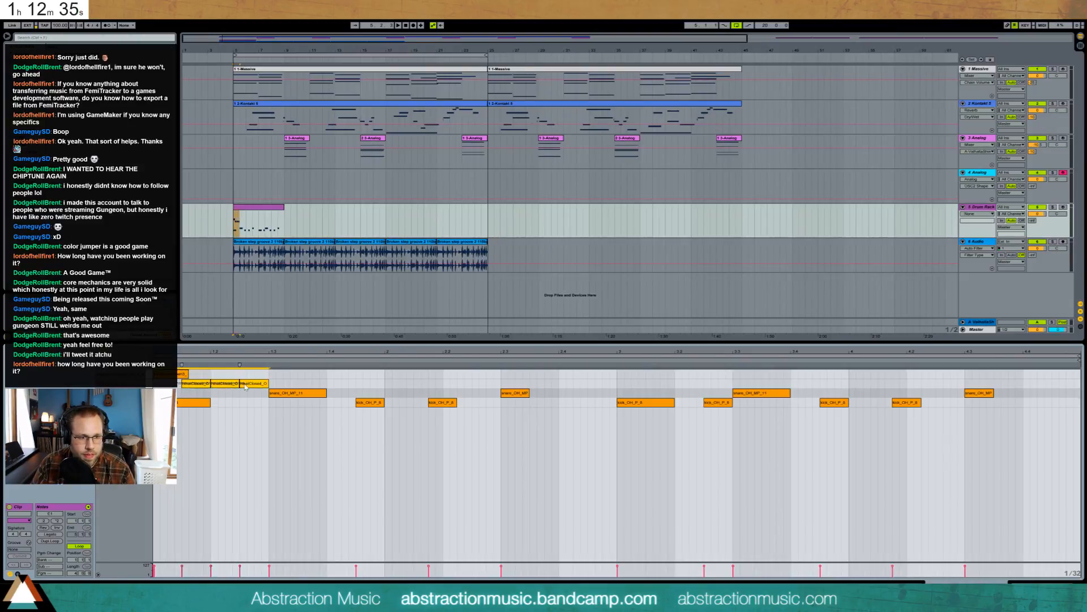
pyautogui.hotkey('ctrl', 'd')
pyautogui.hotkey('ctrl', 'd')
pyautogui.hotkey('ctrl', 'd')
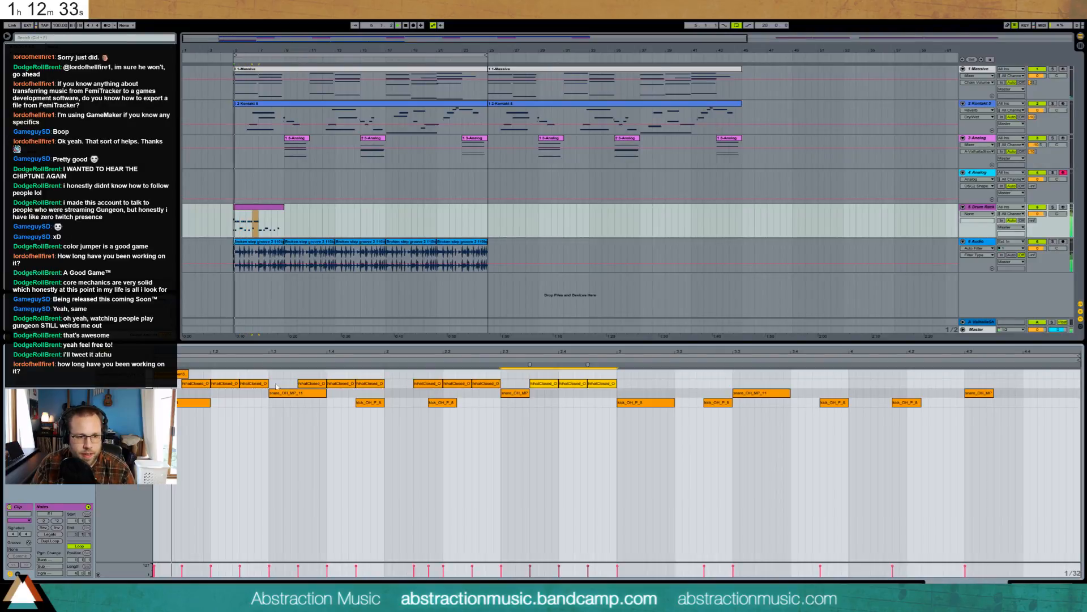
pyautogui.press('space')
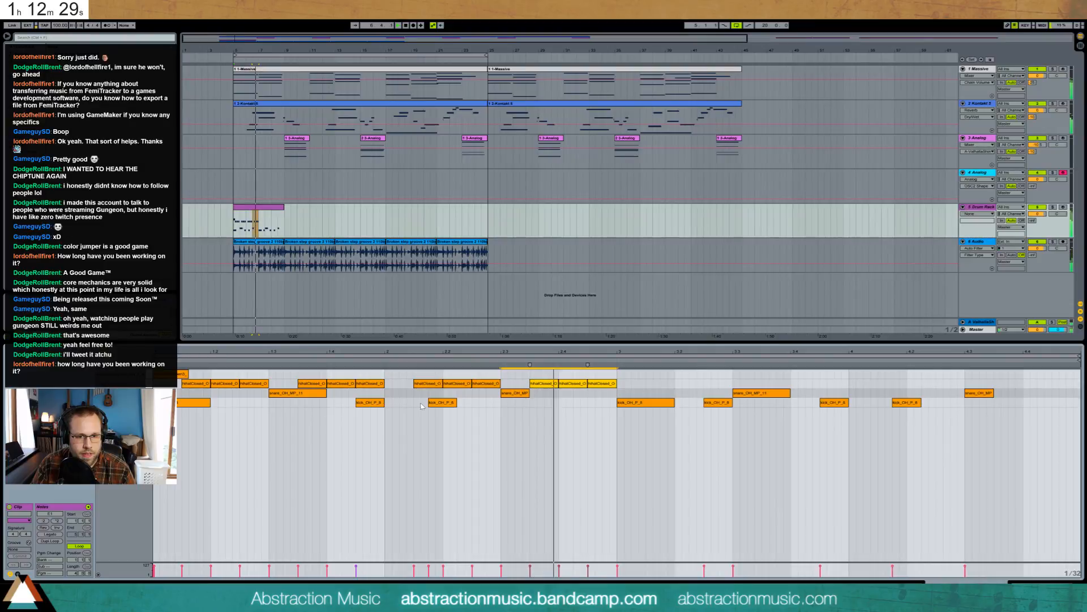
pyautogui.press('space')
pyautogui.moveTo(599, 374); pyautogui.dragTo(187, 432)
pyautogui.press('space')
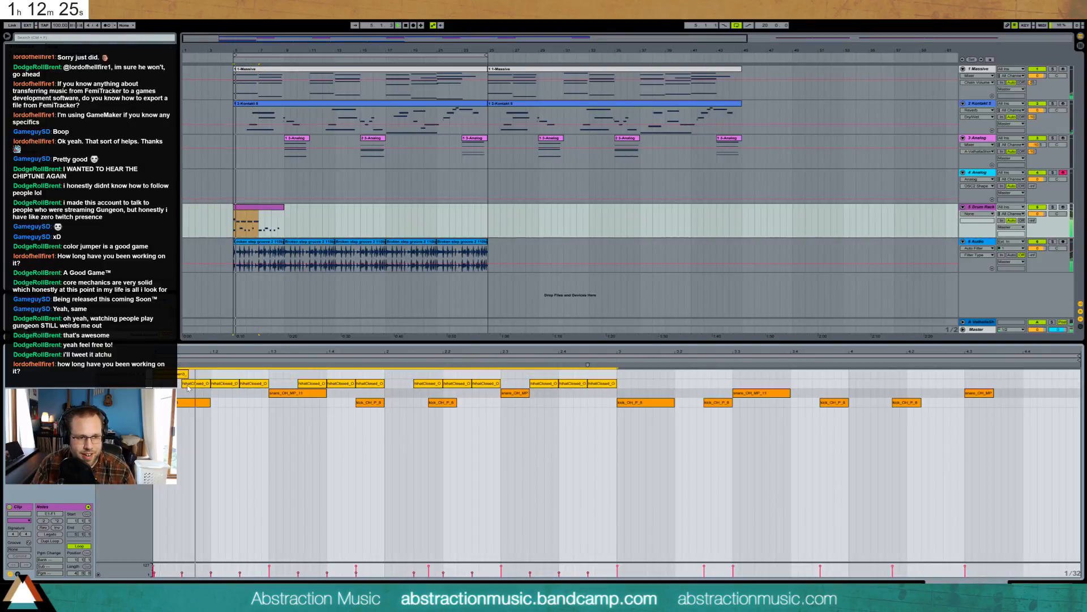
pyautogui.click(240, 413)
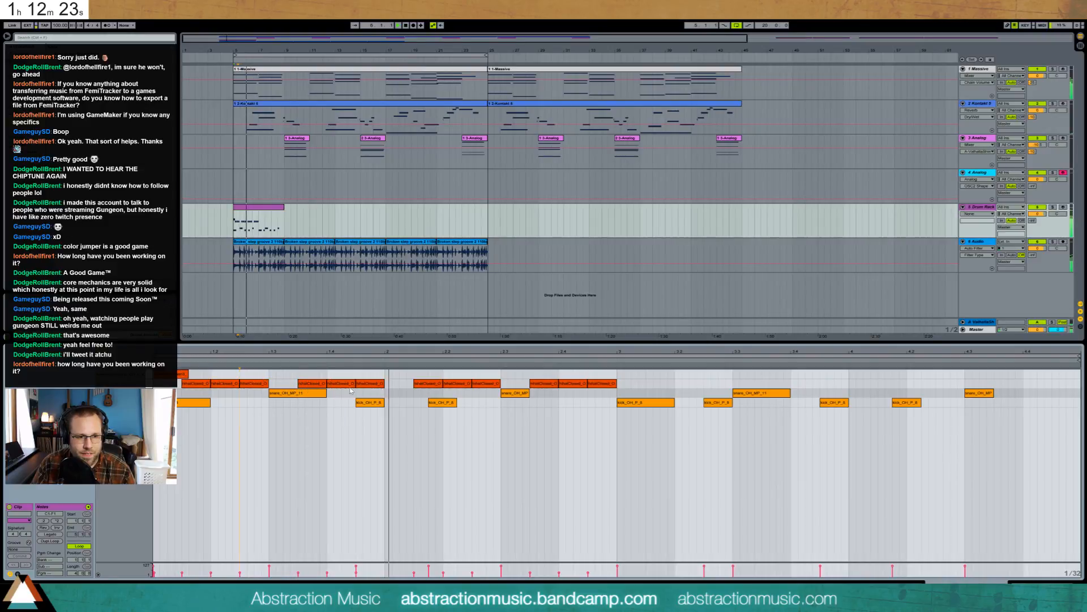
pyautogui.moveTo(371, 386); pyautogui.dragTo(371, 376)
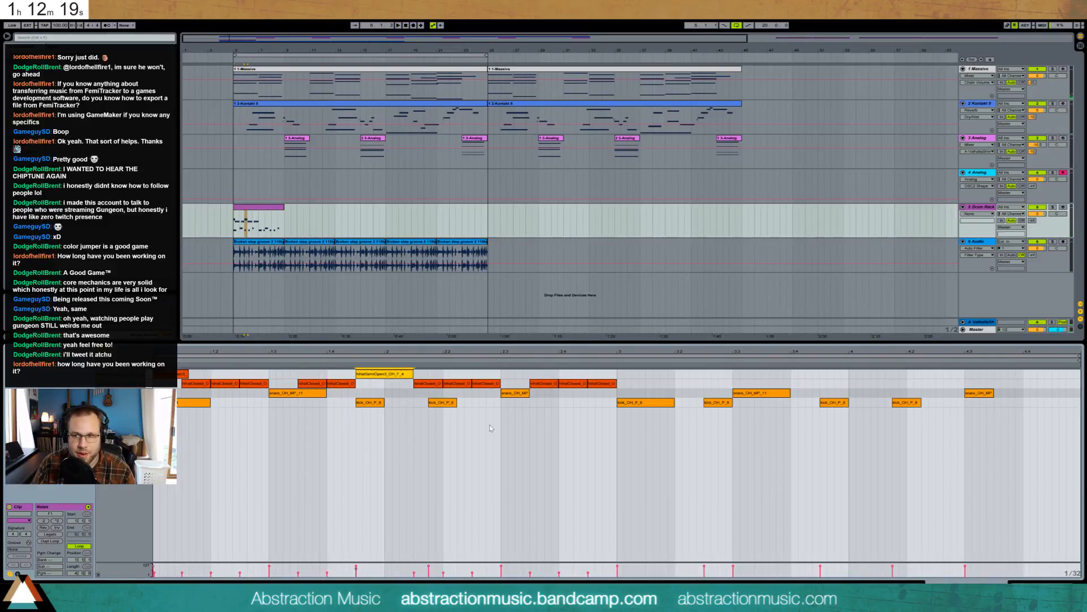
# - Switch off the Drum Rack track and play the arrangement from bar 5
pyautogui.click(983, 207)
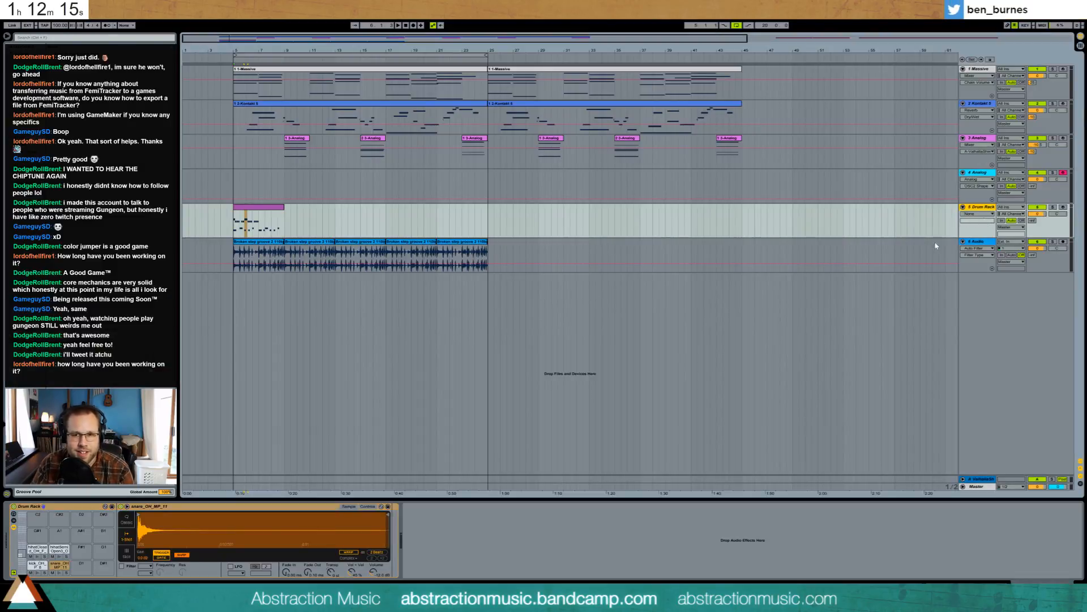
pyautogui.click(1037, 208)
pyautogui.press('space')
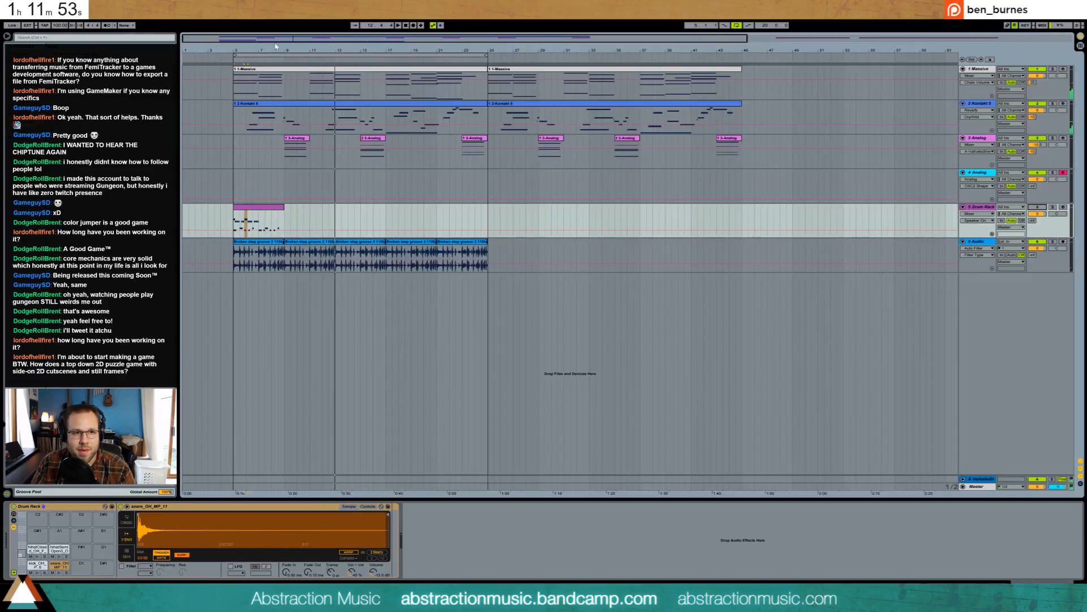
# - Select one bar of the breakbeat clip and duplicate it repeatedly up to bar 25
pyautogui.moveTo(275, 47); pyautogui.dragTo(374, 115)
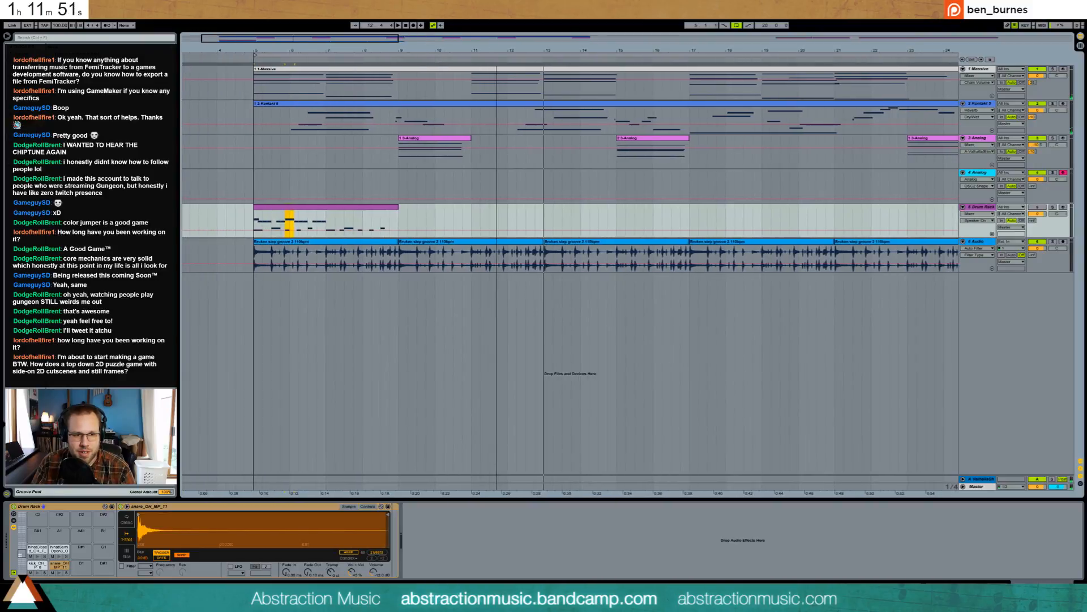
pyautogui.moveTo(325, 255); pyautogui.dragTo(253, 256)
pyautogui.hotkey('ctrl', 'd')
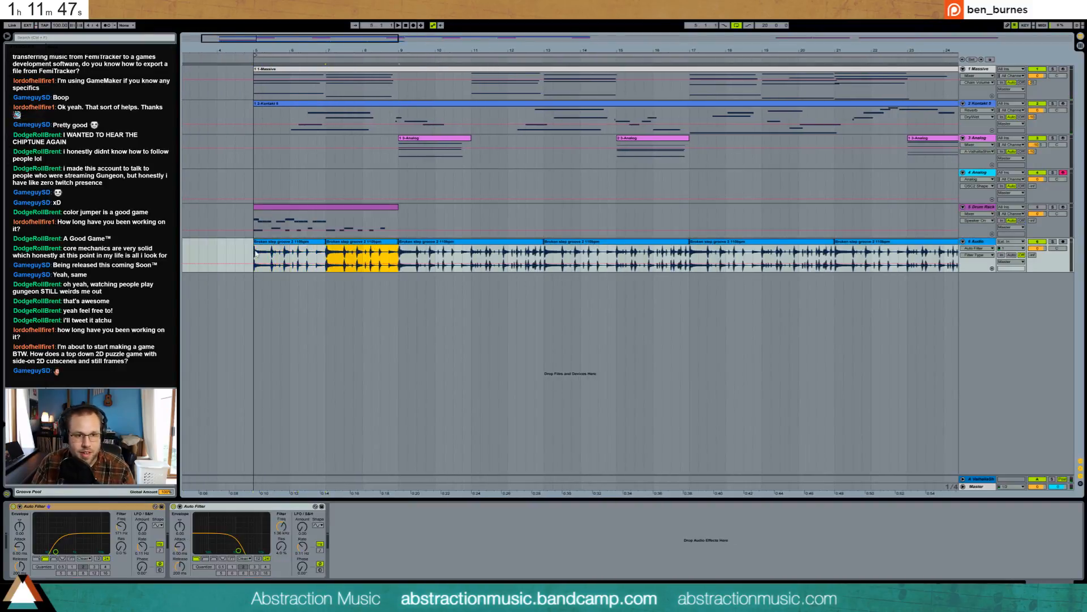
pyautogui.hotkey('ctrl', 'd')
pyautogui.hotkey('ctrl', 'd')
pyautogui.hotkey('ctrl', 'd')
pyautogui.hotkey('ctrl', 'd')
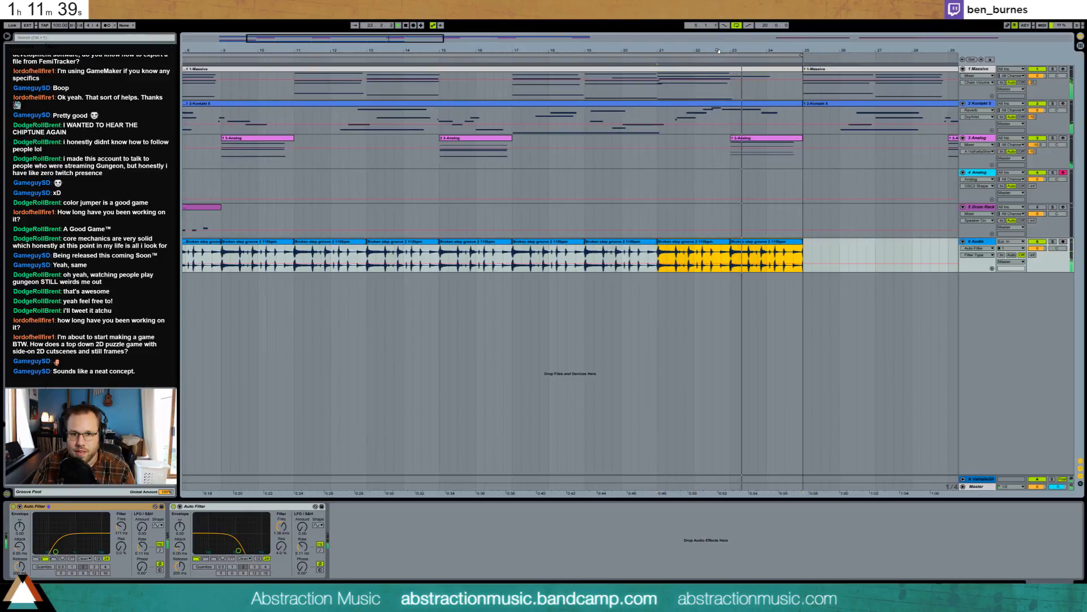
pyautogui.moveTo(352, 40); pyautogui.dragTo(381, 160)
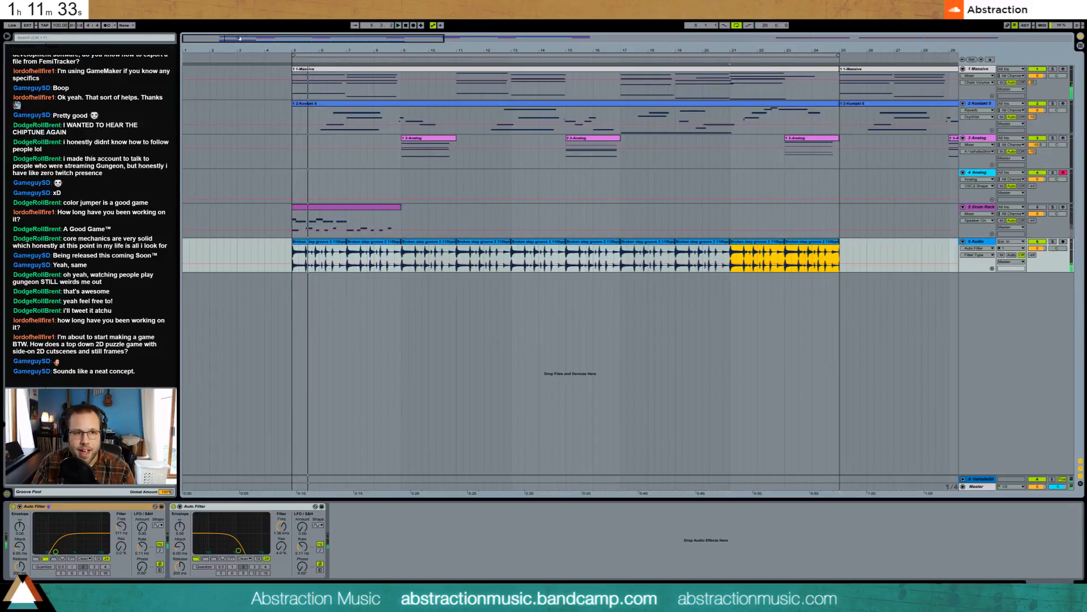
pyautogui.press('space')
# - Extend the time selection on the audio clip, play from bar 5, and solo the breakbeat Audio track
pyautogui.moveTo(239, 38); pyautogui.dragTo(225, 88)
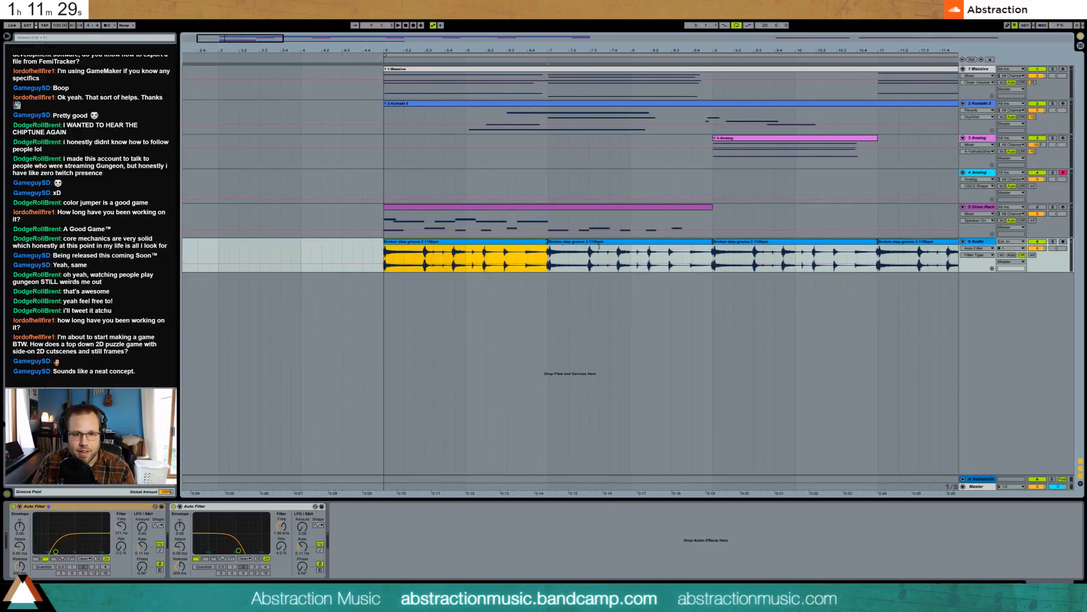
pyautogui.moveTo(599, 247); pyautogui.dragTo(713, 246)
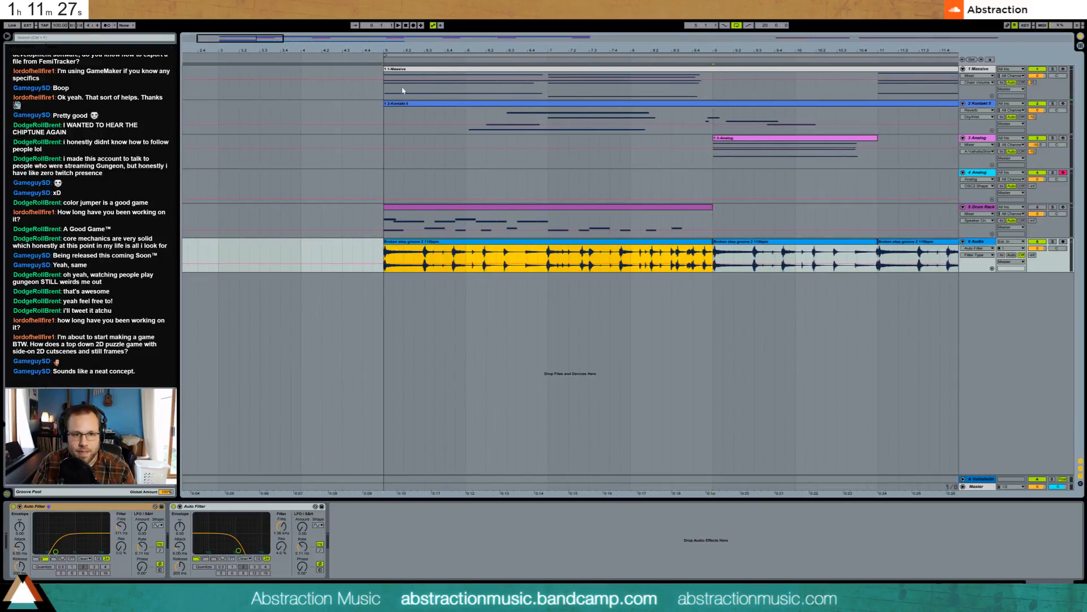
pyautogui.moveTo(483, 50); pyautogui.dragTo(483, 78)
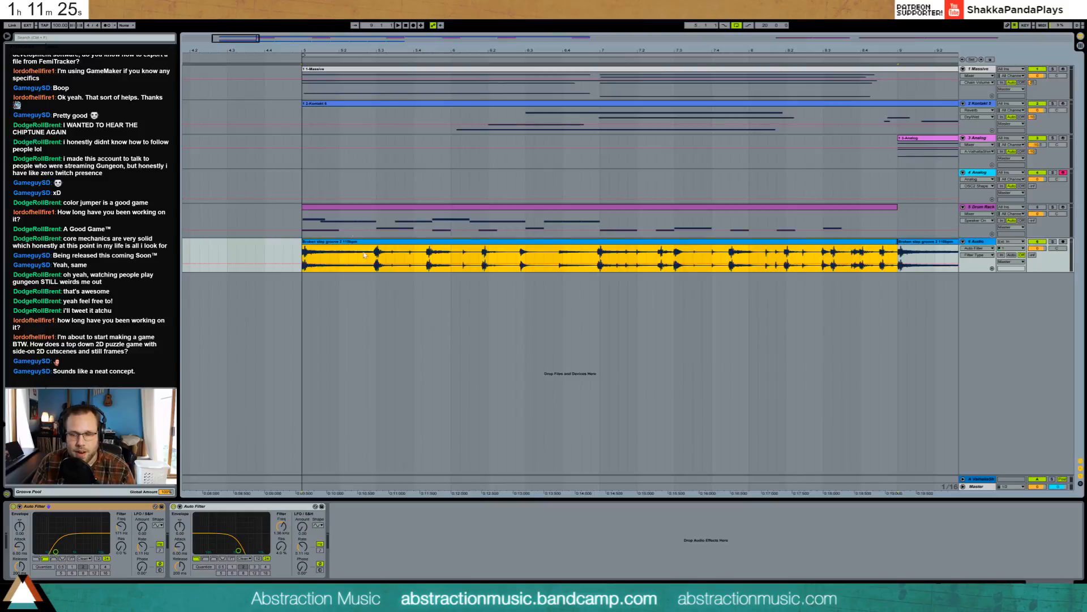
pyautogui.press('space')
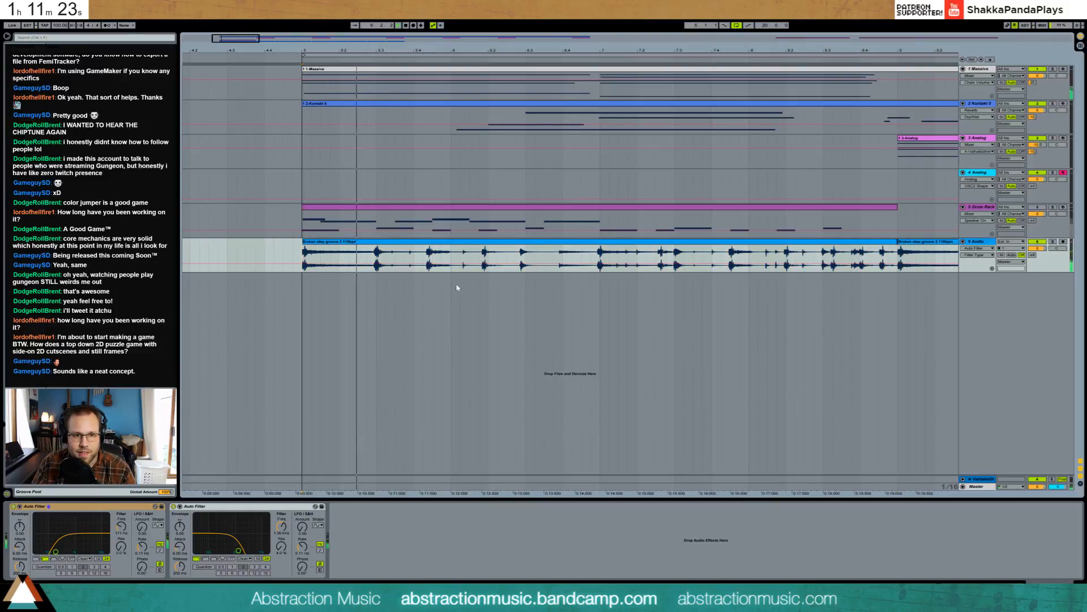
pyautogui.click(1053, 239)
pyautogui.click(1052, 242)
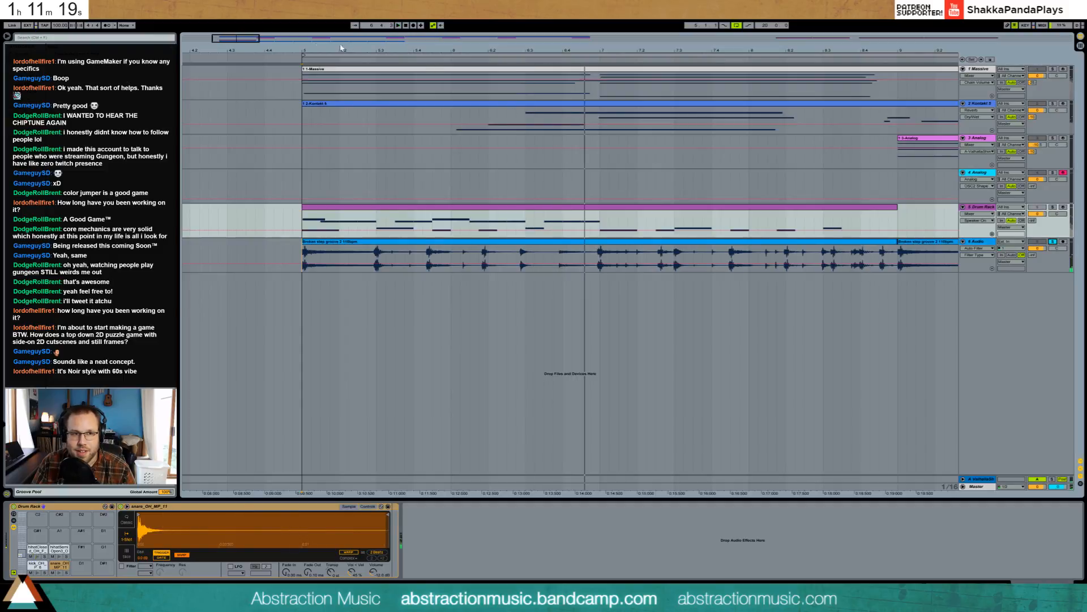
pyautogui.moveTo(248, 39); pyautogui.dragTo(253, 41)
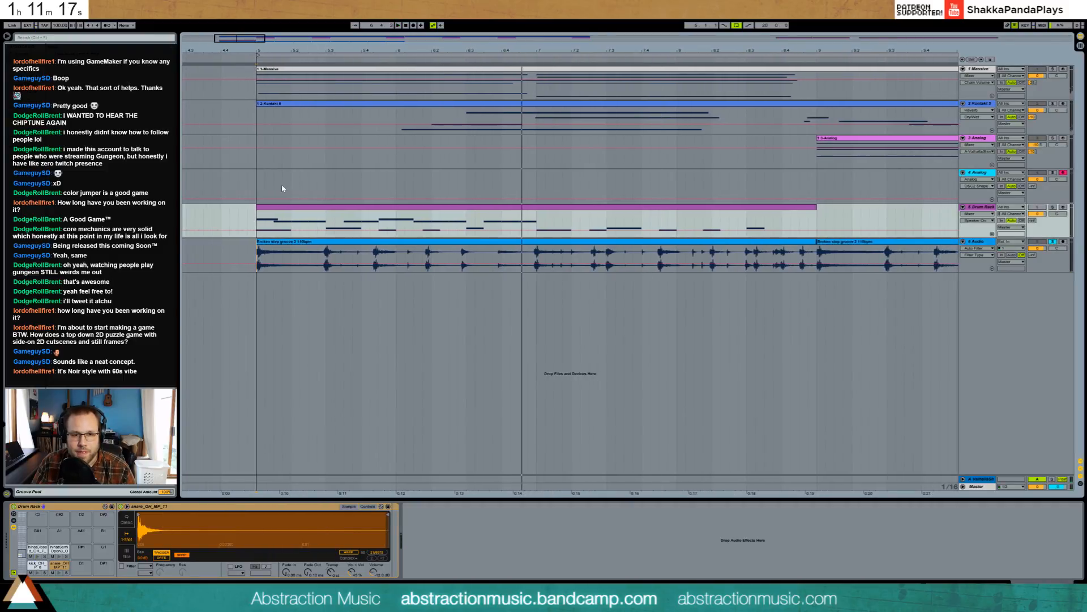
pyautogui.click(258, 255)
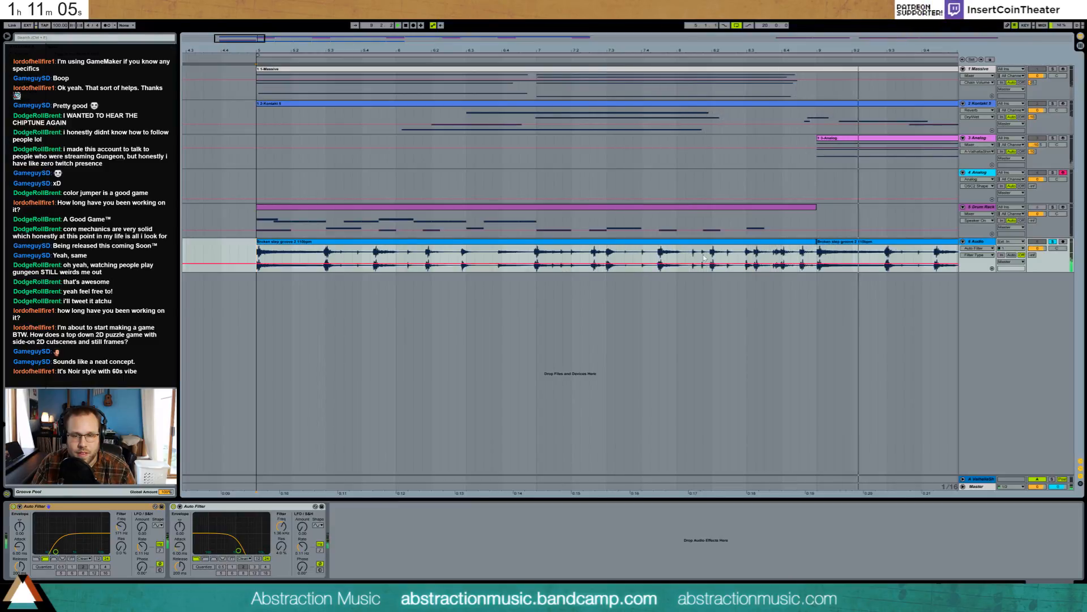
# - In the breakbeat clip's waveform, add warp markers and line the first transients up with the grid
pyautogui.doubleClick(285, 243)
pyautogui.moveTo(417, 354)
pyautogui.mouseDown()
pyautogui.moveTo(355, 357)
pyautogui.moveTo(657, 360)
pyautogui.mouseUp()
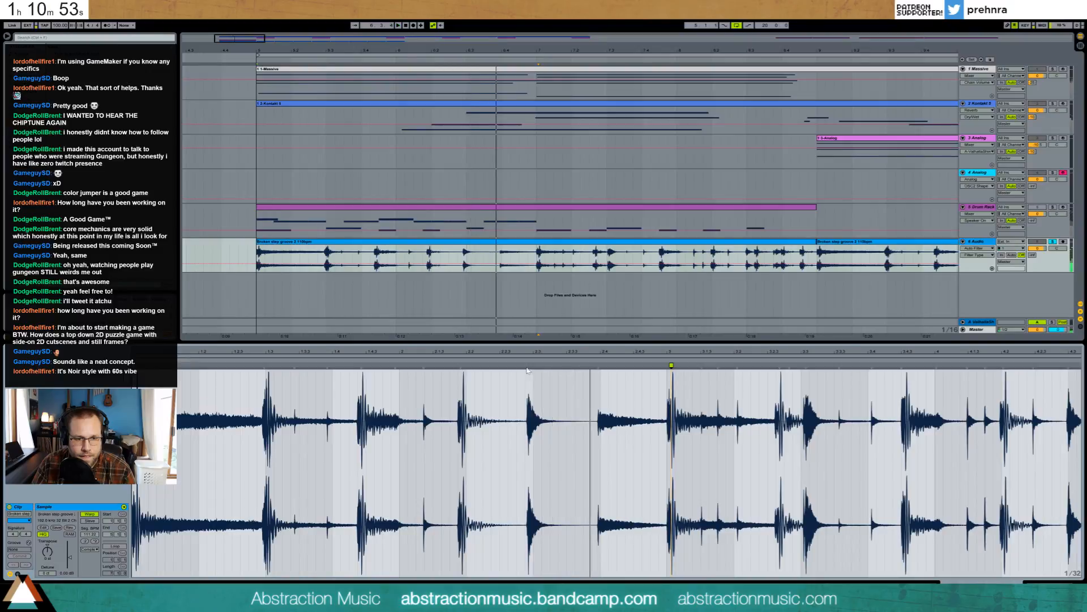
pyautogui.moveTo(526, 368); pyautogui.dragTo(529, 372)
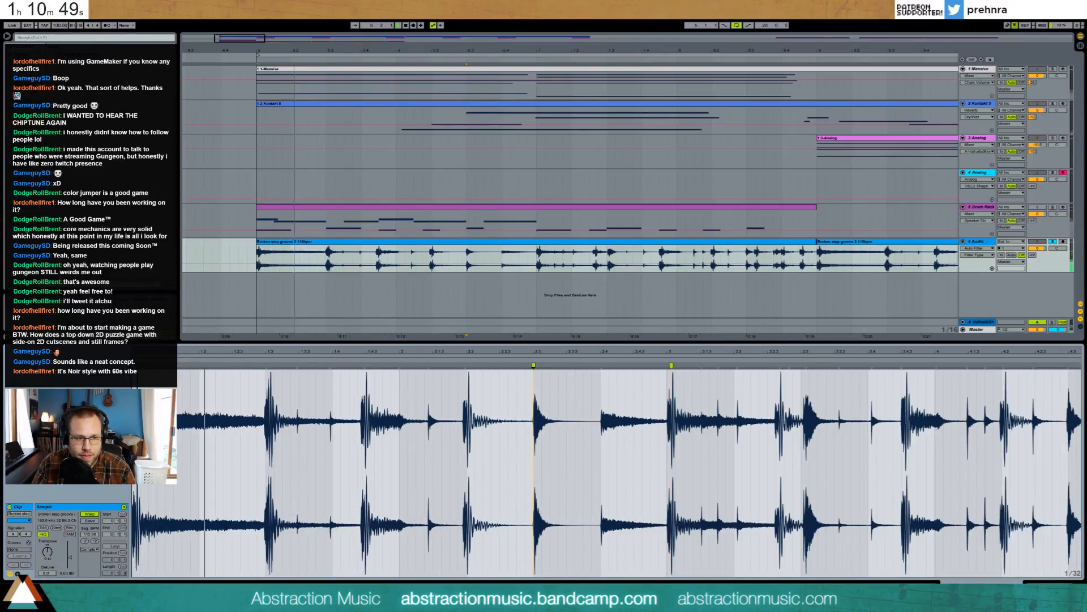
pyautogui.moveTo(266, 366); pyautogui.dragTo(286, 367)
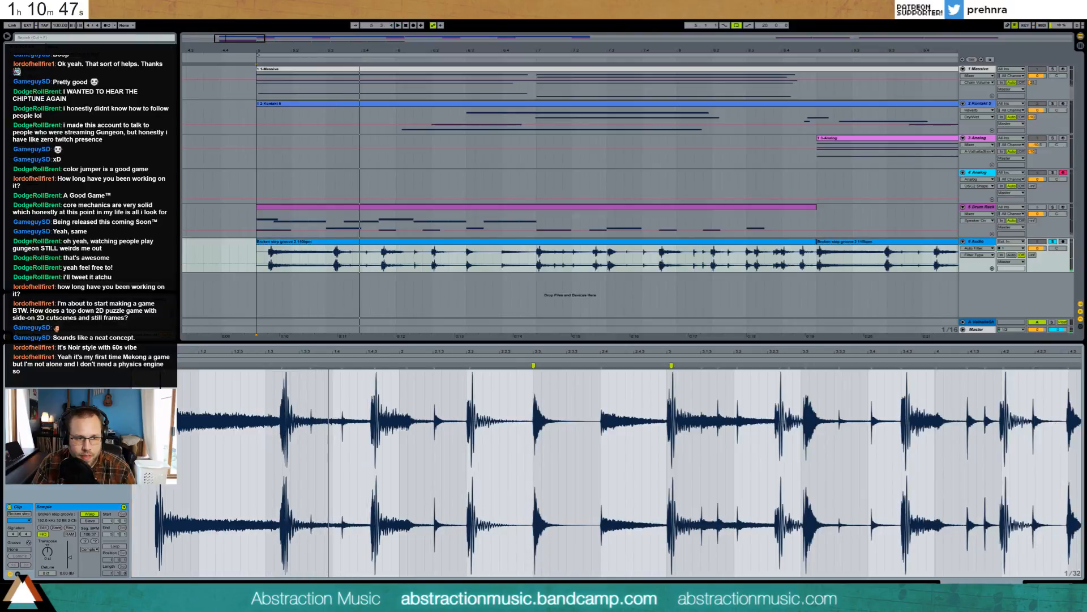
pyautogui.moveTo(160, 366); pyautogui.dragTo(130, 365)
pyautogui.press('space')
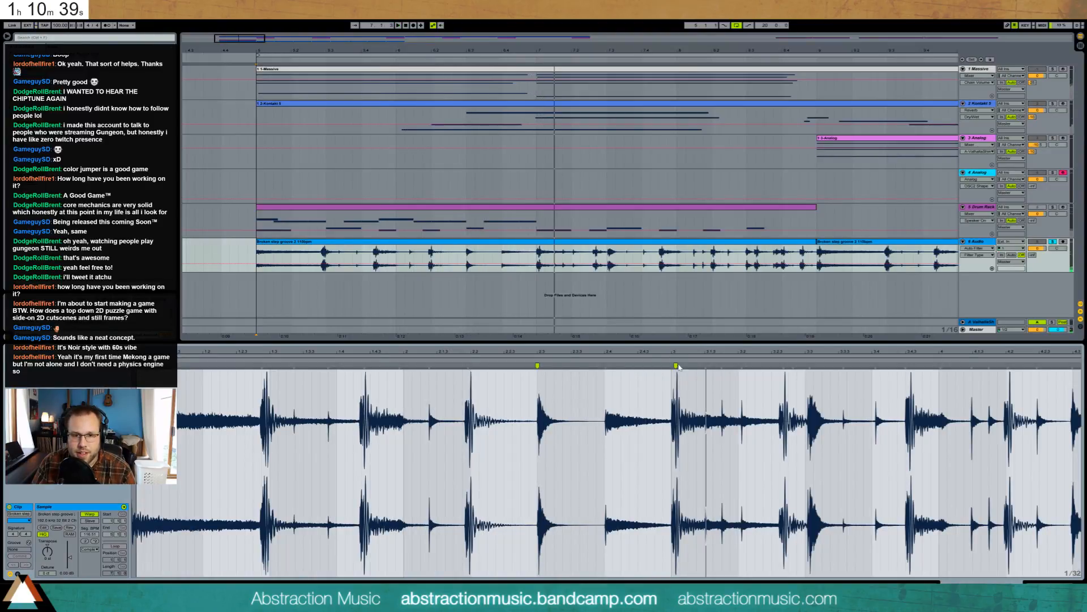
pyautogui.moveTo(674, 364); pyautogui.dragTo(671, 365)
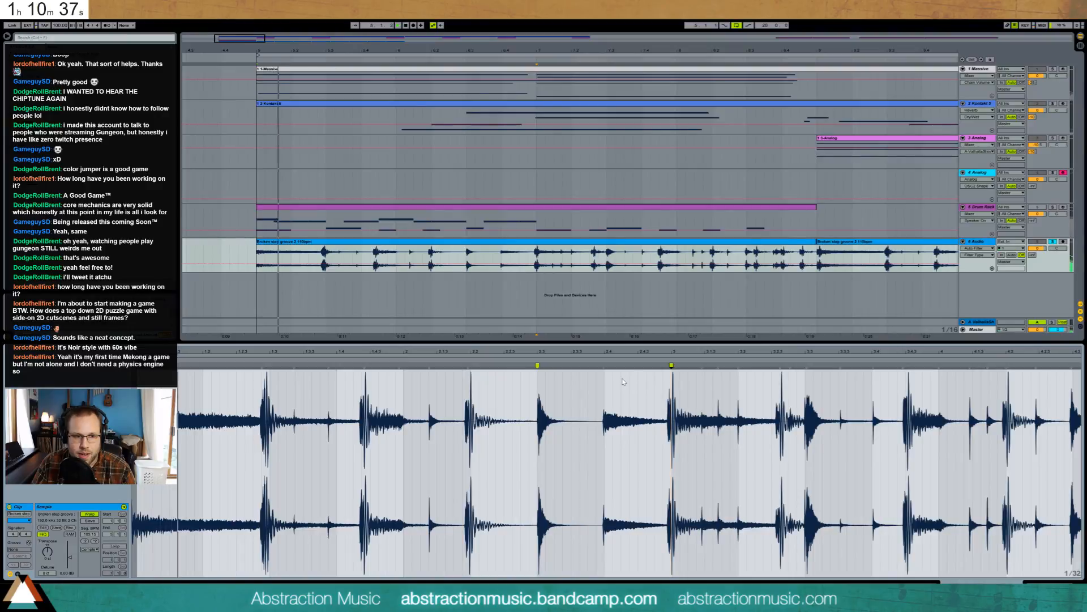
pyautogui.press('space')
# - Warp the hits near beats 1.3 and 1.4.3 onto the grid and tighten a later marker
pyautogui.doubleClick(262, 366)
pyautogui.moveTo(261, 367); pyautogui.dragTo(267, 366)
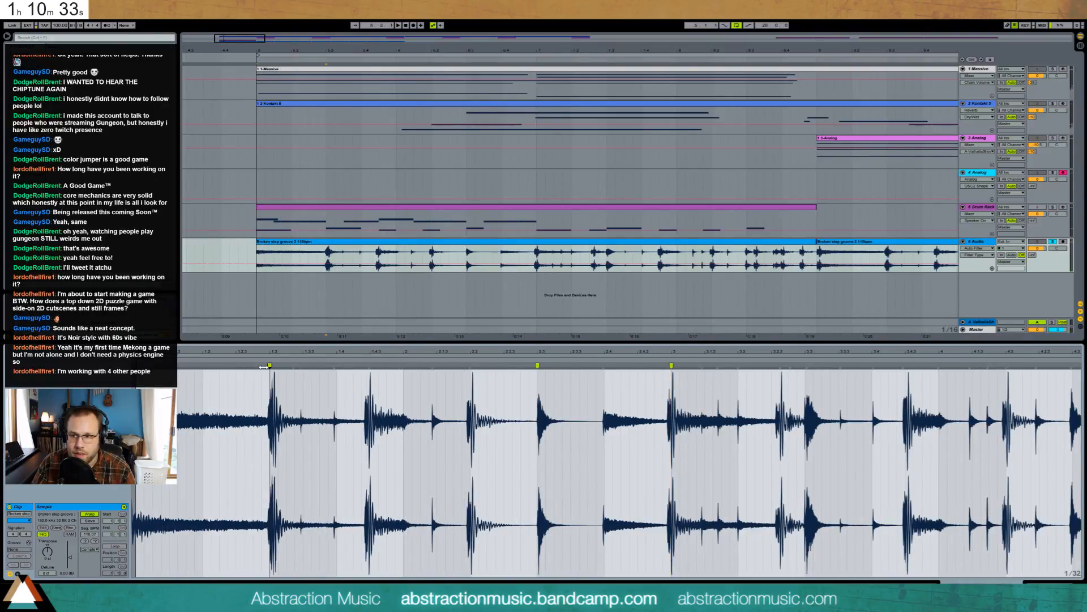
pyautogui.doubleClick(264, 366)
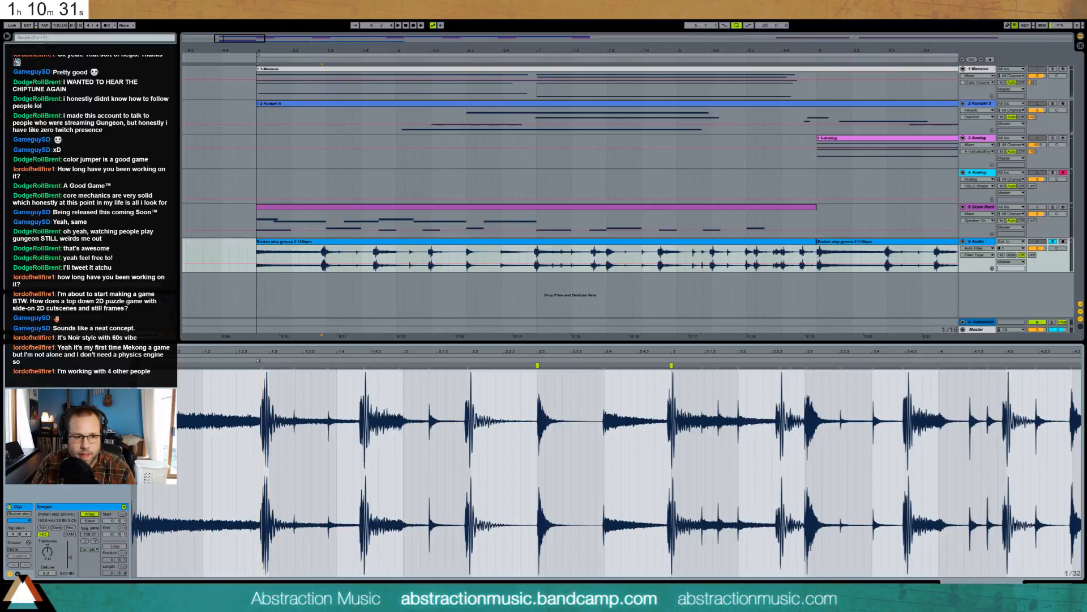
pyautogui.press('space')
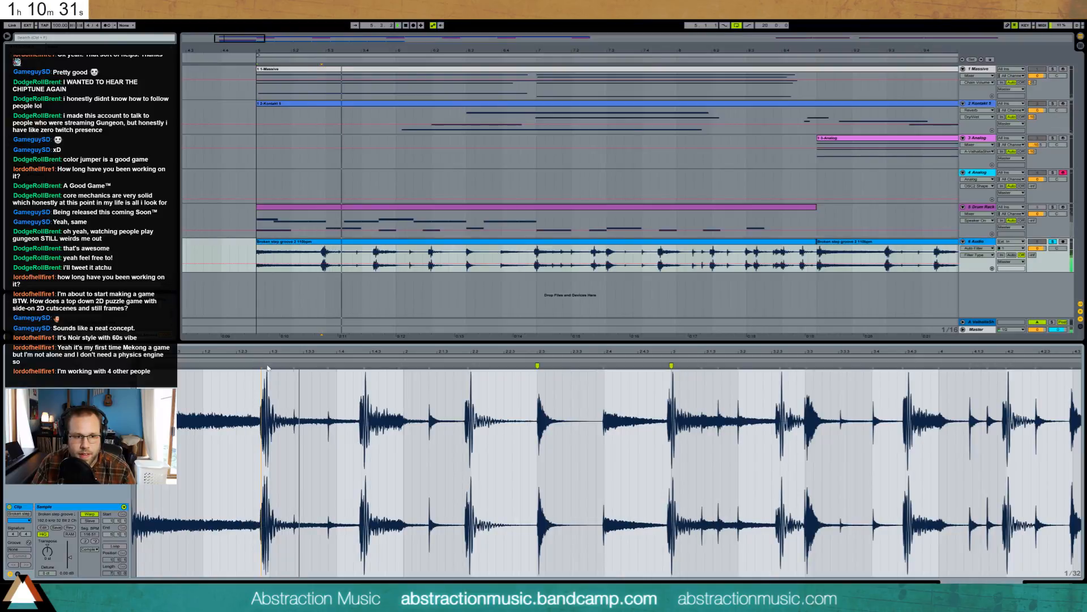
pyautogui.doubleClick(367, 366)
pyautogui.moveTo(367, 366); pyautogui.dragTo(372, 352)
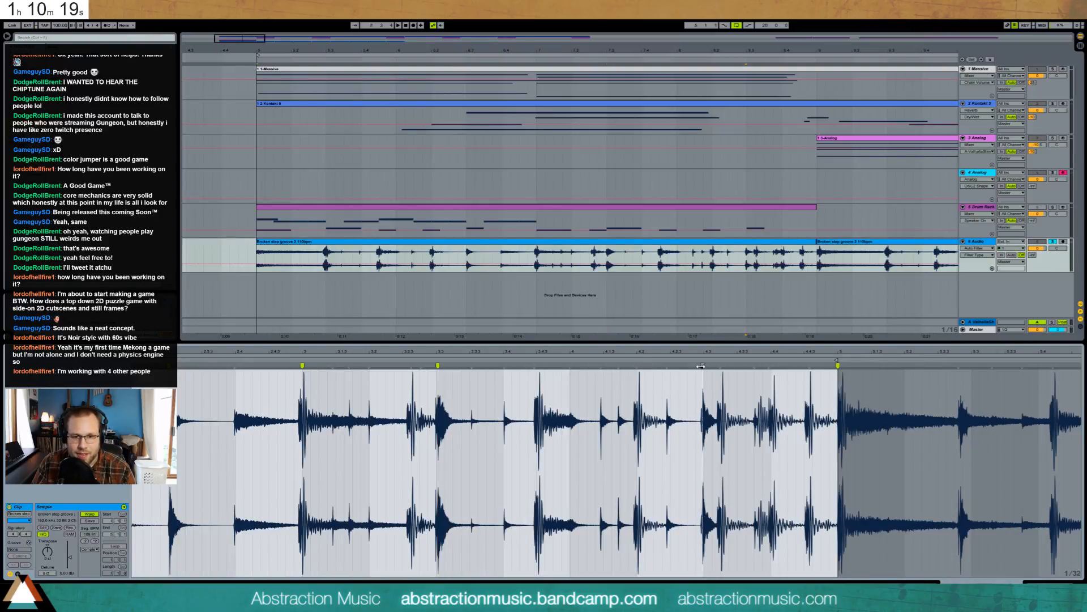
pyautogui.moveTo(701, 365); pyautogui.dragTo(771, 365)
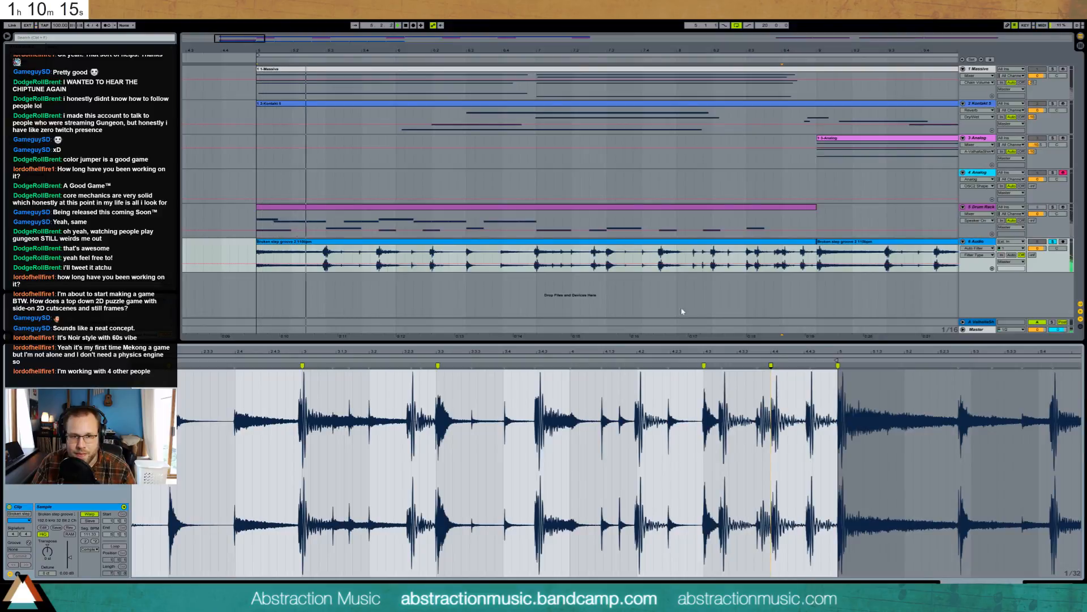
# - Switch the Drum Rack track back on, stop playback, and select its clip
pyautogui.hotkey('shift', 'Tab')
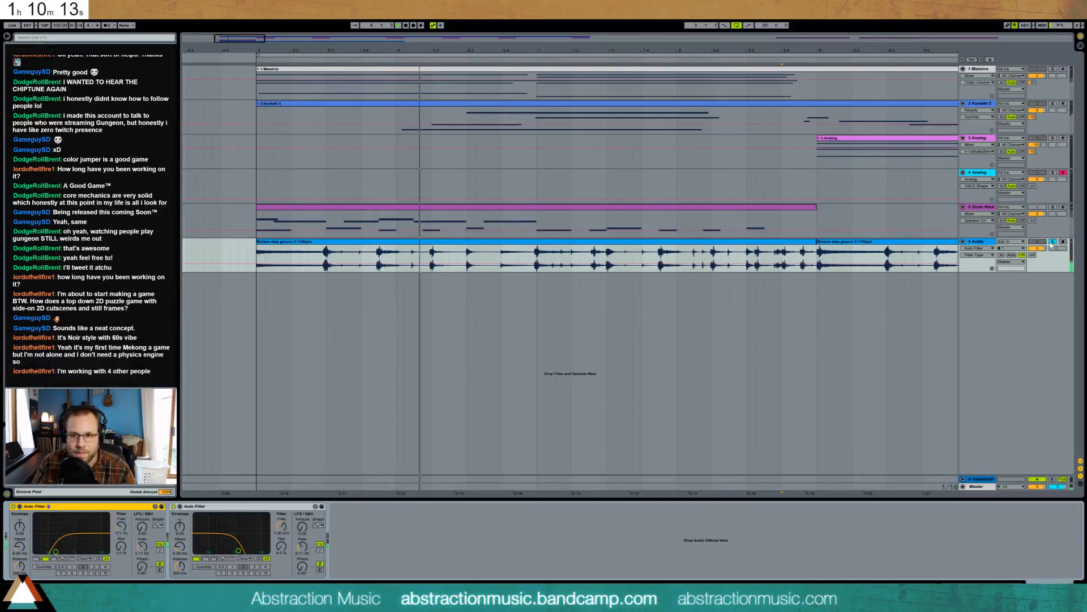
pyautogui.click(1038, 207)
pyautogui.press('space')
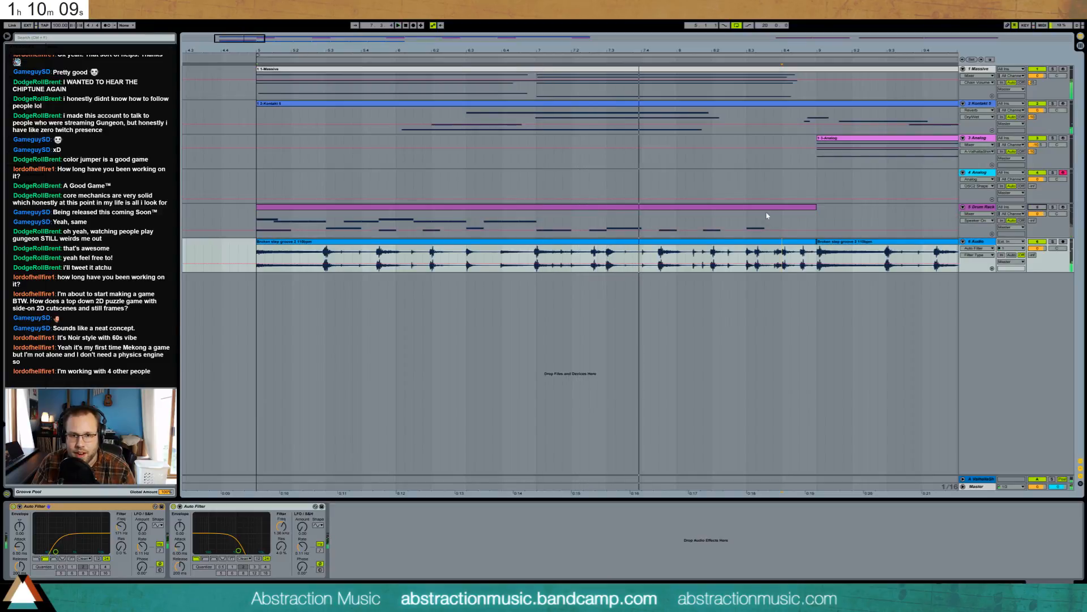
pyautogui.click(814, 236)
# - Delete the Drum Rack track from the arrangement
pyautogui.click(981, 206)
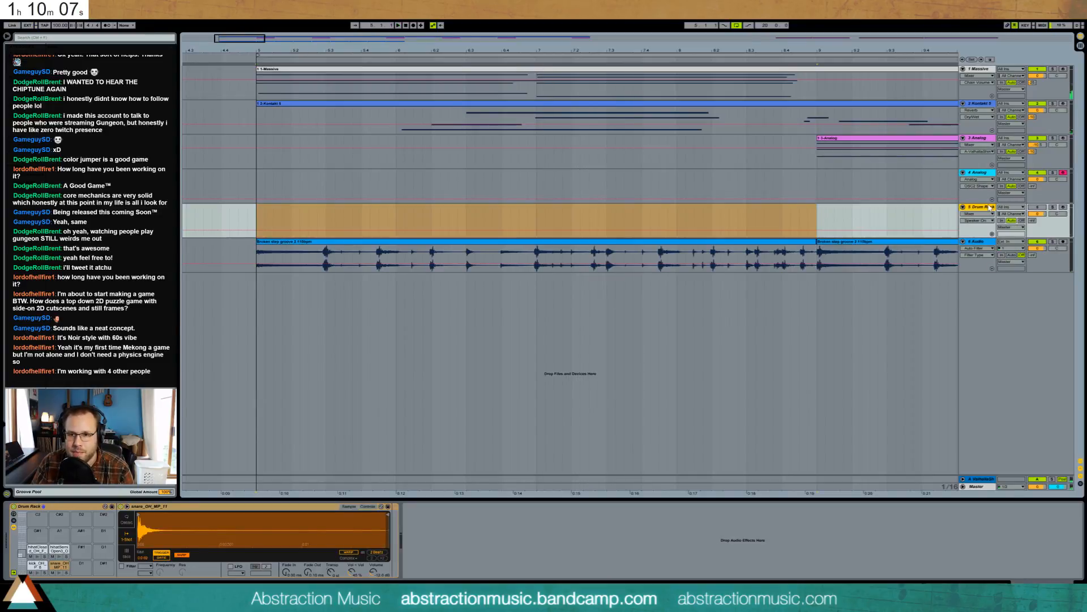
pyautogui.press('Delete')
pyautogui.moveTo(240, 45); pyautogui.dragTo(270, 84)
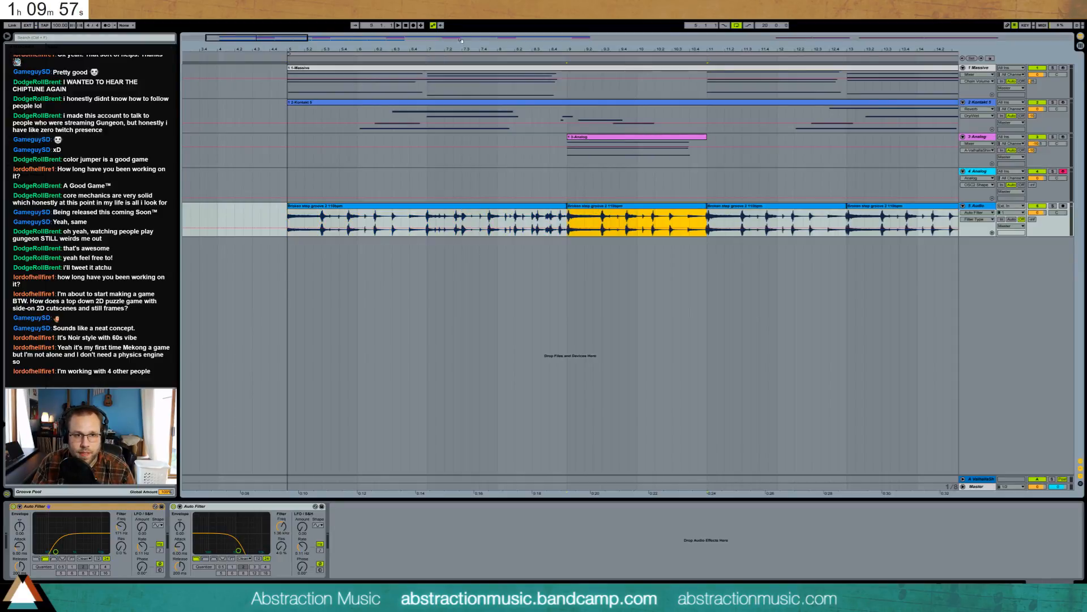
pyautogui.moveTo(288, 42); pyautogui.dragTo(291, 42)
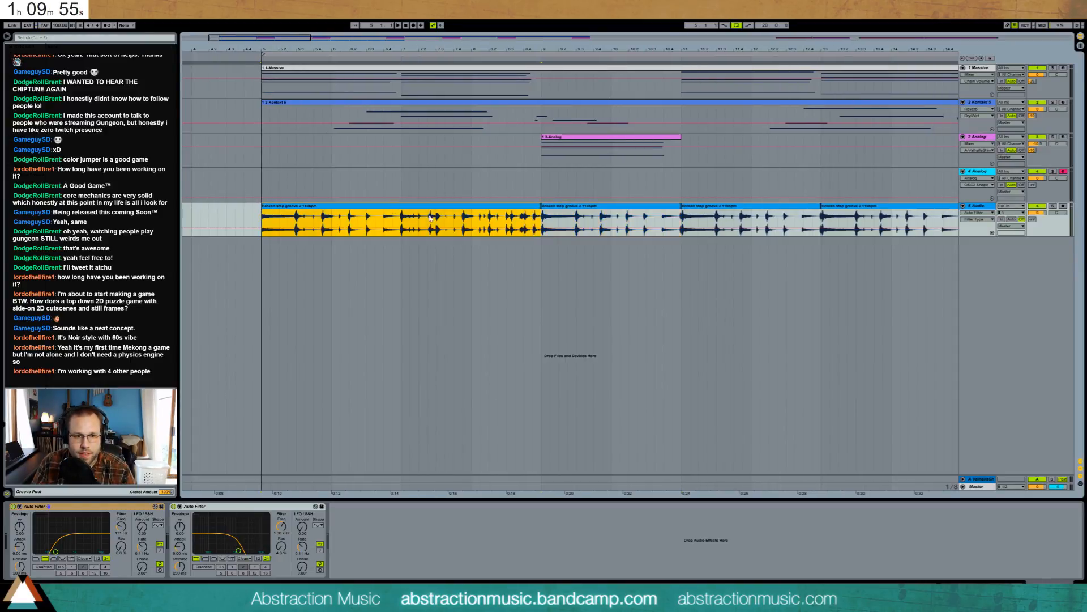
# - Duplicate the breakbeat clip right after itself and adjust a warp marker to line up a hit
pyautogui.click(401, 217)
pyautogui.hotkey('ctrl', 'v')
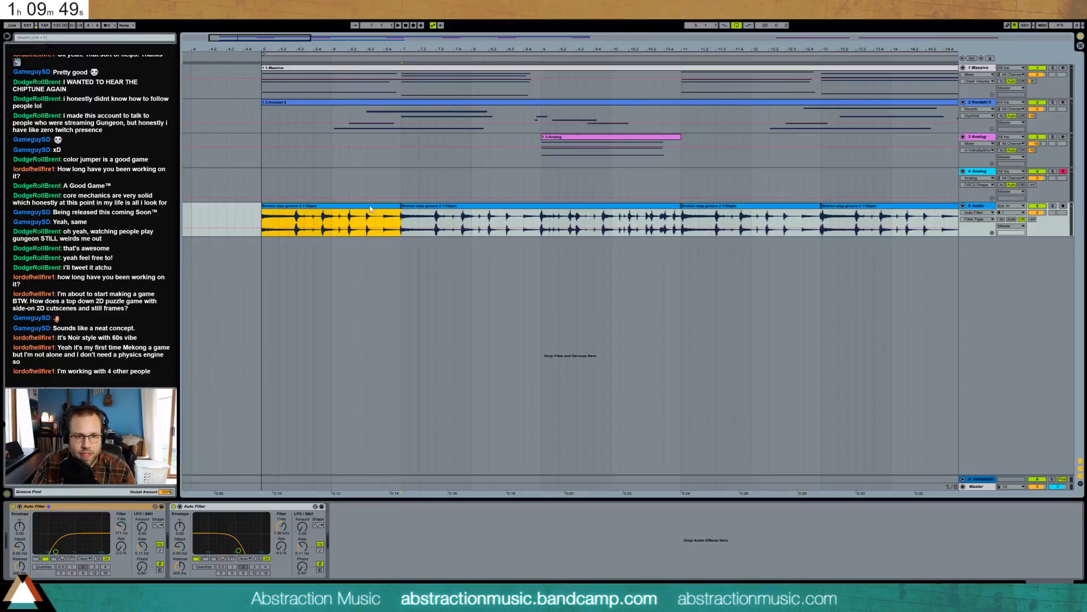
pyautogui.doubleClick(324, 208)
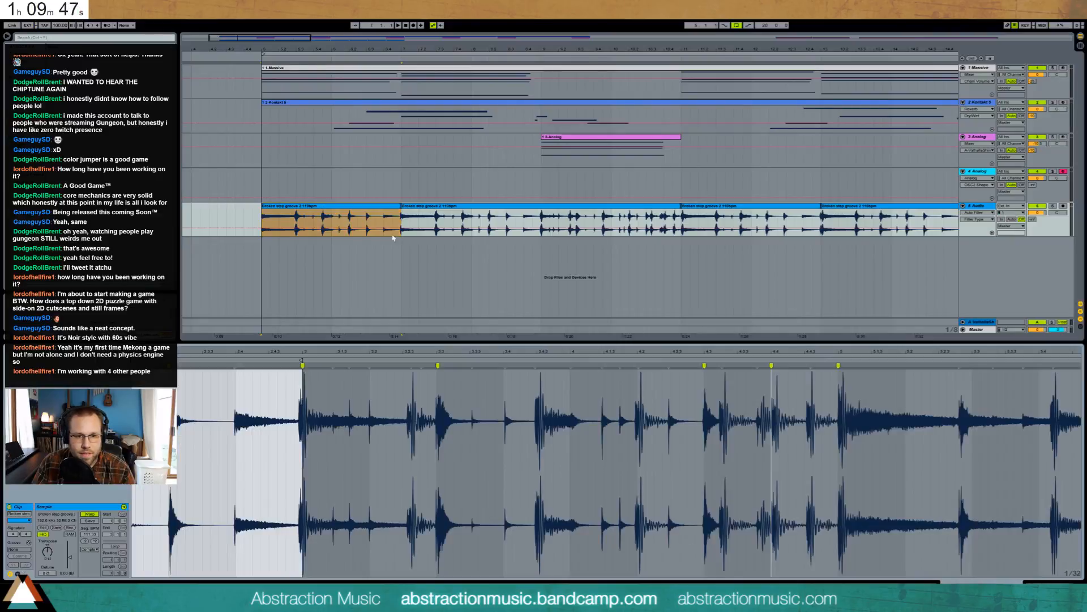
pyautogui.moveTo(336, 352)
pyautogui.mouseDown()
pyautogui.moveTo(453, 371)
pyautogui.moveTo(446, 365)
pyautogui.mouseUp()
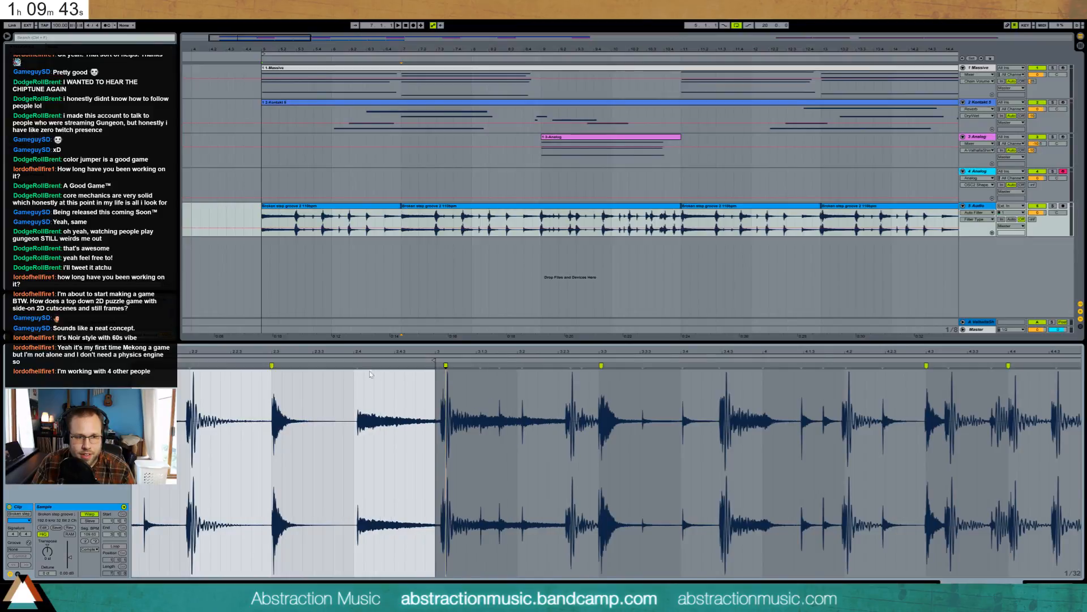
pyautogui.moveTo(358, 365); pyautogui.dragTo(354, 365)
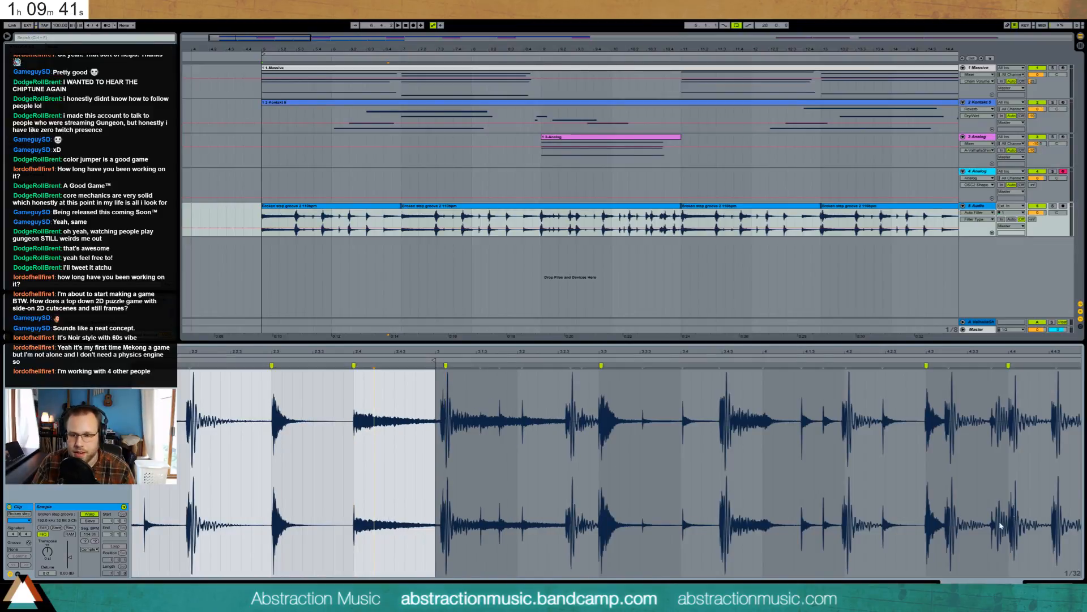
pyautogui.click(1047, 583)
# - Duplicate the bar 5–11 breakbeat section so clips run to about bar 25, then play from bar 5
pyautogui.click(377, 208)
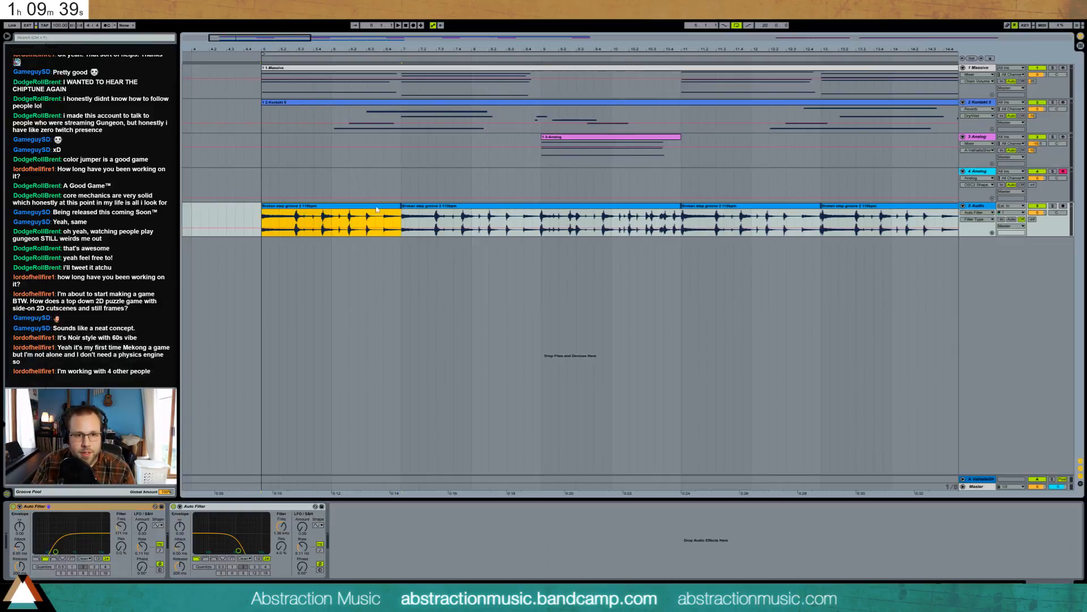
pyautogui.hotkey('ctrl', 'd')
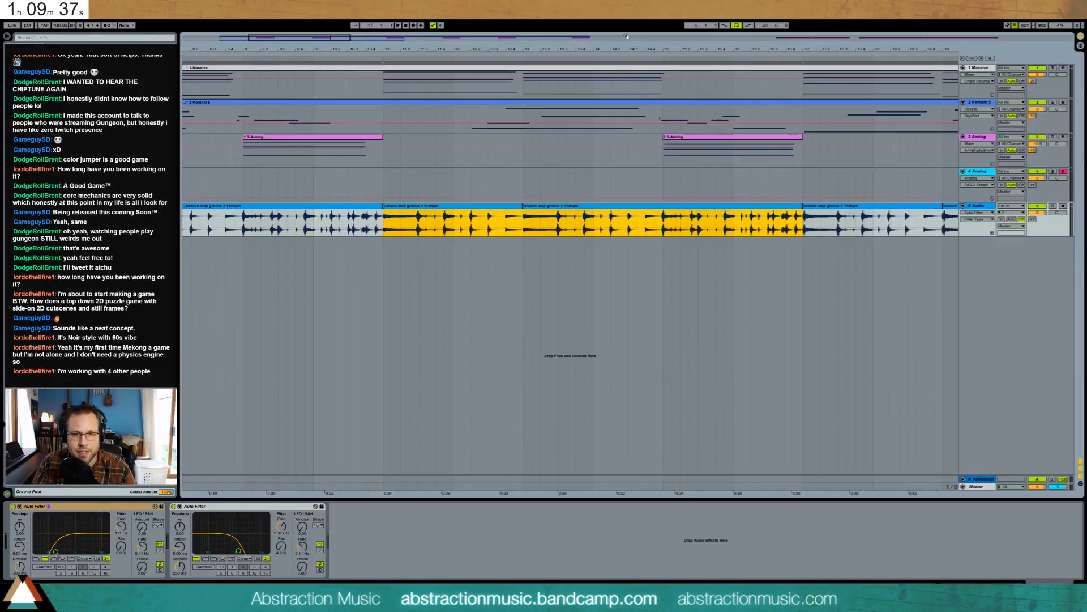
pyautogui.moveTo(363, 40); pyautogui.dragTo(397, 42)
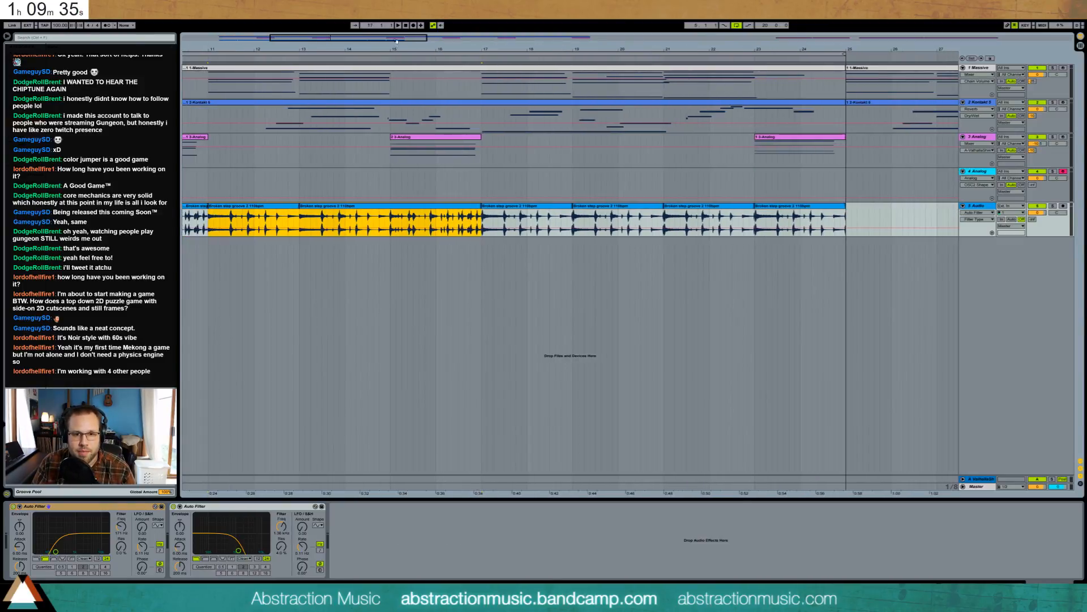
pyautogui.click(580, 208)
pyautogui.click(540, 208)
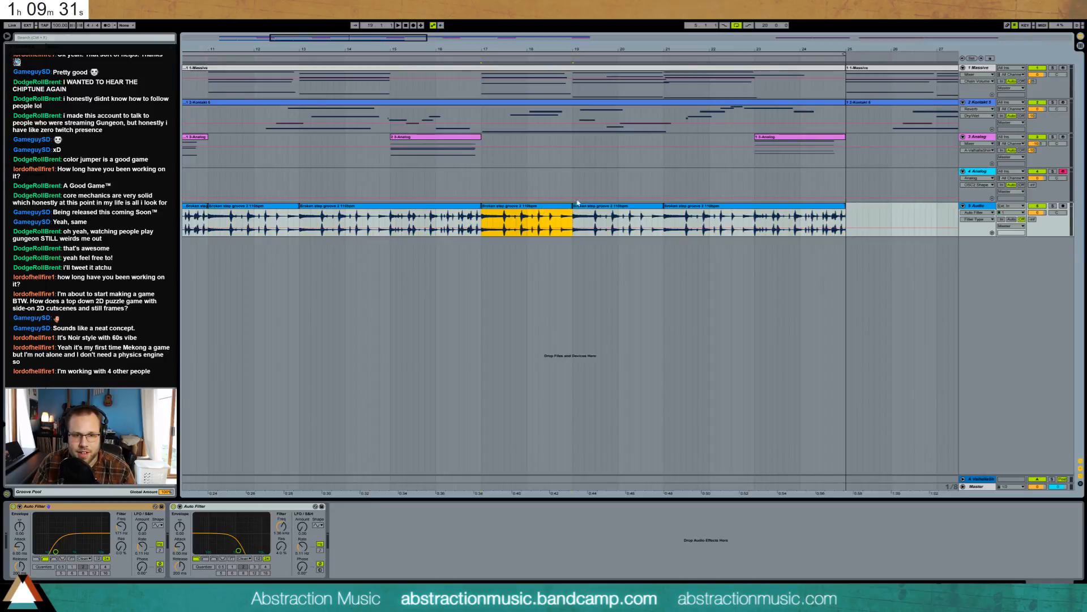
pyautogui.moveTo(380, 41); pyautogui.dragTo(267, 57)
pyautogui.click(266, 56)
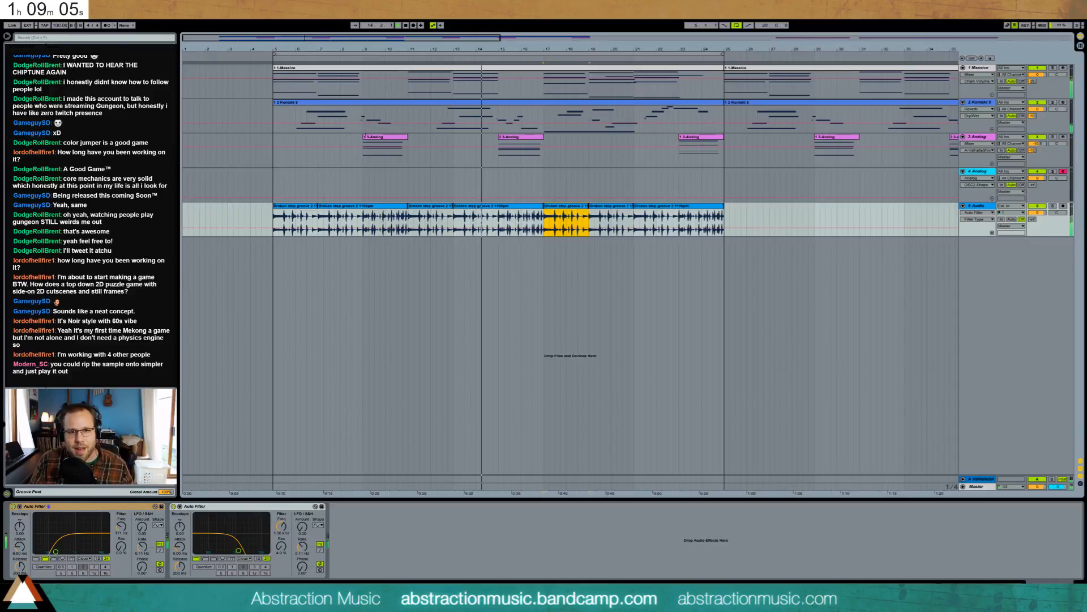
# - Insert a new audio track with Ctrl+T, choose its input channel, and stop playback
pyautogui.hotkey('ctrl', 't')
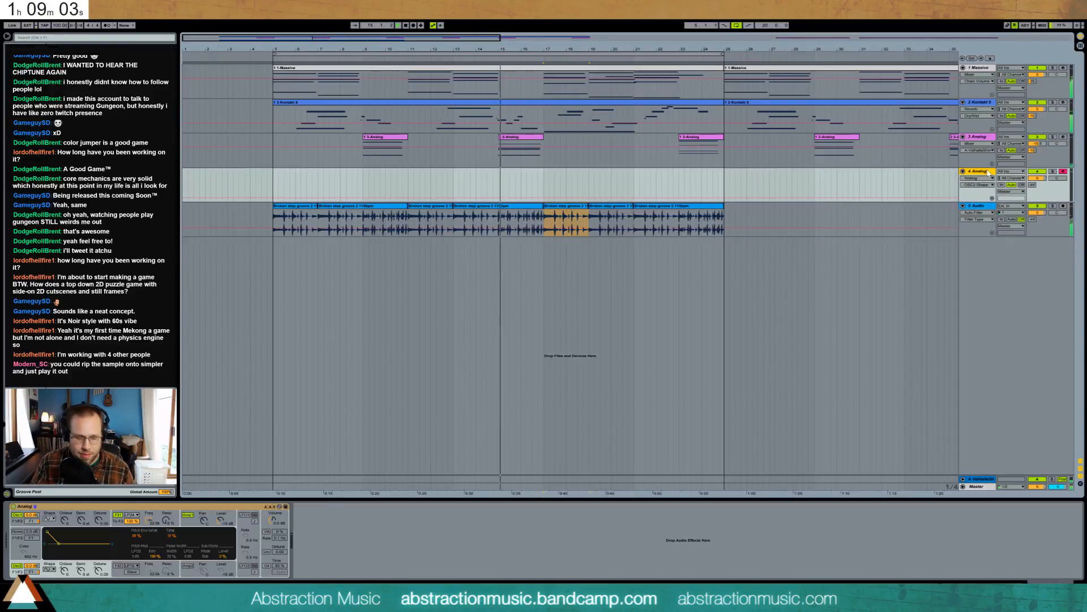
pyautogui.click(1011, 214)
pyautogui.click(1016, 224)
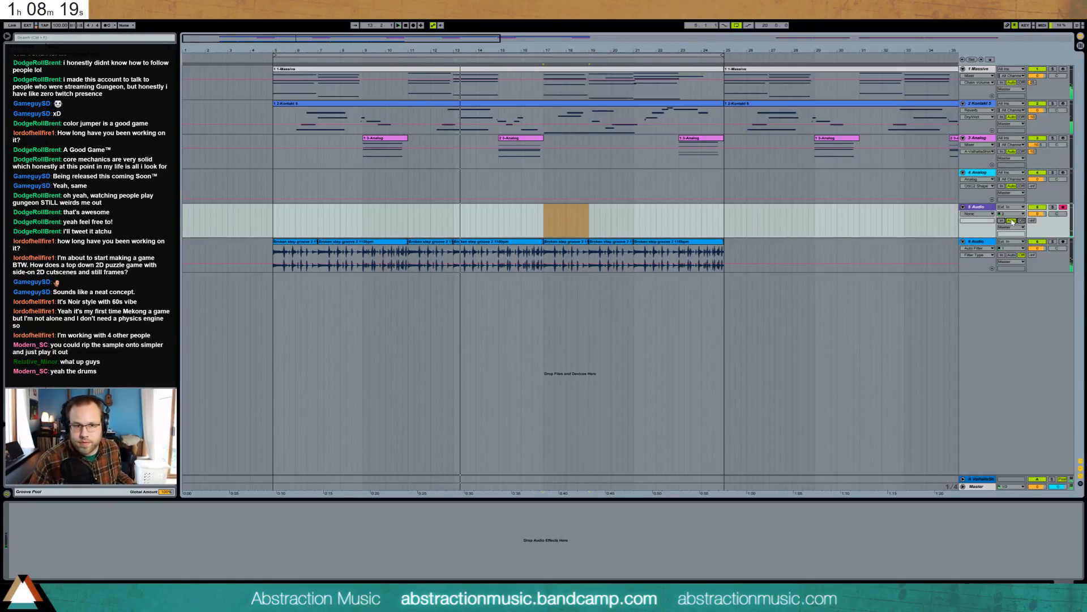
pyautogui.click(272, 215)
pyautogui.press('space')
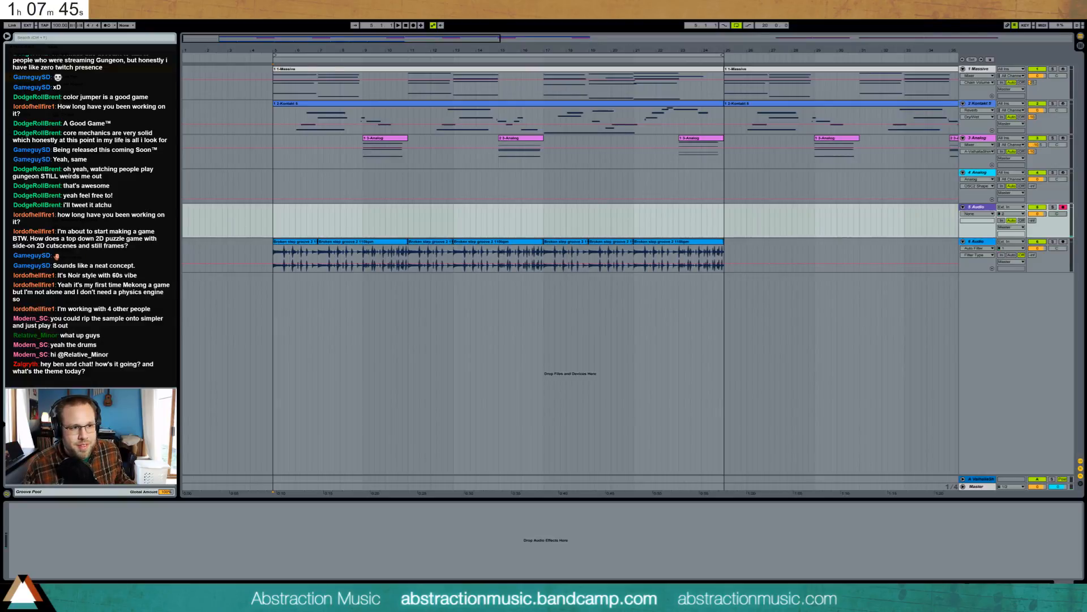
# - Add Cabinet then Amp to track 5, try the amp models, and leave it on Blues
pyautogui.moveTo(342, 221); pyautogui.dragTo(324, 219)
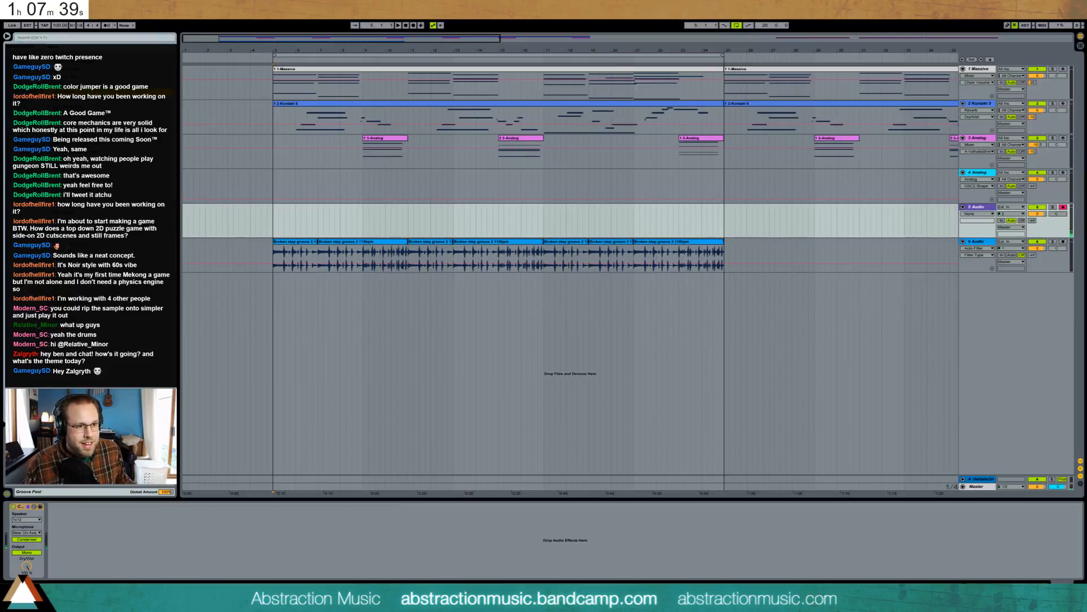
pyautogui.moveTo(115, 485); pyautogui.dragTo(88, 536)
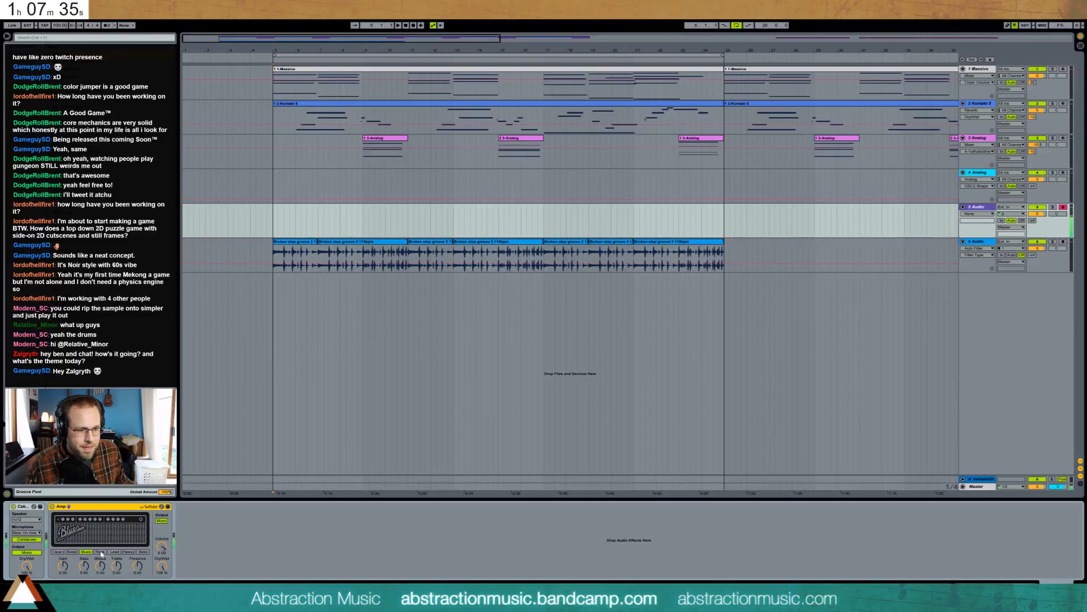
pyautogui.click(101, 551)
pyautogui.click(114, 551)
pyautogui.click(129, 552)
pyautogui.click(143, 551)
pyautogui.click(86, 552)
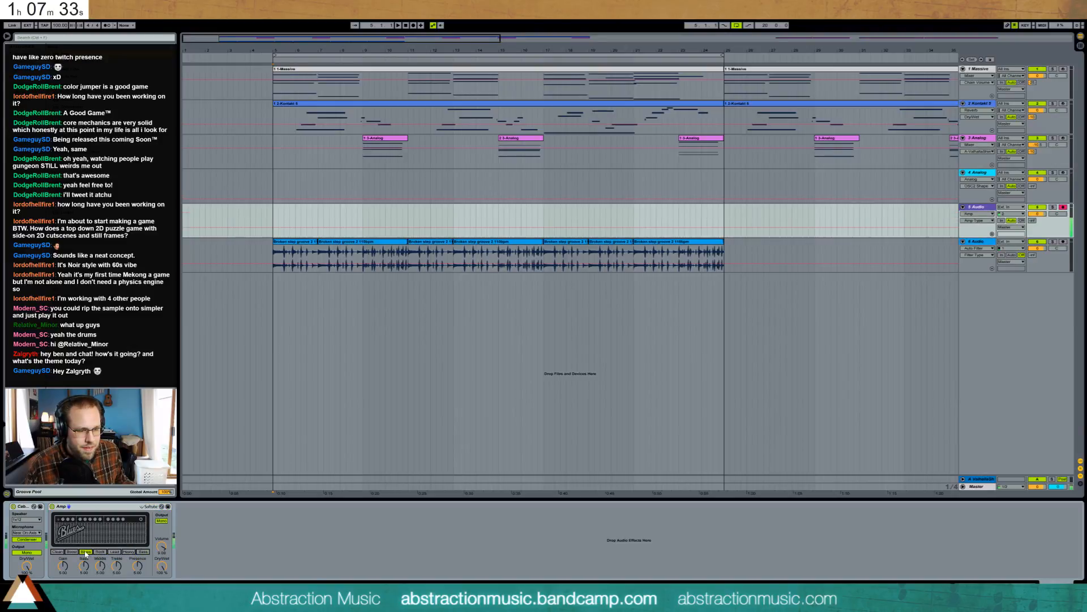
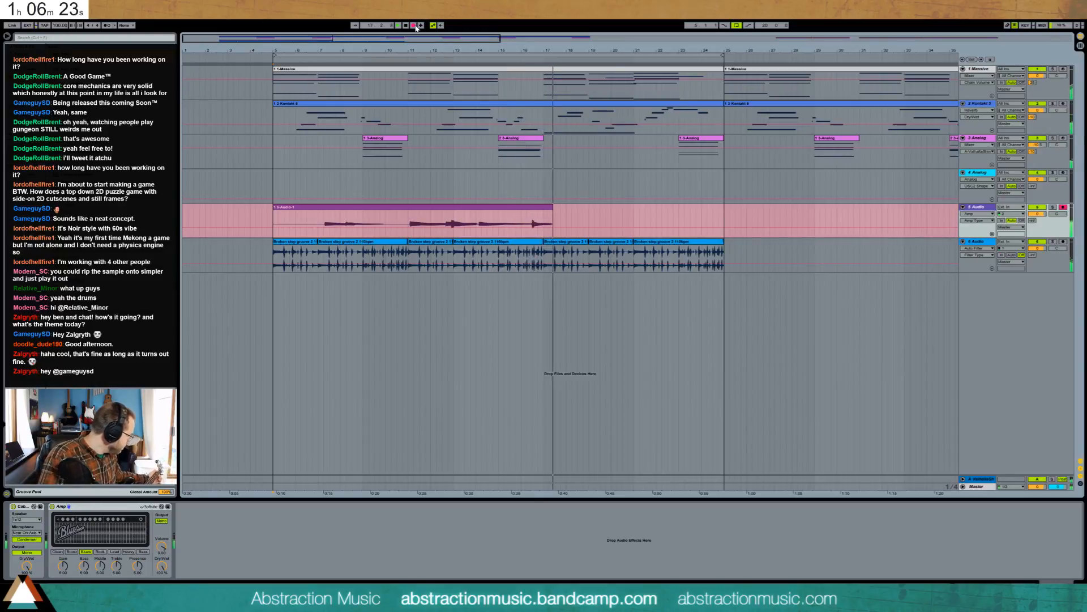
# - Delete the first guitar take on 5-Audio and record a new take spanning bars 6–15
pyautogui.click(414, 25)
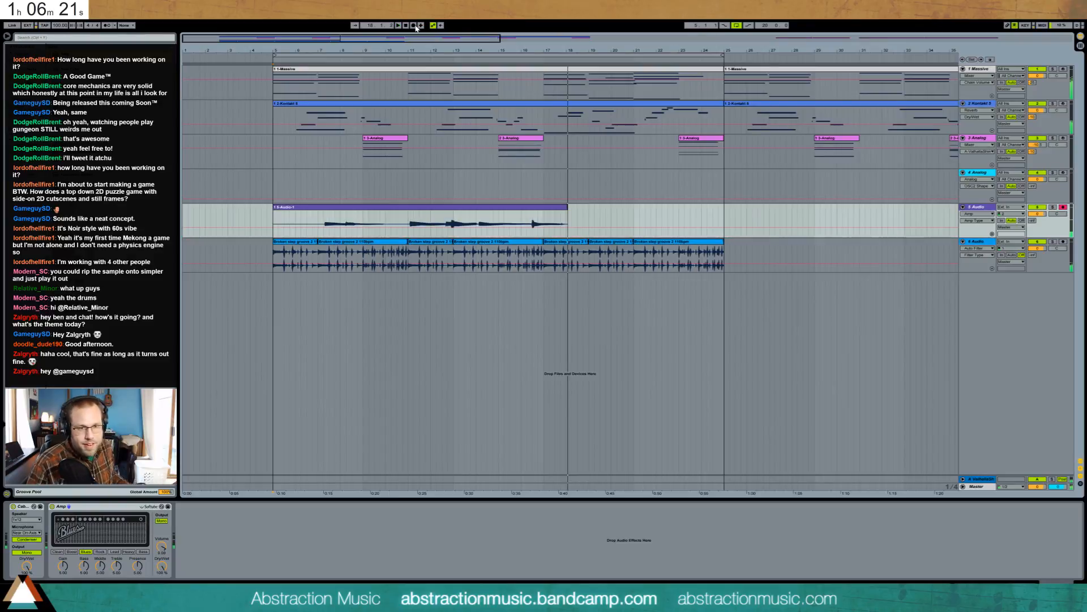
pyautogui.click(412, 210)
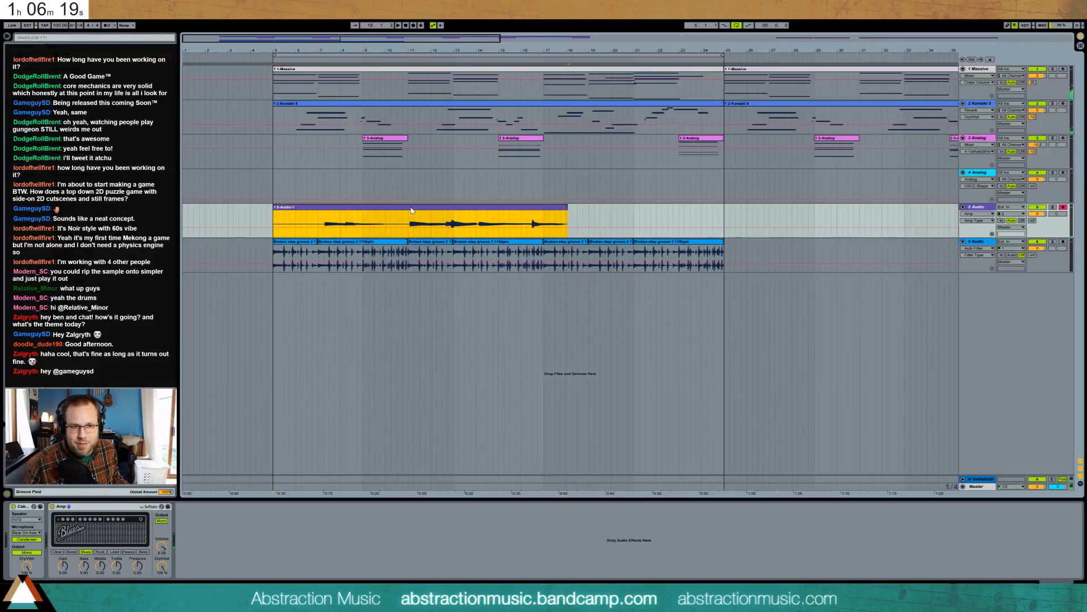
pyautogui.press('space')
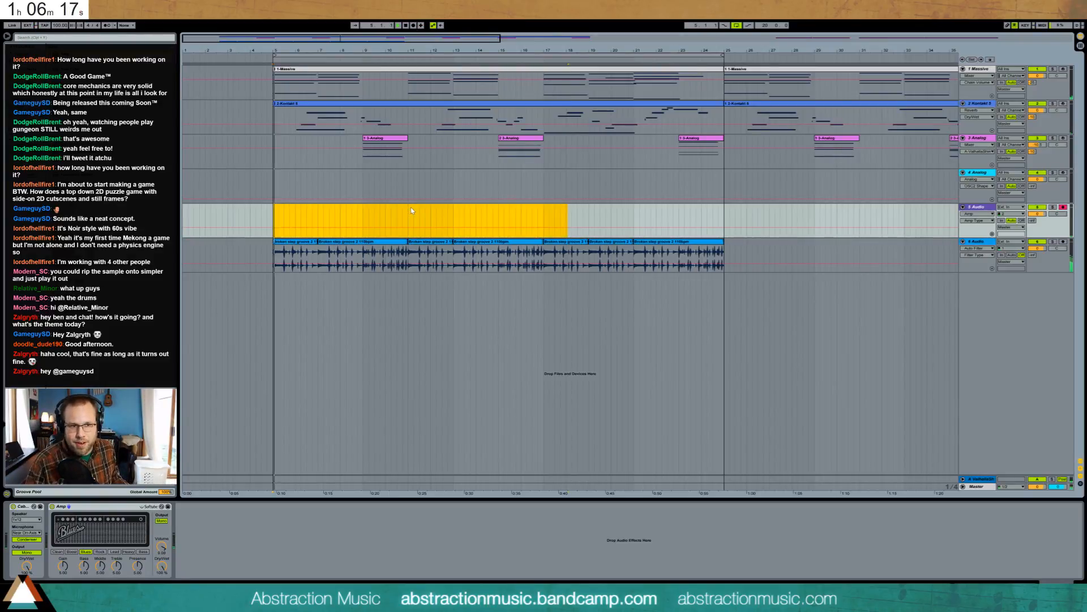
pyautogui.press('F9')
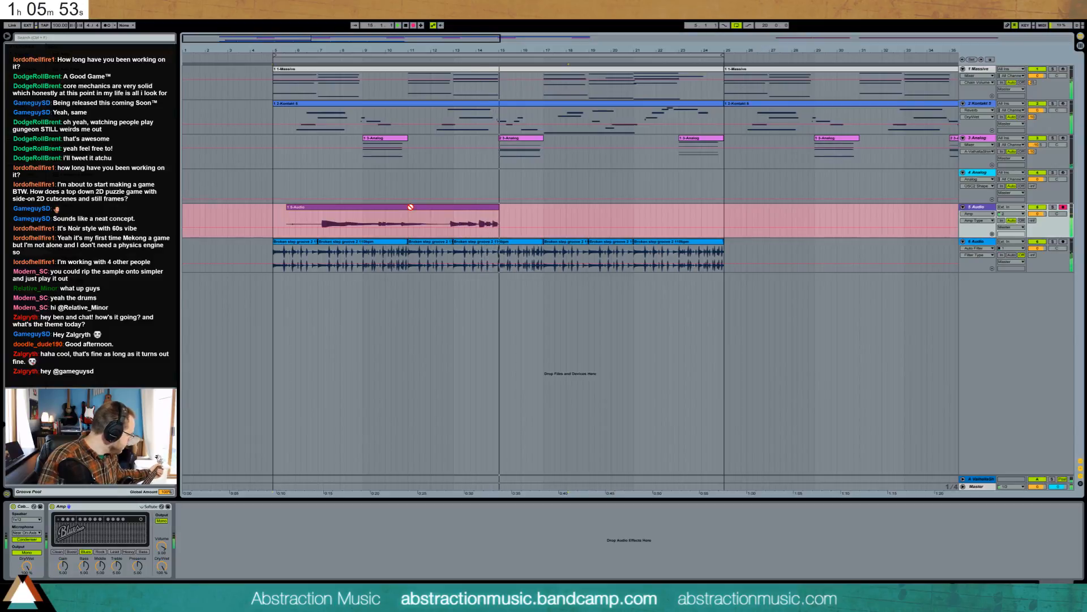
pyautogui.press('space')
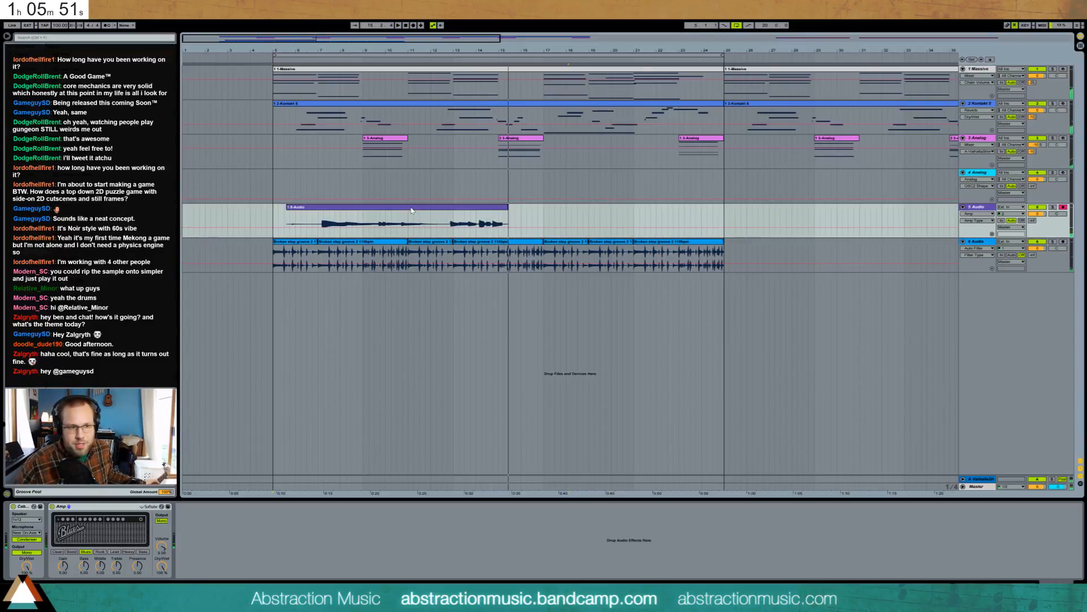
# - Add a Tuner to track 5 and record a new guitar take starting at bar 5
pyautogui.moveTo(125, 296); pyautogui.dragTo(12, 528)
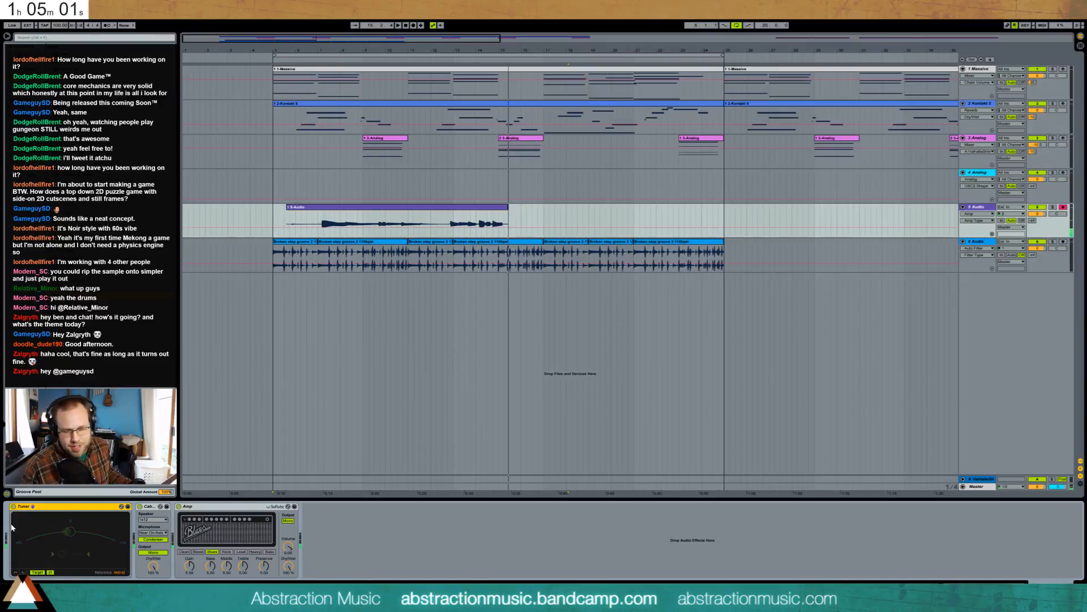
pyautogui.click(272, 213)
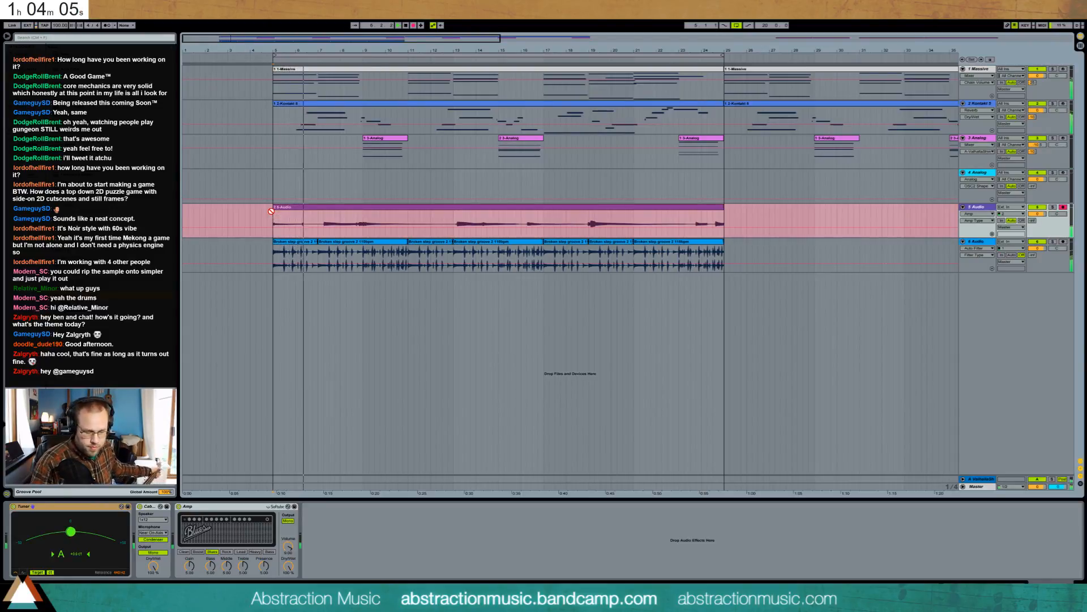
pyautogui.press('F9')
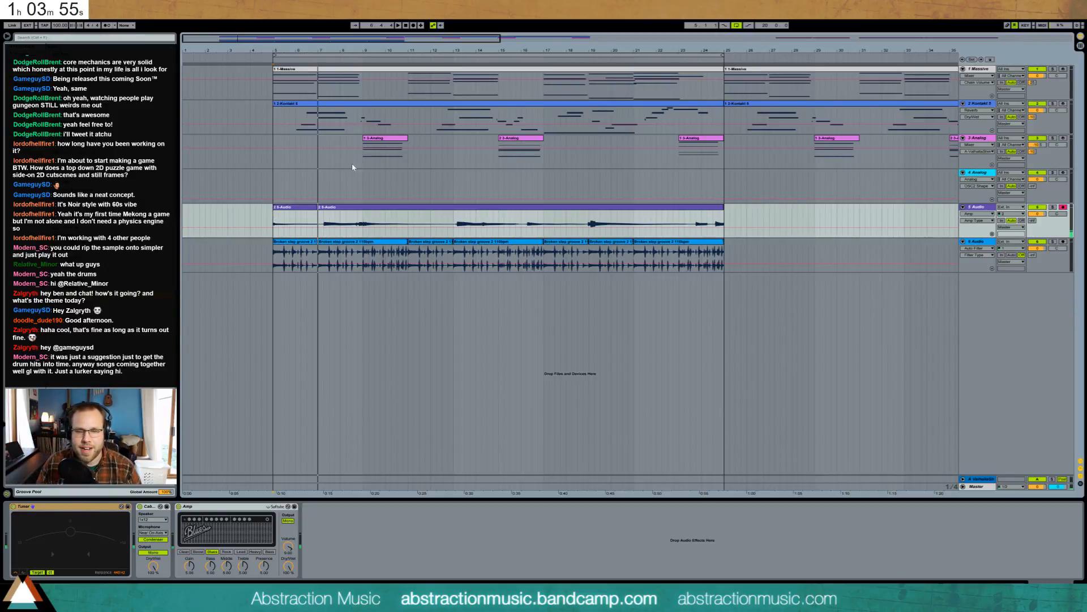
# - Show the Broken step breakbeat track's two Auto Filters and play from bar 5
pyautogui.click(276, 216)
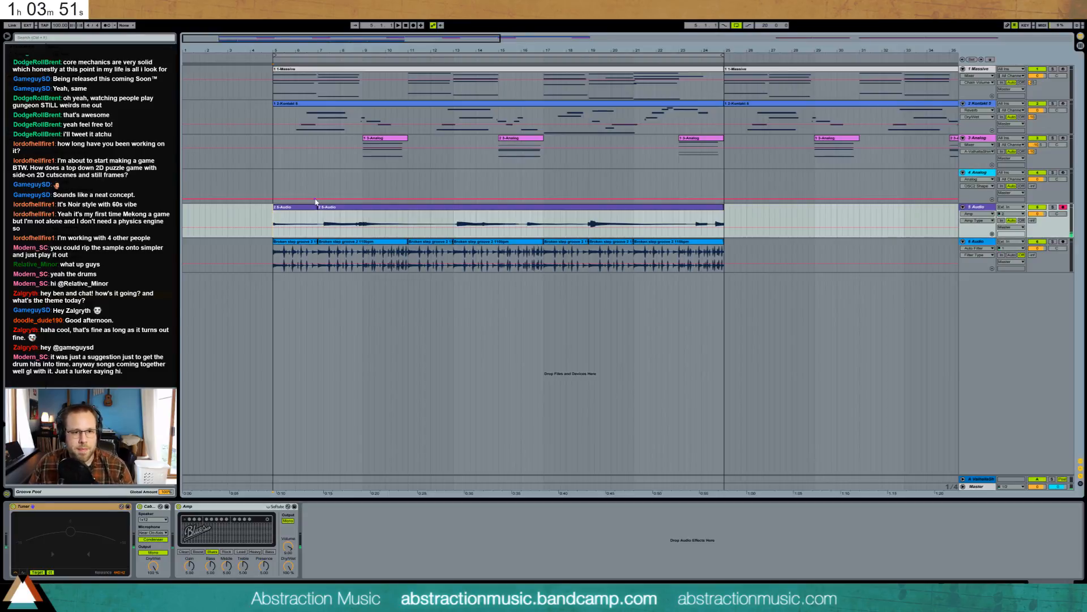
pyautogui.doubleClick(356, 242)
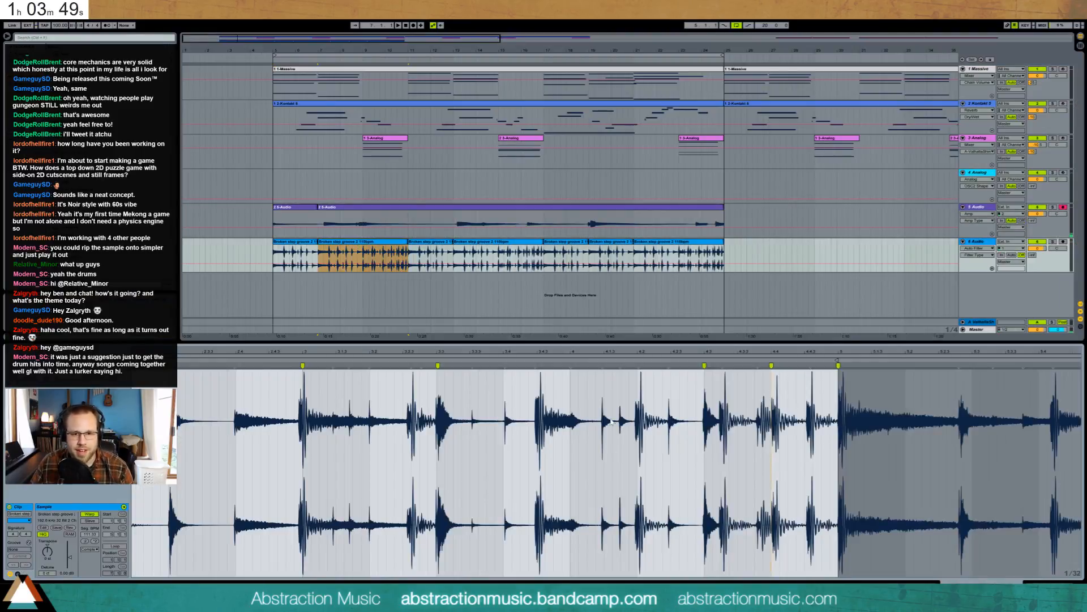
pyautogui.hotkey('shift', 'Tab')
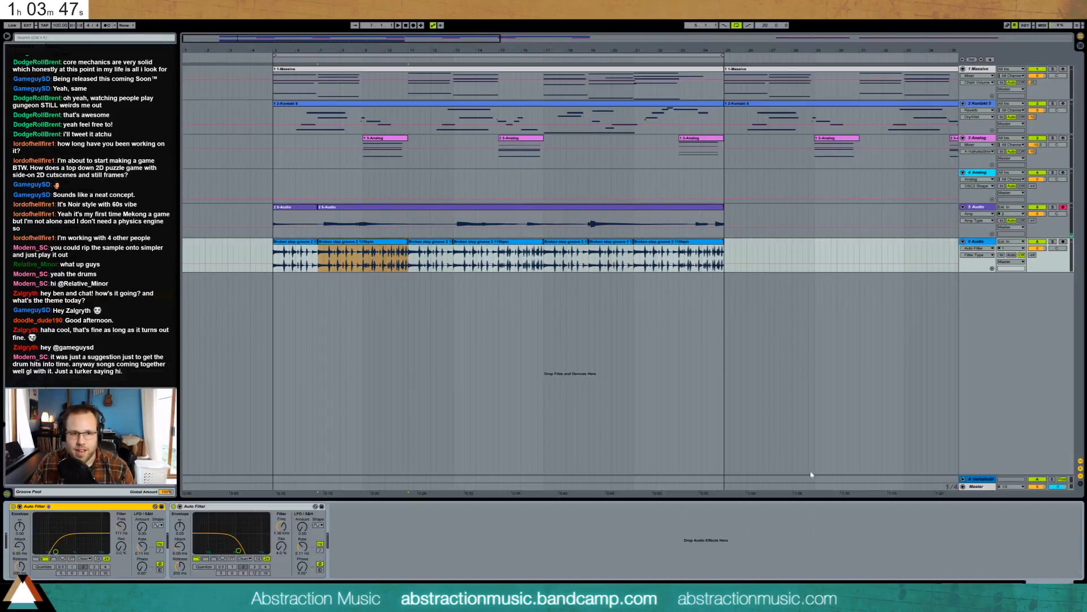
pyautogui.click(274, 258)
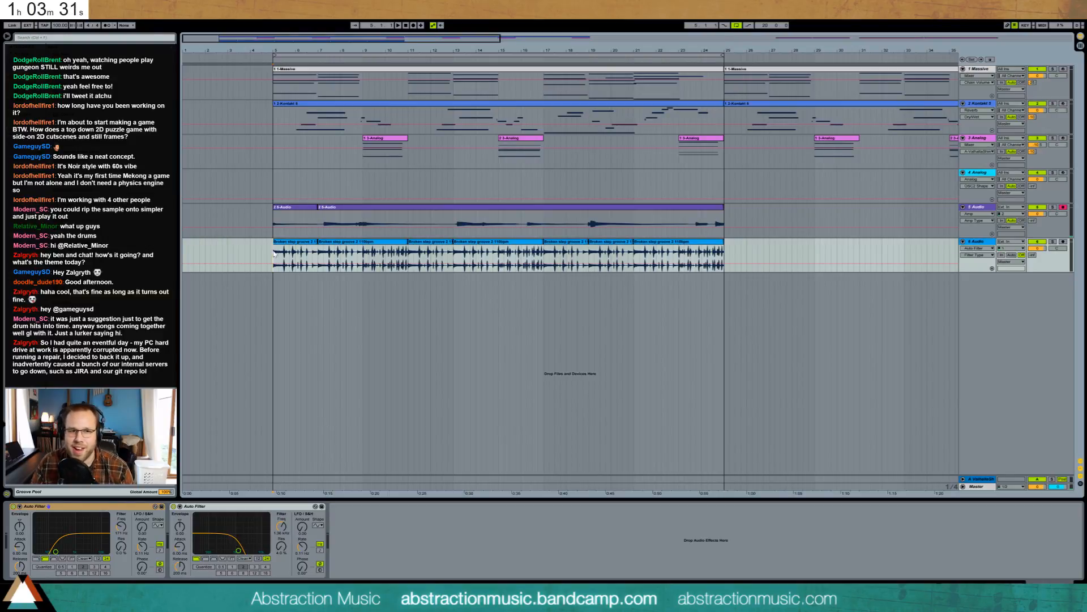
pyautogui.press('space')
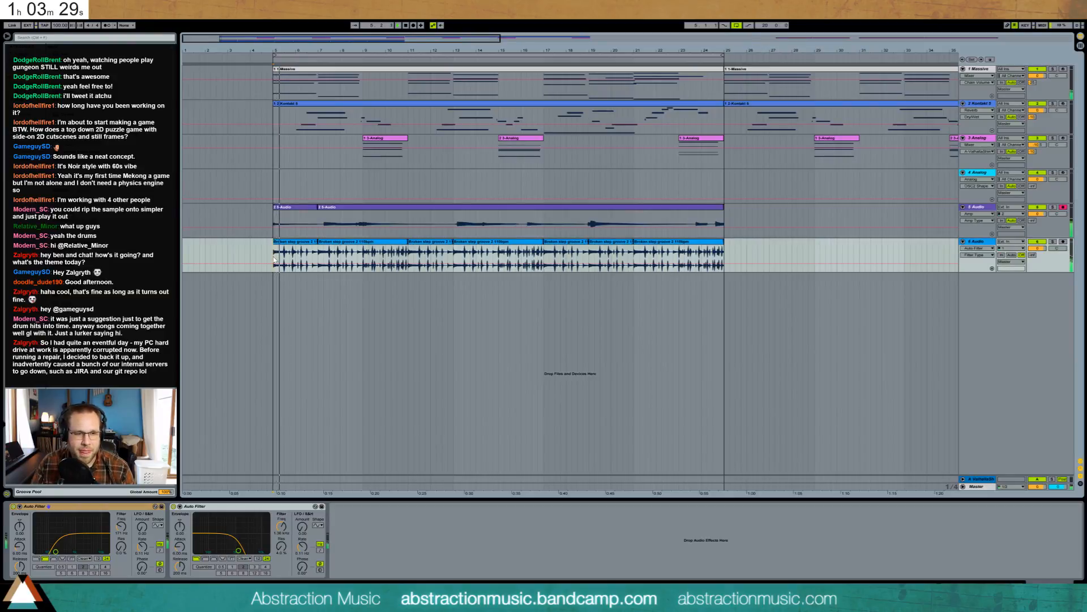
# - Duplicate the guitar take right after itself and crossfade the join between the two clips
pyautogui.click(303, 216)
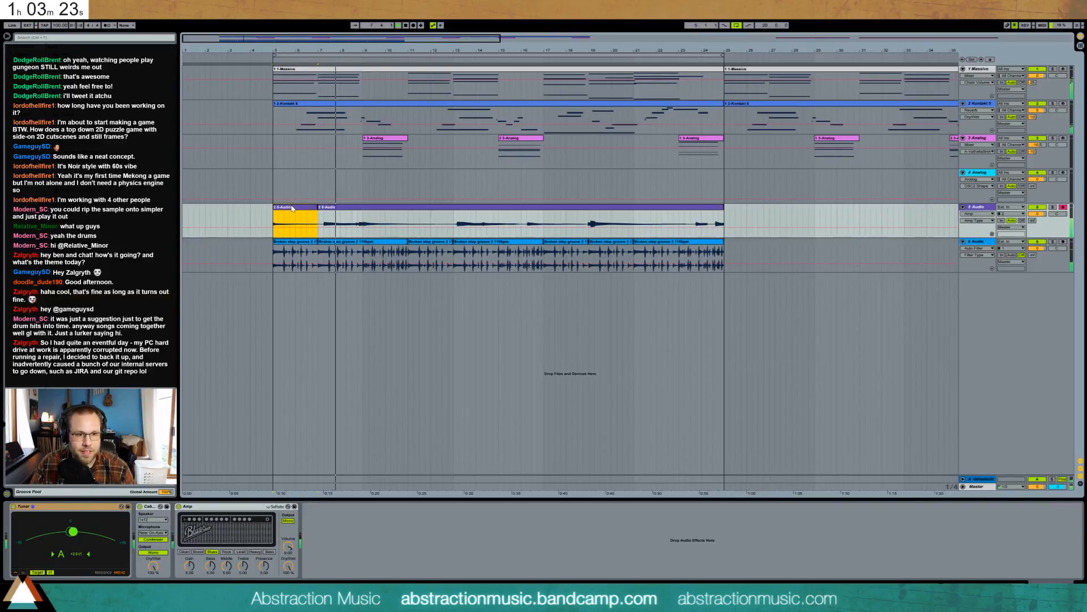
pyautogui.moveTo(333, 210); pyautogui.dragTo(769, 209)
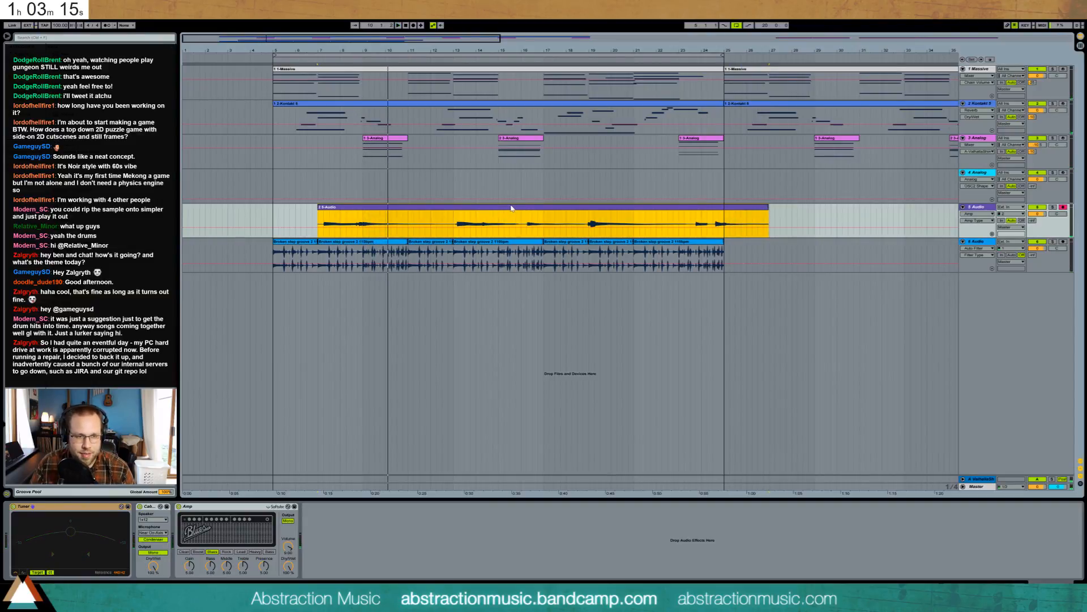
pyautogui.press('space')
pyautogui.moveTo(319, 208); pyautogui.dragTo(322, 210)
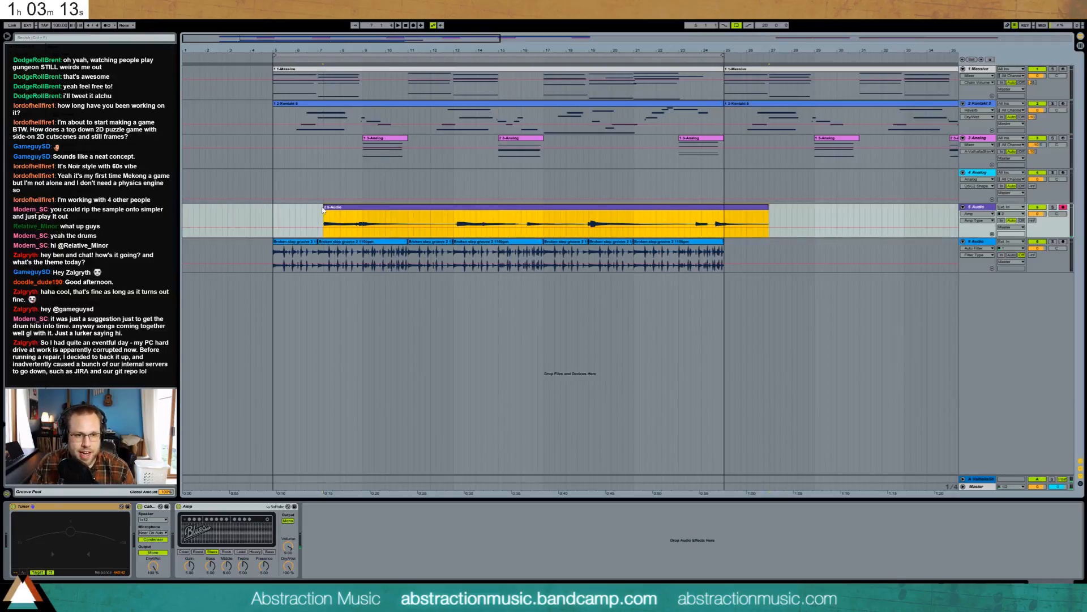
pyautogui.hotkey('ctrl', 'z')
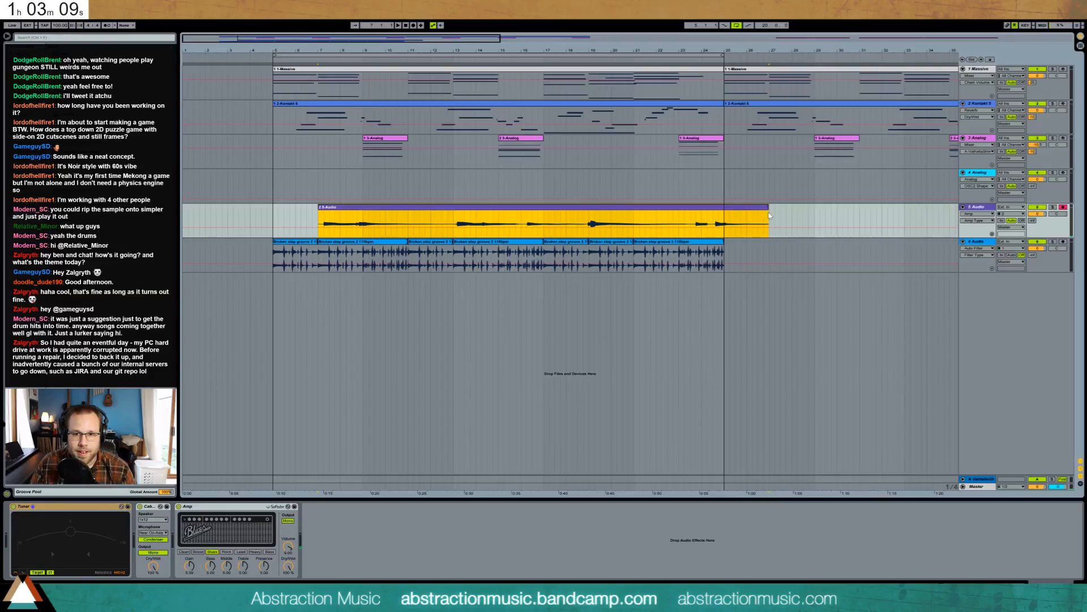
pyautogui.hotkey('ctrl', 'd')
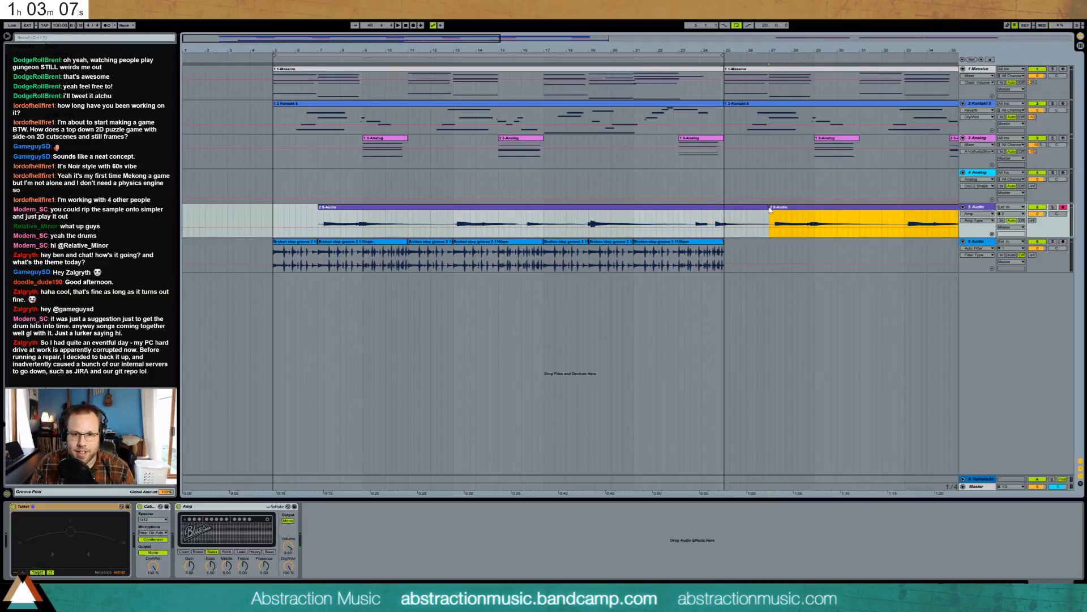
pyautogui.moveTo(769, 209); pyautogui.dragTo(765, 209)
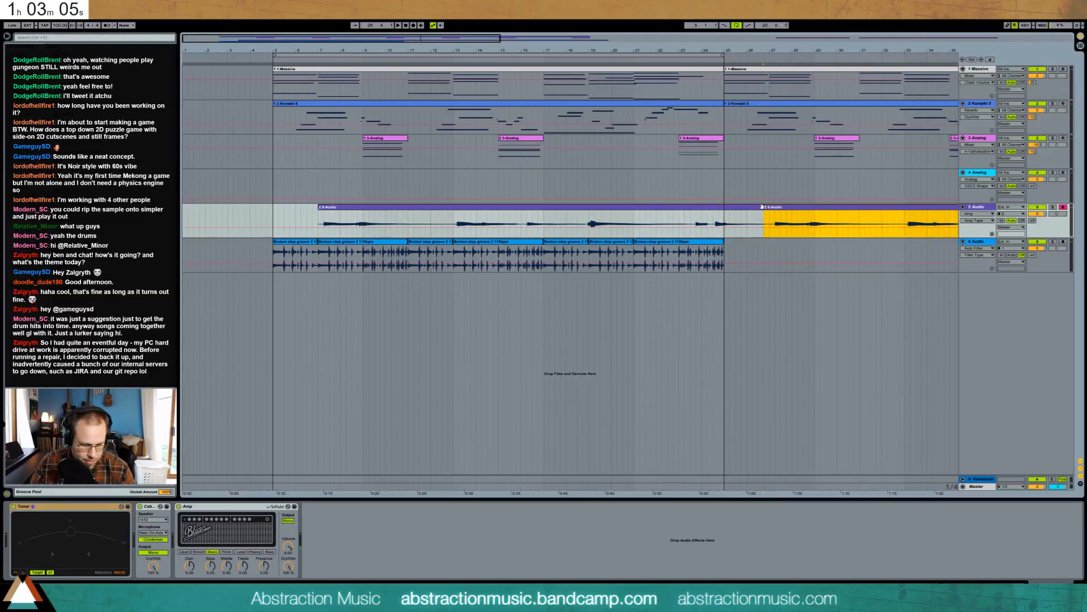
pyautogui.moveTo(764, 213)
pyautogui.moveTo(762, 213); pyautogui.dragTo(757, 212)
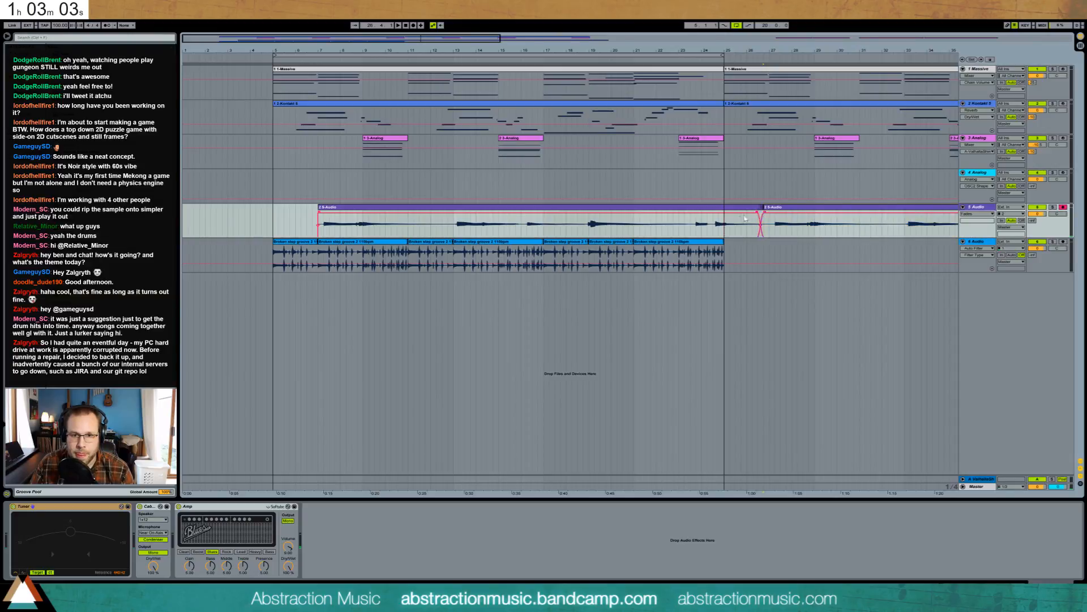
pyautogui.click(736, 238)
pyautogui.press('space')
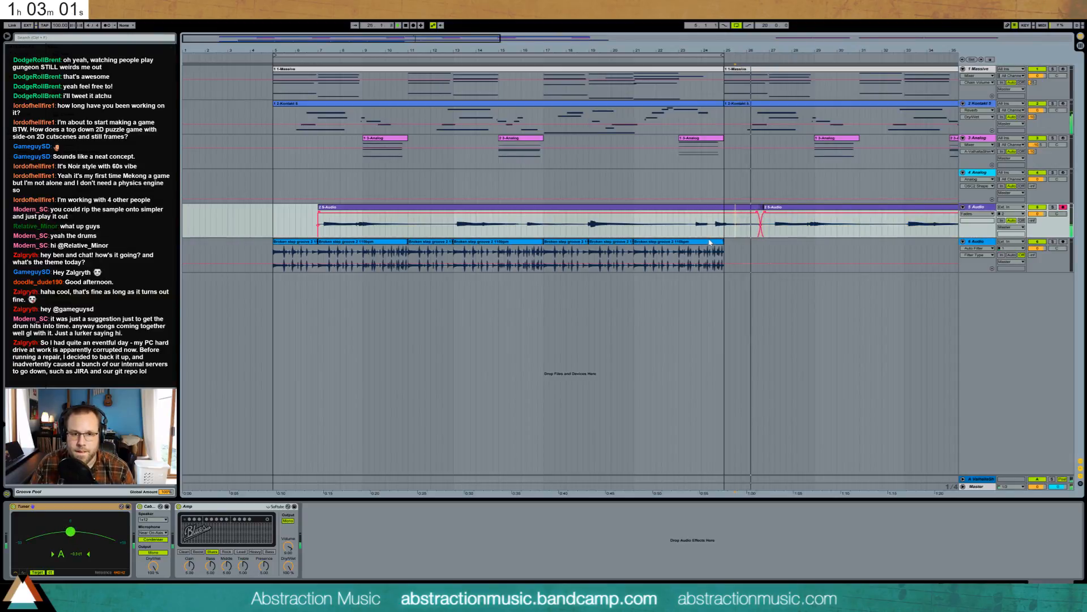
# - Copy the breakbeat clips to bars 25–45 and add a new MIDI track
pyautogui.click(306, 242)
pyautogui.keyDown('shift'); pyautogui.click(659, 245); pyautogui.keyUp('shift')
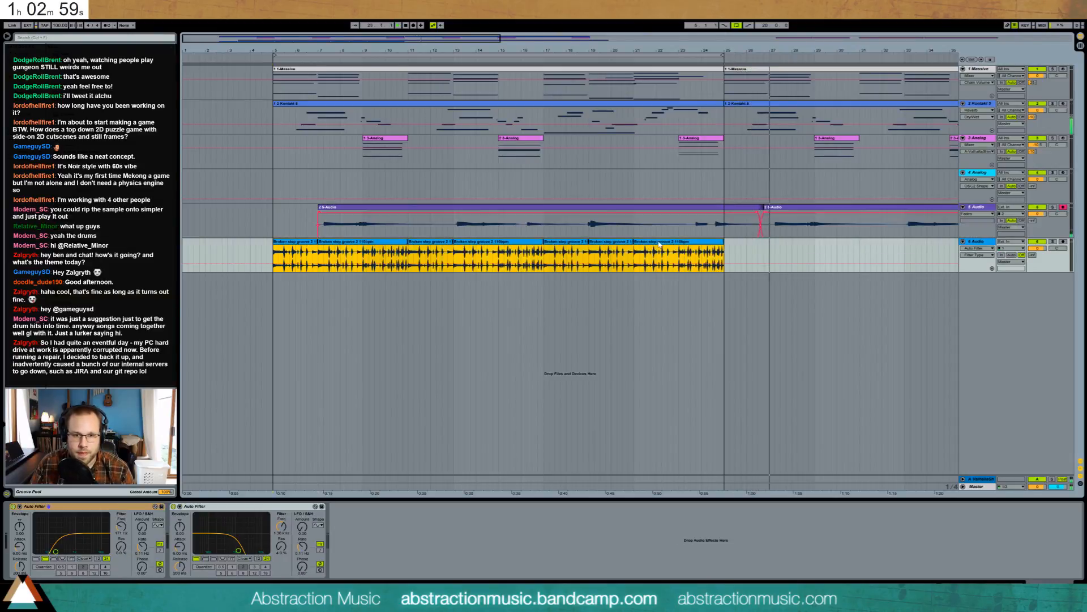
pyautogui.hotkey('ctrl', 'd')
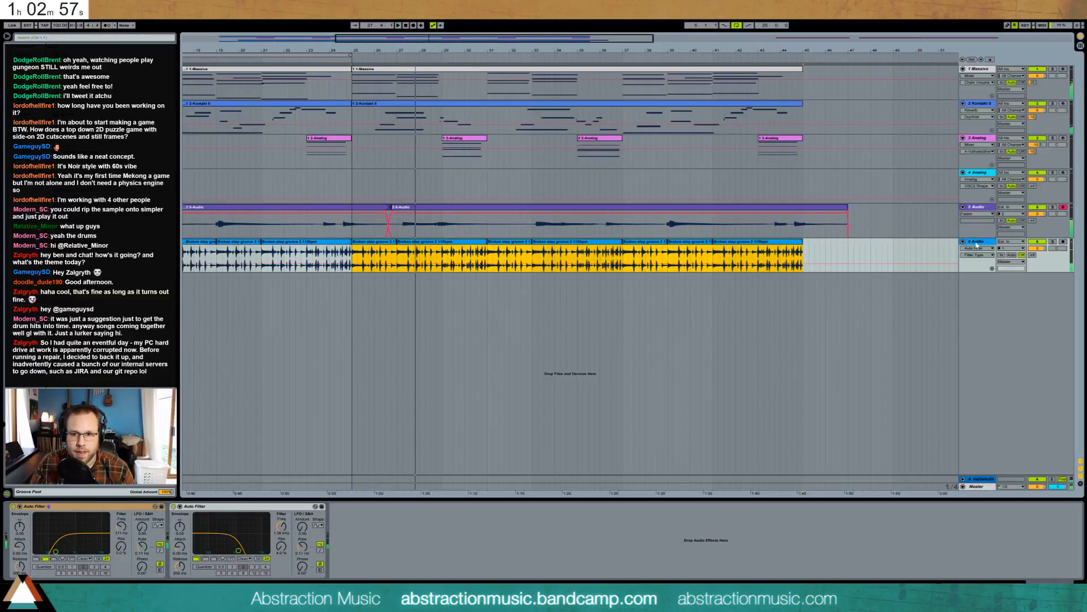
pyautogui.hotkey('ctrl', 'shift', 't')
# - Load BG kick, snare and closed hi-hat samples onto Drum Rack pads C1, C#1 and E1
pyautogui.click(356, 291)
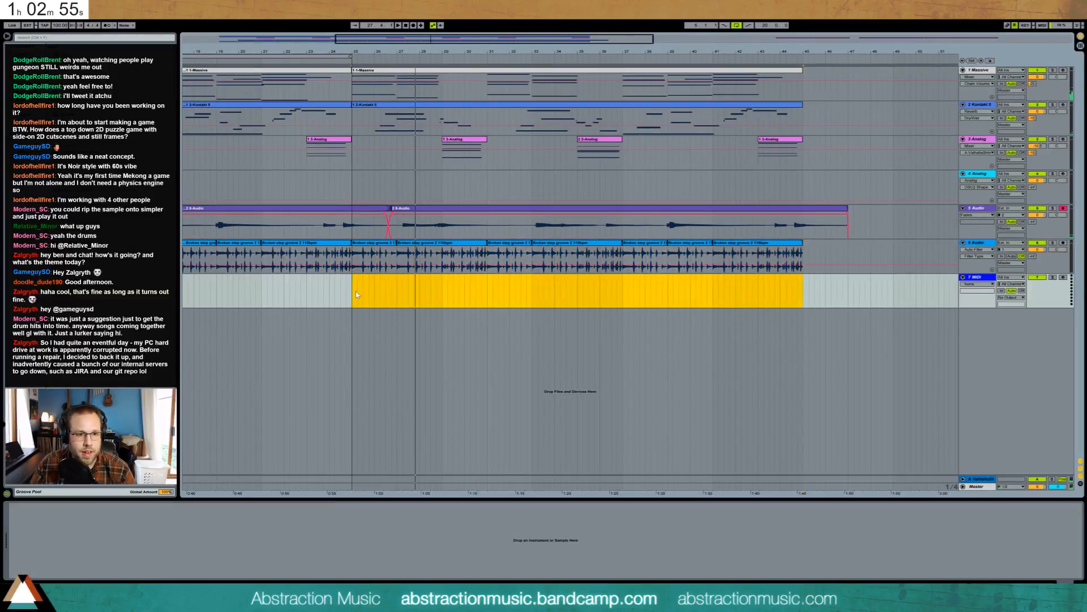
pyautogui.press('space')
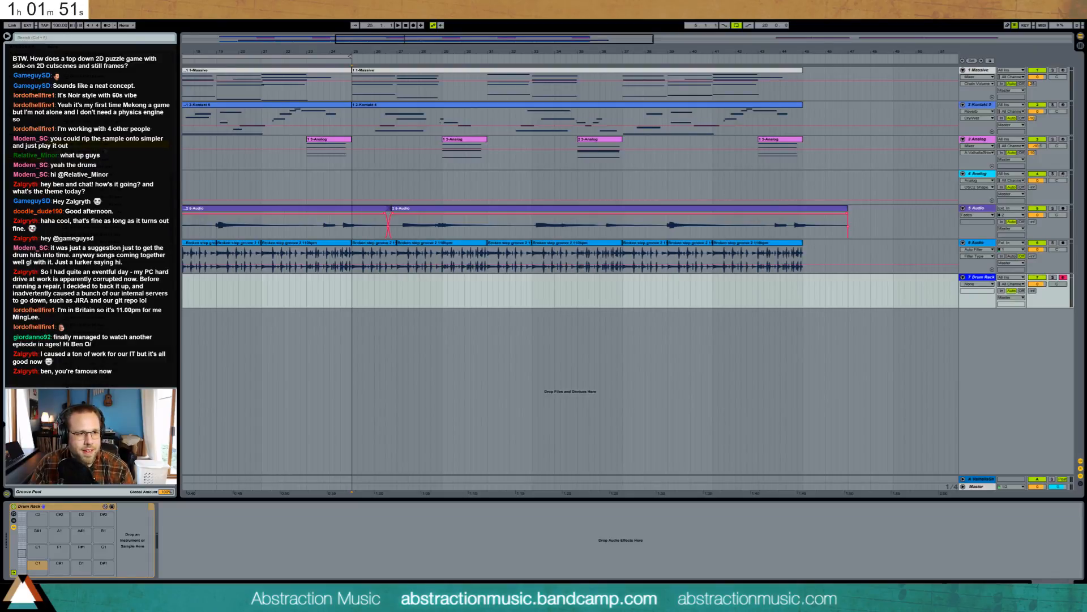
pyautogui.moveTo(85, 151); pyautogui.dragTo(34, 567)
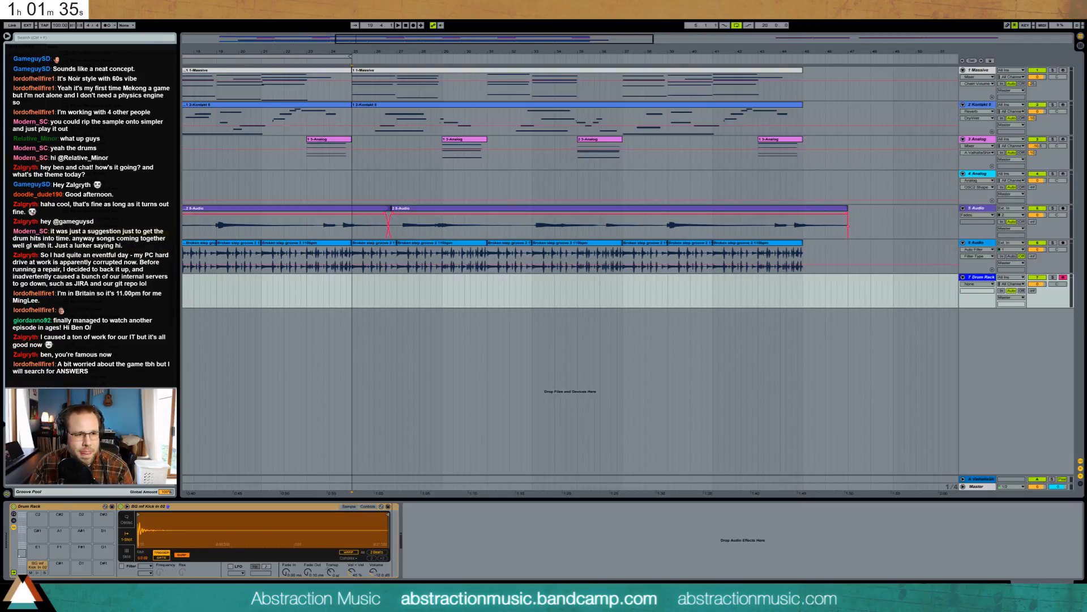
pyautogui.moveTo(85, 306); pyautogui.dragTo(59, 566)
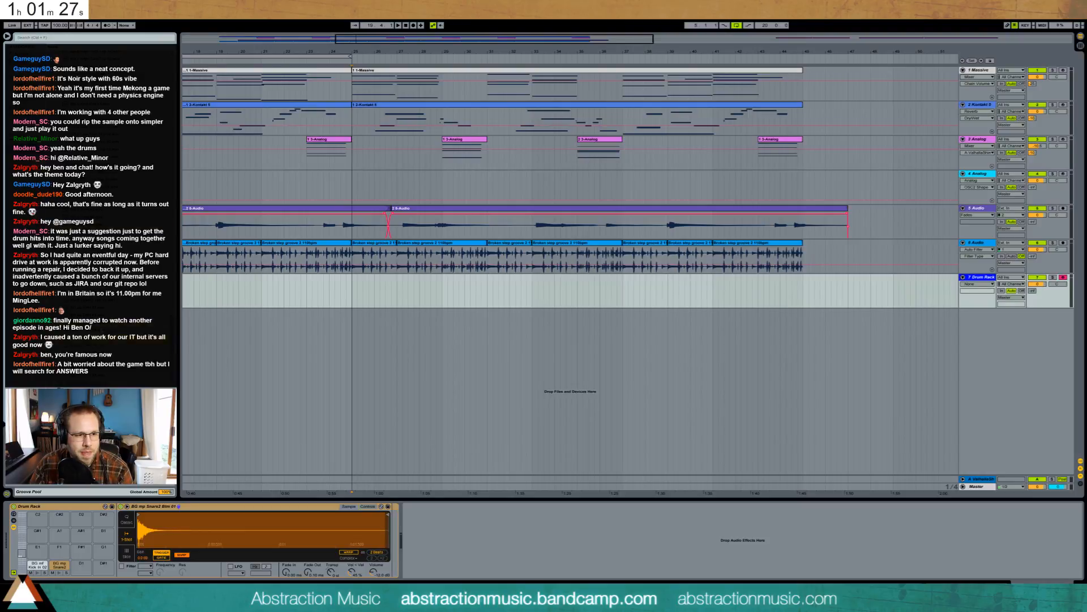
pyautogui.moveTo(8, 525); pyautogui.dragTo(37, 553)
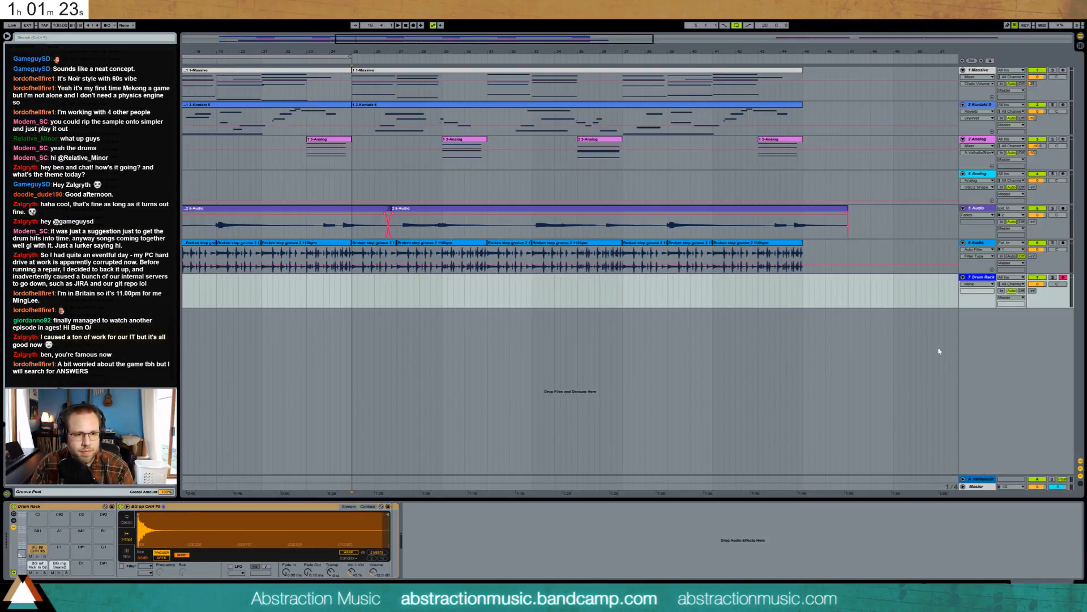
pyautogui.click(355, 296)
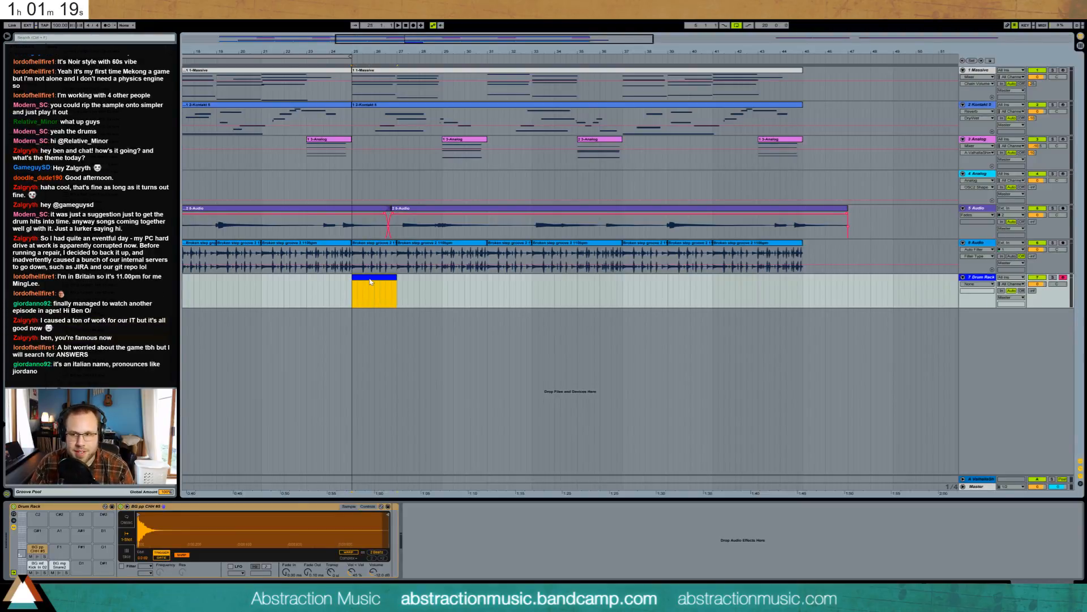
# - Create a MIDI clip at bar 25 with one short drum note at its start and play it
pyautogui.hotkey('ctrl', 'shift', 'm')
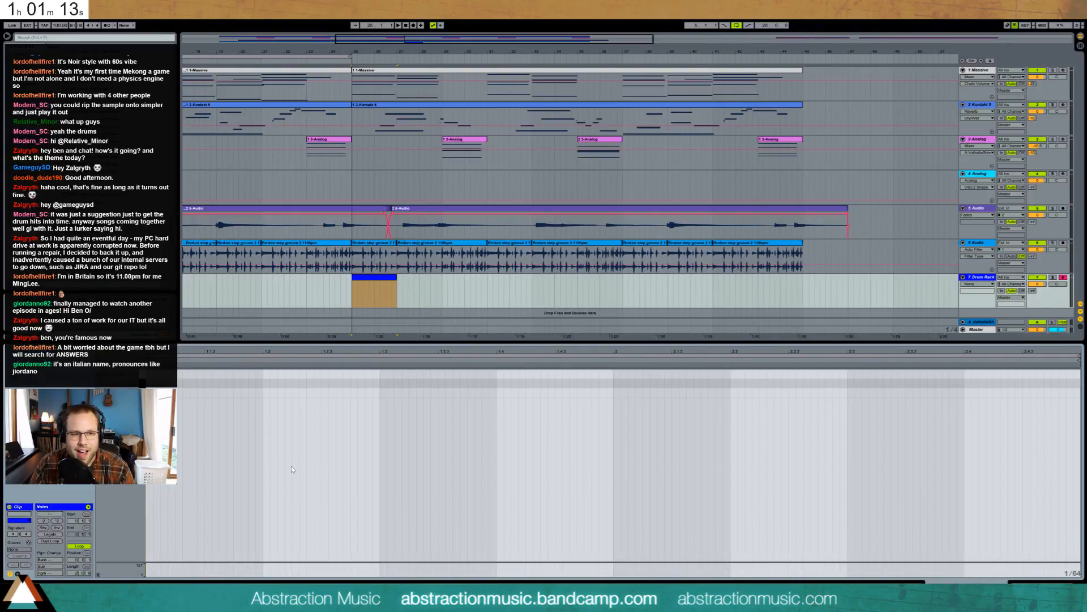
pyautogui.doubleClick(184, 393)
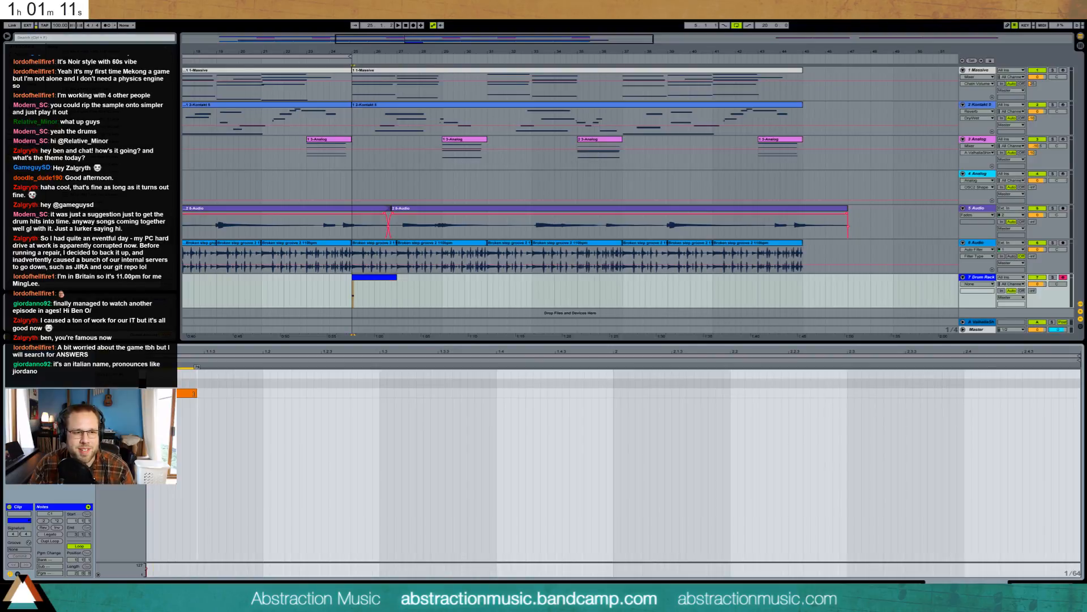
pyautogui.moveTo(196, 393); pyautogui.dragTo(191, 393)
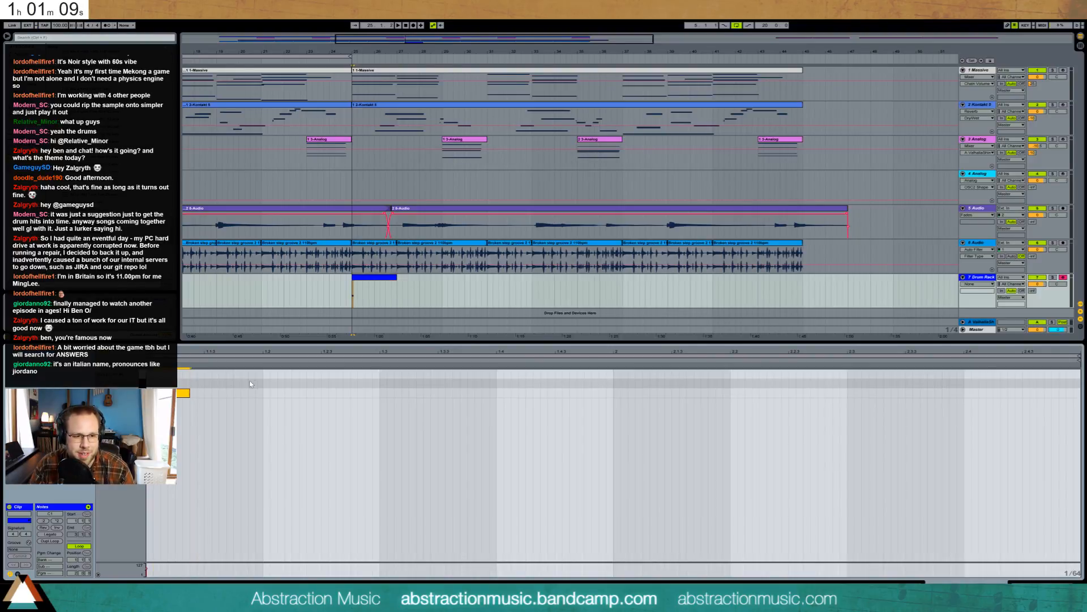
pyautogui.press('space')
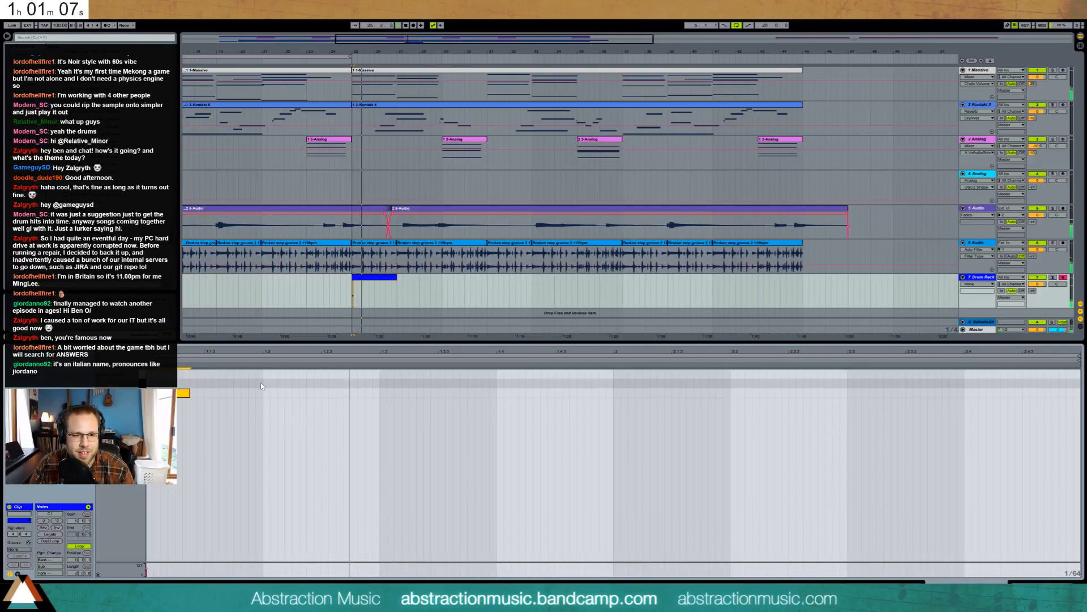
# - Stop playback and show the first 5-Audio guitar clip's waveform in the sample editor
pyautogui.press('space')
pyautogui.click(363, 213)
pyautogui.click(362, 213)
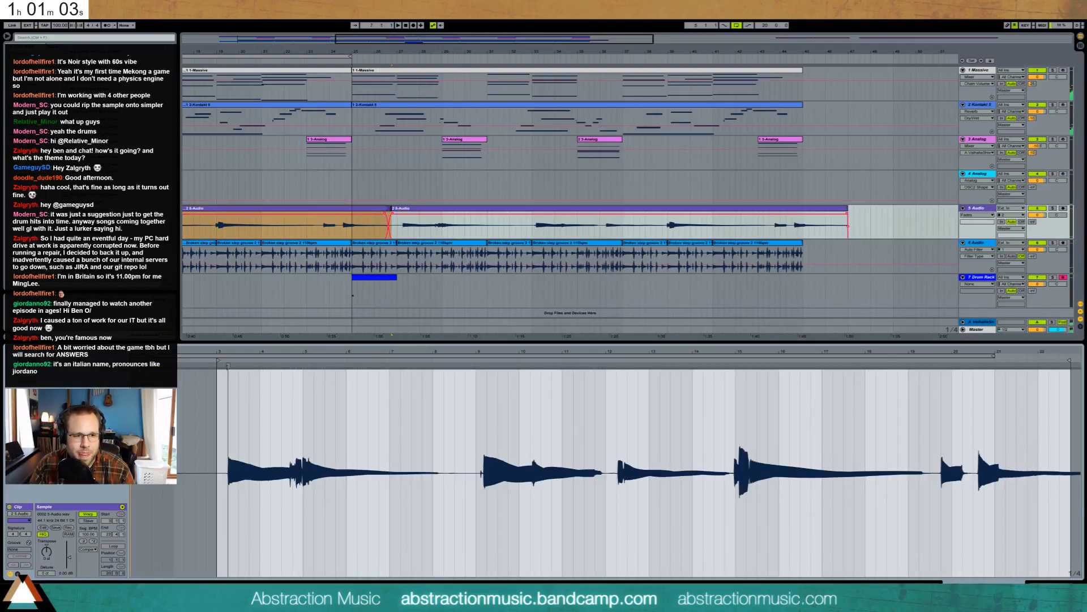
# - Add warp markers on the take's early hits and drag them onto the beat grid
pyautogui.doubleClick(228, 366)
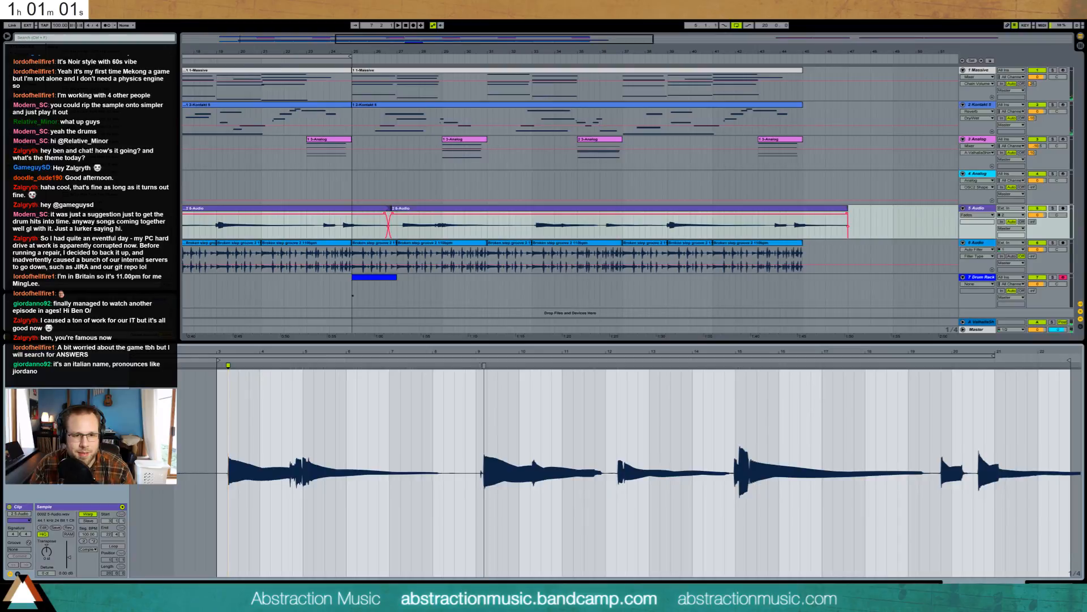
pyautogui.doubleClick(483, 365)
pyautogui.moveTo(484, 366); pyautogui.dragTo(487, 366)
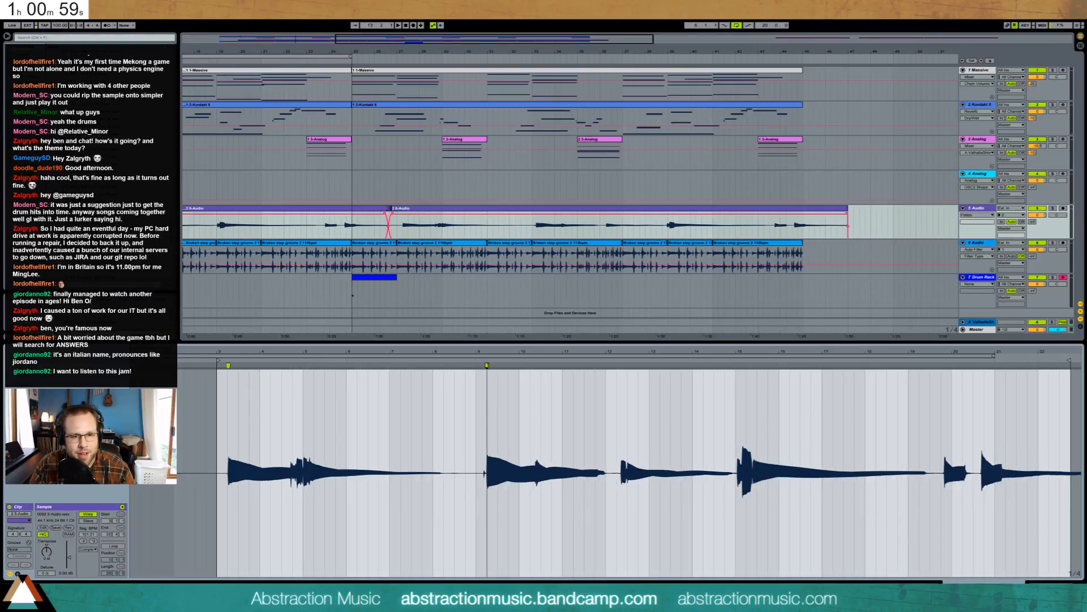
pyautogui.press('space')
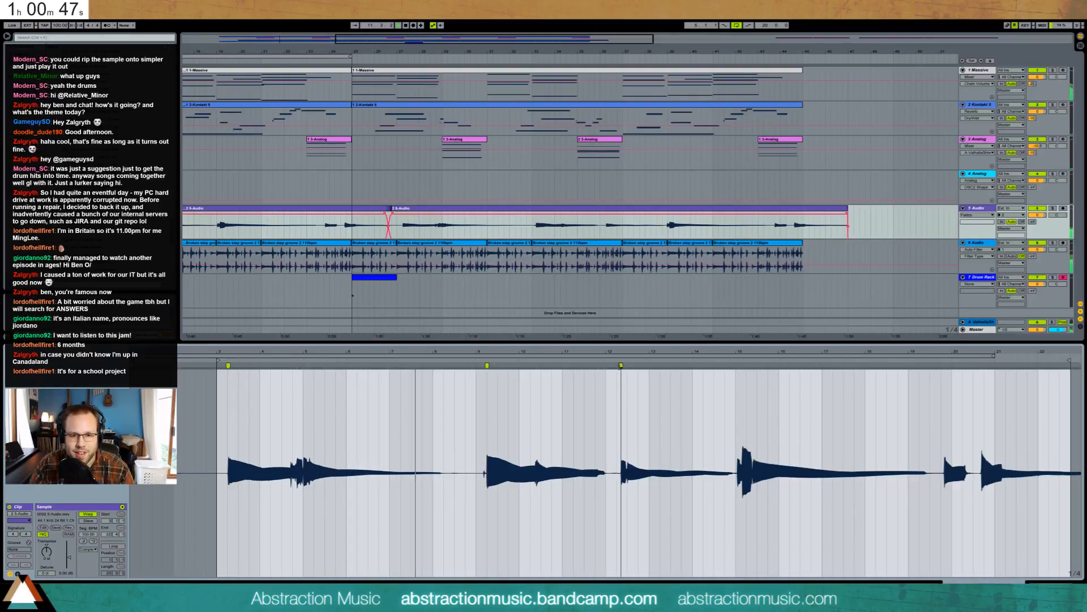
pyautogui.moveTo(622, 366); pyautogui.dragTo(613, 366)
pyautogui.scroll(3, 627, 366)
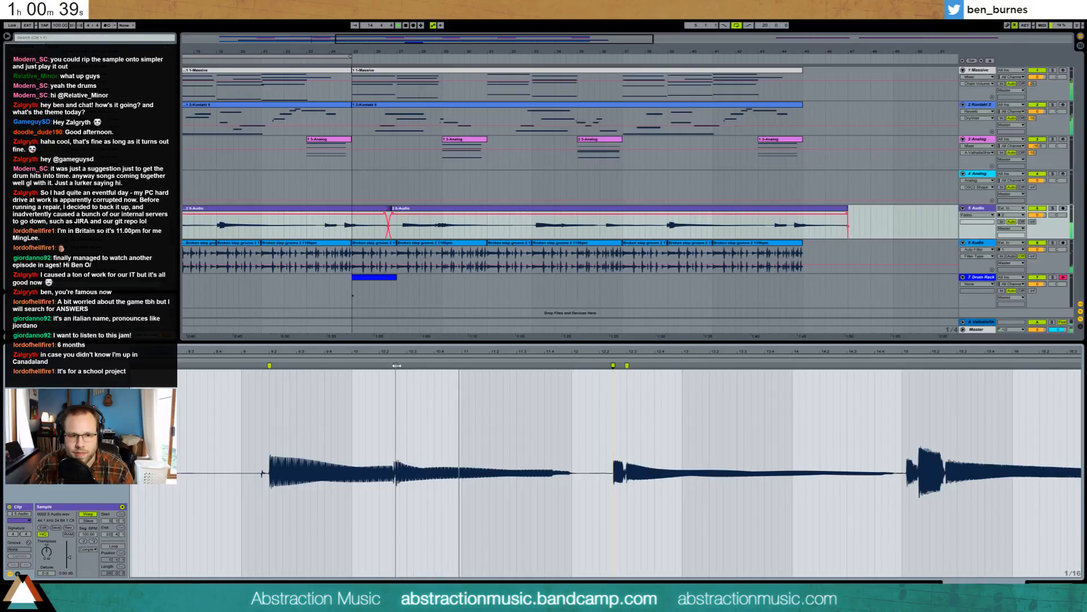
pyautogui.moveTo(394, 366); pyautogui.dragTo(401, 367)
pyautogui.scroll(-3, 583, 349)
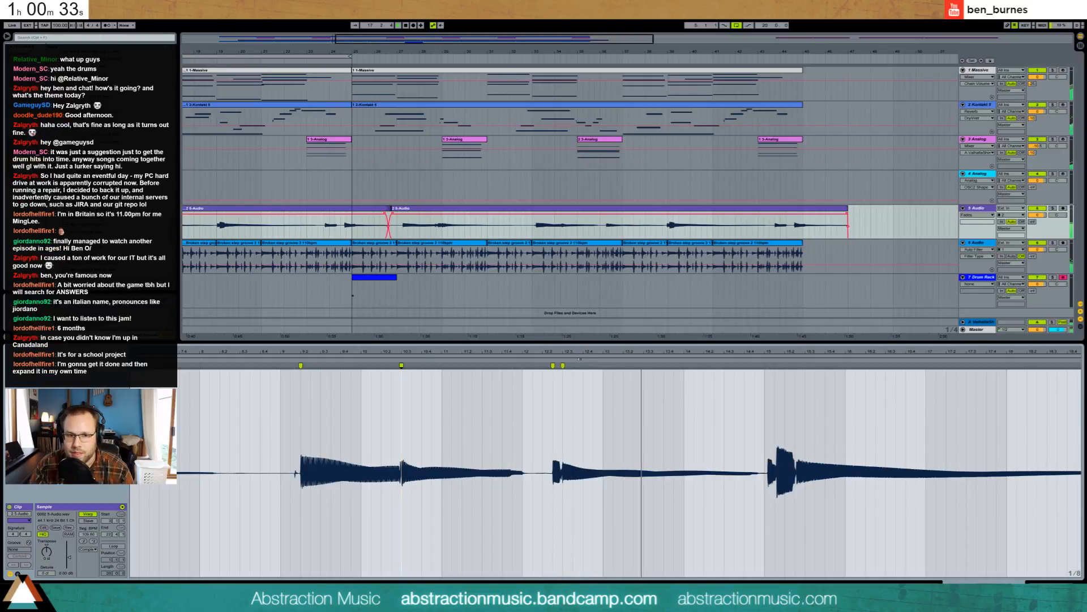
pyautogui.scroll(3, 614, 353)
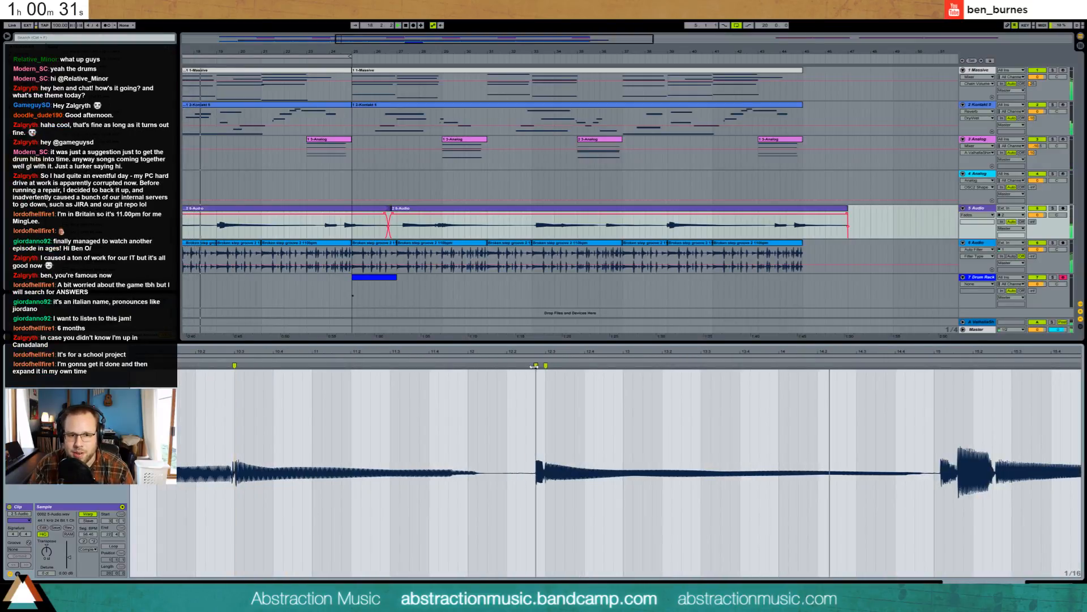
pyautogui.scroll(-3, 614, 352)
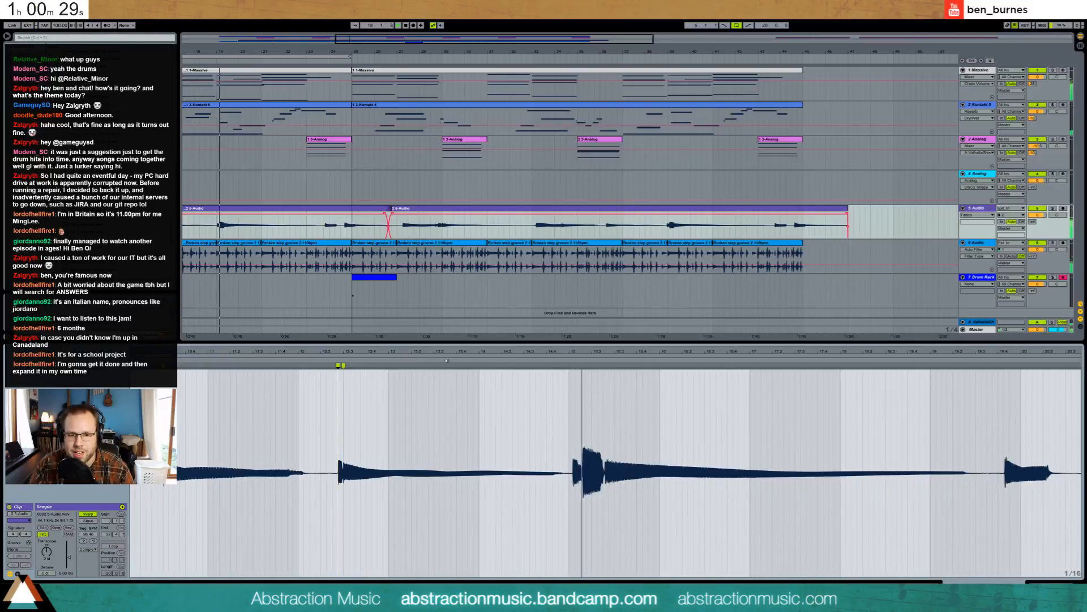
pyautogui.doubleClick(577, 372)
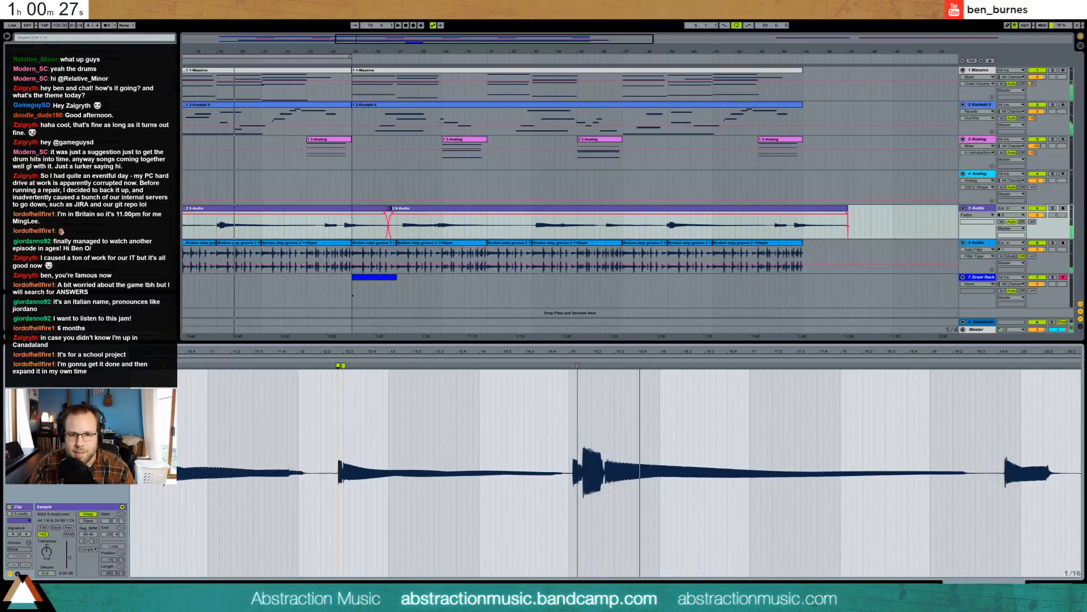
pyautogui.moveTo(577, 366); pyautogui.dragTo(603, 366)
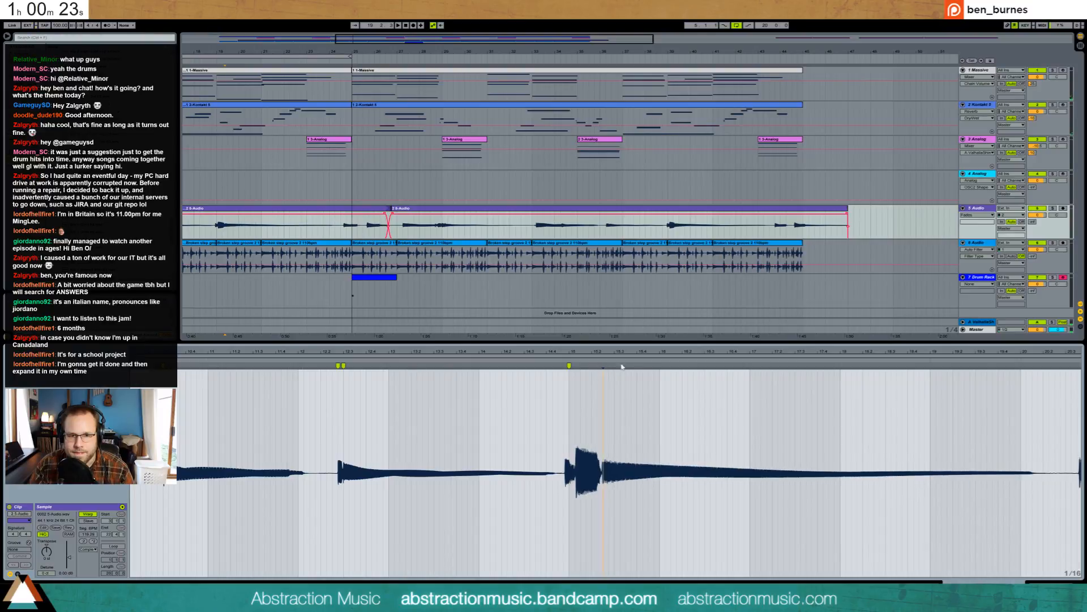
# - Warp the later hits around 24.3.3 onto the grid and replay to check timing
pyautogui.moveTo(665, 385); pyautogui.dragTo(378, 384)
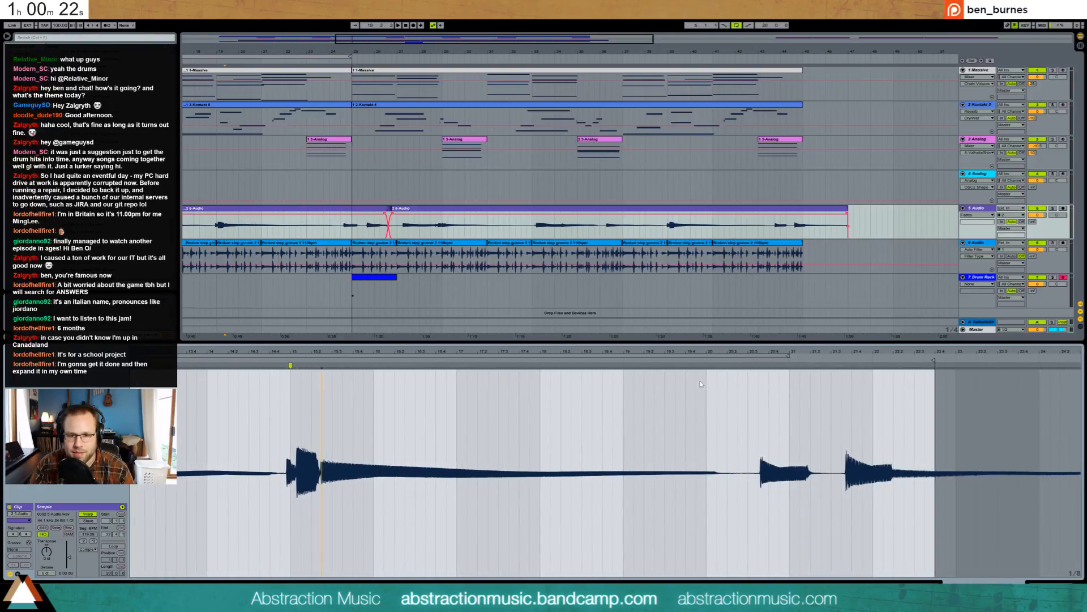
pyautogui.click(760, 365)
pyautogui.moveTo(760, 366); pyautogui.dragTo(759, 366)
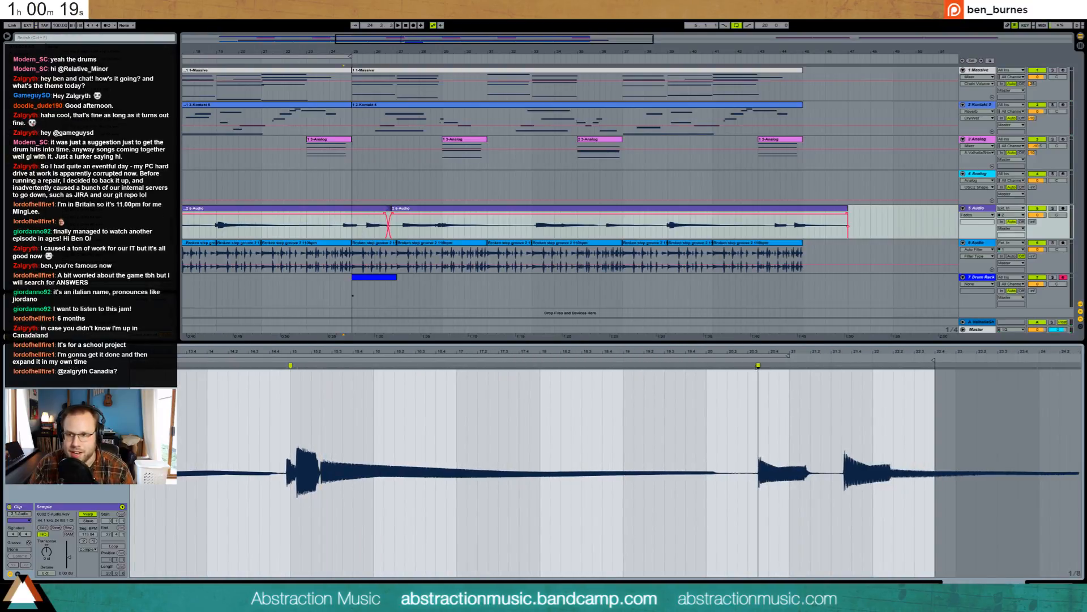
pyautogui.moveTo(844, 366)
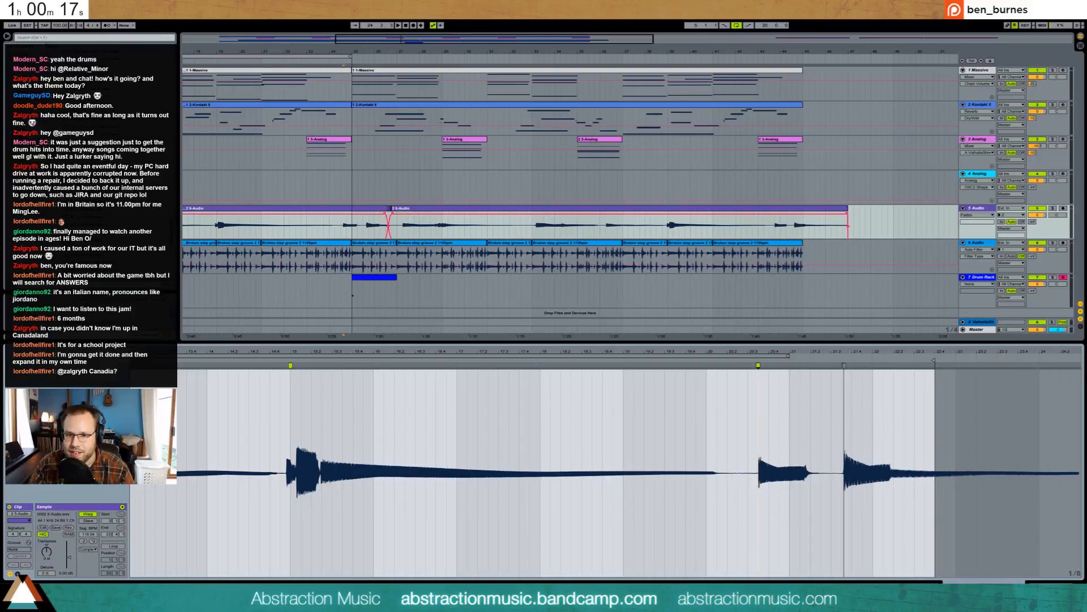
pyautogui.moveTo(844, 366)
pyautogui.mouseDown()
pyautogui.moveTo(845, 308)
pyautogui.moveTo(844, 368)
pyautogui.mouseUp()
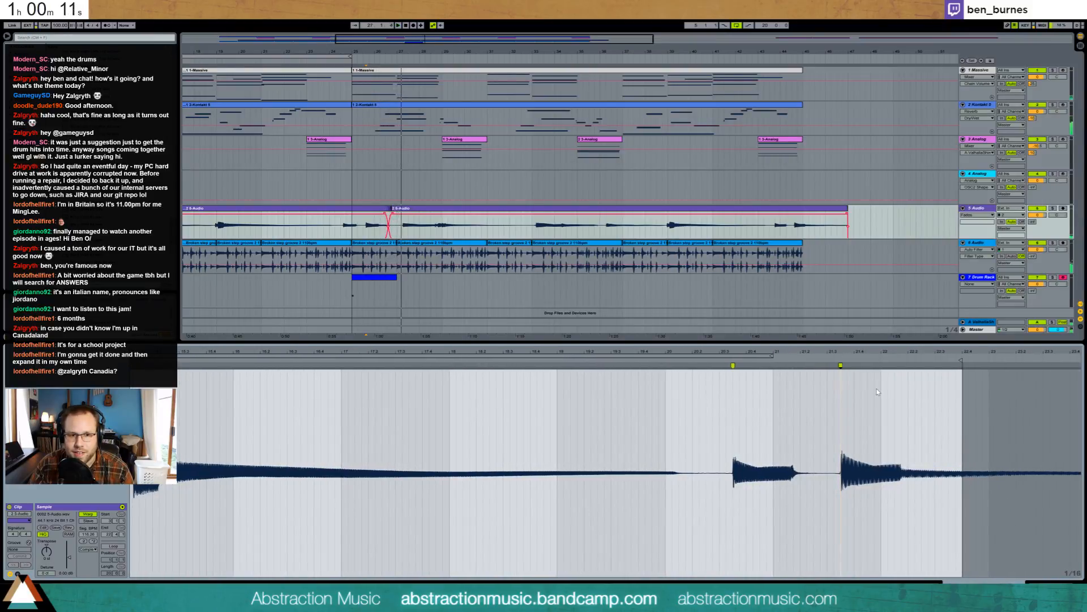
pyautogui.click(836, 358)
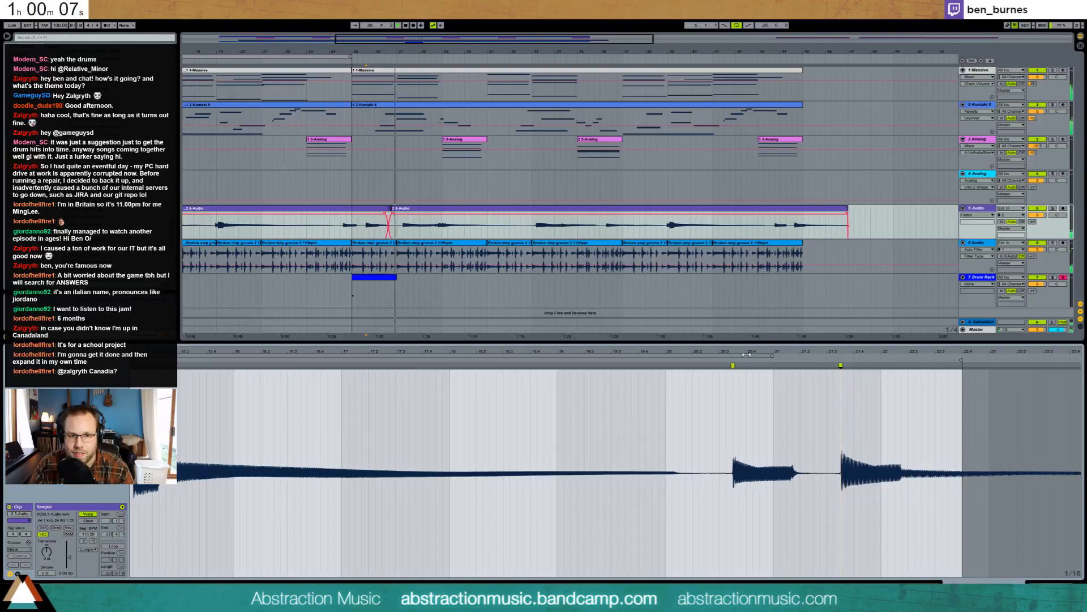
pyautogui.press('space')
pyautogui.moveTo(733, 365)
pyautogui.mouseDown()
pyautogui.moveTo(634, 375)
pyautogui.moveTo(655, 376)
pyautogui.mouseUp()
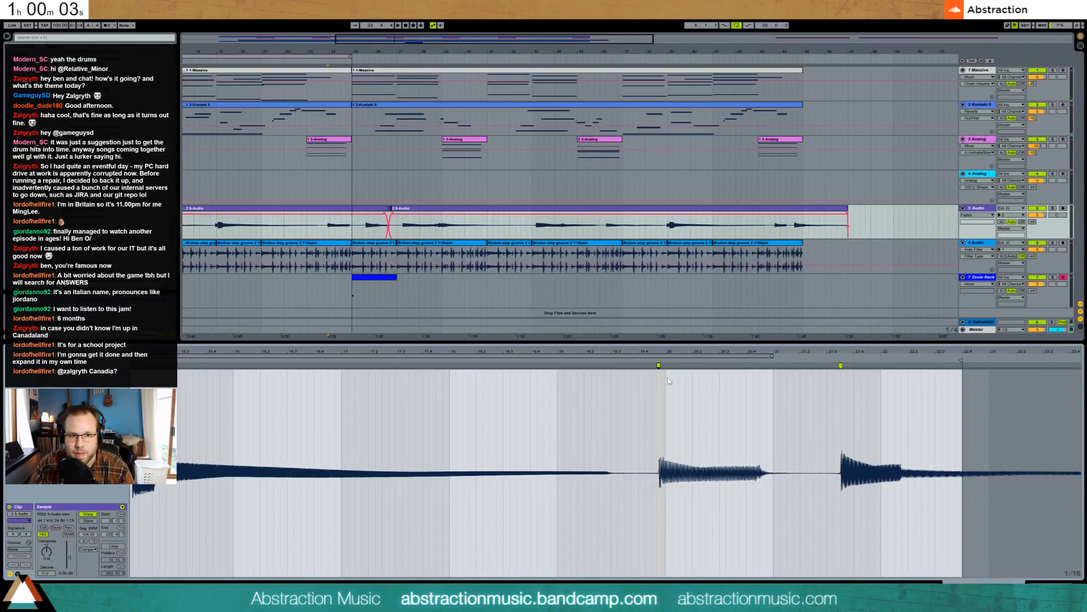
pyautogui.moveTo(841, 374)
pyautogui.mouseDown()
pyautogui.moveTo(730, 367)
pyautogui.moveTo(760, 368)
pyautogui.mouseUp()
pyautogui.doubleClick(720, 366)
pyautogui.moveTo(658, 365); pyautogui.dragTo(665, 365)
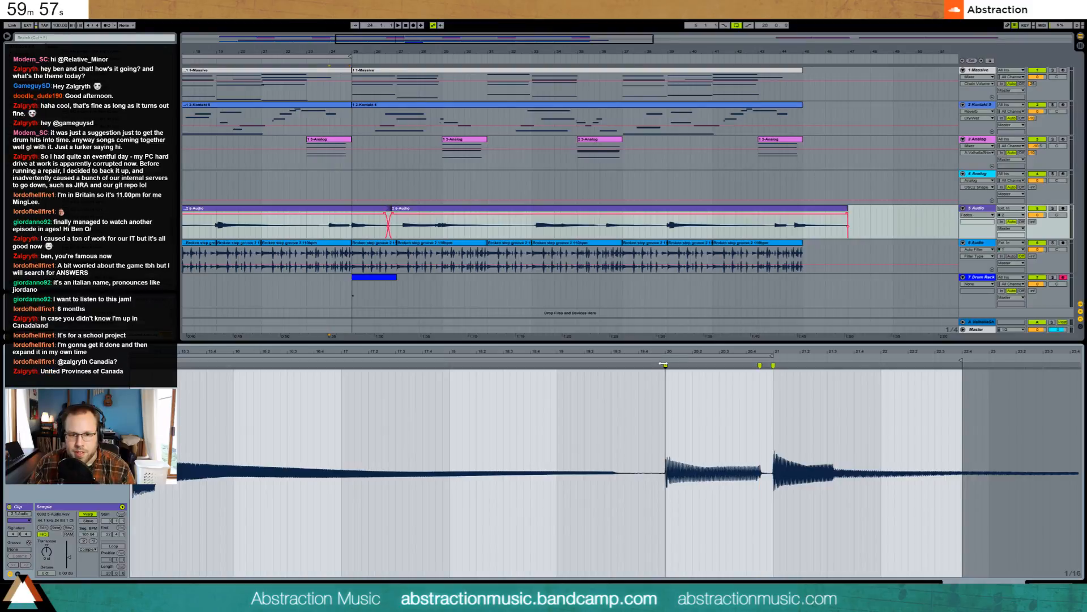
pyautogui.click(659, 360)
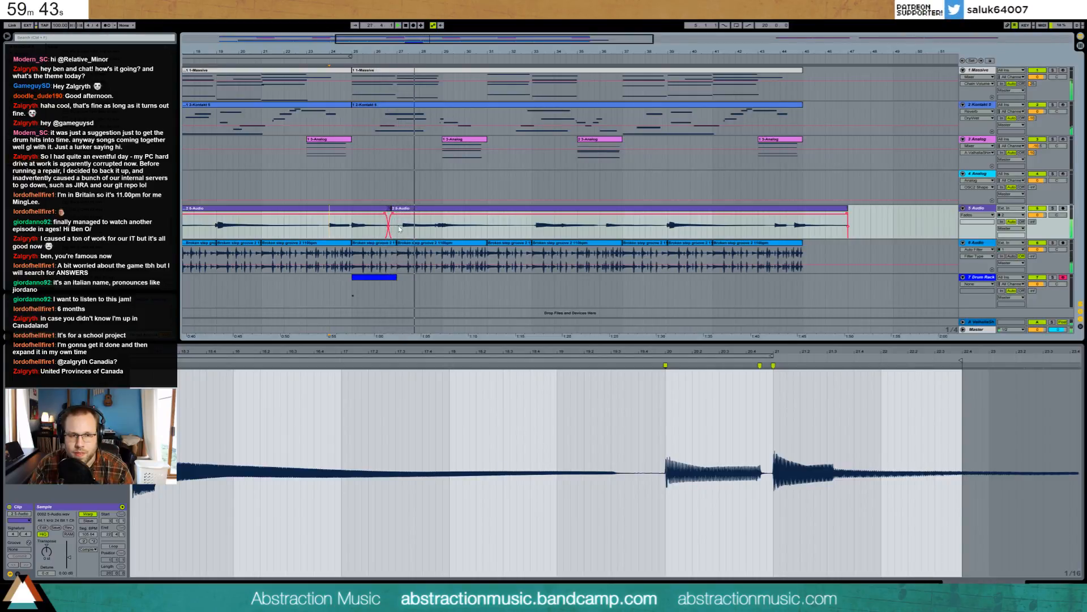
# - Trim the 5-Audio clips and move the selected guitar section to bars 25–26
pyautogui.moveTo(402, 227); pyautogui.dragTo(433, 233)
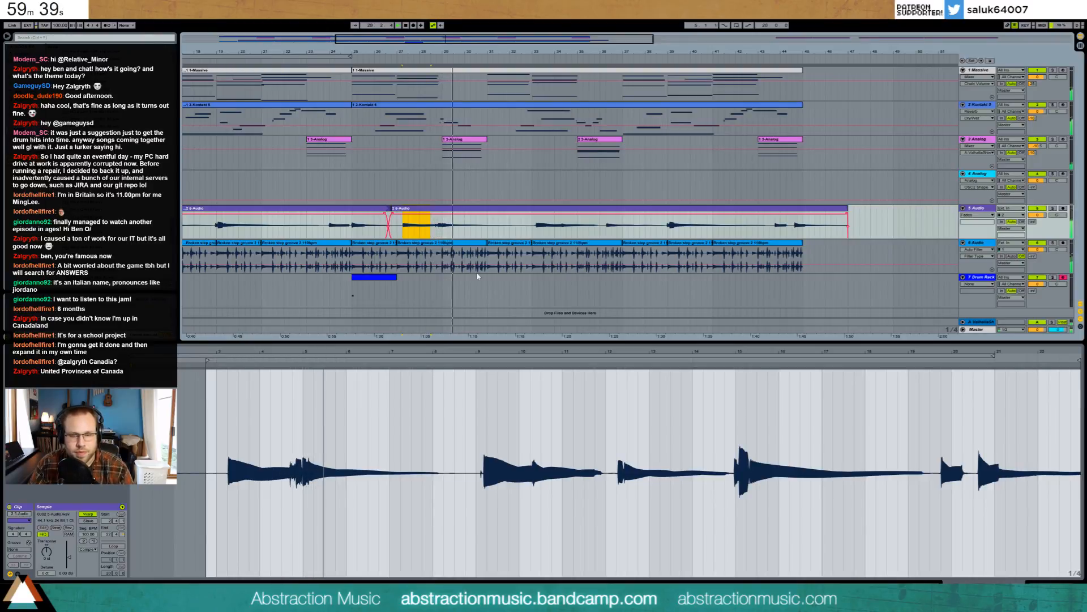
pyautogui.click(355, 210)
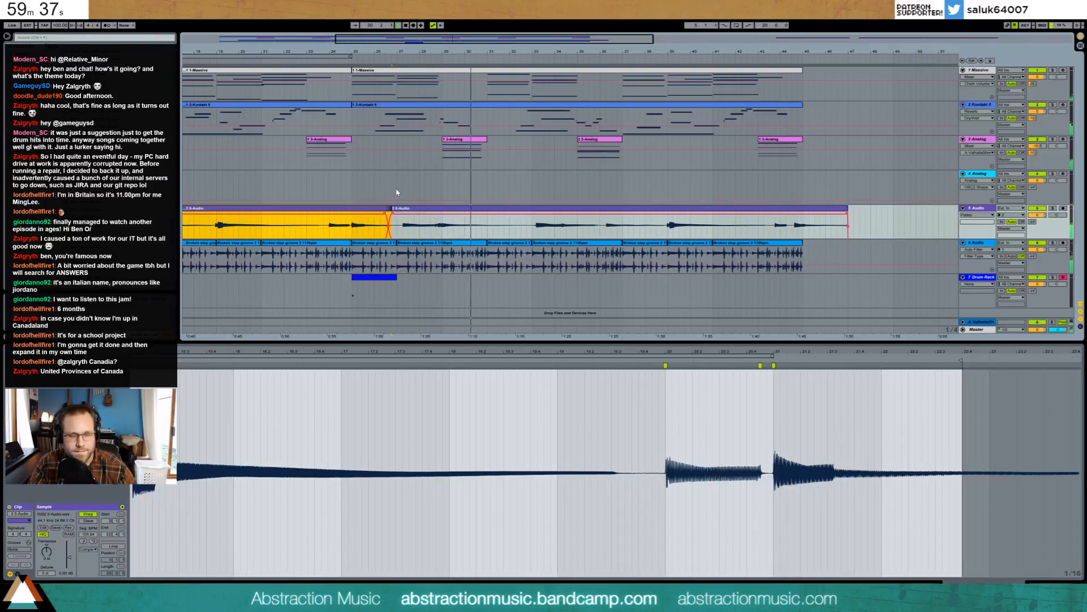
pyautogui.click(407, 209)
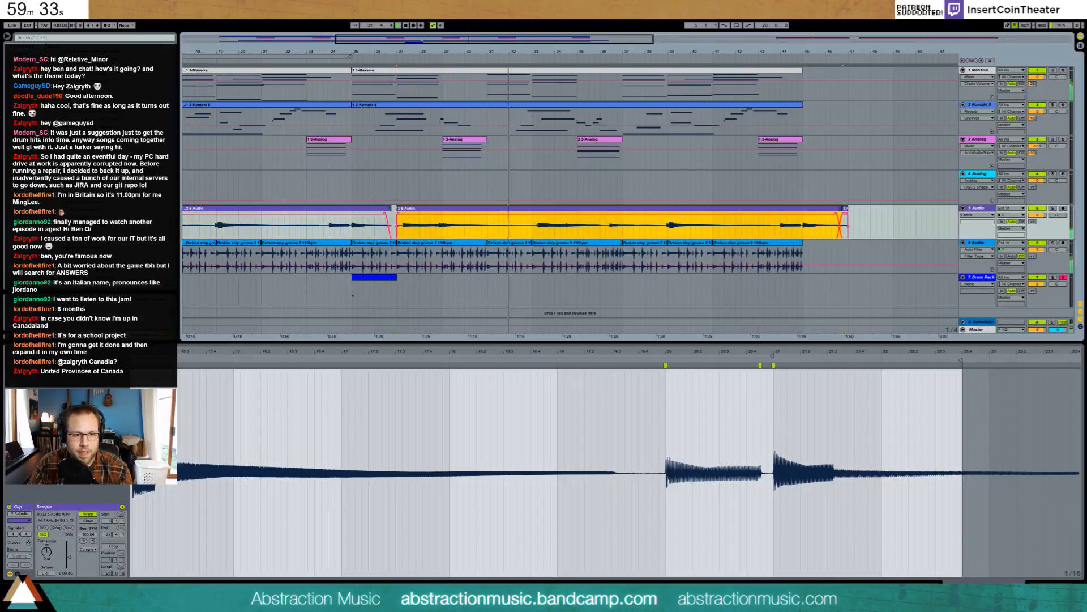
pyautogui.moveTo(401, 228); pyautogui.dragTo(361, 225)
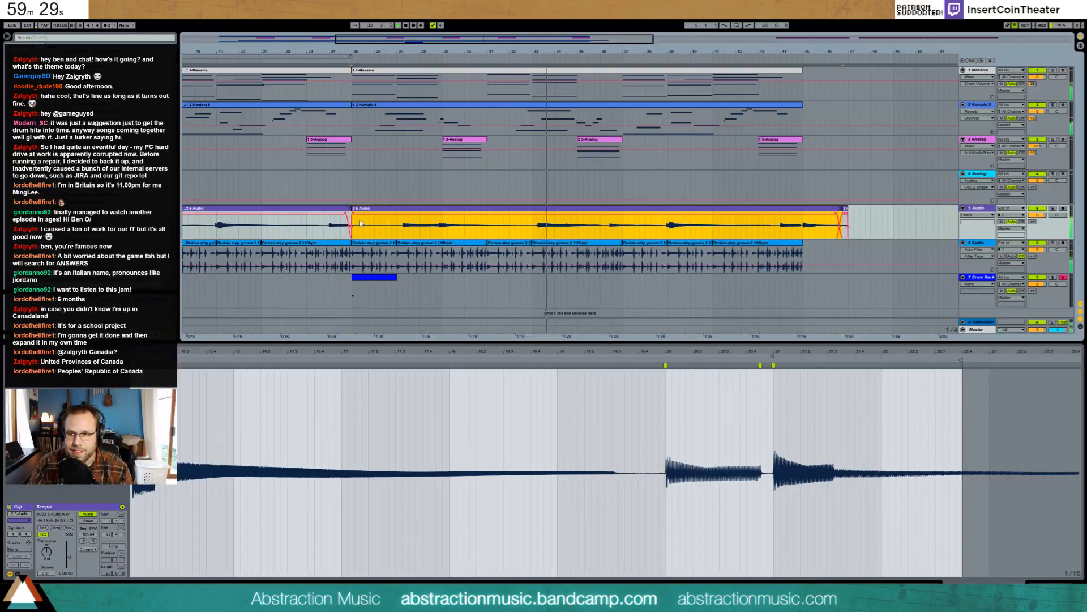
pyautogui.click(330, 62)
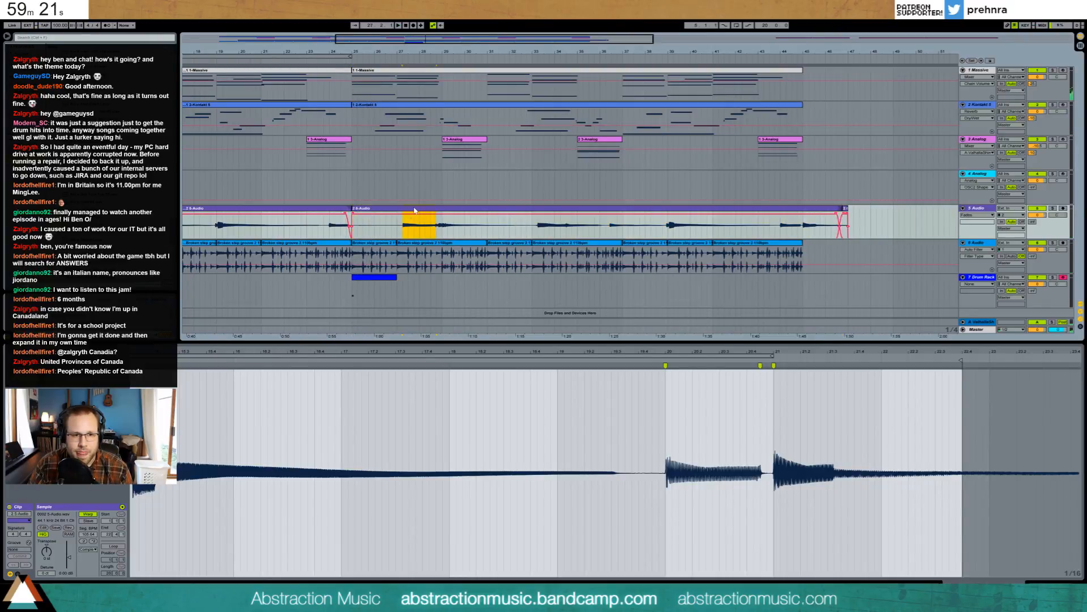
pyautogui.moveTo(414, 210); pyautogui.dragTo(353, 209)
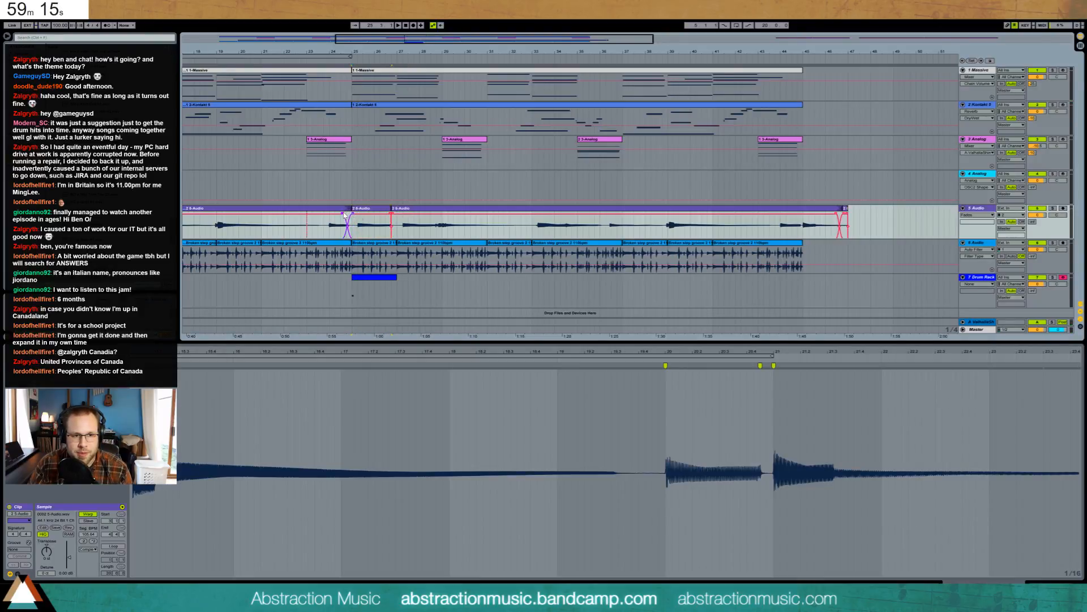
# - Add a crossfade before bar 27 and shorten it while playing back
pyautogui.click(337, 226)
pyautogui.press('space')
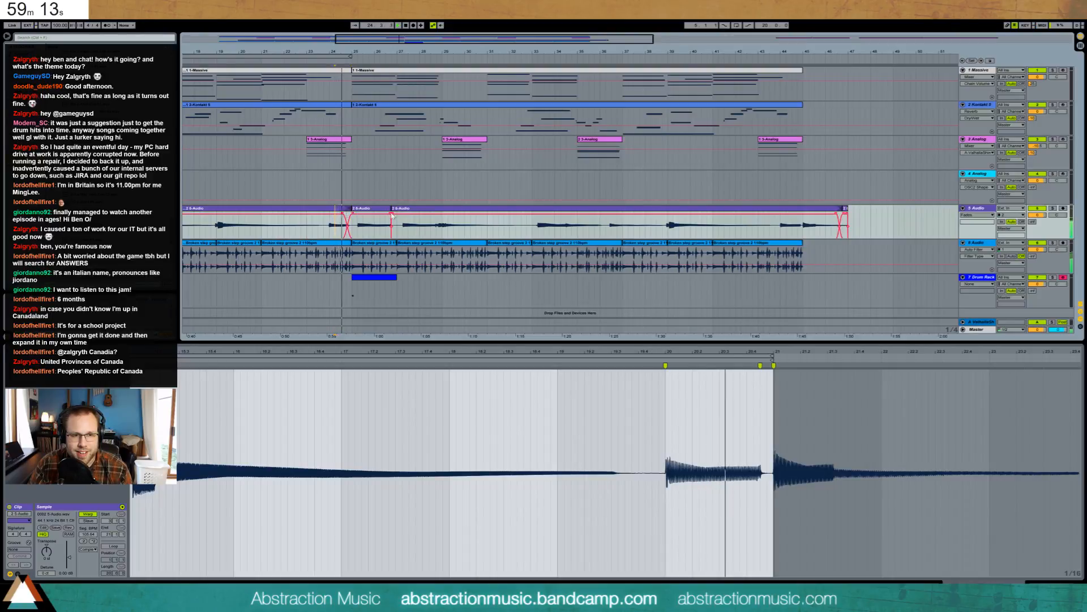
pyautogui.moveTo(392, 215)
pyautogui.mouseDown()
pyautogui.moveTo(401, 214)
pyautogui.moveTo(378, 215)
pyautogui.mouseUp()
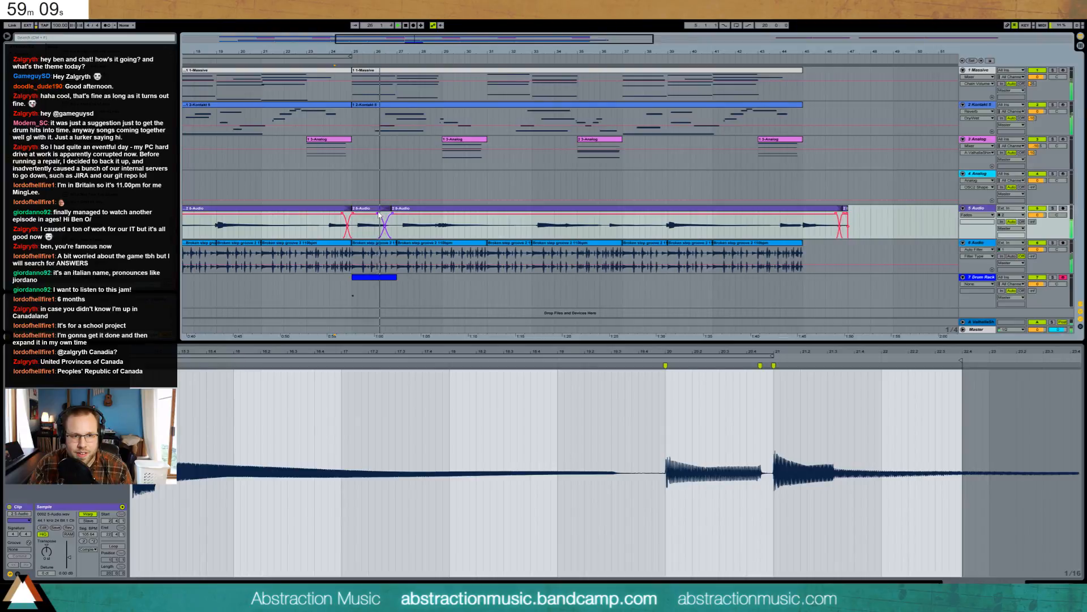
pyautogui.moveTo(379, 214)
pyautogui.mouseDown()
pyautogui.moveTo(418, 211)
pyautogui.moveTo(391, 209)
pyautogui.mouseUp()
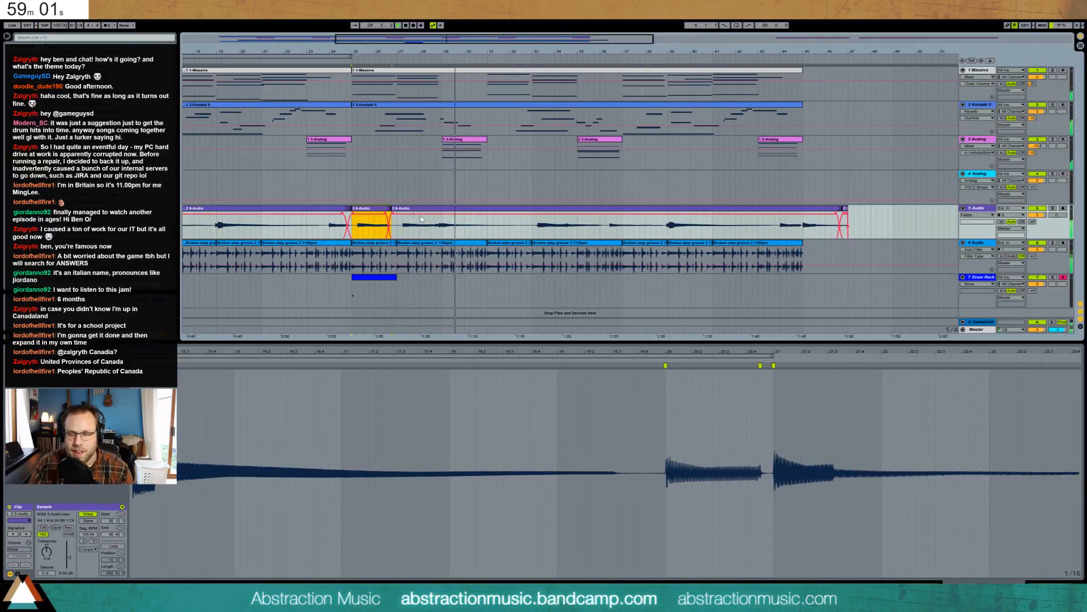
# - Draw a two-bar kick and snare pattern in a new Drum Rack clip looped to about bar 45
pyautogui.click(977, 278)
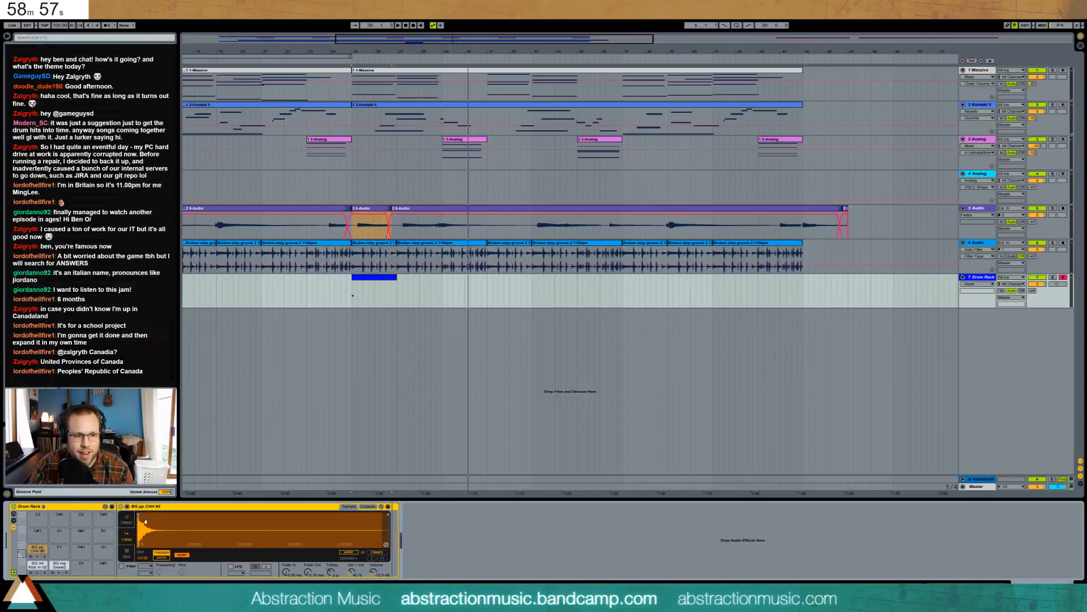
pyautogui.hotkey('ctrl', 'shift', 'm')
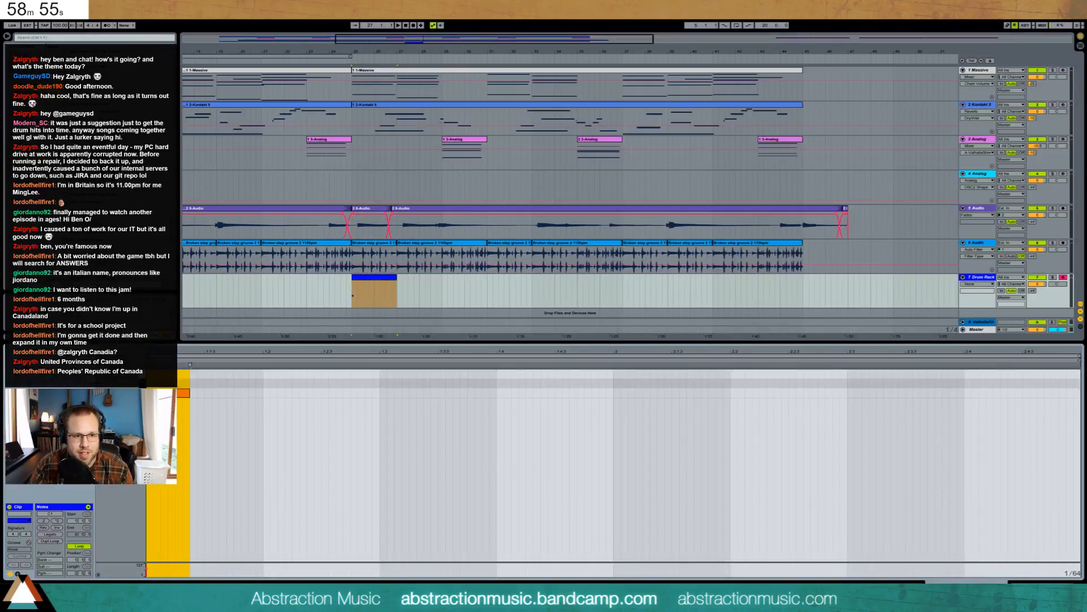
pyautogui.click(216, 385)
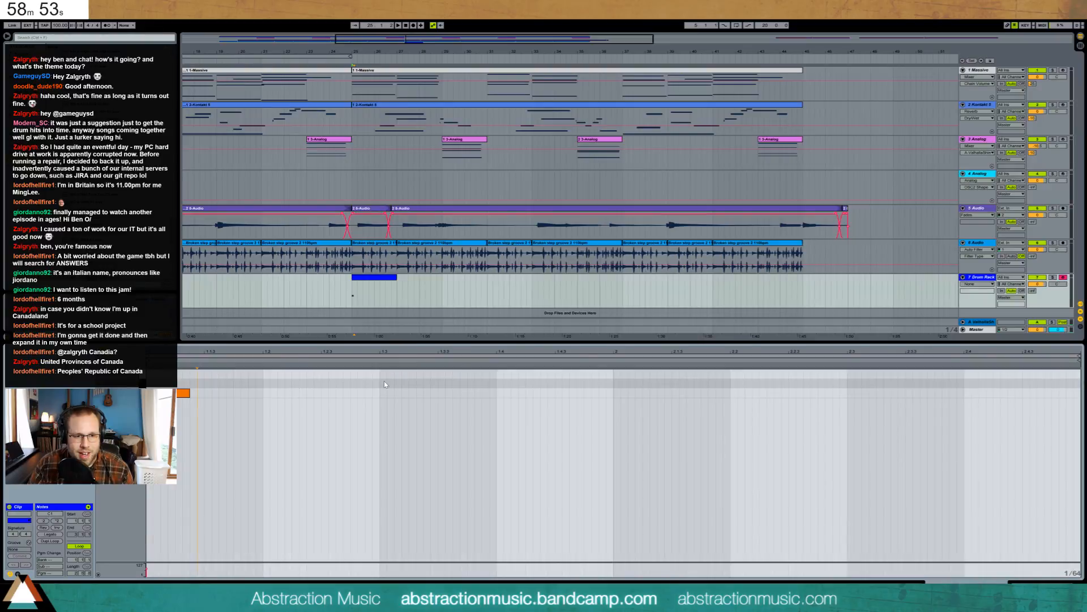
pyautogui.moveTo(467, 384)
pyautogui.mouseDown()
pyautogui.moveTo(485, 383)
pyautogui.moveTo(468, 385)
pyautogui.mouseUp()
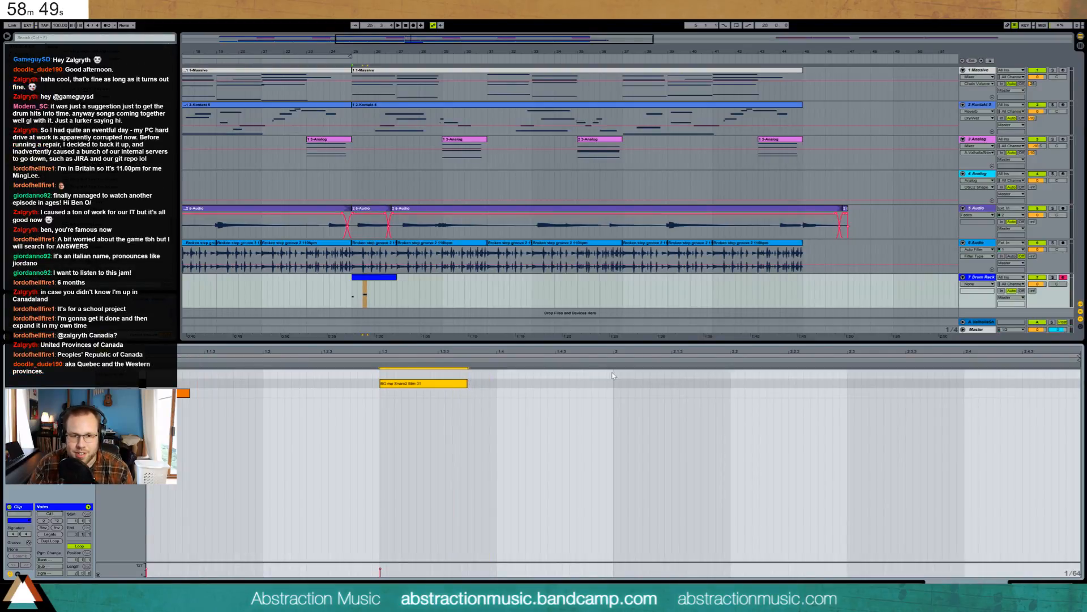
pyautogui.moveTo(612, 373); pyautogui.dragTo(154, 409)
pyautogui.hotkey('ctrl', 'd')
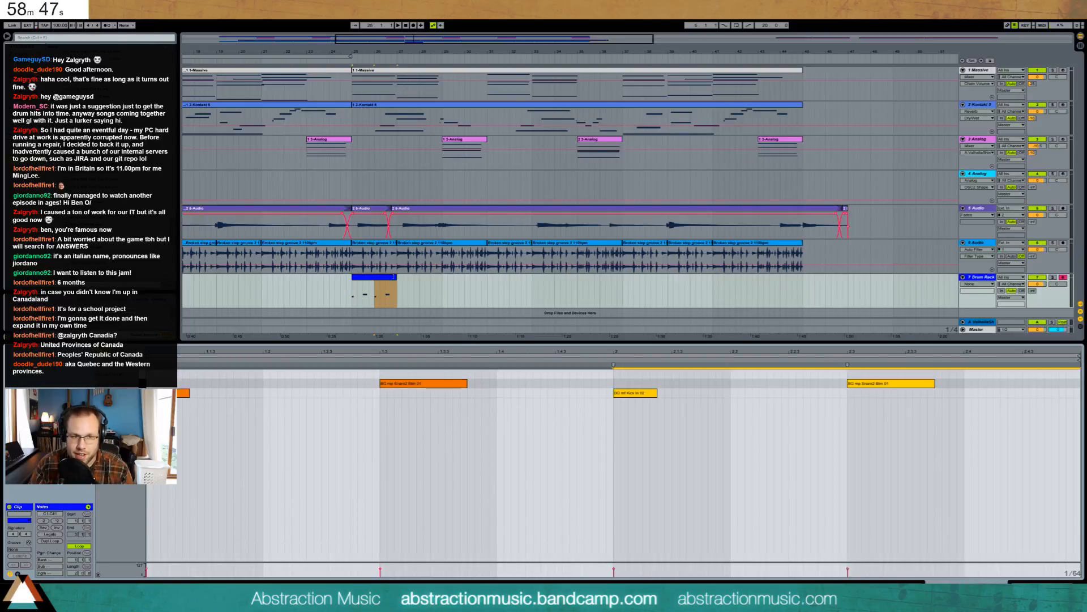
pyautogui.moveTo(396, 289); pyautogui.dragTo(805, 289)
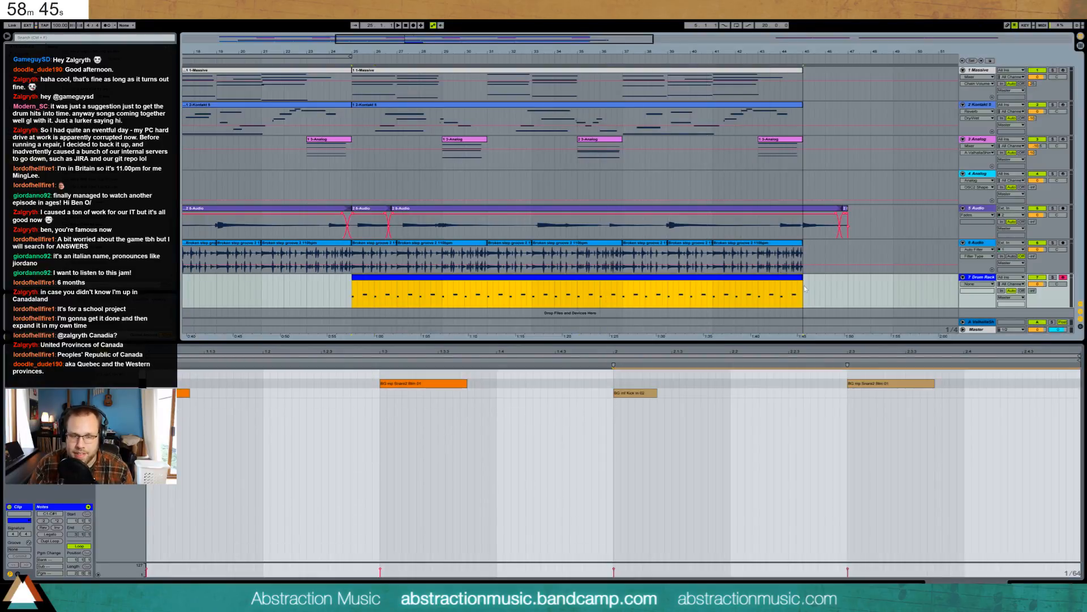
pyautogui.press('space')
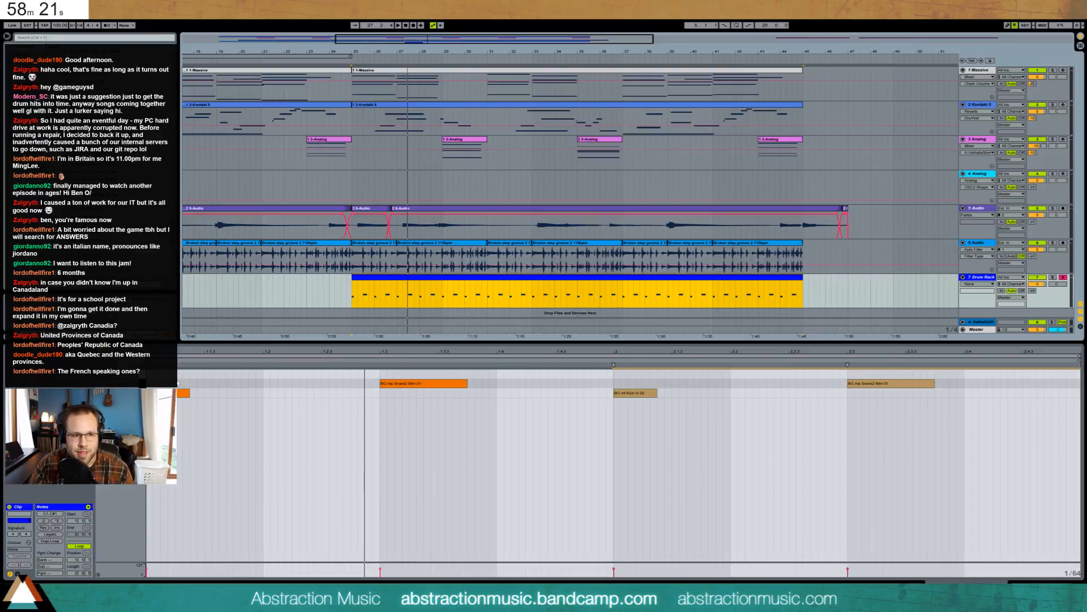
# - Add repeating closed hi-hat notes across the drum pattern
pyautogui.doubleClick(207, 374)
pyautogui.moveTo(212, 374); pyautogui.dragTo(256, 373)
pyautogui.hotkey('ctrl', 'd')
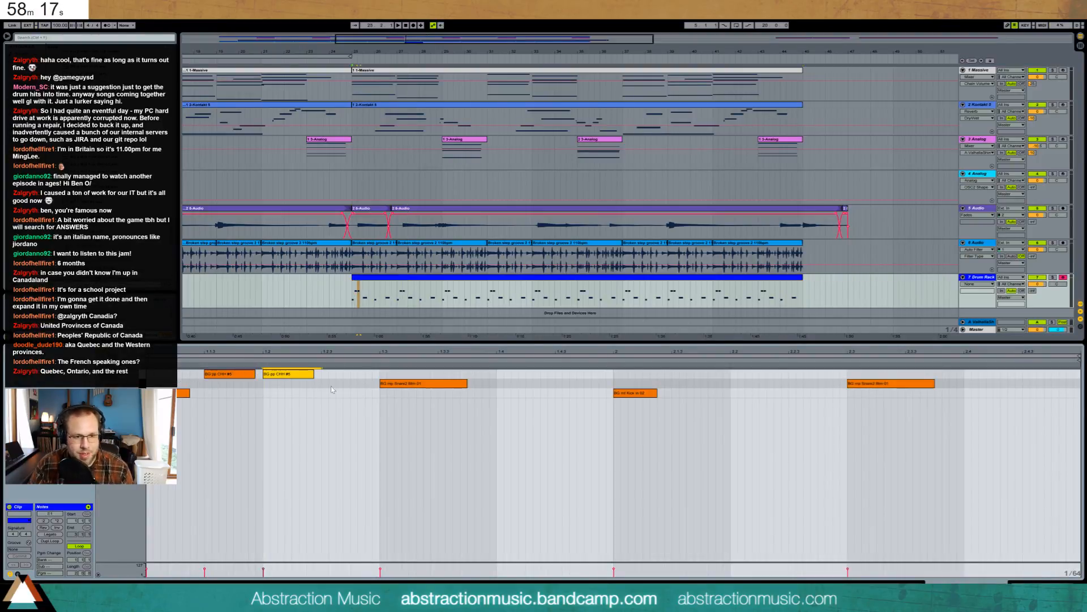
pyautogui.hotkey('ctrl', 'd')
pyautogui.moveTo(381, 375); pyautogui.dragTo(91, 372)
pyautogui.hotkey('ctrl', 'd')
pyautogui.hotkey('ctrl', 'd')
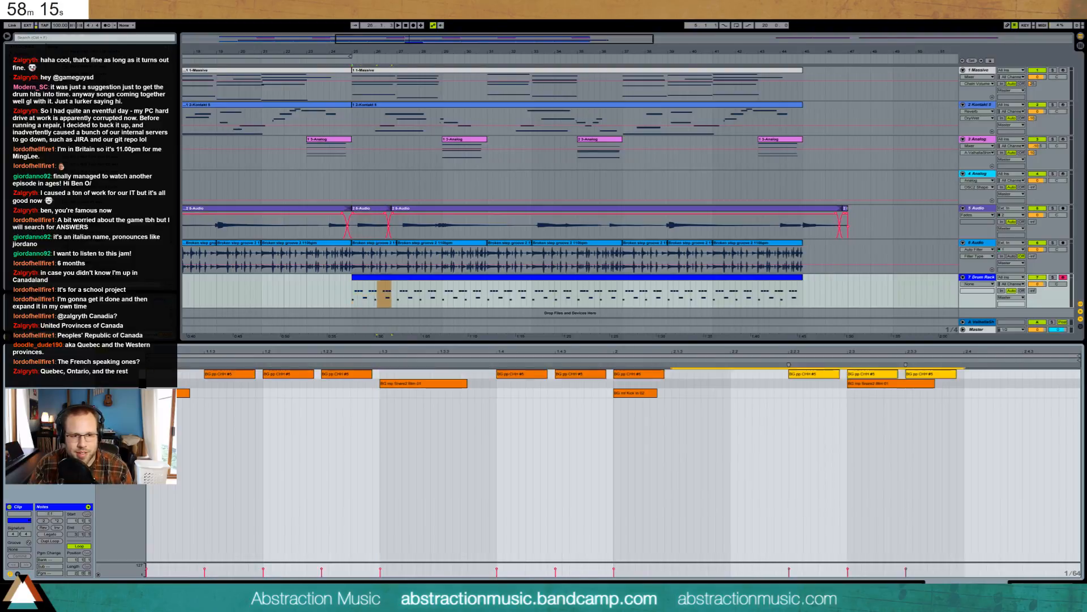
pyautogui.hotkey('ctrl', 'd')
pyautogui.hotkey('ctrl', 'z')
pyautogui.click(614, 461)
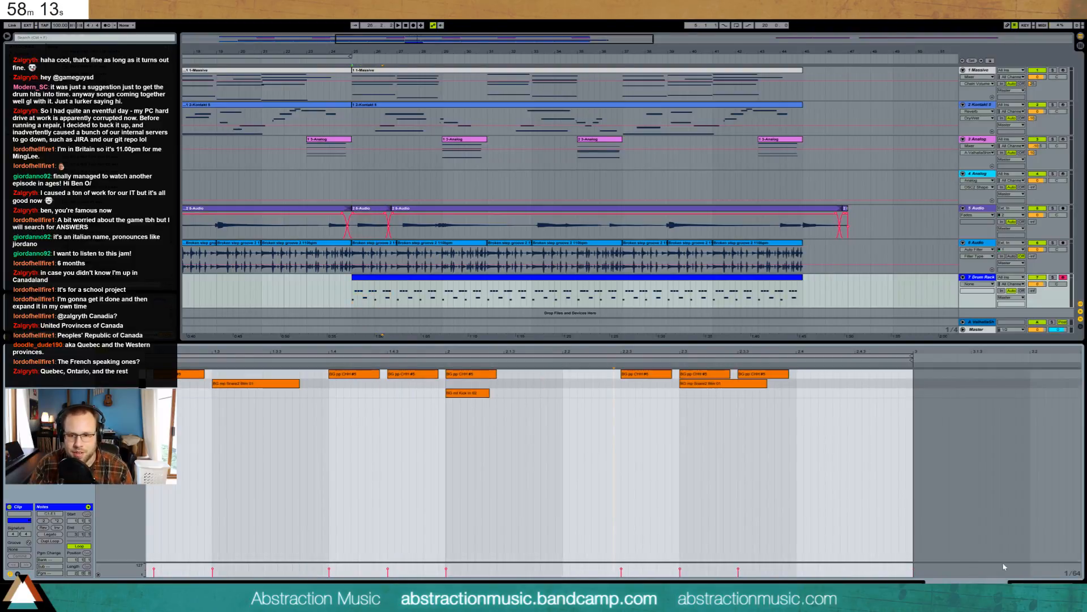
pyautogui.hotkey('shift', 'Tab')
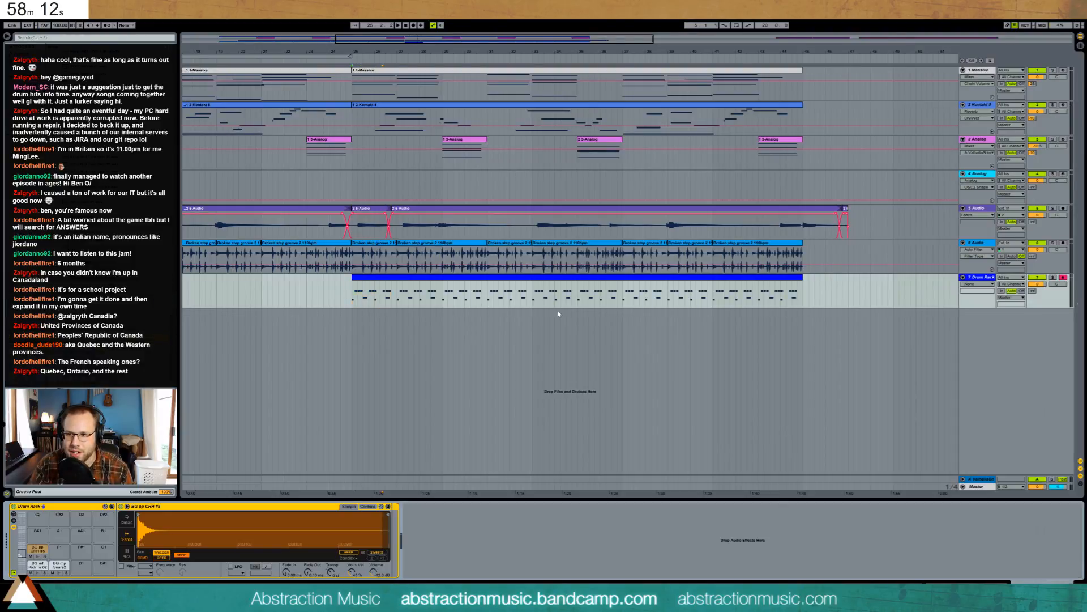
# - Insert an Auto Filter after the Drum Rack and play the beat from the drum clip
pyautogui.click(511, 280)
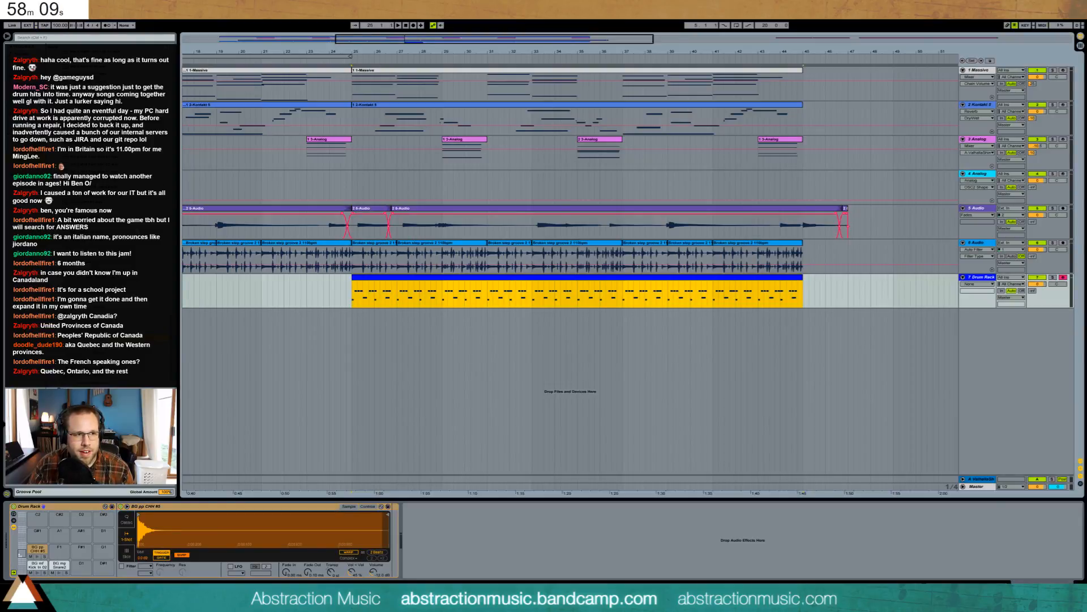
pyautogui.hotkey('alt', 'Tab')
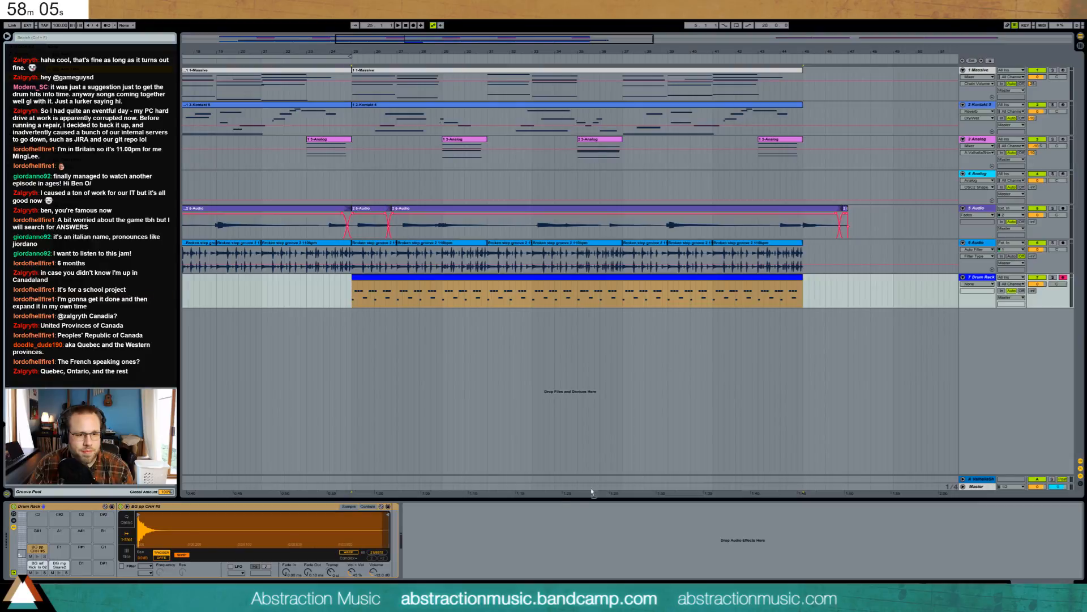
pyautogui.moveTo(591, 491); pyautogui.dragTo(458, 560)
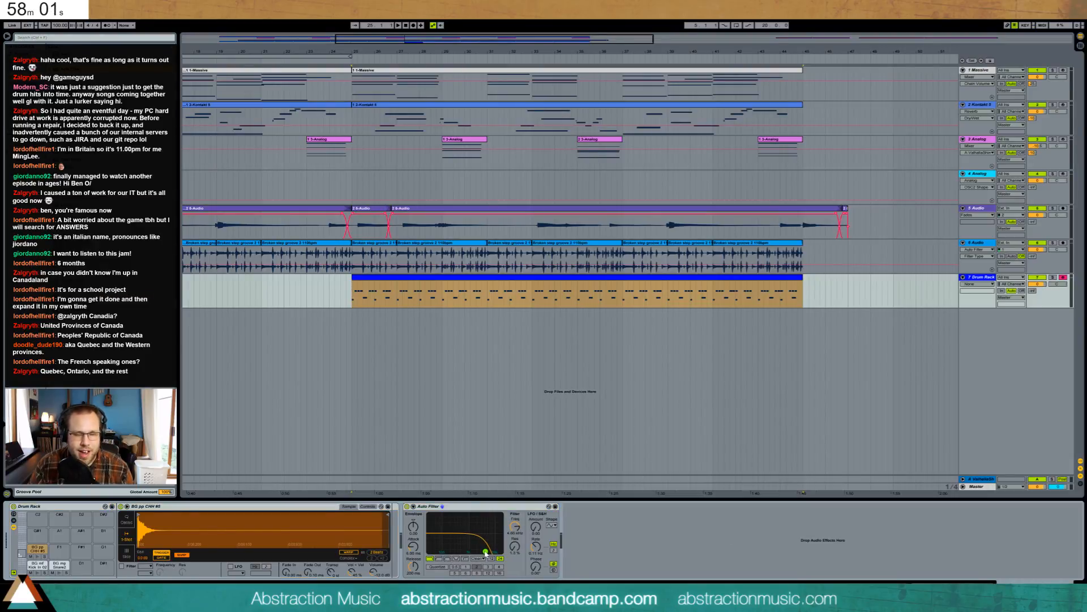
pyautogui.click(352, 285)
pyautogui.press('space')
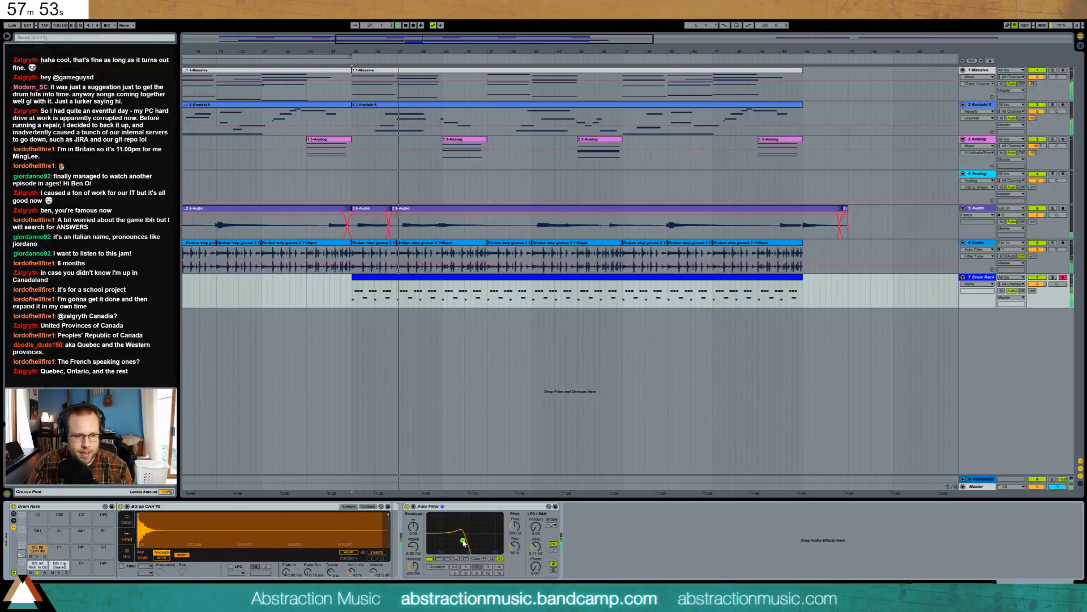
# - Delete the closed hi-hat notes at 1.2, 1.2.3, 1.4.3, 2, 2.3 and 2.3.3 from the drum clip
pyautogui.doubleClick(432, 279)
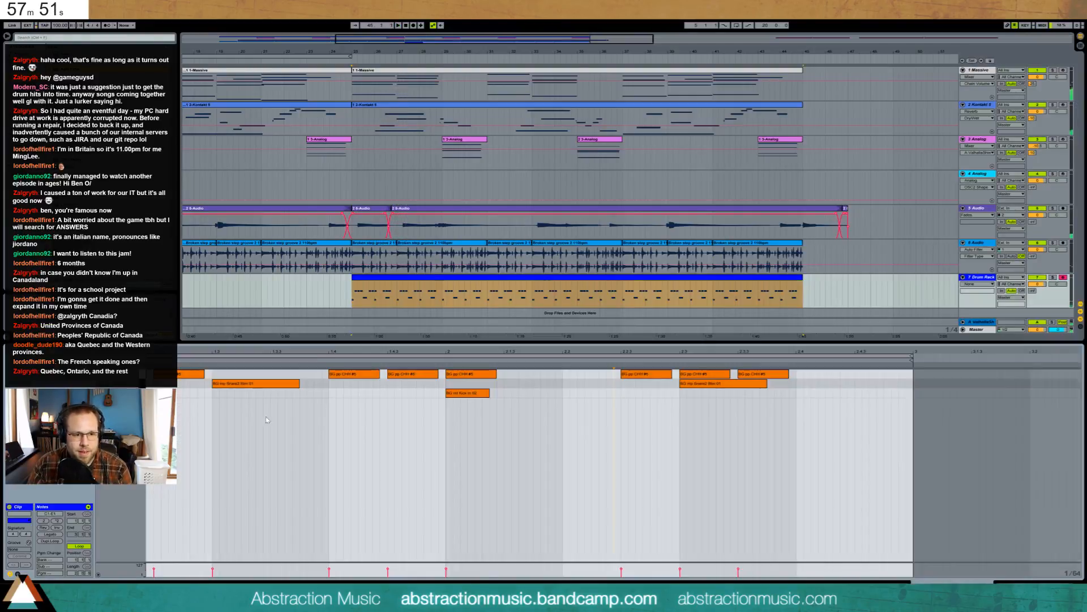
pyautogui.moveTo(332, 352); pyautogui.dragTo(445, 345)
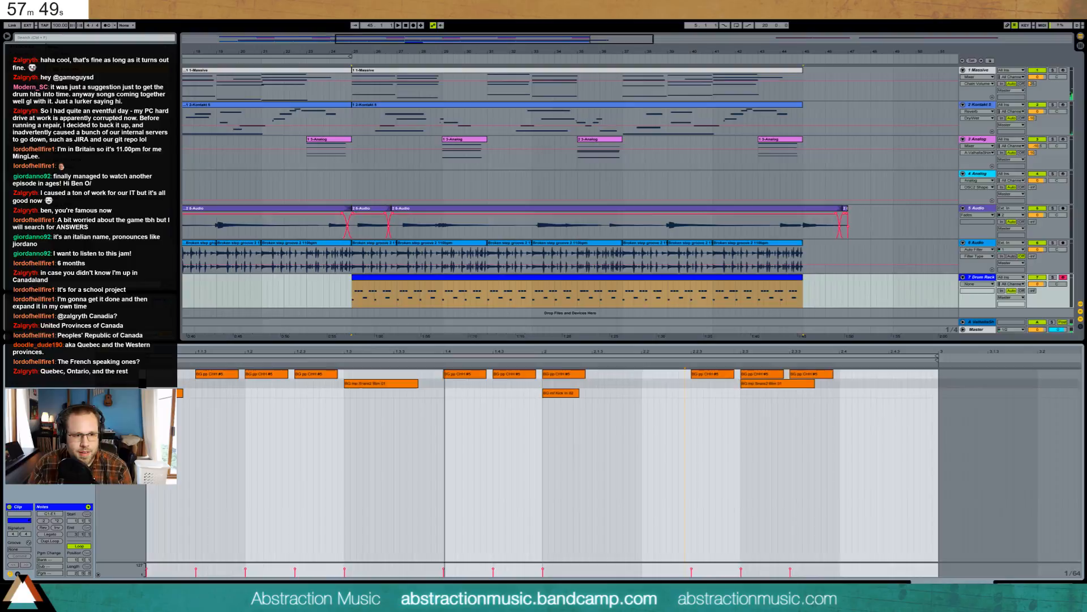
pyautogui.click(285, 373)
pyautogui.keyDown('shift'); pyautogui.click(335, 374); pyautogui.keyUp('shift')
pyautogui.keyDown('shift'); pyautogui.click(528, 373); pyautogui.keyUp('shift')
pyautogui.keyDown('shift'); pyautogui.click(566, 374); pyautogui.keyUp('shift')
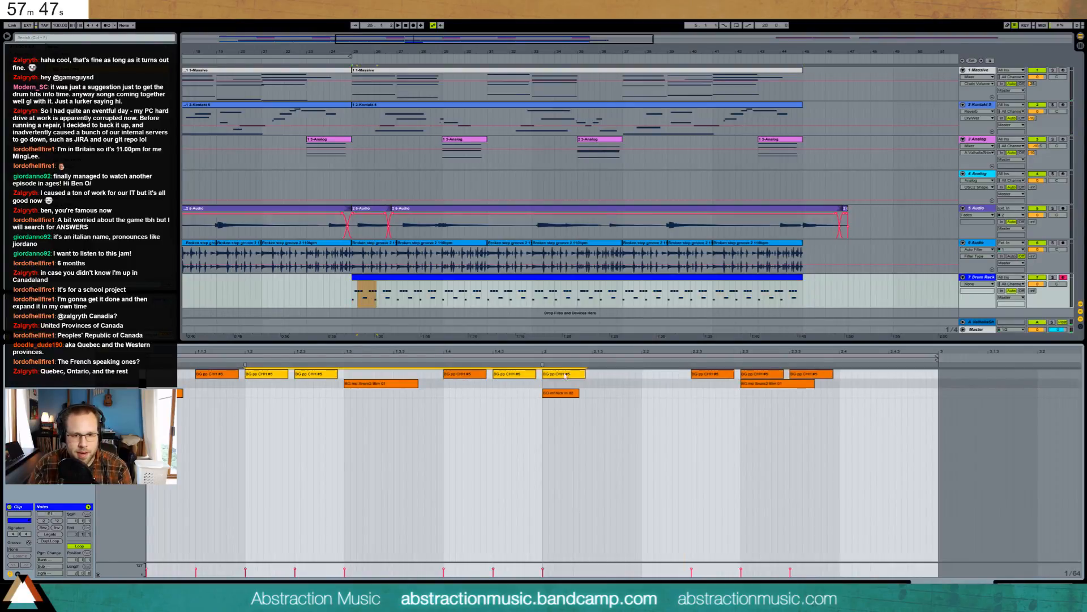
pyautogui.keyDown('shift'); pyautogui.click(756, 375); pyautogui.keyUp('shift')
pyautogui.keyDown('shift'); pyautogui.click(810, 374); pyautogui.keyUp('shift')
pyautogui.press('Delete')
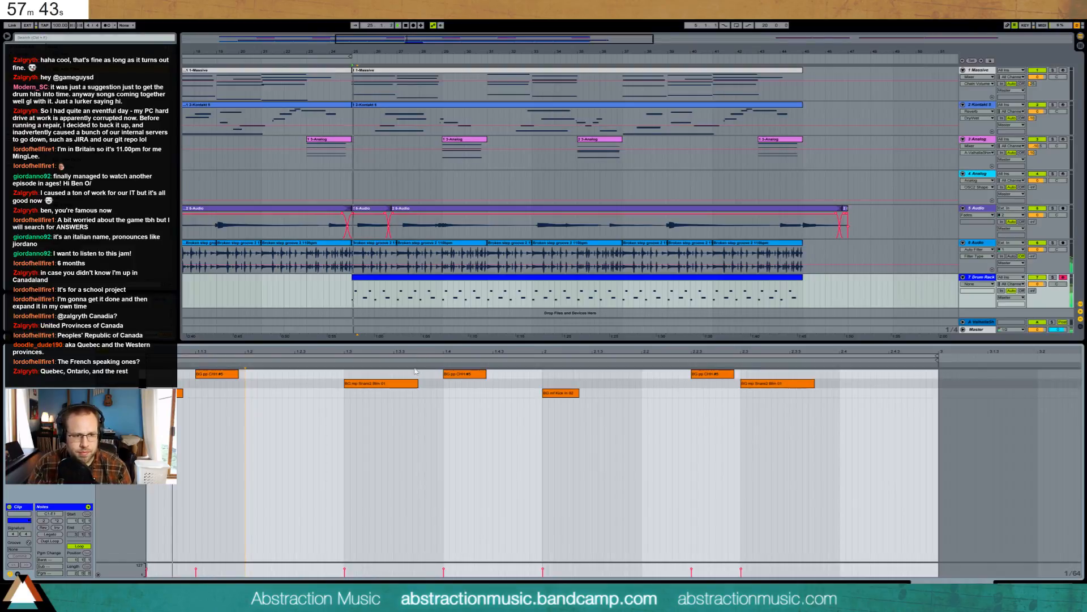
# - Play back the thinned beat to check the first snare, then bring OBS Studio forward
pyautogui.press('space')
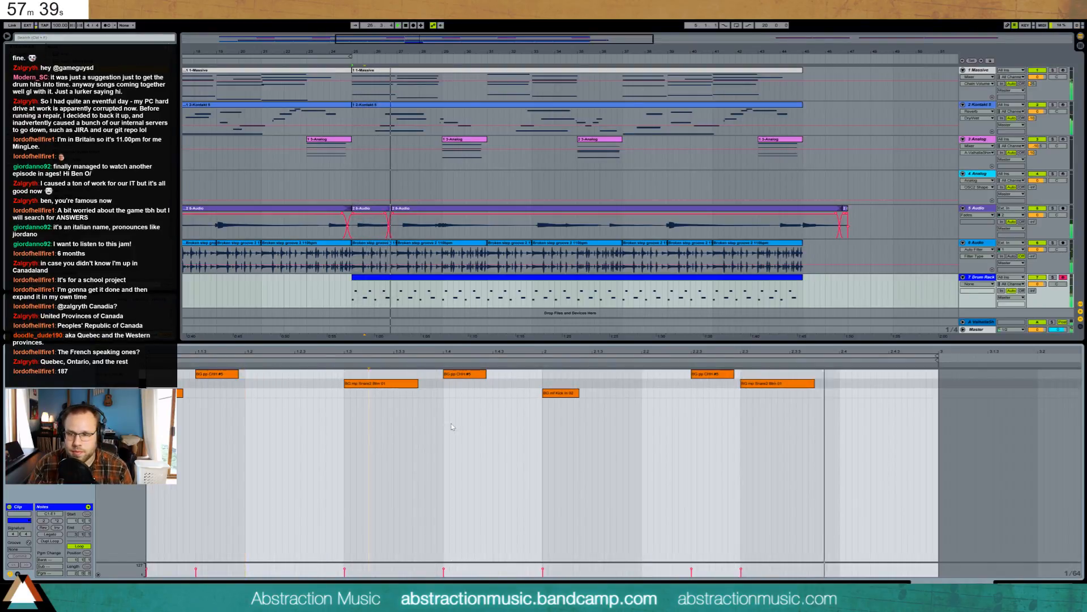
pyautogui.click(373, 383)
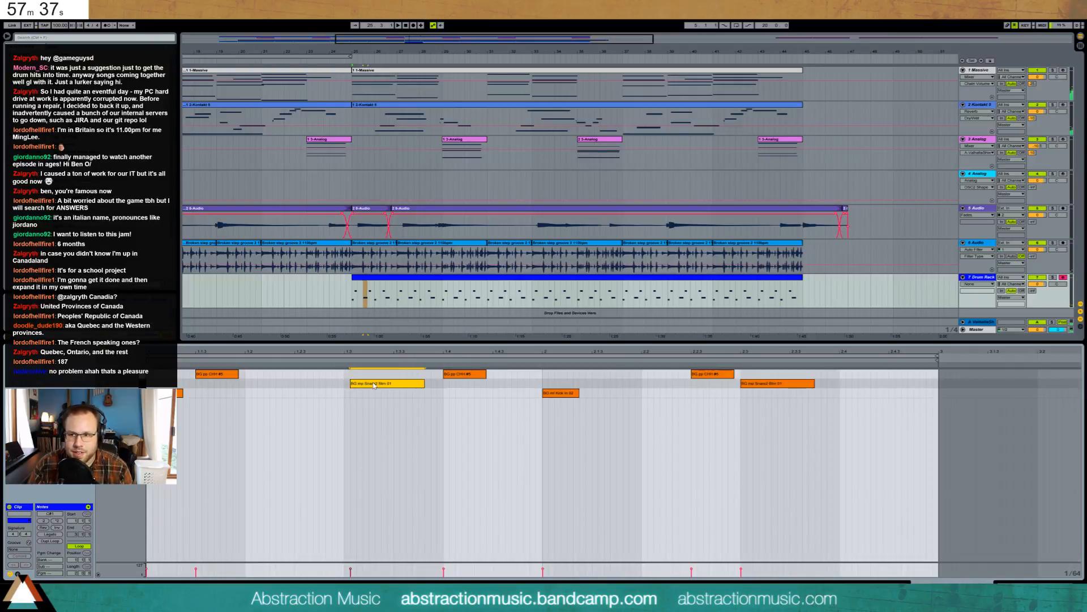
pyautogui.press('space')
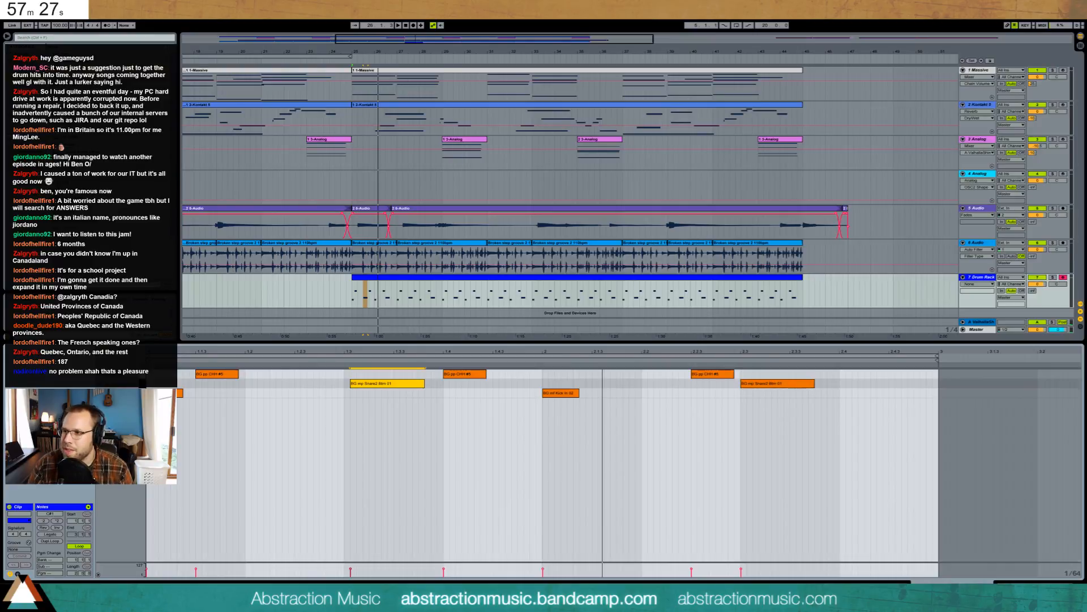
pyautogui.moveTo(1086, 63); pyautogui.dragTo(1086, 108)
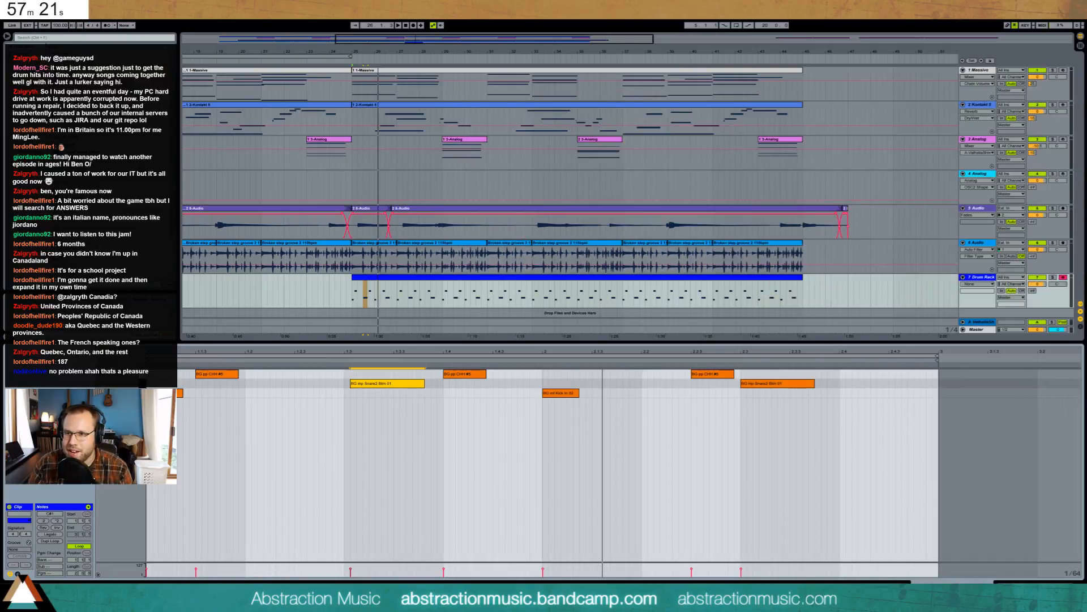
pyautogui.hotkey('alt', 'Tab')
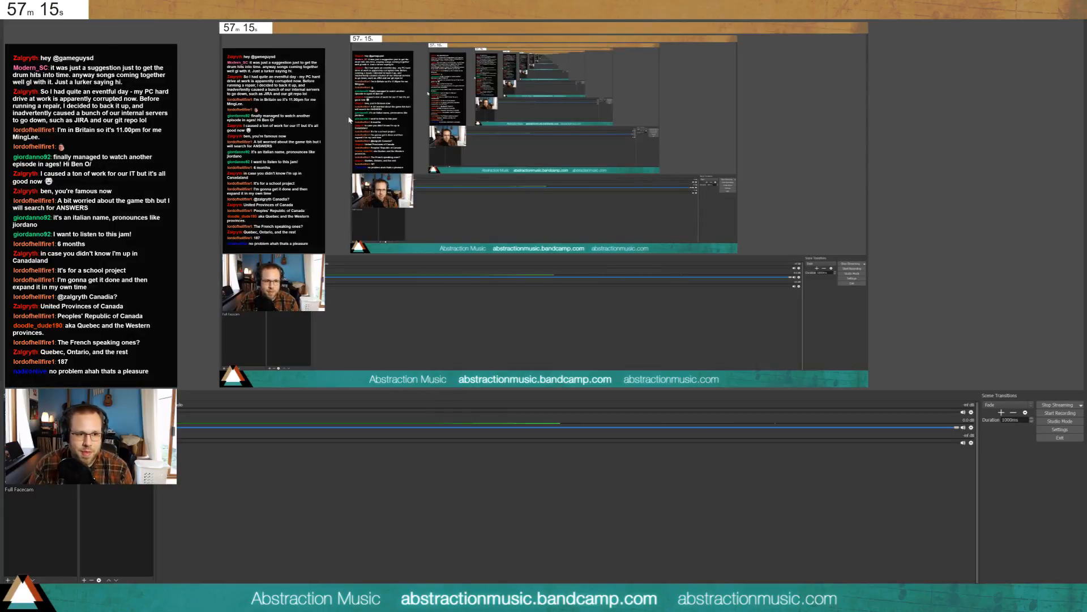
# - Enlarge the OBS preview, then restore the OBS window and push it off screen
pyautogui.moveTo(315, 391); pyautogui.dragTo(316, 534)
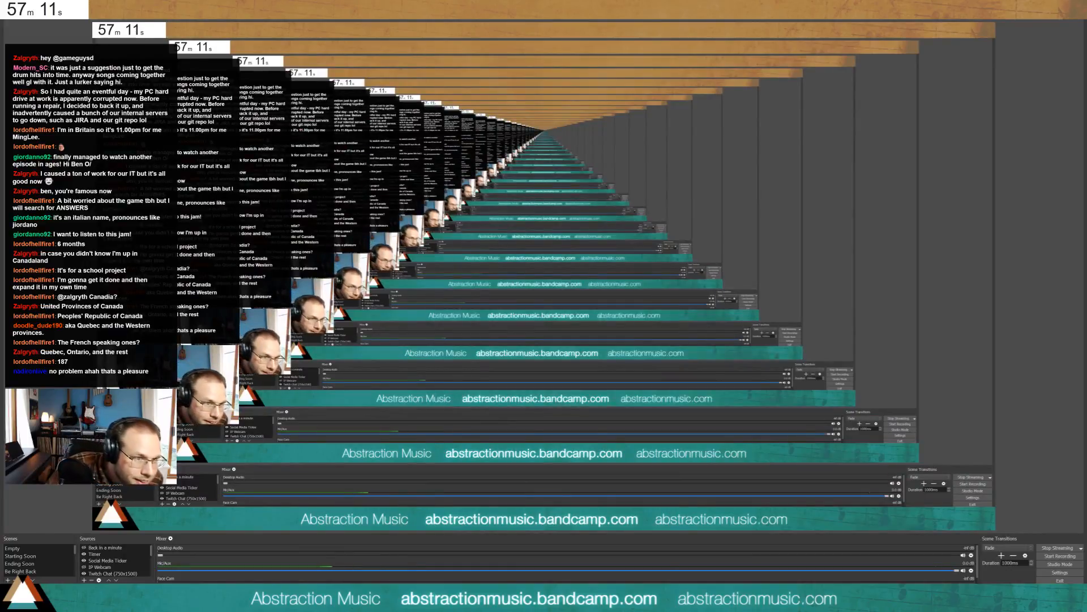
pyautogui.moveTo(453, 7); pyautogui.dragTo(519, 157)
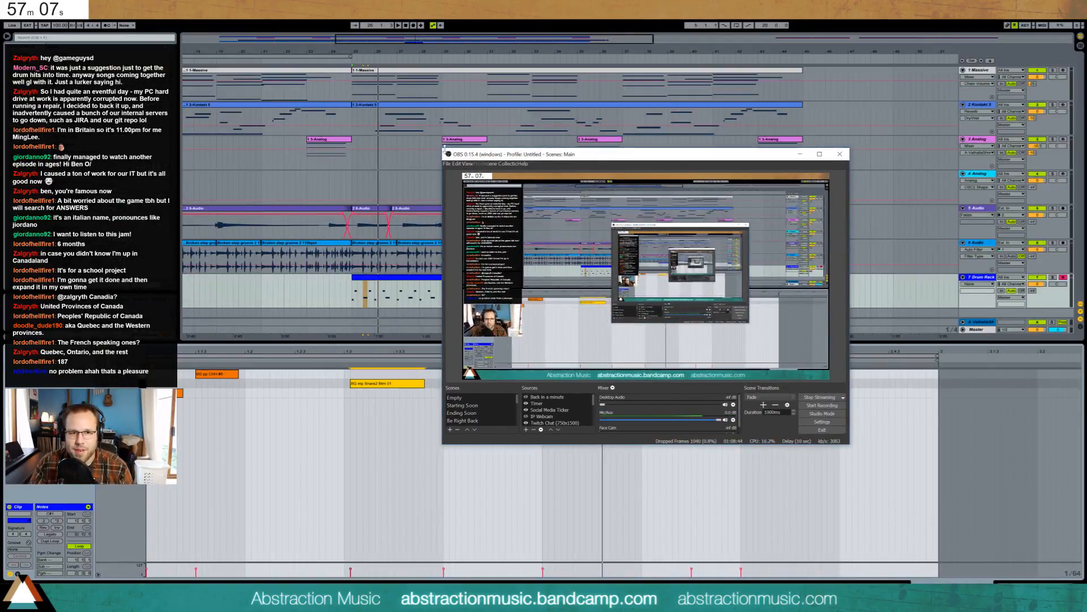
pyautogui.moveTo(445, 150); pyautogui.dragTo(1086, 85)
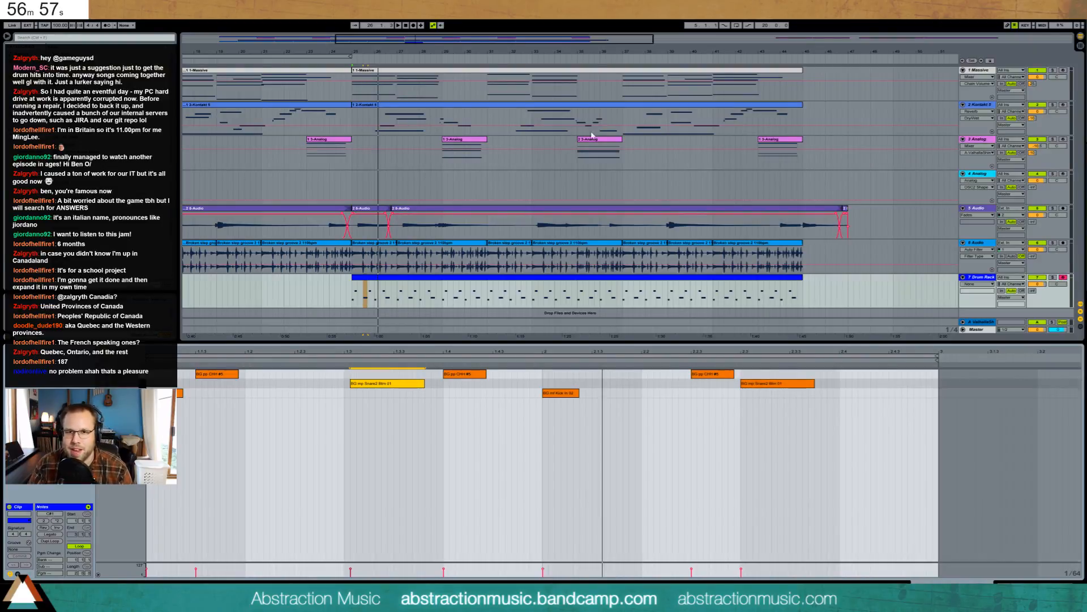
# - Play the drum clip from its start, then nudge the first snare note slightly earlier
pyautogui.click(351, 289)
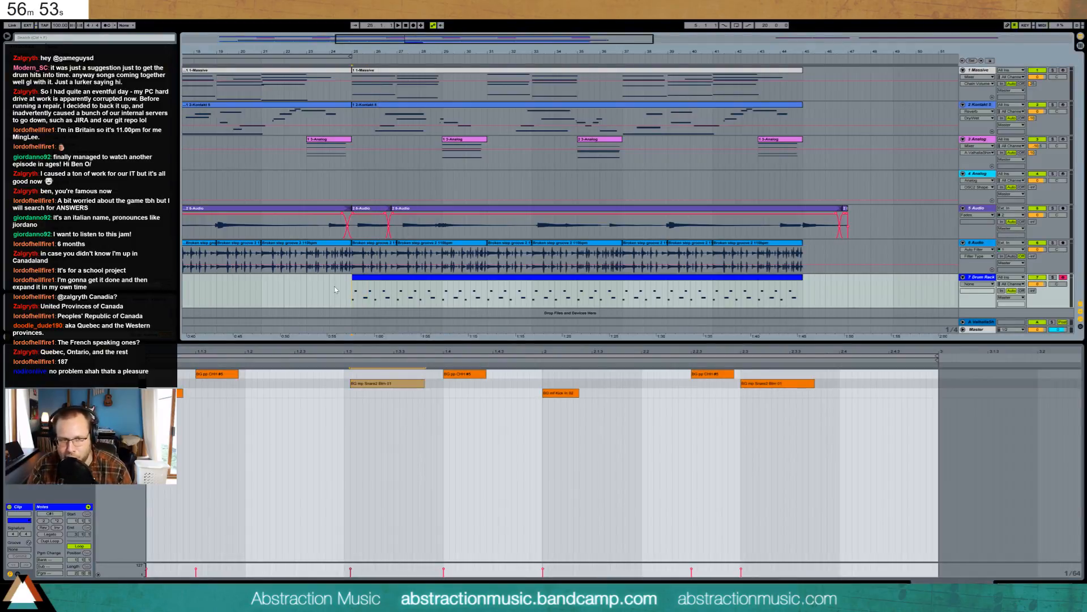
pyautogui.press('space')
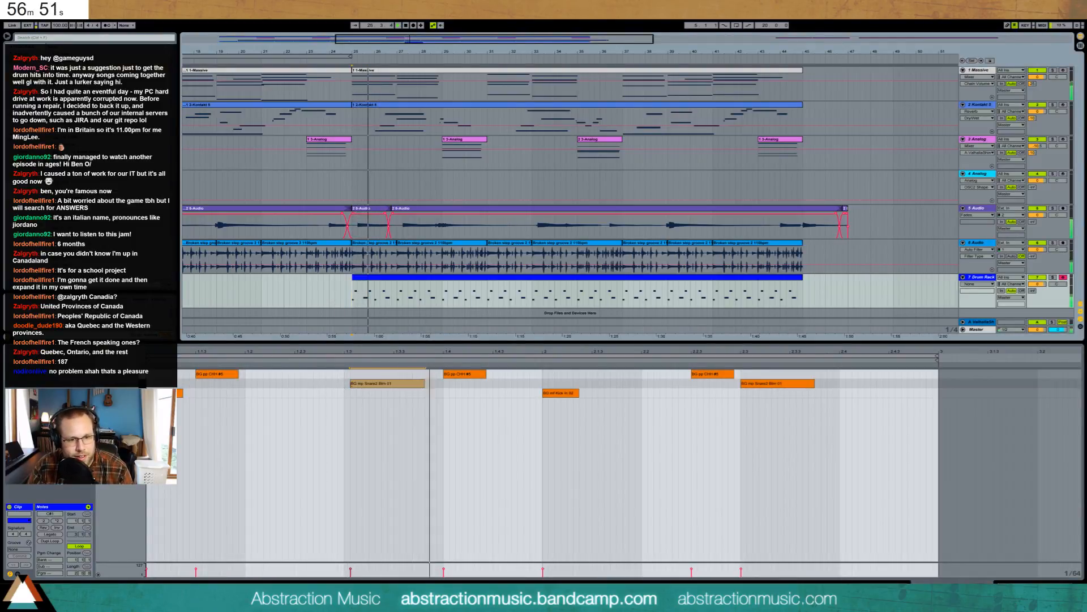
pyautogui.press('space')
pyautogui.moveTo(354, 383); pyautogui.dragTo(342, 386)
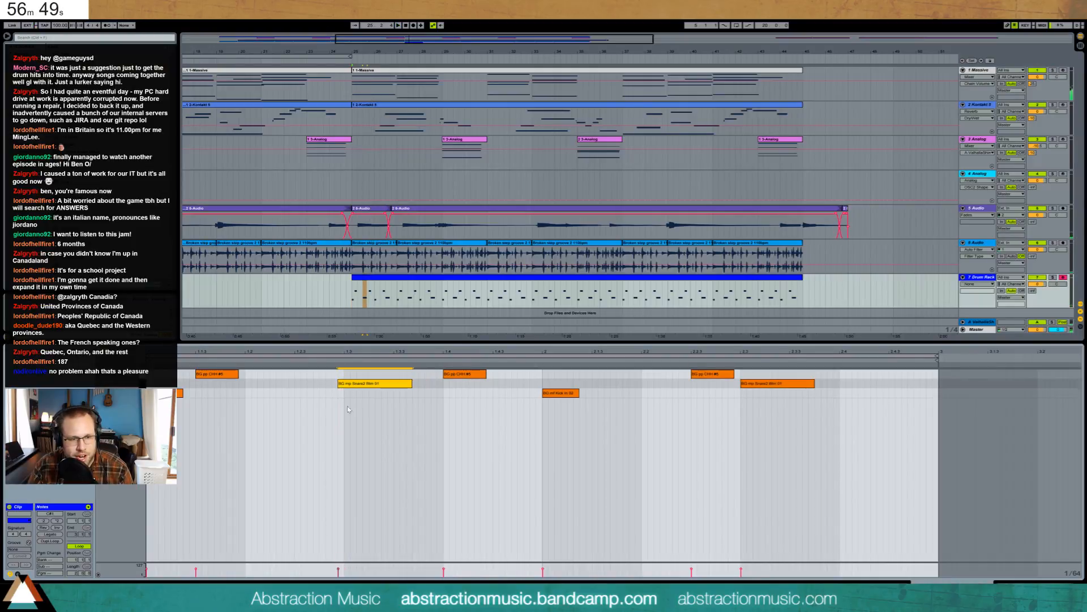
pyautogui.click(343, 393)
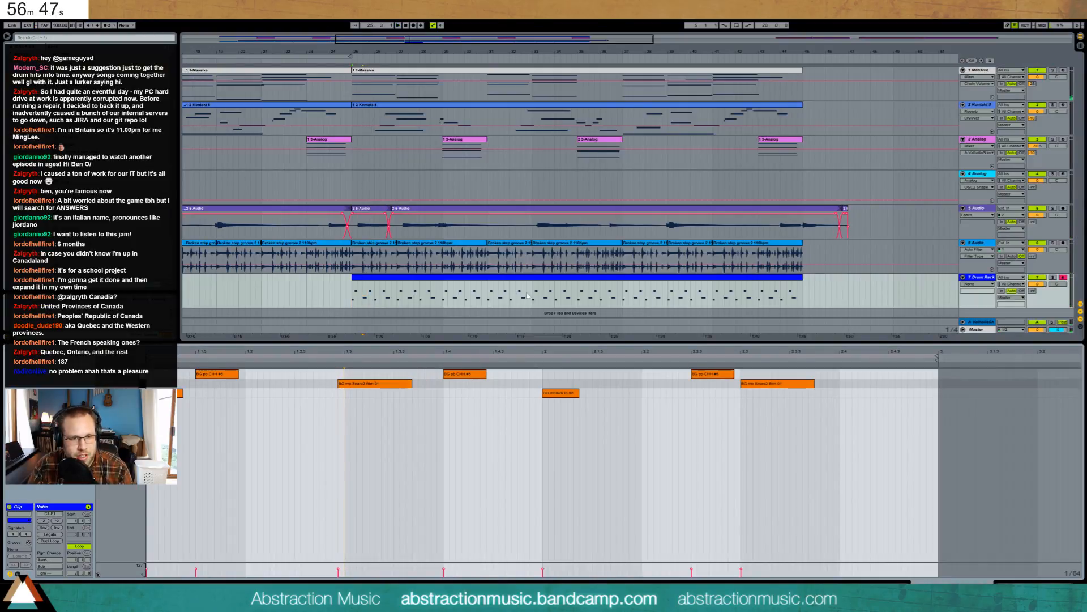
pyautogui.click(432, 283)
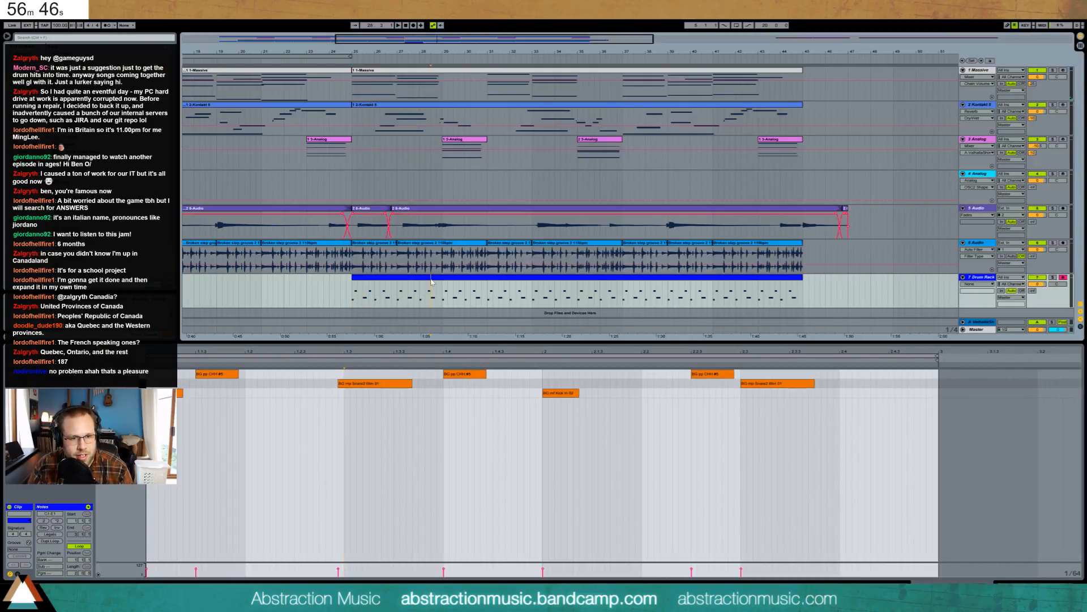
pyautogui.click(1044, 583)
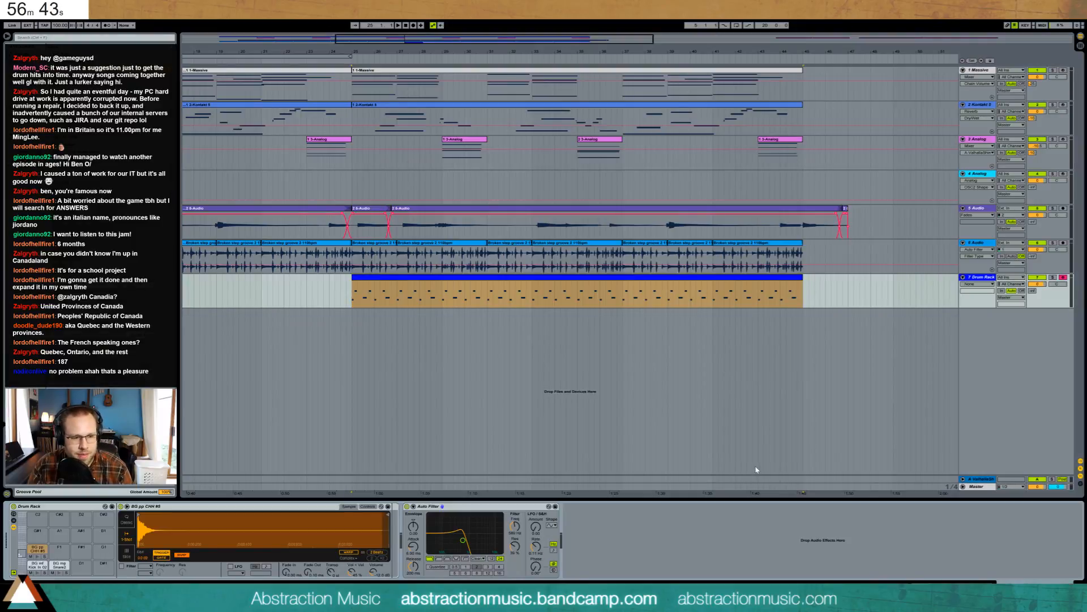
# - Raise the closed hi-hat pad's filter cutoff to about 4 kHz and select the snare's Auto Filter
pyautogui.click(352, 291)
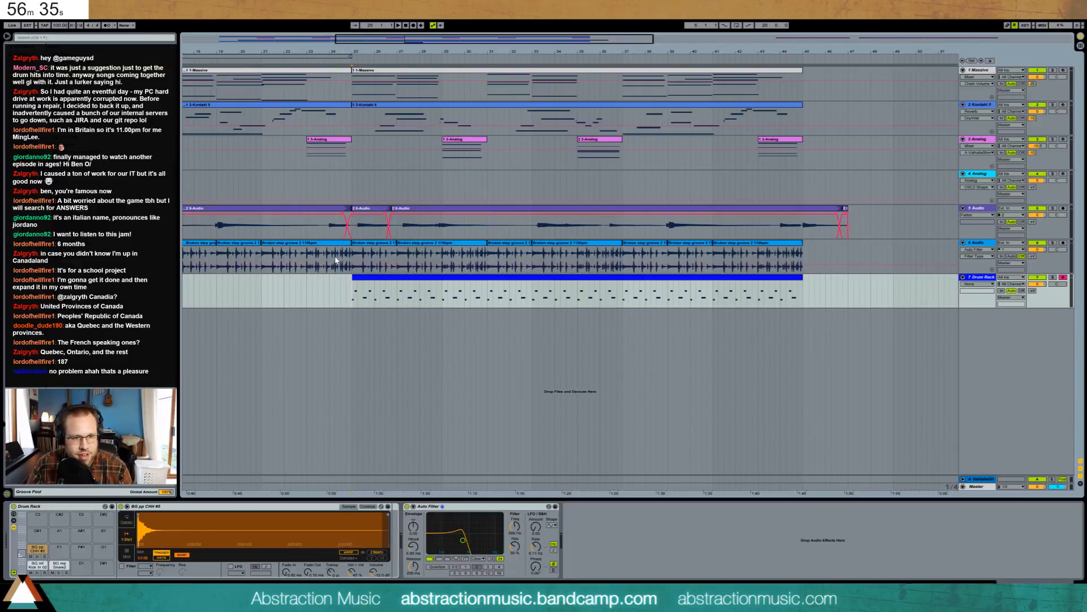
pyautogui.press('space')
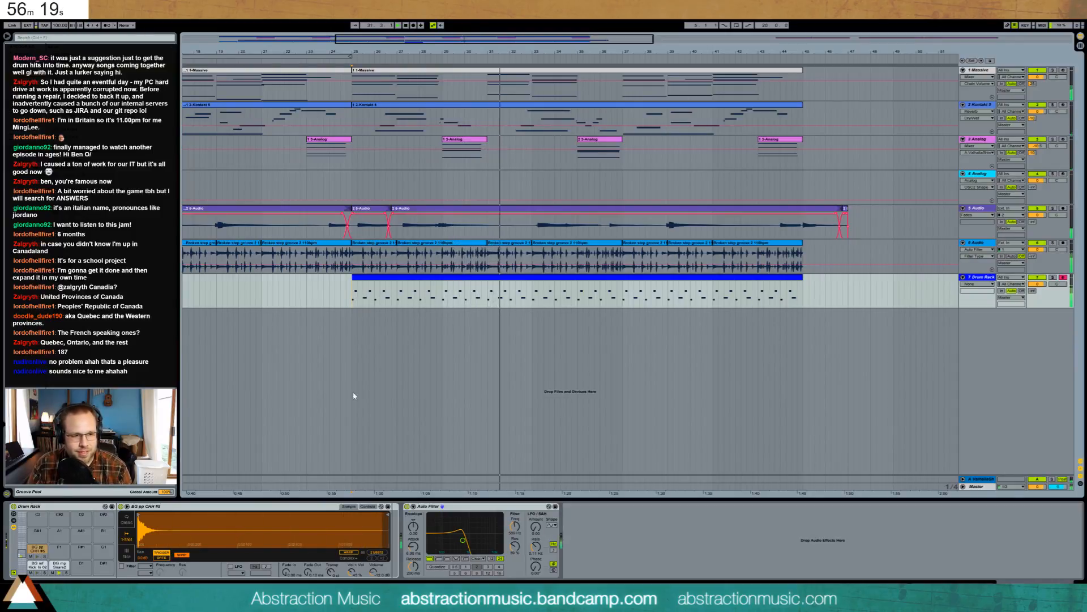
pyautogui.click(32, 552)
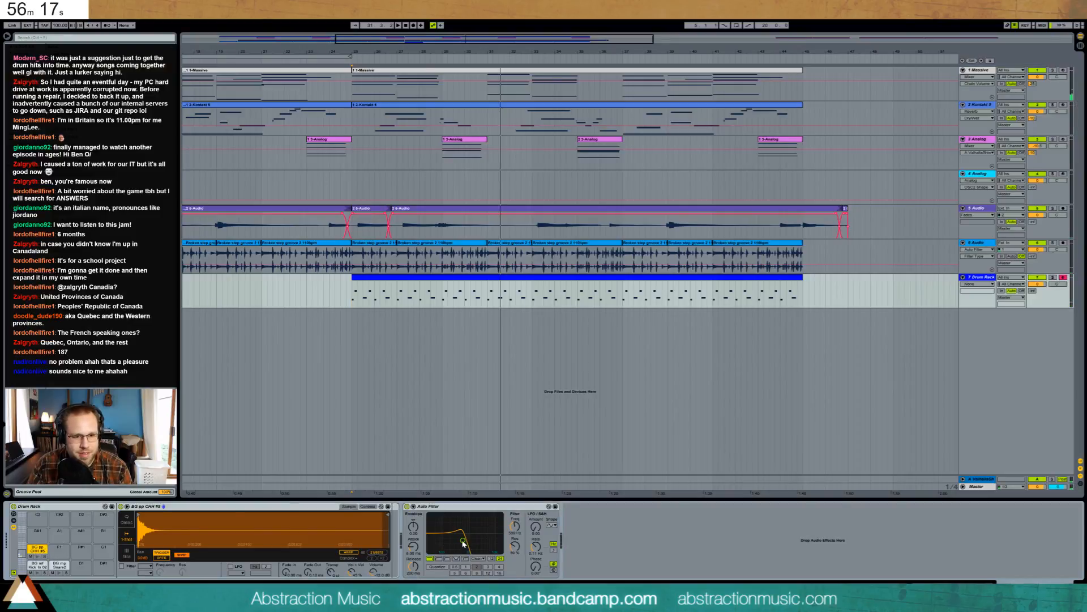
pyautogui.moveTo(463, 542); pyautogui.dragTo(484, 540)
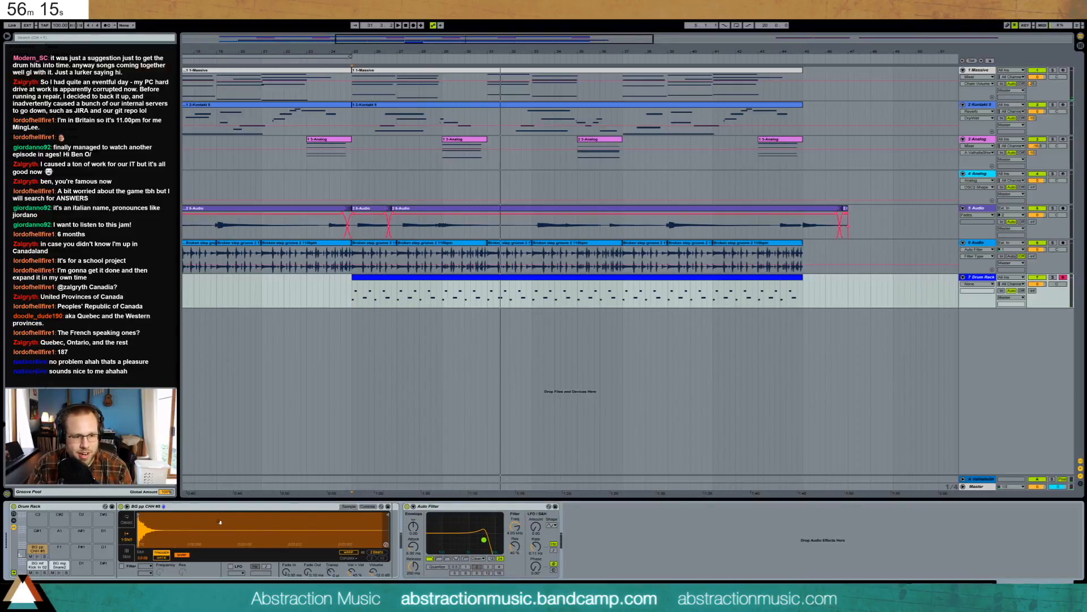
pyautogui.click(61, 566)
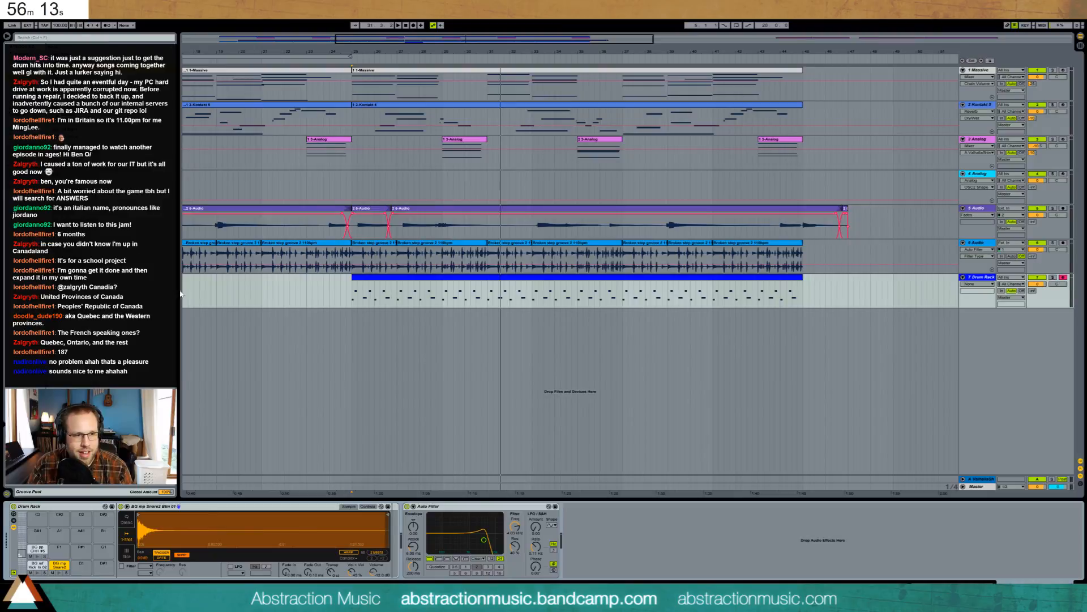
pyautogui.click(444, 512)
# - Delete the snare's Auto Filter and enable its sampler filter with slightly lower cutoff
pyautogui.press('Delete')
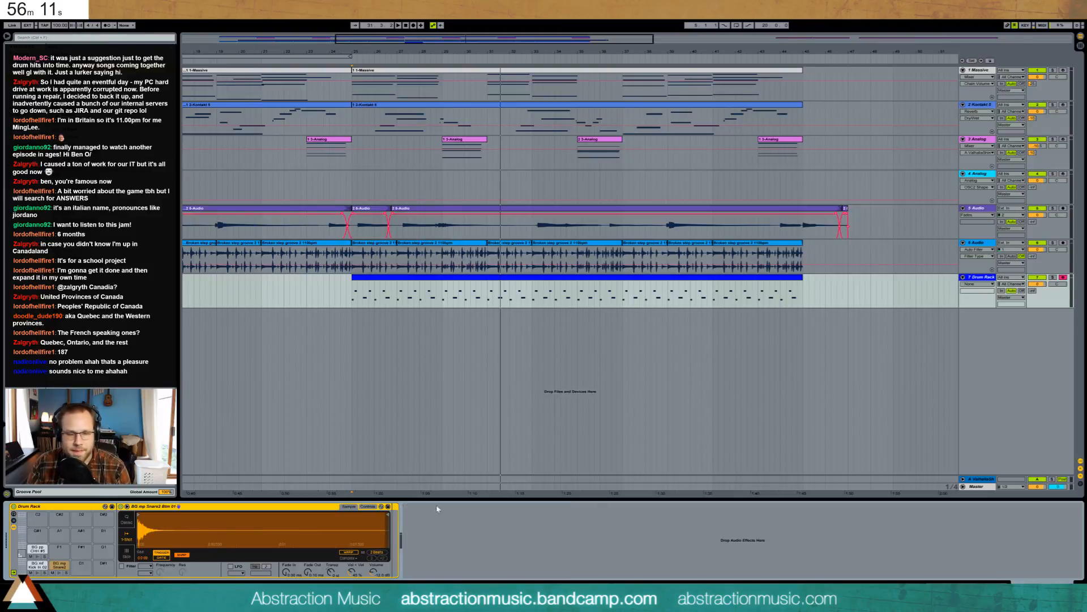
pyautogui.press('space')
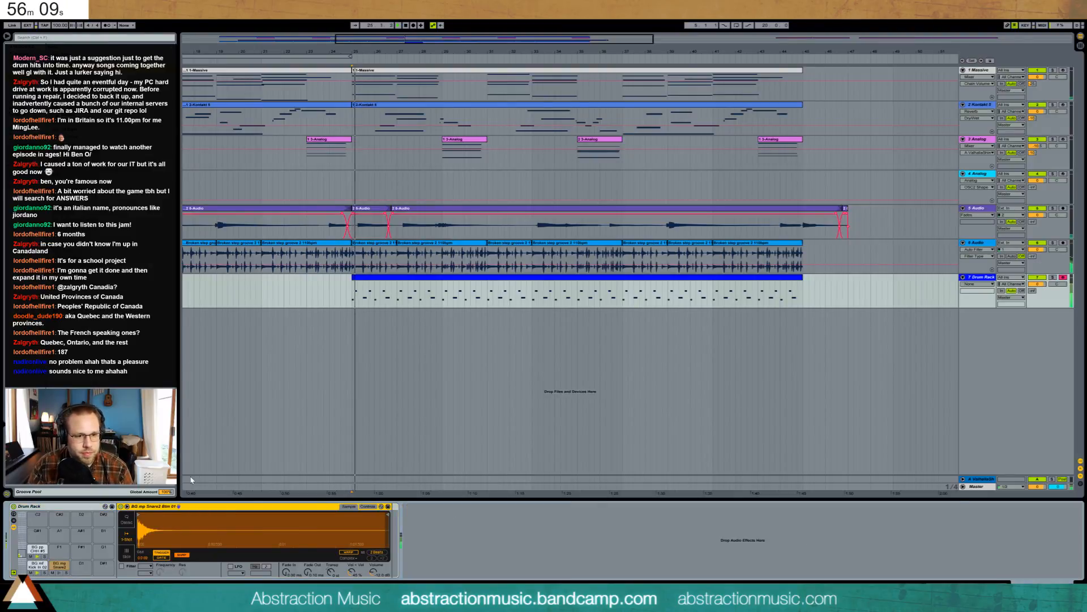
pyautogui.click(121, 566)
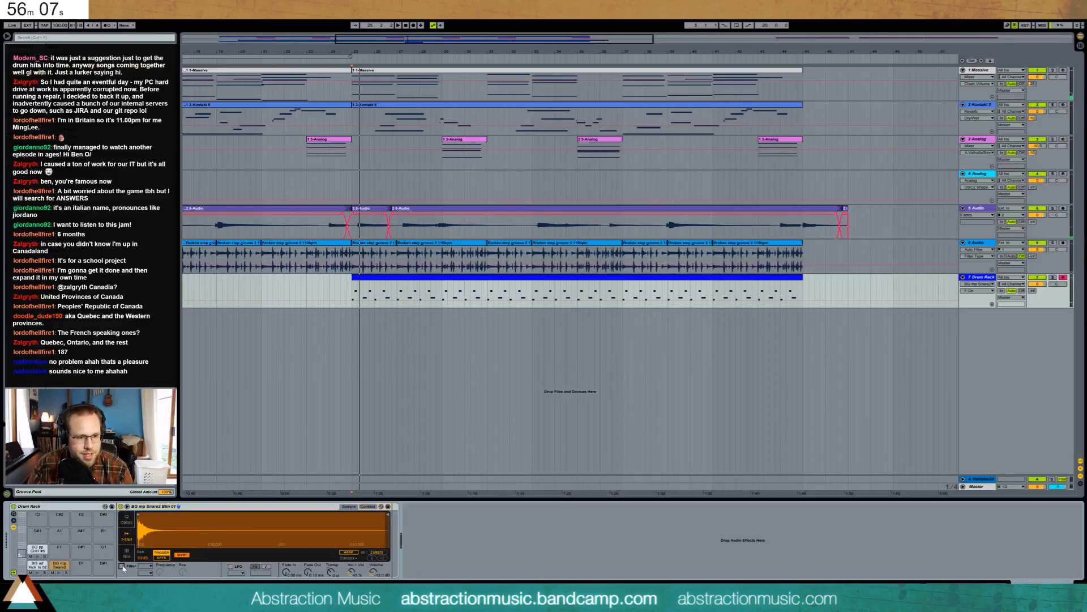
pyautogui.moveTo(162, 572); pyautogui.dragTo(160, 574)
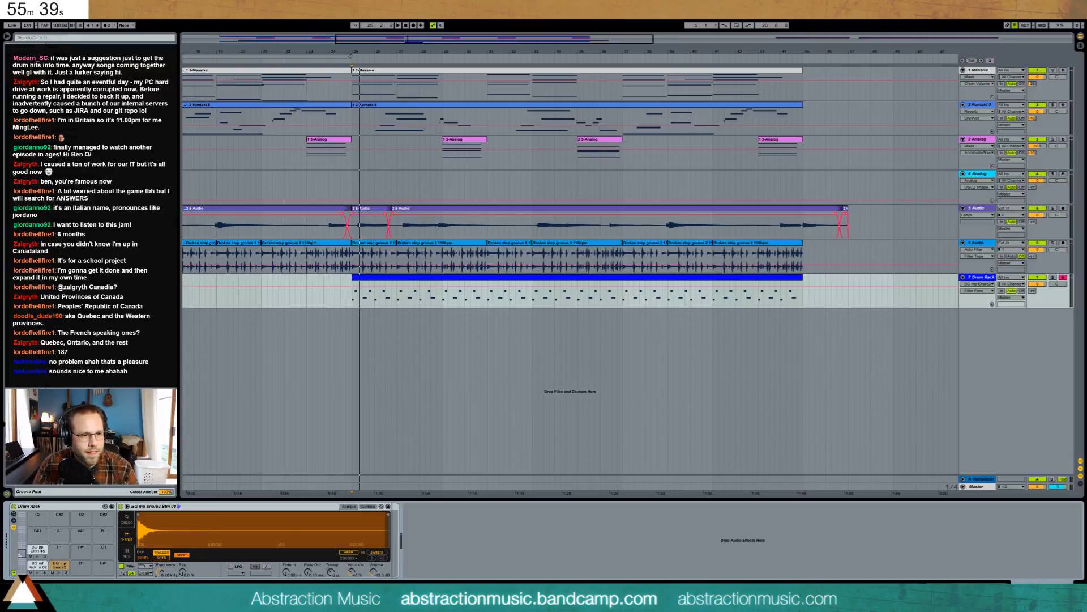
# - Put a Grain Delay after the snare sampler instead of Filter Delay, beat division 1
pyautogui.moveTo(96, 159)
pyautogui.mouseDown()
pyautogui.moveTo(170, 272)
pyautogui.moveTo(400, 528)
pyautogui.mouseUp()
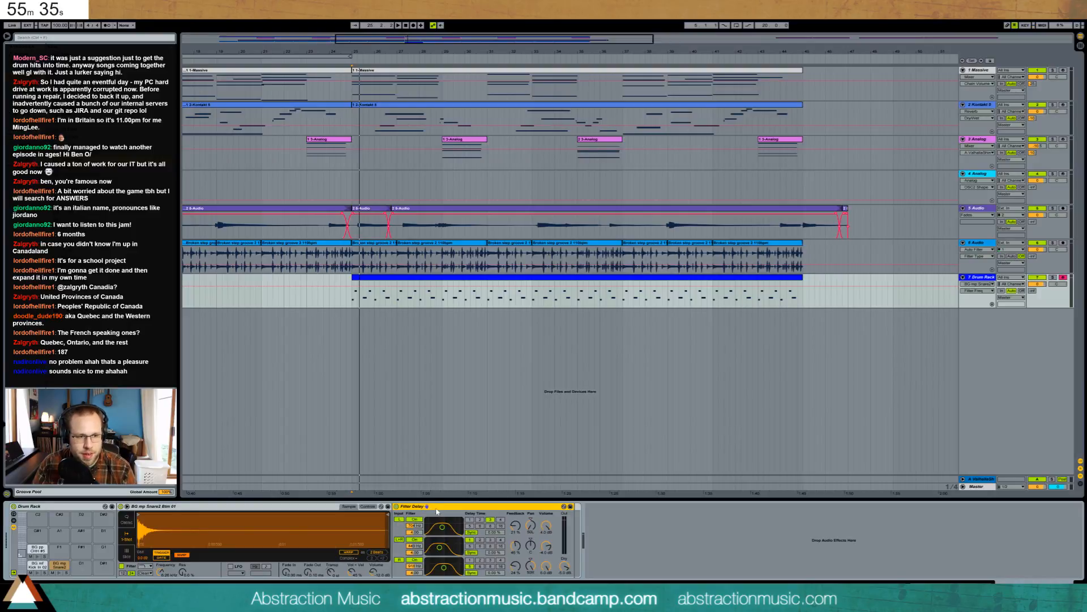
pyautogui.press('Delete')
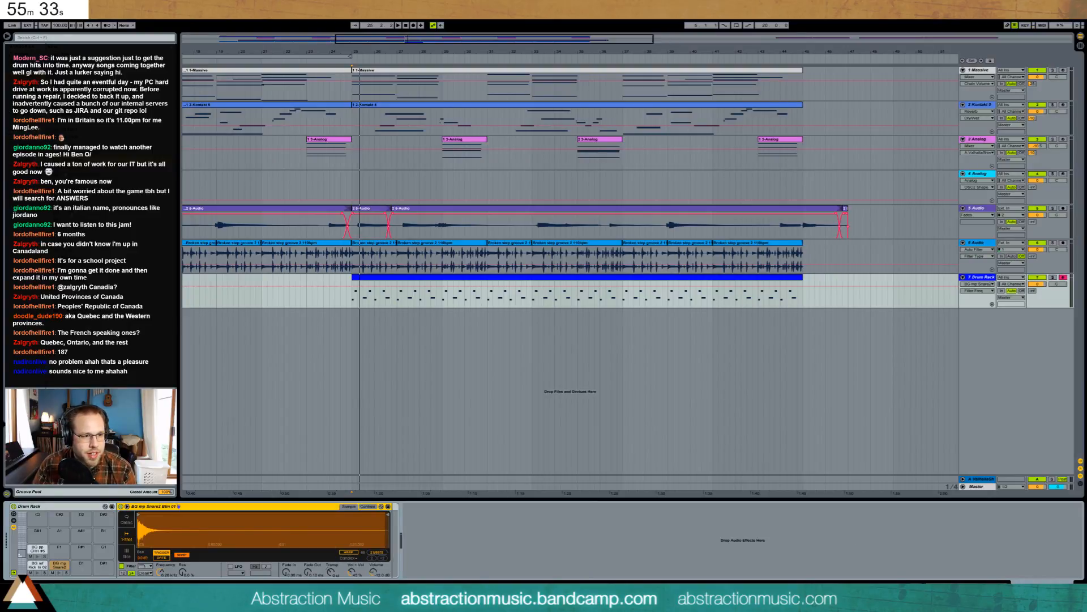
pyautogui.click(427, 572)
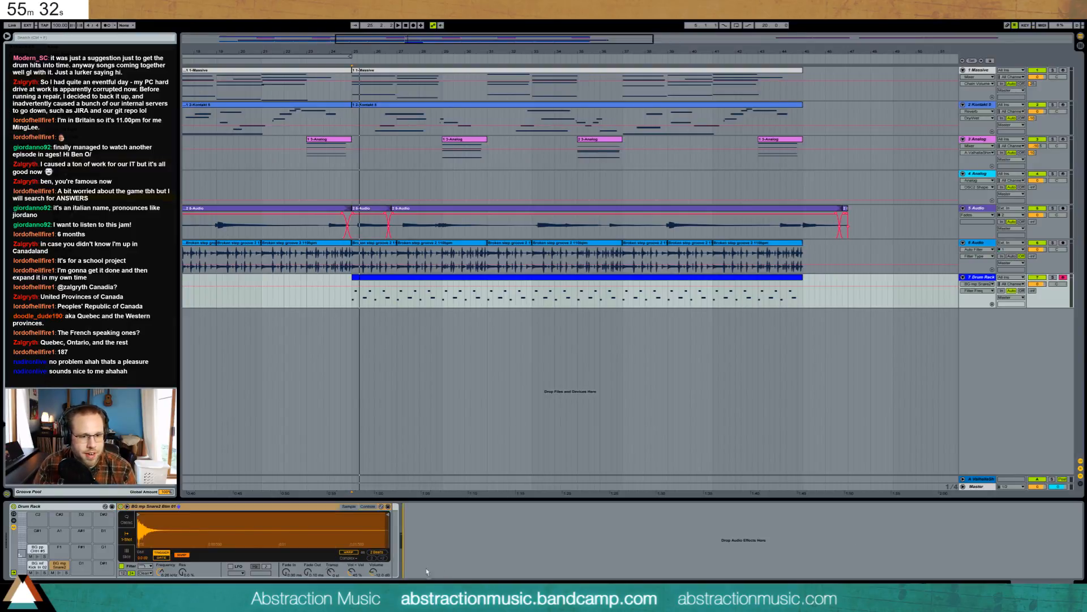
pyautogui.moveTo(393, 553)
pyautogui.mouseDown()
pyautogui.moveTo(408, 559)
pyautogui.moveTo(405, 522)
pyautogui.mouseUp()
pyautogui.click(400, 553)
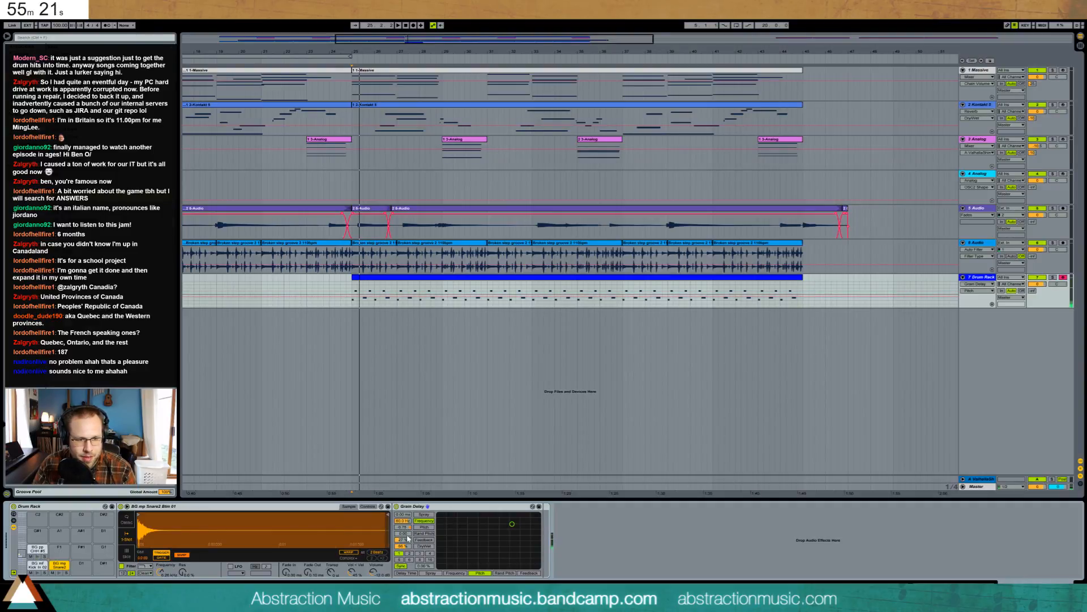
# - Set Grain Delay feedback 80% and dry/wet 41%, then save the set in Hold Project
pyautogui.moveTo(408, 539)
pyautogui.mouseDown()
pyautogui.moveTo(407, 509)
pyautogui.moveTo(407, 559)
pyautogui.mouseUp()
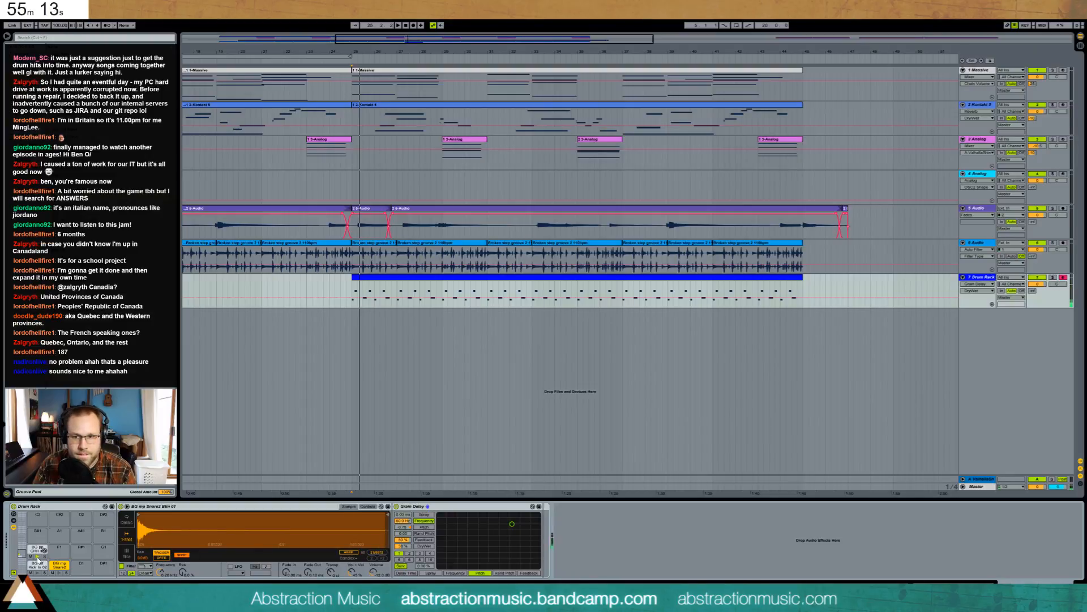
pyautogui.hotkey('ctrl', 's')
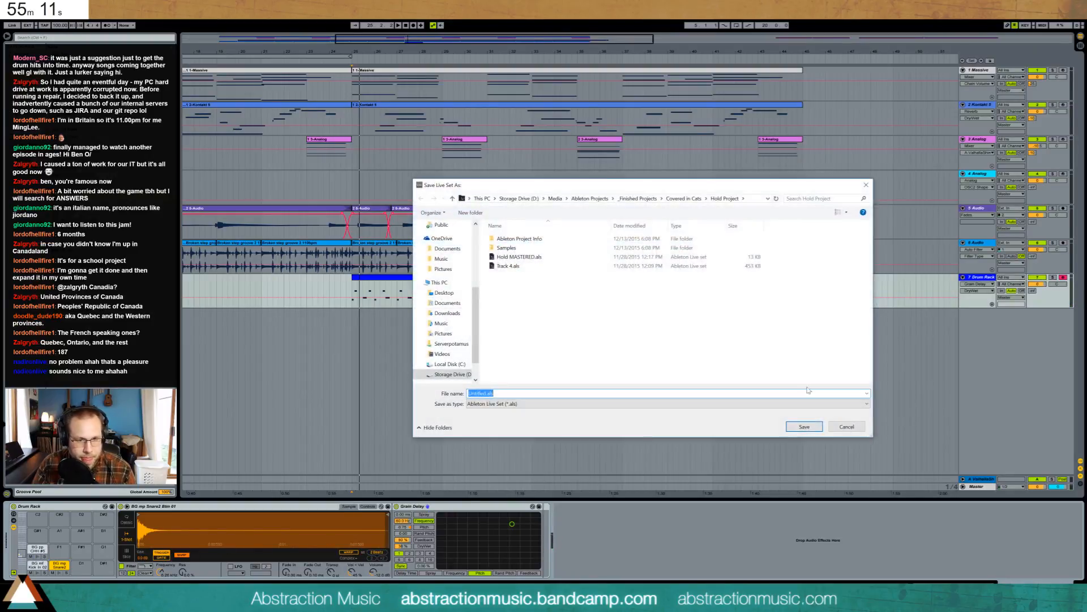
pyautogui.click(804, 426)
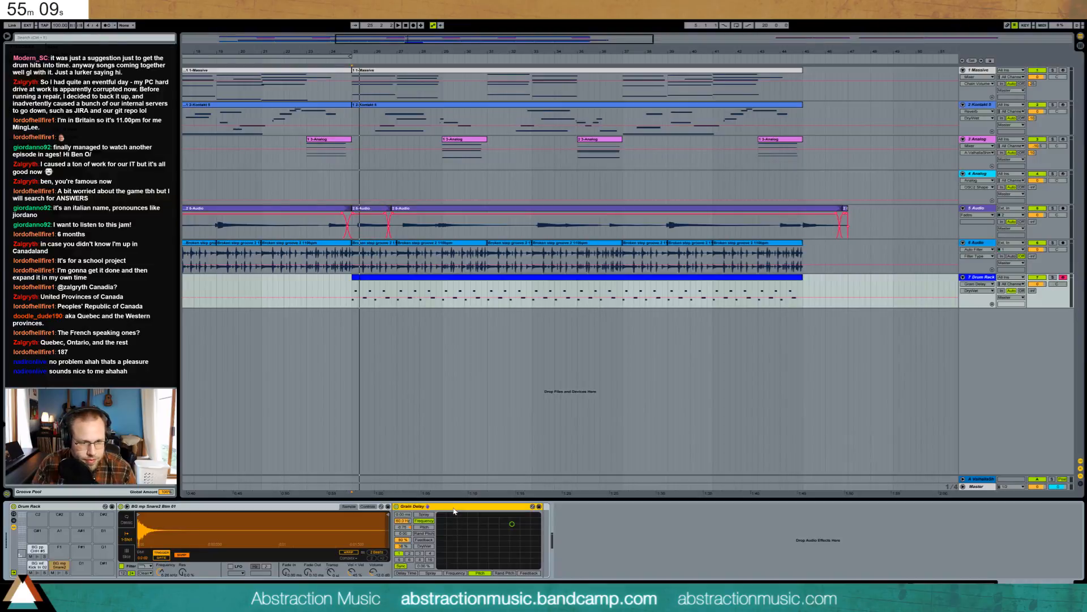
# - Retune the Grain Delay to 16.8 Hz, 95% feedback and 52% dry/wet while auditioning the pads
pyautogui.moveTo(404, 520); pyautogui.dragTo(404, 540)
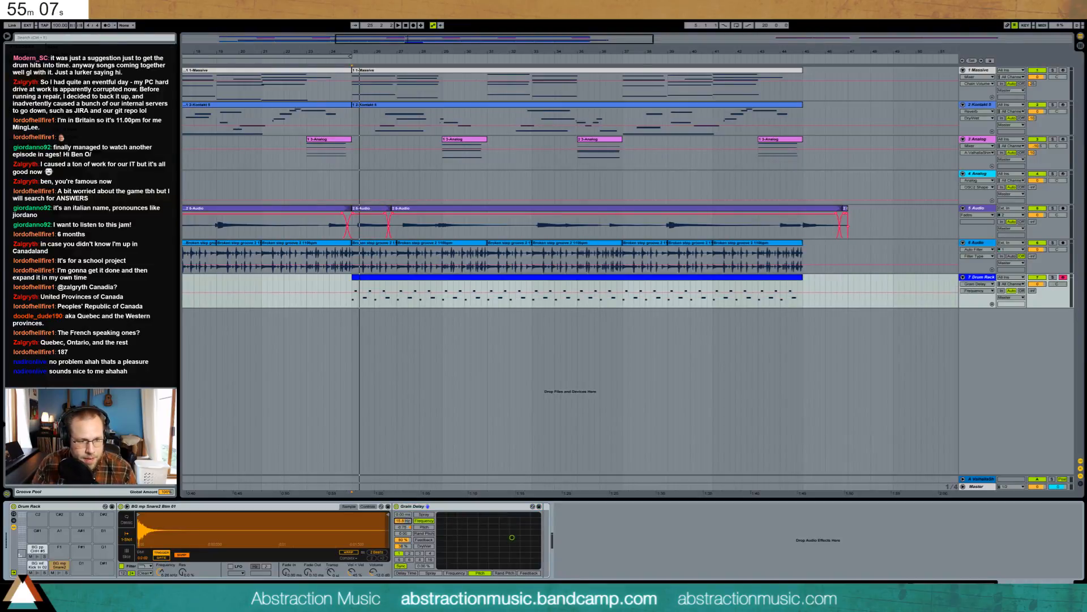
pyautogui.click(37, 556)
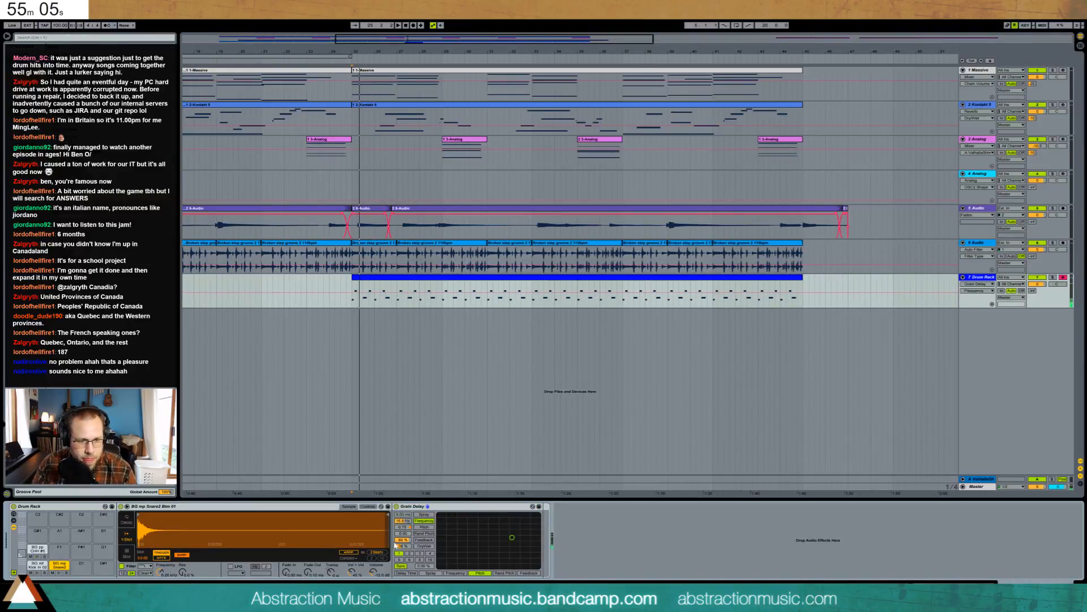
pyautogui.moveTo(402, 540); pyautogui.dragTo(402, 538)
pyautogui.moveTo(640, 512); pyautogui.dragTo(641, 513)
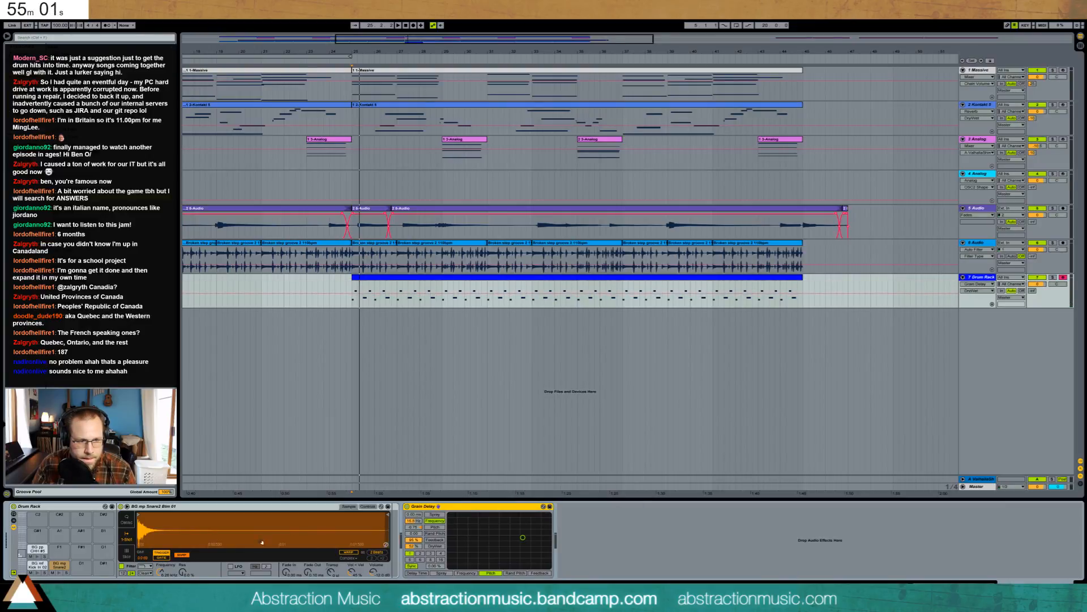
pyautogui.click(37, 557)
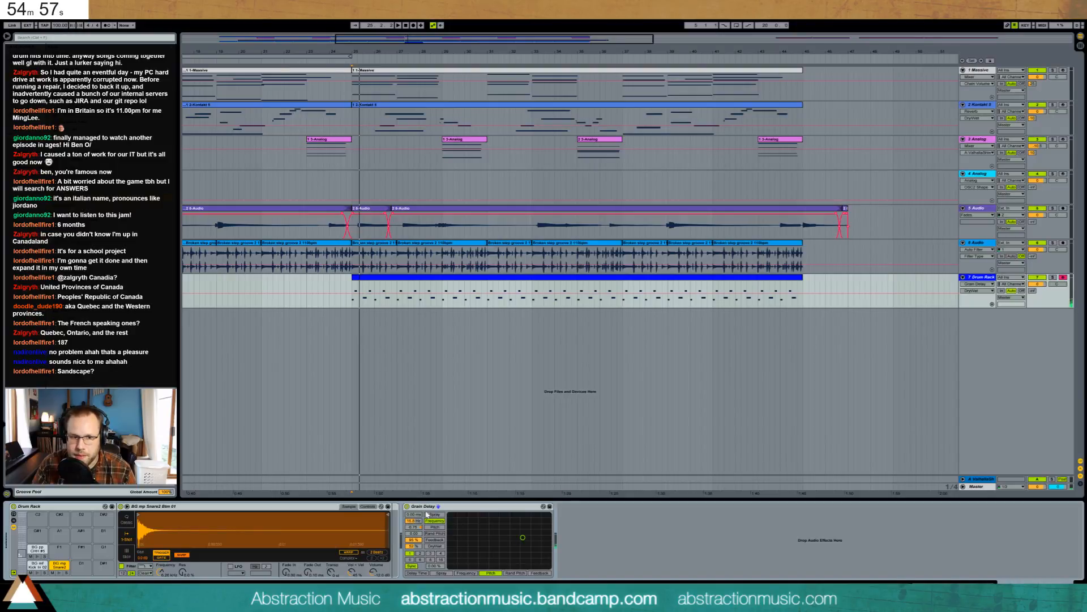
pyautogui.click(38, 555)
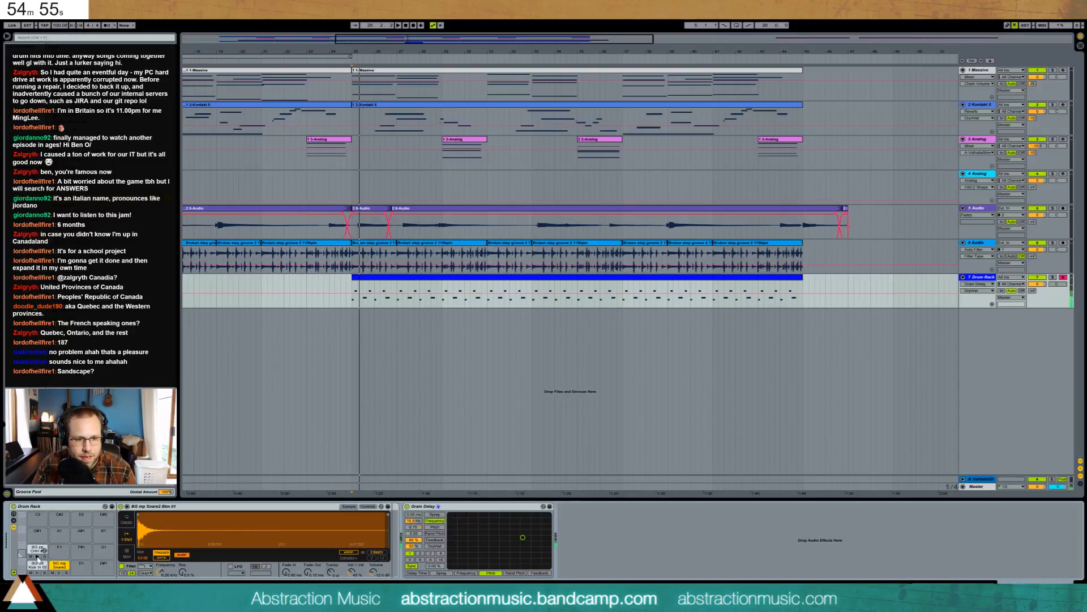
pyautogui.click(59, 573)
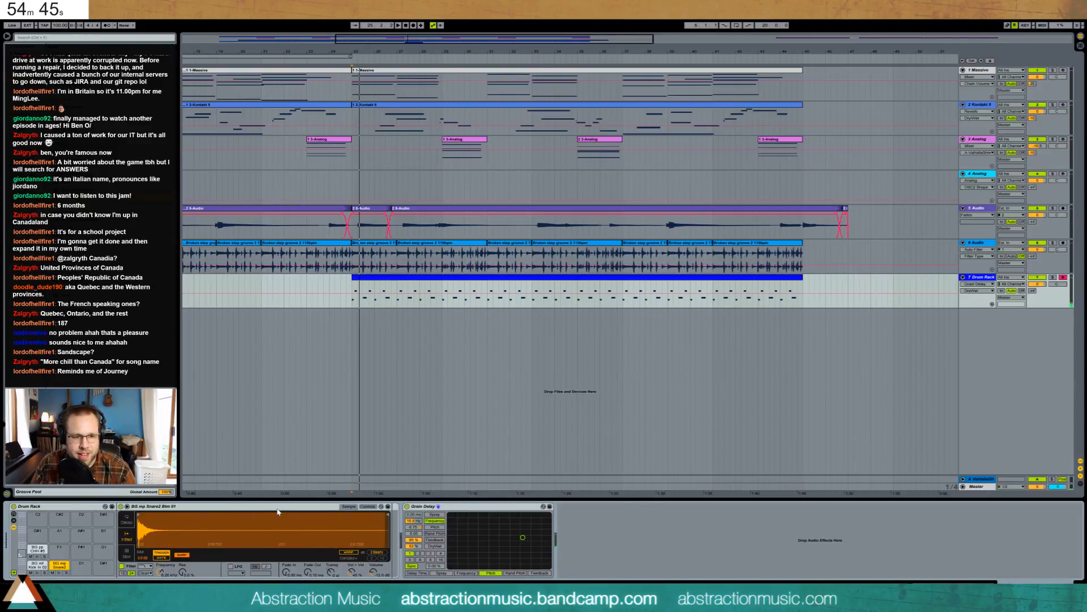
# - Set the Grain Delay pitch to 0.00 and play the arrangement from bar 25
pyautogui.click(418, 527)
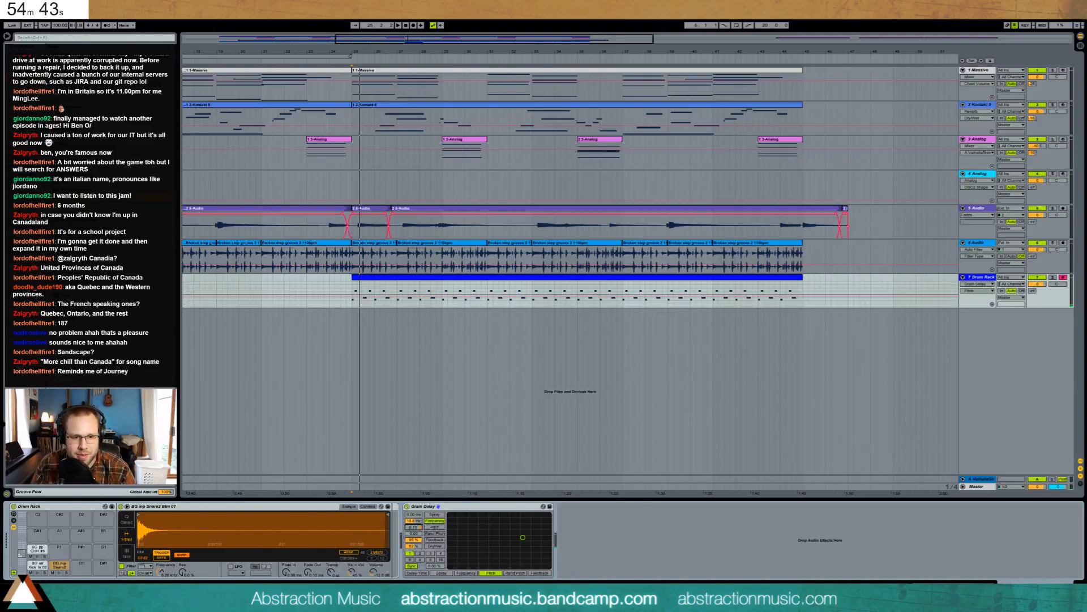
pyautogui.moveTo(416, 527); pyautogui.dragTo(418, 528)
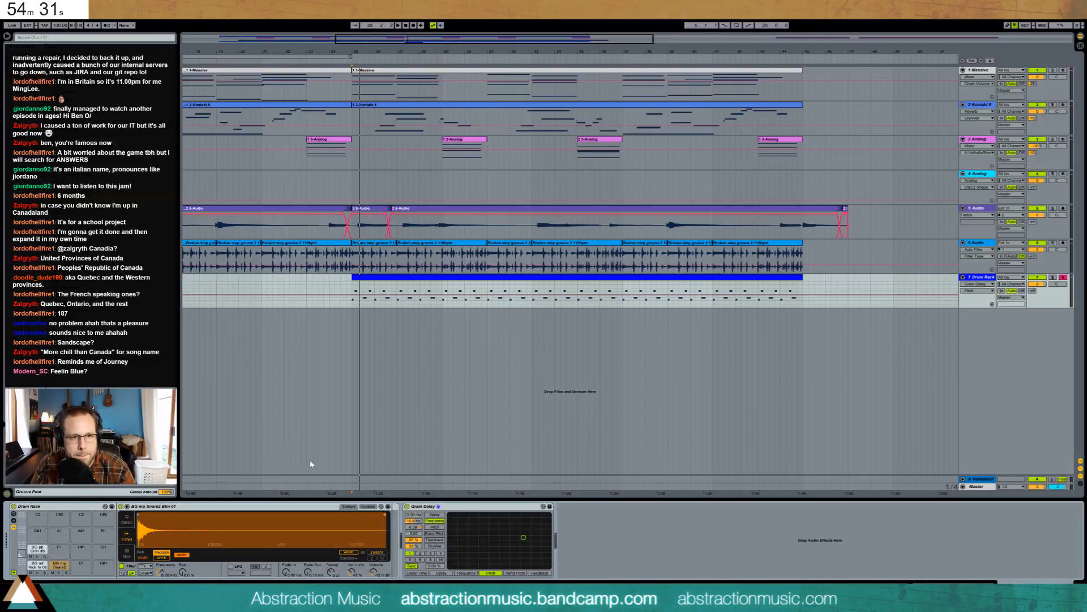
pyautogui.click(352, 278)
pyautogui.click(351, 286)
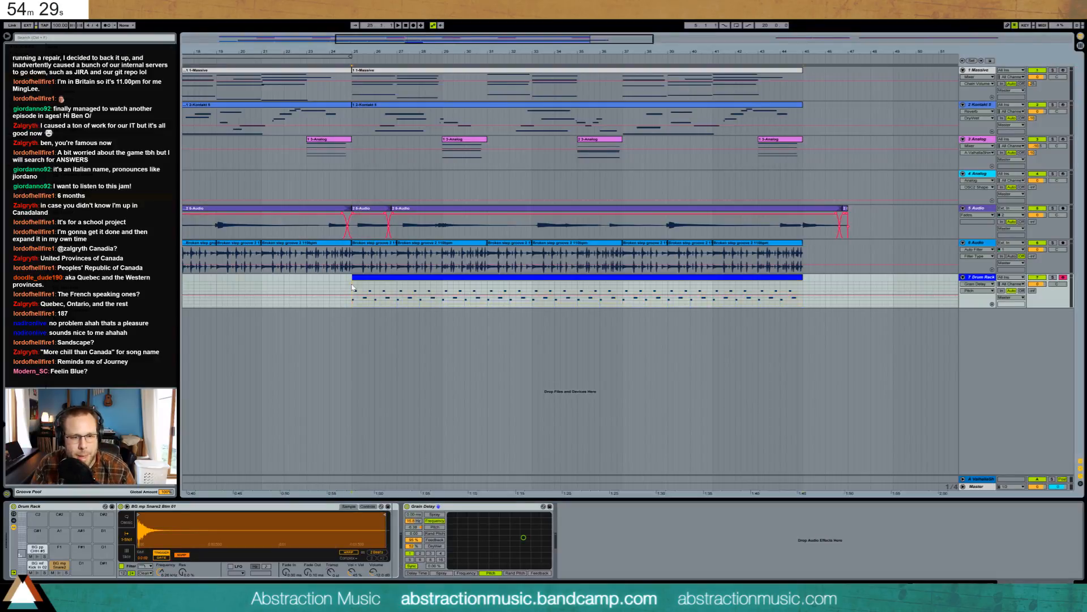
pyautogui.press('space')
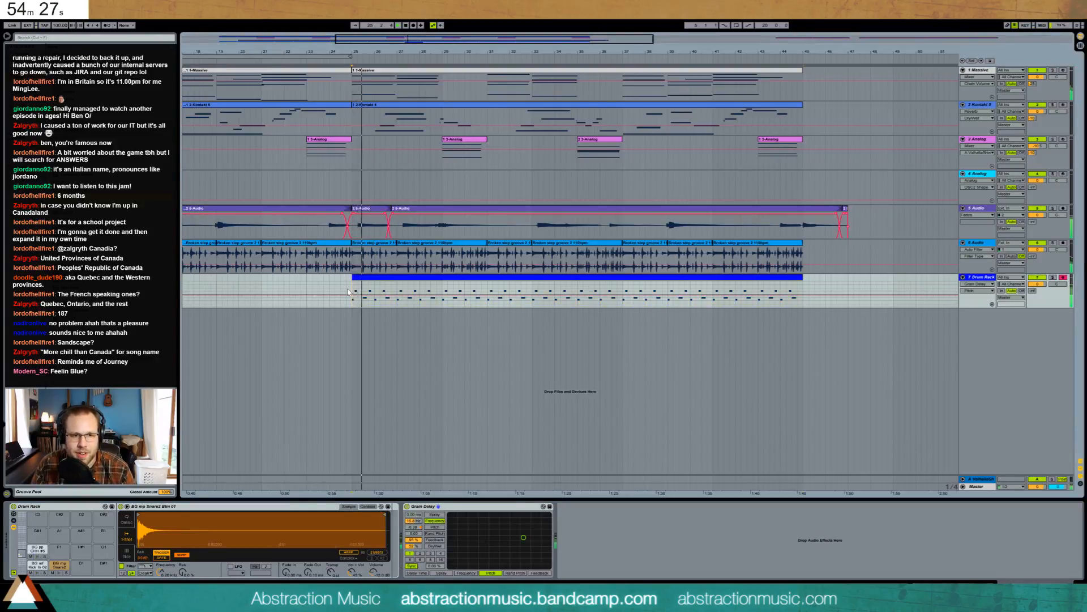
# - Rework the drum clip: snare a step later, hi-hat and kick notes removed, one hi-hat moved to the start
pyautogui.doubleClick(354, 291)
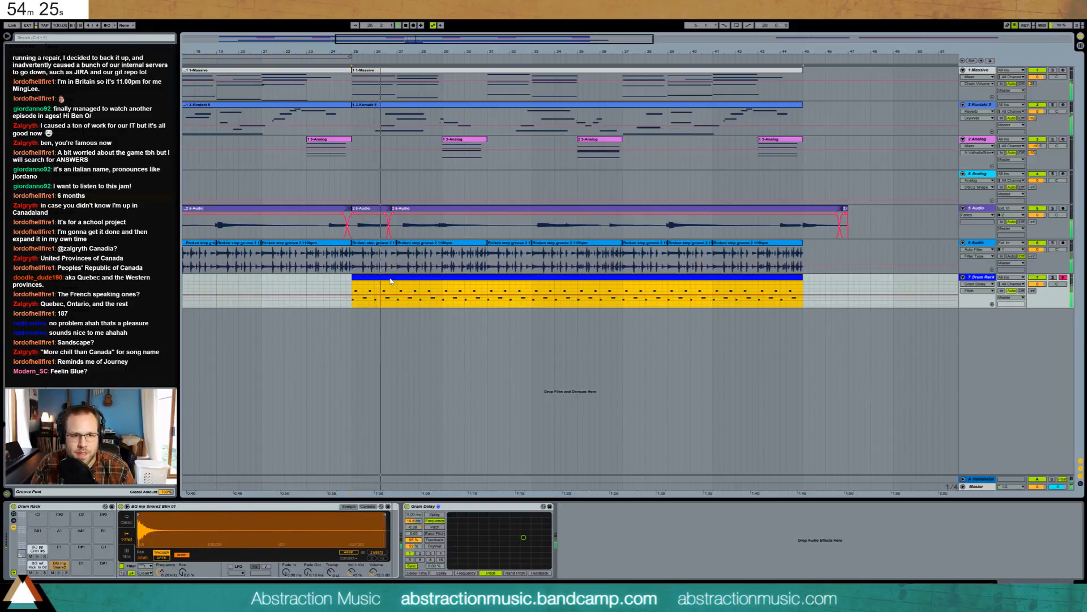
pyautogui.moveTo(370, 383); pyautogui.dragTo(468, 369)
pyautogui.moveTo(594, 433); pyautogui.dragTo(447, 370)
pyautogui.press('Delete')
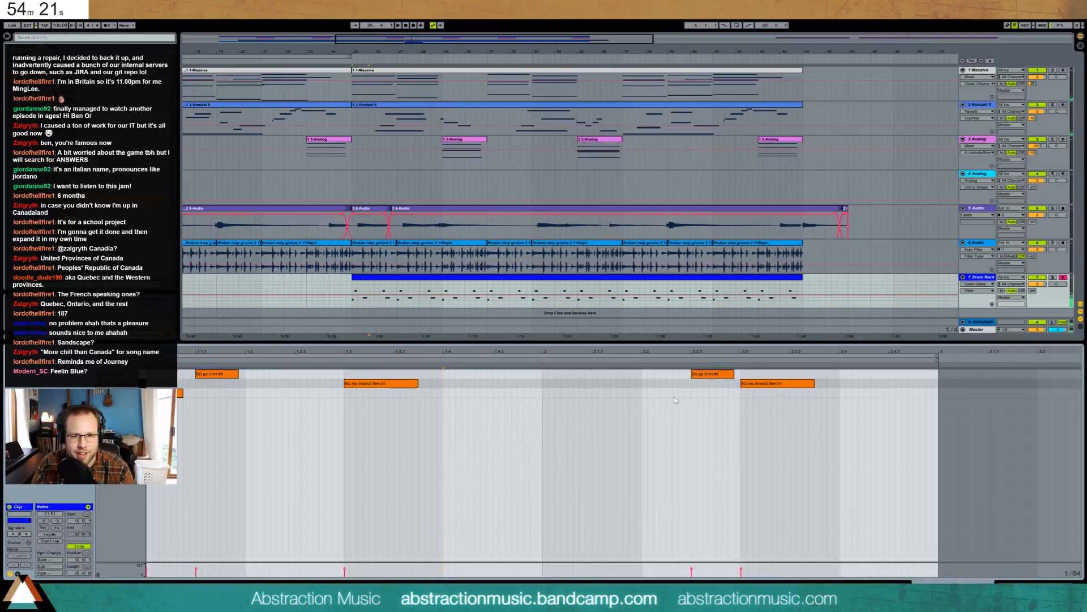
pyautogui.click(718, 376)
pyautogui.press('Delete')
pyautogui.press('space')
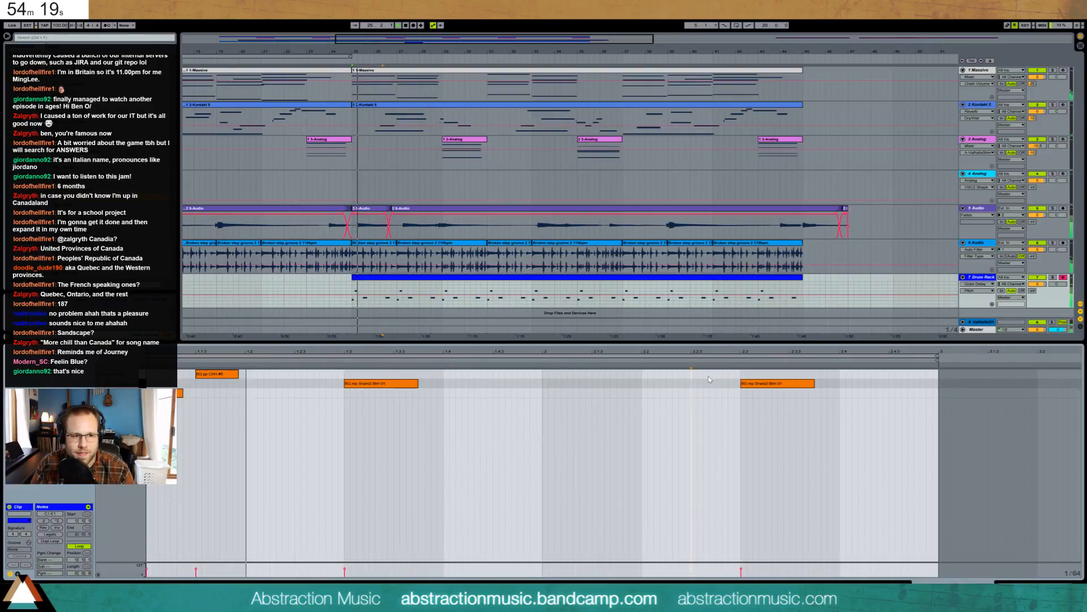
pyautogui.press('space')
pyautogui.moveTo(211, 374); pyautogui.dragTo(162, 374)
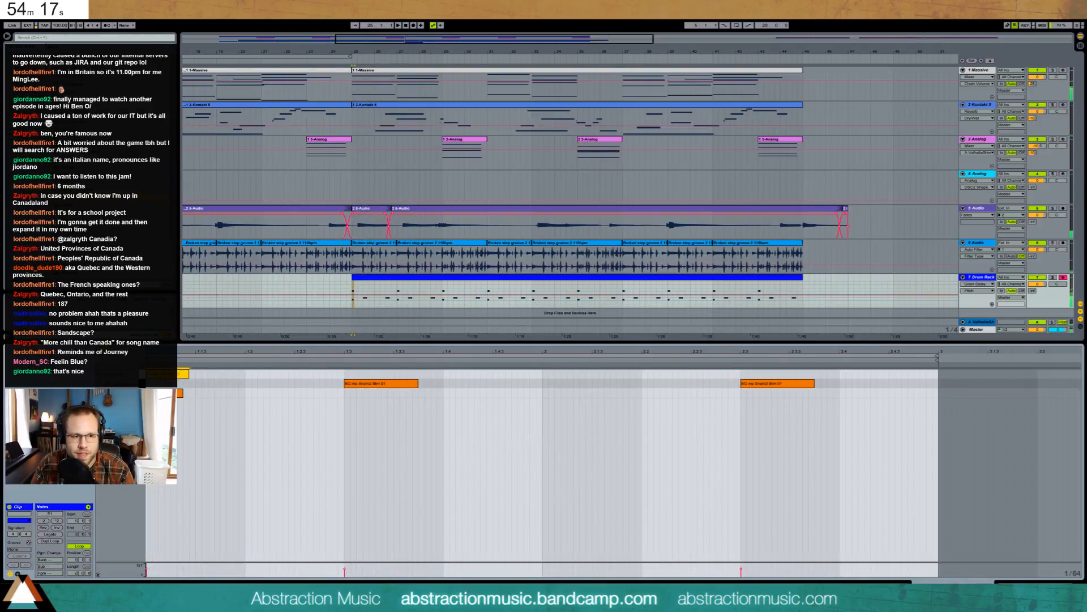
pyautogui.click(497, 463)
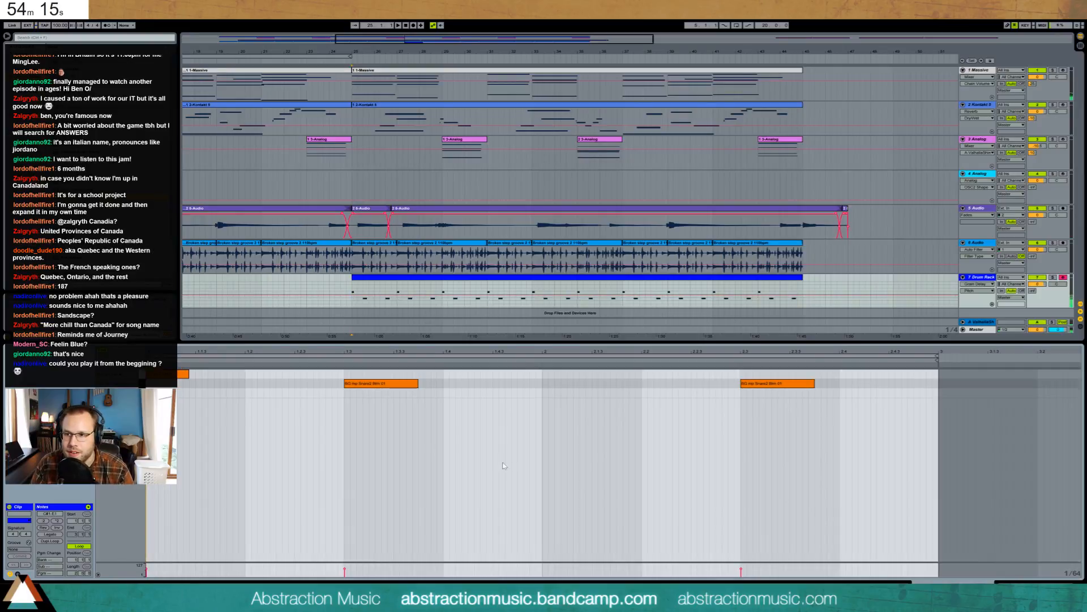
# - Delete the stray clips past the song's end on track 3 and select the Drum Rack clip
pyautogui.hotkey('shift', 'Tab')
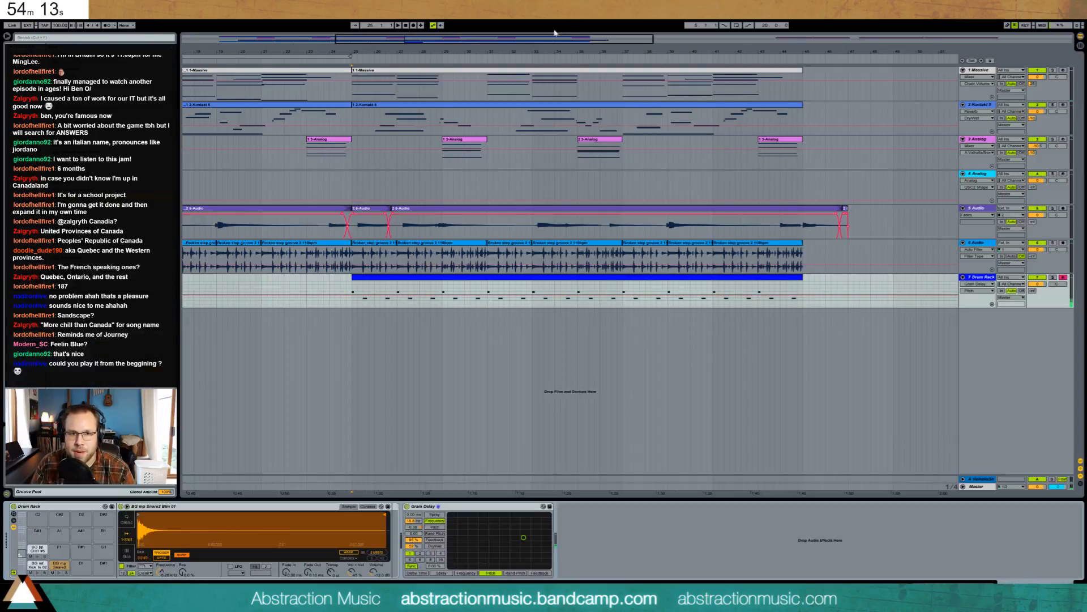
pyautogui.moveTo(566, 36); pyautogui.dragTo(567, 4)
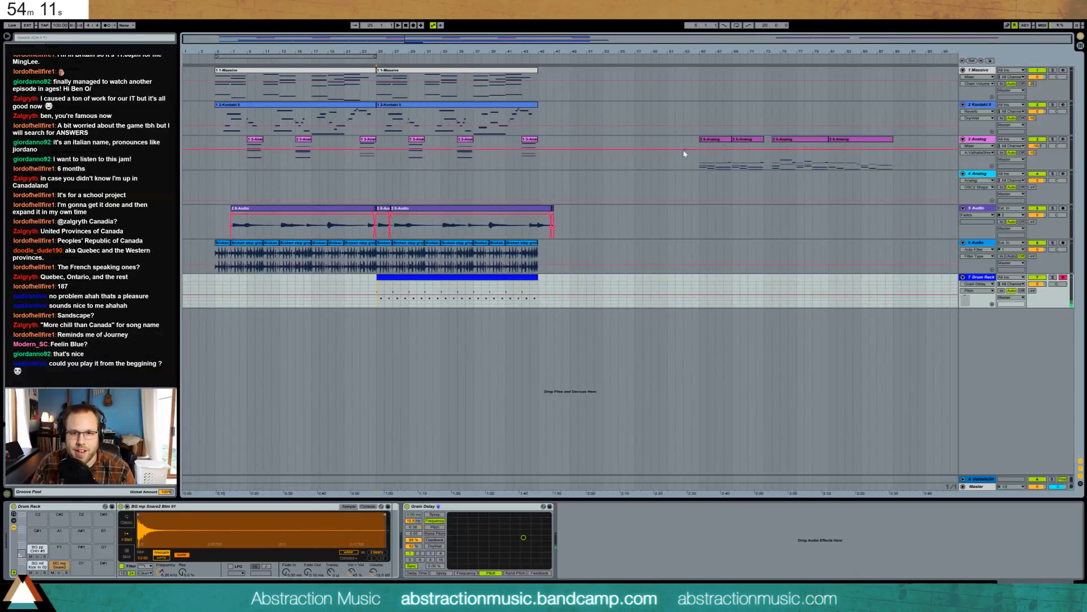
pyautogui.moveTo(685, 153); pyautogui.dragTo(972, 153)
pyautogui.press('Delete')
pyautogui.press('space')
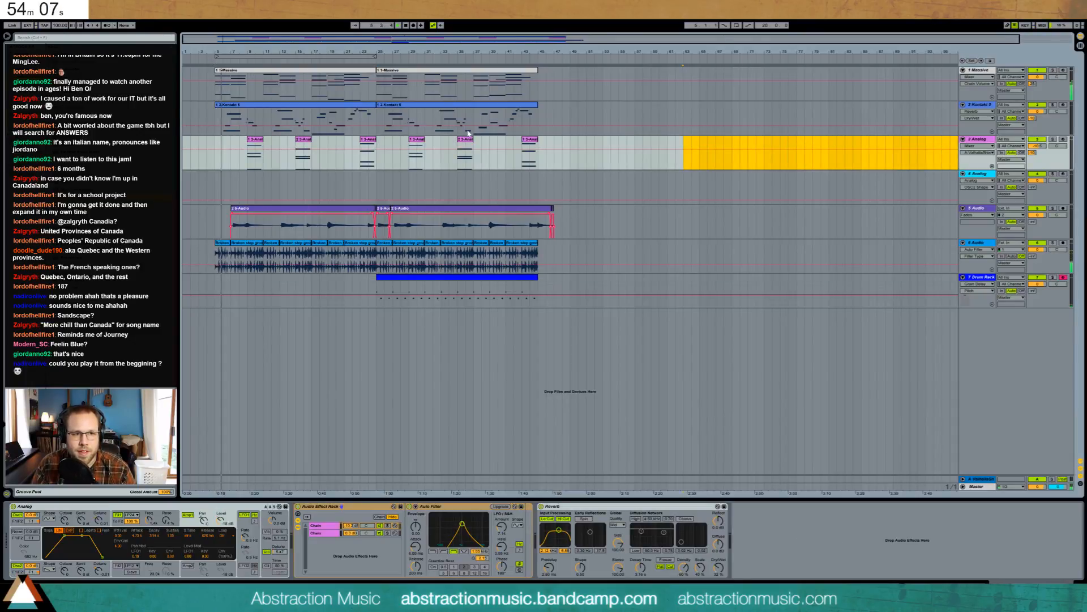
pyautogui.click(403, 286)
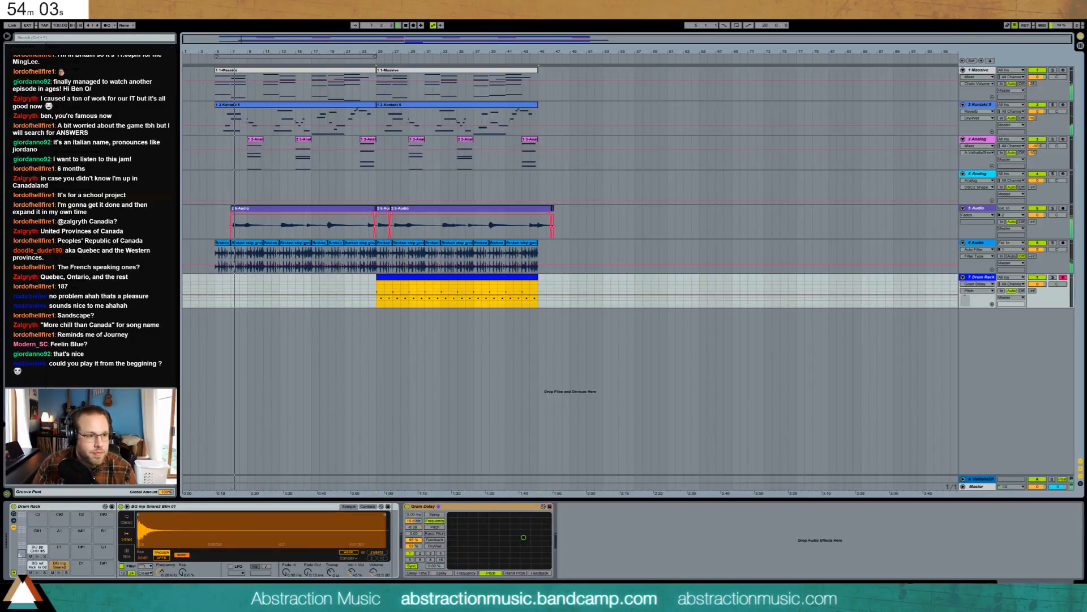
# - Add a Reverb after the Grain Delay with 1.84 s decay and about 60% dry/wet
pyautogui.click(570, 378)
pyautogui.moveTo(571, 377); pyautogui.dragTo(575, 535)
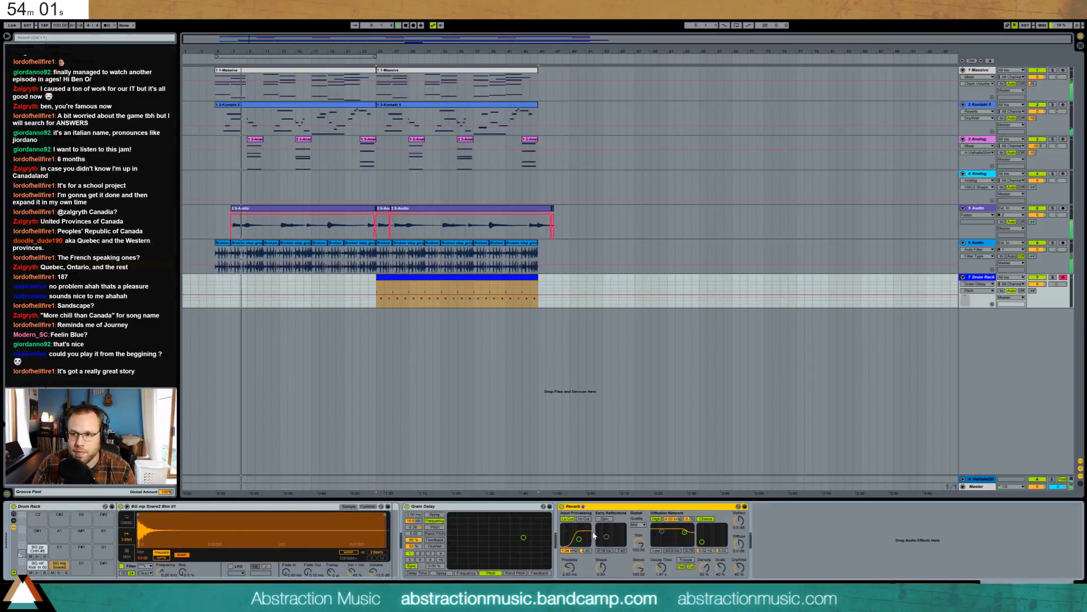
pyautogui.click(661, 568)
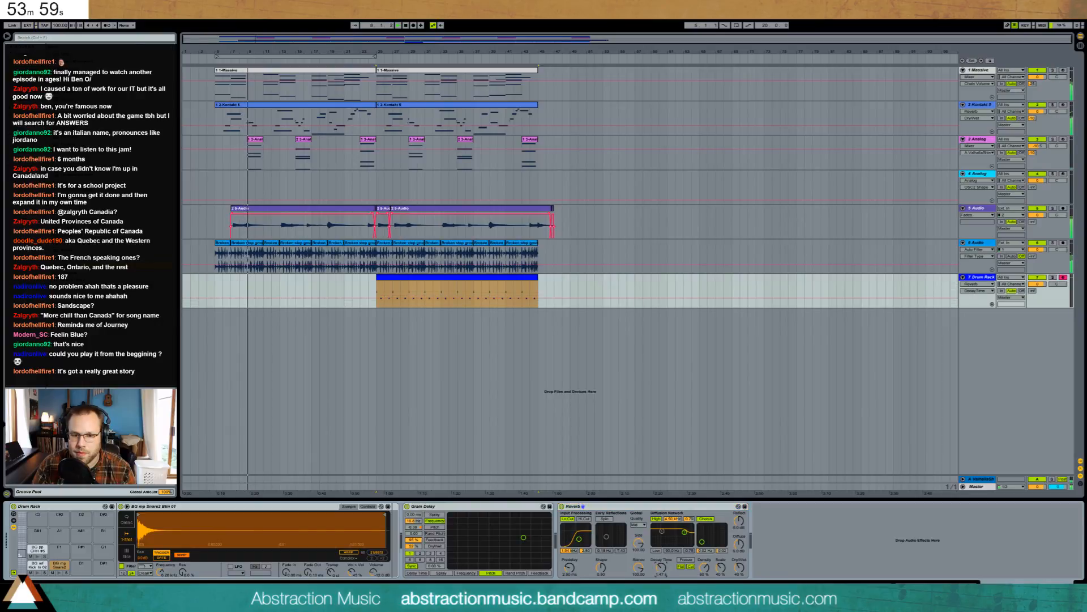
pyautogui.moveTo(661, 568); pyautogui.dragTo(661, 563)
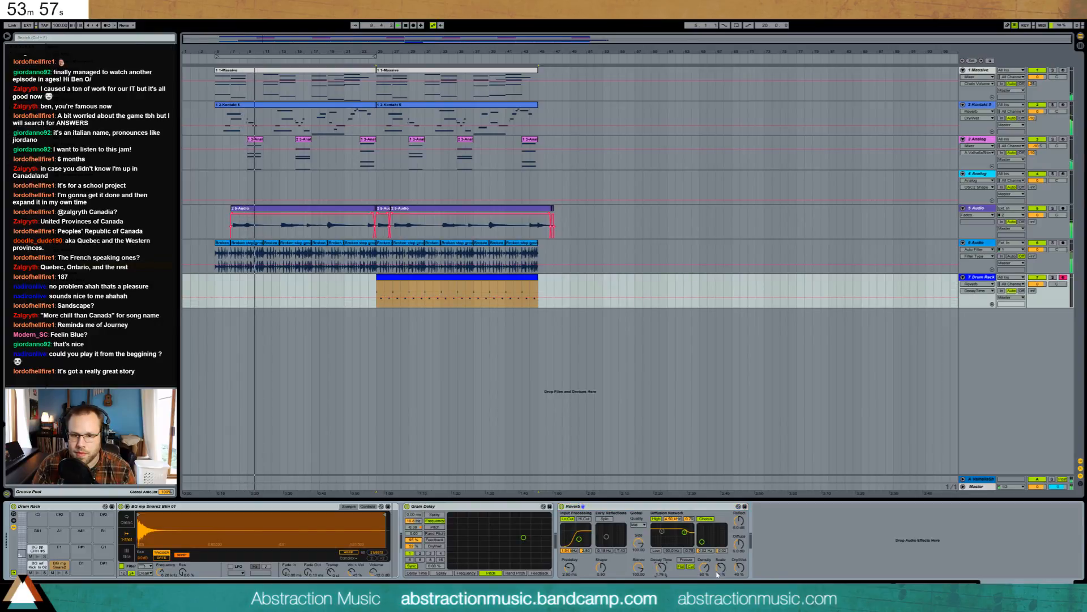
pyautogui.moveTo(739, 567); pyautogui.dragTo(739, 551)
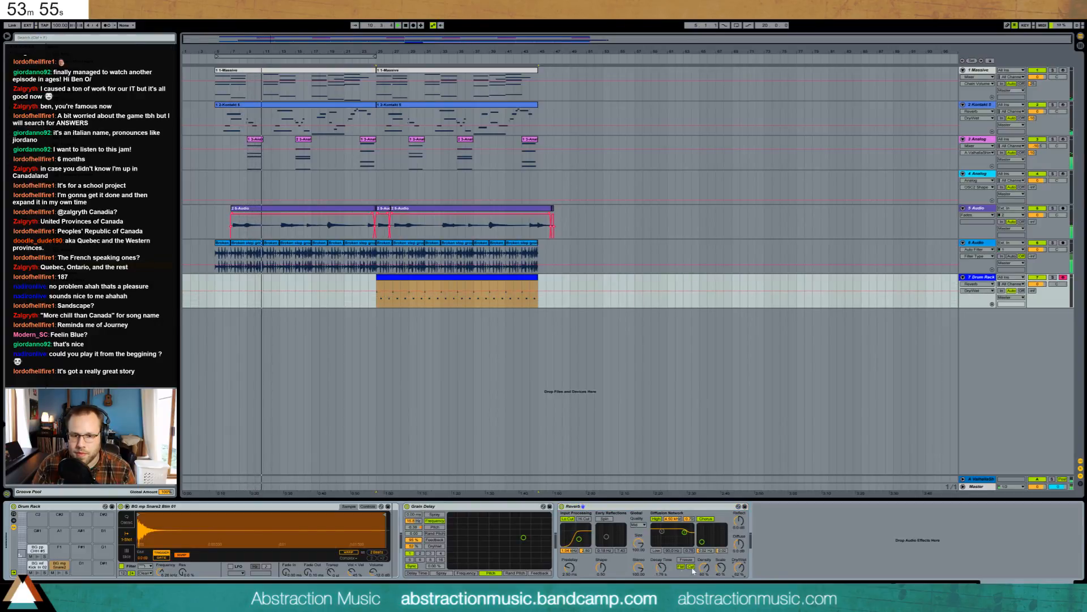
pyautogui.moveTo(661, 567); pyautogui.dragTo(660, 563)
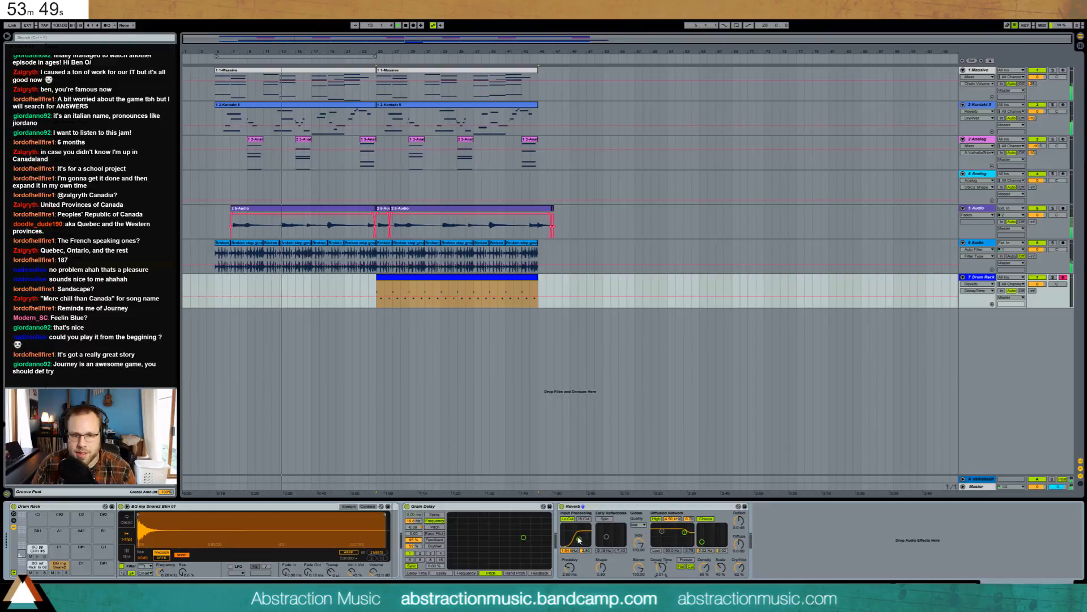
# - Raise the Reverb's low cut and reduce the Grain Delay feedback to 67%
pyautogui.moveTo(579, 539); pyautogui.dragTo(580, 543)
pyautogui.moveTo(414, 540)
pyautogui.mouseDown()
pyautogui.moveTo(414, 555)
pyautogui.moveTo(415, 543)
pyautogui.mouseUp()
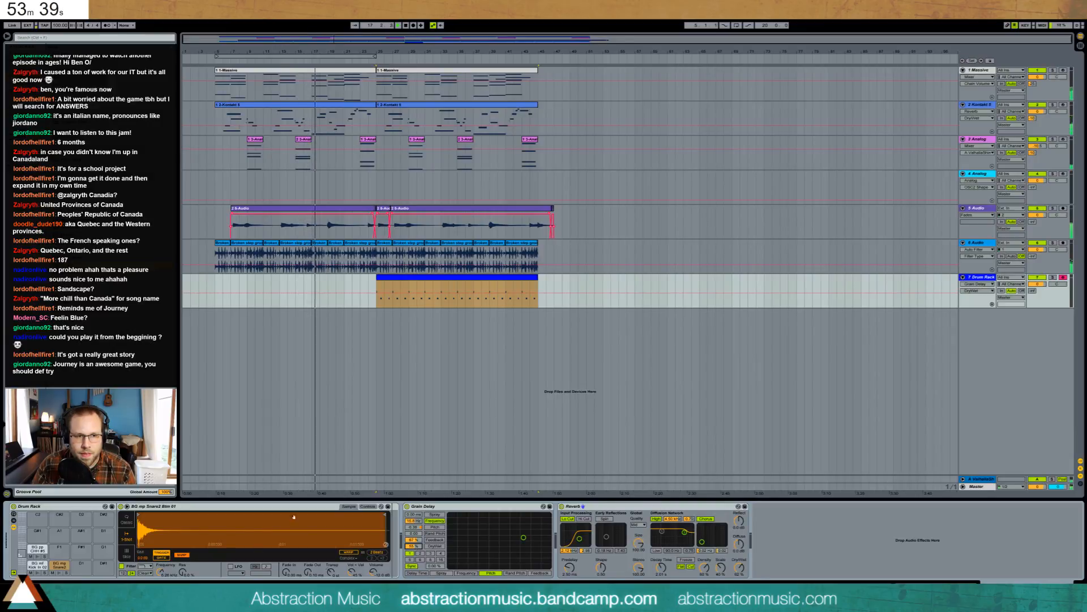
pyautogui.doubleClick(337, 107)
# - Move the Kontakt melody note near bar 14 from F4 down to A3
pyautogui.click(731, 450)
pyautogui.moveTo(731, 450); pyautogui.dragTo(718, 518)
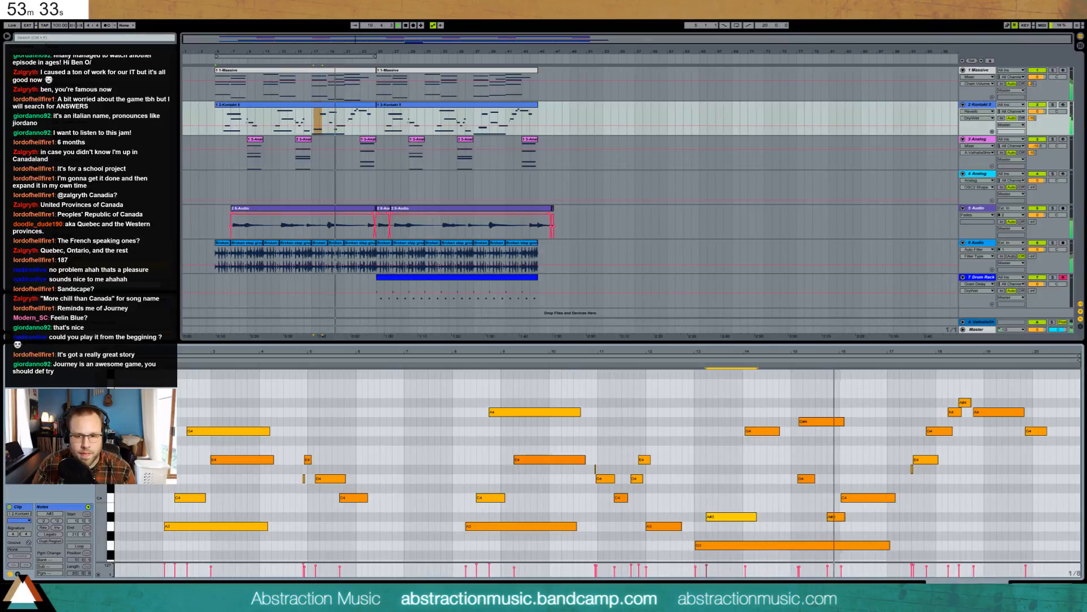
pyautogui.hotkey('shift', 'Tab')
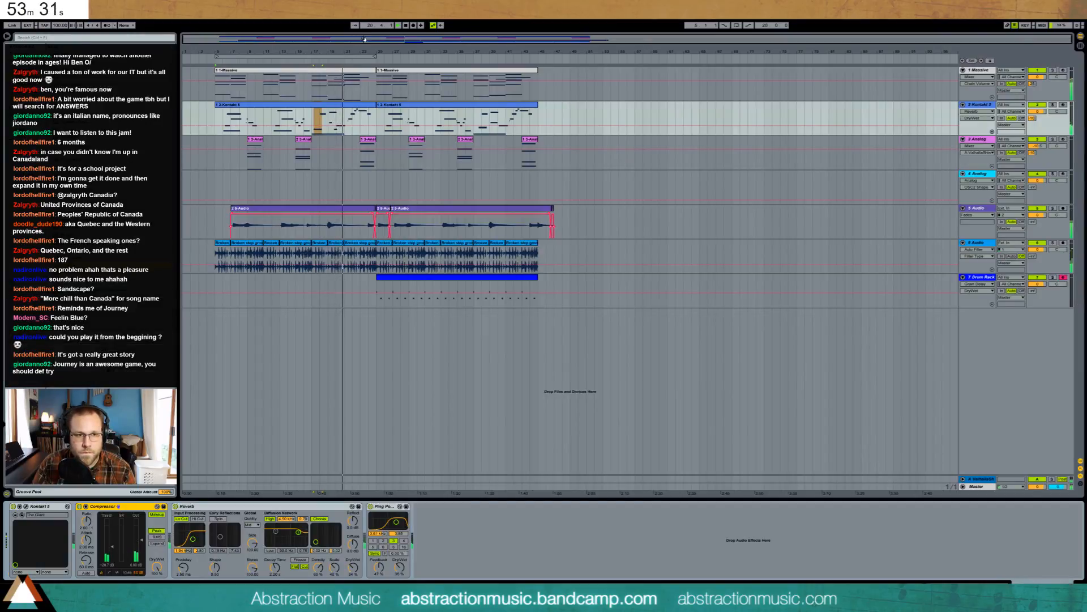
# - Copy a section of the track 5 audio take further right near bar 20 and extend its end
pyautogui.moveTo(364, 39); pyautogui.dragTo(364, 89)
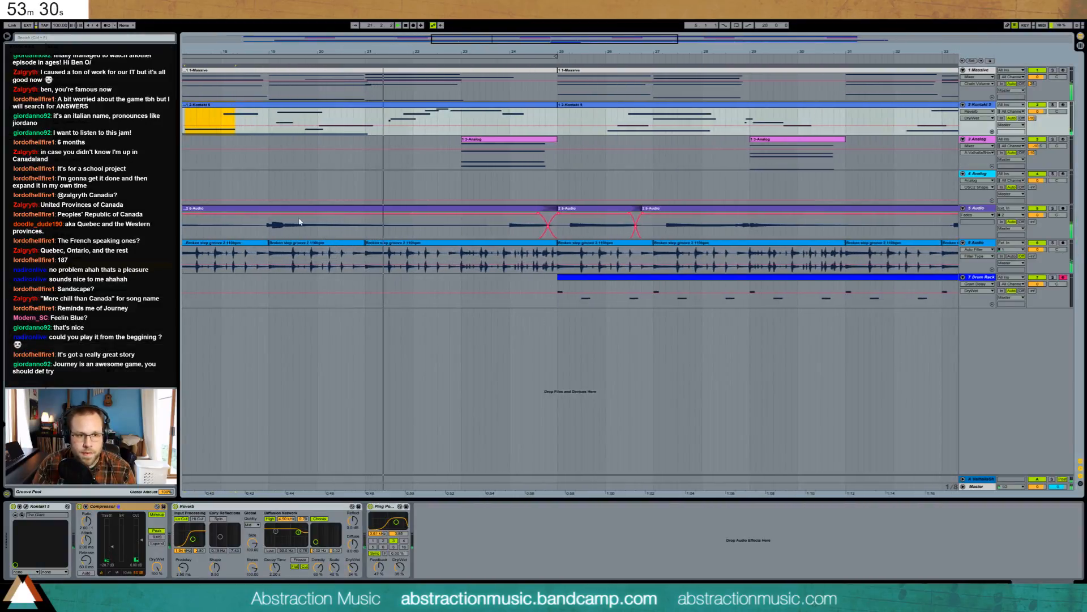
pyautogui.click(264, 227)
pyautogui.moveTo(273, 229); pyautogui.dragTo(383, 232)
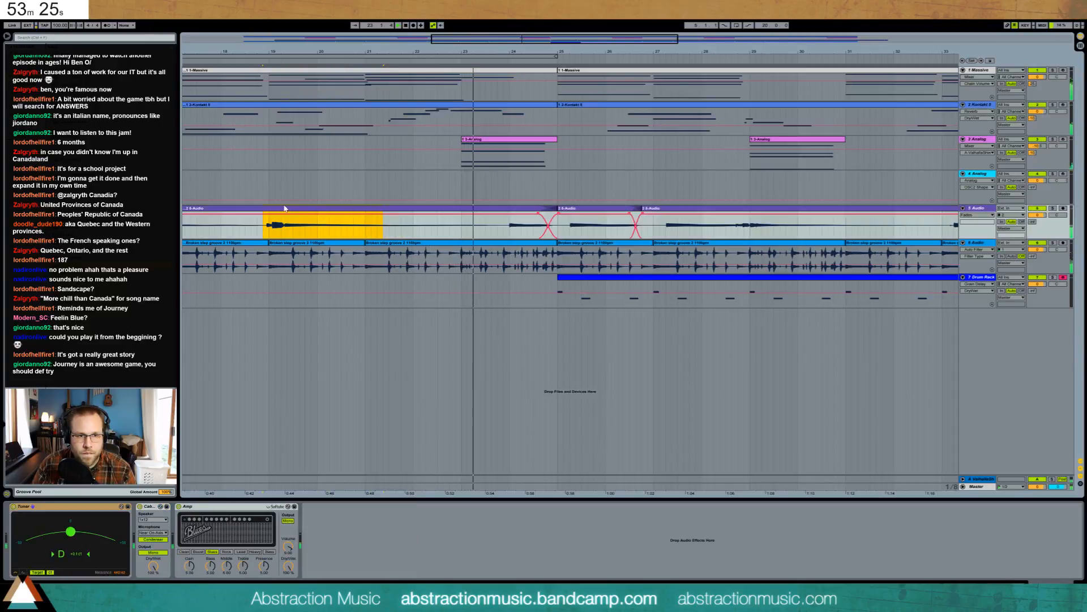
pyautogui.moveTo(264, 229); pyautogui.dragTo(489, 216)
pyautogui.moveTo(503, 209); pyautogui.dragTo(509, 209)
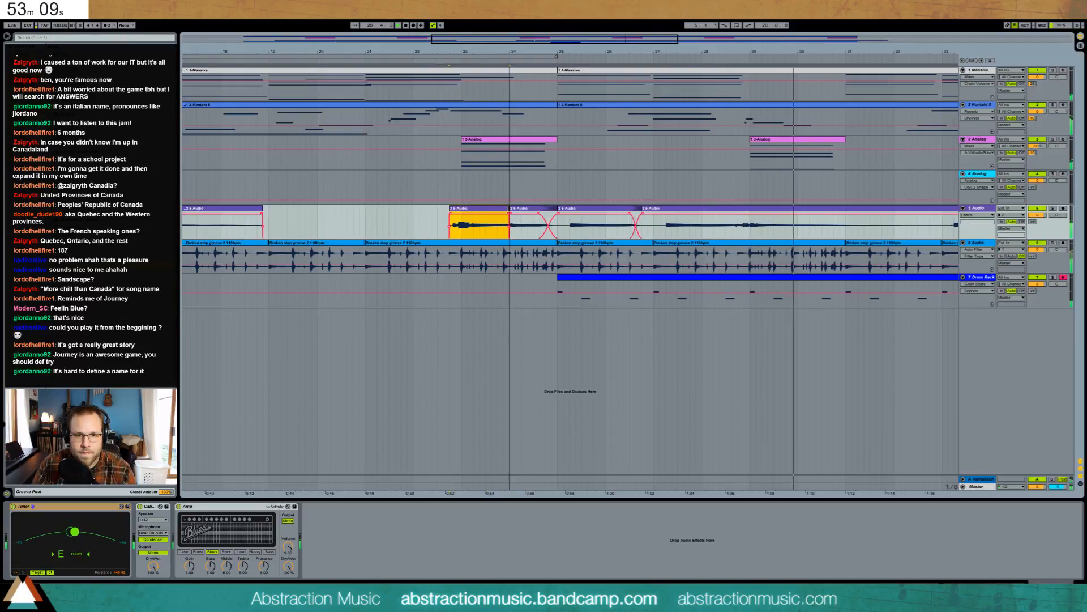
pyautogui.click(422, 227)
pyautogui.press('space')
pyautogui.press('space')
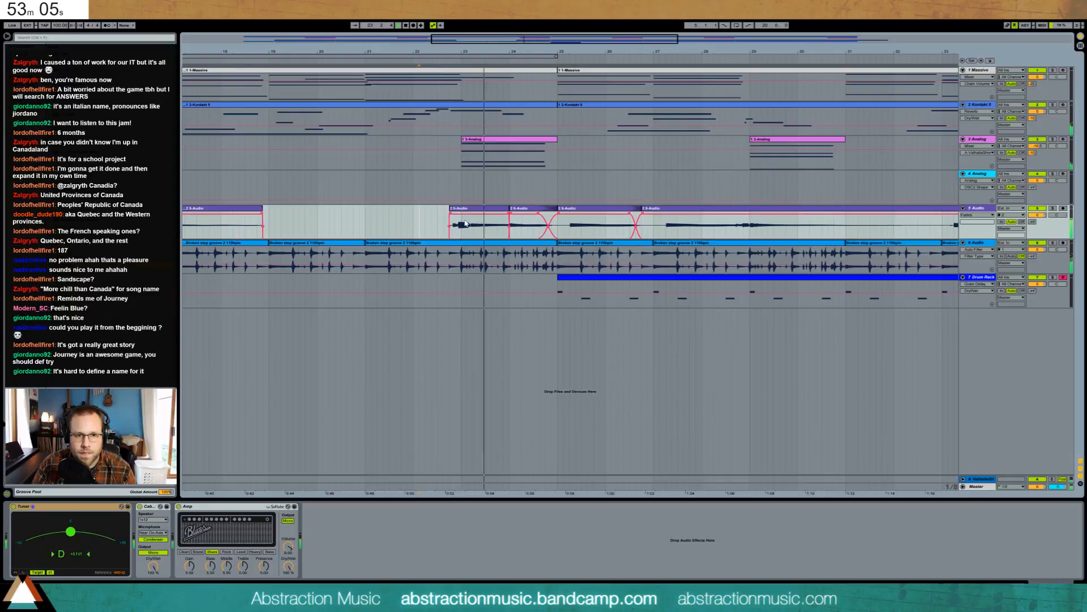
# - Move that audio clip earlier, trim the first clip's end and give it a fade-out
pyautogui.moveTo(500, 213)
pyautogui.mouseDown()
pyautogui.moveTo(362, 219)
pyautogui.moveTo(510, 221)
pyautogui.mouseUp()
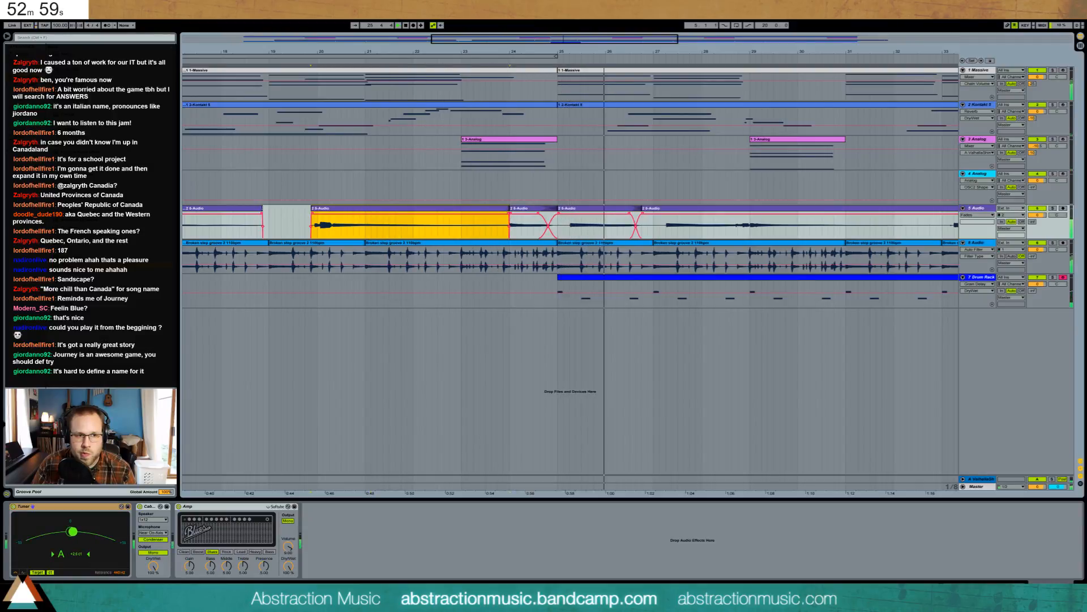
pyautogui.moveTo(261, 211)
pyautogui.mouseDown()
pyautogui.moveTo(310, 211)
pyautogui.moveTo(260, 210)
pyautogui.mouseUp()
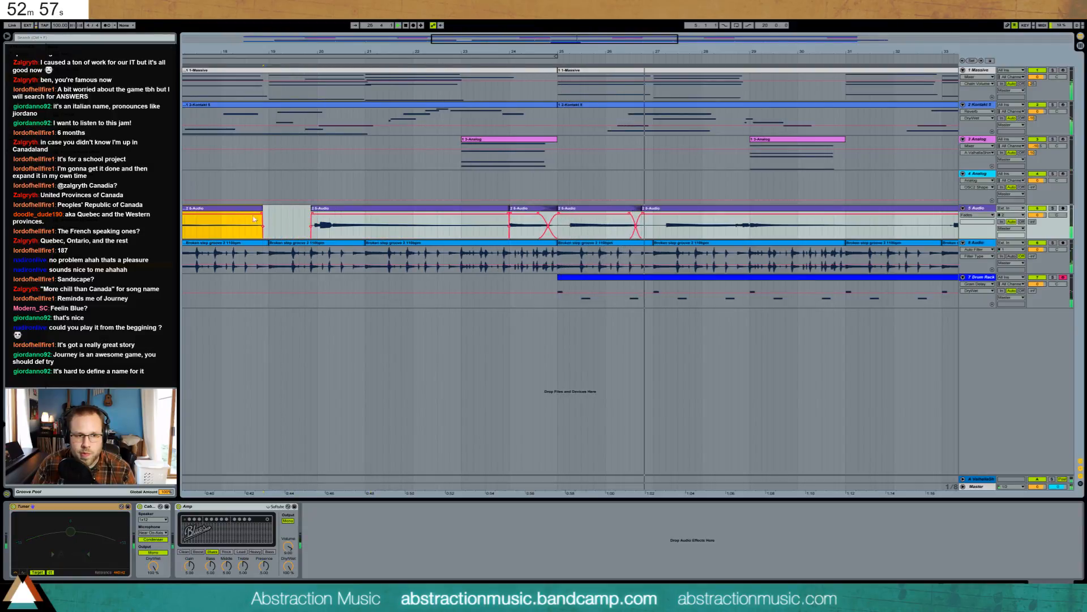
pyautogui.click(243, 222)
pyautogui.press('space')
pyautogui.press('space')
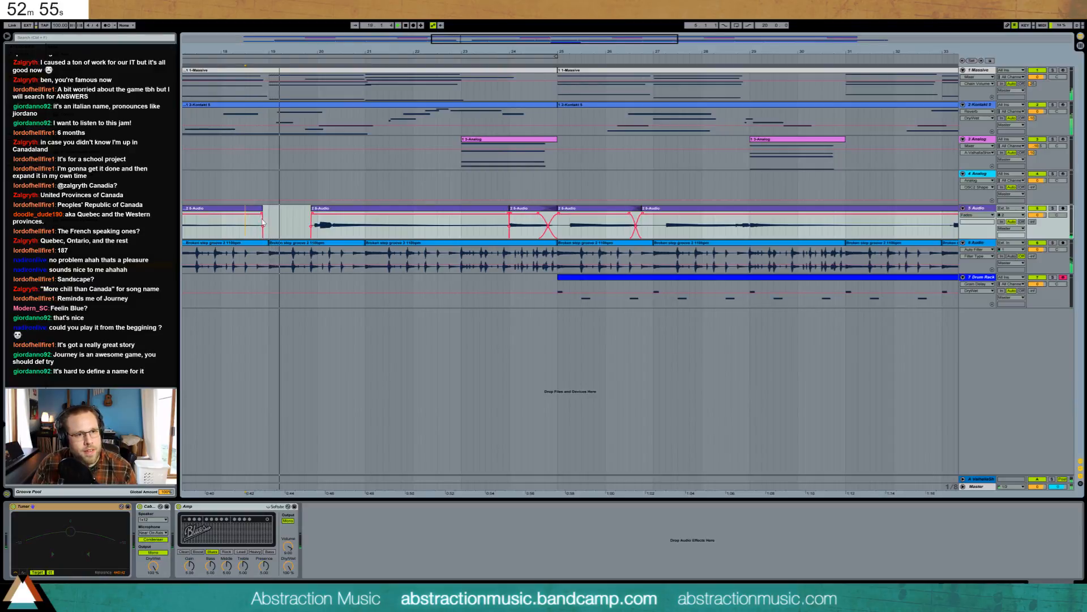
pyautogui.moveTo(262, 214); pyautogui.dragTo(240, 215)
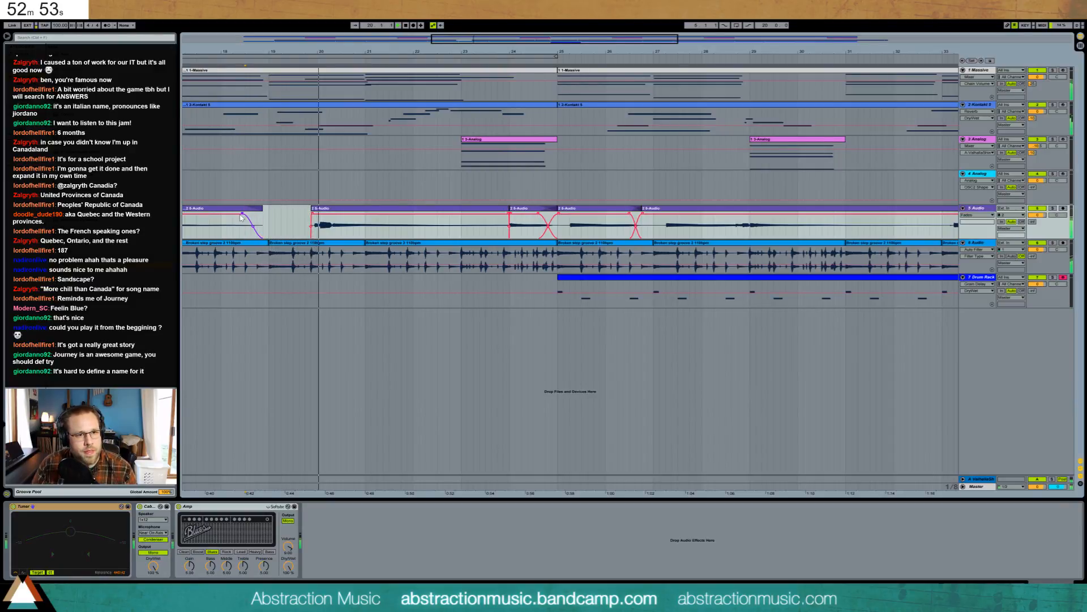
pyautogui.click(340, 210)
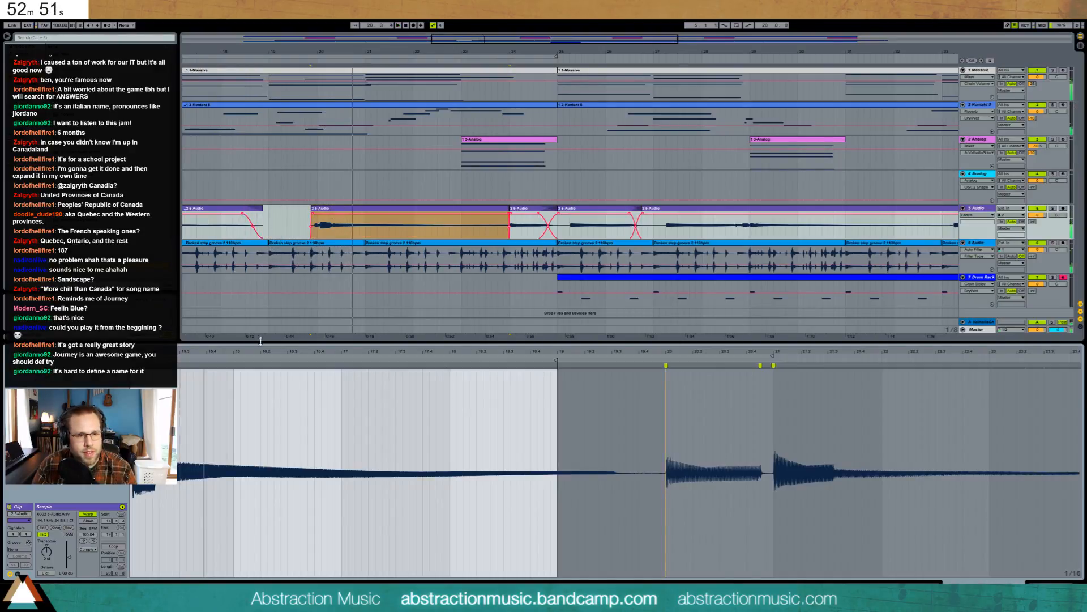
# - Lower the track 5 guitar clip's gain to -6.20 dB, then play it and zoom to bars 12–36
pyautogui.scroll(5, 263, 555)
pyautogui.moveTo(69, 557); pyautogui.dragTo(70, 560)
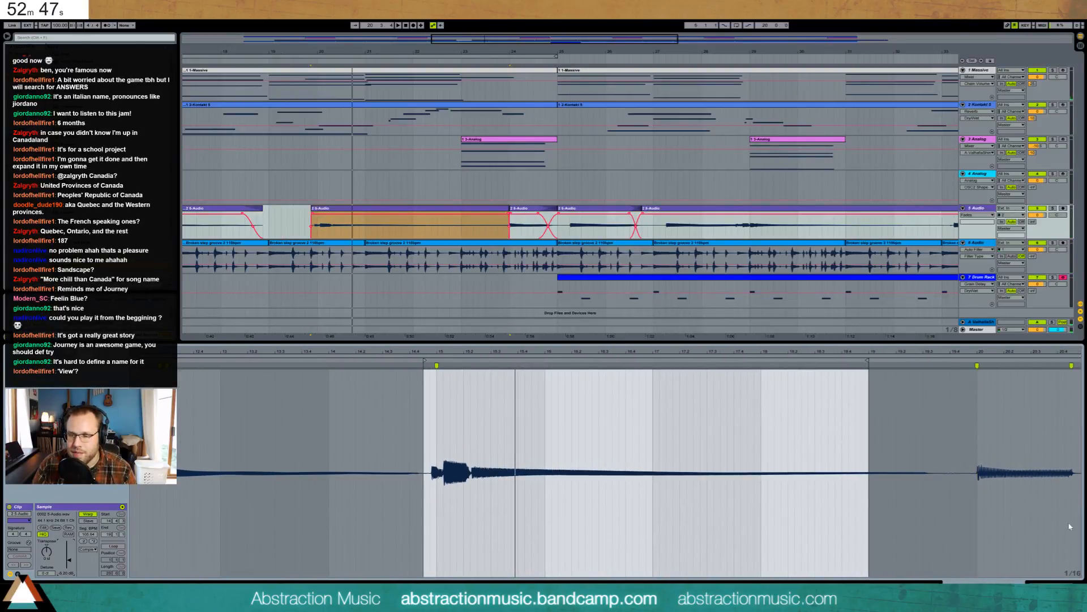
pyautogui.hotkey('shift', 'Tab')
pyautogui.click(322, 211)
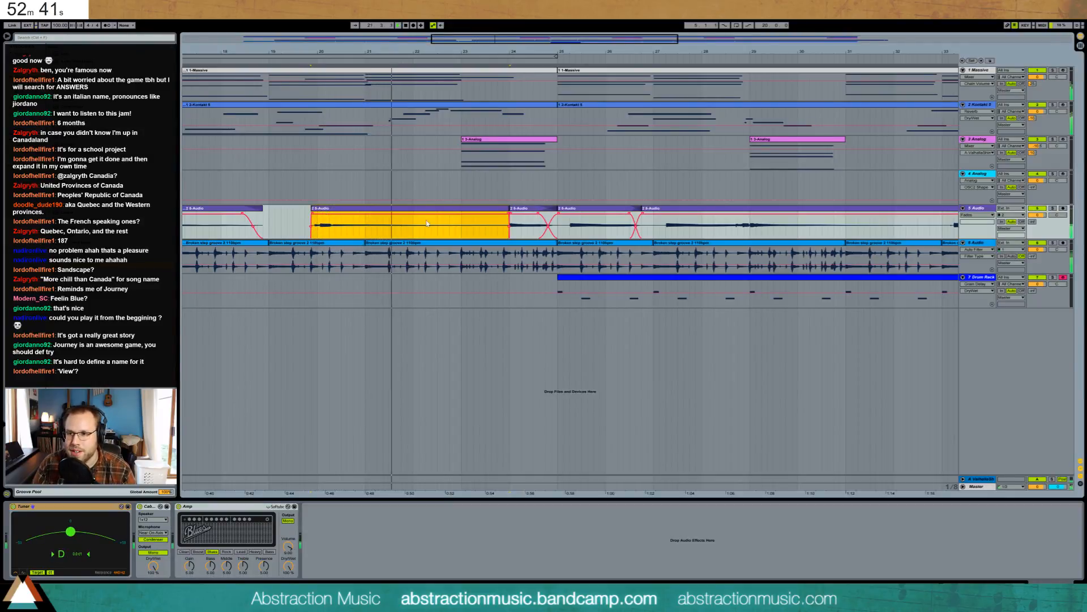
pyautogui.moveTo(610, 53); pyautogui.dragTo(640, 40)
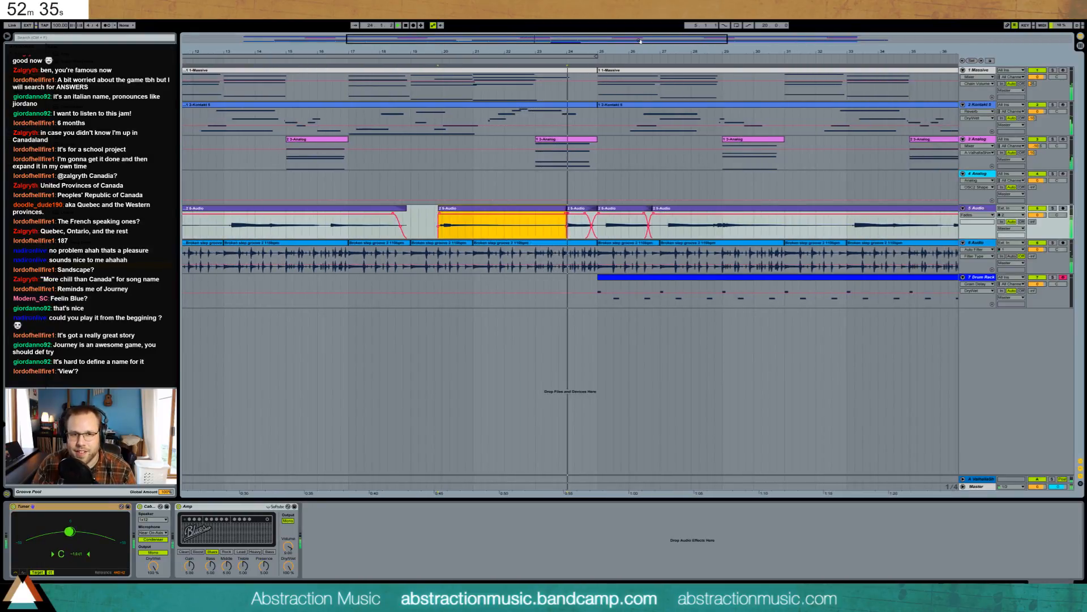
pyautogui.moveTo(641, 41); pyautogui.dragTo(683, 42)
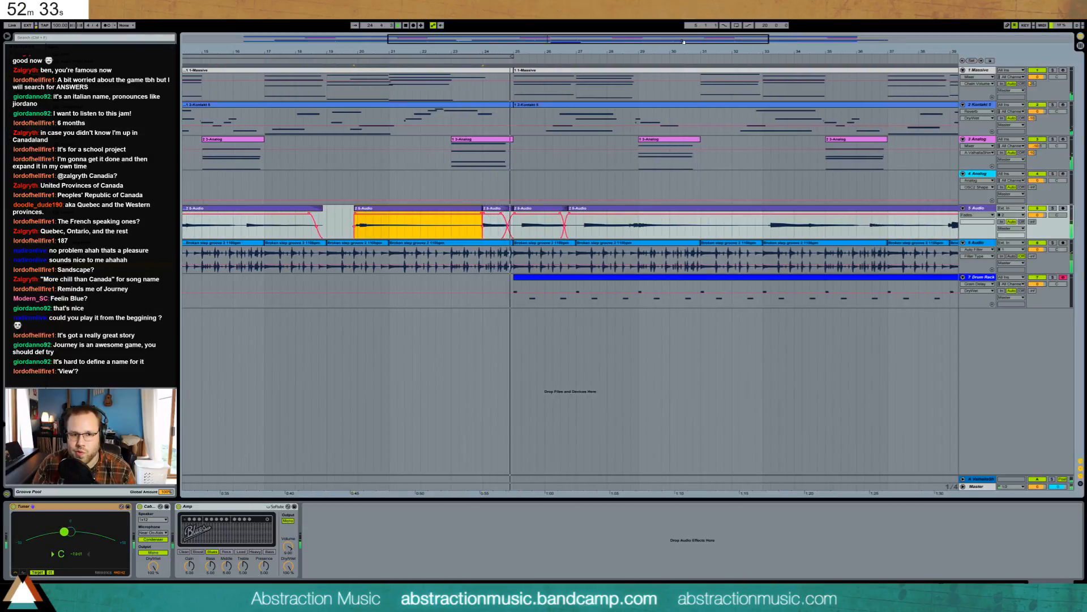
# - Select the Drum Rack clip on track 7 and turn on the BG pp CHH #5 hi-hat sample's filter
pyautogui.click(592, 294)
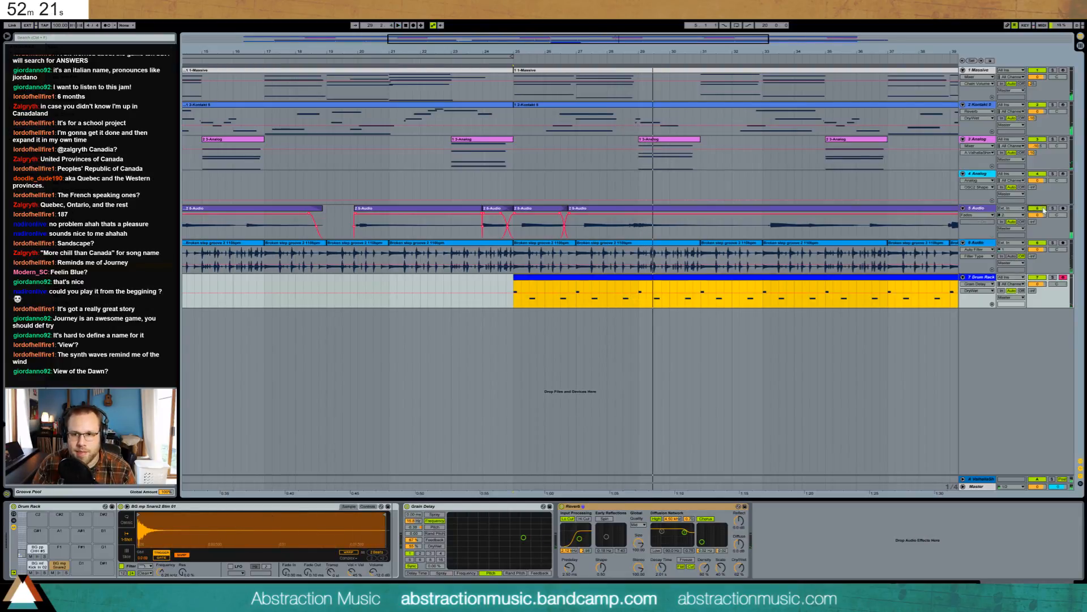
pyautogui.click(558, 310)
pyautogui.click(566, 281)
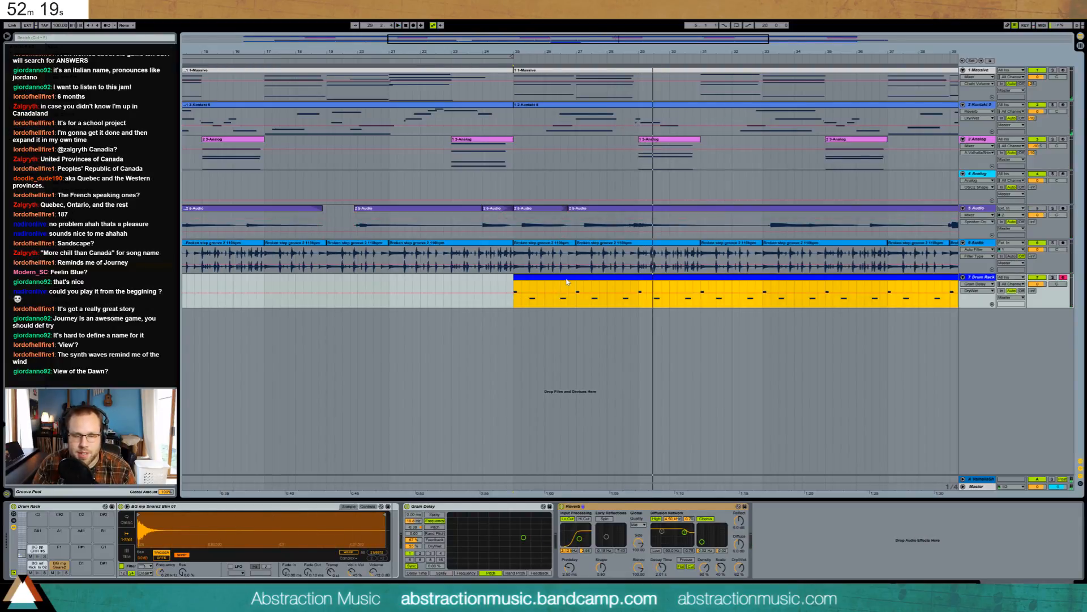
pyautogui.click(58, 565)
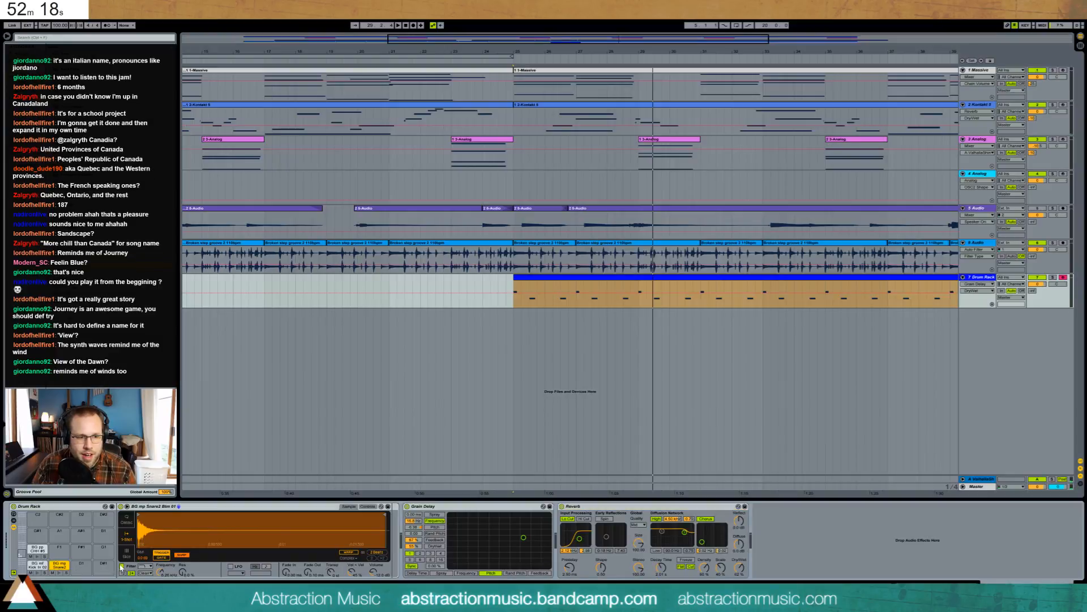
pyautogui.click(37, 549)
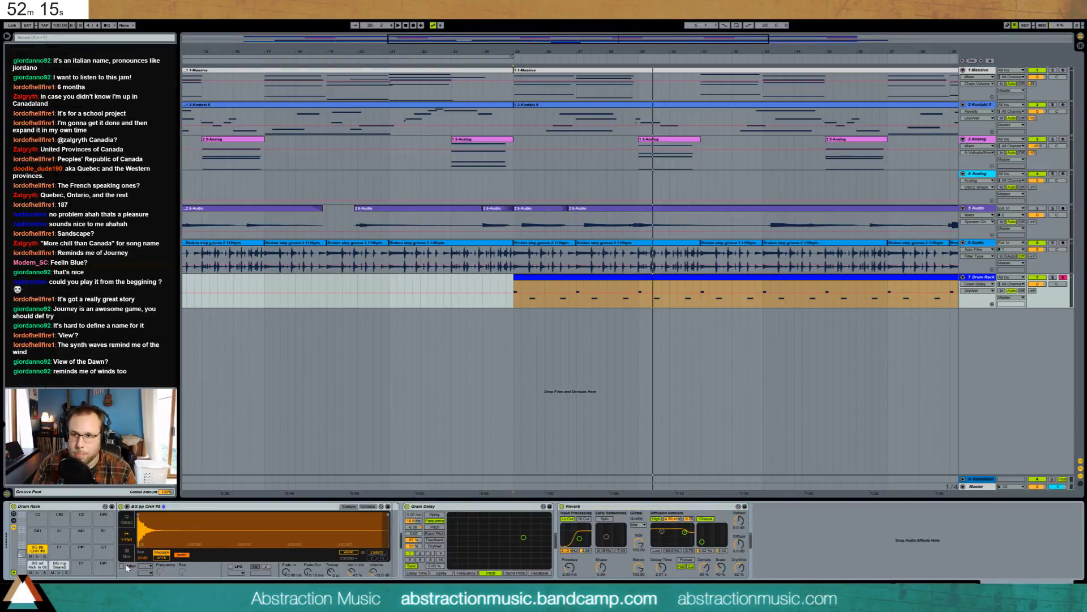
pyautogui.click(122, 566)
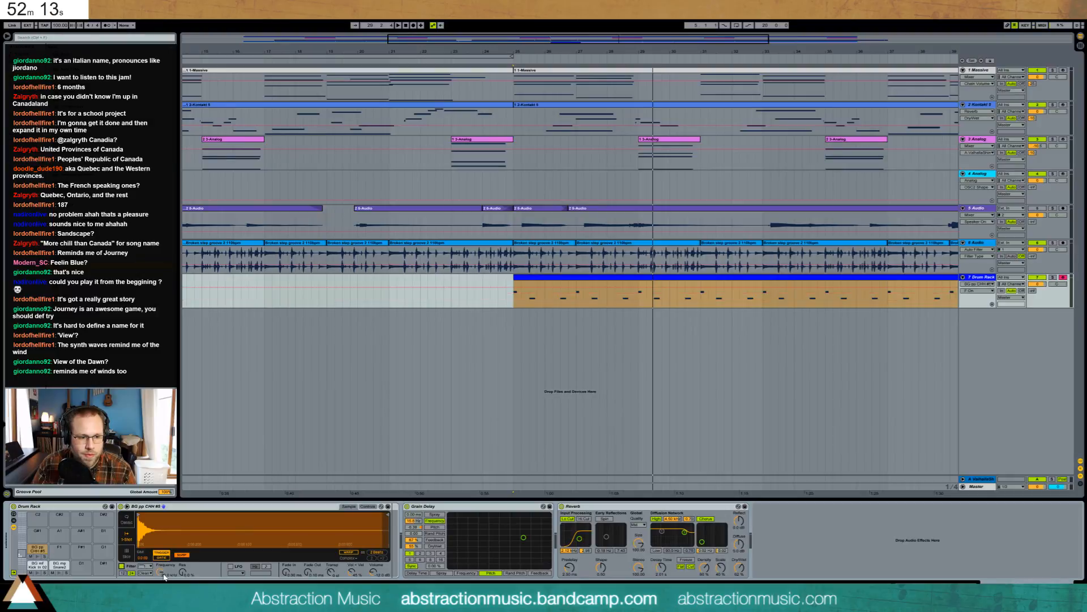
pyautogui.press('space')
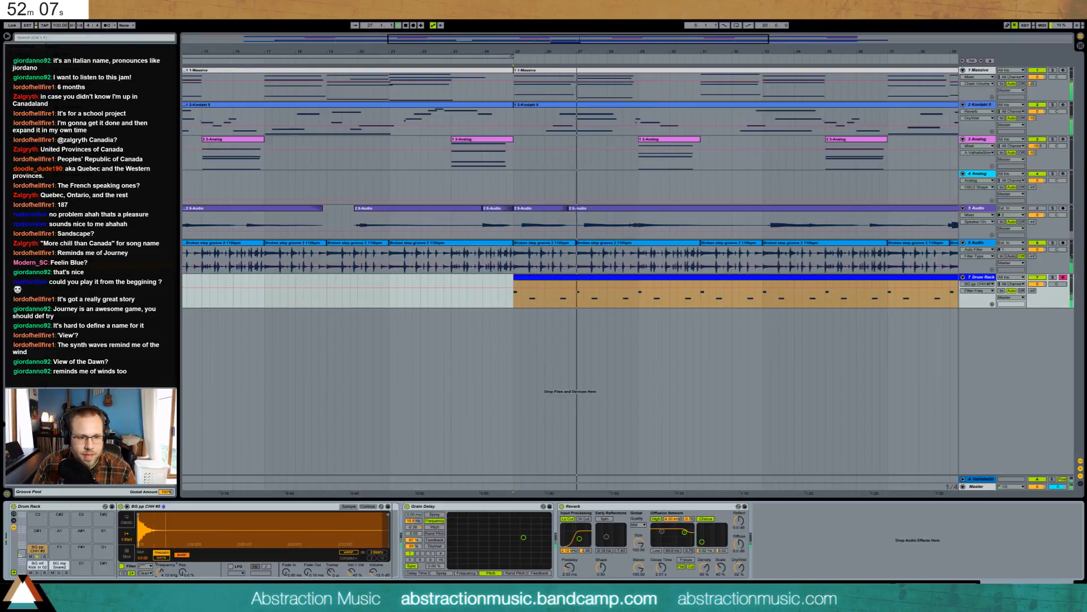
# - Show the BG mp Snare2 pad's sample and open the Drum Rack clip's notes in the note editor
pyautogui.click(59, 565)
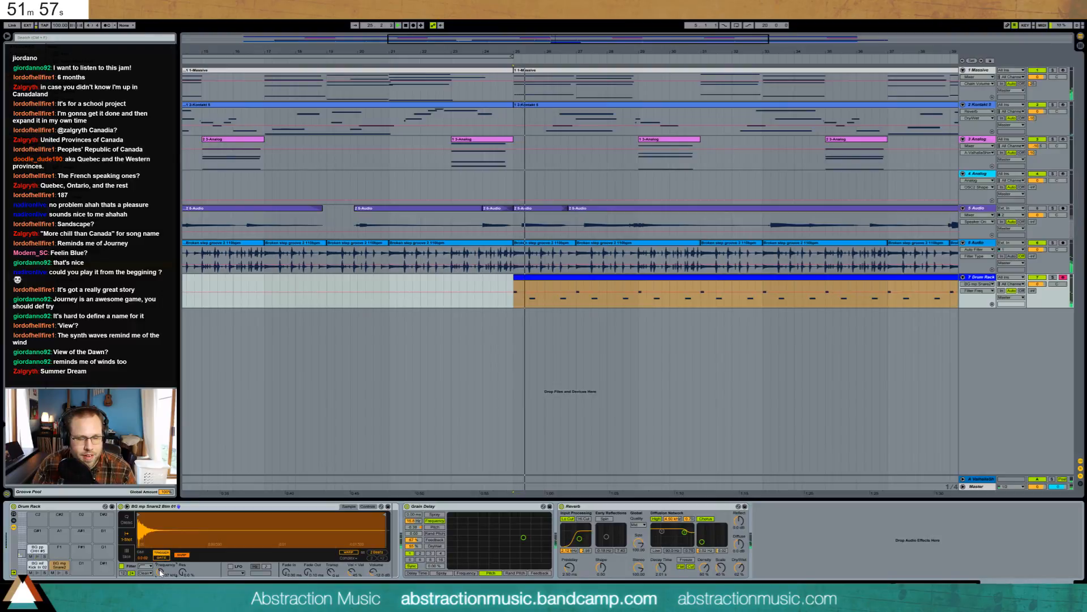
pyautogui.doubleClick(534, 277)
pyautogui.click(364, 407)
# - Move the first snare note one 1/64 step earlier, then select audio track 5
pyautogui.moveTo(366, 383); pyautogui.dragTo(360, 383)
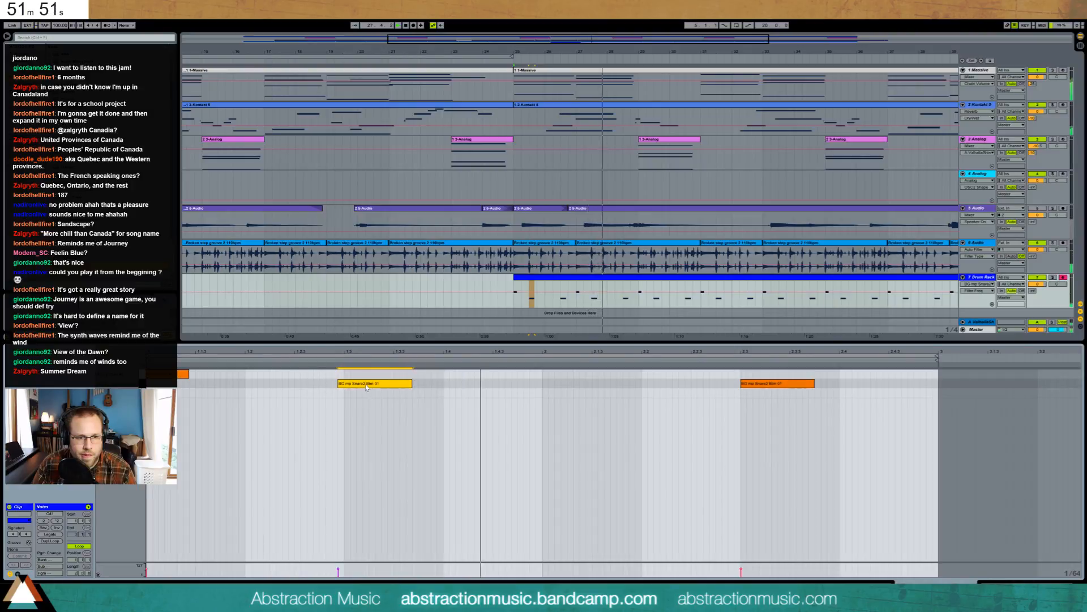
pyautogui.hotkey('shift', 'Tab')
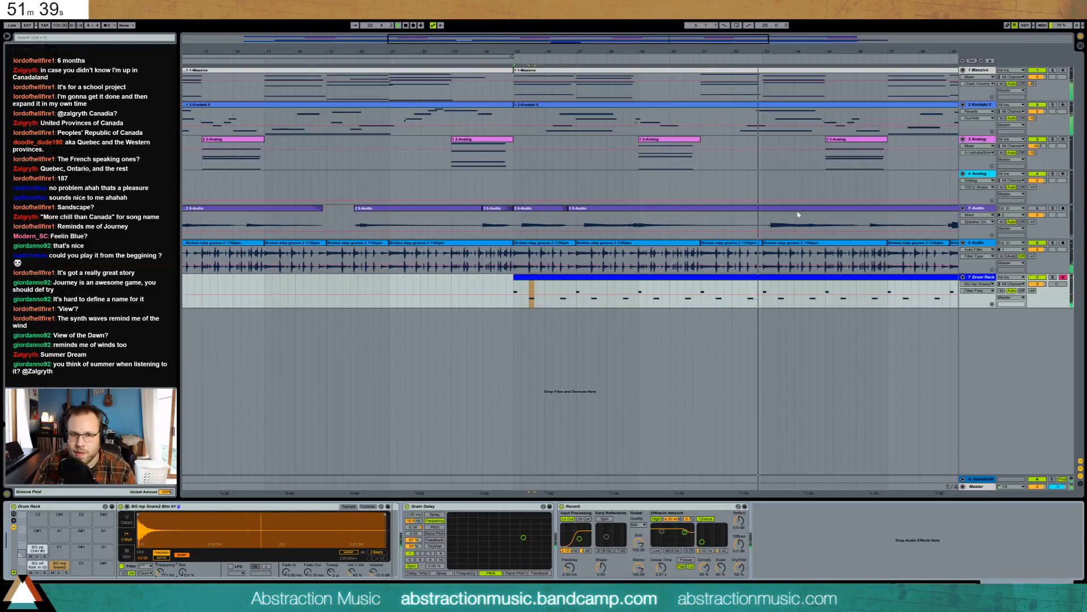
pyautogui.moveTo(713, 39); pyautogui.dragTo(848, 40)
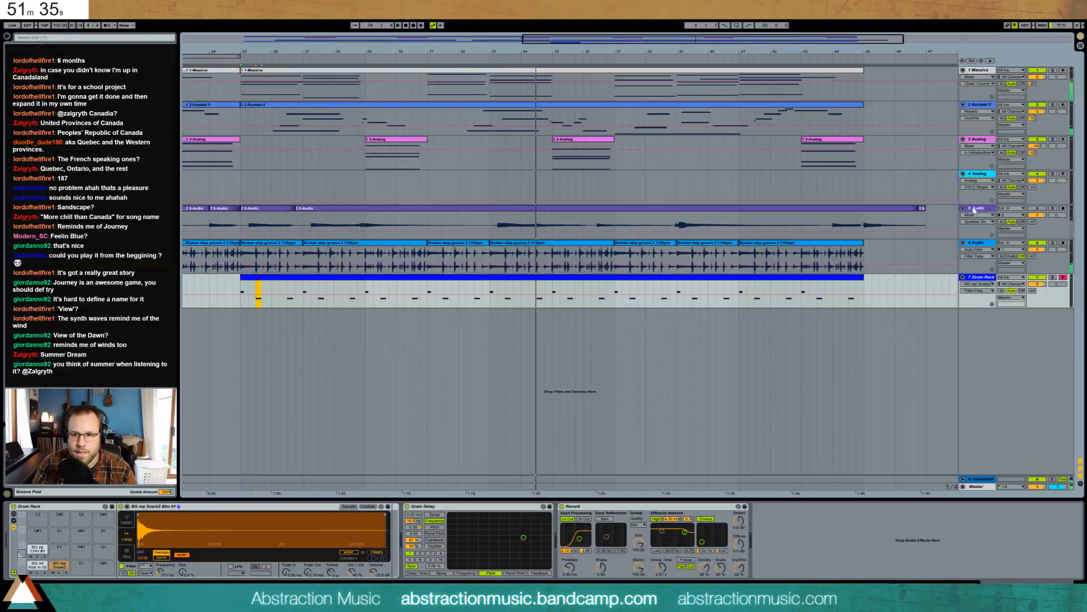
pyautogui.click(894, 216)
# - Delete track 5's old takes, record a fresh guitar take from bar 5, and open the first Kontakt clip's notes
pyautogui.doubleClick(761, 39)
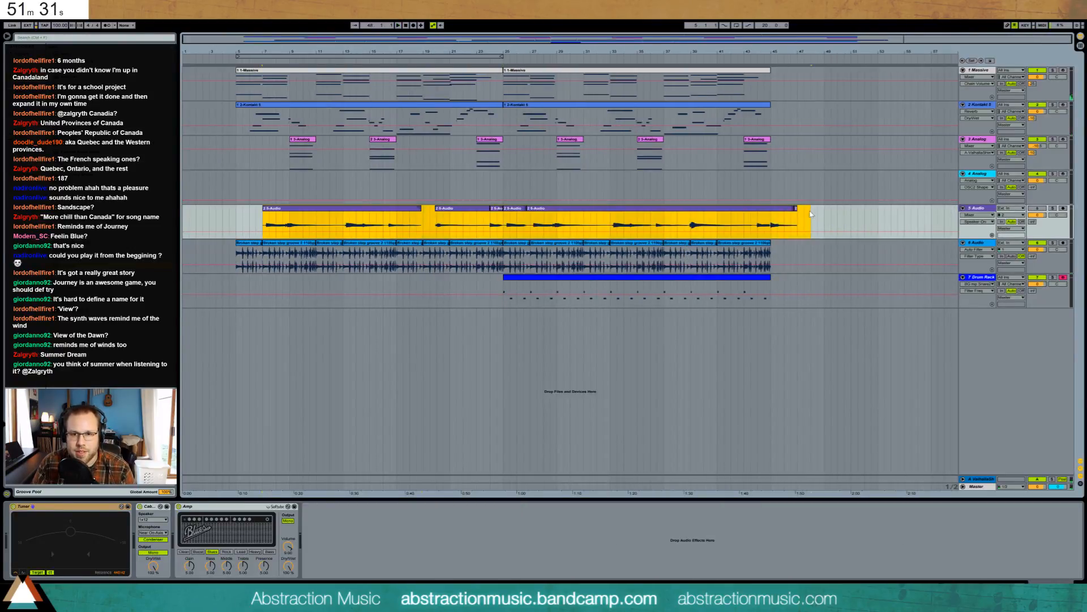
pyautogui.press('Delete')
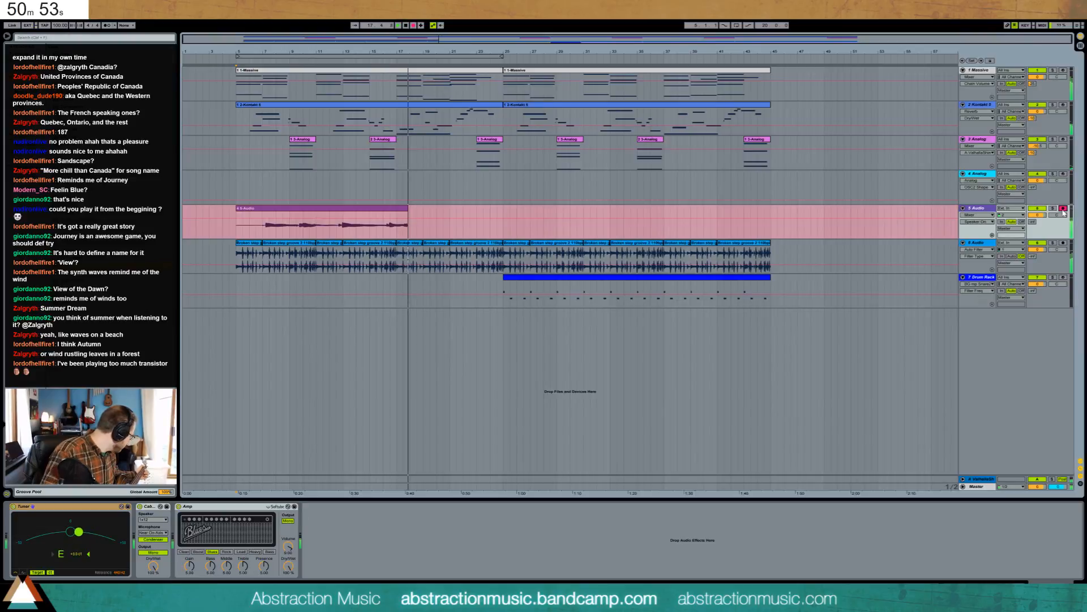
pyautogui.press('space')
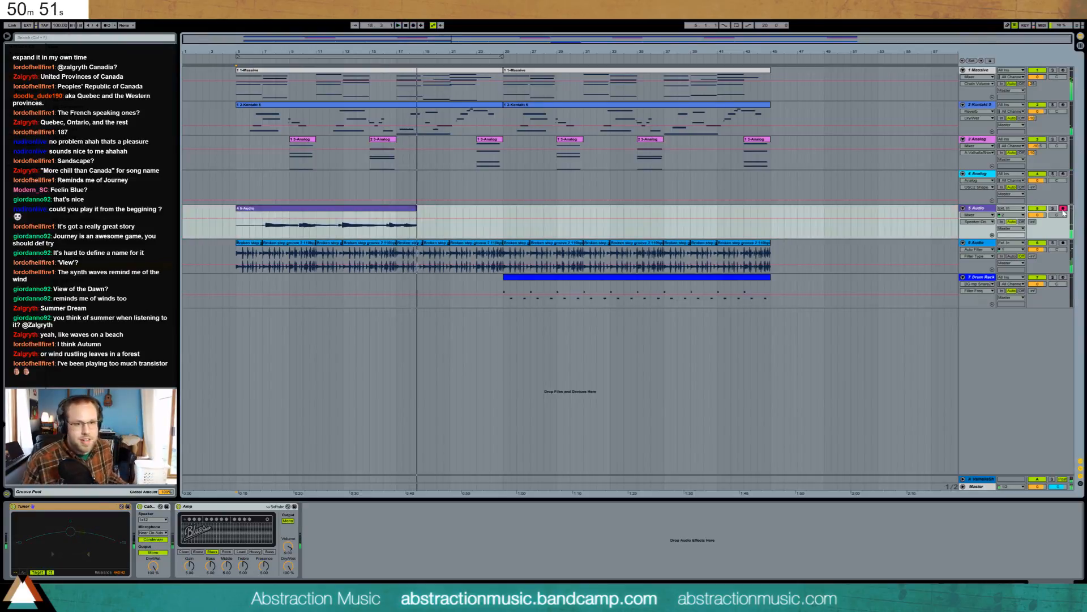
pyautogui.doubleClick(438, 108)
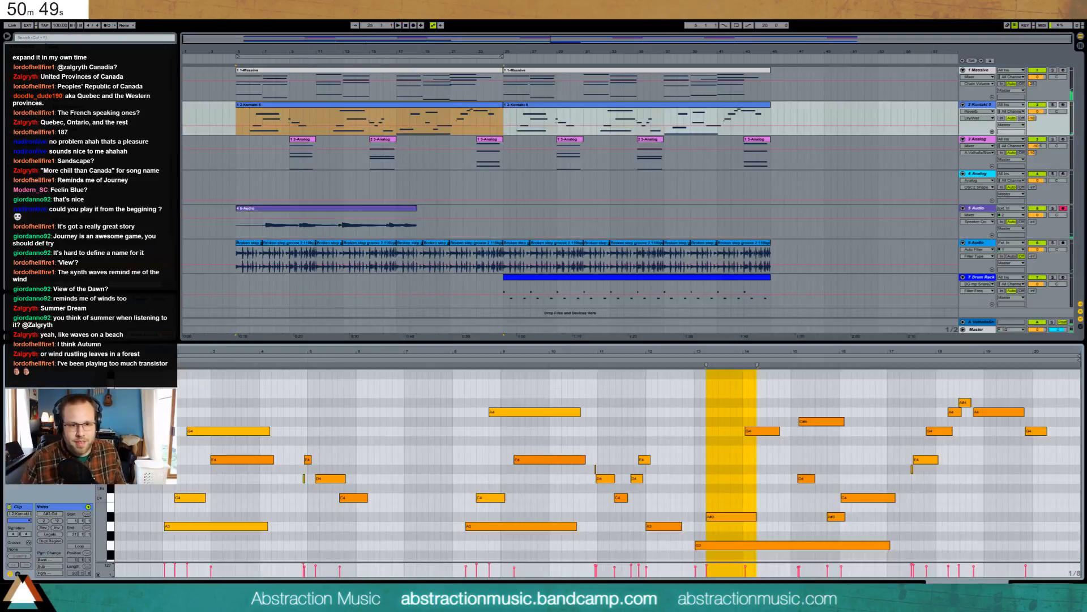
pyautogui.click(724, 516)
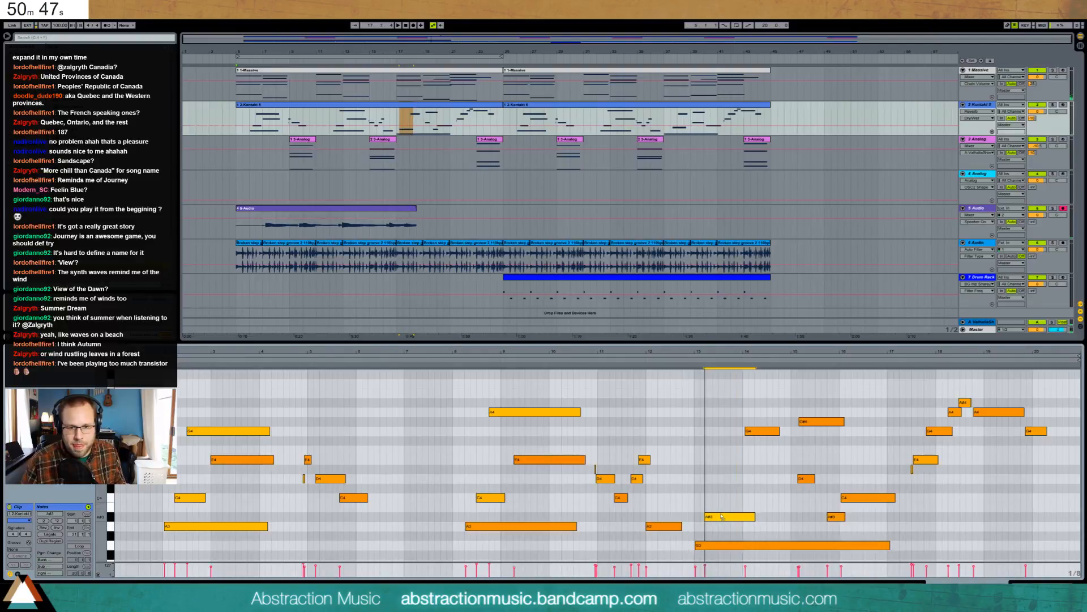
# - Raise the A#3 note to B3, shift the B3 and G4 notes slightly earlier, then trim and delete track 5's take
pyautogui.moveTo(722, 515); pyautogui.dragTo(724, 510)
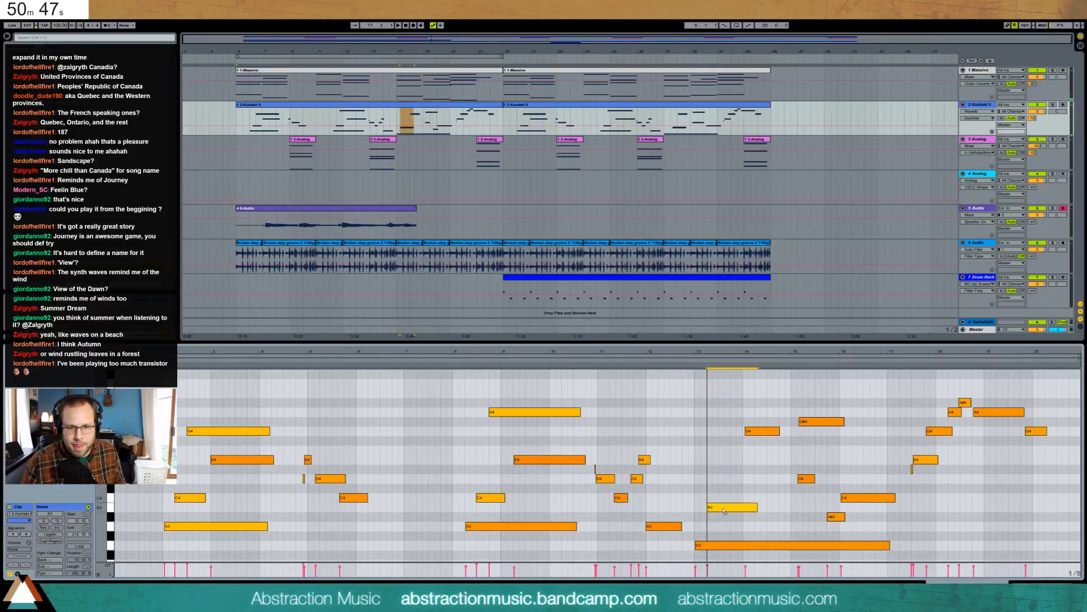
pyautogui.click(694, 365)
pyautogui.moveTo(720, 511); pyautogui.dragTo(713, 510)
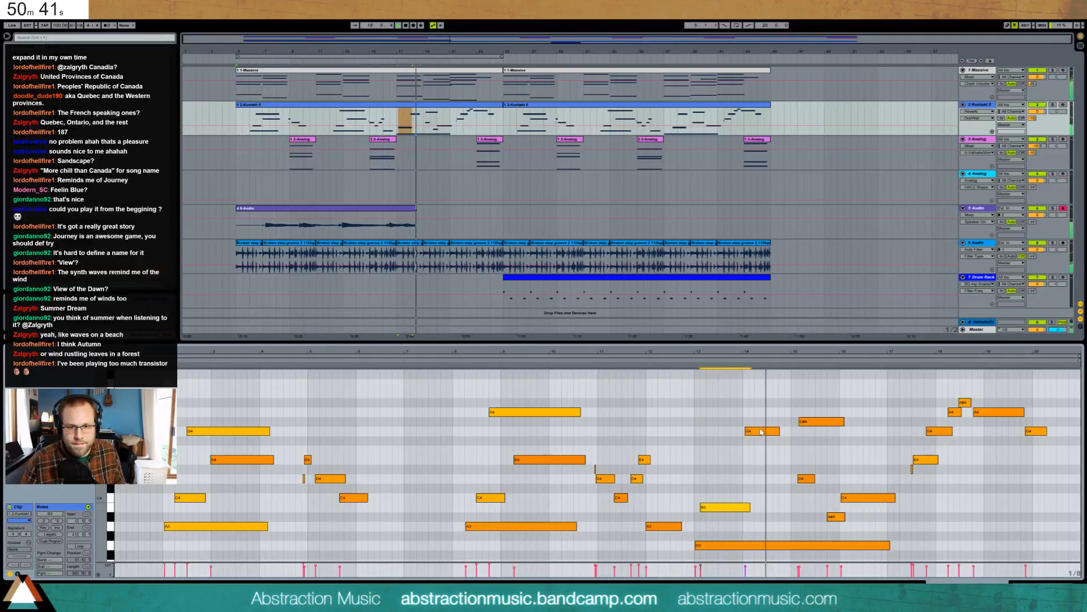
pyautogui.moveTo(762, 432); pyautogui.dragTo(760, 432)
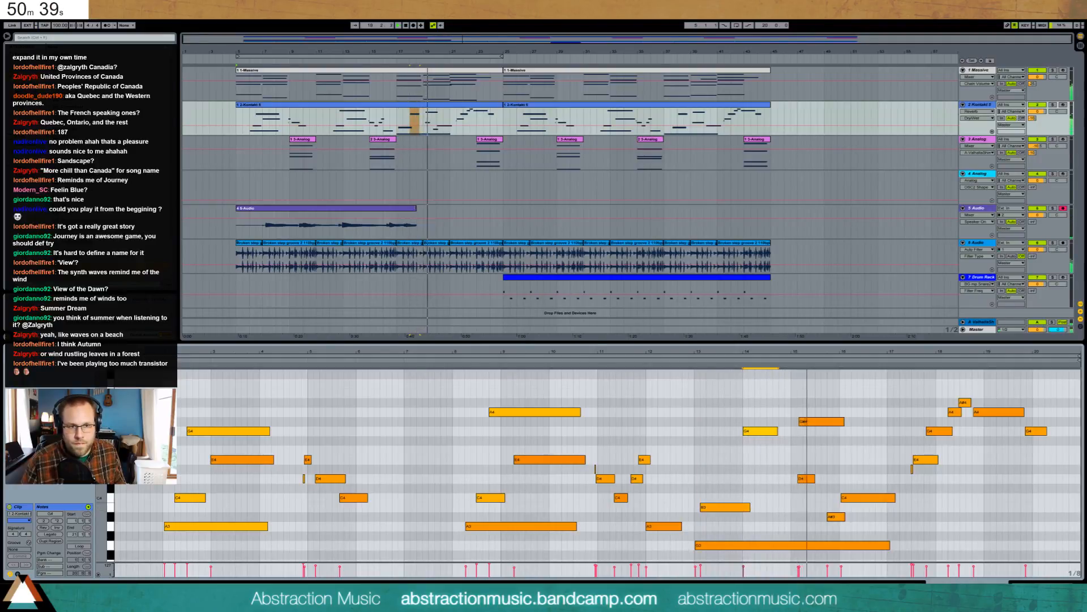
pyautogui.moveTo(415, 208); pyautogui.dragTo(390, 208)
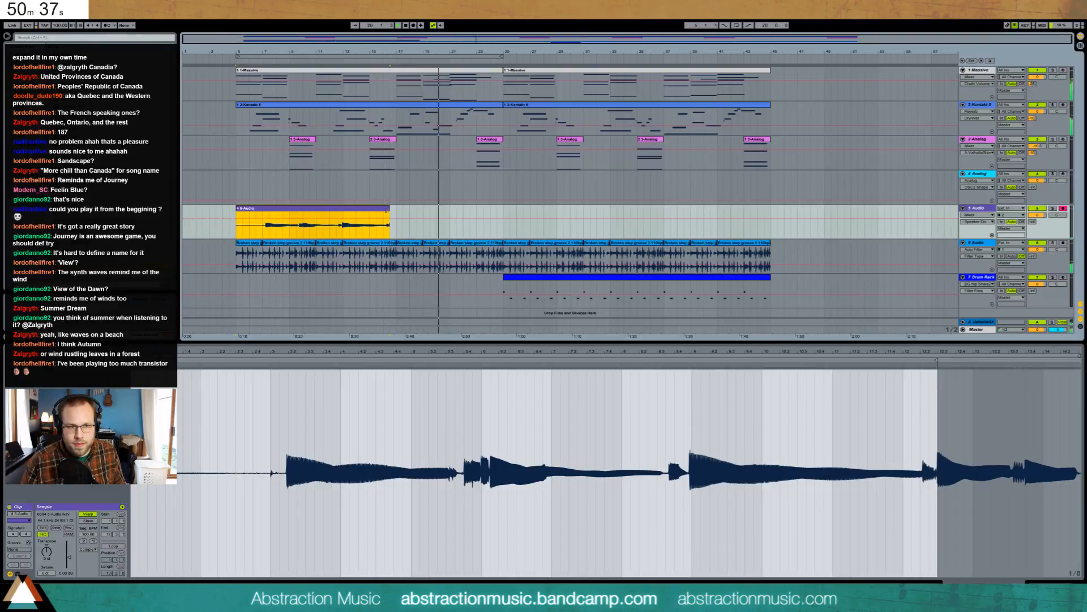
pyautogui.press('Delete')
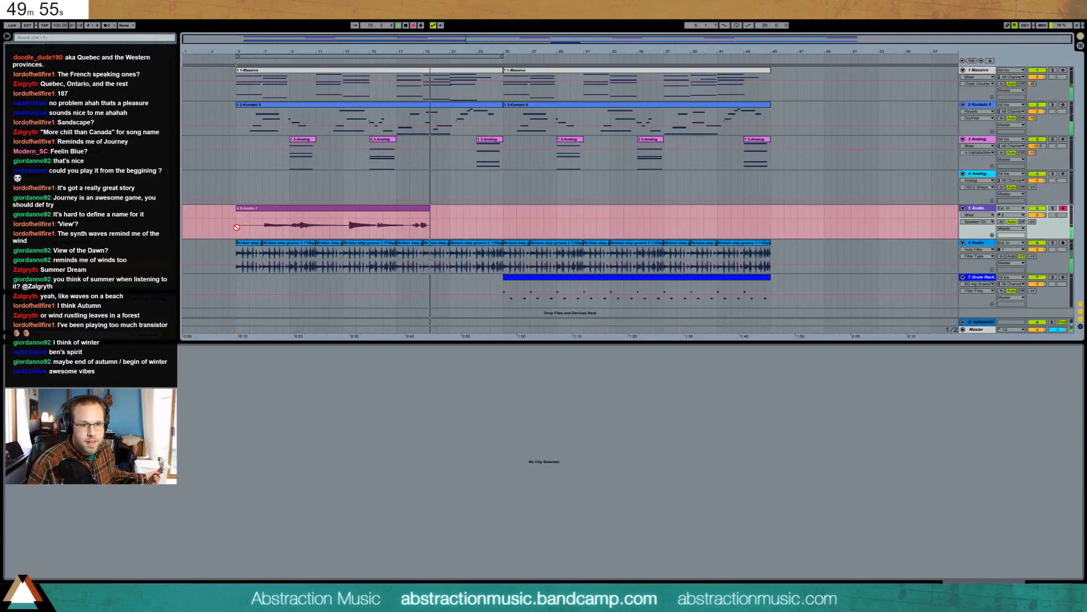
# - Stop recording and delete the short Audio-1 take on track 5
pyautogui.press('space')
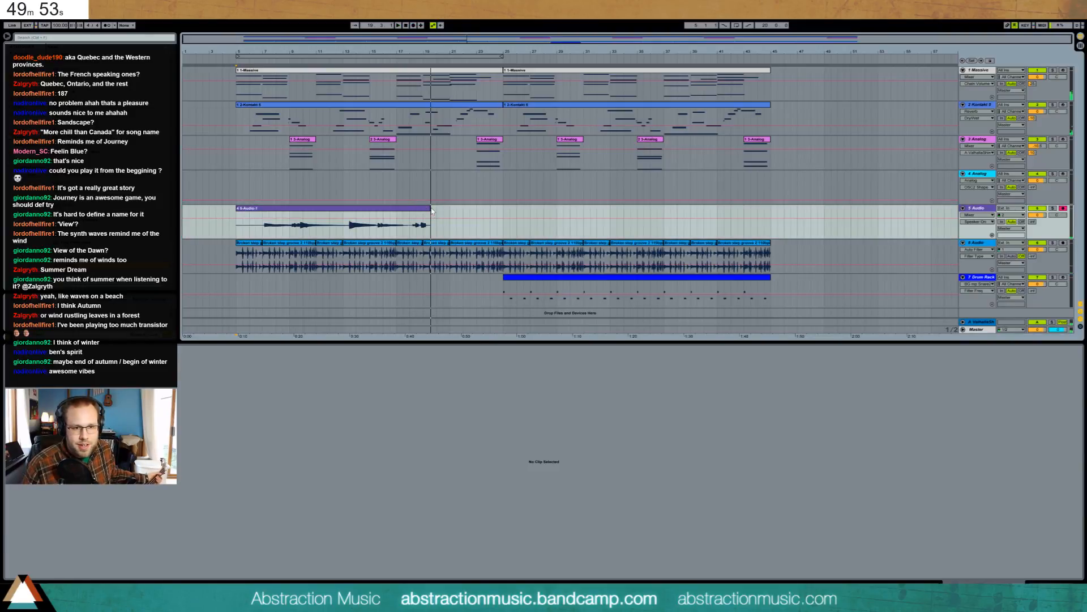
pyautogui.moveTo(432, 211); pyautogui.dragTo(361, 214)
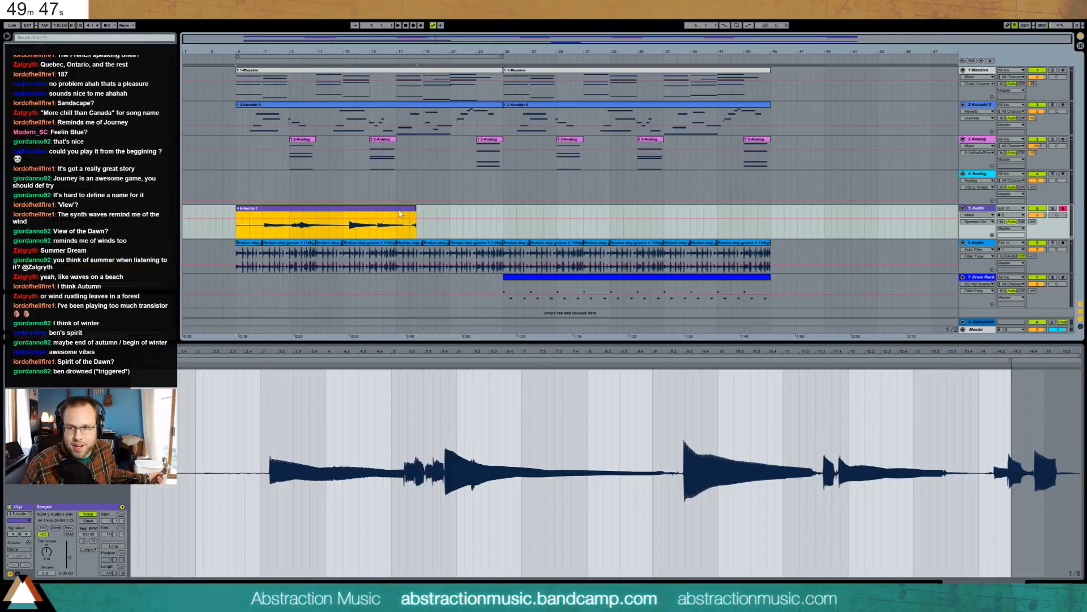
pyautogui.press('Delete')
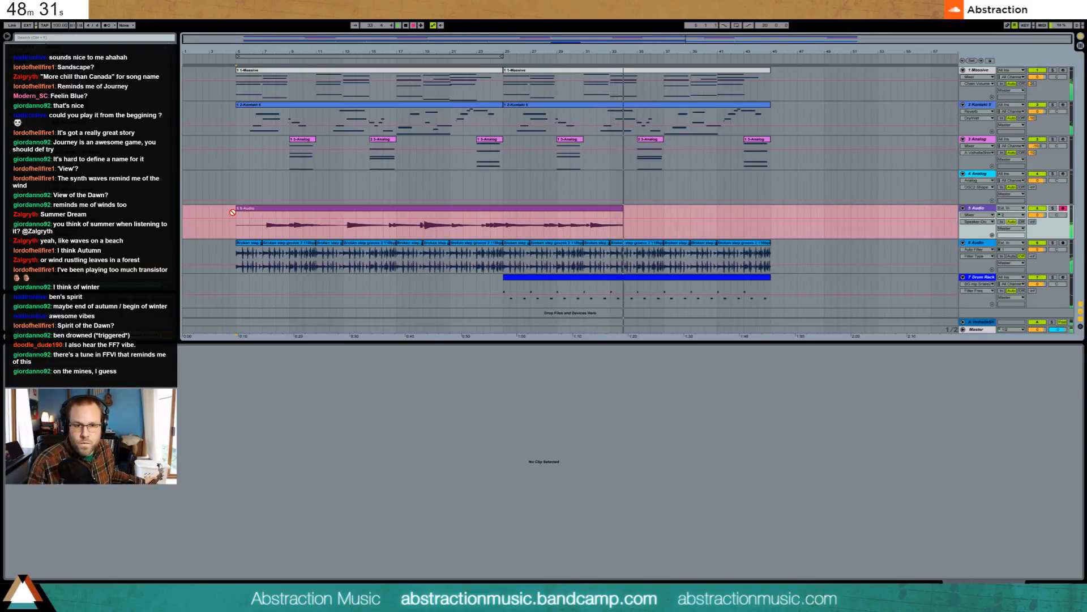
# - Audition the new take from a point inside it, then delete its tail from there to the clip end
pyautogui.press('space')
pyautogui.click(585, 232)
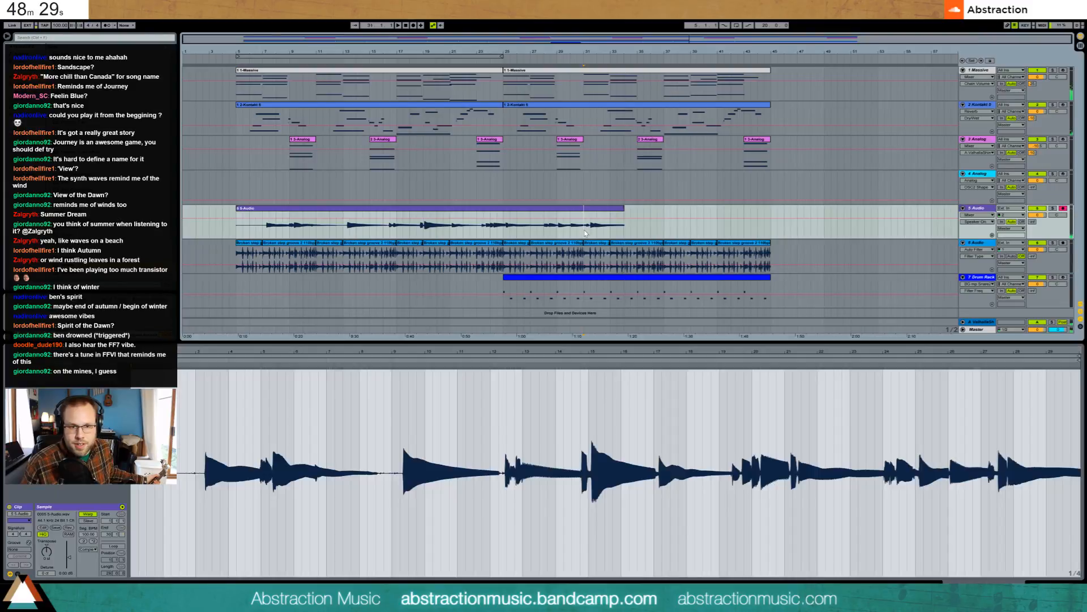
pyautogui.press('space')
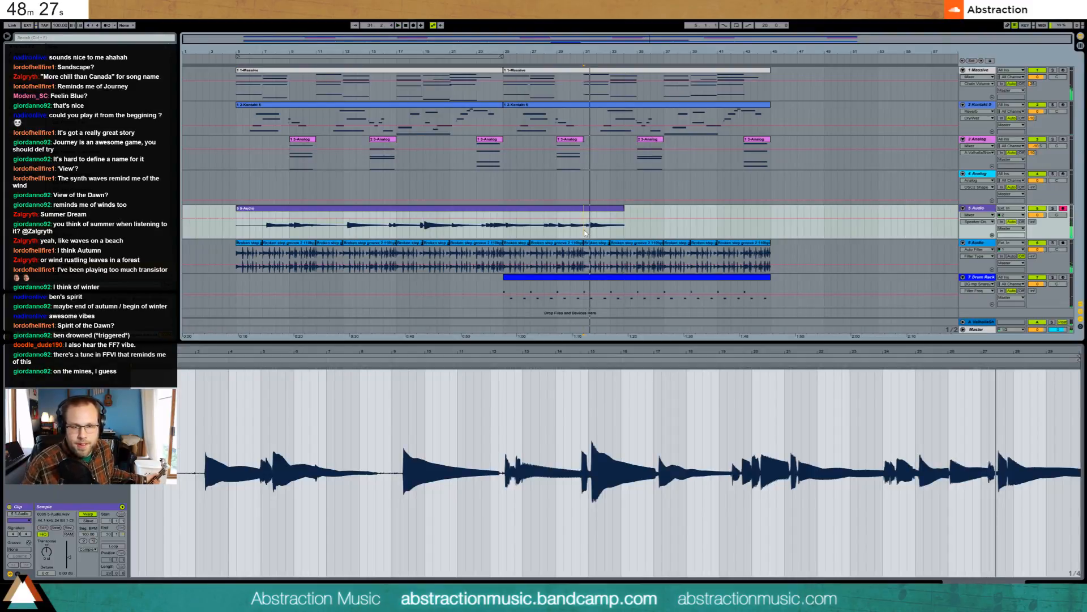
pyautogui.press('space')
pyautogui.click(572, 231)
pyautogui.press('space')
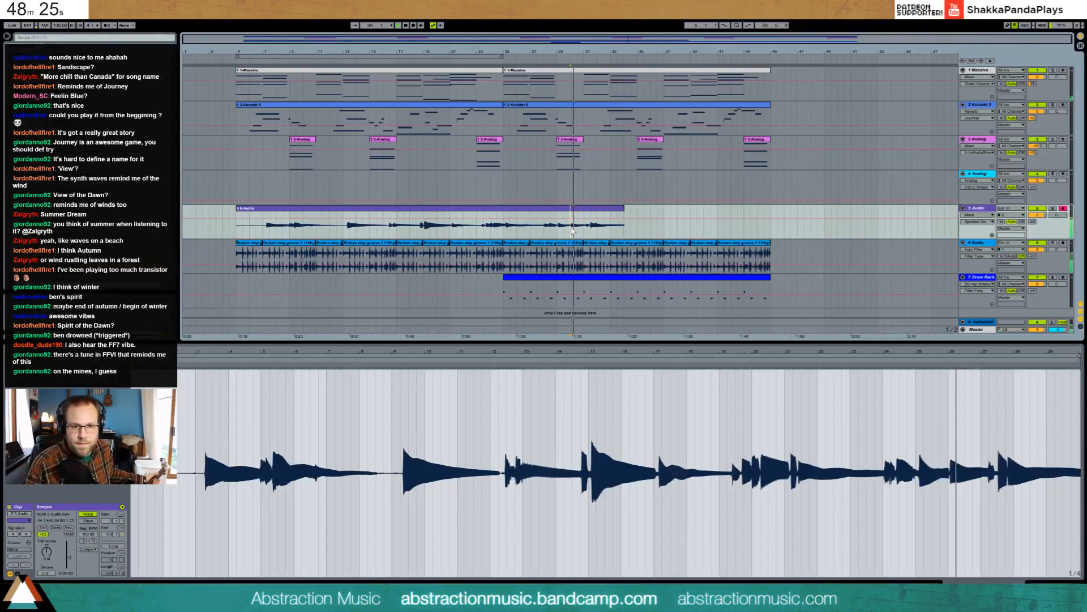
pyautogui.press('space')
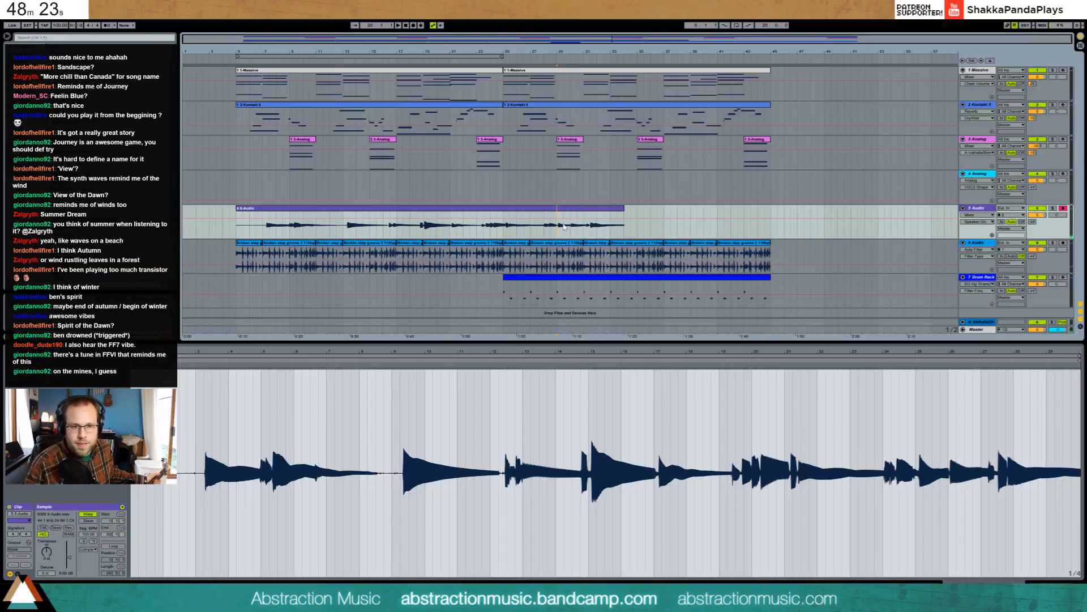
pyautogui.press('space')
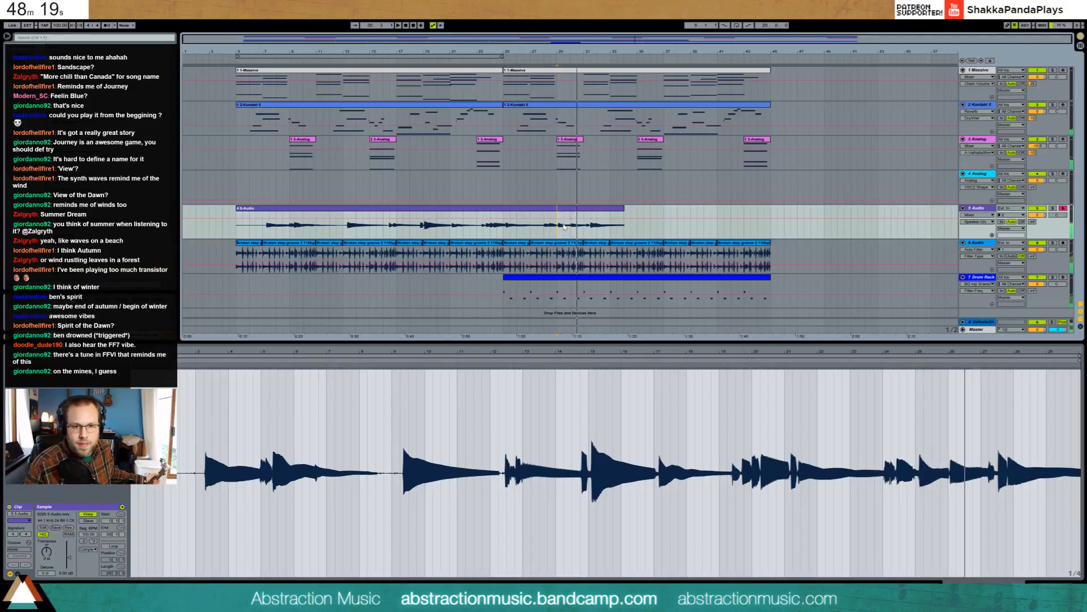
pyautogui.moveTo(558, 233); pyautogui.dragTo(632, 230)
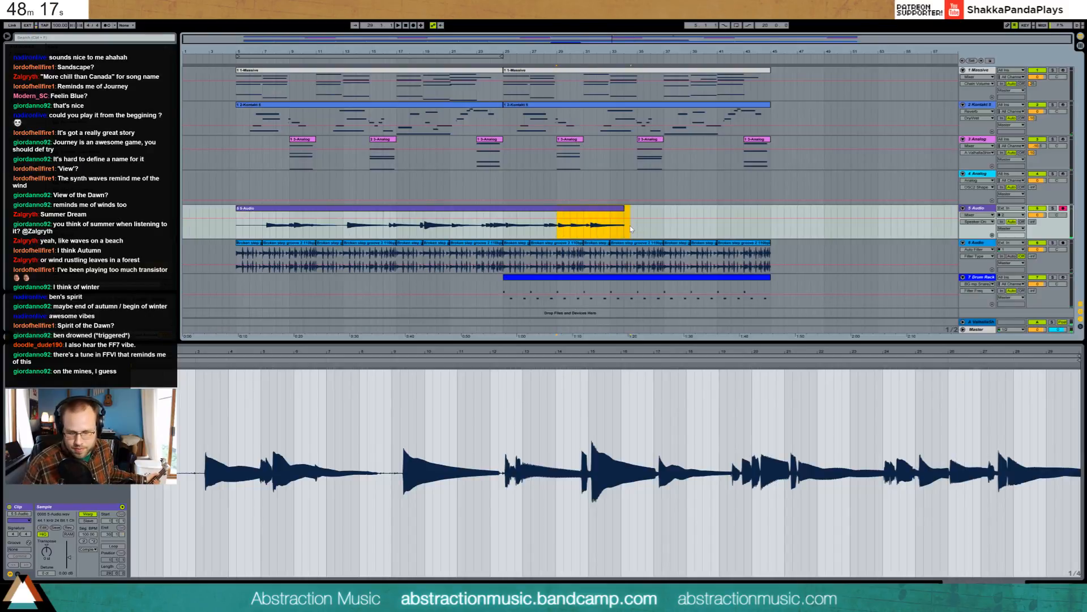
pyautogui.press('Delete')
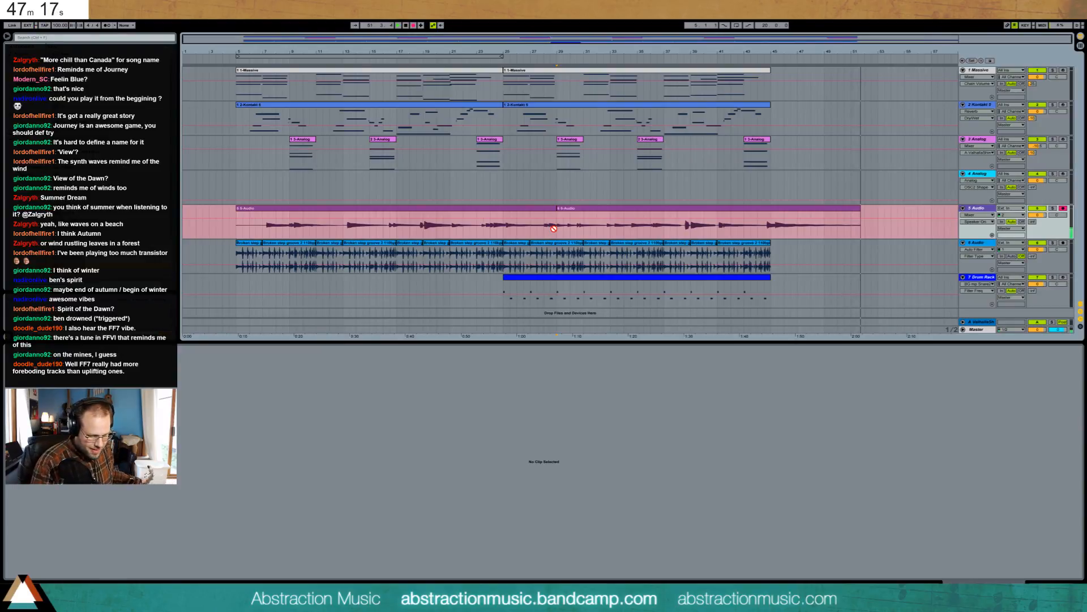
# - Stop the second take's recording, then view the second Massive clip and the Drum Rack clip's notes
pyautogui.press('space')
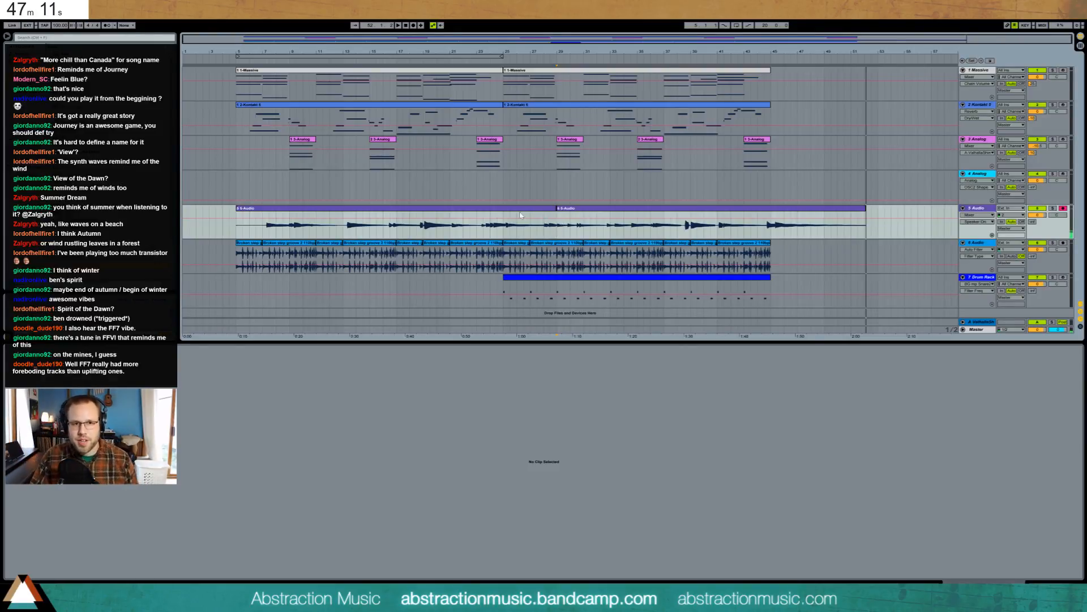
pyautogui.click(540, 71)
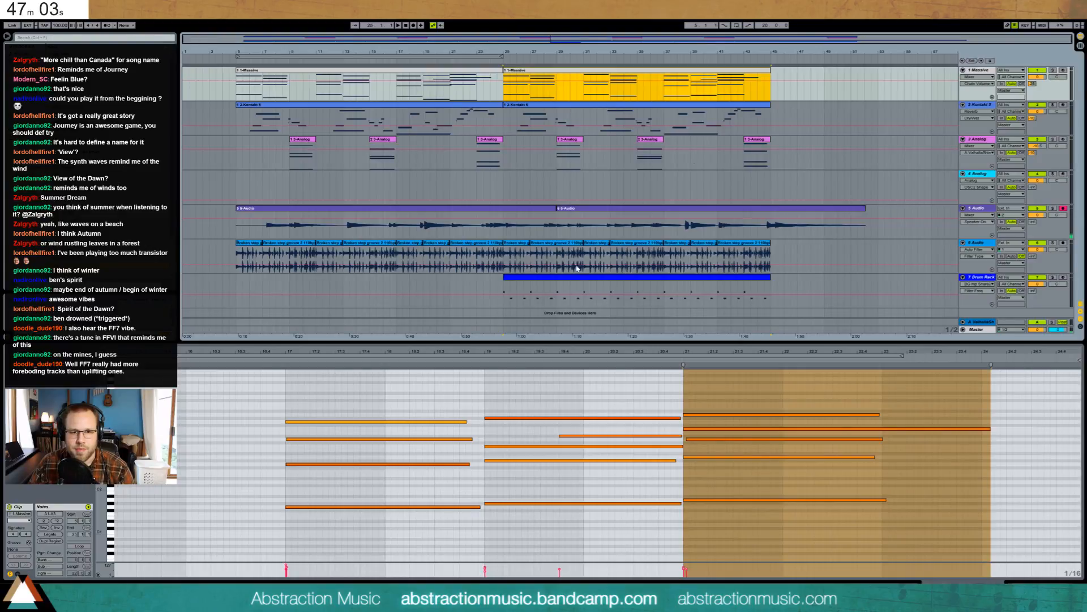
pyautogui.click(559, 292)
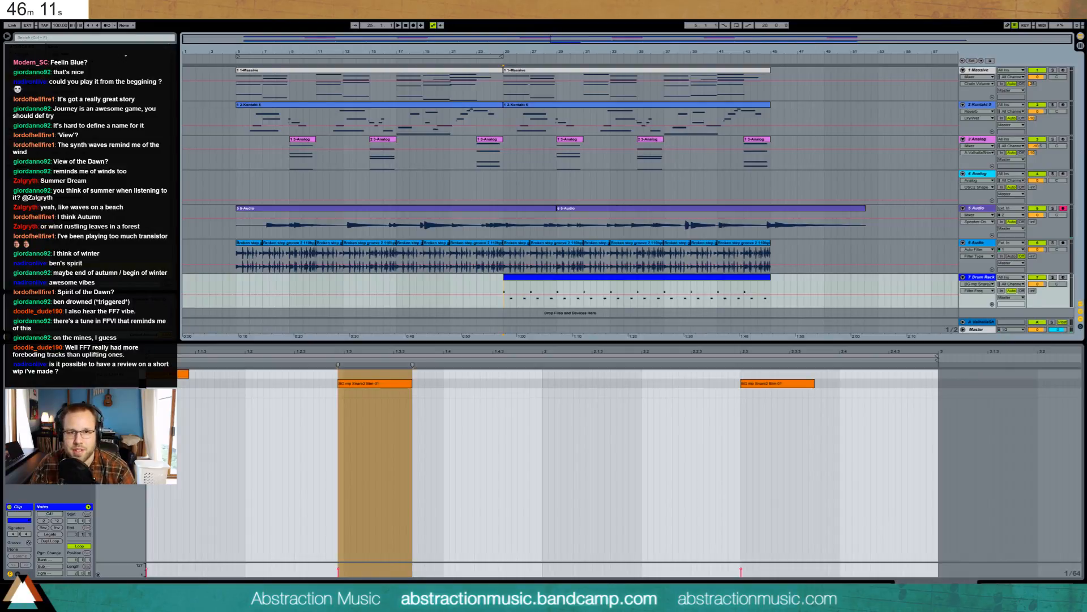
# - Play from bar 5, view track 6's Auto Filter, and insert an empty MIDI track below track 6
pyautogui.click(238, 61)
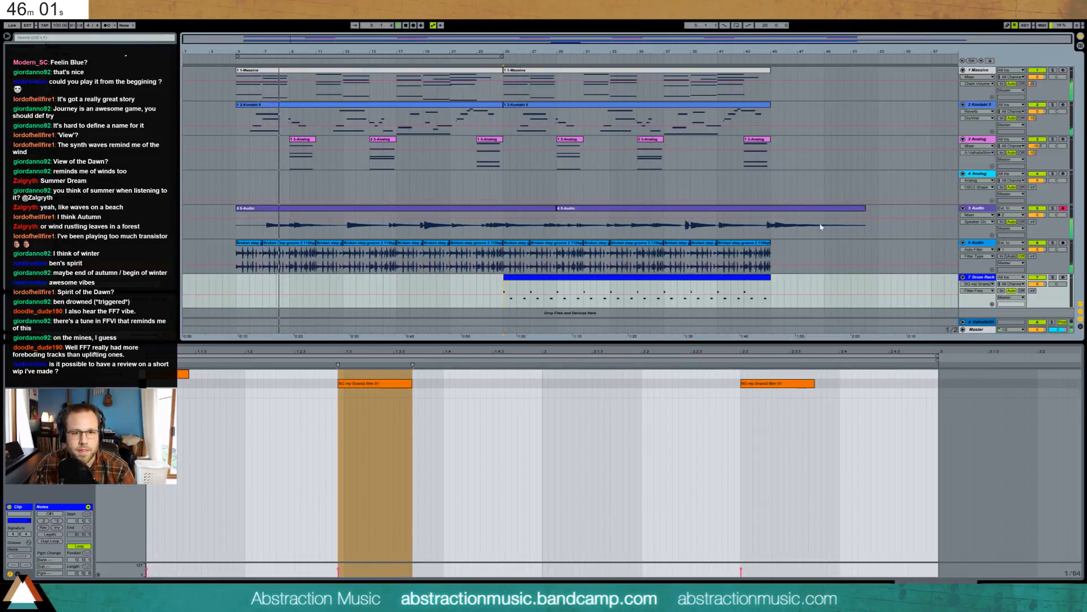
pyautogui.click(980, 243)
pyautogui.hotkey('shift', 'Tab')
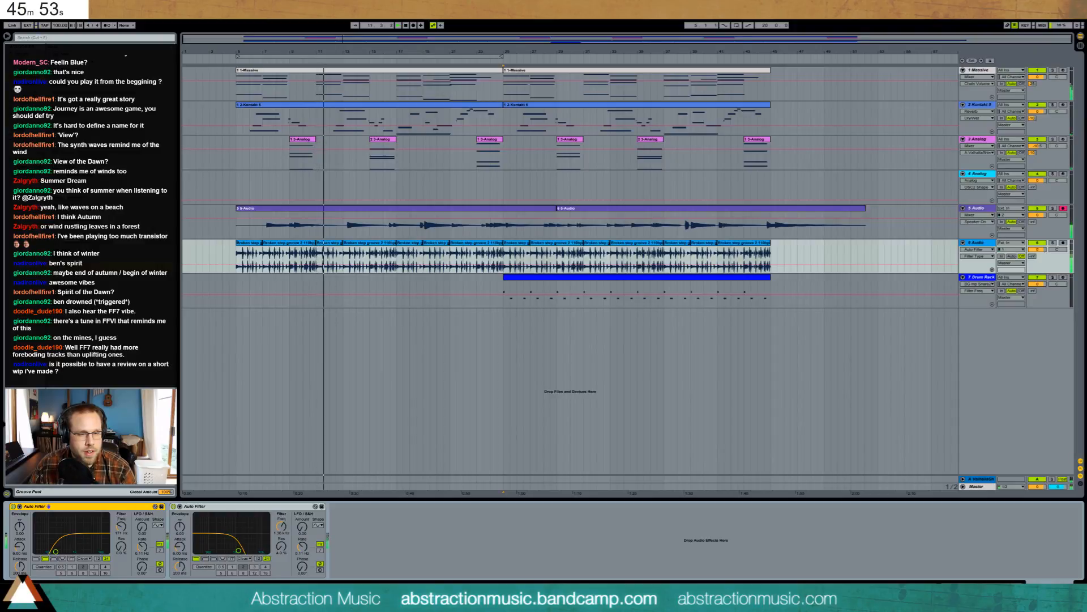
pyautogui.click(982, 242)
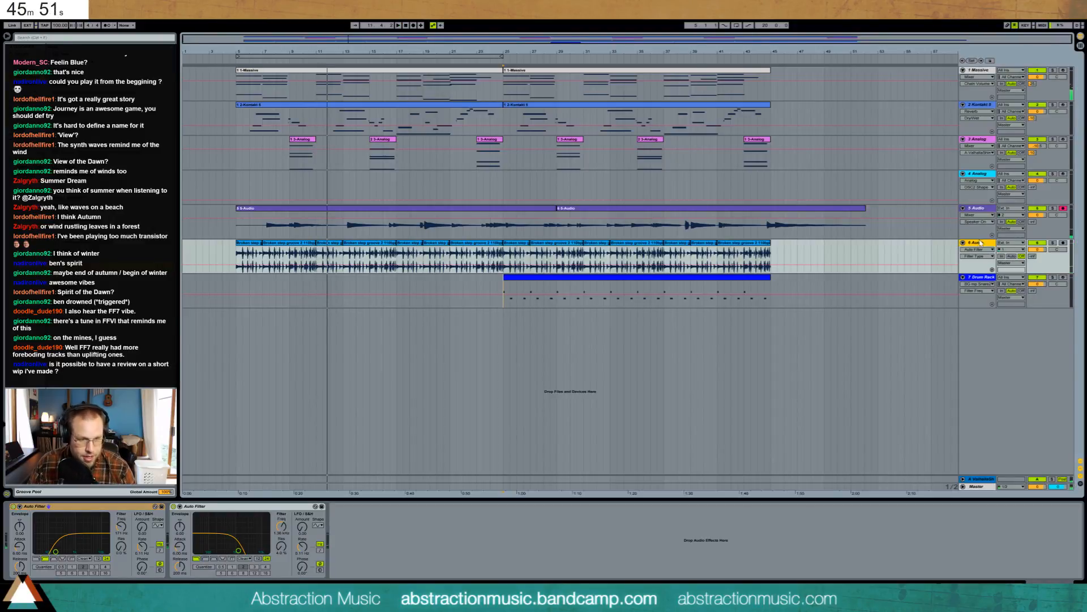
pyautogui.hotkey('ctrl', 'shift', 't')
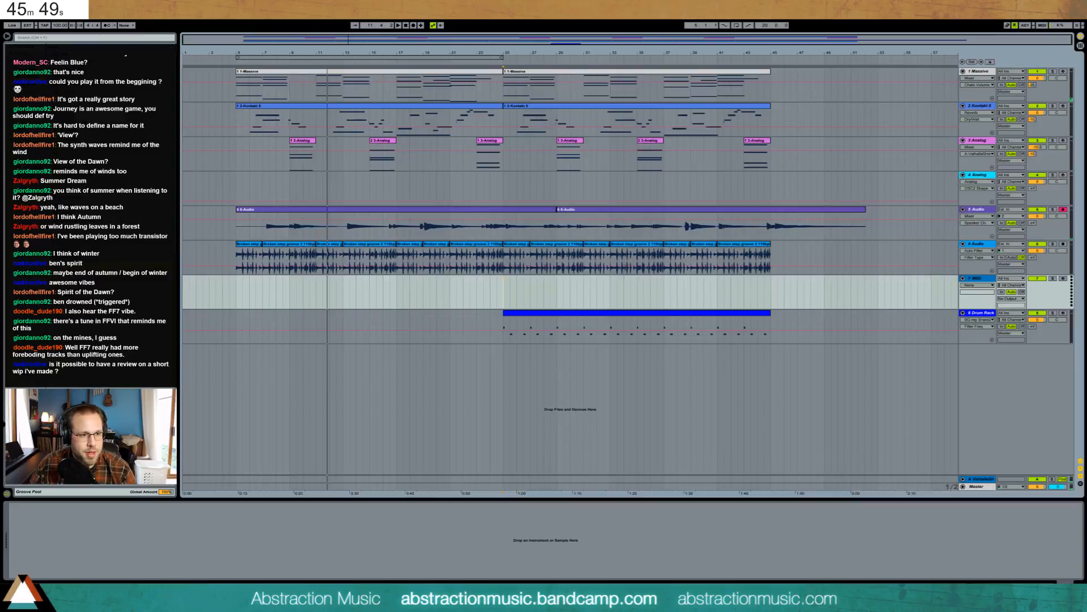
# - Zoom in on bars 5–11 and add a warp marker on the first Broken step groove clip's off-beat hit
pyautogui.click(24, 130)
pyautogui.moveTo(261, 42); pyautogui.dragTo(235, 90)
pyautogui.click(392, 248)
pyautogui.doubleClick(392, 247)
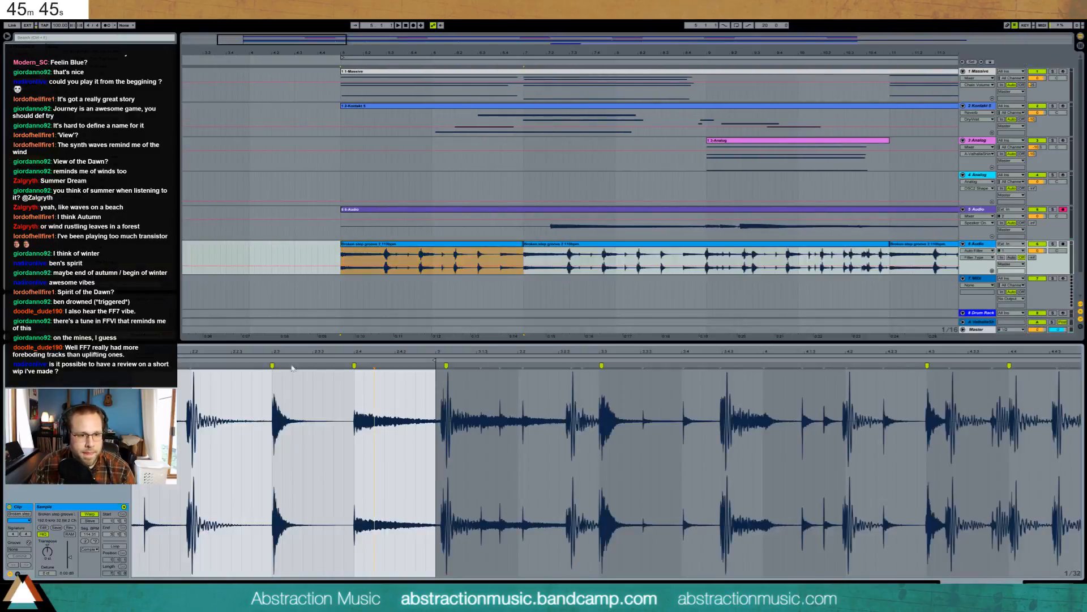
pyautogui.moveTo(135, 363); pyautogui.dragTo(309, 368)
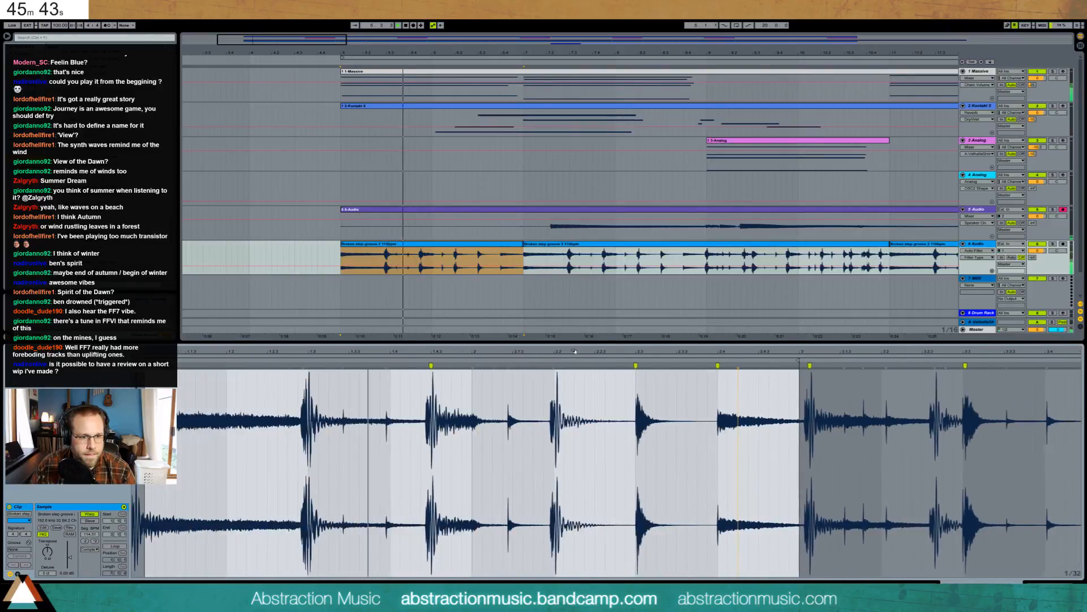
pyautogui.press('space')
pyautogui.doubleClick(303, 365)
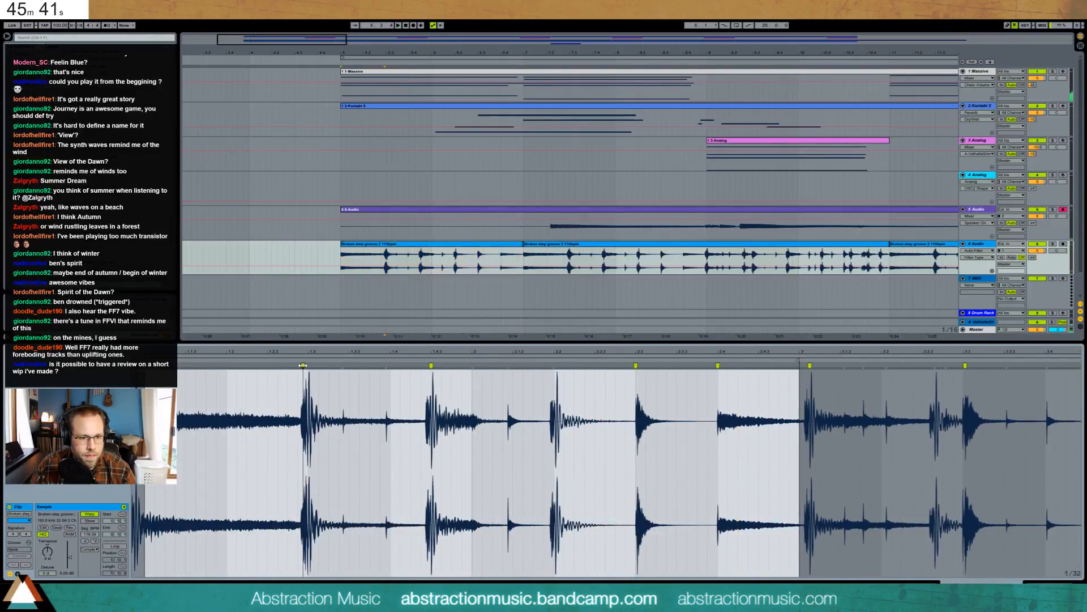
pyautogui.press('space')
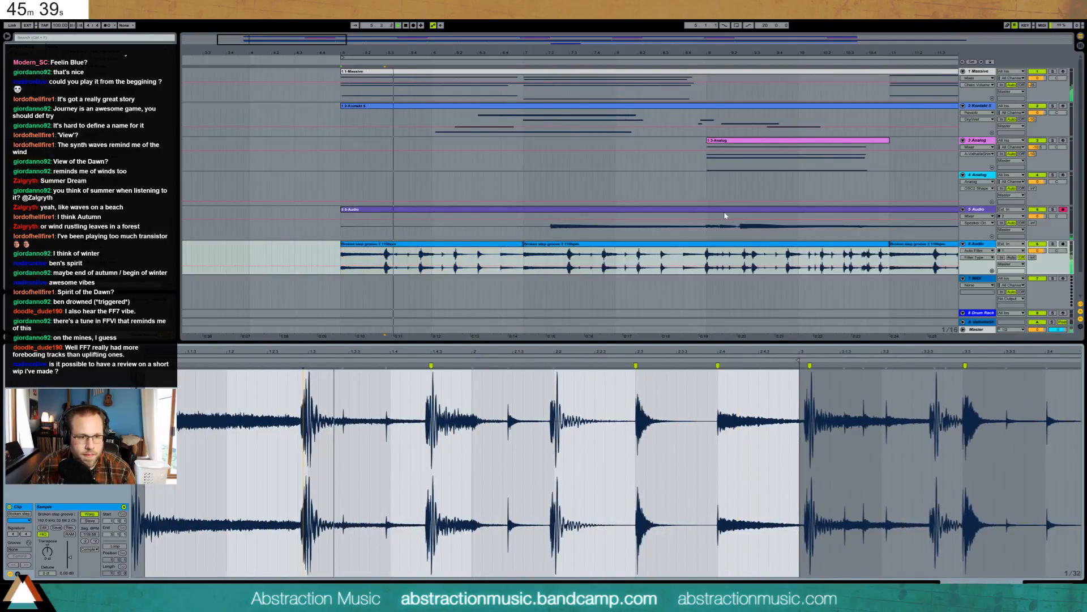
# - Shift the breakbeat clip's warp marker so the hit lines up, and check the timing
pyautogui.moveTo(311, 45); pyautogui.dragTo(633, 45)
pyautogui.scroll(-2, 244, 290)
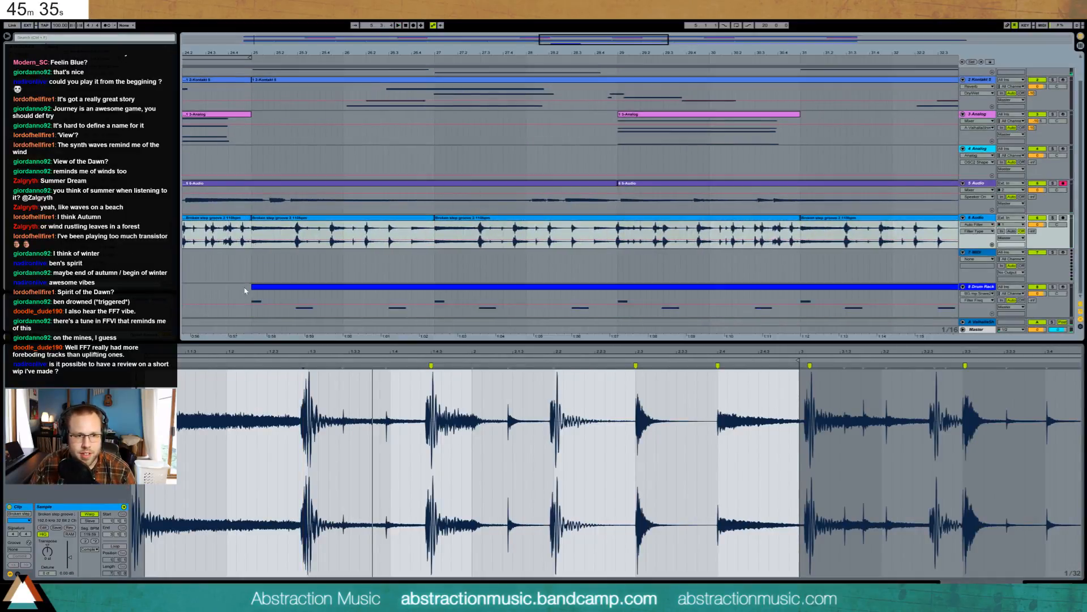
pyautogui.click(253, 294)
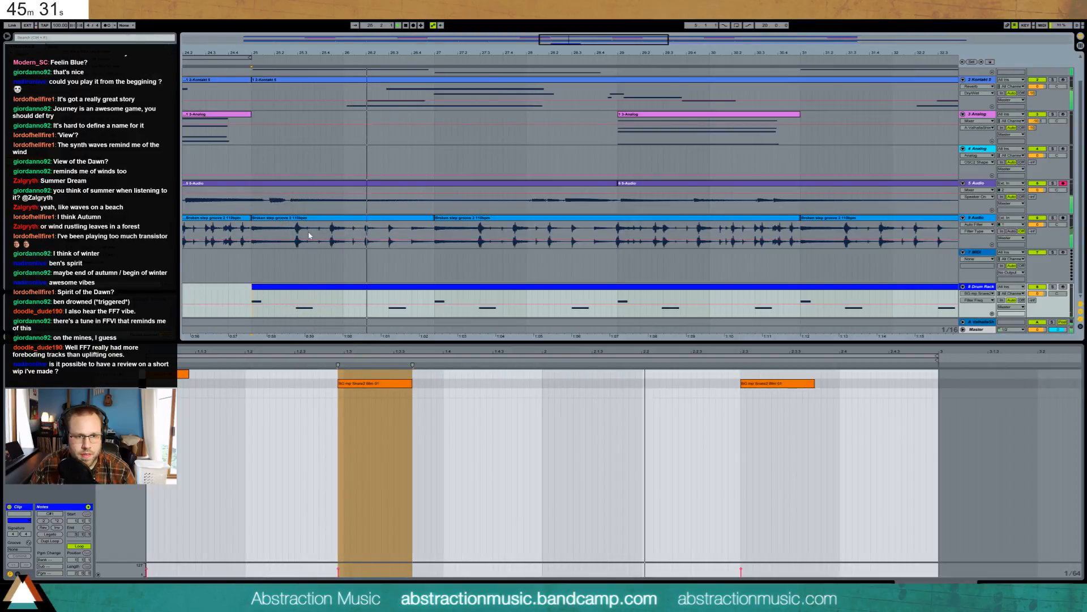
pyautogui.press('space')
pyautogui.moveTo(586, 40); pyautogui.dragTo(317, 45)
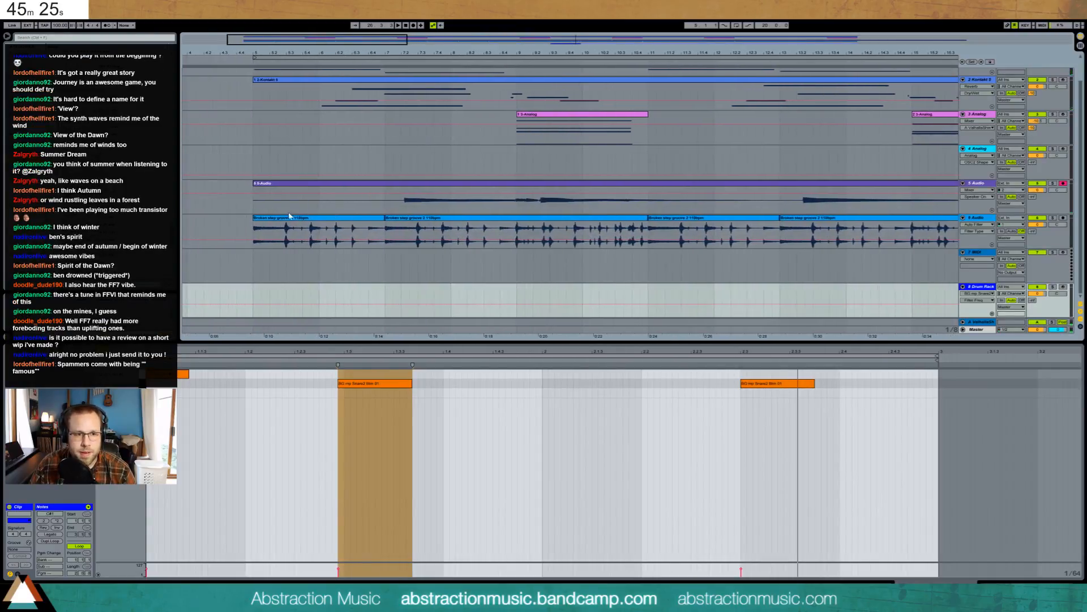
pyautogui.click(300, 222)
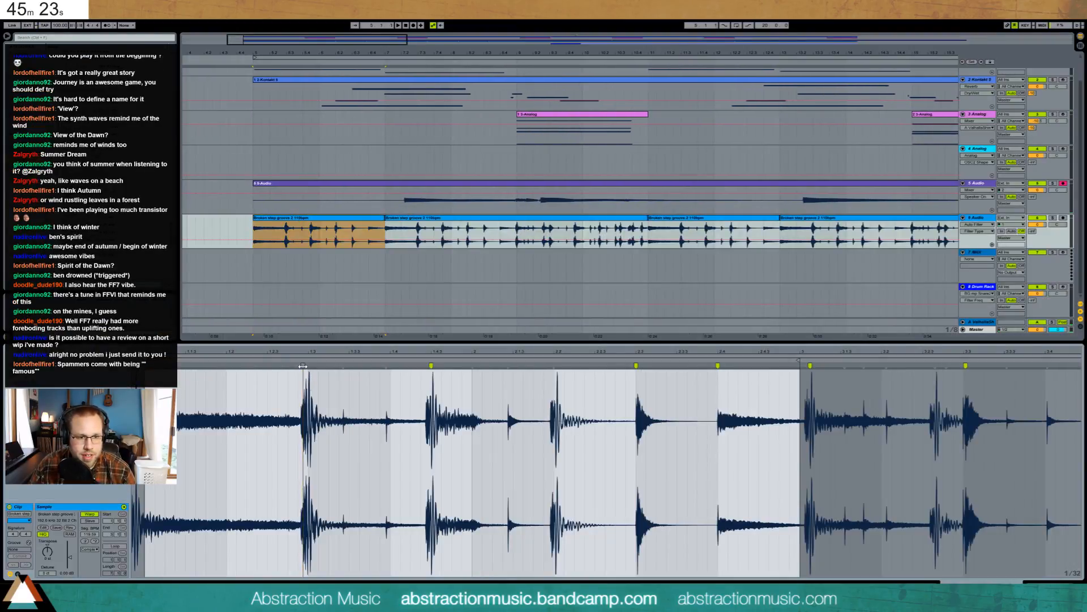
pyautogui.moveTo(303, 365); pyautogui.dragTo(309, 366)
pyautogui.press('space')
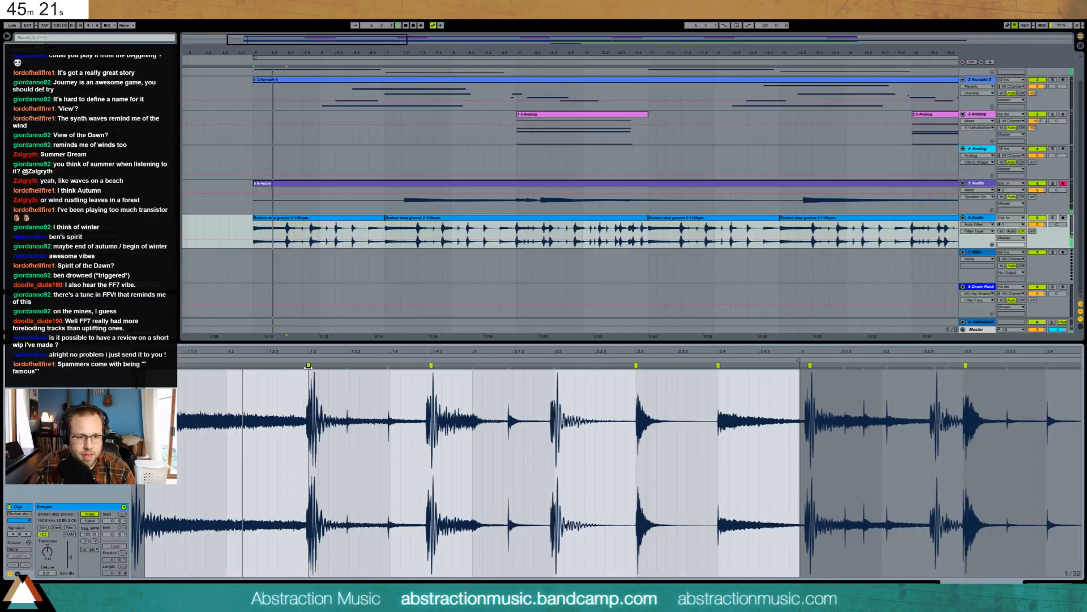
# - Add a warp marker at beat 1.3 of the second Broken step groove clip, nudged onto the hit
pyautogui.click(357, 223)
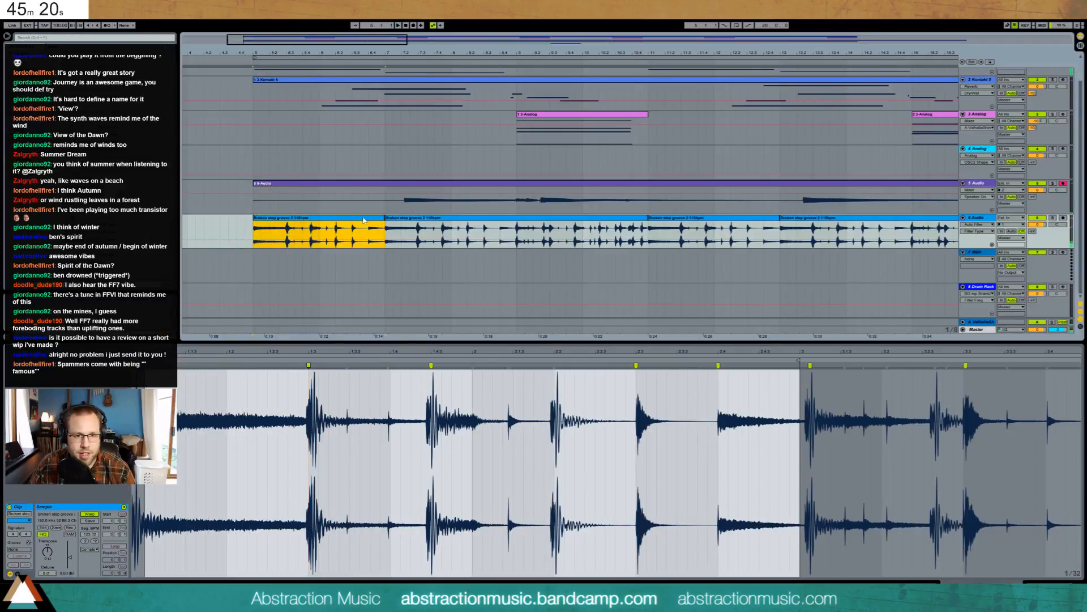
pyautogui.click(435, 227)
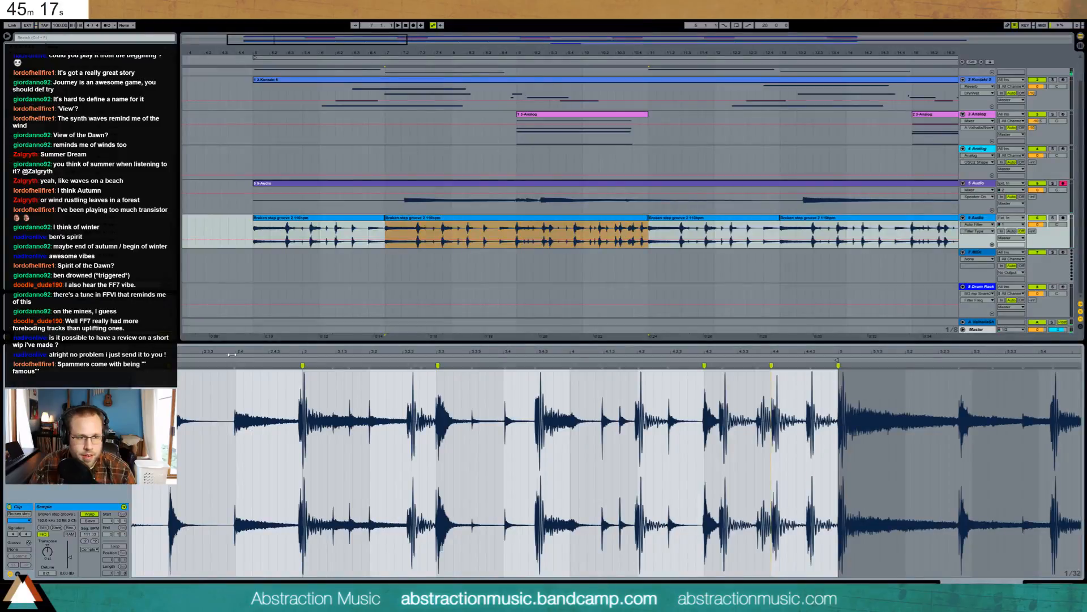
pyautogui.moveTo(169, 352); pyautogui.dragTo(539, 352)
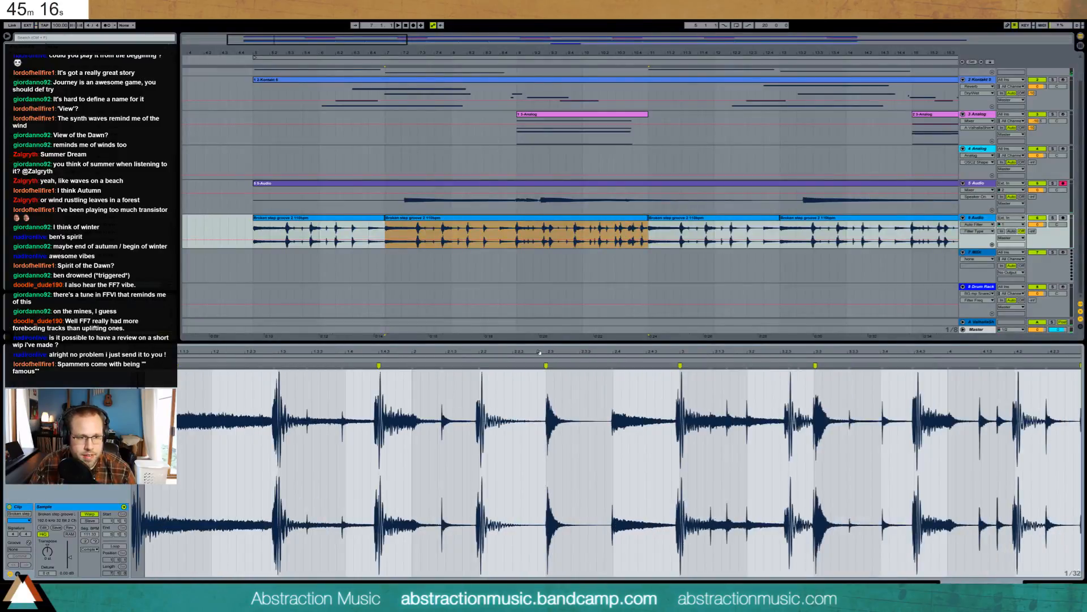
pyautogui.doubleClick(274, 366)
pyautogui.moveTo(274, 366); pyautogui.dragTo(278, 366)
# - Copy the re-warped breakbeat clips and paste them over bar 19
pyautogui.click(394, 218)
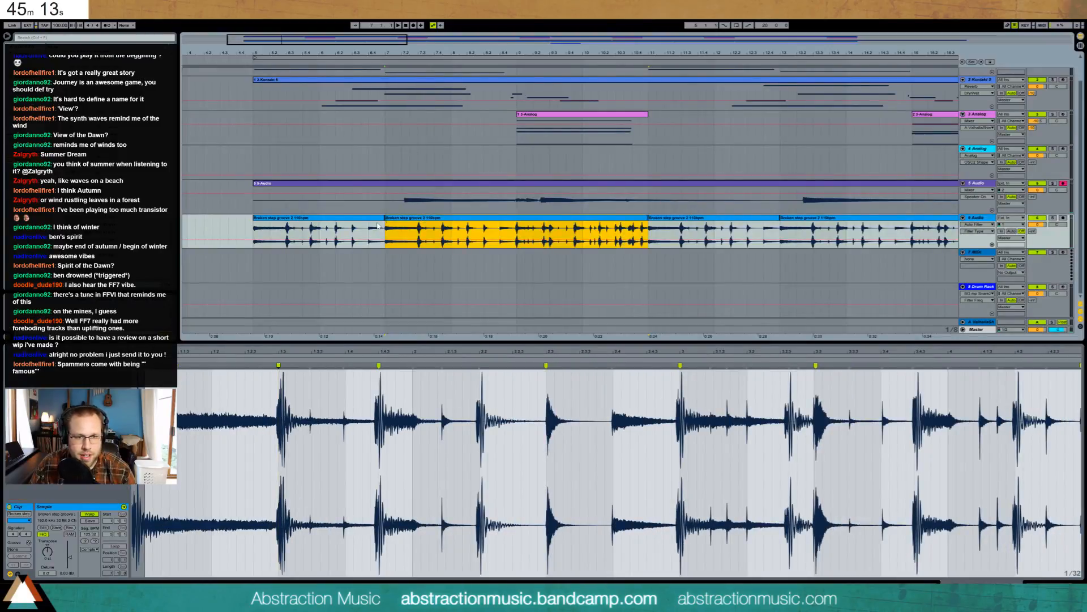
pyautogui.keyDown('shift'); pyautogui.click(375, 222); pyautogui.keyUp('shift')
pyautogui.click(675, 218)
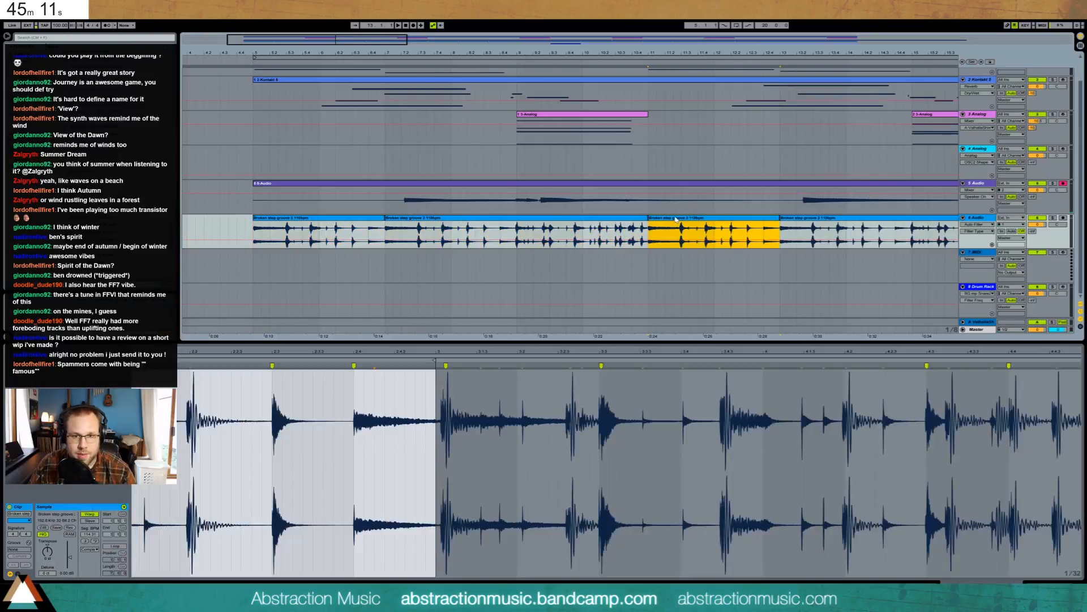
pyautogui.keyDown('shift'); pyautogui.click(792, 218); pyautogui.keyUp('shift')
pyautogui.hotkey('ctrl', 'v')
pyautogui.hscroll(-5, 548, 149)
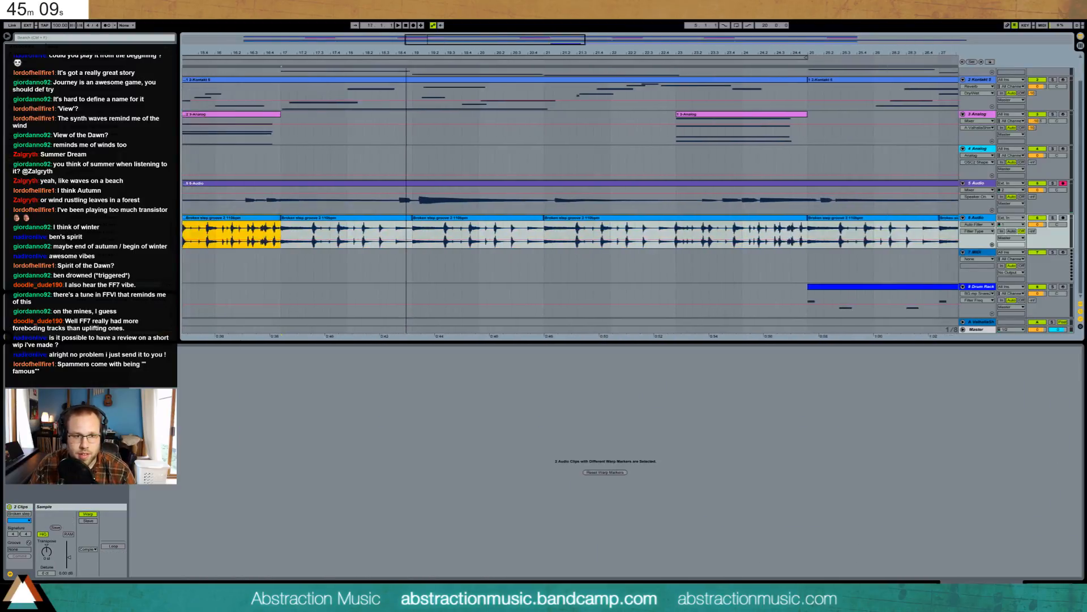
pyautogui.click(523, 223)
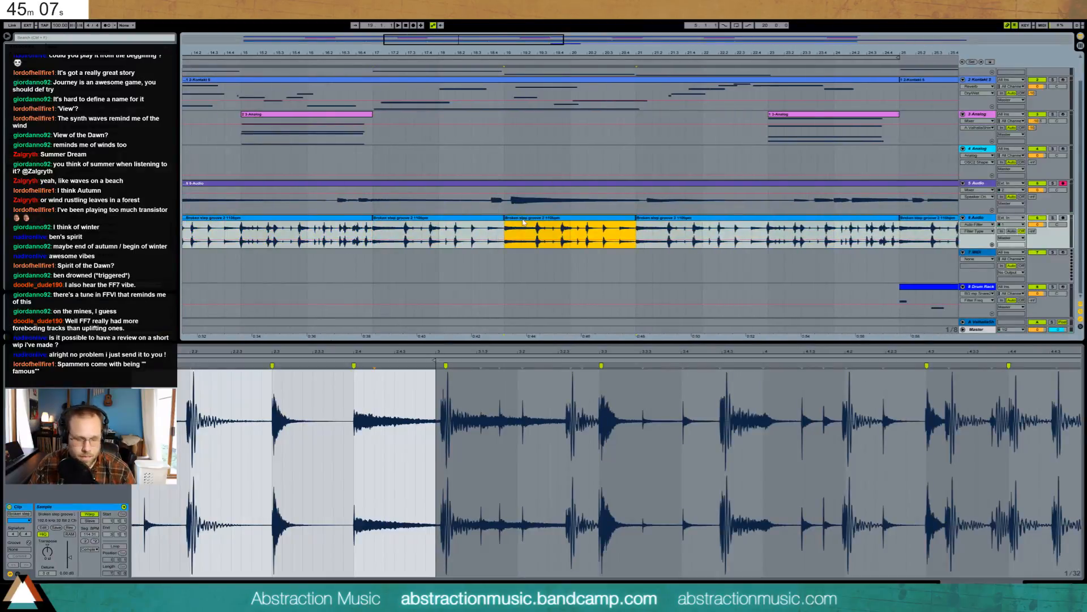
pyautogui.hotkey('ctrl', 'v')
# - Select the breakbeat clips from about bar 10 through bar 21
pyautogui.click(522, 223)
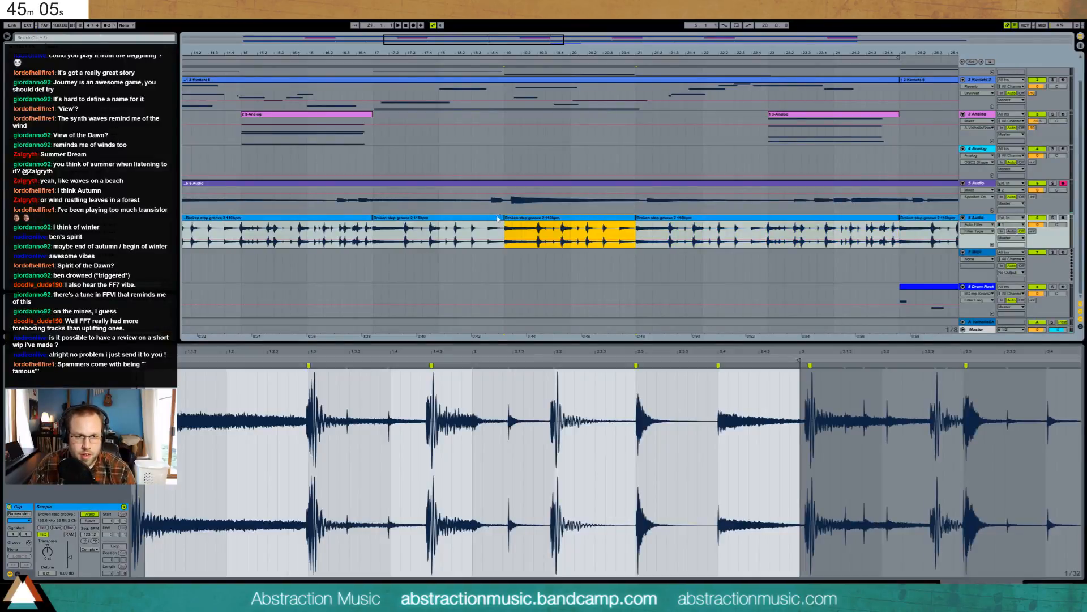
pyautogui.click(499, 220)
pyautogui.keyDown('shift'); pyautogui.click(648, 218); pyautogui.keyUp('shift')
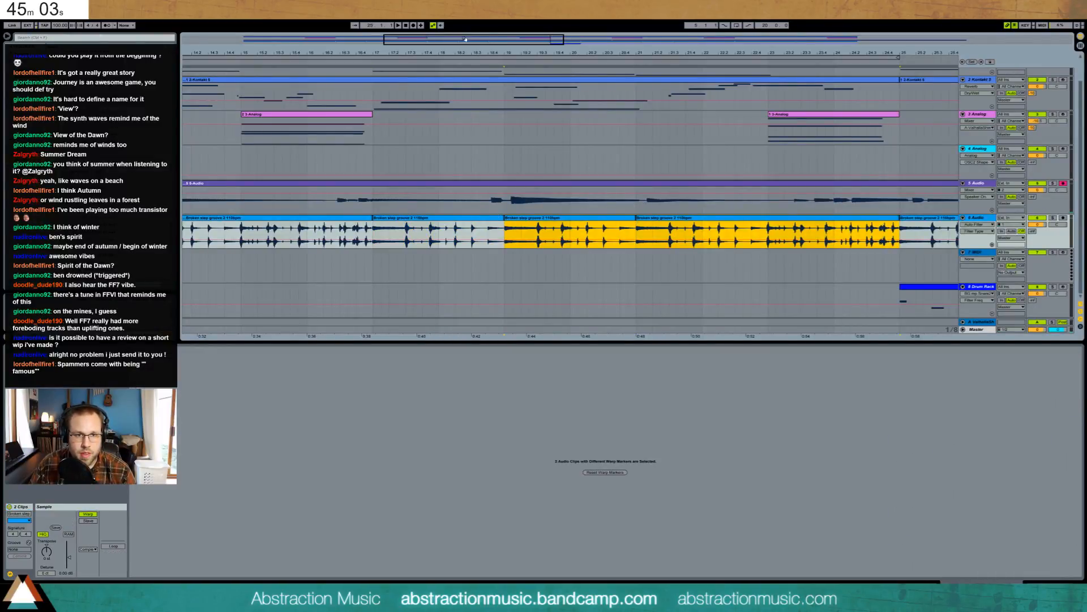
pyautogui.press('-')
pyautogui.press('-')
pyautogui.press('-')
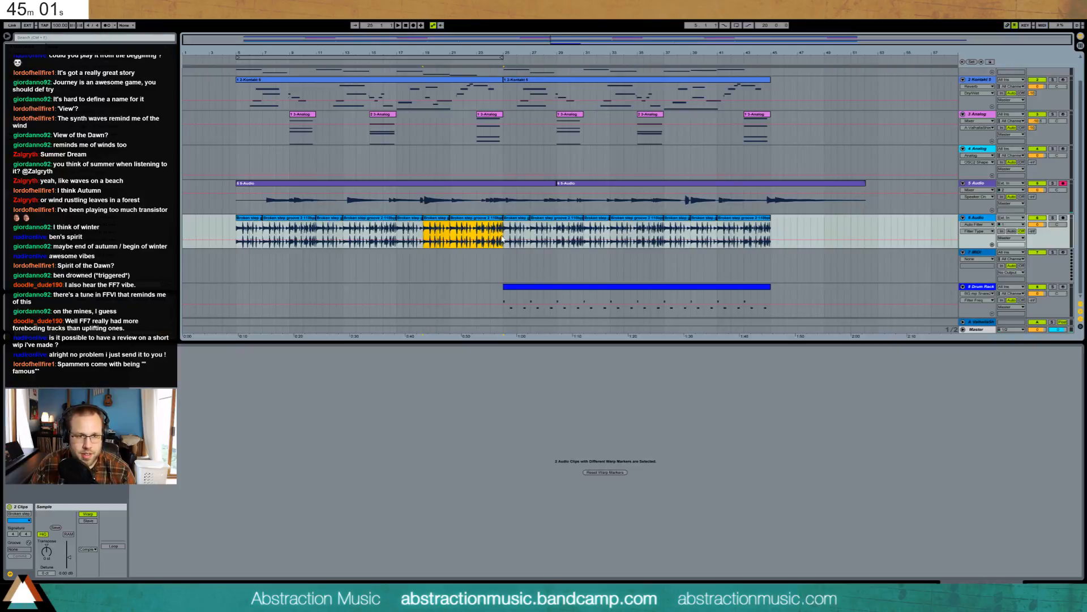
pyautogui.moveTo(505, 234); pyautogui.dragTo(270, 240)
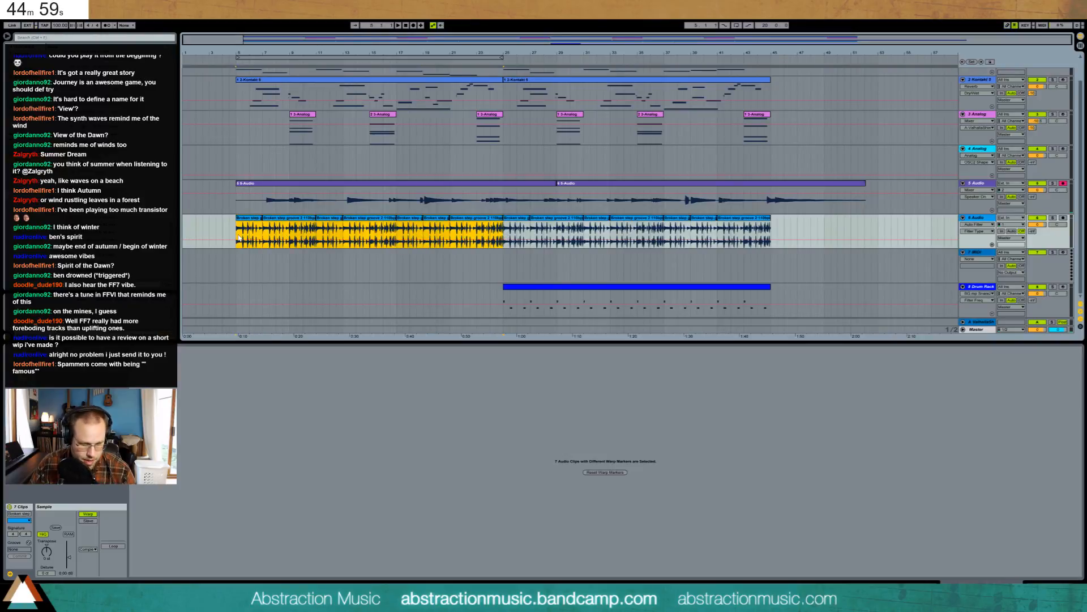
# - Nudge the Drum Rack snare note at beat 1.3 slightly later, then select the empty MIDI track
pyautogui.click(514, 287)
pyautogui.moveTo(353, 462); pyautogui.dragTo(385, 386)
pyautogui.press('Right')
pyautogui.press('space')
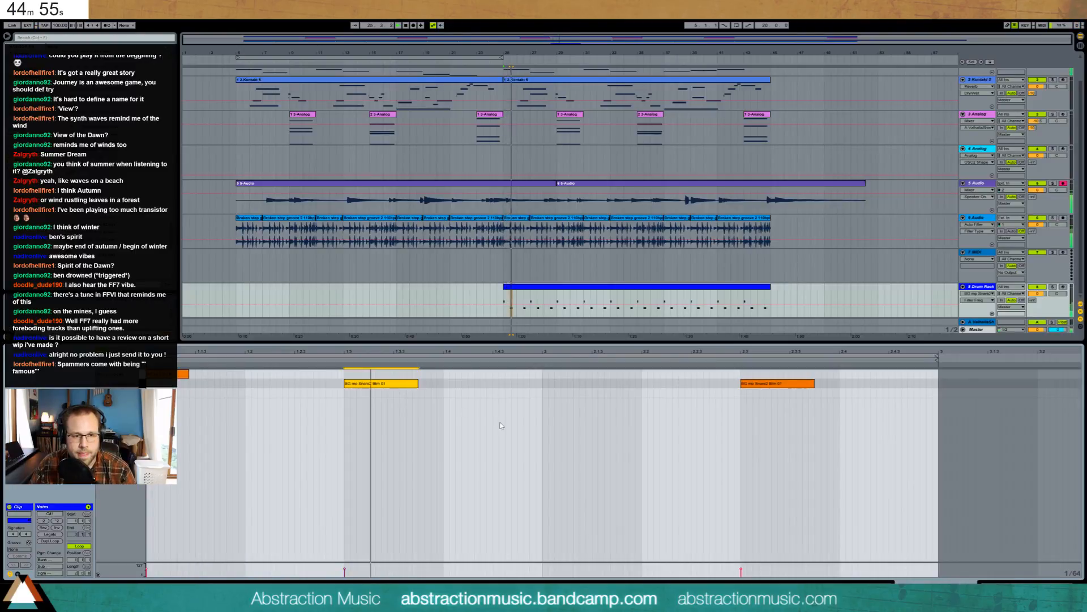
pyautogui.hotkey('shift', 'Tab')
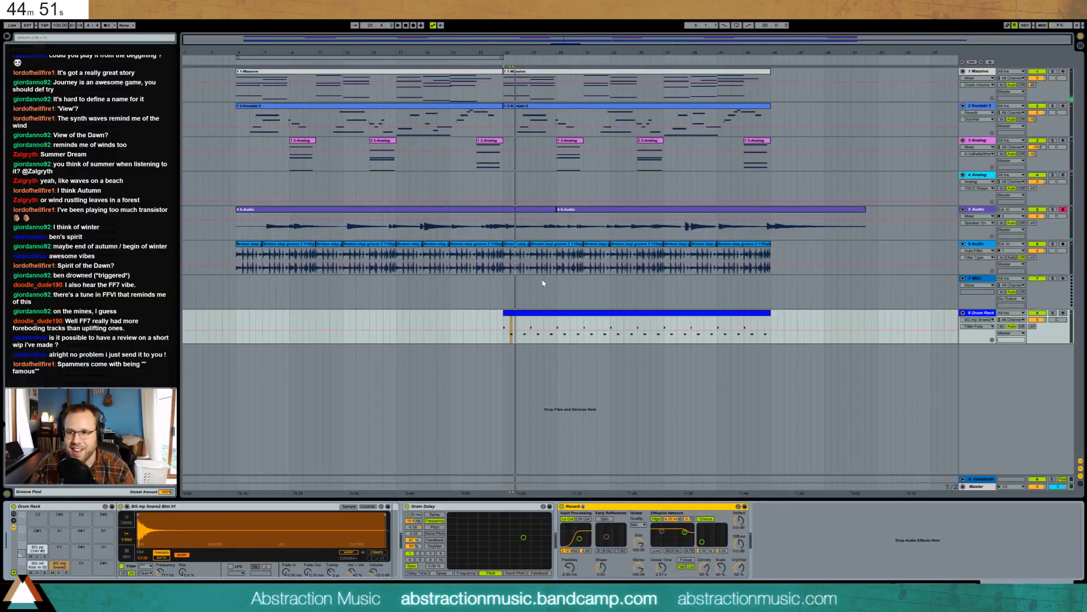
pyautogui.click(507, 295)
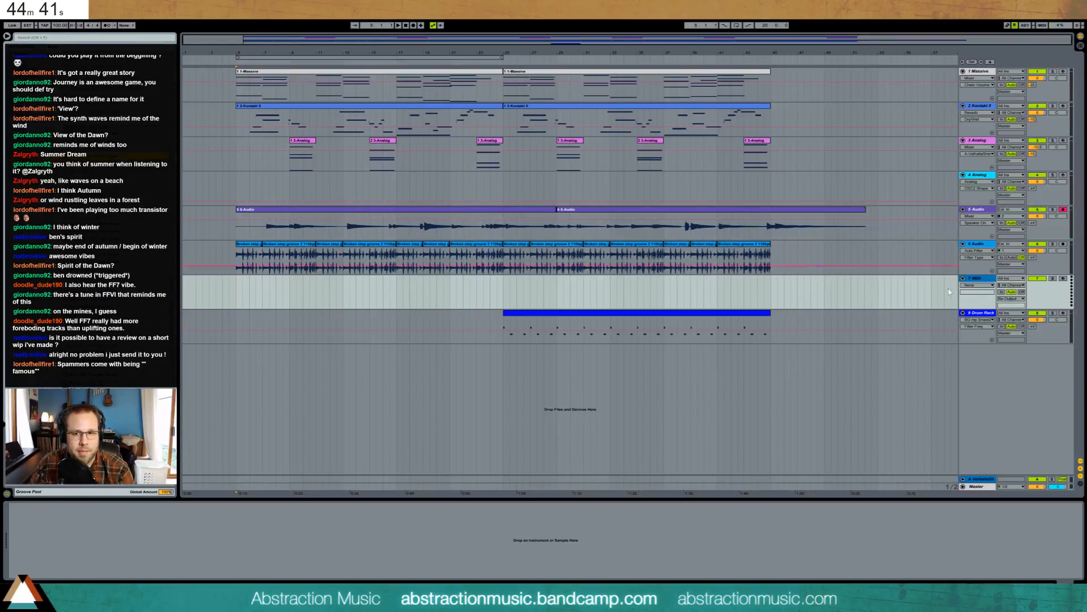
# - Move the empty MIDI track below the Drum Rack and place the snare sample on track 8 at 5.3
pyautogui.moveTo(989, 278); pyautogui.dragTo(972, 319)
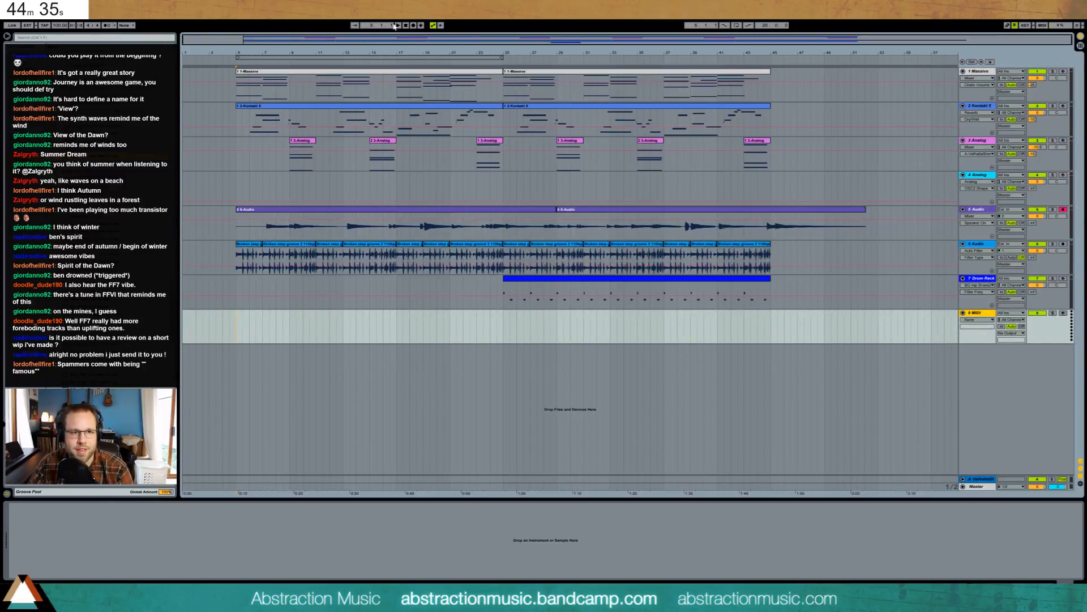
pyautogui.moveTo(249, 42); pyautogui.dragTo(229, 102)
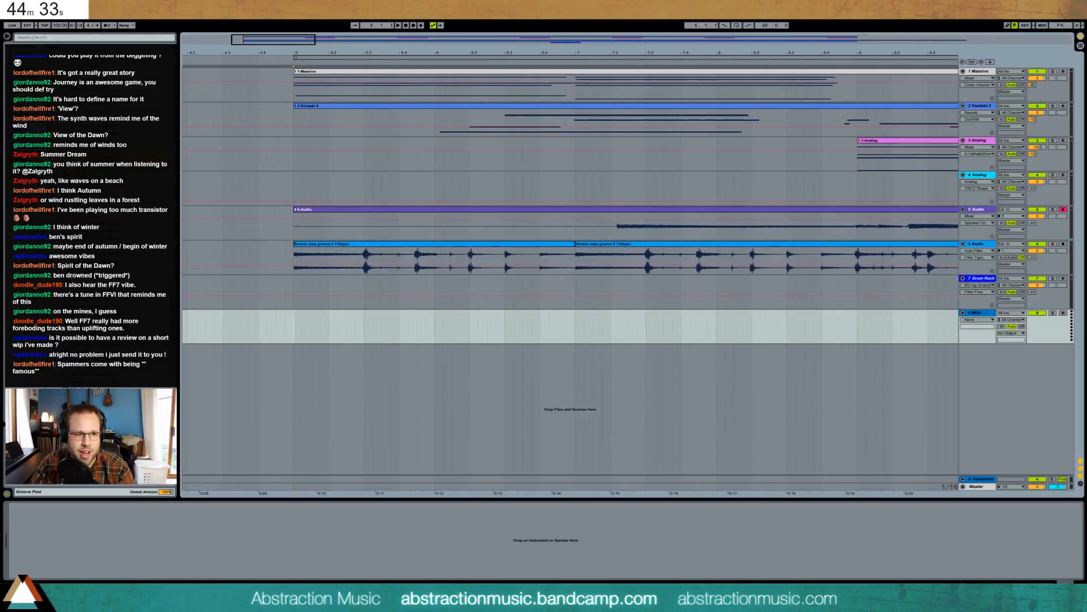
pyautogui.moveTo(96, 155); pyautogui.dragTo(366, 328)
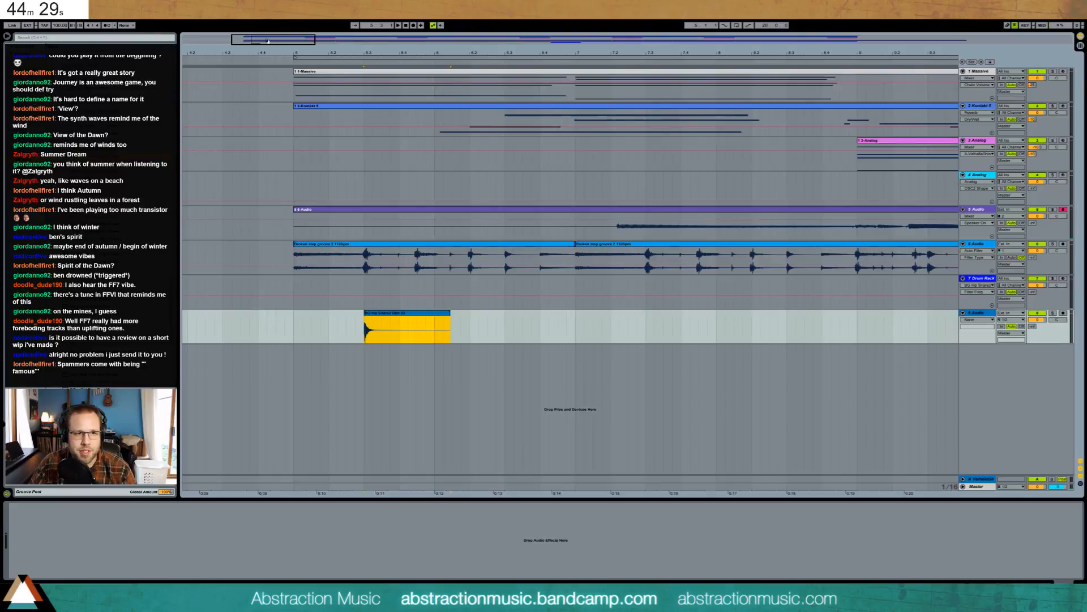
pyautogui.moveTo(545, 53); pyautogui.dragTo(428, 24)
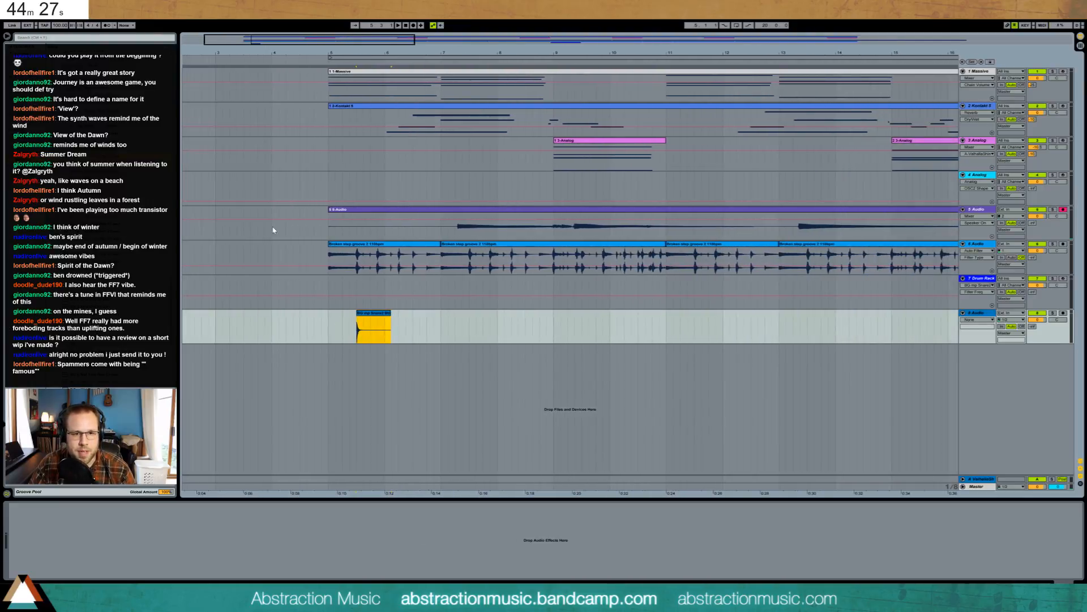
# - Duplicate the snare bars 5–9 several times, moving the second hit one bar earlier
pyautogui.moveTo(326, 334); pyautogui.dragTo(531, 336)
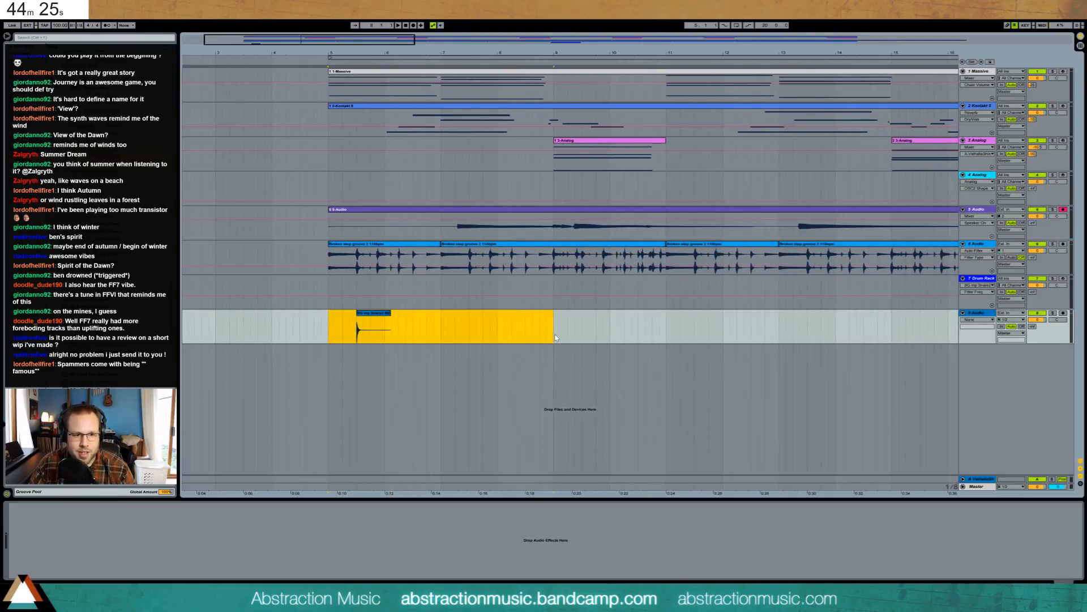
pyautogui.hotkey('ctrl', 'd')
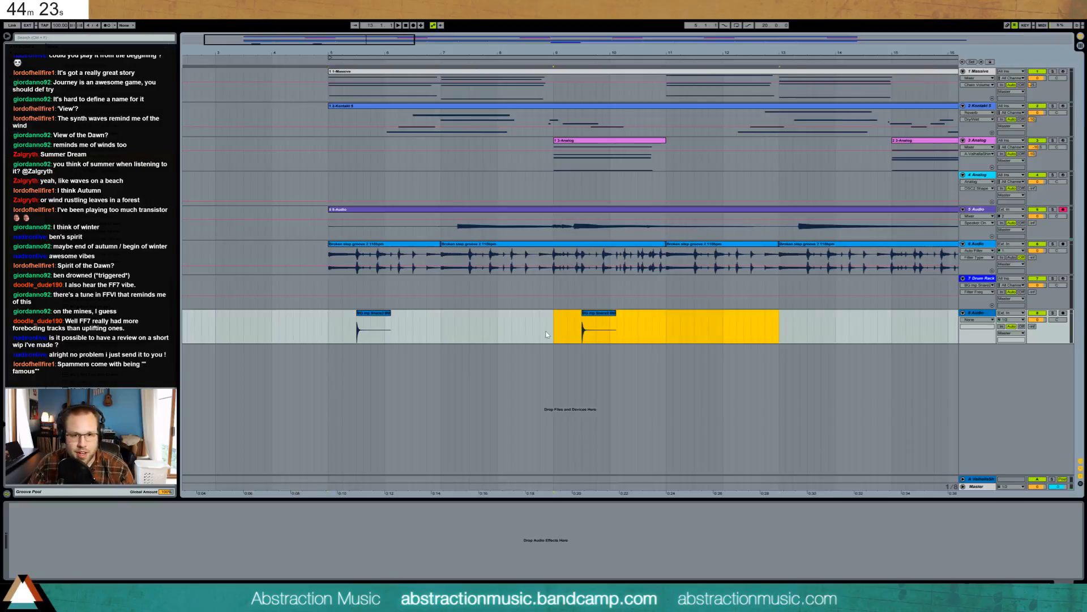
pyautogui.click(667, 325)
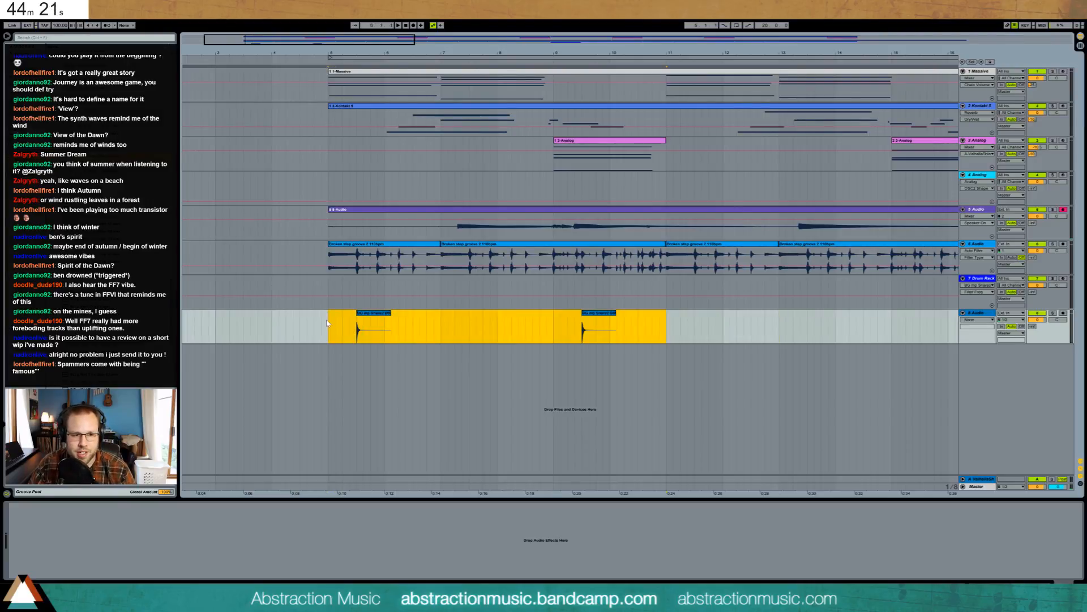
pyautogui.click(526, 318)
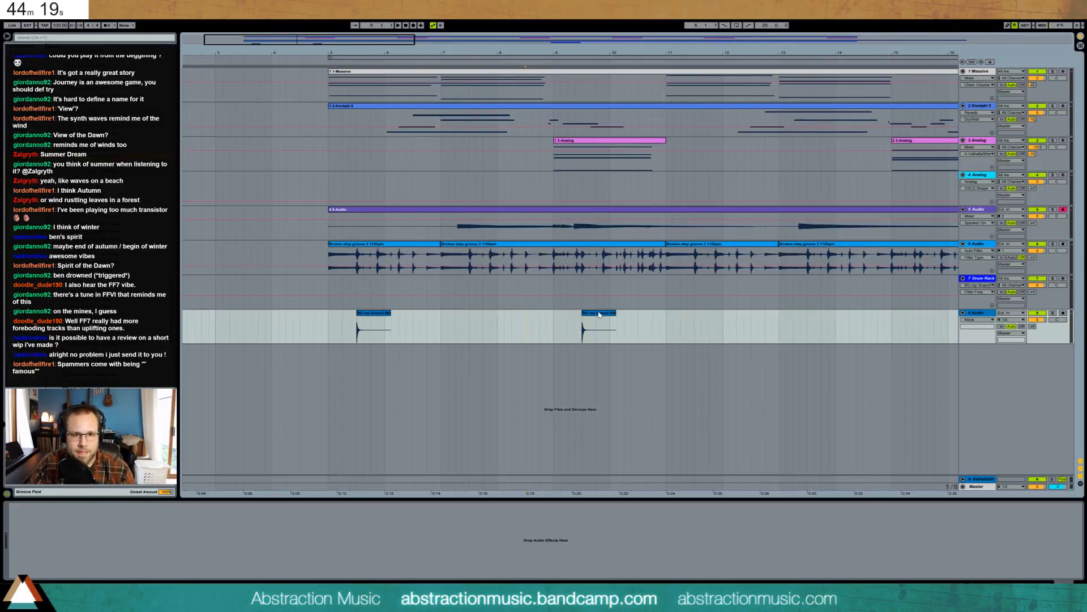
pyautogui.moveTo(599, 315); pyautogui.dragTo(542, 315)
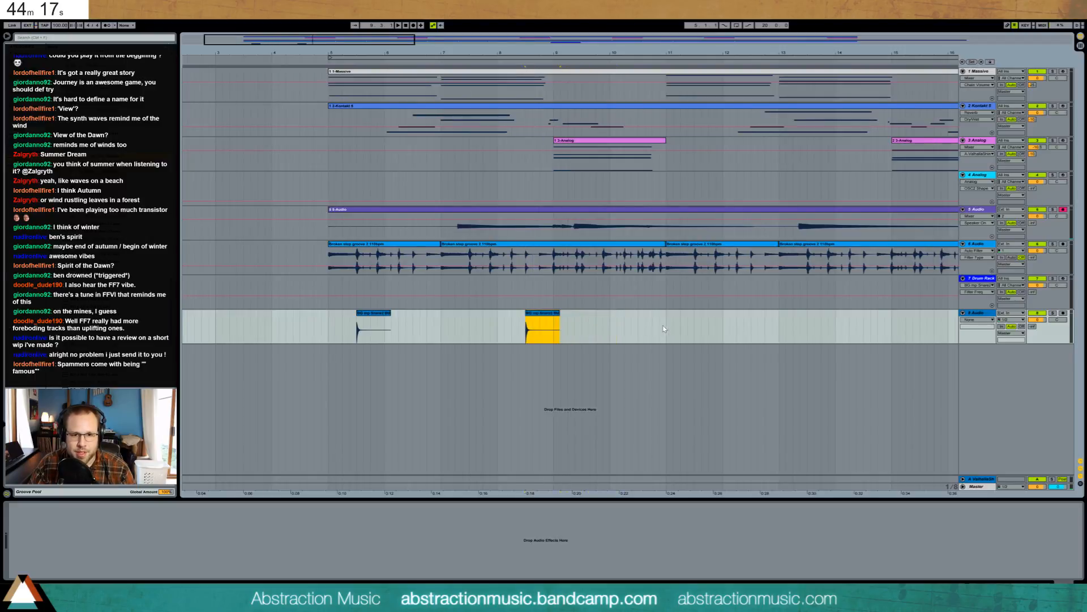
pyautogui.moveTo(360, 339); pyautogui.dragTo(331, 336)
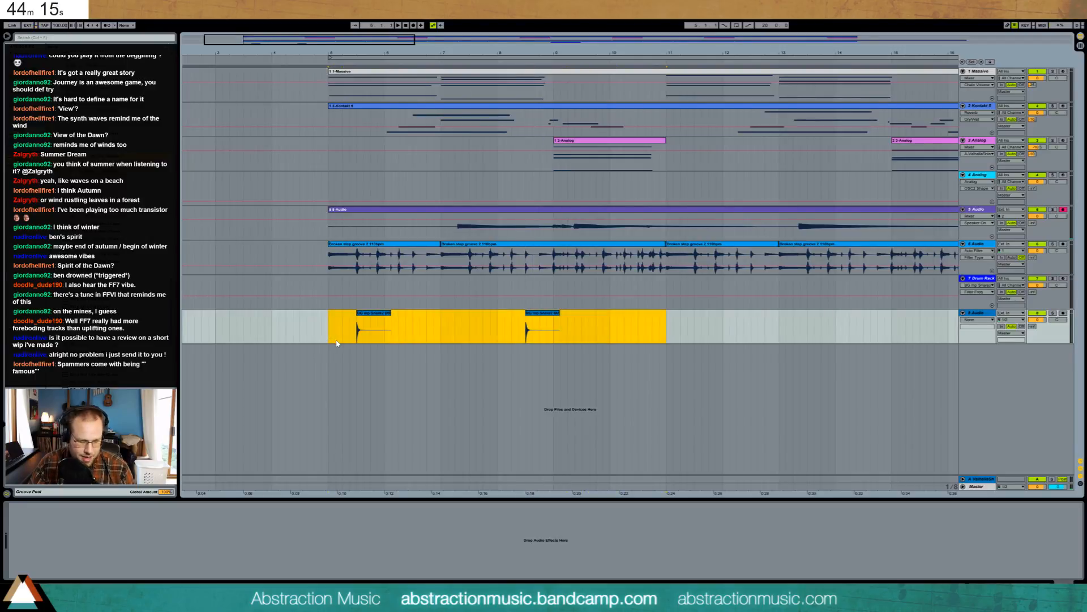
pyautogui.hotkey('ctrl', 'd')
pyautogui.moveTo(446, 40); pyautogui.dragTo(470, 10)
pyautogui.hotkey('ctrl', 'd')
# - Duplicate the last snare clip and the 20-bar snare stretch, then play from bar 5
pyautogui.click(558, 314)
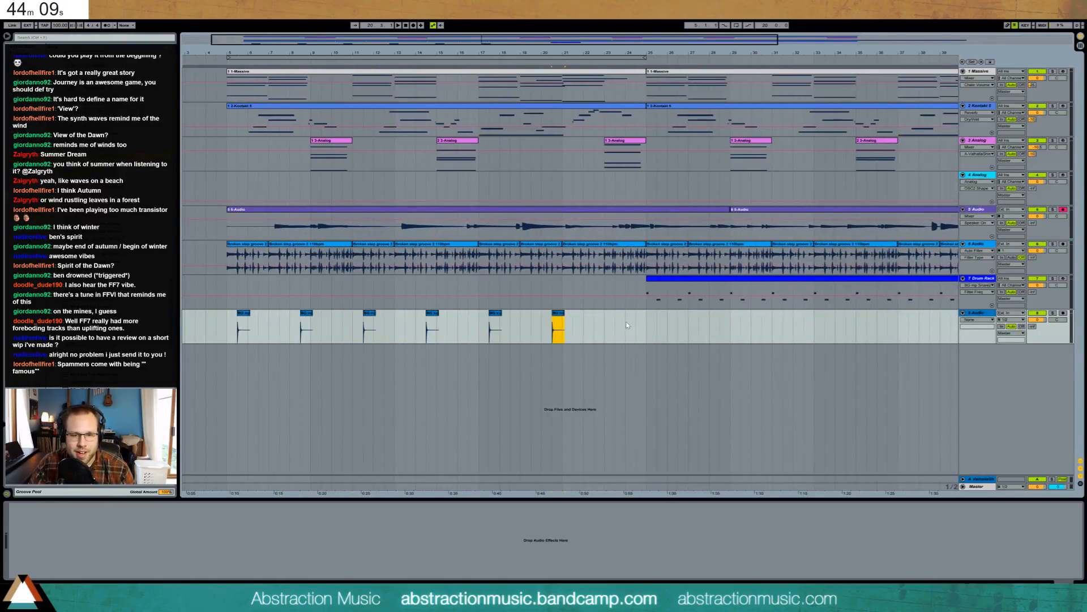
pyautogui.hotkey('ctrl', 'd')
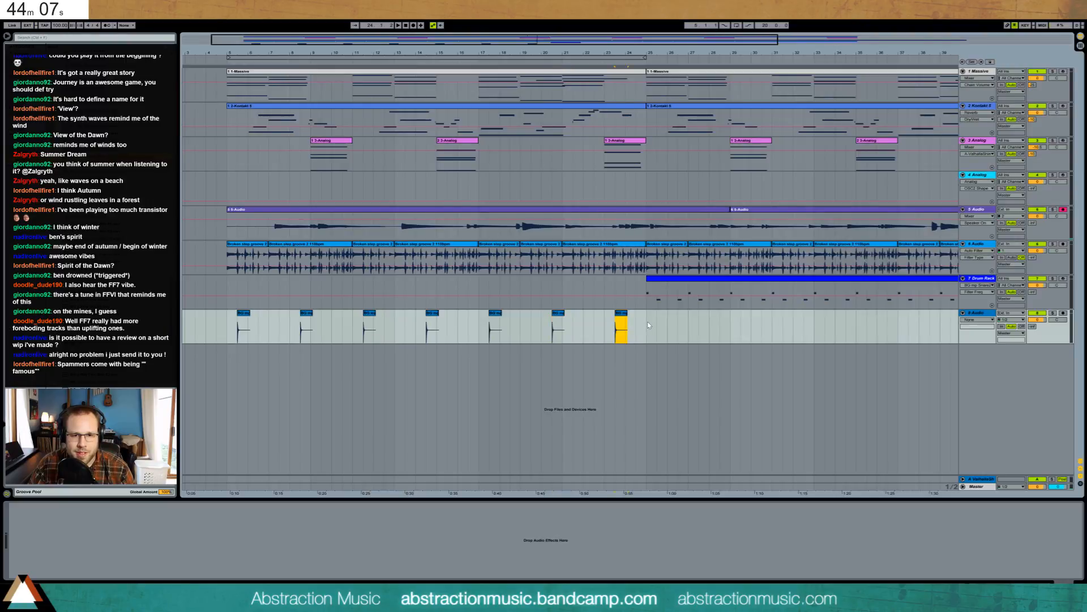
pyautogui.moveTo(649, 325); pyautogui.dragTo(405, 334)
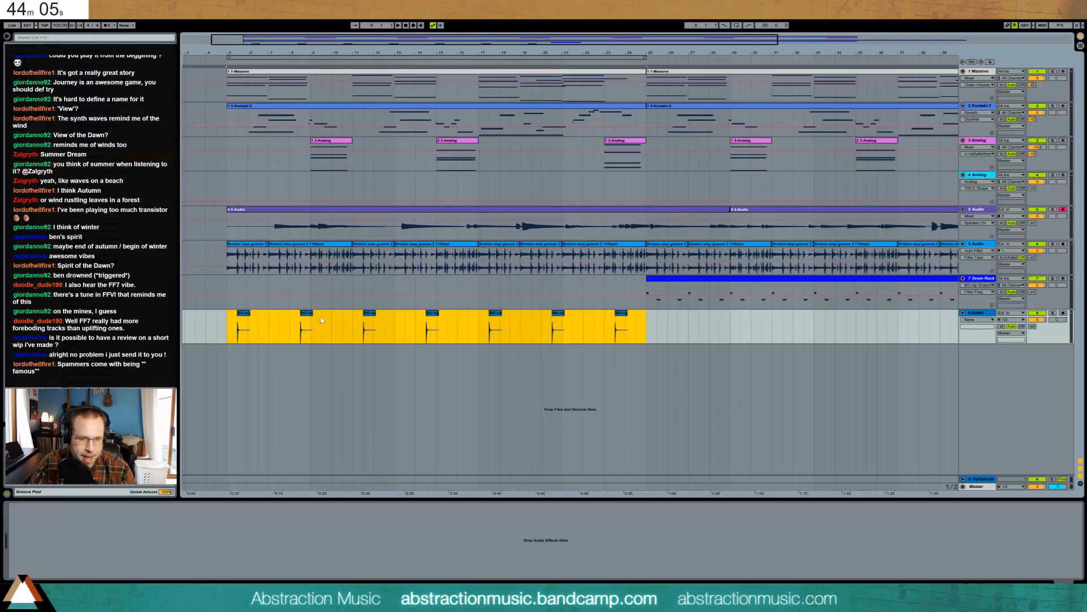
pyautogui.hotkey('ctrl', 'd')
pyautogui.moveTo(294, 53); pyautogui.dragTo(294, 23)
pyautogui.press('space')
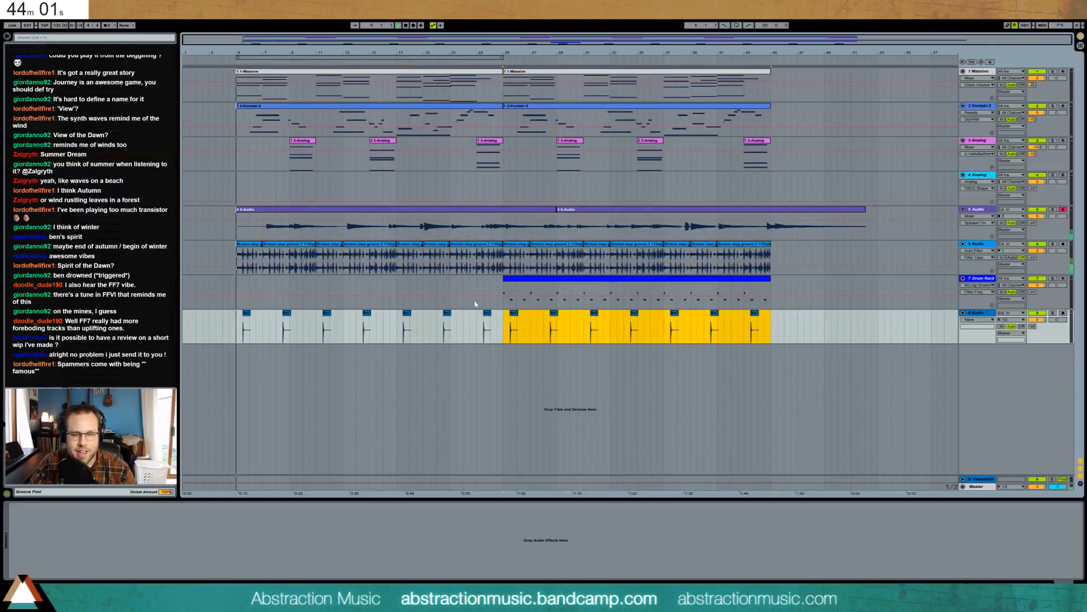
pyautogui.click(971, 335)
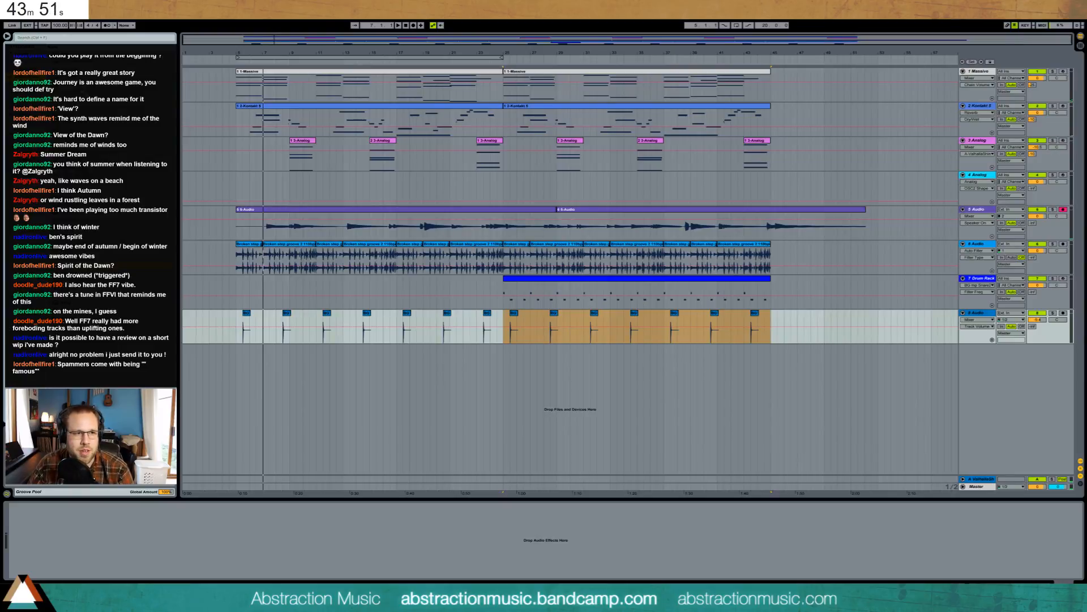
# - Add a high-pass Auto Filter and then a Reverb to the snare track
pyautogui.moveTo(80, 68)
pyautogui.mouseDown()
pyautogui.moveTo(57, 489)
pyautogui.moveTo(87, 537)
pyautogui.moveTo(56, 551)
pyautogui.mouseUp()
pyautogui.click(45, 559)
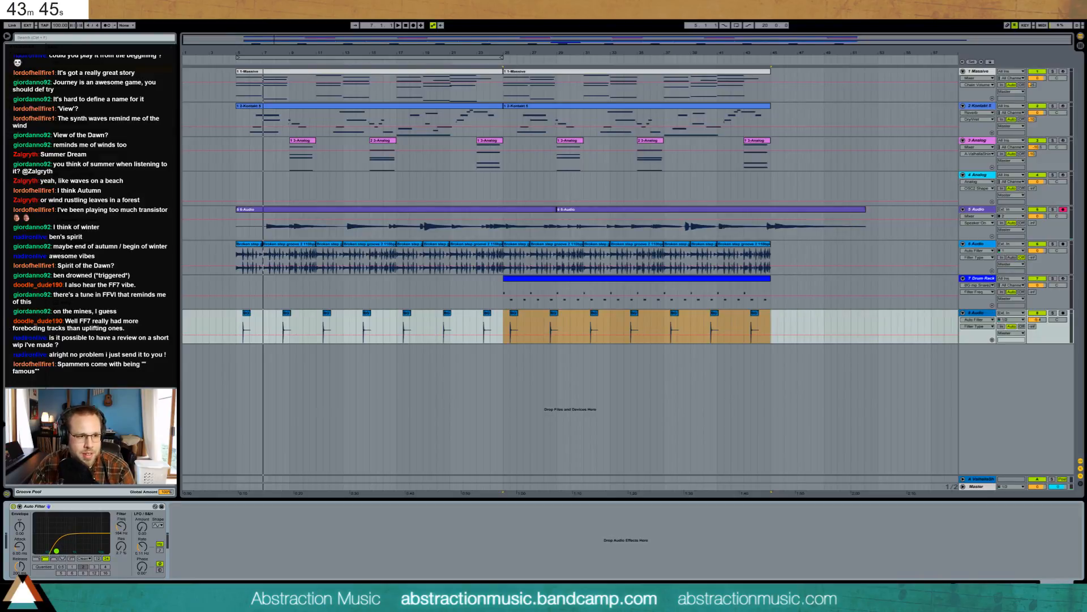
pyautogui.moveTo(80, 263); pyautogui.dragTo(227, 539)
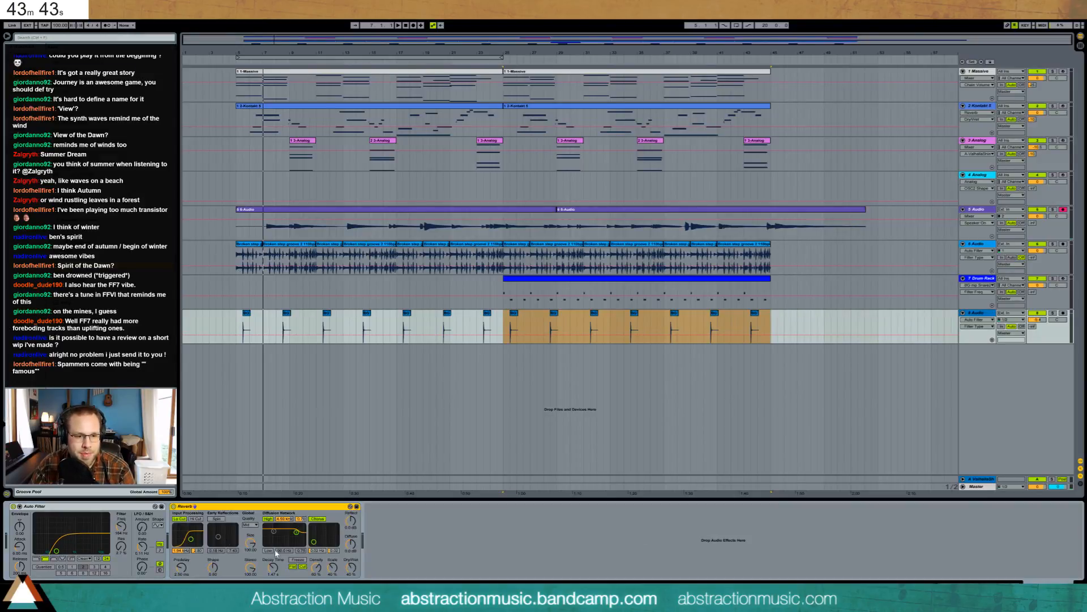
# - Tune the reverb: decay 1.68 s, diffusion 3.33 kHz, input filter 1.97 kHz
pyautogui.moveTo(273, 567); pyautogui.dragTo(273, 561)
pyautogui.moveTo(190, 539); pyautogui.dragTo(202, 543)
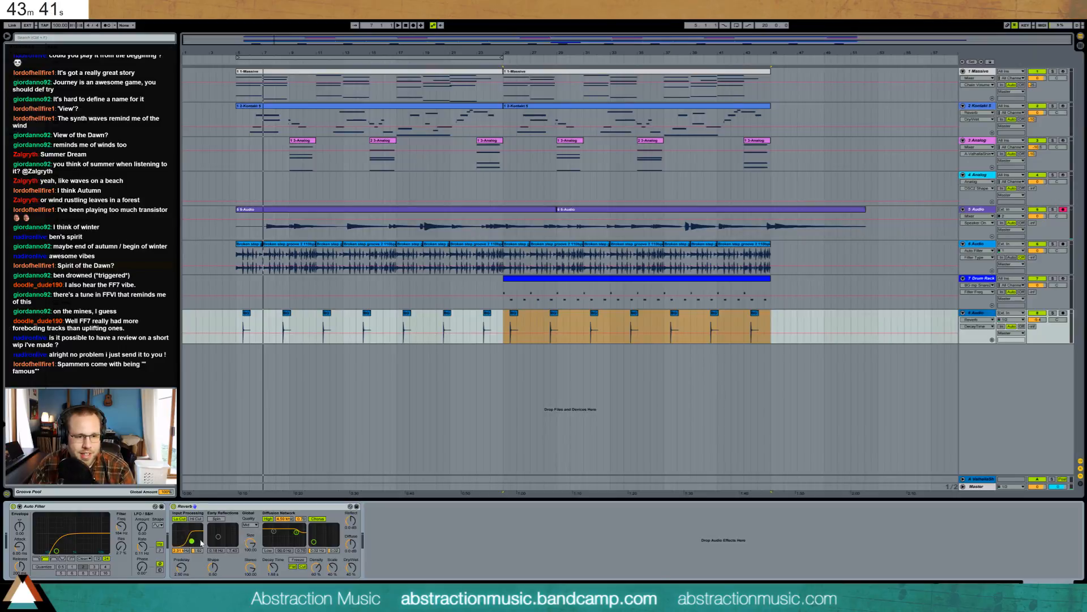
pyautogui.moveTo(300, 534); pyautogui.dragTo(298, 536)
pyautogui.moveTo(191, 545); pyautogui.dragTo(190, 540)
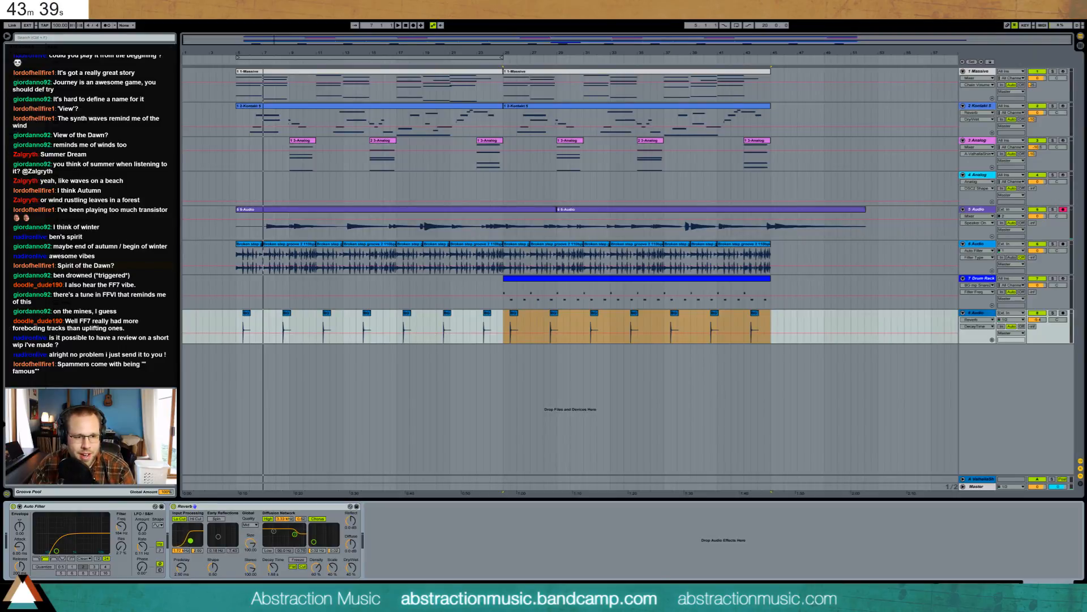
# - Audition from bar 5, raising reverb decay to 4.56 s and high-pass cutoff to 306 Hz, then begin Save As
pyautogui.click(242, 326)
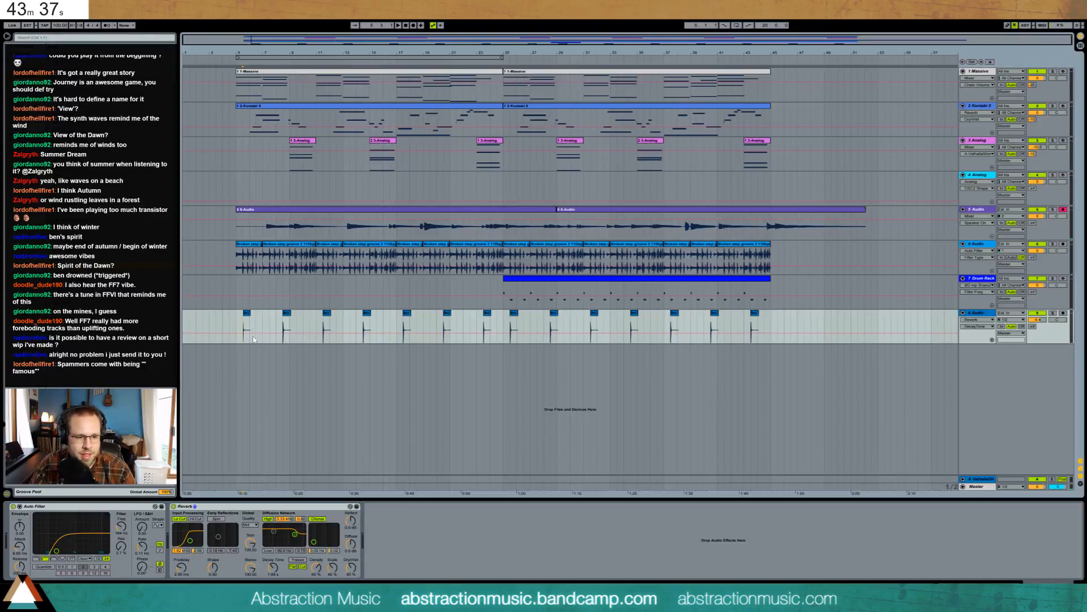
pyautogui.press('space')
pyautogui.press('space')
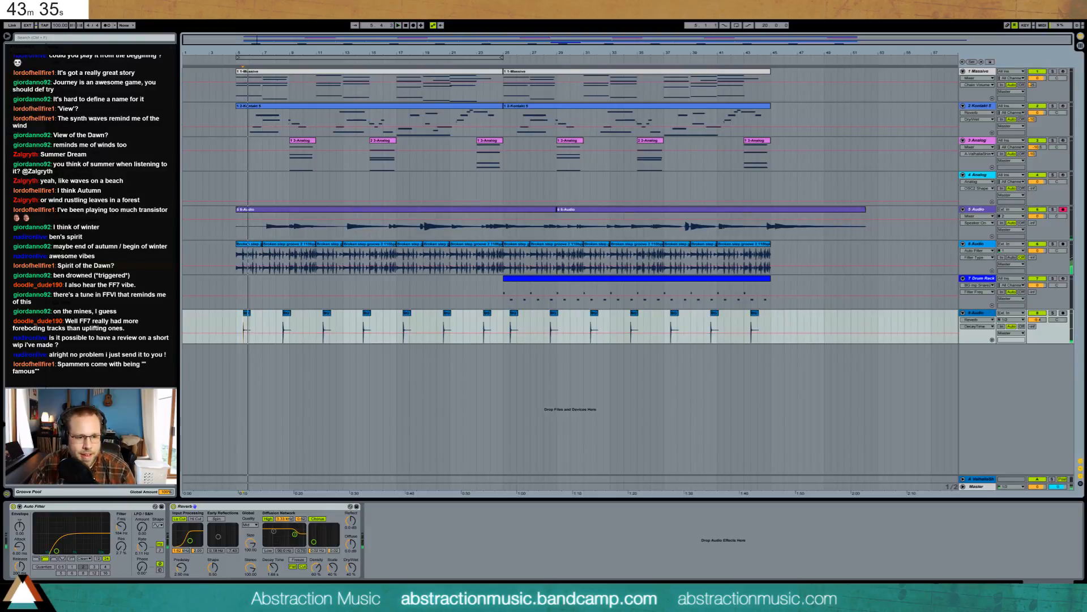
pyautogui.moveTo(273, 567); pyautogui.dragTo(276, 557)
pyautogui.press('space')
pyautogui.press('space')
pyautogui.press('space')
pyautogui.press('space')
pyautogui.moveTo(56, 550); pyautogui.dragTo(52, 552)
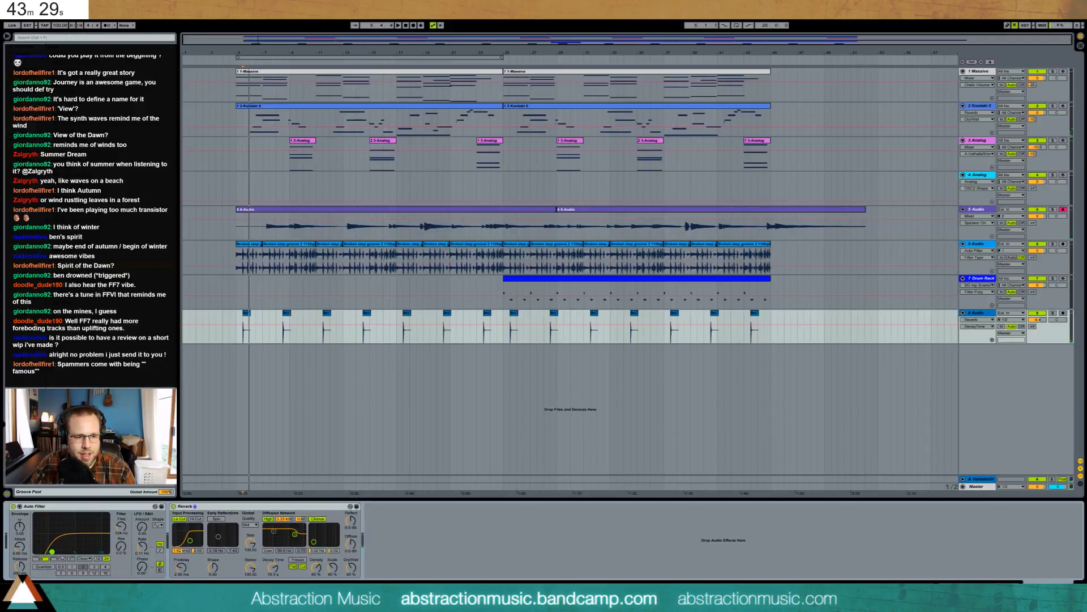
pyautogui.click(238, 321)
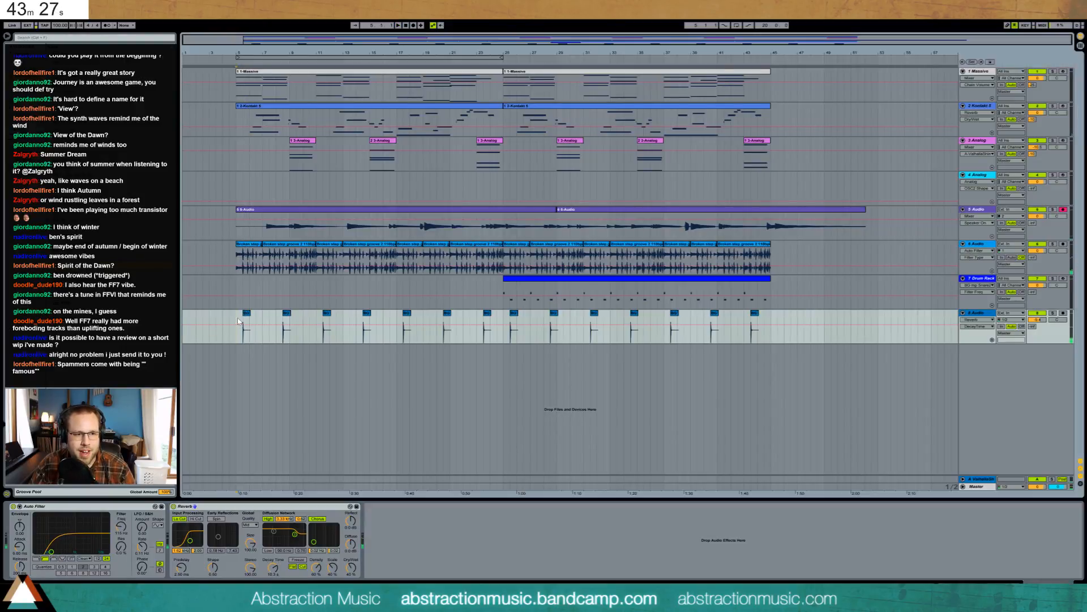
pyautogui.hotkey('ctrl', 's')
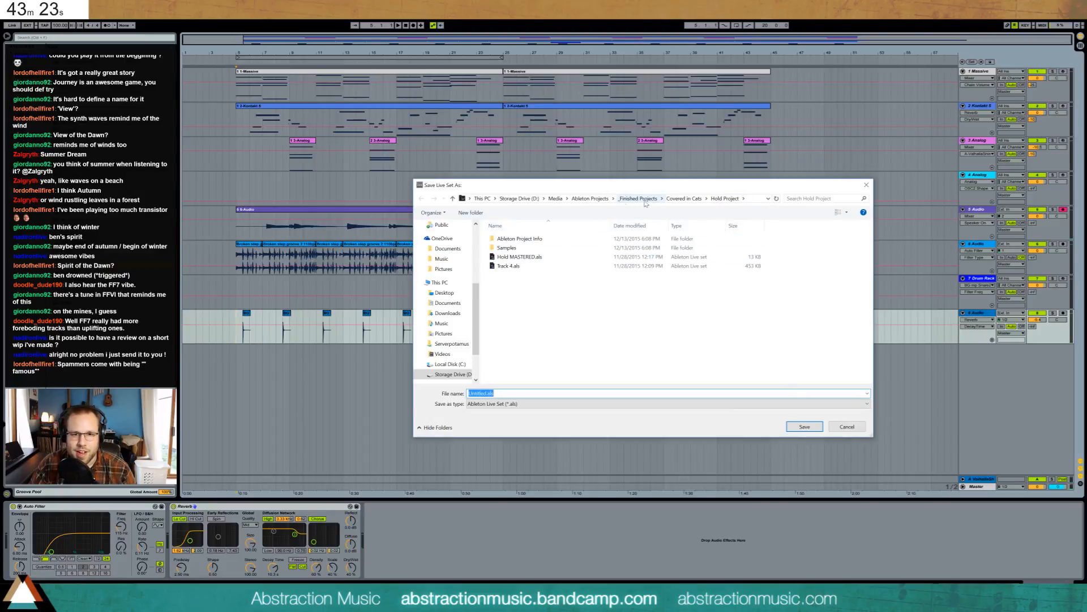
# - Save the set as '2016-09-28 Spirit of the Dawn' in Ableton Projects > 2 Hour Tracks 2016
pyautogui.click(592, 198)
pyautogui.doubleClick(518, 257)
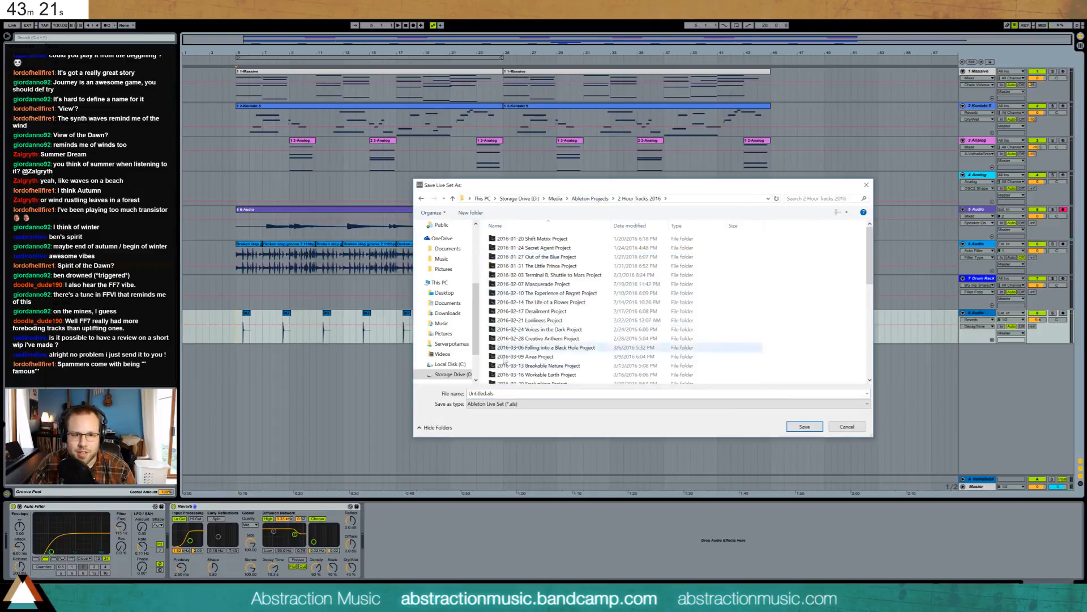
pyautogui.click(482, 393)
pyautogui.write('2016')
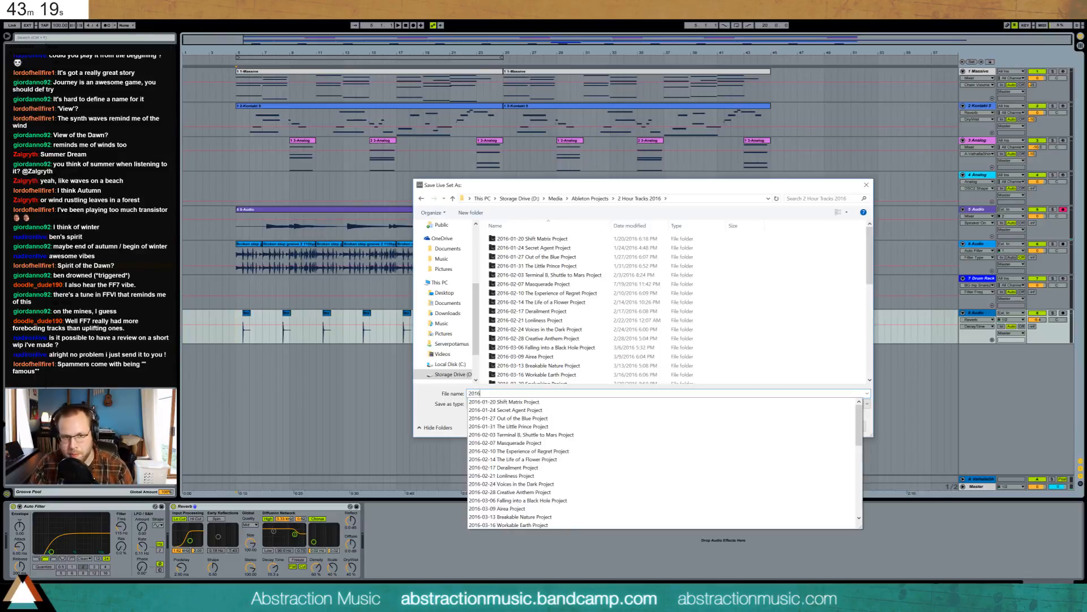
pyautogui.write('-09-')
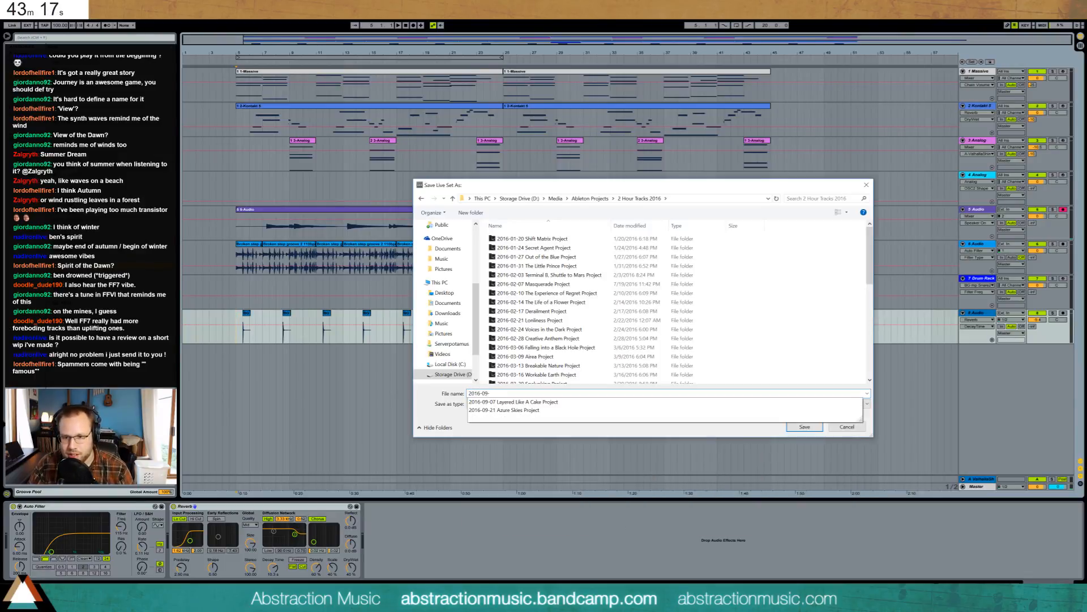
pyautogui.write('28 Spirit')
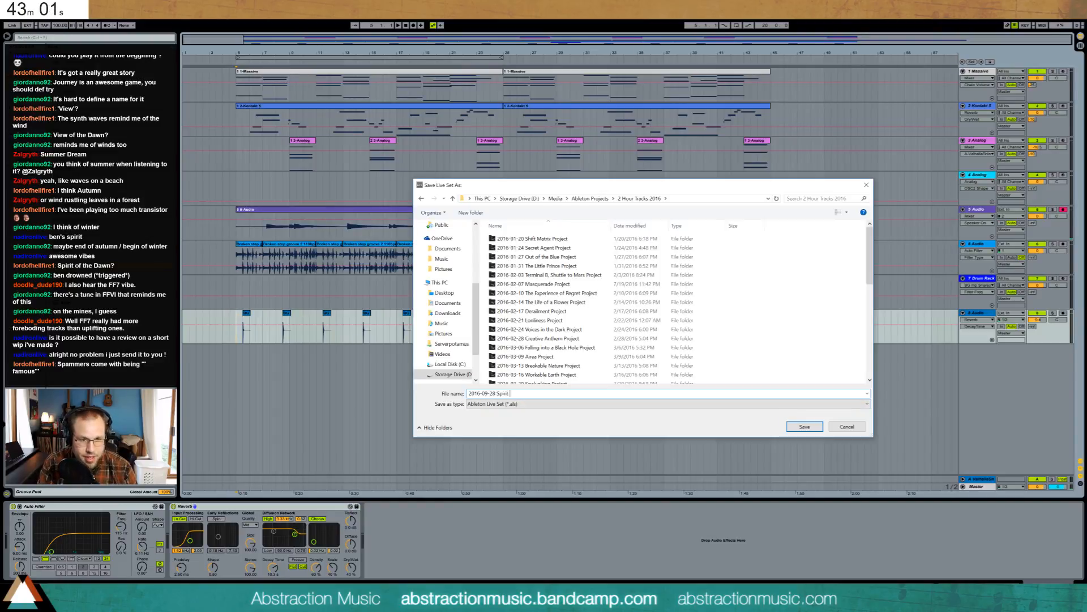
pyautogui.write('of the Dawn')
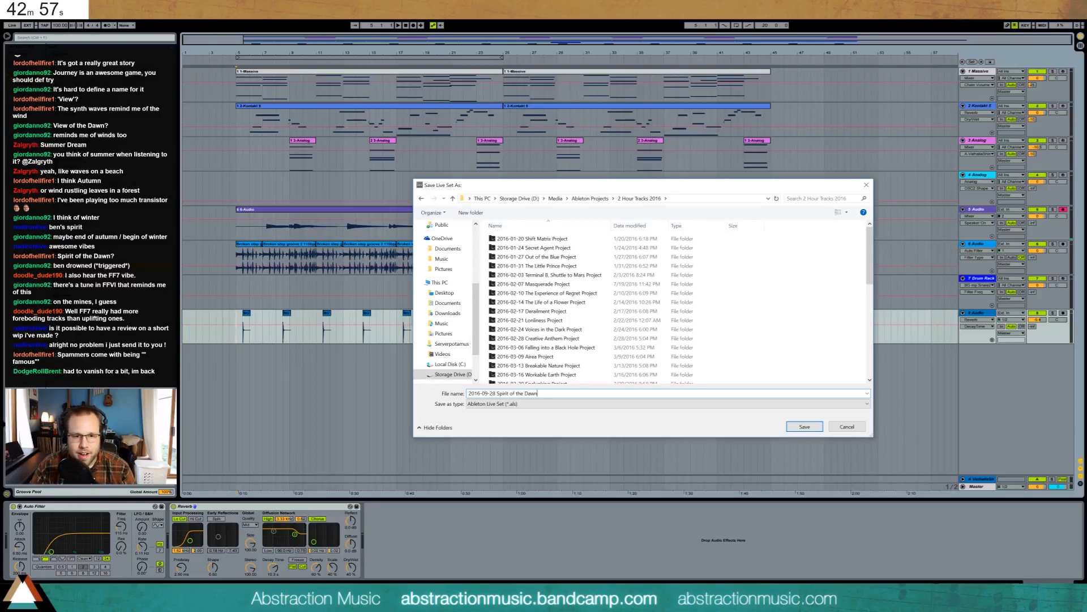
pyautogui.press('Return')
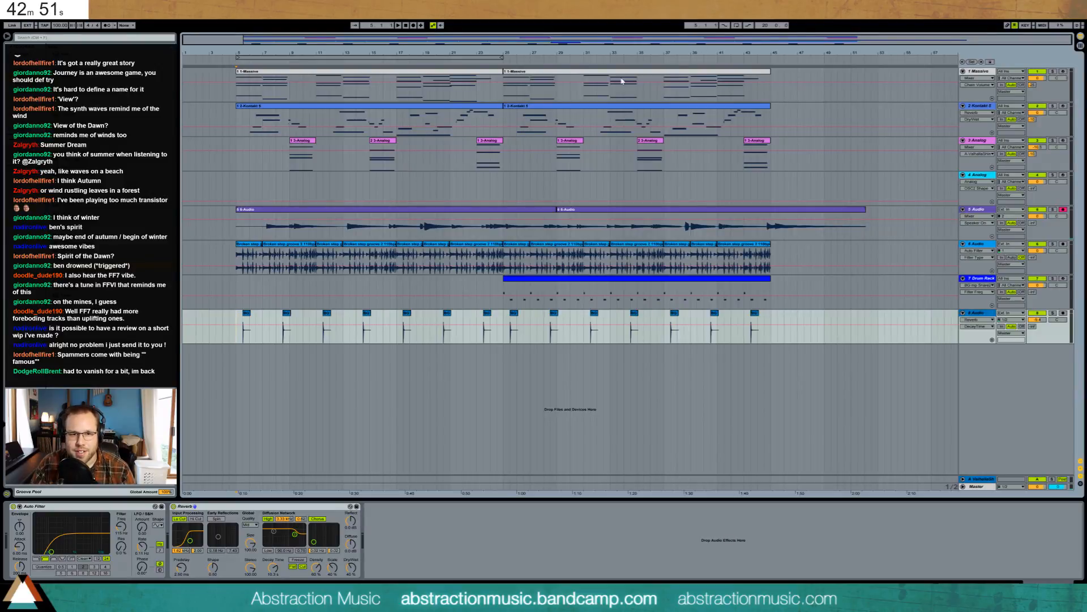
# - Run Collect All and Save to copy all used media into the project folder
pyautogui.click(7, 14)
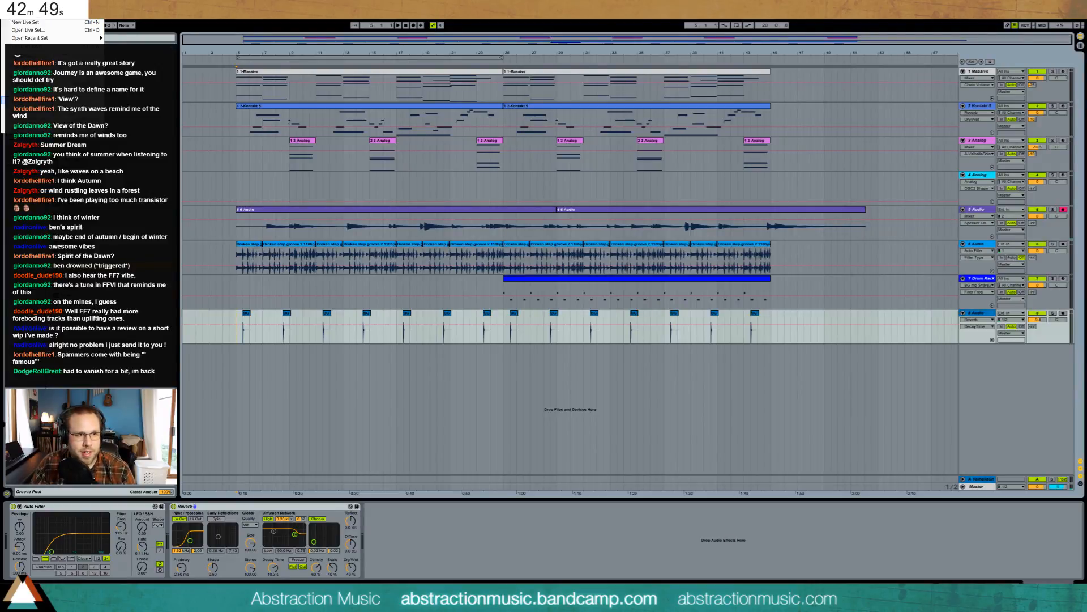
pyautogui.click(34, 88)
pyautogui.click(527, 341)
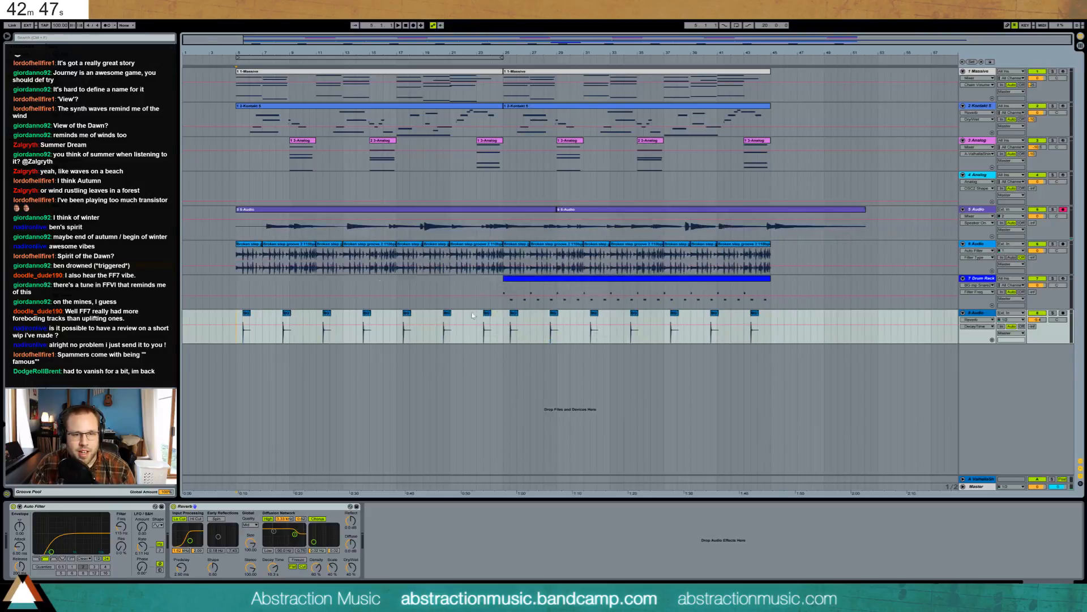
# - During playback, set the snare's Auto Filter cutoff to 103 Hz and Reverb Dry/Wet to 64%
pyautogui.click(238, 120)
pyautogui.press('space')
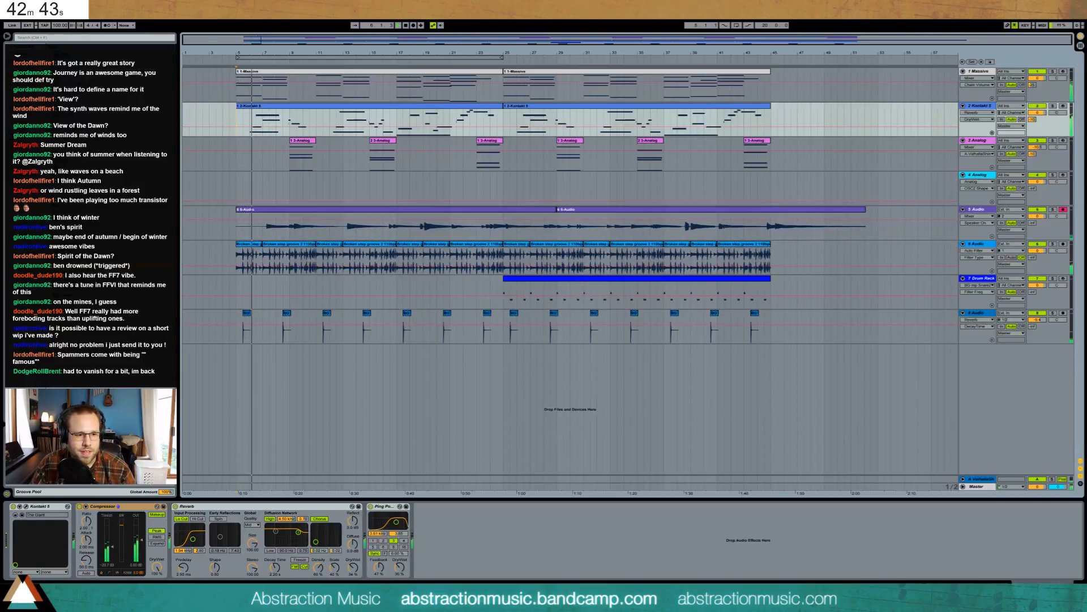
pyautogui.click(267, 313)
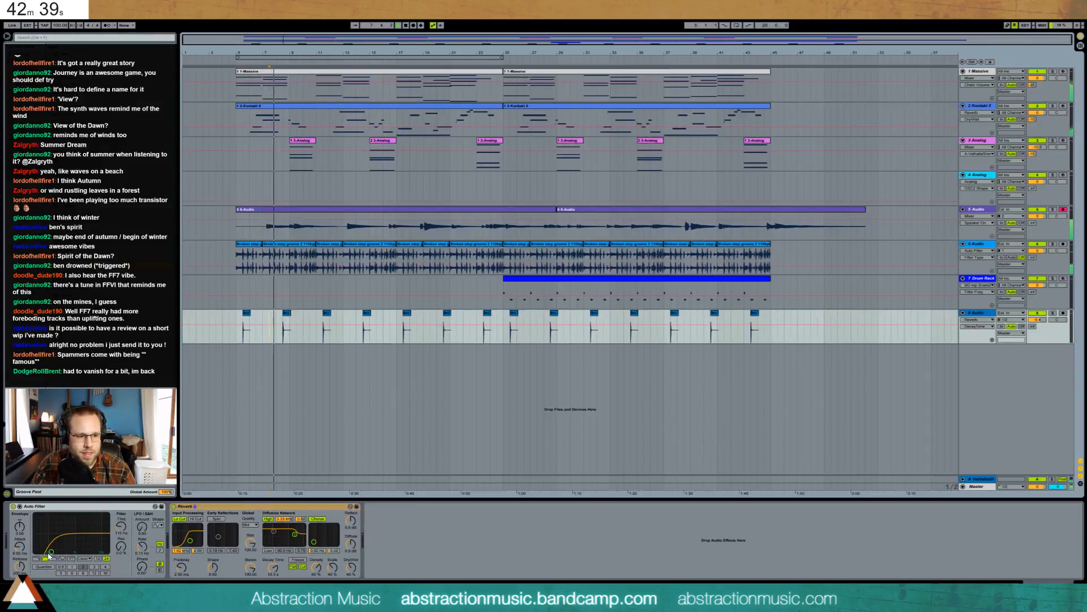
pyautogui.moveTo(73, 552); pyautogui.dragTo(72, 554)
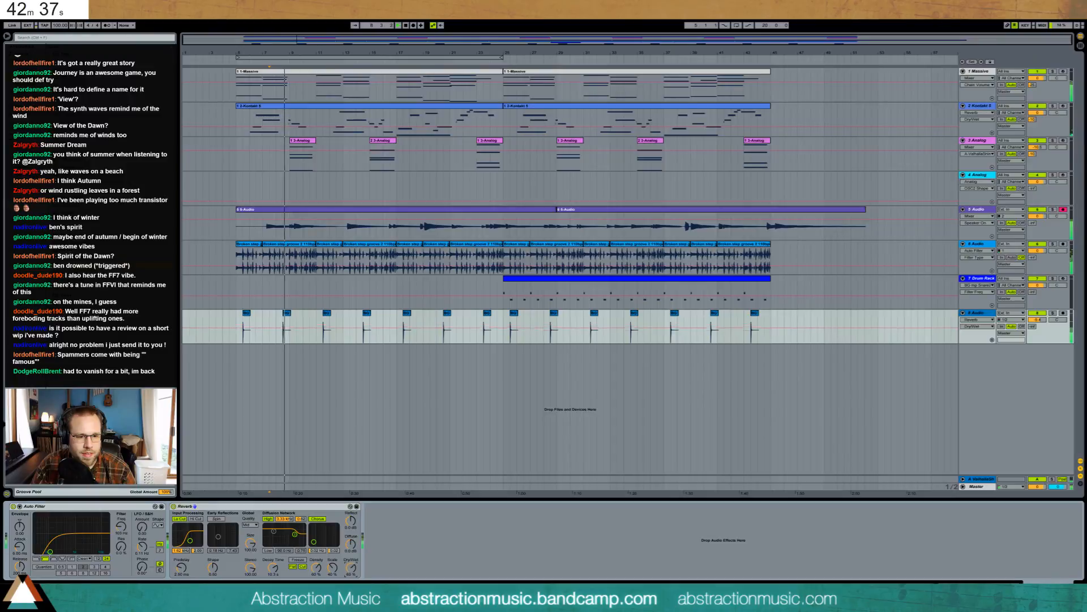
pyautogui.moveTo(352, 567); pyautogui.dragTo(351, 551)
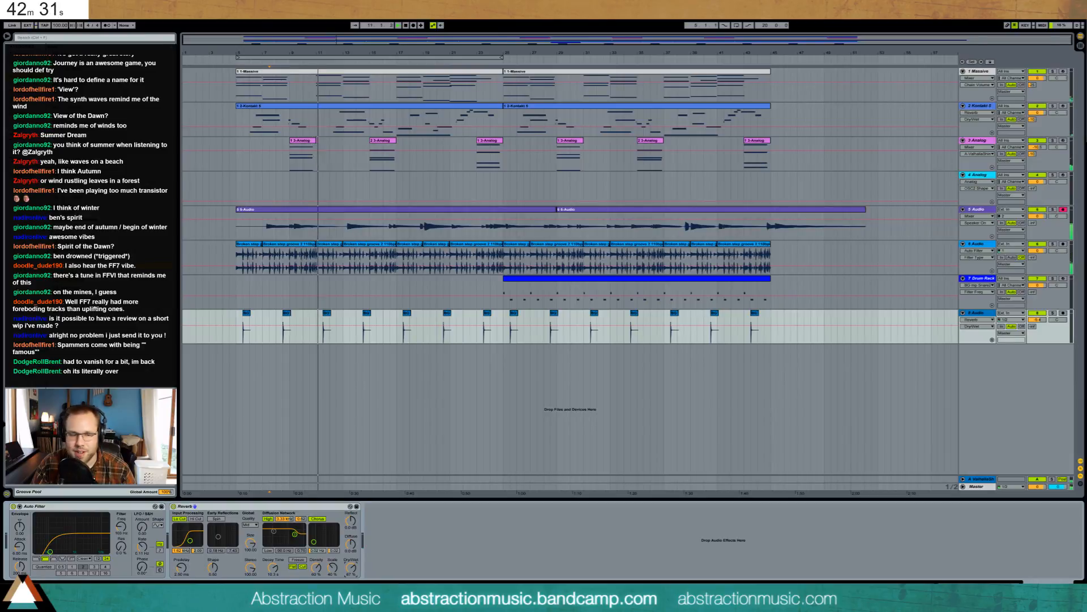
pyautogui.hotkey('alt', 'Tab')
pyautogui.hotkey('alt', 'Tab')
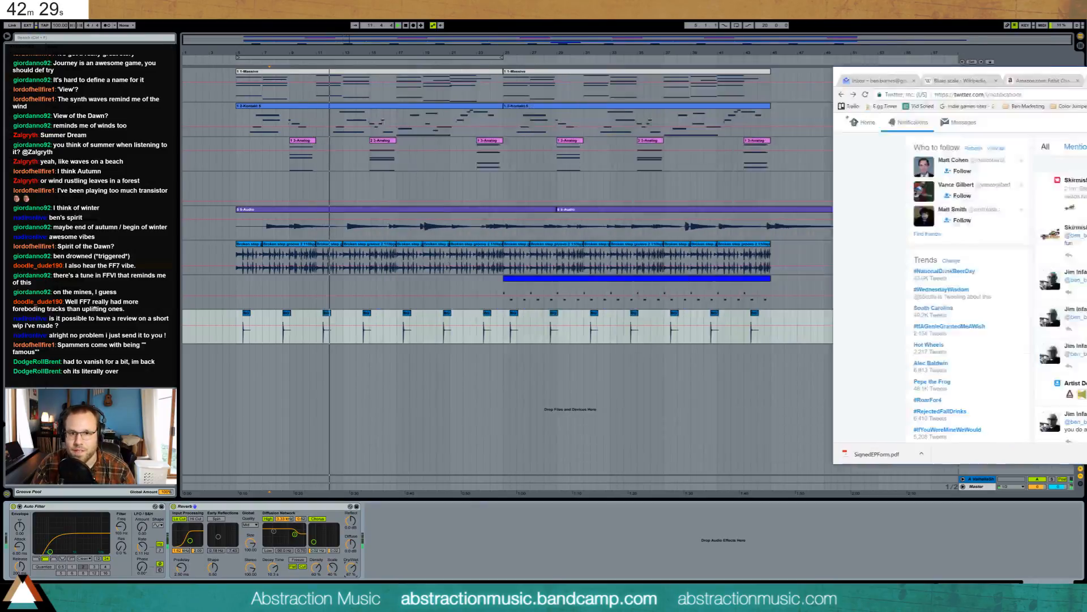
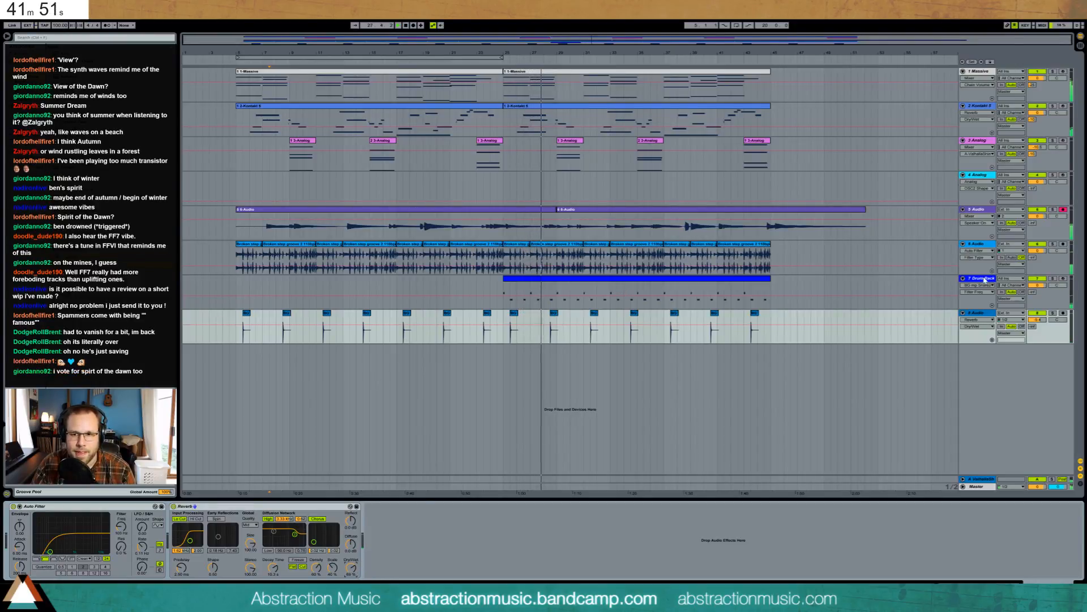
# - Insert a new empty MIDI track directly below track 8 (Ctrl+Shift+T)
pyautogui.click(983, 319)
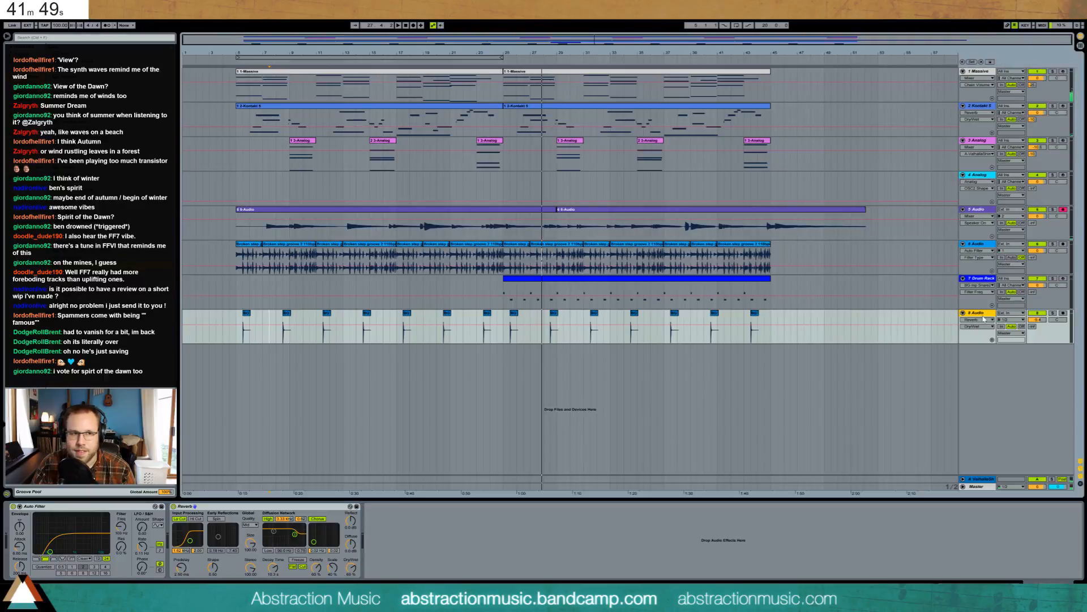
pyautogui.hotkey('ctrl', 'shift', 't')
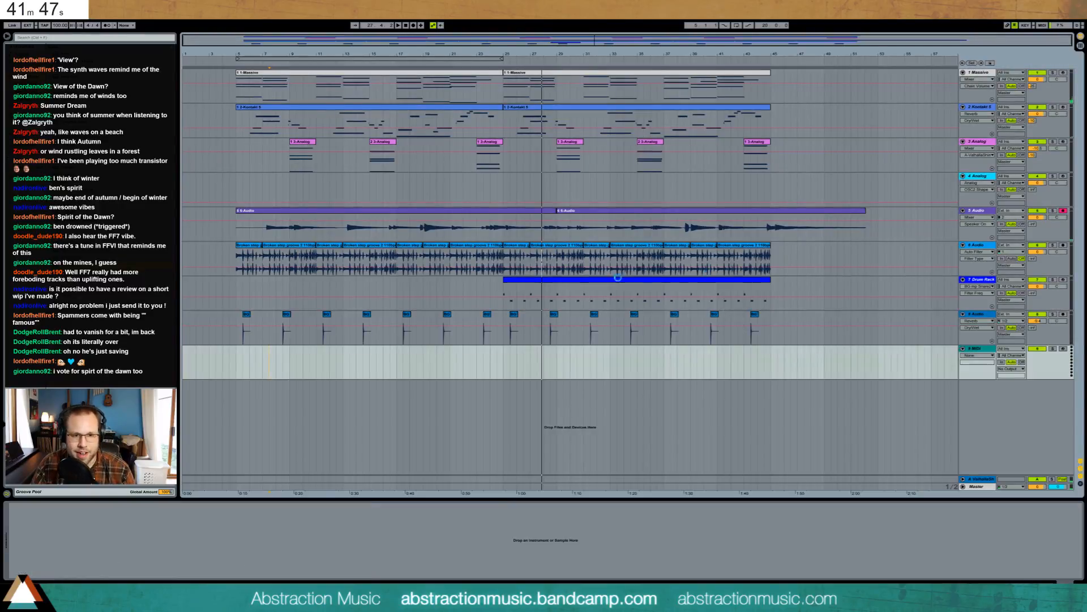
# - Drop the hihat sample from the browser at bar 25 on the new track, zoomed in there
pyautogui.click(503, 361)
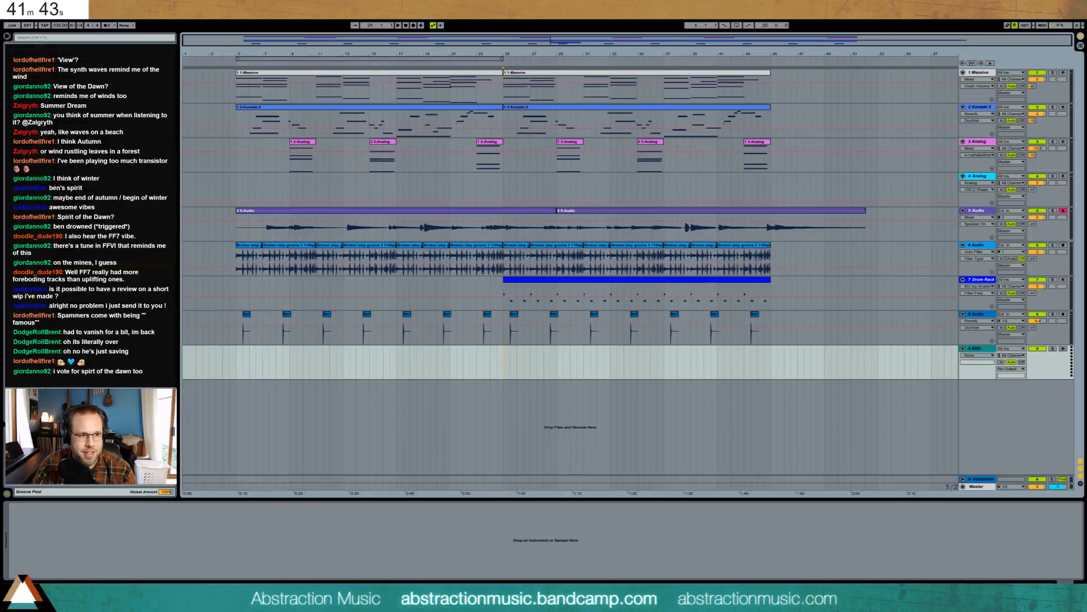
pyautogui.click(34, 96)
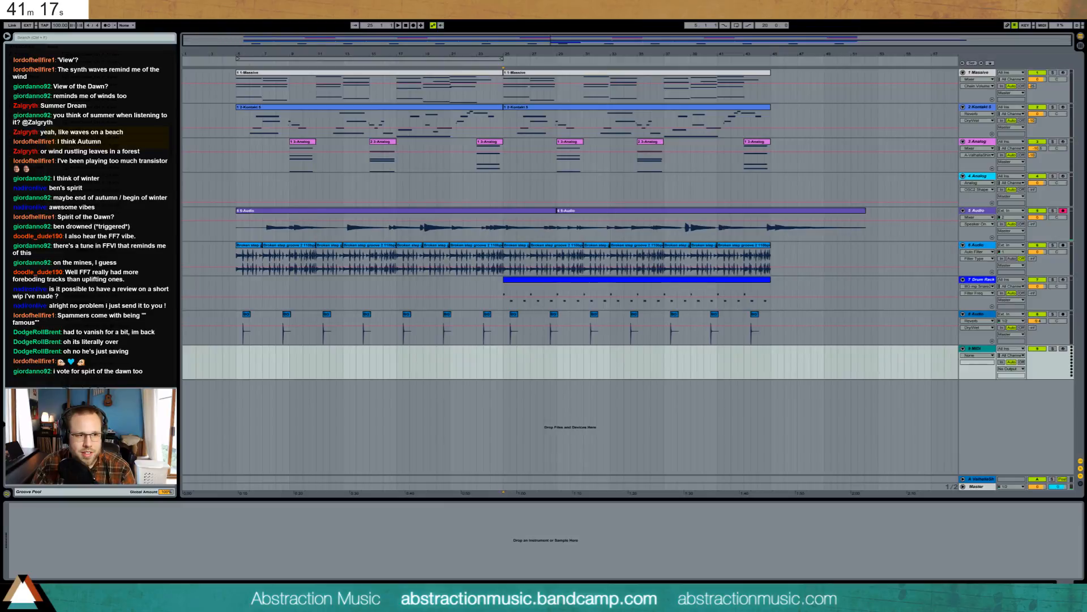
pyautogui.click(502, 357)
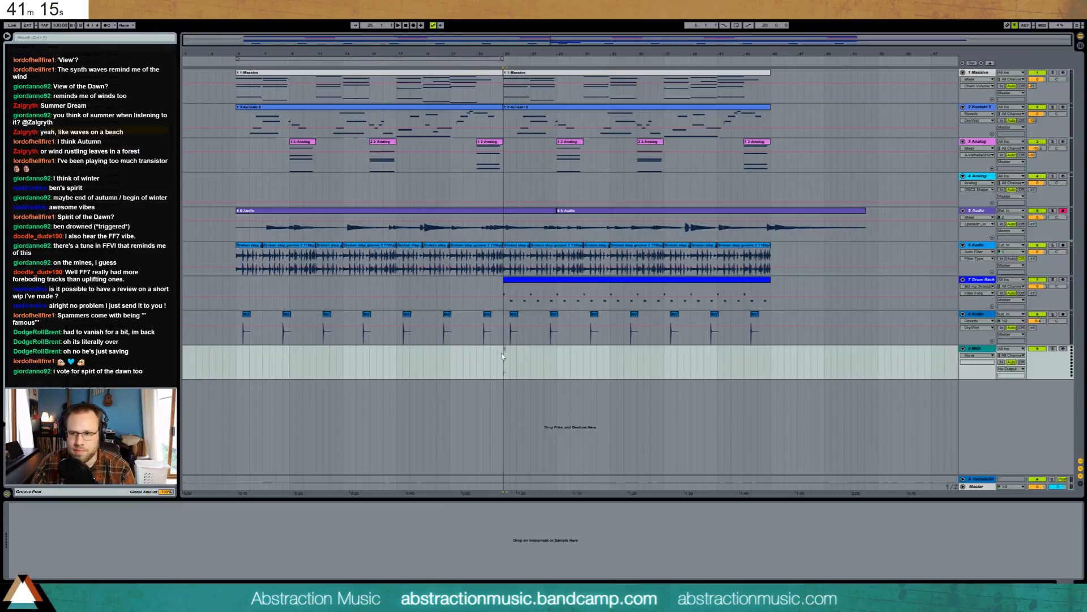
pyautogui.moveTo(502, 356); pyautogui.dragTo(502, 356)
pyautogui.moveTo(559, 39); pyautogui.dragTo(559, 145)
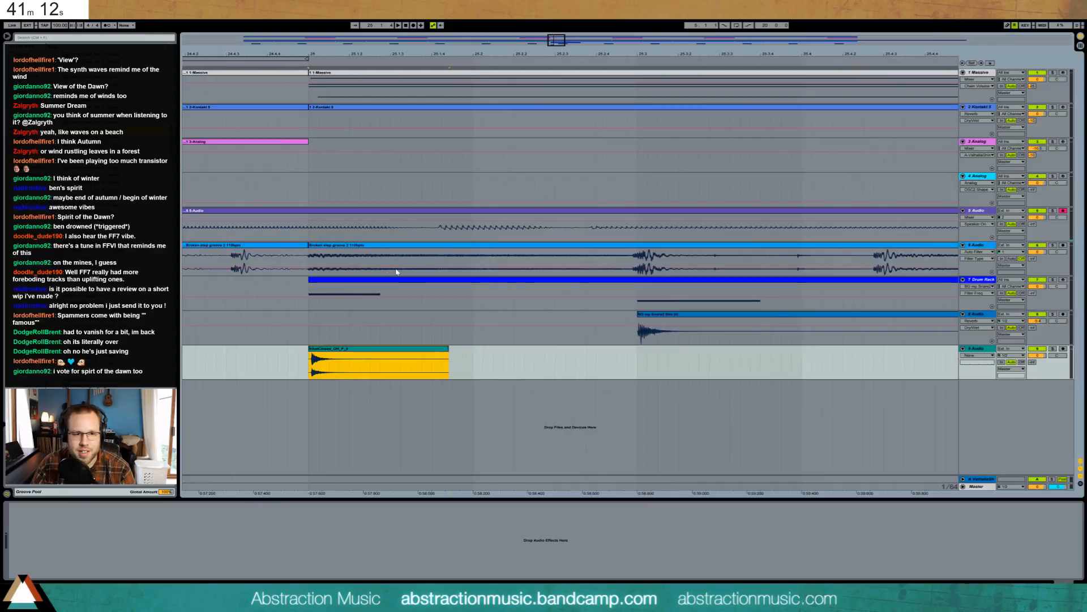
# - Trim the hihat sample's start, shorten the clip to one hit and duplicate it three times
pyautogui.doubleClick(326, 351)
pyautogui.moveTo(131, 486); pyautogui.dragTo(152, 486)
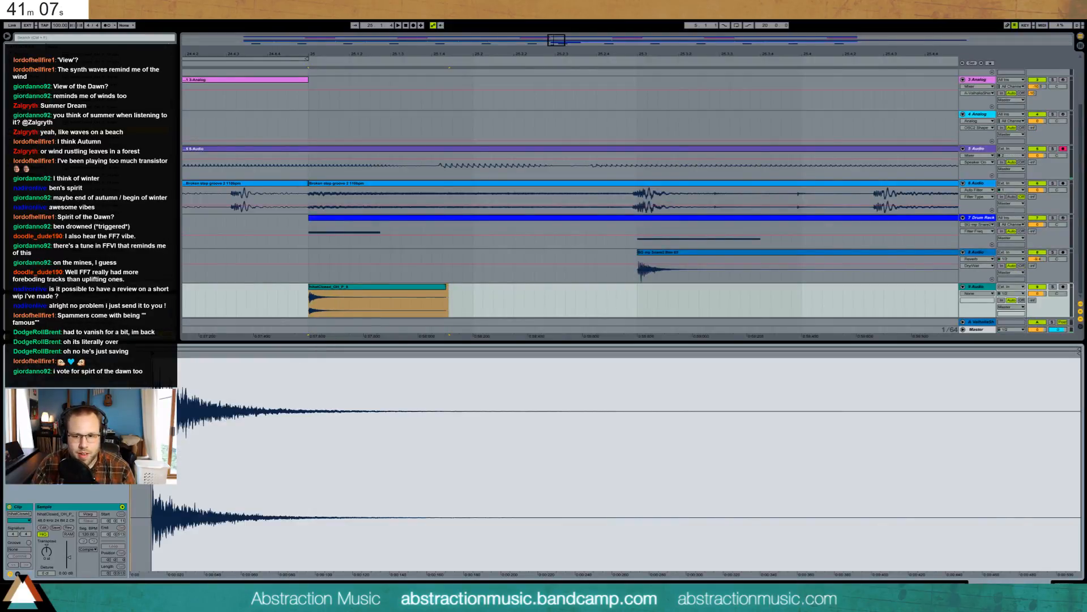
pyautogui.hotkey('shift', 'Tab')
pyautogui.moveTo(444, 349); pyautogui.dragTo(390, 349)
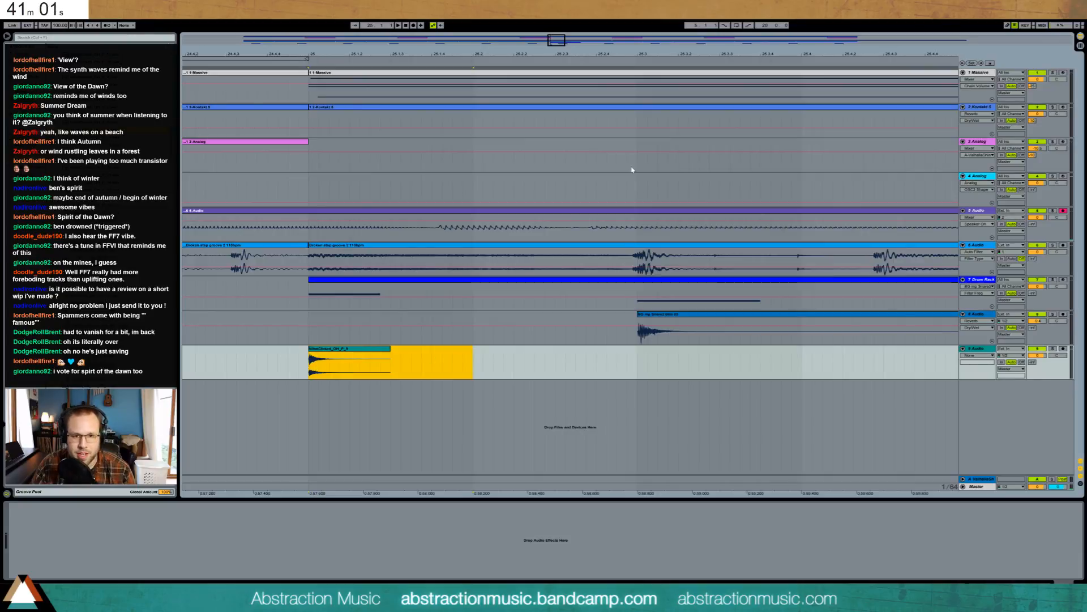
pyautogui.moveTo(558, 43); pyautogui.dragTo(558, 45)
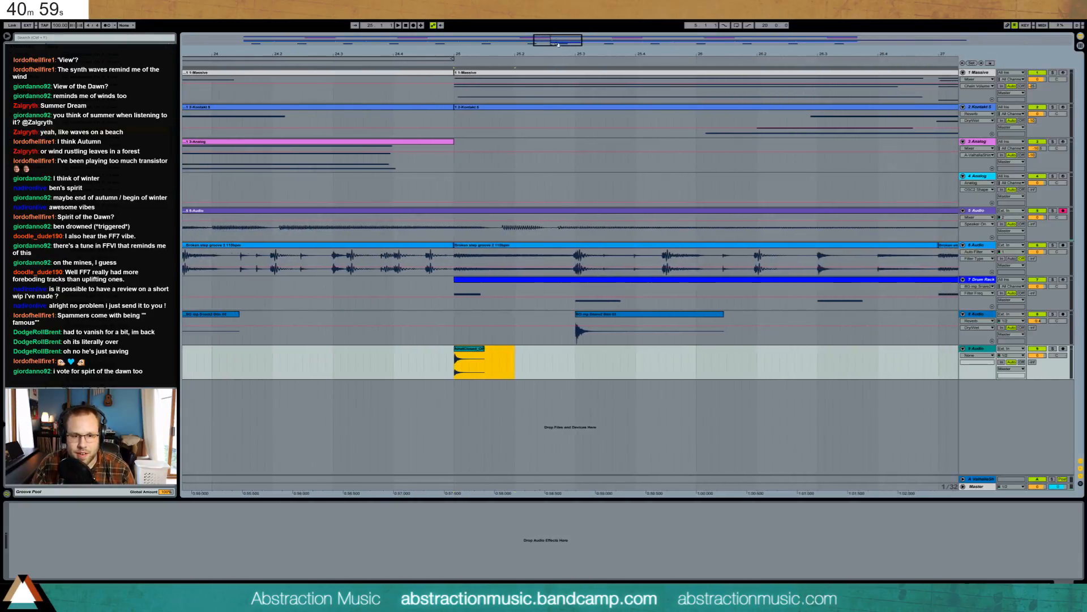
pyautogui.hotkey('ctrl', 'd')
pyautogui.hotkey('ctrl', 'd')
pyautogui.hotkey('ctrl', 'd')
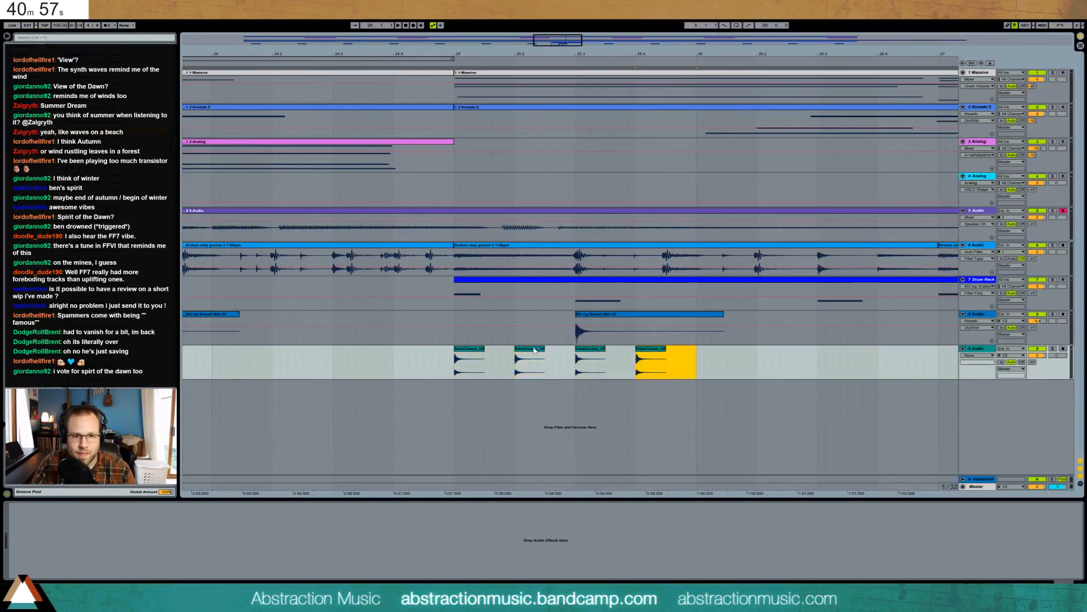
# - Lower the second hihat clip's gain to -5.33 dB and play the pattern back
pyautogui.doubleClick(534, 349)
pyautogui.moveTo(68, 557); pyautogui.dragTo(69, 560)
pyautogui.click(540, 284)
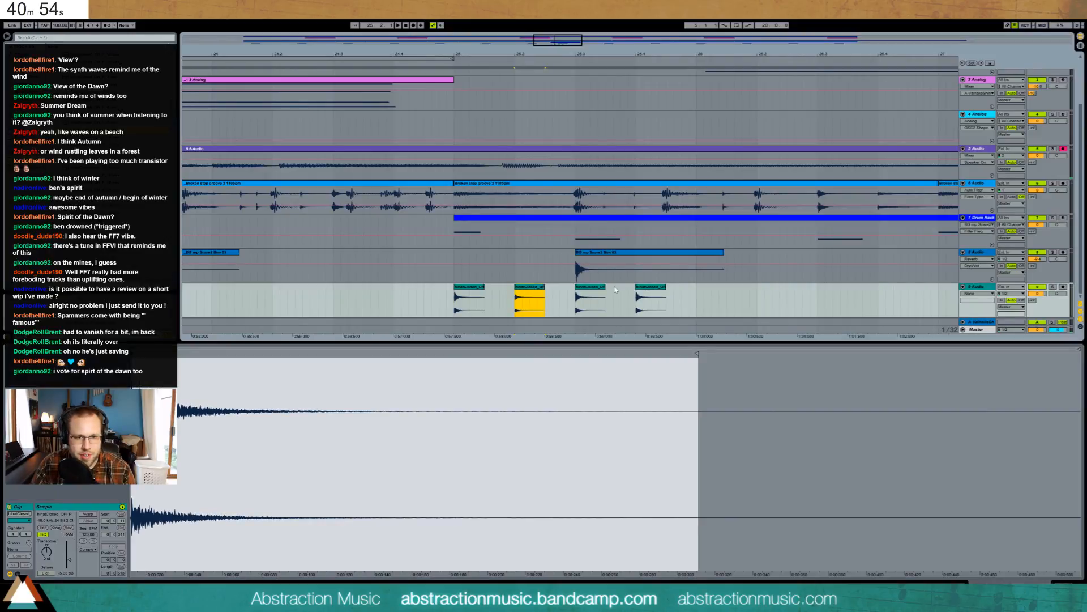
pyautogui.click(661, 289)
pyautogui.click(451, 302)
pyautogui.press('space')
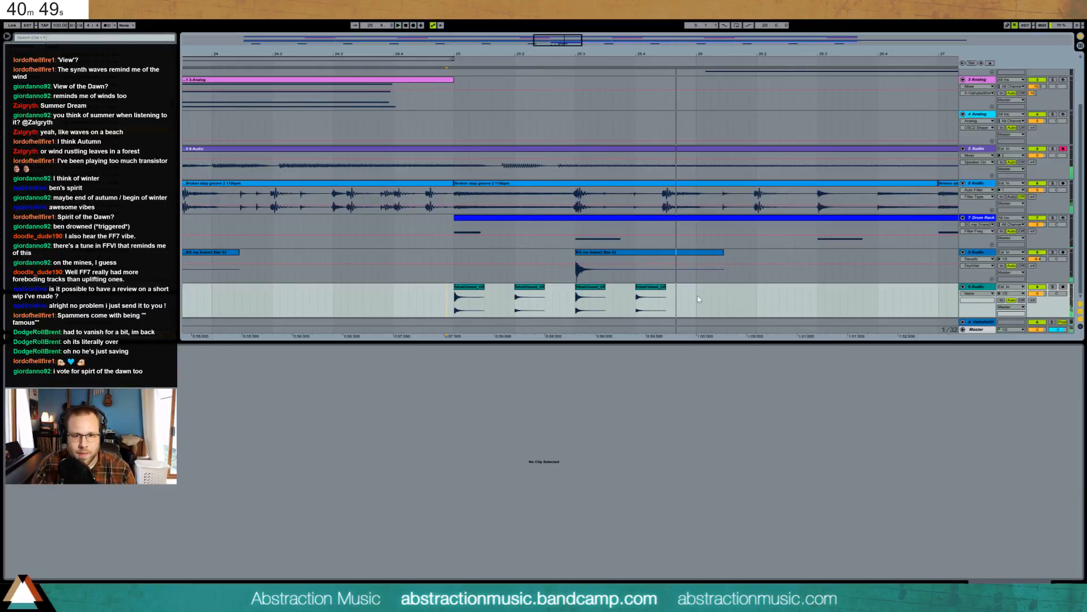
# - Move the second and last hihat clips earlier, paste a copy at 25.2 and delete the extra clip
pyautogui.moveTo(520, 290); pyautogui.dragTo(495, 287)
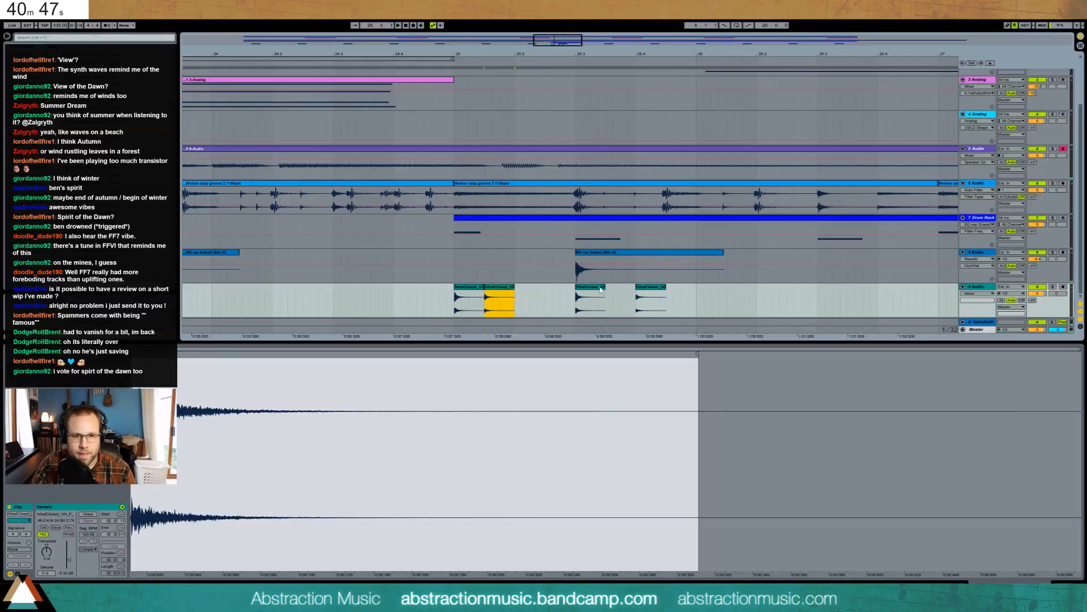
pyautogui.moveTo(657, 291); pyautogui.dragTo(566, 291)
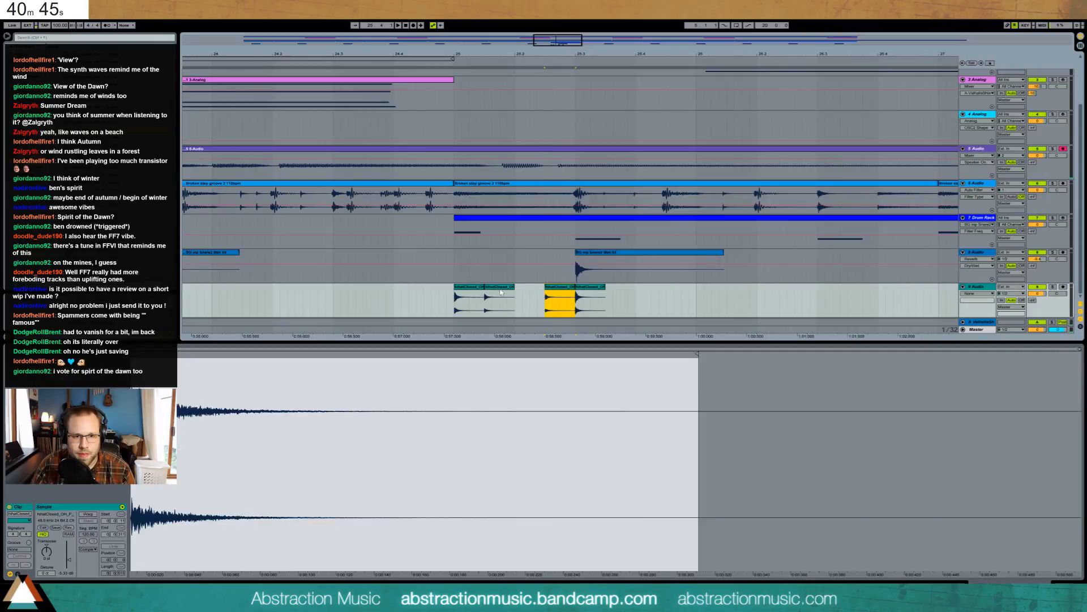
pyautogui.click(516, 297)
pyautogui.hotkey('ctrl', 'v')
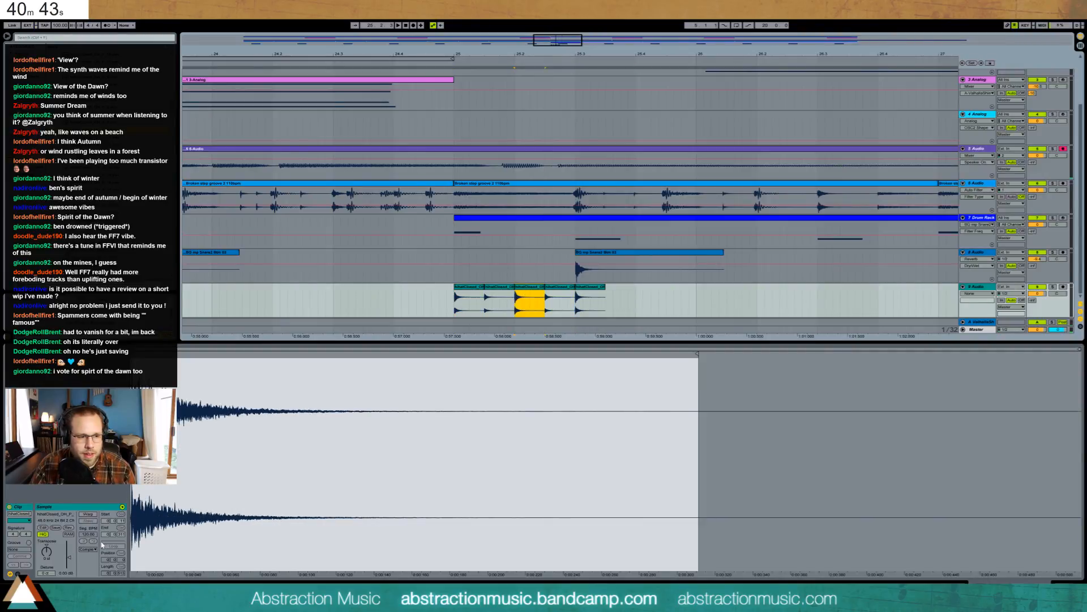
pyautogui.click(596, 290)
pyautogui.press('Delete')
# - Drop the second hihat clip's gain to -8.40 dB and set the track to -17.7 dB, 25L
pyautogui.click(1065, 584)
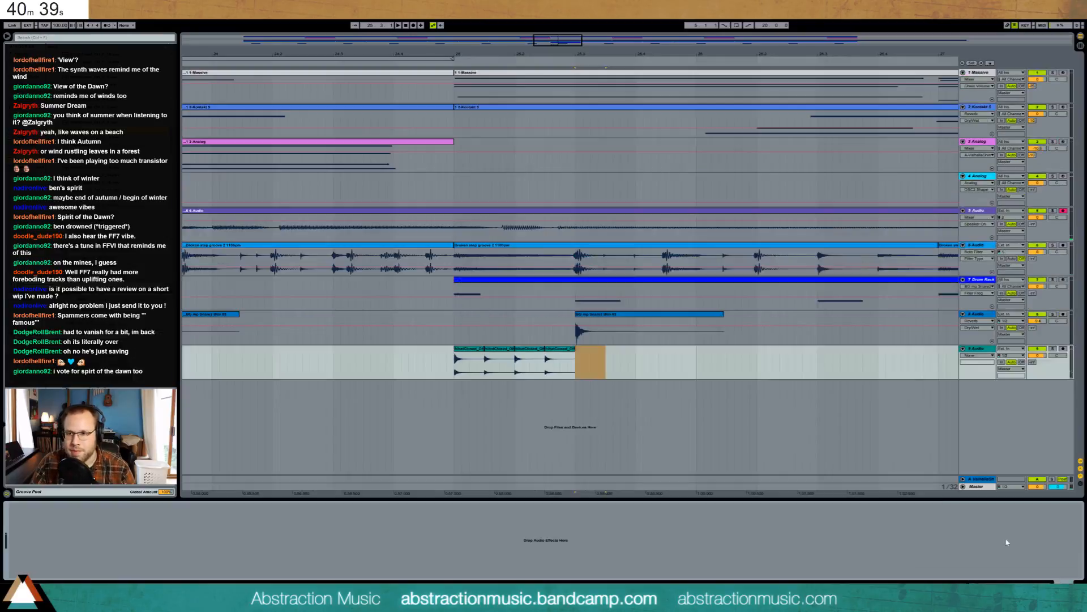
pyautogui.doubleClick(503, 349)
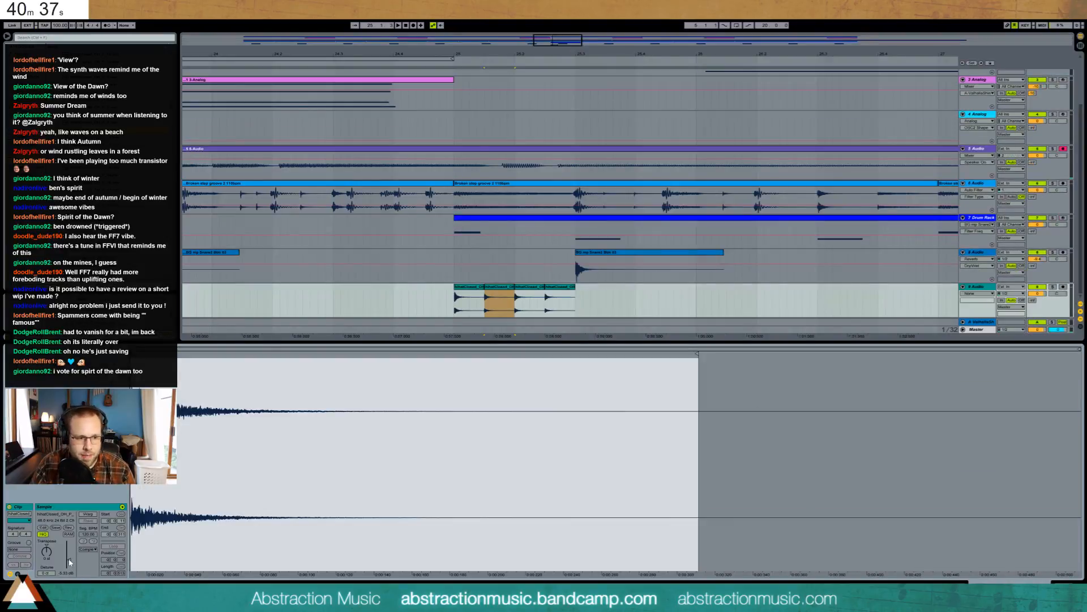
pyautogui.moveTo(70, 562); pyautogui.dragTo(70, 569)
pyautogui.click(556, 296)
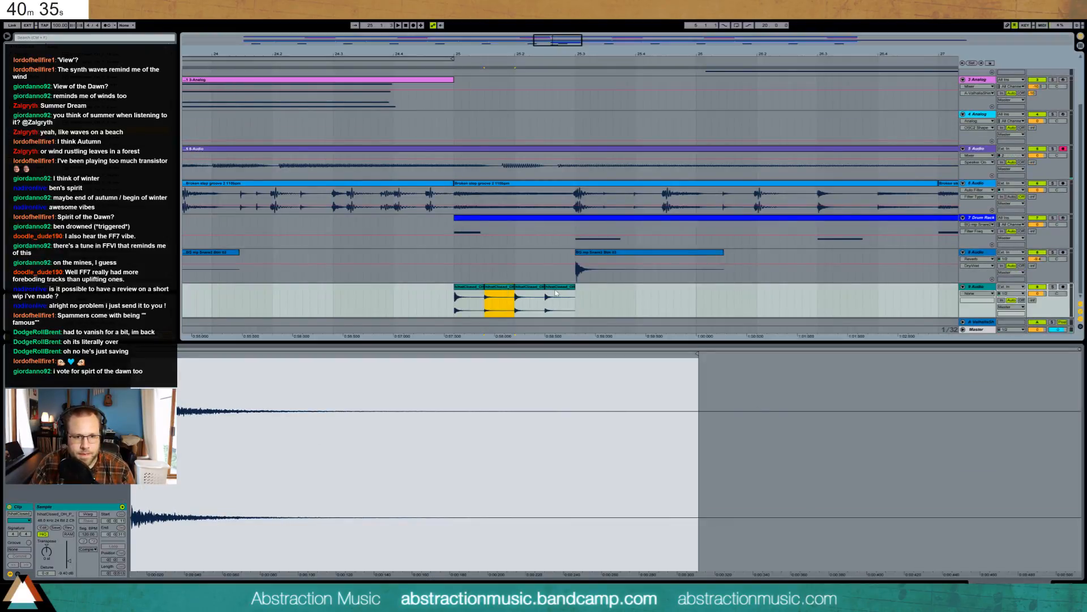
pyautogui.moveTo(1036, 294); pyautogui.dragTo(1056, 308)
# - Repeat the four-clip hihat pattern four more times
pyautogui.moveTo(576, 299); pyautogui.dragTo(404, 307)
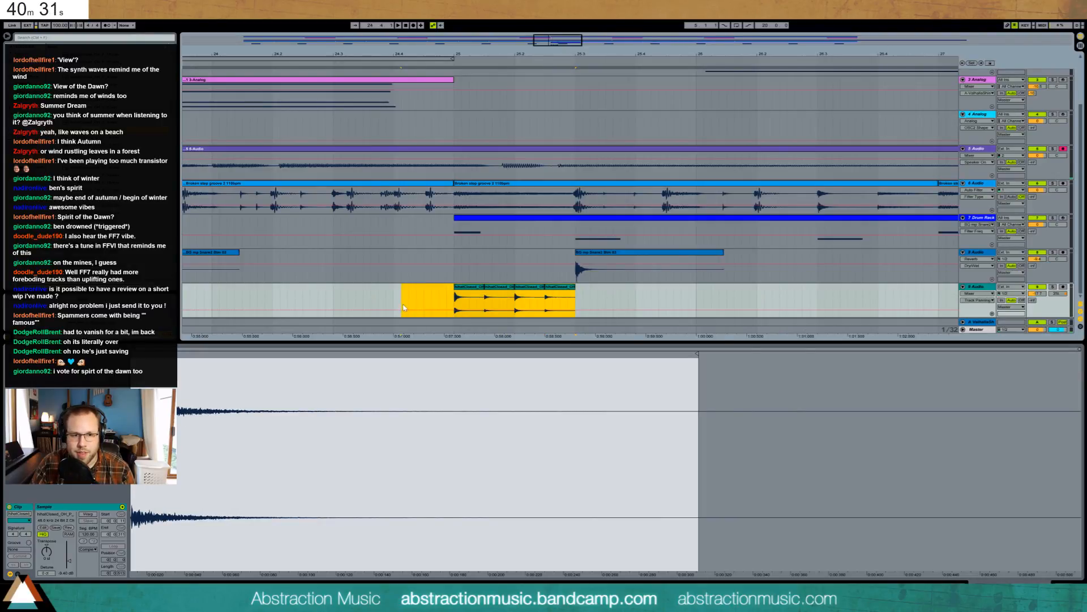
pyautogui.hotkey('ctrl', 'd')
pyautogui.hotkey('ctrl', 'd')
pyautogui.hotkey('ctrl', 'd')
pyautogui.hotkey('ctrl', 'd')
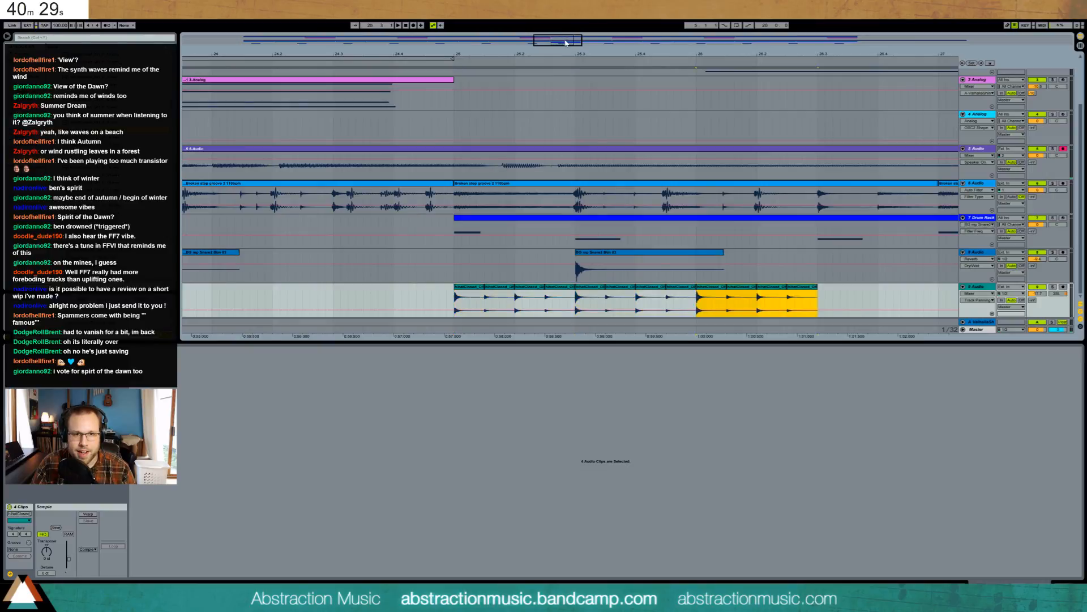
pyautogui.moveTo(577, 54); pyautogui.dragTo(302, 9)
# - Repeat the hihat pattern twice more, audition it, send some to ValhallaShim and adjust track 7's pan
pyautogui.hotkey('ctrl', 'd')
pyautogui.hotkey('ctrl', 'd')
pyautogui.hotkey('ctrl', 'd')
pyautogui.hotkey('ctrl', 'd')
pyautogui.hotkey('ctrl', 'd')
pyautogui.hotkey('ctrl', 'd')
pyautogui.hotkey('ctrl', 'd')
pyautogui.hotkey('ctrl', 'd')
pyautogui.hotkey('ctrl', 'd')
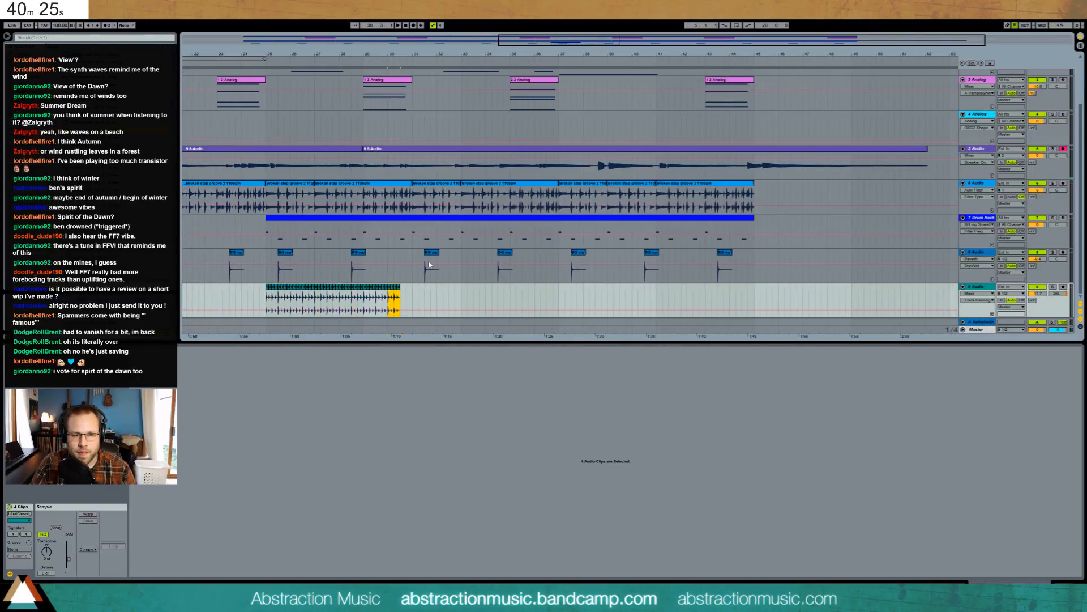
pyautogui.hotkey('ctrl', 'd')
pyautogui.click(259, 301)
pyautogui.press('space')
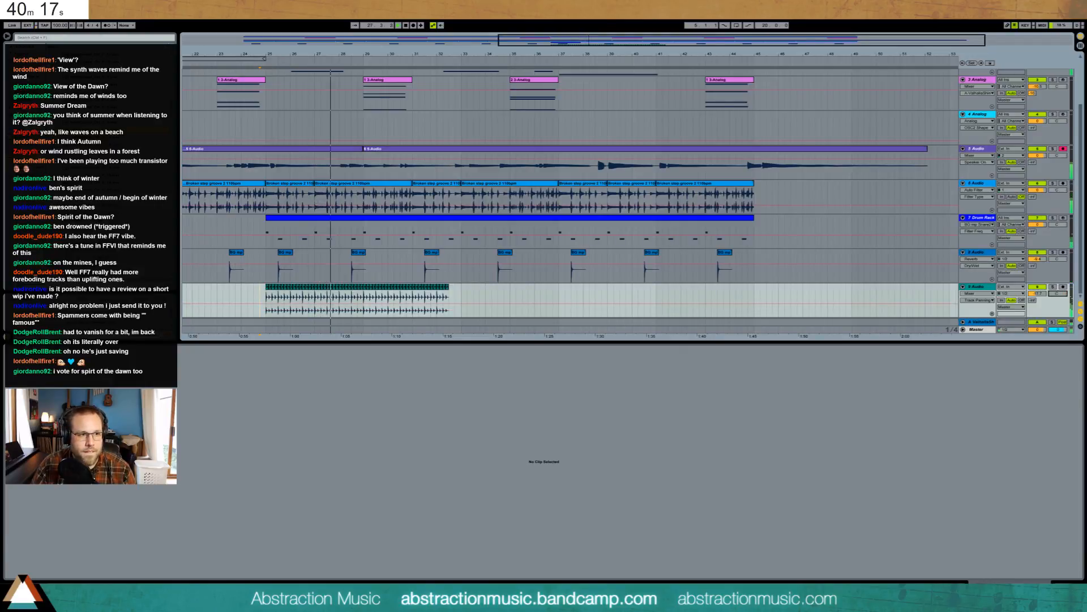
pyautogui.press('space')
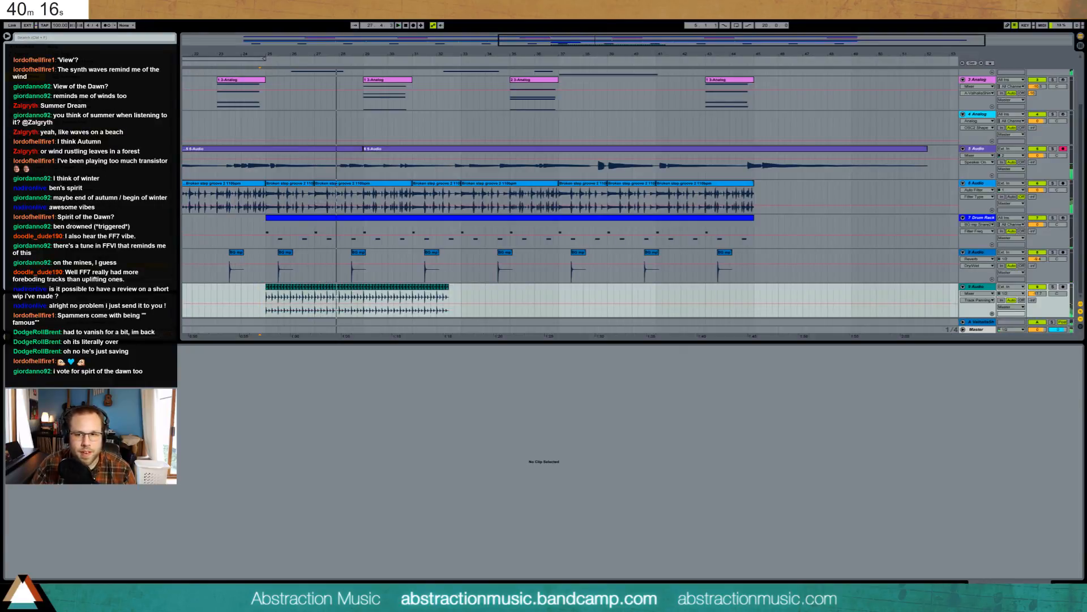
pyautogui.click(1034, 299)
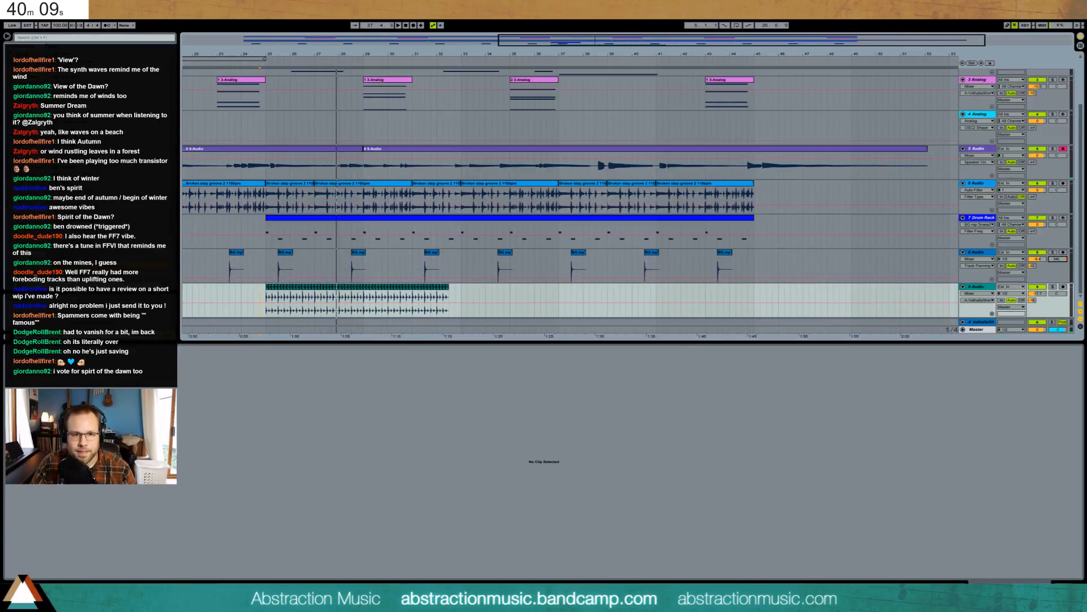
pyautogui.click(1056, 224)
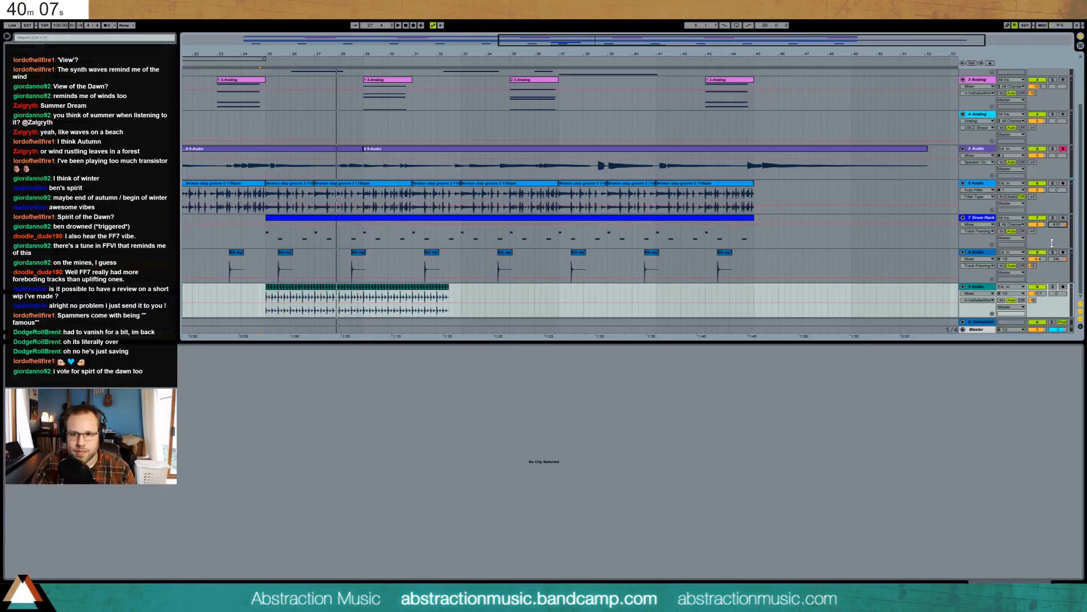
# - Add Auto Pan to the hihat track with 46.8% amount and 0.08 Hz rate
pyautogui.scroll(3, 793, 121)
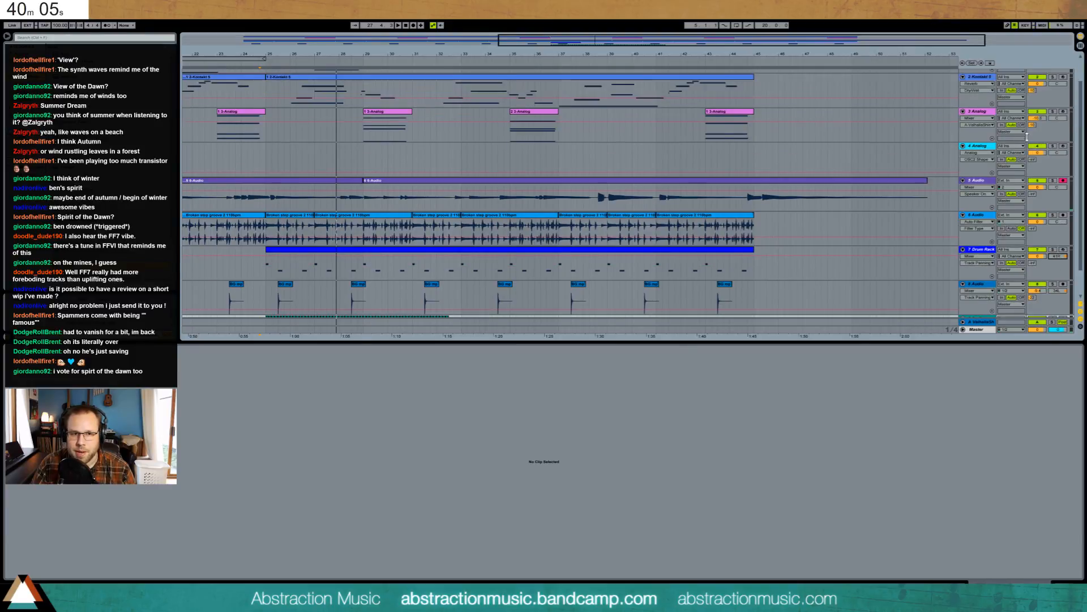
pyautogui.scroll(-3, 756, 170)
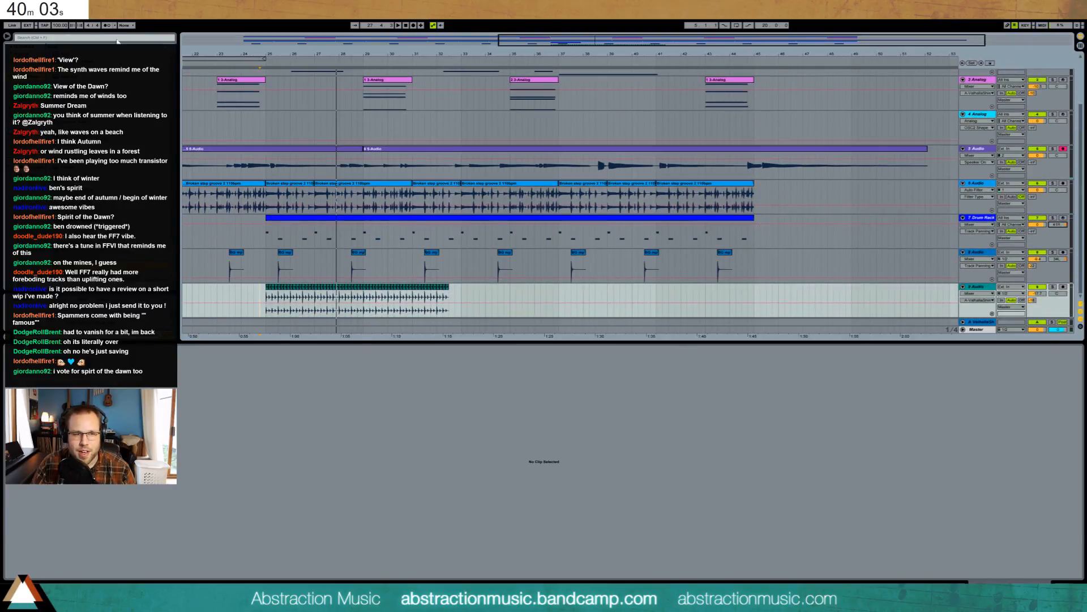
pyautogui.moveTo(114, 76); pyautogui.dragTo(321, 164)
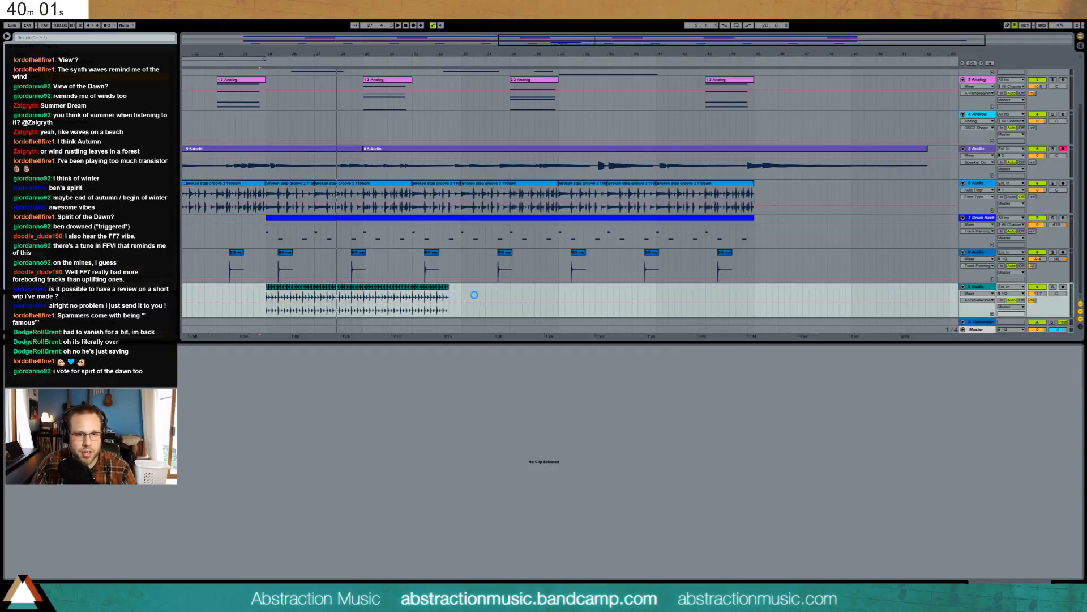
pyautogui.moveTo(21, 548); pyautogui.dragTo(39, 582)
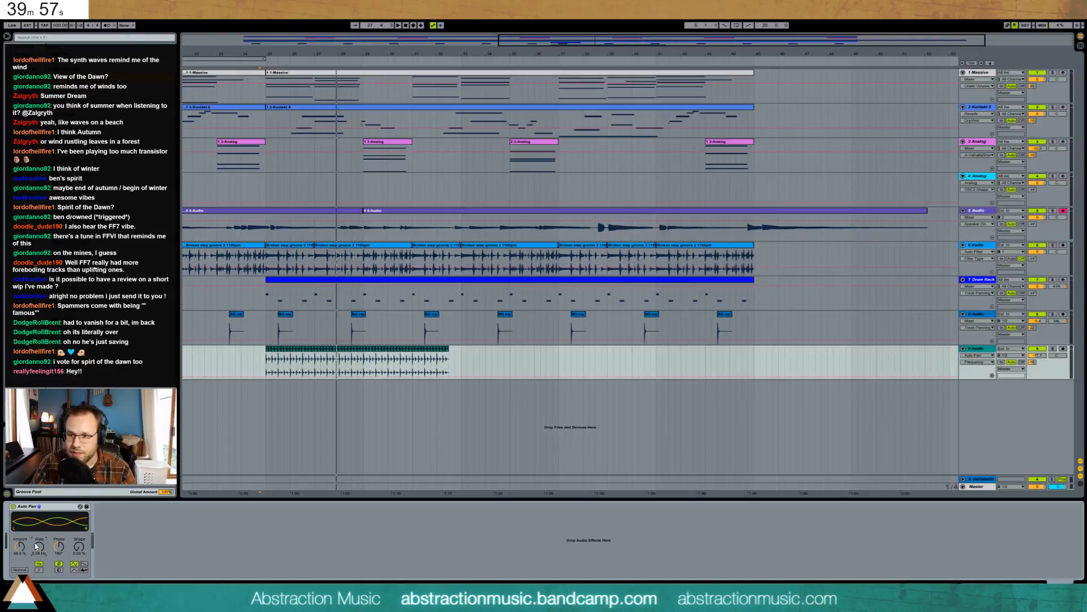
# - Play from the hihats and from around bar 23, then open the first 5-Audio clip's waveform
pyautogui.click(267, 357)
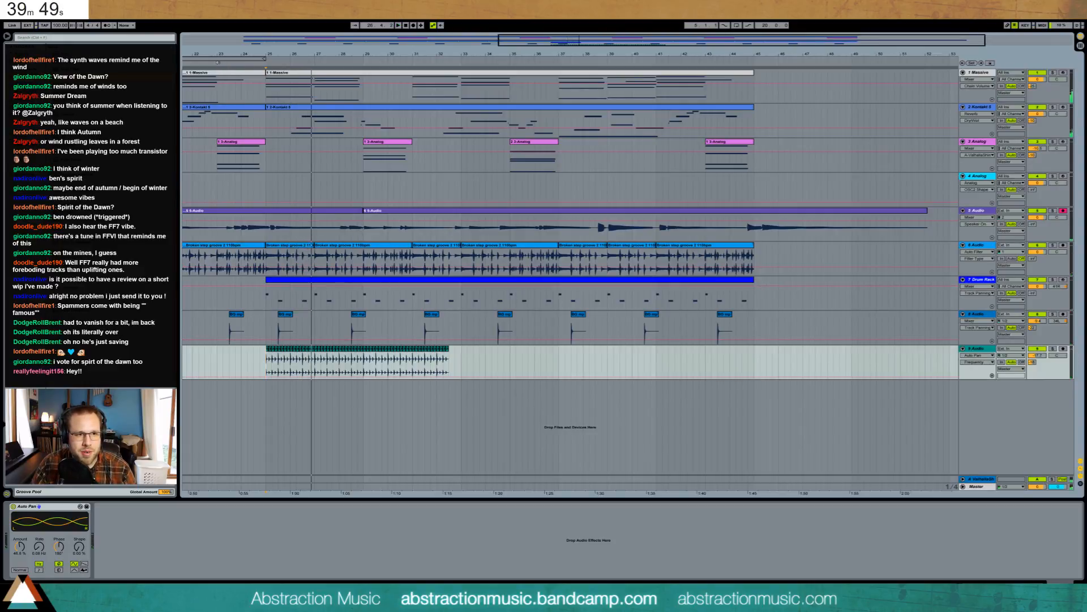
pyautogui.click(216, 61)
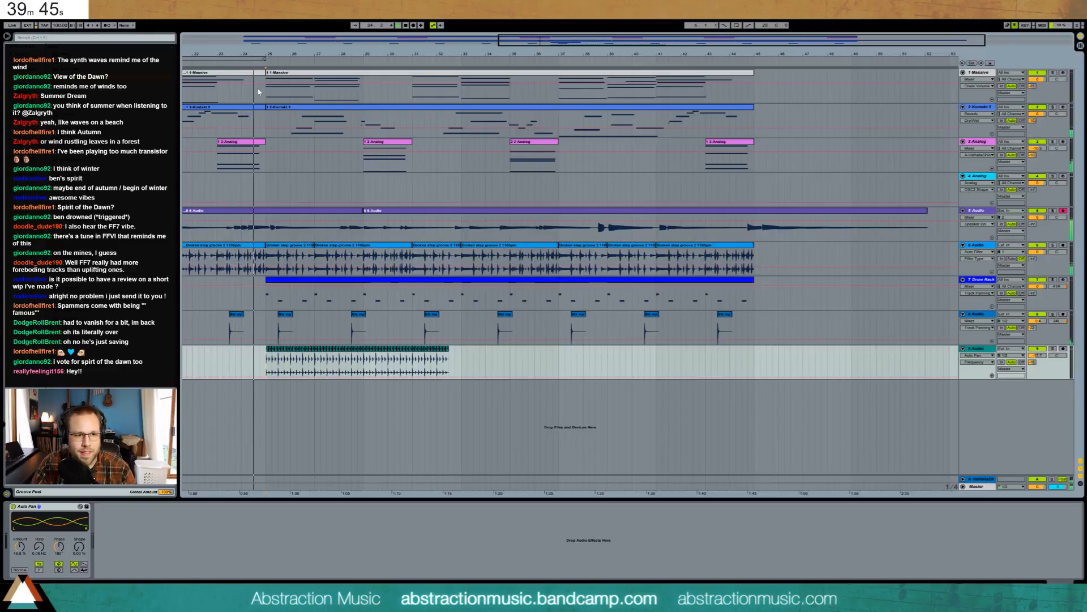
pyautogui.doubleClick(279, 217)
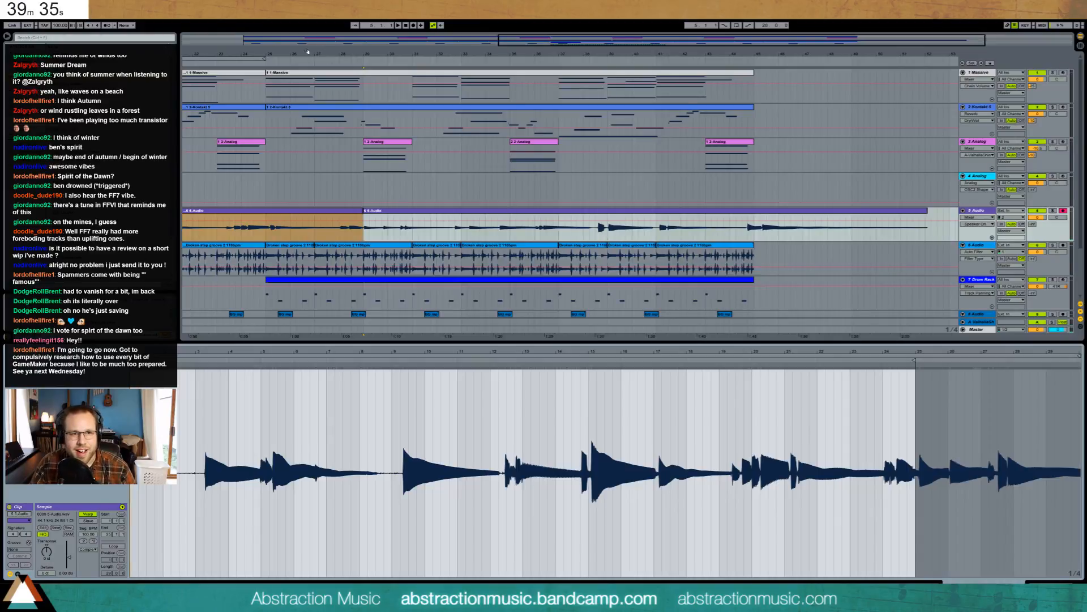
# - Select the later part of the track 5 clip and zoom its waveform to bars 18–23
pyautogui.moveTo(264, 55); pyautogui.dragTo(428, 95)
pyautogui.hotkey('shift', 'Tab')
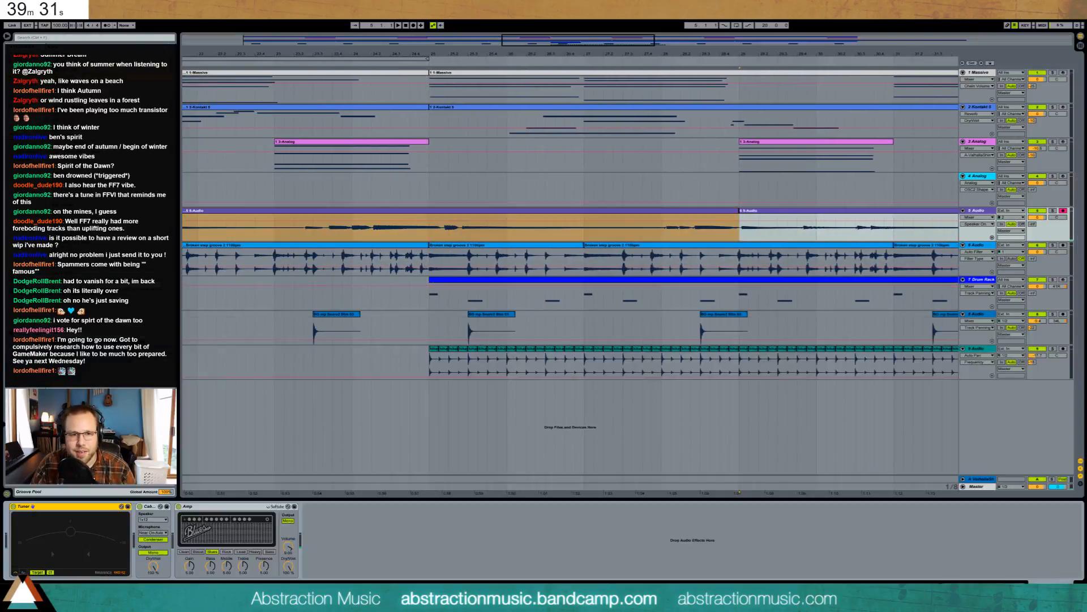
pyautogui.moveTo(302, 234); pyautogui.dragTo(742, 228)
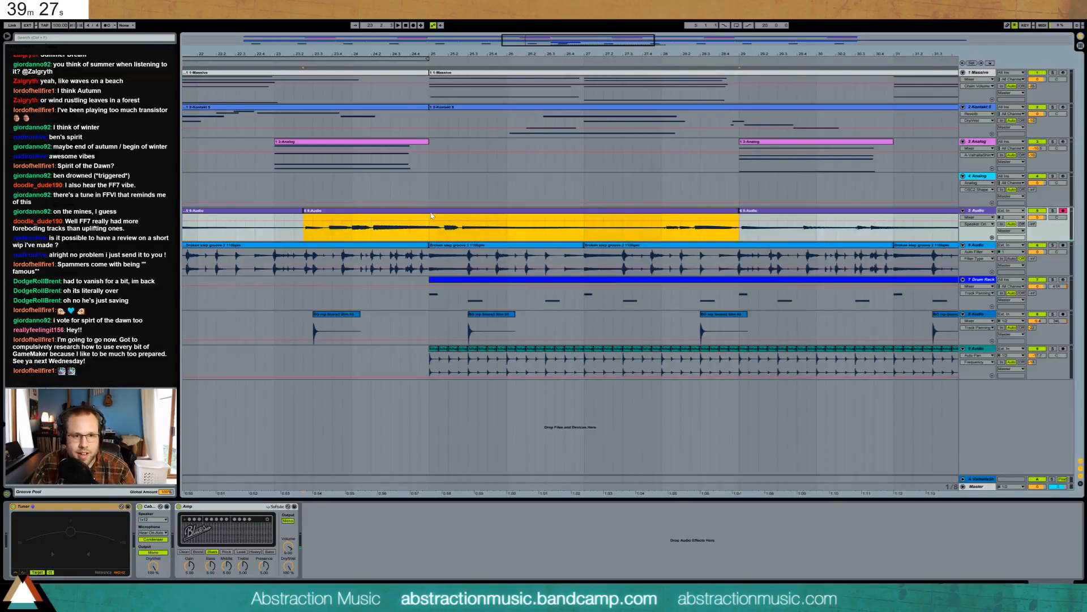
pyautogui.hotkey('shift', 'Tab')
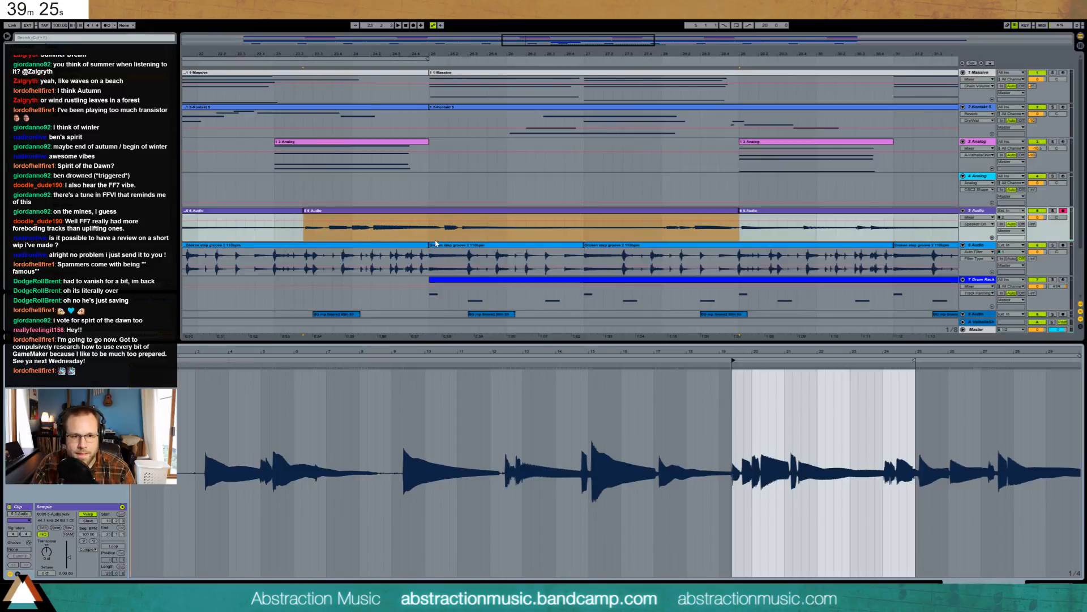
pyautogui.click(819, 426)
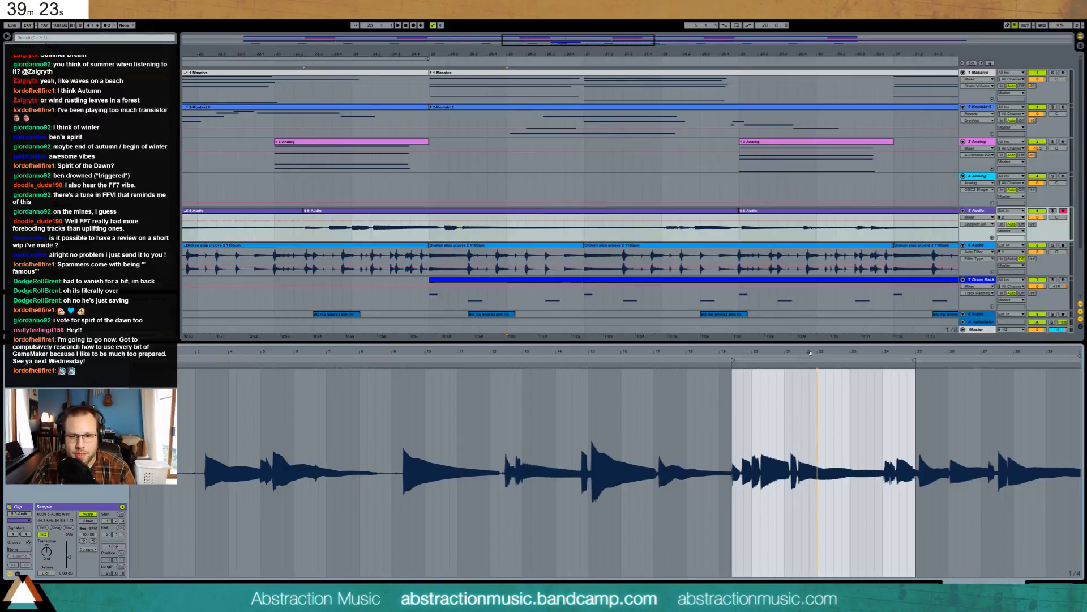
pyautogui.moveTo(810, 352)
pyautogui.mouseDown()
pyautogui.moveTo(617, 367)
pyautogui.moveTo(672, 367)
pyautogui.mouseUp()
pyautogui.hotkey('ctrl', 'z')
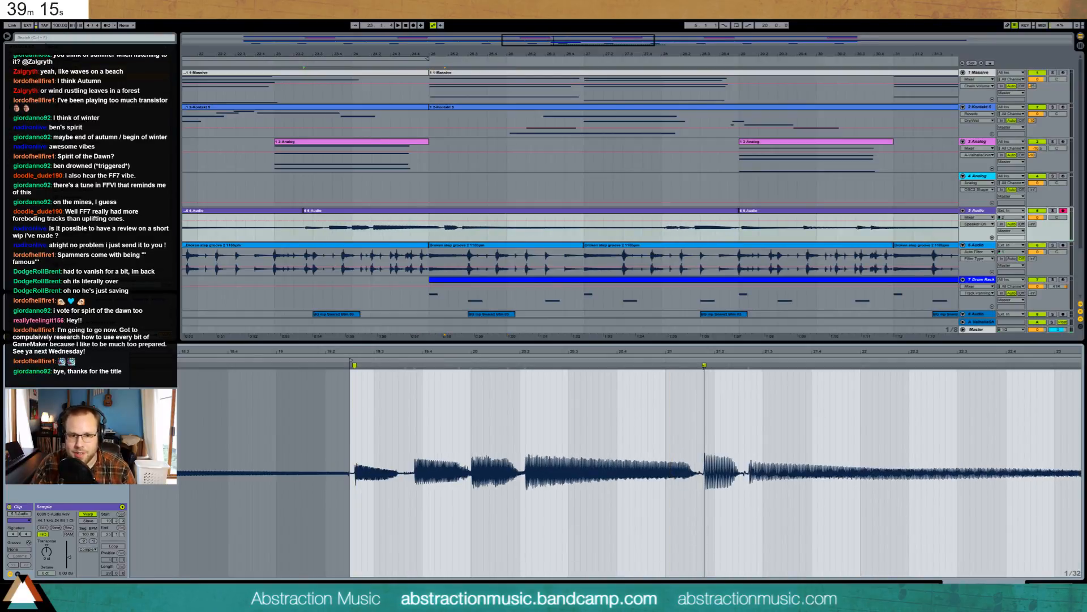
# - Tighten the 5-Audio timing by moving one warp marker earlier and adding one shifted slightly later
pyautogui.moveTo(704, 366); pyautogui.dragTo(623, 371)
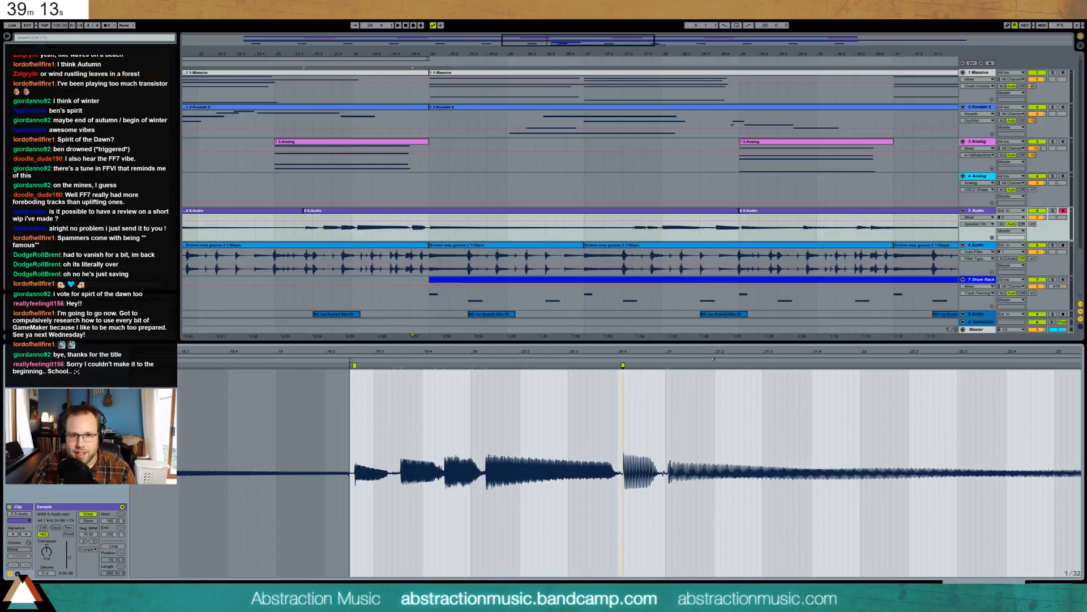
pyautogui.press('space')
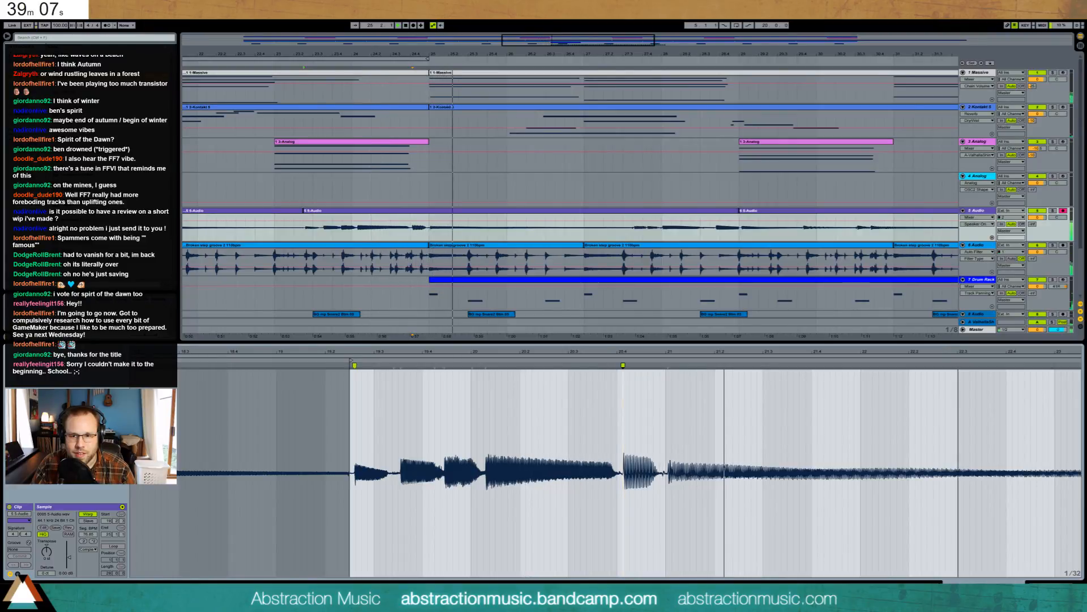
pyautogui.moveTo(946, 350); pyautogui.dragTo(586, 320)
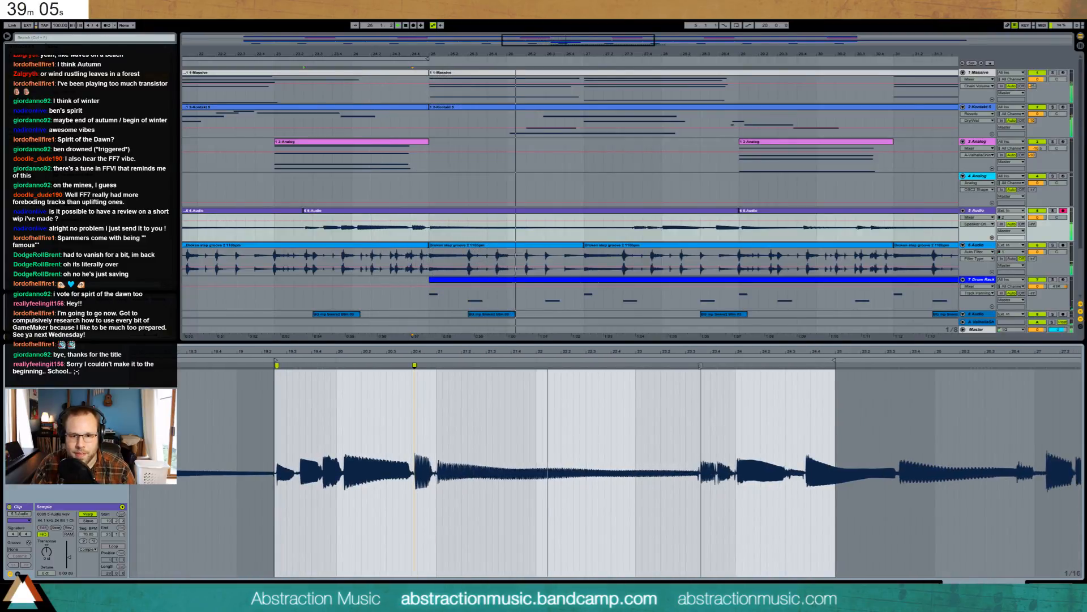
pyautogui.moveTo(700, 365); pyautogui.dragTo(729, 372)
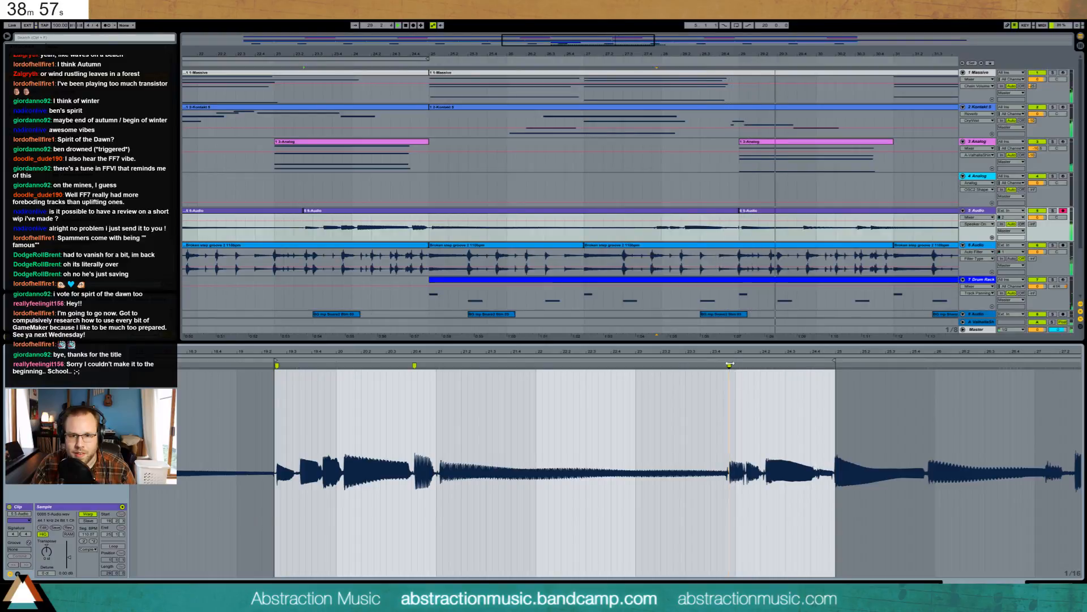
pyautogui.moveTo(729, 365); pyautogui.dragTo(739, 367)
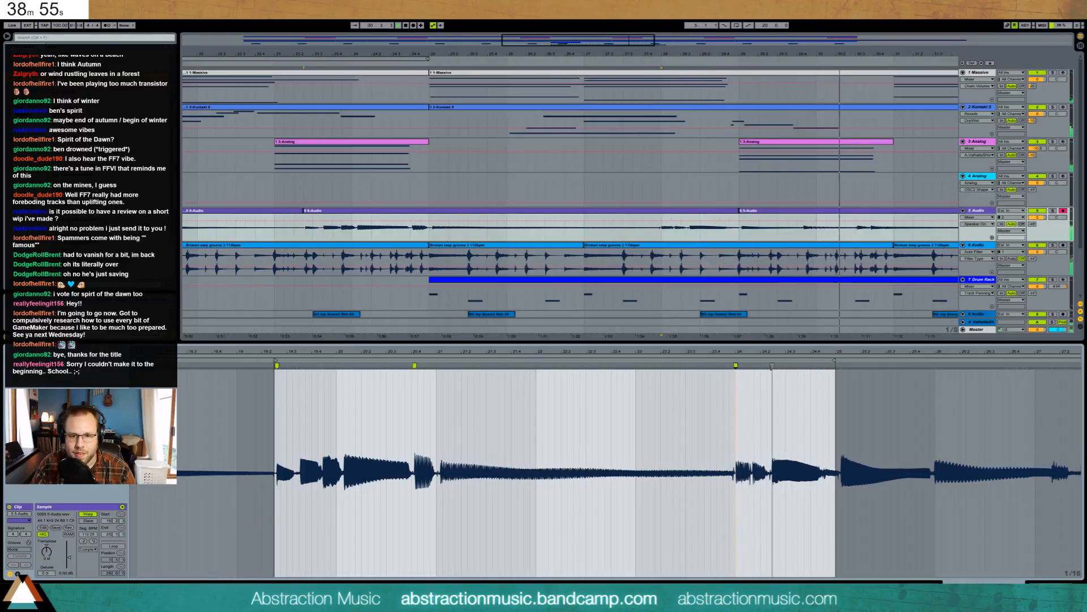
pyautogui.press('space')
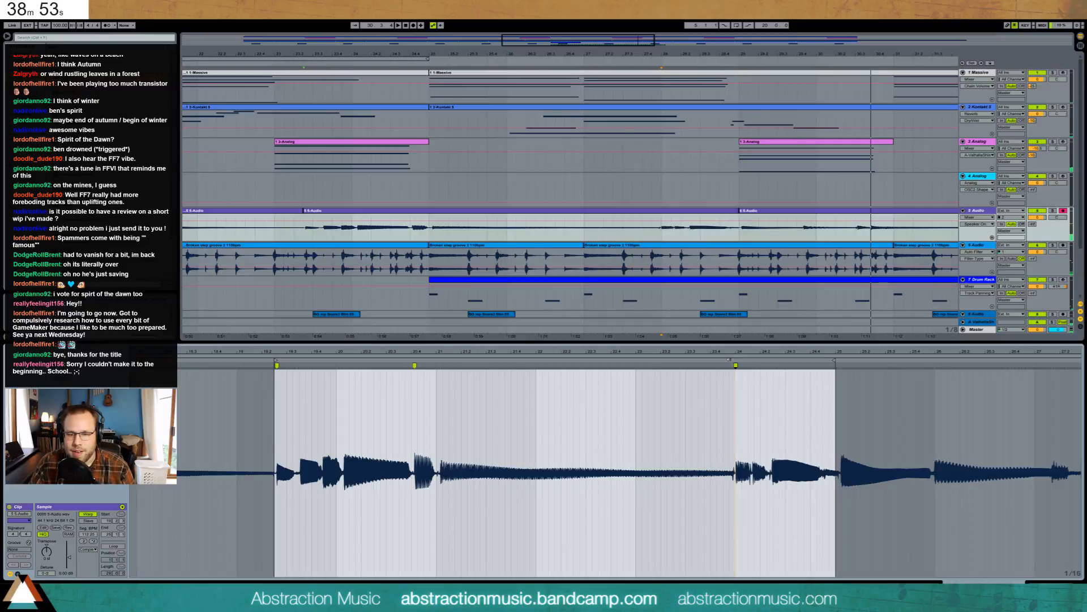
pyautogui.click(729, 360)
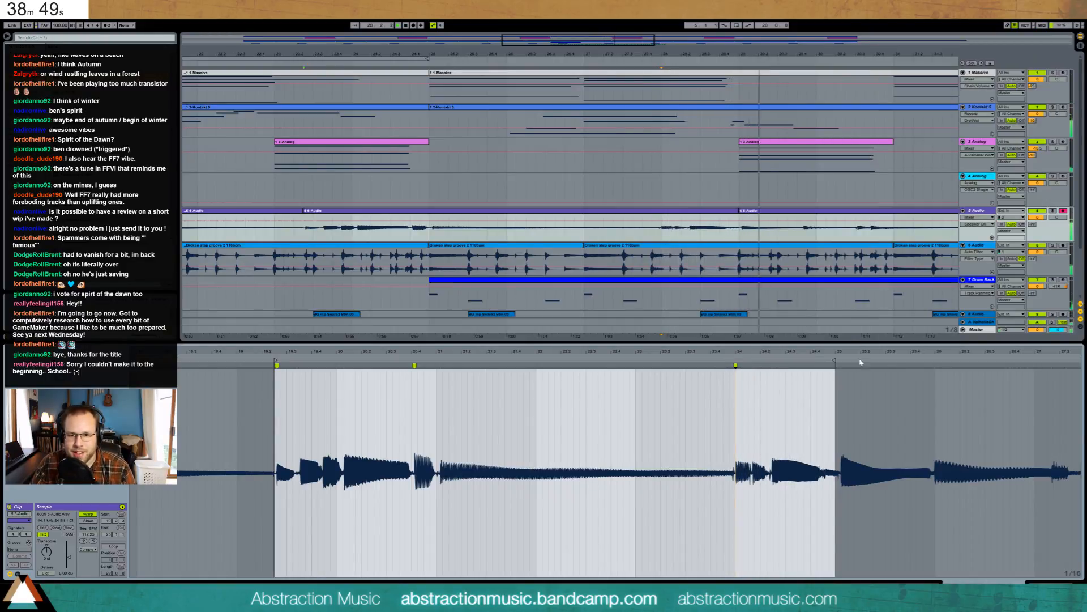
# - Quantize the early notes of the other 5-Audio clip to the grid with Ctrl+U
pyautogui.click(779, 209)
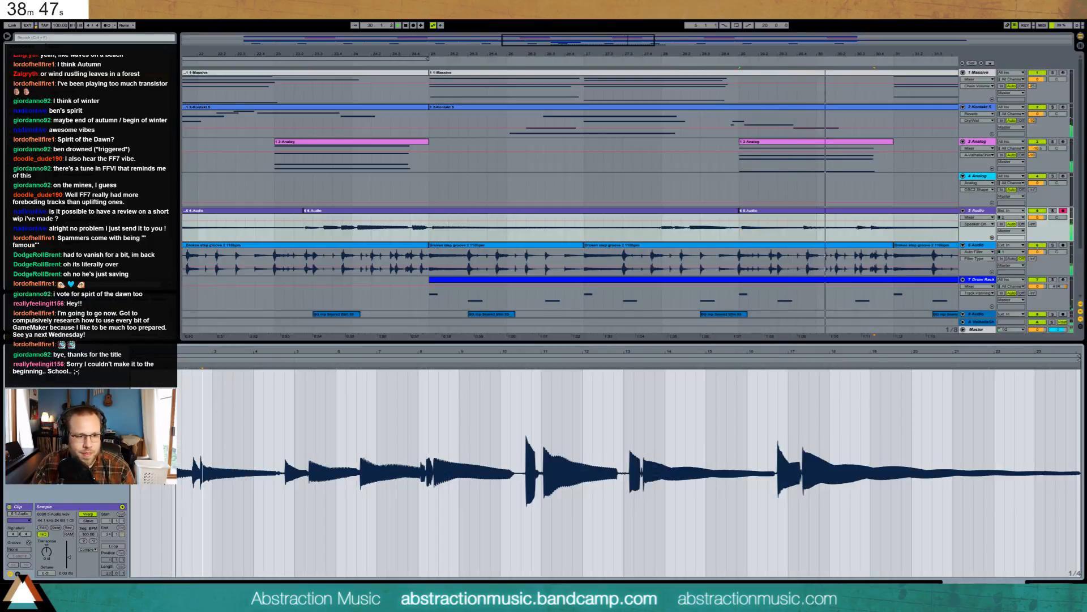
pyautogui.moveTo(317, 352); pyautogui.dragTo(334, 377)
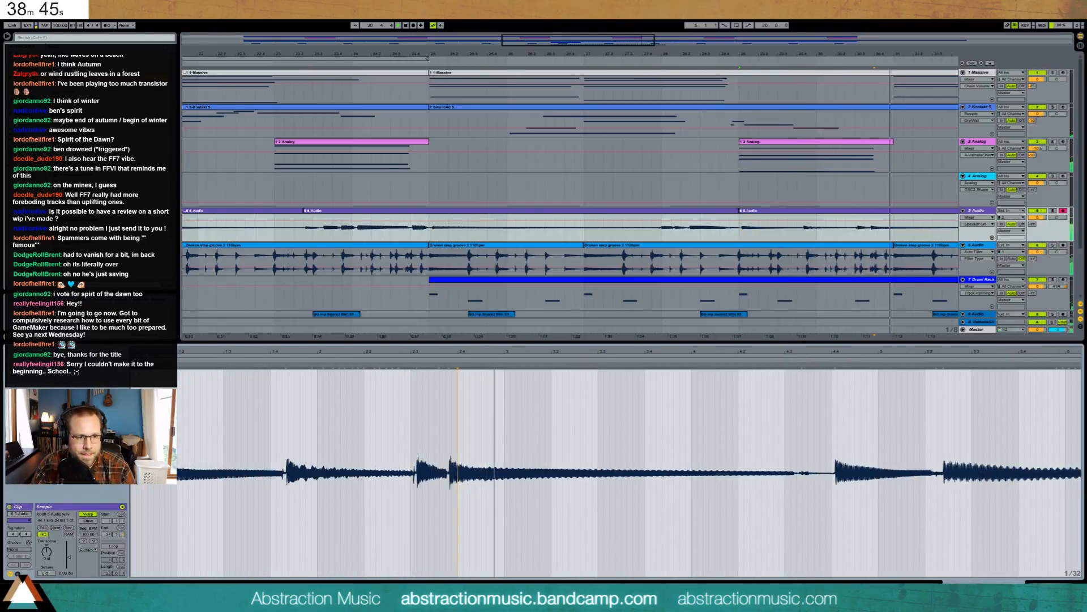
pyautogui.hotkey('ctrl', 'u')
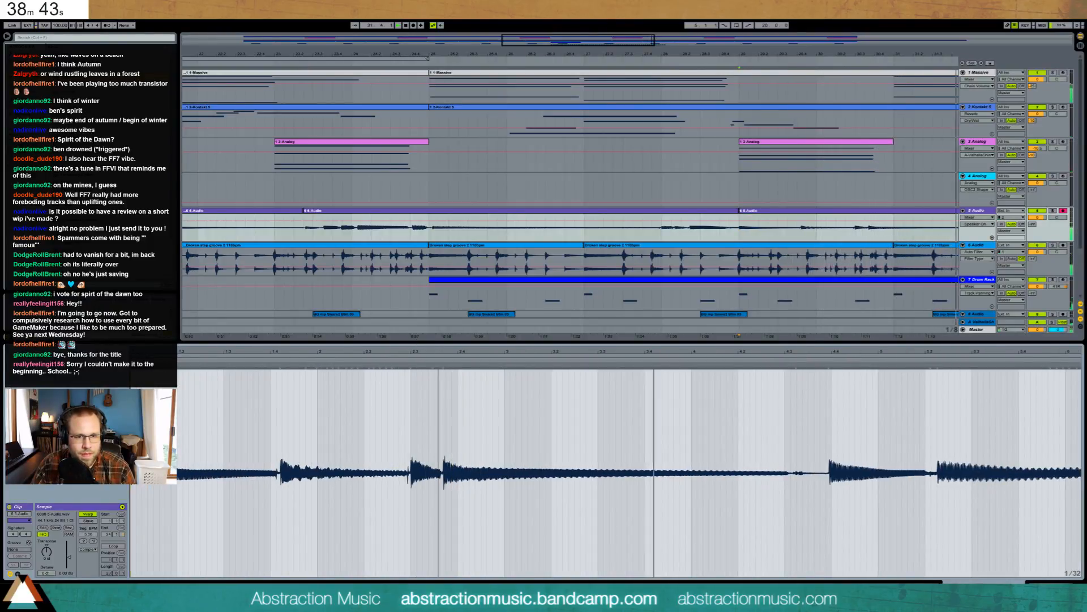
pyautogui.moveTo(447, 352); pyautogui.dragTo(448, 294)
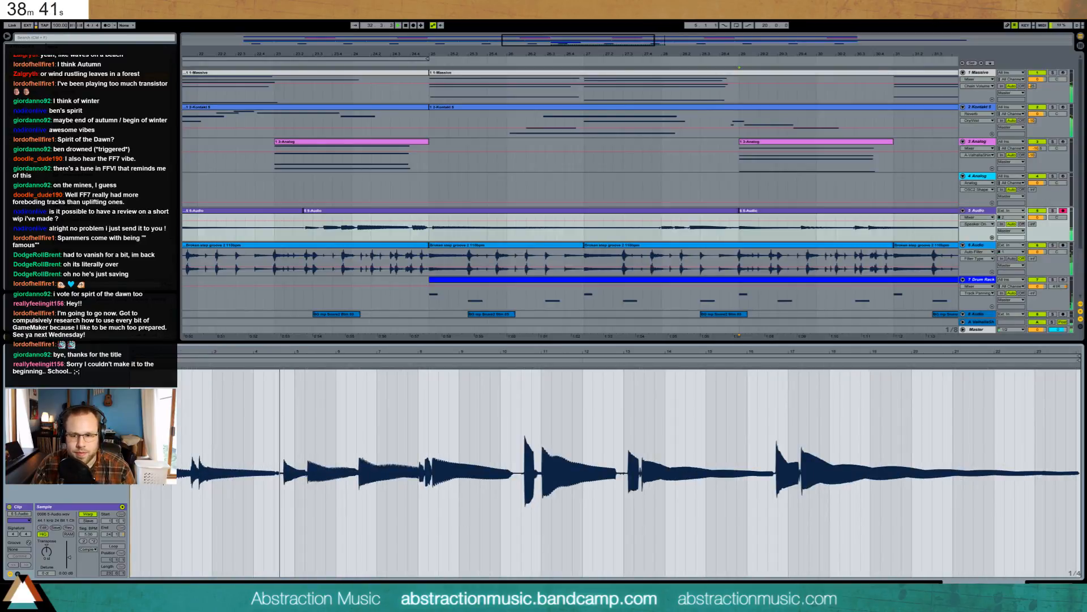
pyautogui.hotkey('shift', 'Tab')
# - Duplicate the track 9 clip and delete the overhang so it ends with the other parts
pyautogui.moveTo(600, 46); pyautogui.dragTo(590, 279)
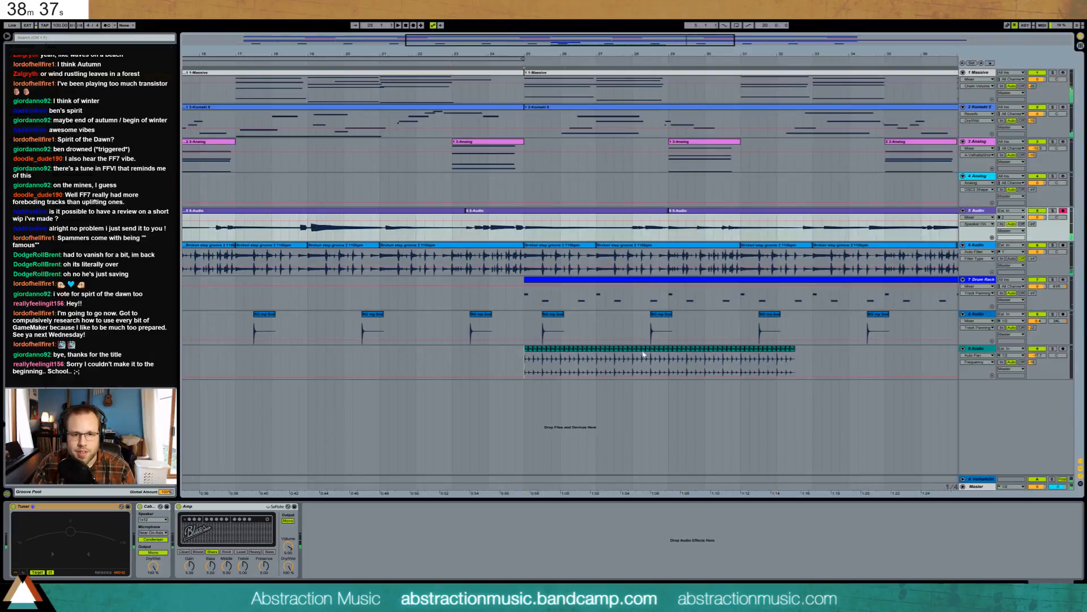
pyautogui.moveTo(520, 358); pyautogui.dragTo(798, 359)
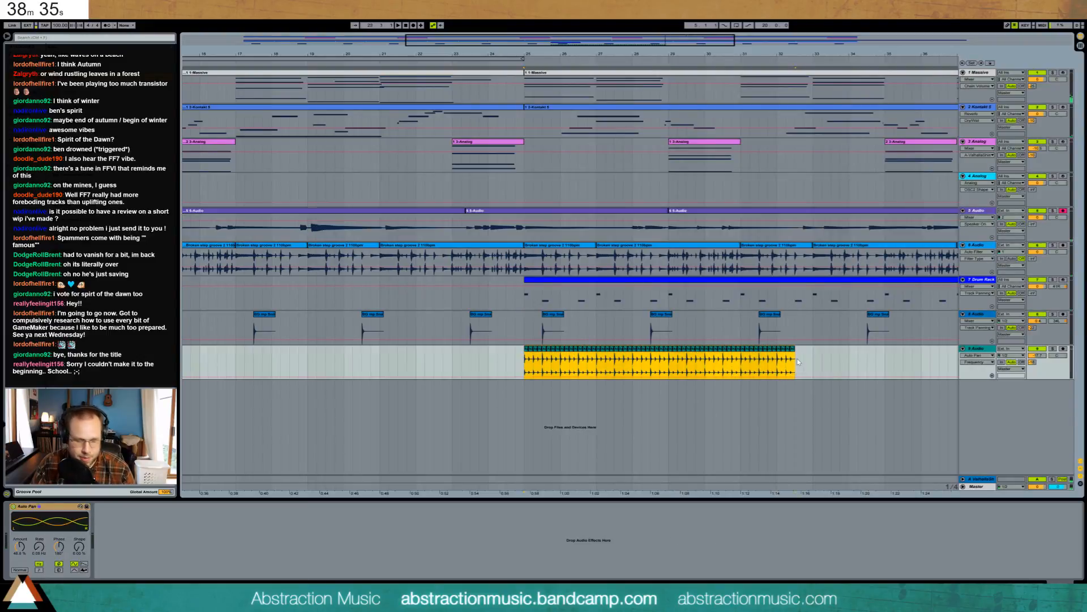
pyautogui.hotkey('ctrl', 'd')
pyautogui.hotkey('ctrl', 'd')
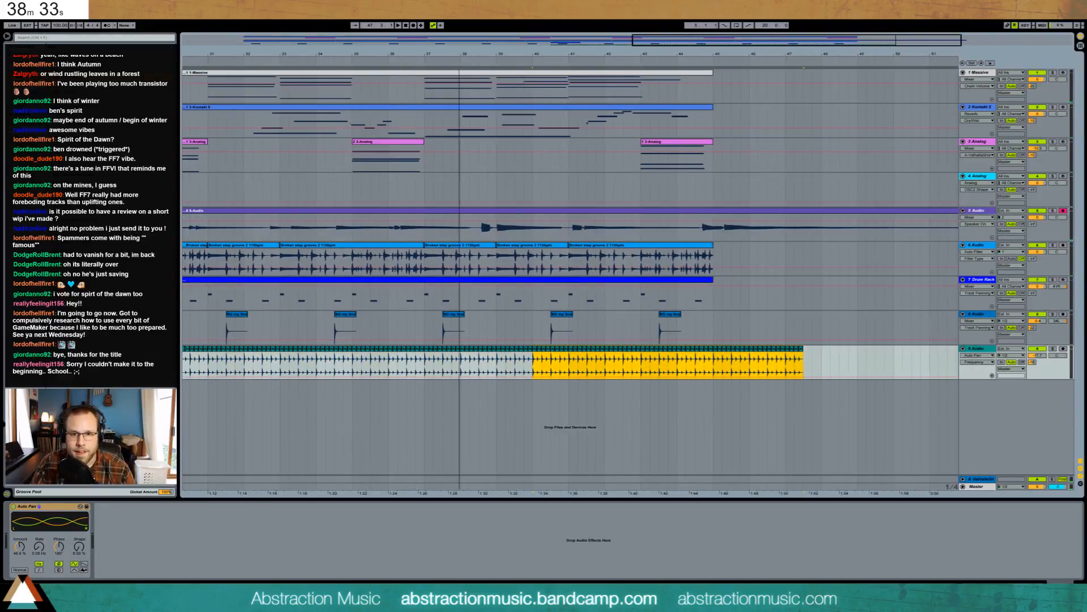
pyautogui.moveTo(736, 56); pyautogui.dragTo(741, 30)
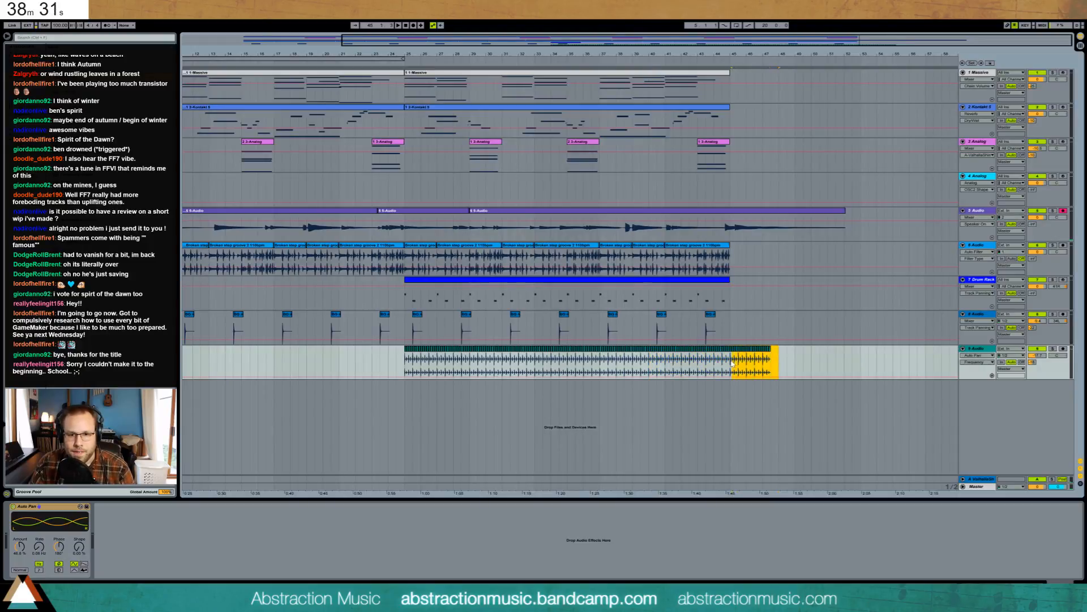
pyautogui.press('Delete')
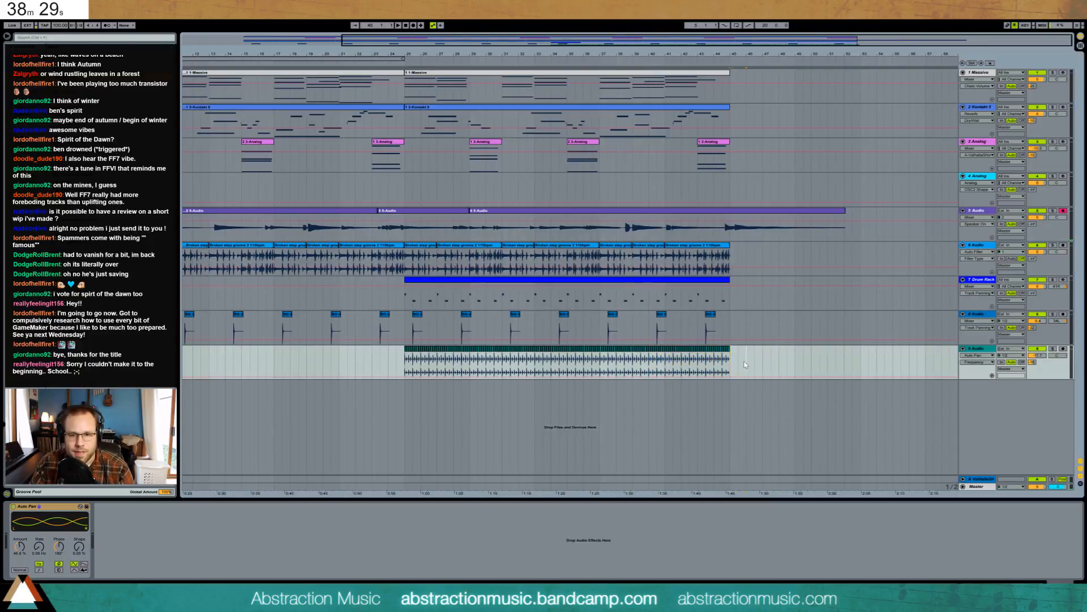
pyautogui.moveTo(494, 55); pyautogui.dragTo(495, 34)
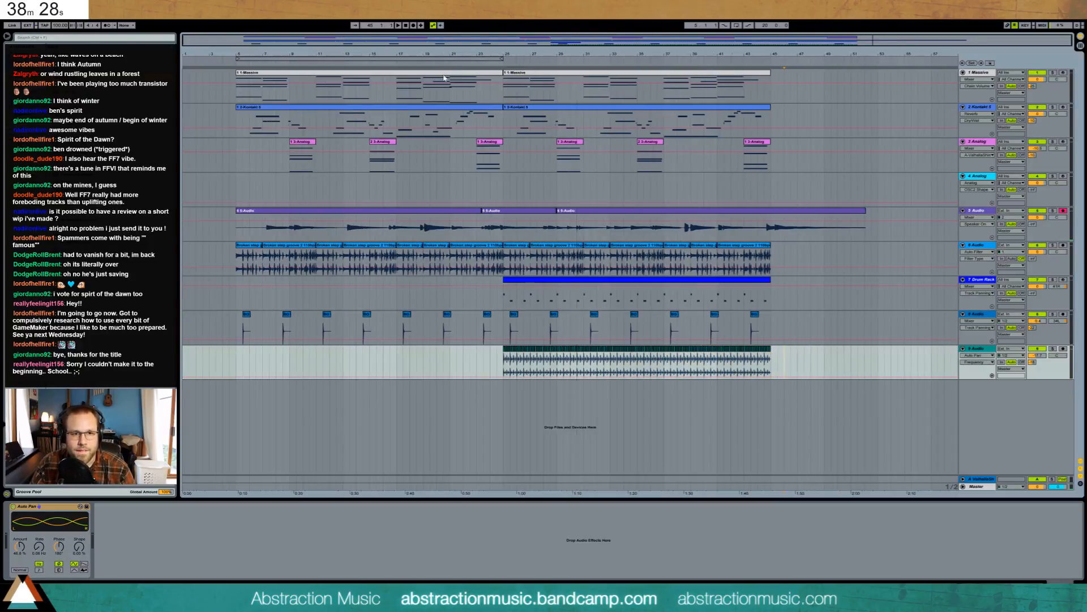
# - Loop bars 5–25 and start playback
pyautogui.click(477, 60)
pyautogui.click(473, 67)
pyautogui.click(975, 178)
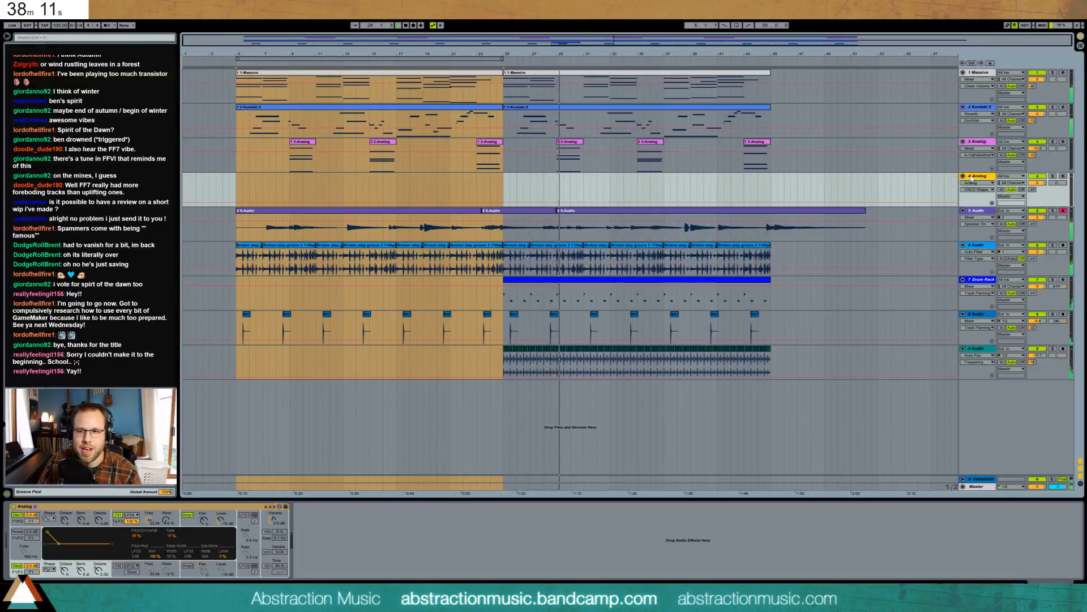
# - Add an audio track at the bottom and place waves8_long on it at bar 3
pyautogui.hotkey('ctrl', 't')
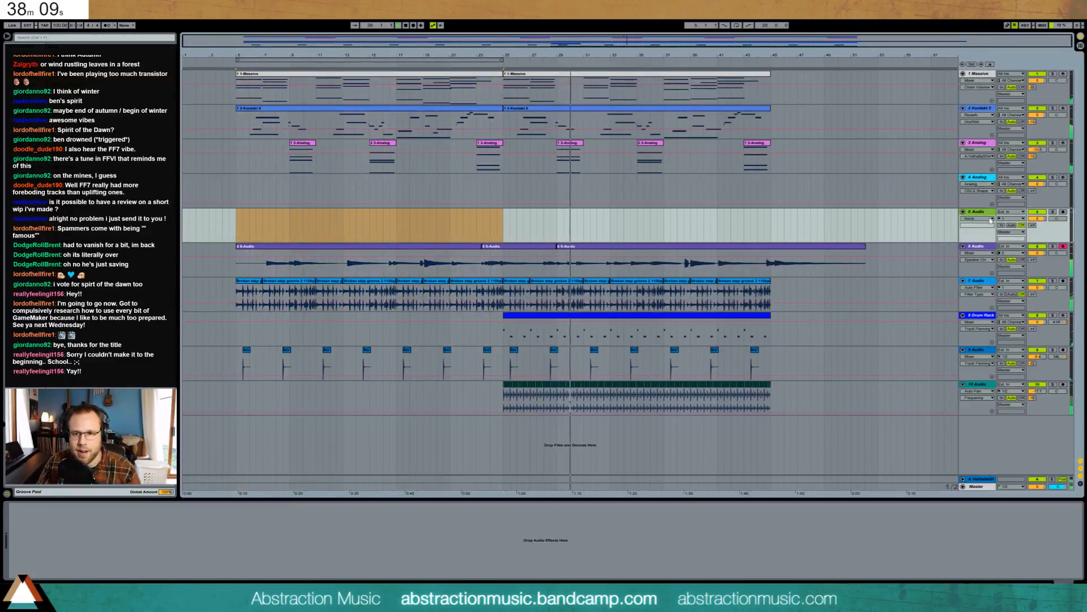
pyautogui.moveTo(984, 212); pyautogui.dragTo(1007, 456)
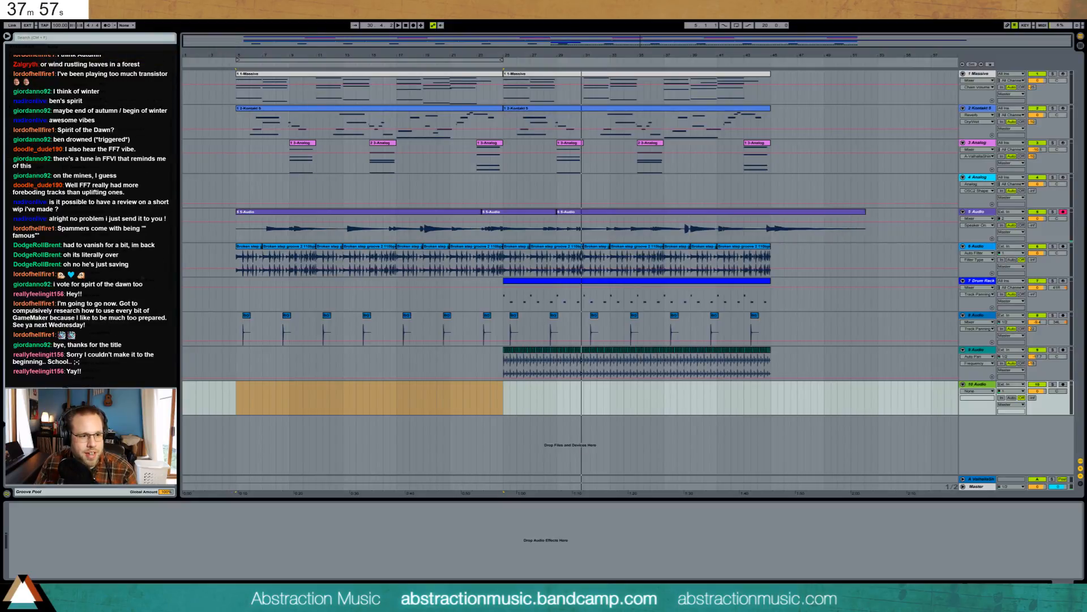
pyautogui.moveTo(1085, 396); pyautogui.dragTo(251, 390)
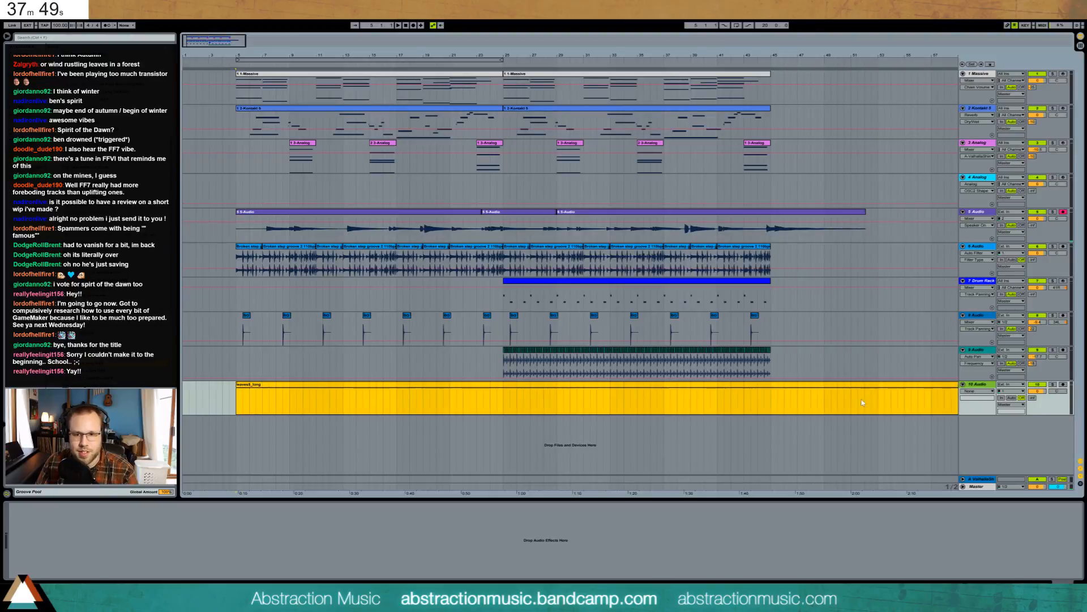
pyautogui.click(982, 384)
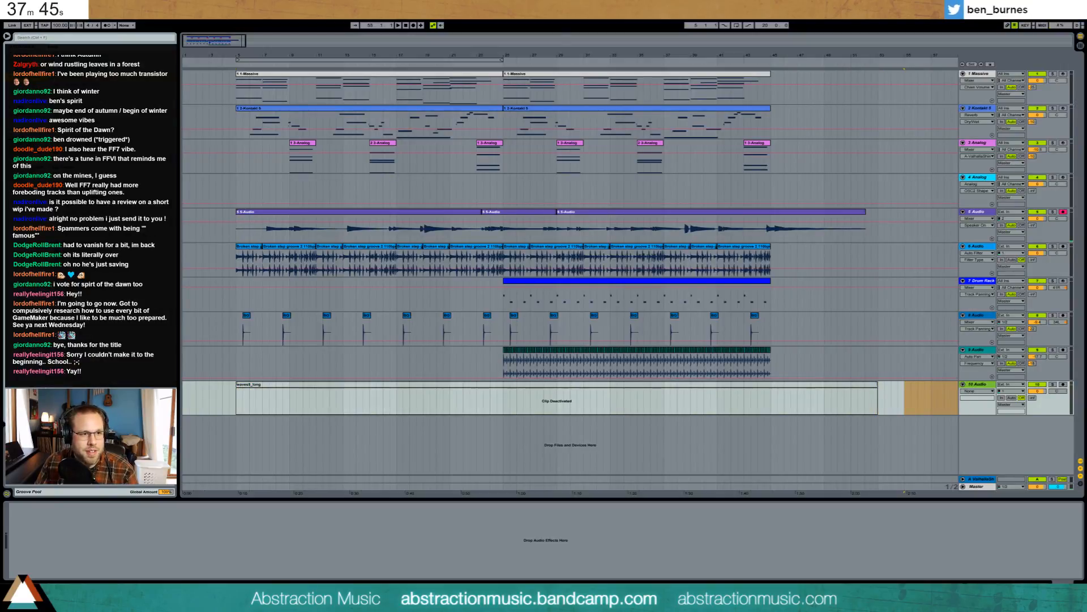
# - Add a highpass Auto Filter to track 10 and show the waves5_long clip's sample details
pyautogui.moveTo(177, 566); pyautogui.dragTo(175, 566)
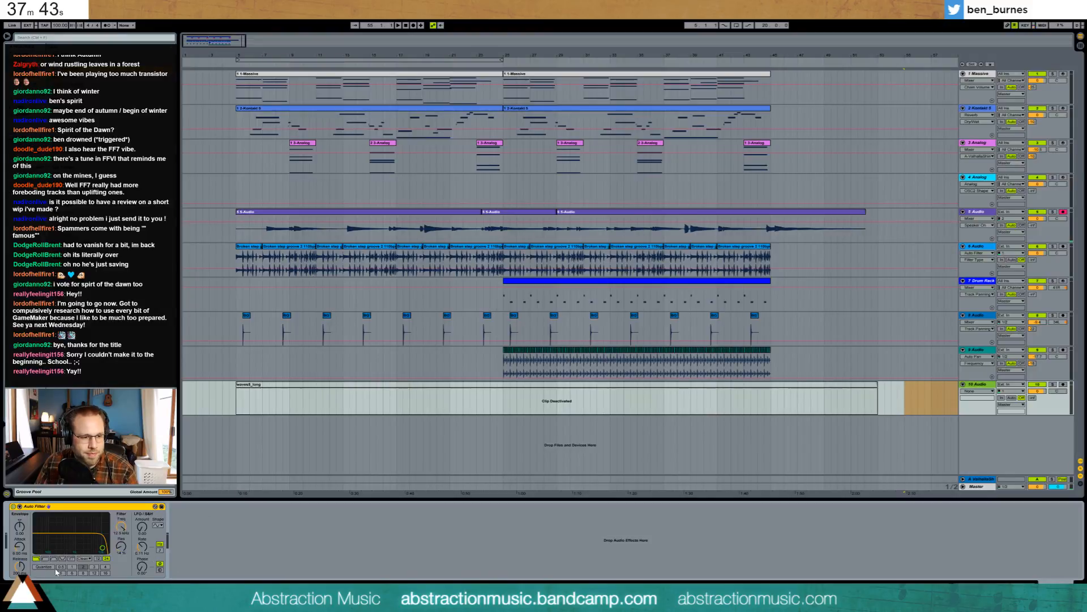
pyautogui.click(48, 559)
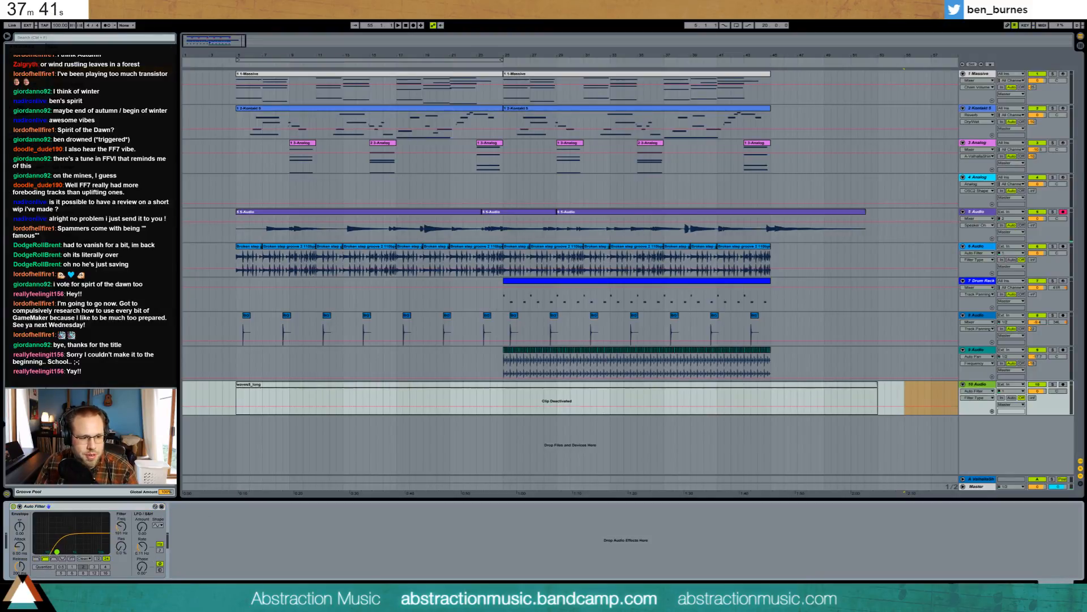
pyautogui.click(237, 397)
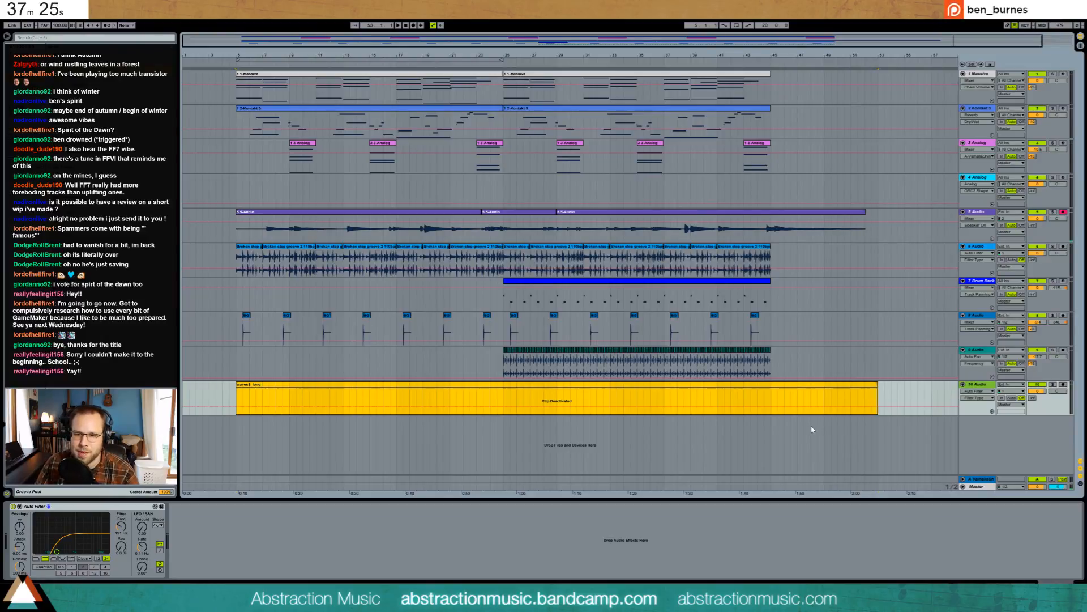
pyautogui.hotkey('shift', 'Tab')
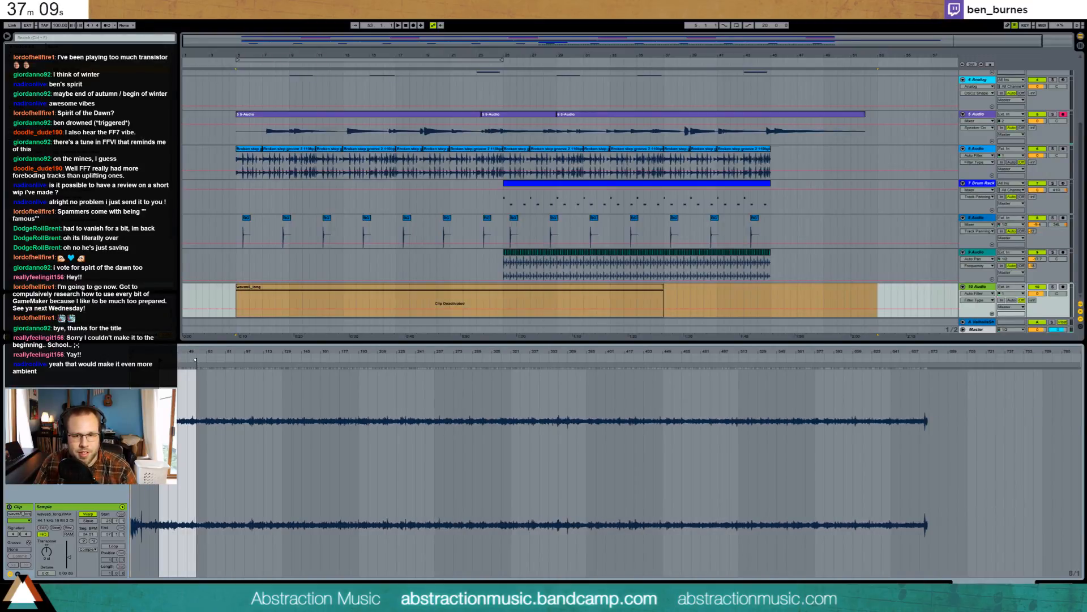
# - Turn Warp off for waves5_long, end it near 3:19 and reactivate the clip
pyautogui.moveTo(196, 361); pyautogui.dragTo(252, 361)
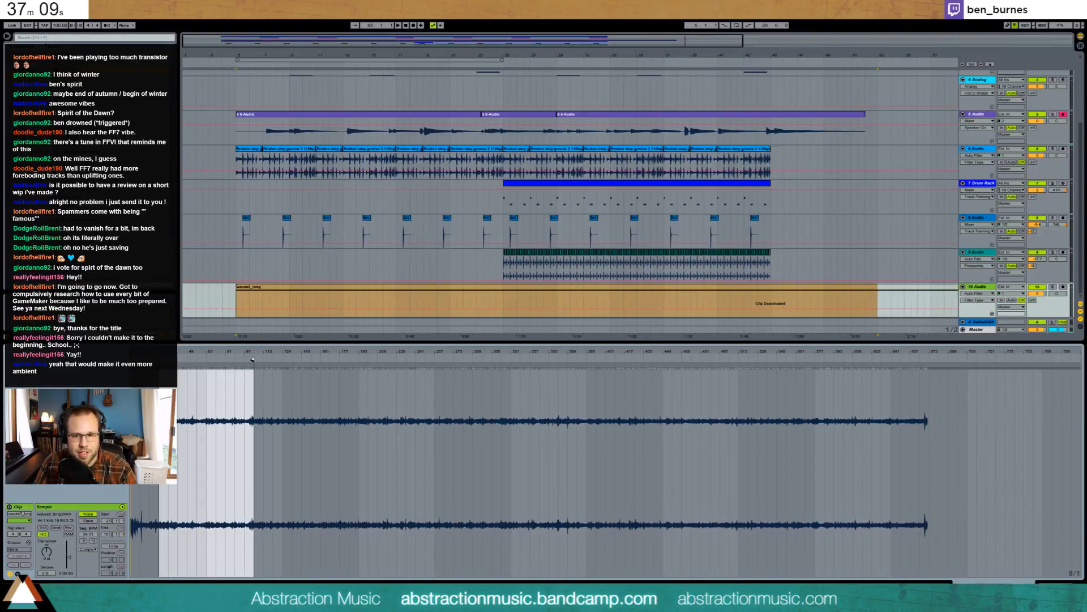
pyautogui.click(86, 514)
pyautogui.moveTo(265, 354); pyautogui.dragTo(207, 358)
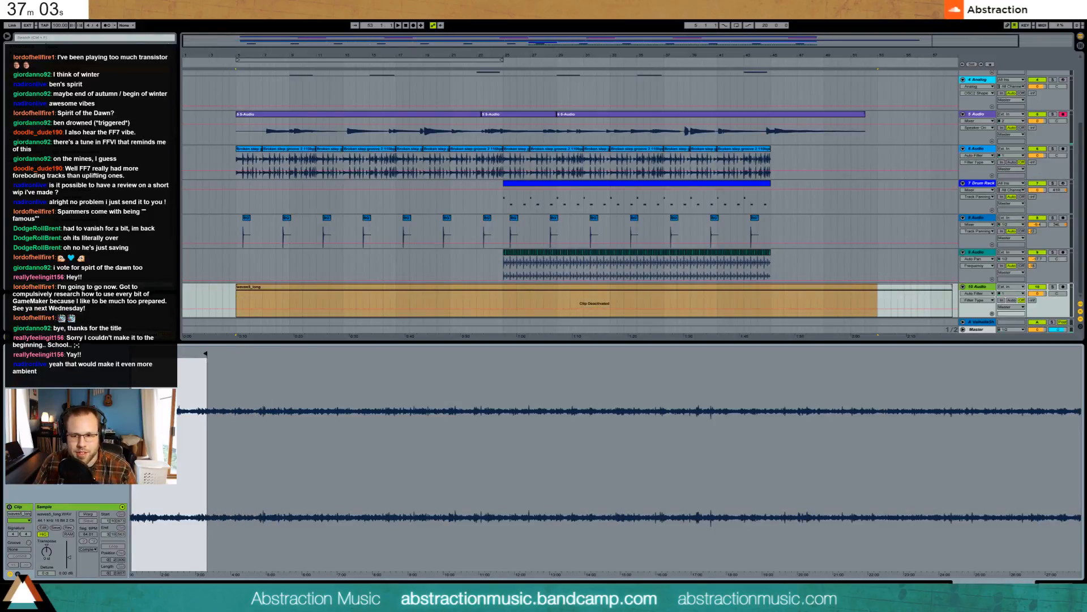
pyautogui.click(1057, 587)
pyautogui.click(820, 386)
pyautogui.press('0')
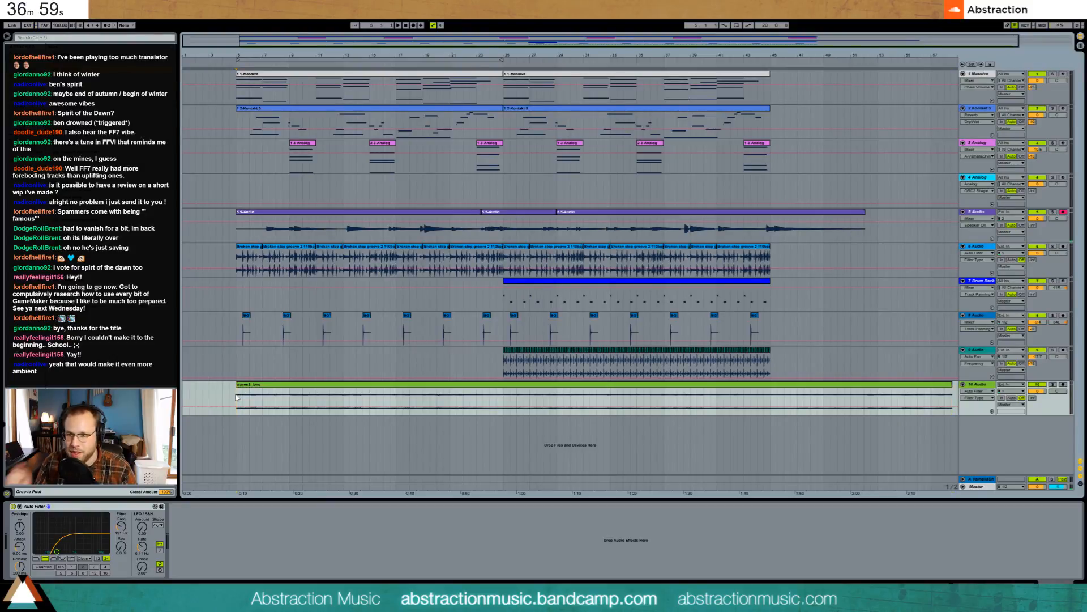
# - During playback raise the Auto Filter to 440 Hz and the clip gain to 5.56 dB
pyautogui.press('space')
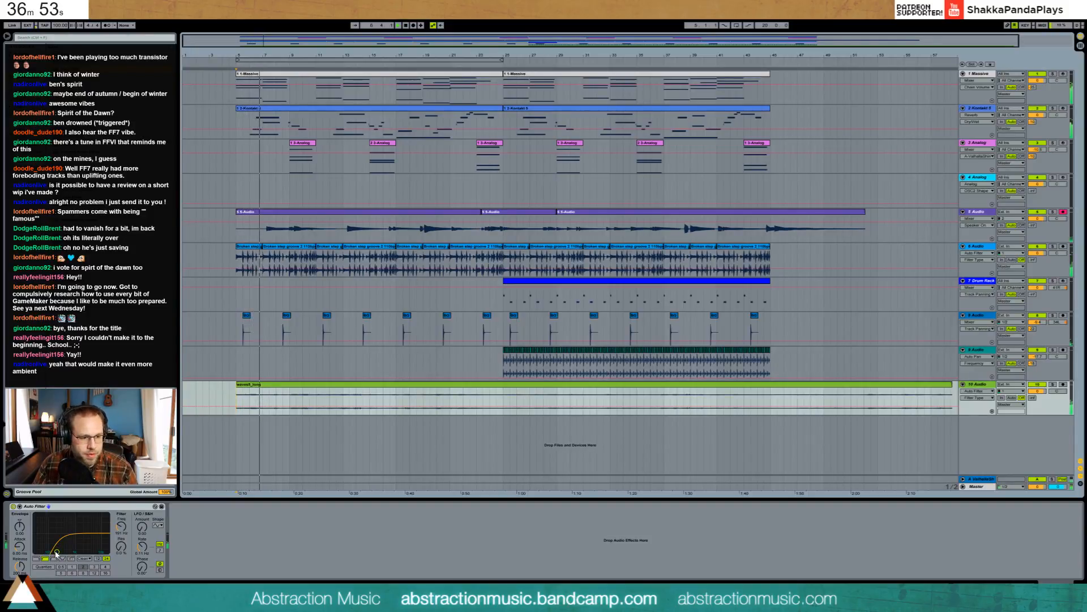
pyautogui.moveTo(56, 553); pyautogui.dragTo(66, 553)
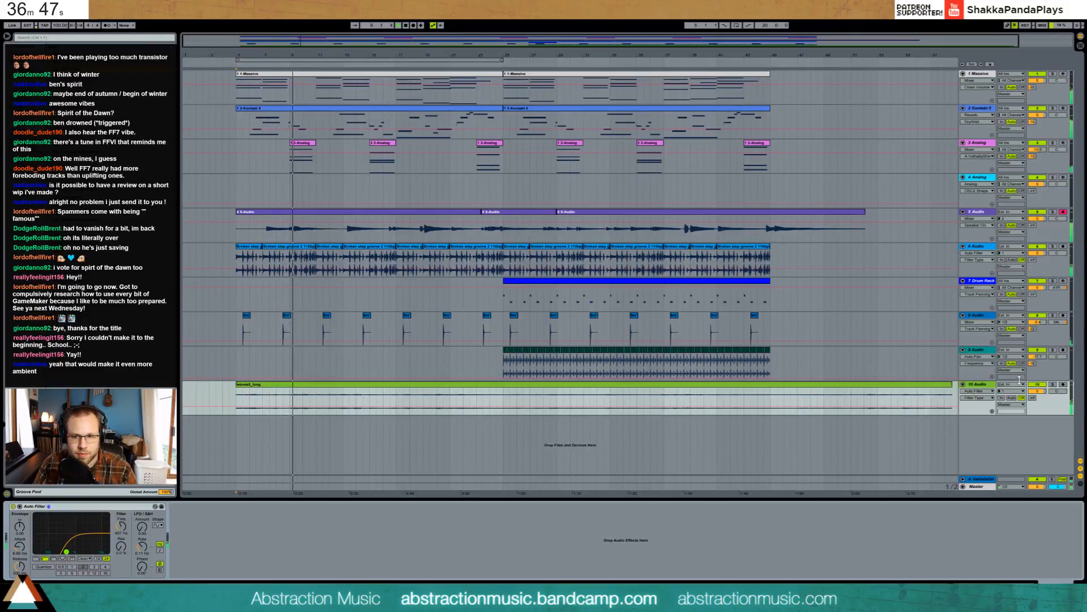
pyautogui.doubleClick(929, 385)
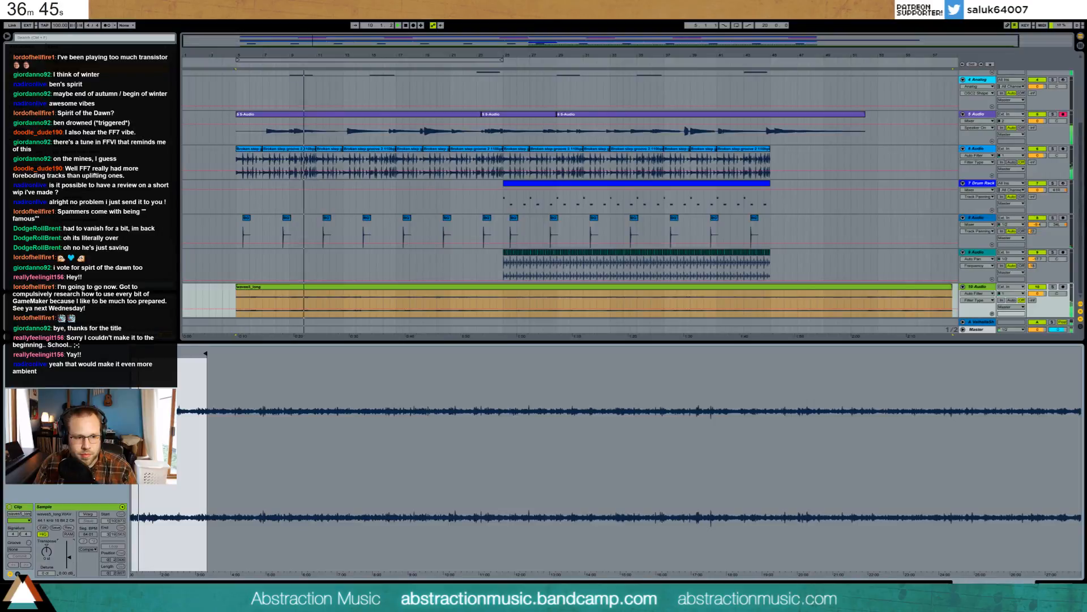
pyautogui.moveTo(70, 557); pyautogui.dragTo(69, 555)
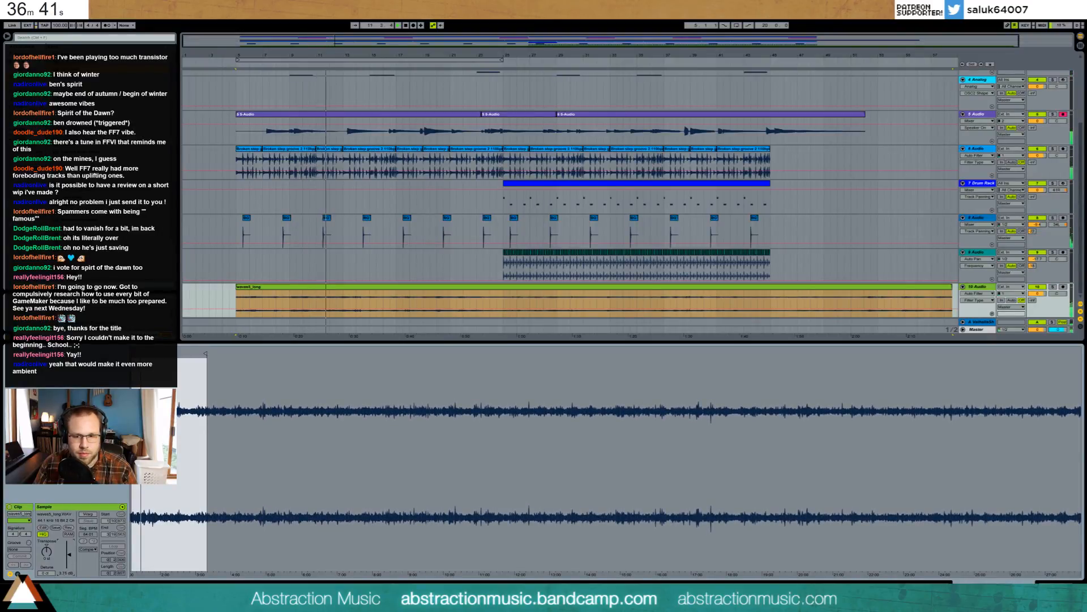
pyautogui.hotkey('shift', 'Tab')
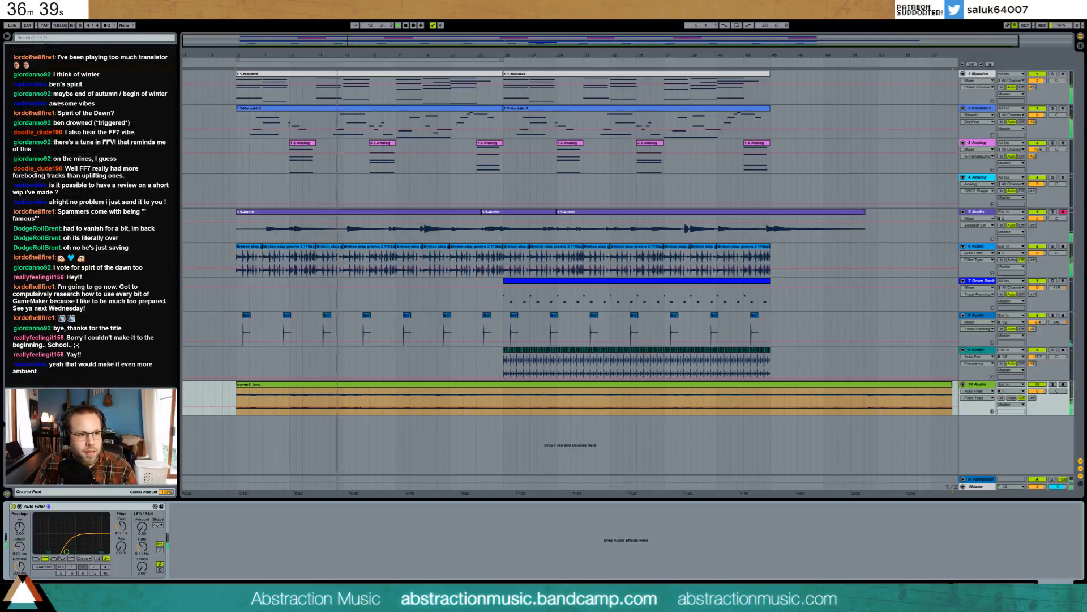
# - Add a Phaser after Auto Filter on track 10, send it to ValhallaShim, and open the first Kontakt 5 clip
pyautogui.moveTo(107, 232); pyautogui.dragTo(232, 533)
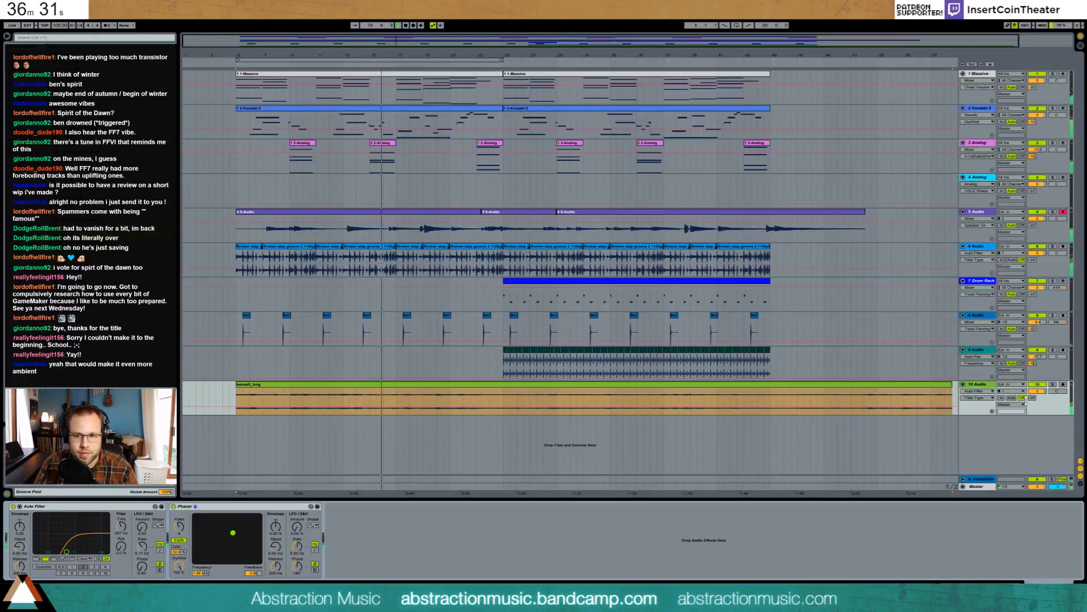
pyautogui.moveTo(1033, 397); pyautogui.dragTo(1033, 362)
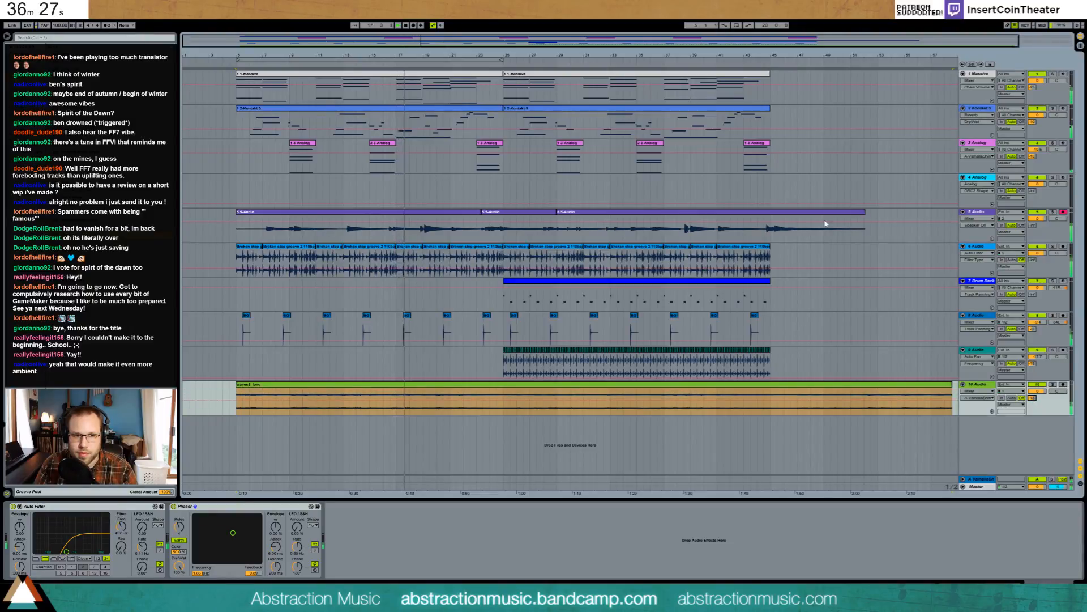
pyautogui.doubleClick(394, 108)
pyautogui.click(724, 498)
# - Nudge the B3 note later, arm the Kontakt track, and delete the second Kontakt 5 clip
pyautogui.moveTo(713, 505); pyautogui.dragTo(721, 506)
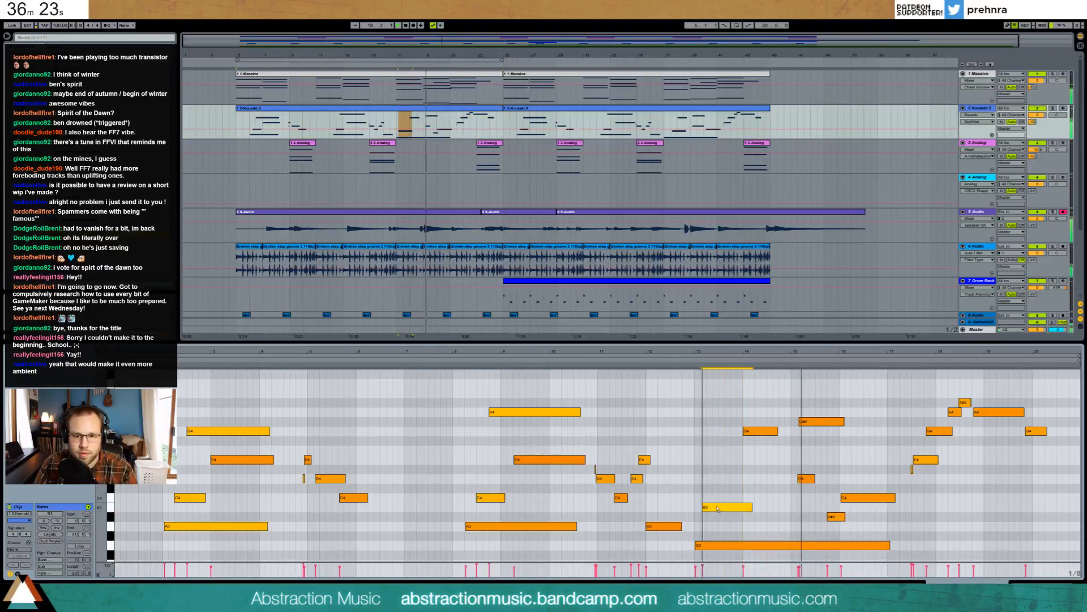
pyautogui.hotkey('shift', 'Tab')
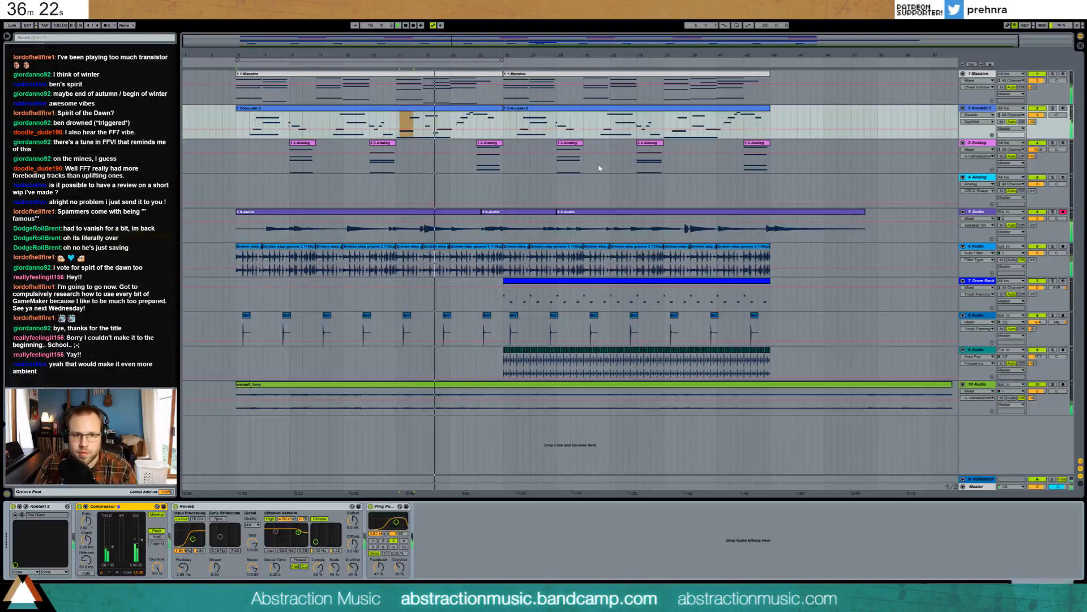
pyautogui.doubleClick(525, 113)
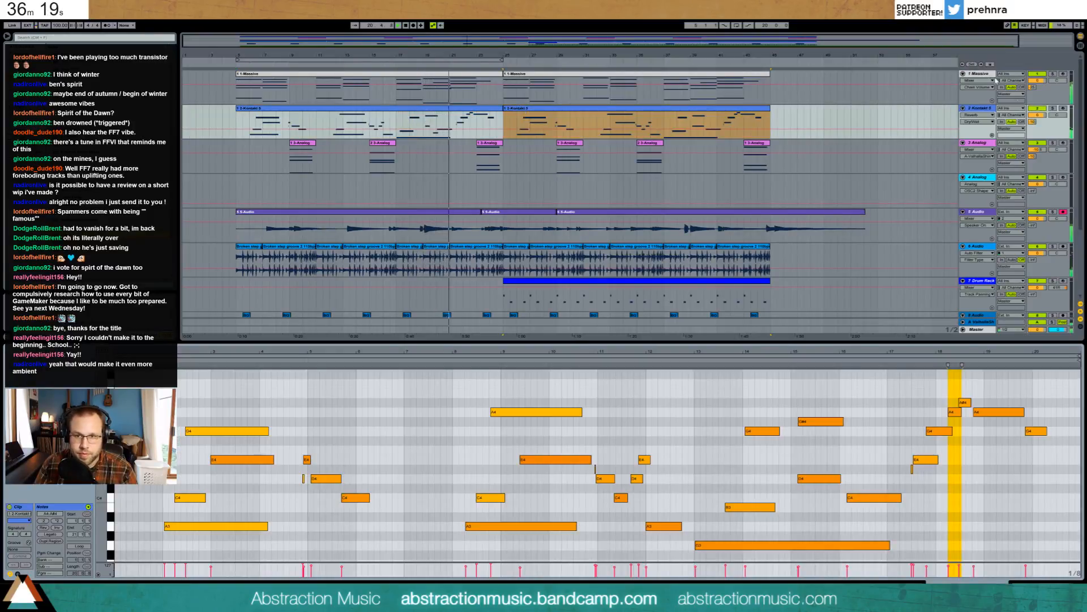
pyautogui.click(1063, 108)
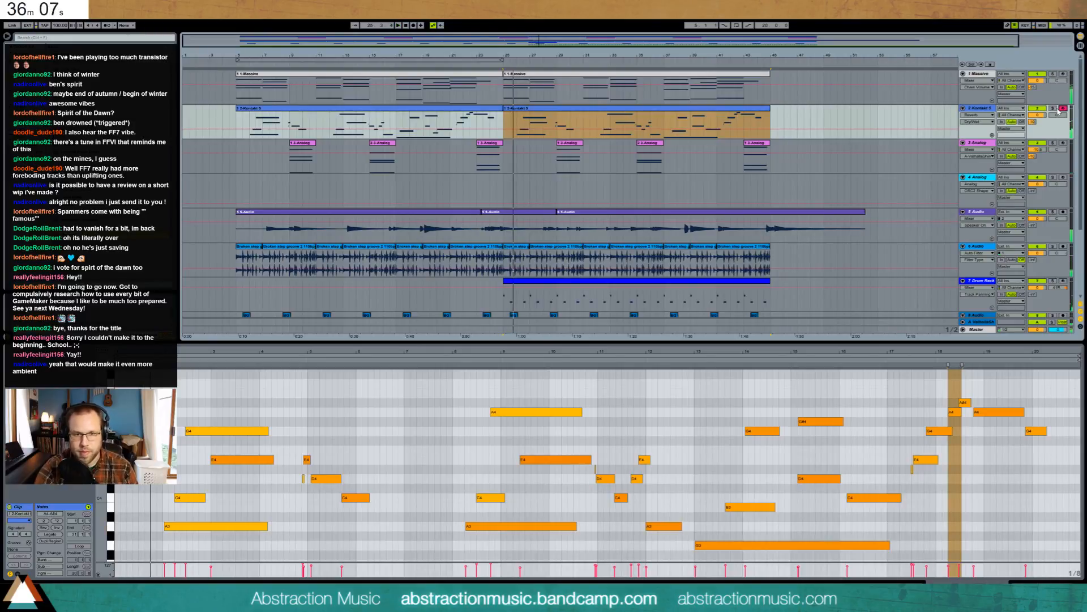
pyautogui.press('Delete')
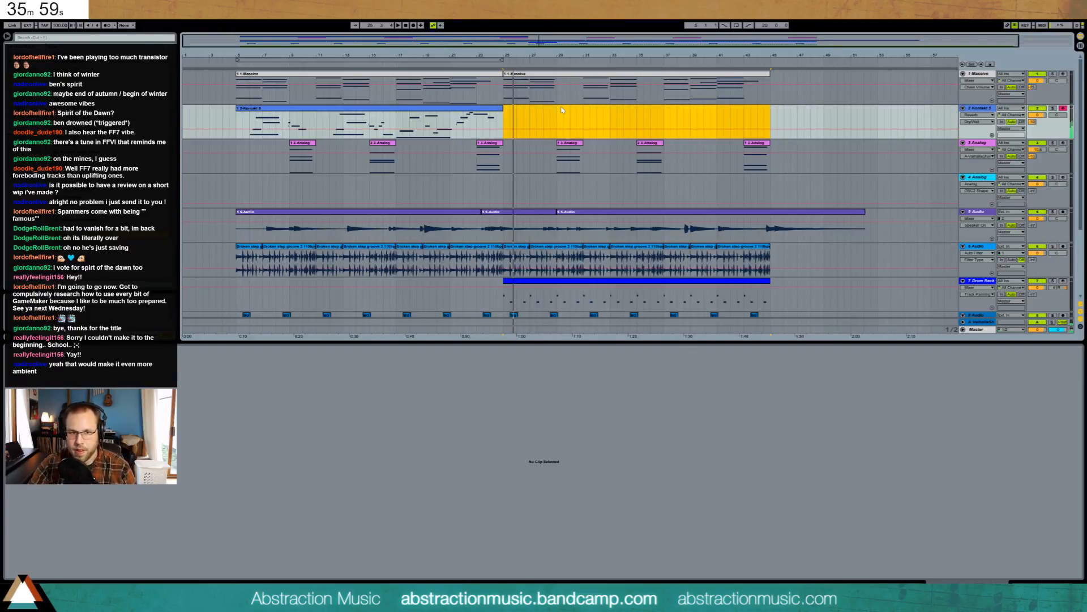
# - Delete the short newly recorded Kontakt clip and make a quick count-in recording test
pyautogui.click(506, 126)
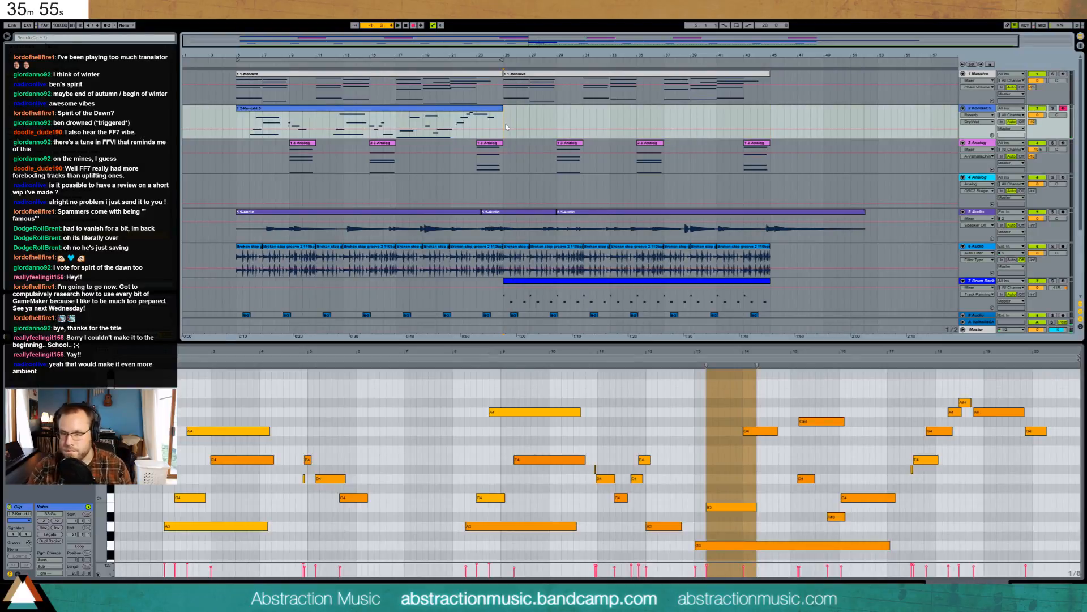
pyautogui.click(506, 125)
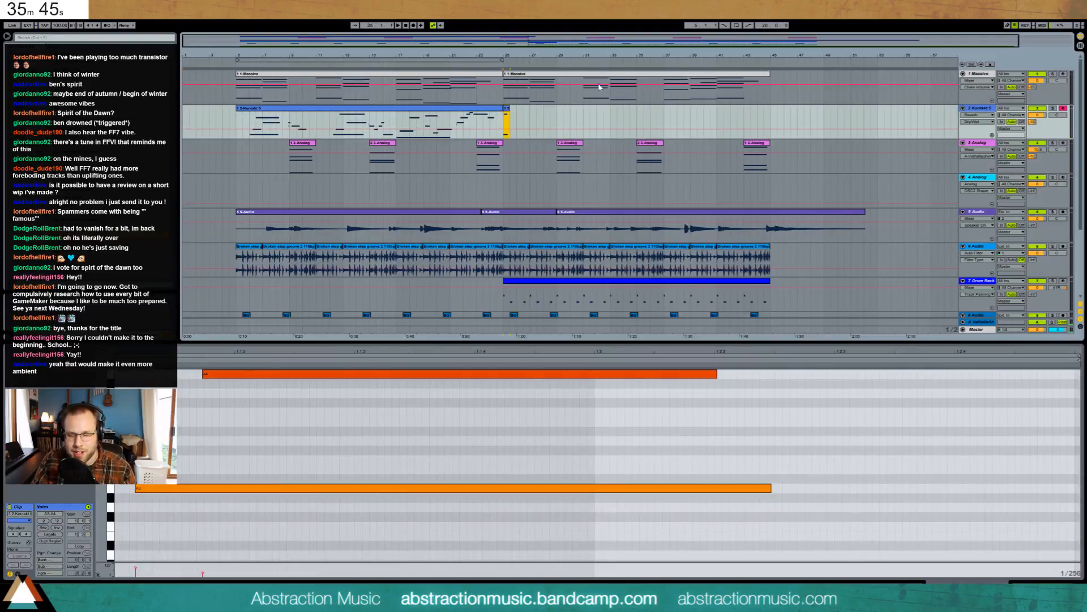
pyautogui.press('Delete')
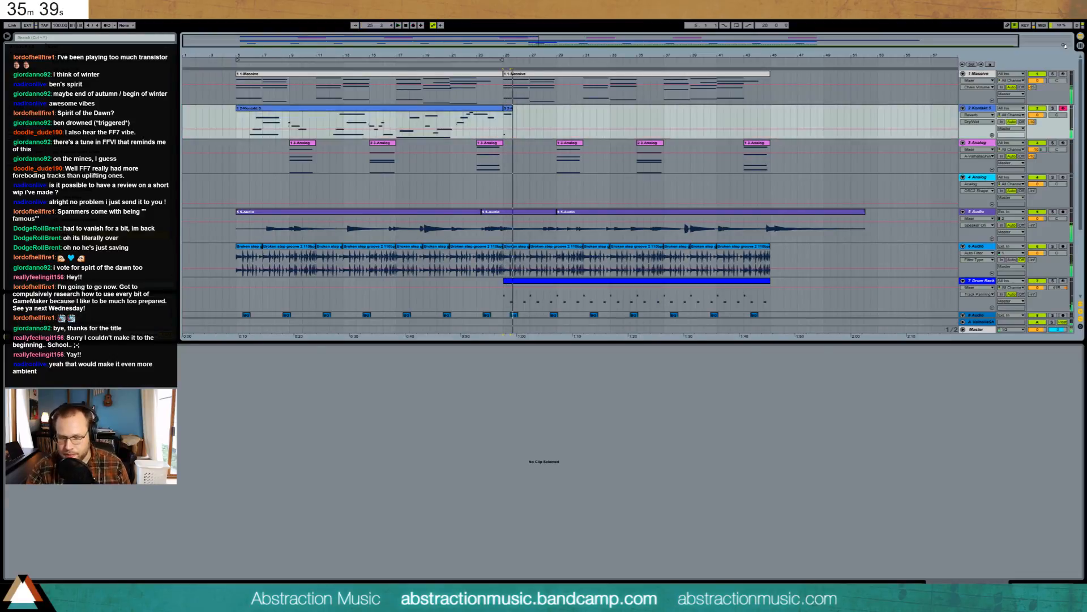
pyautogui.press('space')
pyautogui.press('F9')
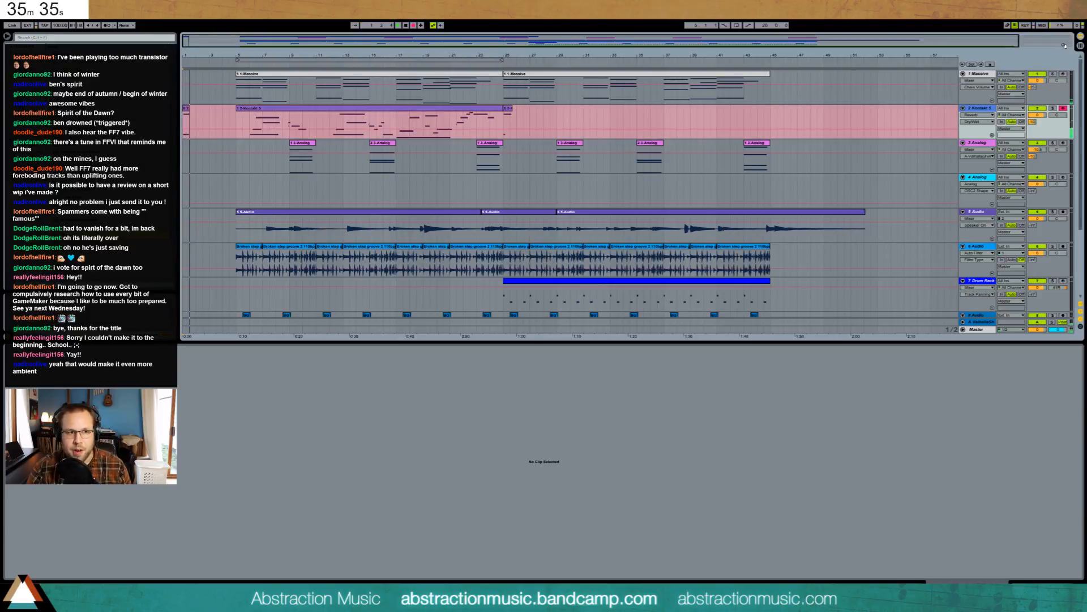
pyautogui.press('space')
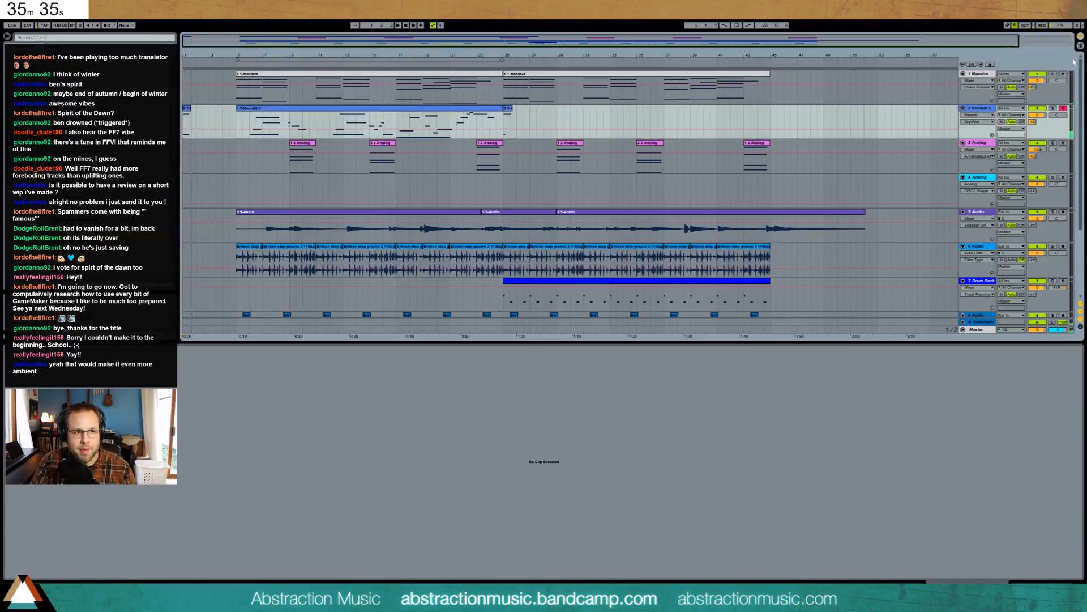
# - Remove the stray clips at bars 1 and 25, then record a new take from bar 25
pyautogui.click(190, 111)
pyautogui.press('Delete')
pyautogui.click(503, 124)
pyautogui.press('Delete')
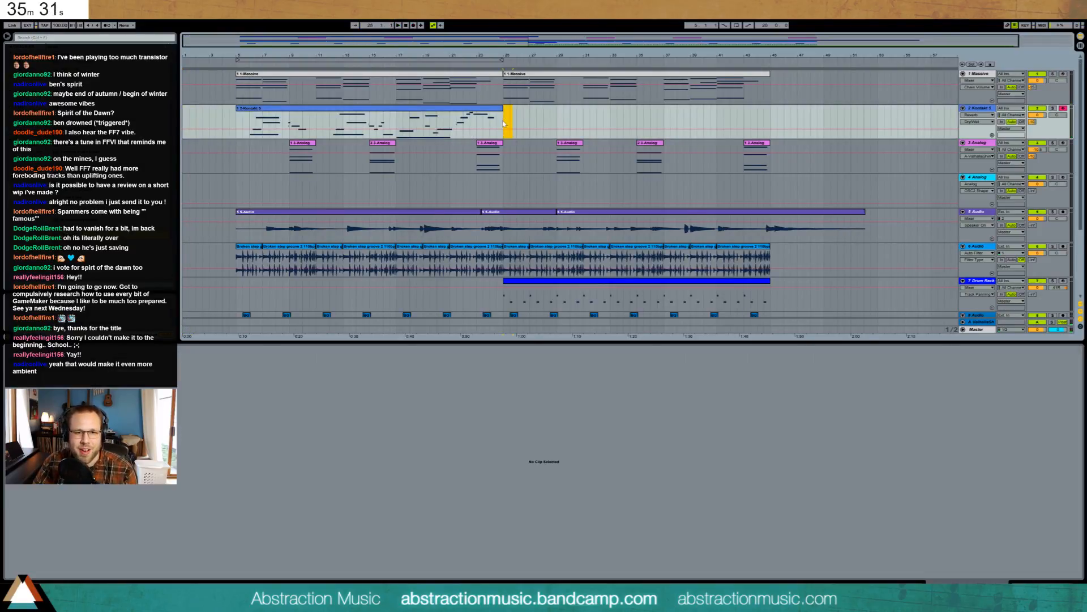
pyautogui.click(503, 123)
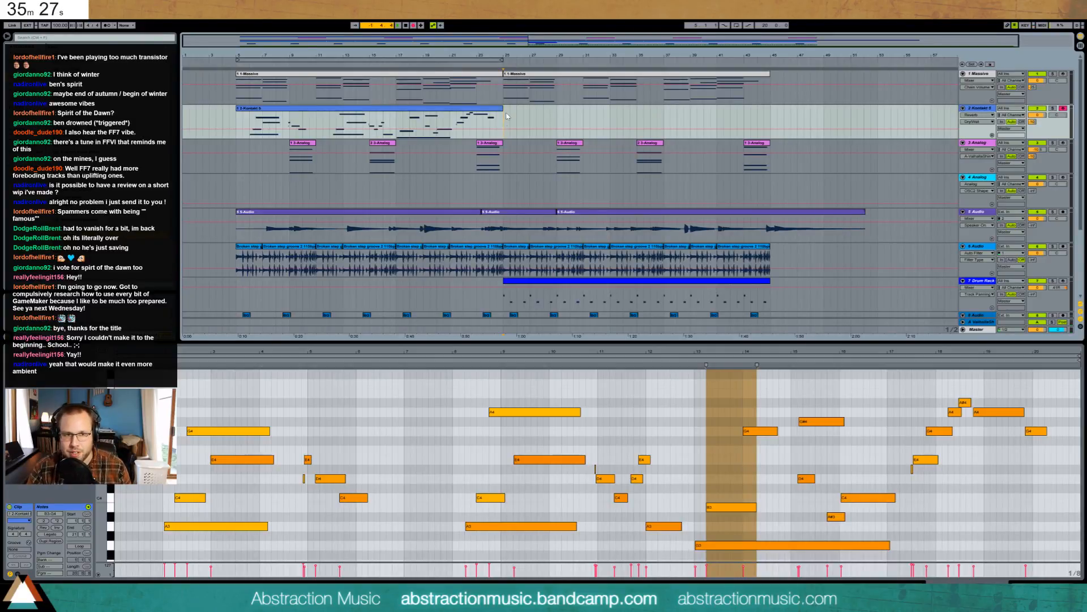
pyautogui.press('F9')
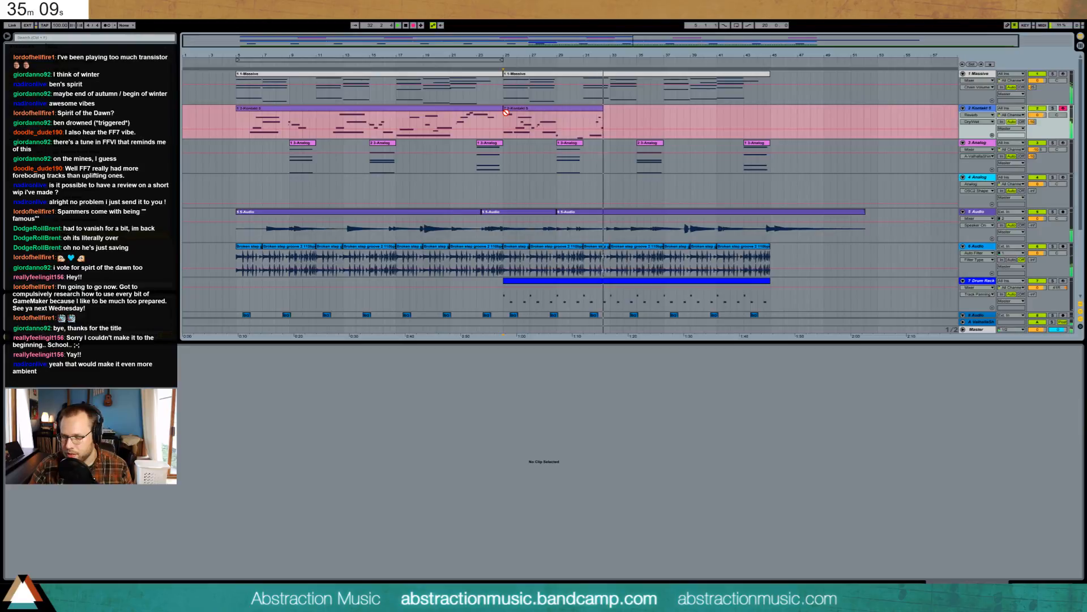
# - Stop recording, delete the G3 note and overhanging notes, and trim the new clip to bar 29
pyautogui.press('F9')
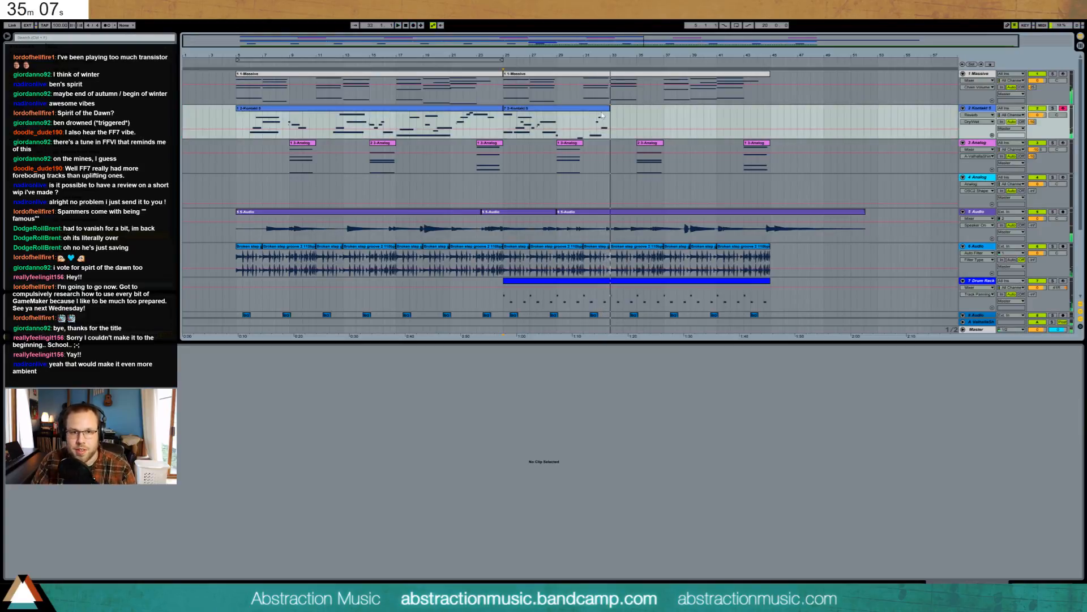
pyautogui.moveTo(608, 109); pyautogui.dragTo(574, 109)
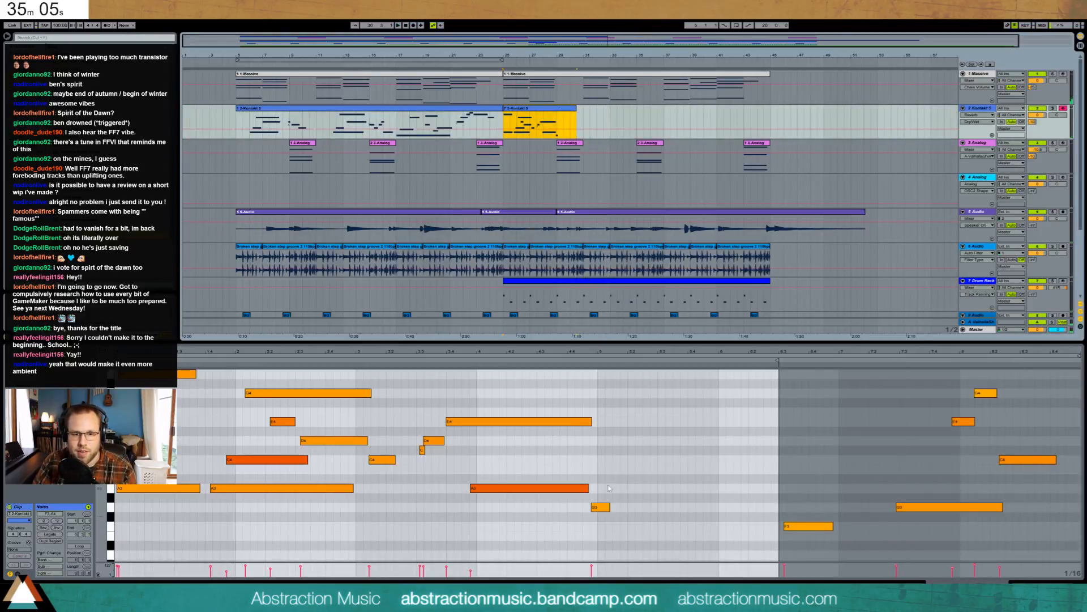
pyautogui.doubleClick(600, 507)
pyautogui.moveTo(999, 542); pyautogui.dragTo(1077, 557)
pyautogui.press('Delete')
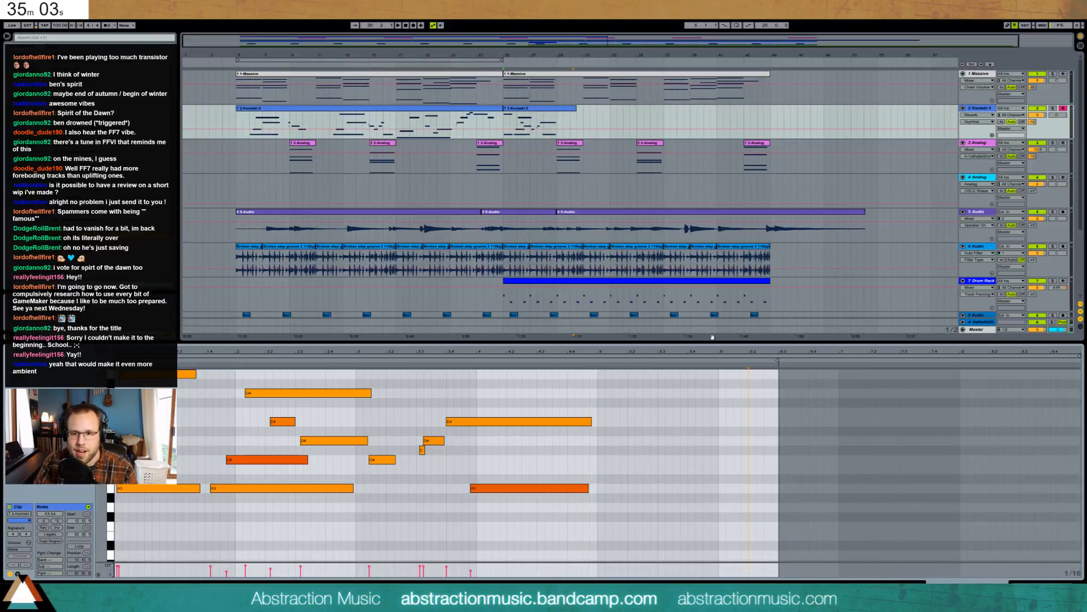
pyautogui.moveTo(576, 118); pyautogui.dragTo(561, 118)
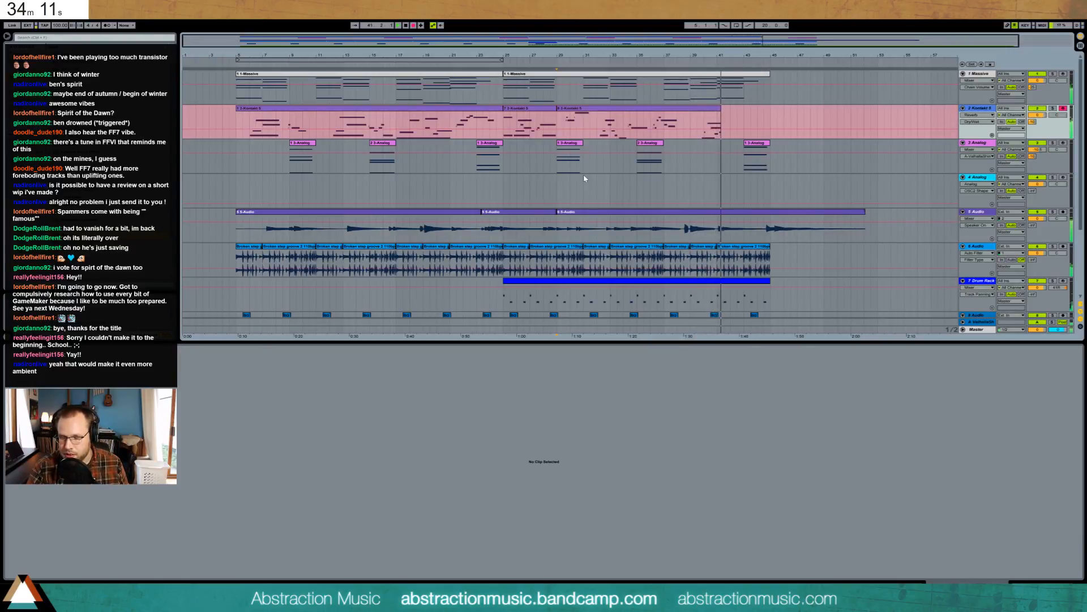
# - Stop playback and delete the tail end of the Kontakt part
pyautogui.press('space')
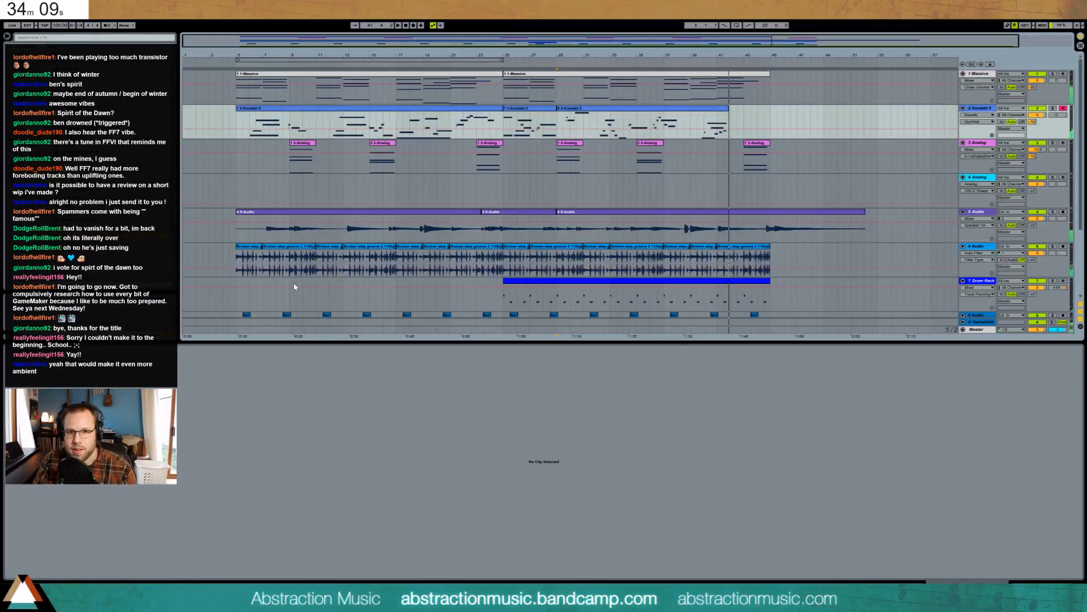
pyautogui.click(597, 116)
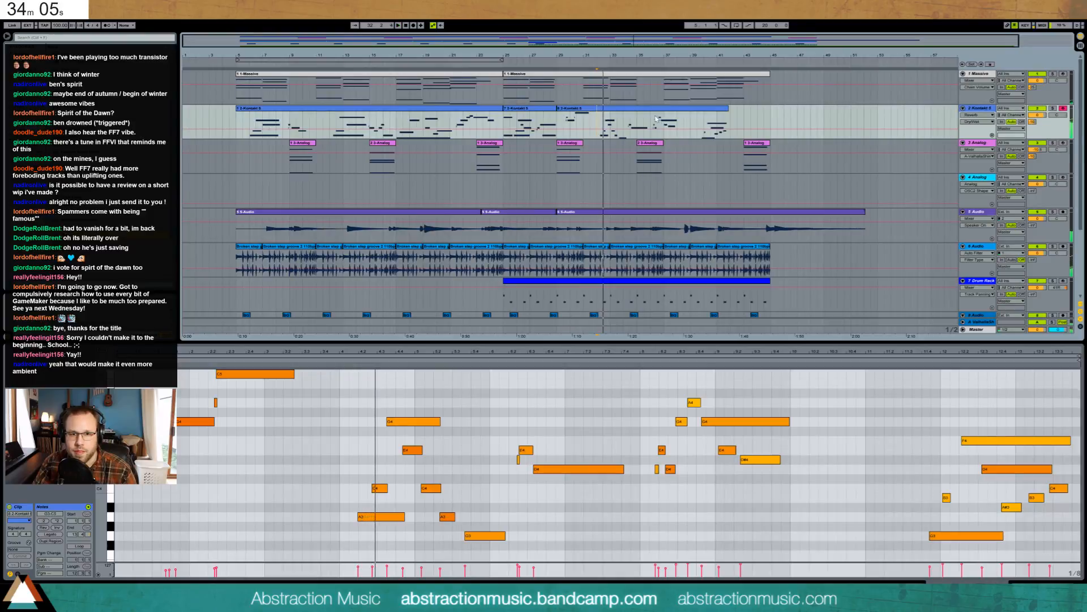
pyautogui.moveTo(650, 120); pyautogui.dragTo(737, 126)
pyautogui.press('Delete')
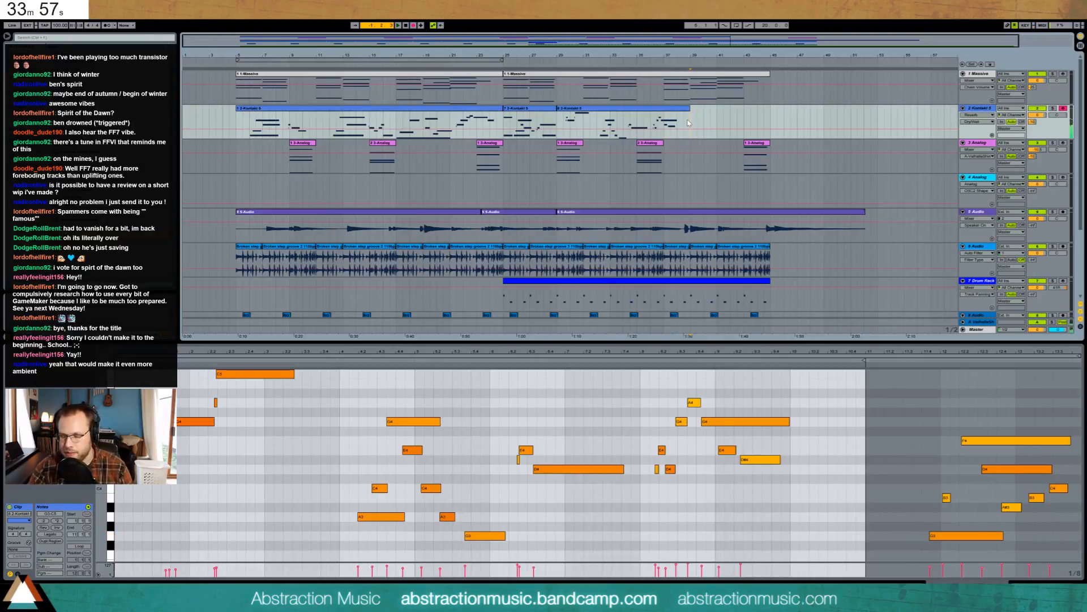
# - Record a trial take past the last Kontakt clip, delete it, and play from bar 25
pyautogui.click(688, 123)
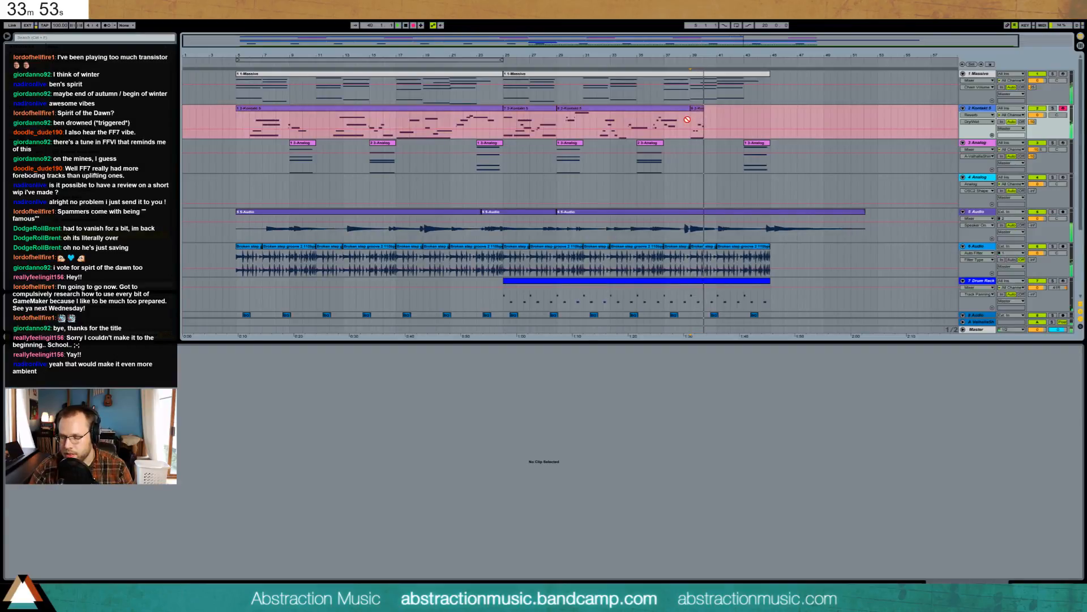
pyautogui.press('space')
pyautogui.press('F9')
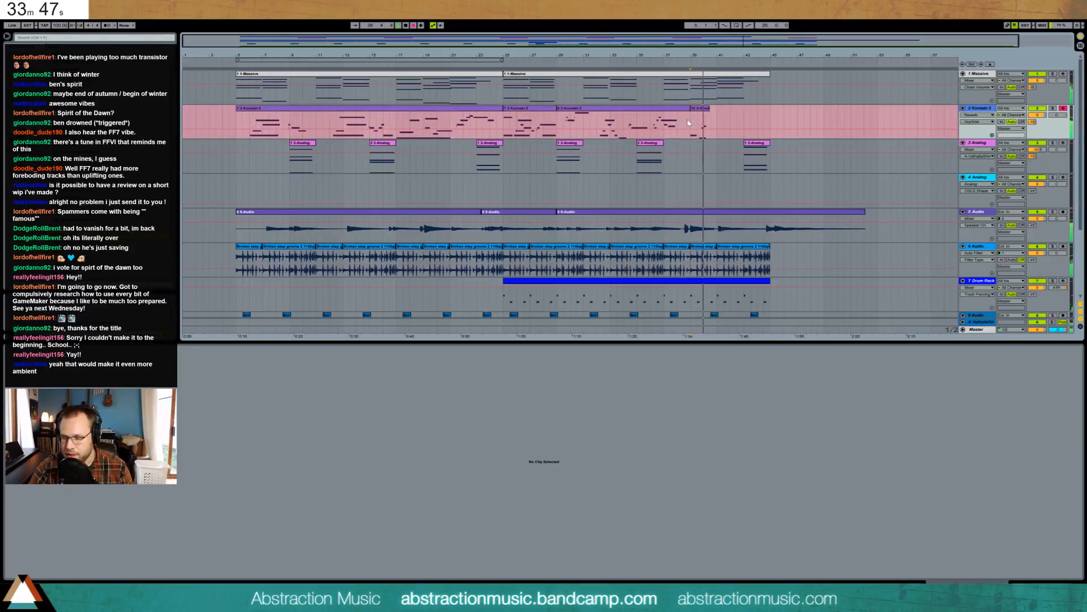
pyautogui.press('space')
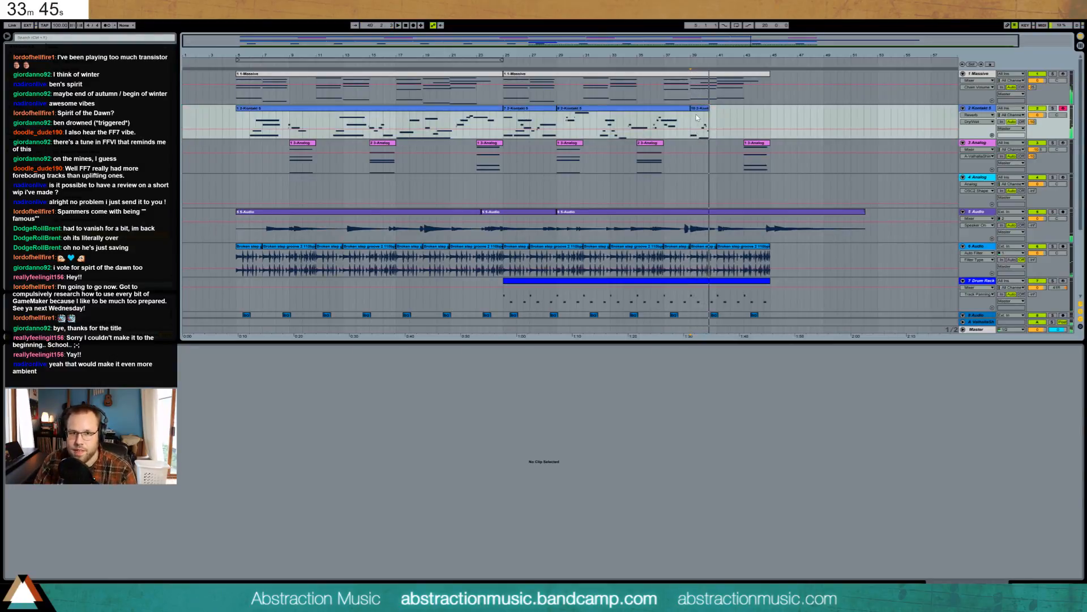
pyautogui.click(697, 116)
pyautogui.press('Delete')
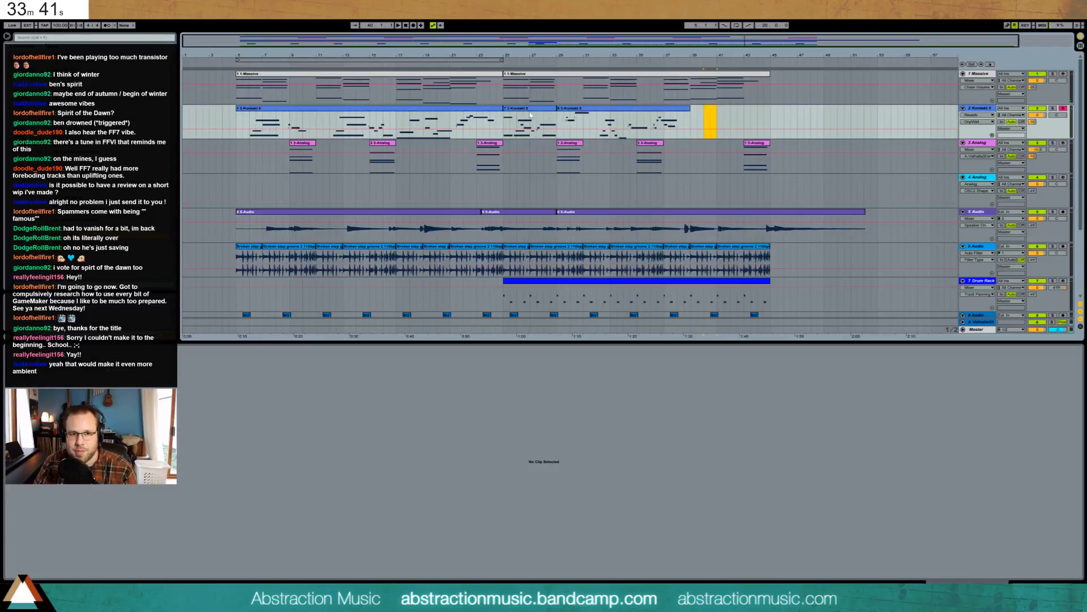
pyautogui.press('space')
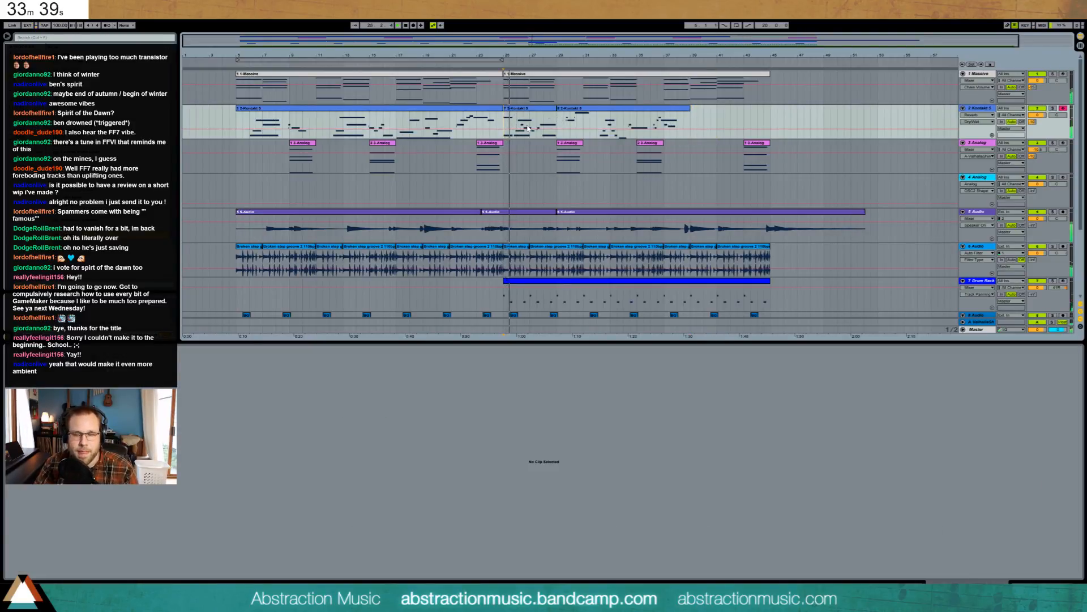
# - In the bars 25–27 Kontakt clip, audition a trial G#4 with the A3, C4, E4 chord, then remove it
pyautogui.click(533, 127)
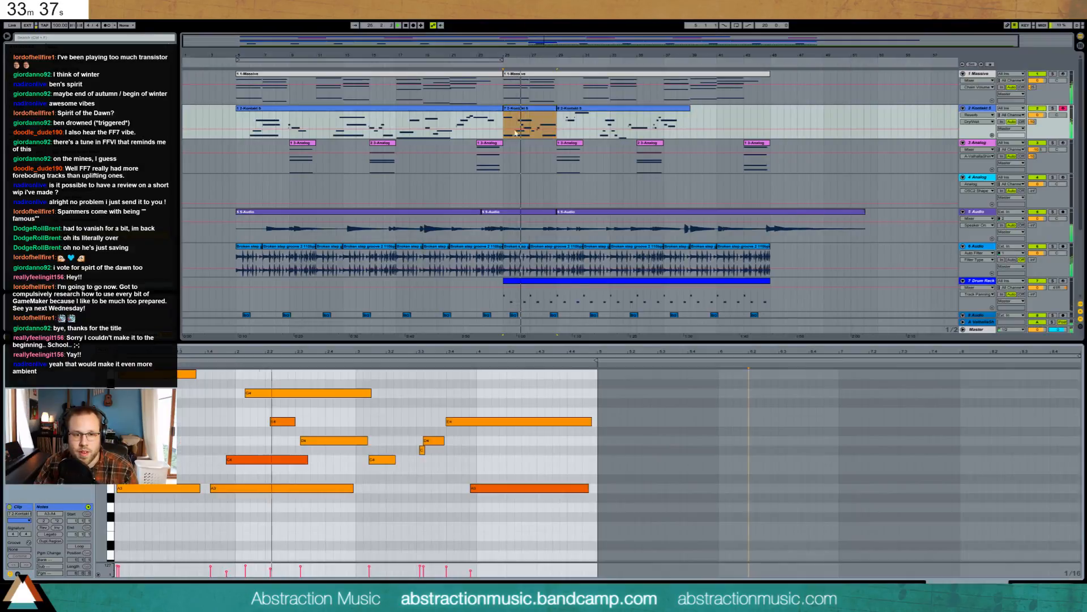
pyautogui.scroll(1, 229, 395)
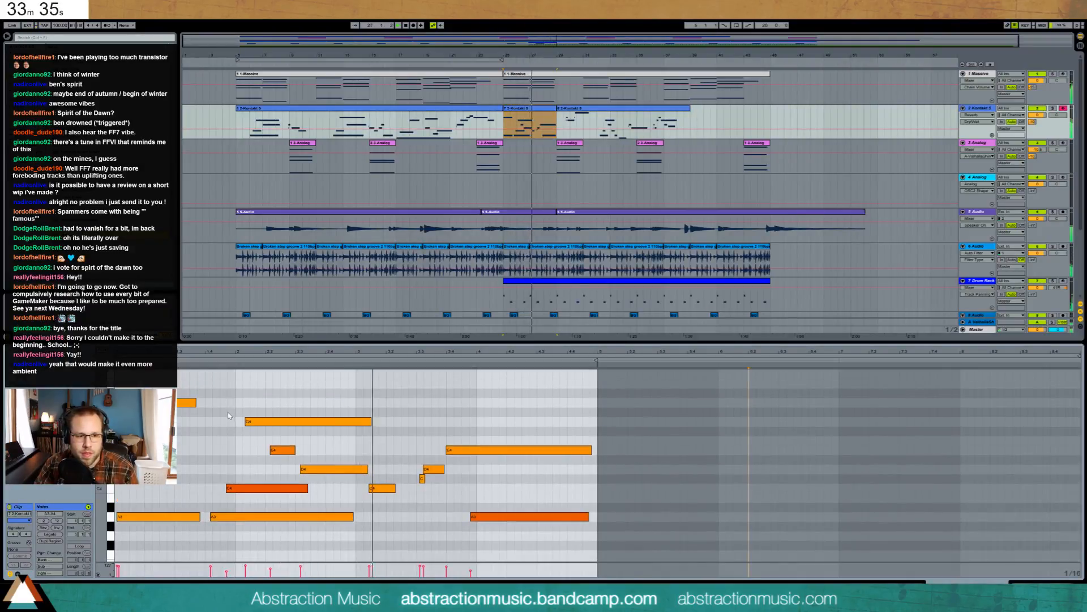
pyautogui.doubleClick(232, 412)
pyautogui.moveTo(234, 411); pyautogui.dragTo(242, 411)
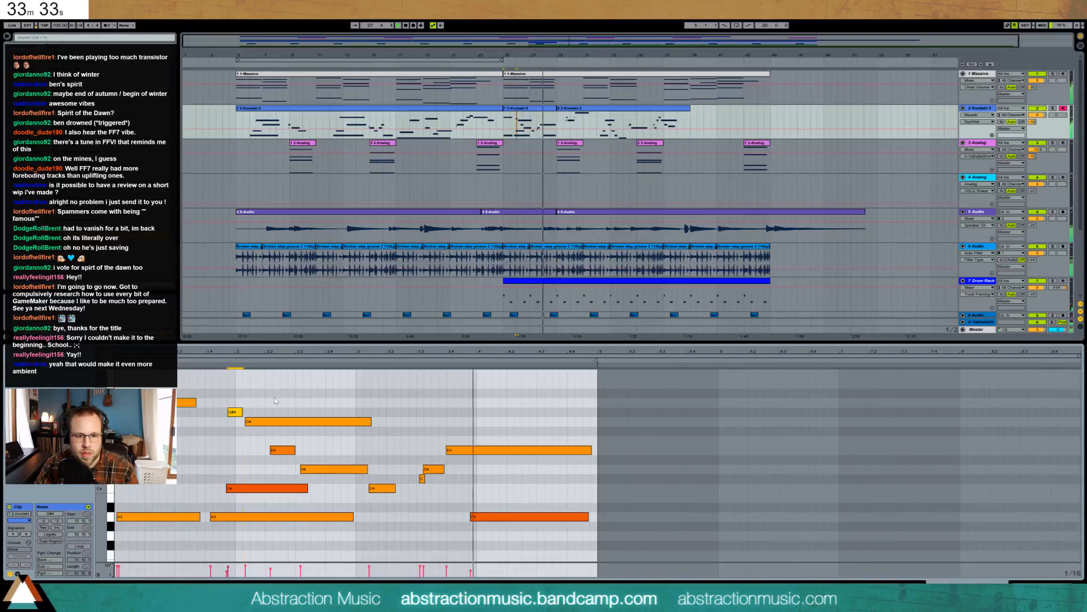
pyautogui.click(500, 522)
pyautogui.click(501, 517)
pyautogui.press('space')
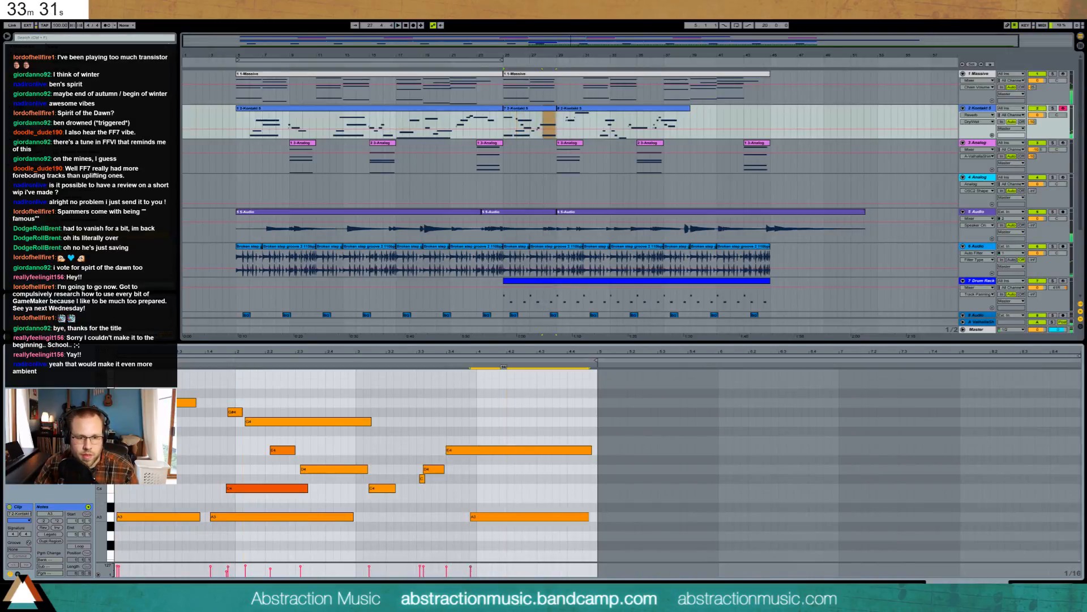
pyautogui.click(258, 489)
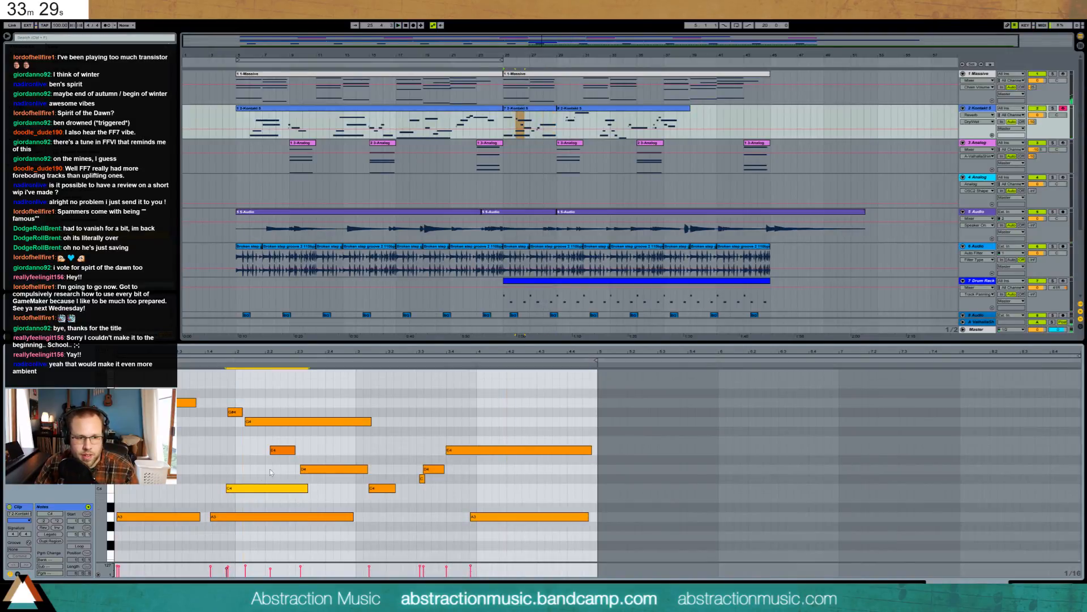
pyautogui.click(277, 451)
pyautogui.press('space')
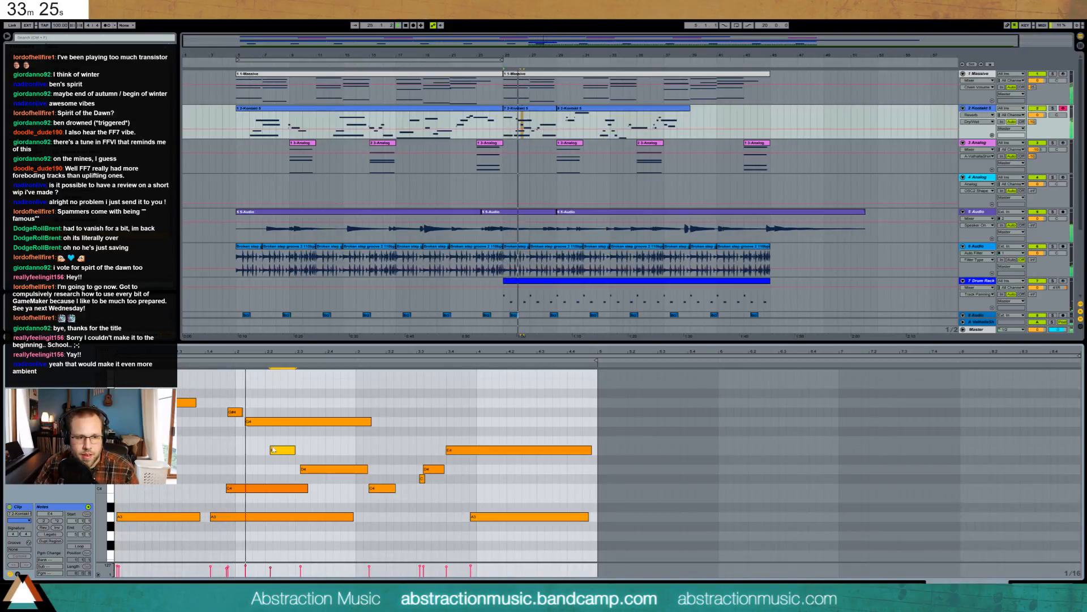
pyautogui.doubleClick(231, 413)
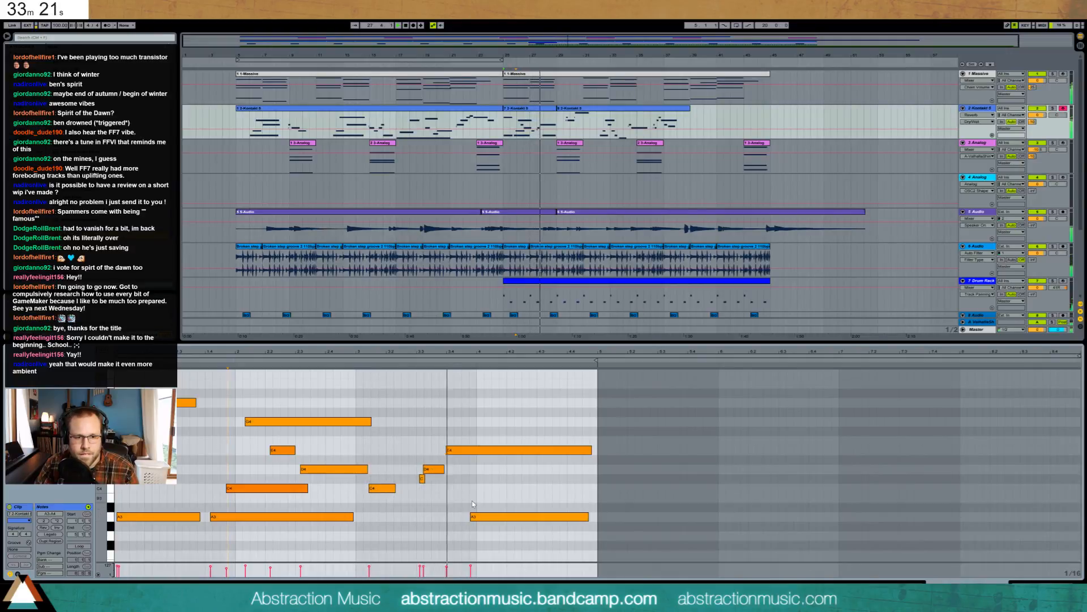
# - Raise the velocities of the G4–A4 note group in the following Kontakt clip
pyautogui.click(573, 111)
pyautogui.moveTo(160, 395); pyautogui.dragTo(203, 424)
pyautogui.moveTo(204, 422)
pyautogui.mouseDown()
pyautogui.moveTo(204, 409)
pyautogui.moveTo(184, 428)
pyautogui.mouseUp()
pyautogui.click(178, 416)
# - Lower the C5 note to B4 and draw a new A4 note at beat 2.4
pyautogui.click(178, 410)
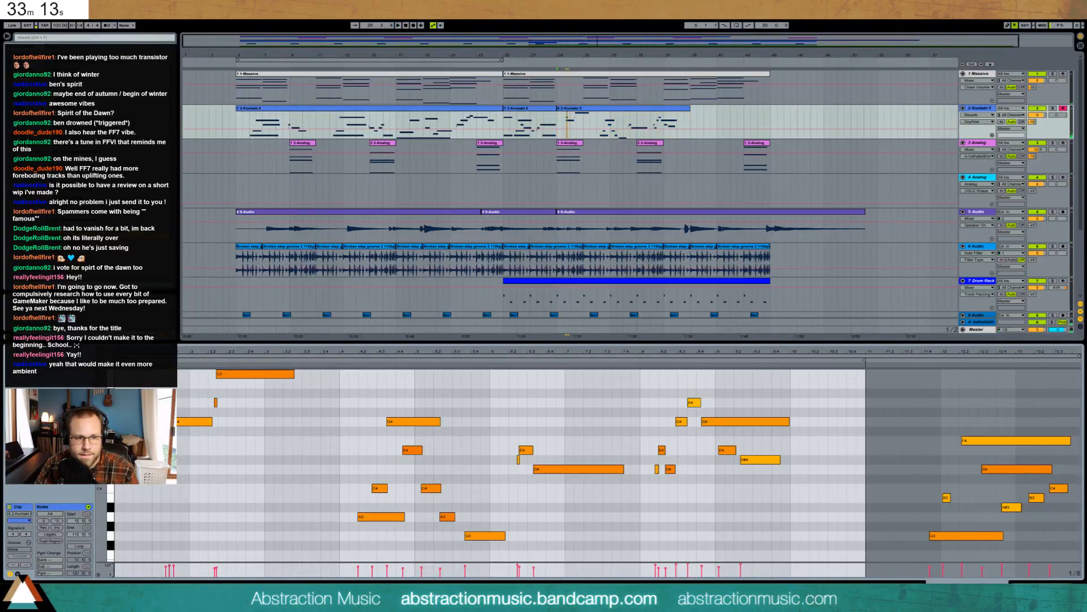
pyautogui.click(181, 422)
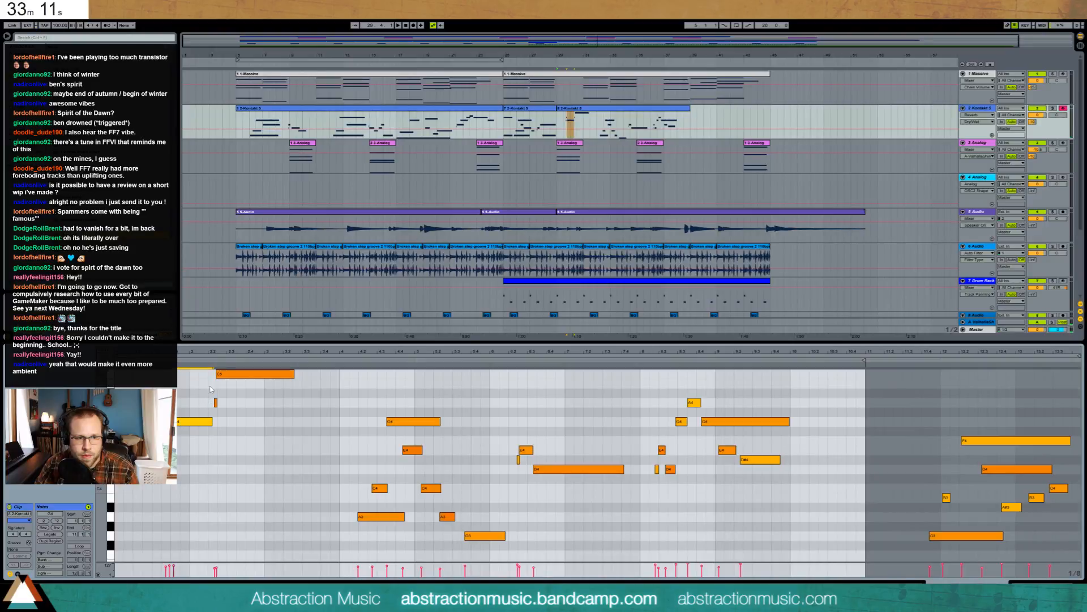
pyautogui.click(206, 361)
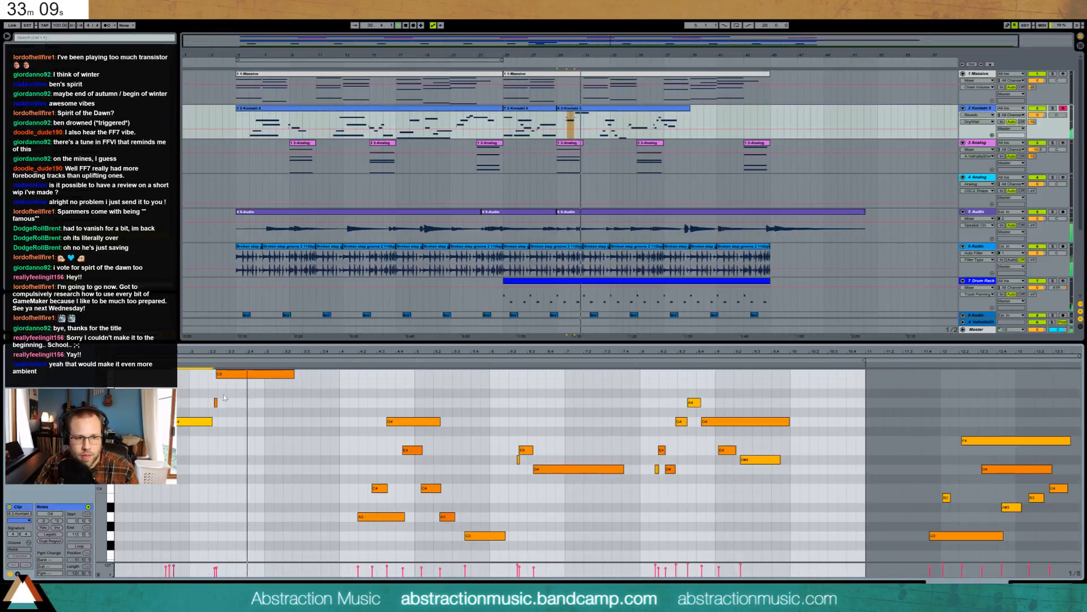
pyautogui.moveTo(231, 375); pyautogui.dragTo(231, 384)
pyautogui.click(214, 359)
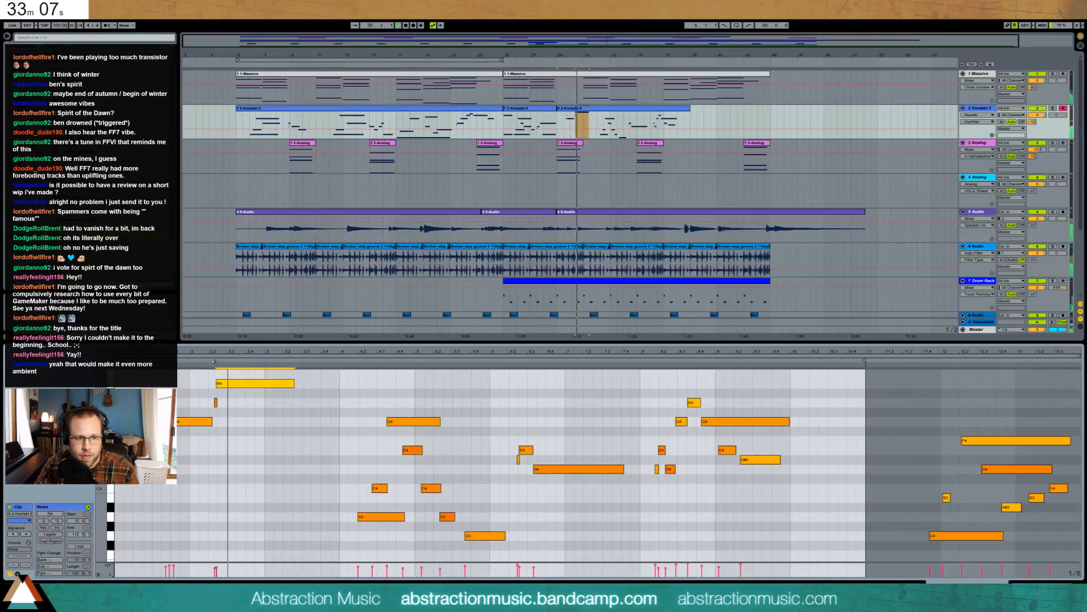
pyautogui.press('space')
pyautogui.click(247, 403)
pyautogui.moveTo(247, 402); pyautogui.dragTo(293, 403)
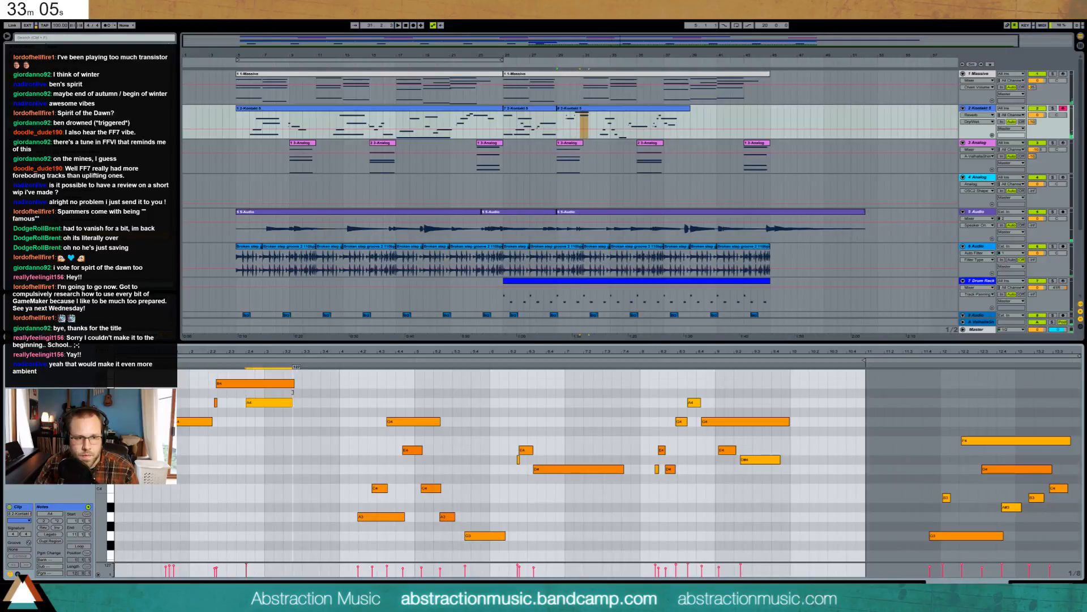
pyautogui.press('space')
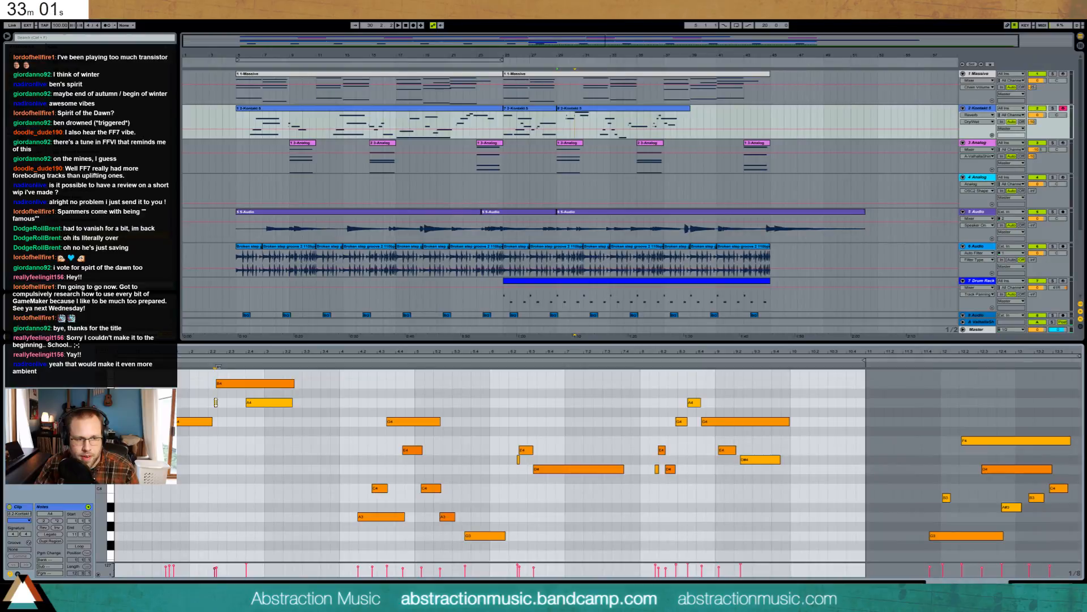
# - Align the B4 note with the short note's start, nudge it later, and move G3 earlier
pyautogui.click(244, 384)
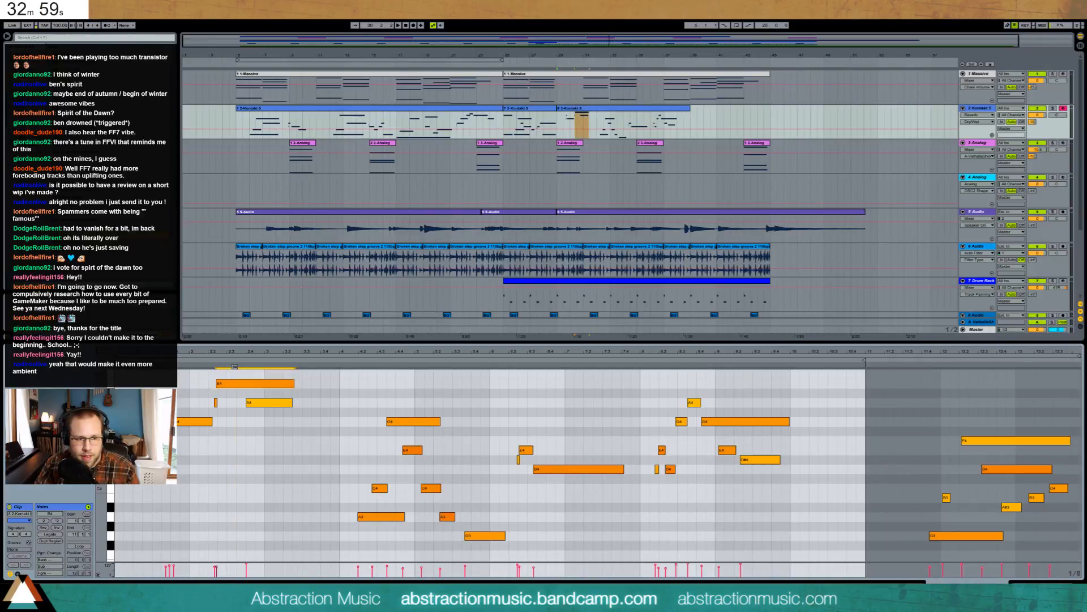
pyautogui.press('space')
pyautogui.moveTo(270, 384)
pyautogui.mouseDown()
pyautogui.moveTo(249, 384)
pyautogui.moveTo(258, 420)
pyautogui.mouseUp()
pyautogui.moveTo(223, 382); pyautogui.dragTo(225, 382)
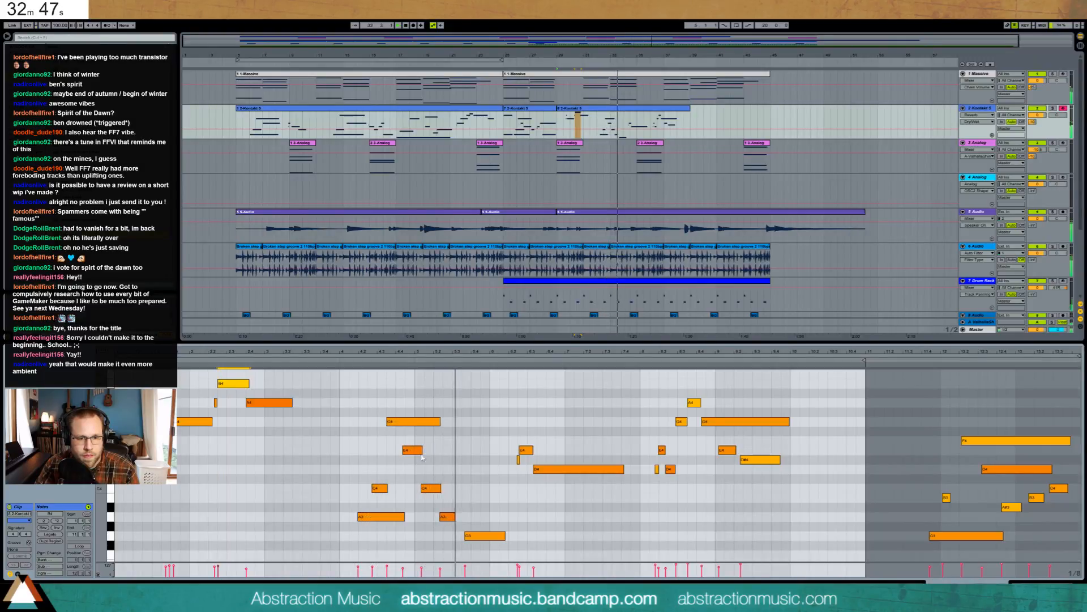
pyautogui.click(447, 517)
pyautogui.press('space')
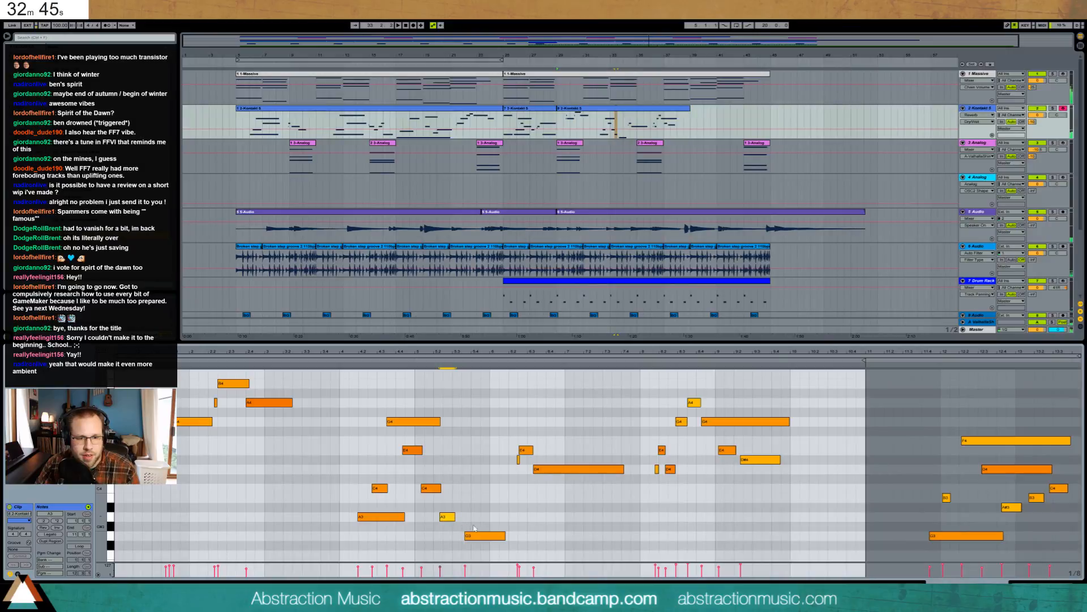
pyautogui.moveTo(485, 535); pyautogui.dragTo(482, 536)
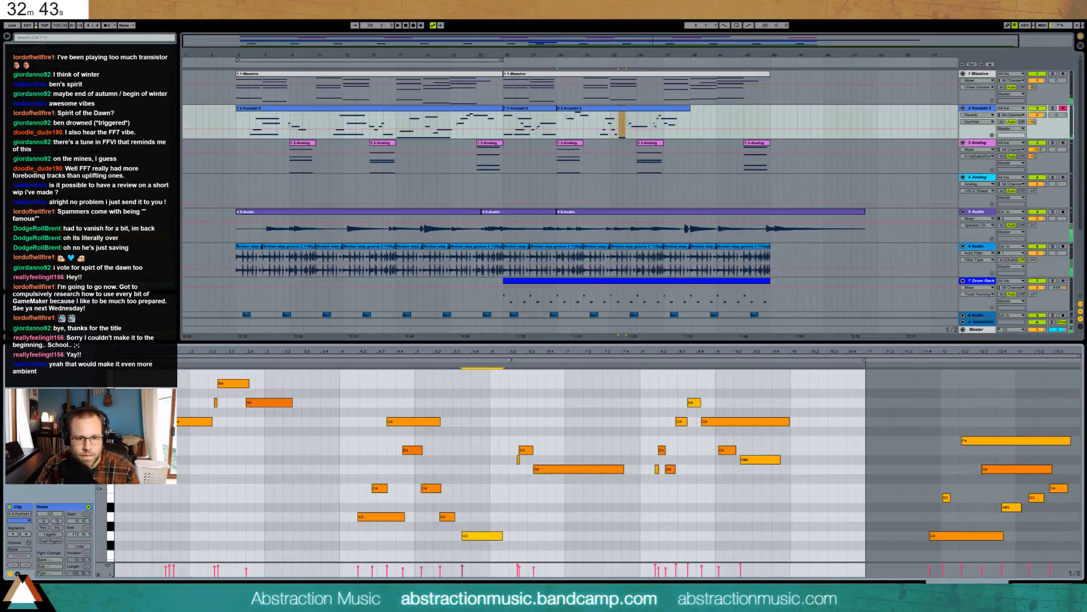
pyautogui.press('space')
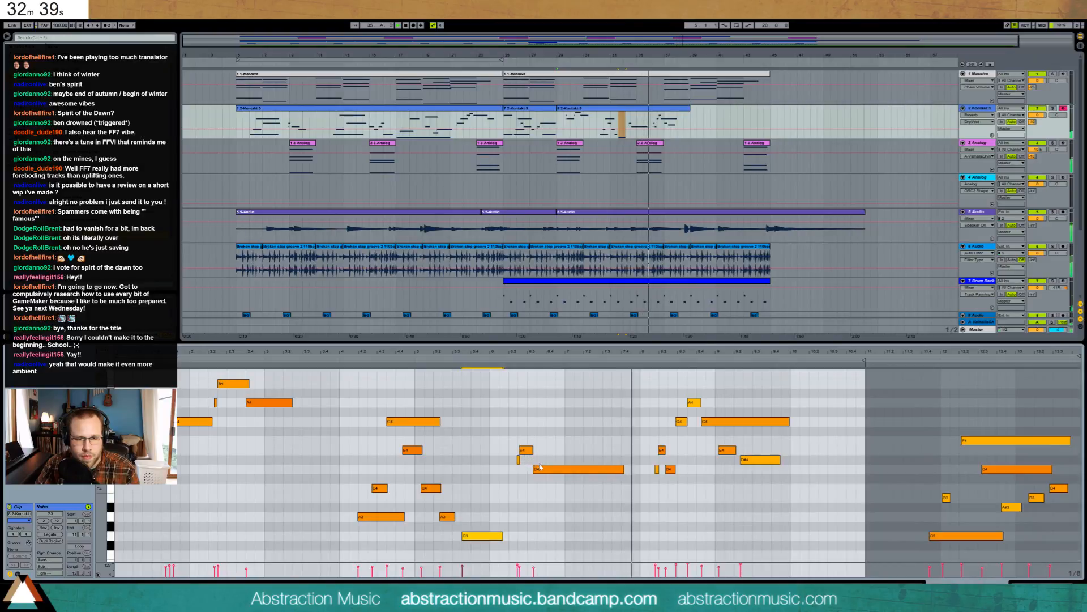
# - Move D4 later and shorten it, lower the next note to D4, then start recording with count-in
pyautogui.moveTo(539, 467); pyautogui.dragTo(543, 467)
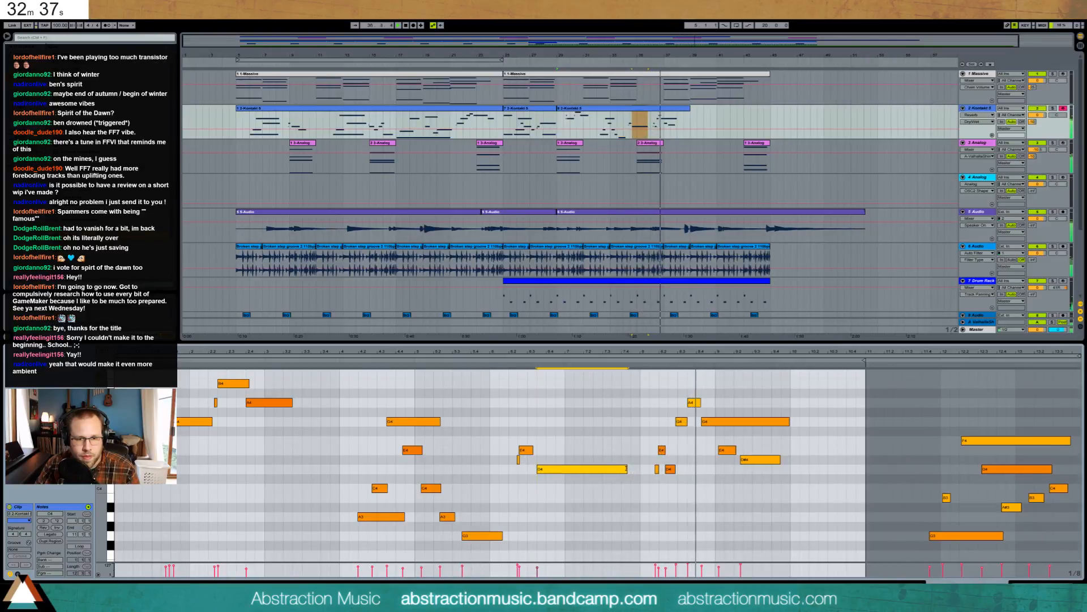
pyautogui.moveTo(625, 468); pyautogui.dragTo(611, 468)
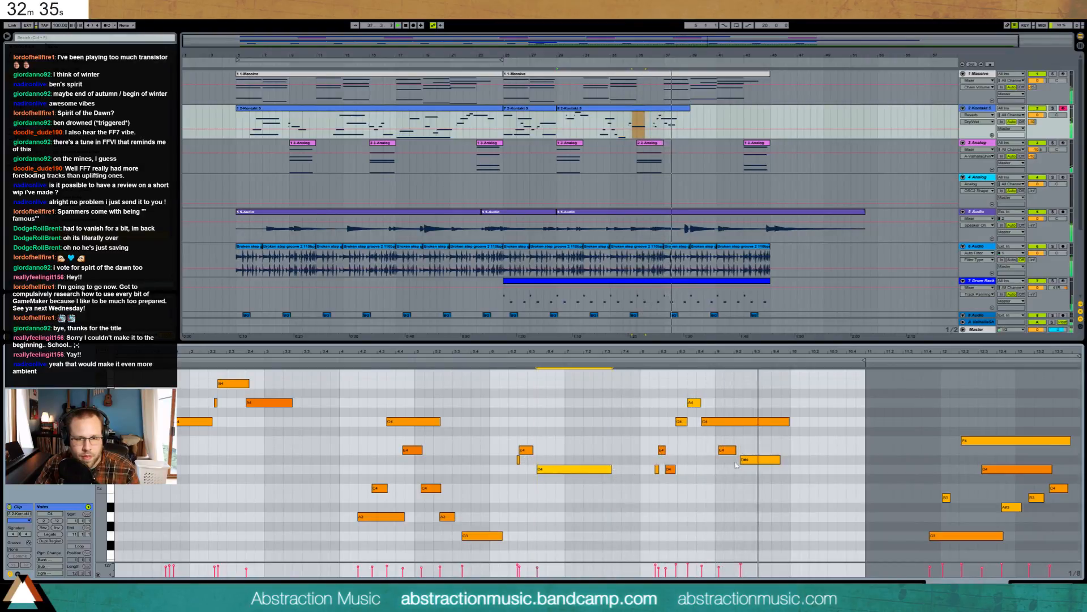
pyautogui.moveTo(736, 462); pyautogui.dragTo(736, 471)
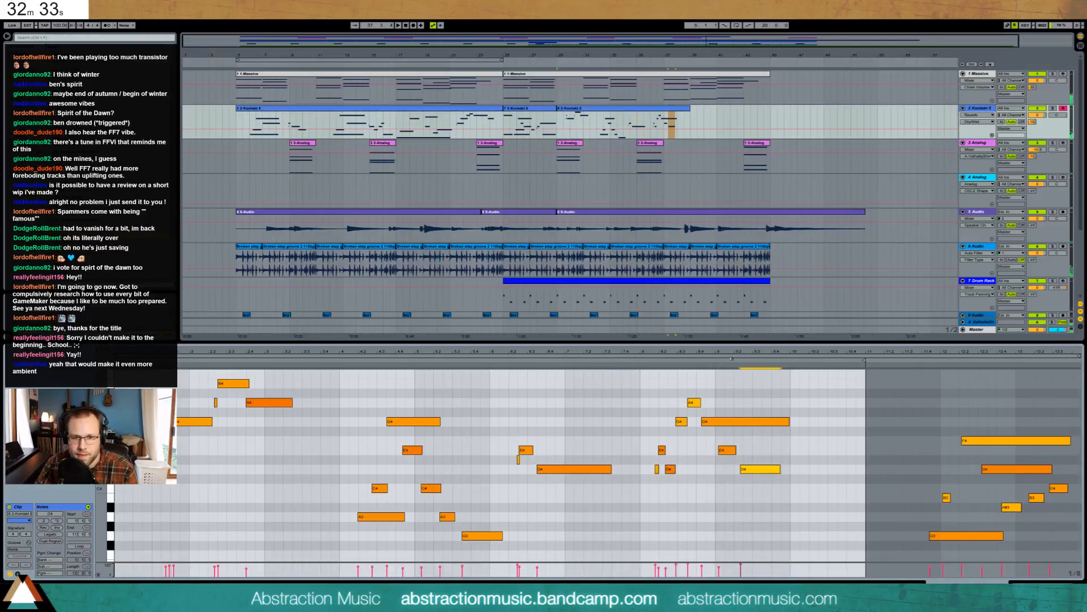
pyautogui.click(653, 361)
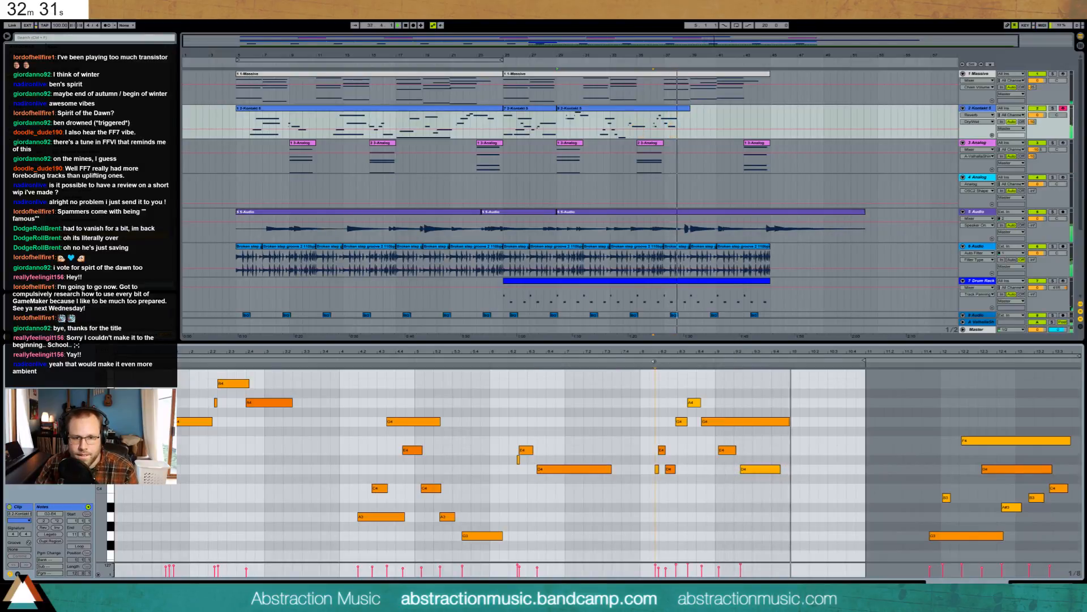
pyautogui.click(670, 469)
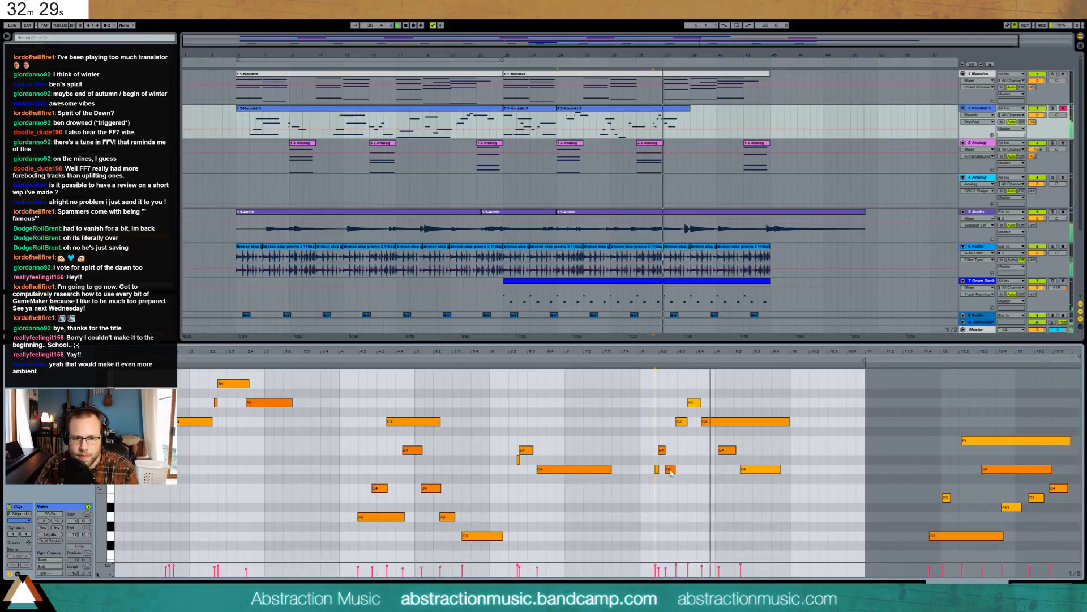
pyautogui.click(776, 469)
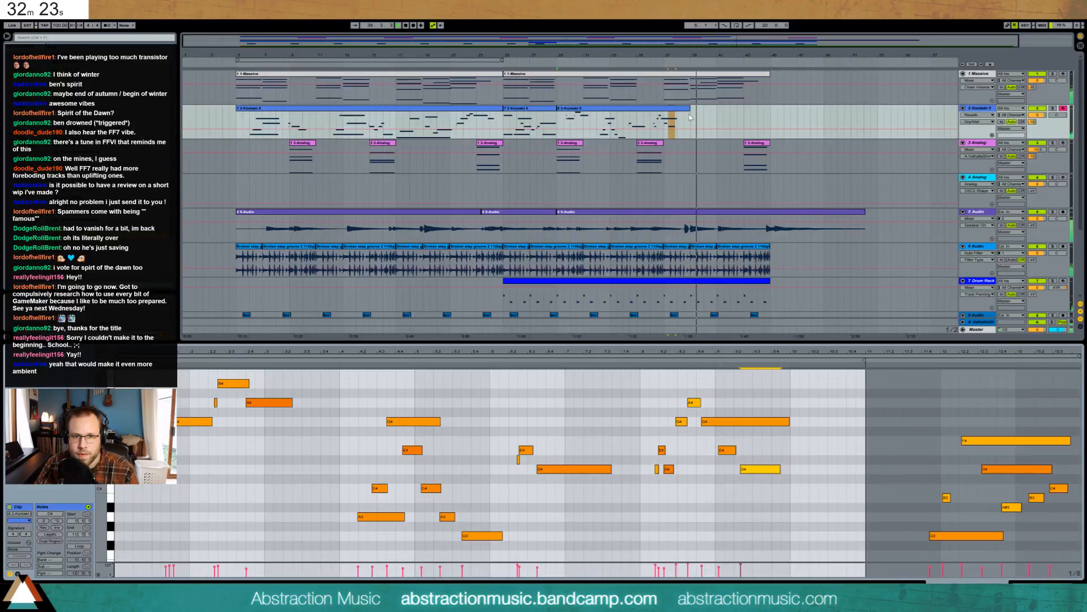
pyautogui.press('space')
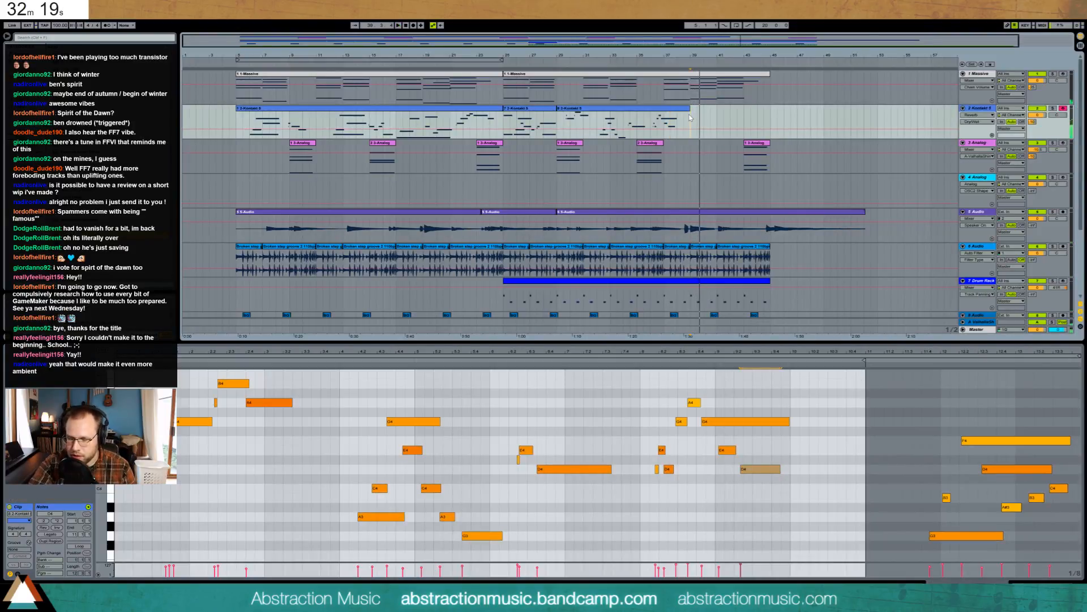
pyautogui.press('F9')
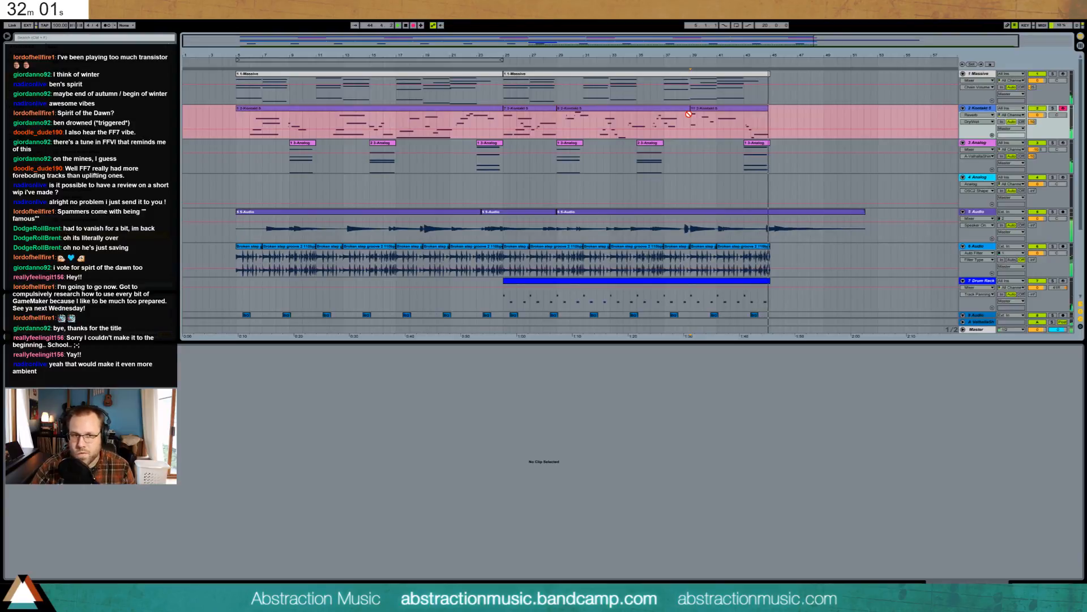
# - Stop the Kontakt recording and inspect the last Kontakt clip's notes
pyautogui.press('space')
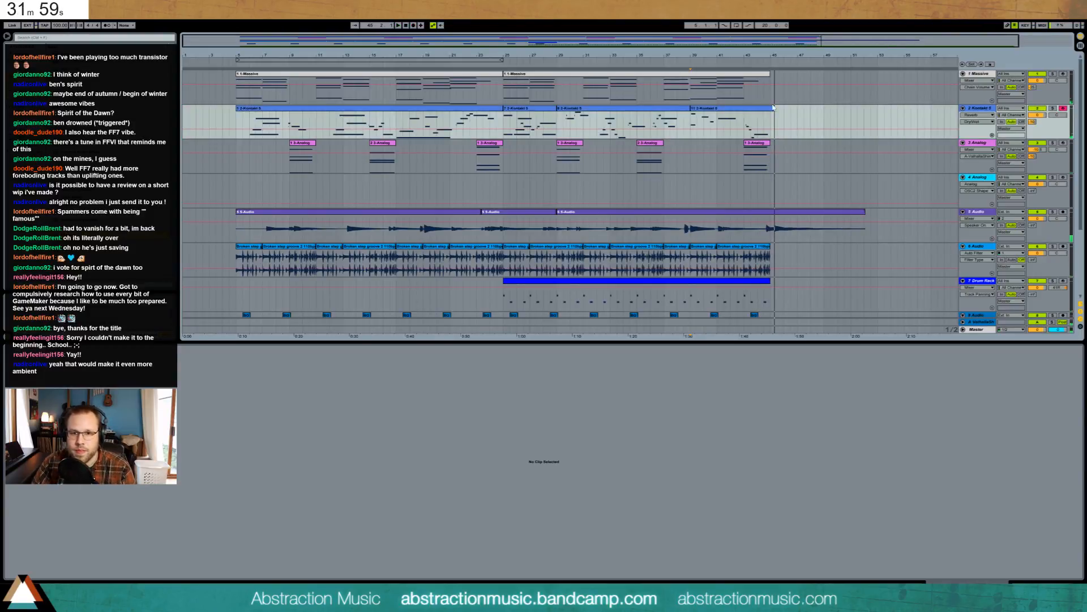
pyautogui.click(769, 126)
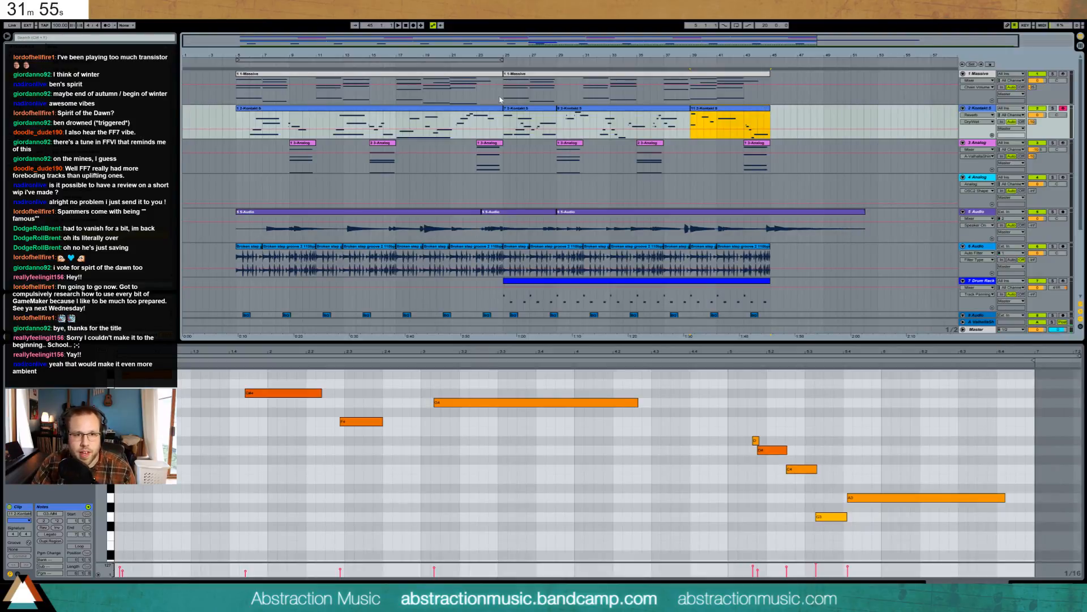
pyautogui.moveTo(504, 91); pyautogui.dragTo(530, 91)
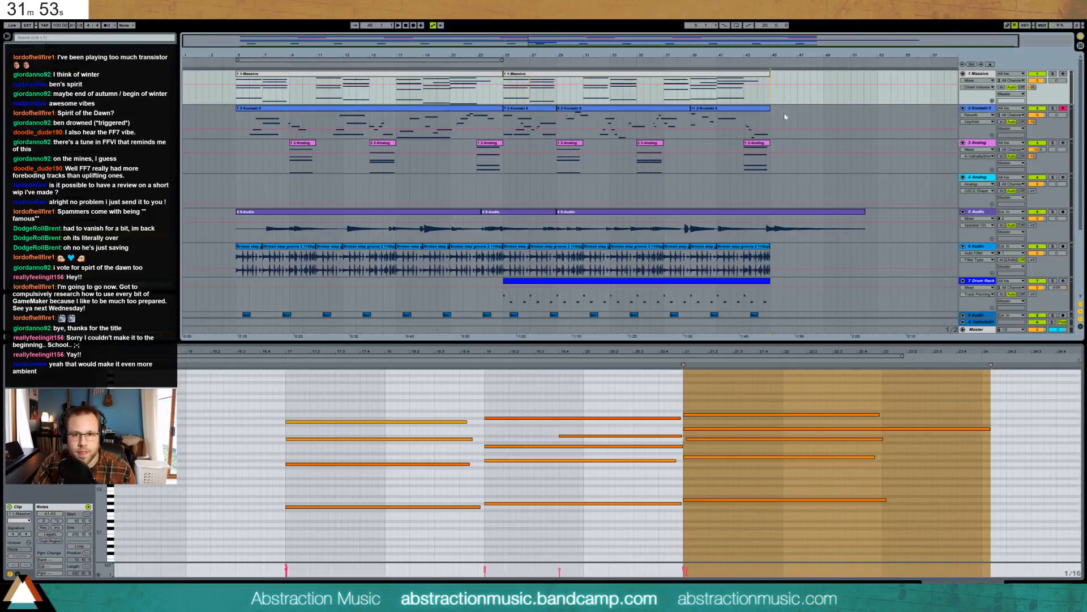
# - Lengthen the Drum Rack clip to about bar 49 and select track 8's bars 25–29 hits
pyautogui.scroll(-2, 786, 116)
pyautogui.moveTo(769, 241); pyautogui.dragTo(683, 249)
pyautogui.scroll(-1, 804, 266)
pyautogui.moveTo(505, 252); pyautogui.dragTo(558, 253)
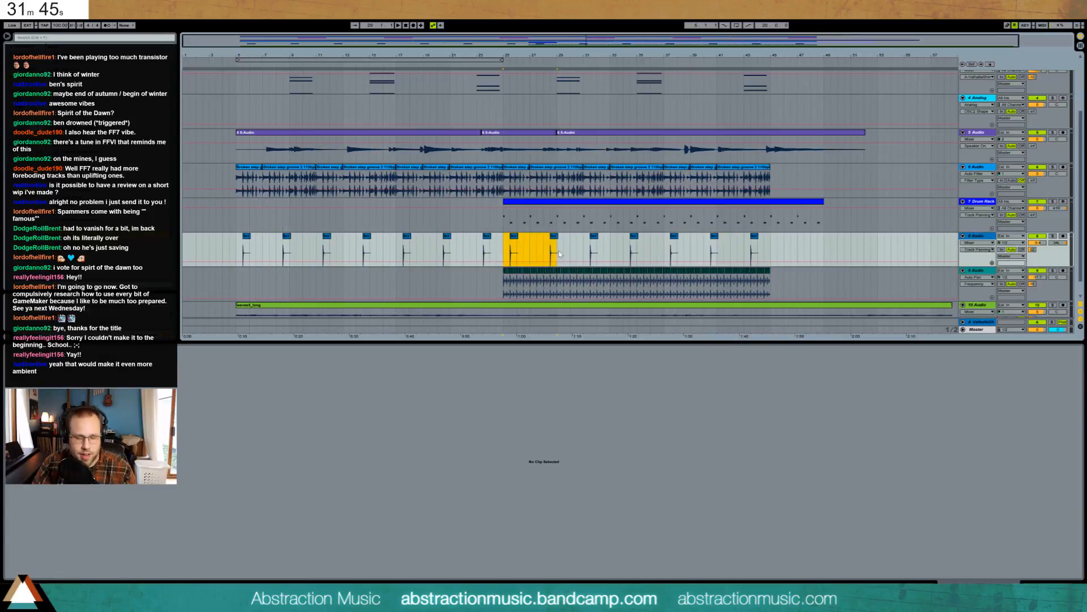
# - Copy the selected track 8 hits and paste them at bar 45
pyautogui.hotkey('ctrl', 'c')
pyautogui.click(770, 256)
pyautogui.hotkey('ctrl', 'v')
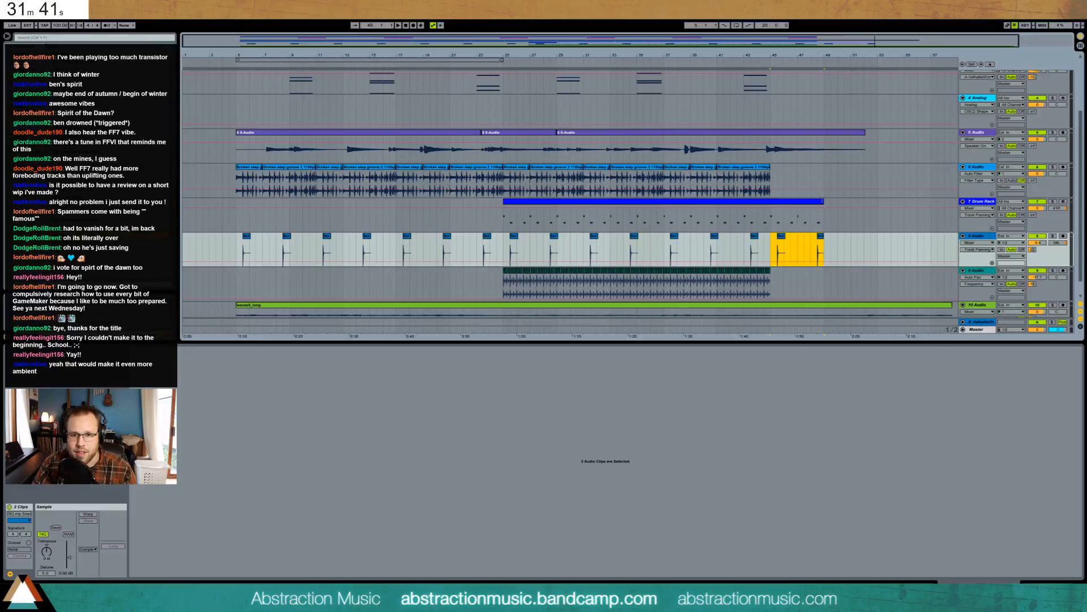
# - Stretch the Drum Rack clip to bar 52 and duplicate track 8's bars 45–48 hits, ending at bar 51
pyautogui.moveTo(822, 201); pyautogui.dragTo(864, 201)
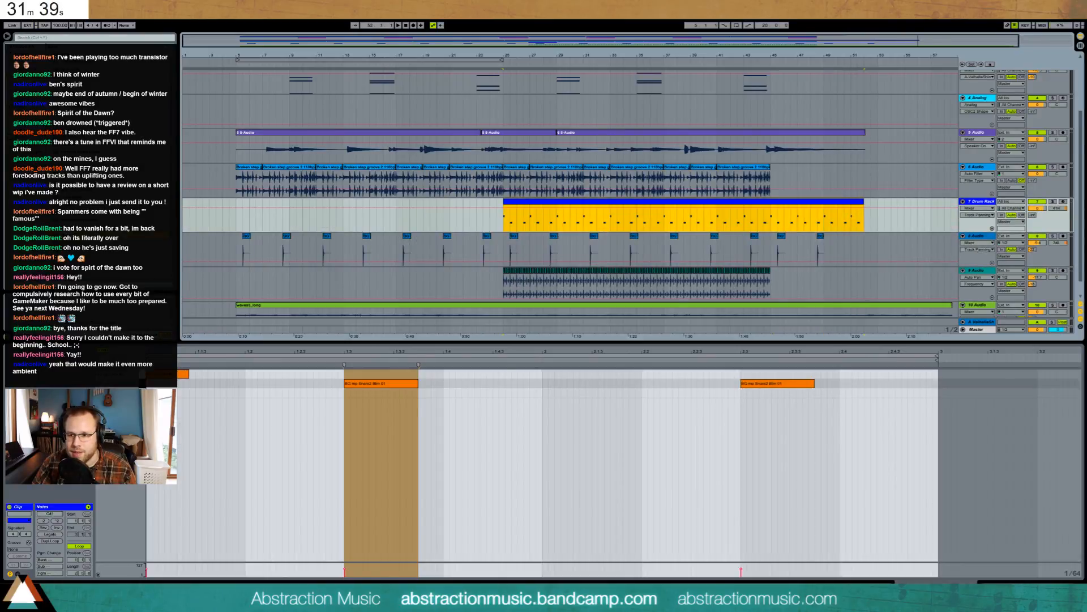
pyautogui.moveTo(773, 253); pyautogui.dragTo(819, 252)
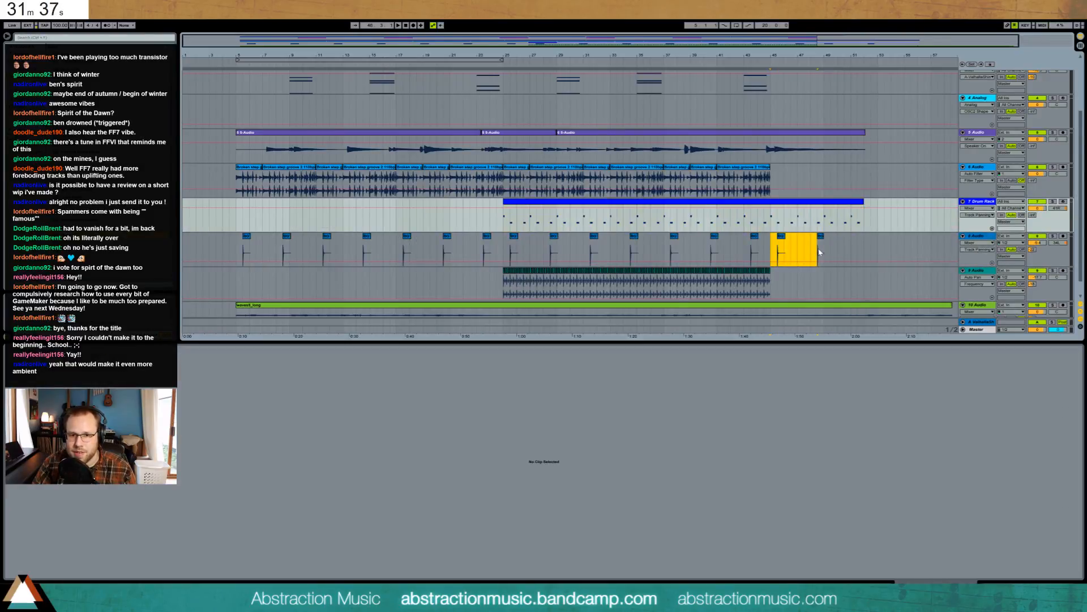
pyautogui.hotkey('ctrl', 'd')
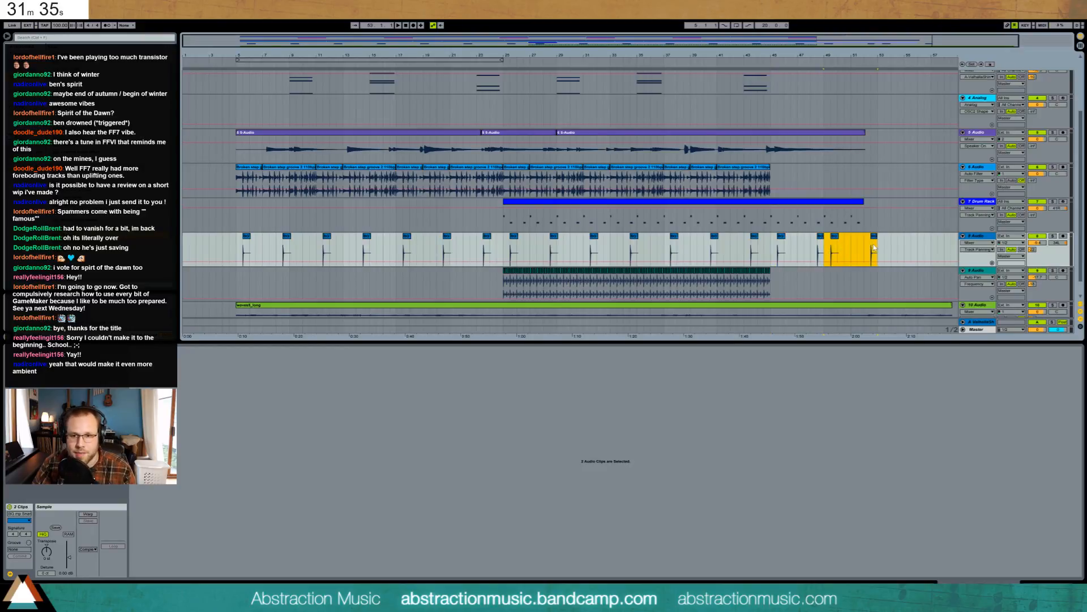
pyautogui.click(835, 236)
pyautogui.press('Delete')
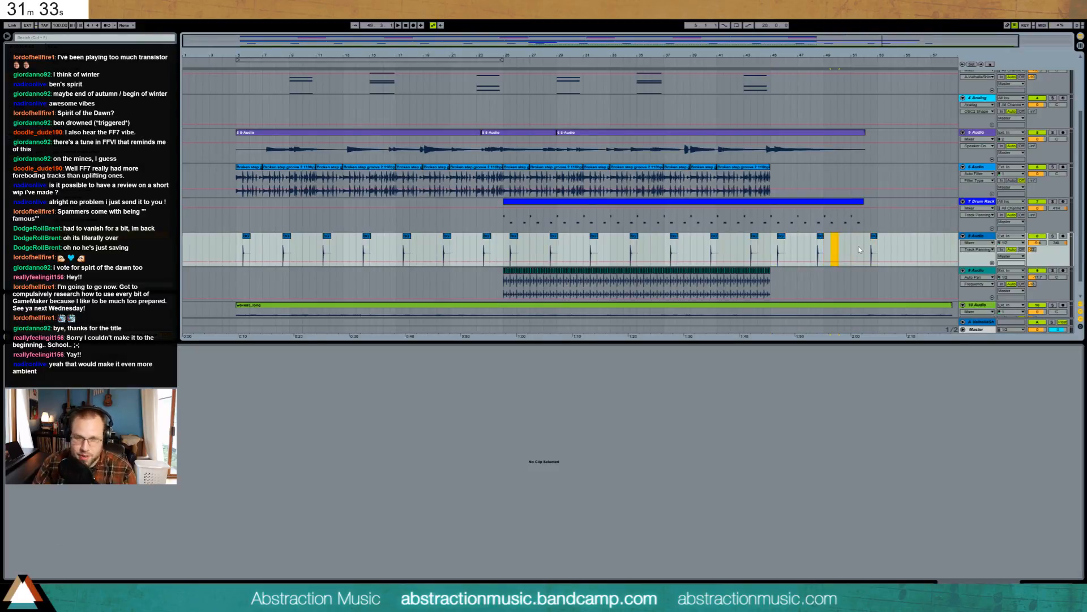
pyautogui.click(858, 243)
pyautogui.moveTo(875, 236); pyautogui.dragTo(854, 238)
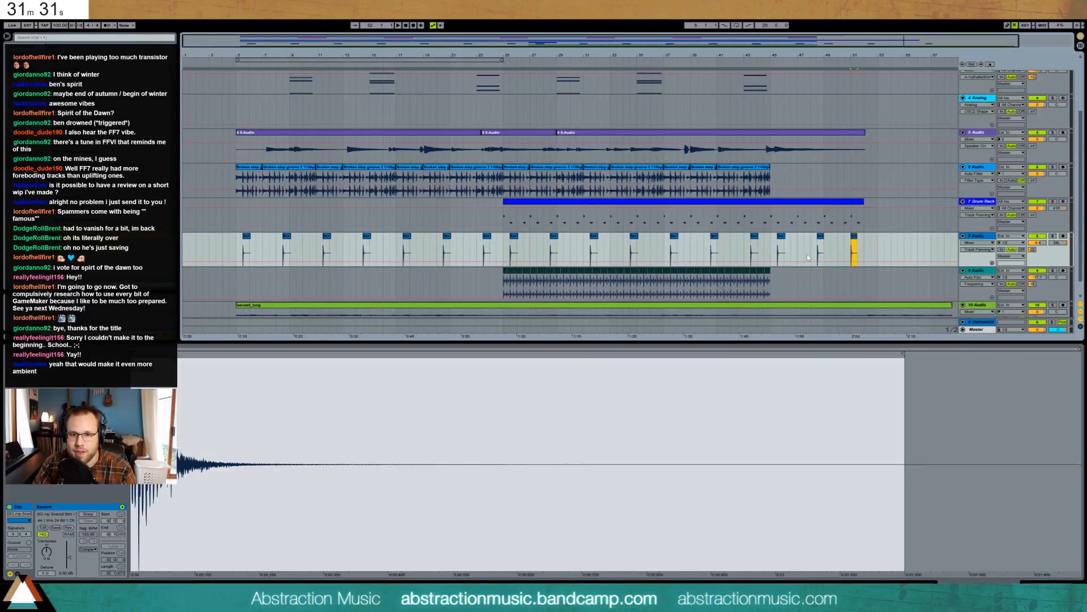
# - Duplicate the end of the track 9 hihat loop and delete everything past bar 52
pyautogui.moveTo(771, 277); pyautogui.dragTo(718, 279)
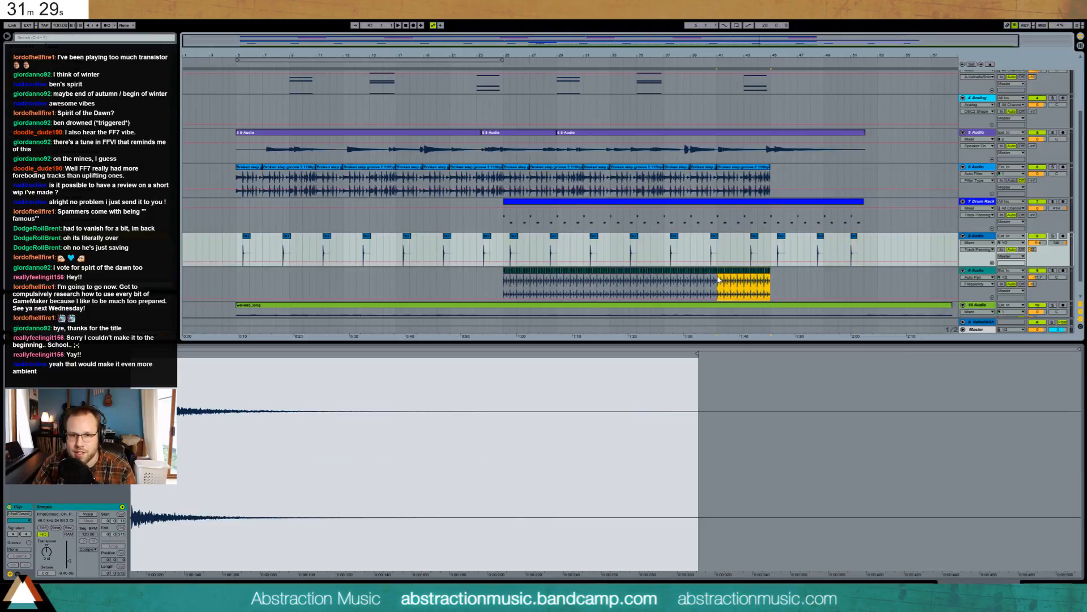
pyautogui.hotkey('ctrl', 'd')
pyautogui.hotkey('ctrl', 'd')
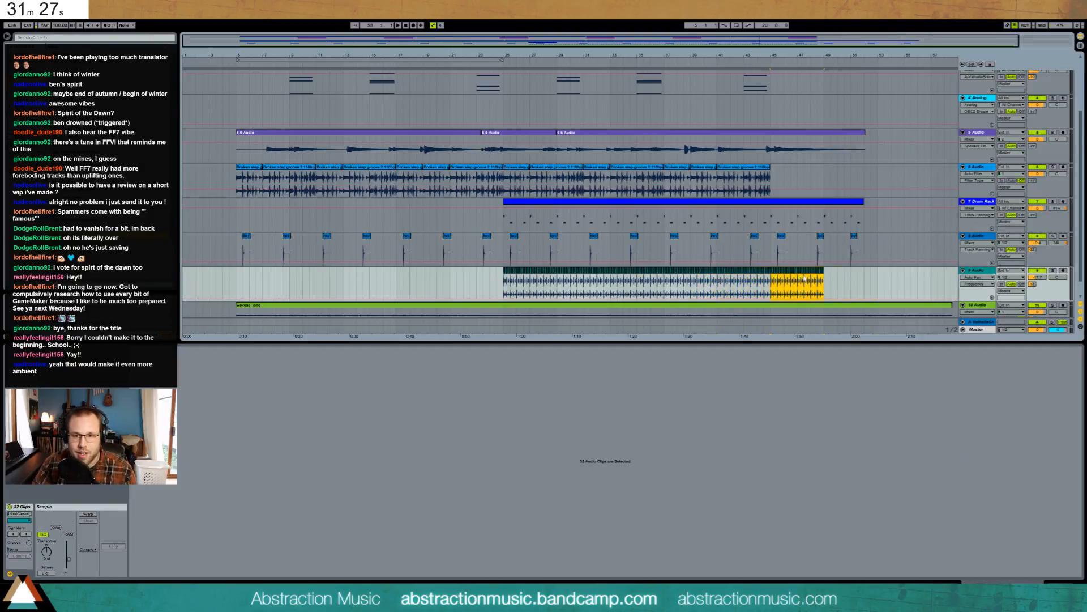
pyautogui.click(897, 277)
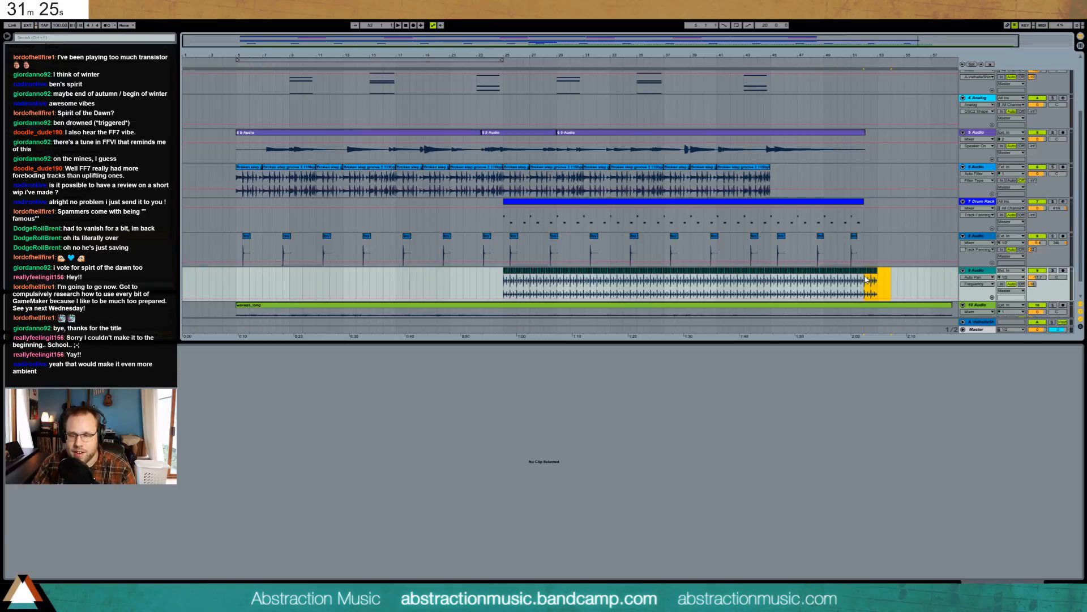
pyautogui.press('Delete')
pyautogui.scroll(-1, 897, 276)
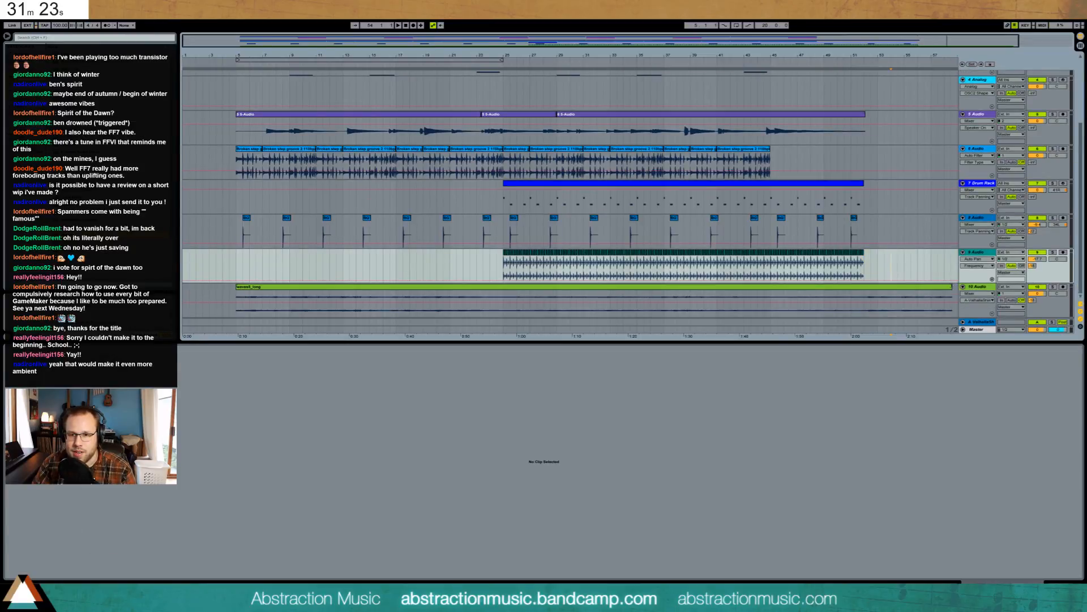
# - Shorten waves5_long to end near bar 52 and give it a fade-out and fade-in
pyautogui.moveTo(951, 287); pyautogui.dragTo(890, 288)
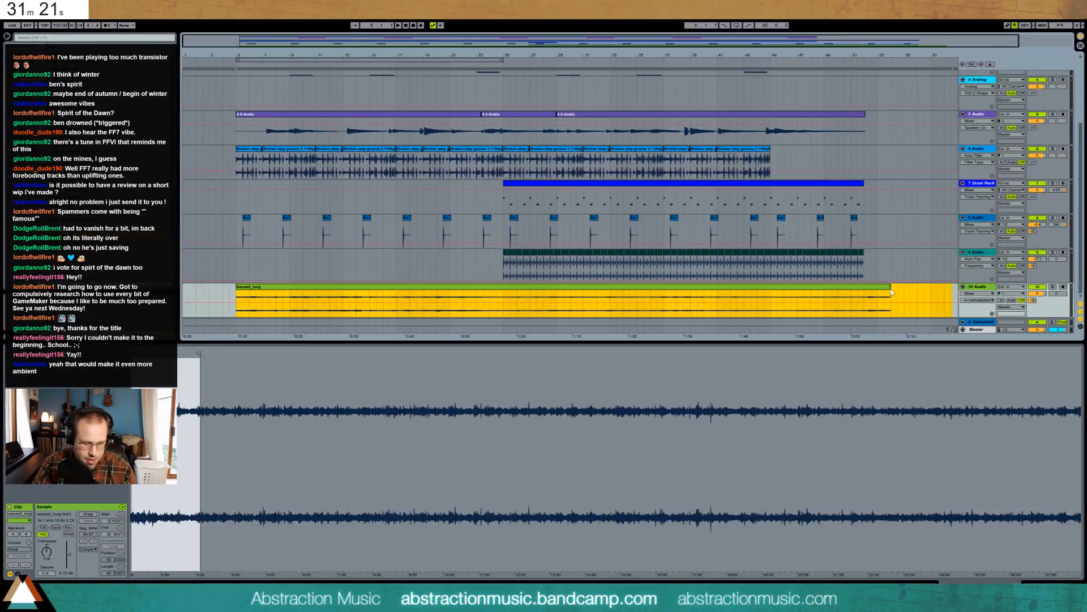
pyautogui.hotkey('ctrl', 'alt', 'f')
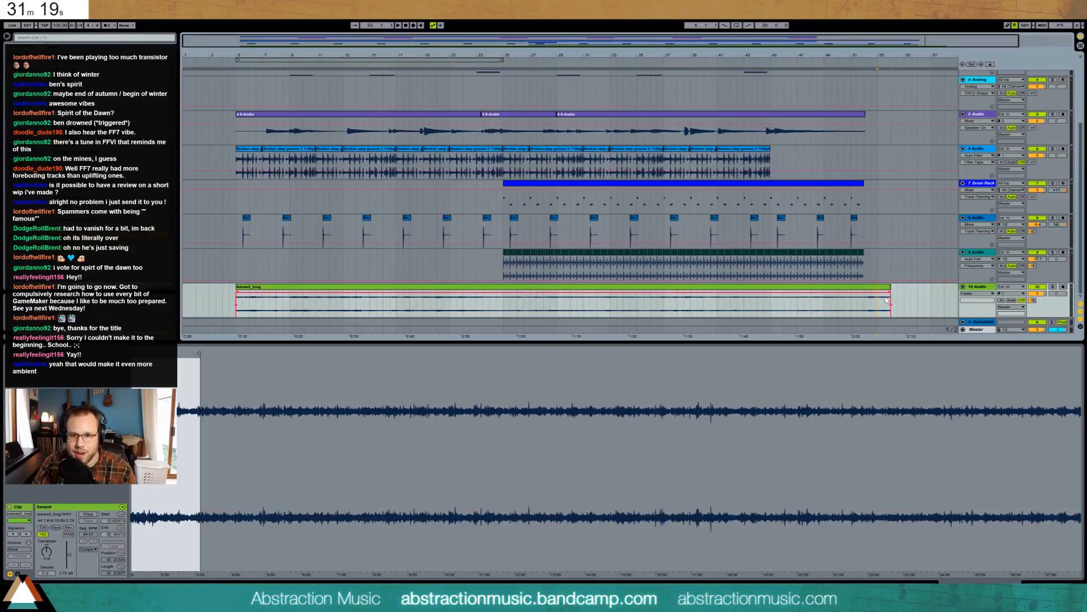
pyautogui.moveTo(885, 293); pyautogui.dragTo(848, 292)
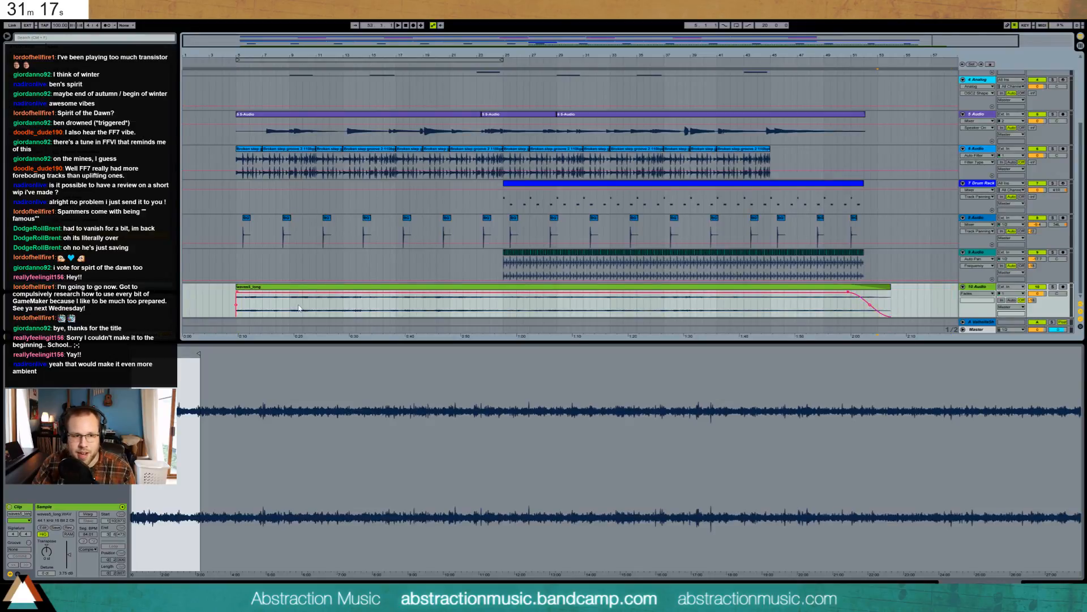
pyautogui.moveTo(236, 295)
pyautogui.mouseDown()
pyautogui.moveTo(224, 296)
pyautogui.moveTo(240, 295)
pyautogui.mouseUp()
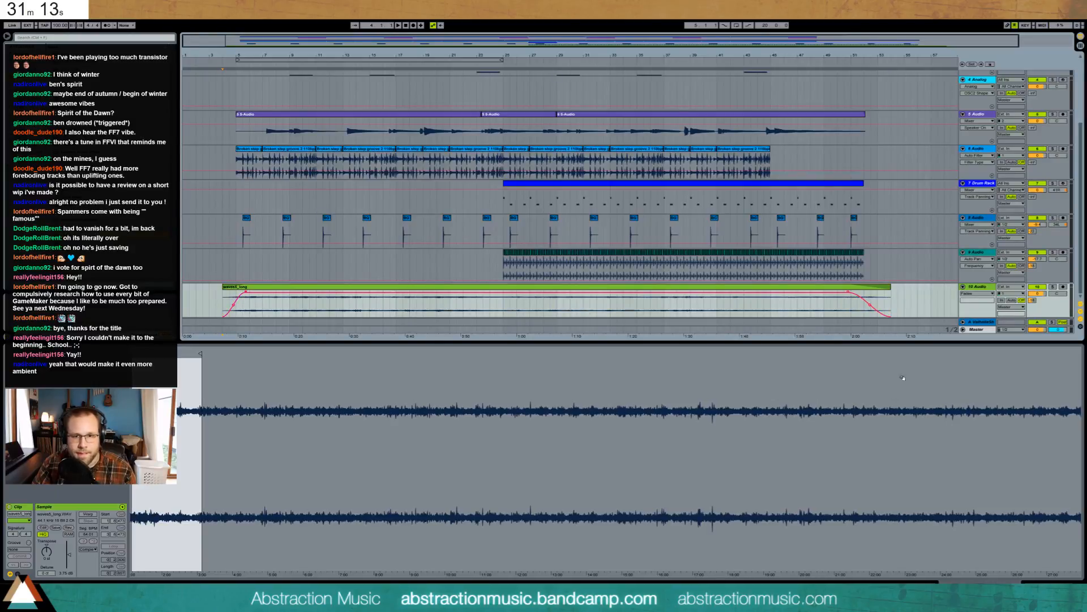
pyautogui.click(1051, 587)
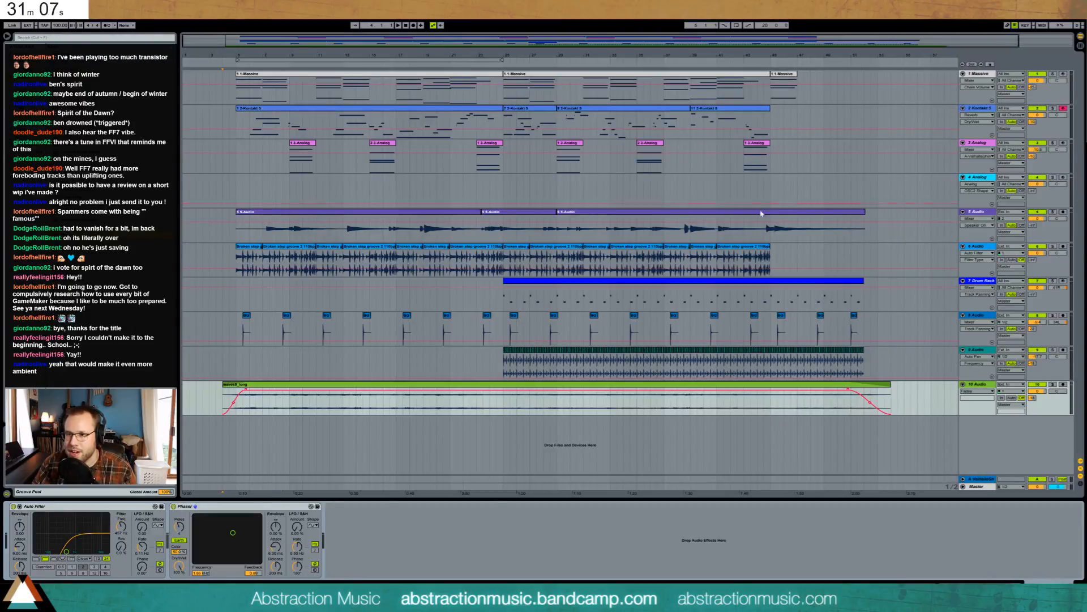
# - Paste the bar 25–45 section of tracks 1–9 at bar 52
pyautogui.click(533, 77)
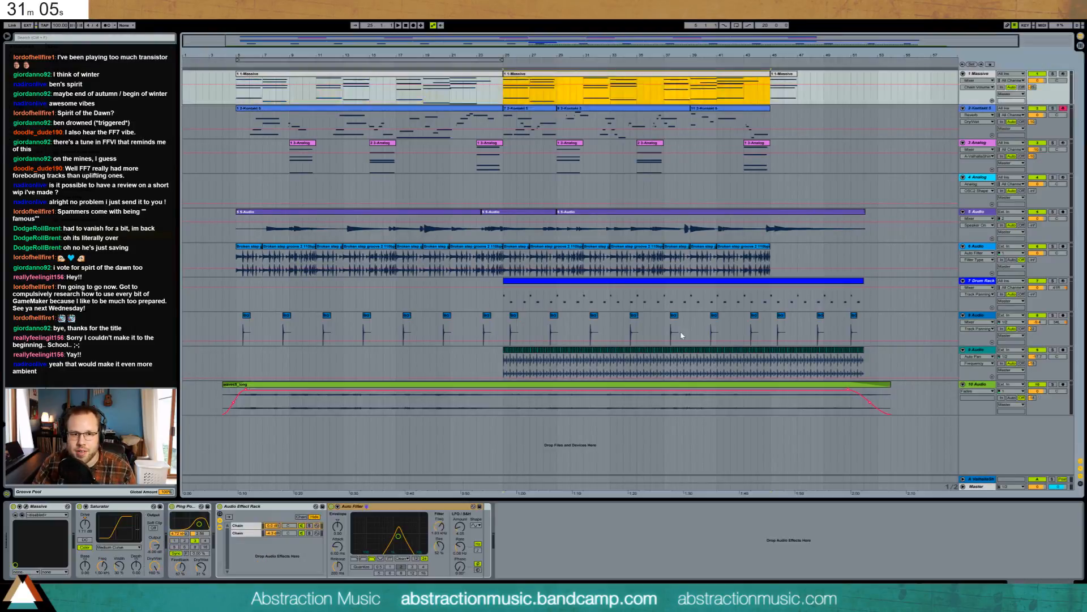
pyautogui.keyDown('shift'); pyautogui.click(771, 372); pyautogui.keyUp('shift')
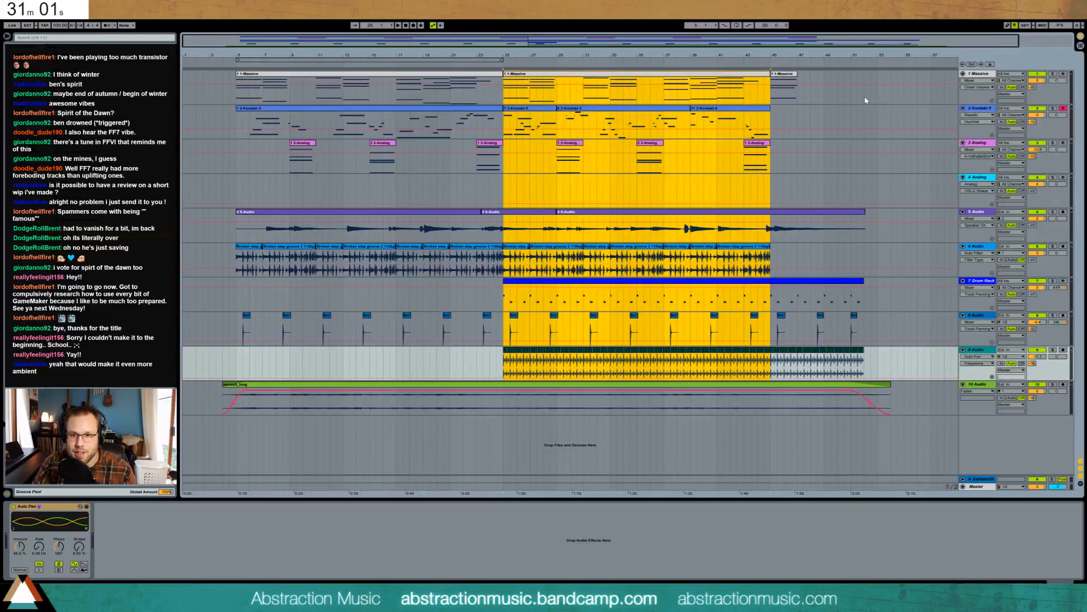
pyautogui.click(865, 100)
pyautogui.hotkey('ctrl', 'v')
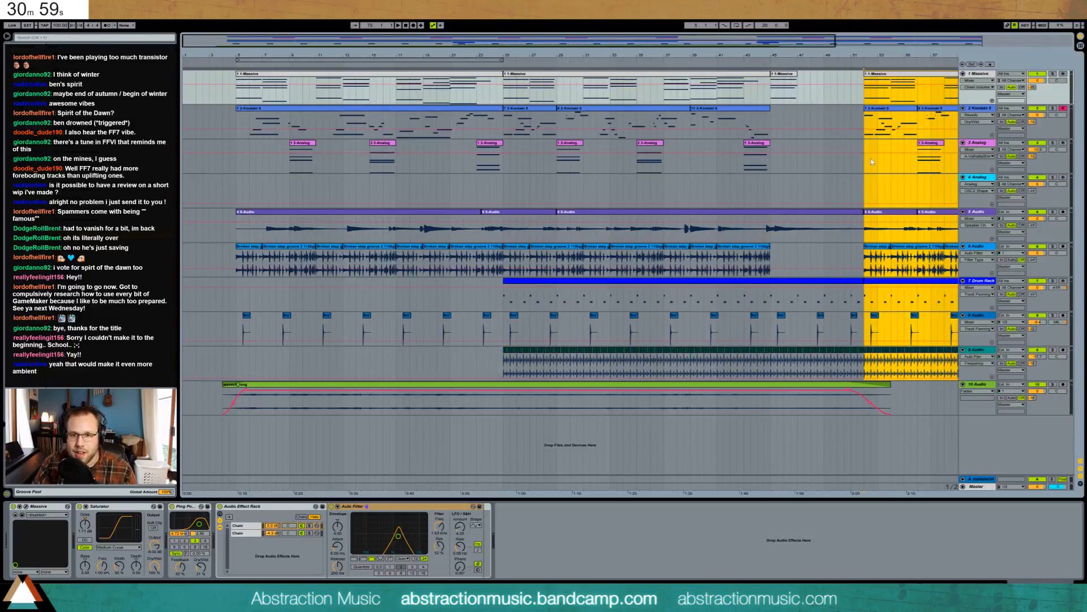
pyautogui.moveTo(909, 54); pyautogui.dragTo(715, 40)
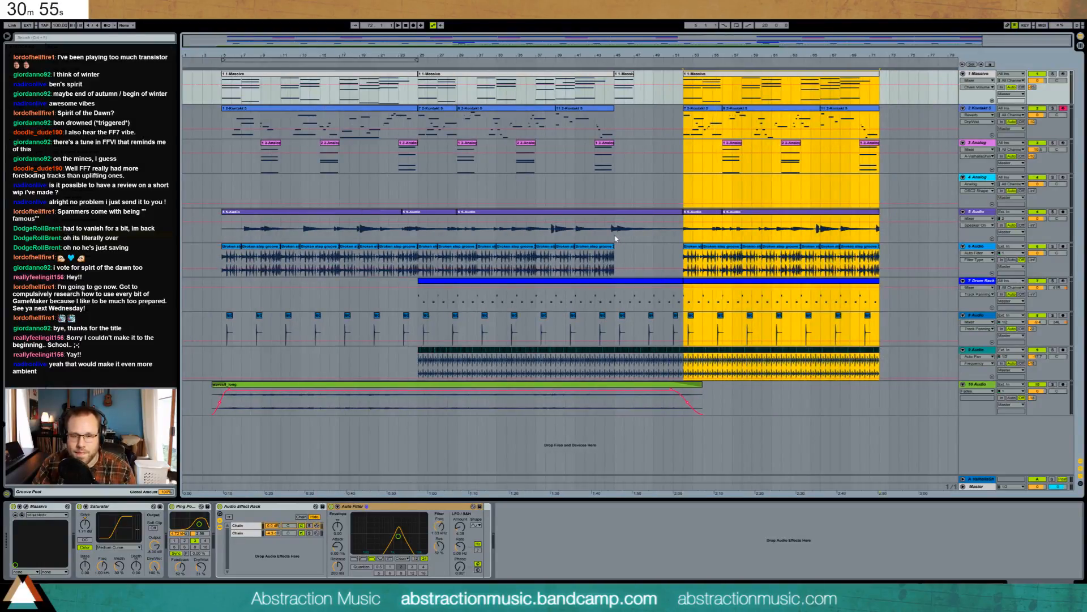
# - Extend the track 5 audio and waves5_long clips to the new song end with fade-outs
pyautogui.click(882, 216)
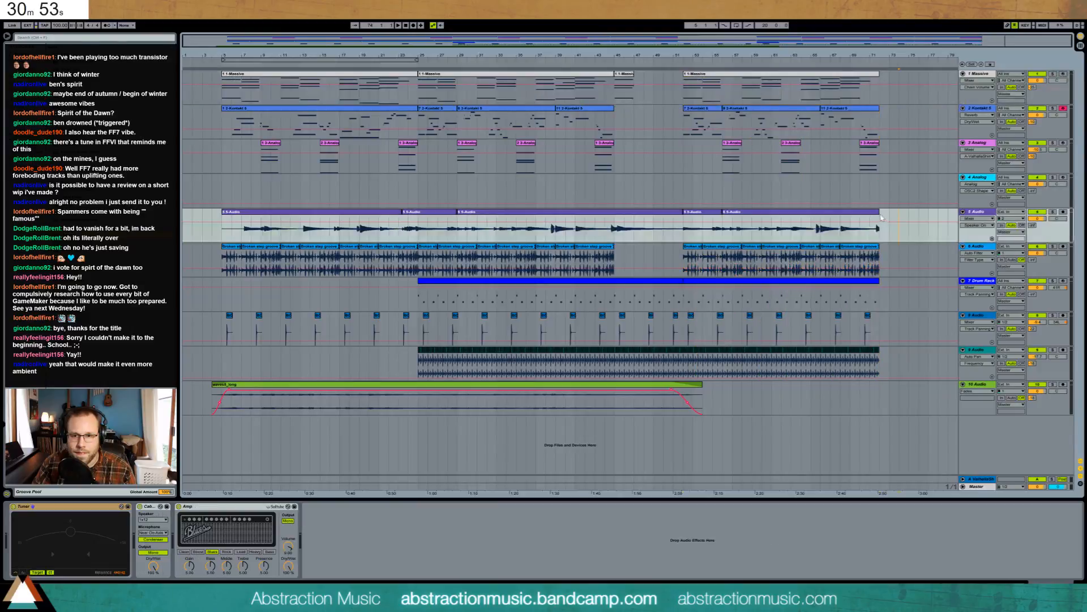
pyautogui.moveTo(879, 217); pyautogui.dragTo(918, 220)
pyautogui.press('a')
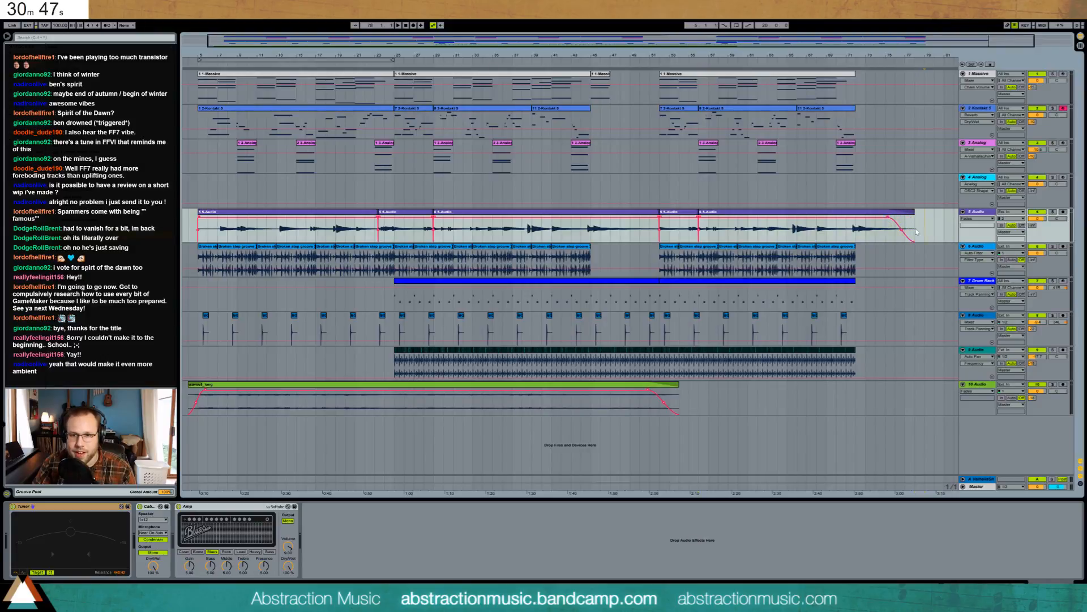
pyautogui.moveTo(679, 399); pyautogui.dragTo(904, 399)
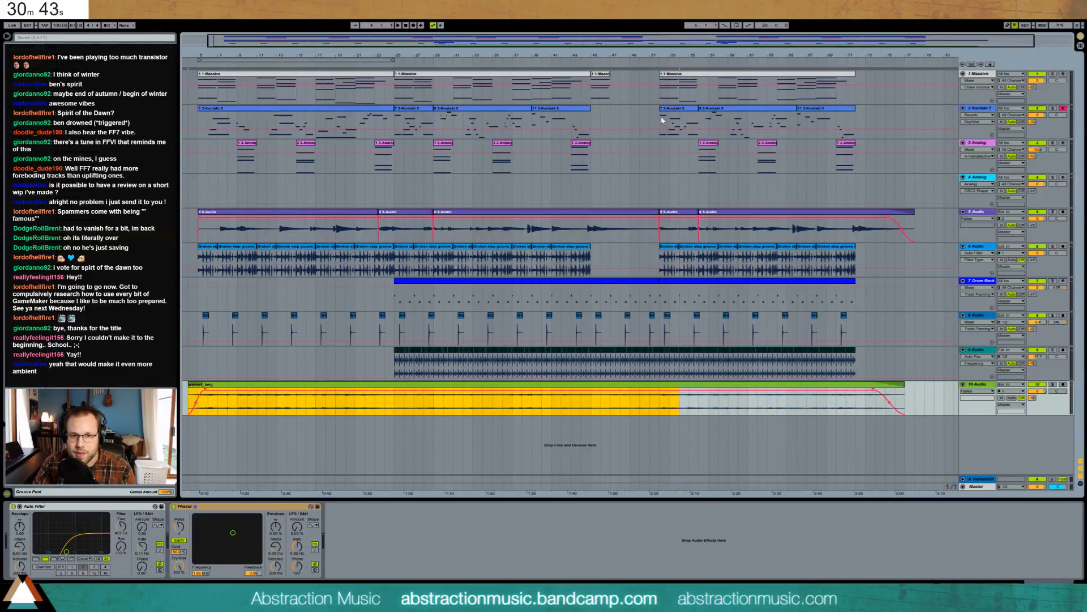
pyautogui.moveTo(661, 119); pyautogui.dragTo(855, 121)
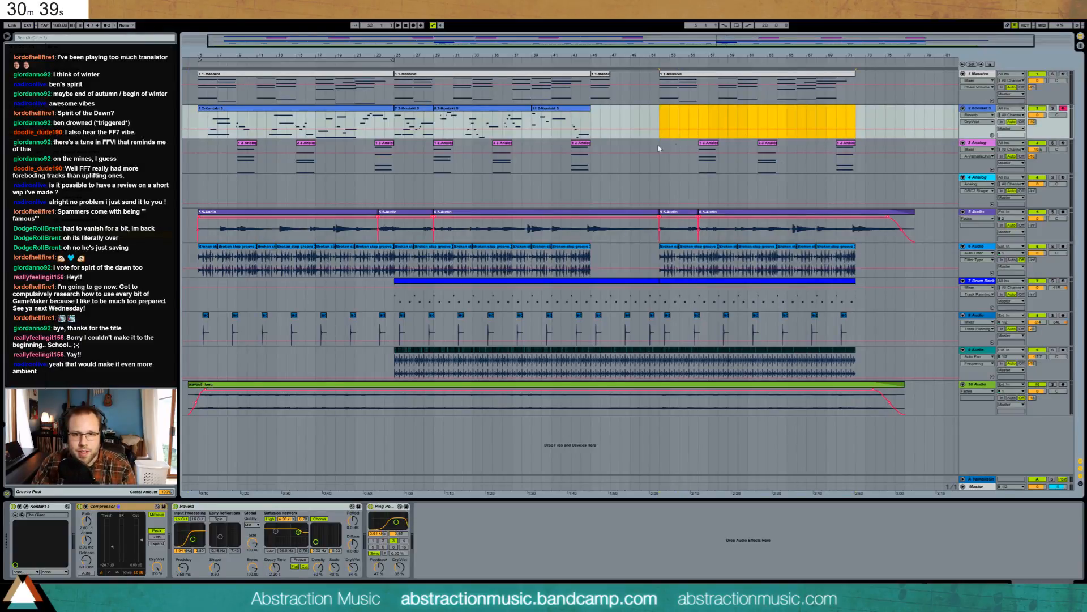
# - Copy the short Massive clip and paste extra Analog chord clips around bar 49 on track 3
pyautogui.click(440, 146)
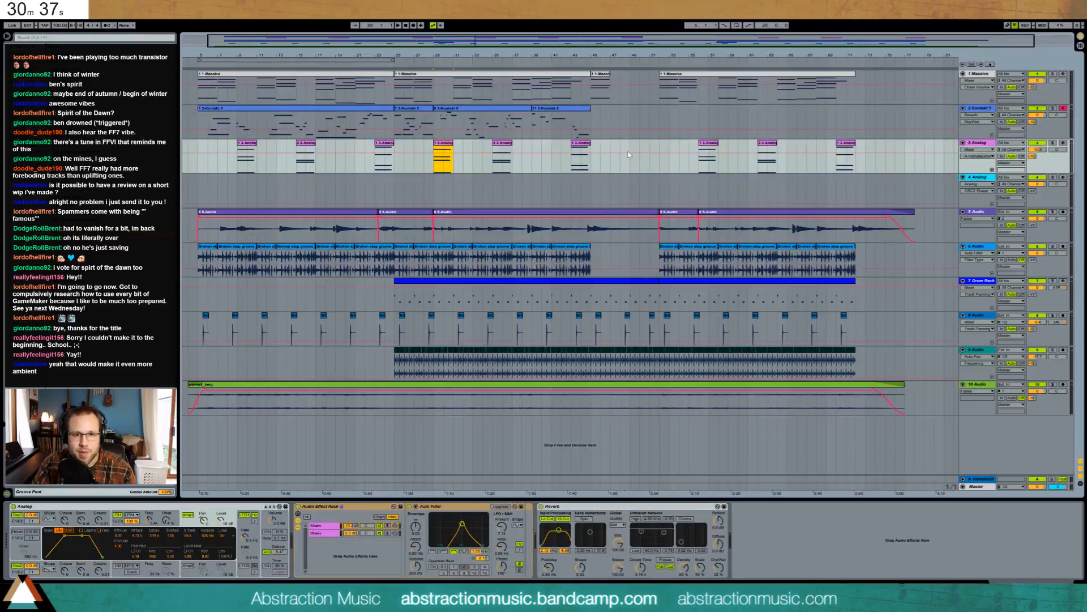
pyautogui.hotkey('ctrl', 'v')
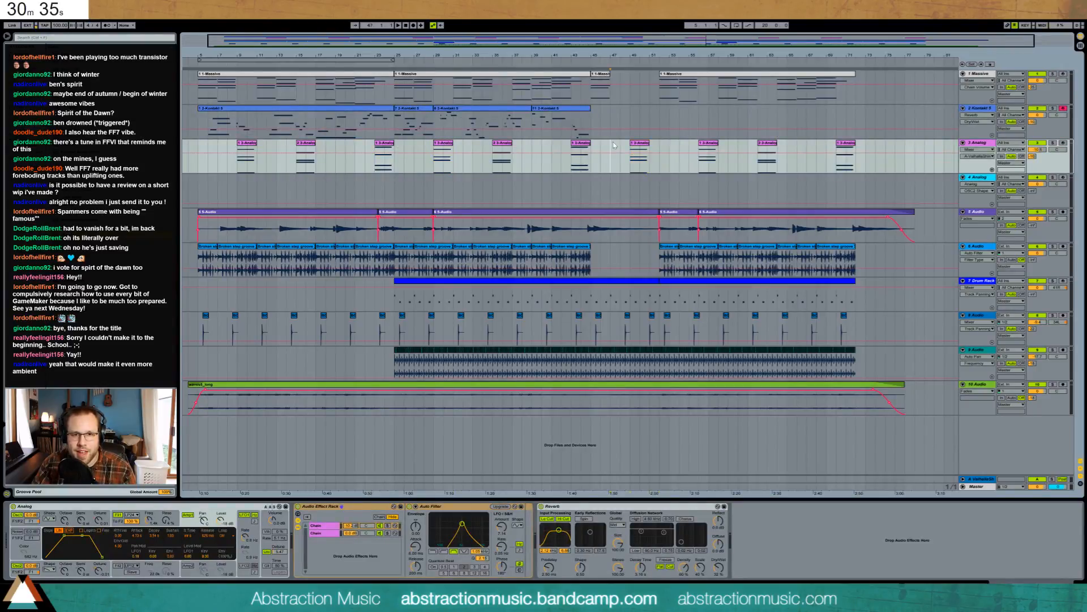
pyautogui.click(599, 74)
pyautogui.hotkey('ctrl', 'c')
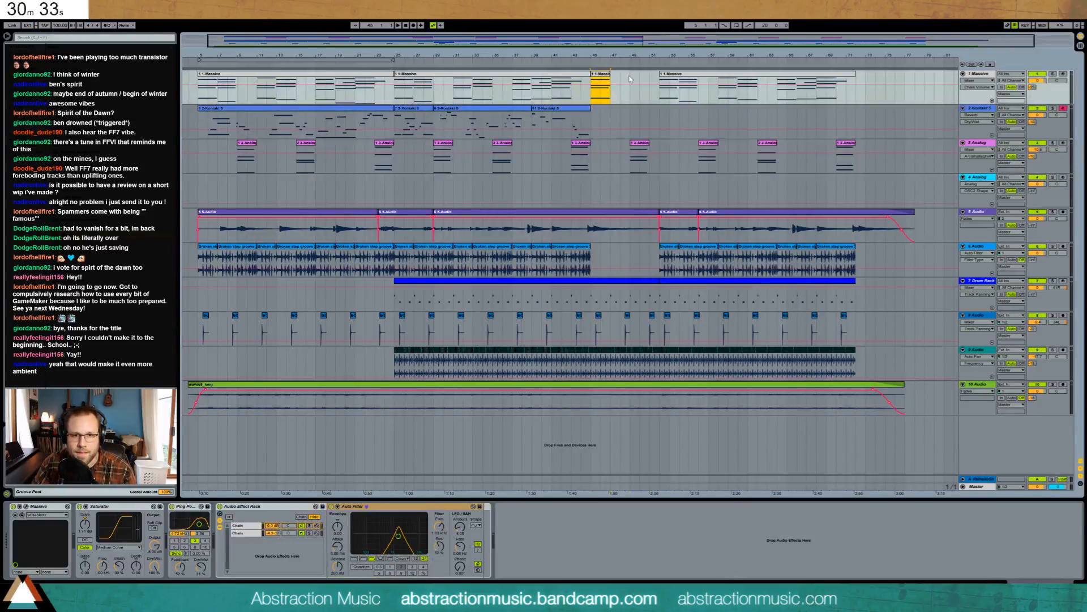
pyautogui.click(632, 89)
pyautogui.hotkey('ctrl', 'v')
pyautogui.moveTo(636, 143); pyautogui.dragTo(620, 144)
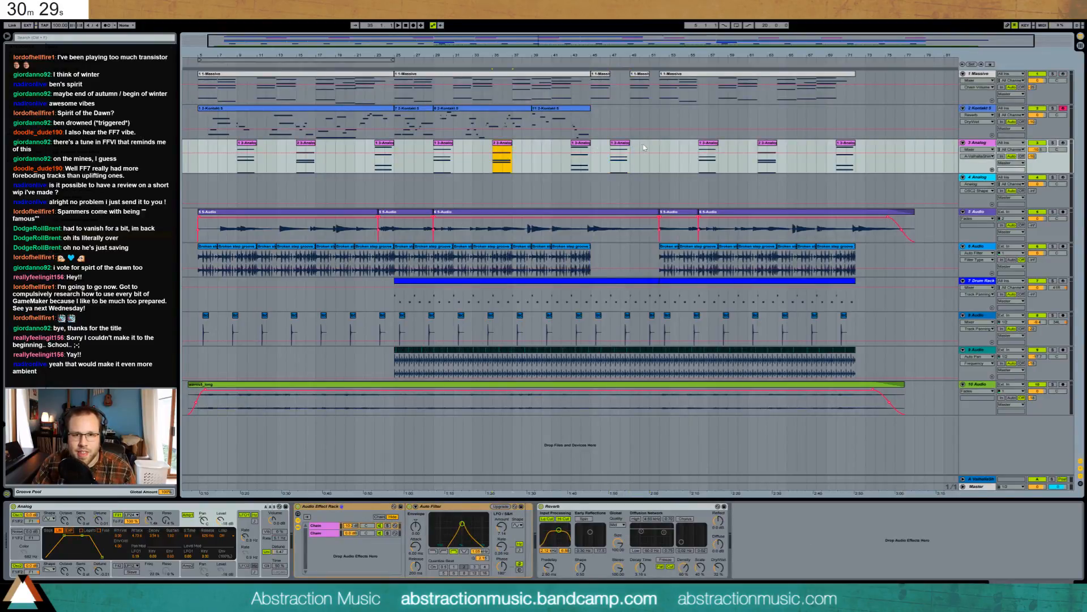
pyautogui.hotkey('ctrl', 'v')
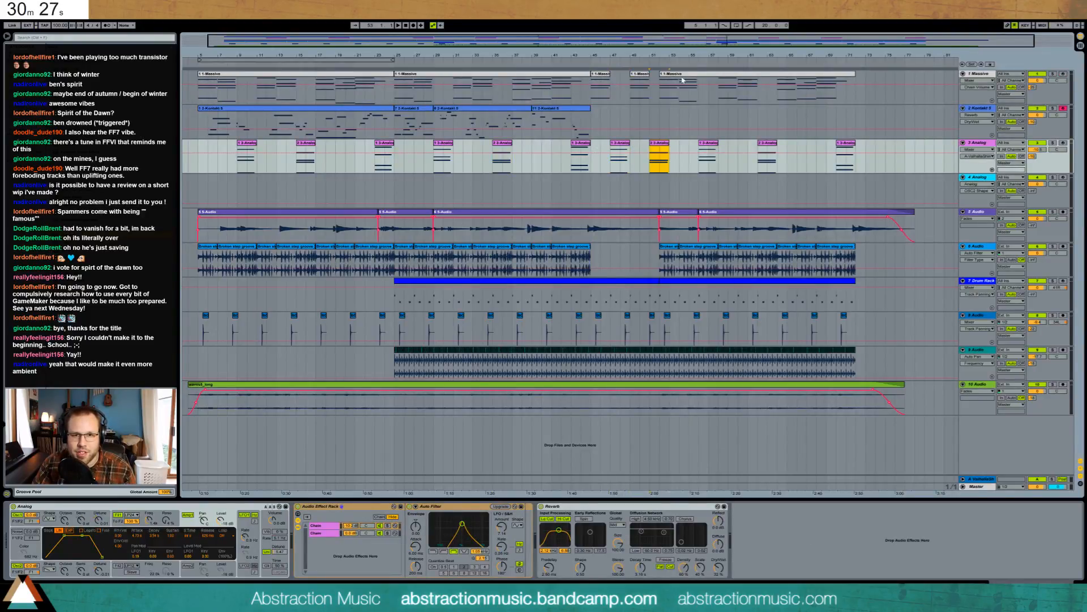
# - Move the last Massive clip and the tracks 5–9 section from bar 53 one bar later
pyautogui.click(671, 78)
pyautogui.moveTo(683, 76); pyautogui.dragTo(692, 76)
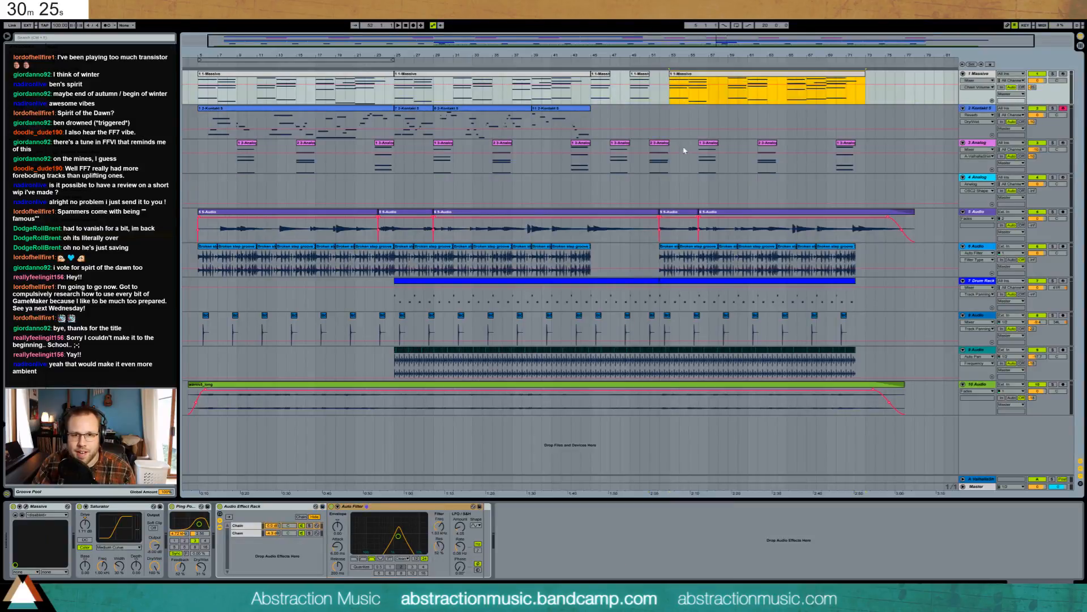
pyautogui.moveTo(689, 150); pyautogui.dragTo(861, 146)
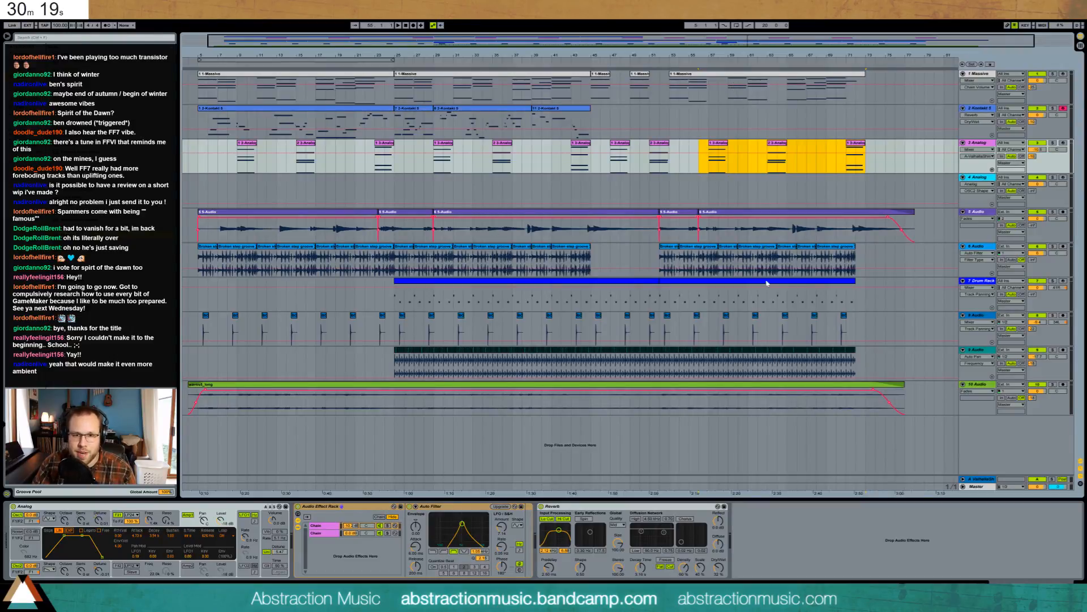
pyautogui.click(670, 226)
pyautogui.moveTo(877, 357); pyautogui.dragTo(674, 236)
pyautogui.click(662, 213)
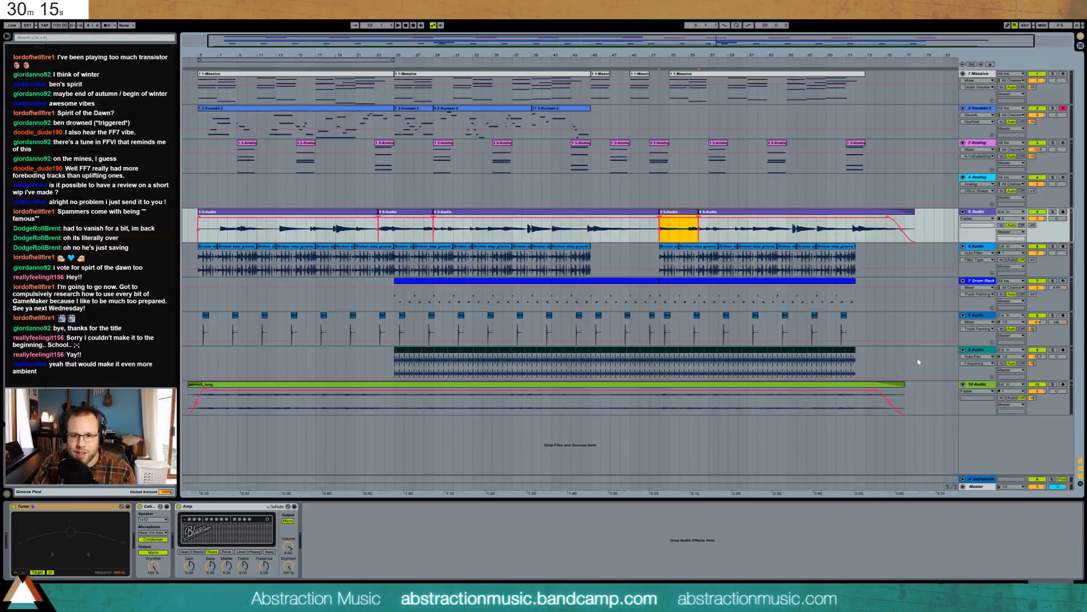
pyautogui.moveTo(919, 361); pyautogui.dragTo(766, 249)
pyautogui.moveTo(675, 213); pyautogui.dragTo(652, 217)
pyautogui.click(665, 214)
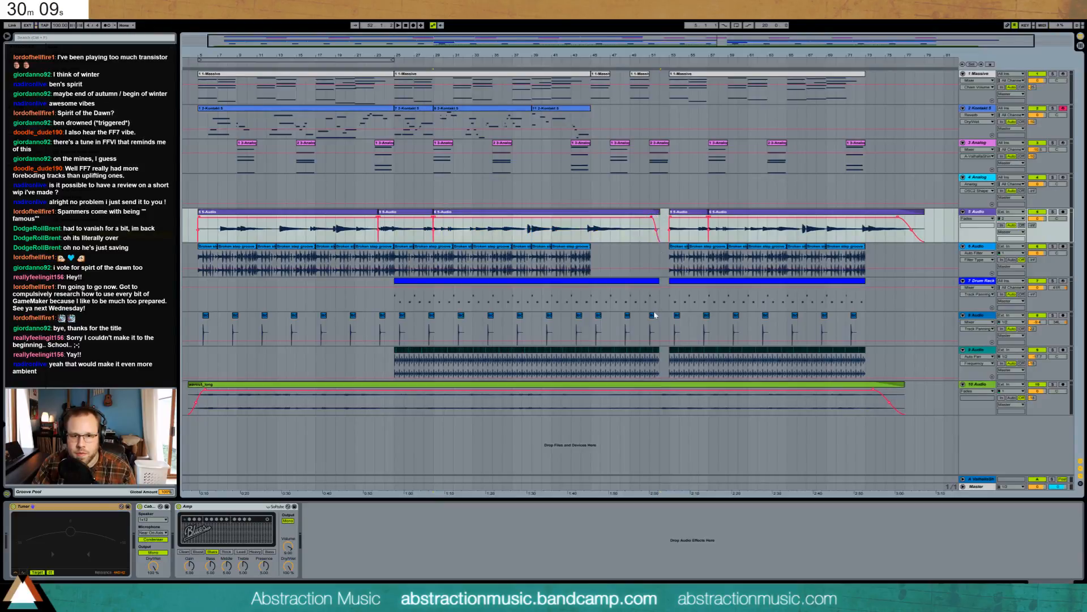
# - Fill track 9's gap by duplicating its end slice, then play back to check
pyautogui.moveTo(657, 359); pyautogui.dragTo(649, 361)
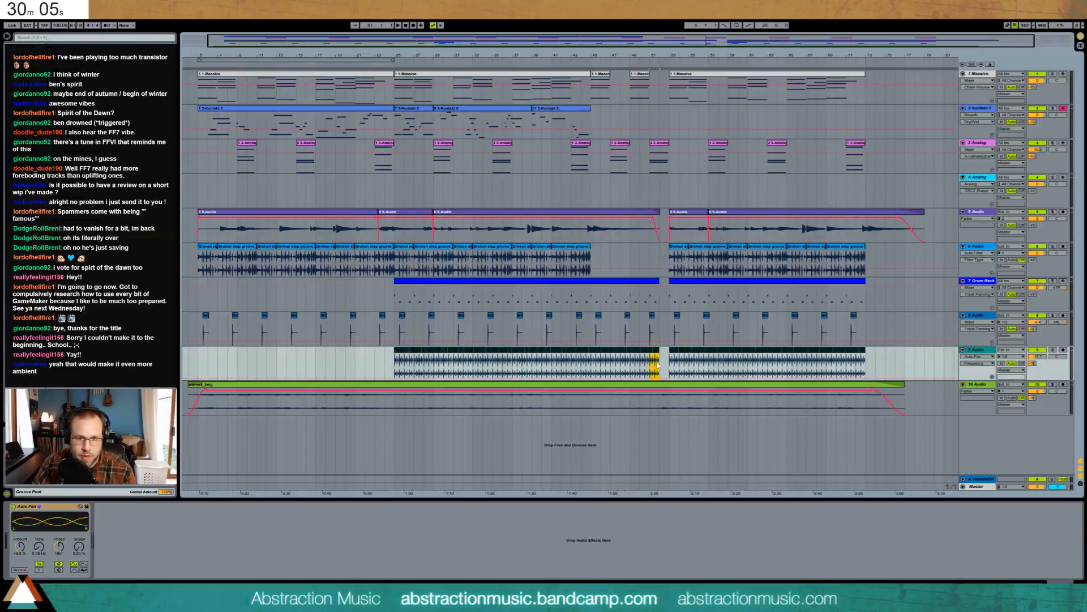
pyautogui.hotkey('ctrl', 'd')
pyautogui.click(670, 213)
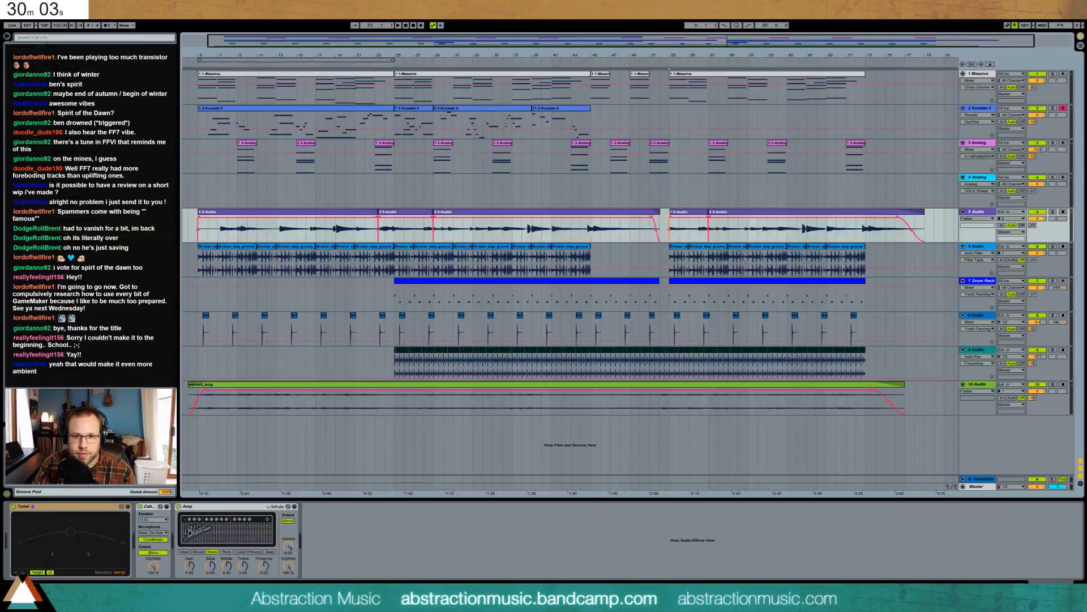
pyautogui.click(673, 221)
pyautogui.press('space')
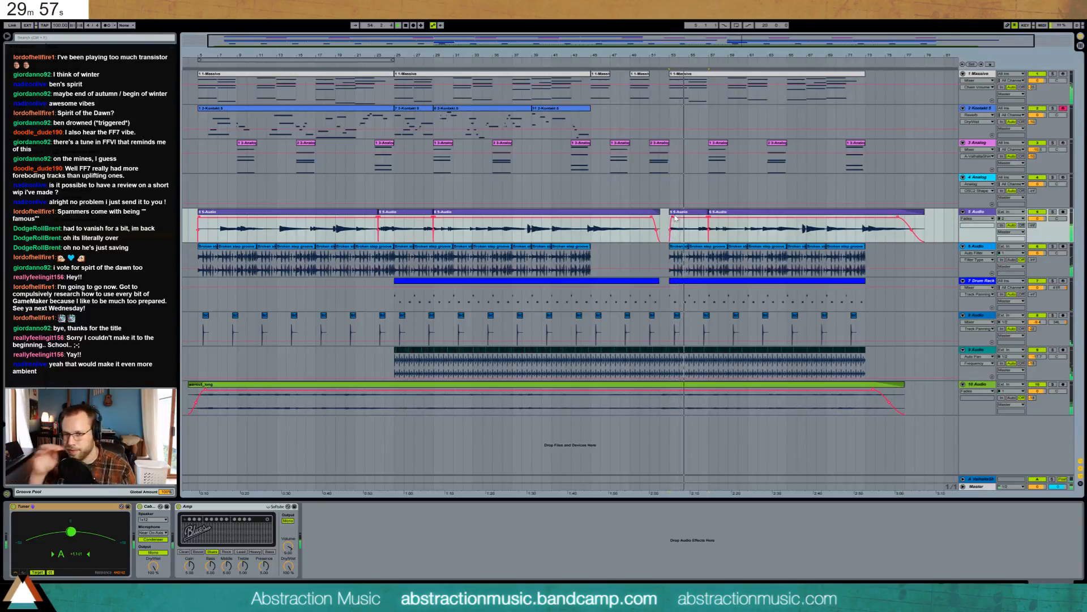
pyautogui.click(670, 120)
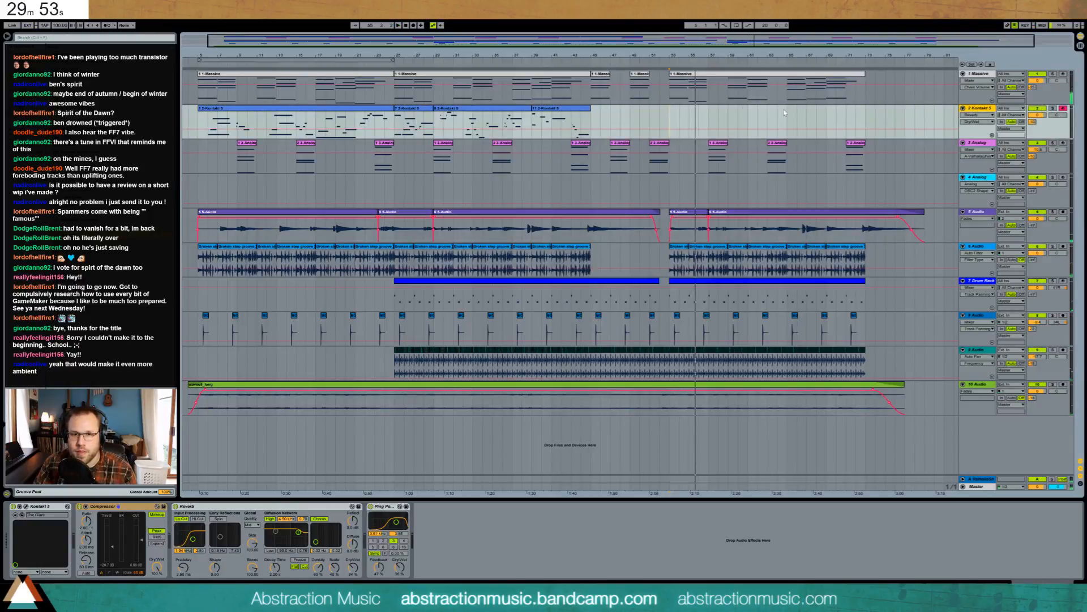
# - Start an arrangement recording of a new Kontakt part across the later section
pyautogui.click(412, 27)
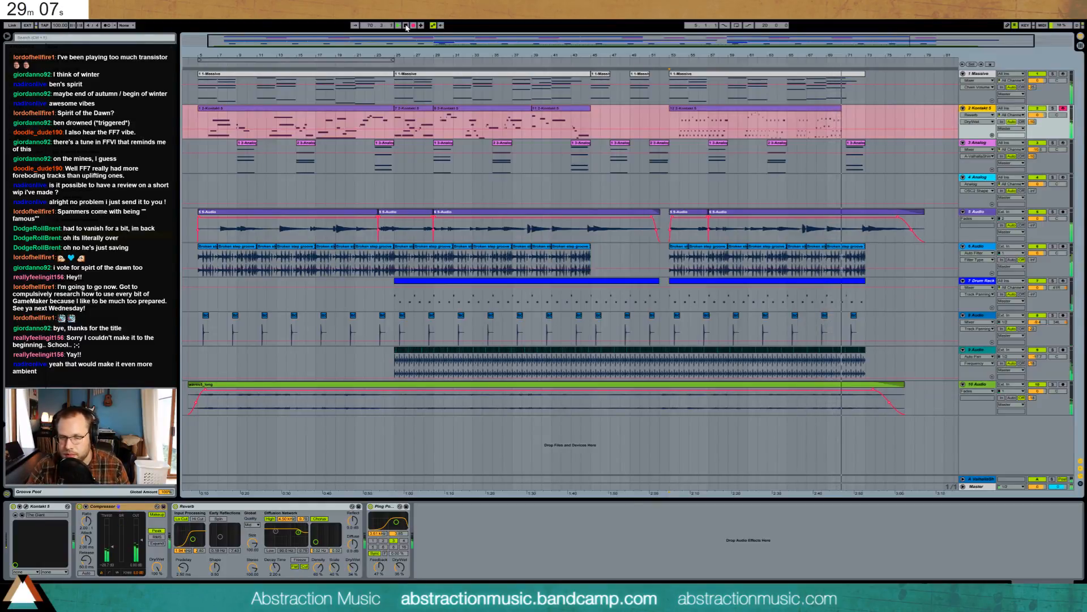
# - Stop recording, trim the new Kontakt clip to end at bar 65, and record another take from there
pyautogui.click(405, 26)
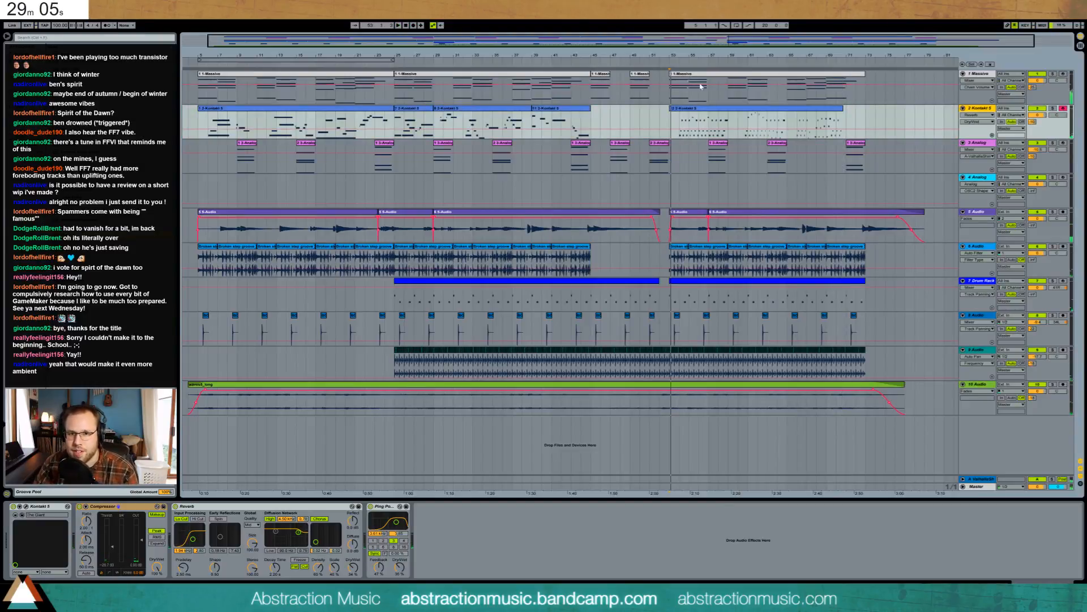
pyautogui.moveTo(843, 113); pyautogui.dragTo(791, 114)
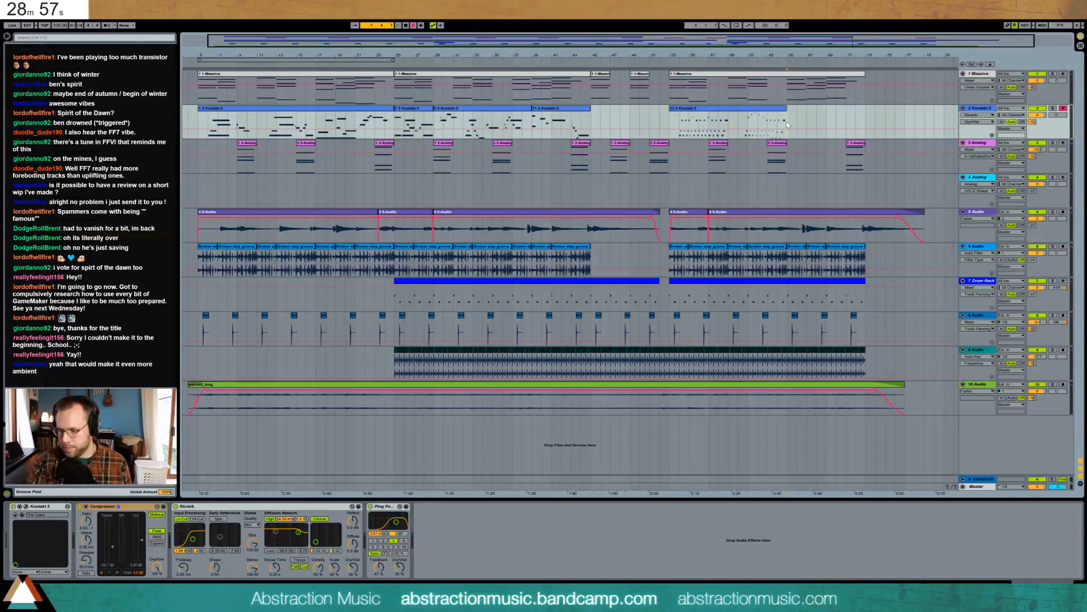
pyautogui.press('space')
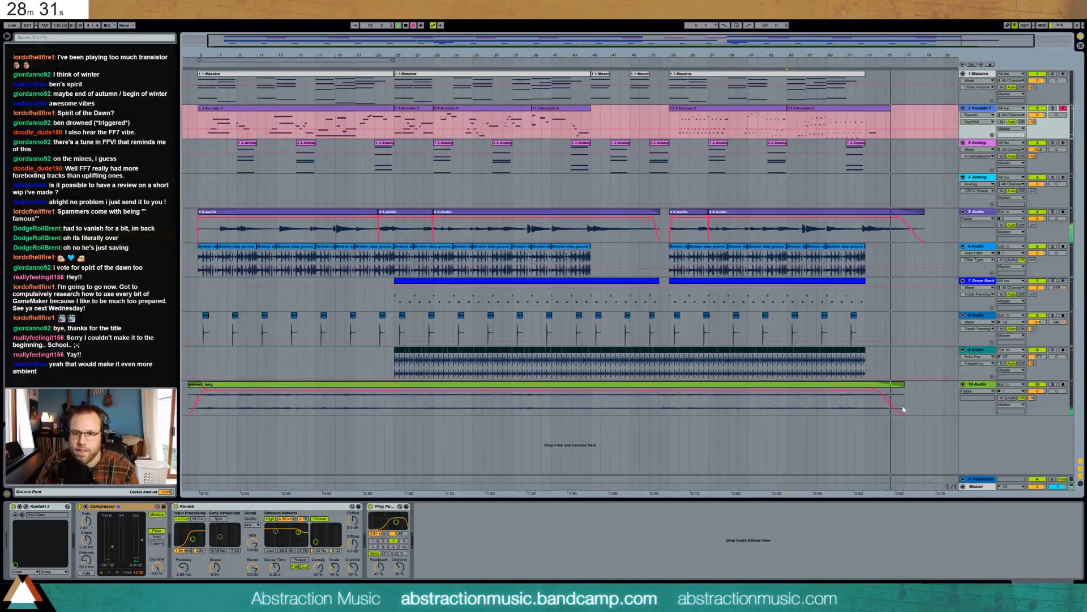
pyautogui.press('space')
# - Solo waves5_long, audition its clip, set the Phaser Dry/Wet to 34.1%, then unsolo
pyautogui.click(1063, 402)
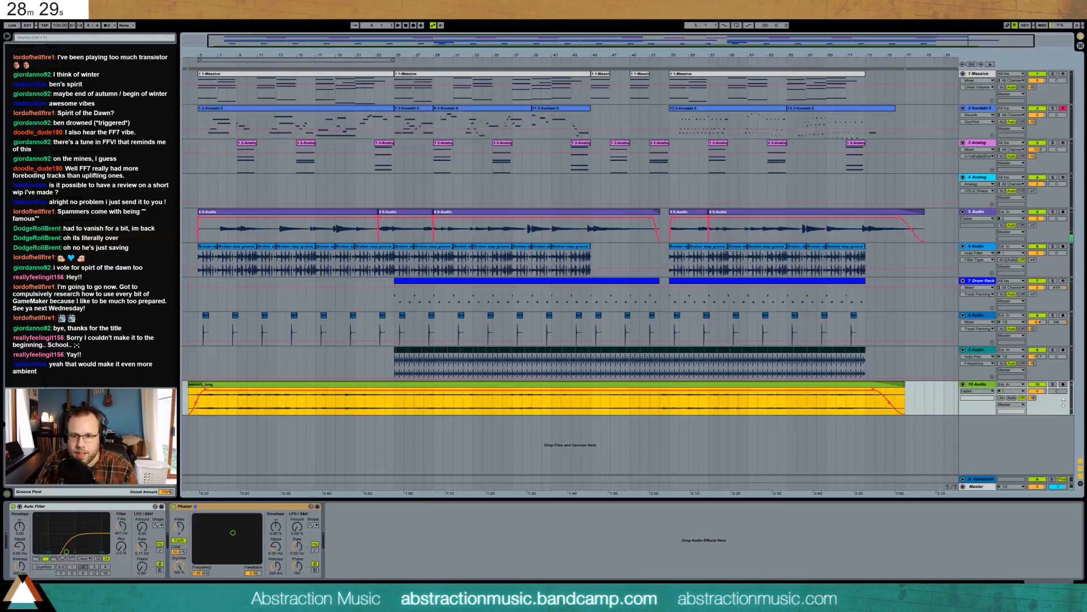
pyautogui.click(1052, 385)
pyautogui.click(608, 404)
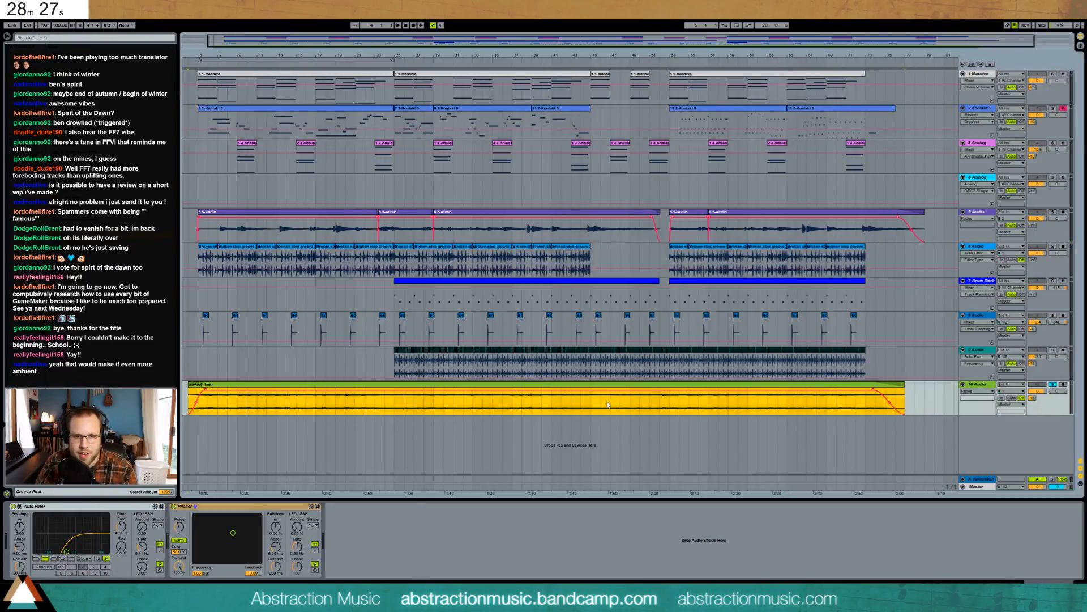
pyautogui.press('space')
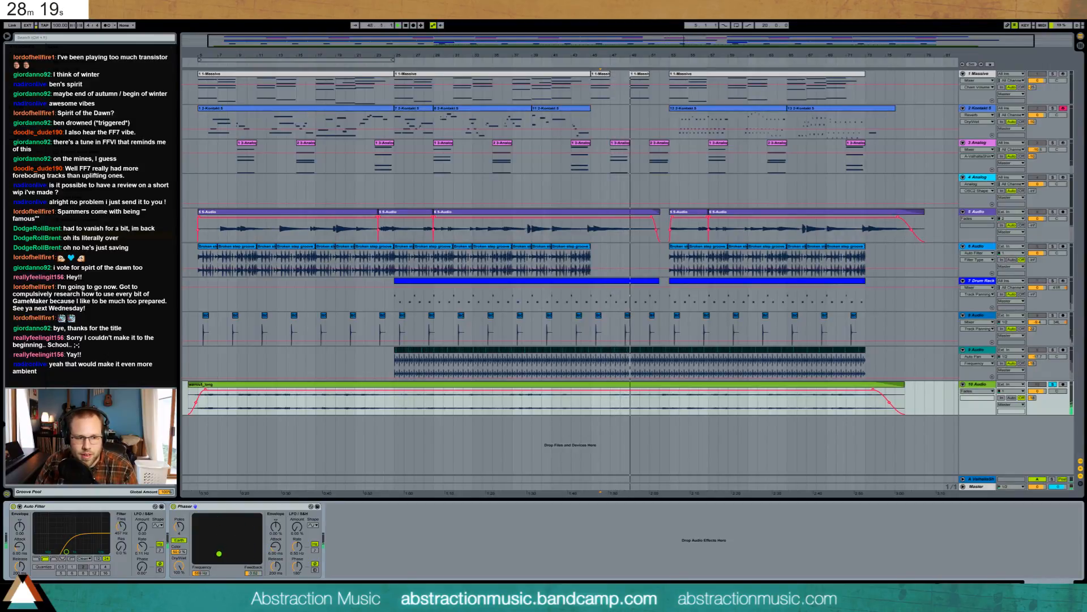
pyautogui.click(173, 506)
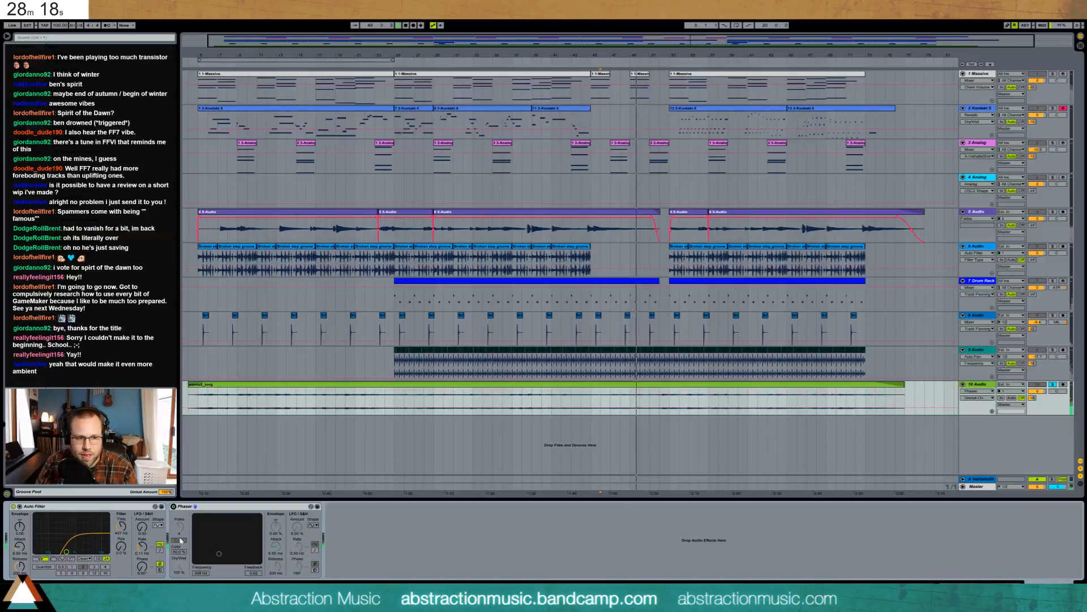
pyautogui.click(173, 507)
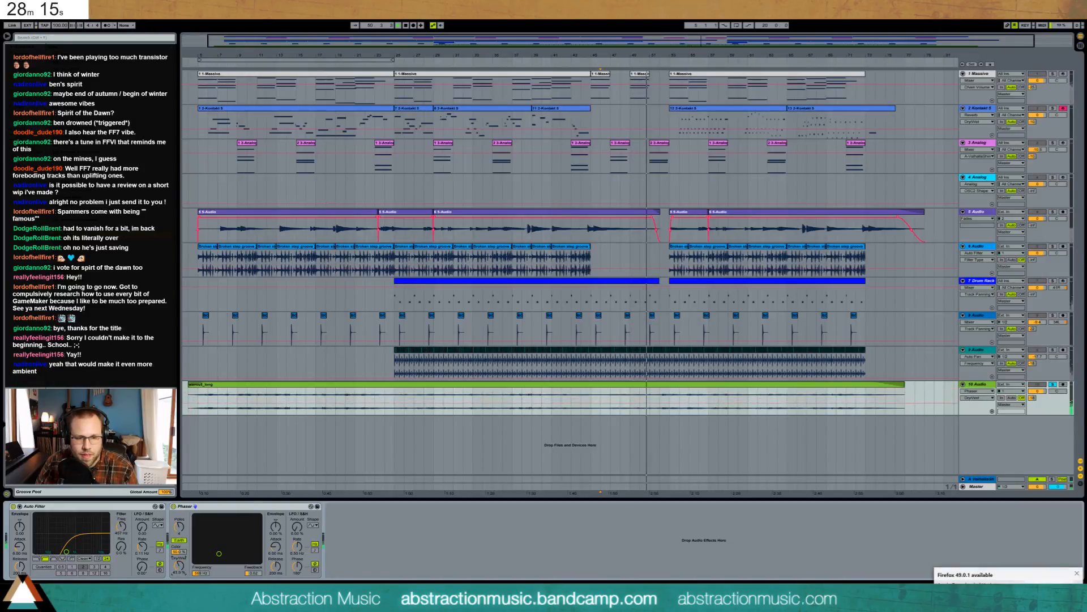
pyautogui.moveTo(179, 566); pyautogui.dragTo(179, 607)
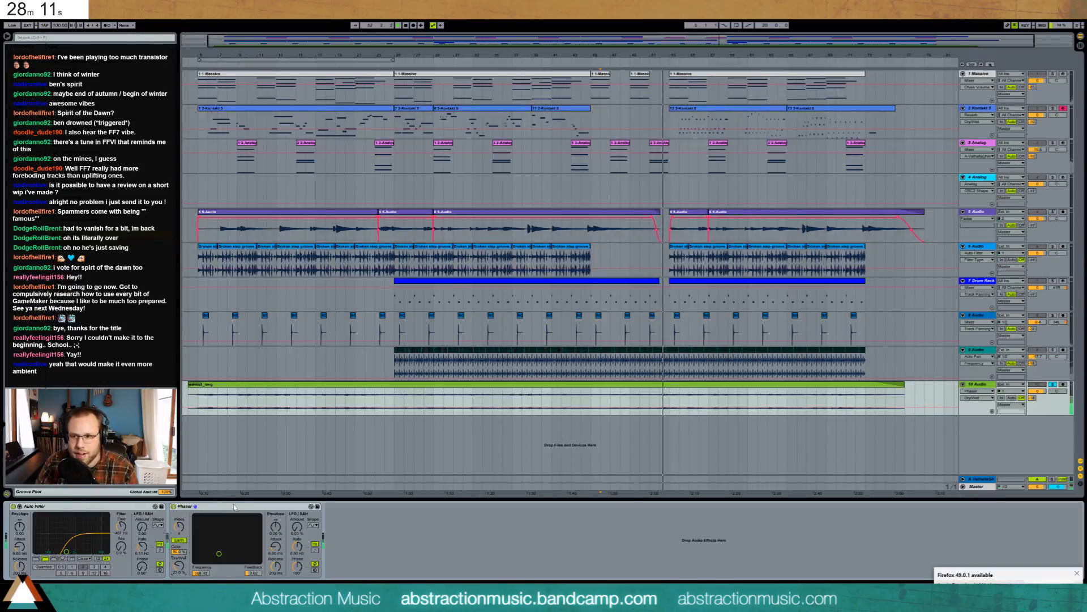
pyautogui.click(1053, 384)
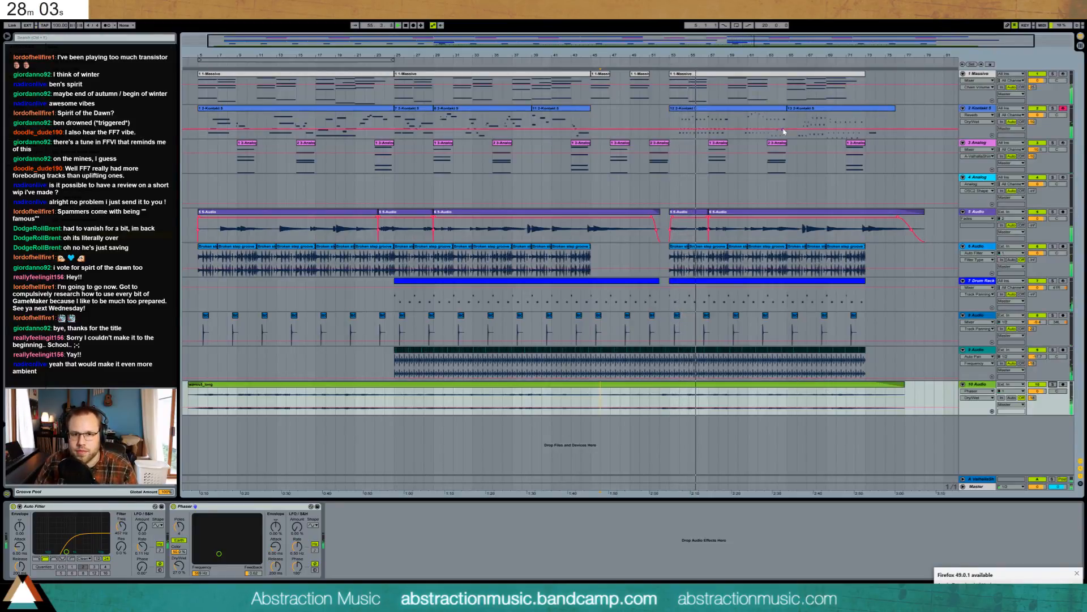
# - Slightly raise the velocity of the Kontakt clip's second group of notes
pyautogui.doubleClick(738, 111)
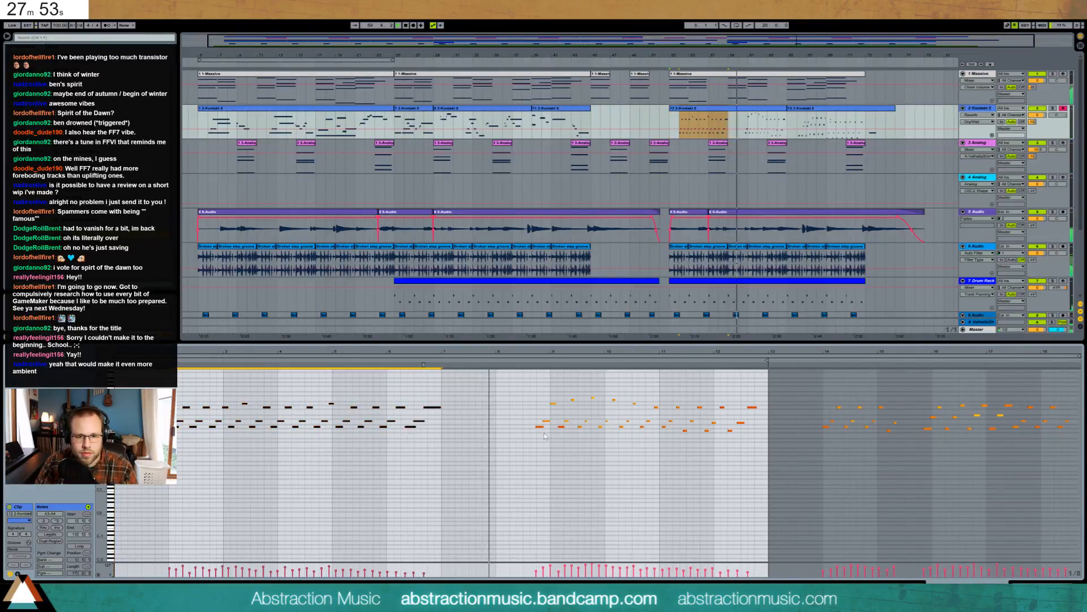
pyautogui.moveTo(530, 384); pyautogui.dragTo(776, 475)
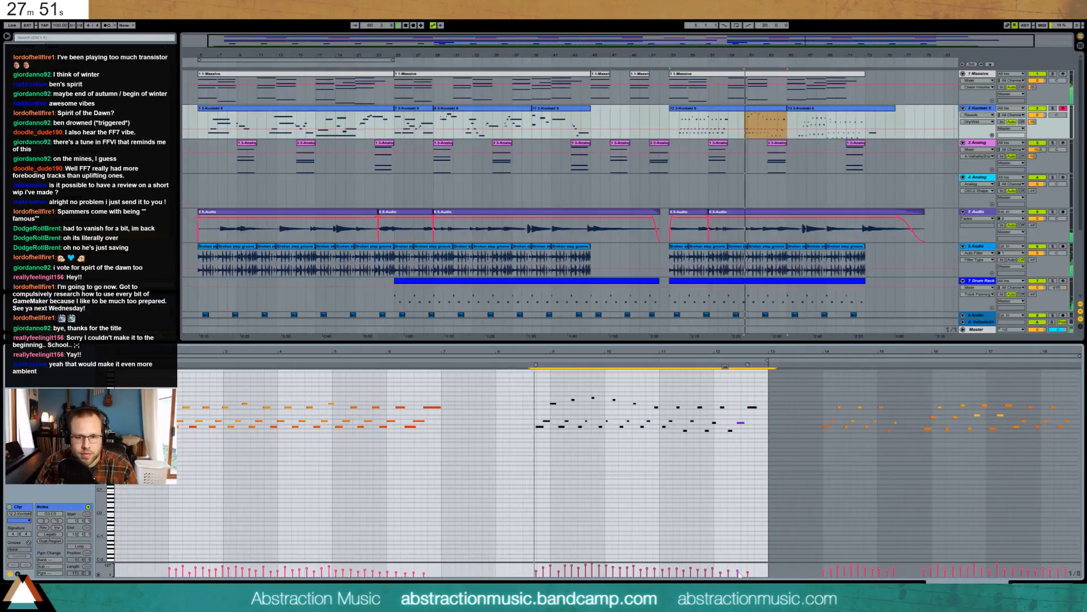
pyautogui.moveTo(747, 572); pyautogui.dragTo(747, 572)
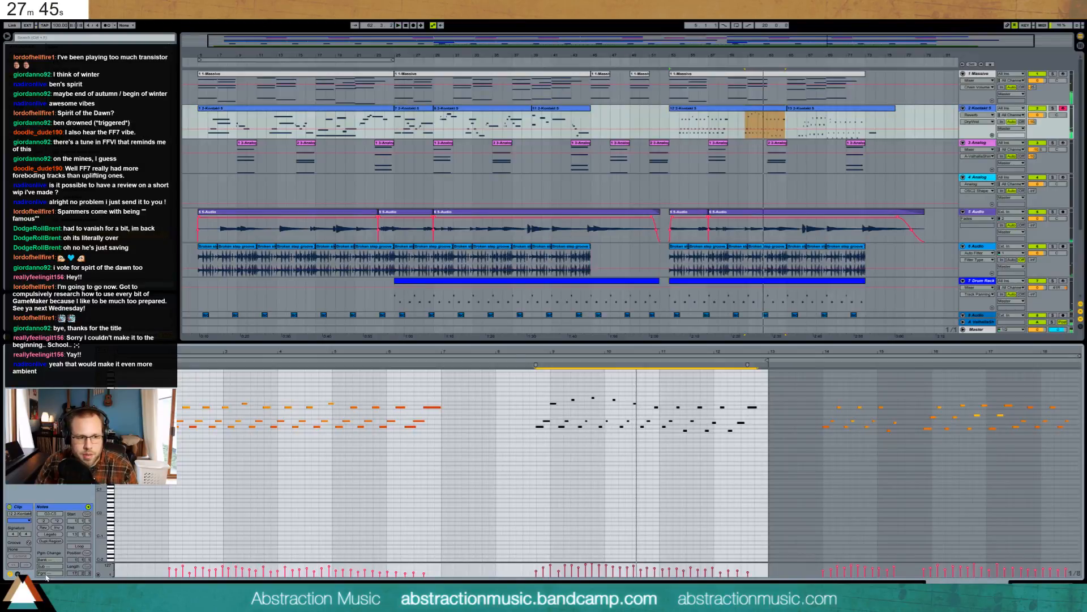
# - Show the clip's 64 - Hold sustain envelope and select two time ranges in it
pyautogui.click(18, 573)
pyautogui.click(111, 520)
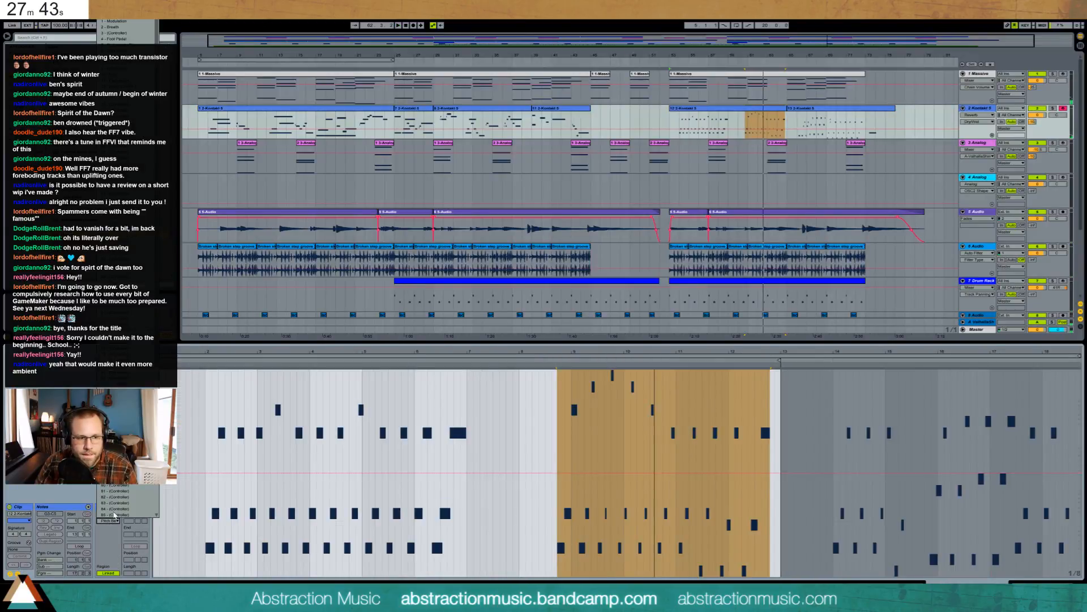
pyautogui.click(126, 390)
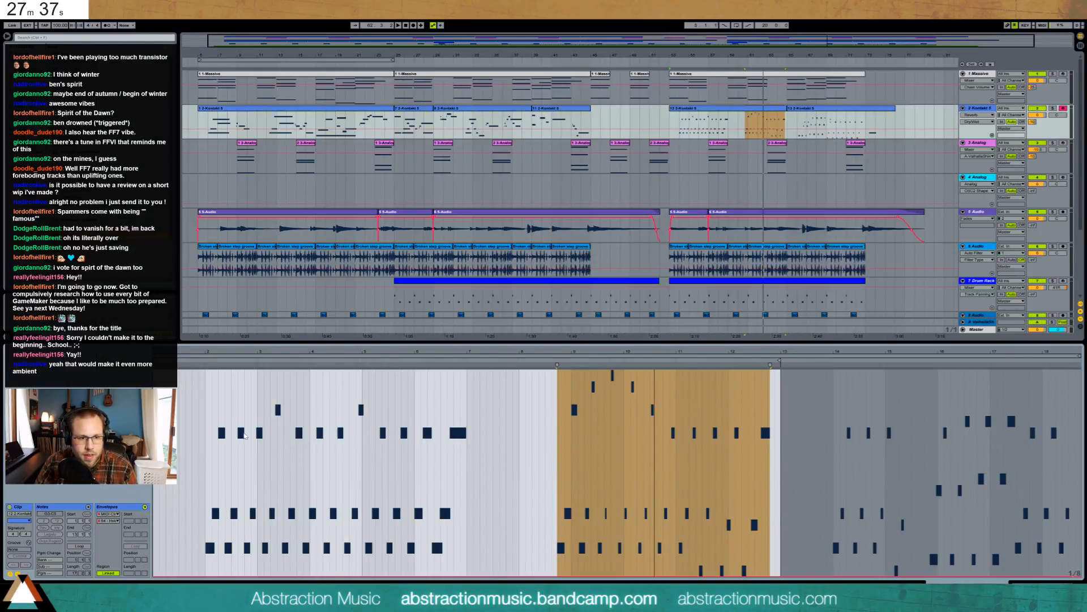
pyautogui.moveTo(202, 383); pyautogui.dragTo(488, 377)
pyautogui.moveTo(557, 366); pyautogui.dragTo(774, 367)
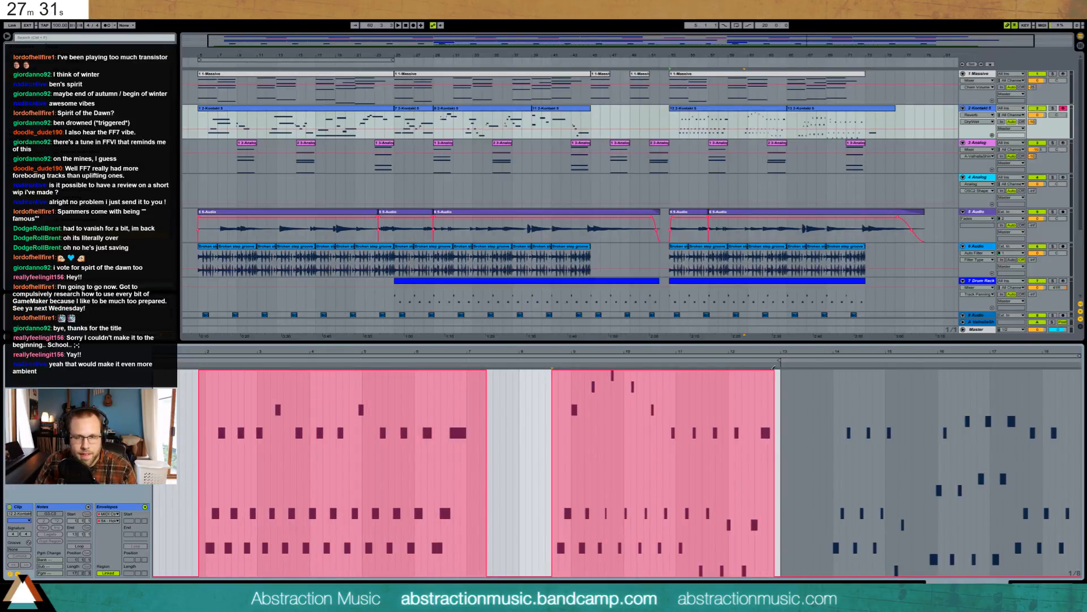
# - Delete the first G3 and short G4 notes from the last Kontakt clip, then show its device chain
pyautogui.click(805, 110)
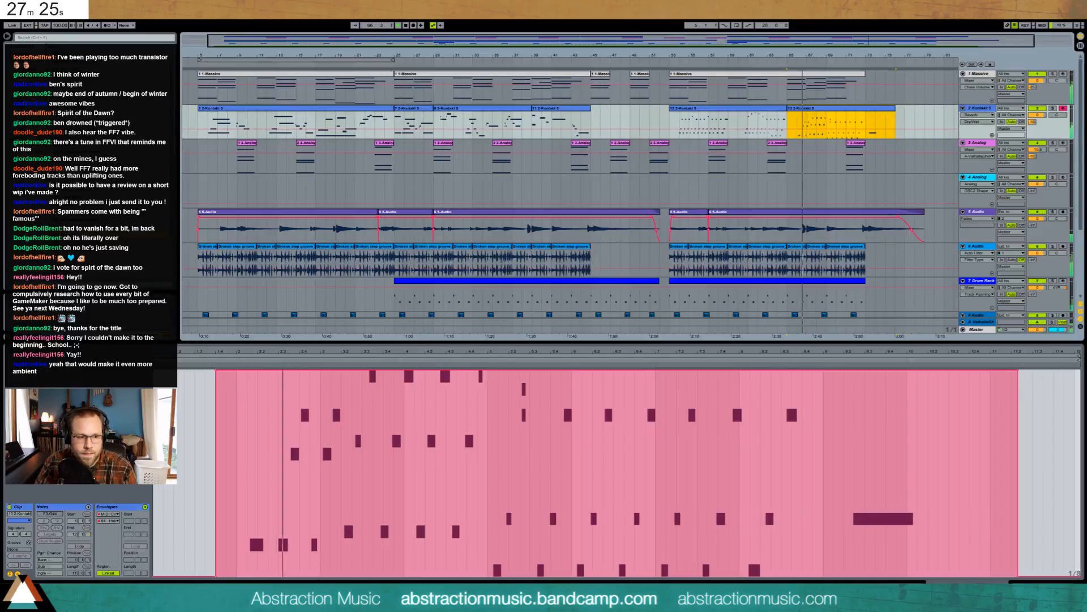
pyautogui.click(17, 573)
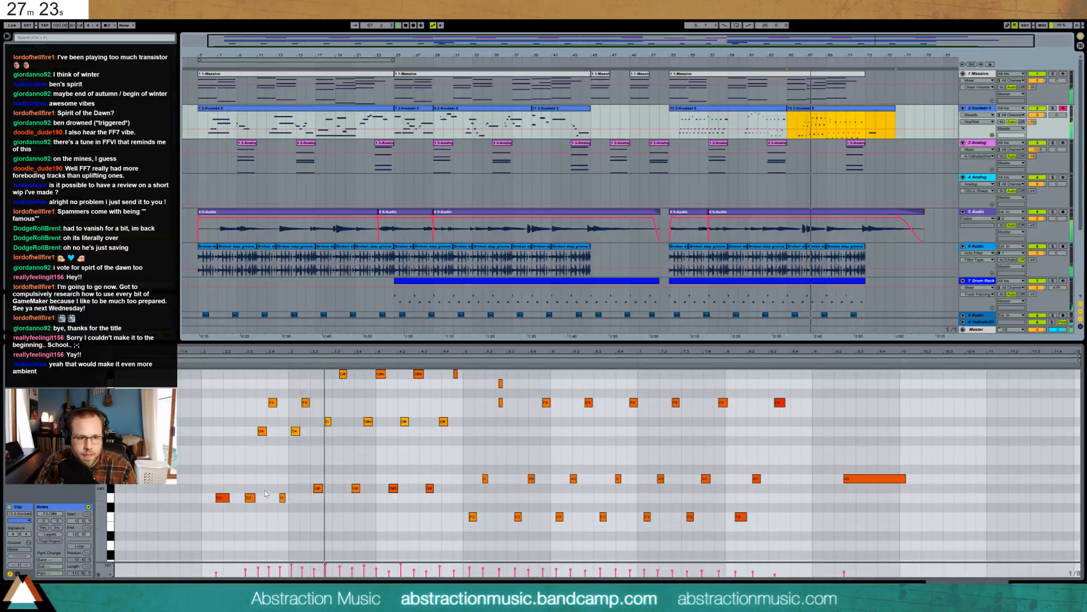
pyautogui.doubleClick(221, 498)
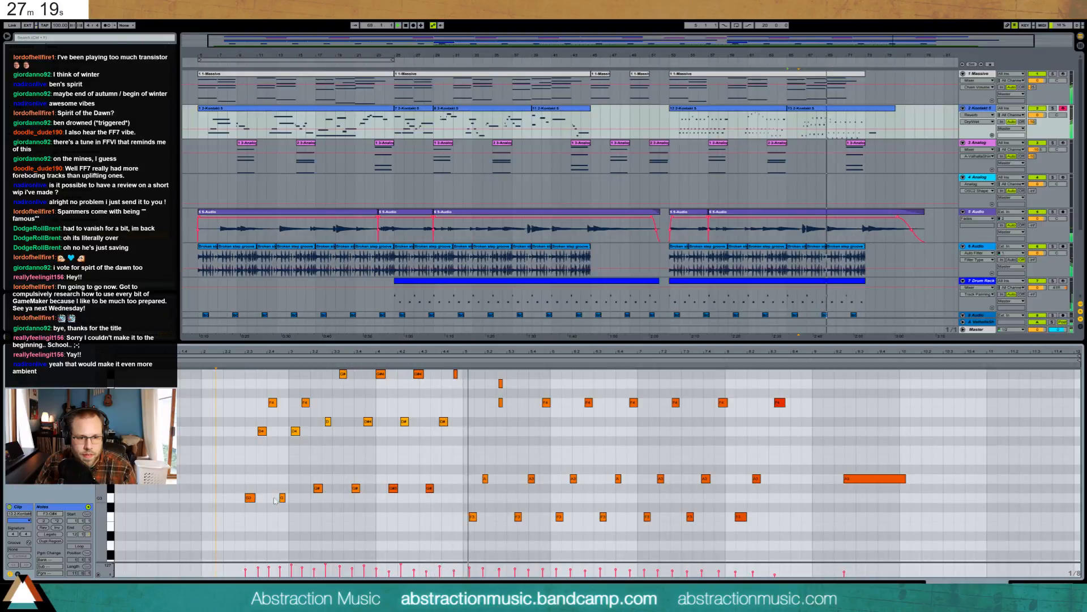
pyautogui.click(501, 384)
pyautogui.press('Delete')
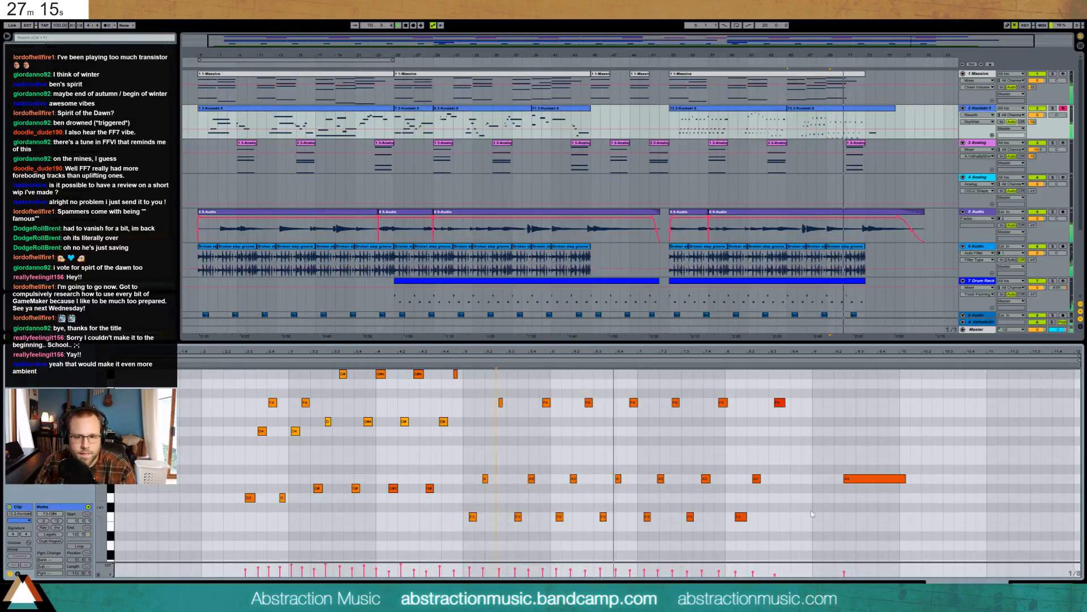
pyautogui.moveTo(874, 538); pyautogui.dragTo(245, 365)
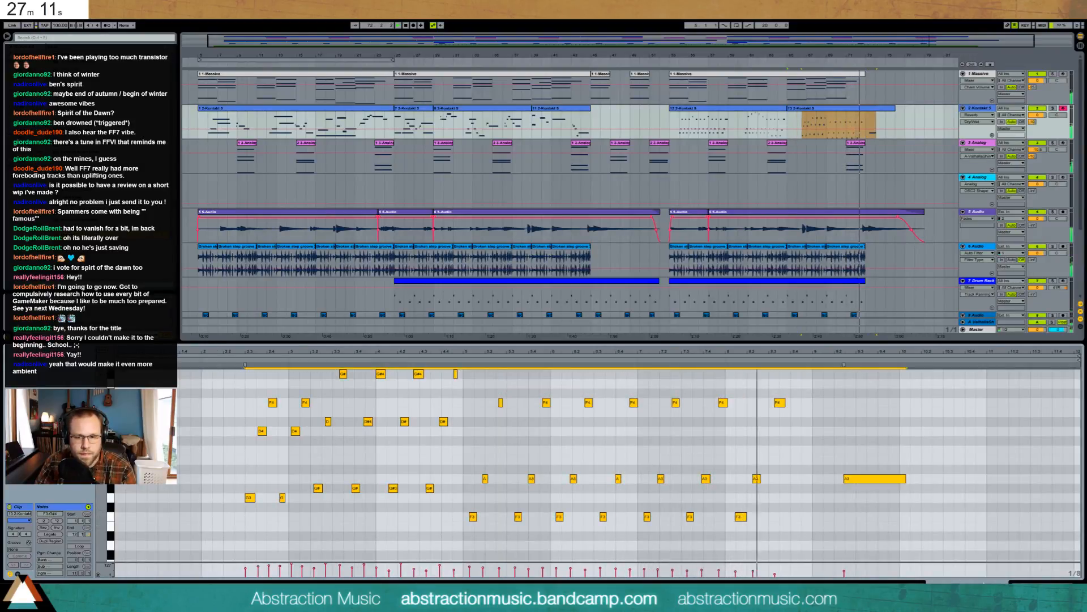
pyautogui.click(1019, 579)
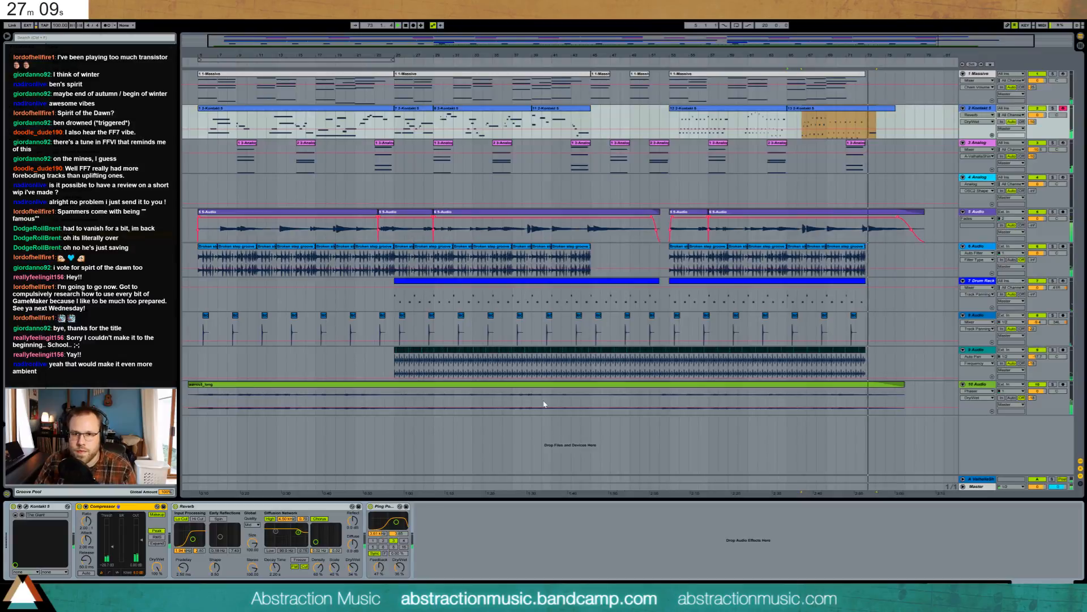
# - Lower the Analog synth's Osc2 level, audition the song, then delete the empty Analog track
pyautogui.click(885, 120)
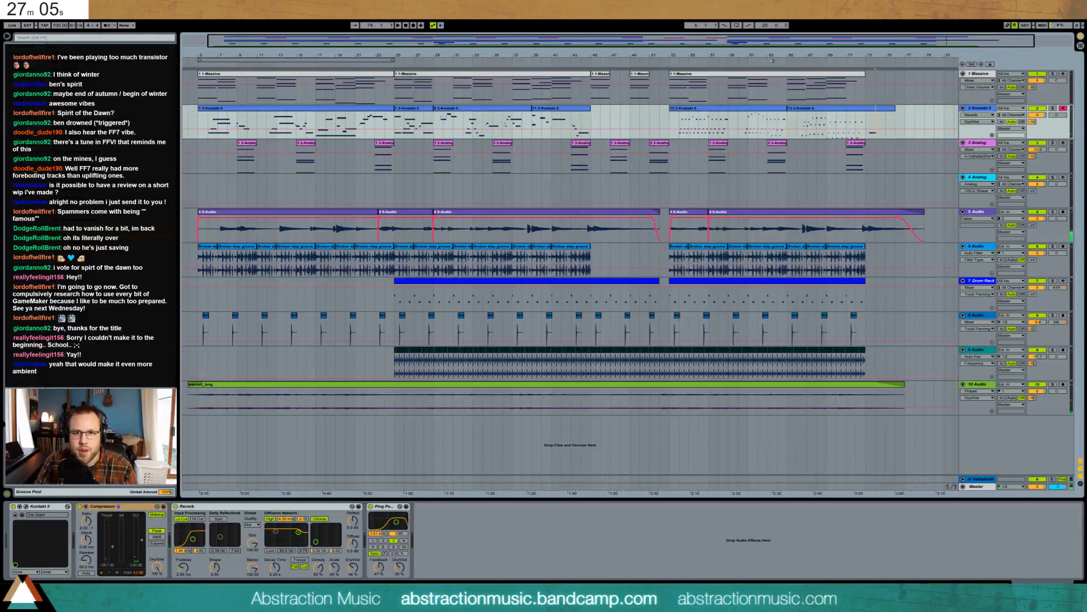
pyautogui.moveTo(809, 45); pyautogui.dragTo(807, 42)
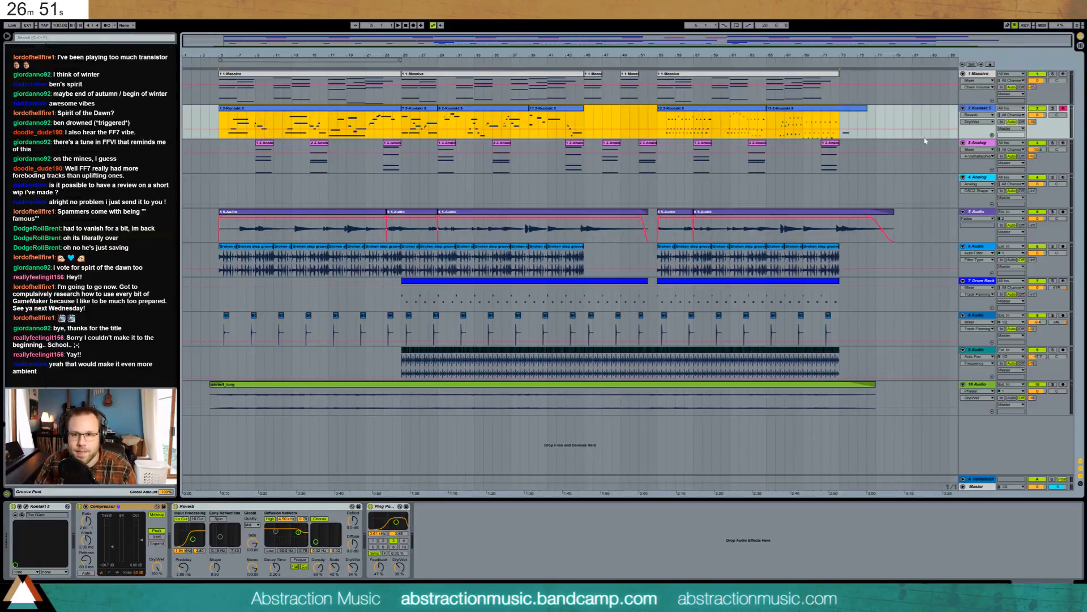
pyautogui.click(980, 177)
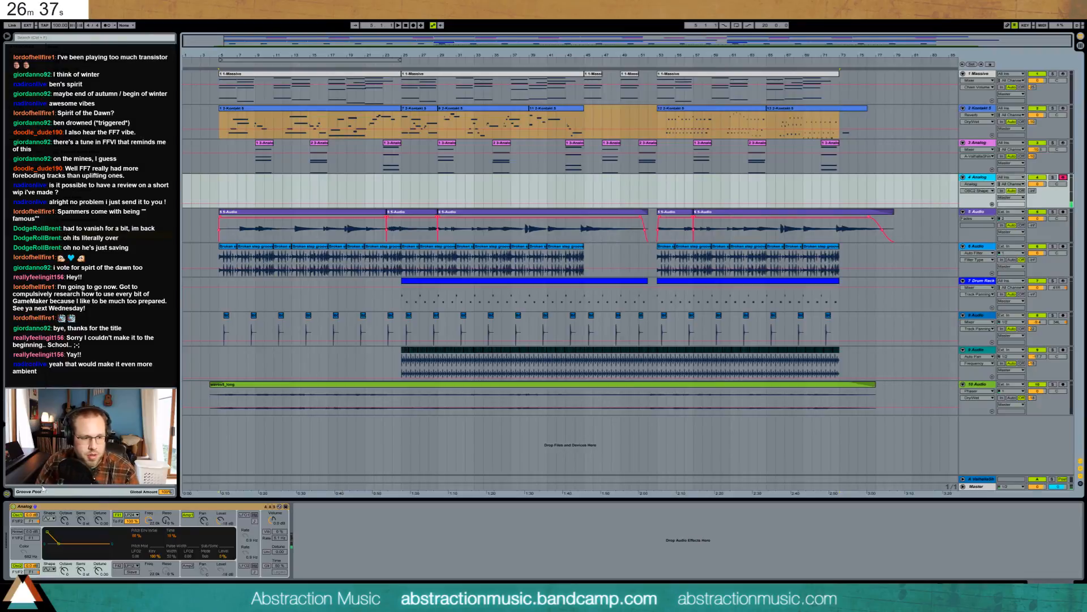
pyautogui.moveTo(27, 565); pyautogui.dragTo(30, 570)
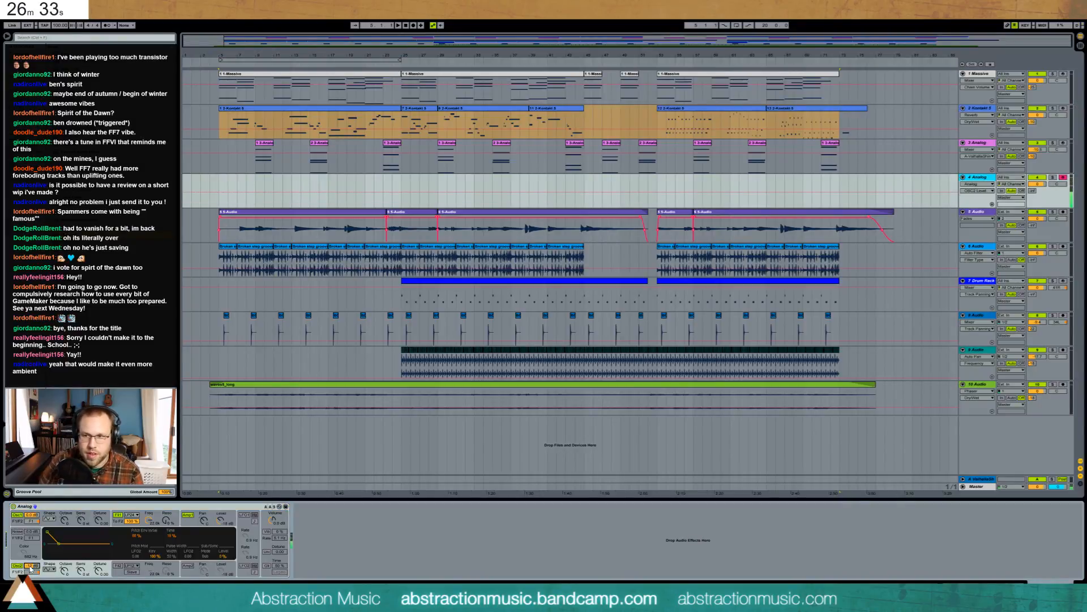
pyautogui.click(330, 182)
pyautogui.press('space')
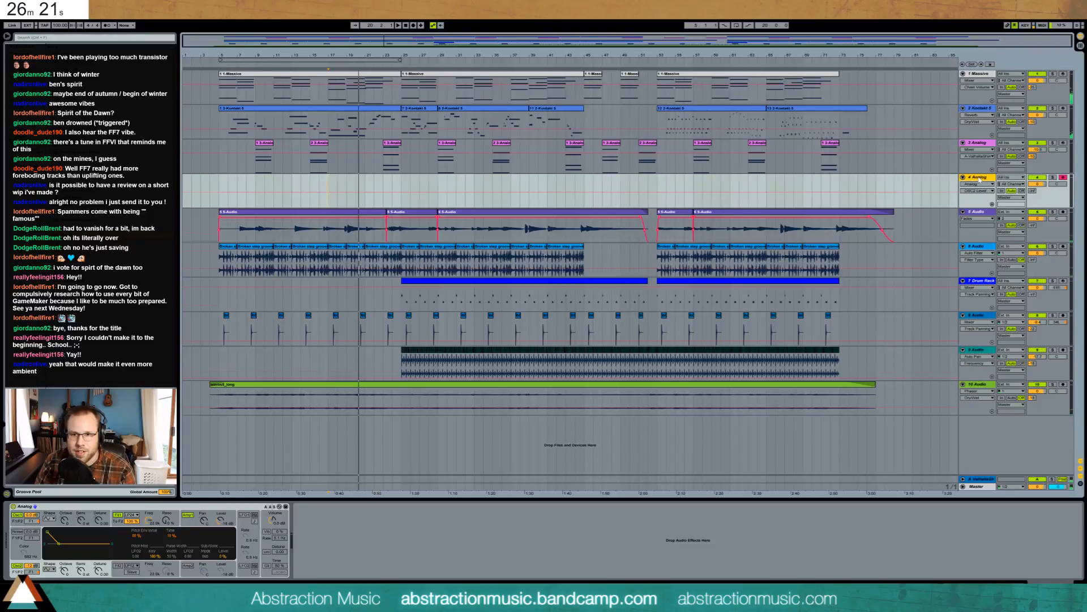
pyautogui.press('Delete')
# - Insert a new MIDI track above the audio track and paste the first Massive clip onto it
pyautogui.hotkey('ctrl', 'shift', 't')
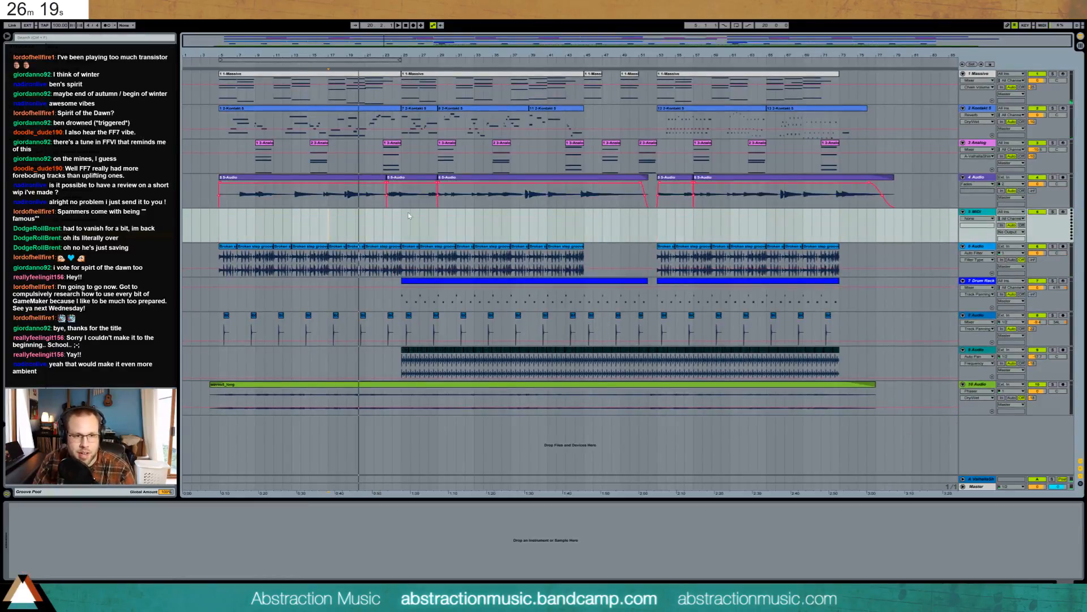
pyautogui.moveTo(976, 213); pyautogui.dragTo(974, 178)
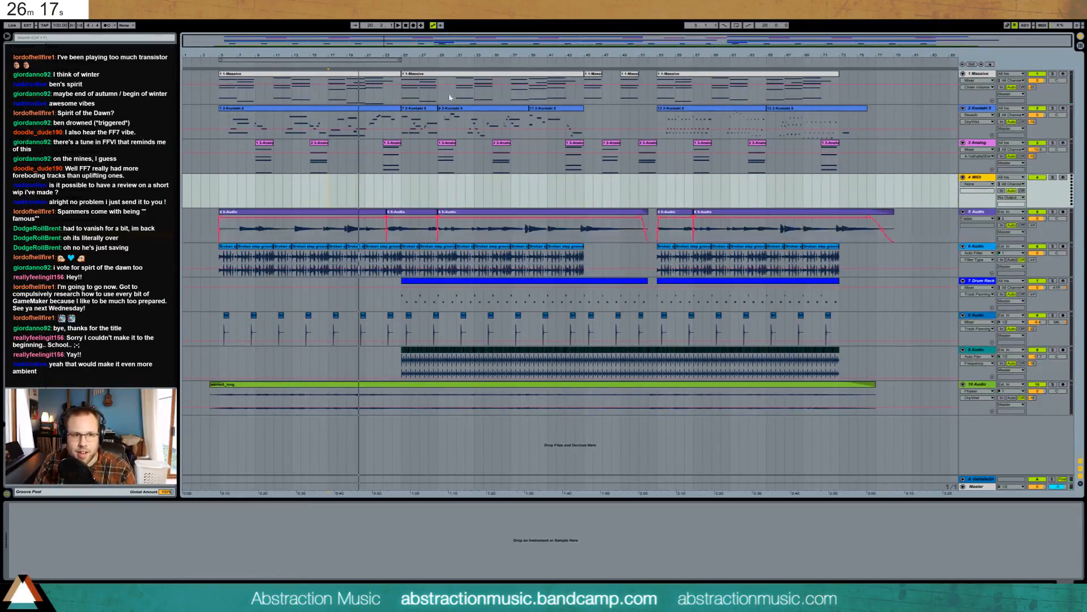
pyautogui.click(382, 76)
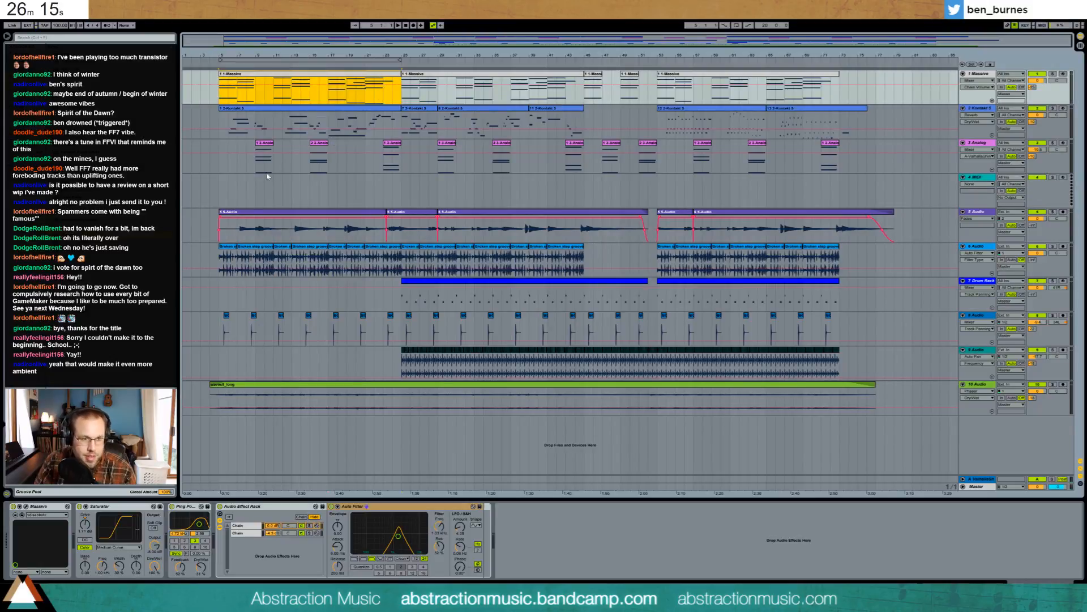
pyautogui.click(225, 191)
pyautogui.hotkey('ctrl', 'v')
# - In the pasted clip, select the chord notes at bars 5–9, 13–15 and 21–24
pyautogui.doubleClick(243, 181)
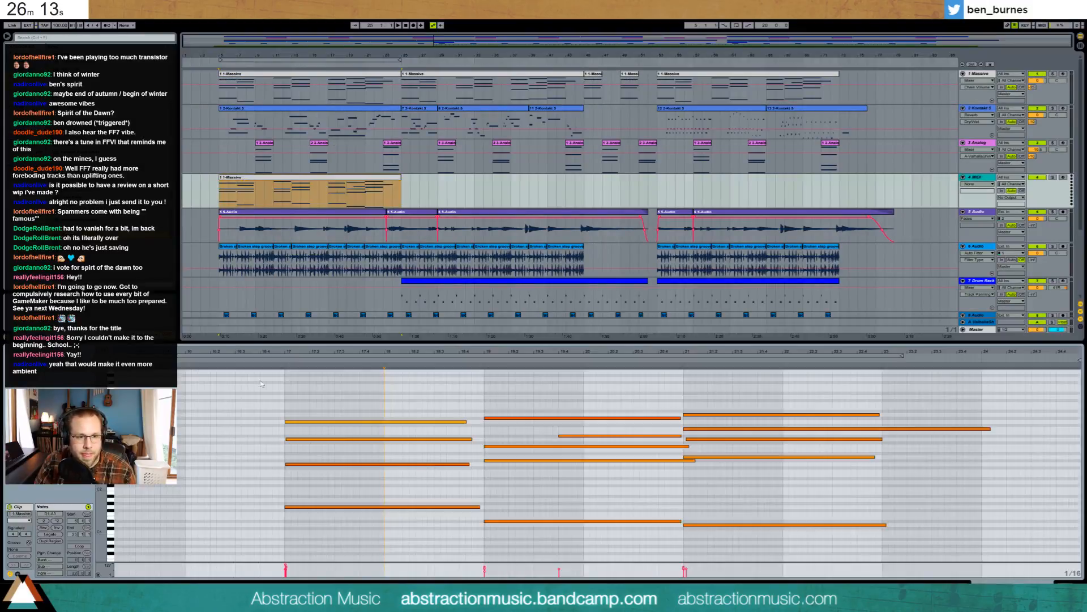
pyautogui.moveTo(453, 352); pyautogui.dragTo(453, 312)
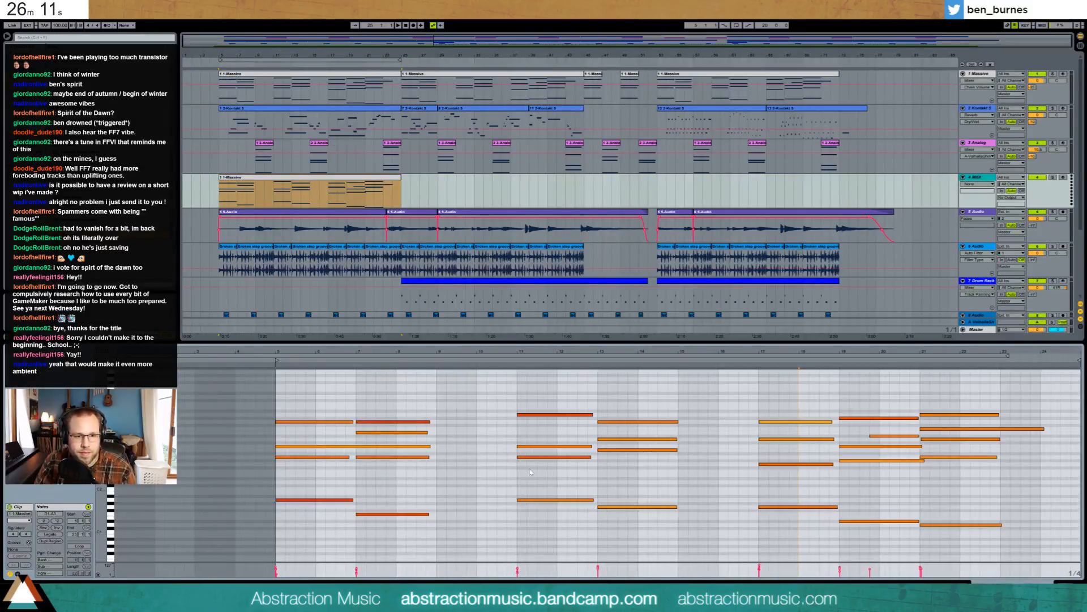
pyautogui.moveTo(397, 410); pyautogui.dragTo(563, 501)
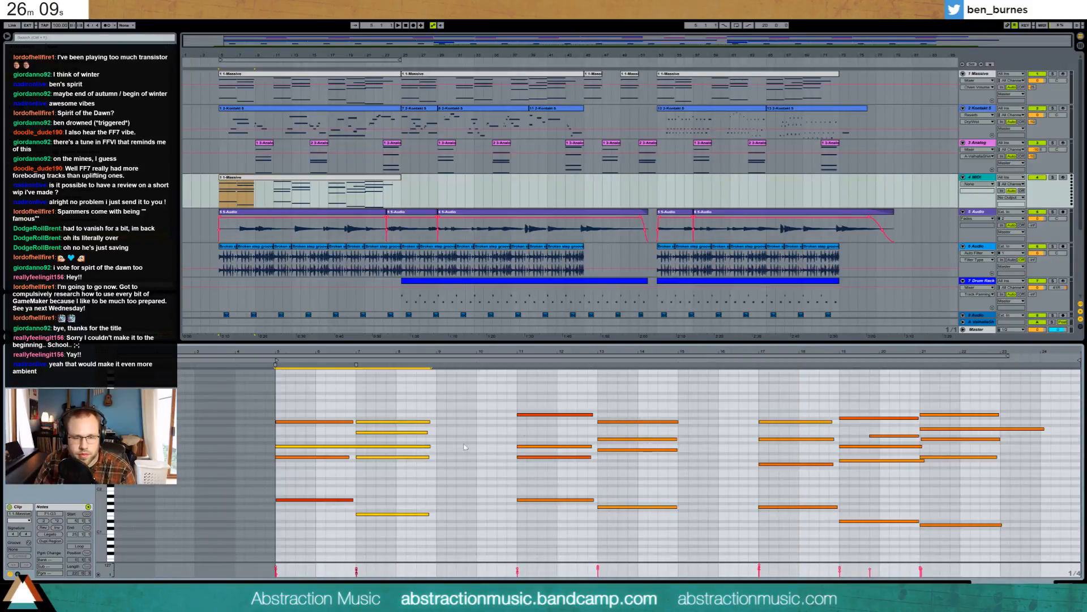
pyautogui.moveTo(643, 398); pyautogui.dragTo(662, 532)
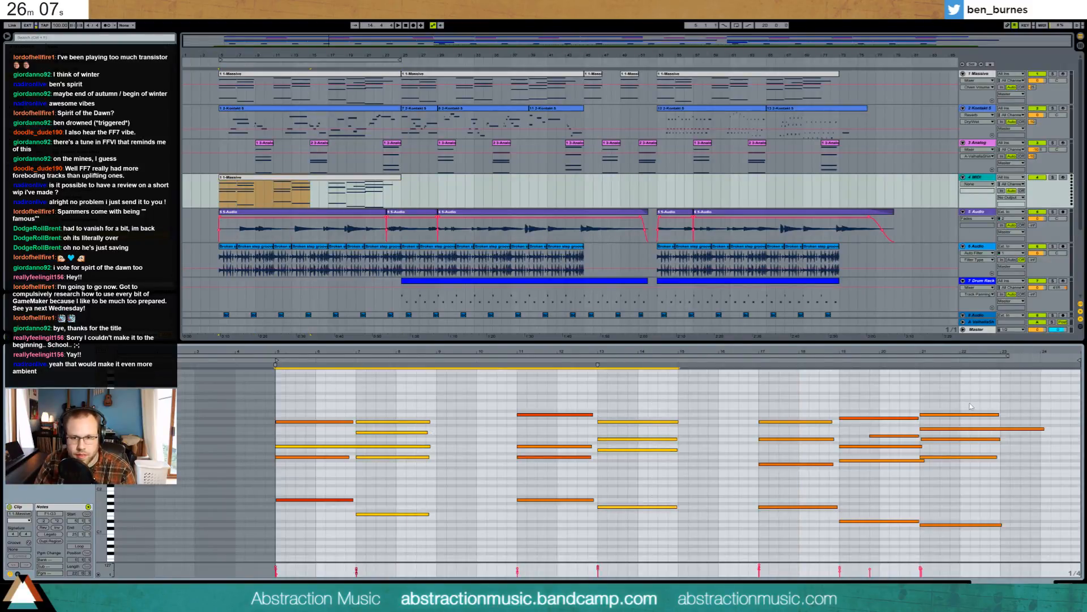
pyautogui.moveTo(969, 403); pyautogui.dragTo(980, 531)
pyautogui.moveTo(645, 403); pyautogui.dragTo(664, 561)
pyautogui.moveTo(405, 398); pyautogui.dragTo(426, 559)
# - Lengthen the selected chords together and trim the longest note to end at the clip end
pyautogui.moveTo(430, 421); pyautogui.dragTo(507, 426)
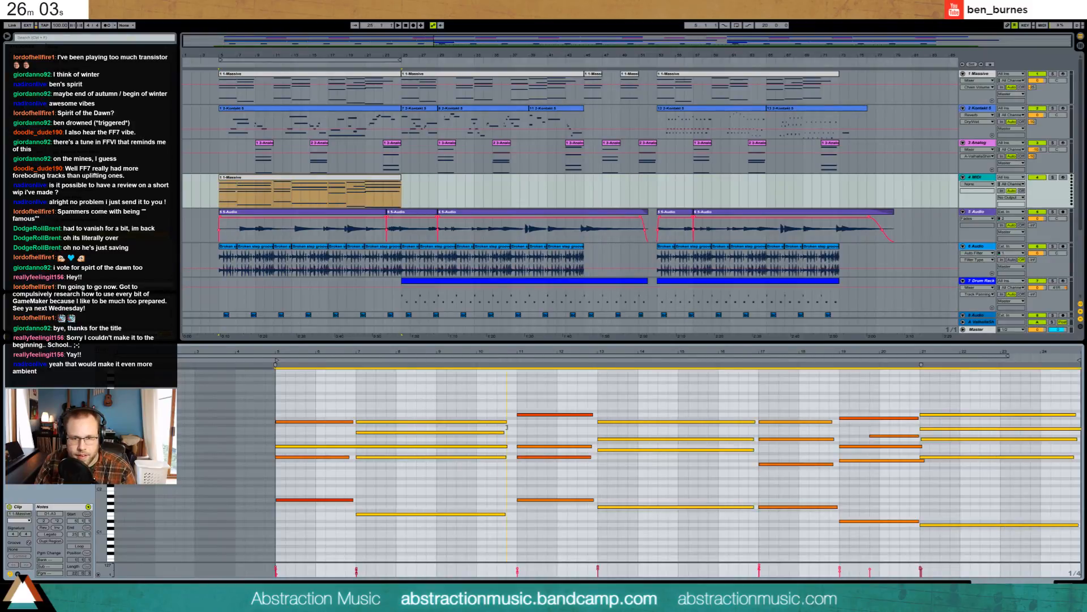
pyautogui.click(923, 394)
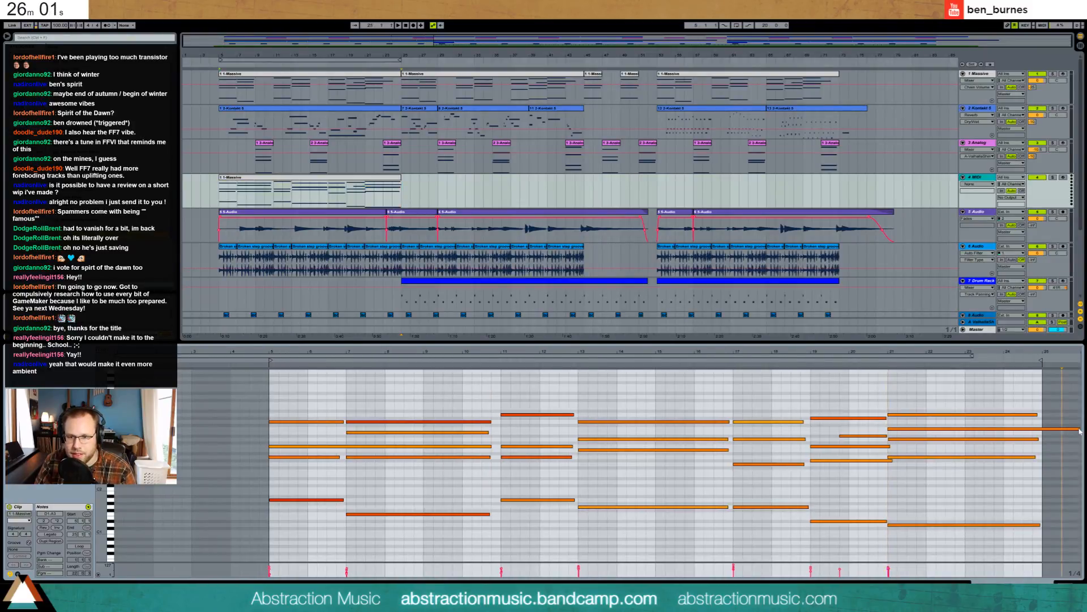
pyautogui.moveTo(1079, 428); pyautogui.dragTo(1042, 429)
pyautogui.click(1068, 496)
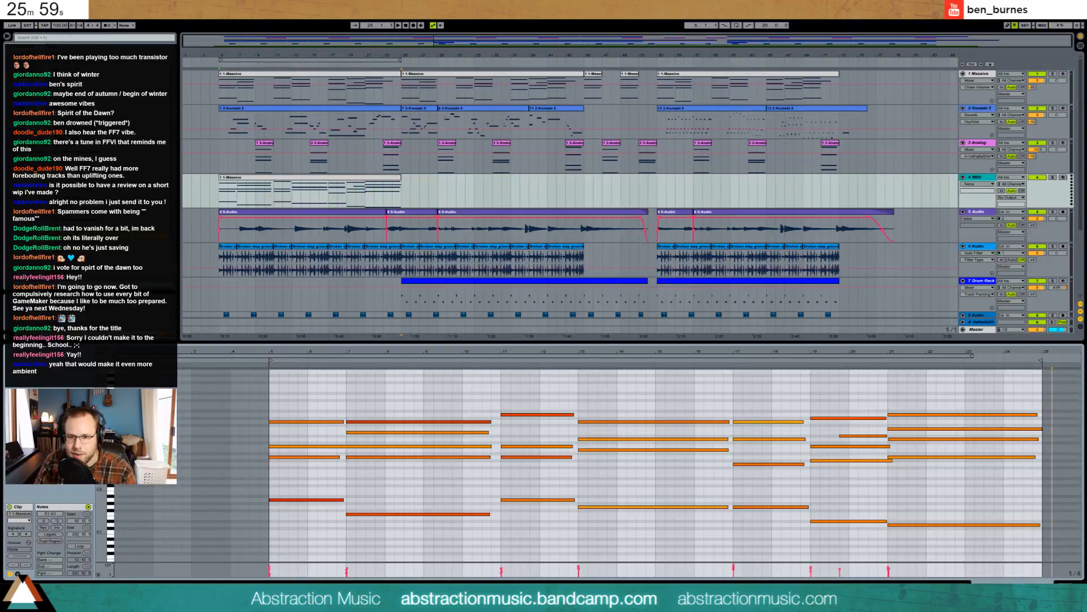
pyautogui.hotkey('shift', 'Tab')
pyautogui.click(307, 176)
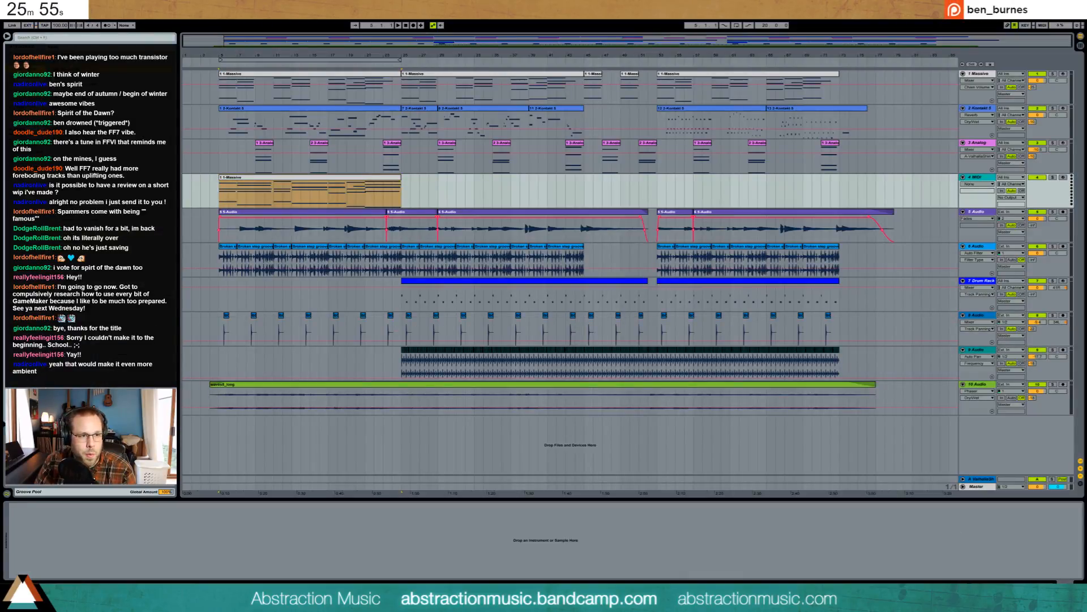
# - Add an Arpeggiator in Random Other style with adjusted Offset and Gate, then a Massive synth after it
pyautogui.moveTo(168, 522); pyautogui.dragTo(168, 539)
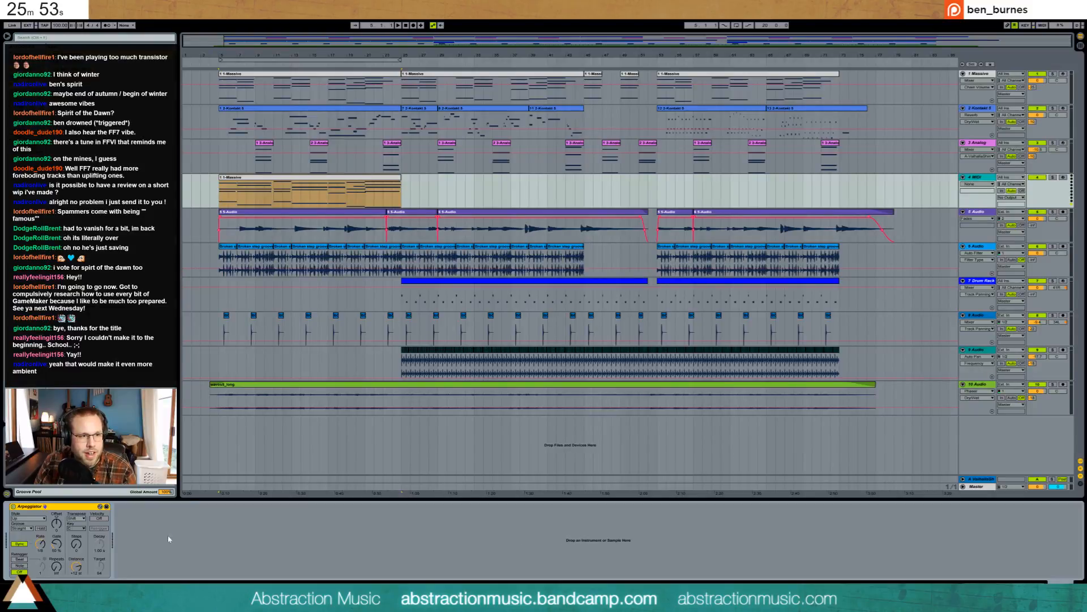
pyautogui.click(28, 518)
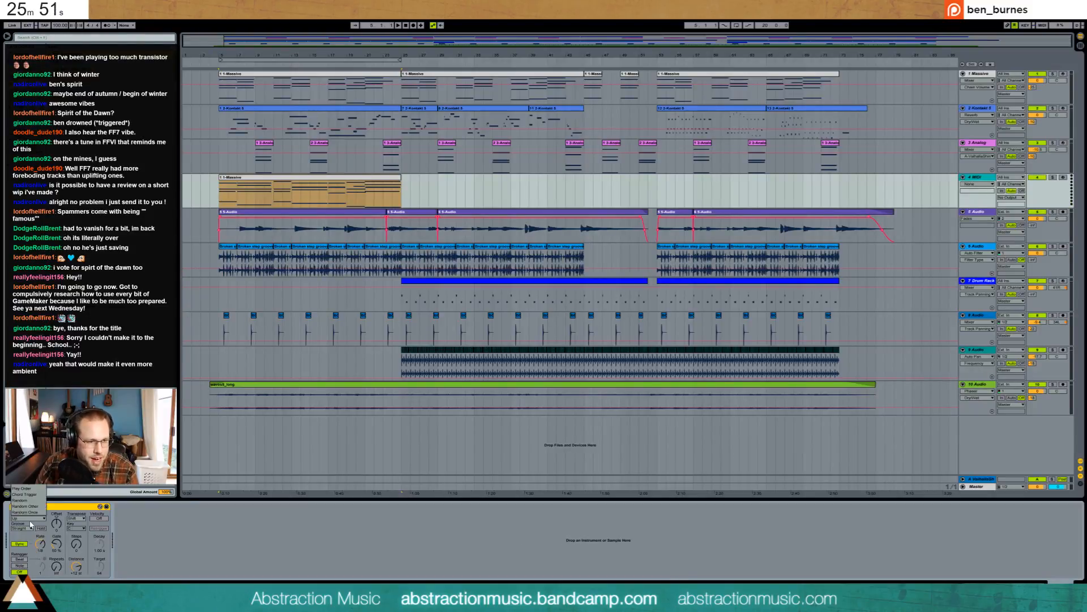
pyautogui.click(29, 506)
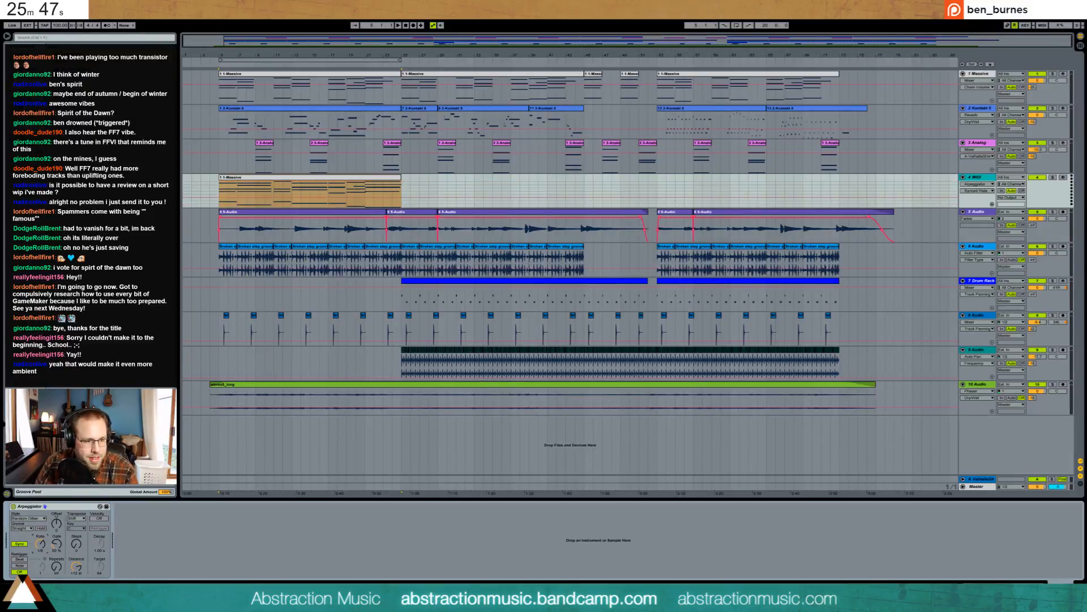
pyautogui.click(56, 521)
pyautogui.click(57, 543)
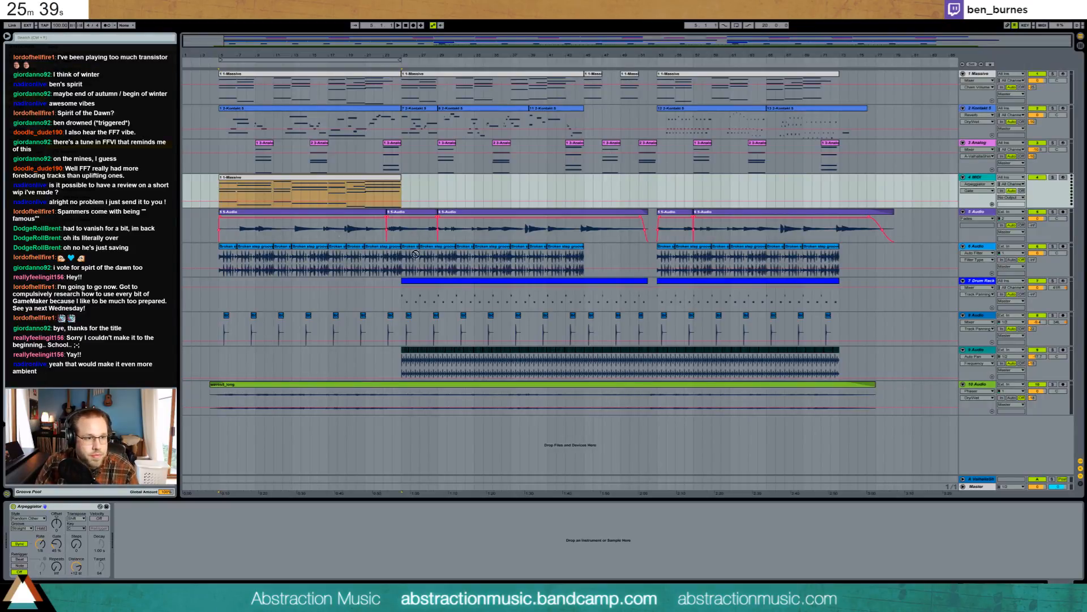
pyautogui.moveTo(415, 254); pyautogui.dragTo(155, 518)
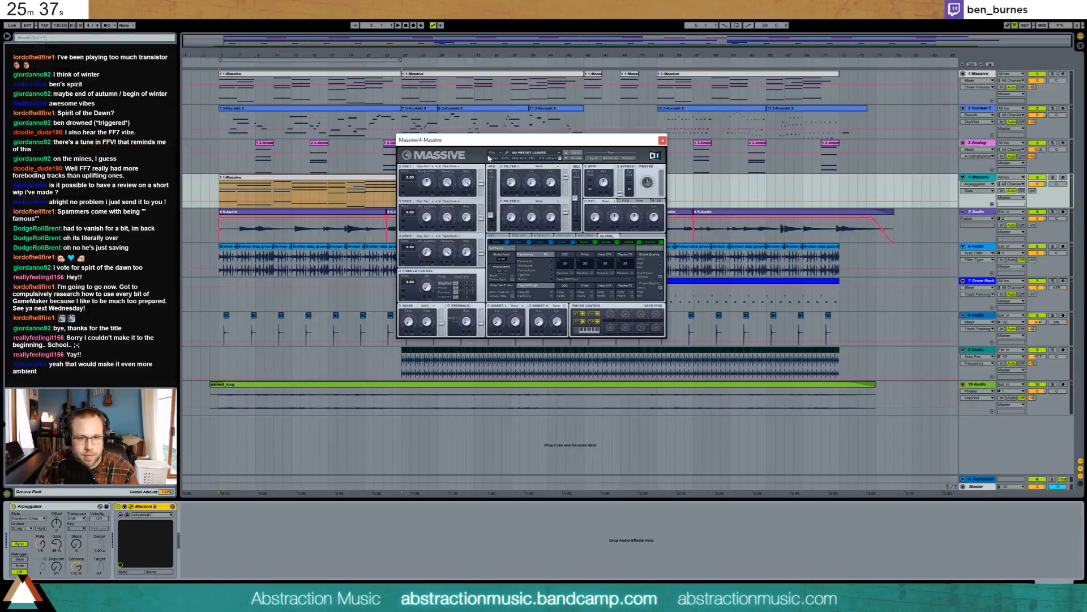
# - Shape the Massive patch: lower Filter 1 cutoff, fully decaying envelope, Osc2 pitch about 5, Reverb on FX1
pyautogui.moveTo(489, 142); pyautogui.dragTo(490, 268)
pyautogui.click(509, 308)
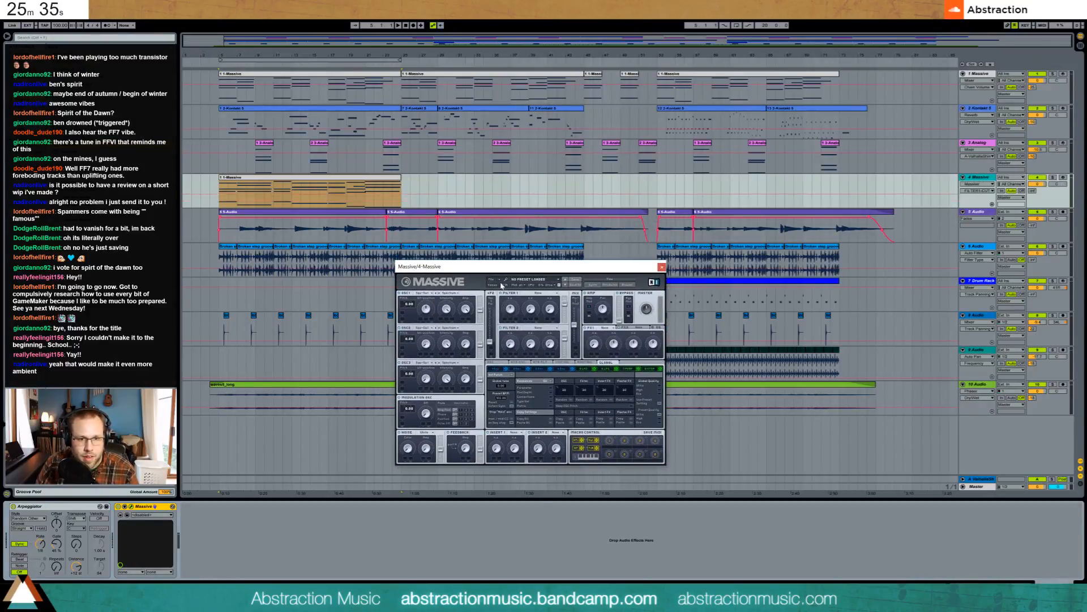
pyautogui.click(562, 370)
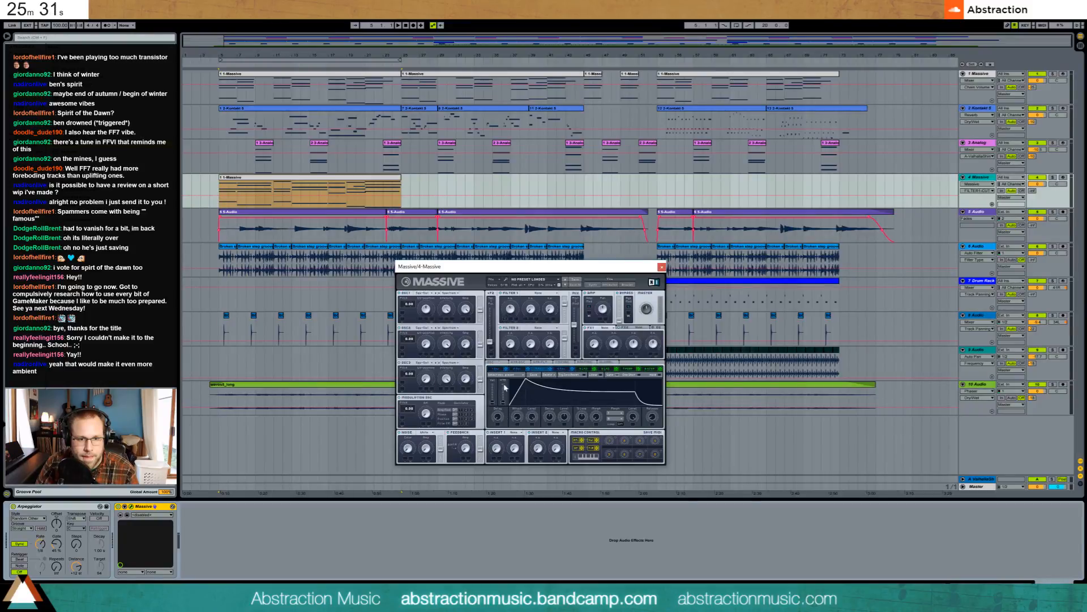
pyautogui.moveTo(510, 307); pyautogui.dragTo(510, 322)
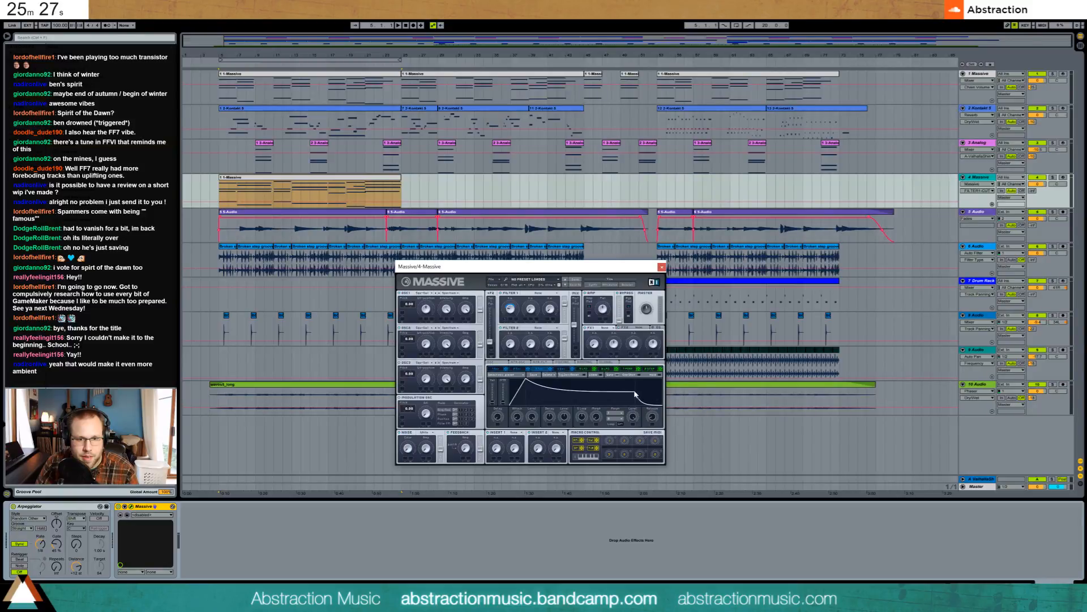
pyautogui.moveTo(636, 395); pyautogui.dragTo(636, 405)
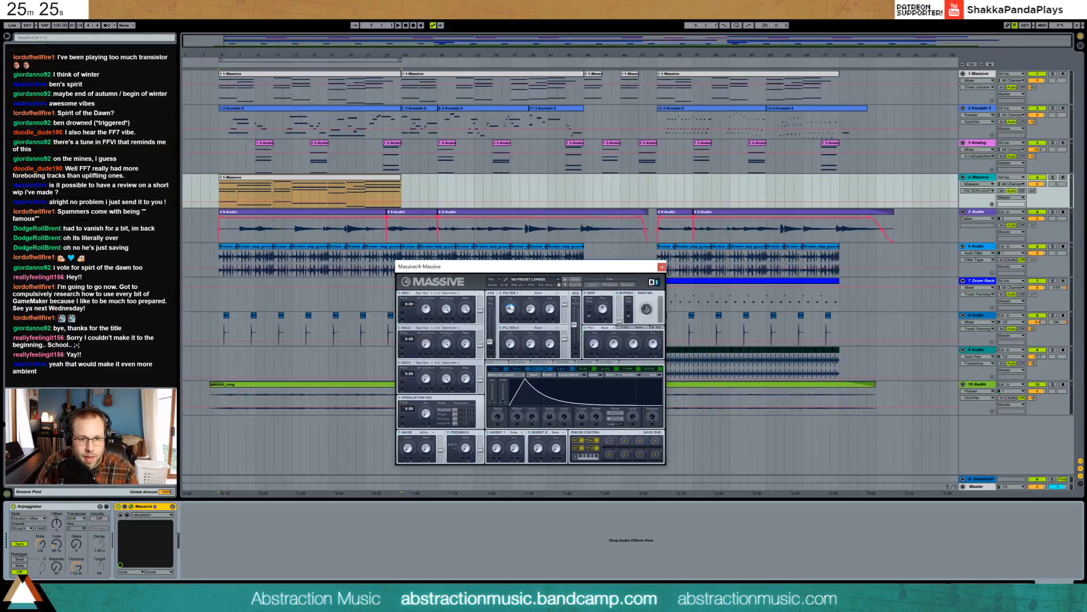
pyautogui.moveTo(480, 310); pyautogui.dragTo(479, 285)
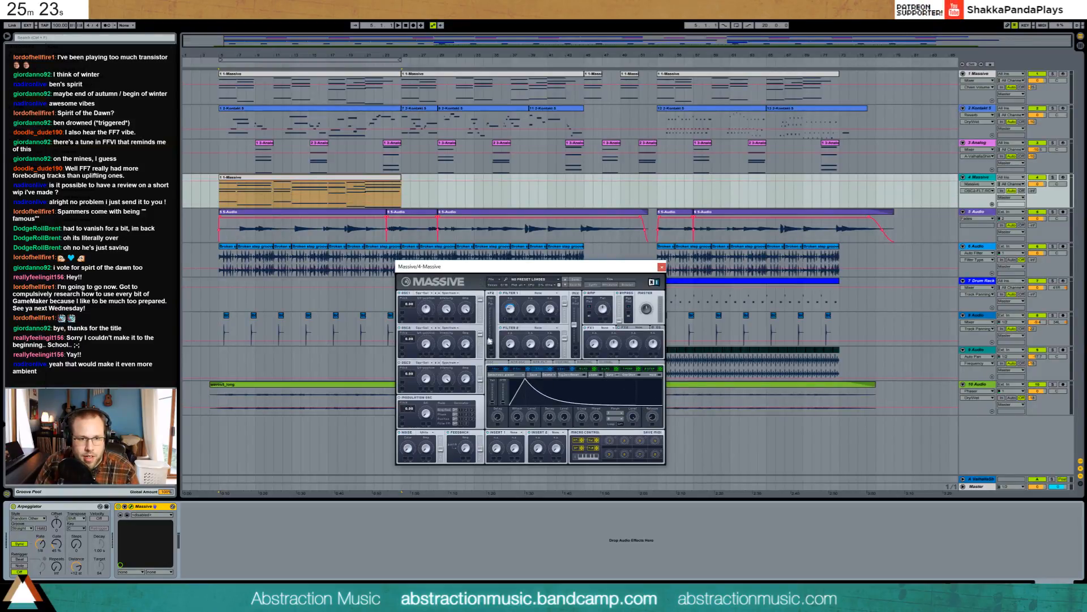
pyautogui.moveTo(489, 340); pyautogui.dragTo(457, 344)
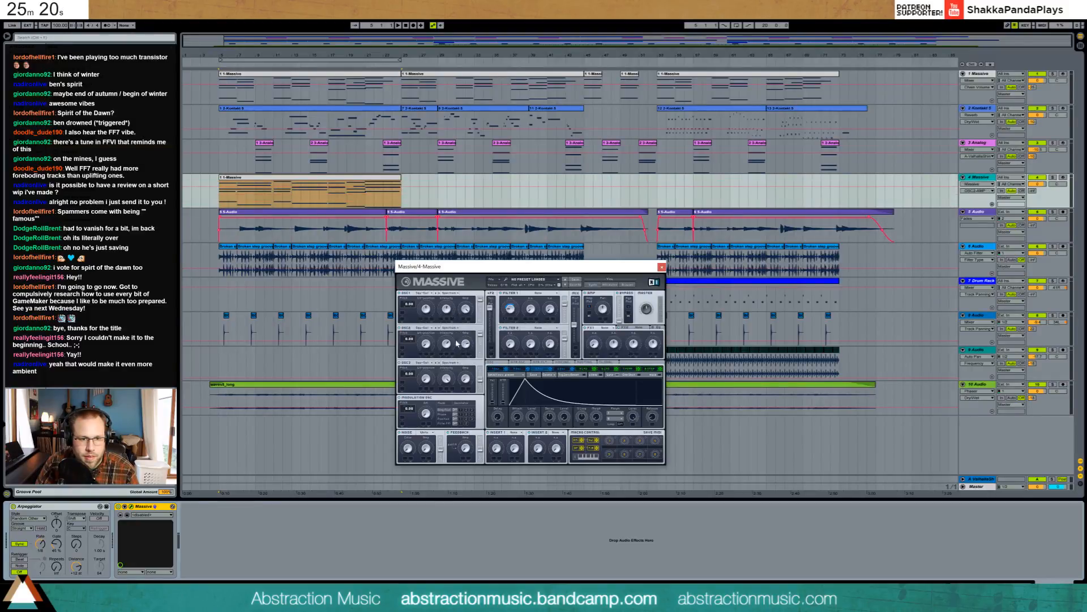
pyautogui.click(411, 341)
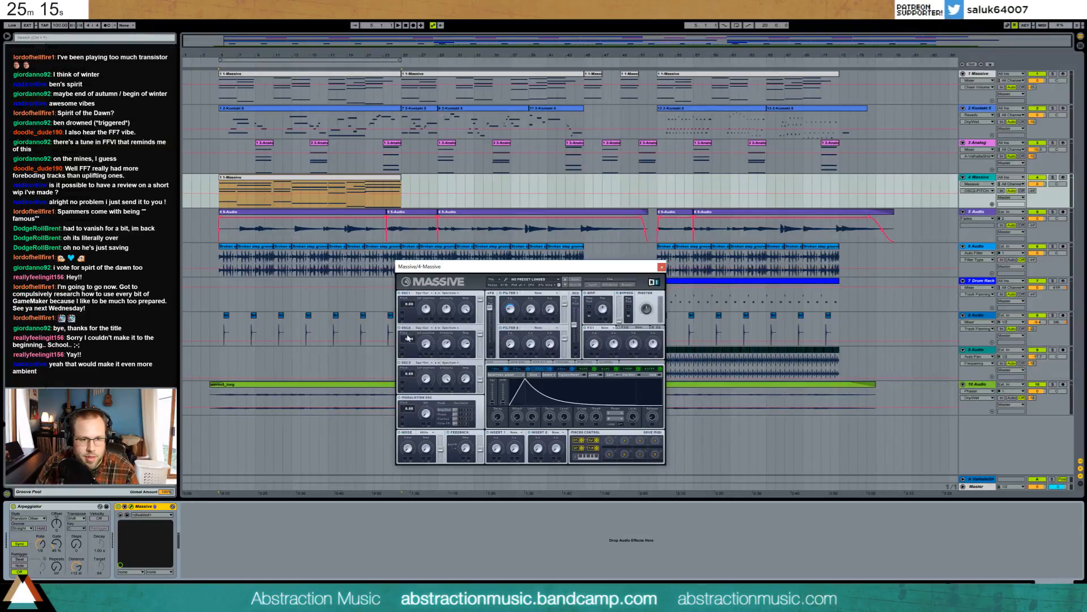
pyautogui.moveTo(409, 338); pyautogui.dragTo(411, 338)
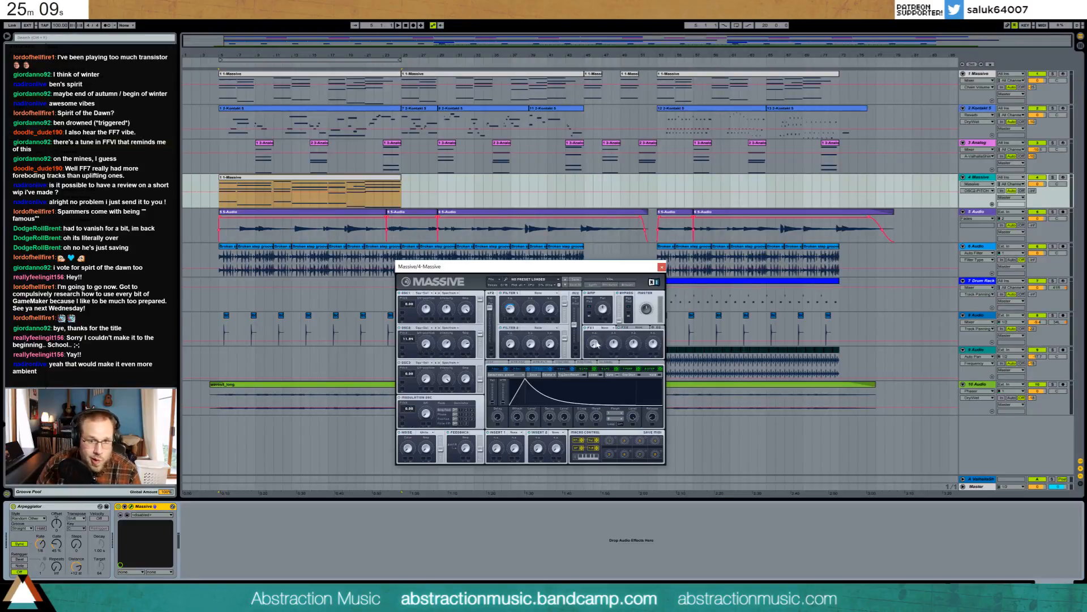
pyautogui.click(607, 327)
pyautogui.click(616, 336)
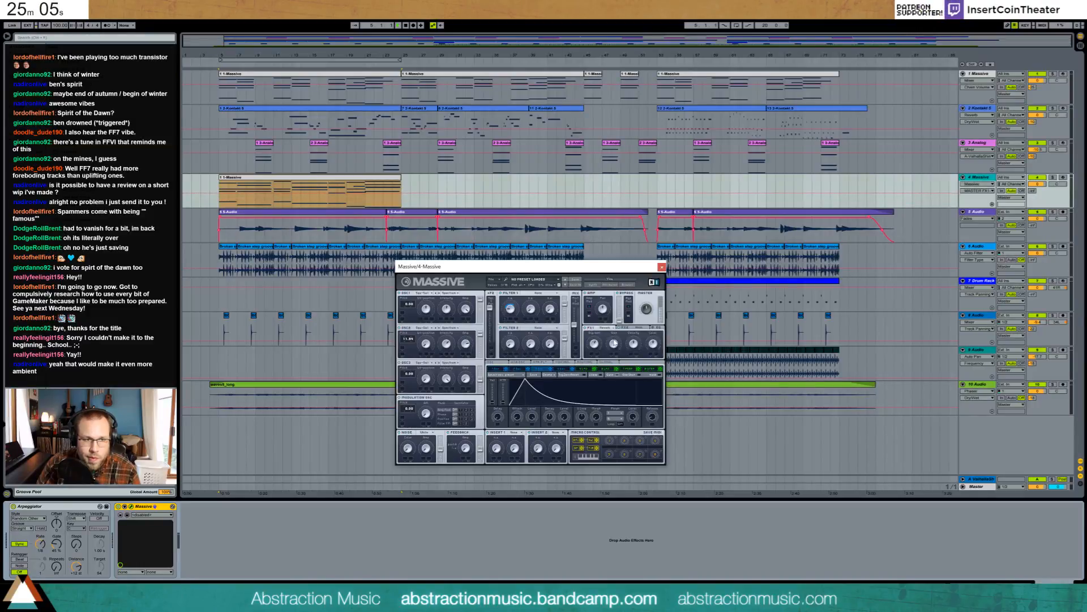
# - While auditioning, lower the Massive track to about -12 dB and set the arpeggio rate to 1/12
pyautogui.press('space')
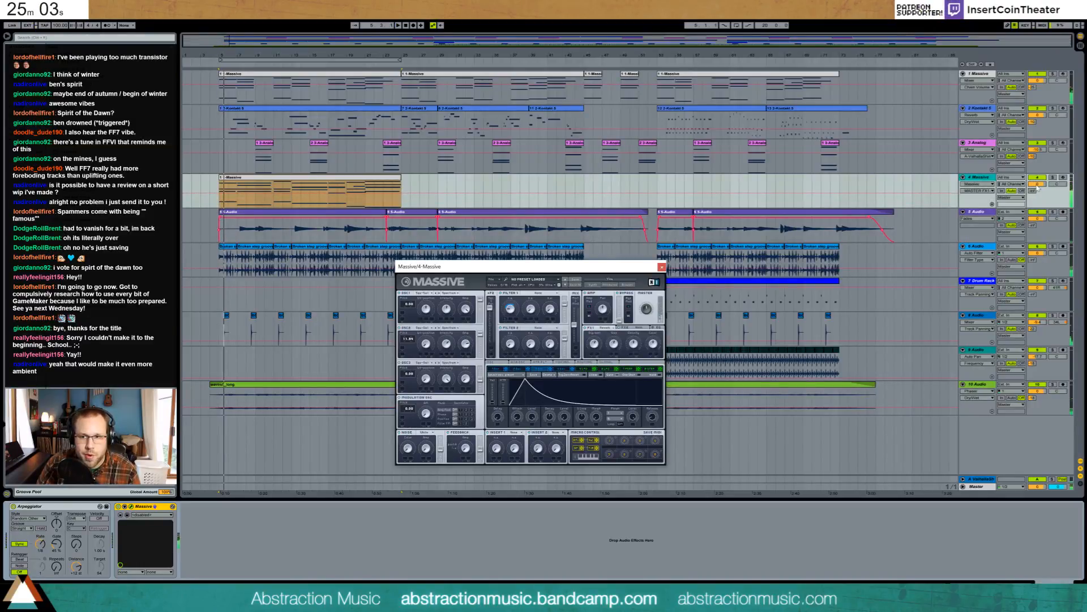
pyautogui.moveTo(1038, 184); pyautogui.dragTo(1038, 195)
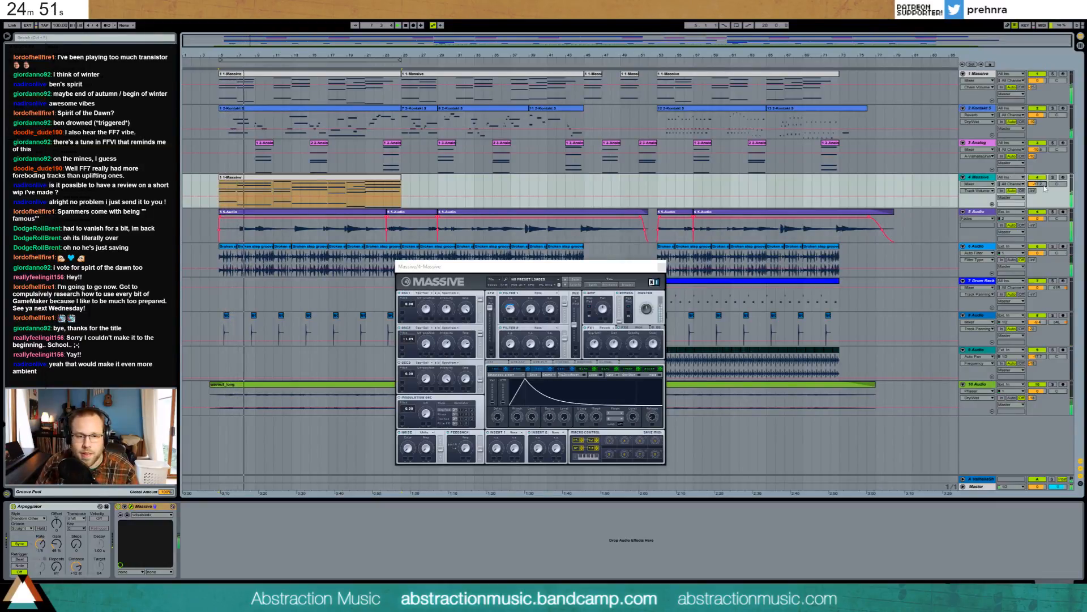
pyautogui.press('space')
pyautogui.moveTo(40, 543); pyautogui.dragTo(41, 548)
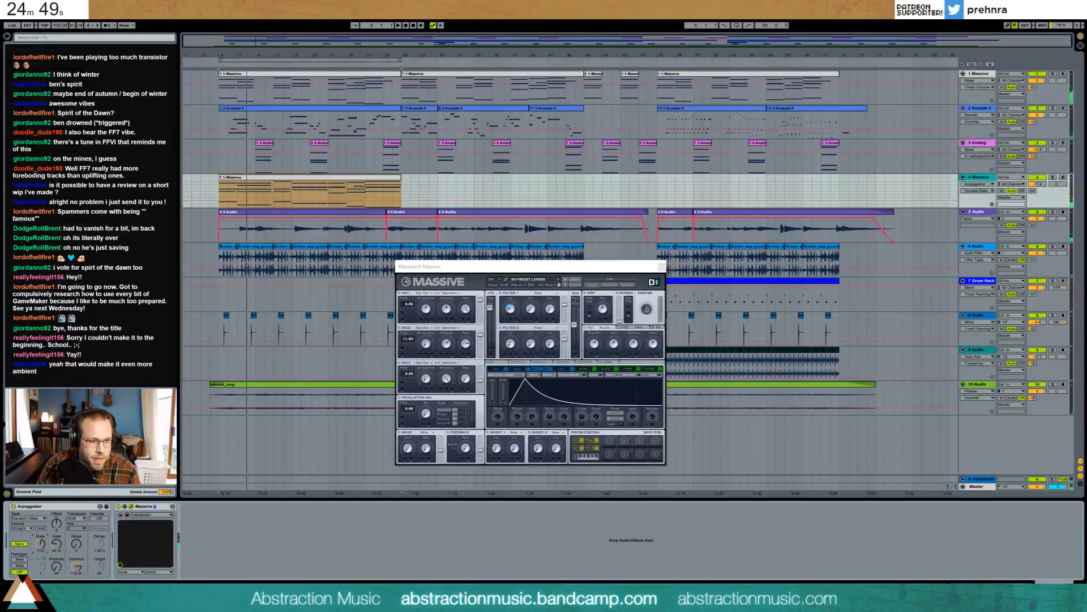
pyautogui.press('space')
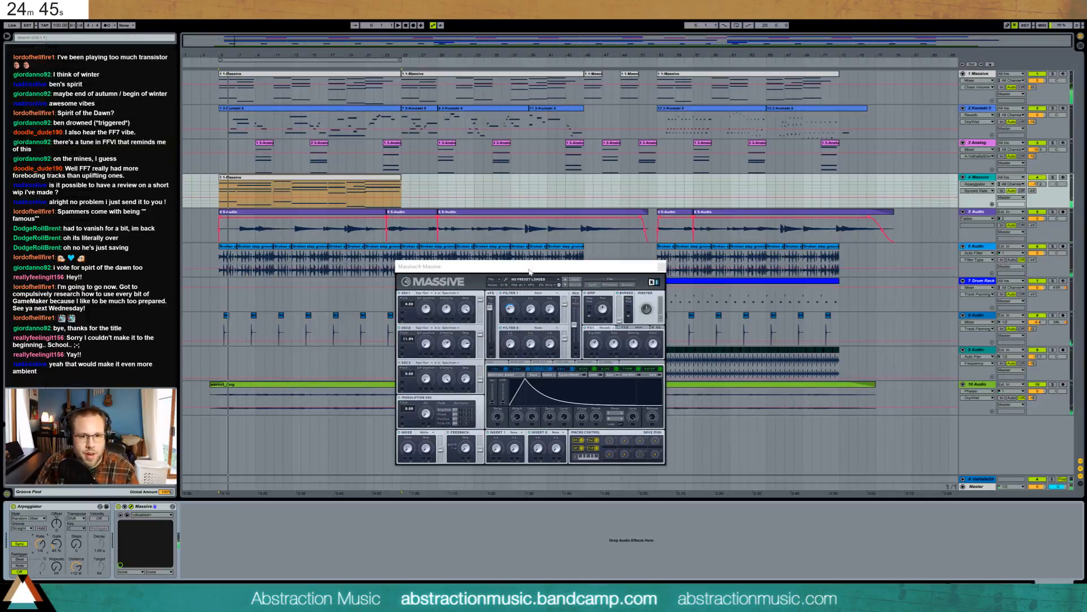
pyautogui.moveTo(529, 271); pyautogui.dragTo(609, 208)
pyautogui.click(584, 243)
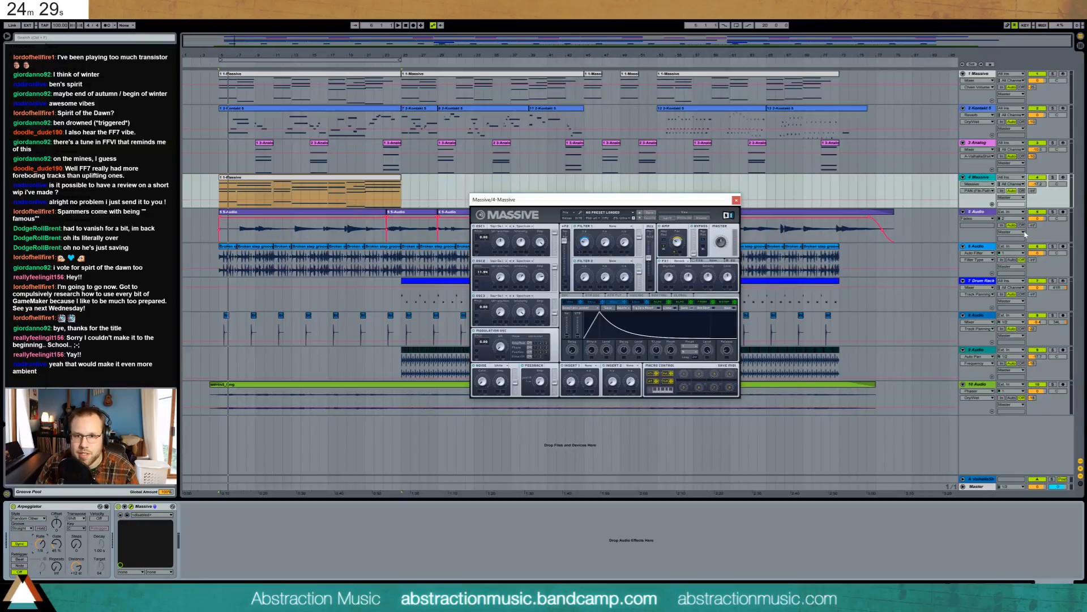
pyautogui.click(383, 182)
# - Duplicate the Massive clip right after itself and paste another copy later on the track
pyautogui.hotkey('ctrl', 'd')
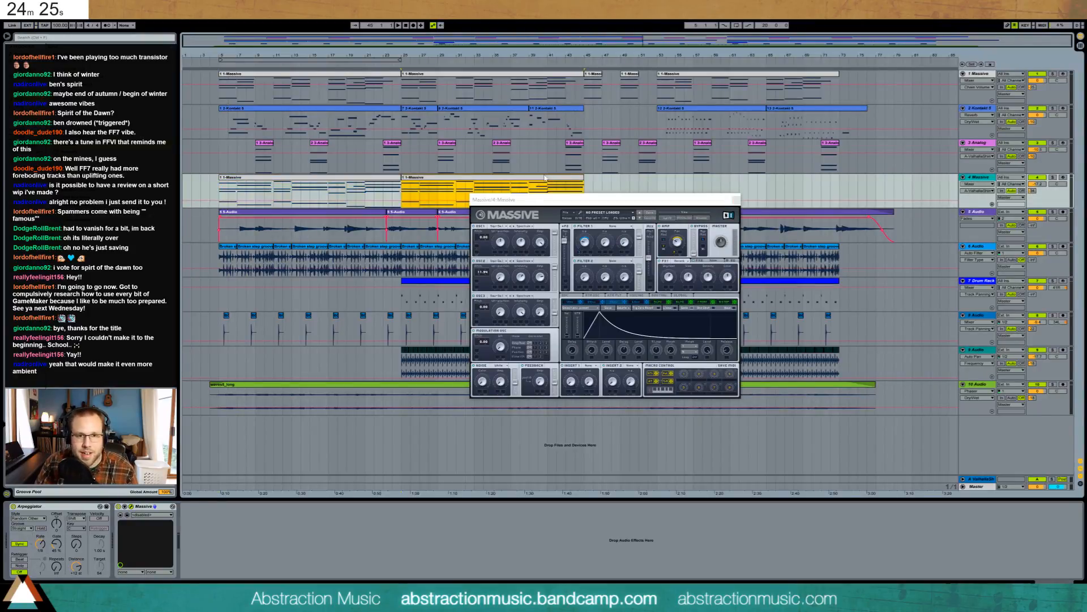
pyautogui.click(656, 187)
pyautogui.hotkey('ctrl', 'v')
# - Close the Massive synth window and add a Compressor after Massive
pyautogui.click(218, 194)
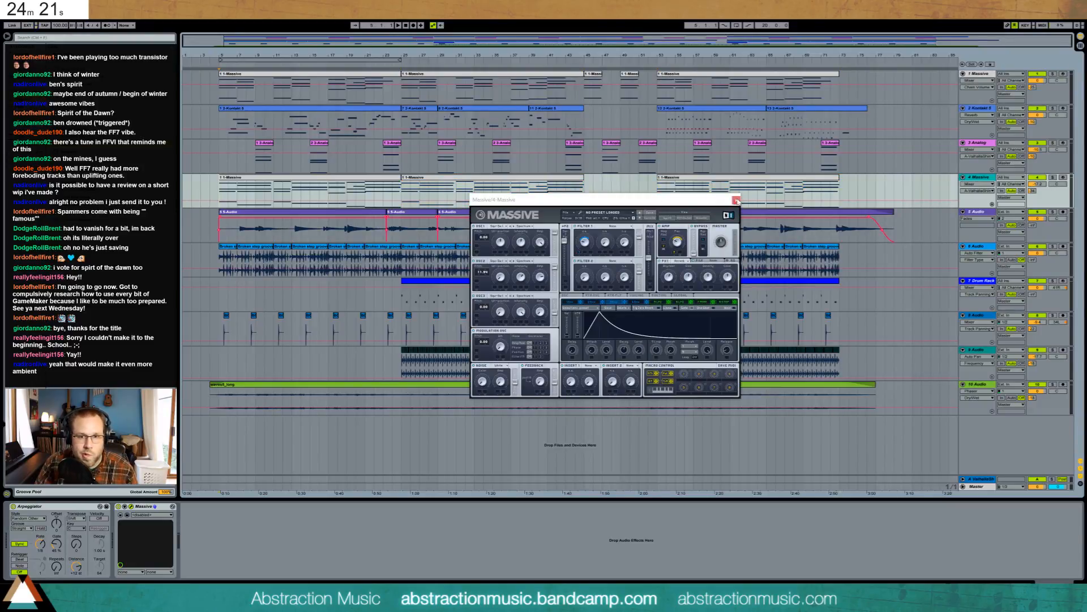
pyautogui.click(736, 200)
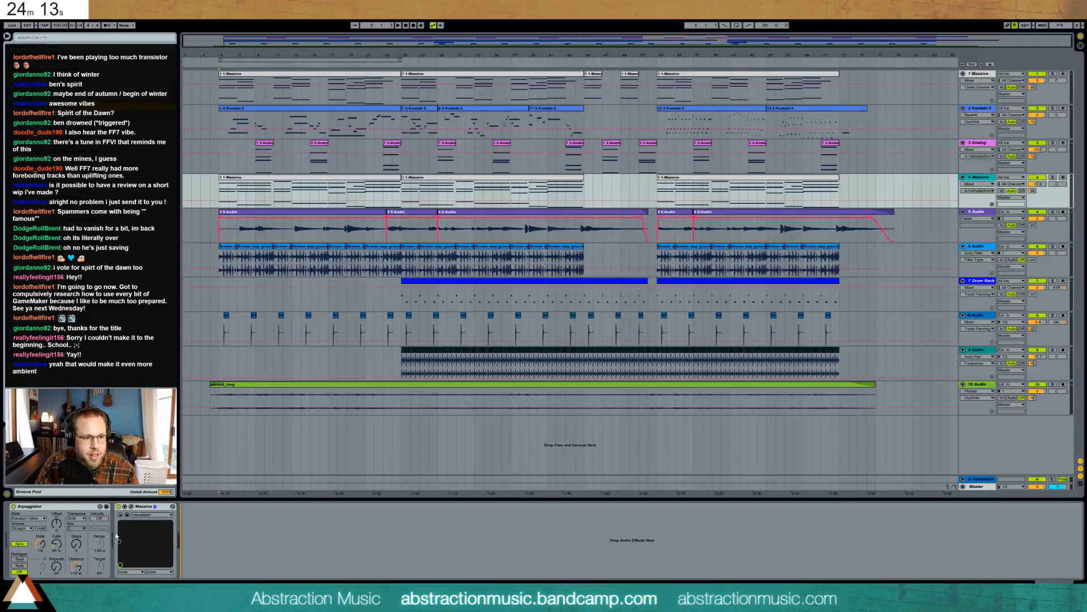
pyautogui.moveTo(116, 537); pyautogui.dragTo(215, 529)
# - Sidechain the Compressor from 1-Massive with 12.9 dB gain, -23.2 dB threshold, and track volume at -12.5 dB
pyautogui.click(191, 507)
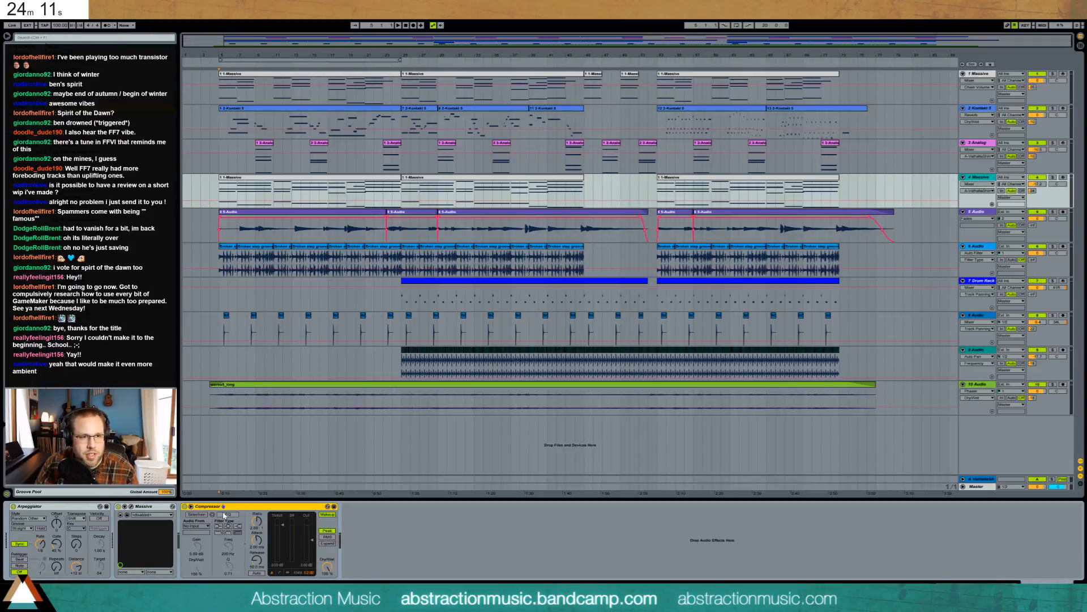
pyautogui.click(195, 514)
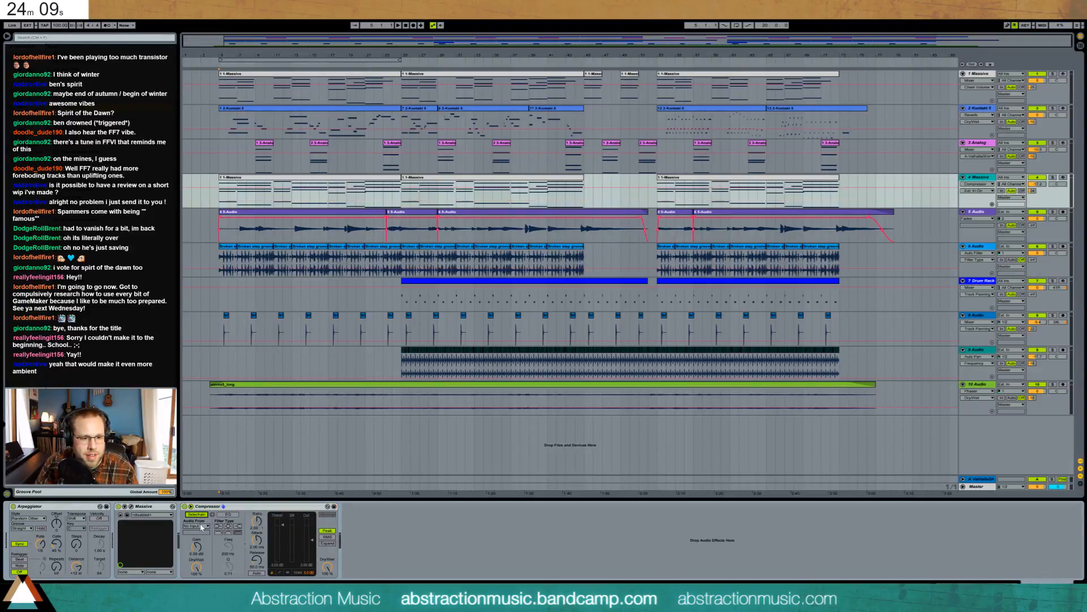
pyautogui.click(195, 526)
pyautogui.click(201, 453)
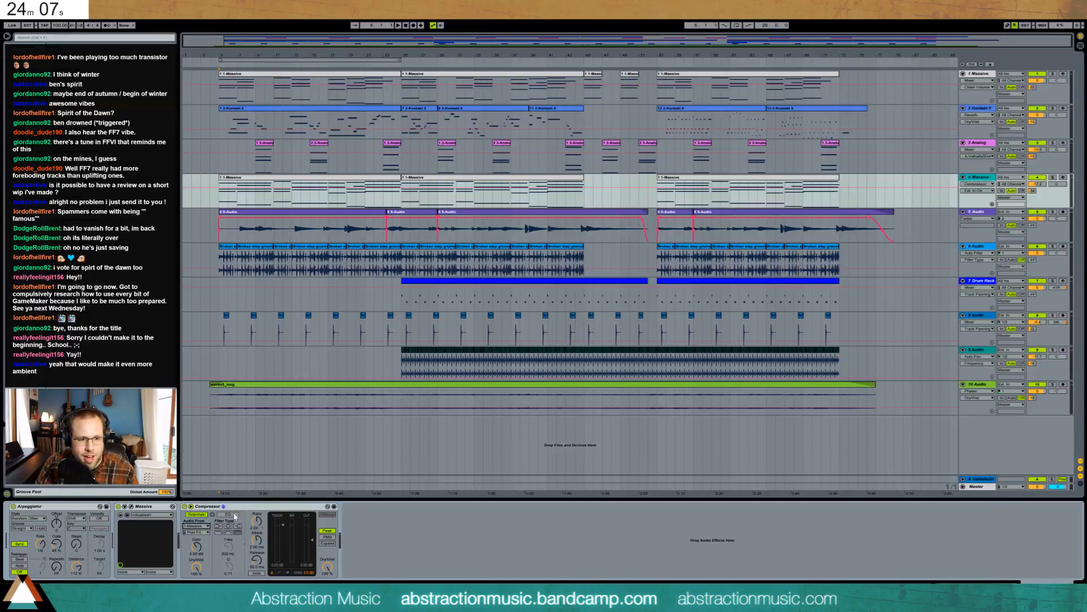
pyautogui.moveTo(282, 526)
pyautogui.mouseDown()
pyautogui.moveTo(282, 557)
pyautogui.moveTo(282, 545)
pyautogui.mouseUp()
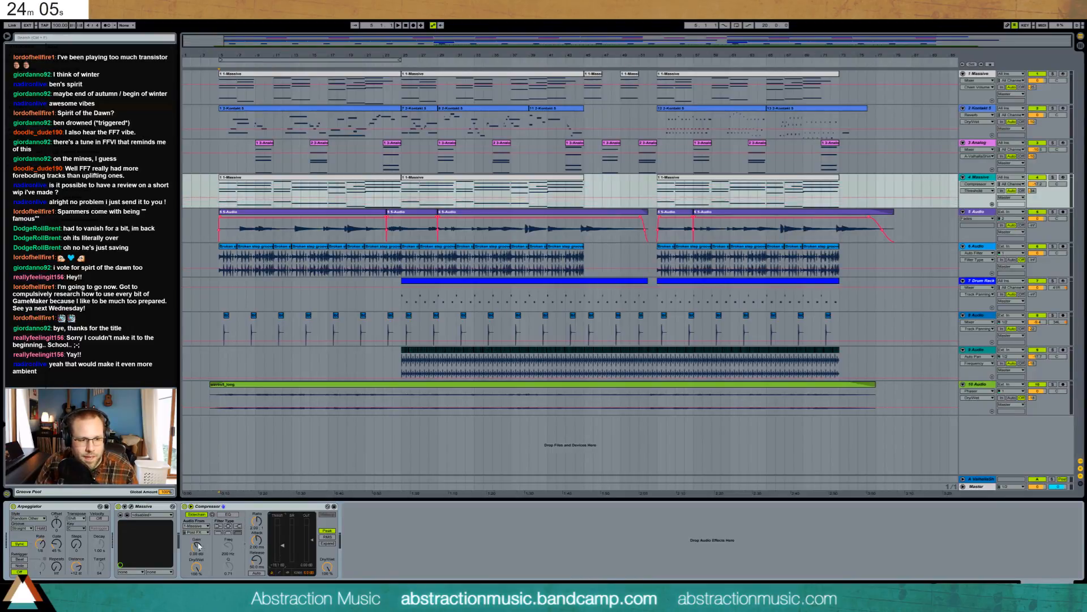
pyautogui.moveTo(196, 547); pyautogui.dragTo(196, 526)
pyautogui.press('space')
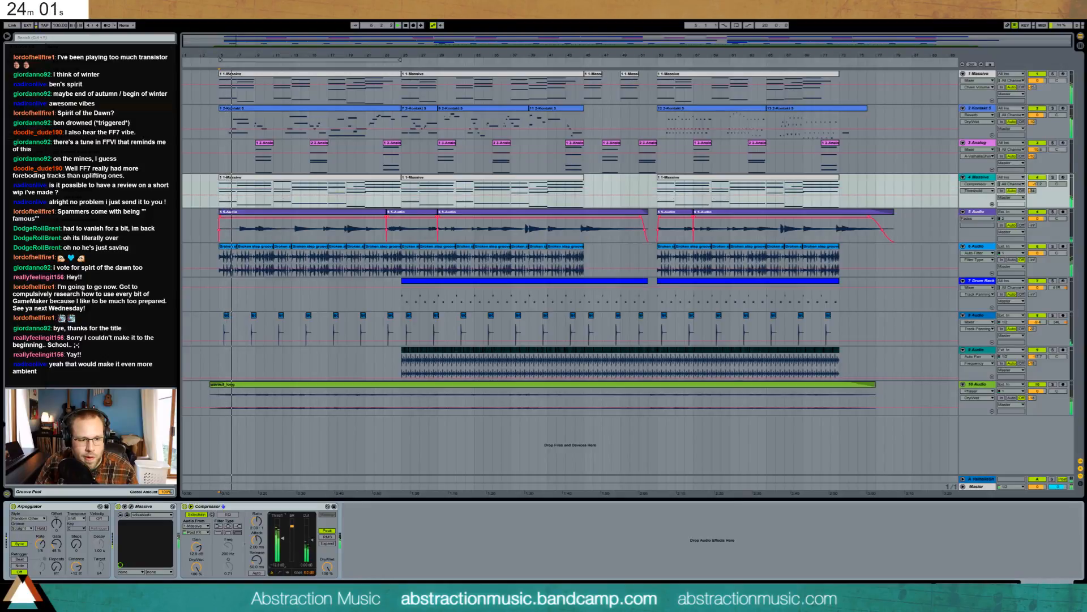
pyautogui.moveTo(282, 535); pyautogui.dragTo(283, 552)
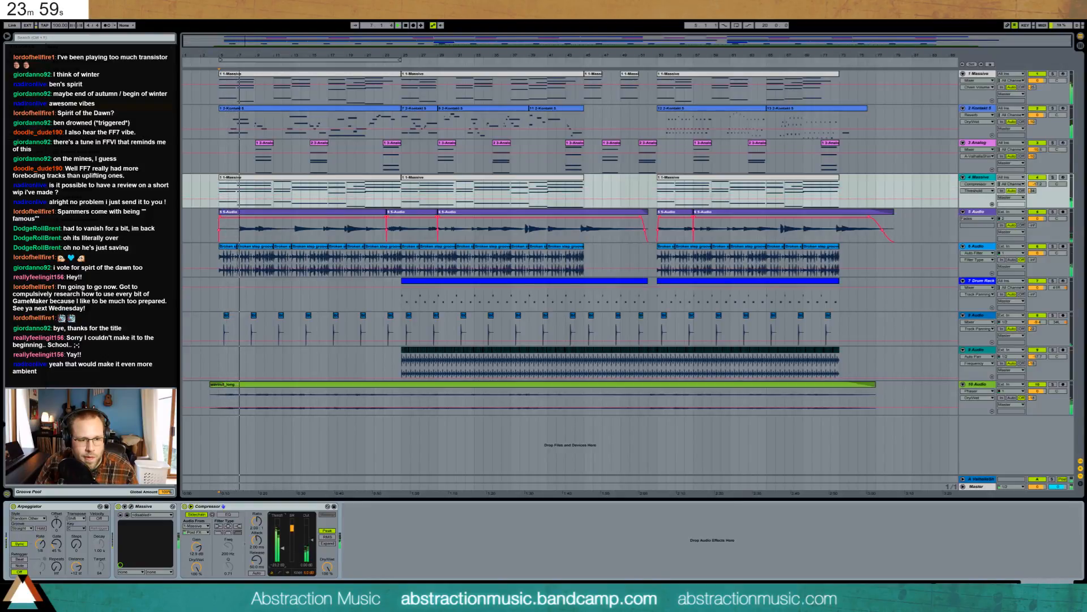
pyautogui.moveTo(1037, 184); pyautogui.dragTo(1037, 172)
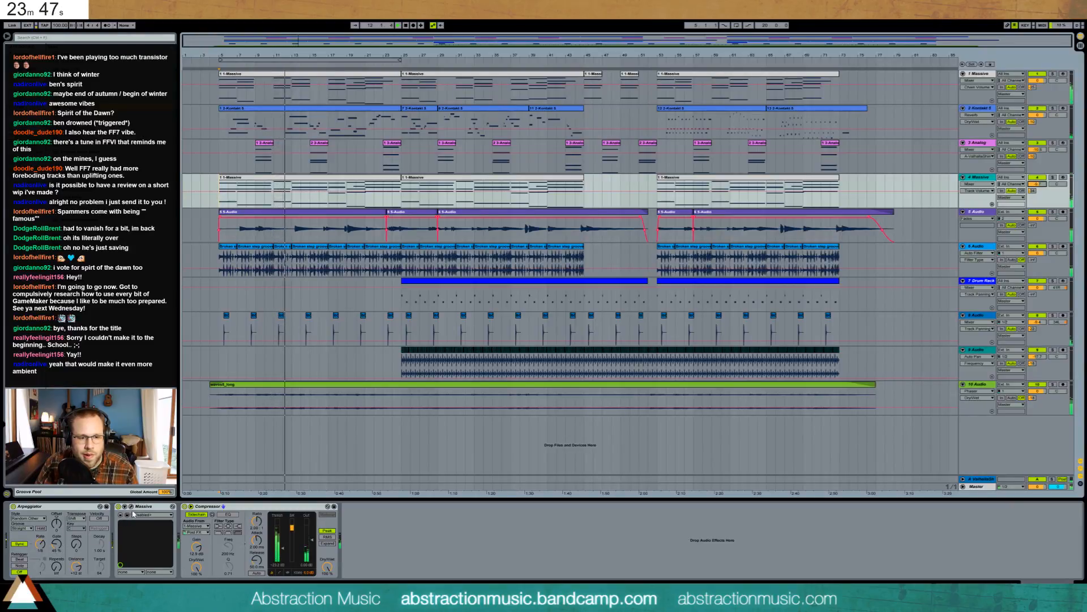
# - Raise all notes in the first Massive clip by one octave
pyautogui.doubleClick(357, 180)
pyautogui.hotkey('ctrl', 'a')
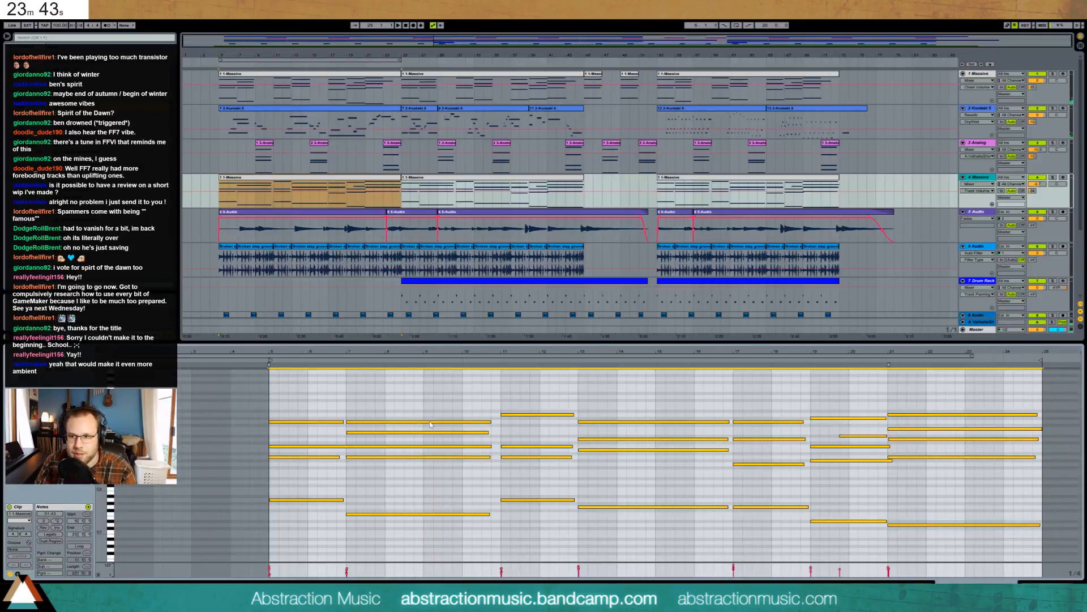
pyautogui.hotkey('shift', 'Up')
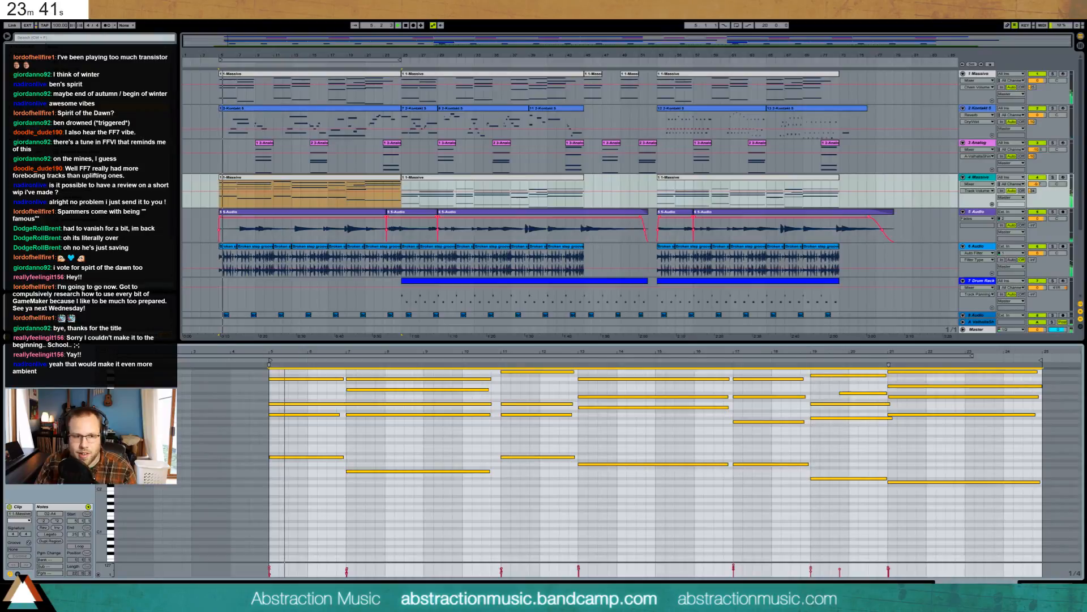
# - Add Ping Pong Delay after the Compressor at 70% feedback; shorten Arpeggiator gate to about 43%
pyautogui.hotkey('shift', 'Tab')
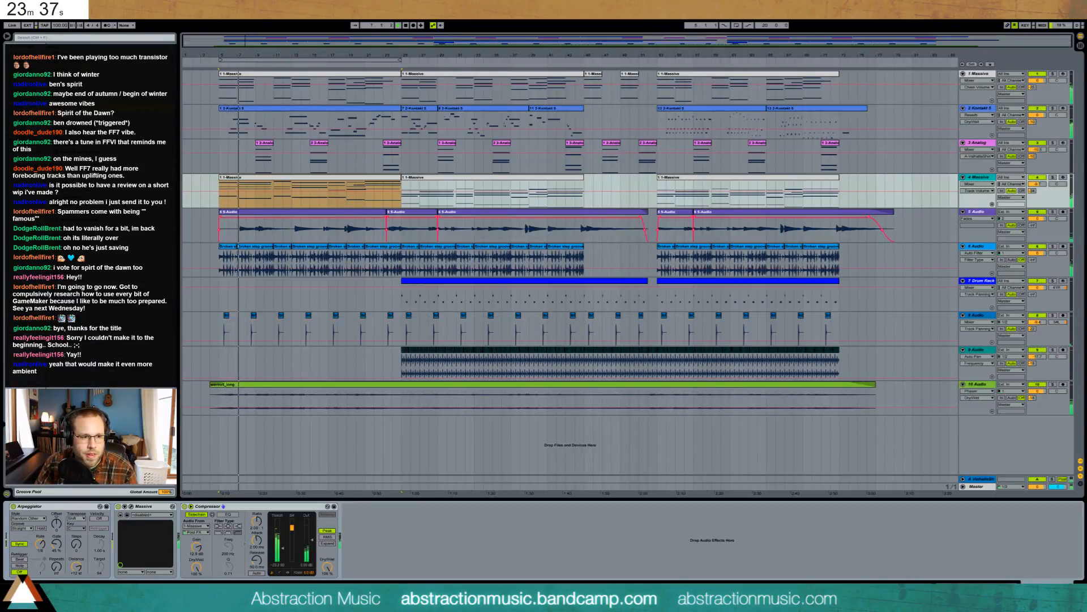
pyautogui.moveTo(108, 244); pyautogui.dragTo(359, 555)
pyautogui.moveTo(56, 544); pyautogui.dragTo(56, 545)
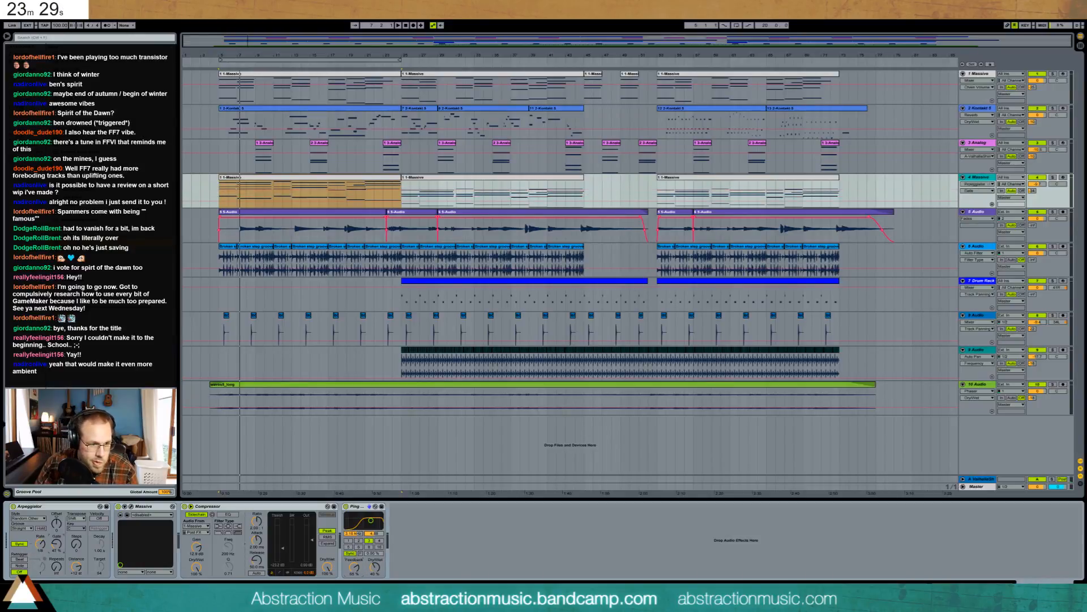
pyautogui.press('space')
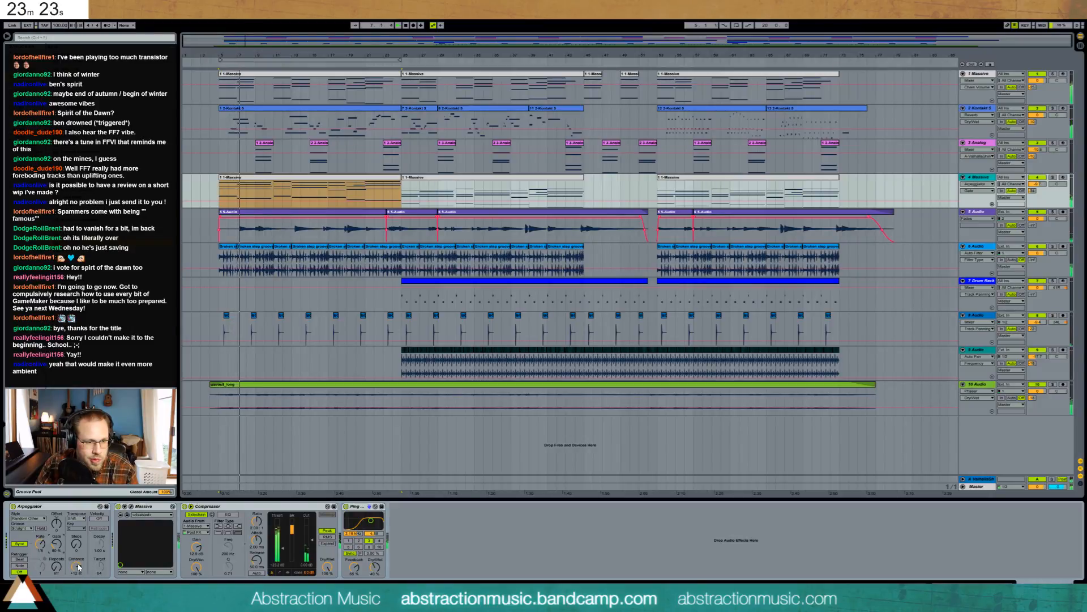
pyautogui.click(77, 545)
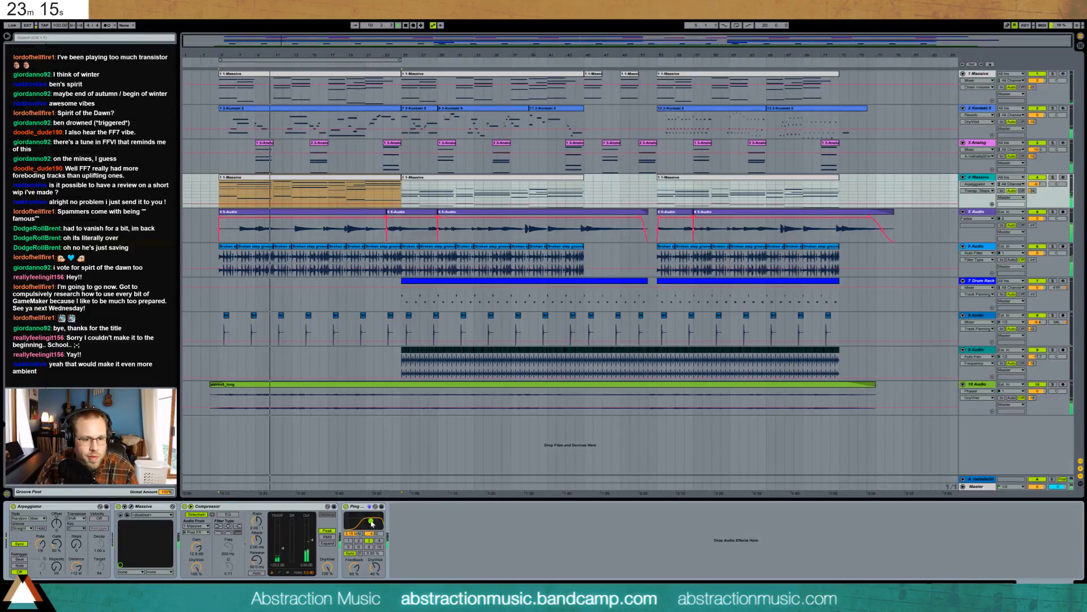
pyautogui.moveTo(352, 568); pyautogui.dragTo(375, 565)
# - Select the clip's seven lower notes, then step through the other Massive clips on track 4
pyautogui.hotkey('shift', 'Tab')
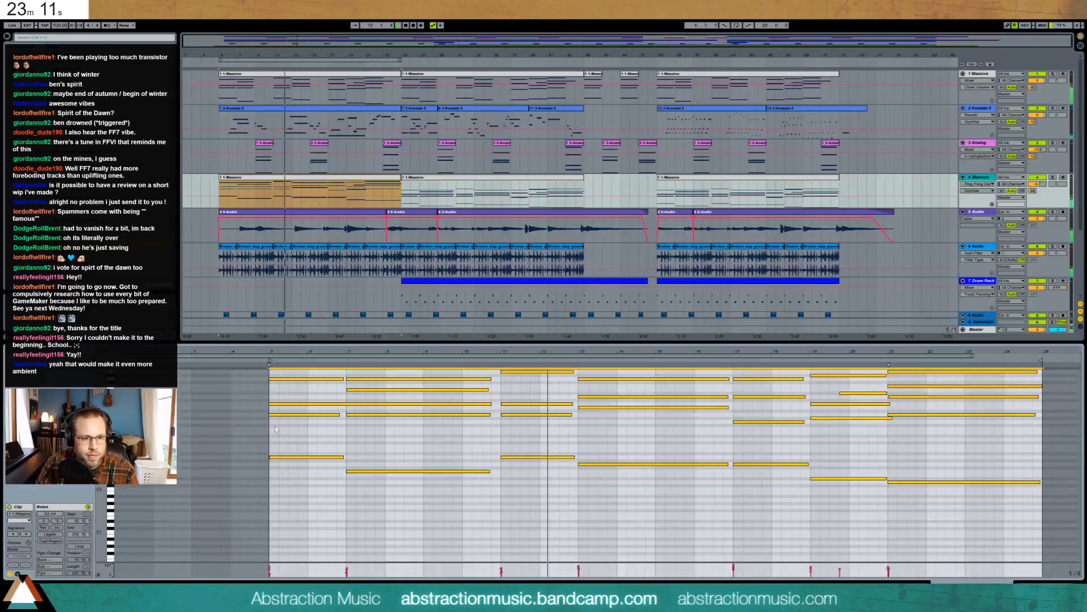
pyautogui.moveTo(296, 444); pyautogui.dragTo(947, 540)
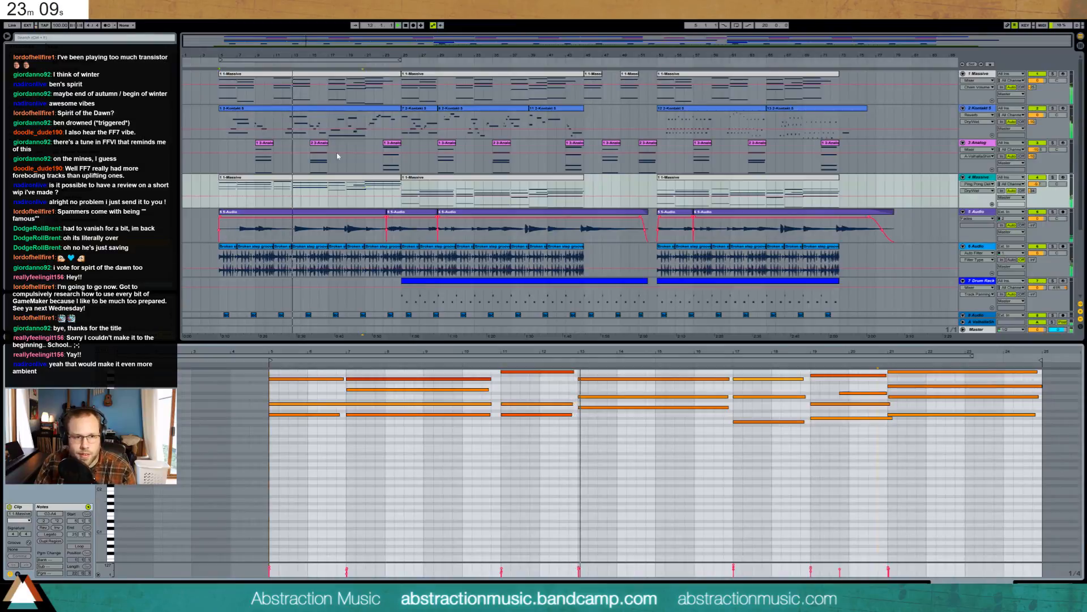
pyautogui.click(389, 190)
pyautogui.click(520, 181)
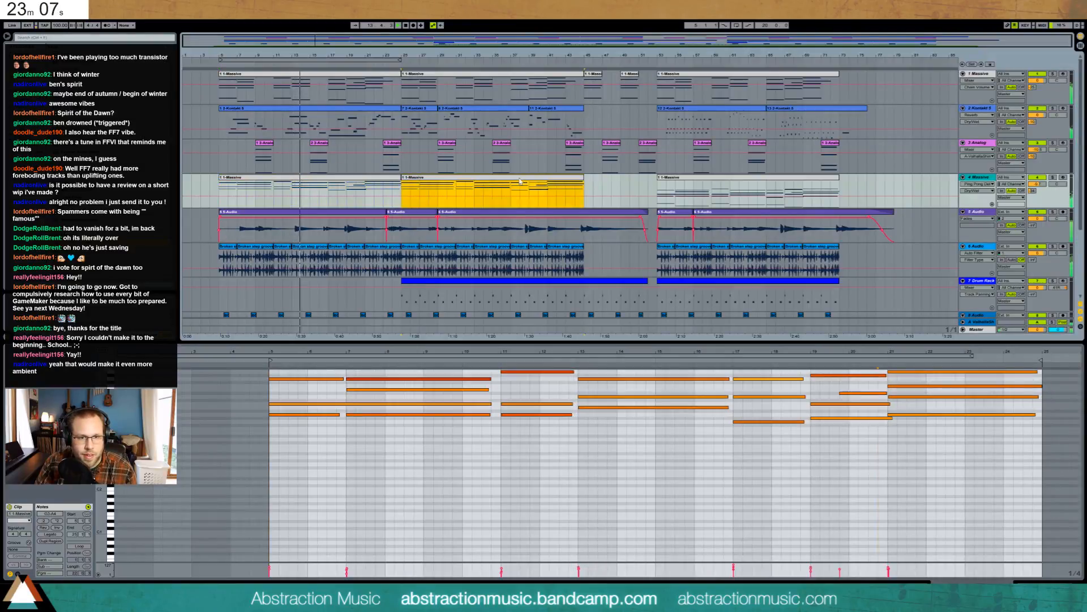
pyautogui.click(697, 185)
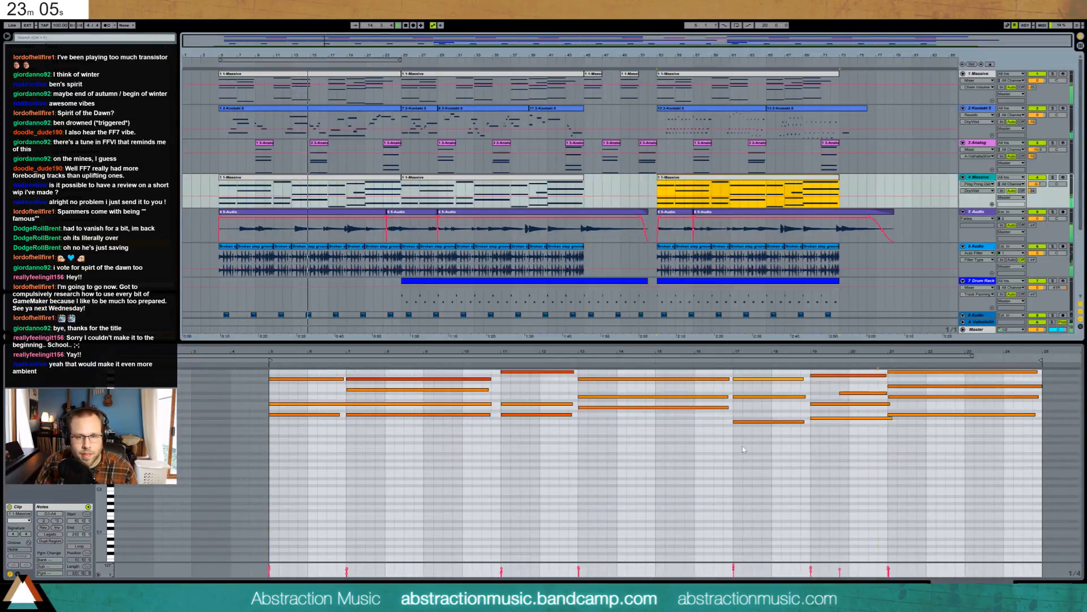
pyautogui.hotkey('shift', 'Tab')
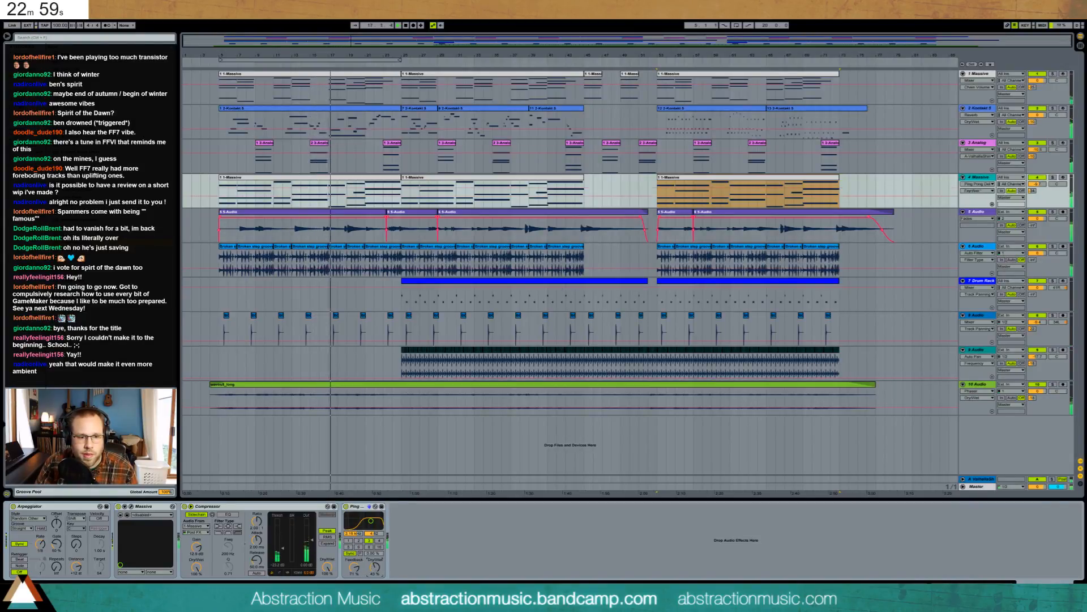
# - Duplicate all of the clip's notes an octave higher
pyautogui.hotkey('shift', 'Tab')
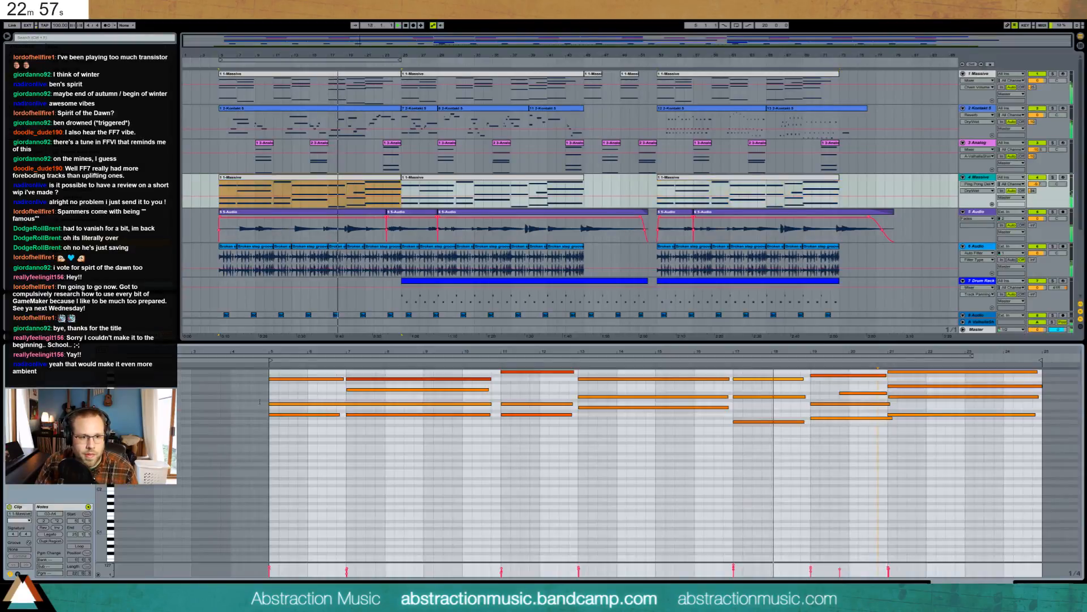
pyautogui.scroll(3, 323, 400)
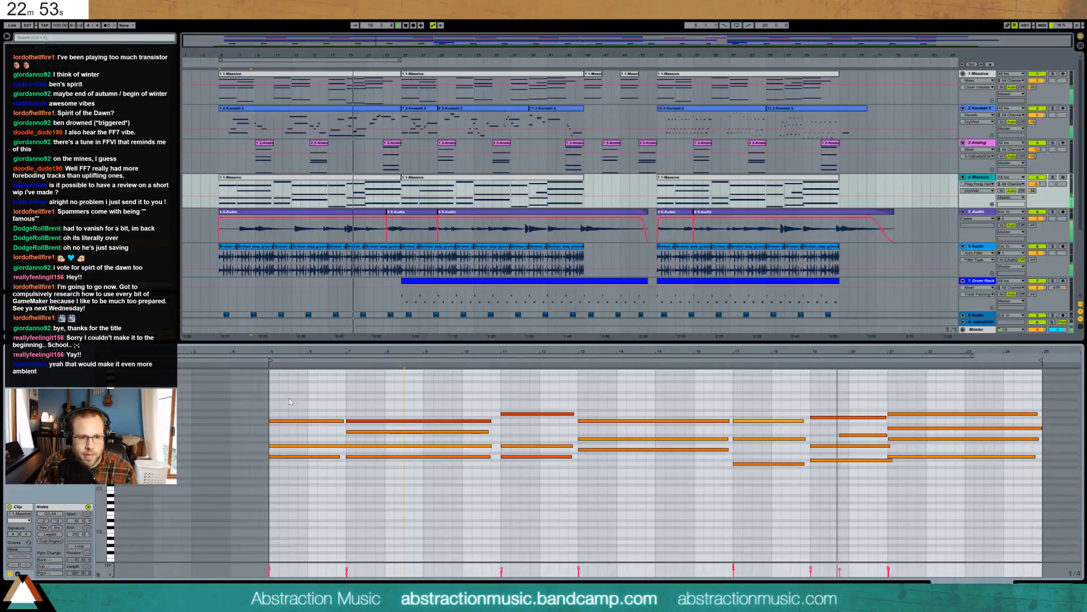
pyautogui.moveTo(286, 397); pyautogui.dragTo(964, 510)
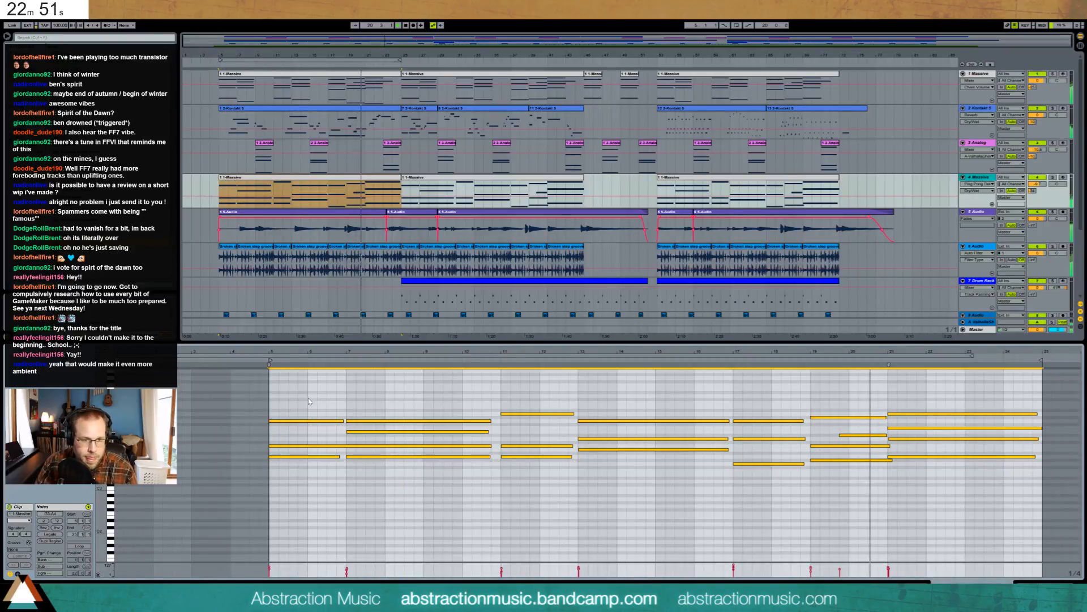
pyautogui.hotkey('ctrl', 'c')
pyautogui.hotkey('ctrl', 'v')
pyautogui.hotkey('shift', 'Up')
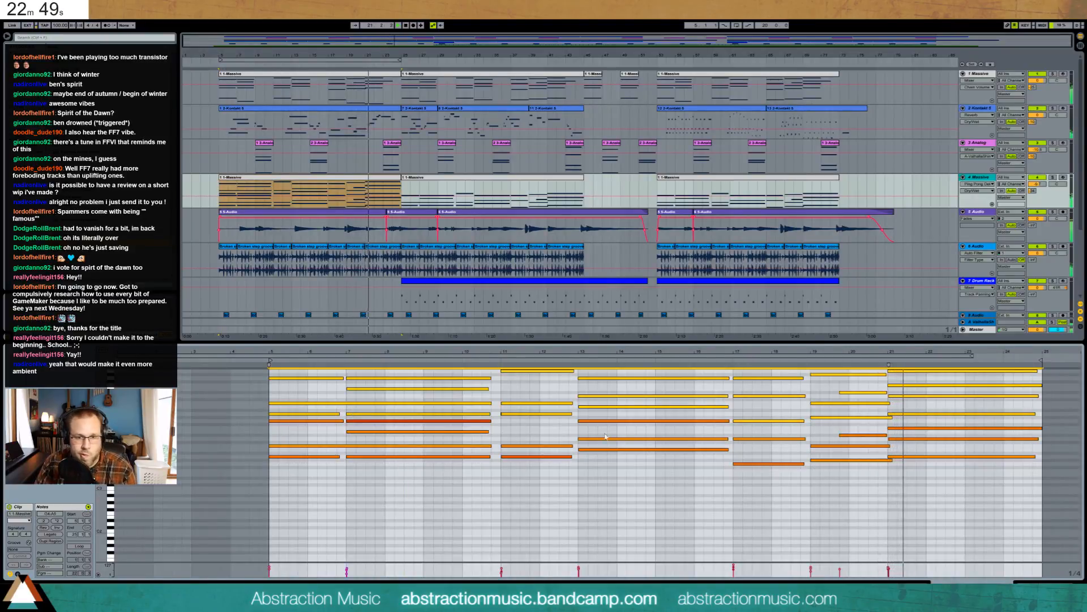
# - Duplicate the Massive clip into bars 25–45 and show track 4's Compressor Threshold automation
pyautogui.click(384, 193)
pyautogui.hotkey('ctrl', 'd')
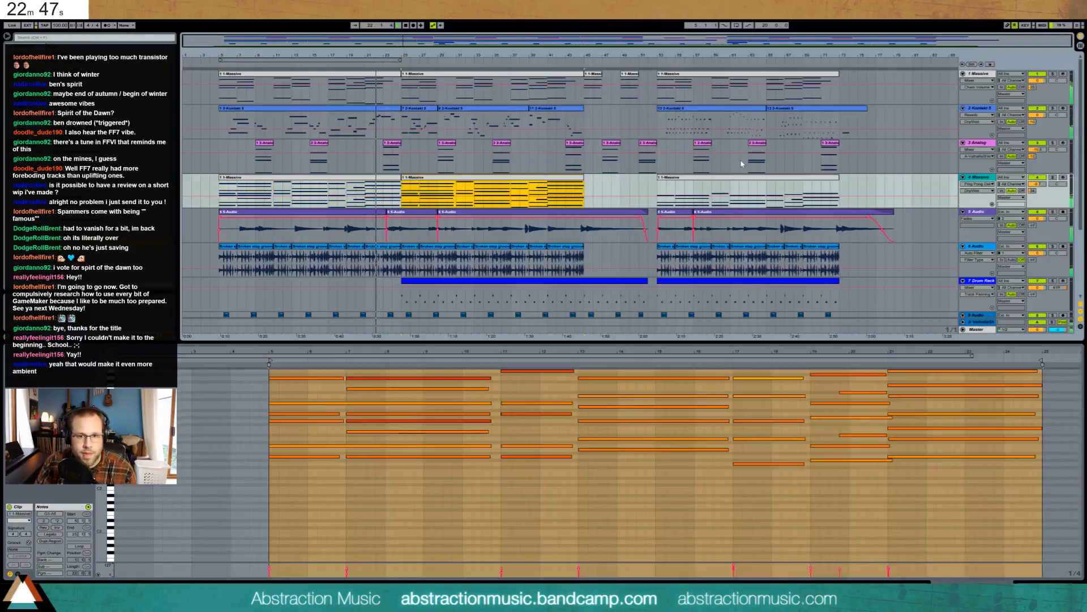
pyautogui.click(742, 184)
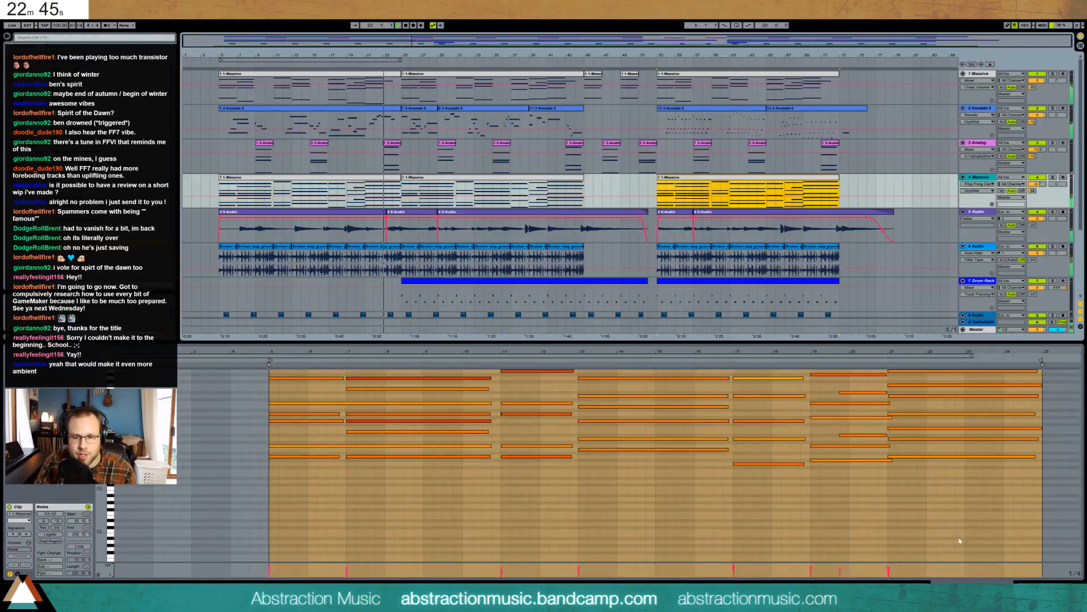
pyautogui.hotkey('shift', 'Tab')
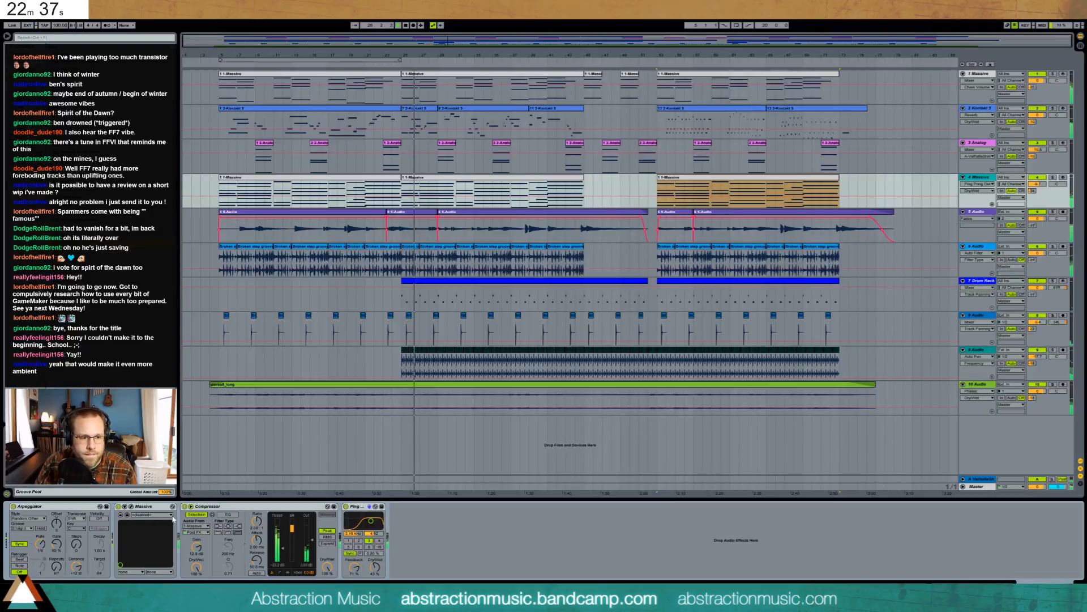
pyautogui.click(282, 548)
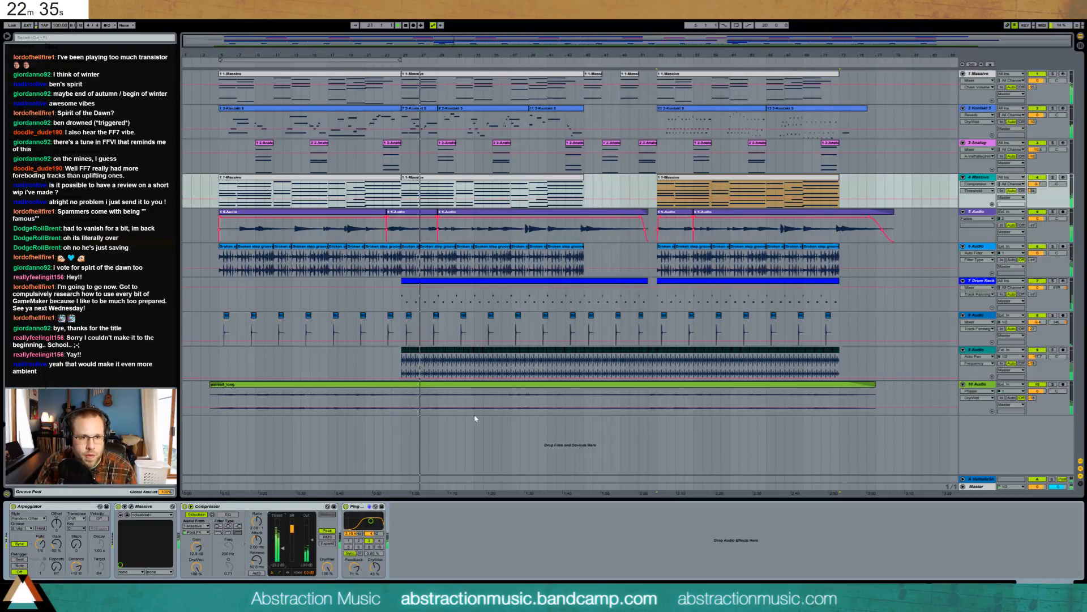
# - Set the Threshold automation to start near -42.9 dB and rise to -16.4 dB at bar 25
pyautogui.click(401, 200)
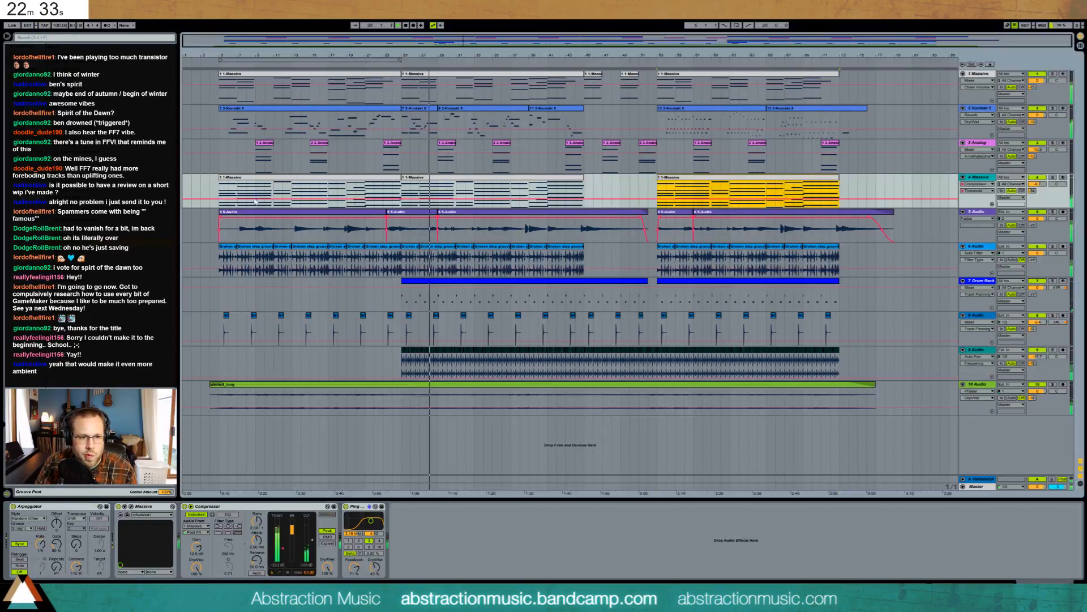
pyautogui.moveTo(218, 201); pyautogui.dragTo(220, 206)
pyautogui.click(320, 193)
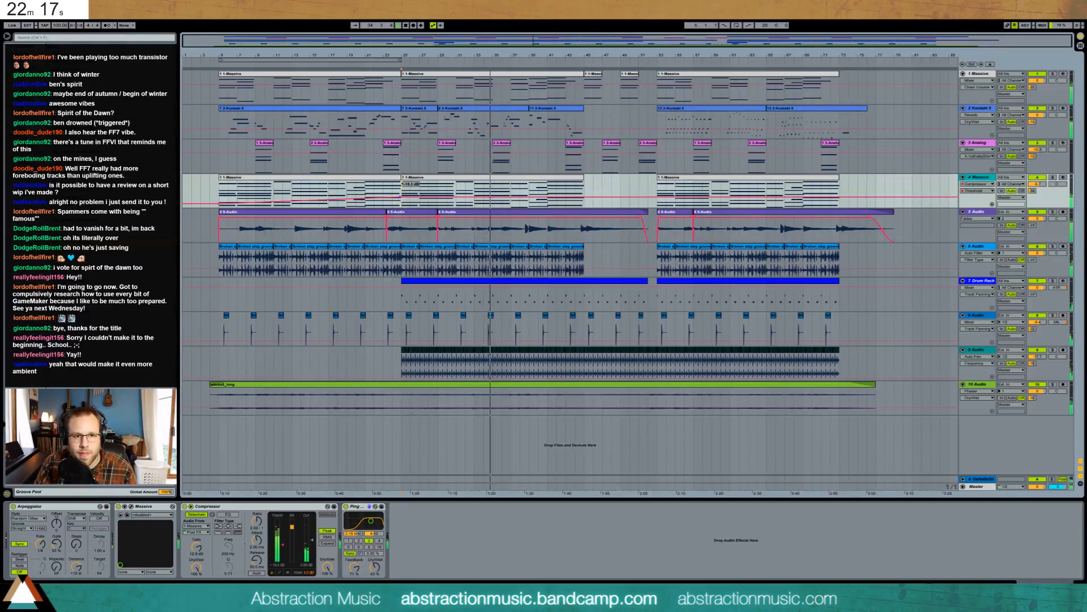
pyautogui.moveTo(401, 197); pyautogui.dragTo(401, 196)
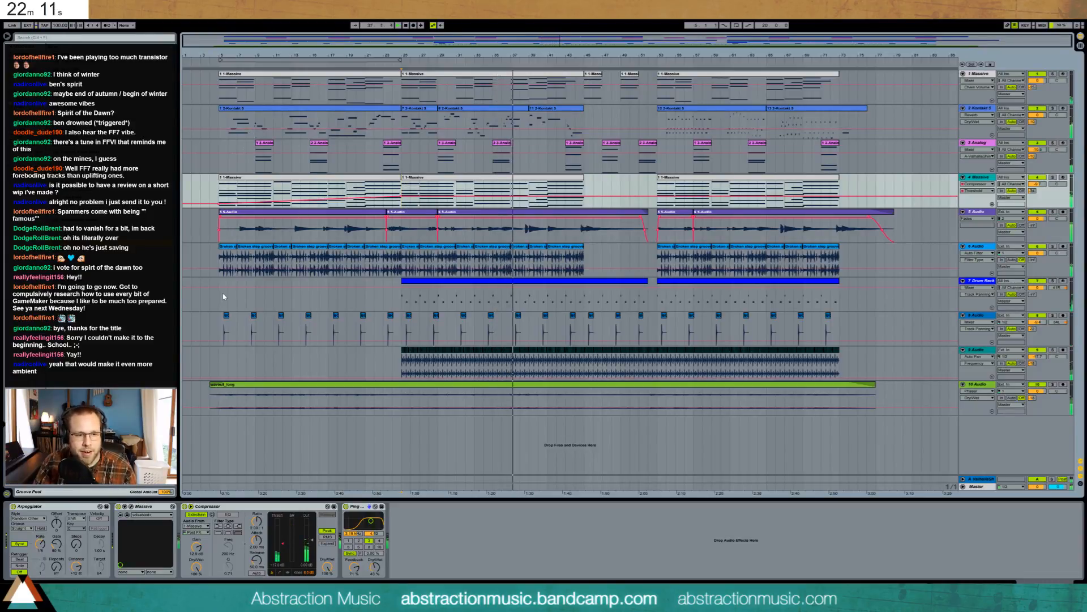
# - Set Massive's FX2 effect to Chorus in the synth editor
pyautogui.click(131, 507)
pyautogui.moveTo(663, 202); pyautogui.dragTo(759, 272)
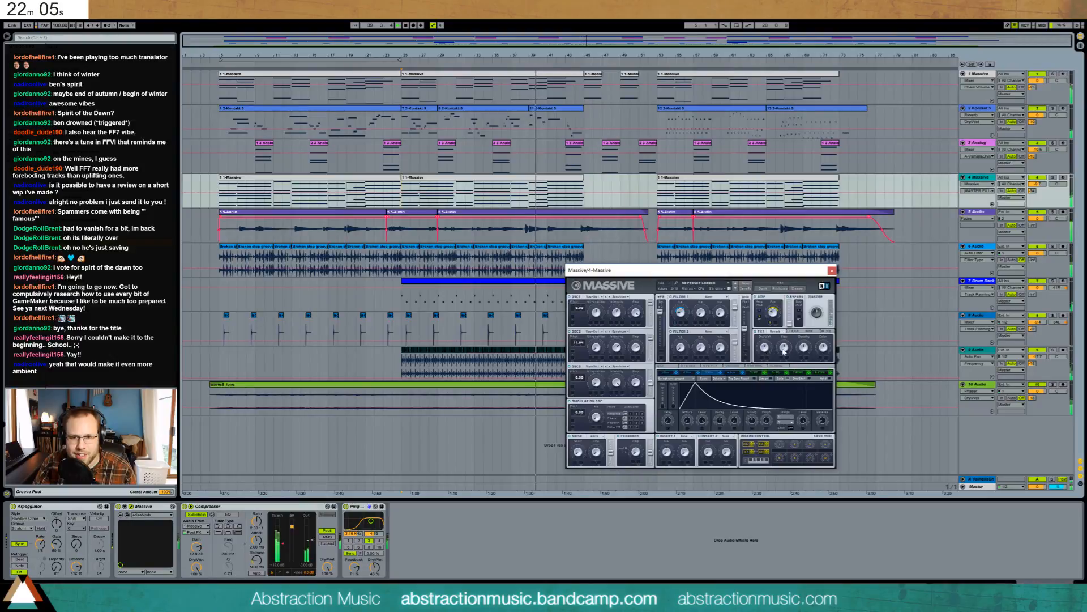
pyautogui.click(807, 331)
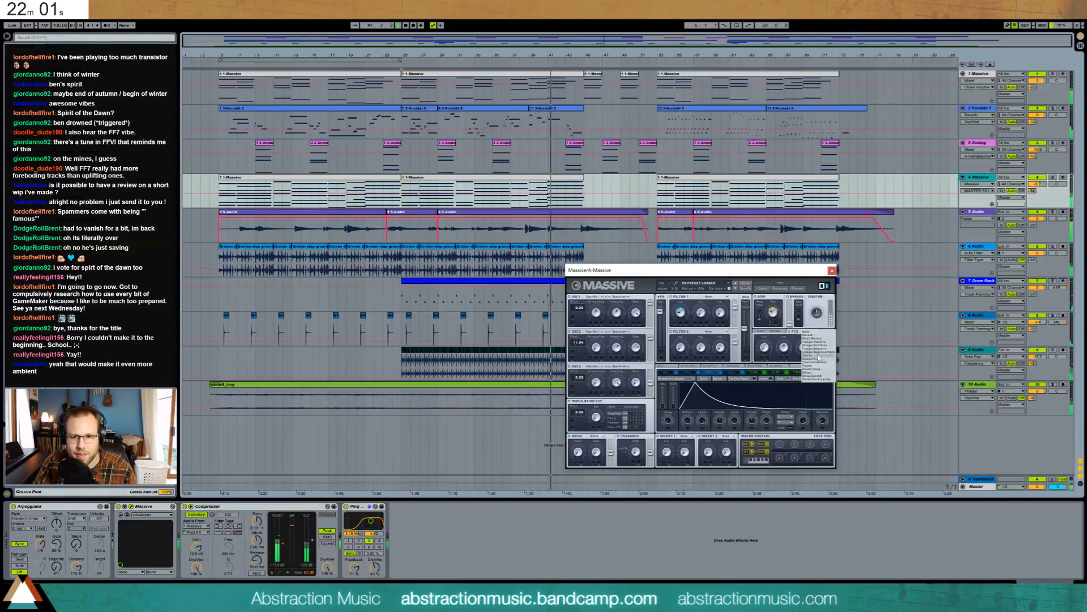
pyautogui.click(816, 355)
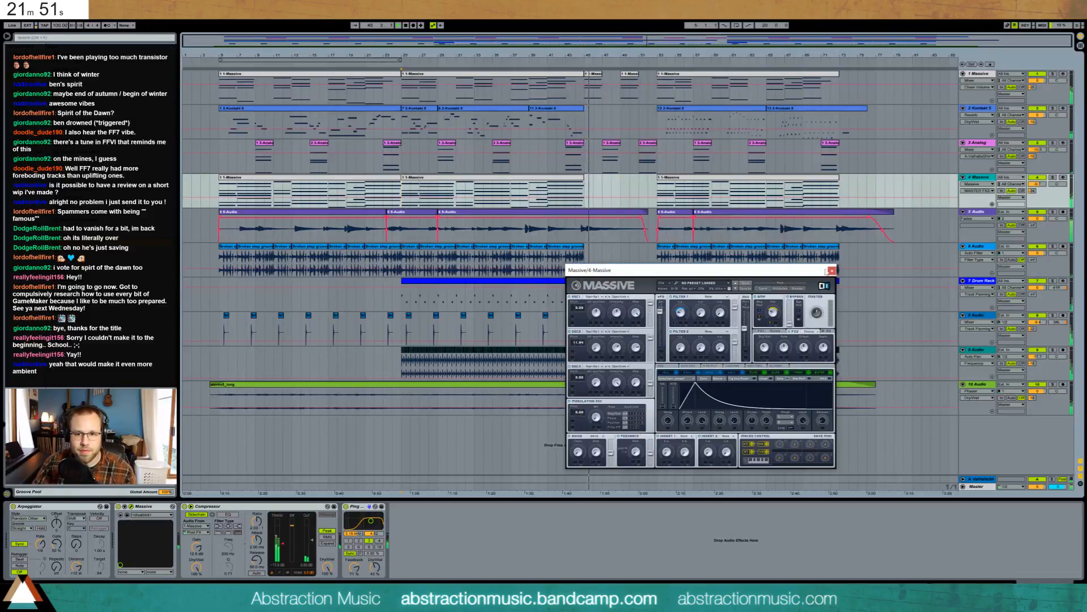
pyautogui.click(830, 271)
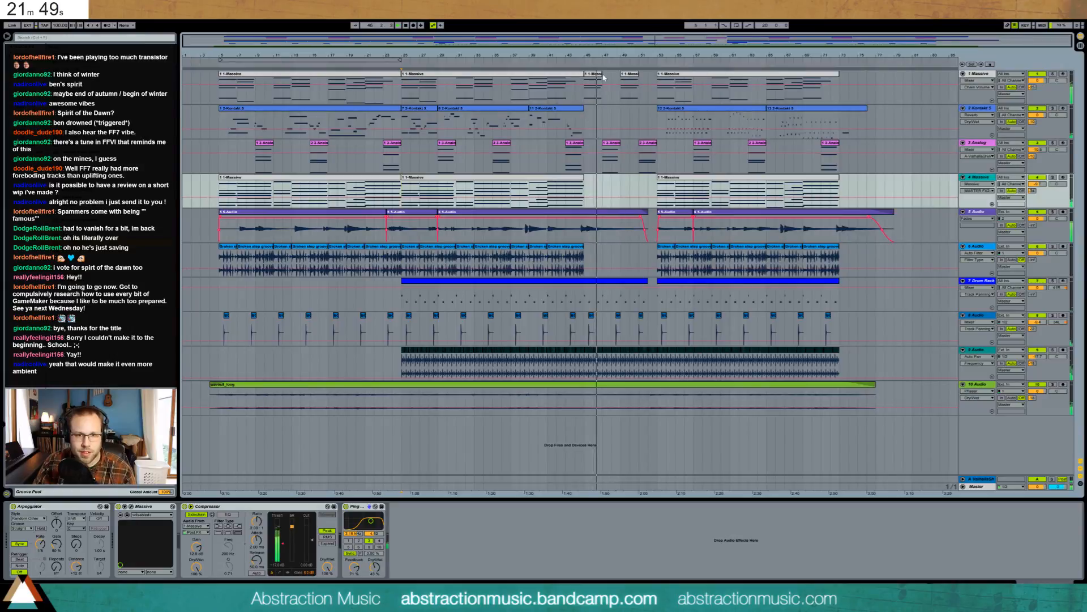
# - Copy the bar-45 clip from track 1 onto track 4 at bar 45
pyautogui.click(594, 74)
pyautogui.hotkey('ctrl', 'c')
pyautogui.click(586, 185)
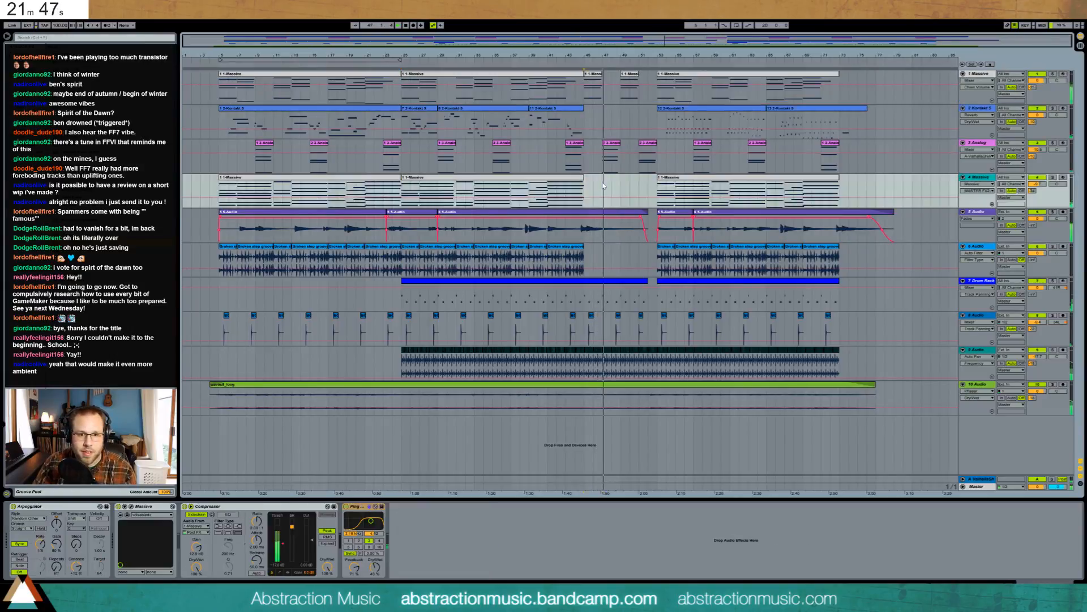
pyautogui.hotkey('ctrl', 'v')
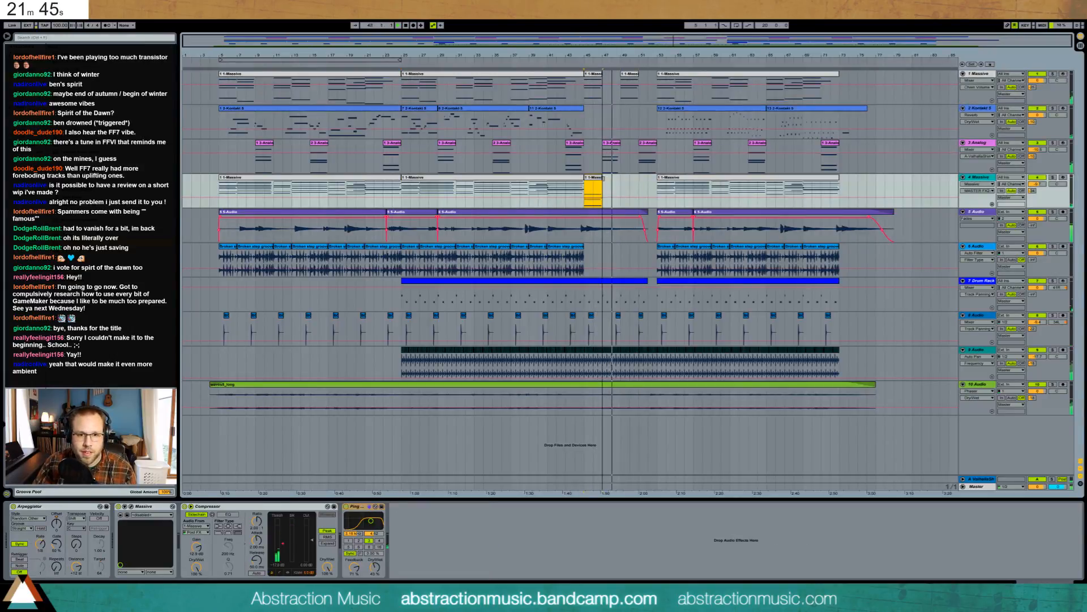
# - Open the new clip's notes and zoom out to see them all
pyautogui.doubleClick(599, 177)
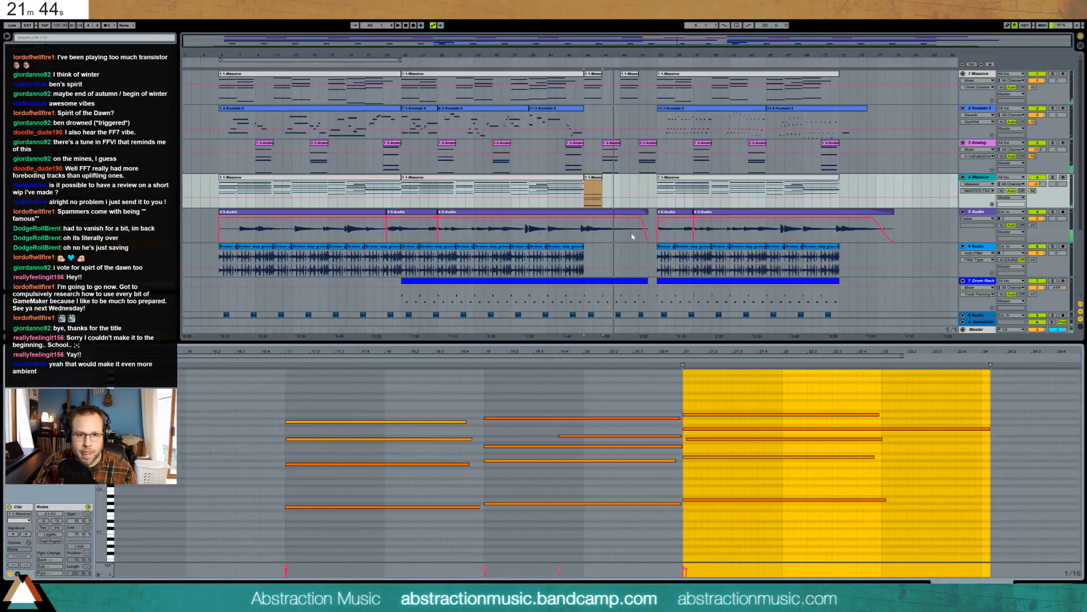
pyautogui.click(901, 424)
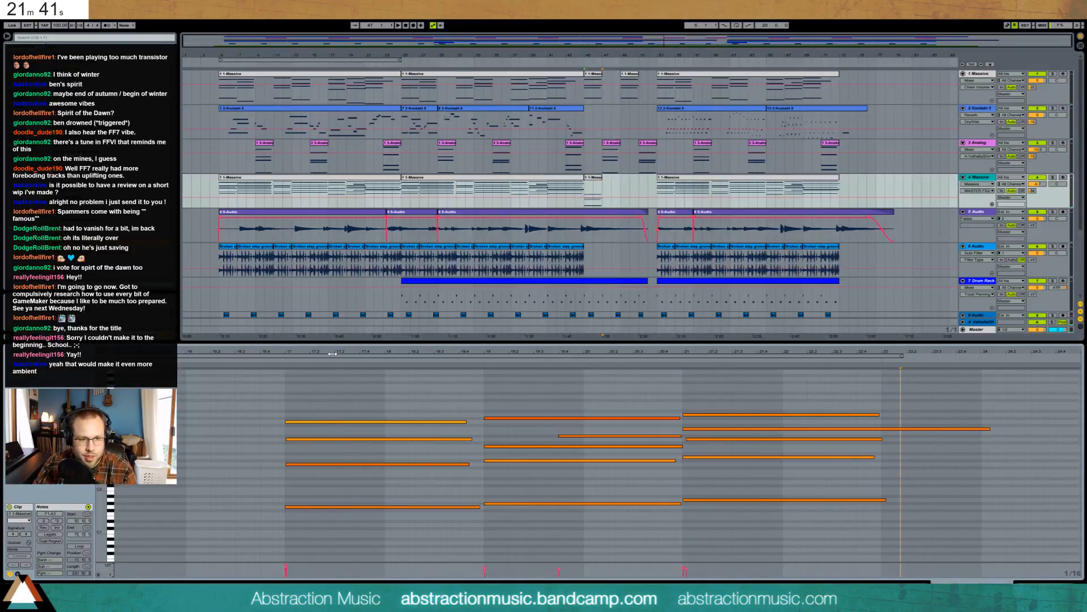
pyautogui.moveTo(332, 353); pyautogui.dragTo(331, 337)
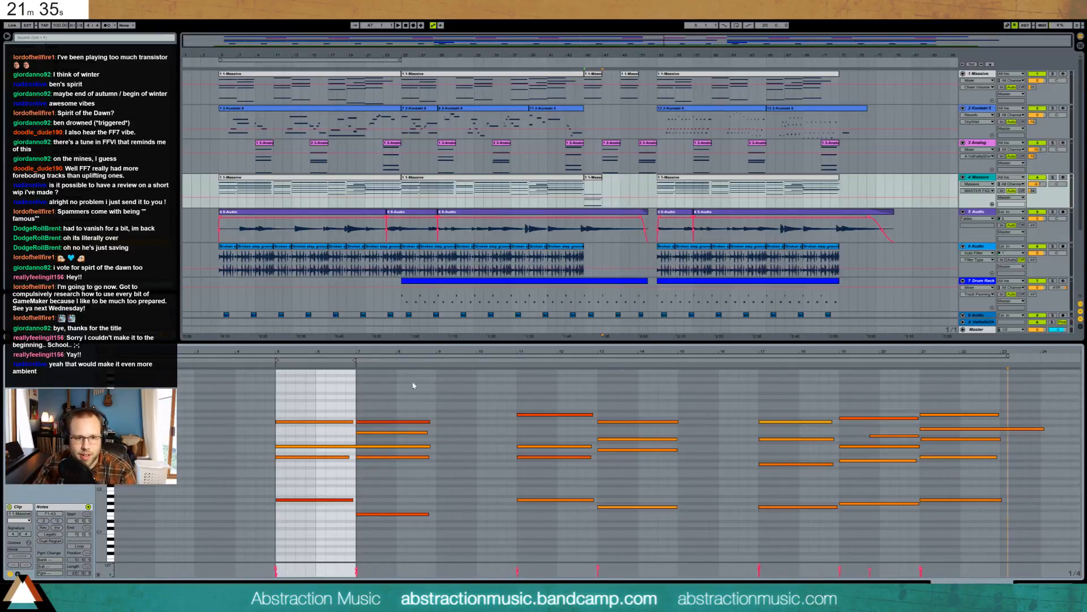
pyautogui.moveTo(412, 385); pyautogui.dragTo(1048, 521)
pyautogui.press('Delete')
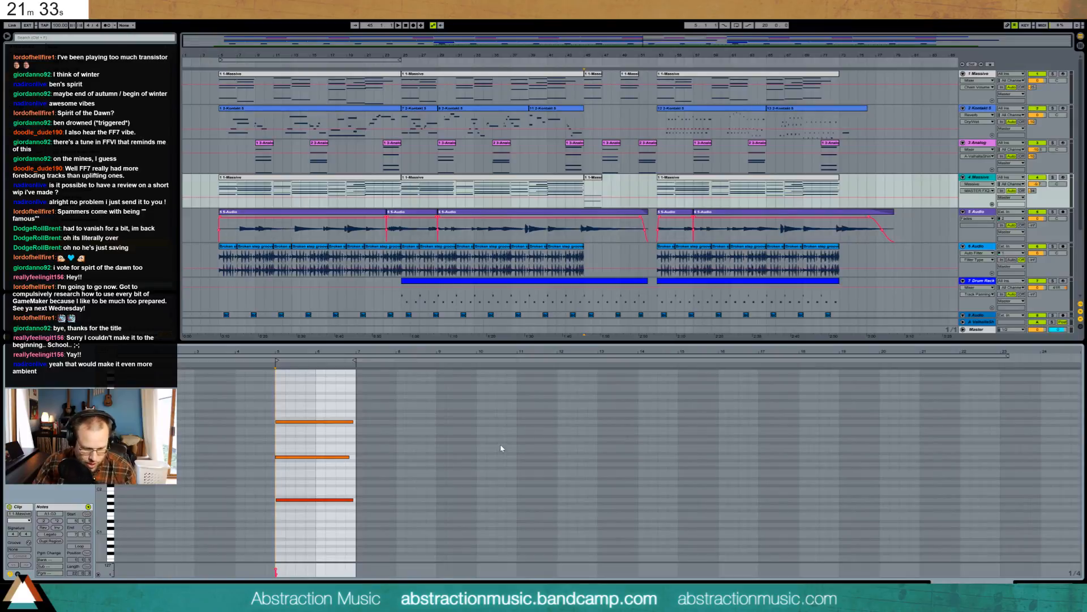
pyautogui.hotkey('ctrl', 'z')
# - Delete the notes after bar 7 and shorten the long note to end in bar 7
pyautogui.moveTo(392, 409); pyautogui.dragTo(951, 436)
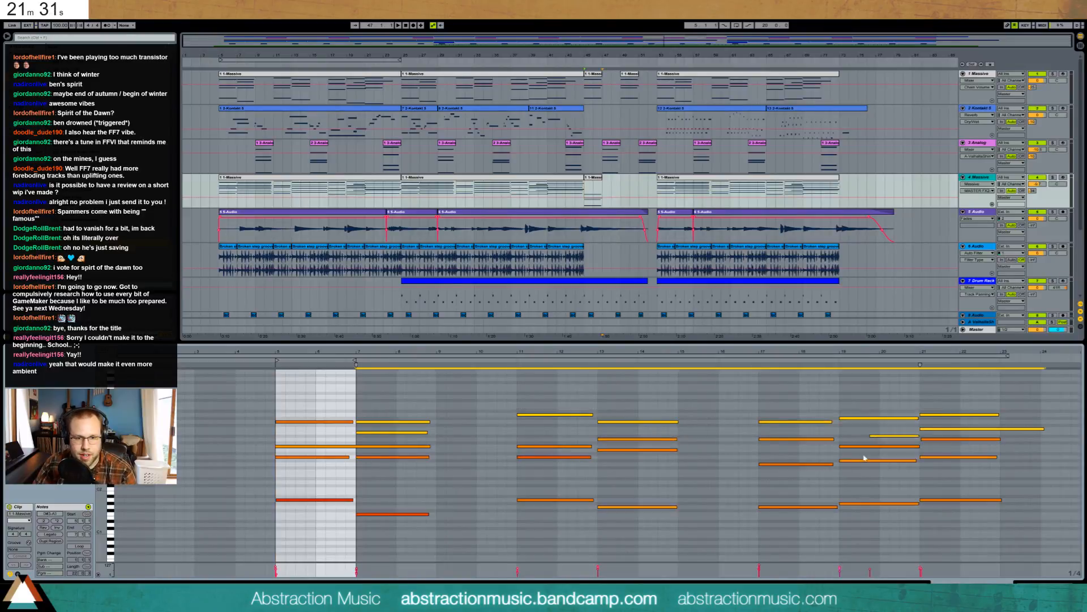
pyautogui.press('Delete')
pyautogui.moveTo(396, 452); pyautogui.dragTo(983, 530)
pyautogui.press('Delete')
pyautogui.moveTo(560, 503)
pyautogui.mouseDown()
pyautogui.moveTo(668, 461)
pyautogui.moveTo(974, 417)
pyautogui.mouseUp()
pyautogui.press('Delete')
pyautogui.click(446, 450)
pyautogui.moveTo(429, 446); pyautogui.dragTo(354, 446)
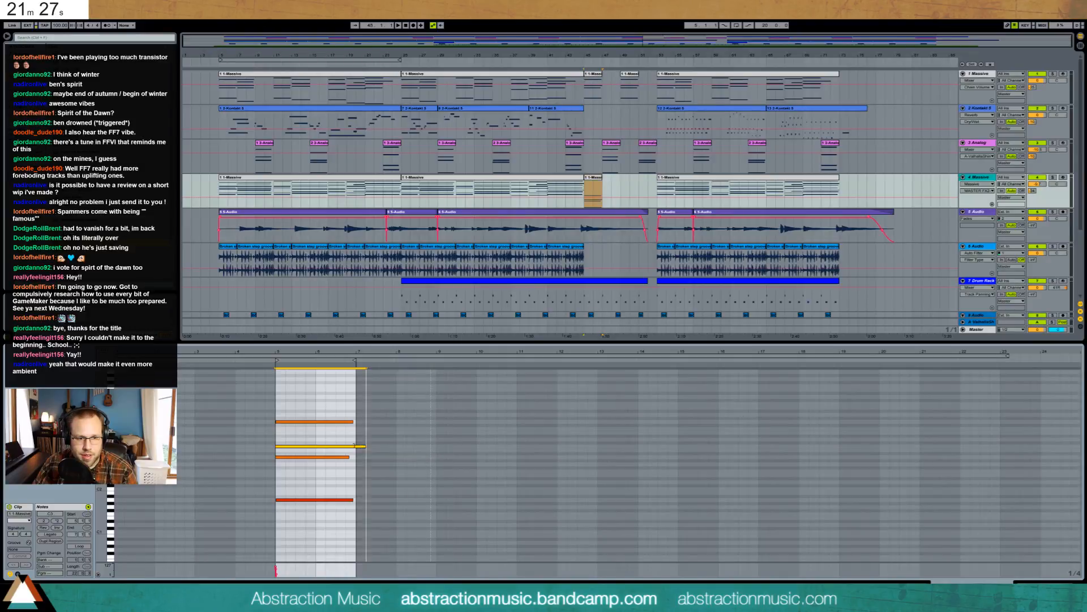
# - Reduce the chord to three notes raised an octave, plus a copy an octave higher
pyautogui.moveTo(380, 514); pyautogui.dragTo(325, 485)
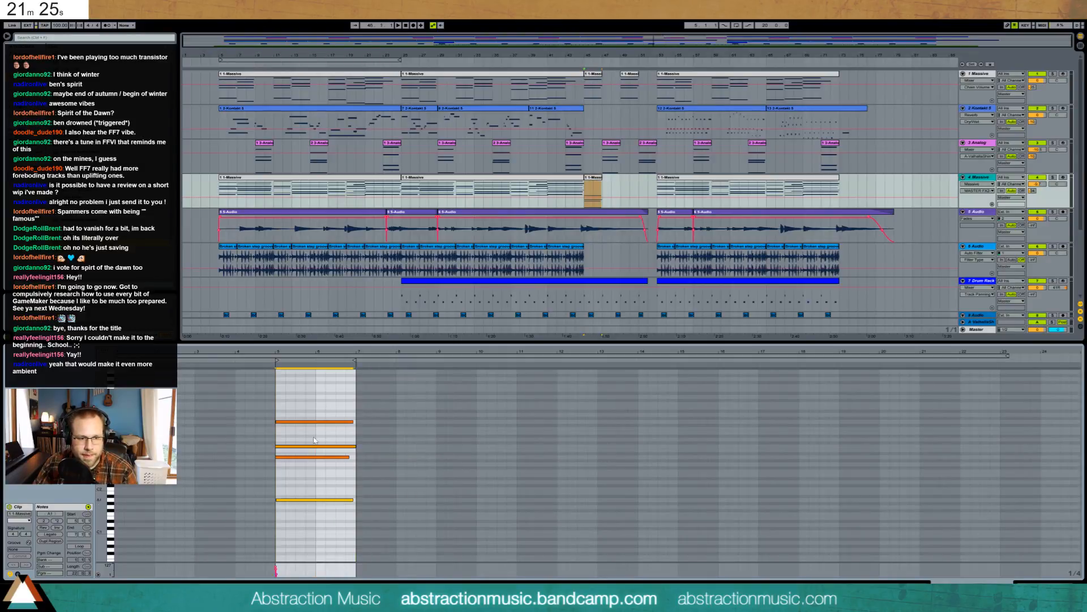
pyautogui.press('Delete')
pyautogui.moveTo(291, 389); pyautogui.dragTo(327, 487)
pyautogui.hotkey('shift', 'Up')
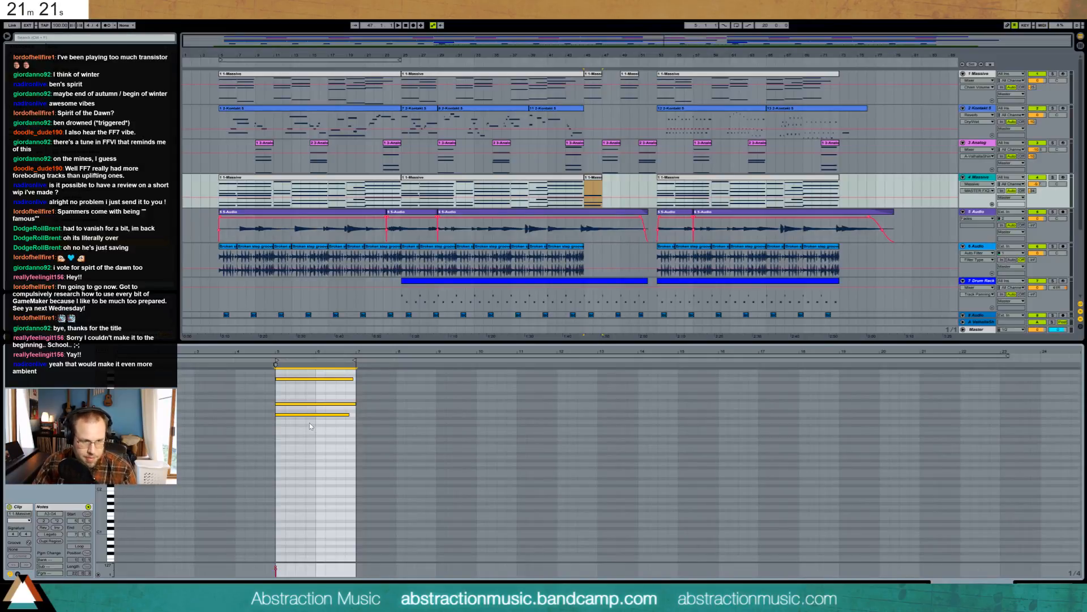
pyautogui.hotkey('ctrl', 'c')
pyautogui.hotkey('ctrl', 'v')
pyautogui.hotkey('shift', 'Up')
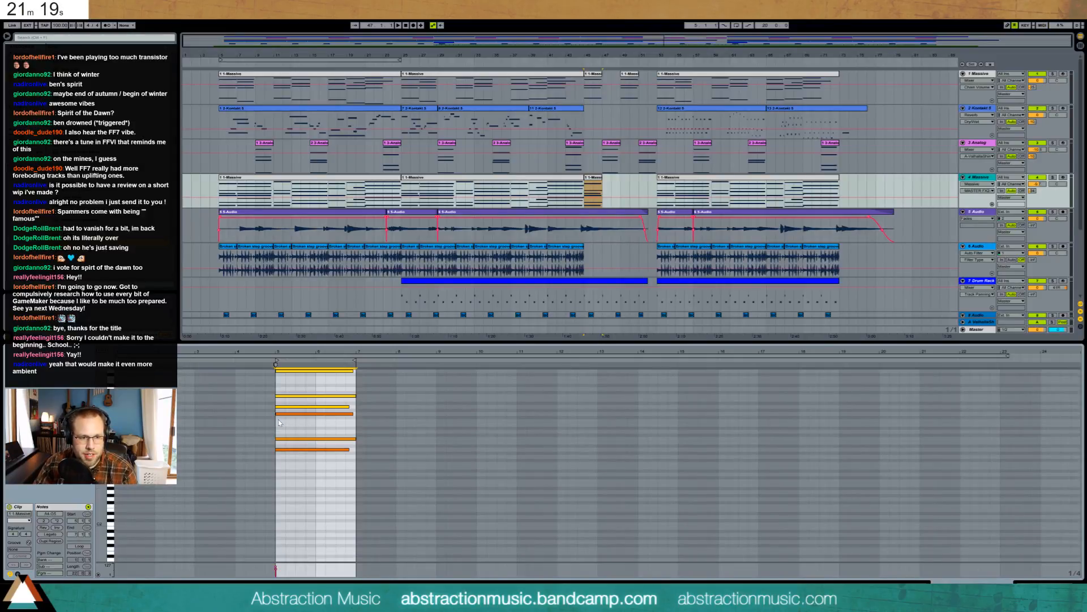
# - Add an E4 note to the chord, then paste the chord clip into the later gap
pyautogui.moveTo(279, 421); pyautogui.dragTo(353, 421)
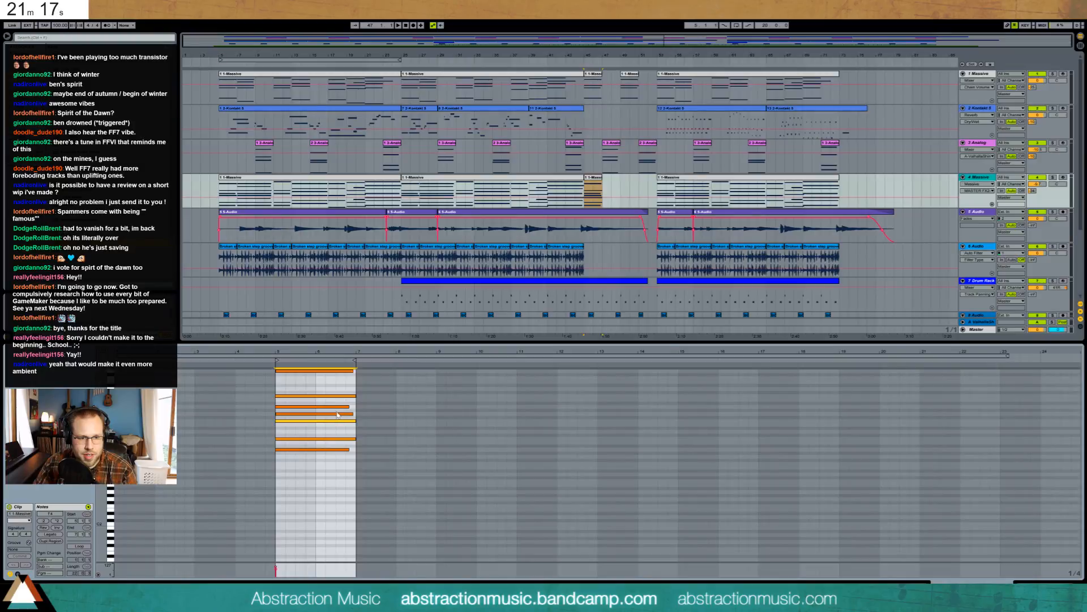
pyautogui.doubleClick(337, 414)
pyautogui.press('space')
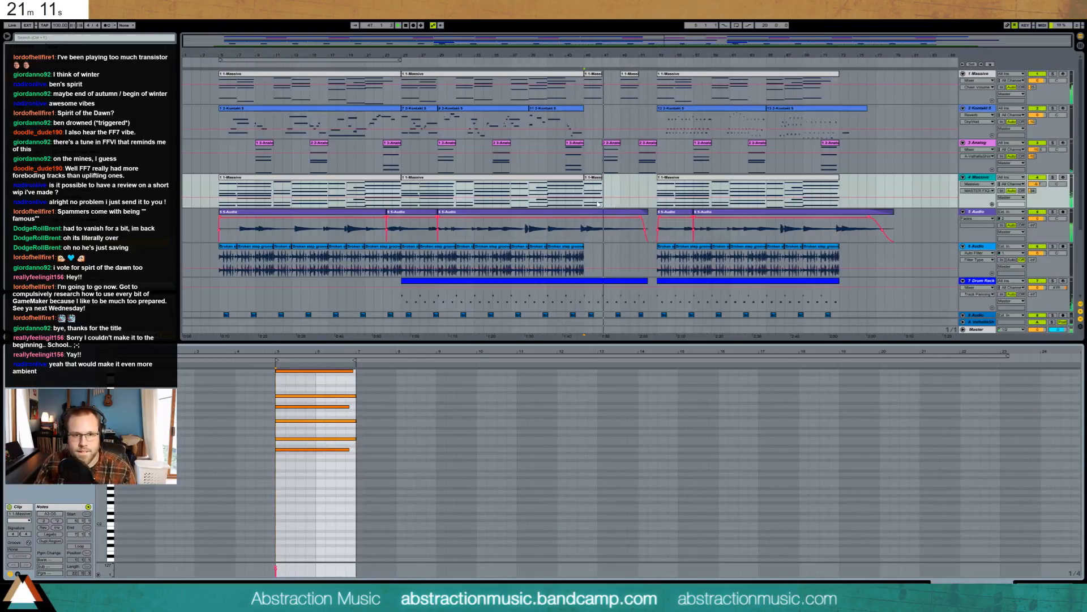
pyautogui.moveTo(329, 421); pyautogui.dragTo(338, 433)
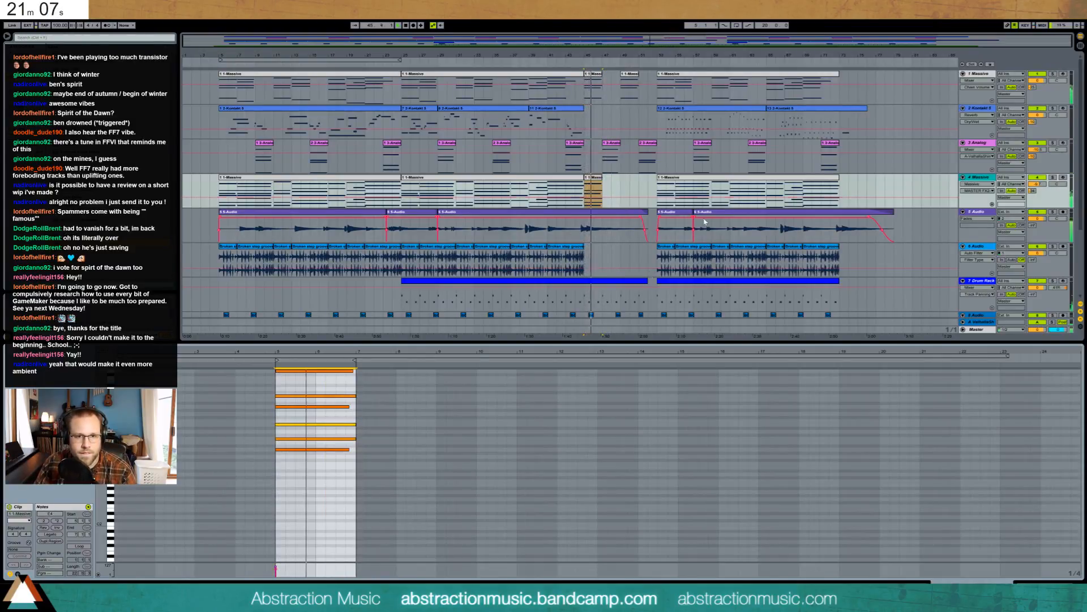
pyautogui.click(621, 185)
pyautogui.hotkey('ctrl', 'v')
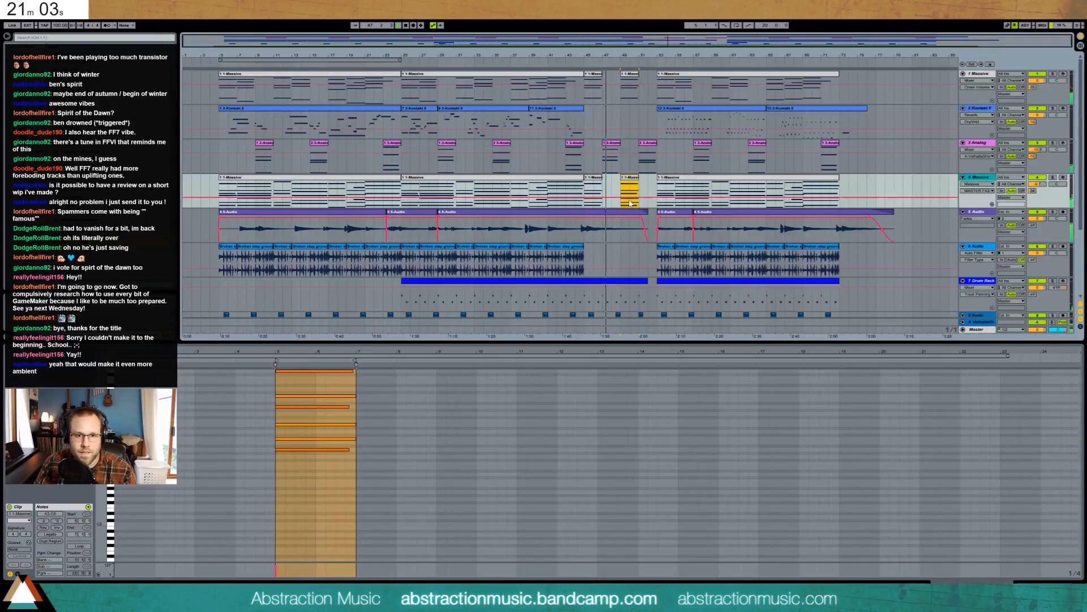
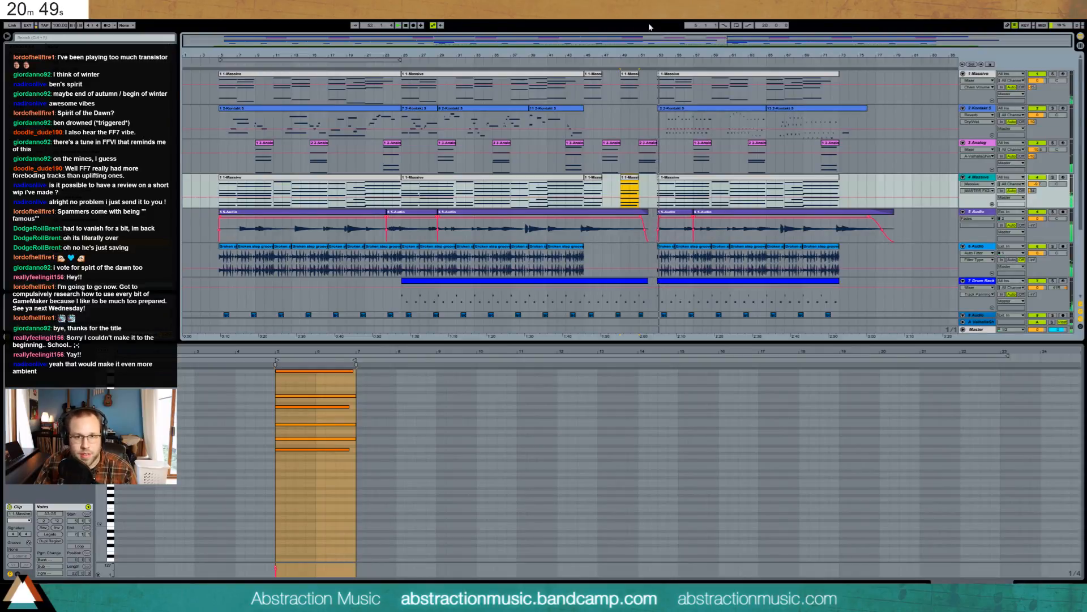
# - Stop playback, zoom in around bar 54, and select a short stretch of the drum groove clip
pyautogui.keyDown('ctrl'); pyautogui.scroll(2, 666, 132); pyautogui.keyUp('ctrl')
pyautogui.scroll(-4, 689, 133)
pyautogui.press('space')
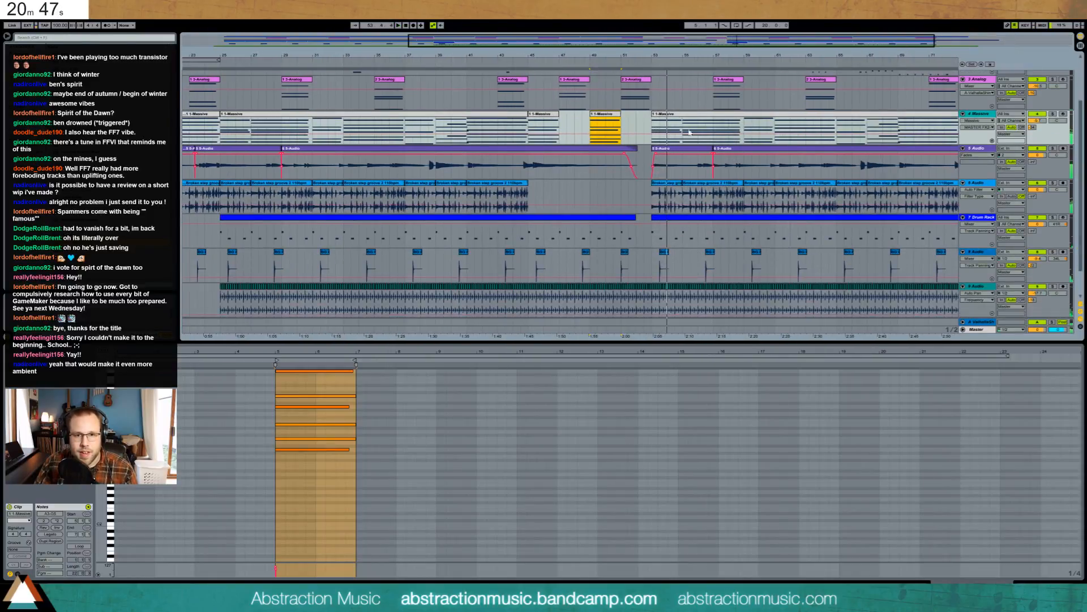
pyautogui.moveTo(742, 46); pyautogui.dragTo(739, 139)
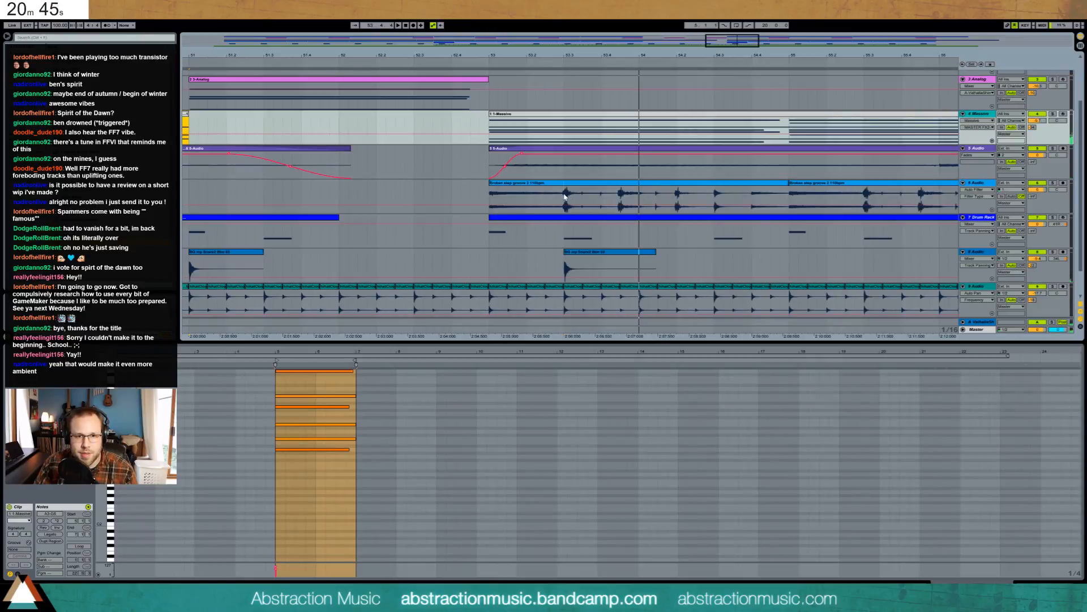
pyautogui.moveTo(565, 196); pyautogui.dragTo(584, 198)
# - Paste and duplicate the groove slice just before bar 53, then play the fill
pyautogui.click(472, 194)
pyautogui.hotkey('ctrl', 'v')
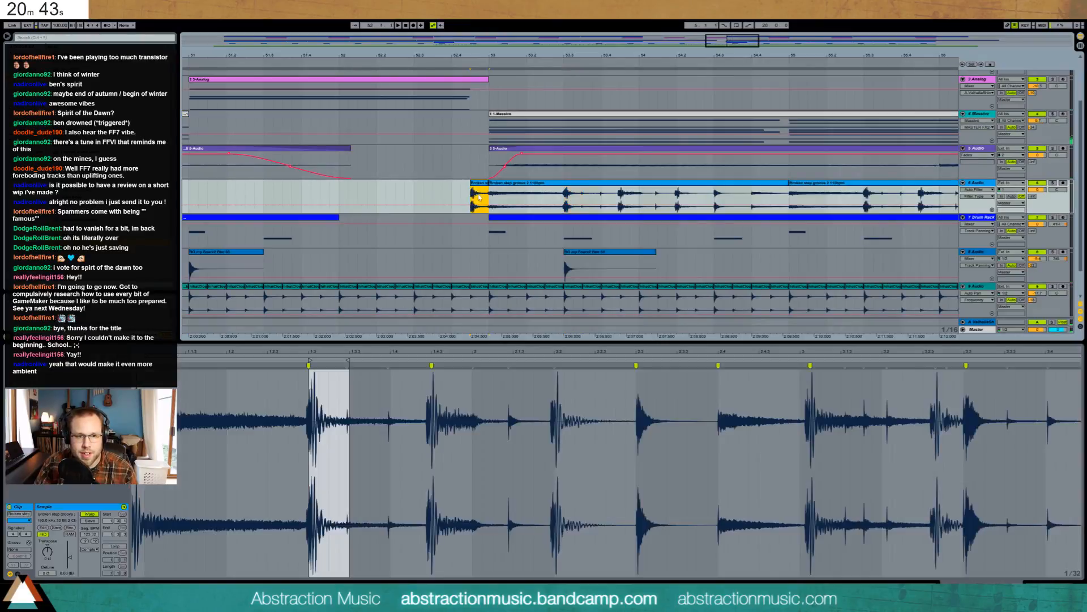
pyautogui.hotkey('ctrl', 'd')
pyautogui.moveTo(489, 183); pyautogui.dragTo(461, 186)
pyautogui.click(473, 194)
pyautogui.press('space')
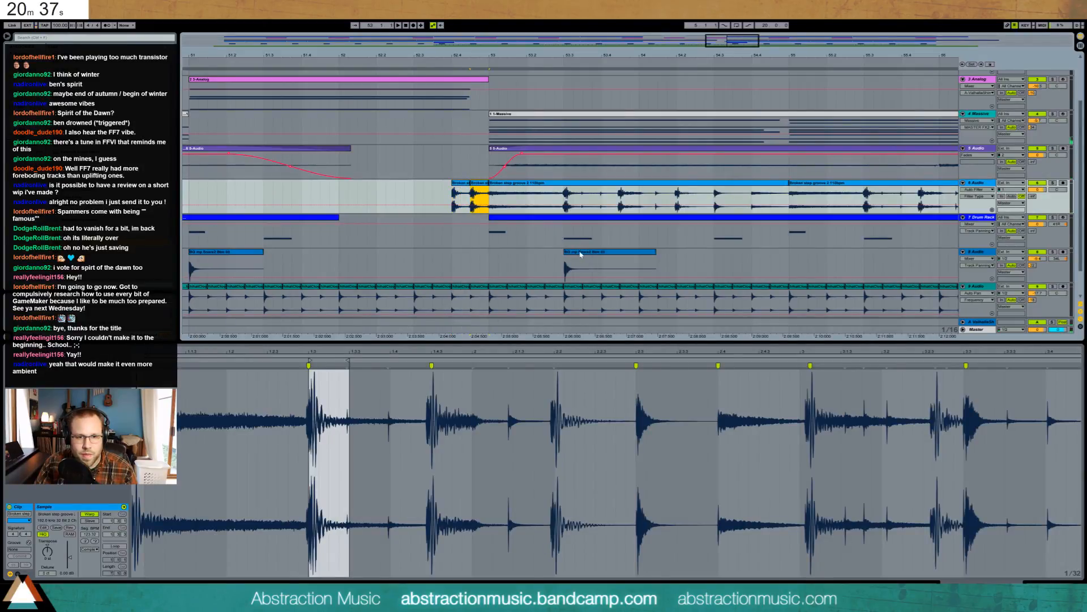
# - Copy the snare clip earlier, before bar 53, and select a span of track 7's drum pattern
pyautogui.moveTo(580, 255); pyautogui.dragTo(468, 254)
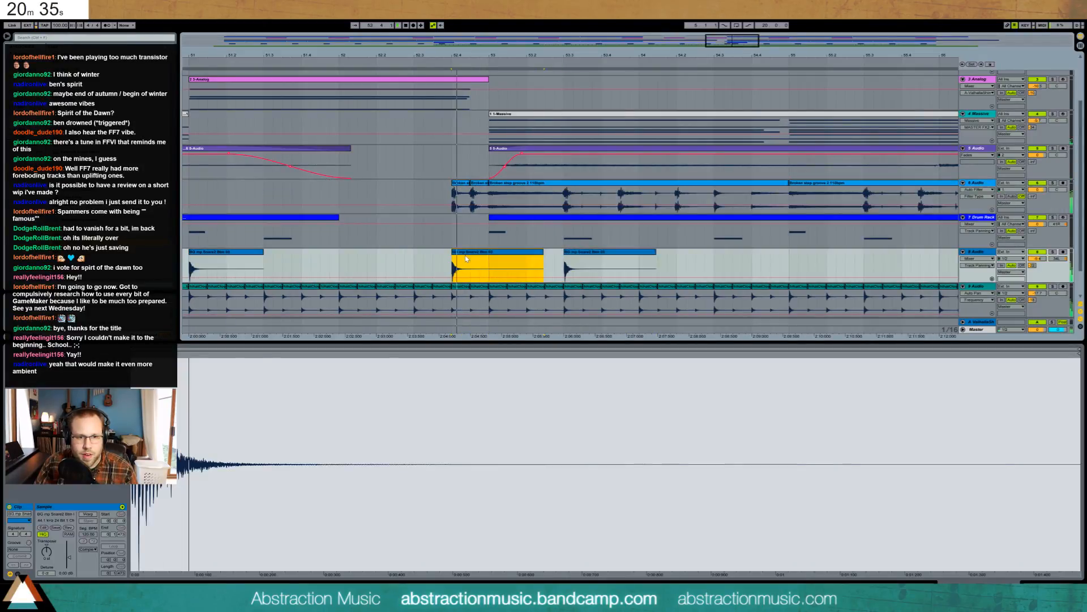
pyautogui.click(566, 240)
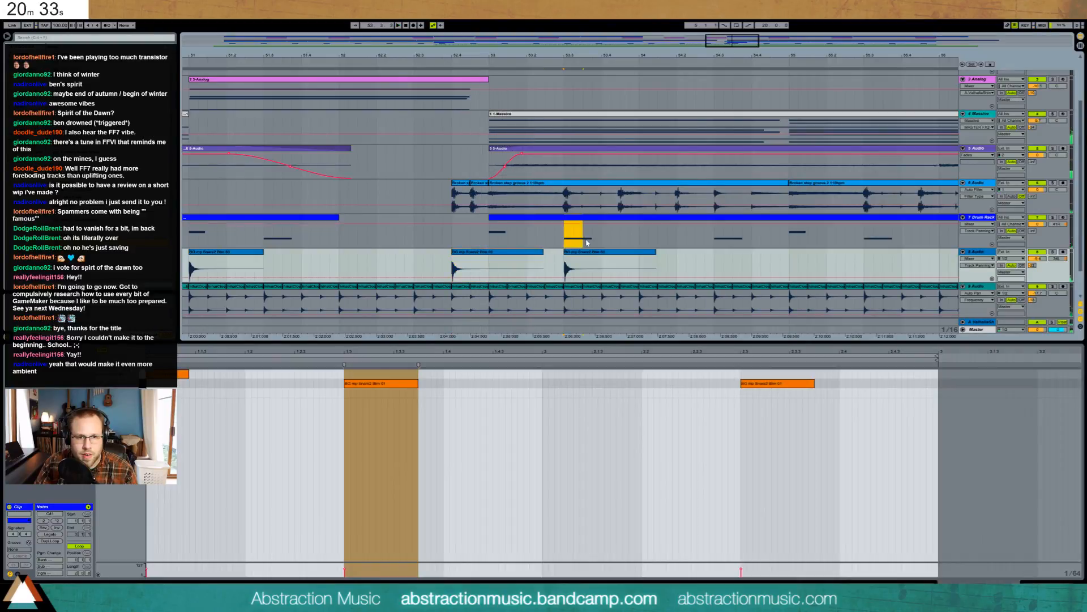
pyautogui.moveTo(585, 243); pyautogui.dragTo(565, 241)
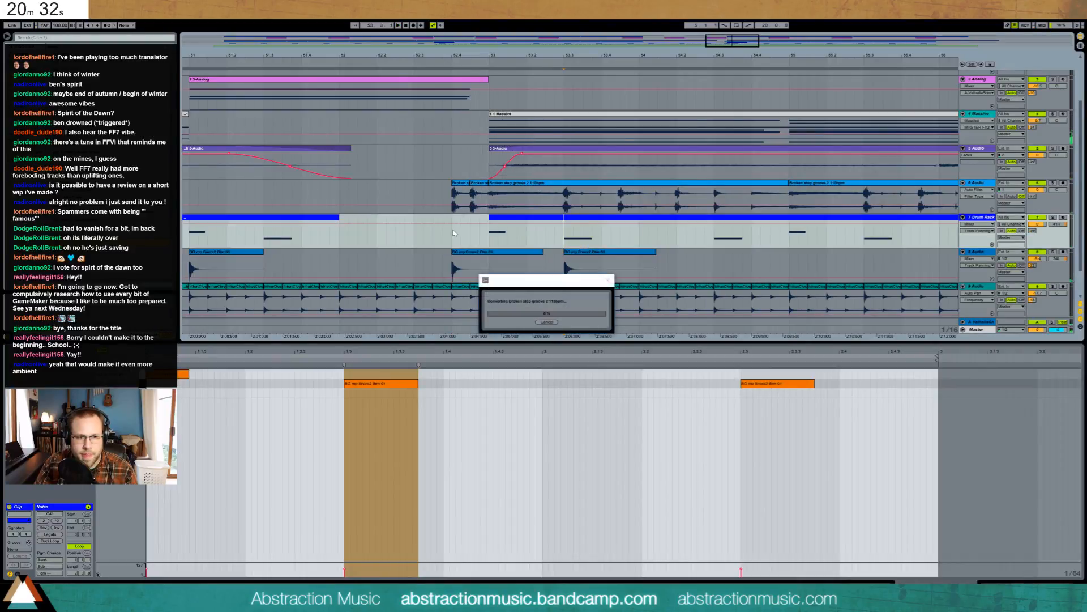
pyautogui.click(545, 322)
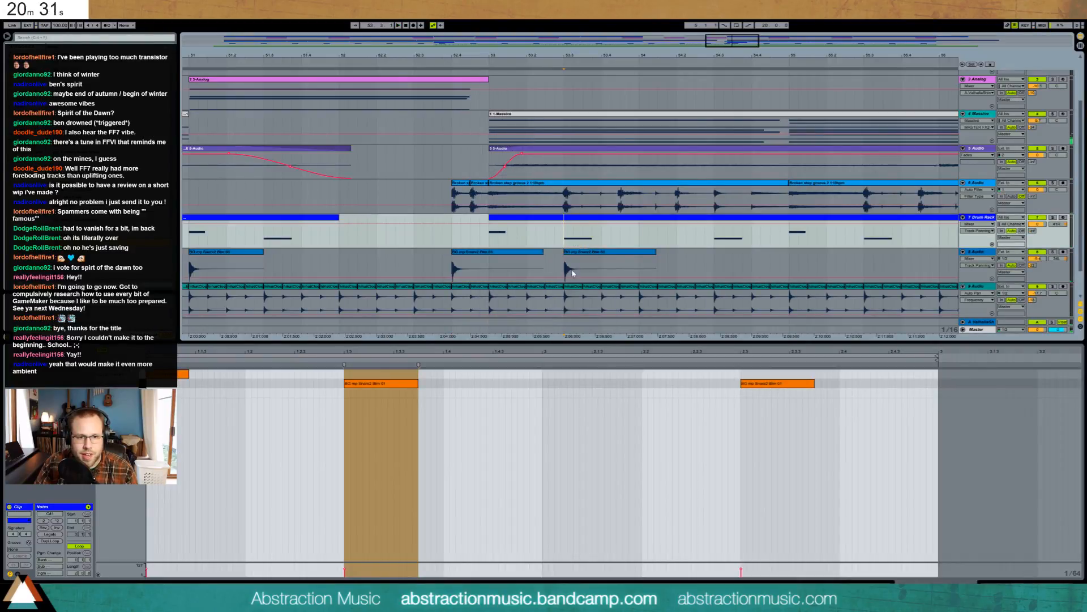
# - Paste and duplicate the drum pattern slice at 52.4 on track 7, then audition it
pyautogui.click(452, 237)
pyautogui.hotkey('ctrl', 'v')
pyautogui.hotkey('ctrl', 'd')
pyautogui.press('space')
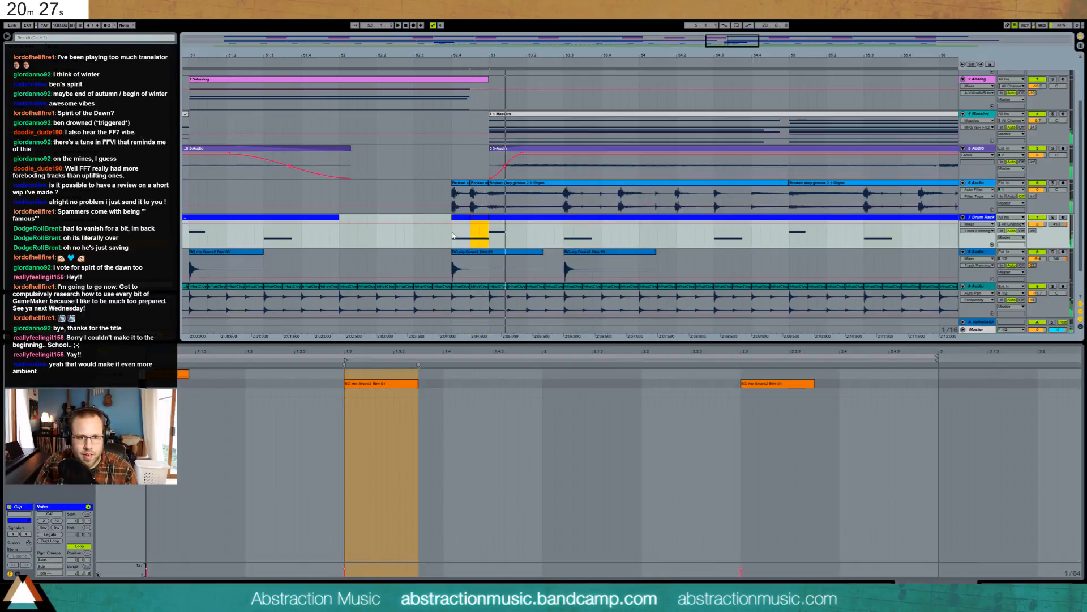
pyautogui.click(453, 235)
pyautogui.press('space')
# - Show the Auto Pan device on the ninth audio track
pyautogui.moveTo(728, 41); pyautogui.dragTo(727, 35)
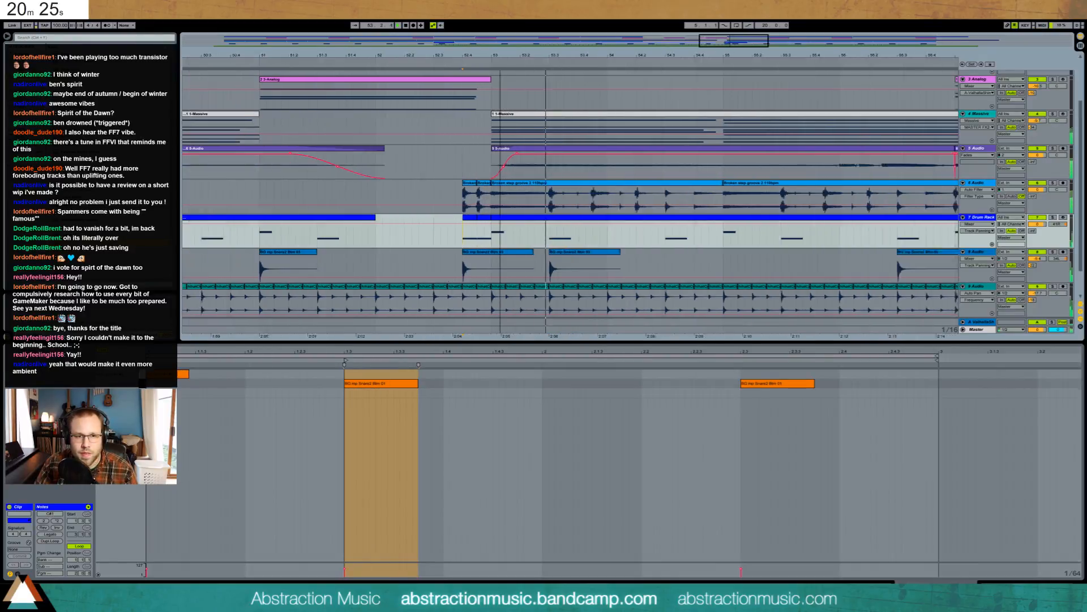
pyautogui.moveTo(500, 55); pyautogui.dragTo(663, 43)
pyautogui.click(982, 286)
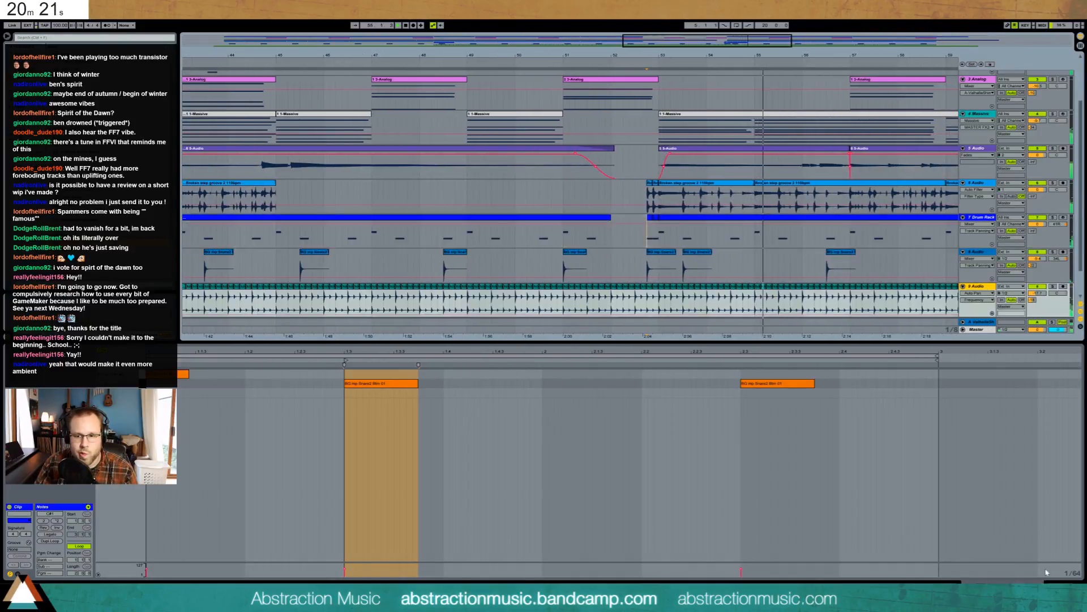
pyautogui.click(1057, 586)
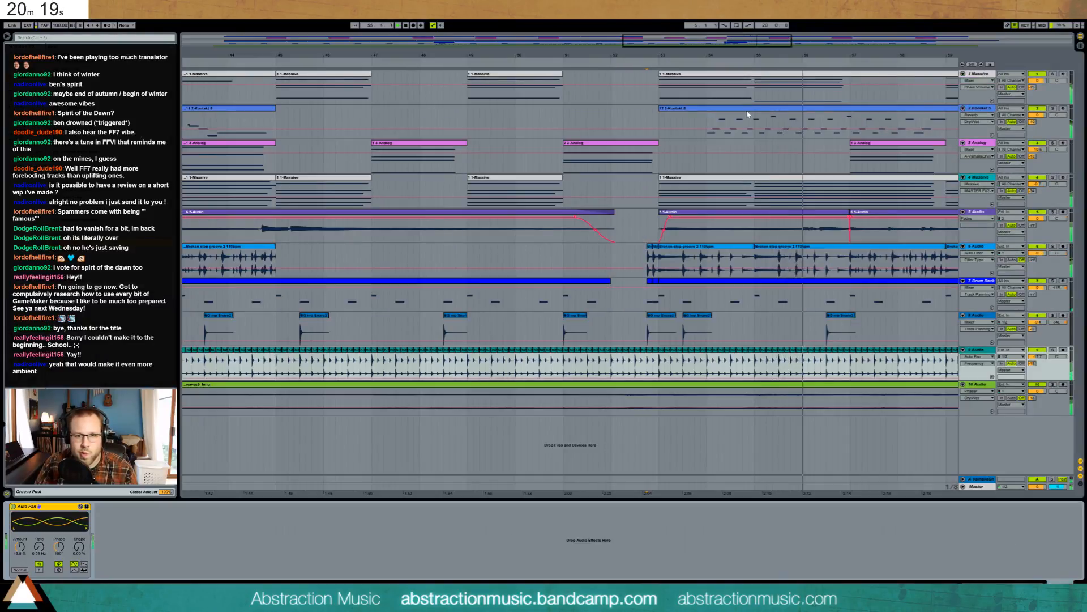
# - Open the 2-Kontakt clip's piano roll, audition the melody, and move two notes near 3.2 slightly later
pyautogui.doubleClick(852, 111)
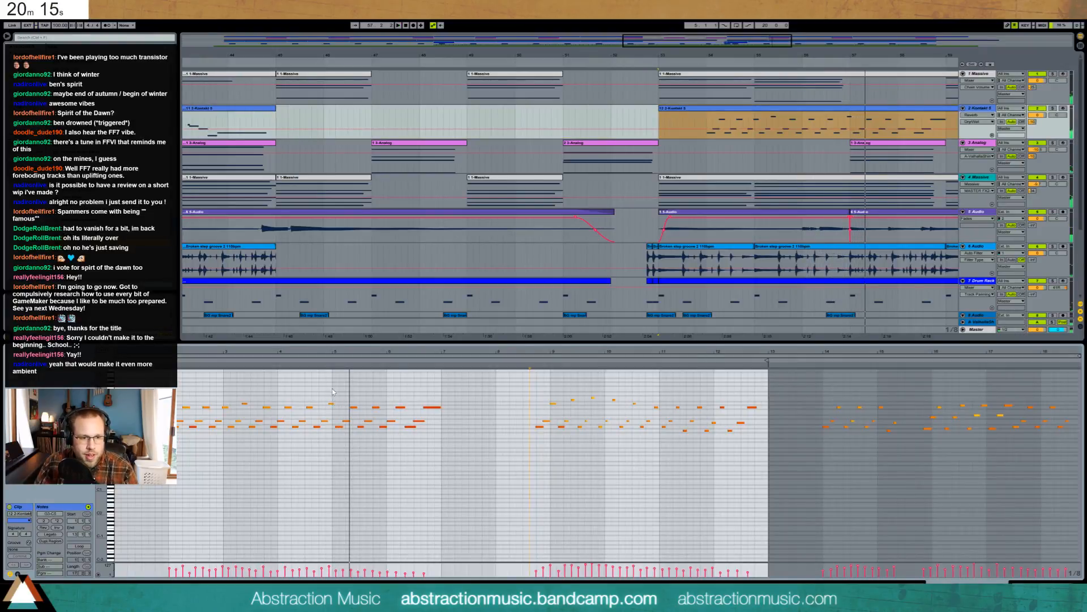
pyautogui.moveTo(585, 351); pyautogui.dragTo(963, 371)
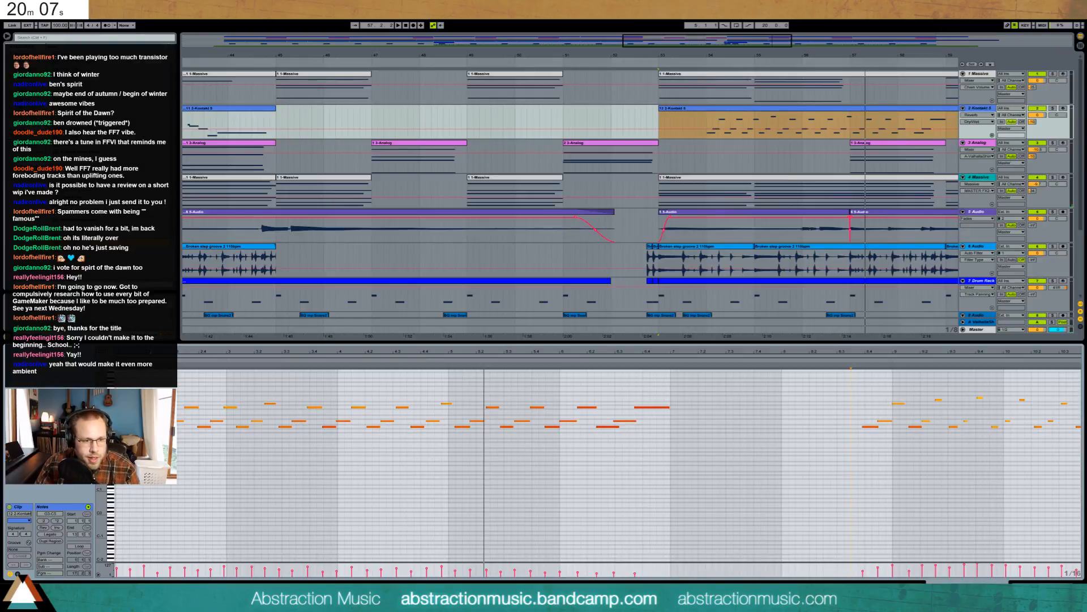
pyautogui.moveTo(187, 411); pyautogui.dragTo(245, 411)
pyautogui.click(238, 421)
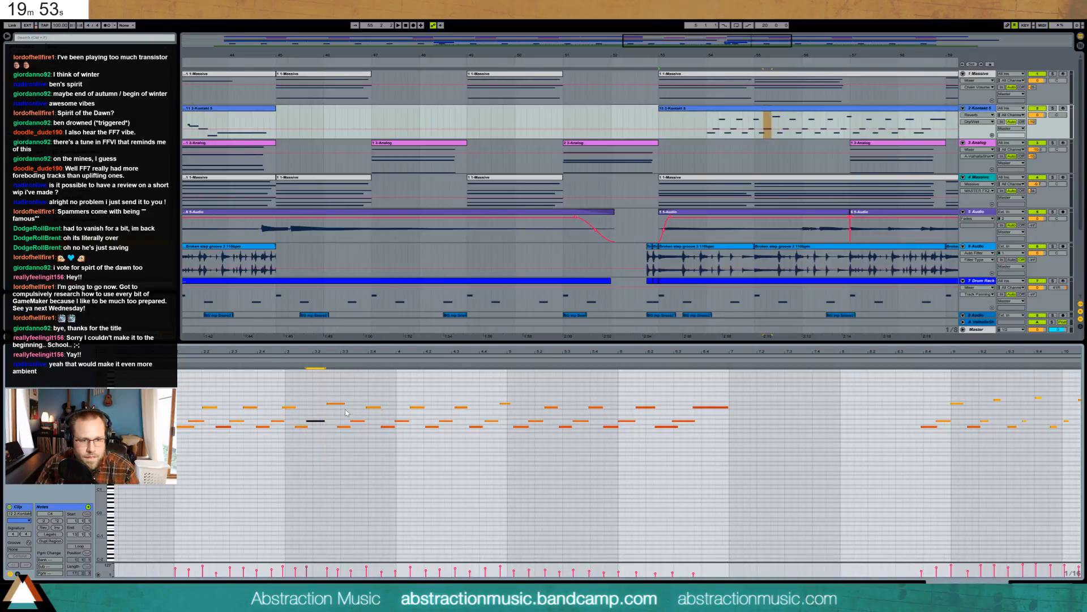
pyautogui.moveTo(346, 412); pyautogui.dragTo(358, 435)
pyautogui.click(371, 406)
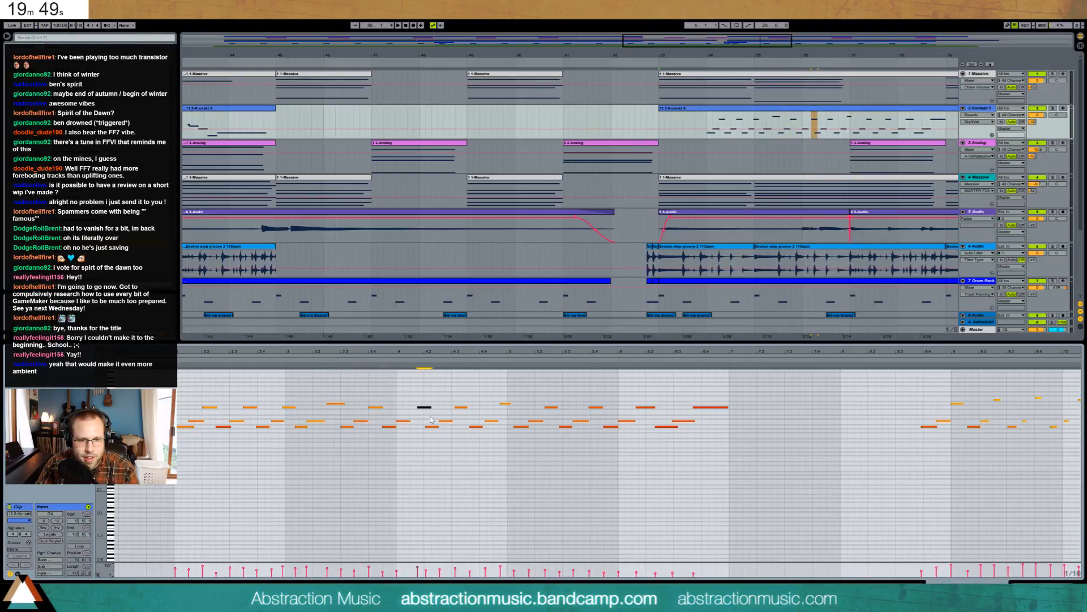
pyautogui.click(453, 406)
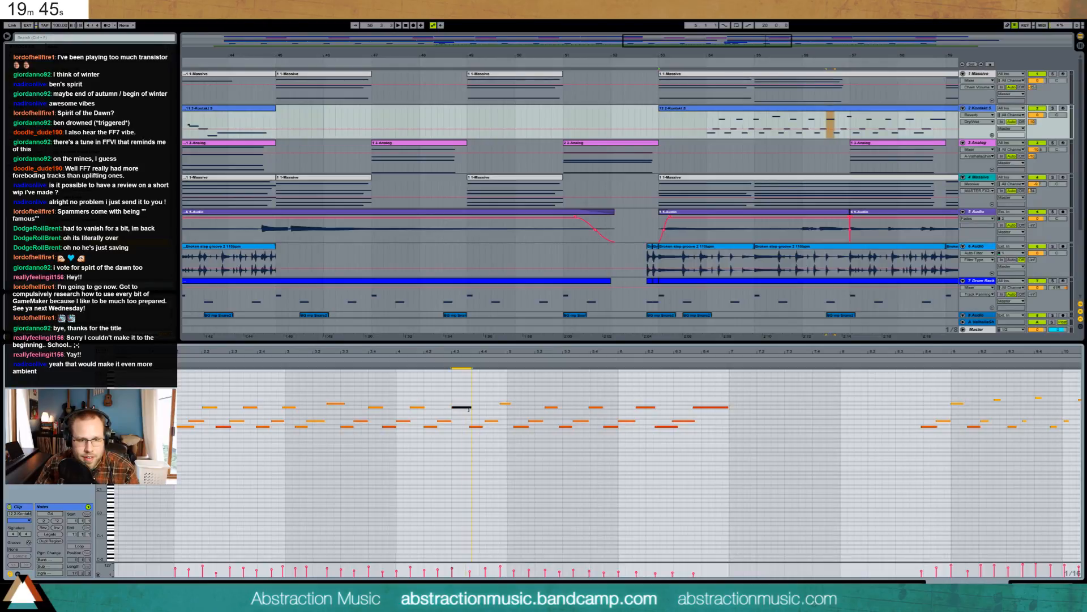
pyautogui.moveTo(563, 435); pyautogui.dragTo(508, 442)
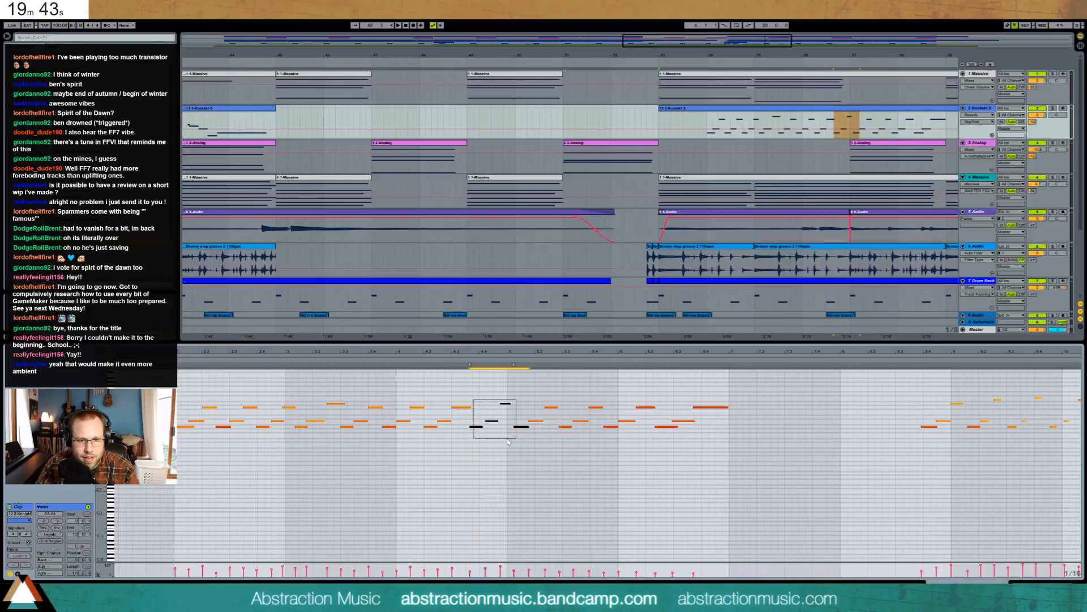
pyautogui.click(474, 408)
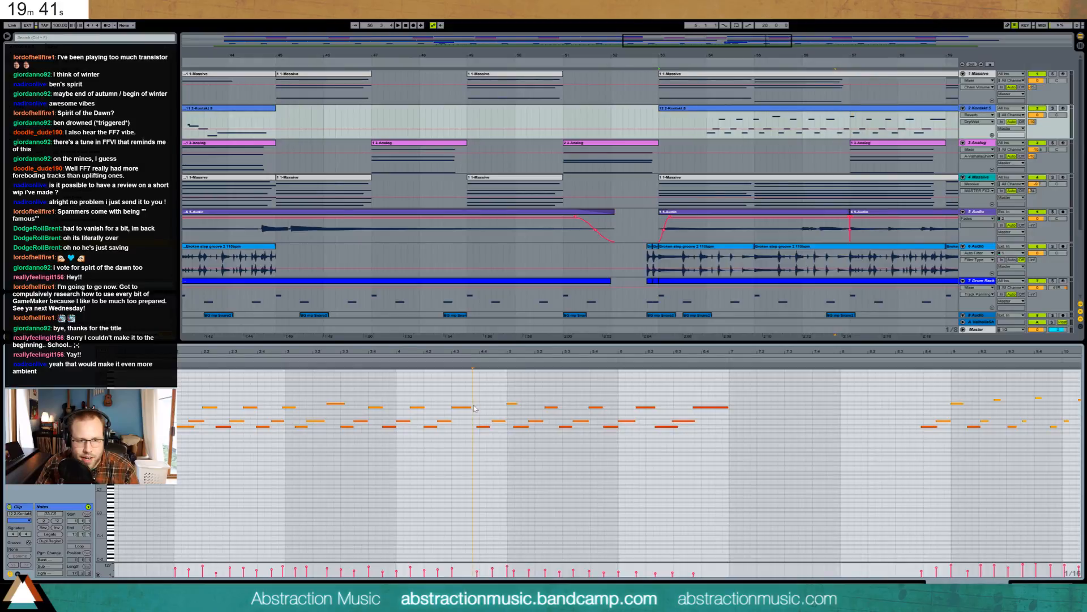
pyautogui.press('space')
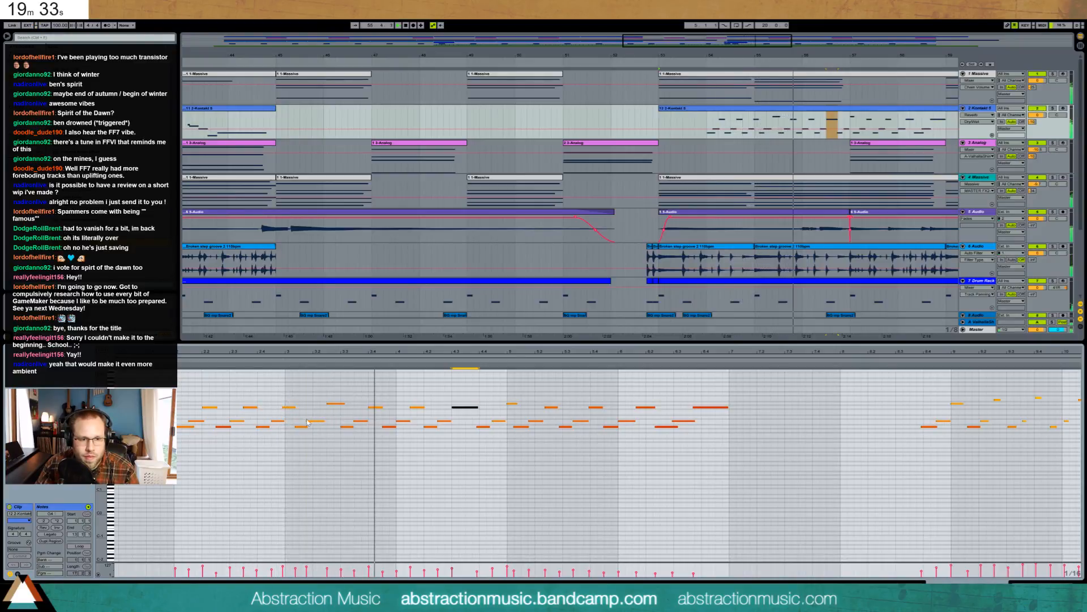
pyautogui.moveTo(332, 435)
pyautogui.mouseDown()
pyautogui.moveTo(302, 418)
pyautogui.moveTo(321, 421)
pyautogui.mouseUp()
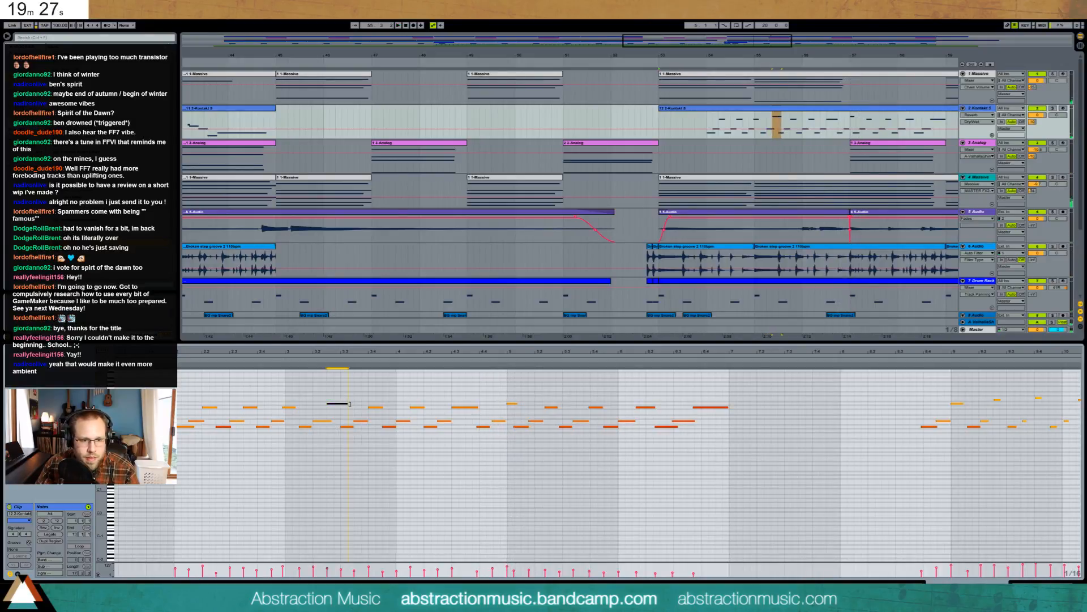
# - Move the melody notes from 3.3 to 7 slightly later and shorten the note at 4.4
pyautogui.moveTo(341, 406); pyautogui.dragTo(749, 473)
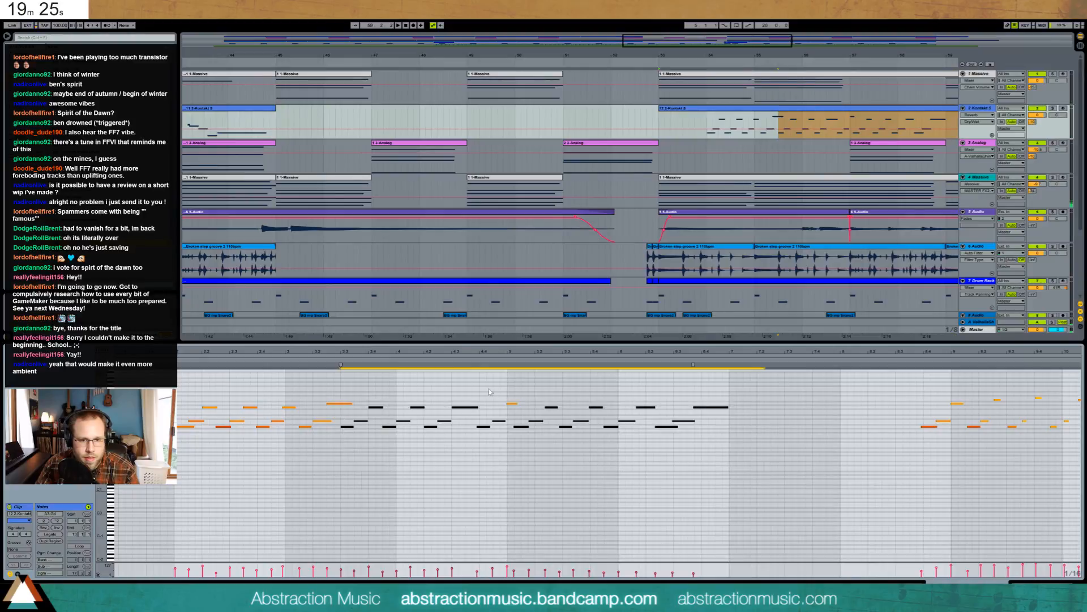
pyautogui.moveTo(513, 404); pyautogui.dragTo(523, 404)
pyautogui.press('space')
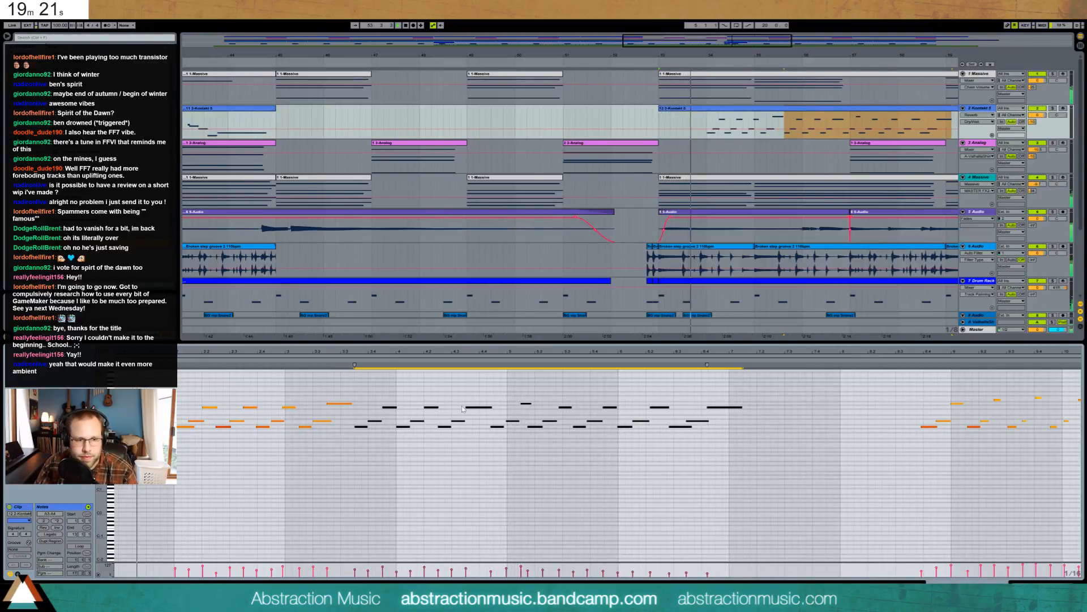
pyautogui.click(489, 408)
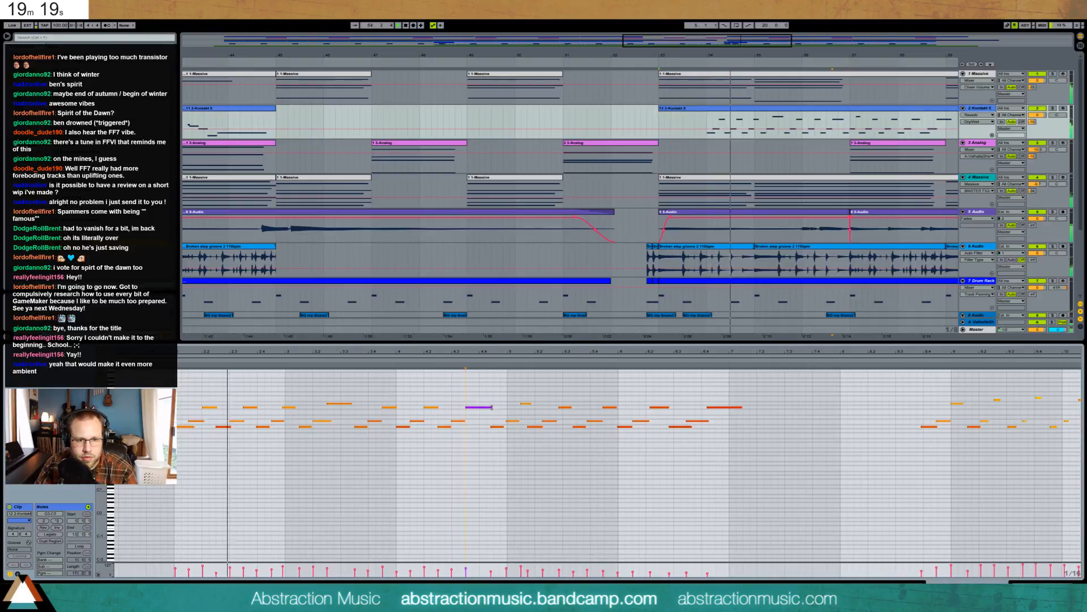
pyautogui.moveTo(491, 407); pyautogui.dragTo(697, 448)
# - Nudge the notes from bar 5 to 7 one step later and duplicate the three-note group before bar 5
pyautogui.click(516, 404)
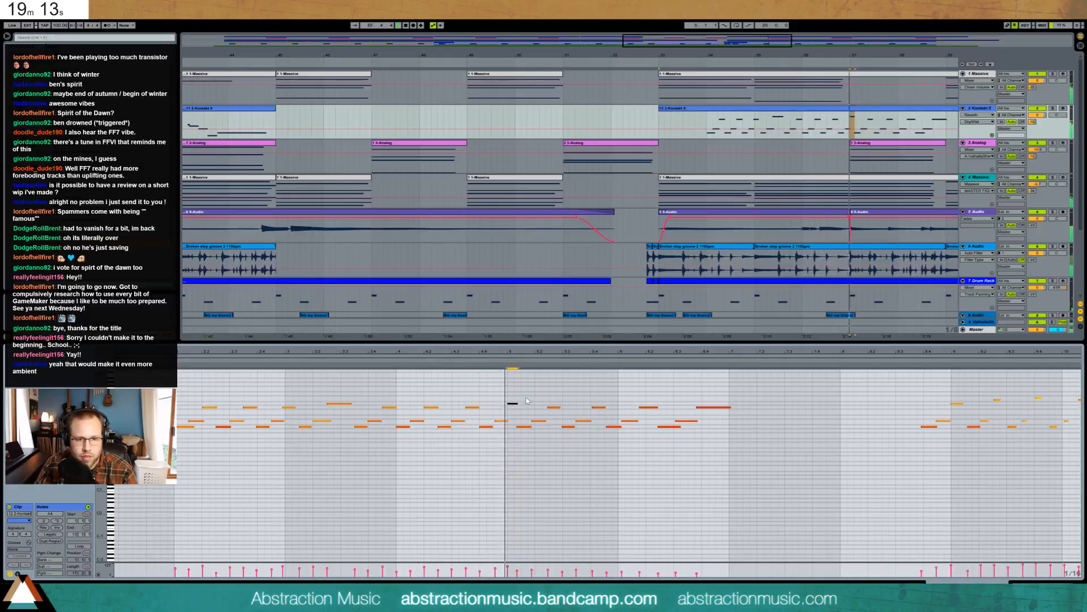
pyautogui.moveTo(519, 409); pyautogui.dragTo(736, 453)
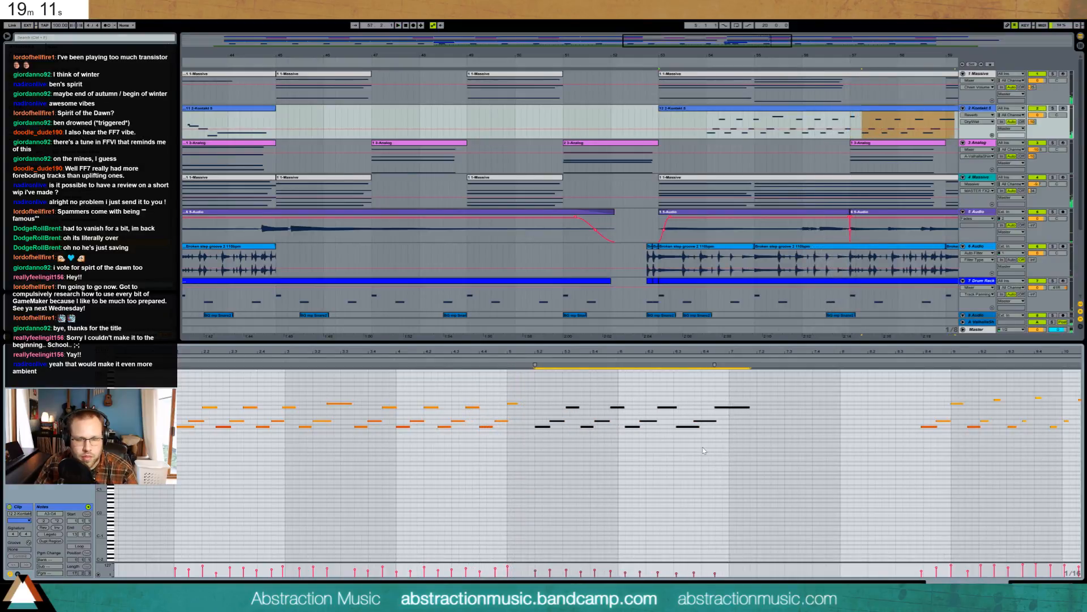
pyautogui.press('Right')
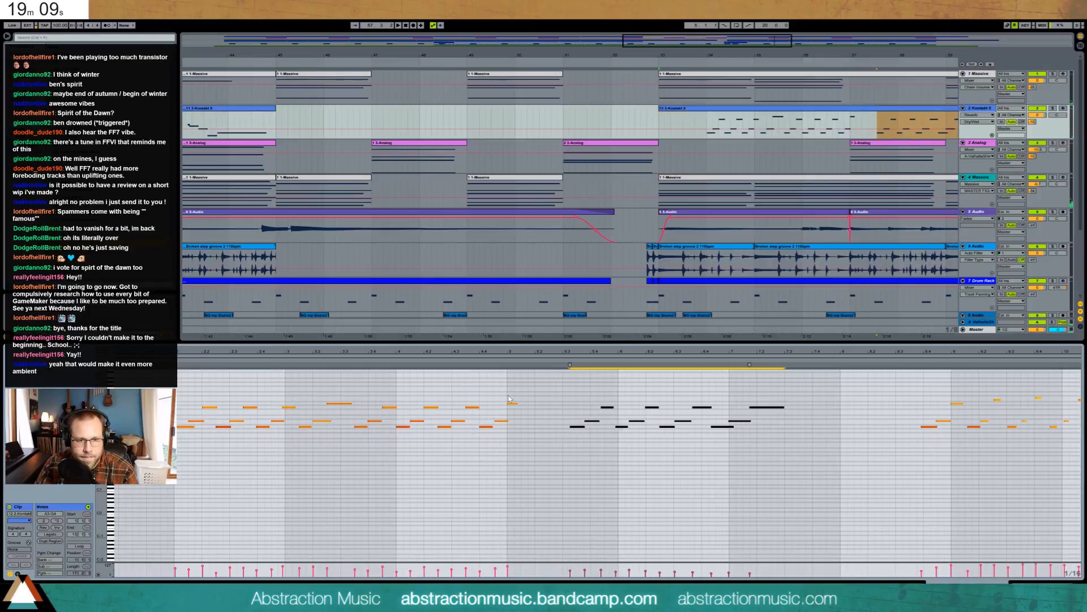
pyautogui.click(516, 404)
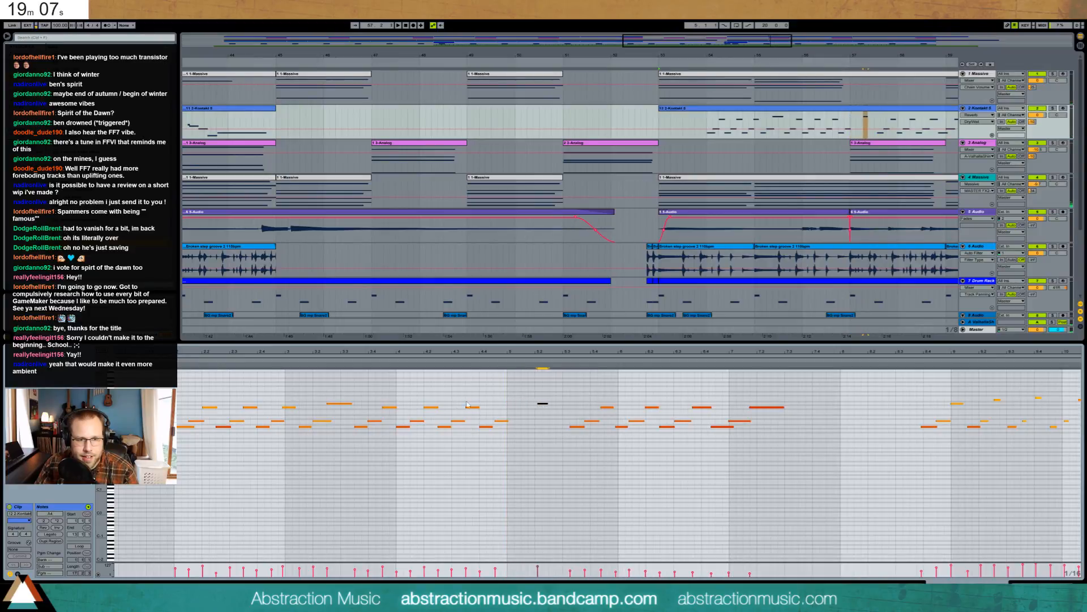
pyautogui.moveTo(446, 403); pyautogui.dragTo(475, 433)
pyautogui.hotkey('ctrl', 'd')
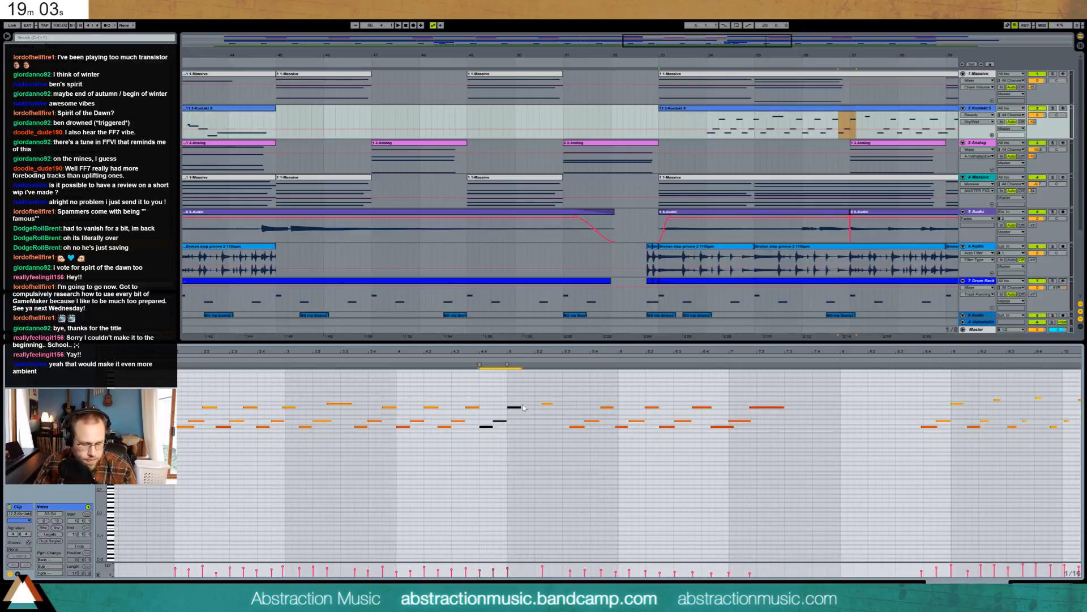
# - Select the seven-note phrase spanning A3 to A4 and play it back
pyautogui.click(547, 404)
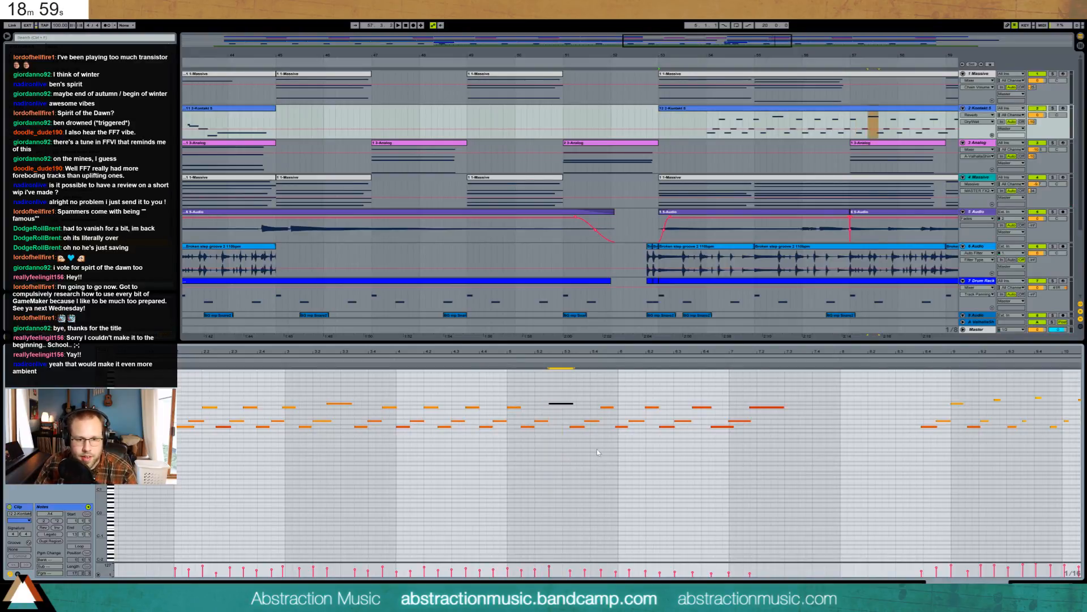
pyautogui.moveTo(581, 400); pyautogui.dragTo(752, 477)
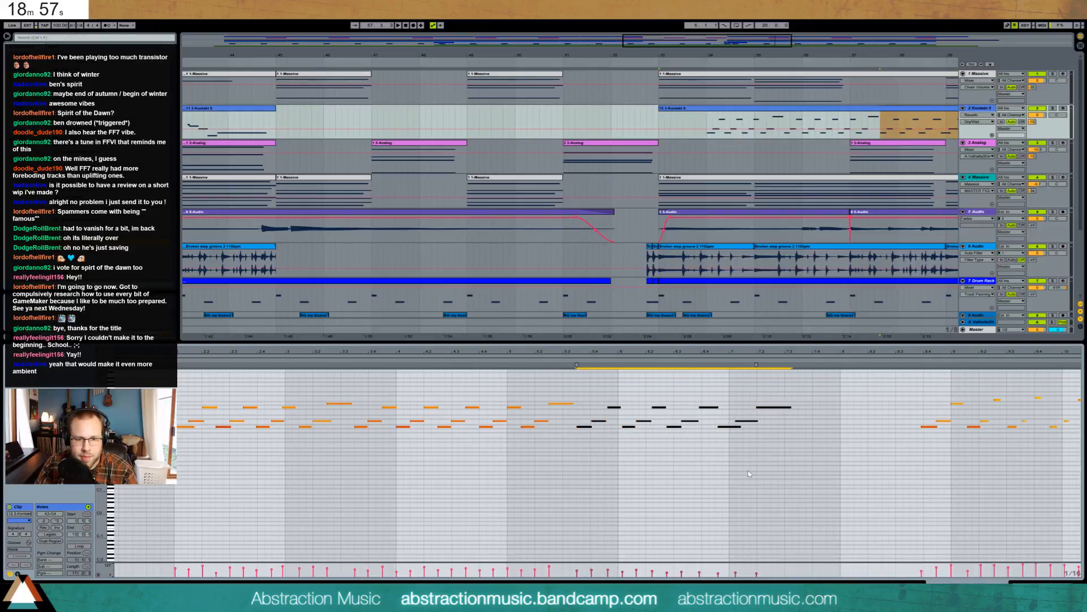
pyautogui.moveTo(599, 397); pyautogui.dragTo(655, 438)
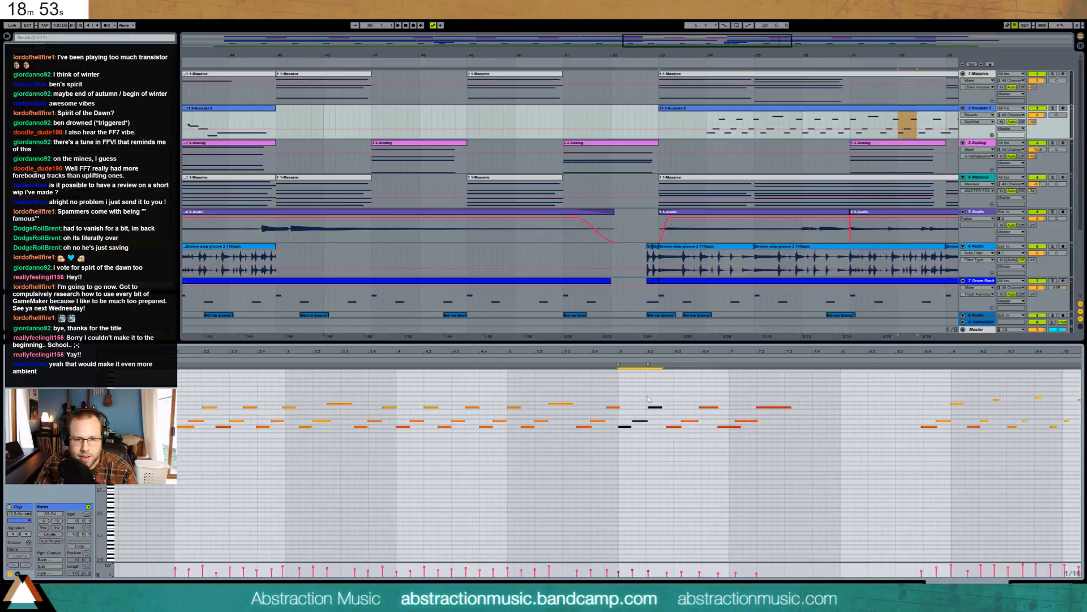
pyautogui.moveTo(648, 398); pyautogui.dragTo(715, 440)
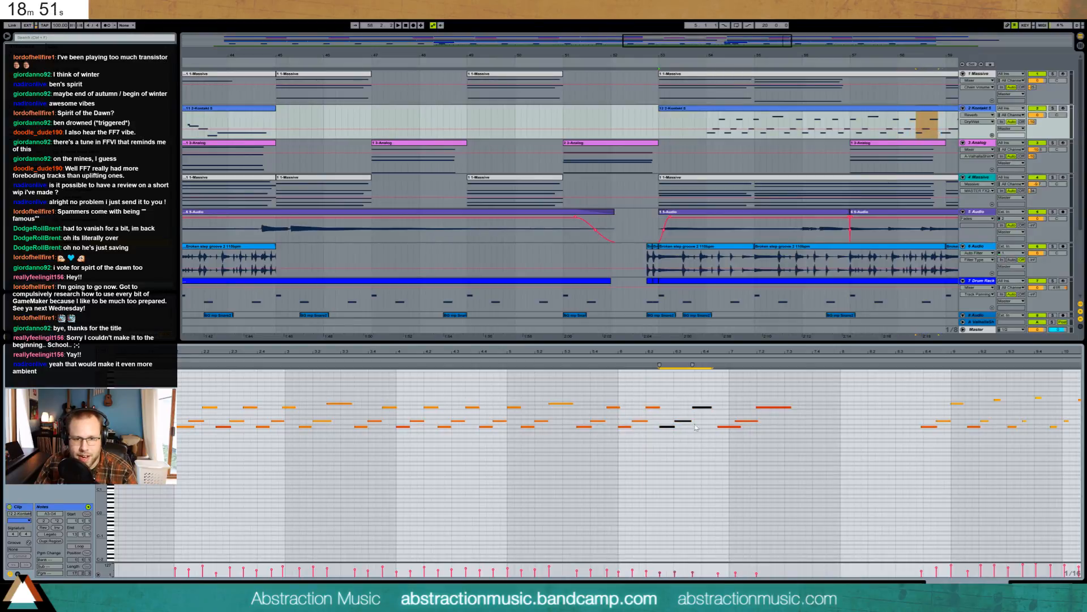
pyautogui.click(690, 426)
pyautogui.click(705, 407)
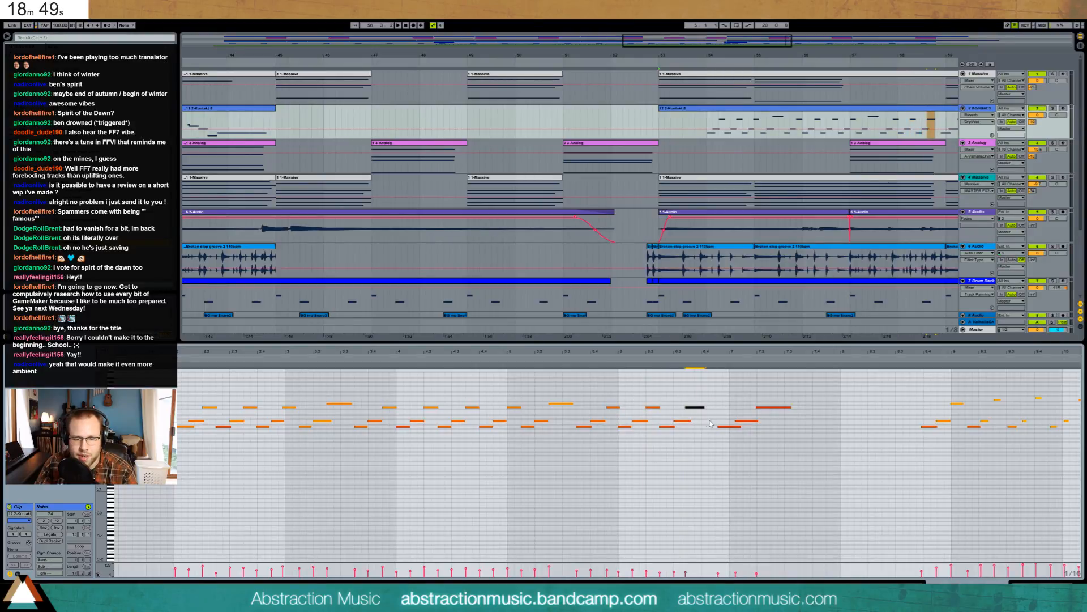
pyautogui.moveTo(726, 415); pyautogui.dragTo(755, 446)
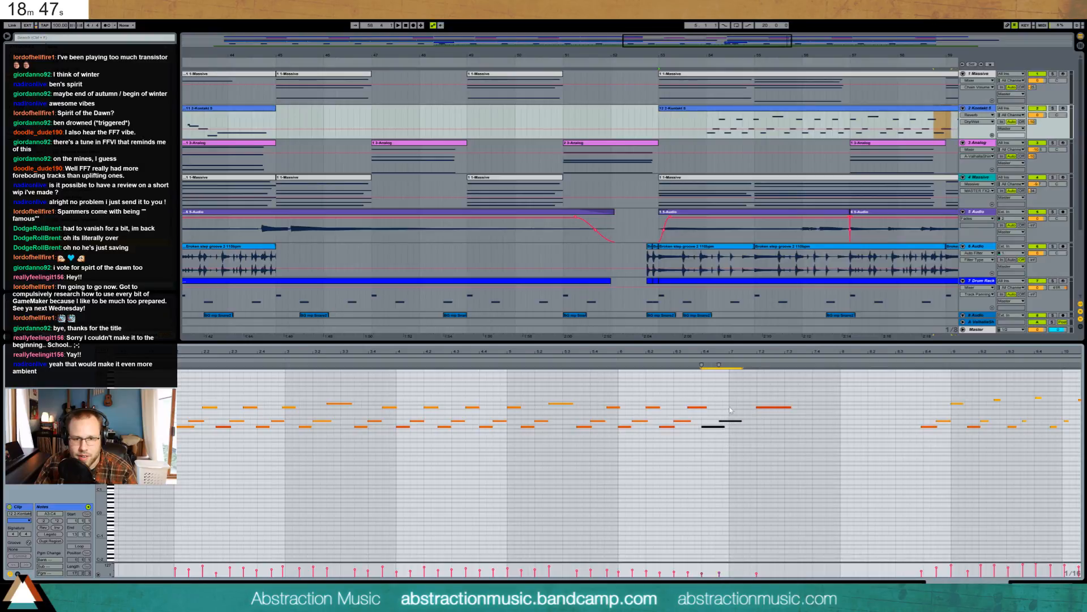
pyautogui.click(705, 415)
pyautogui.moveTo(724, 408); pyautogui.dragTo(779, 425)
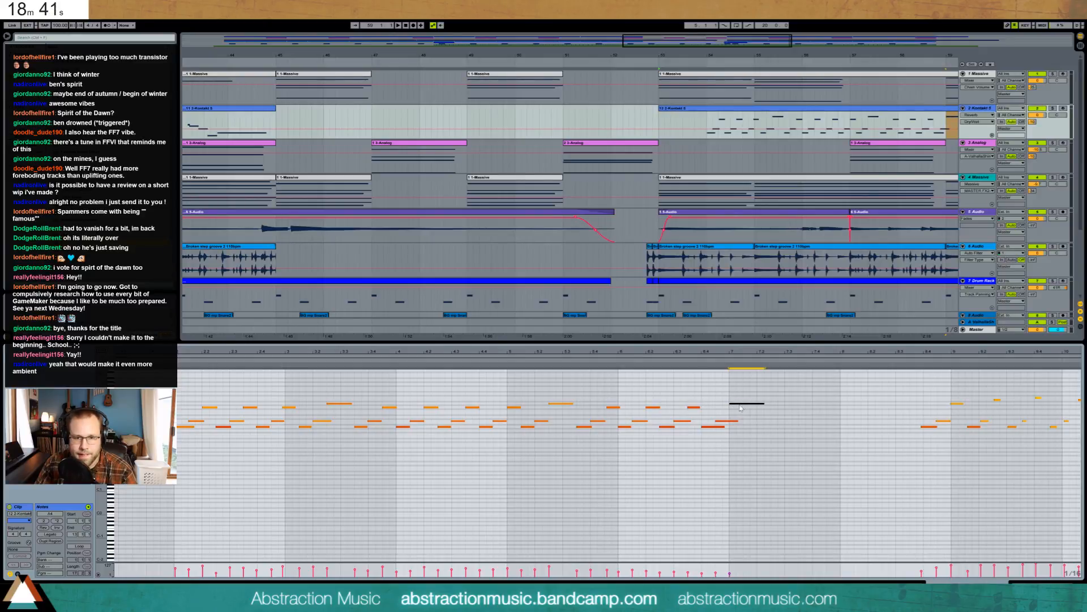
pyautogui.moveTo(648, 395); pyautogui.dragTo(746, 435)
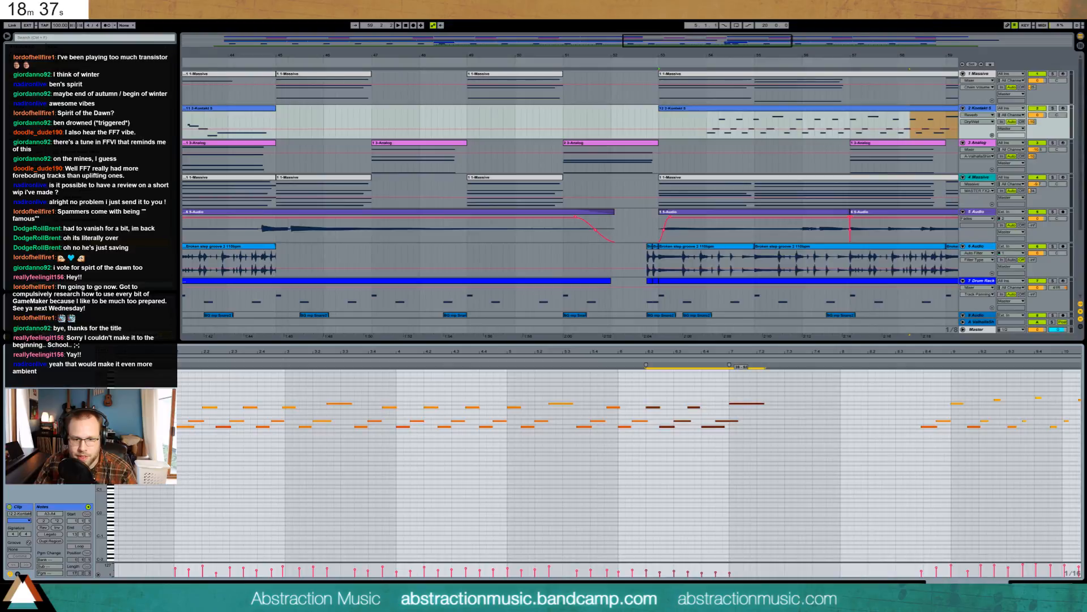
pyautogui.press('space')
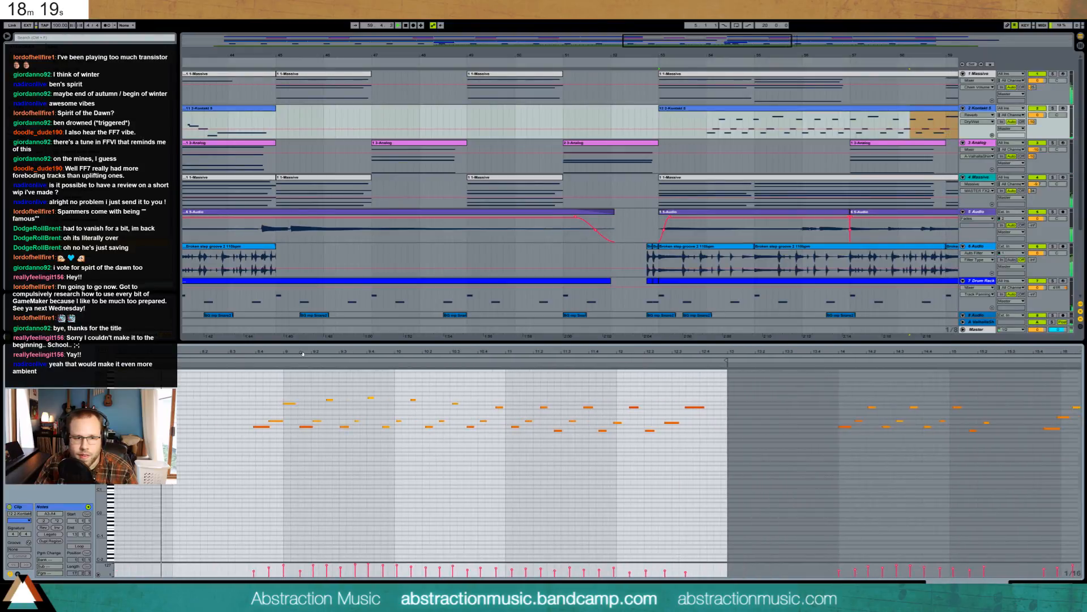
# - Select the notes from 8.4 to 12.4, then open the later Kontakt clip around bars 53–71
pyautogui.click(262, 395)
pyautogui.moveTo(259, 387); pyautogui.dragTo(281, 422)
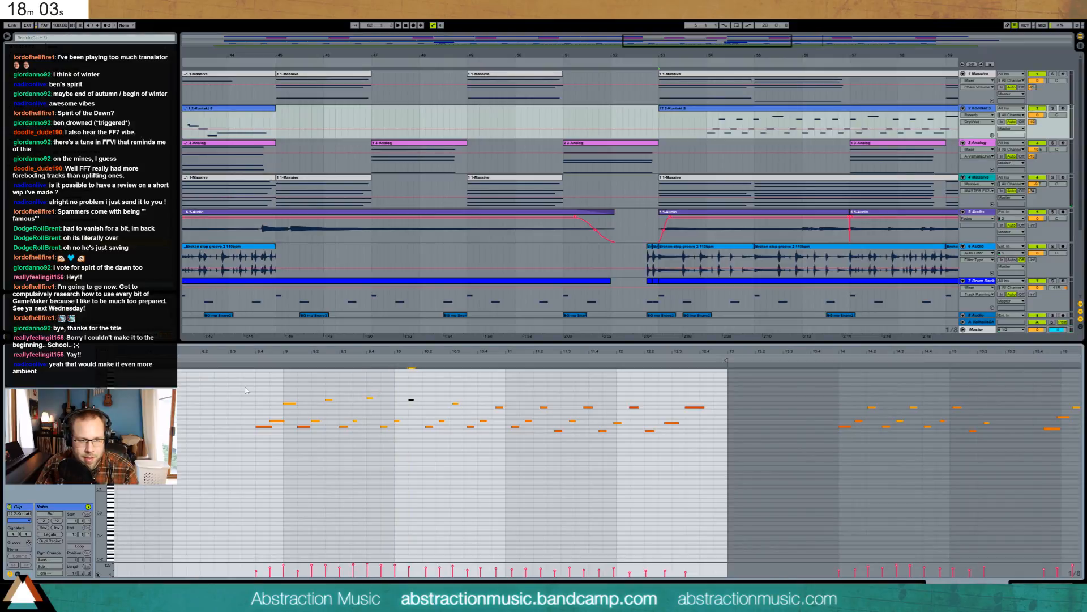
pyautogui.moveTo(246, 390); pyautogui.dragTo(694, 499)
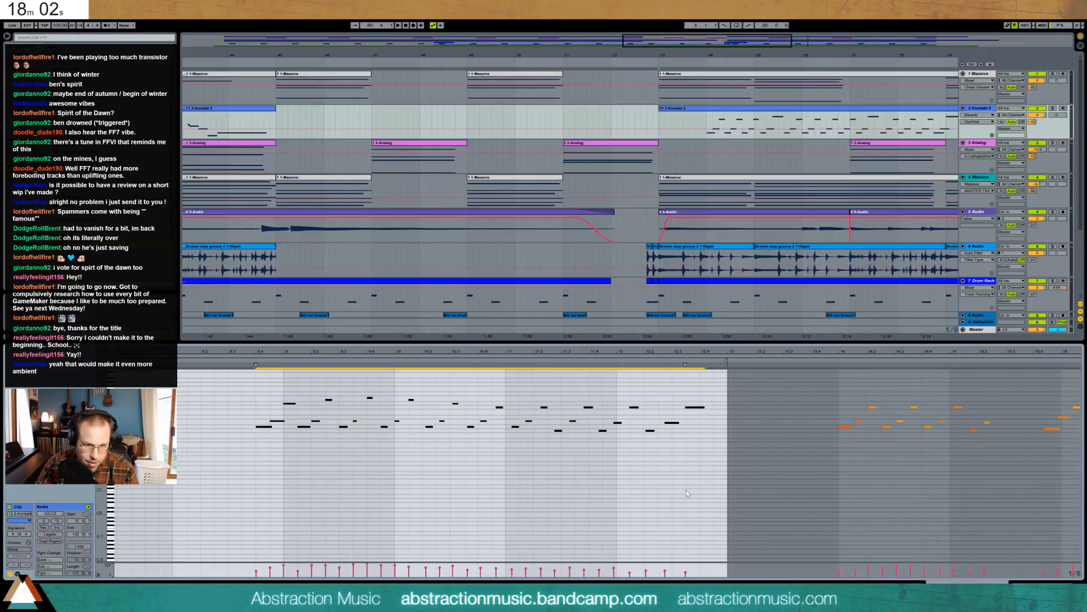
pyautogui.click(539, 480)
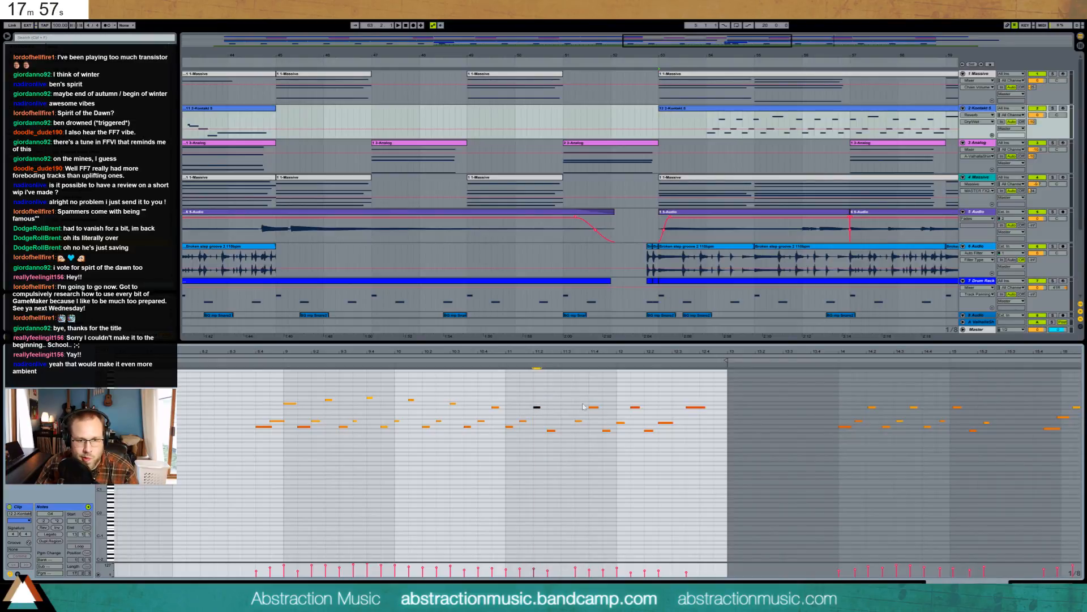
pyautogui.moveTo(571, 389); pyautogui.dragTo(711, 472)
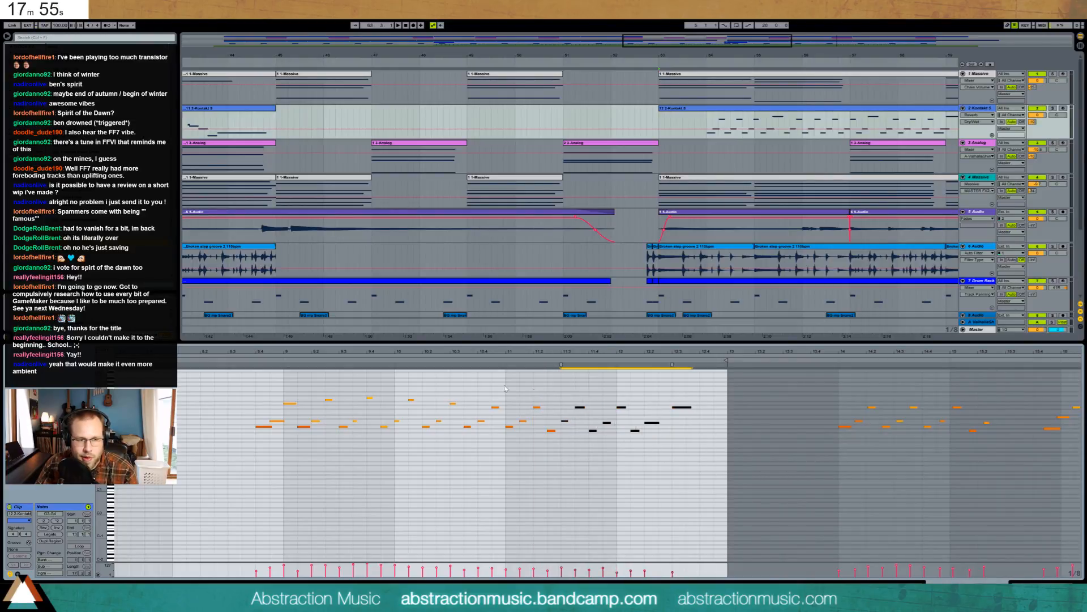
pyautogui.moveTo(248, 576); pyautogui.dragTo(674, 575)
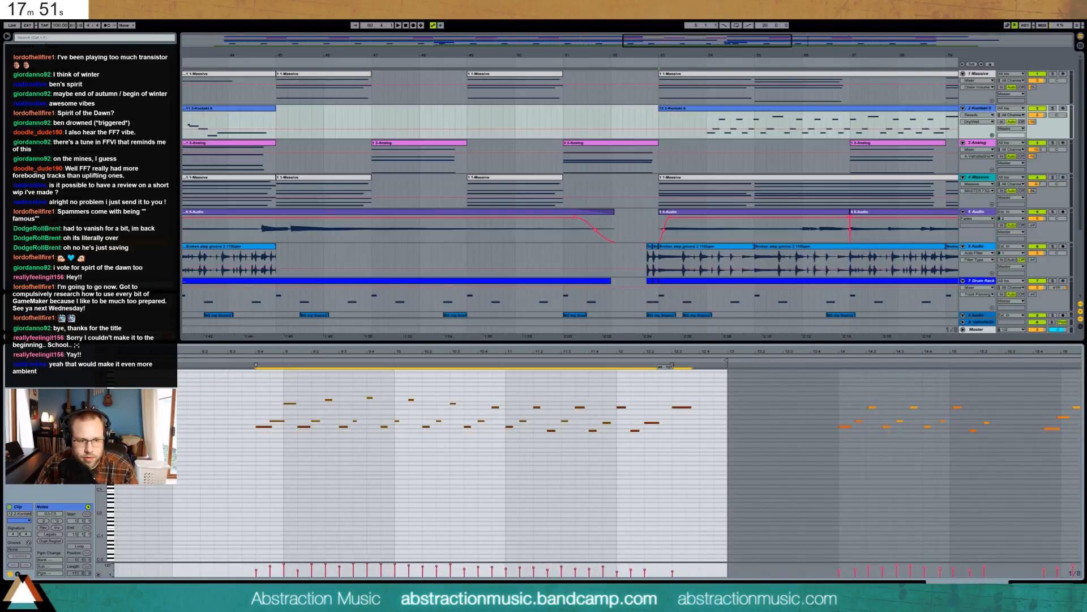
pyautogui.click(348, 503)
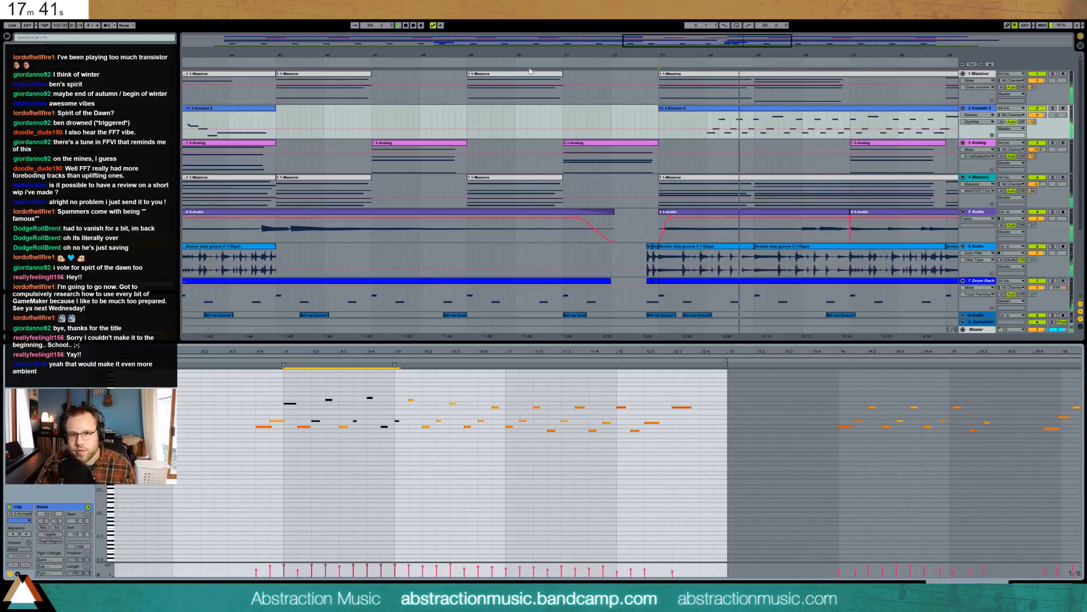
pyautogui.moveTo(678, 45); pyautogui.dragTo(817, 33)
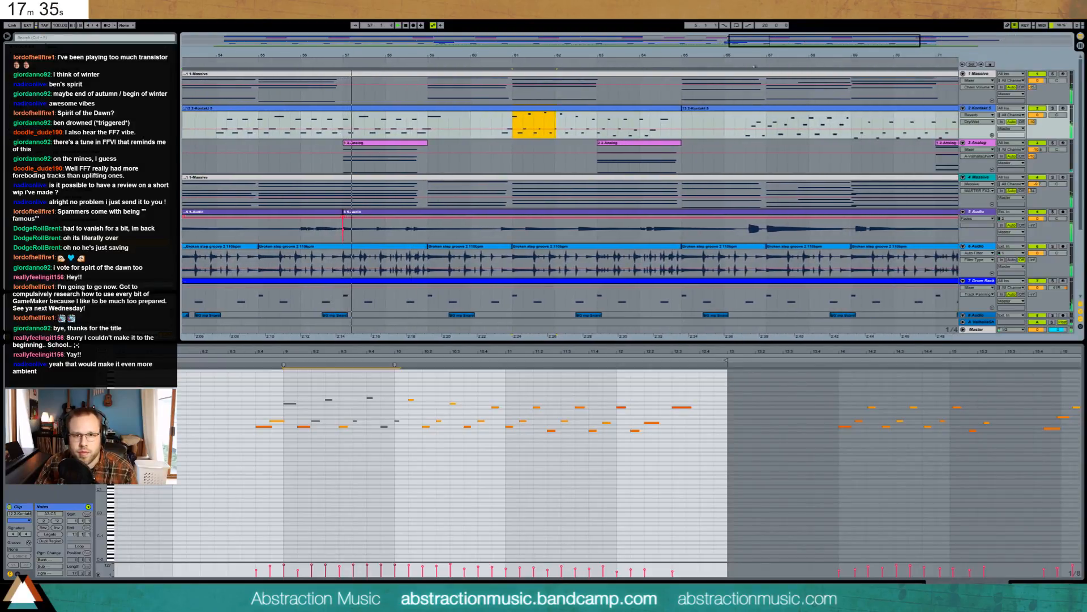
pyautogui.click(768, 109)
# - Quantize all notes in the later Kontakt clip and nudge the top G note one step earlier
pyautogui.click(398, 449)
pyautogui.hotkey('ctrl', 'a')
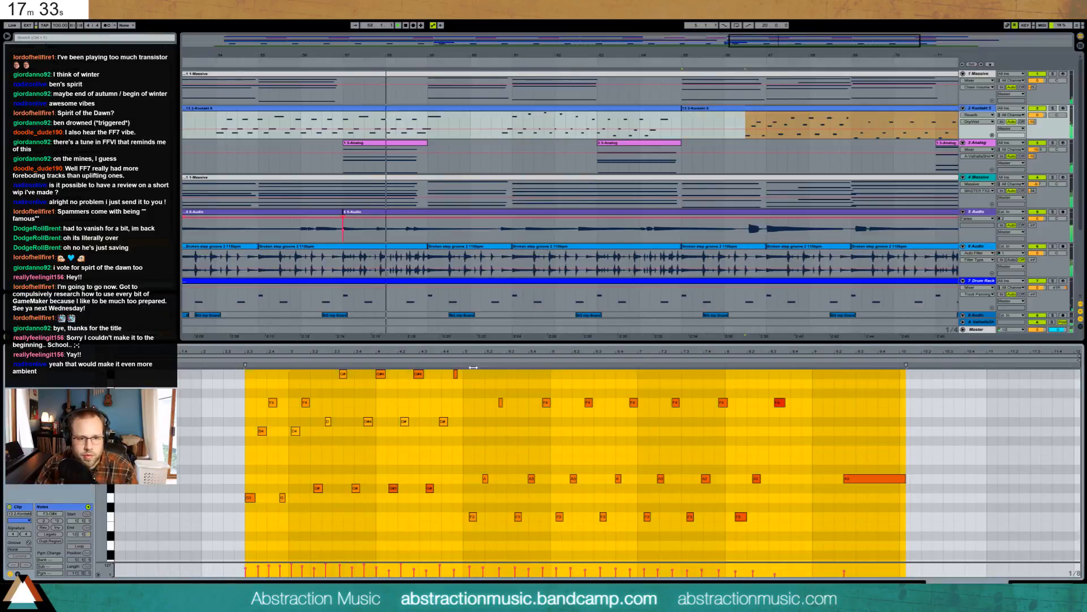
pyautogui.click(410, 444)
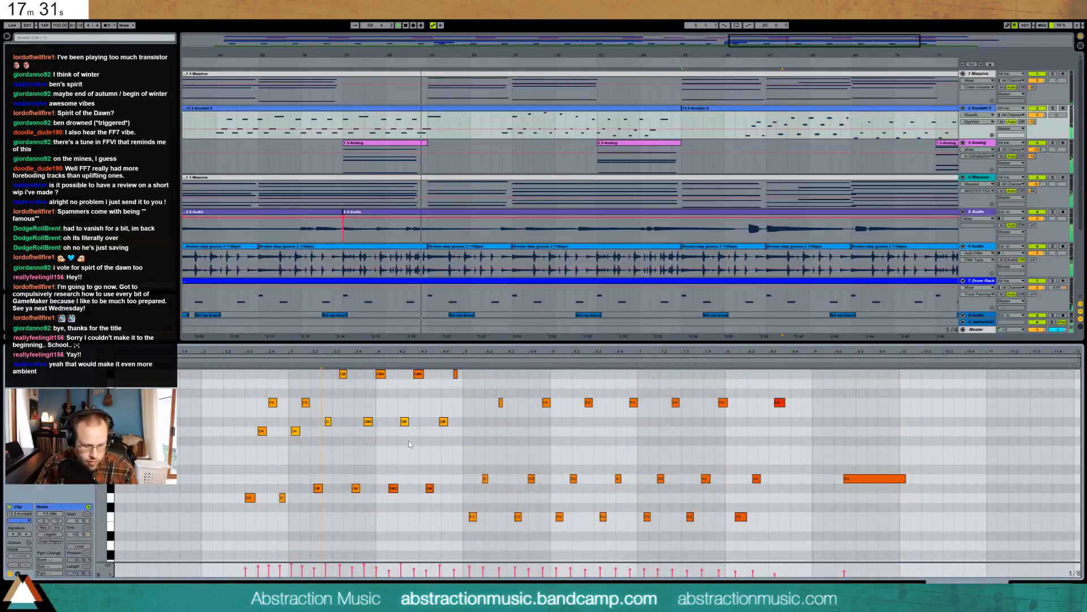
pyautogui.hotkey('ctrl', 'u')
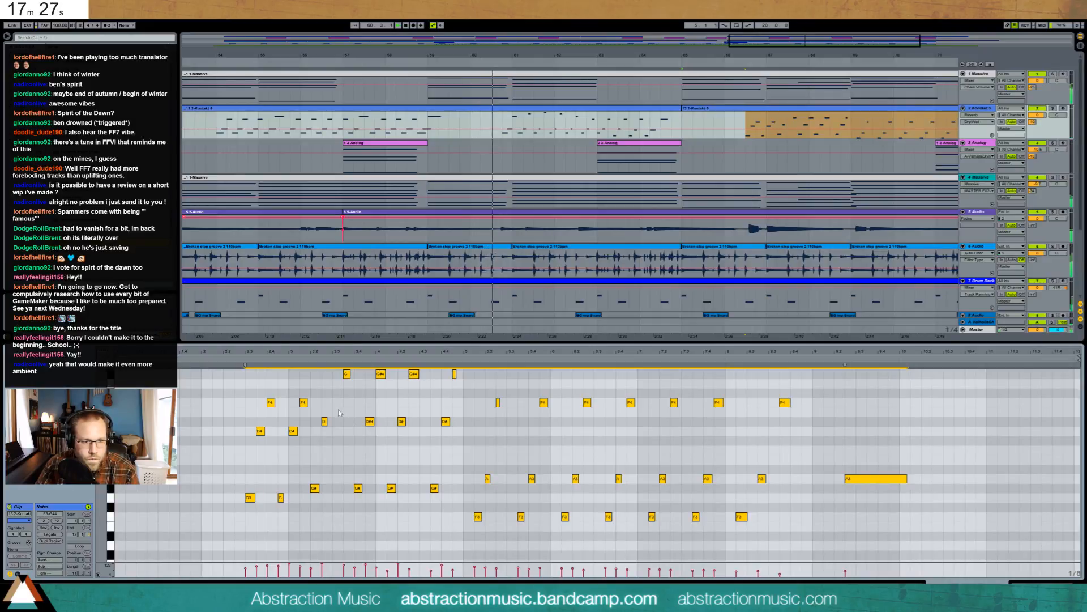
pyautogui.click(302, 438)
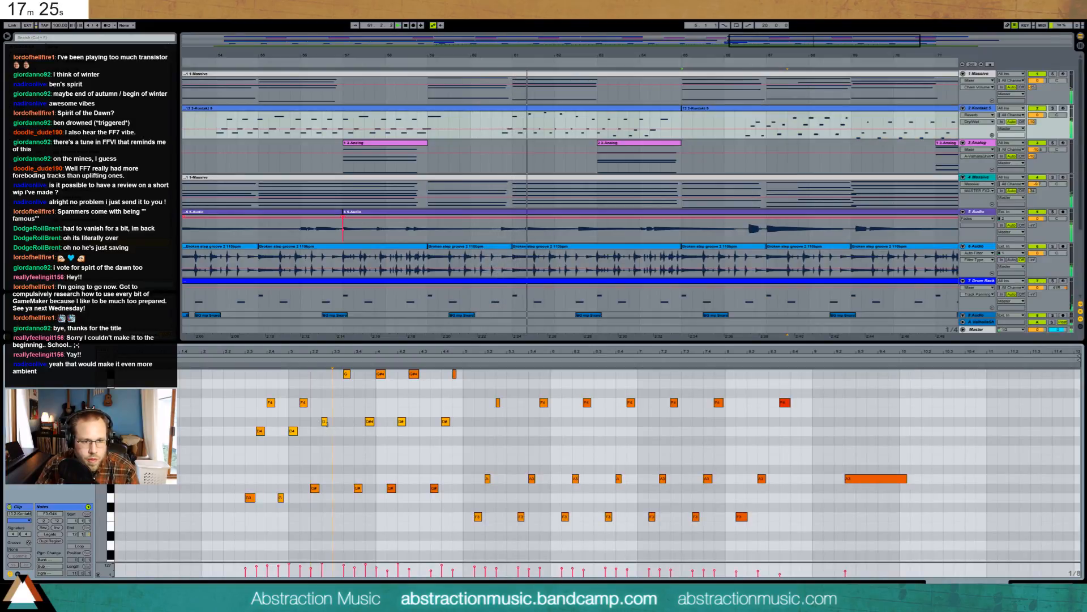
pyautogui.moveTo(350, 378); pyautogui.dragTo(350, 371)
pyautogui.press('Left')
# - Shift the phrase and the notes after bar 5 one step earlier, and lengthen the G#4 note
pyautogui.moveTo(345, 534); pyautogui.dragTo(901, 366)
pyautogui.press('Left')
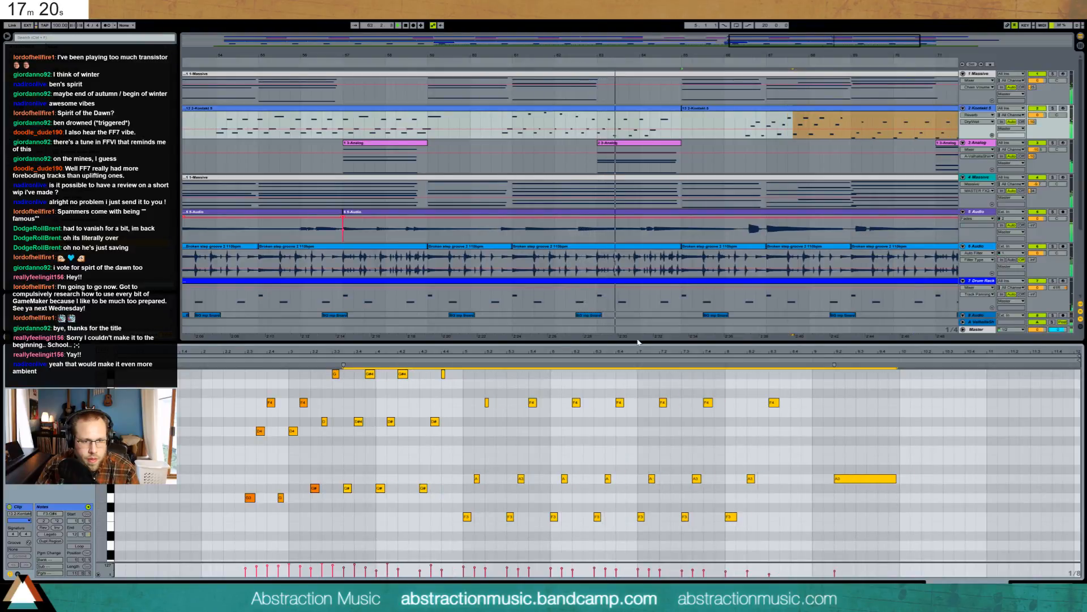
pyautogui.click(441, 447)
pyautogui.moveTo(585, 485); pyautogui.dragTo(891, 535)
pyautogui.press('Left')
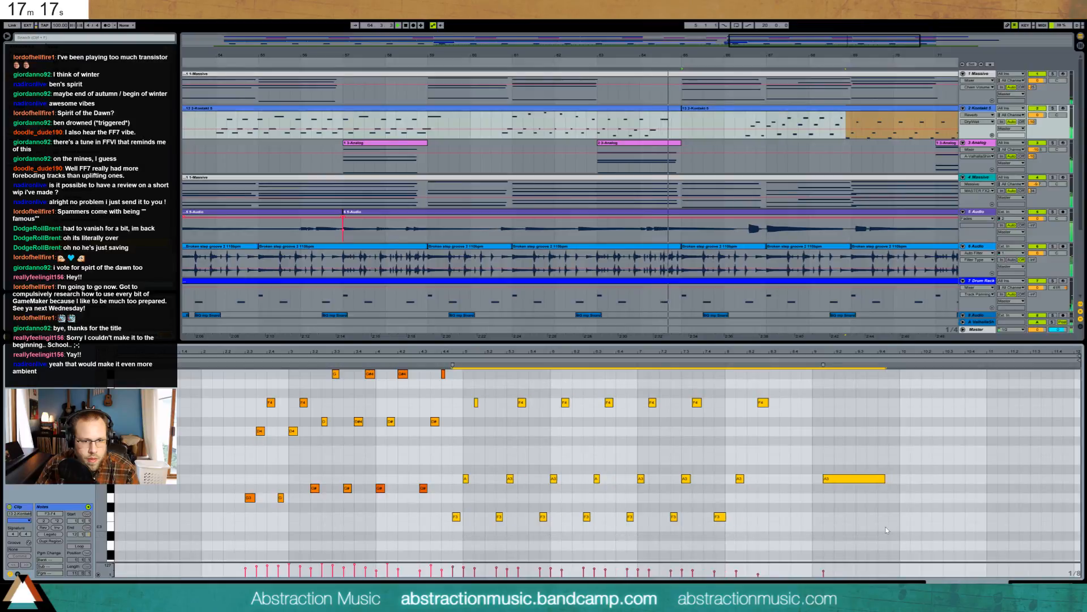
pyautogui.click(444, 452)
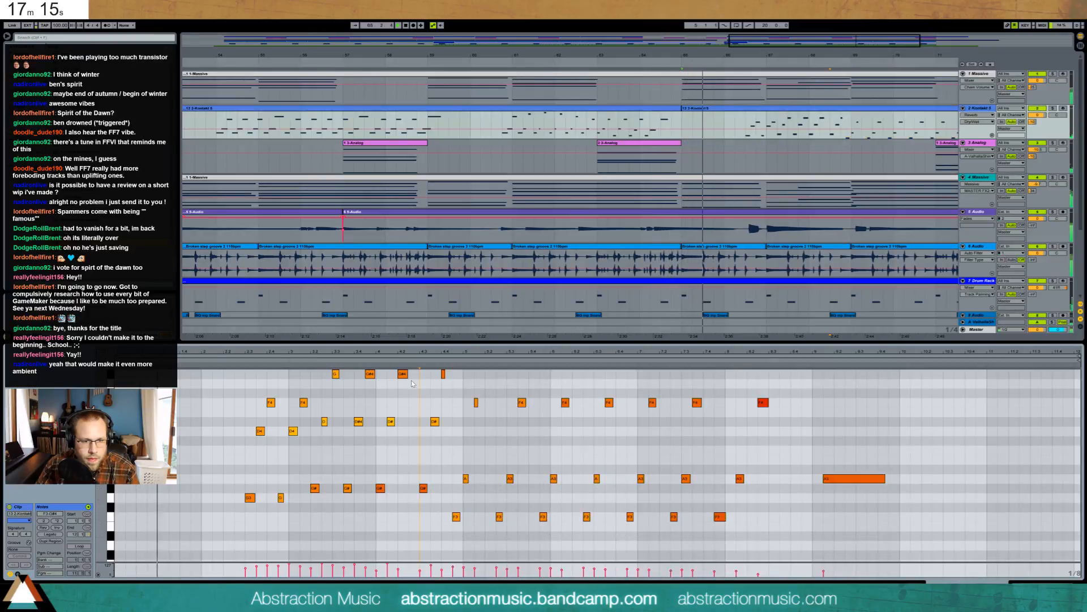
pyautogui.moveTo(406, 375); pyautogui.dragTo(415, 377)
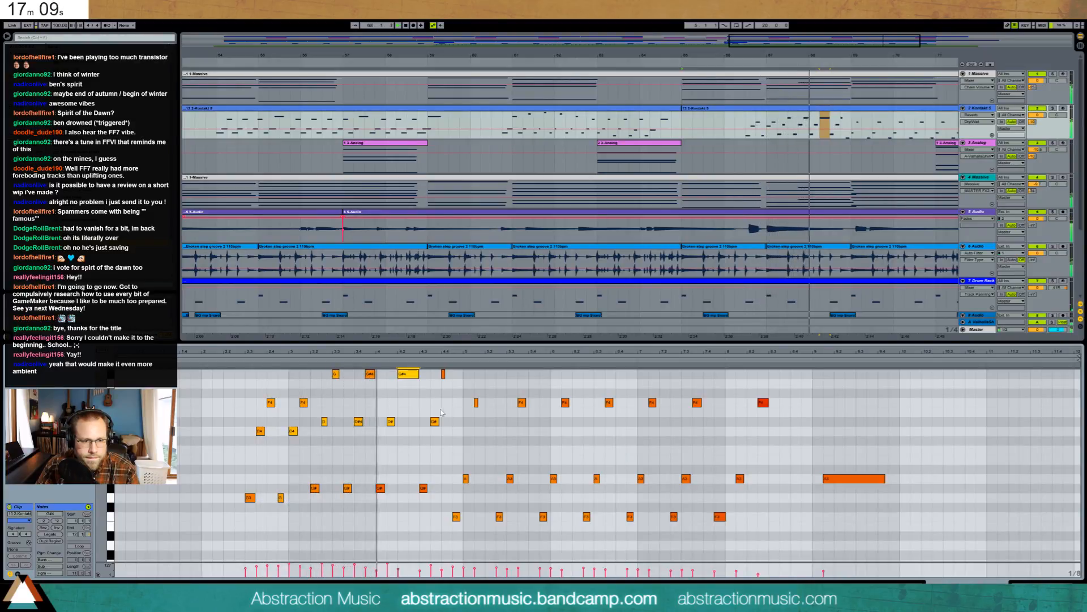
# - Raise the two F4 notes to G4 and shift the F3, A3 and F4 notes from bar 5 one step later
pyautogui.click(296, 406)
pyautogui.moveTo(295, 406); pyautogui.dragTo(307, 408)
pyautogui.press('Up')
pyautogui.press('Up')
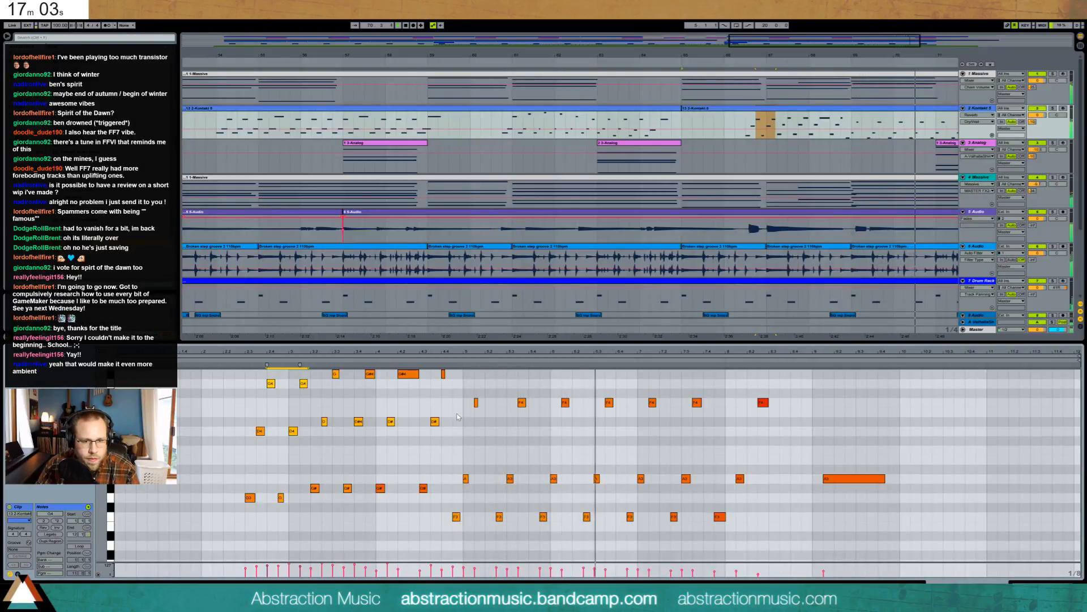
pyautogui.click(519, 446)
pyautogui.moveTo(455, 388); pyautogui.dragTo(893, 546)
pyautogui.press('Right')
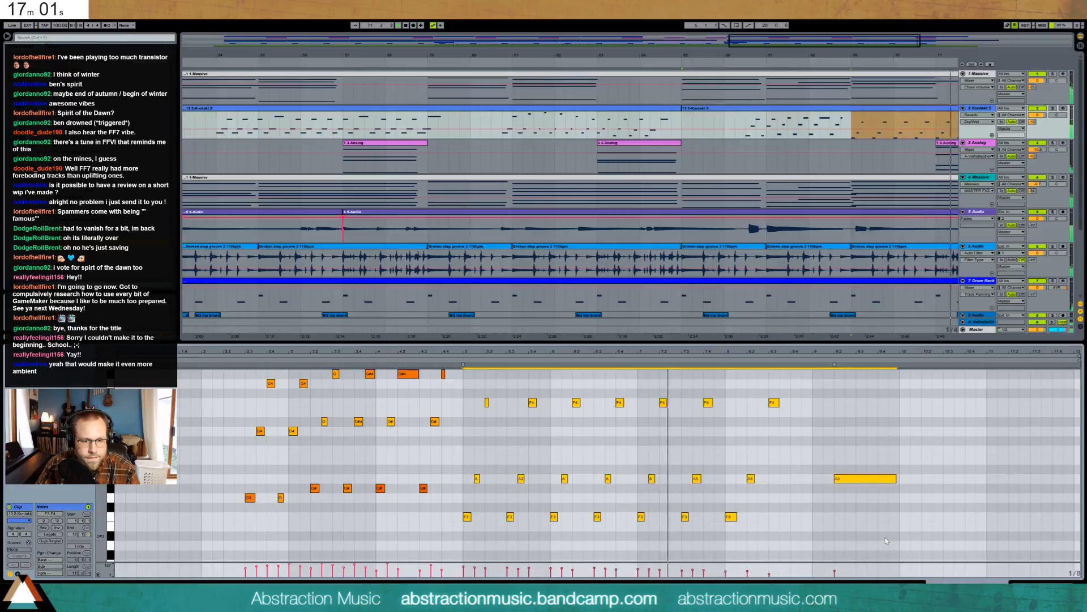
# - Add a D#4 note and two C4 notes, then zoom out to the whole song
pyautogui.doubleClick(458, 422)
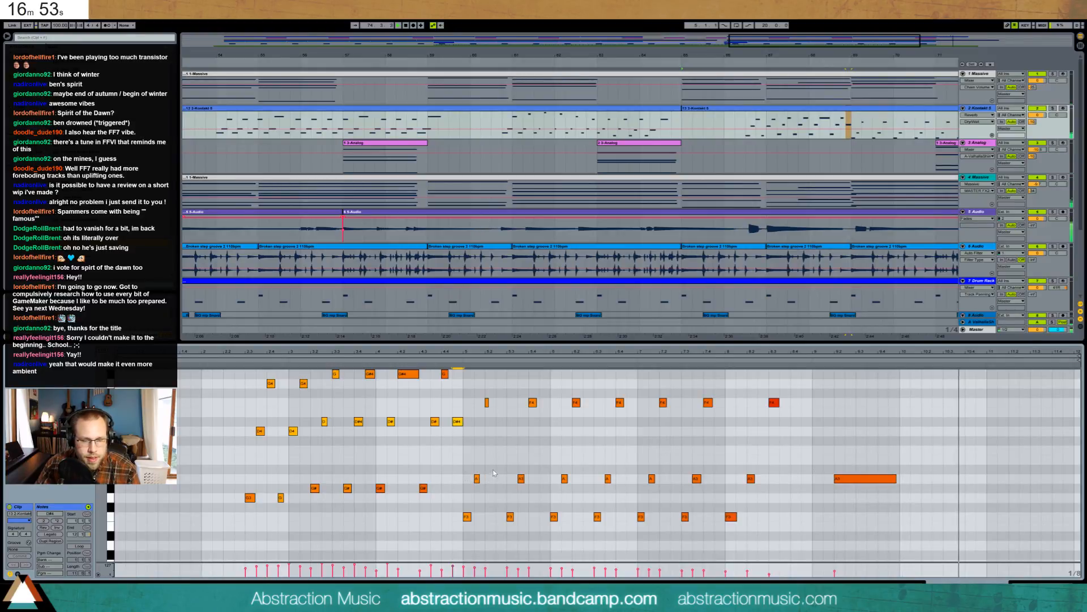
pyautogui.doubleClick(500, 450)
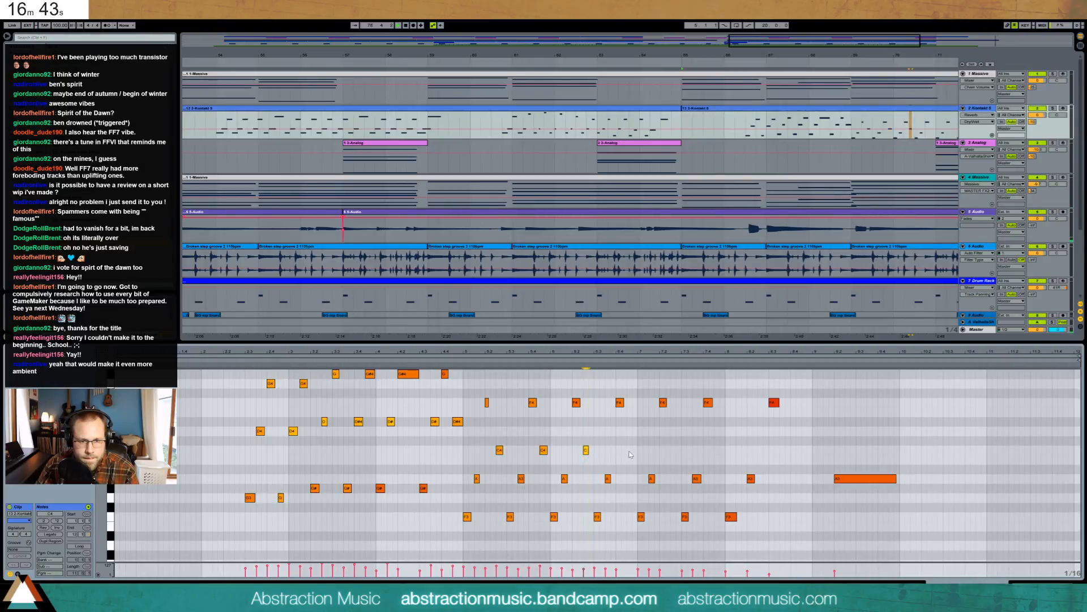
pyautogui.doubleClick(674, 451)
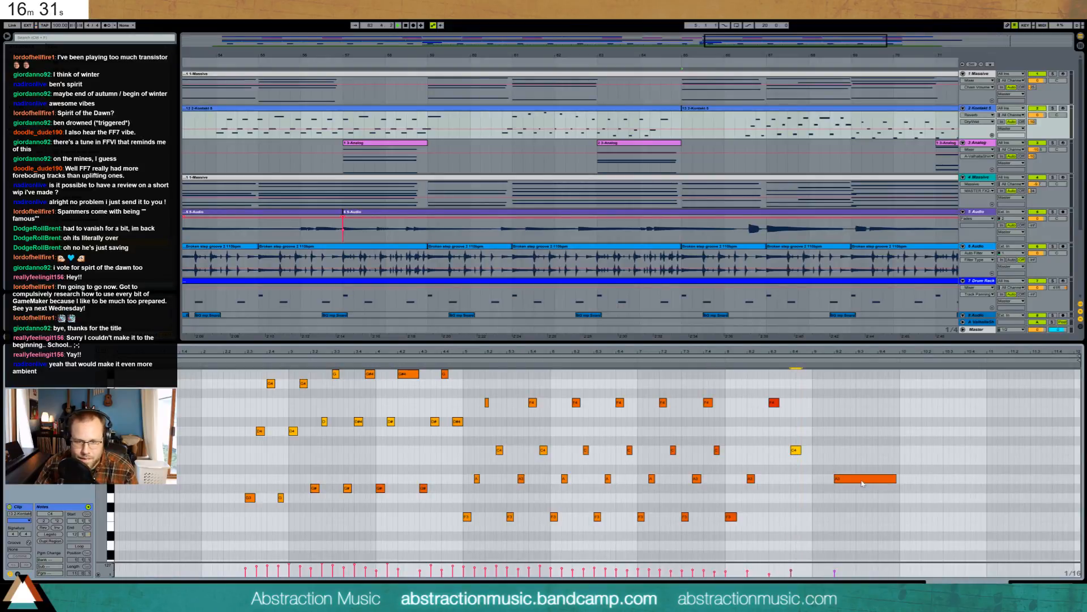
pyautogui.click(923, 496)
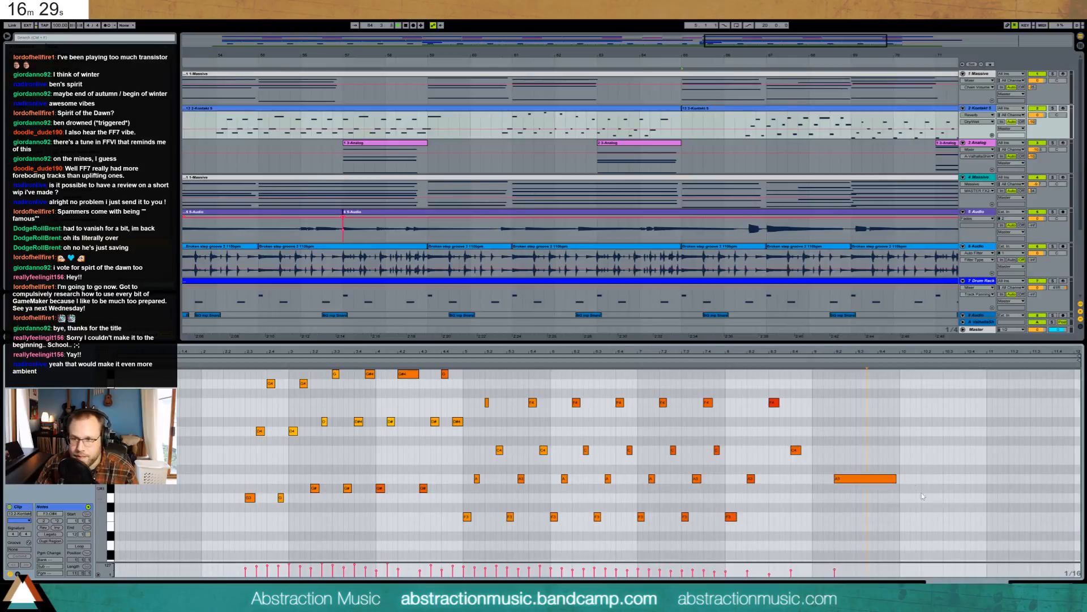
pyautogui.moveTo(739, 40); pyautogui.dragTo(738, 23)
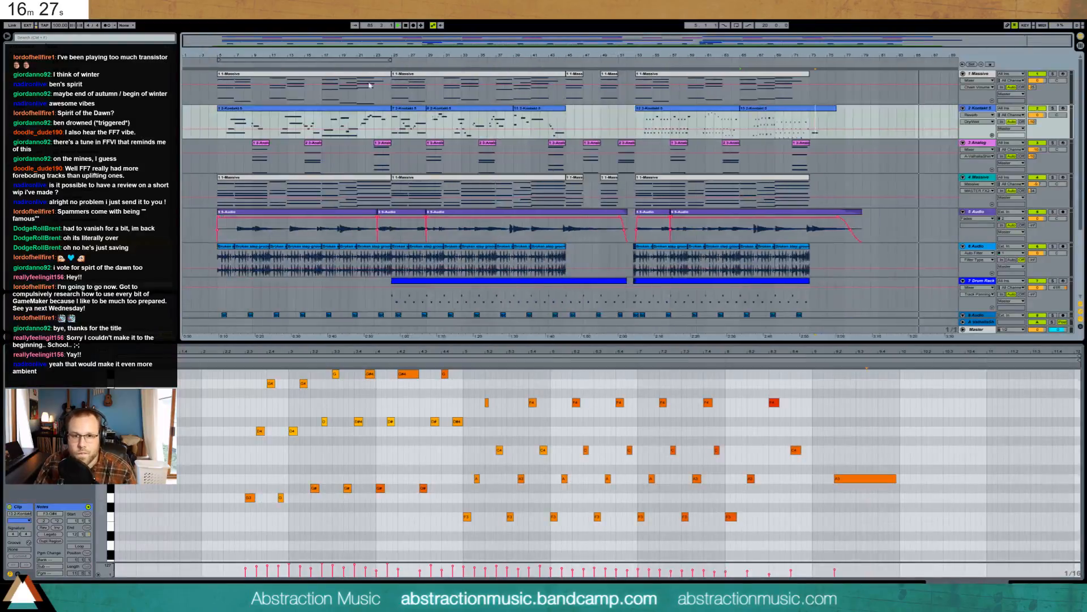
# - Automate track 4's Compressor Output Gain to start at -32.7 dB and rise by bar 13
pyautogui.press('space')
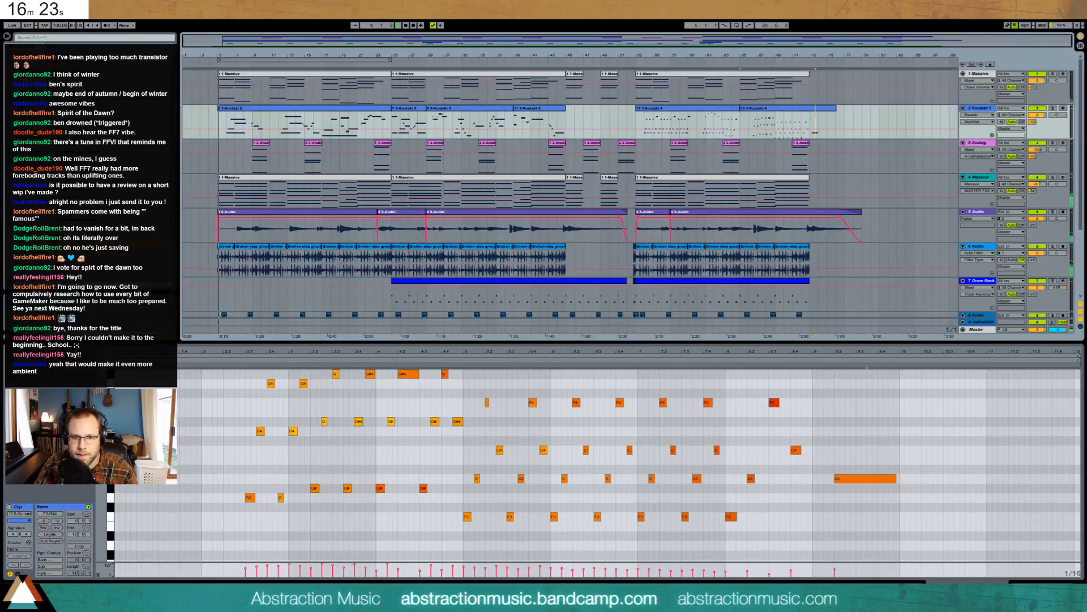
pyautogui.hotkey('shift', 'Tab')
pyautogui.click(237, 186)
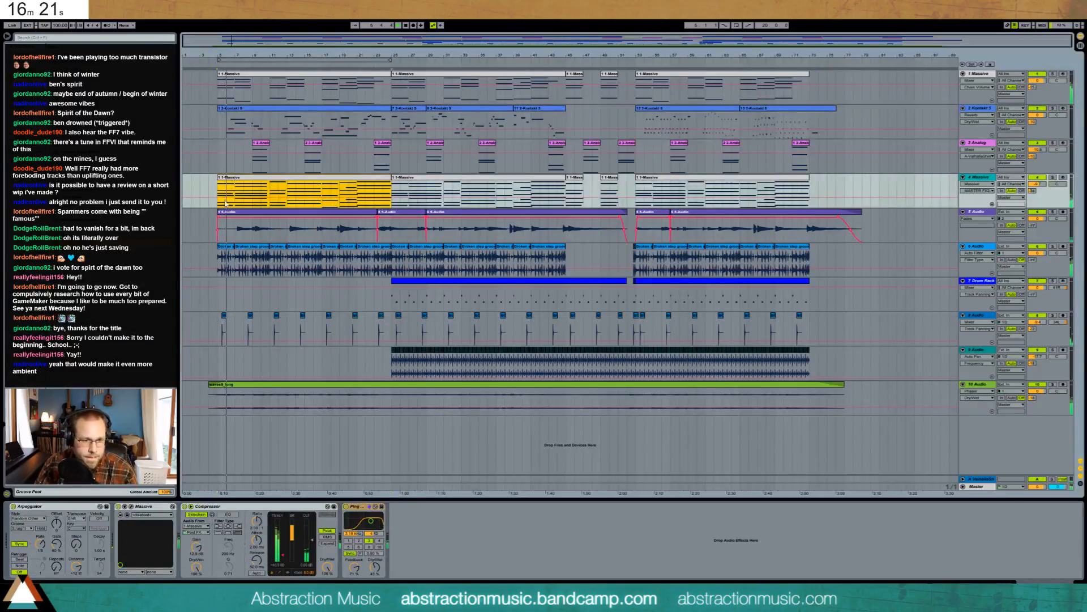
pyautogui.click(312, 540)
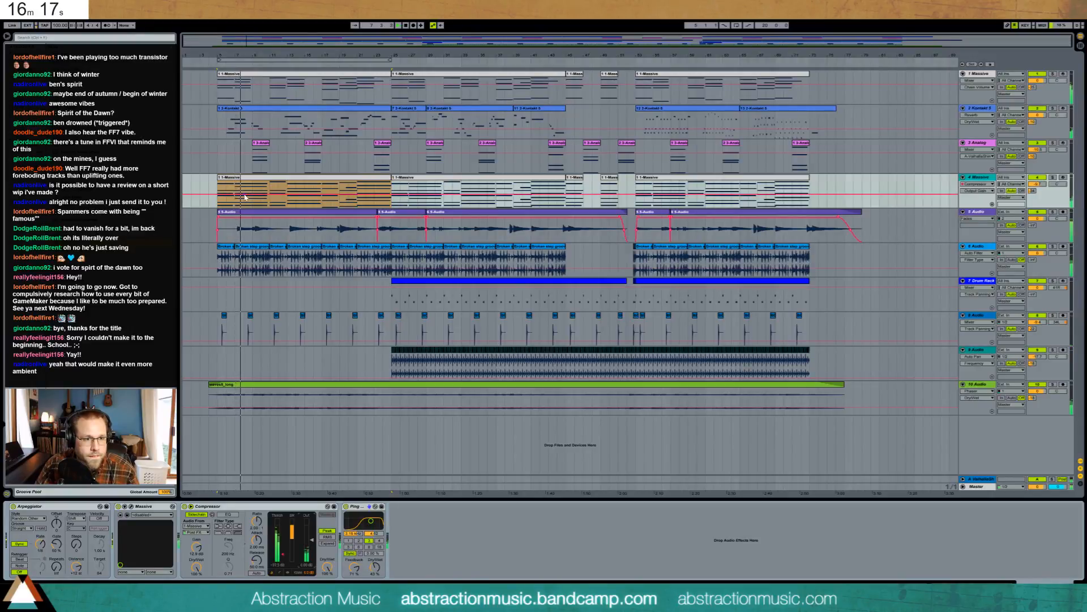
pyautogui.click(287, 195)
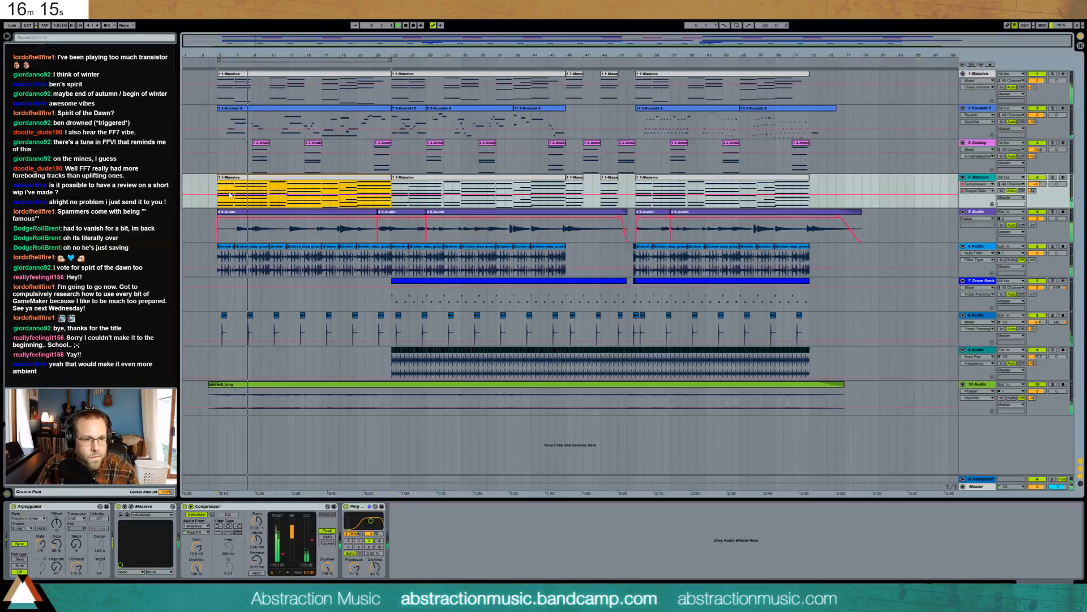
pyautogui.moveTo(218, 194); pyautogui.dragTo(218, 206)
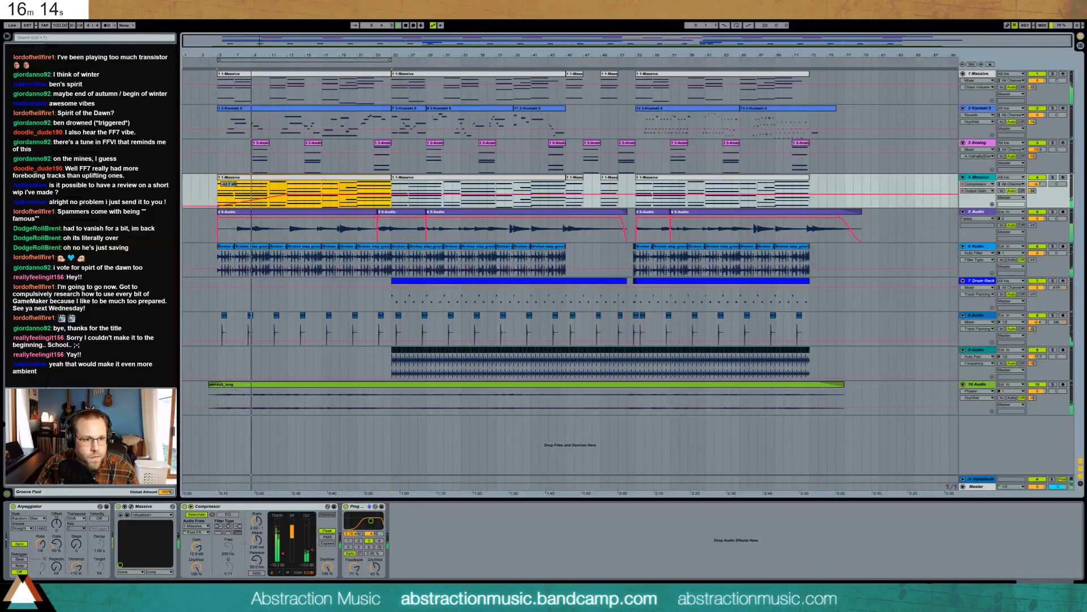
# - Stop playback and insert a new empty audio track below track 4
pyautogui.click(213, 197)
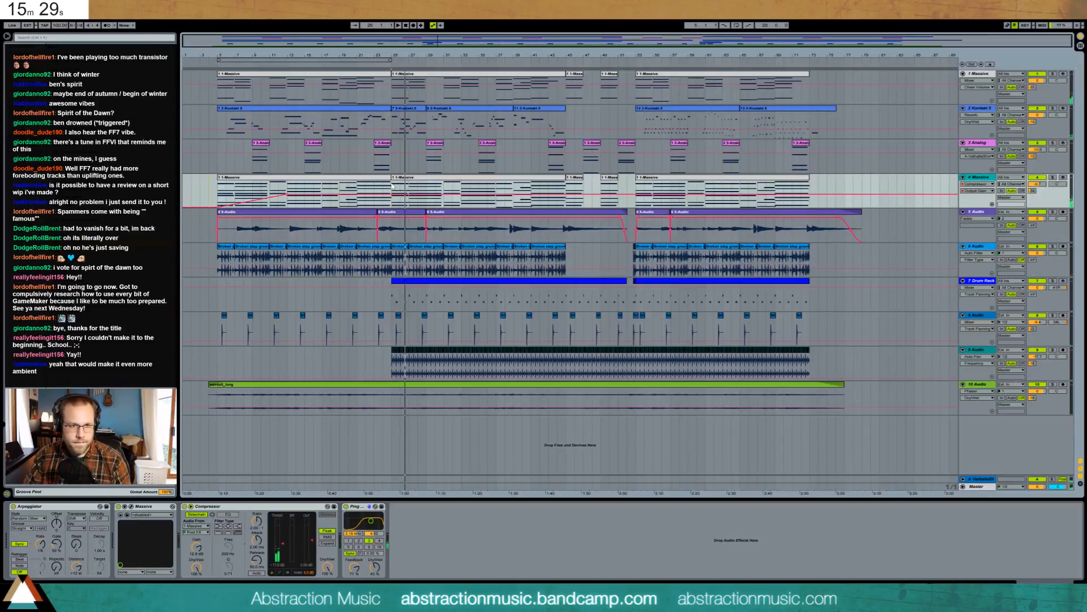
pyautogui.press('space')
pyautogui.hotkey('ctrl', 't')
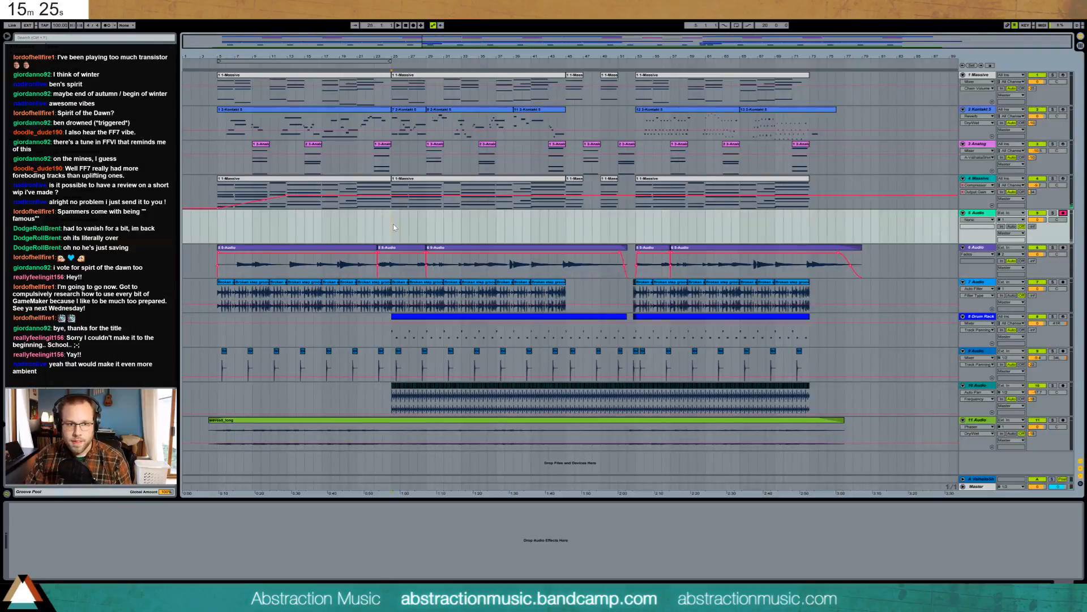
# - Record a short vocal clip, 5-Audio 1, onto new track 5 starting at bar 25
pyautogui.click(413, 25)
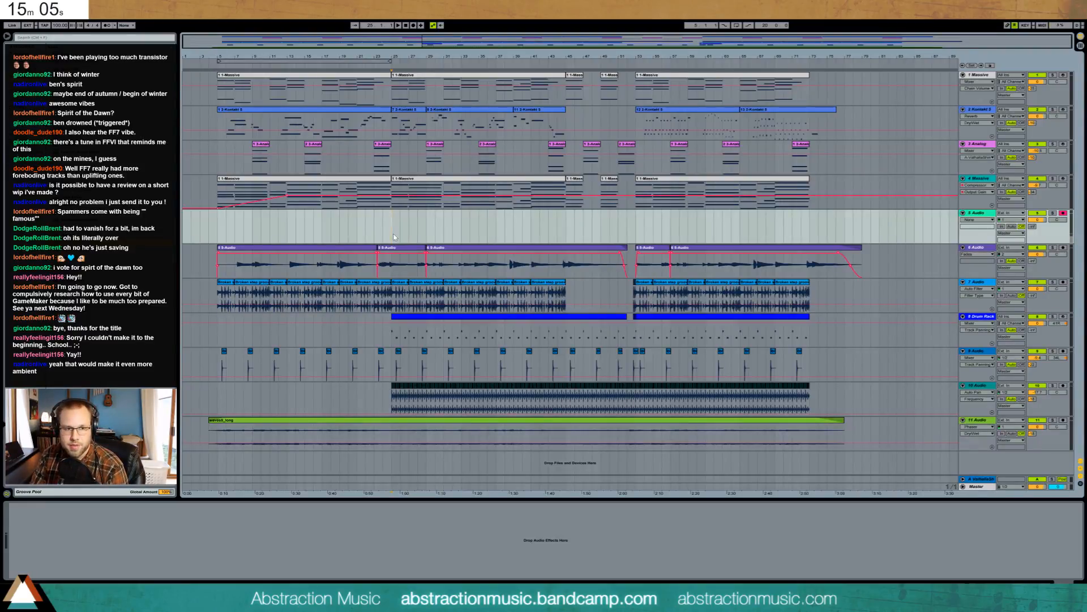
pyautogui.click(413, 26)
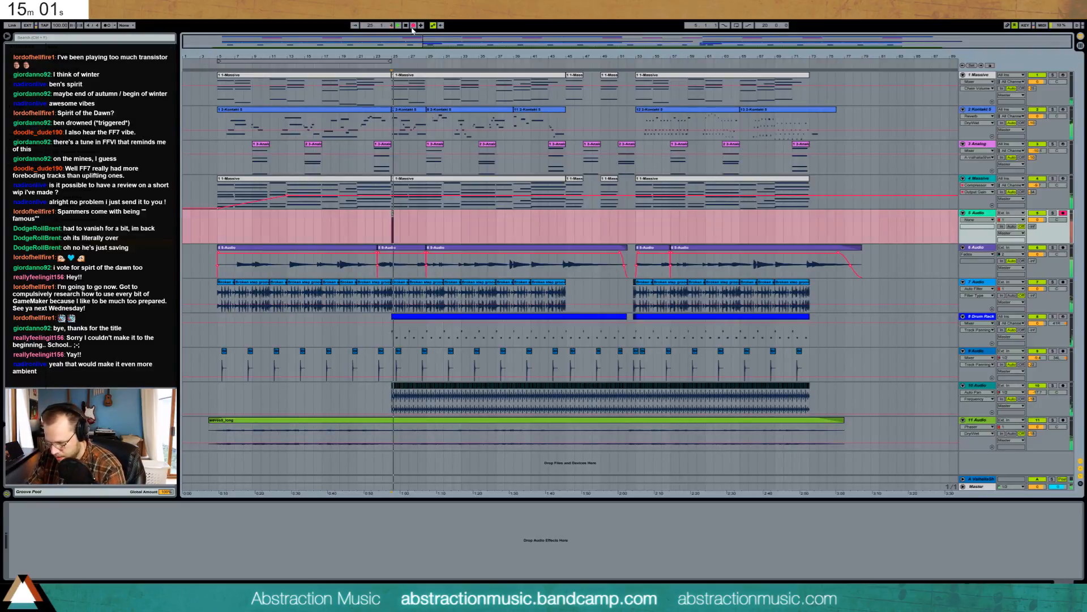
pyautogui.press('space')
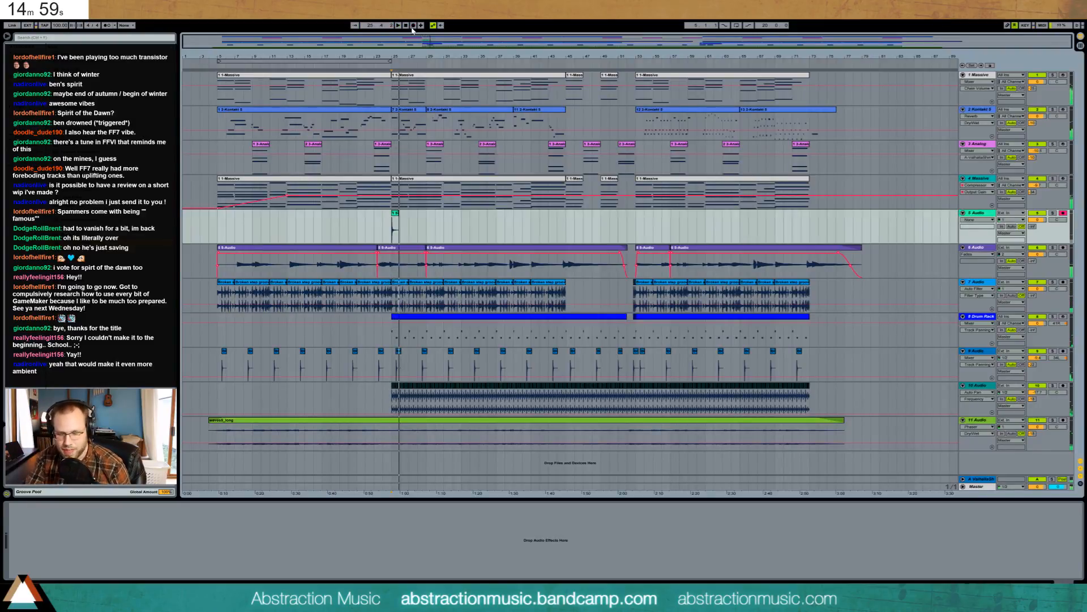
pyautogui.click(413, 26)
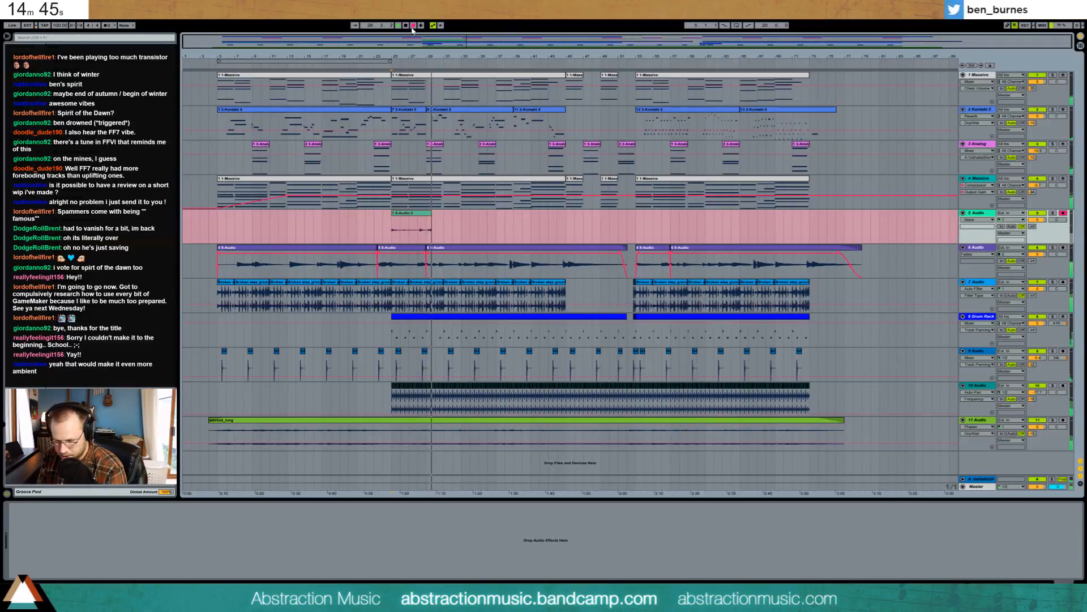
pyautogui.click(412, 26)
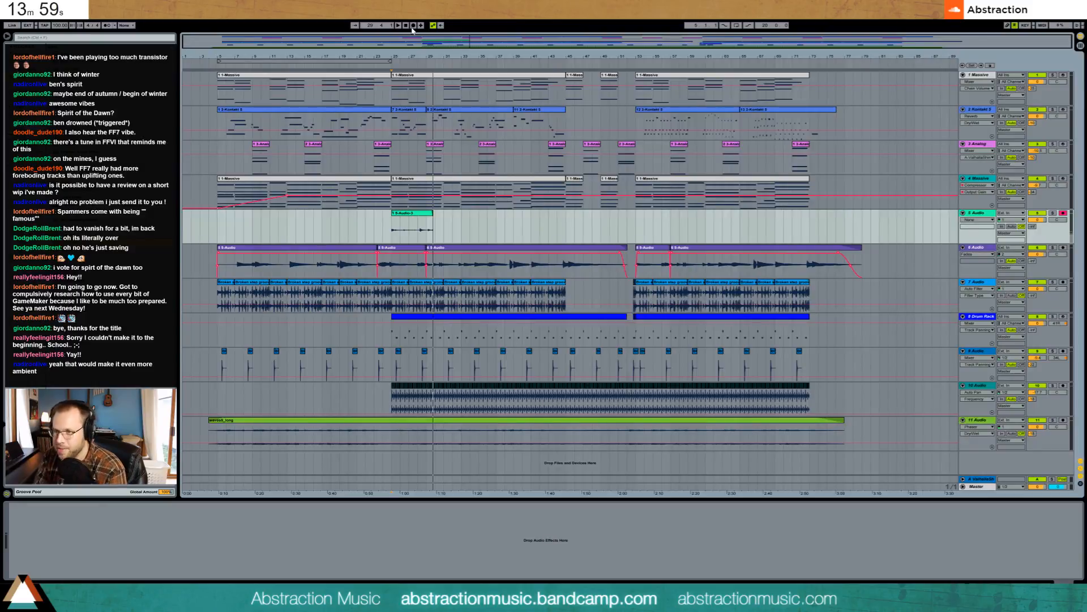
# - Record on track 5 from bar 25 to bar 37, then start a fresh take over that clip
pyautogui.click(391, 227)
pyautogui.press('space')
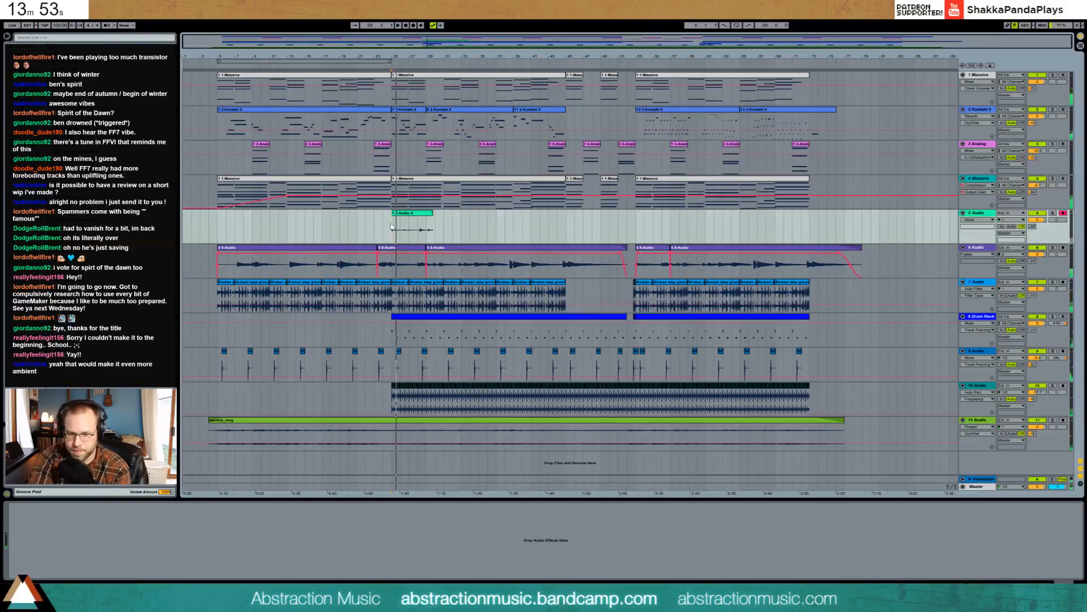
pyautogui.press('F9')
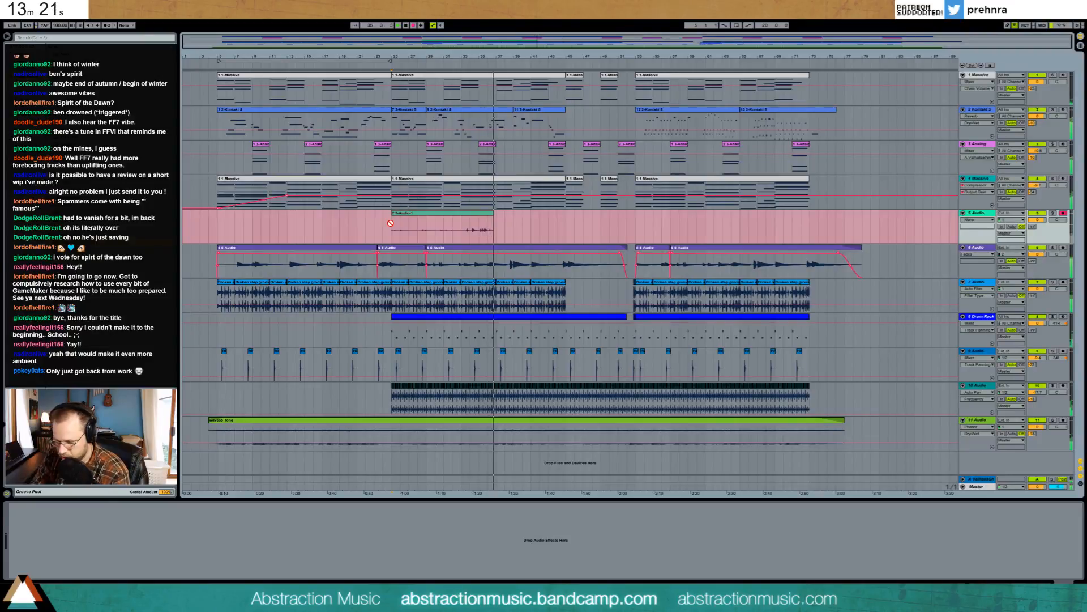
pyautogui.press('space')
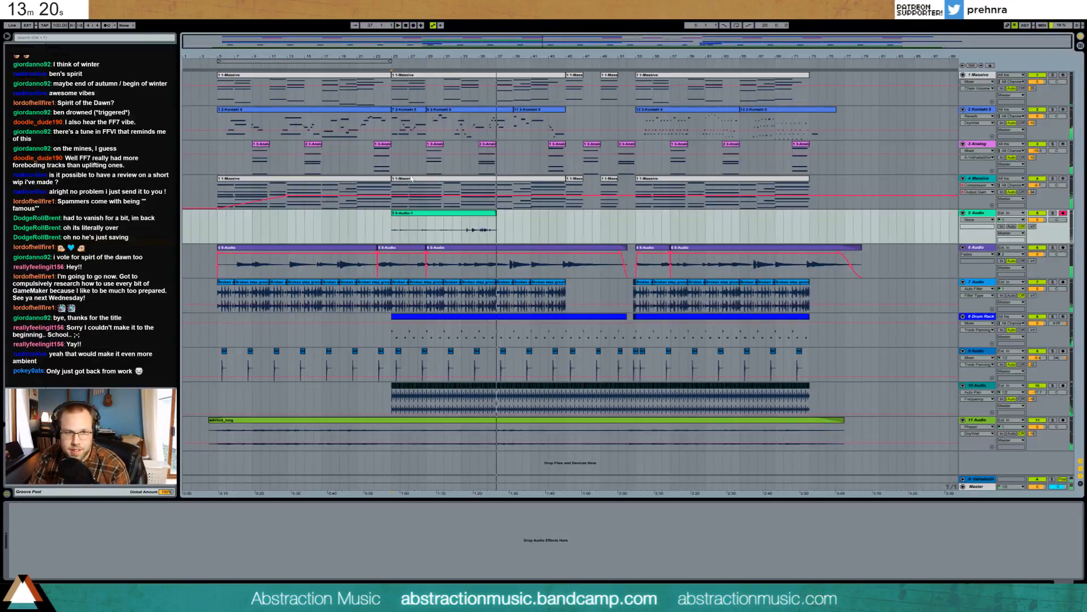
pyautogui.click(391, 228)
pyautogui.press('space')
pyautogui.click(403, 213)
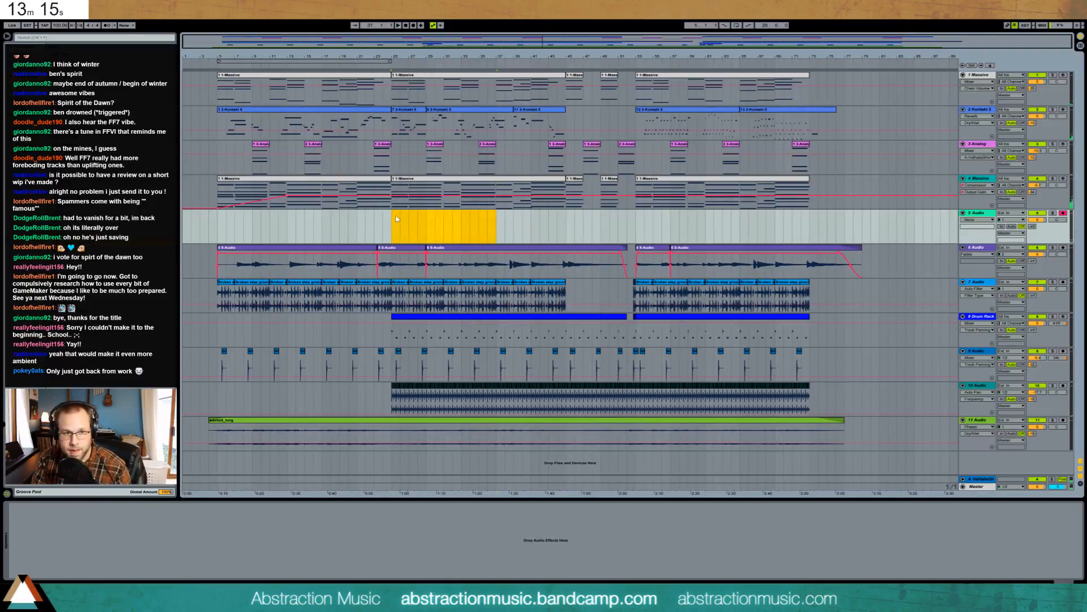
pyautogui.press('F9')
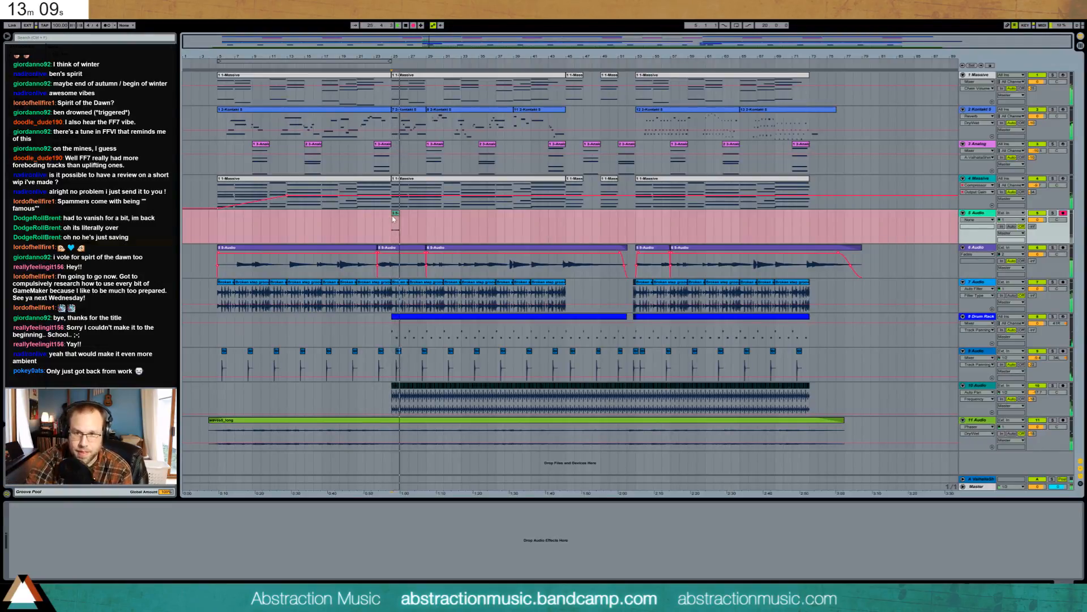
# - Record a new vocal take from bar 25, continuing in a second clip to about bar 67
pyautogui.press('space')
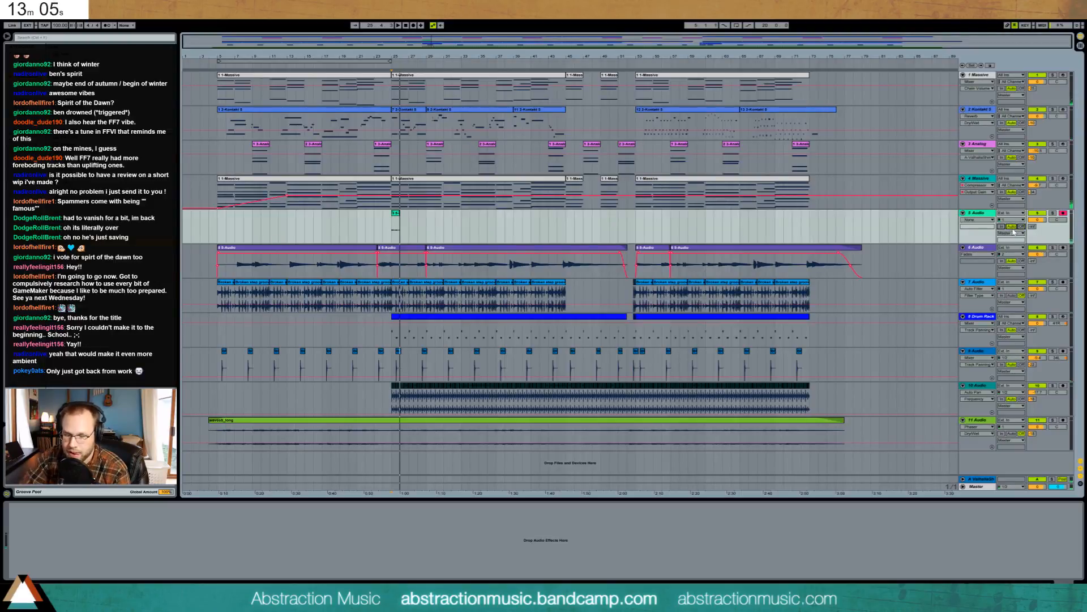
pyautogui.press('F9')
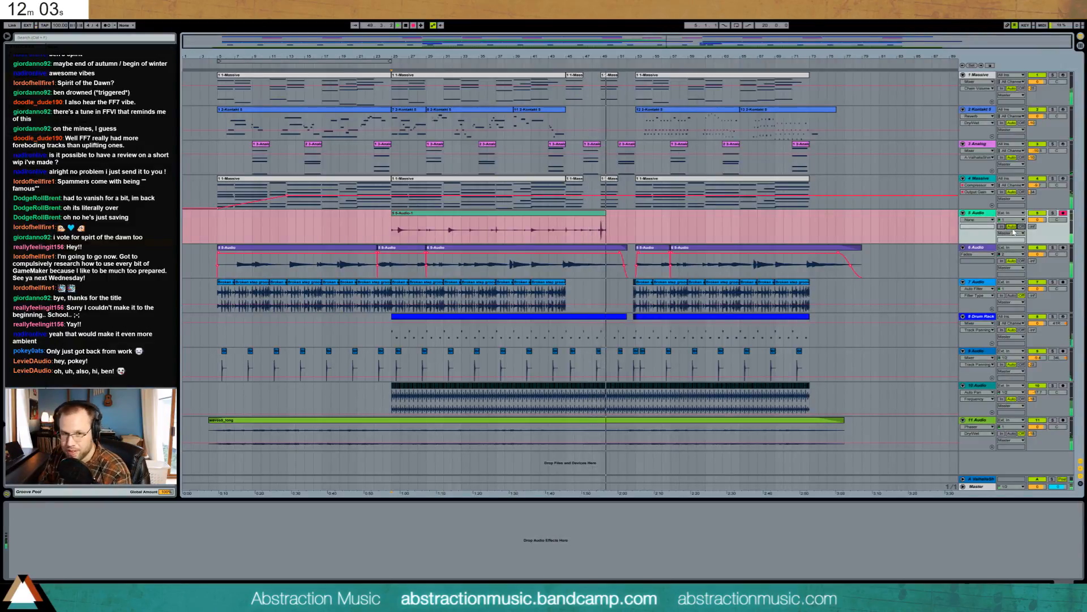
pyautogui.press('space')
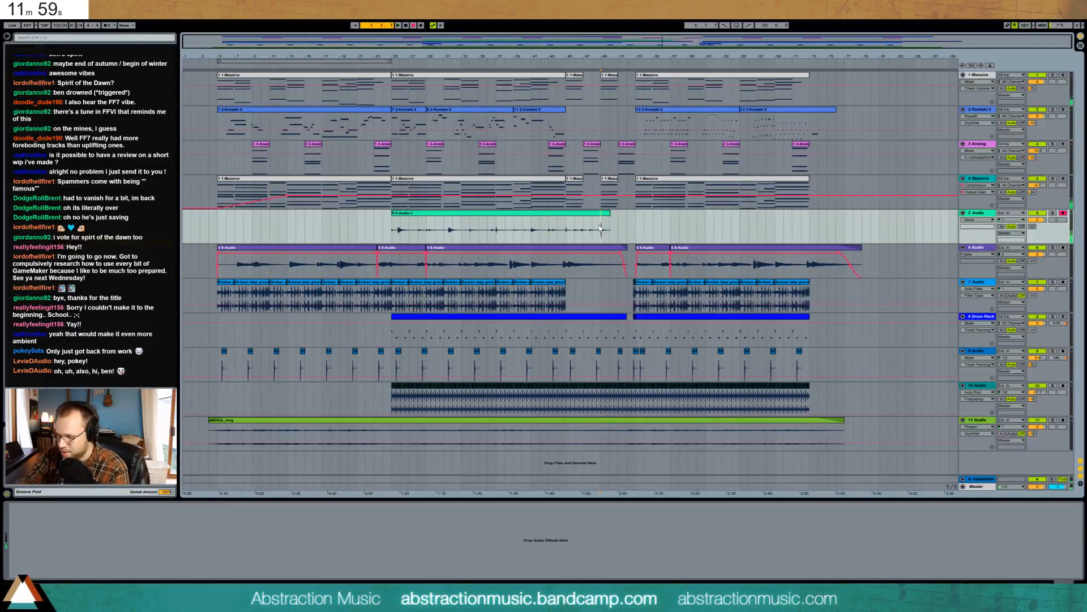
pyautogui.press('space')
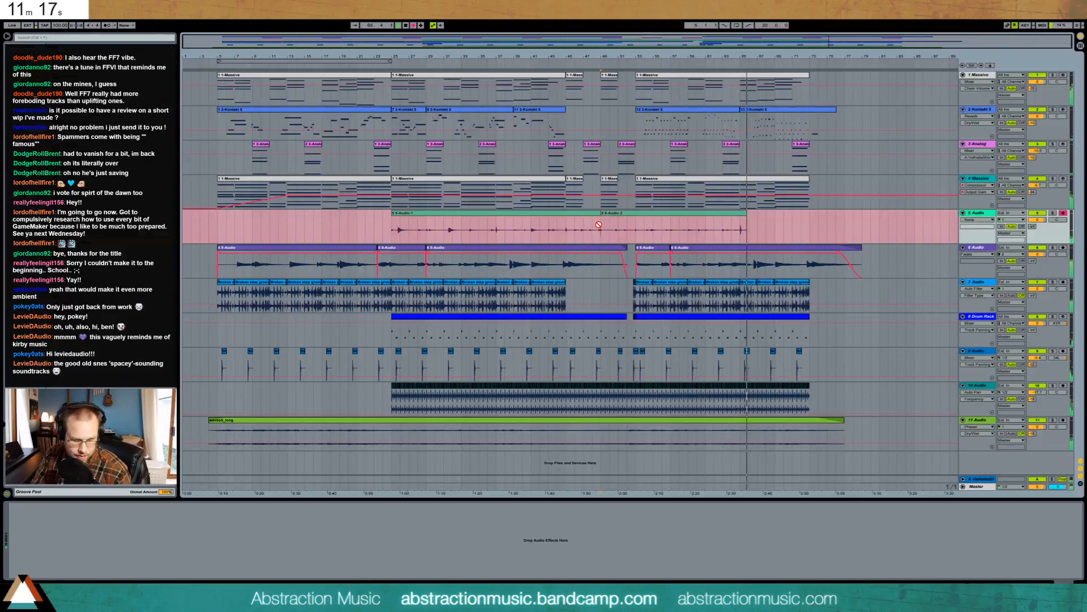
pyautogui.press('F9')
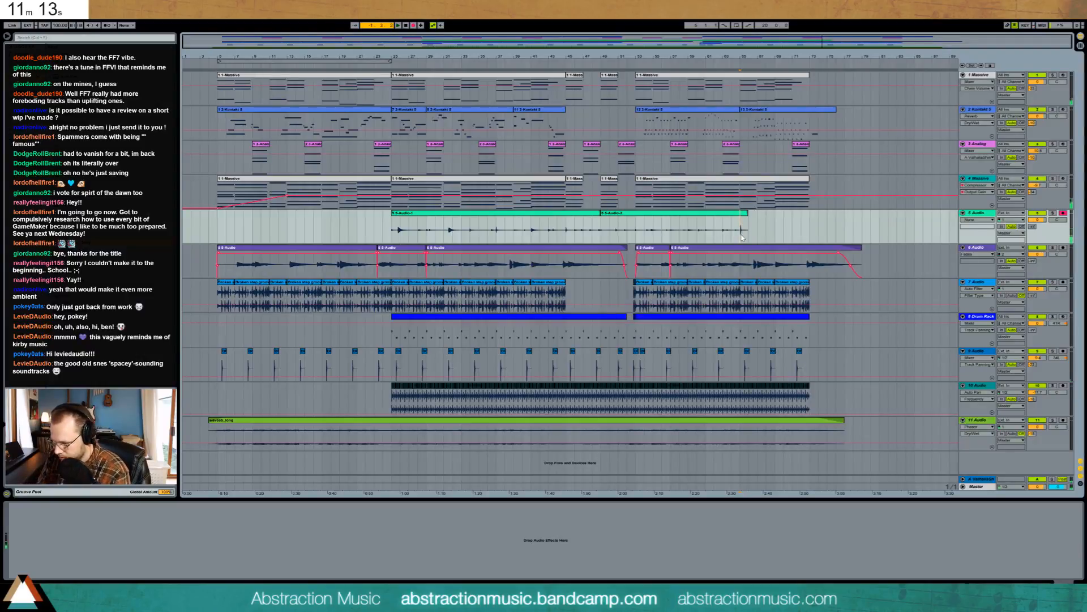
# - Record another vocal take on track 5, extending the recording to about bar 73
pyautogui.press('F9')
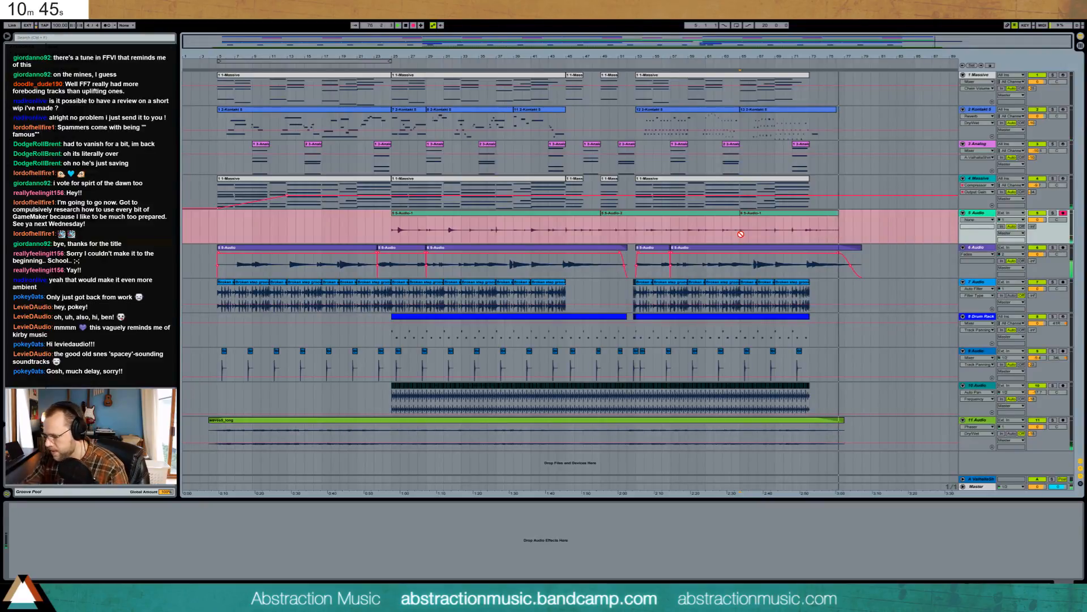
# - Stop recording and trim the end of the last 5-Audio-1 clip slightly to the left
pyautogui.press('space')
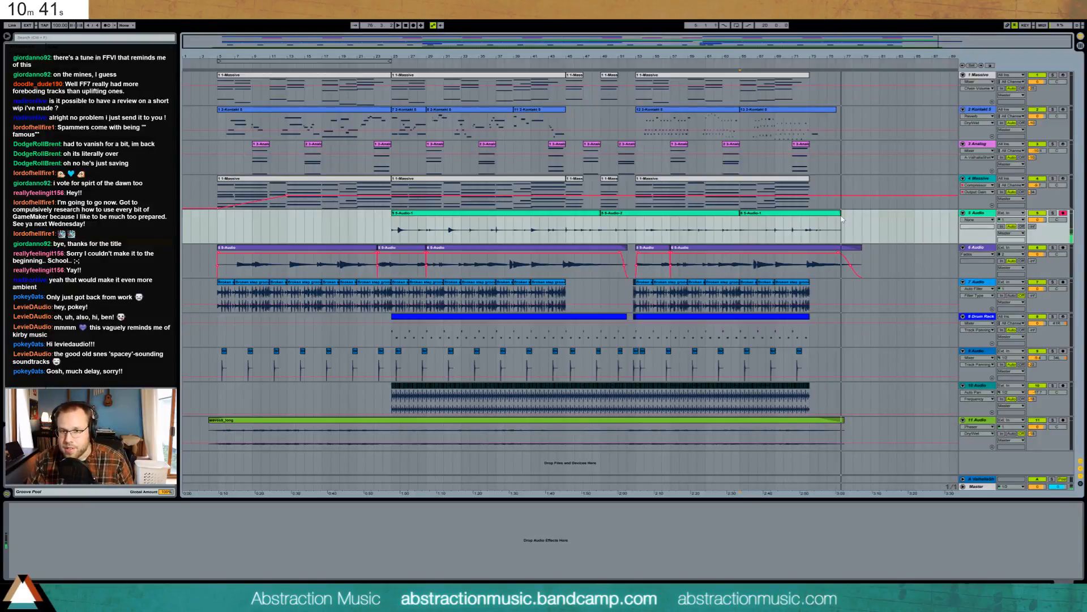
pyautogui.moveTo(840, 214); pyautogui.dragTo(836, 214)
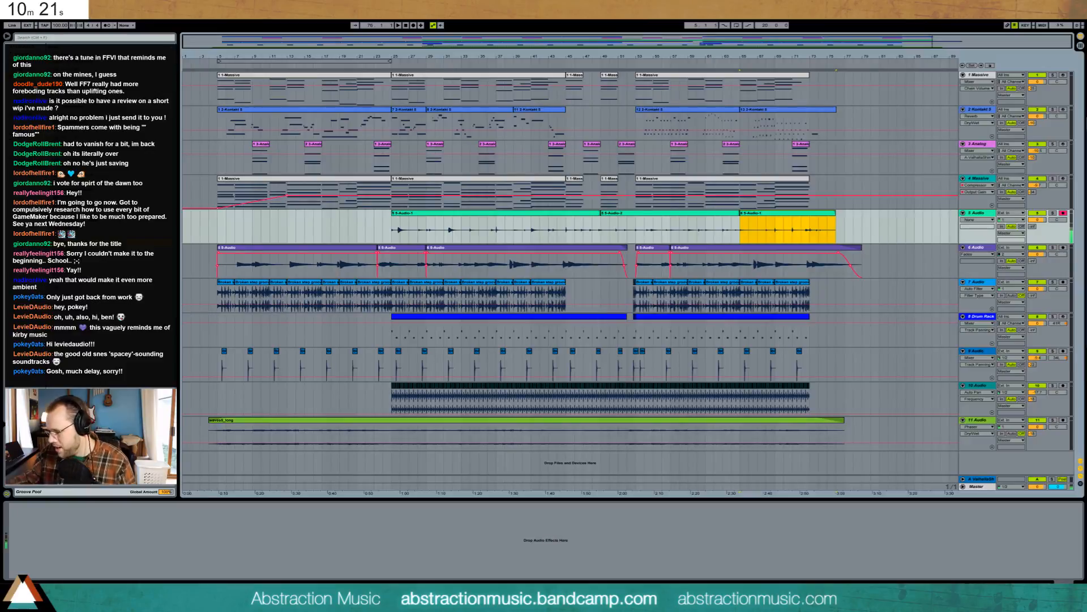
# - Raise track 5's ValhallaShim send to about -10 and show its volume automation
pyautogui.click(990, 215)
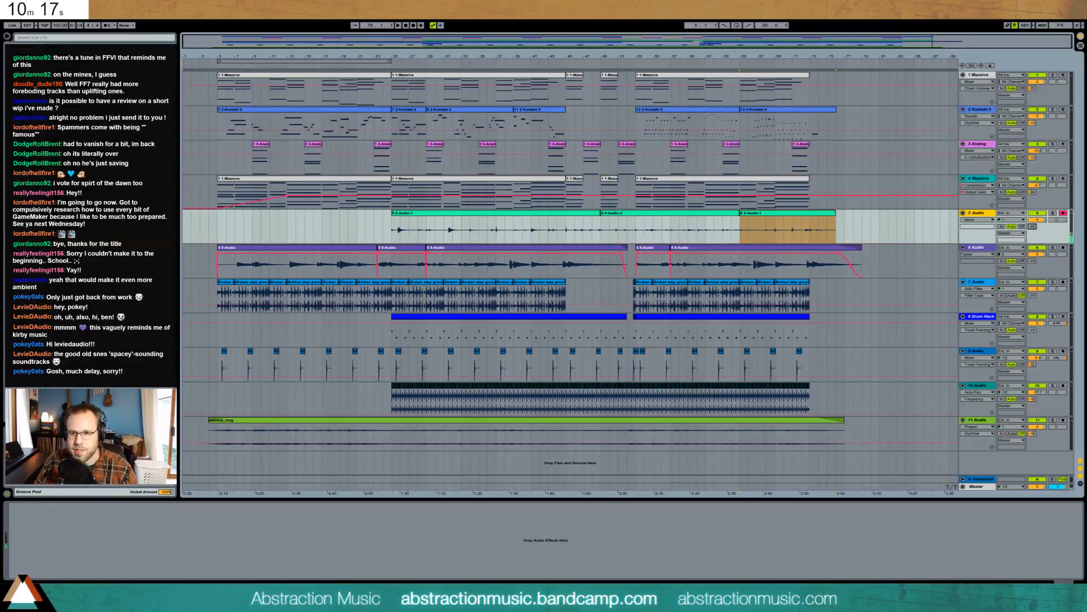
pyautogui.moveTo(1031, 228); pyautogui.dragTo(1057, 233)
pyautogui.click(1037, 219)
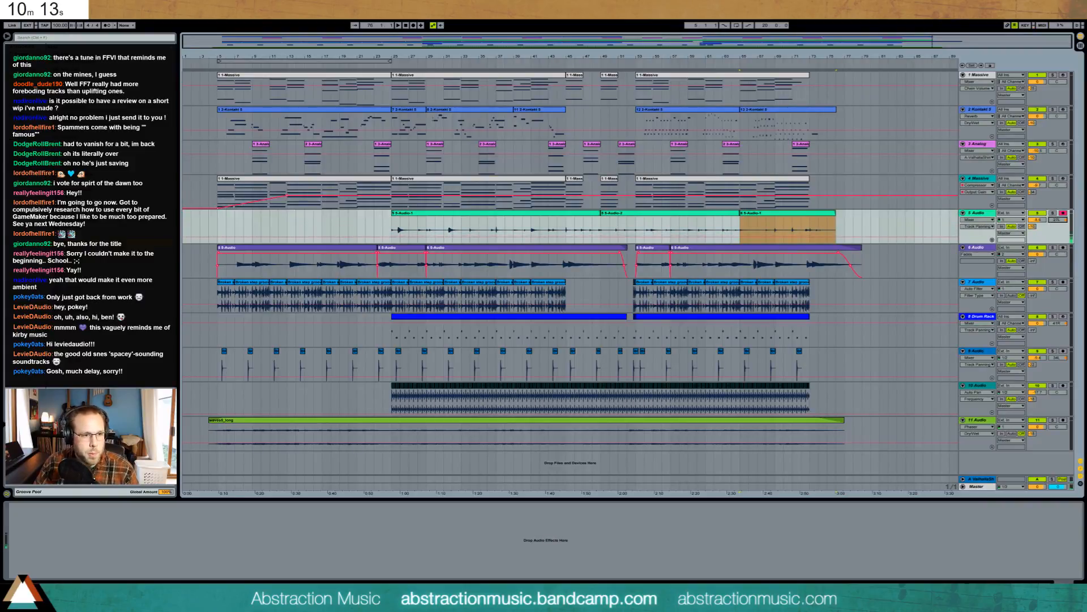
# - Add a Ping Pong Delay to track 5 with slightly higher feedback and delay time 6, auditioning from bar 25
pyautogui.moveTo(107, 249); pyautogui.dragTo(102, 551)
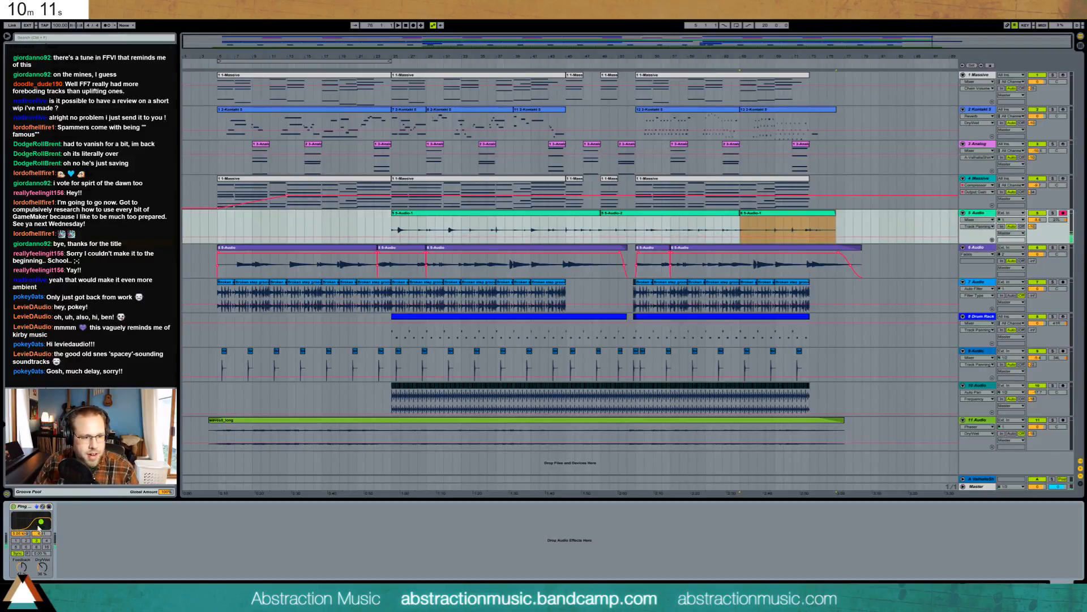
pyautogui.moveTo(21, 567); pyautogui.dragTo(21, 562)
pyautogui.click(42, 567)
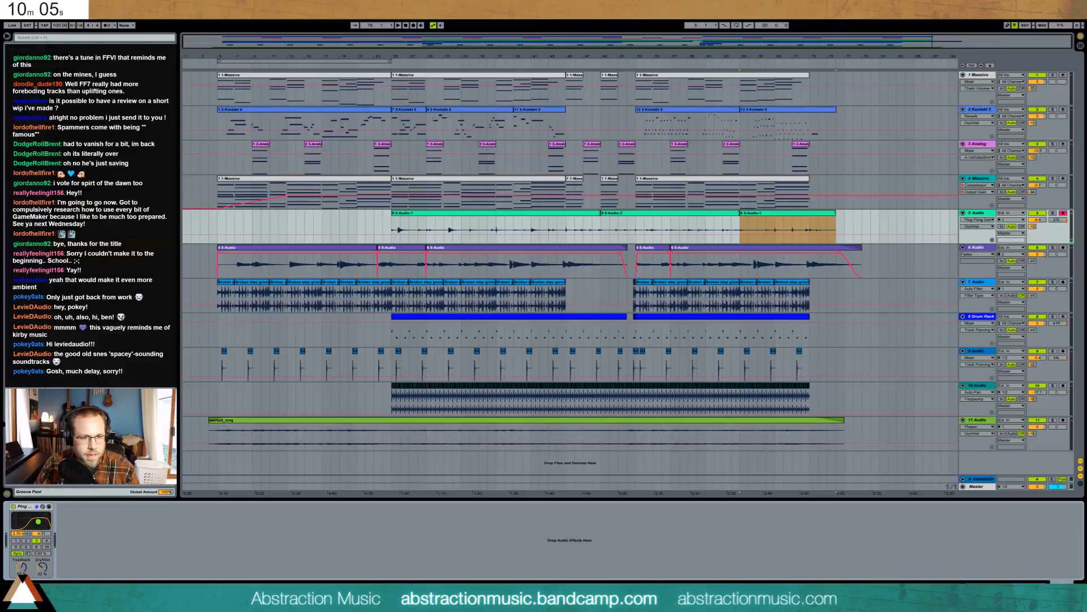
pyautogui.click(391, 227)
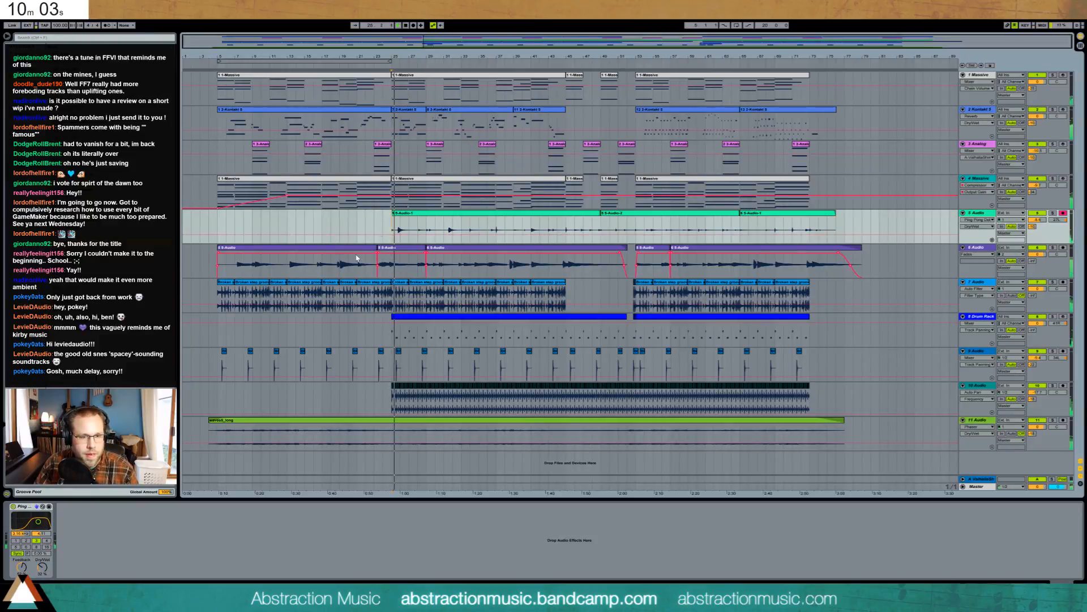
pyautogui.press('space')
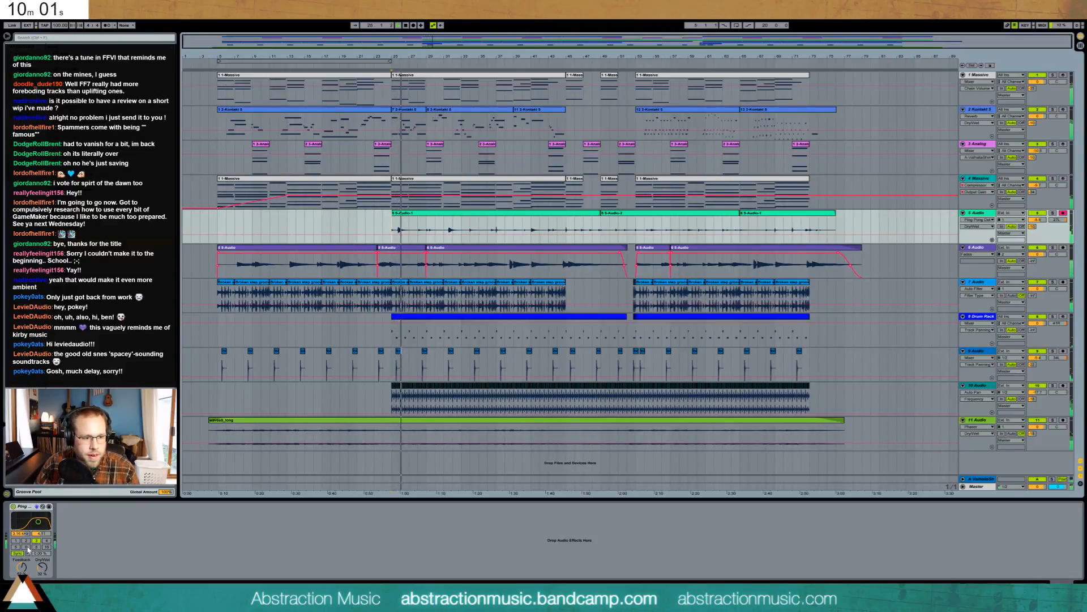
pyautogui.click(26, 546)
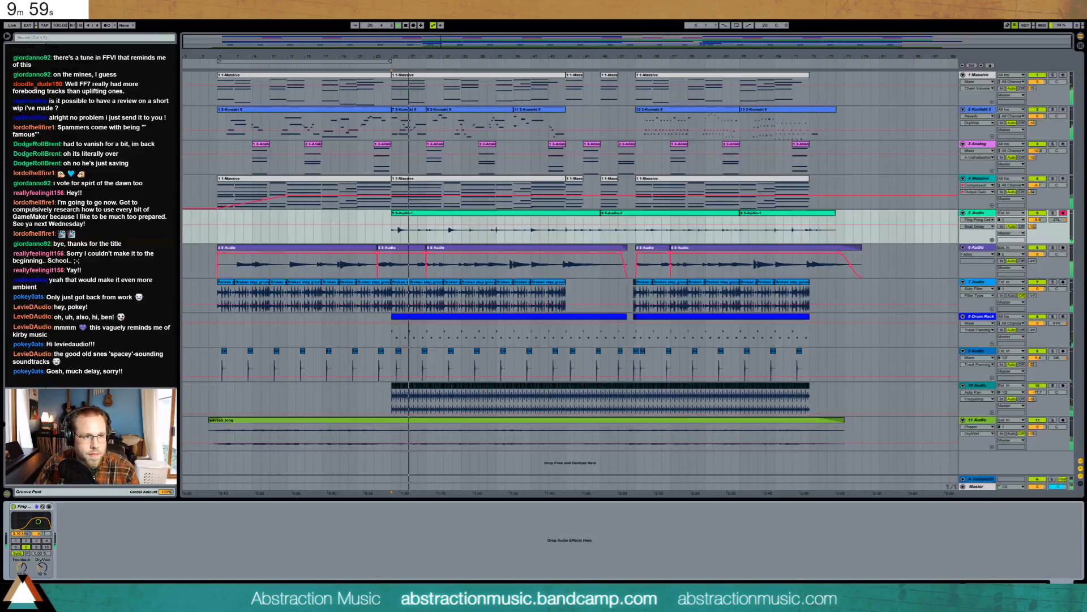
# - Add a Compressor ahead of the Ping Pong Delay and raise the delay's dry/wet from 32% to 46%
pyautogui.moveTo(113, 290); pyautogui.dragTo(45, 545)
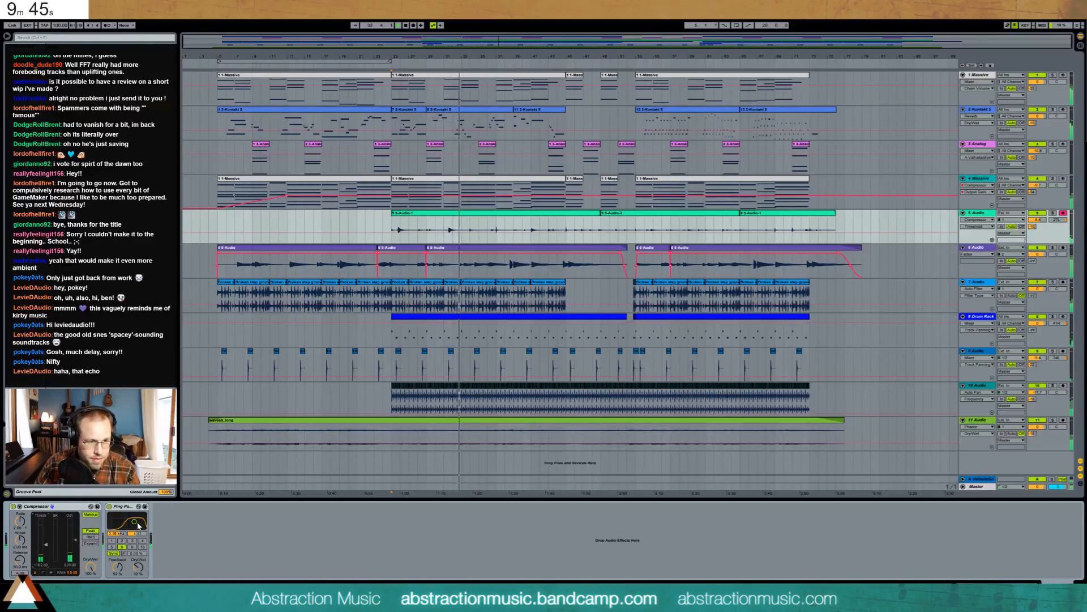
pyautogui.moveTo(137, 567)
pyautogui.mouseDown()
pyautogui.moveTo(138, 555)
pyautogui.moveTo(117, 573)
pyautogui.mouseUp()
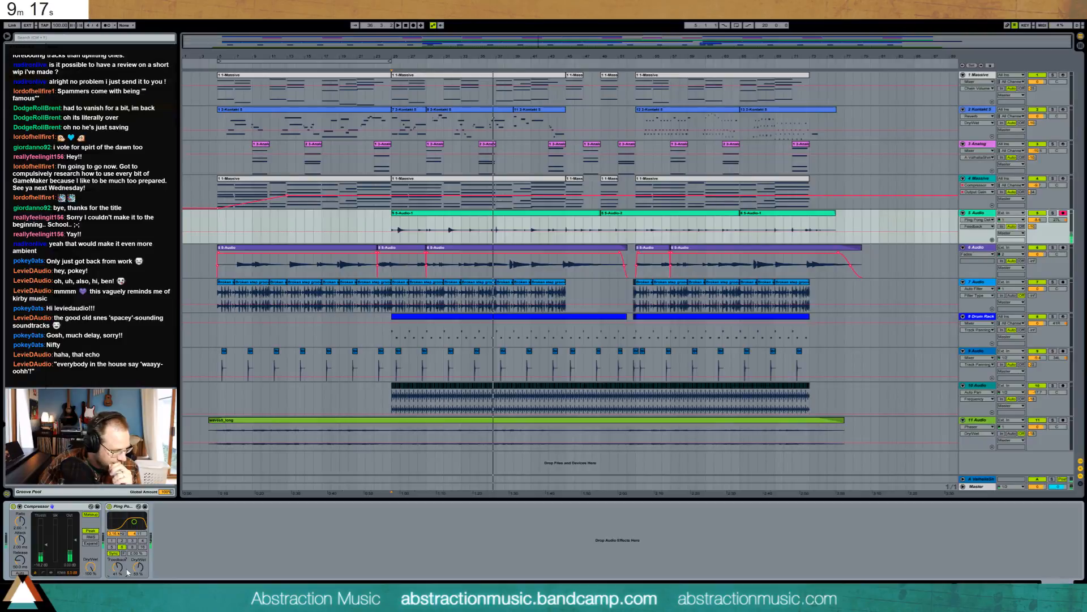
# - Audition from bar 25 and insert a new empty audio track below track 5
pyautogui.press('space')
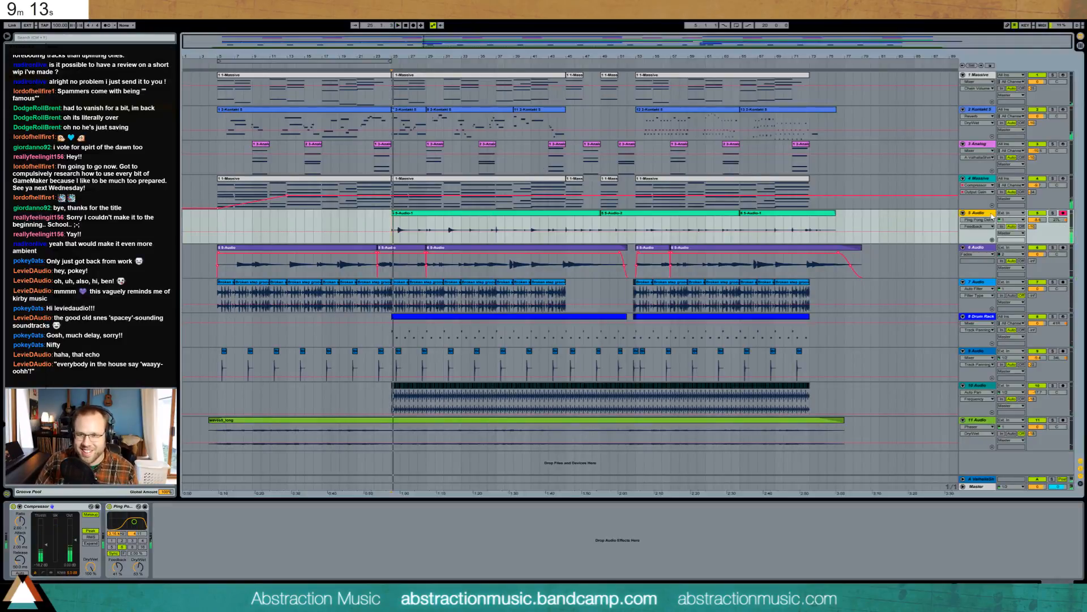
pyautogui.hotkey('ctrl', 't')
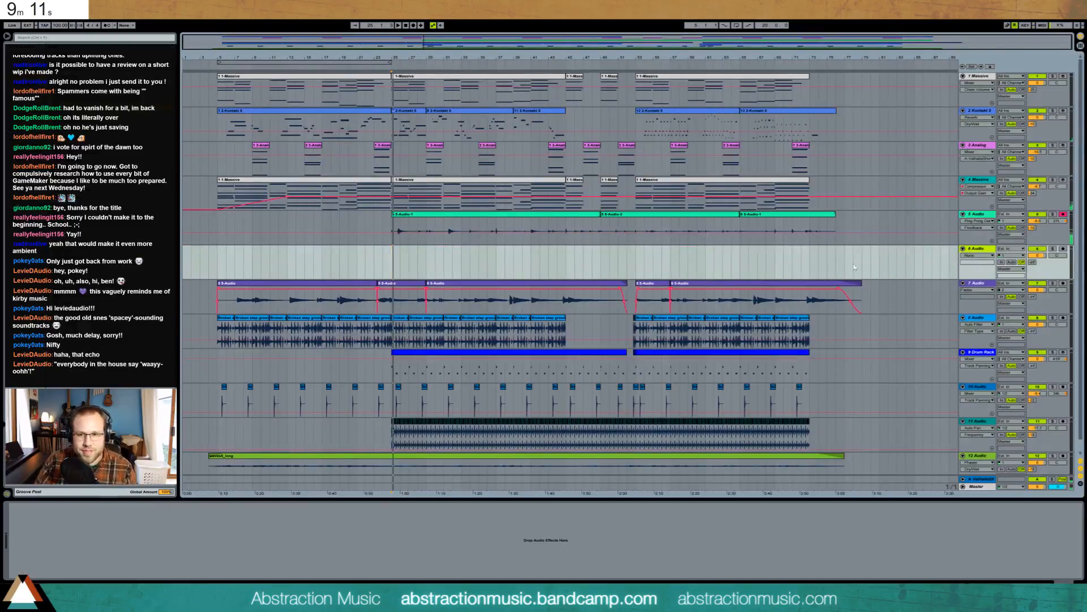
# - Arm track 6, send a little to the shimmer reverb, and record a clip starting at bar 21
pyautogui.click(1062, 249)
pyautogui.moveTo(1034, 262); pyautogui.dragTo(1034, 258)
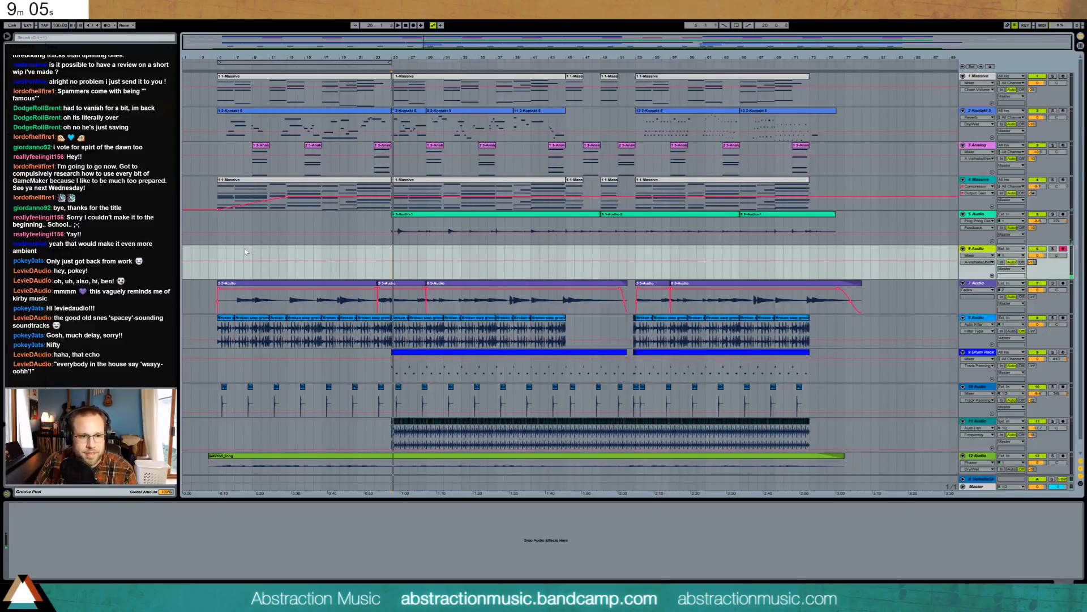
pyautogui.click(359, 253)
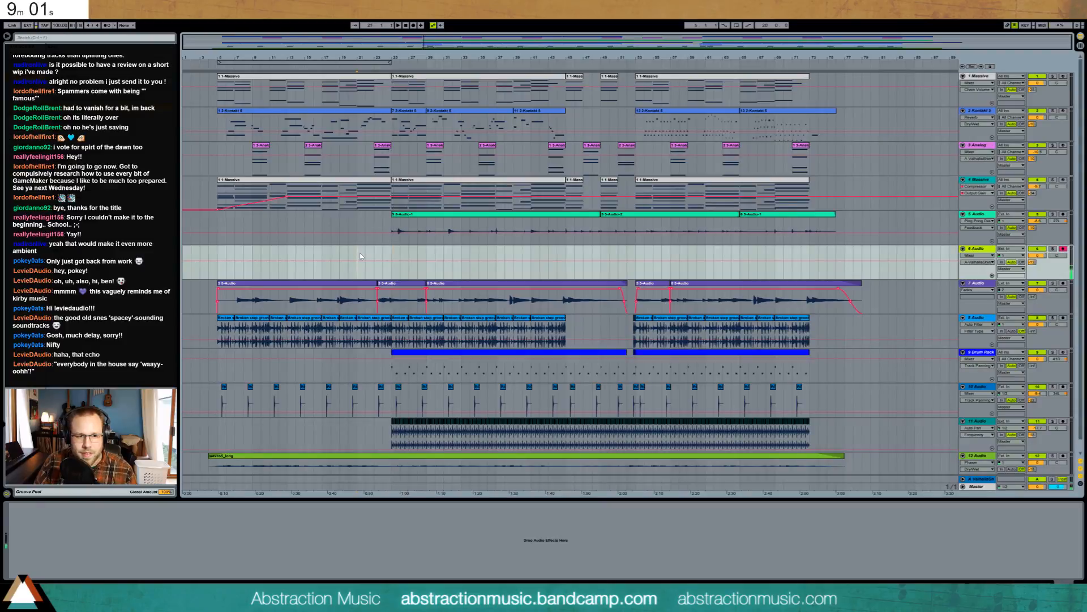
pyautogui.press('space')
pyautogui.press('F9')
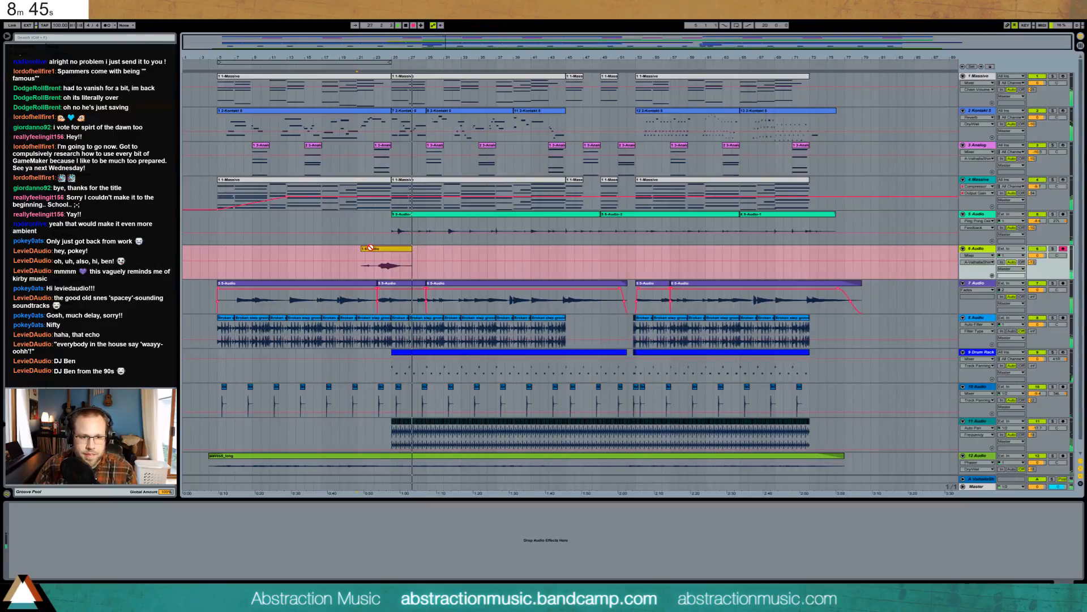
# - Trim the track 6 clip to start at bar 23, then add Reverb (76% dry/wet, 3.02 s decay) and EQ Eight
pyautogui.press('space')
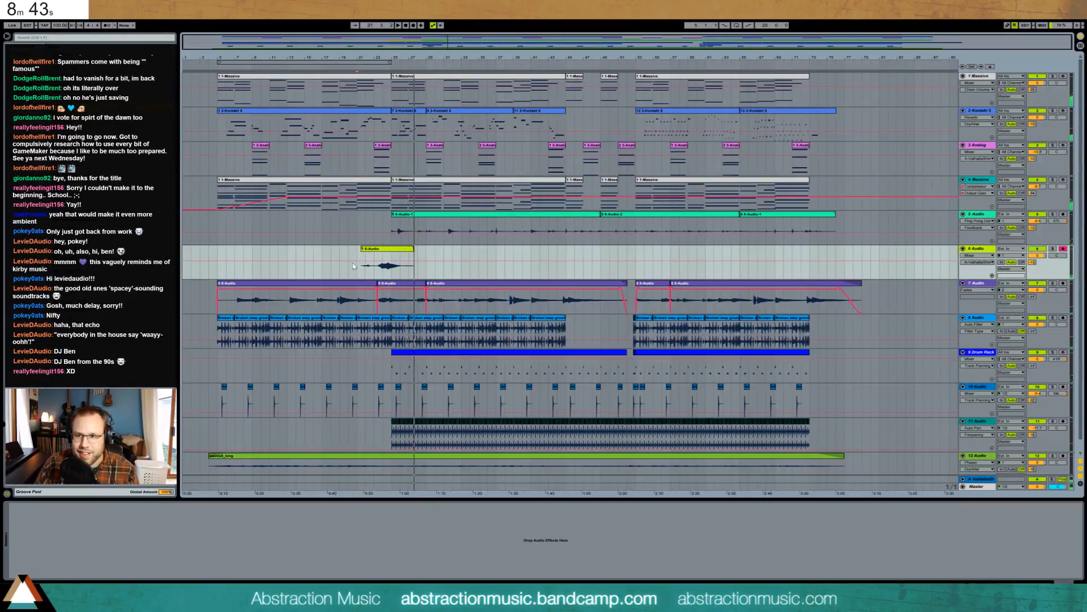
pyautogui.moveTo(363, 250); pyautogui.dragTo(374, 251)
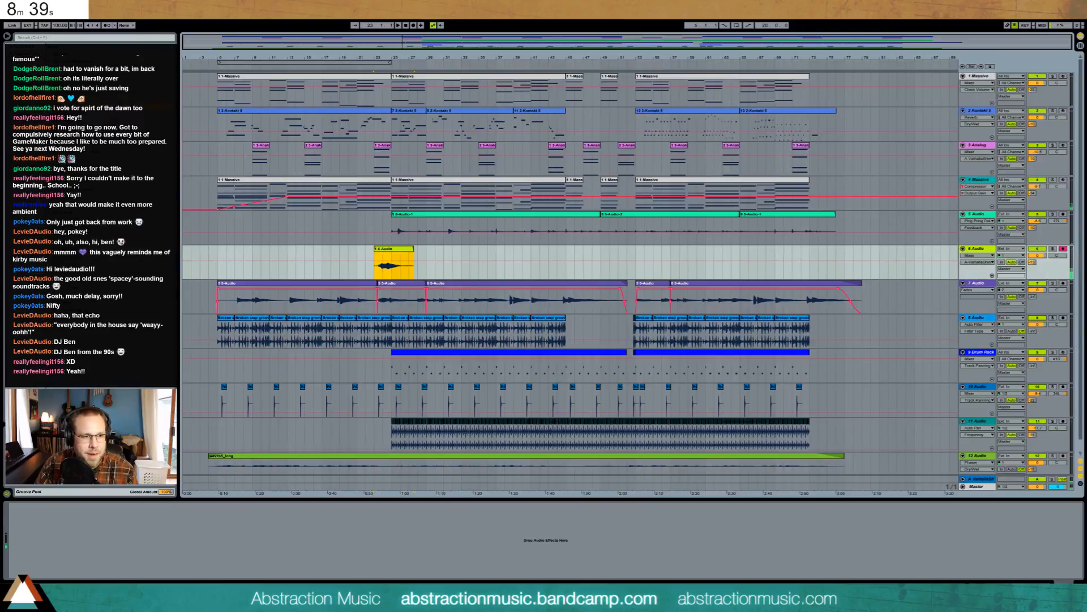
pyautogui.moveTo(93, 257)
pyautogui.mouseDown()
pyautogui.moveTo(83, 550)
pyautogui.moveTo(113, 558)
pyautogui.mouseUp()
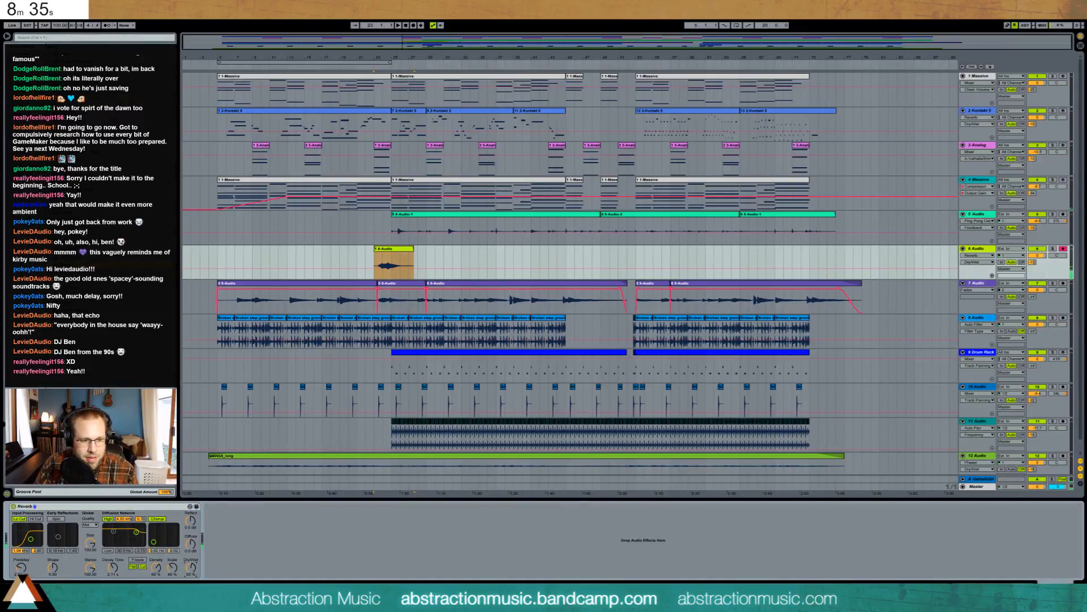
pyautogui.moveTo(190, 567); pyautogui.dragTo(191, 561)
pyautogui.moveTo(113, 567); pyautogui.dragTo(113, 559)
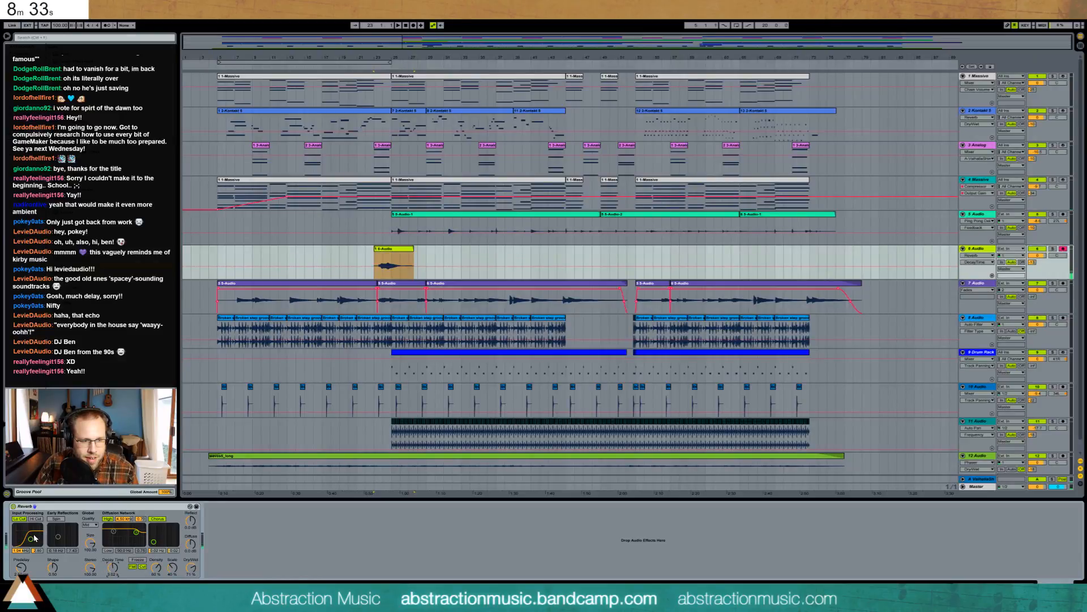
pyautogui.click(373, 258)
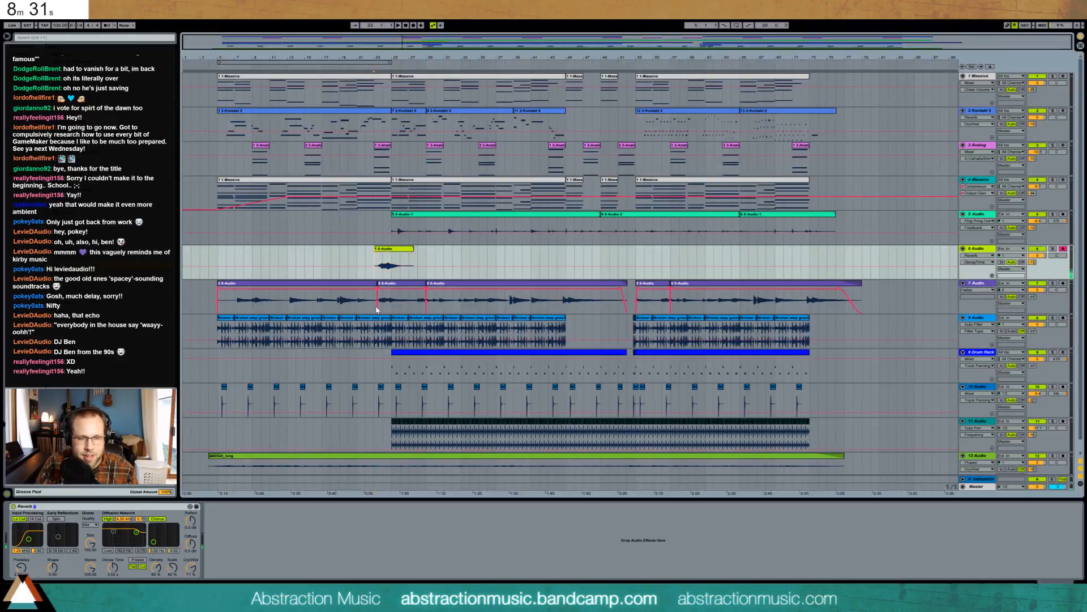
pyautogui.press('space')
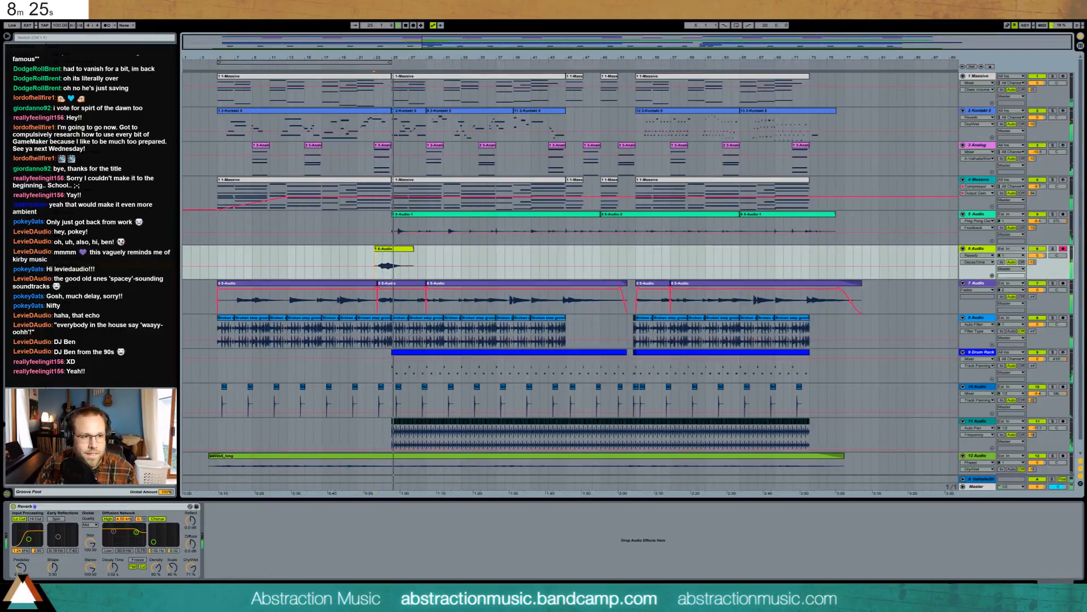
pyautogui.moveTo(249, 566); pyautogui.dragTo(270, 542)
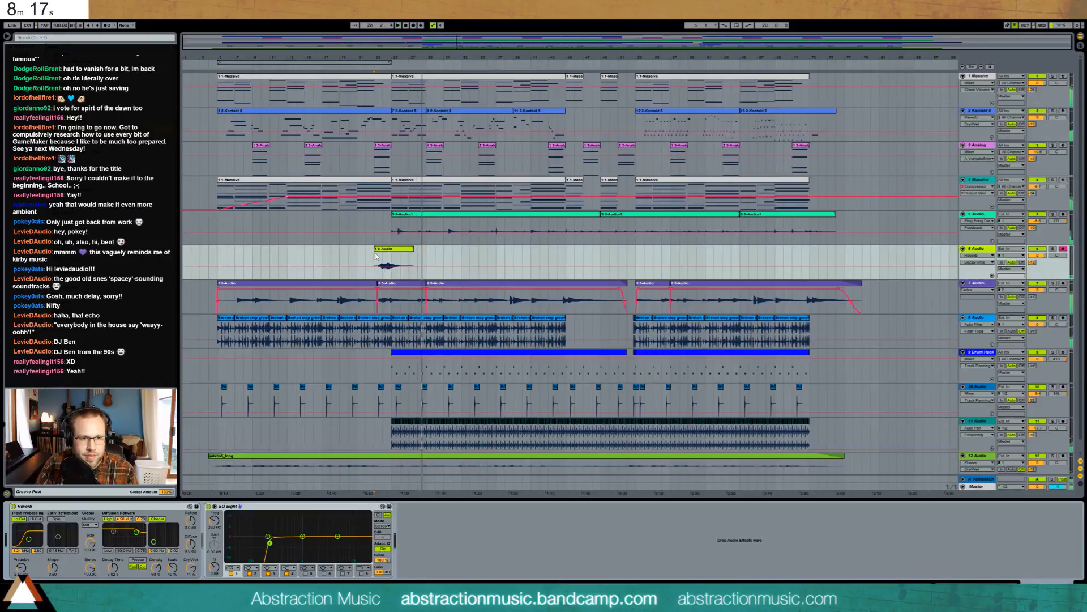
# - Shorten the 6-Audio-1 clip slightly from its end and audition it from bar 23
pyautogui.press('space')
pyautogui.press('space')
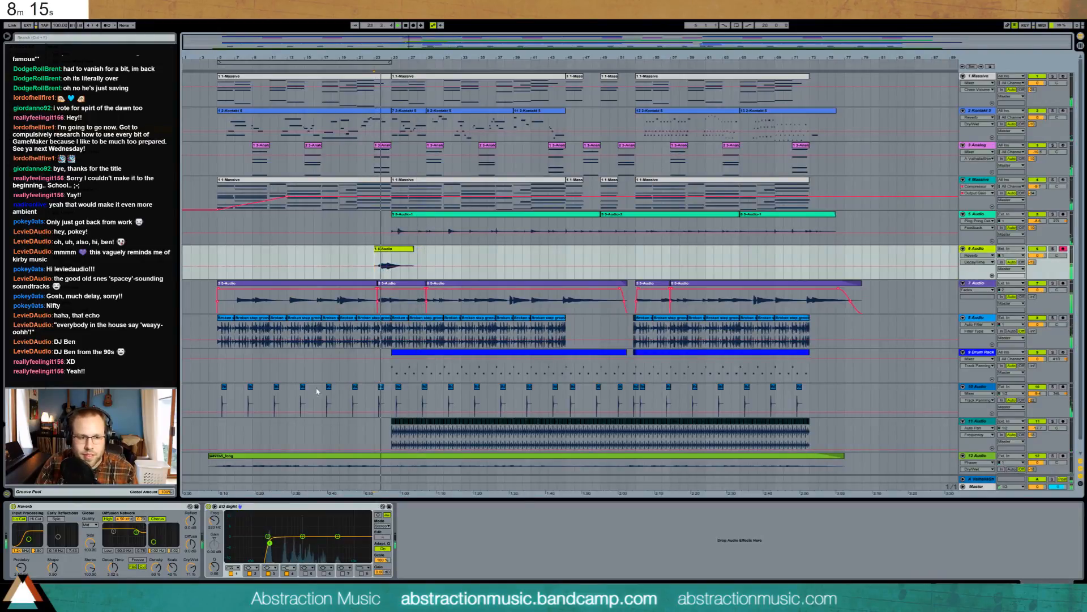
pyautogui.click(394, 264)
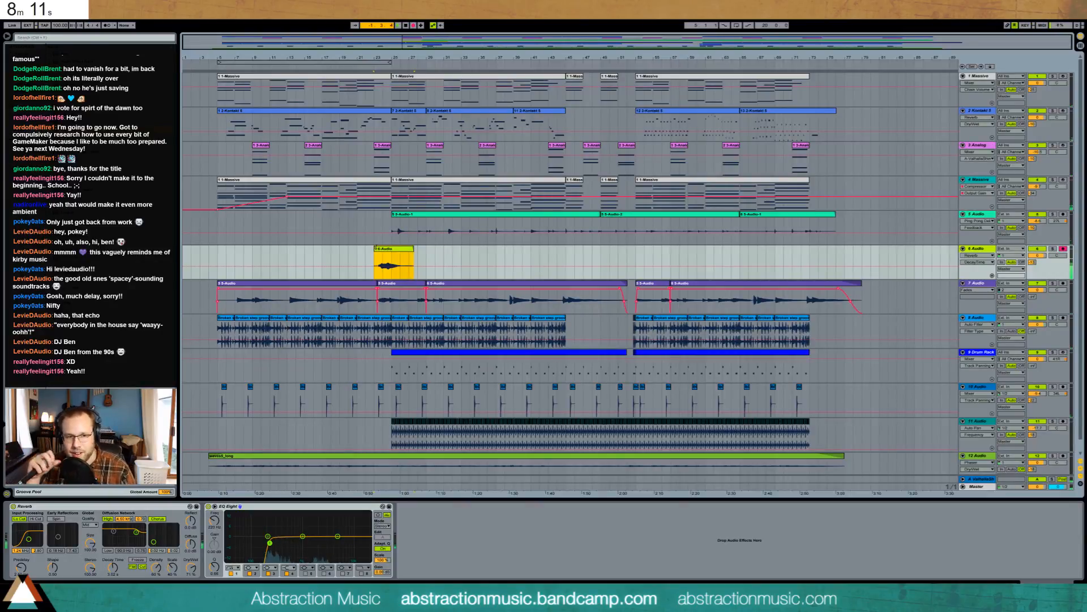
pyautogui.click(375, 248)
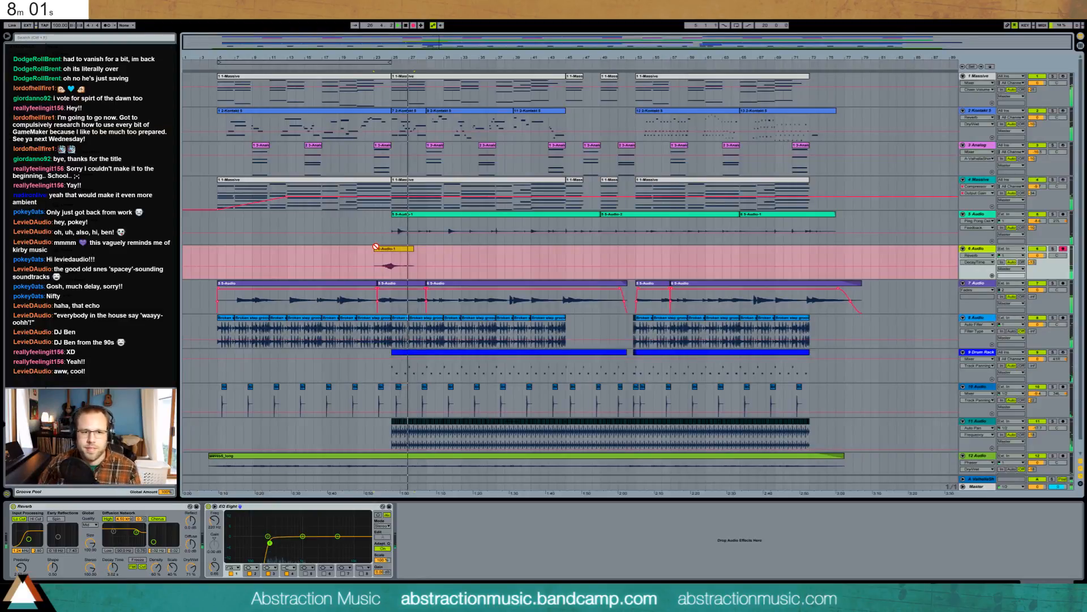
pyautogui.click(376, 248)
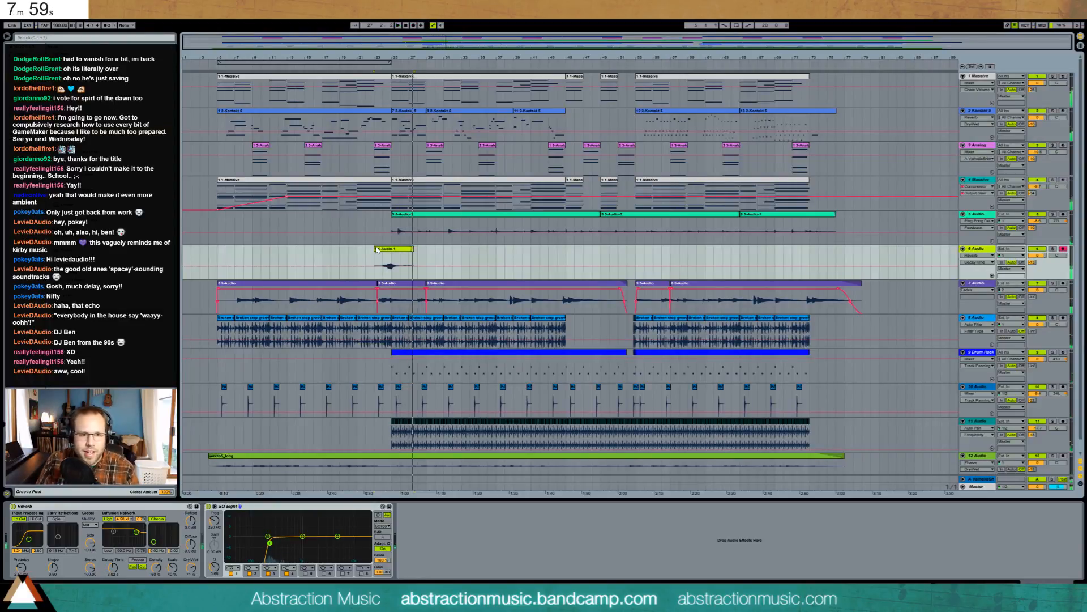
pyautogui.click(413, 251)
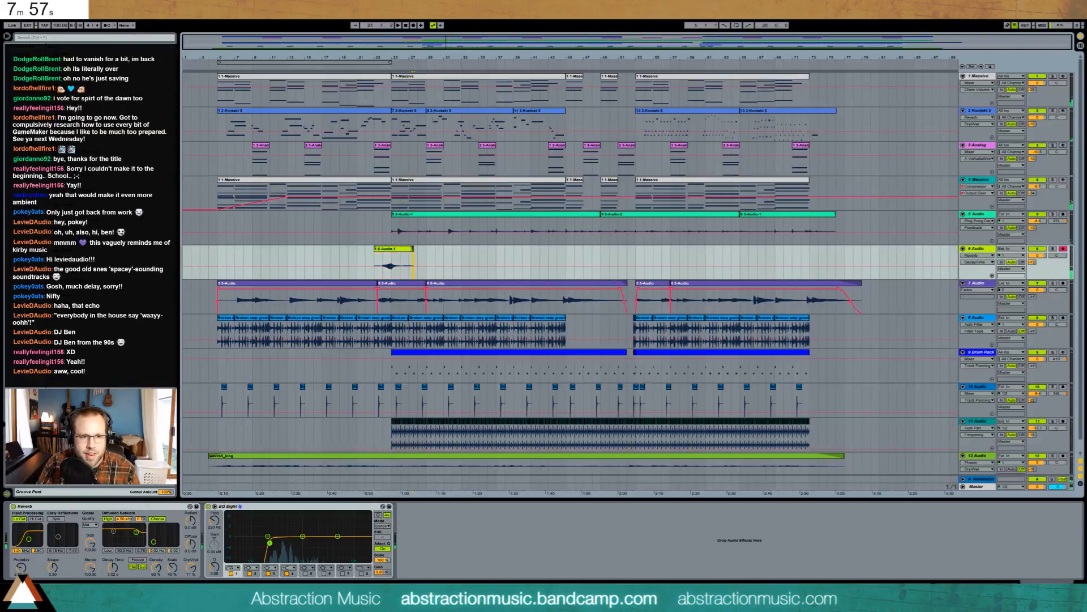
pyautogui.hotkey('ctrl', '2')
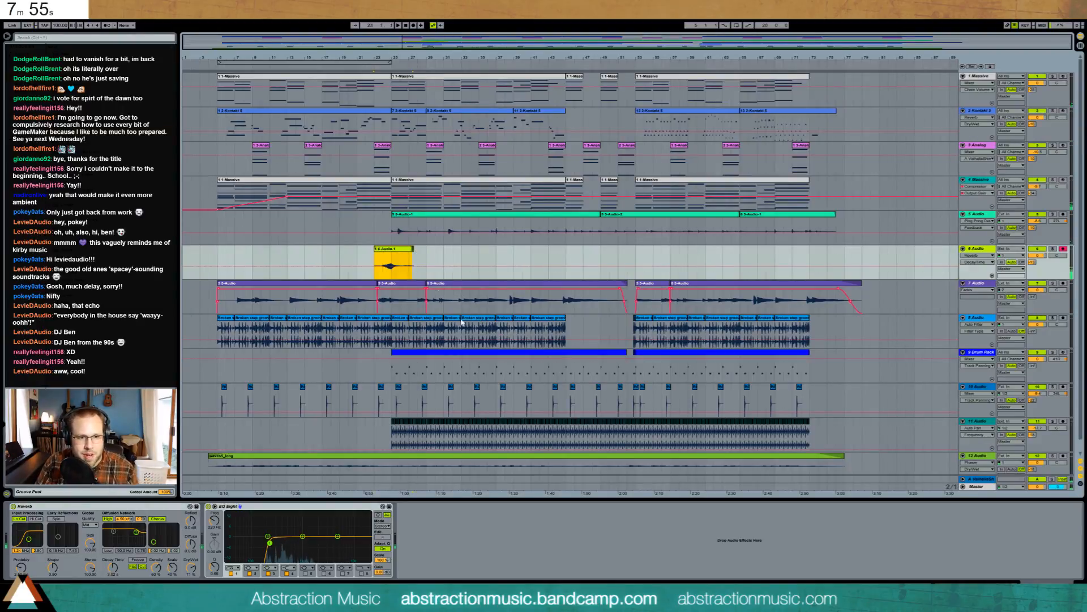
pyautogui.moveTo(412, 249); pyautogui.dragTo(404, 249)
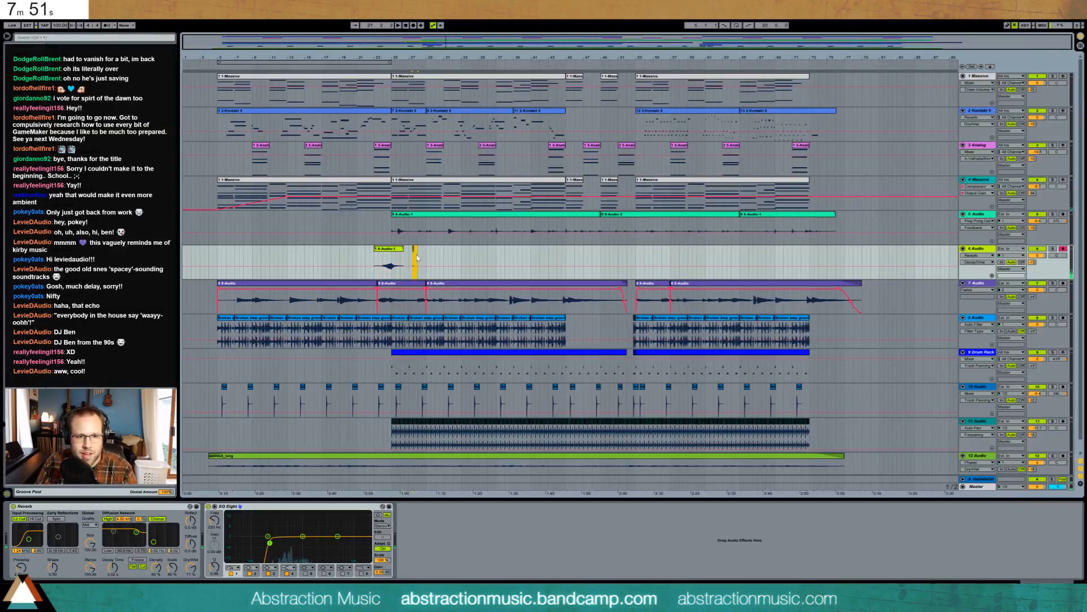
pyautogui.press('space')
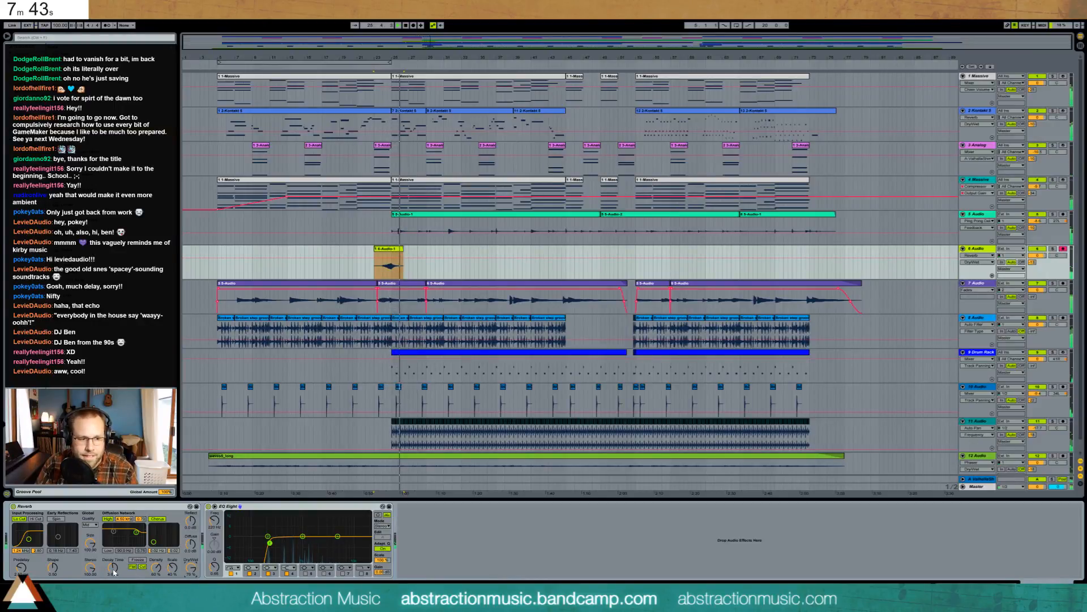
# - Lengthen the reverb decay to 8.19 seconds and slightly boost the EQ's third band
pyautogui.moveTo(113, 567); pyautogui.dragTo(112, 548)
pyautogui.click(190, 567)
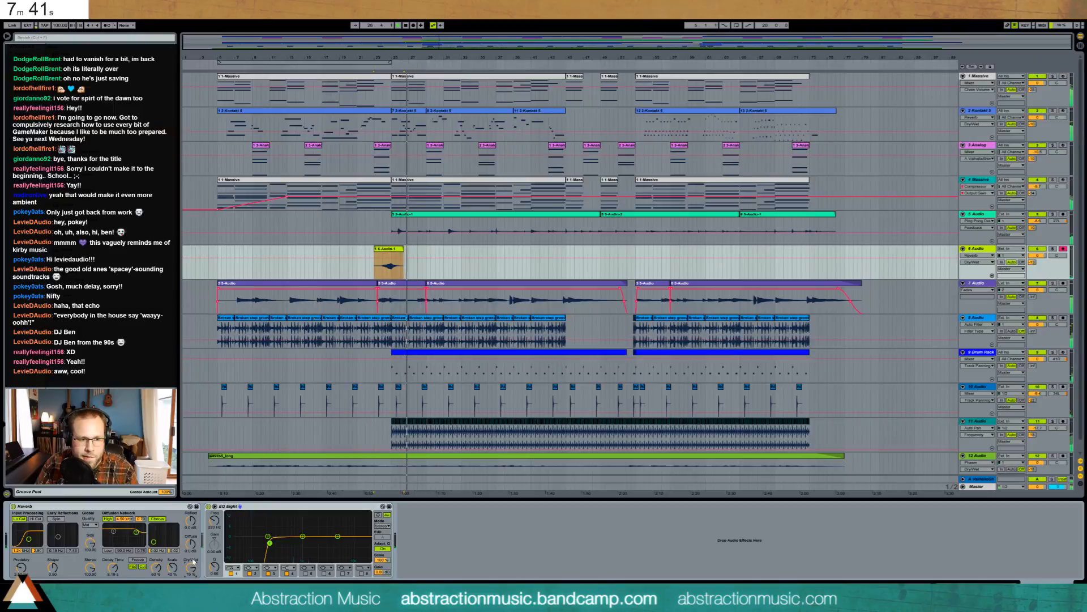
pyautogui.moveTo(303, 535); pyautogui.dragTo(291, 530)
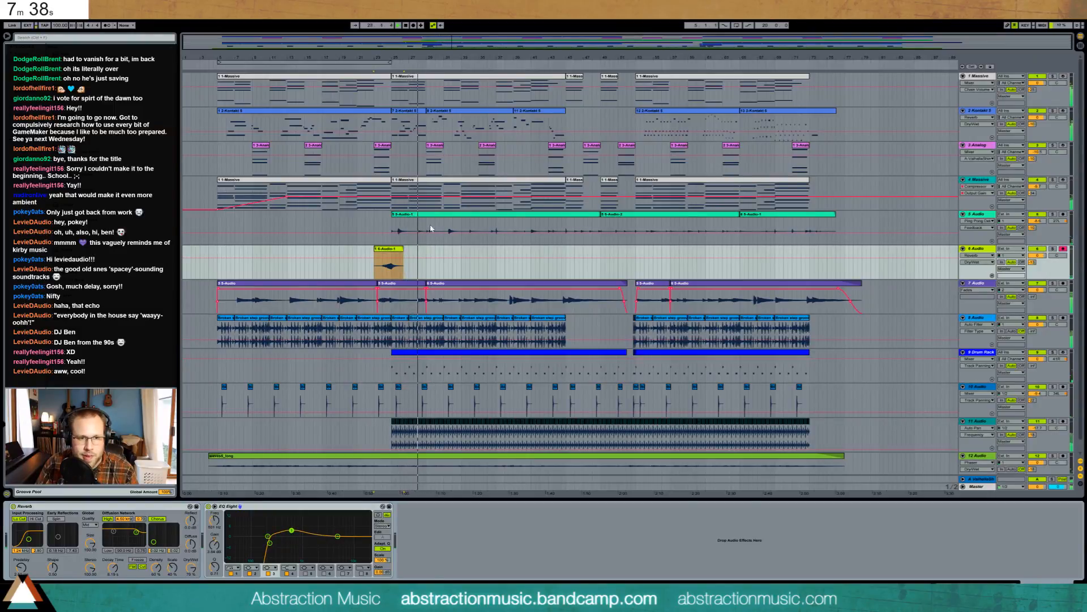
# - Paste a copy of the short vocal clip at a later spot on track 6
pyautogui.click(390, 249)
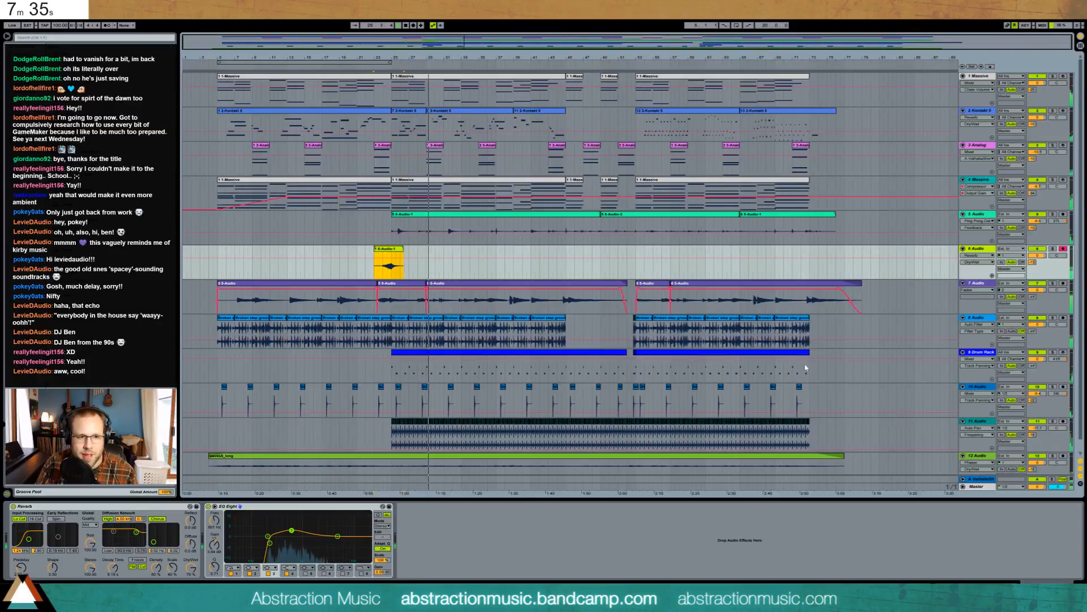
pyautogui.click(794, 258)
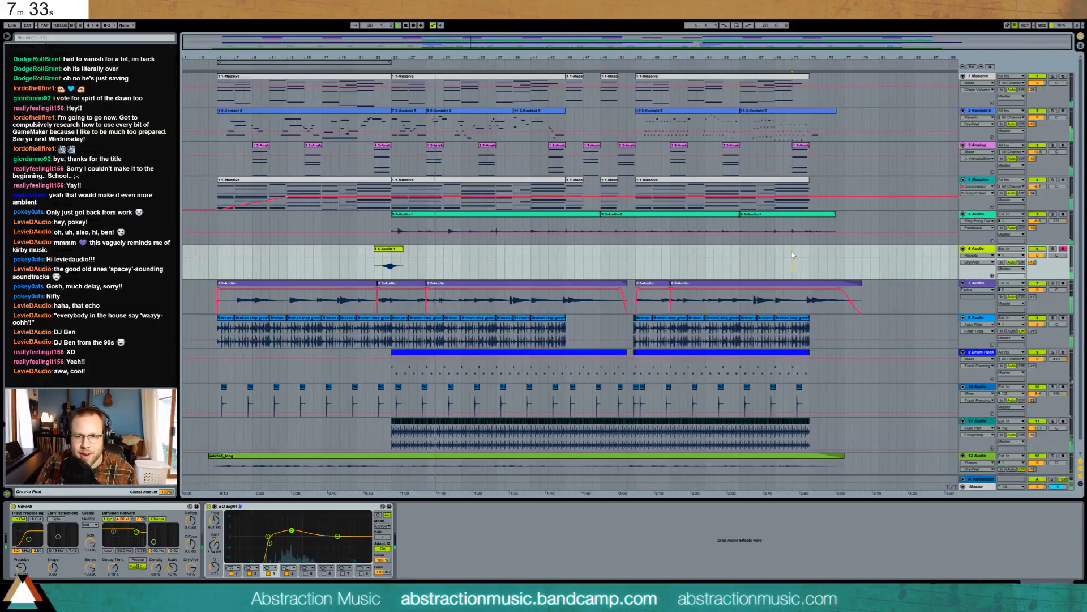
pyautogui.hotkey('ctrl', 'v')
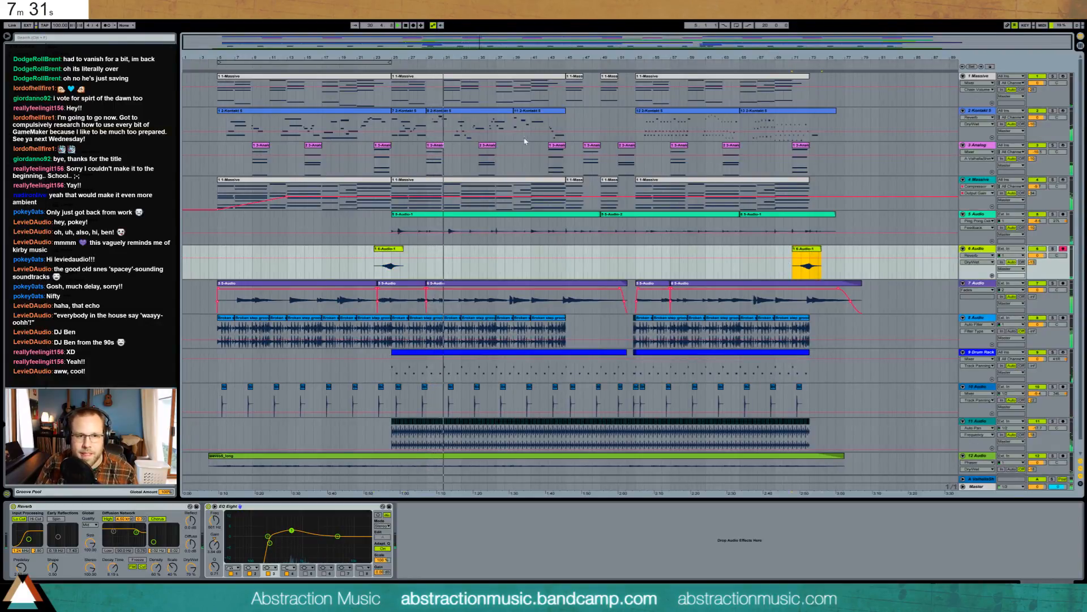
# - Move B4 and its grace note one grid step later in track 2's Kontakt clip, shortening B4
pyautogui.doubleClick(447, 125)
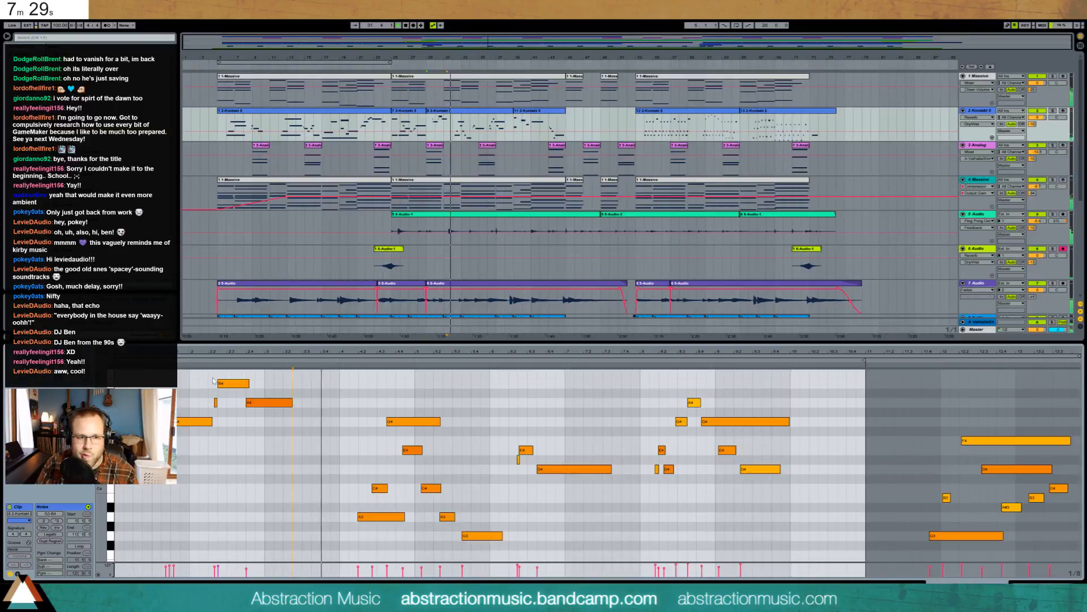
pyautogui.click(232, 385)
pyautogui.moveTo(231, 386); pyautogui.dragTo(249, 384)
pyautogui.click(270, 385)
pyautogui.click(270, 384)
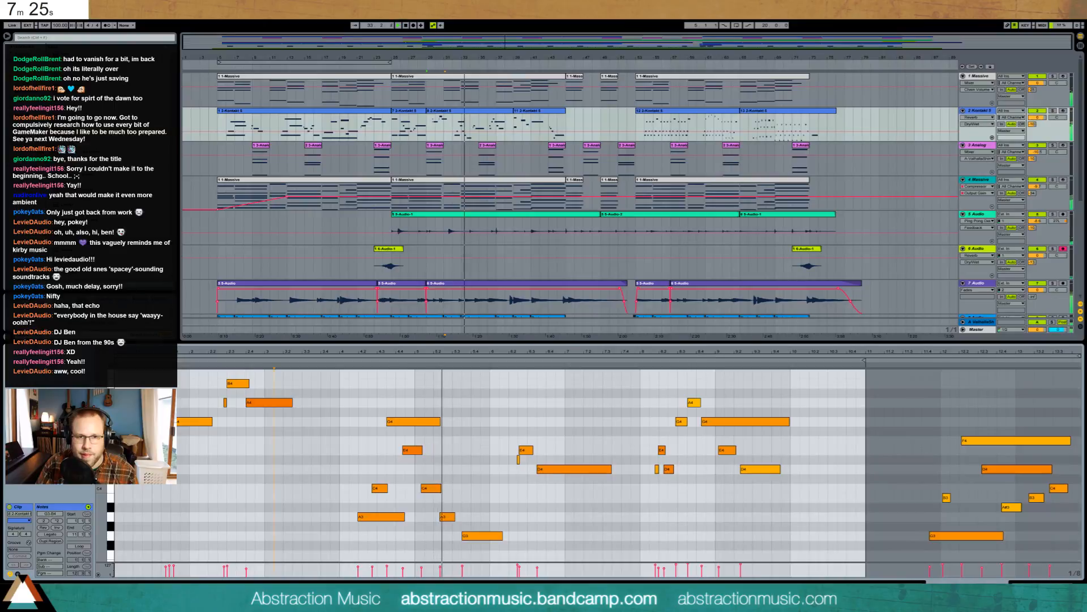
pyautogui.hotkey('shift', 'Tab')
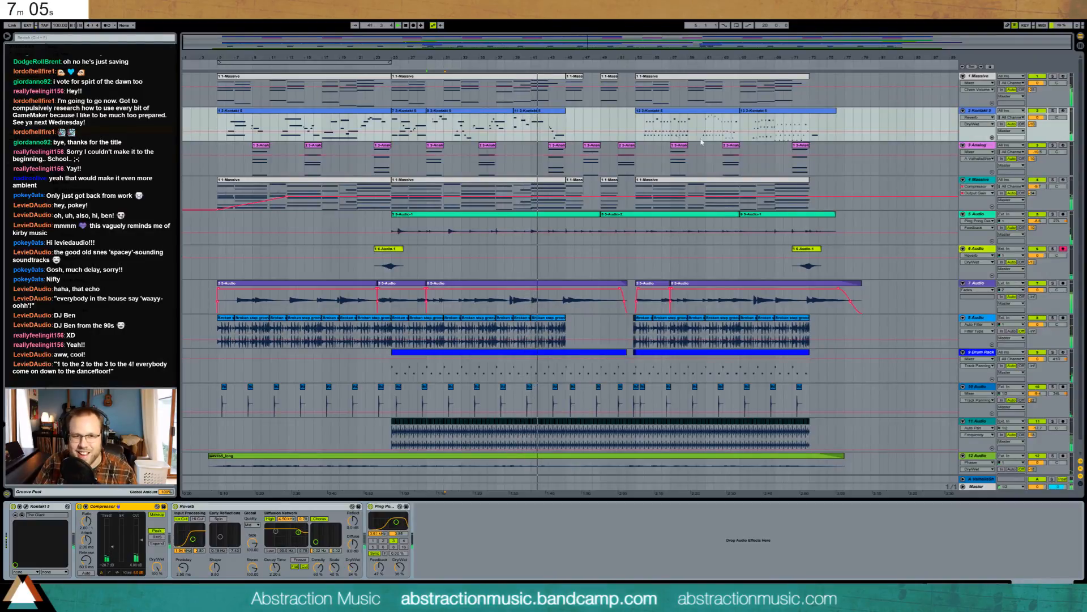
# - Insert a new audio track after track 5, change its input monitoring, and add a Compressor
pyautogui.click(542, 113)
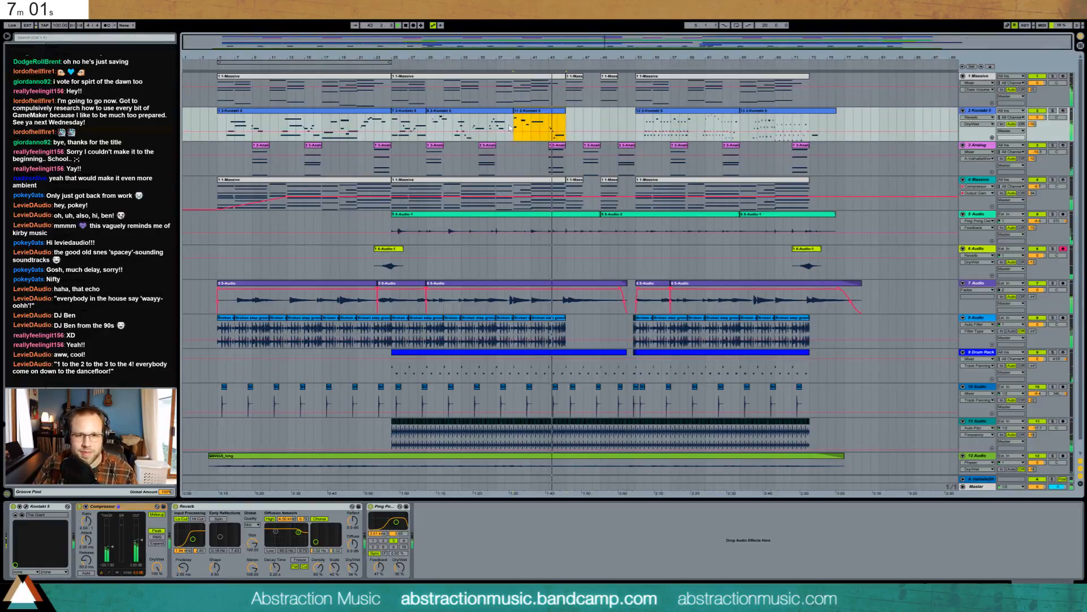
pyautogui.click(980, 215)
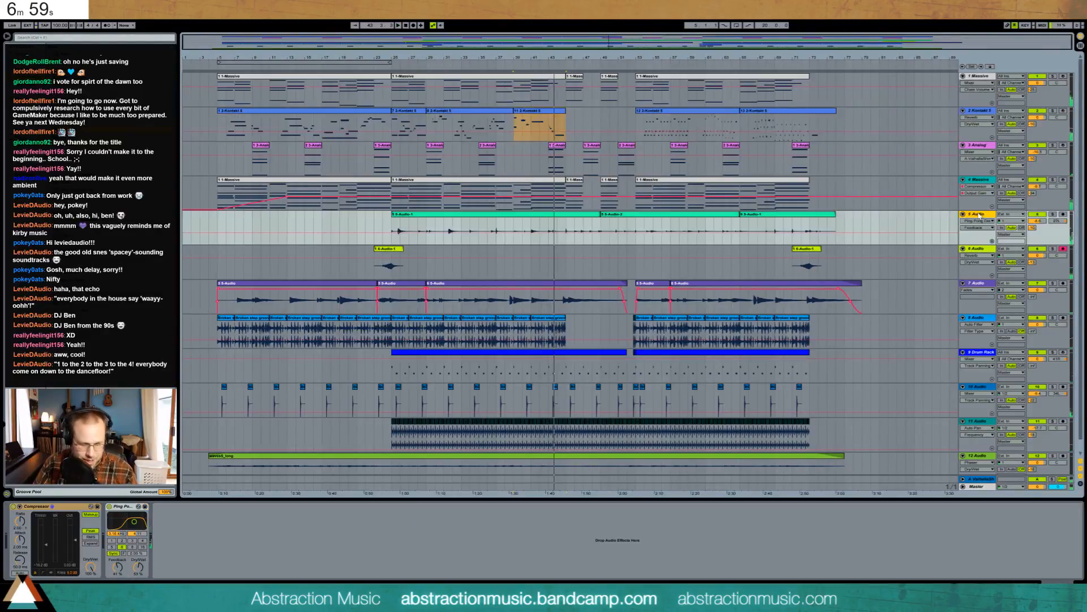
pyautogui.press('Down')
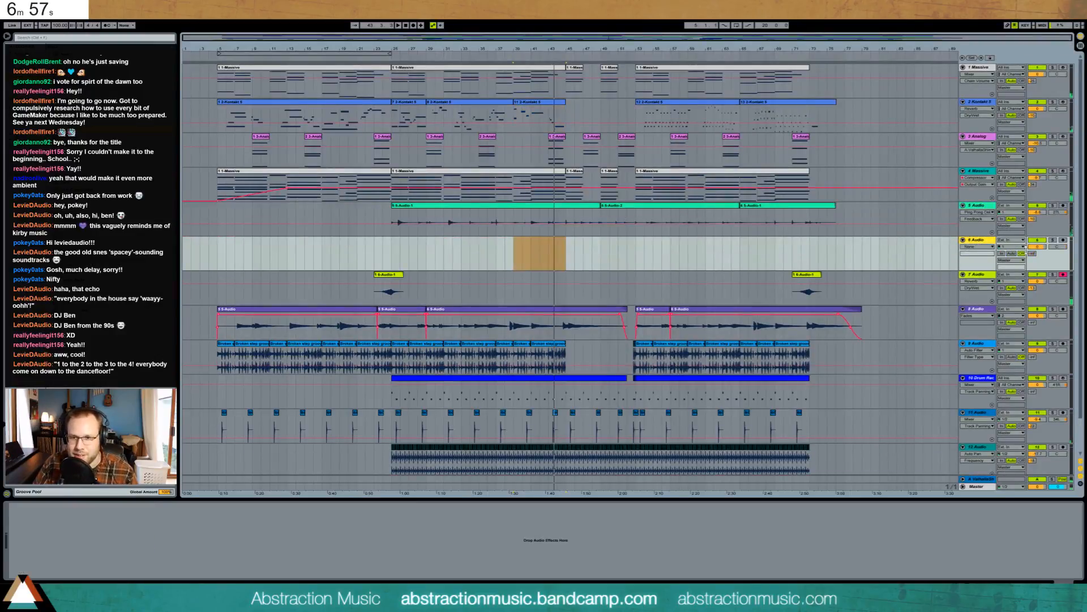
pyautogui.click(1010, 253)
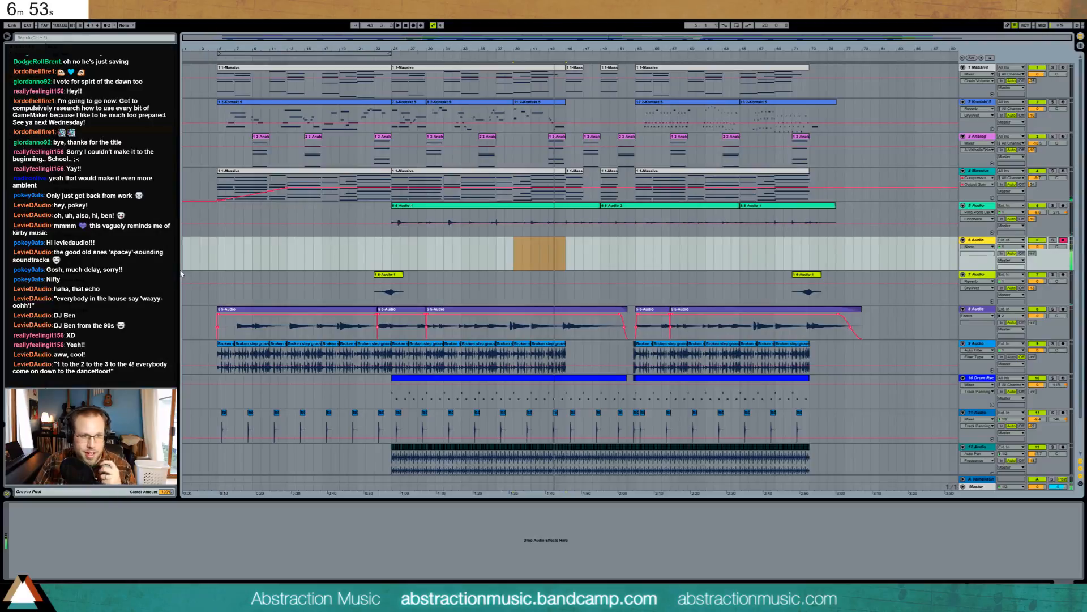
pyautogui.moveTo(96, 116)
pyautogui.mouseDown()
pyautogui.moveTo(241, 400)
pyautogui.moveTo(82, 547)
pyautogui.mouseUp()
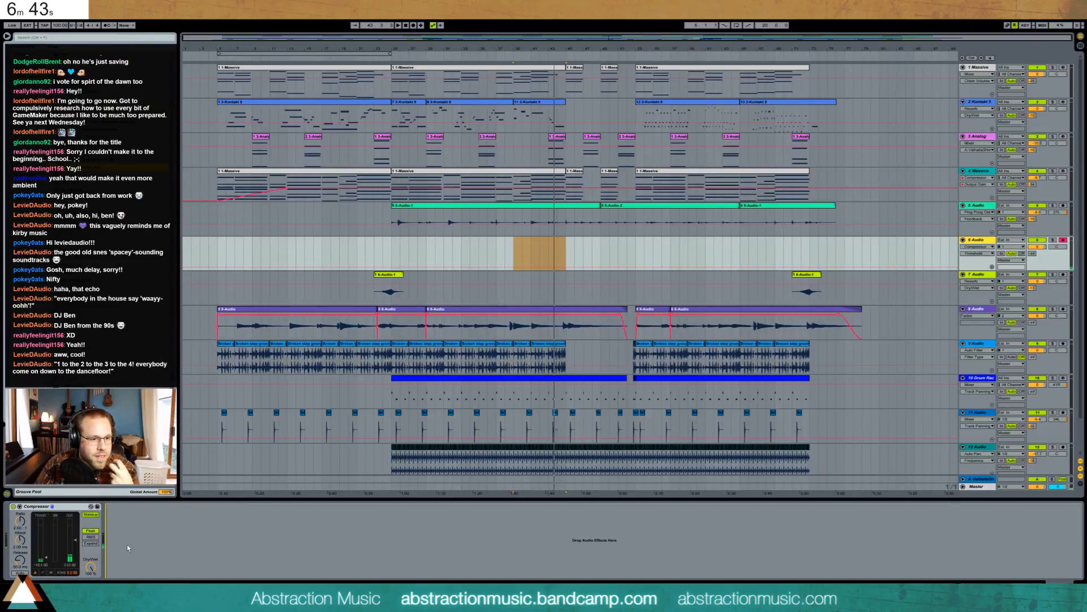
# - Paste the VO-Announcer effect chain and delete its extra first Compressor
pyautogui.hotkey('ctrl', 'v')
pyautogui.click(34, 507)
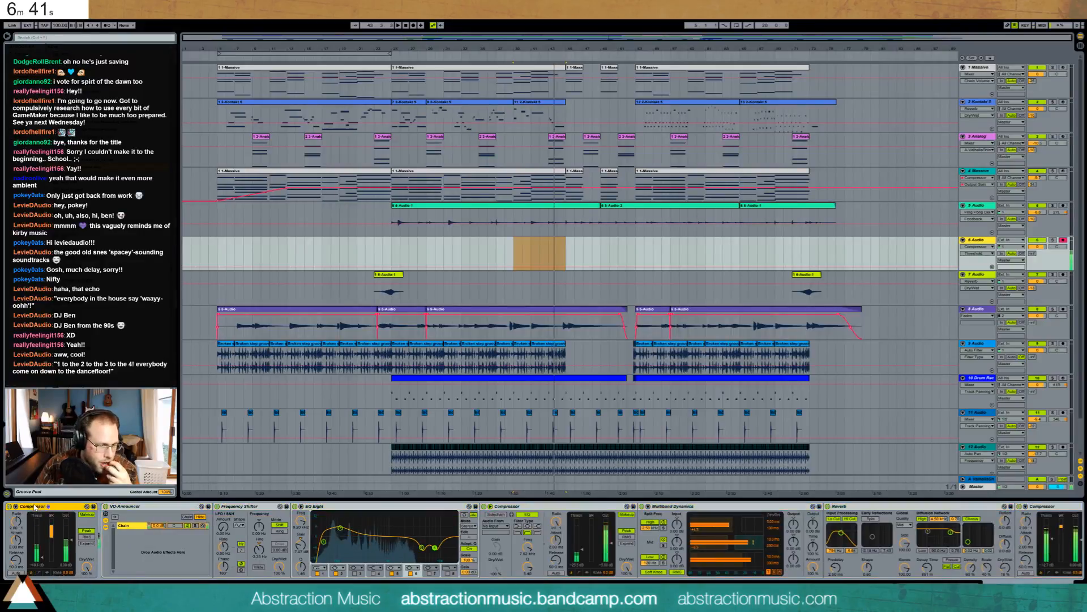
pyautogui.press('Delete')
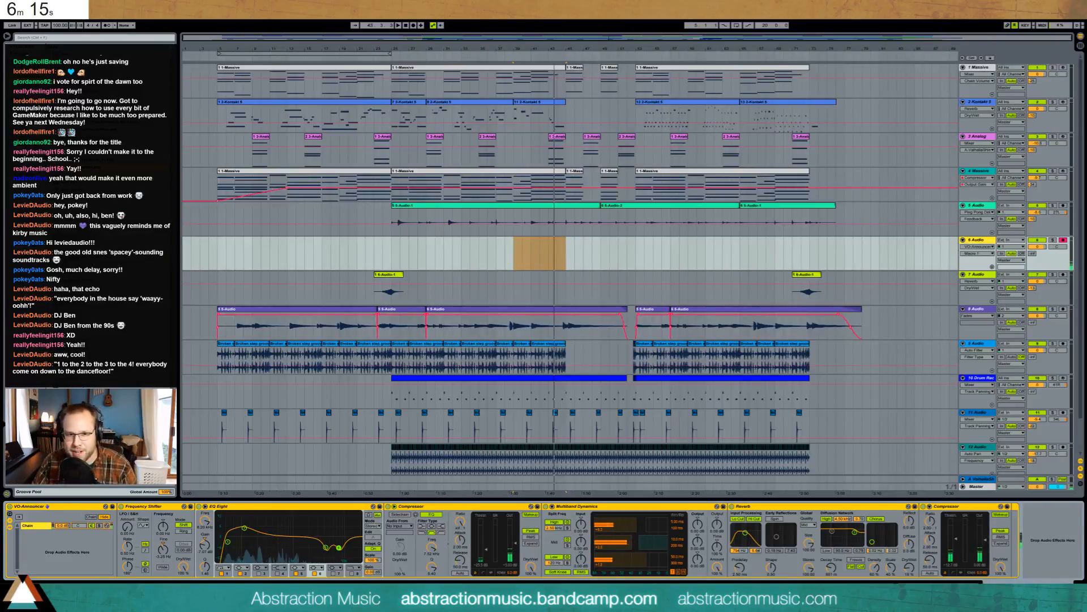
# - Delete the temporary audio track and play the song from near bar 5
pyautogui.click(974, 241)
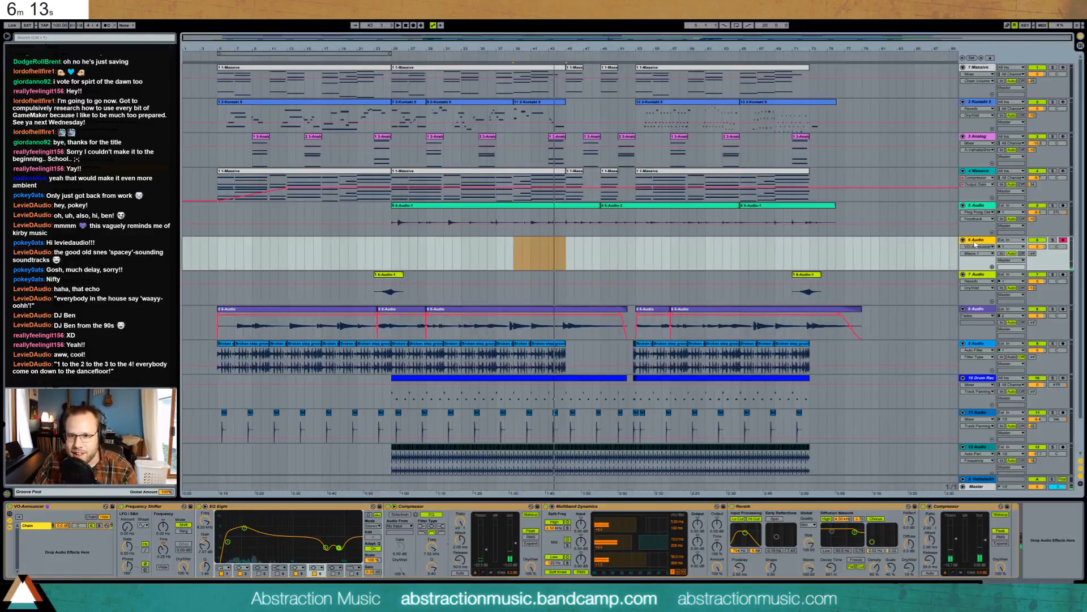
pyautogui.press('Delete')
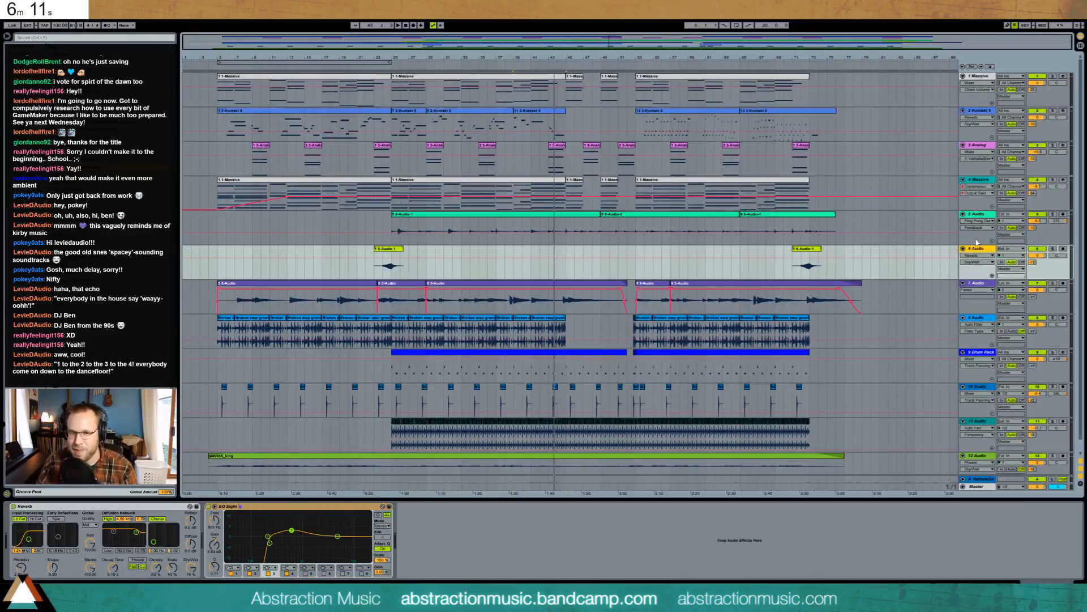
pyautogui.click(216, 247)
pyautogui.press('space')
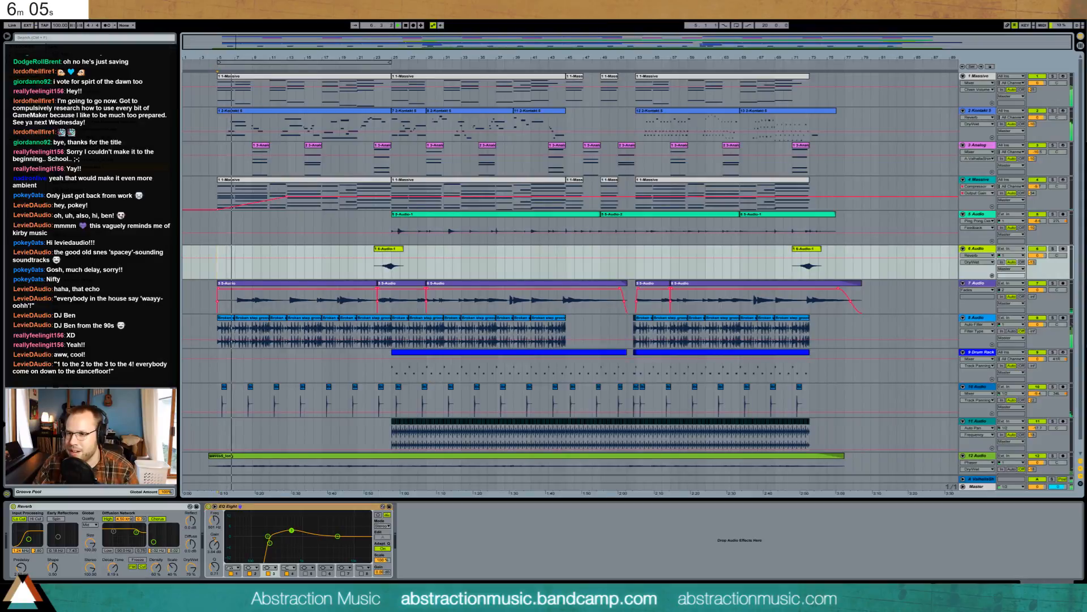
# - In the mixer, pan track 2 to 25L and Analog to 19R, and set Massive to -9.3 dB
pyautogui.click(981, 479)
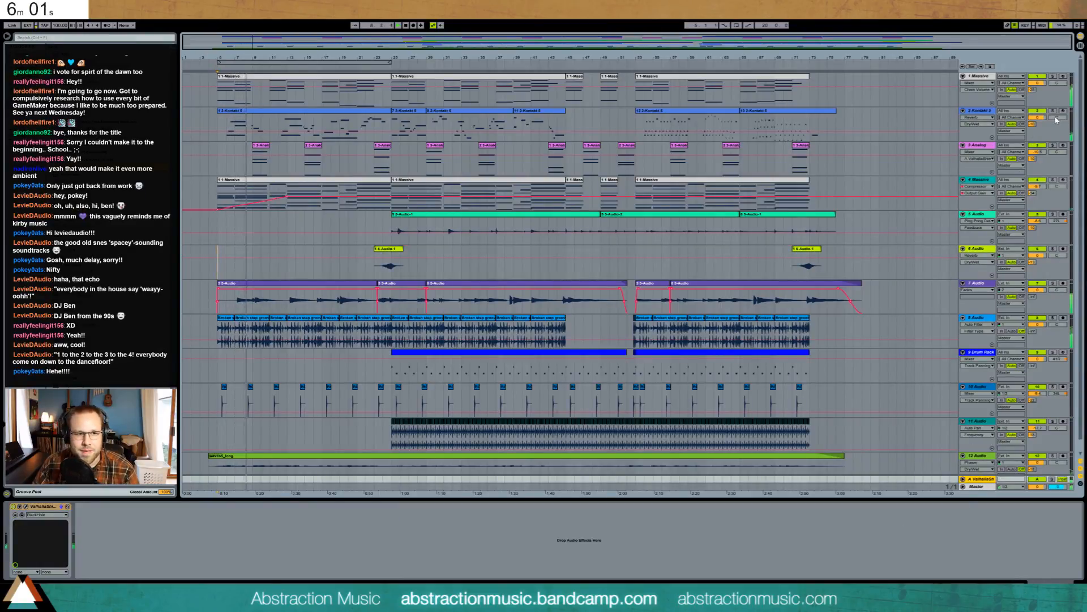
pyautogui.moveTo(1056, 119); pyautogui.dragTo(1057, 123)
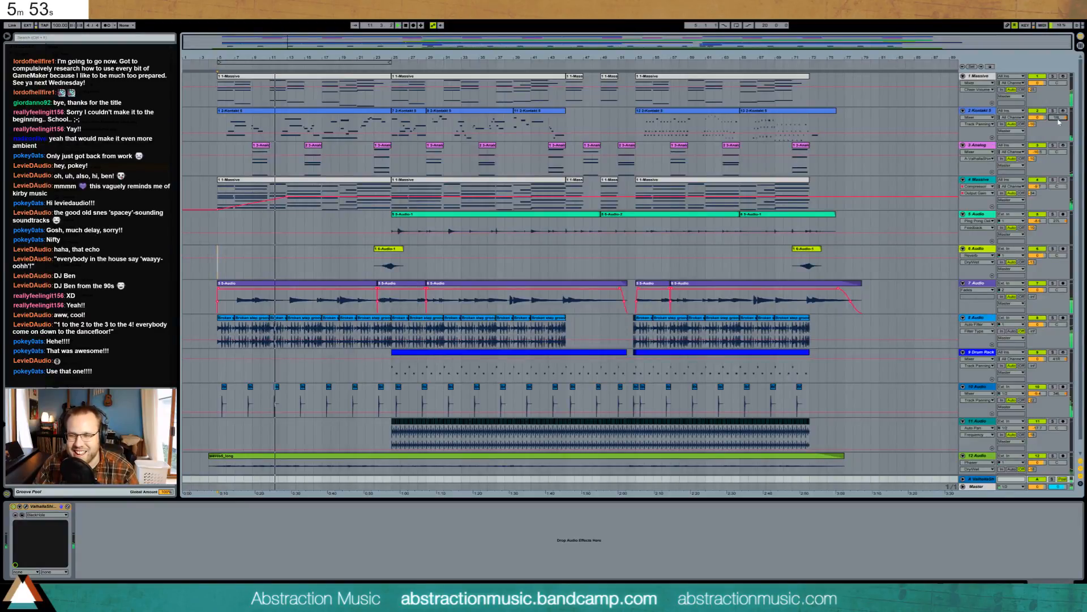
pyautogui.moveTo(1053, 153); pyautogui.dragTo(1054, 142)
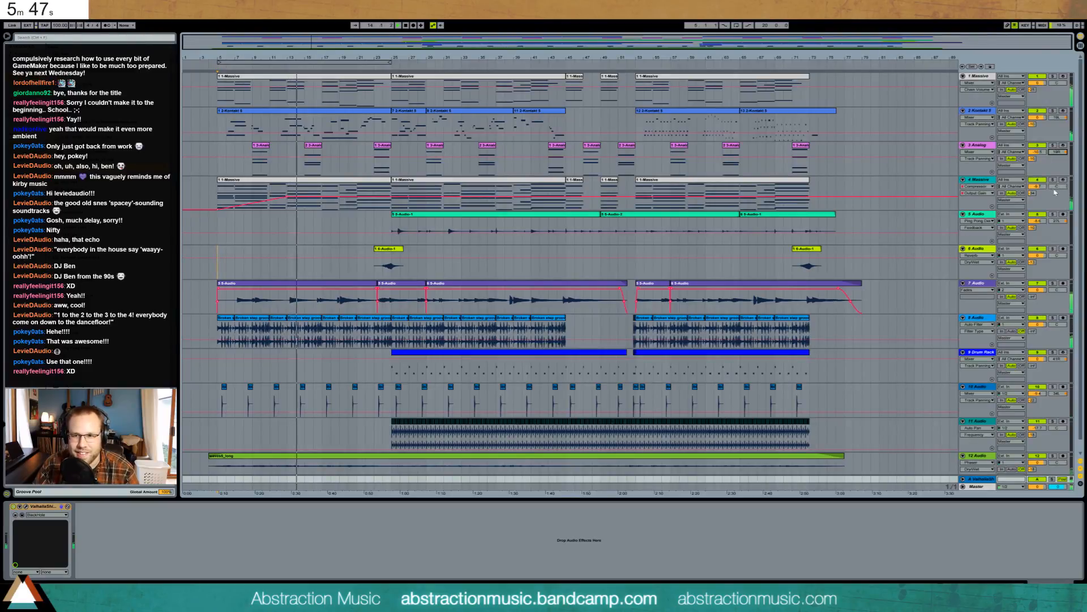
pyautogui.moveTo(1038, 187); pyautogui.dragTo(1037, 184)
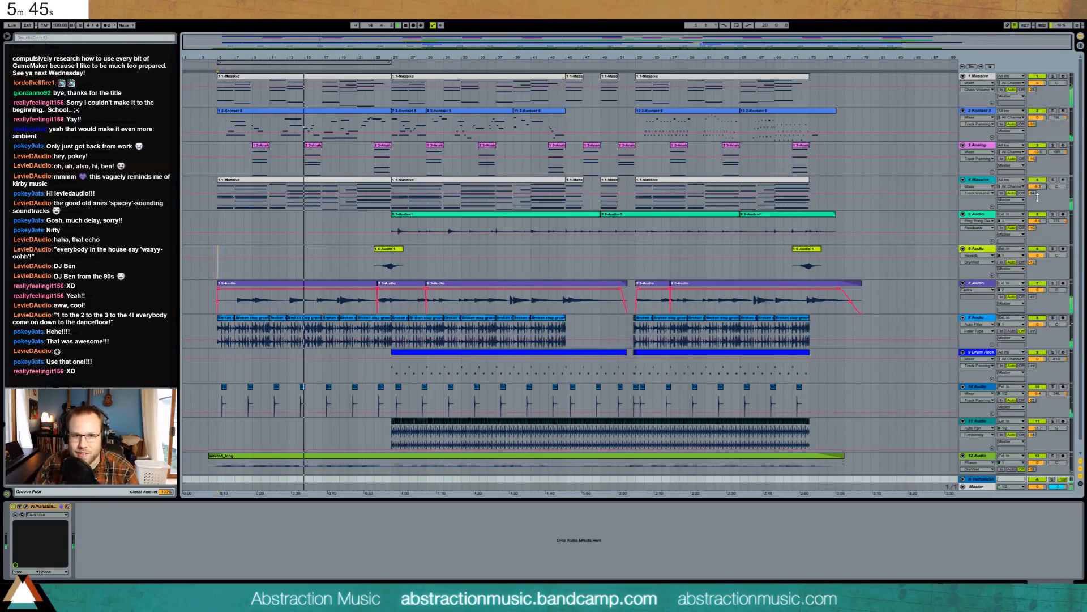
pyautogui.click(362, 180)
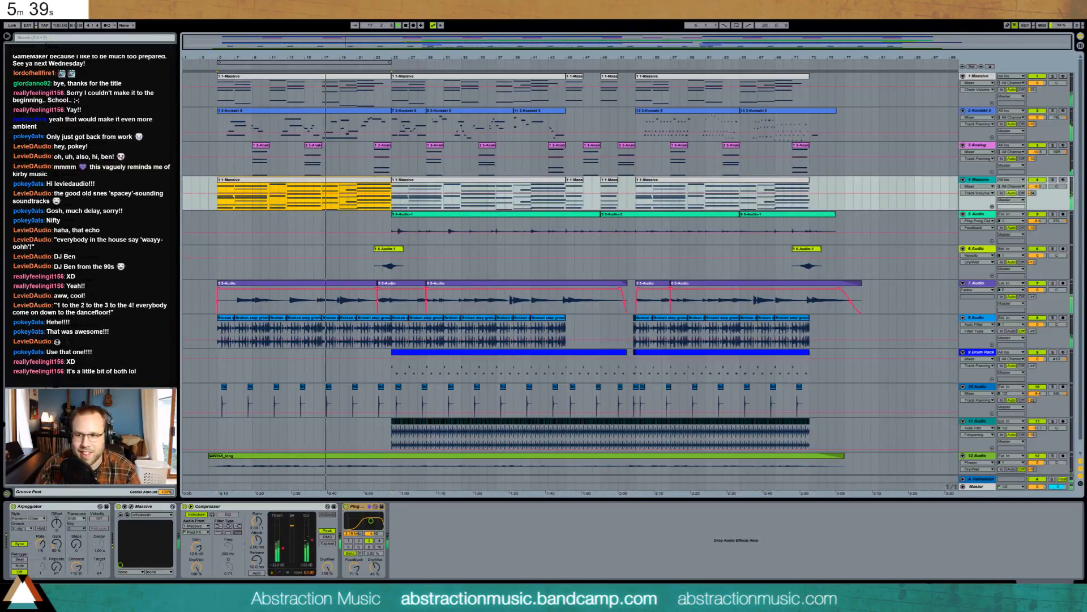
# - In the first Kontakt clip, nudge the B3 note slightly later and the G4 note slightly earlier
pyautogui.click(136, 151)
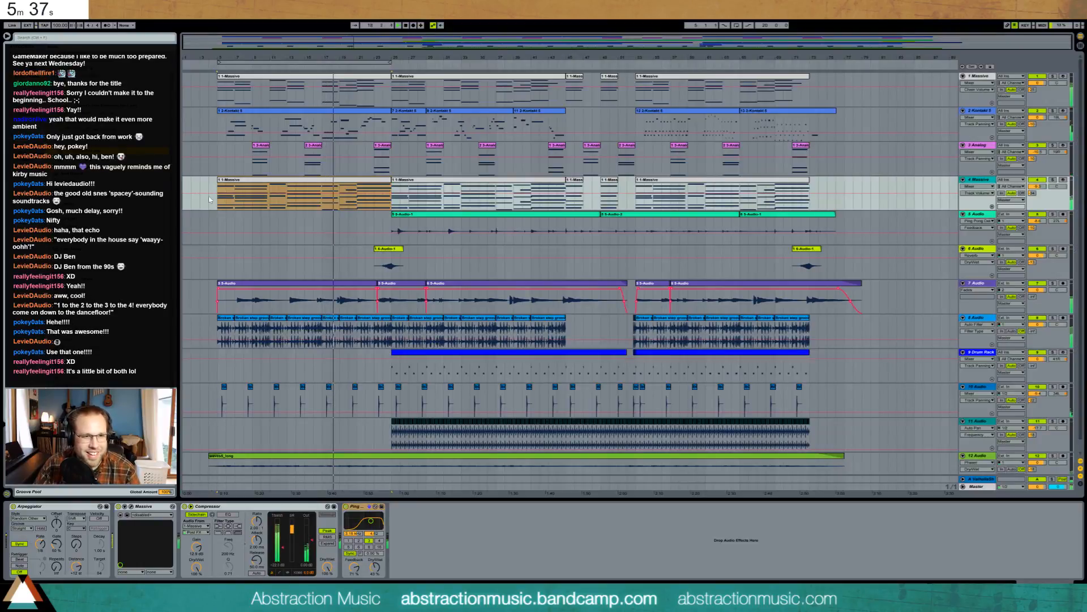
pyautogui.doubleClick(332, 116)
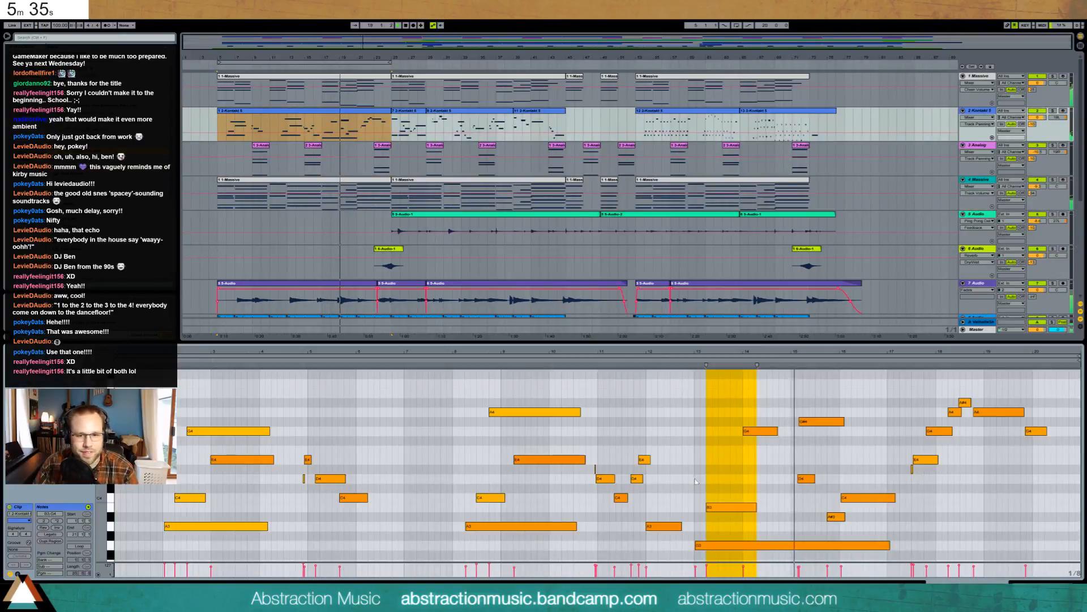
pyautogui.moveTo(723, 509); pyautogui.dragTo(735, 511)
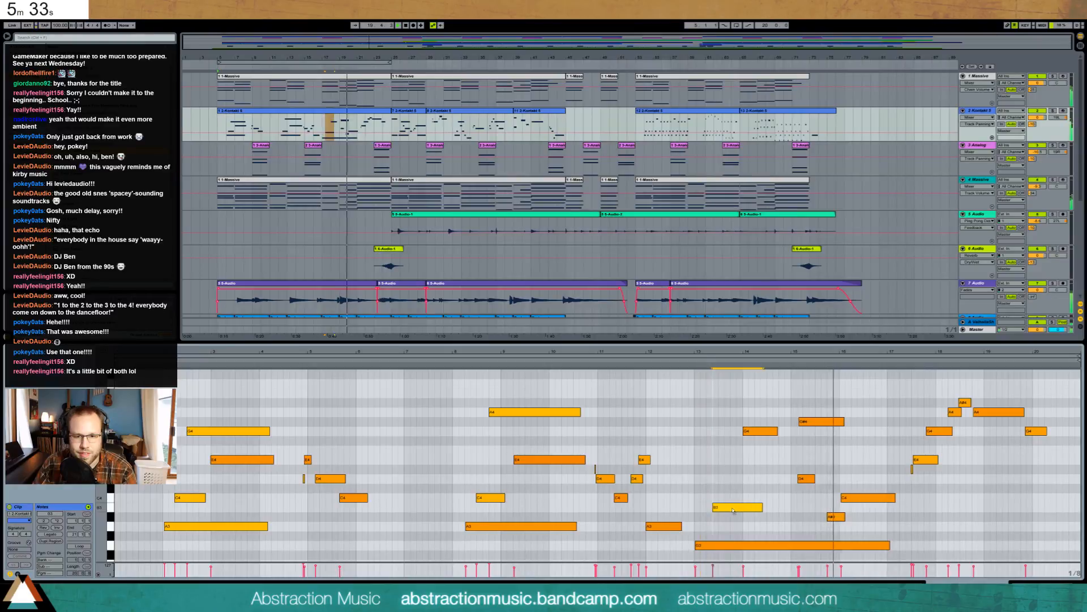
pyautogui.click(743, 431)
pyautogui.moveTo(743, 431); pyautogui.dragTo(732, 432)
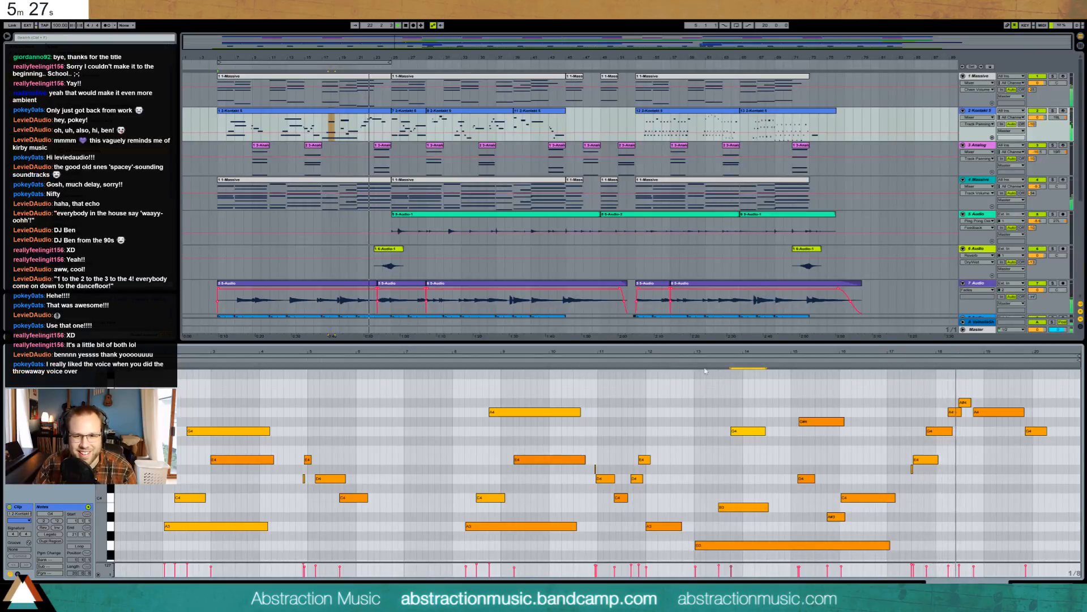
pyautogui.click(683, 357)
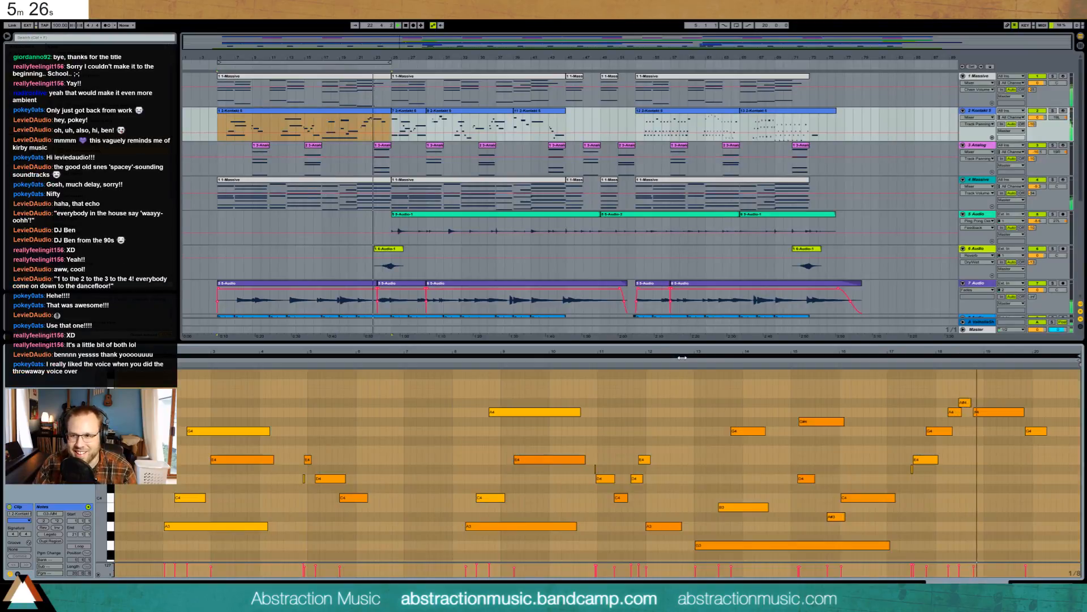
pyautogui.click(687, 405)
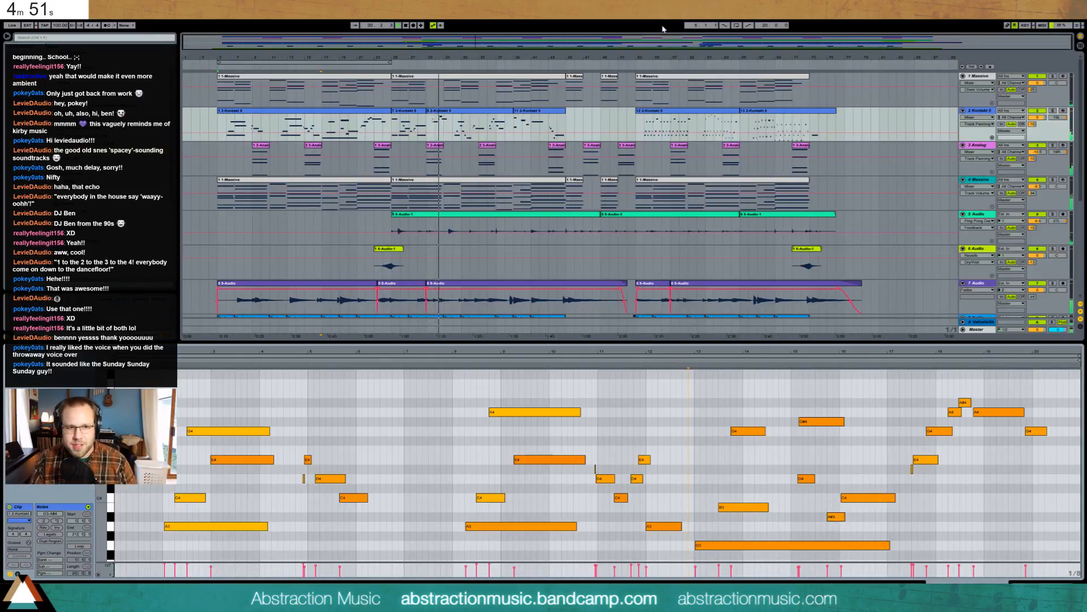
# - Shift three notes, starting from A4, one sixteenth later in the 8 2-Kontakt clip
pyautogui.click(447, 110)
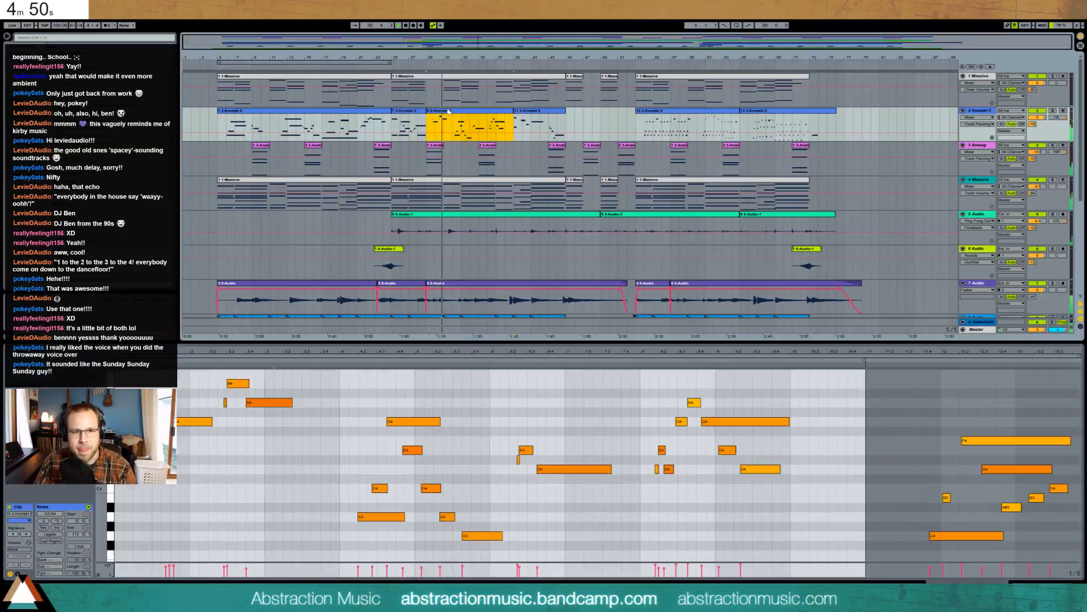
pyautogui.click(256, 404)
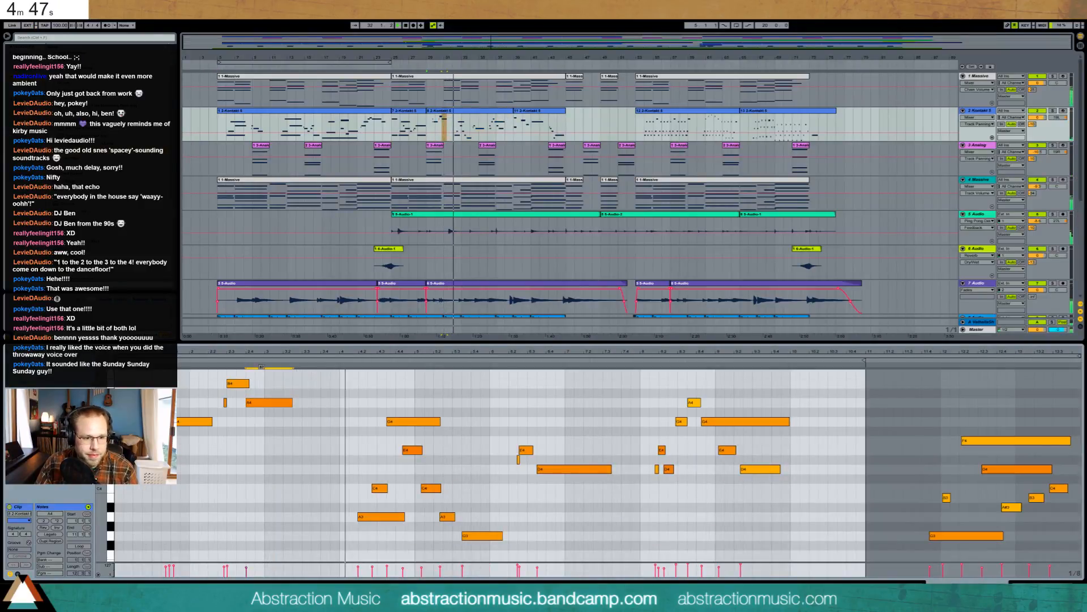
pyautogui.press('Right')
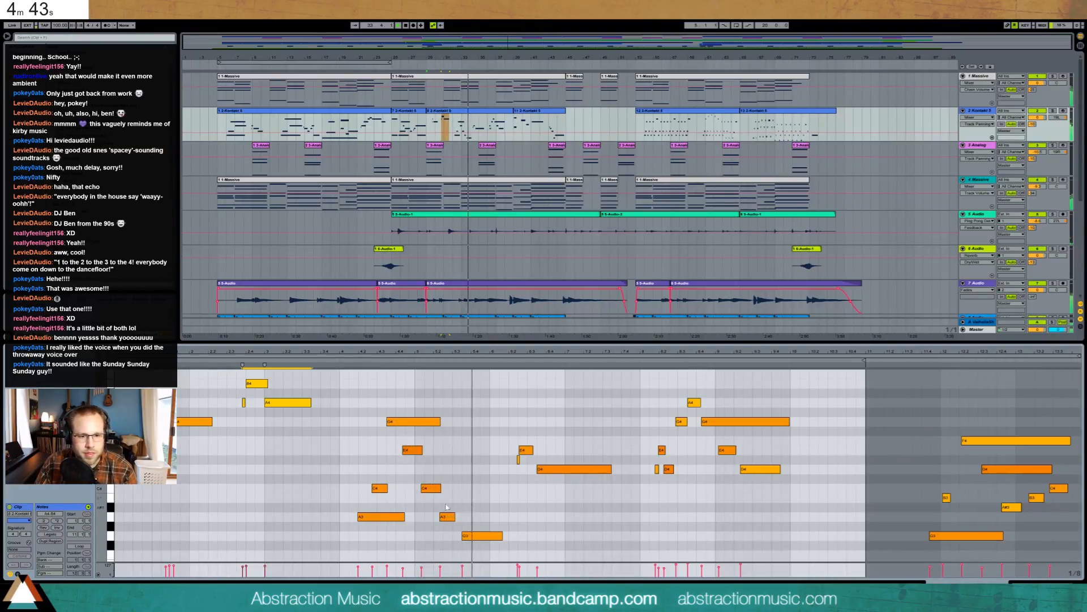
pyautogui.click(491, 508)
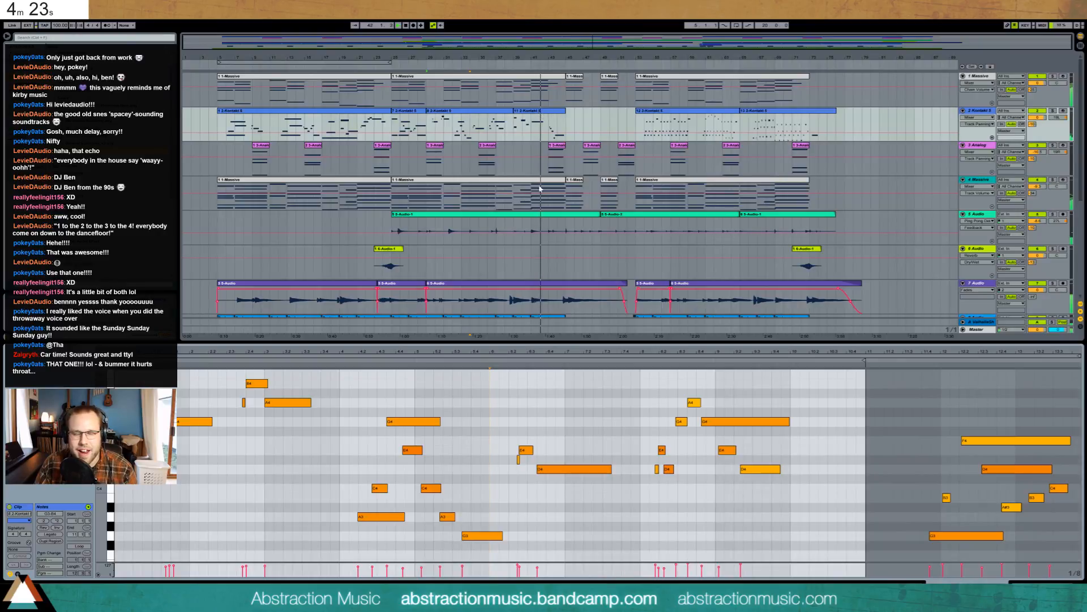
pyautogui.click(538, 109)
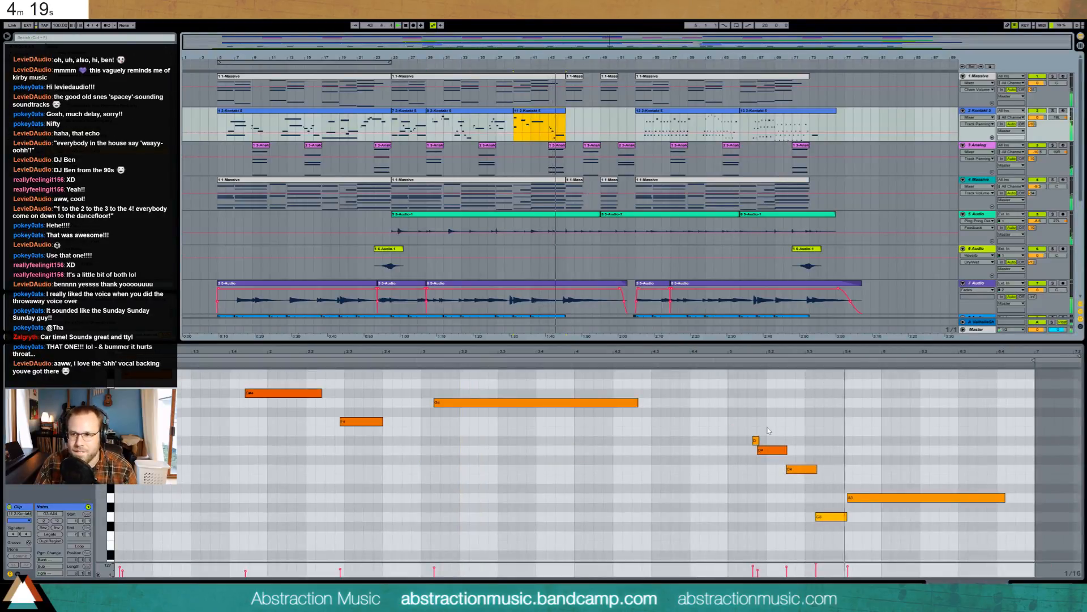
# - Duplicate the 6 Audio track, clear the copied clips from track 7, and start arrangement recording
pyautogui.hotkey('shift', 'Tab')
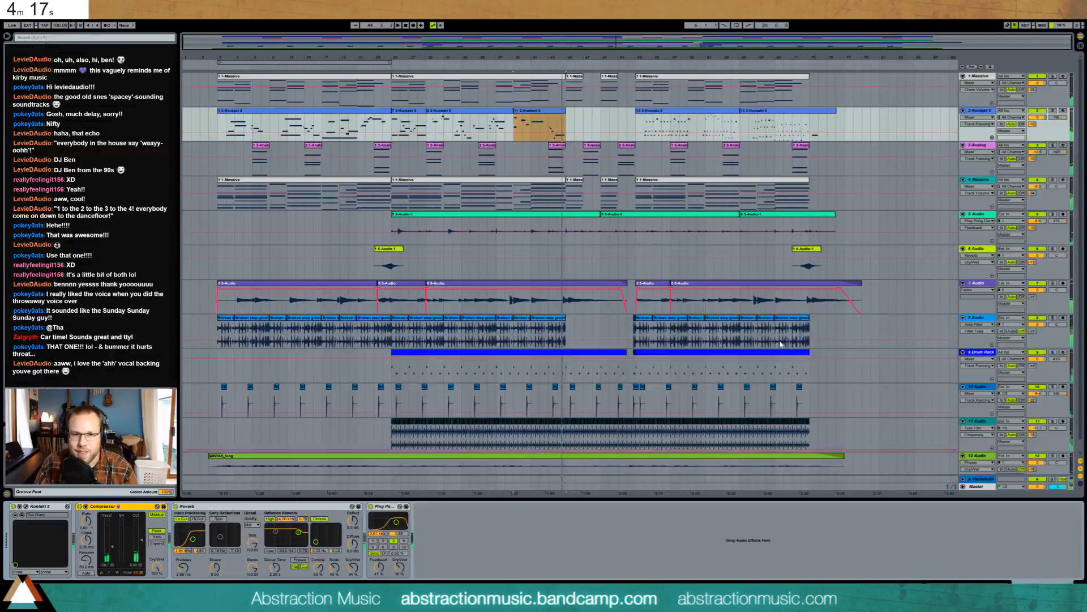
pyautogui.click(536, 251)
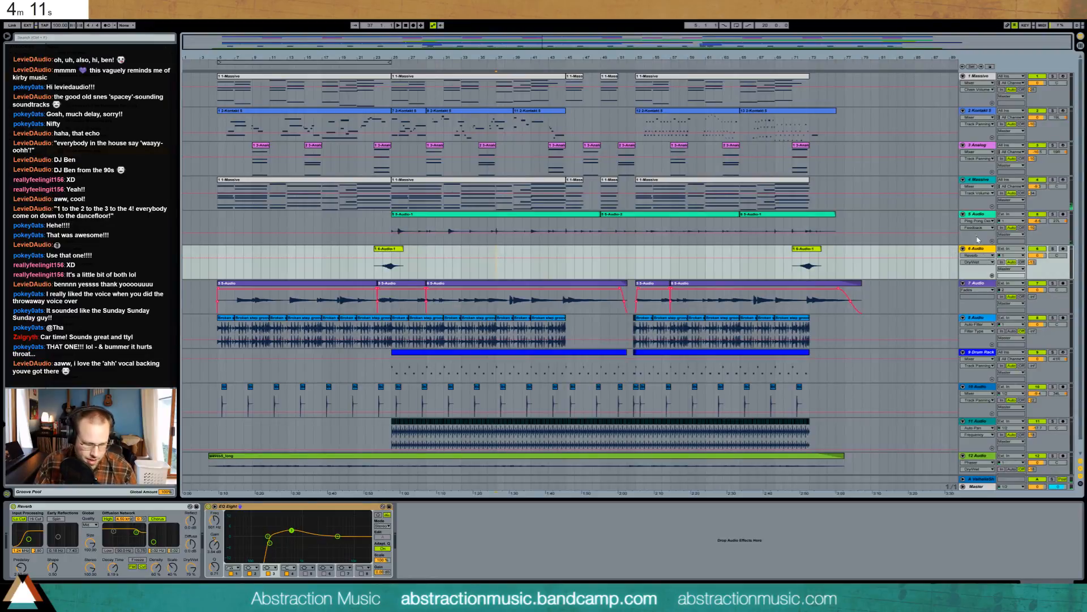
pyautogui.hotkey('ctrl', 'd')
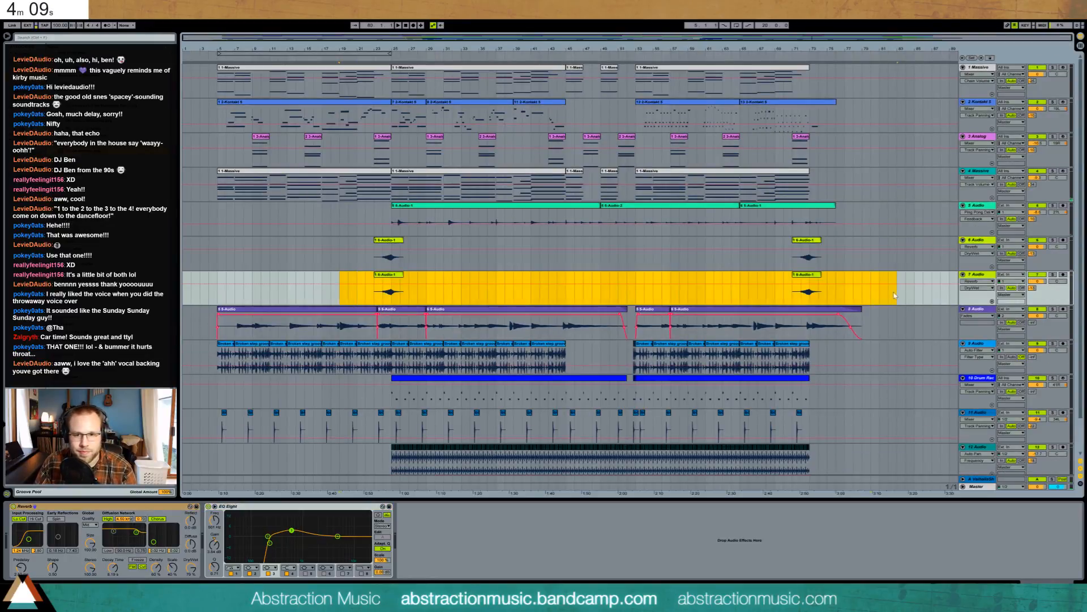
pyautogui.press('Delete')
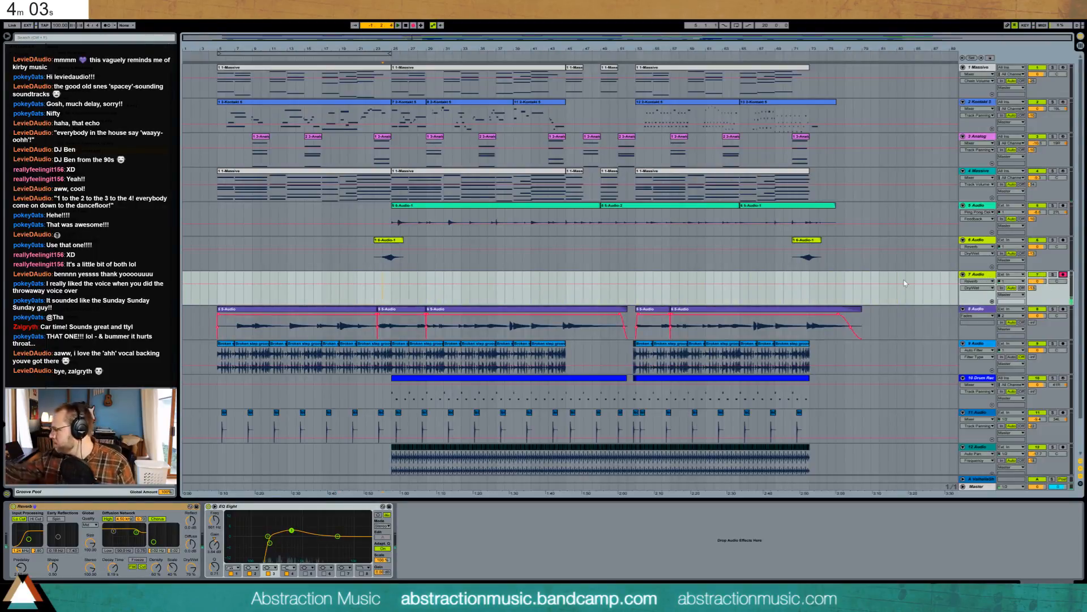
pyautogui.press('F9')
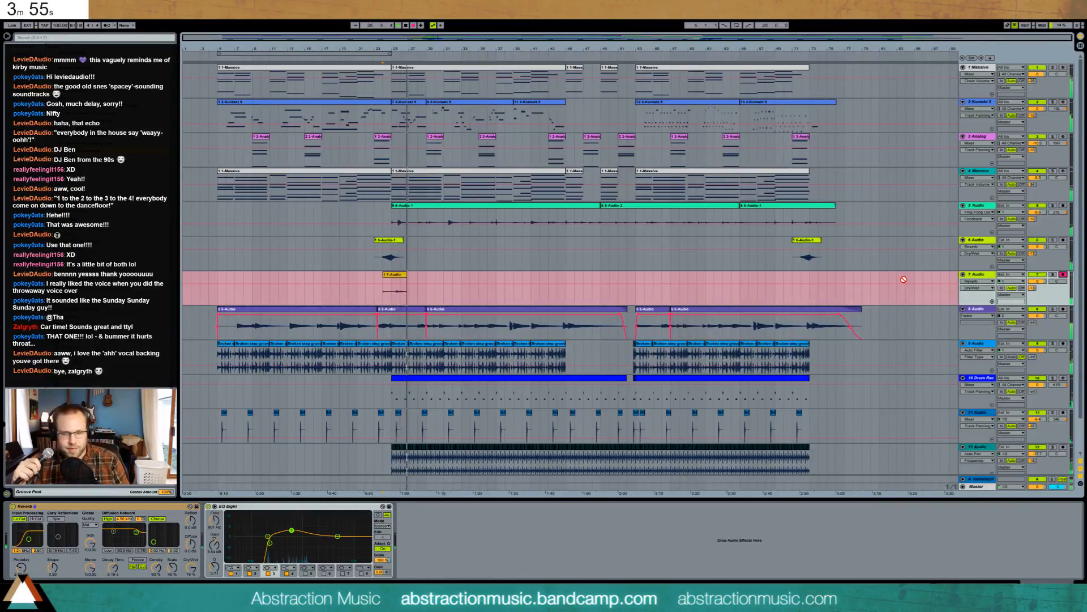
# - Record the 7-Audio-1 vocal take on track 7 with count-in, trim its end, and play it back
pyautogui.click(904, 282)
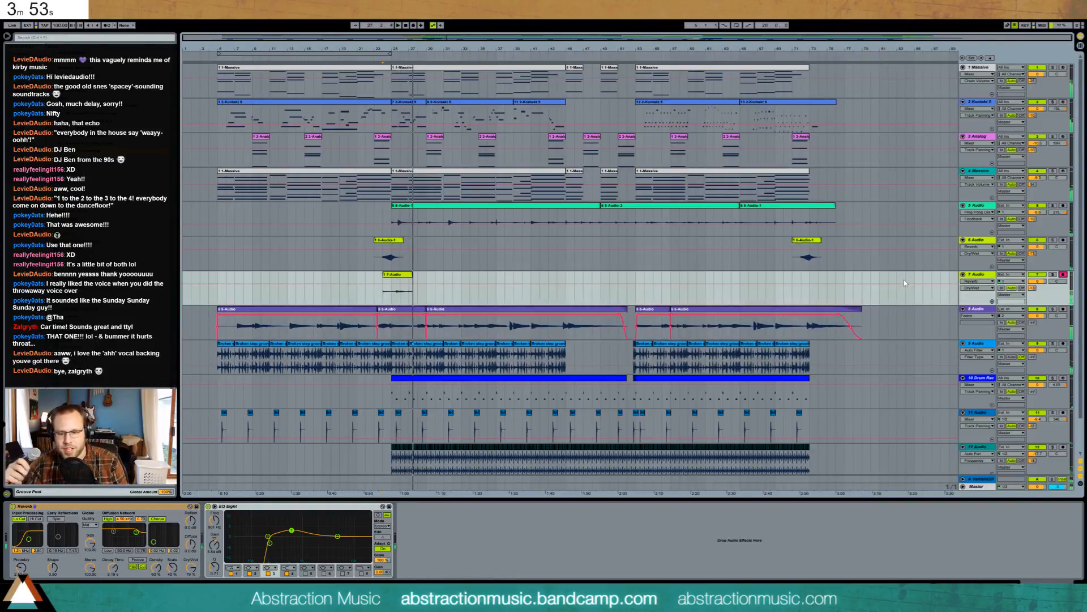
pyautogui.press('F9')
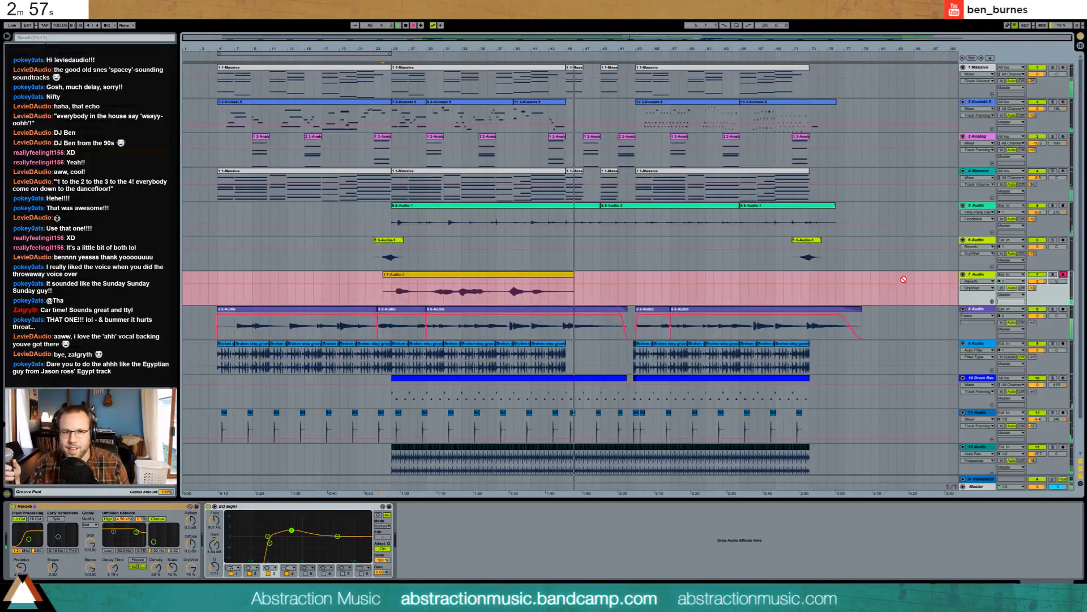
pyautogui.press('space')
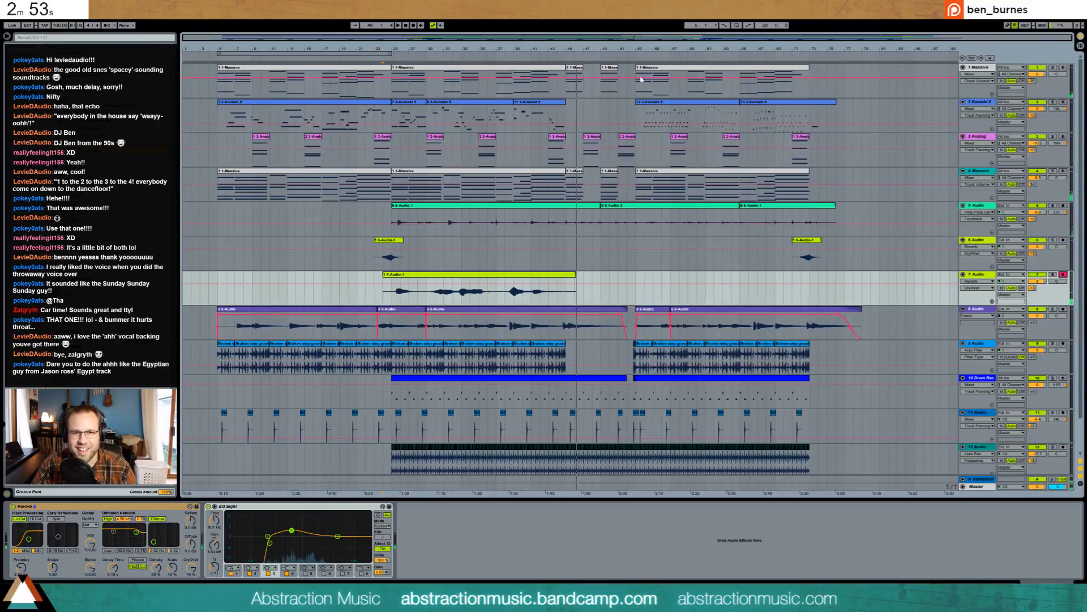
pyautogui.press('space')
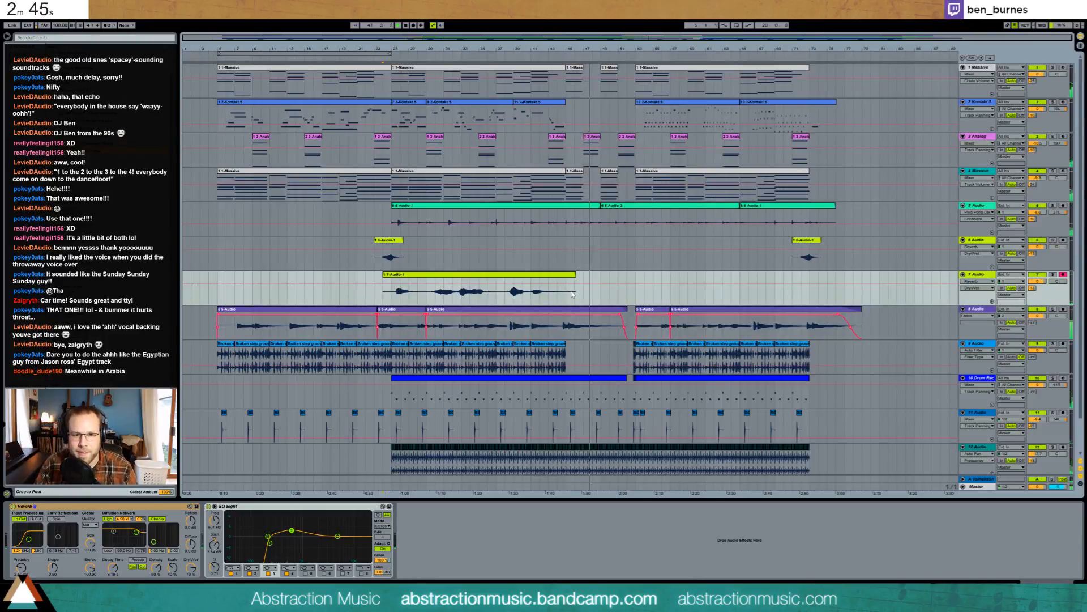
pyautogui.moveTo(573, 276); pyautogui.dragTo(568, 278)
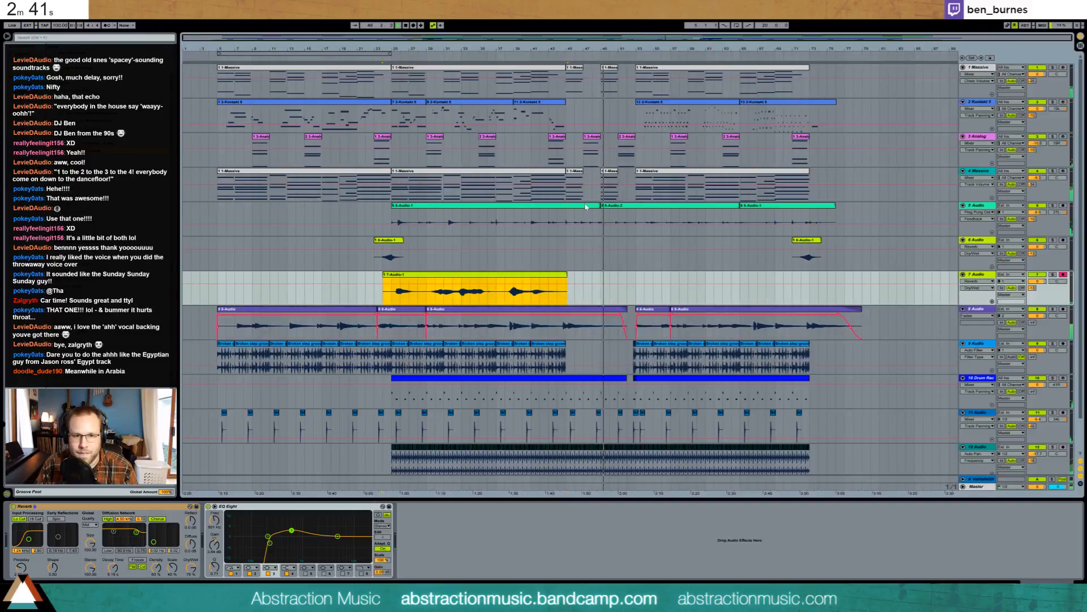
pyautogui.press('space')
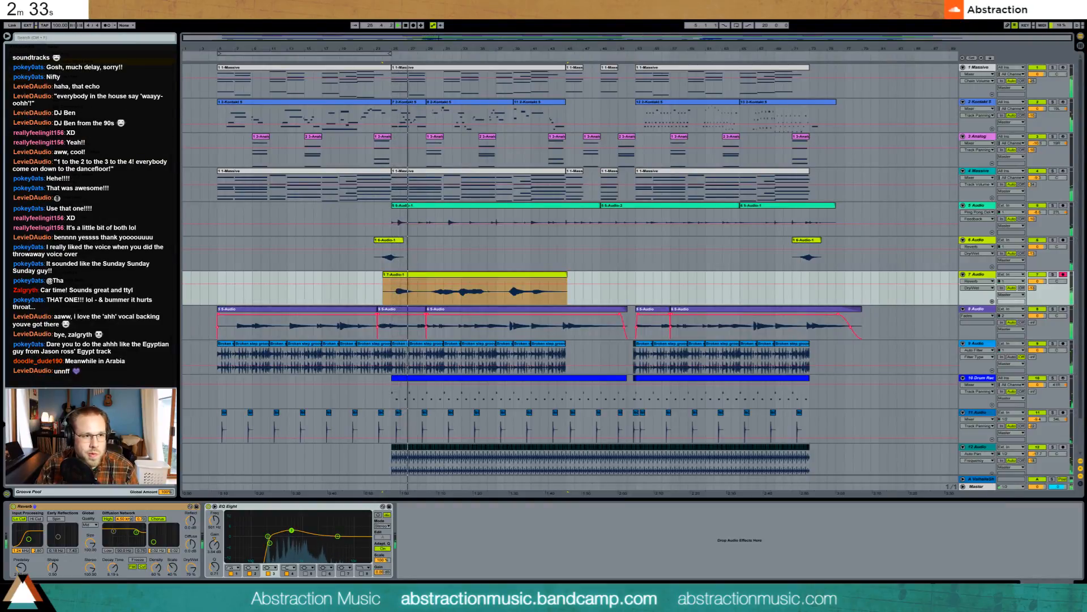
# - Insert Auto Pan before EQ Eight with phase 0°, shape 31.7% and rate 14.2 Hz
pyautogui.moveTo(219, 475); pyautogui.dragTo(214, 508)
pyautogui.moveTo(253, 547); pyautogui.dragTo(234, 505)
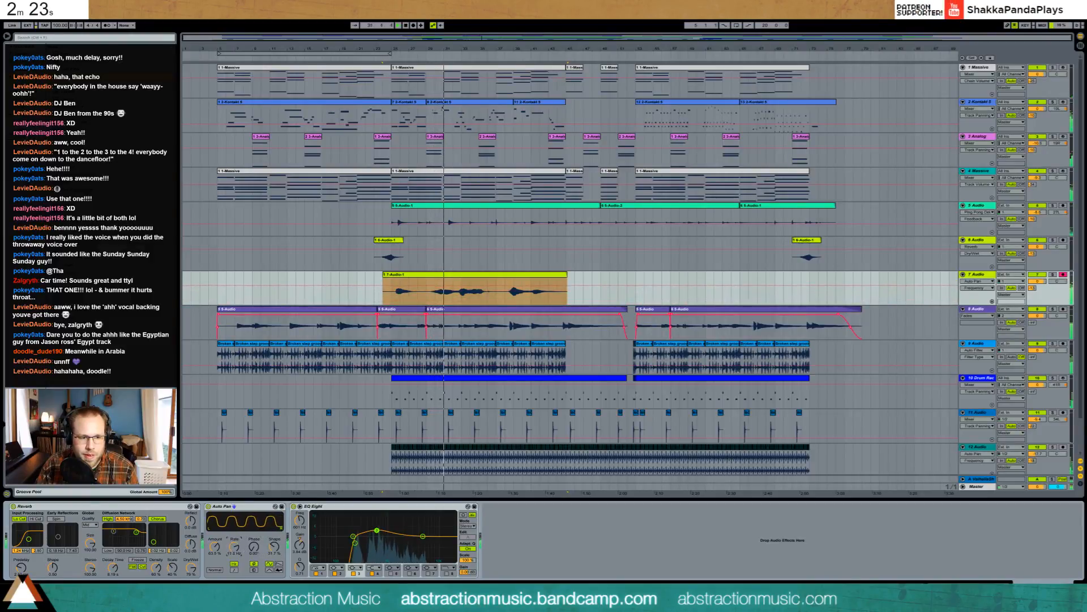
pyautogui.moveTo(215, 547)
pyautogui.mouseDown()
pyautogui.moveTo(214, 571)
pyautogui.moveTo(234, 551)
pyautogui.moveTo(215, 550)
pyautogui.moveTo(233, 548)
pyautogui.mouseUp()
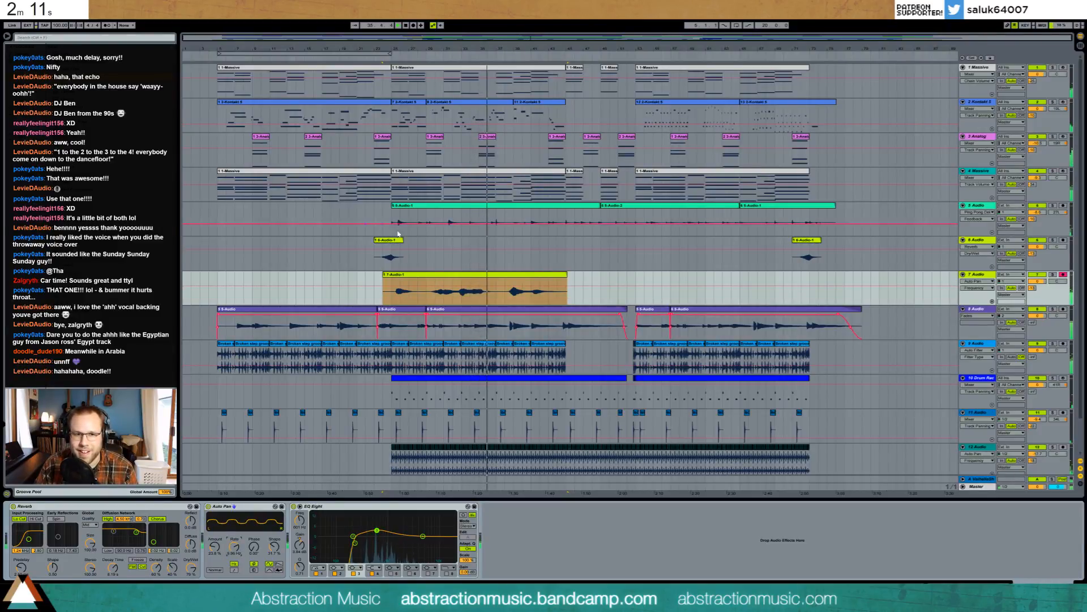
# - Set track 7 to -4.9 dB and 10R, and copy the 6-Audio-1 clip further along
pyautogui.moveTo(1044, 283); pyautogui.dragTo(1044, 300)
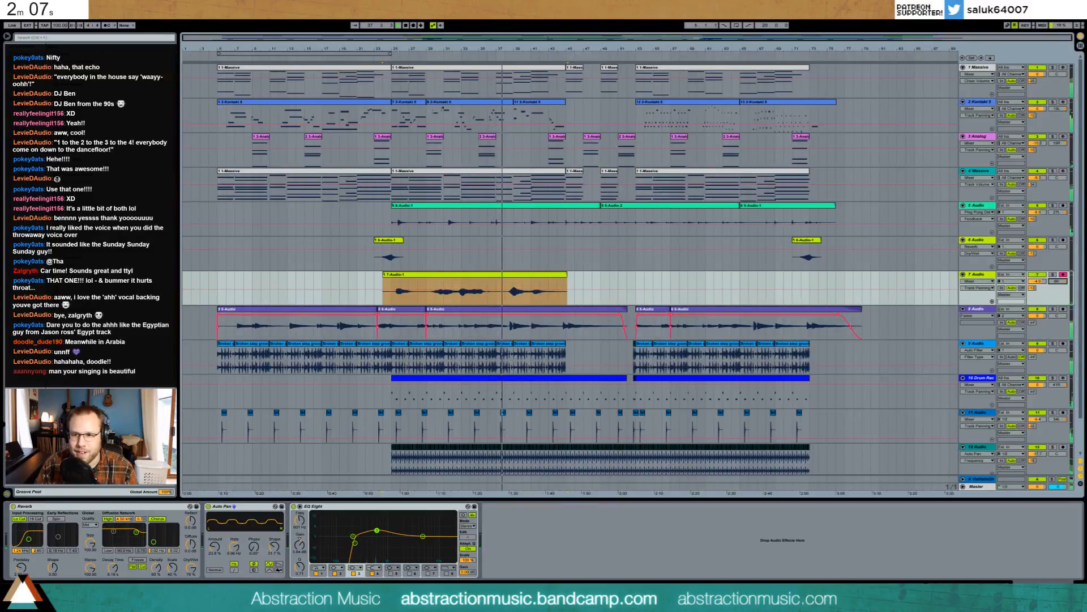
pyautogui.moveTo(1060, 282); pyautogui.dragTo(1060, 277)
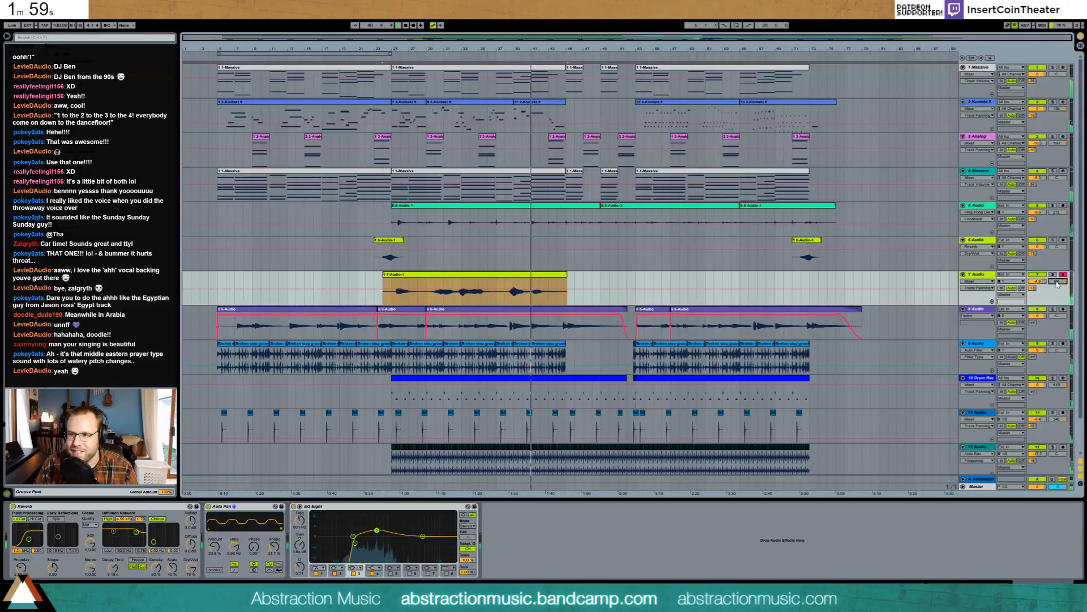
pyautogui.moveTo(1057, 282); pyautogui.dragTo(1056, 281)
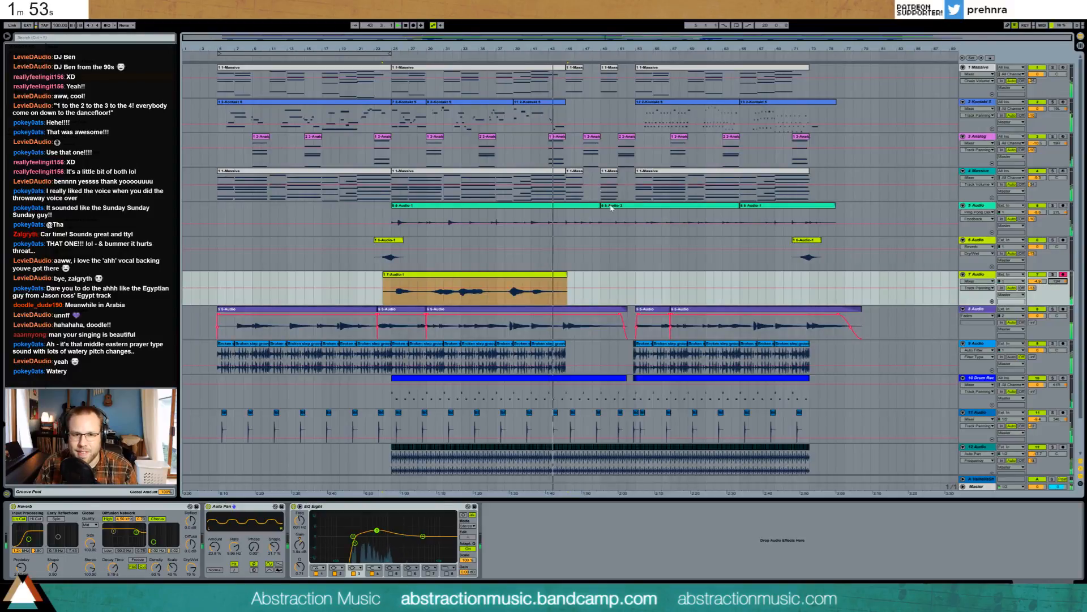
pyautogui.click(391, 242)
pyautogui.moveTo(392, 242); pyautogui.dragTo(570, 269)
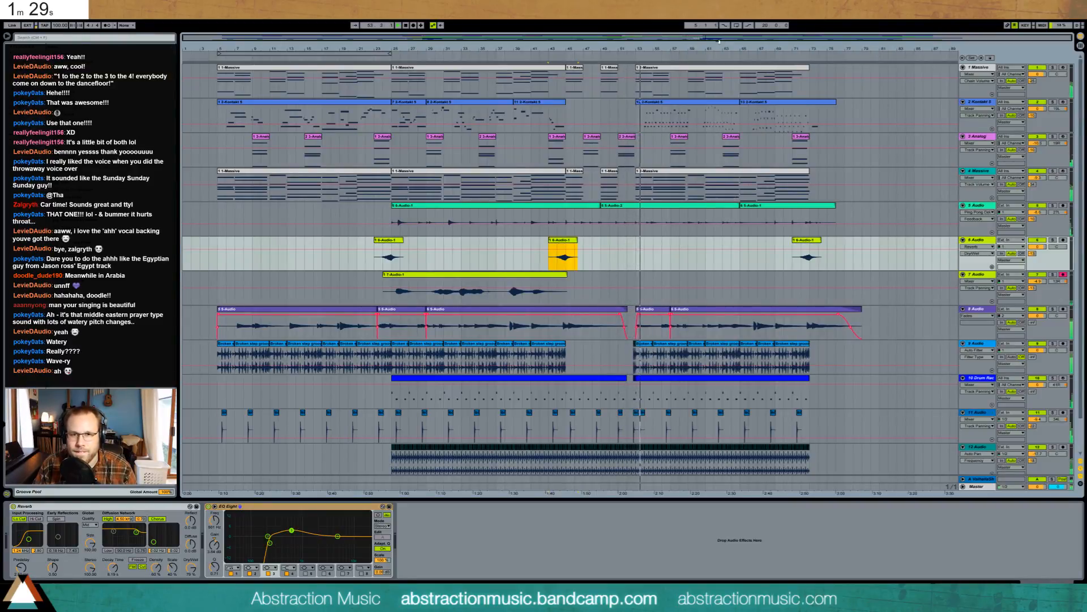
# - Zoom to bars 43–62 and paste copies of a short slice of track 9's groove into the gap
pyautogui.moveTo(717, 37); pyautogui.dragTo(717, 121)
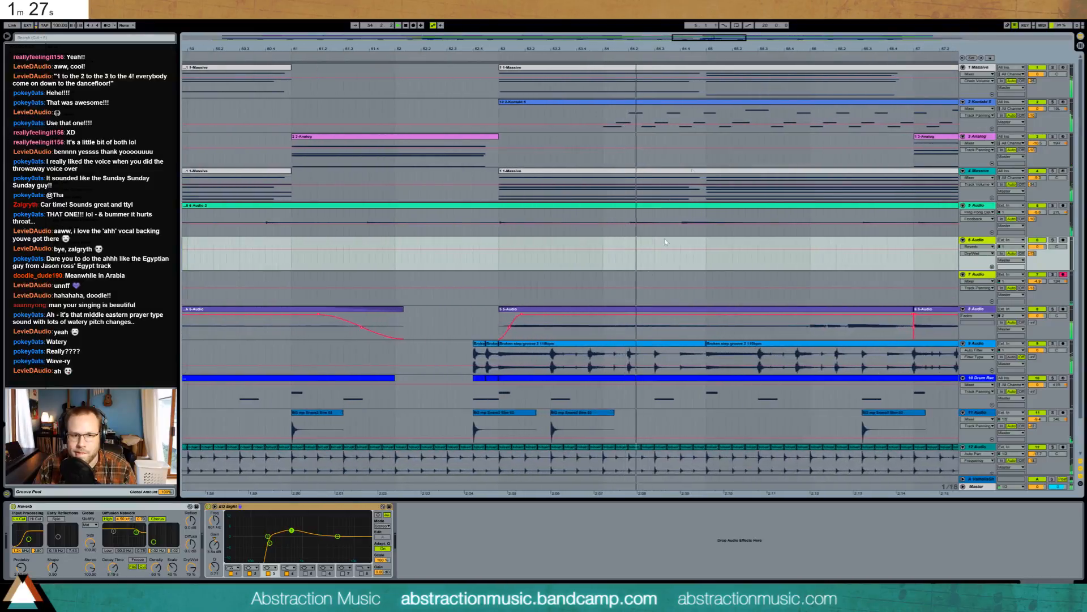
pyautogui.moveTo(605, 360); pyautogui.dragTo(589, 360)
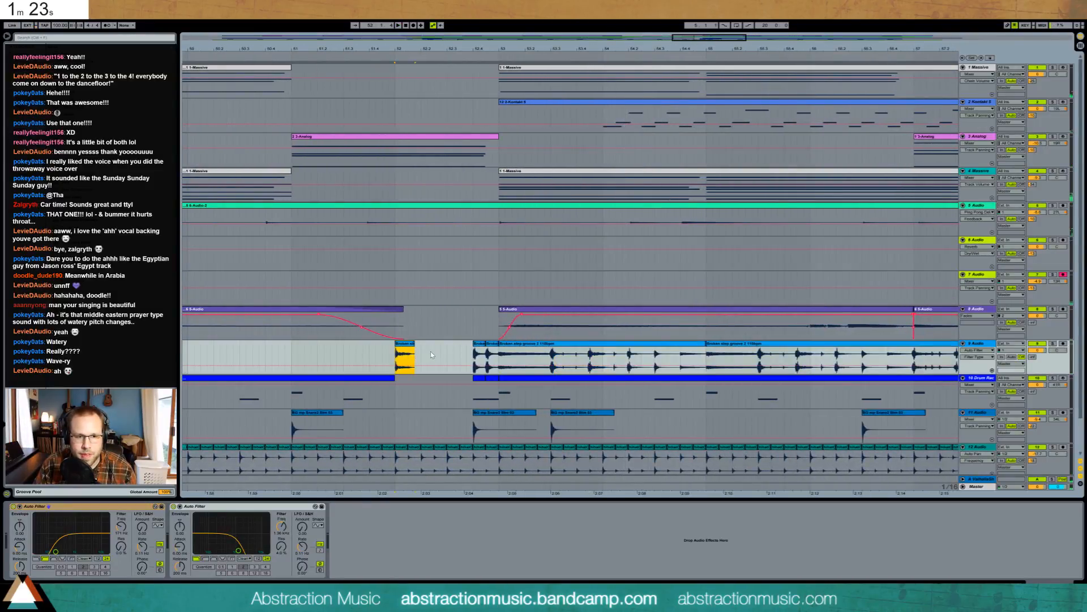
pyautogui.click(433, 353)
pyautogui.hotkey('ctrl', 'v')
pyautogui.click(382, 356)
pyautogui.press('space')
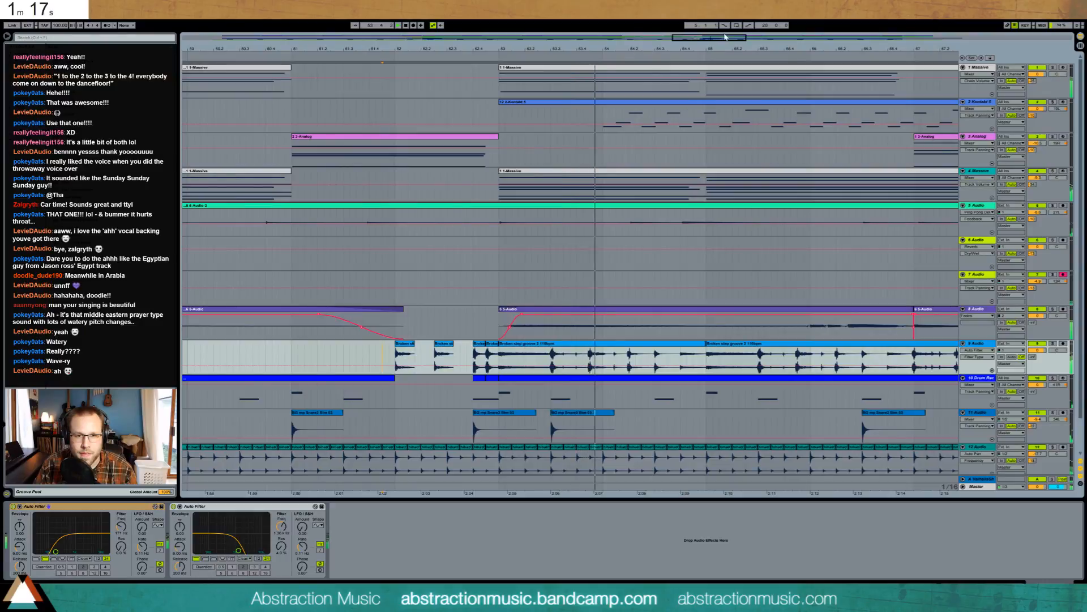
pyautogui.moveTo(725, 37); pyautogui.dragTo(725, 12)
pyautogui.scroll(-2, 668, 270)
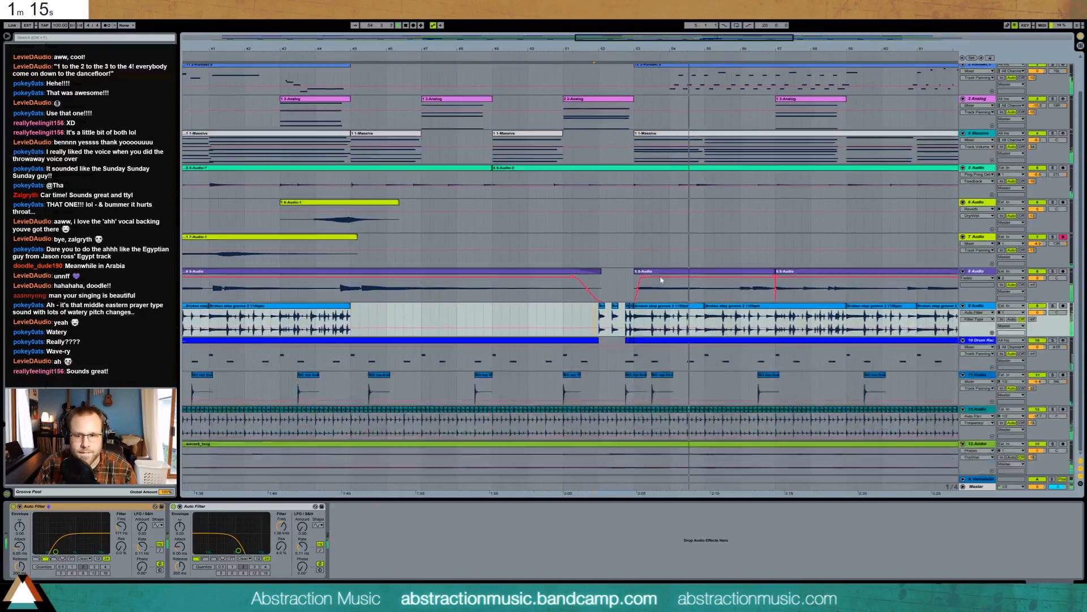
pyautogui.click(997, 409)
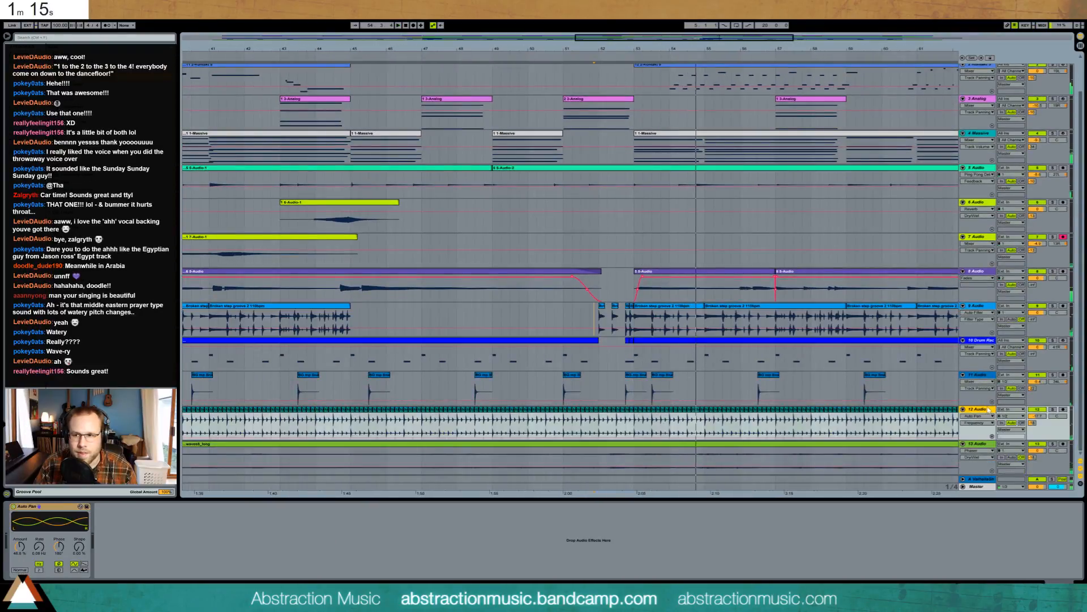
# - Add a Utility to track 12 with a -24.4 dB gain dip, then zoom out and switch to the timer
pyautogui.click(338, 424)
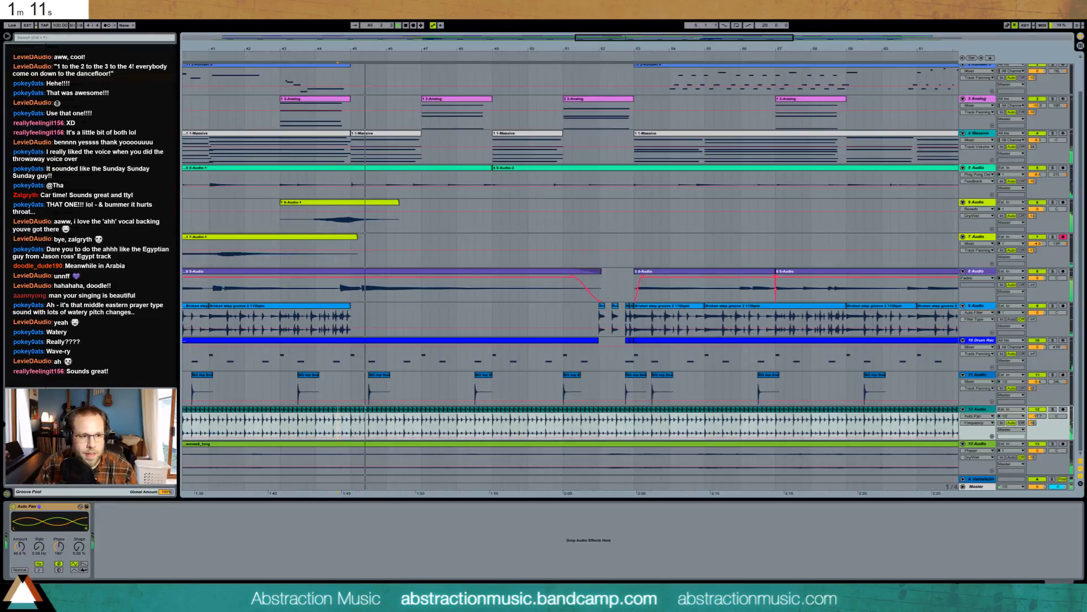
pyautogui.moveTo(97, 362); pyautogui.dragTo(125, 549)
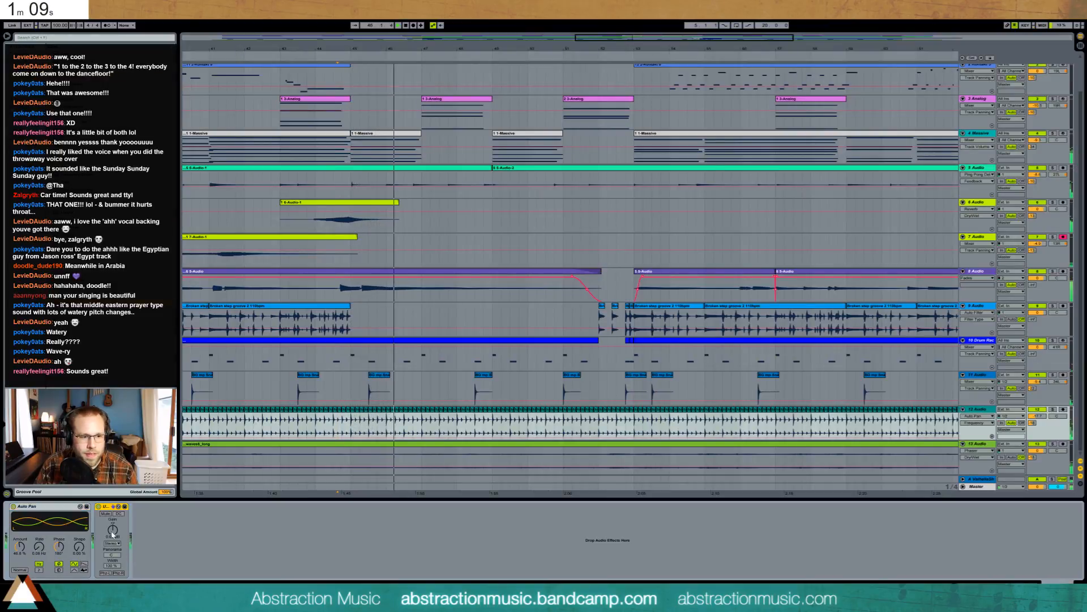
pyautogui.click(112, 530)
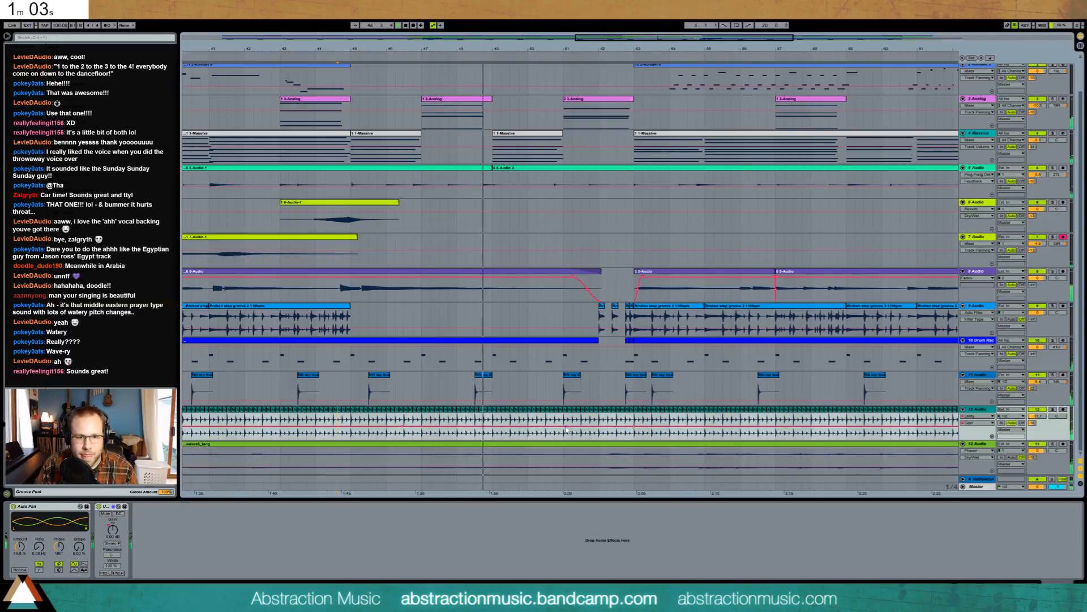
pyautogui.moveTo(566, 426); pyautogui.dragTo(596, 439)
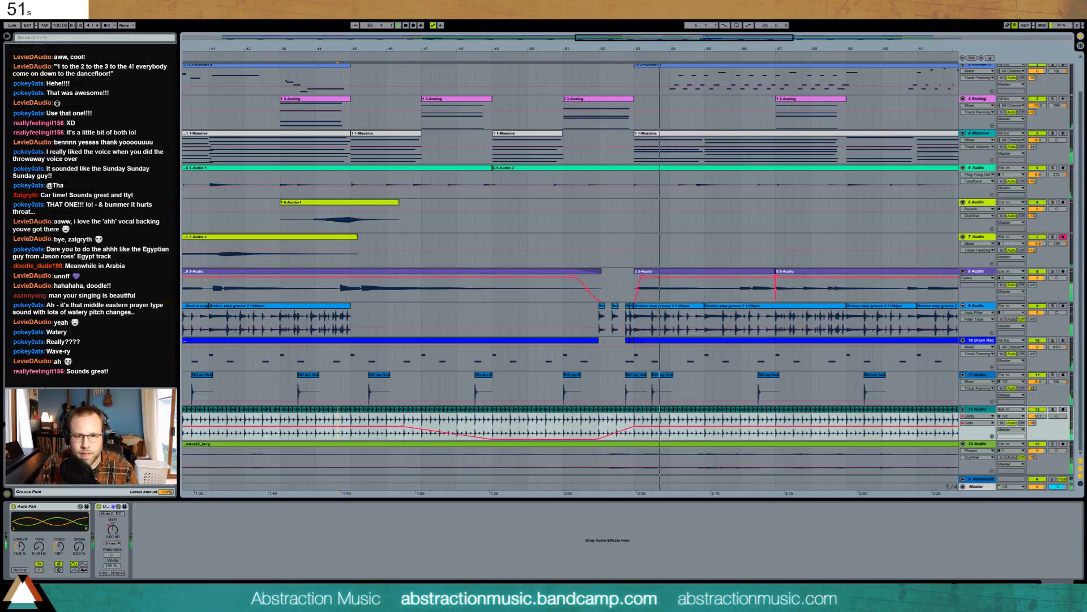
pyautogui.moveTo(741, 44); pyautogui.dragTo(762, 16)
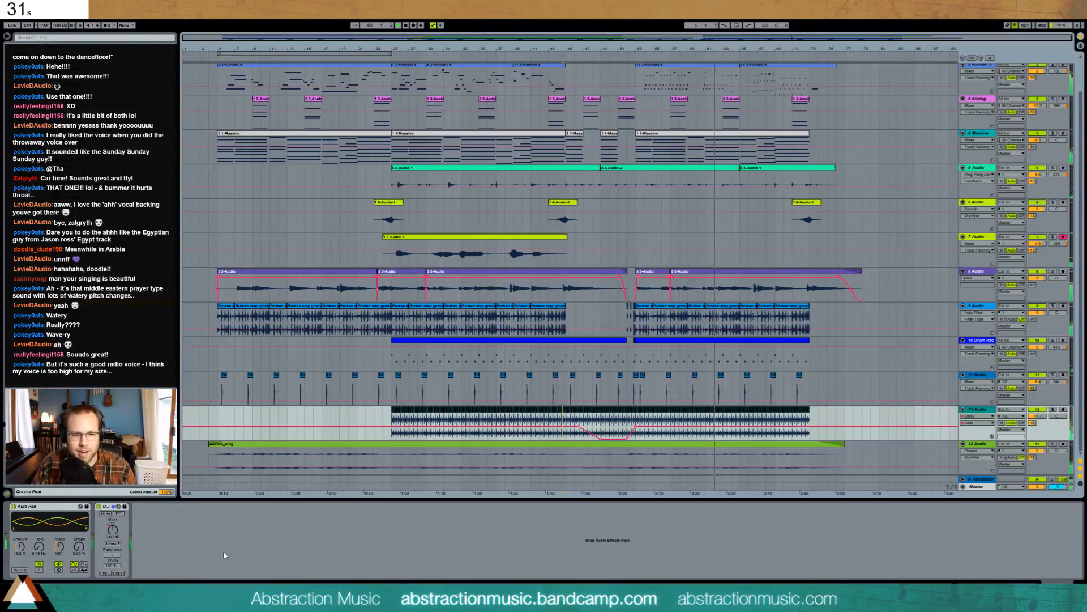
pyautogui.hotkey('alt', 'Tab')
# - Stop the Google countdown timer at 29 seconds and close the Firefox window
pyautogui.click(233, 278)
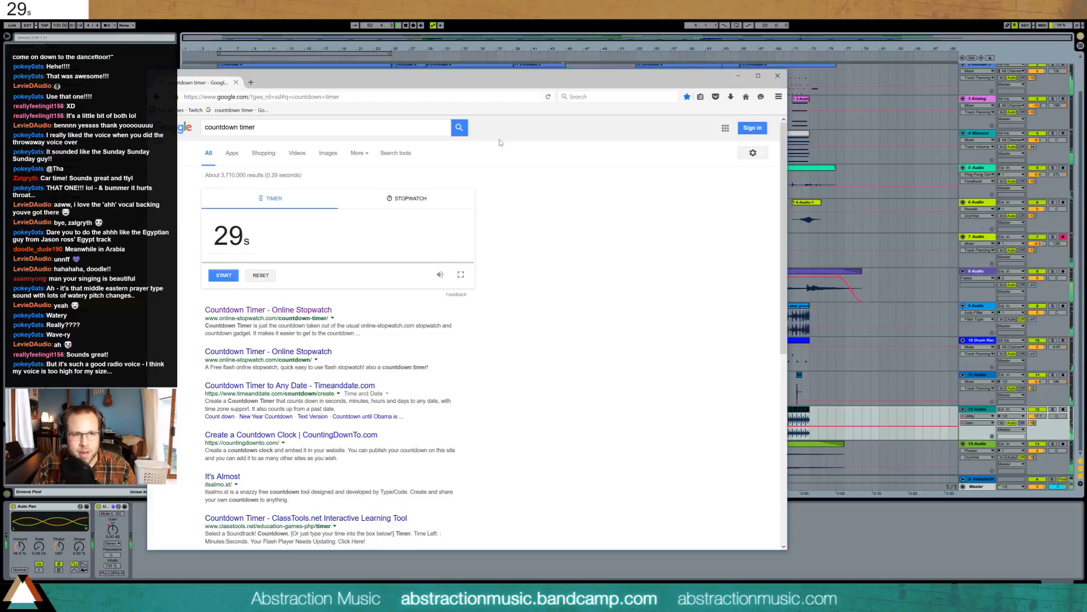
pyautogui.click(778, 76)
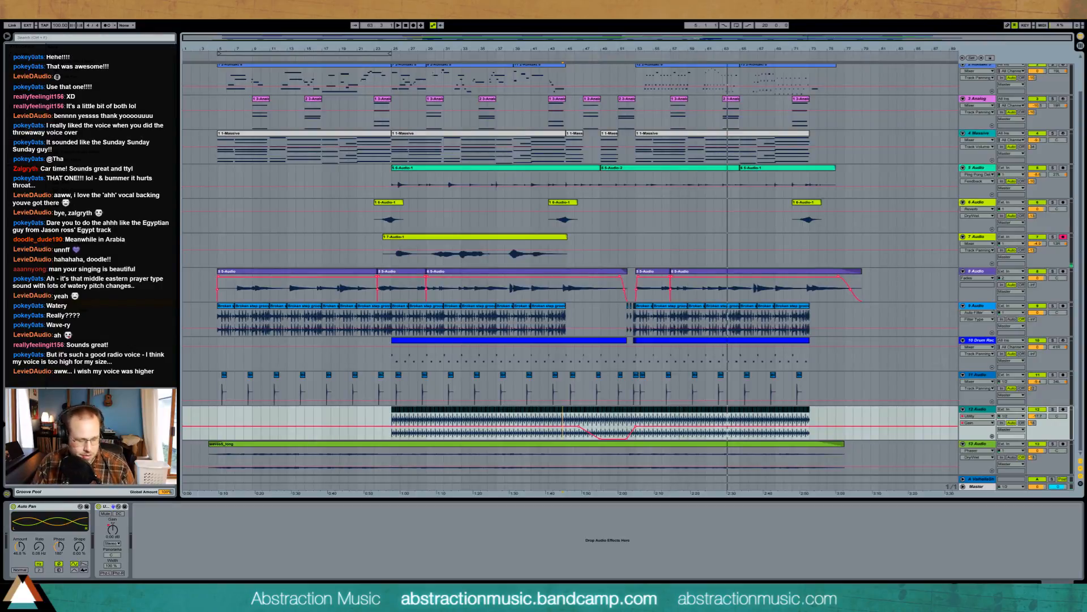
# - Insert the BB-Simple Mastering rack before the Limiter on the Master track
pyautogui.click(977, 486)
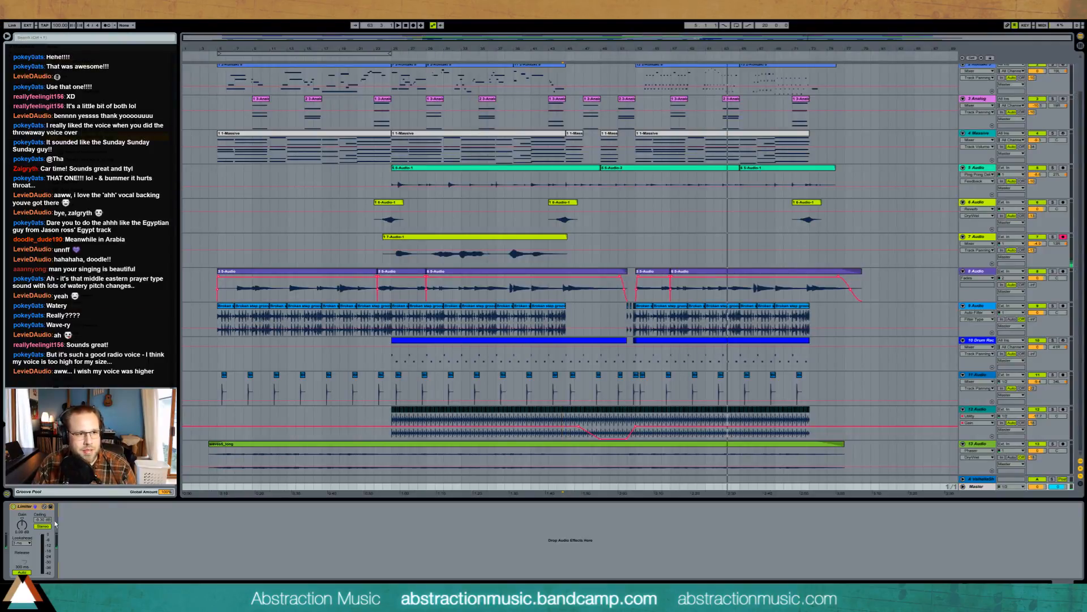
pyautogui.moveTo(55, 524); pyautogui.dragTo(14, 532)
pyautogui.moveTo(230, 533); pyautogui.dragTo(233, 533)
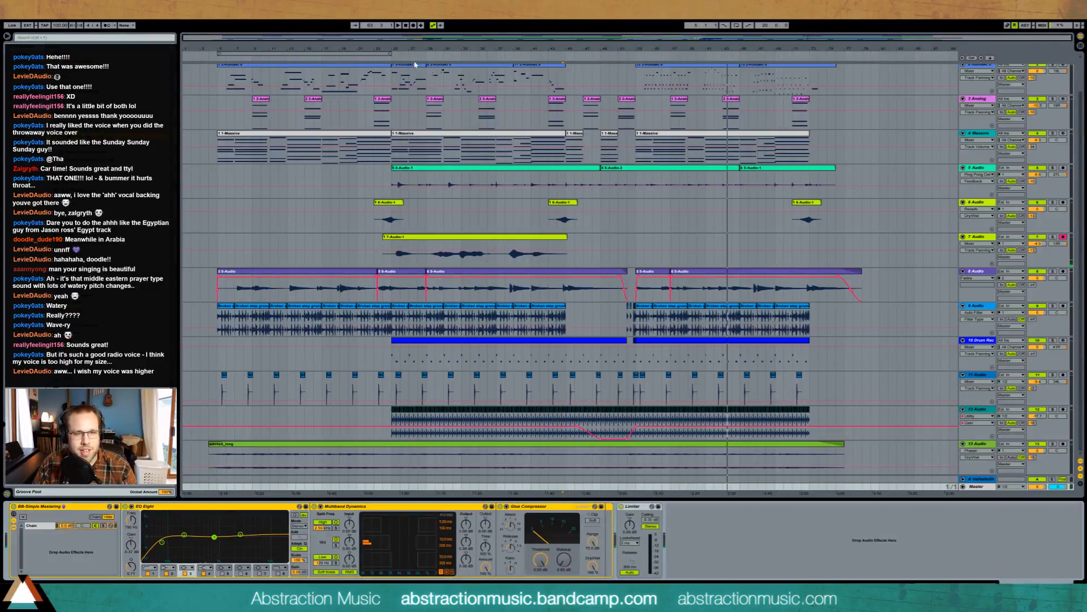
# - During playback, check the 70.8 Hz and 2.59 kHz EQ bands and set Glue Compressor threshold to -10.2 dB
pyautogui.click(387, 56)
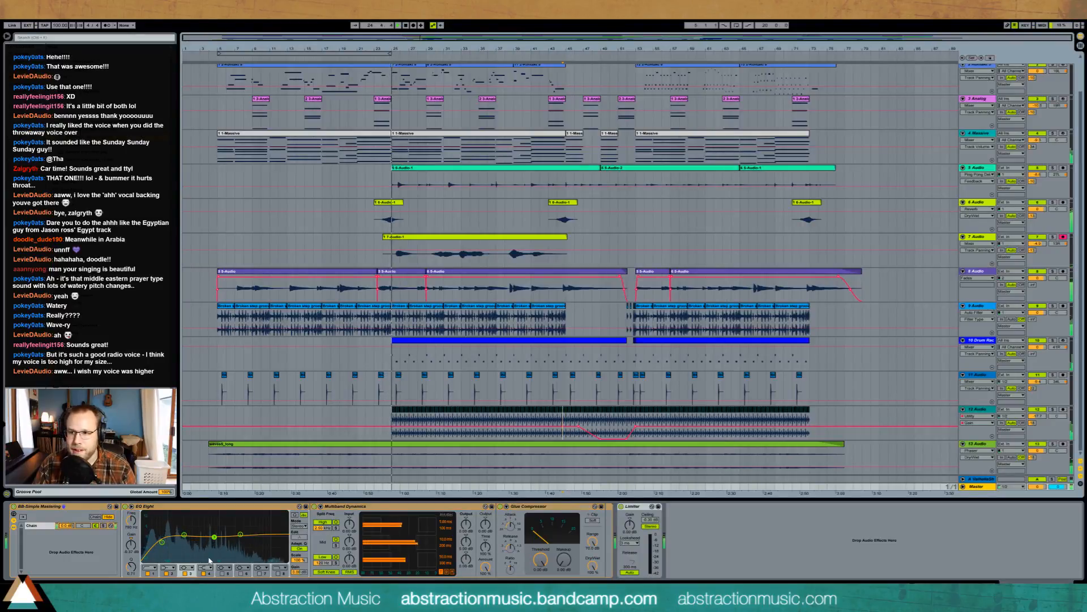
pyautogui.click(162, 542)
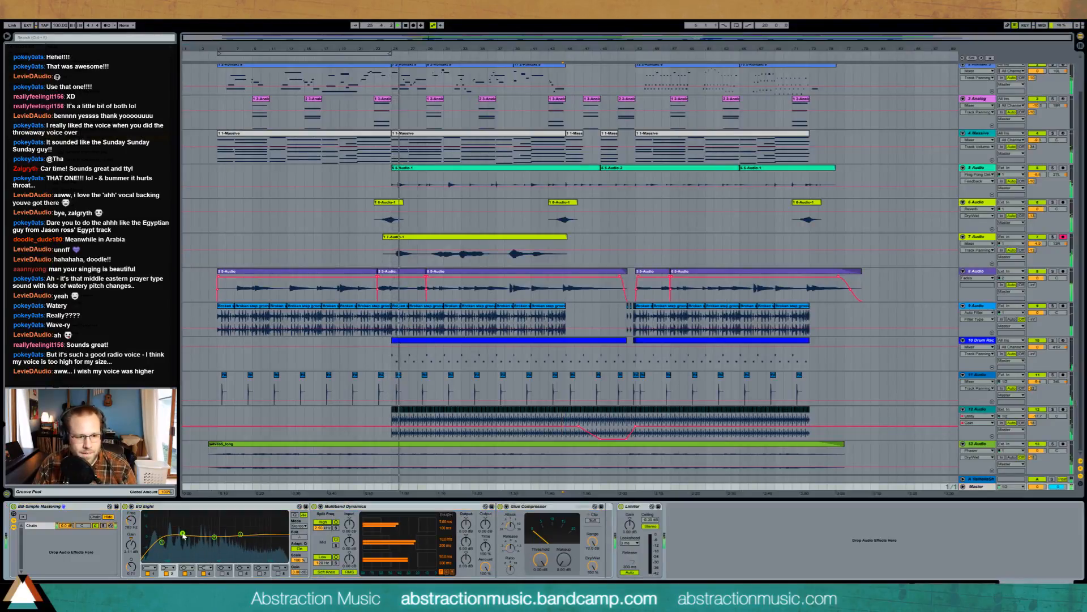
pyautogui.click(241, 535)
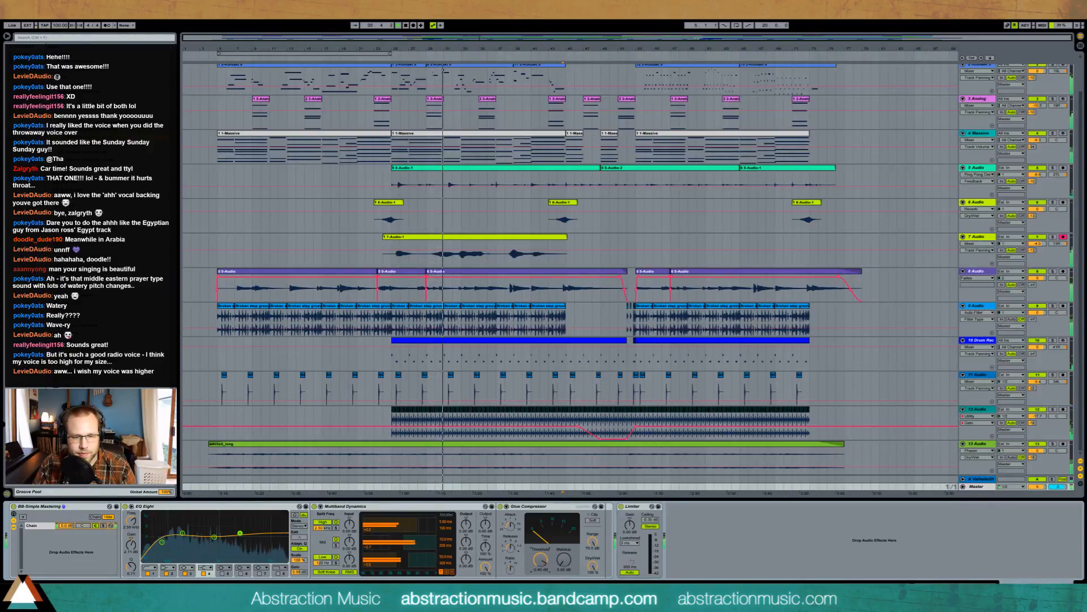
pyautogui.moveTo(542, 559)
pyautogui.mouseDown()
pyautogui.moveTo(512, 578)
pyautogui.moveTo(541, 558)
pyautogui.mouseUp()
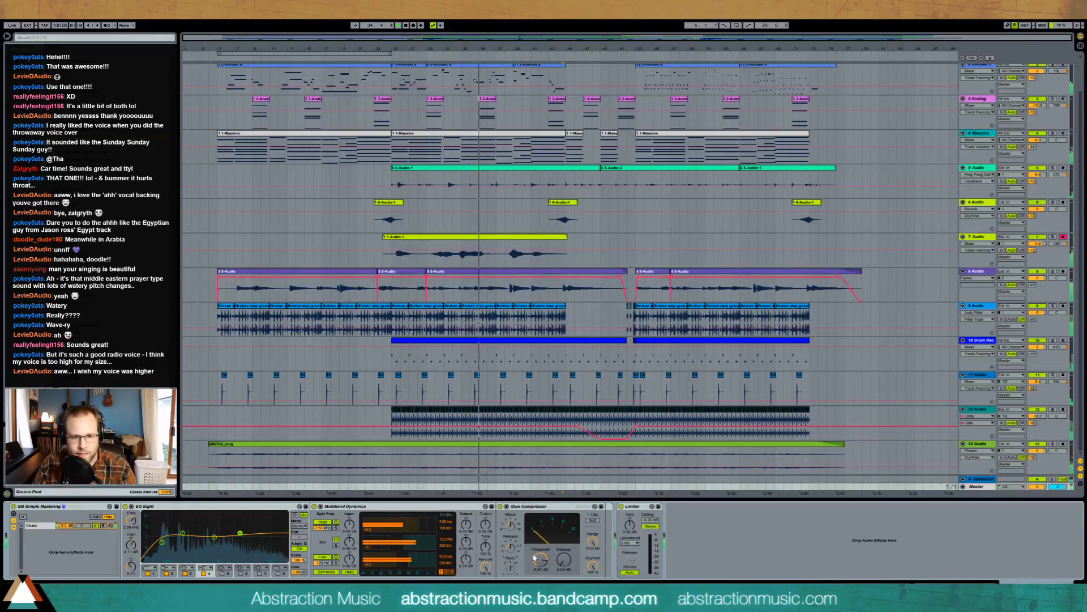
pyautogui.moveTo(540, 559)
pyautogui.mouseDown()
pyautogui.moveTo(540, 568)
pyautogui.moveTo(541, 553)
pyautogui.mouseUp()
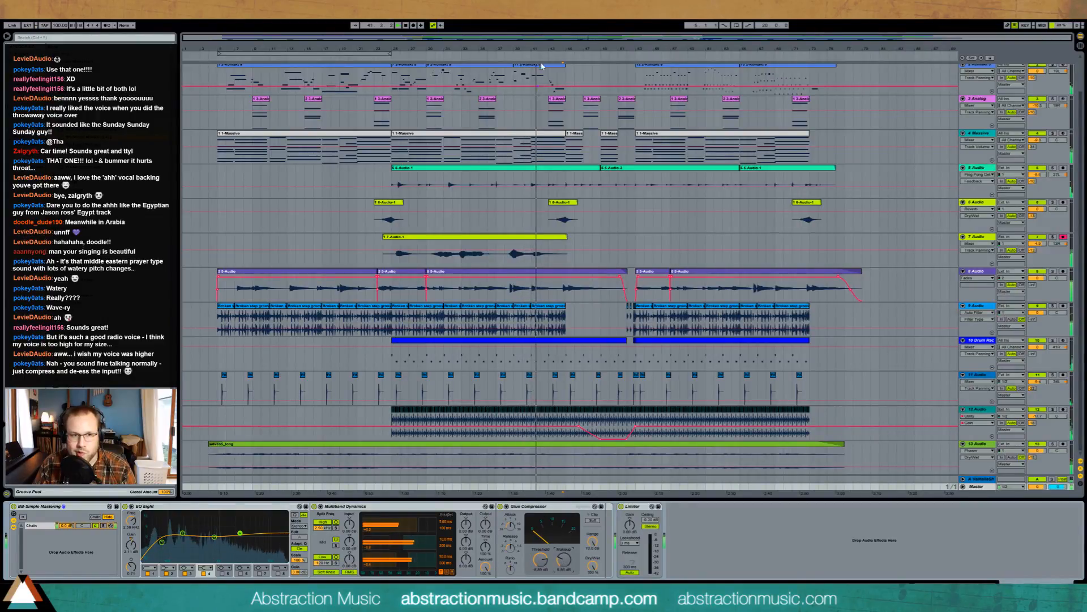
pyautogui.scroll(3, 541, 97)
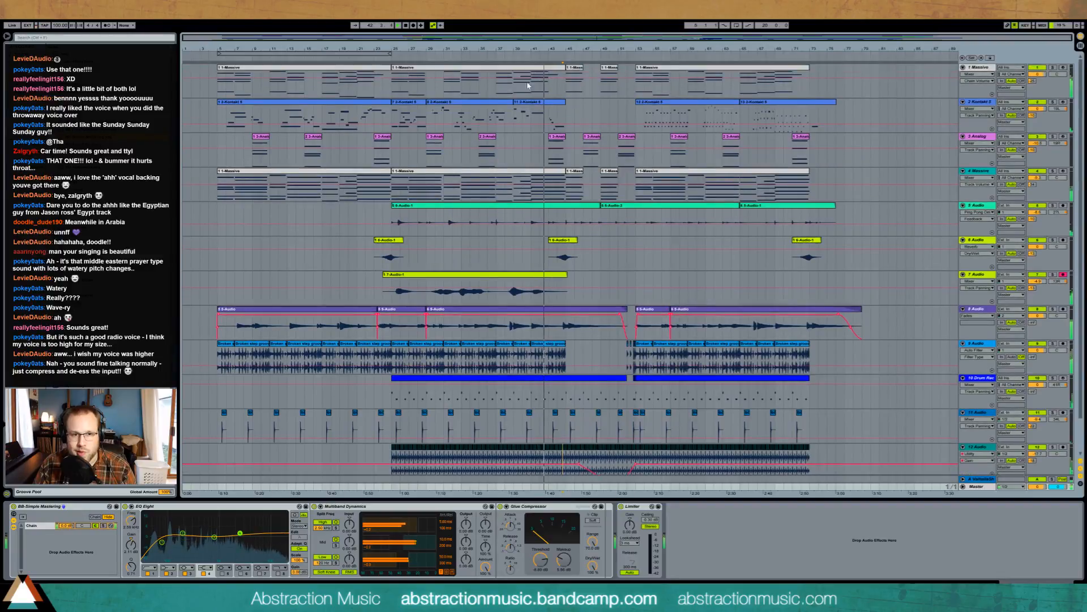
# - Set track 5 Audio's Compressor threshold to -15.6 dB and lengthen the fade-in of track 8's second clip
pyautogui.doubleClick(541, 111)
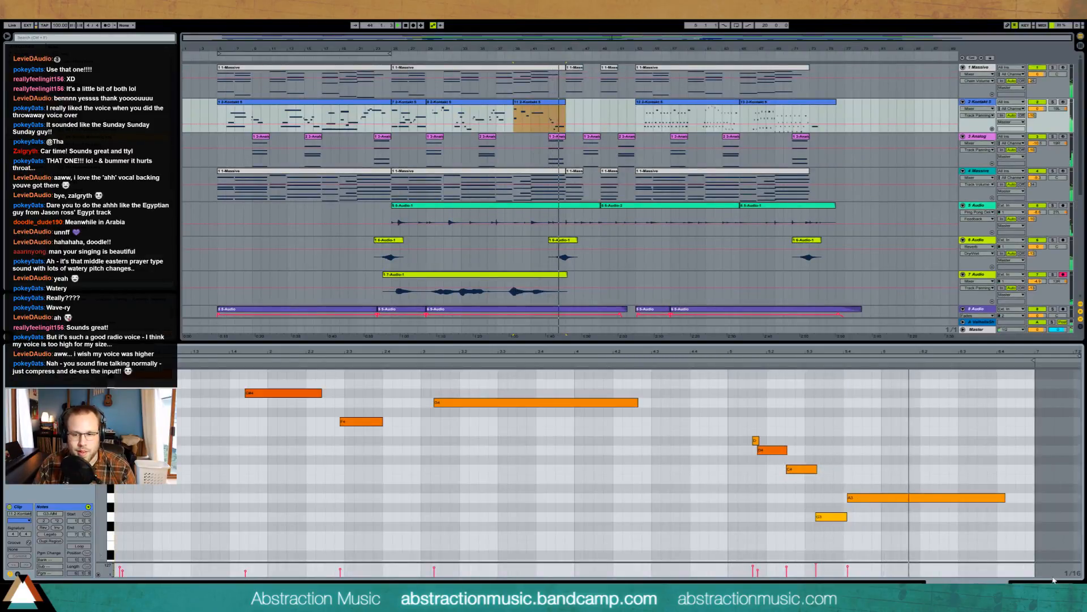
pyautogui.hotkey('shift', 'Tab')
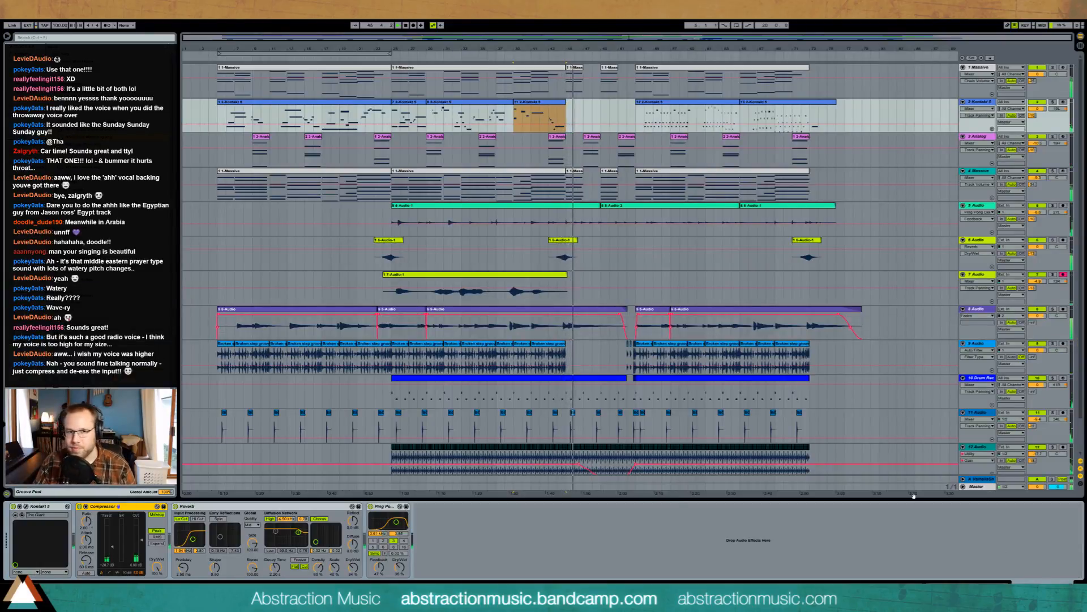
pyautogui.click(978, 205)
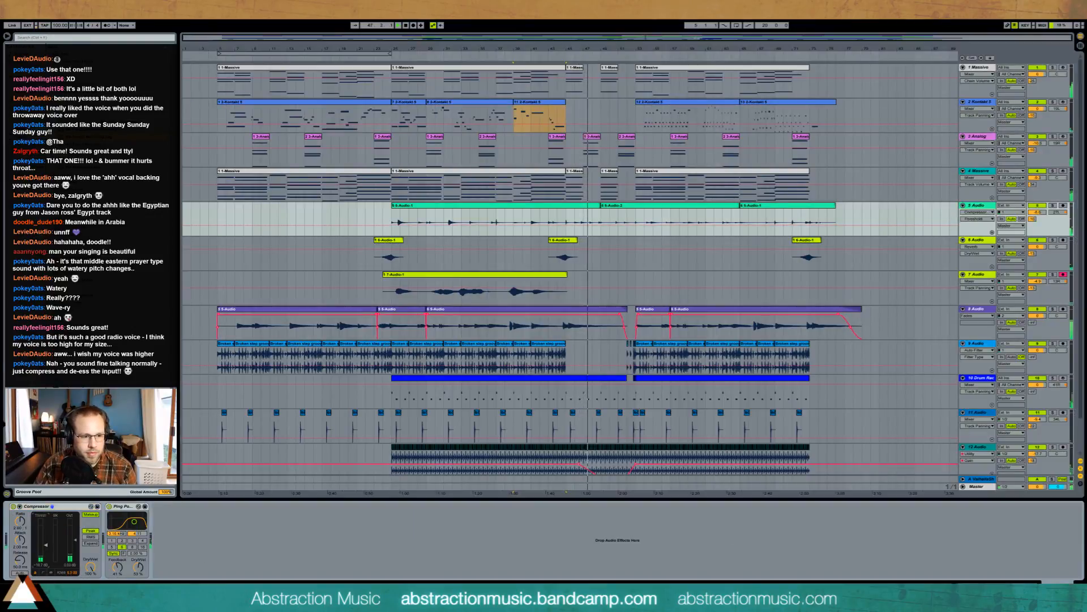
pyautogui.moveTo(40, 555); pyautogui.dragTo(47, 550)
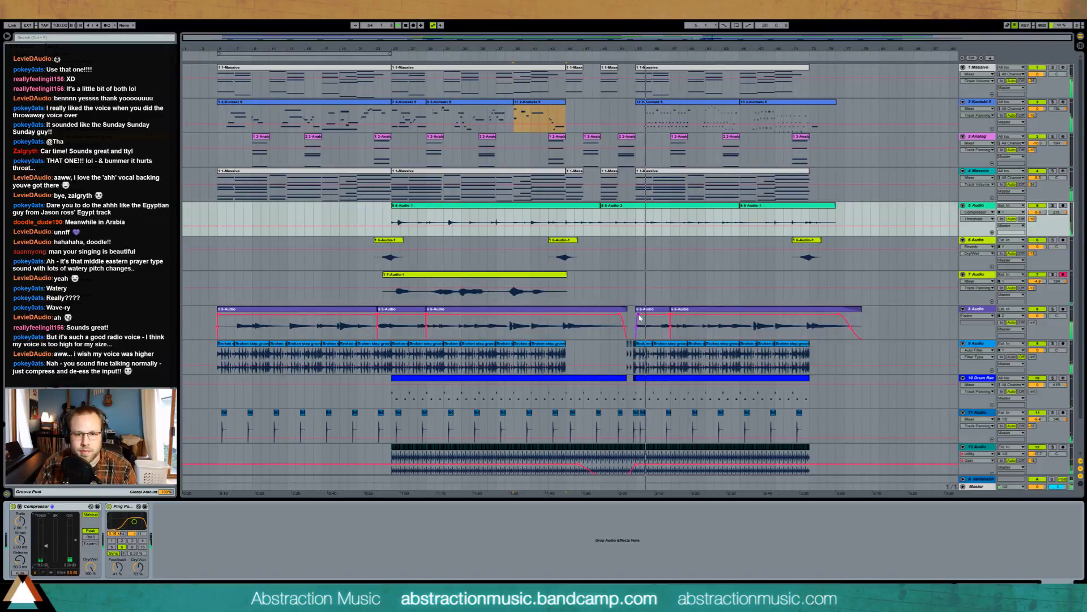
pyautogui.moveTo(640, 318); pyautogui.dragTo(647, 316)
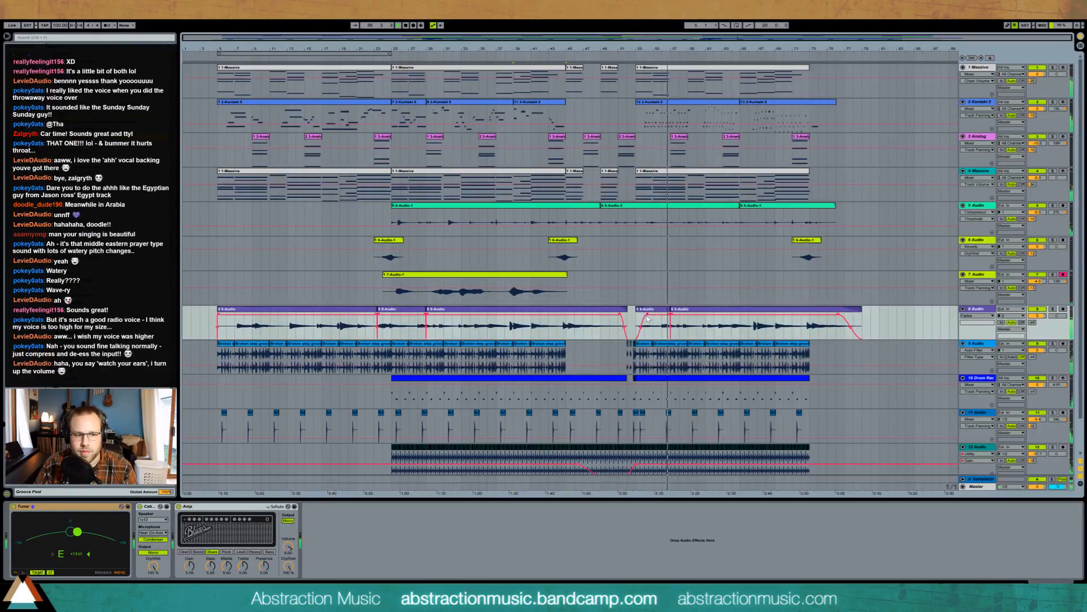
# - Remove the Tuner from track 8 and open its second vocal clip's waveform, zoomed in
pyautogui.click(115, 508)
pyautogui.press('Delete')
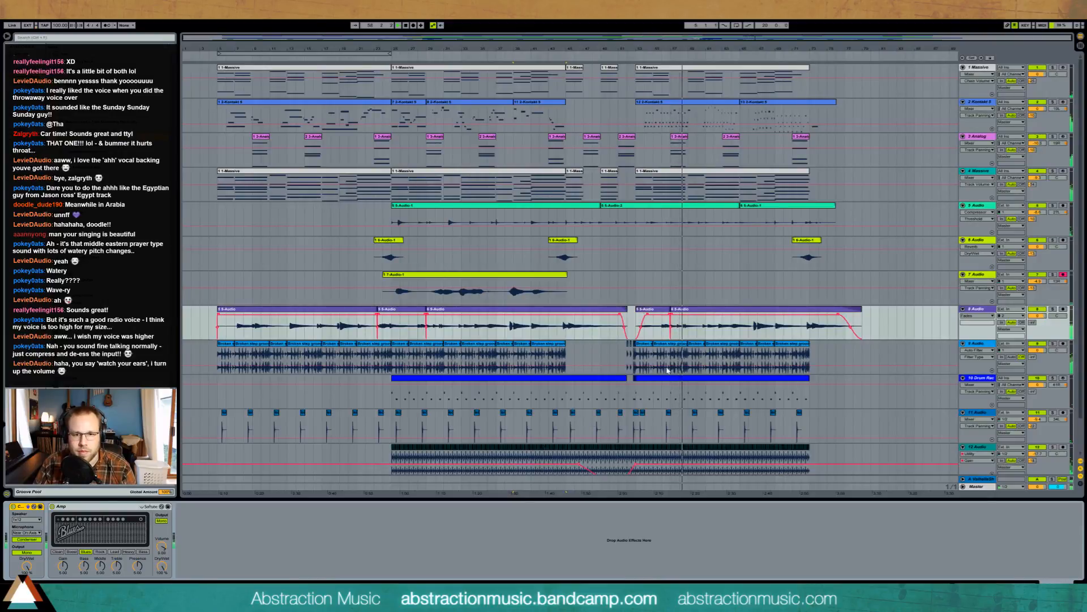
pyautogui.doubleClick(690, 310)
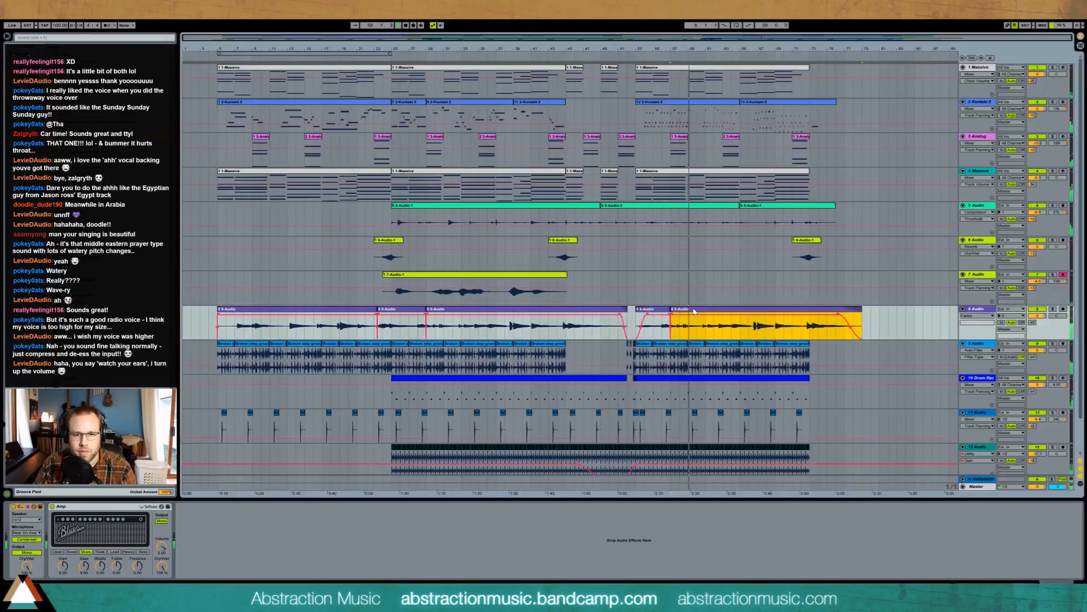
pyautogui.moveTo(208, 368); pyautogui.dragTo(192, 371)
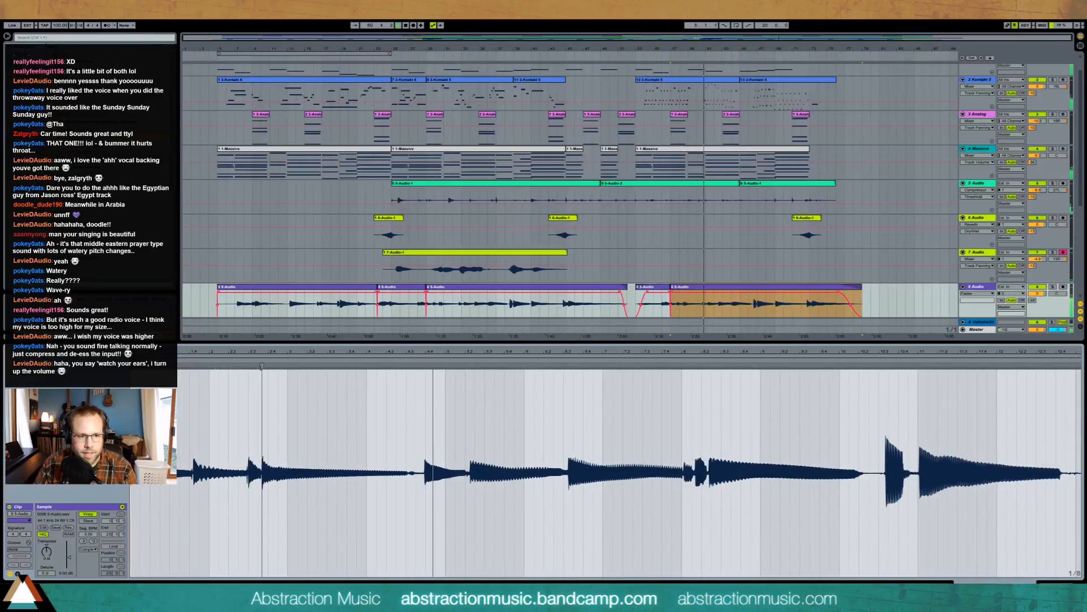
# - Add warp markers on the first transients, aligning the first to 1.4 and shifting a syllable onto the beat
pyautogui.doubleClick(193, 366)
pyautogui.moveTo(193, 366); pyautogui.dragTo(189, 366)
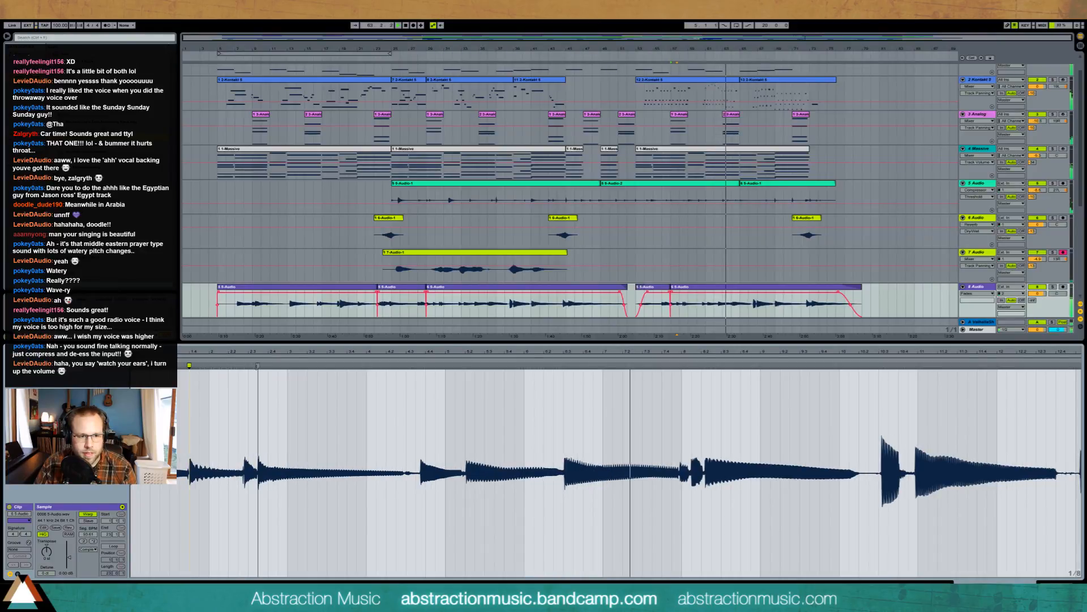
pyautogui.doubleClick(247, 370)
pyautogui.doubleClick(248, 368)
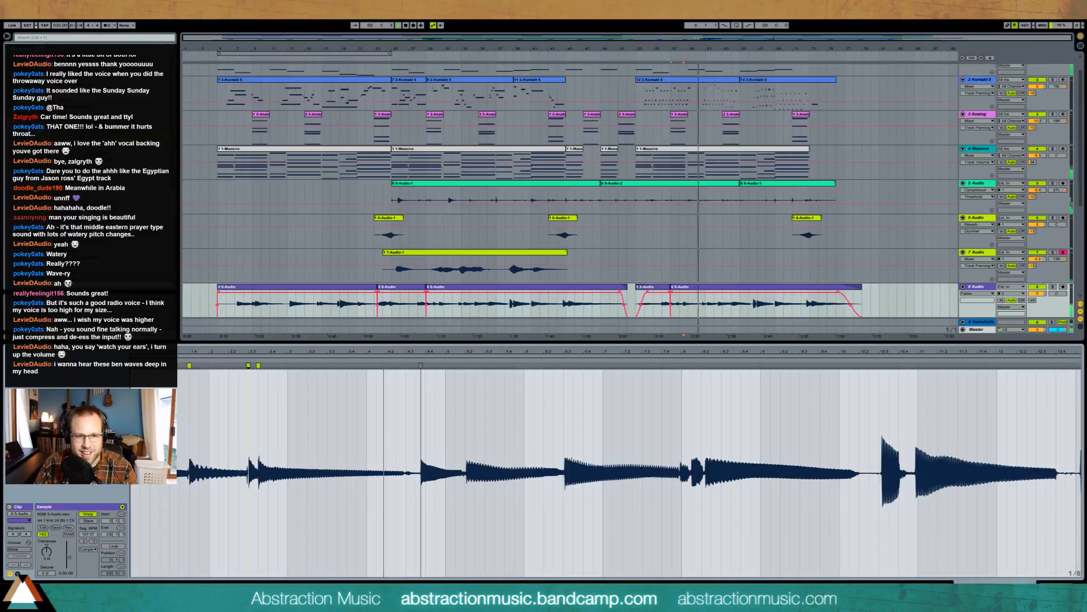
pyautogui.moveTo(420, 366); pyautogui.dragTo(475, 365)
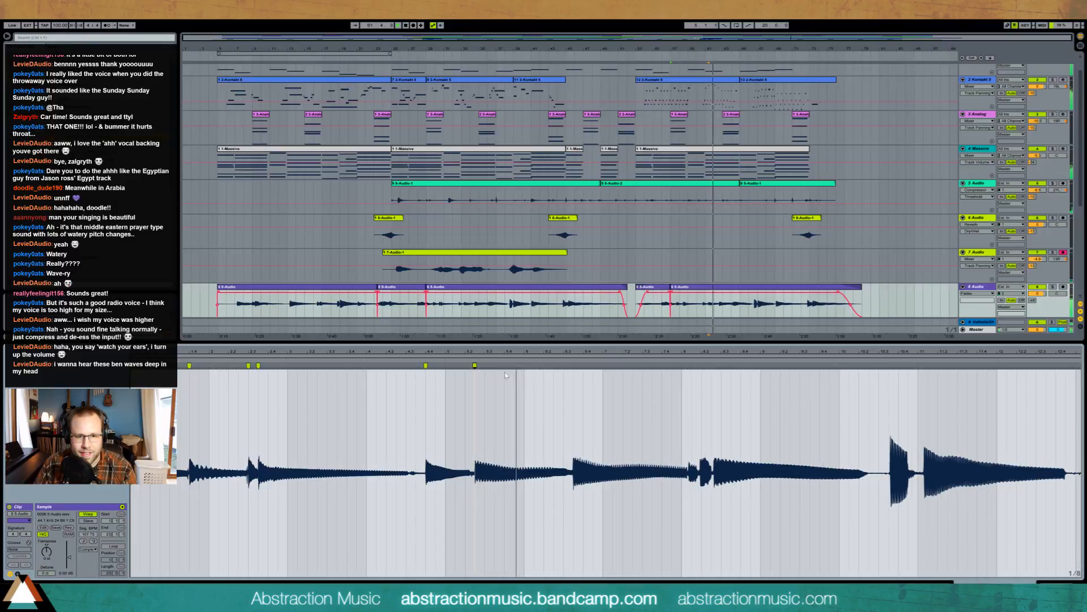
# - Add warp markers on the following syllables and nudge them slightly earlier, then replay the edit
pyautogui.doubleClick(573, 365)
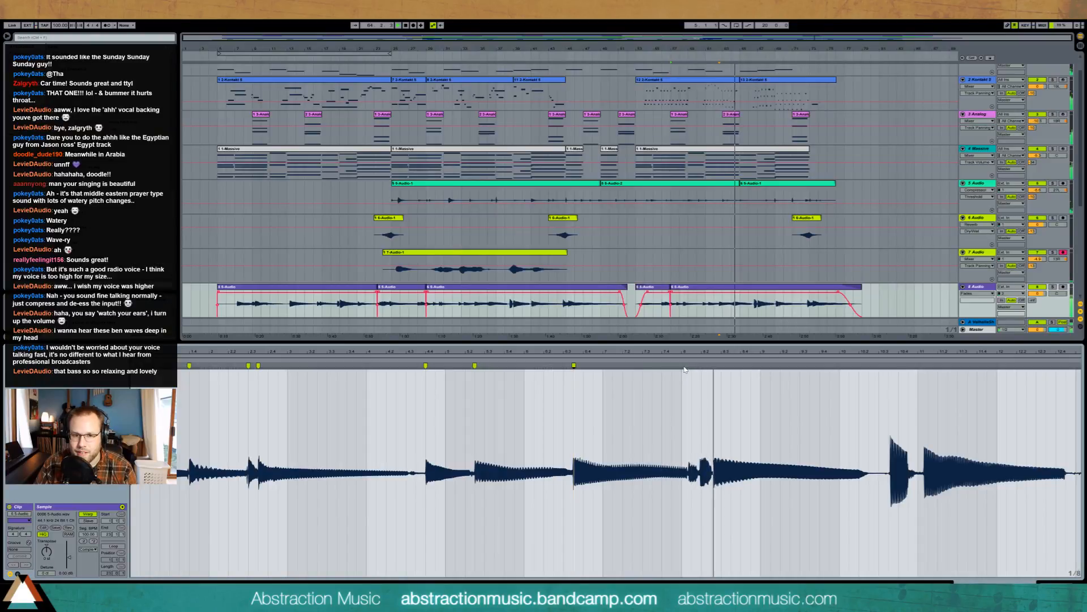
pyautogui.doubleClick(689, 366)
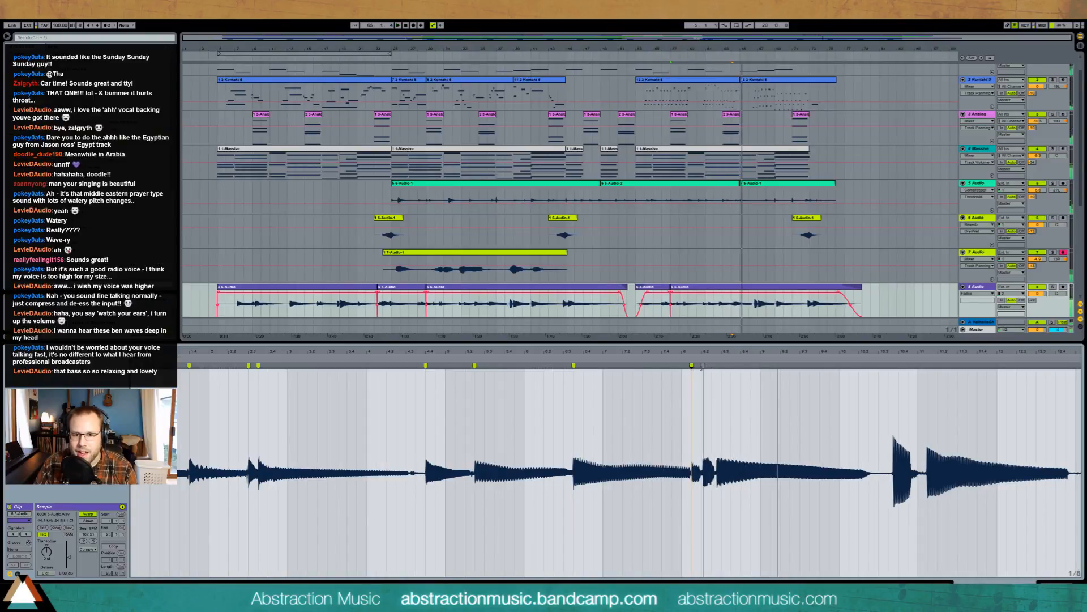
pyautogui.press('space')
pyautogui.moveTo(702, 366); pyautogui.dragTo(701, 366)
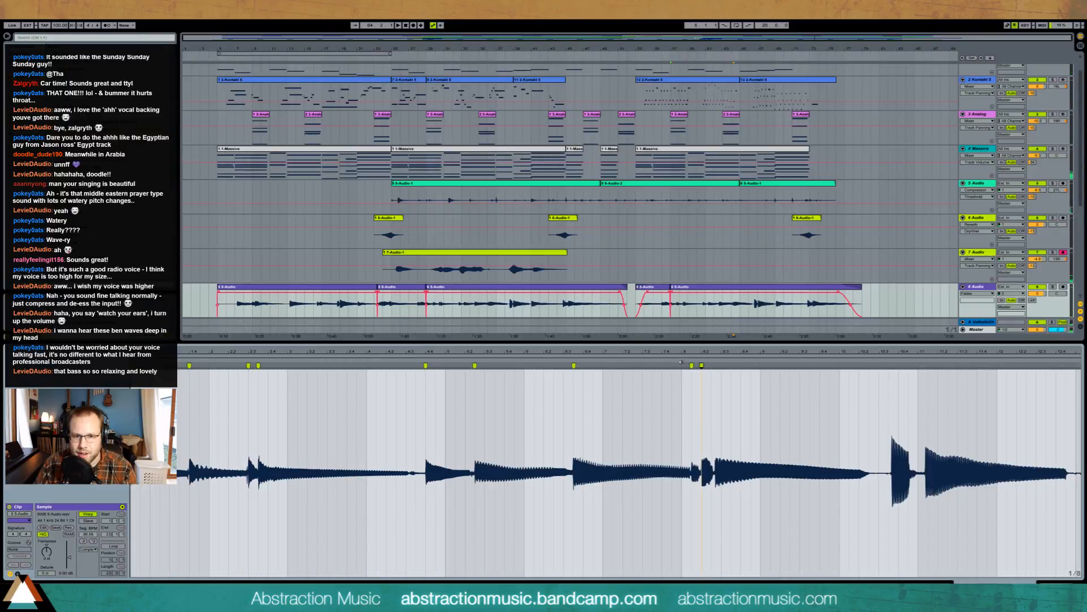
pyautogui.doubleClick(715, 366)
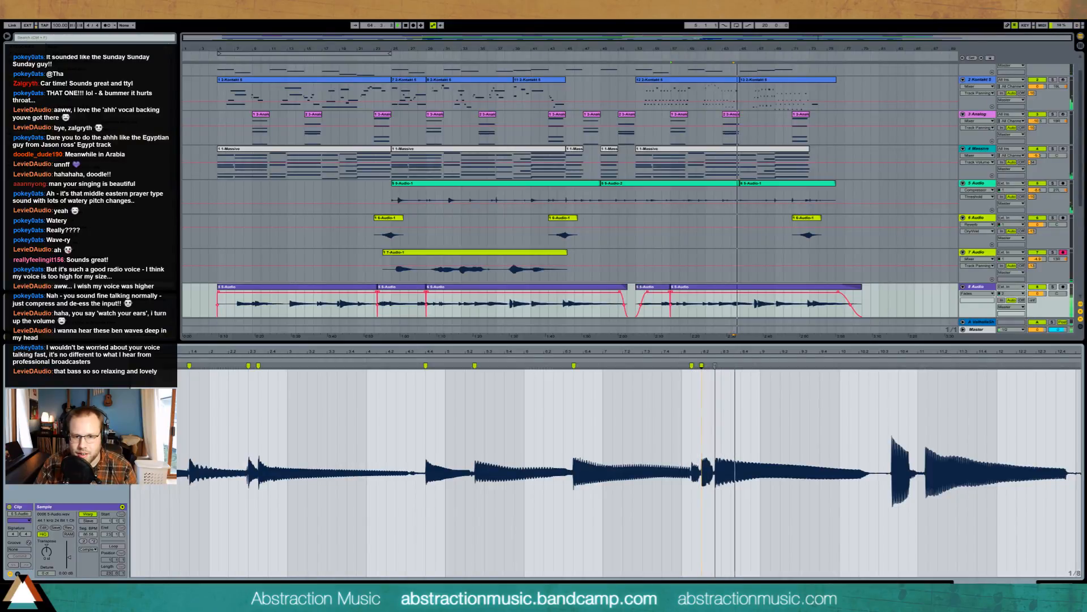
pyautogui.moveTo(715, 366); pyautogui.dragTo(712, 366)
pyautogui.click(687, 372)
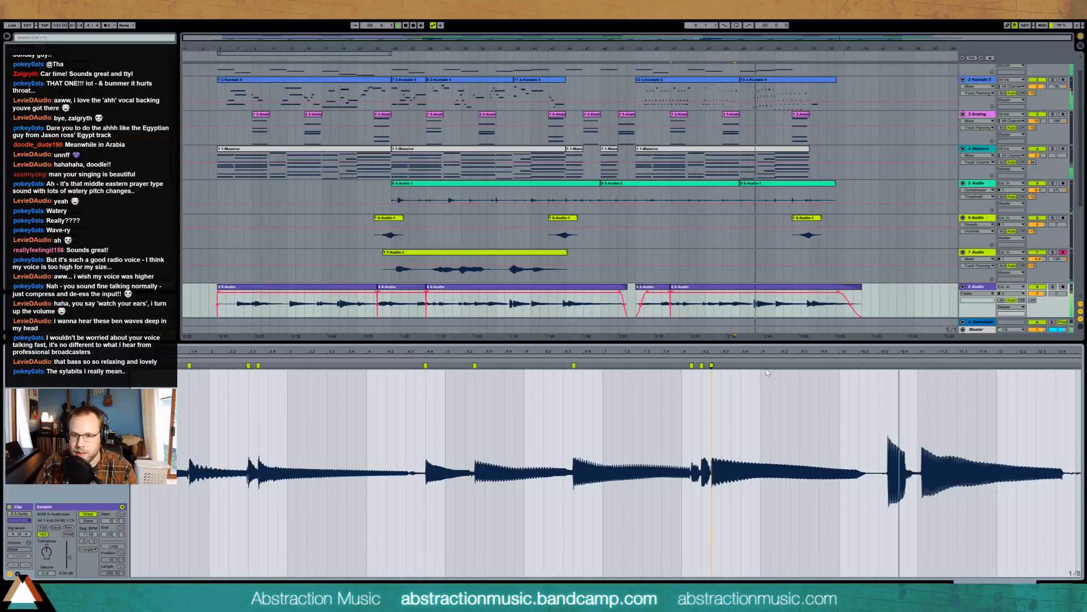
# - Add warp markers around the loud later transient, pulling it onto bar 11
pyautogui.doubleClick(888, 378)
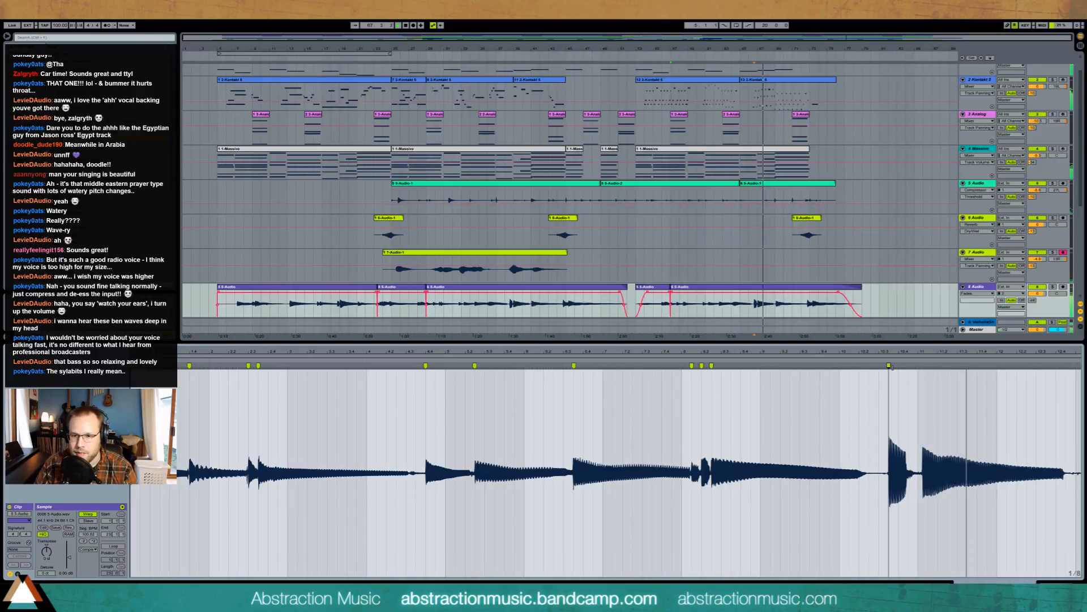
pyautogui.doubleClick(922, 370)
pyautogui.moveTo(922, 368); pyautogui.dragTo(909, 368)
pyautogui.doubleClick(906, 369)
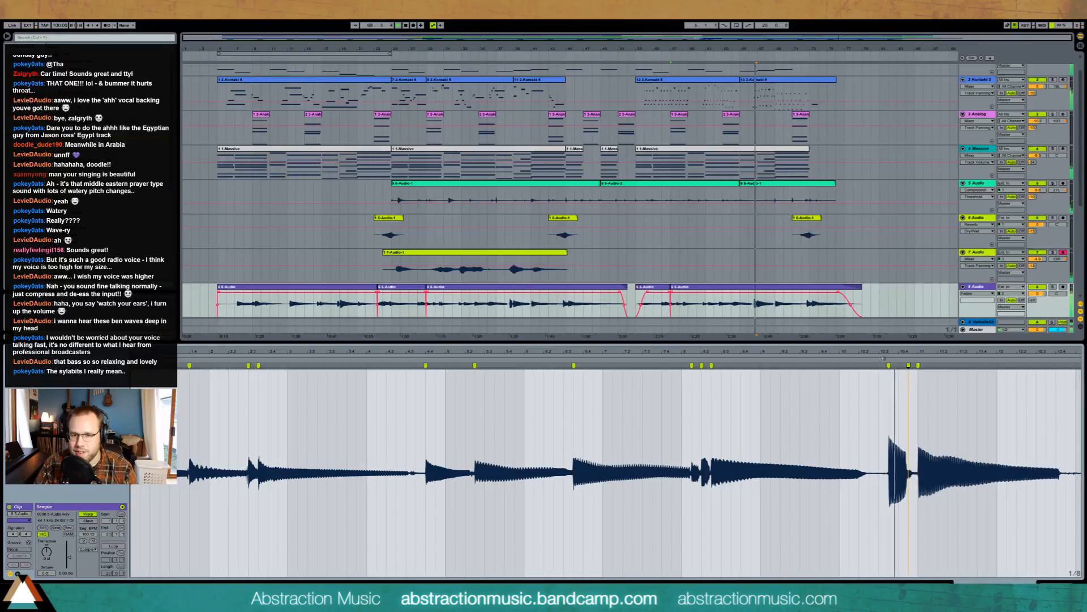
# - Add and fine-tune a warp marker near bar 13, then insert a new audio track below track 5
pyautogui.moveTo(989, 353); pyautogui.dragTo(407, 357)
pyautogui.doubleClick(503, 369)
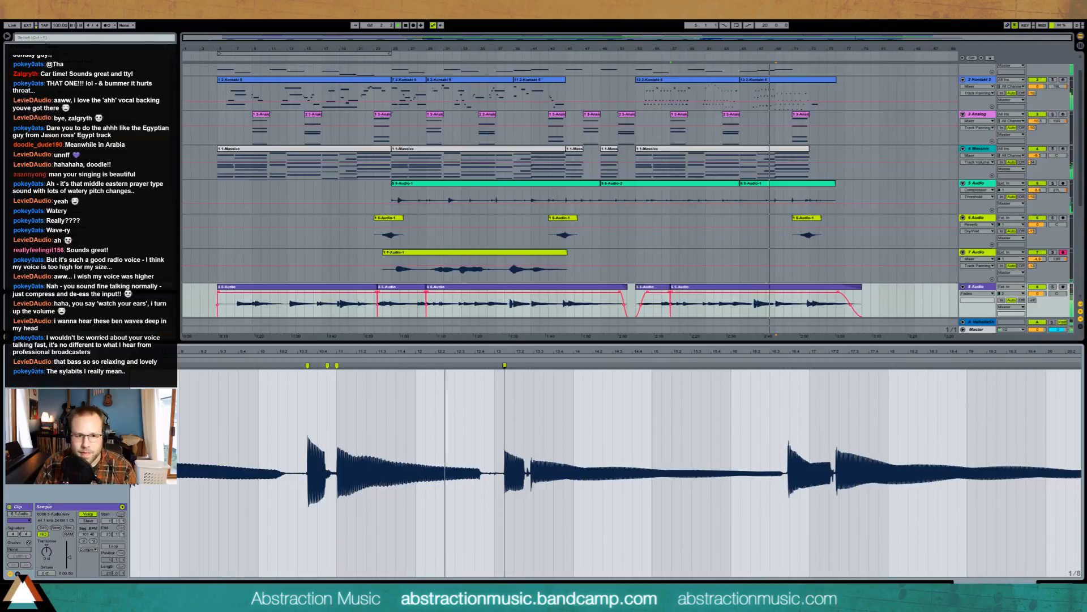
pyautogui.moveTo(502, 368); pyautogui.dragTo(505, 368)
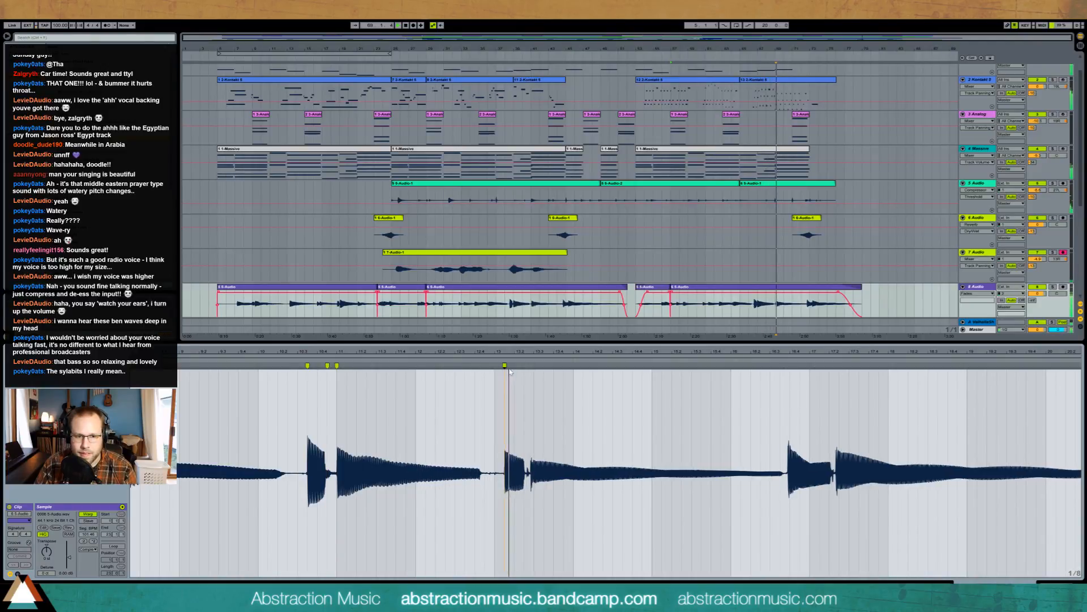
pyautogui.moveTo(504, 366)
pyautogui.mouseDown()
pyautogui.moveTo(494, 366)
pyautogui.moveTo(514, 366)
pyautogui.mouseUp()
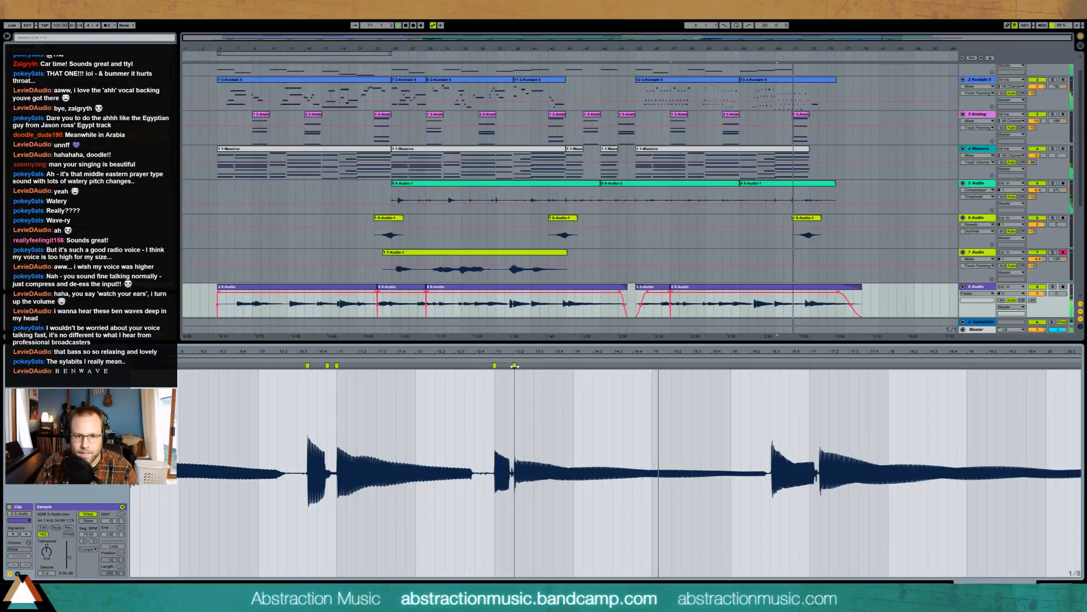
pyautogui.click(487, 363)
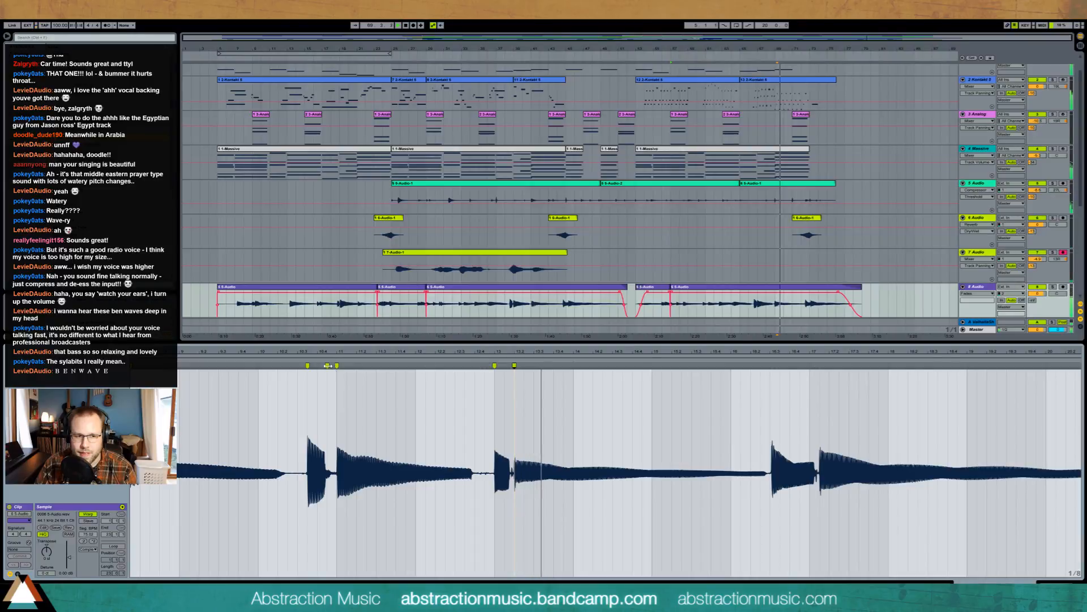
pyautogui.click(474, 368)
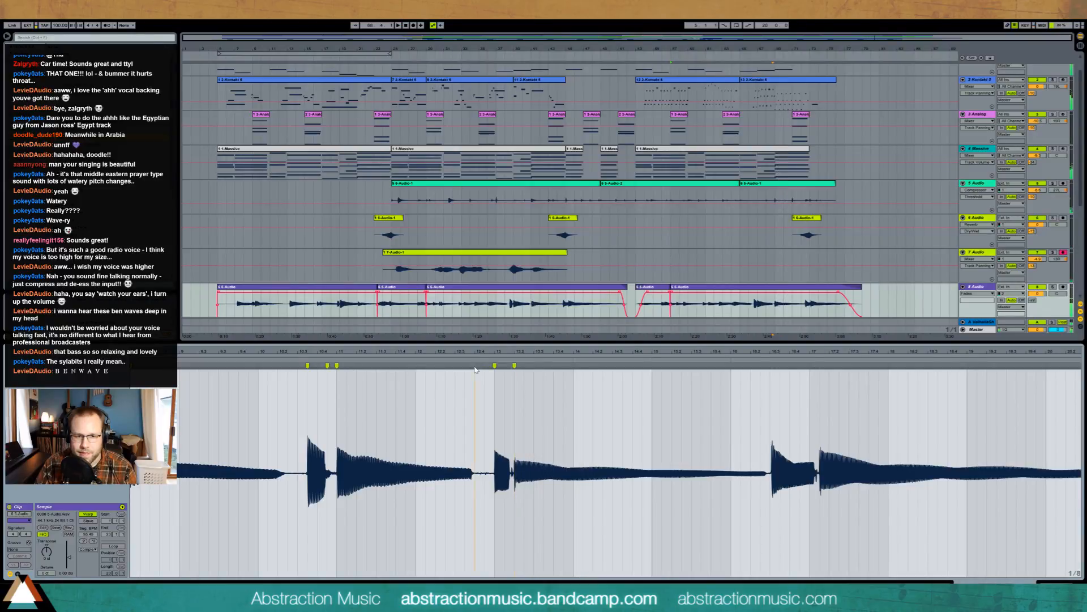
pyautogui.moveTo(475, 367); pyautogui.dragTo(482, 368)
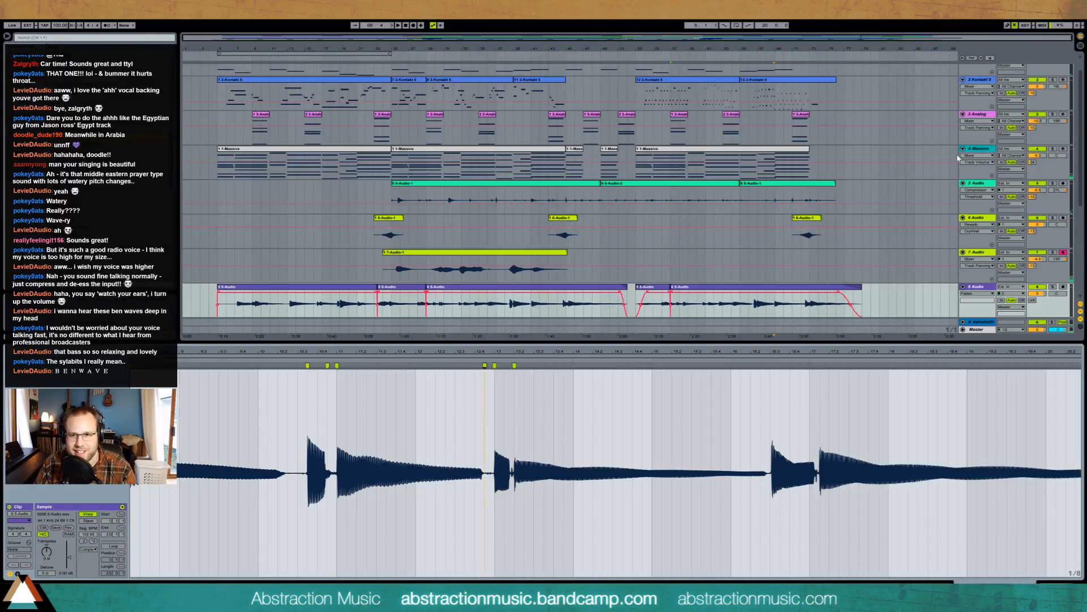
pyautogui.click(974, 185)
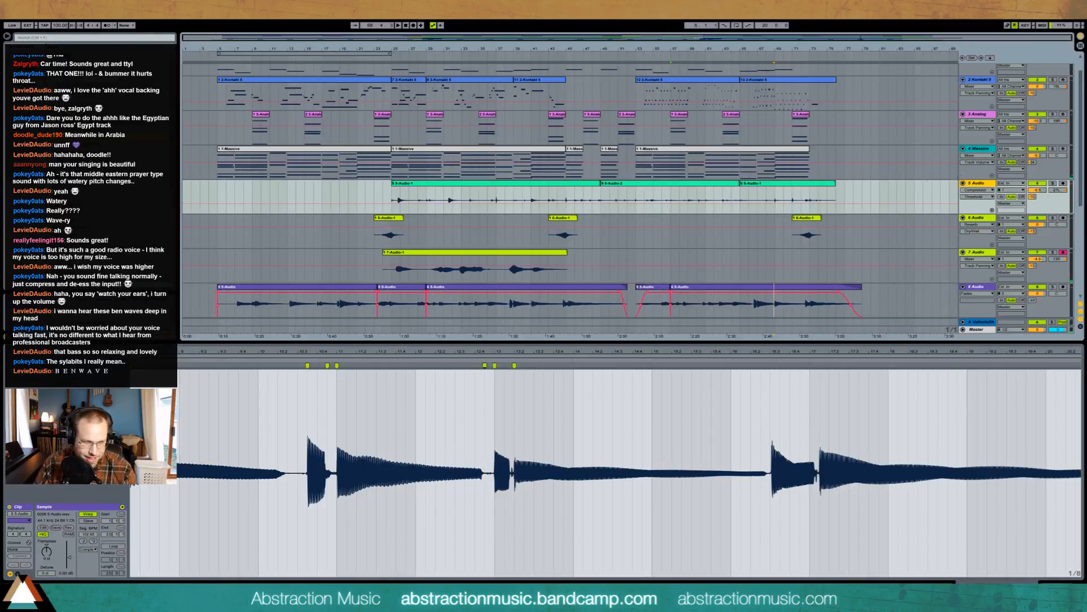
pyautogui.hotkey('ctrl', 't')
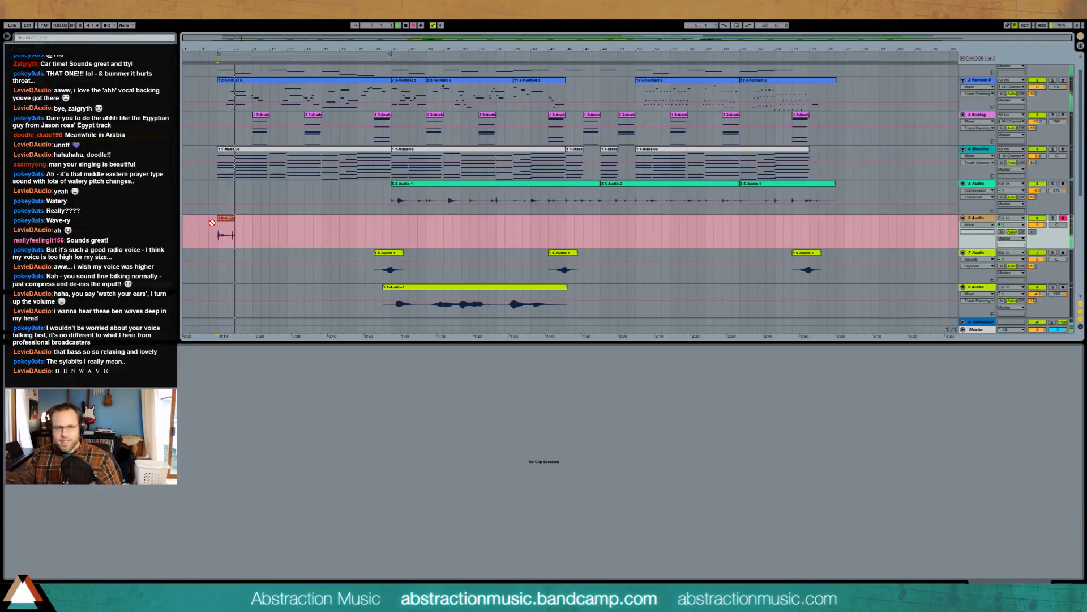
# - Stop recording and shorten the end of the new clip on track 6
pyautogui.press('space')
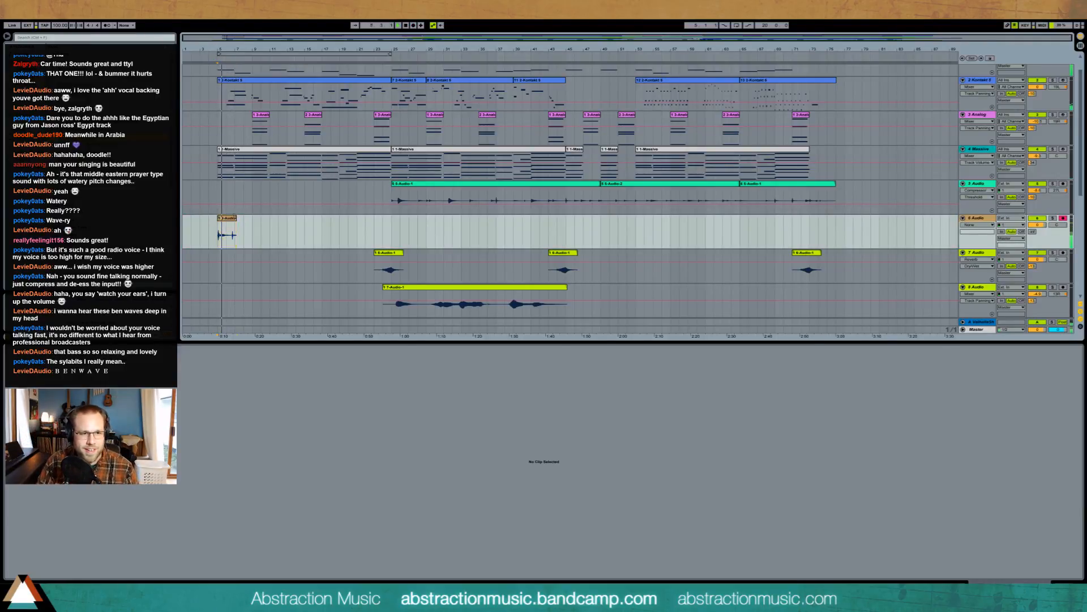
pyautogui.click(224, 245)
pyautogui.moveTo(236, 223); pyautogui.dragTo(230, 223)
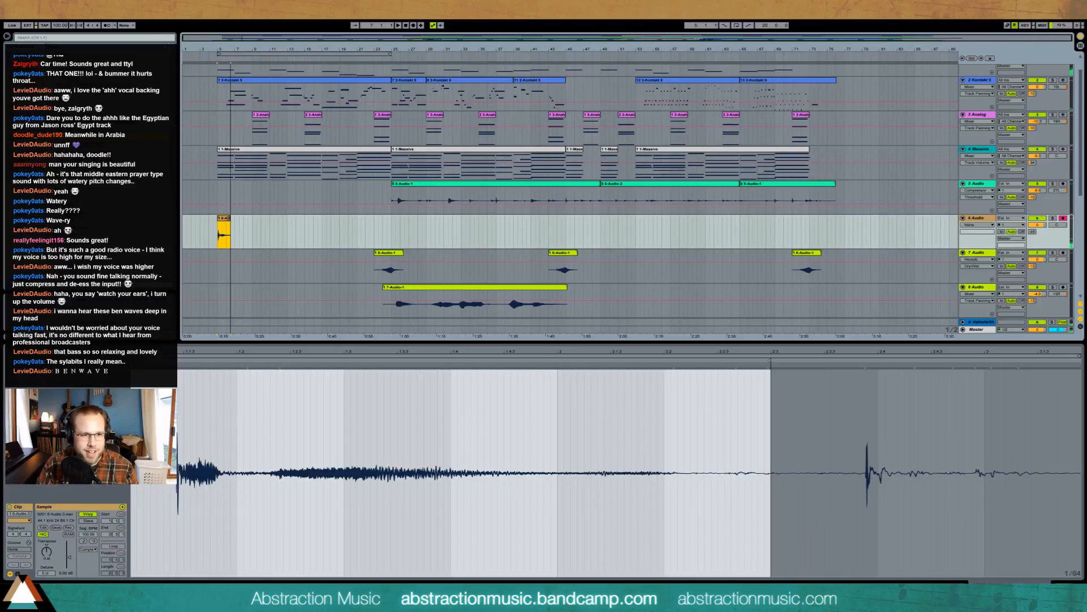
# - Add a Ping Pong Delay and a Reverb with 9.38 s decay to track 6, disarm it, and play back
pyautogui.click(1058, 577)
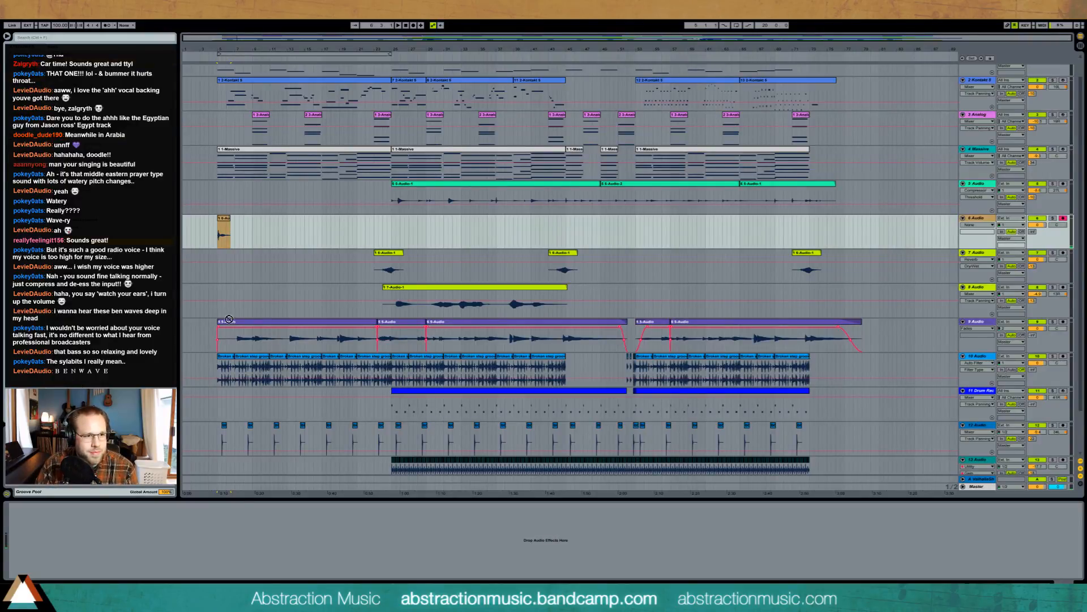
pyautogui.moveTo(62, 561); pyautogui.dragTo(61, 561)
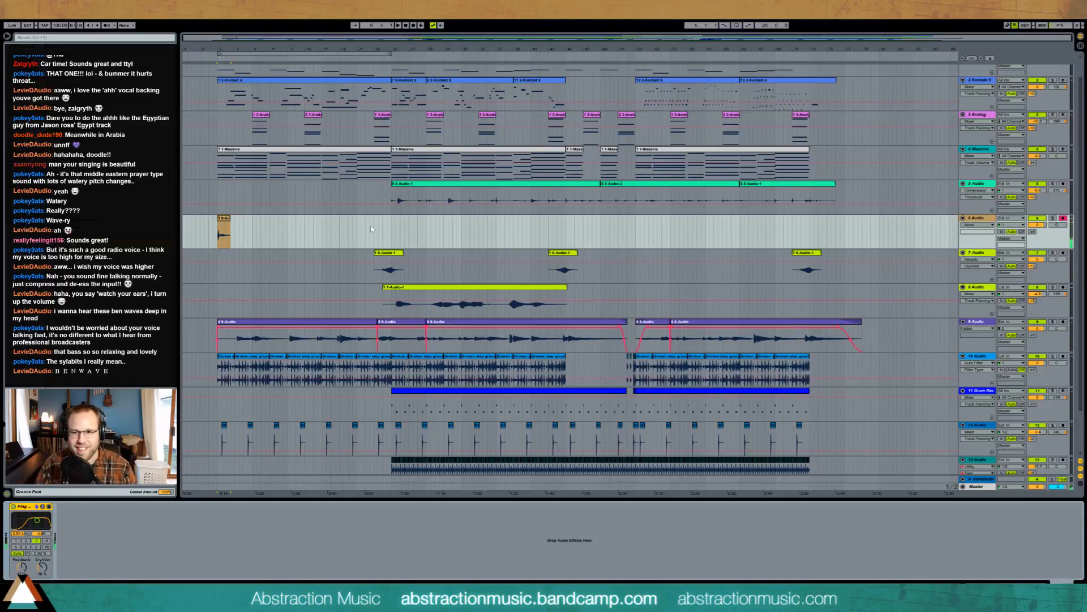
pyautogui.click(1064, 219)
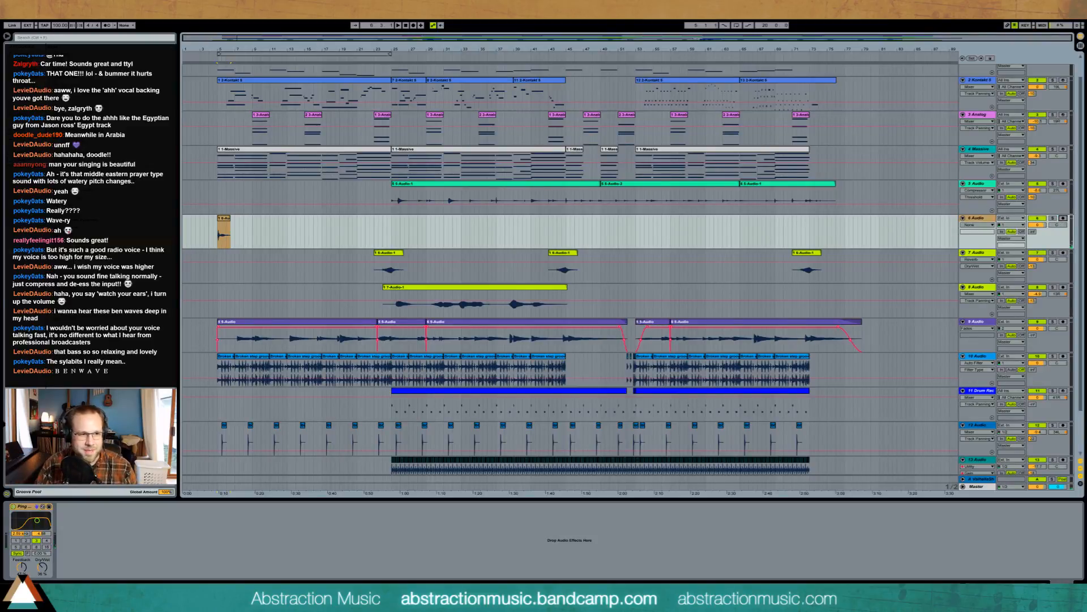
pyautogui.moveTo(118, 509); pyautogui.dragTo(100, 547)
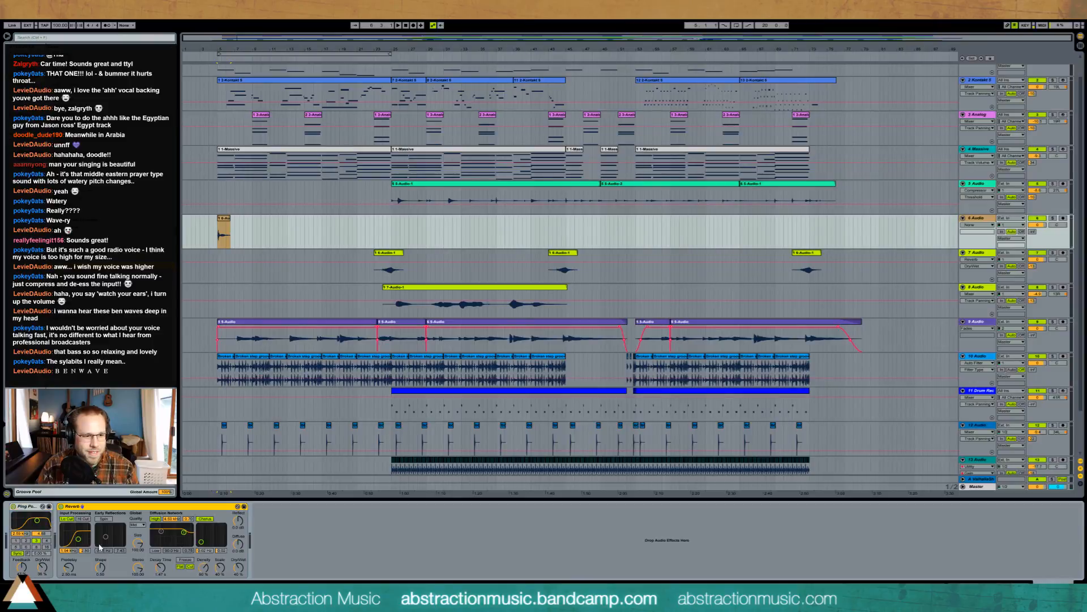
pyautogui.moveTo(160, 567); pyautogui.dragTo(160, 531)
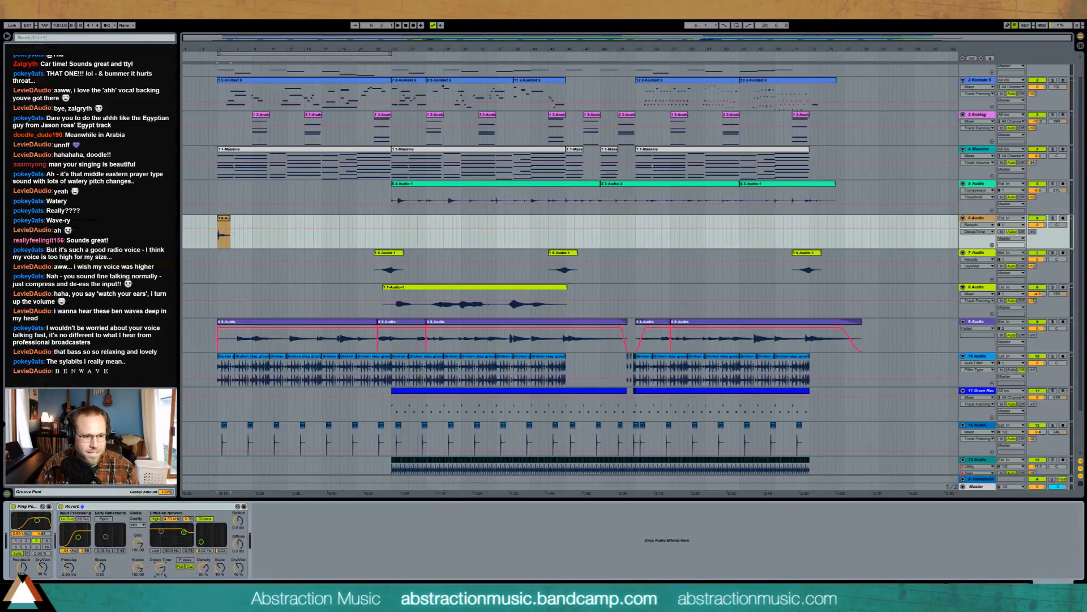
pyautogui.press('space')
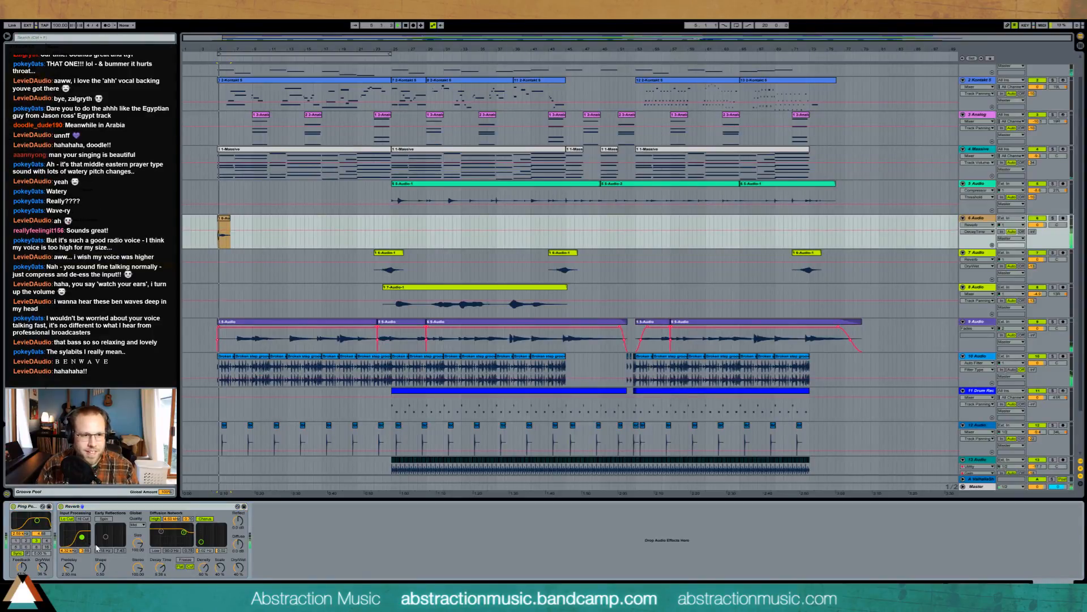
# - Raise the delay filter frequency and reverb dry/wet, and boost the clip gain to 12.1 dB
pyautogui.moveTo(37, 522); pyautogui.dragTo(38, 521)
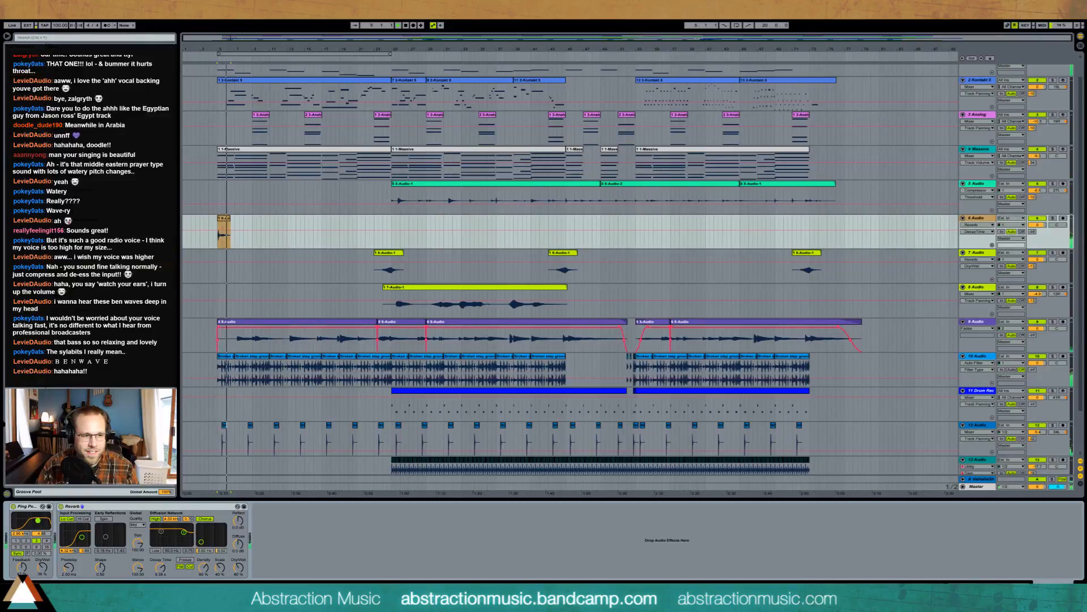
pyautogui.moveTo(238, 567); pyautogui.dragTo(238, 557)
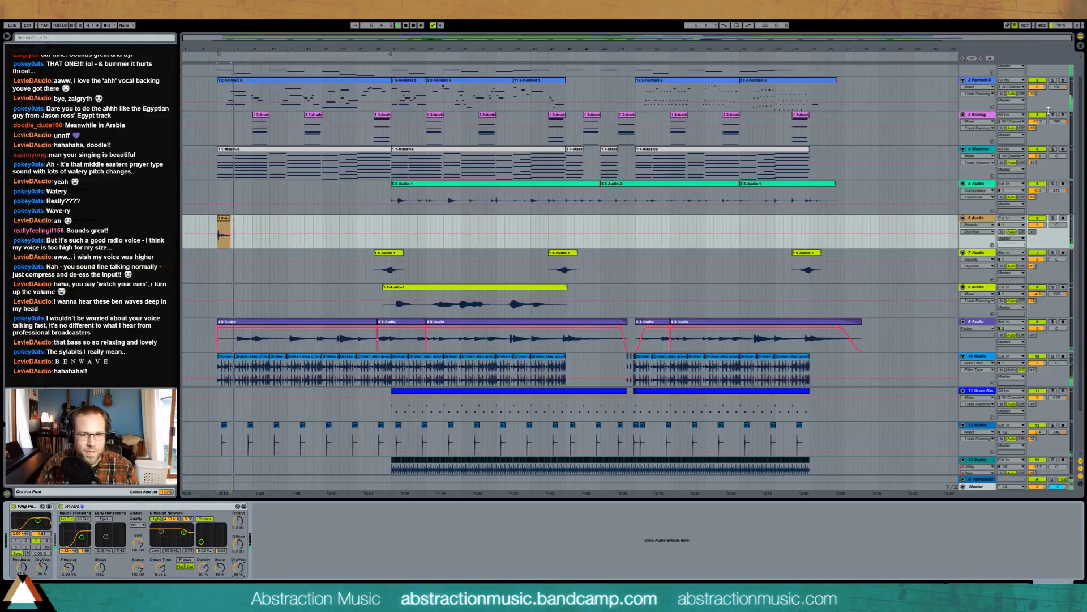
pyautogui.doubleClick(223, 223)
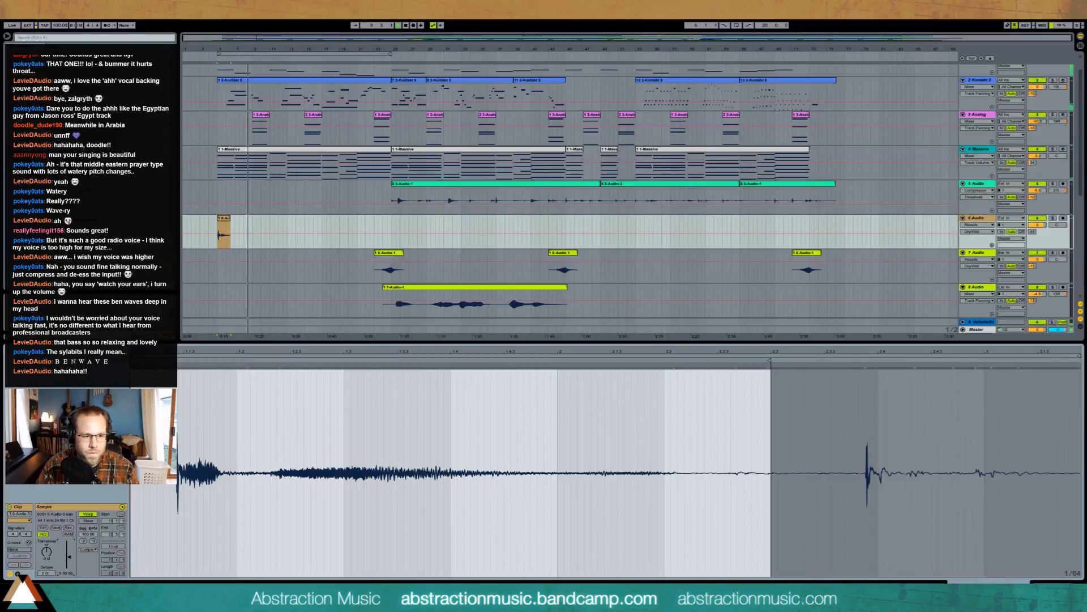
pyautogui.moveTo(67, 543); pyautogui.dragTo(66, 518)
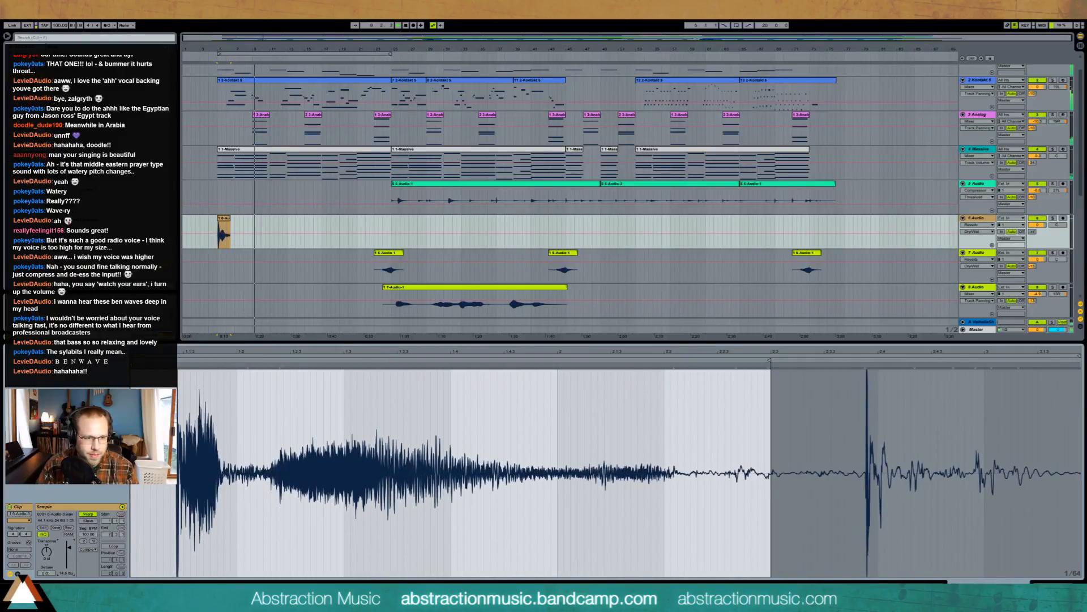
# - Trim the clip's start later to cut the leading silence, then zoom back out to the whole song
pyautogui.moveTo(221, 50); pyautogui.dragTo(378, 262)
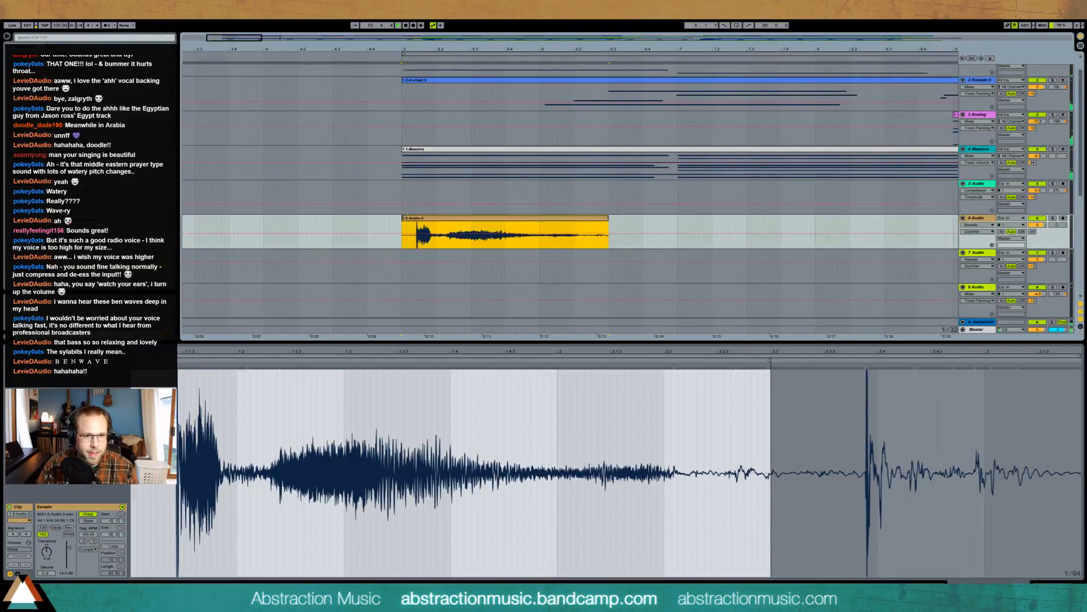
pyautogui.moveTo(403, 234); pyautogui.dragTo(418, 235)
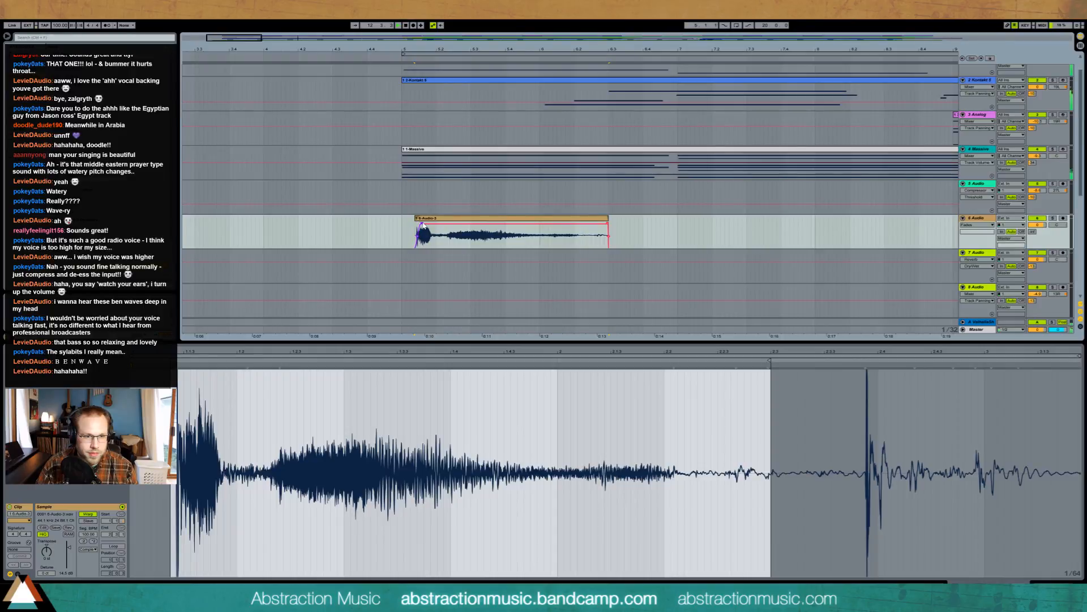
pyautogui.click(411, 228)
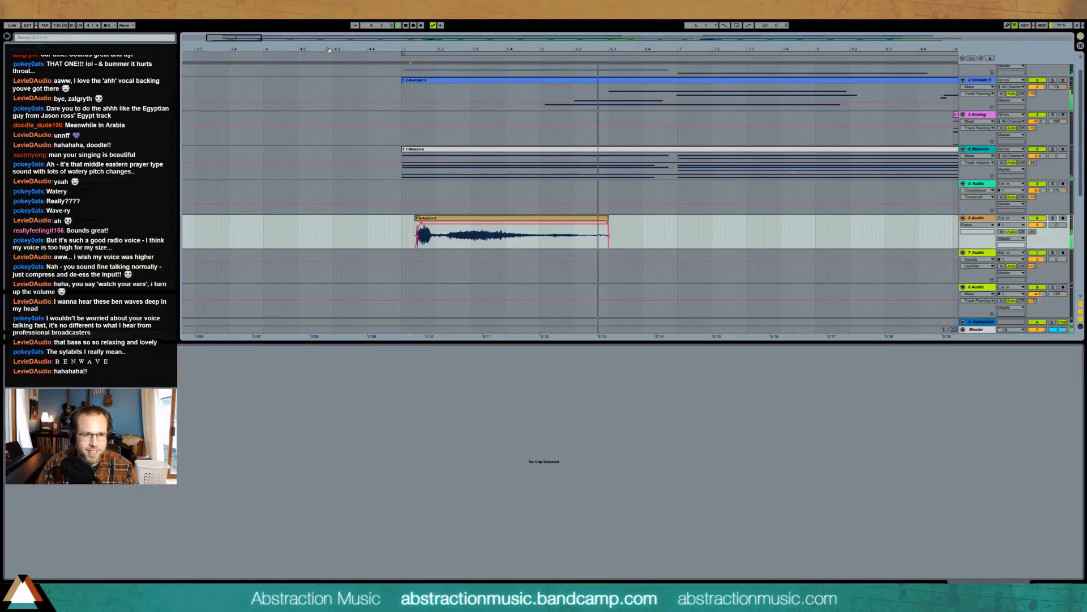
pyautogui.moveTo(602, 49); pyautogui.dragTo(601, 22)
pyautogui.moveTo(695, 36); pyautogui.dragTo(696, 21)
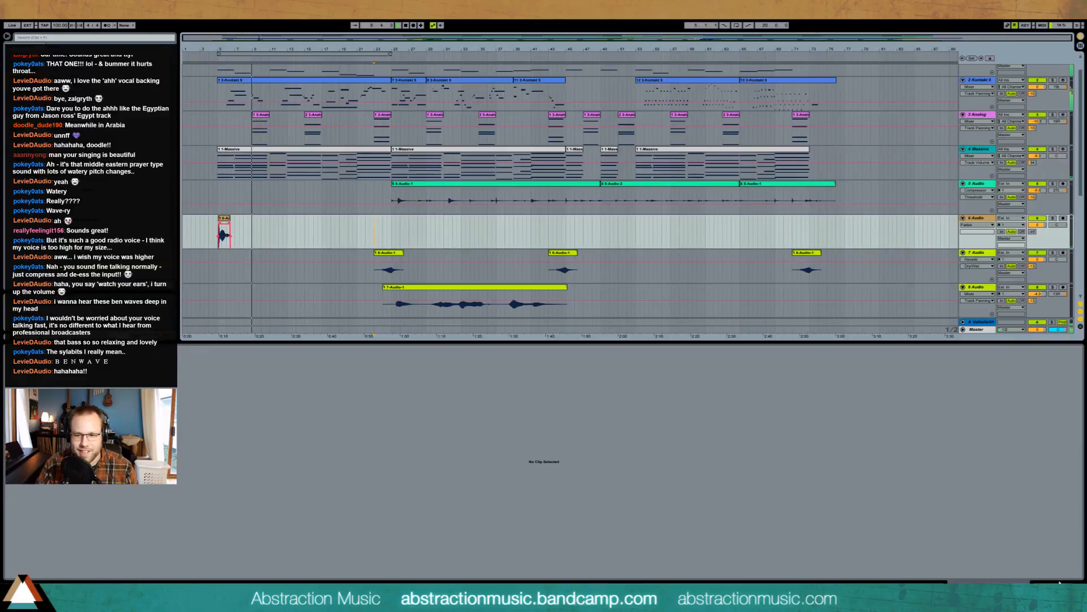
# - Change the Ping Pong Delay's beat division, then delete the short recorded clip on track 6
pyautogui.hotkey('shift', 'Tab')
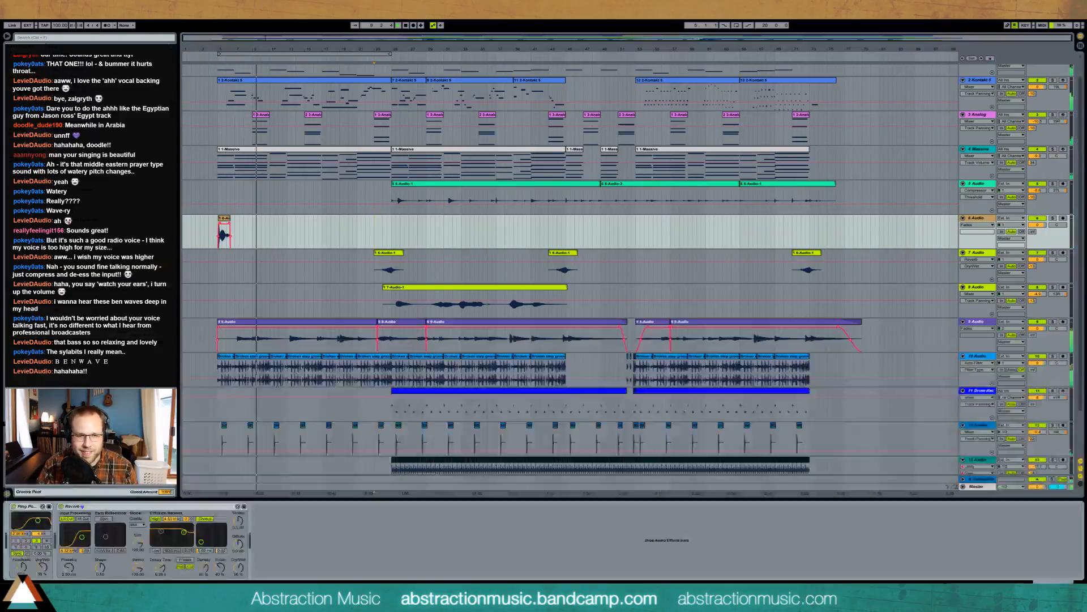
pyautogui.click(35, 547)
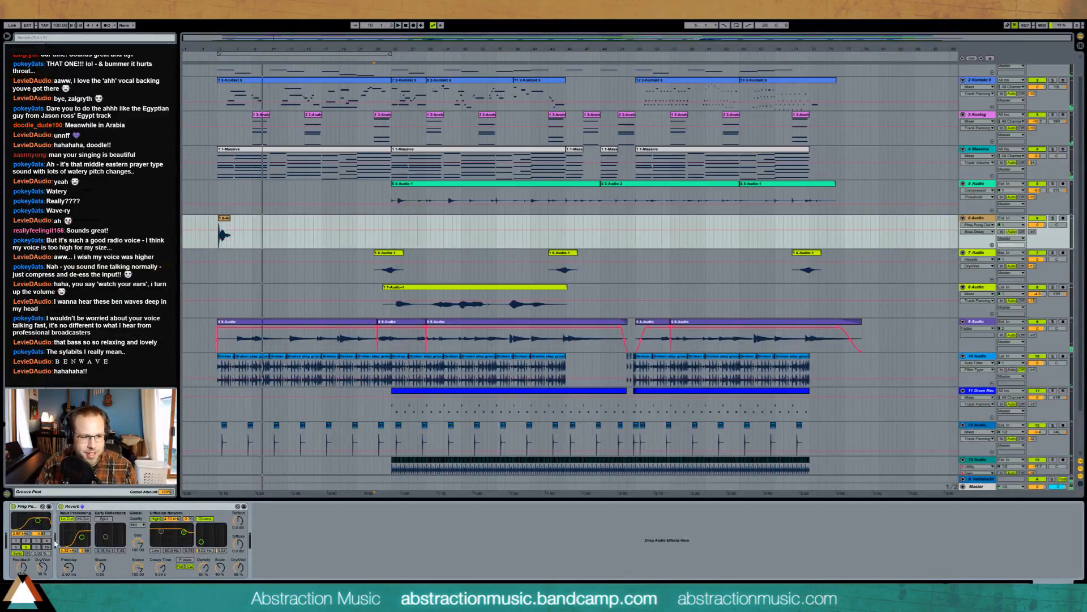
pyautogui.click(227, 222)
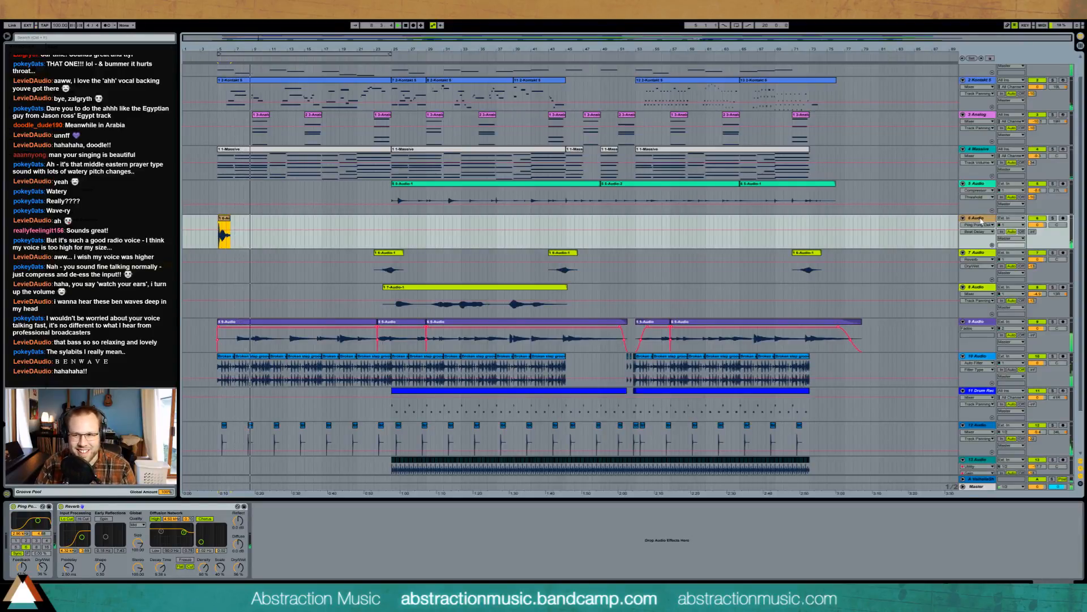
pyautogui.press('Delete')
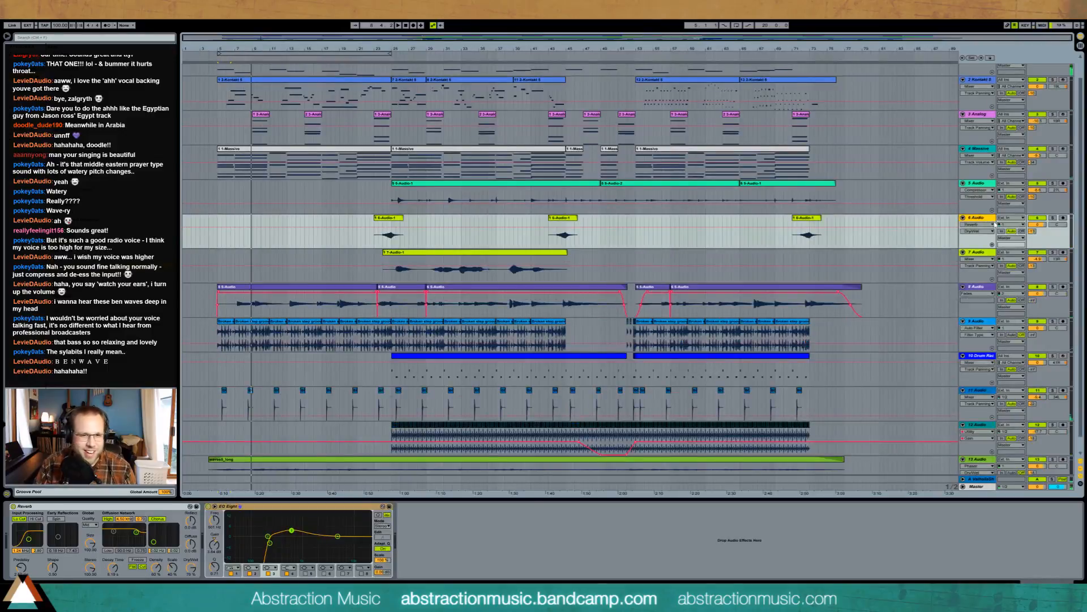
# - Start playback from bar 43
pyautogui.click(551, 236)
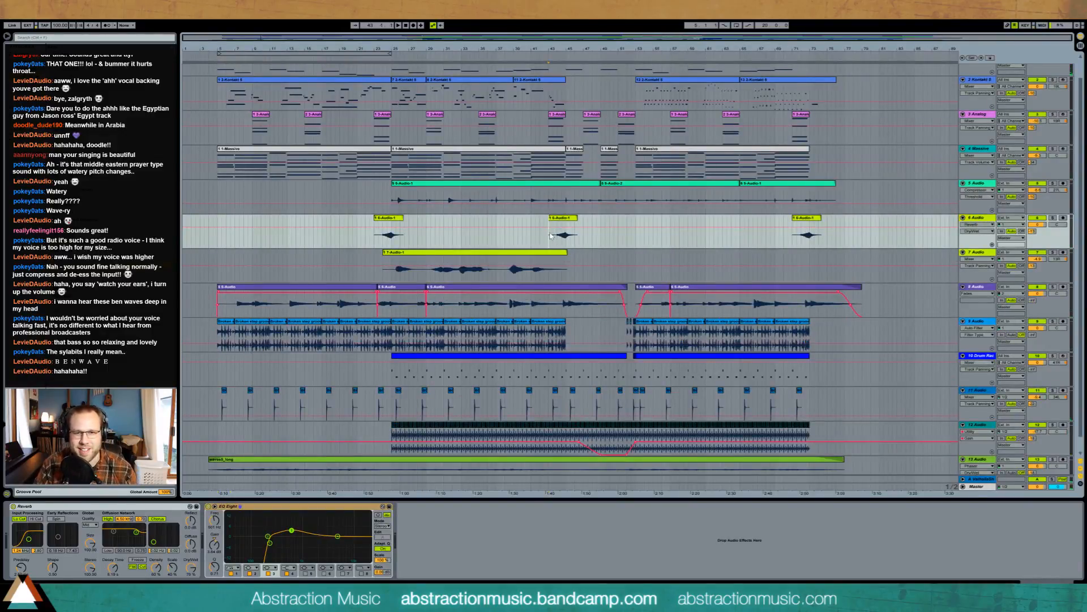
pyautogui.press('space')
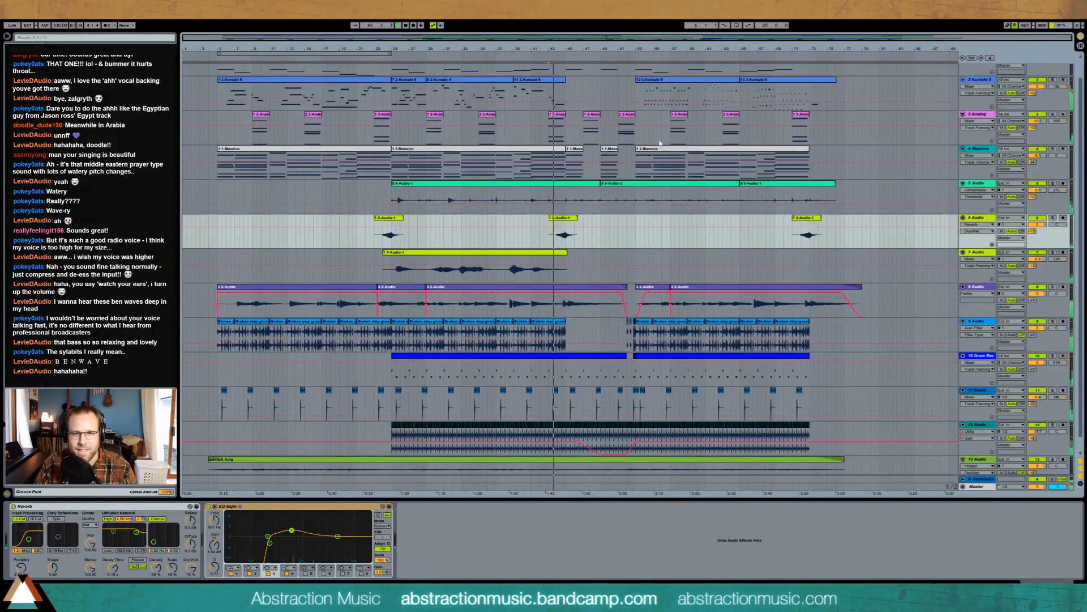
pyautogui.scroll(1, 660, 154)
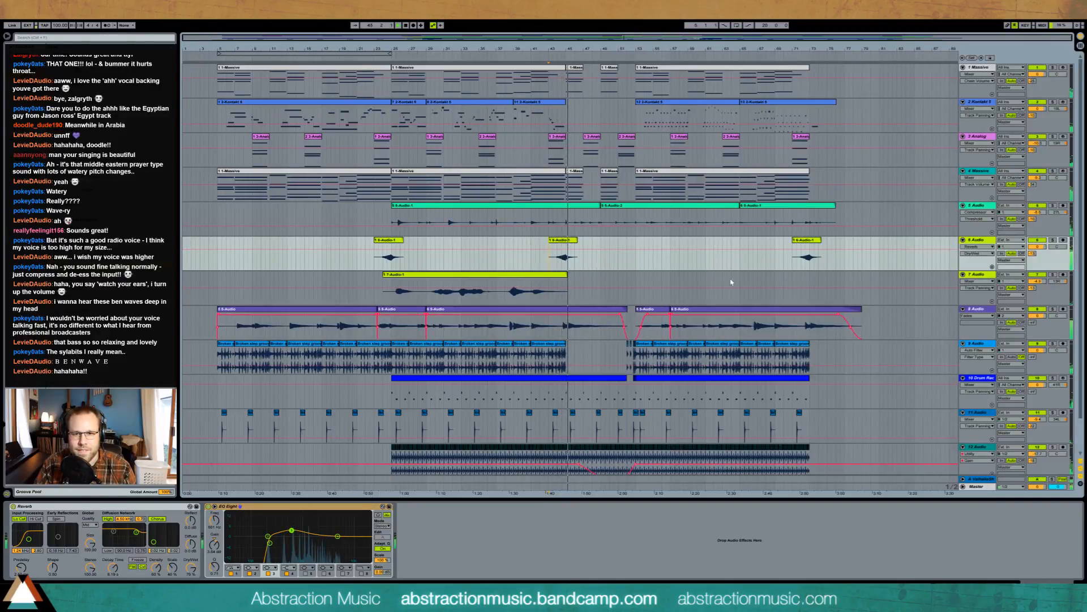
# - Copy the 7-Audio-1 vocal clip range and paste it at bar 57
pyautogui.click(350, 280)
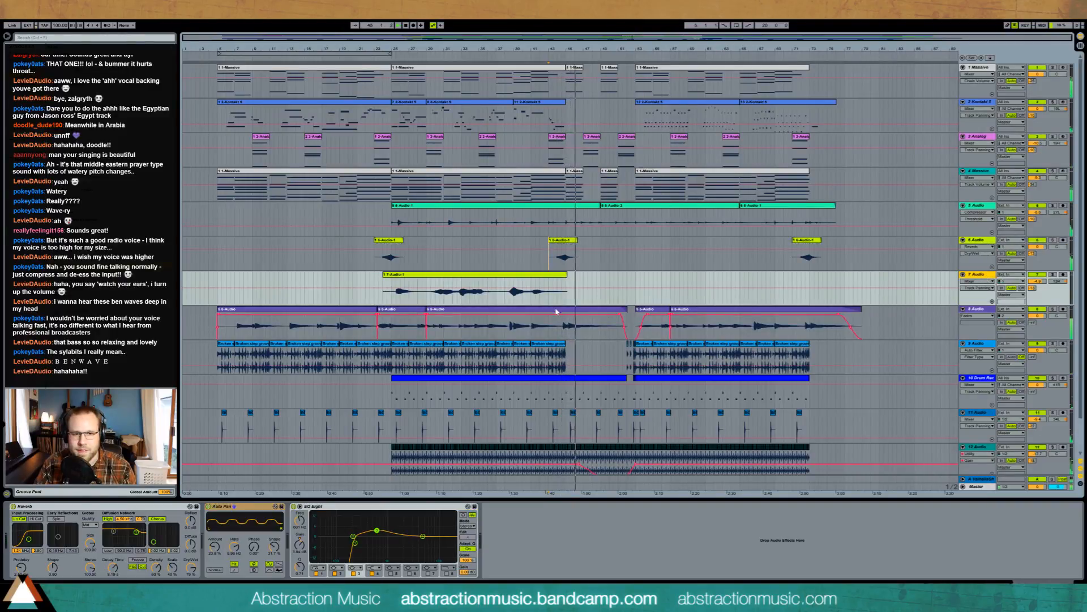
pyautogui.click(386, 284)
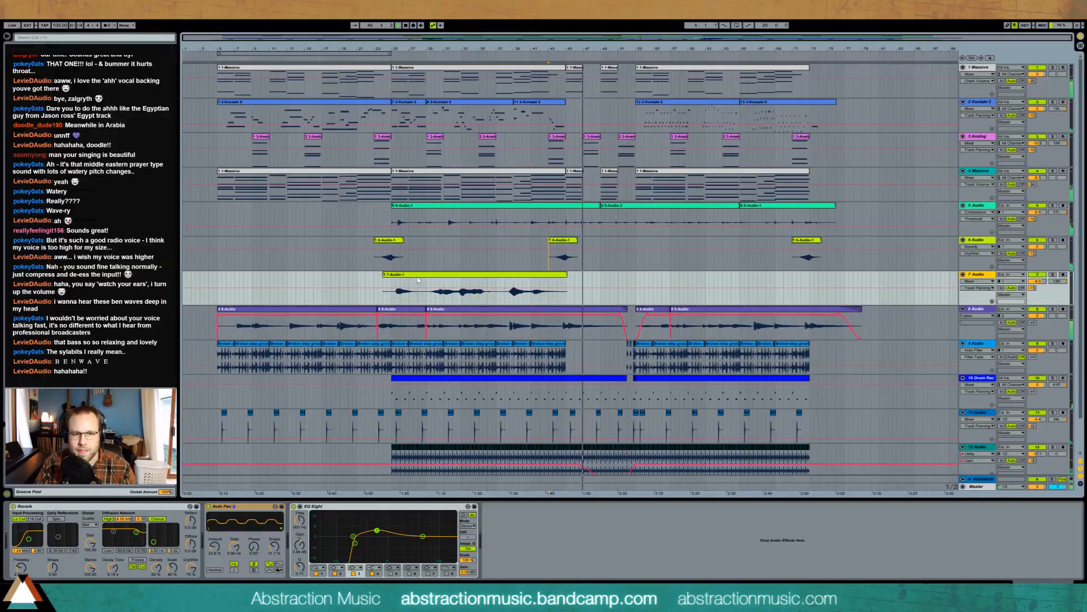
pyautogui.moveTo(391, 286); pyautogui.dragTo(568, 288)
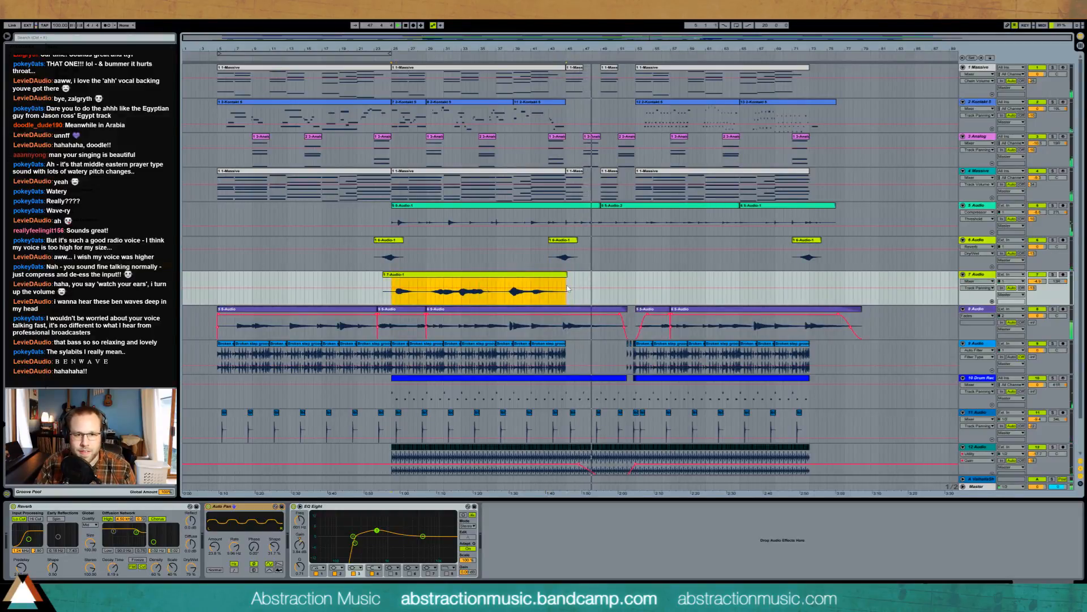
pyautogui.click(638, 281)
pyautogui.hotkey('ctrl', 'v')
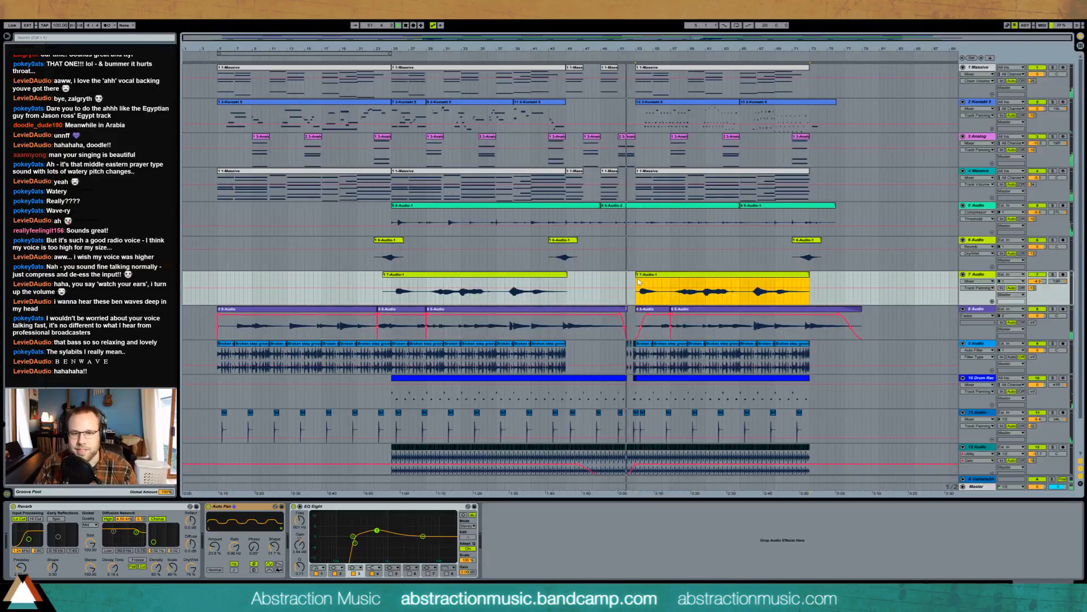
# - Lower track 5's compressor threshold to about -24.7 dB and raise track 7's Auto Pan amount to about 35%
pyautogui.click(669, 206)
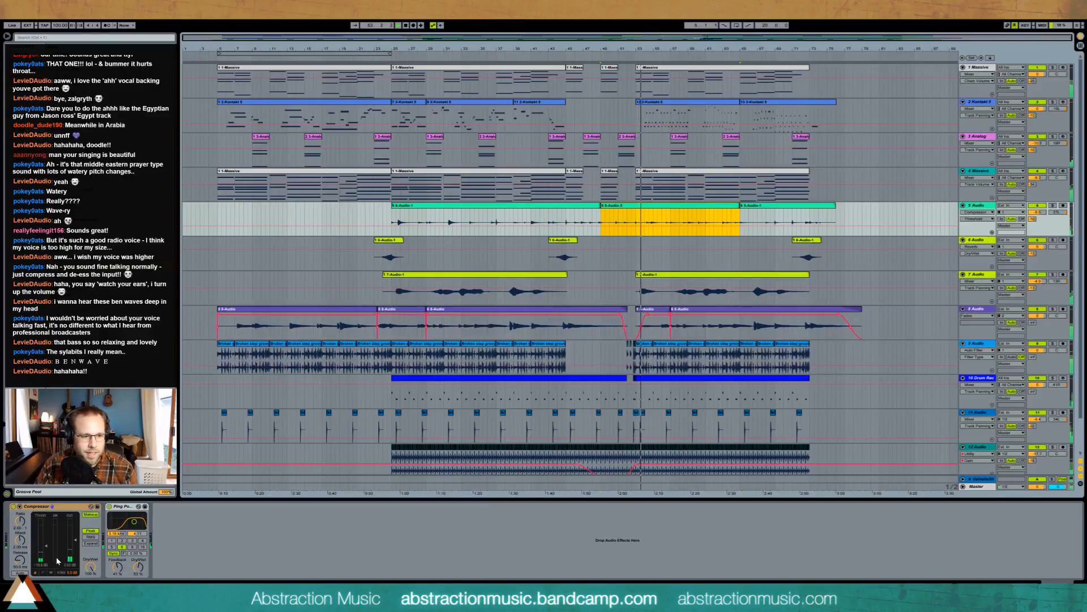
pyautogui.moveTo(49, 549); pyautogui.dragTo(46, 545)
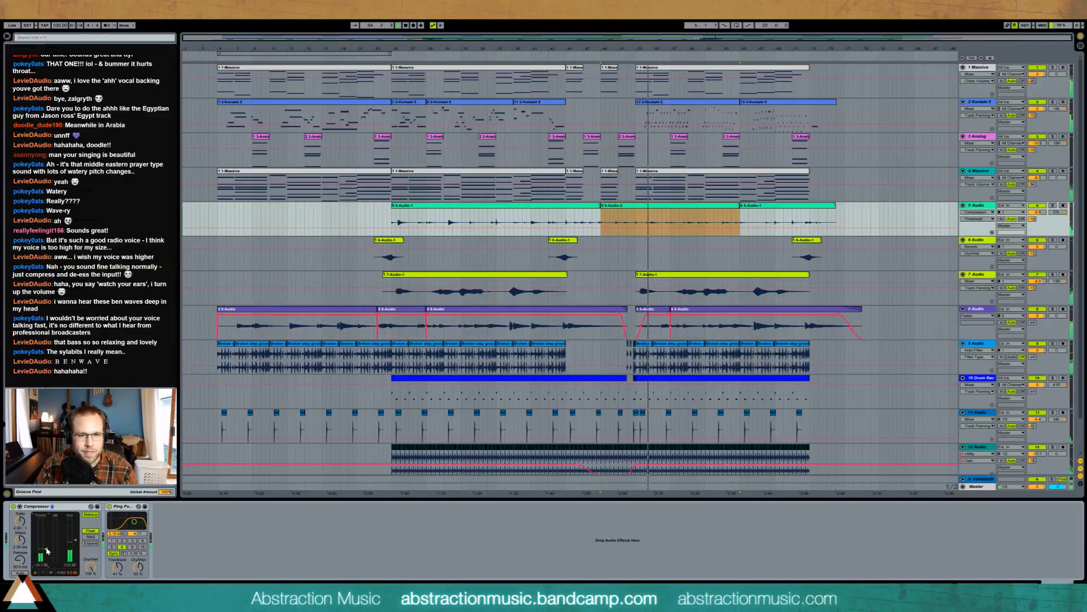
pyautogui.click(606, 286)
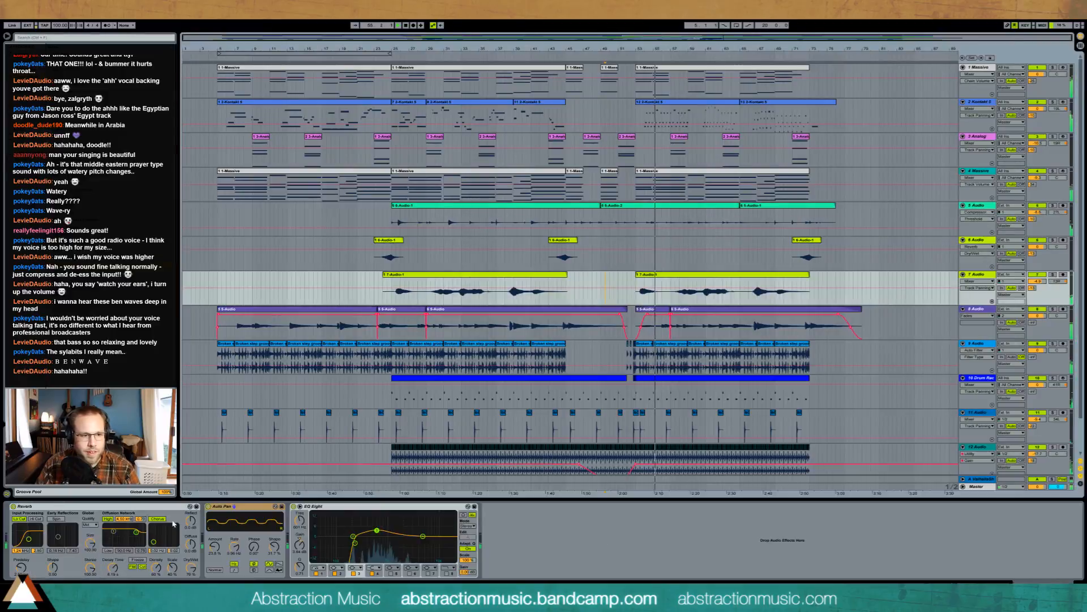
pyautogui.moveTo(214, 547); pyautogui.dragTo(214, 539)
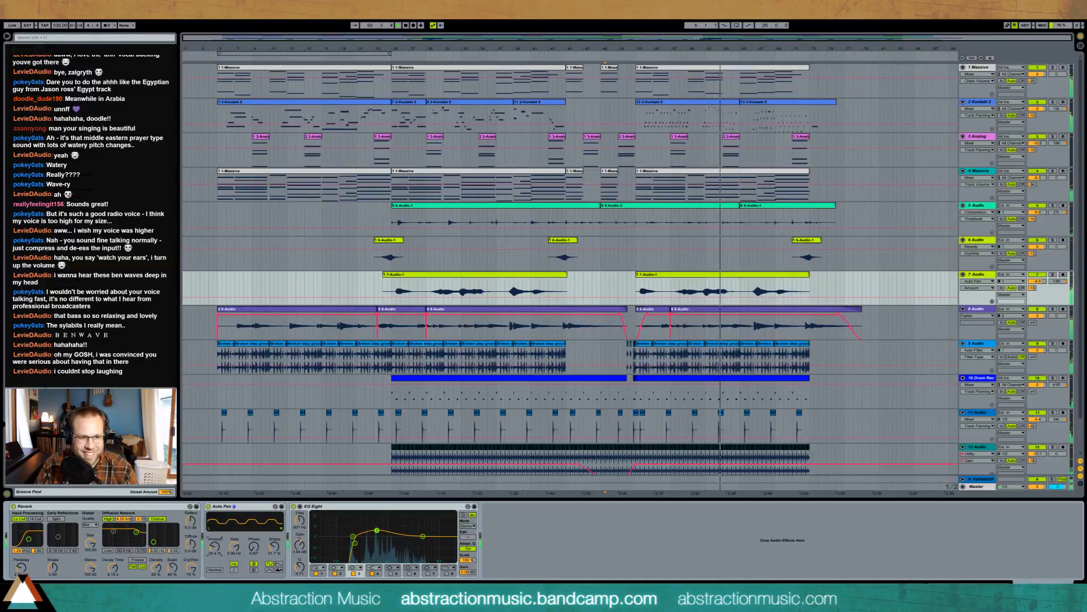
# - Shape the copied clip's Auto Pan automation around 38–42%, with a 37.9% peak and a 21.8% breakpoint
pyautogui.moveTo(639, 286); pyautogui.dragTo(688, 285)
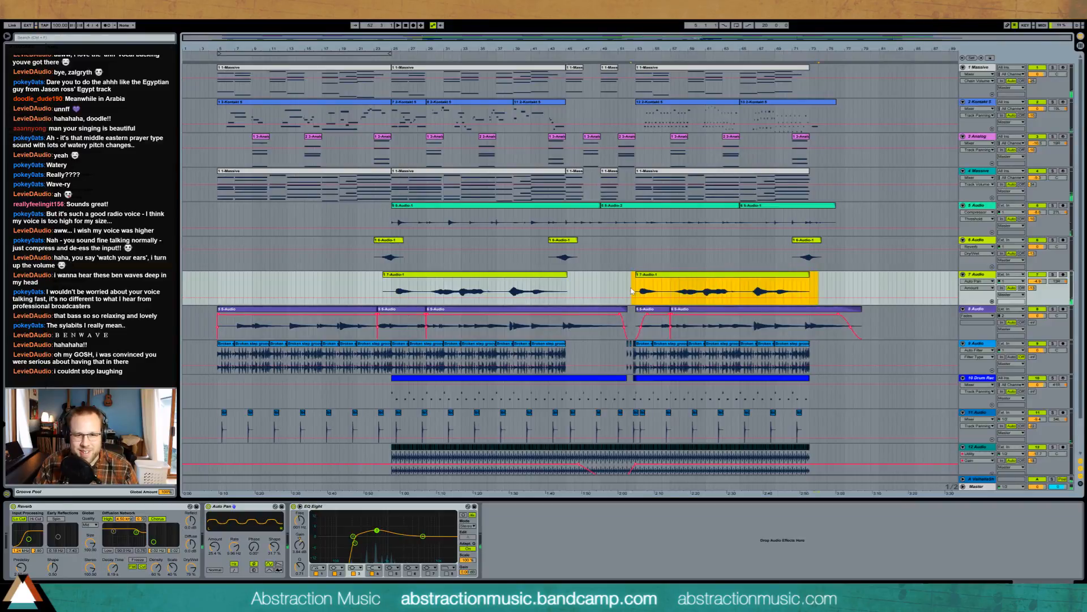
pyautogui.moveTo(642, 298); pyautogui.dragTo(642, 296)
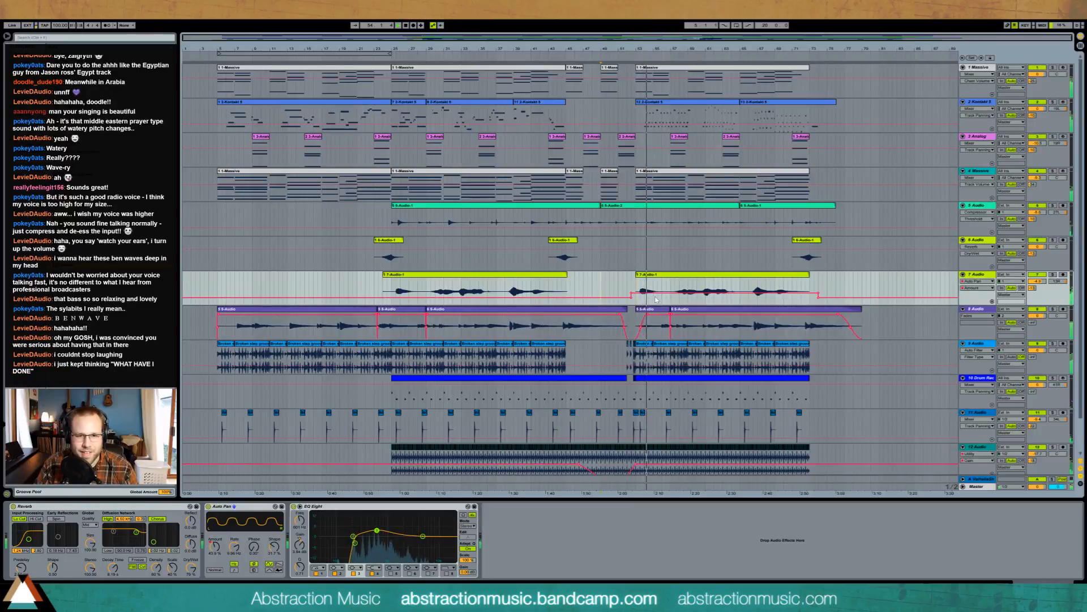
pyautogui.moveTo(214, 548); pyautogui.dragTo(214, 552)
pyautogui.moveTo(643, 295); pyautogui.dragTo(675, 295)
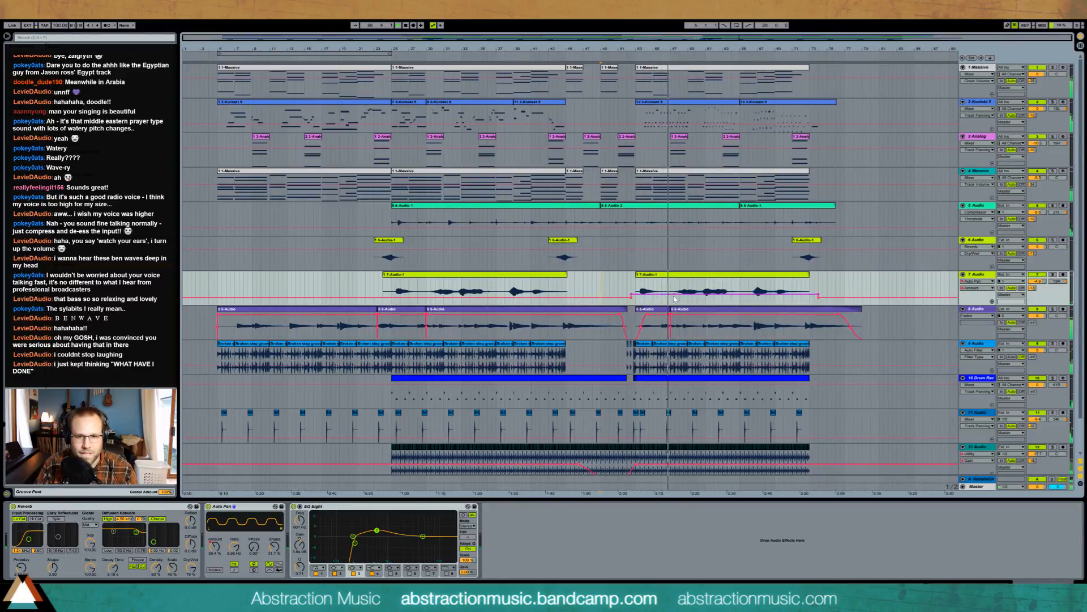
pyautogui.moveTo(675, 295); pyautogui.dragTo(732, 293)
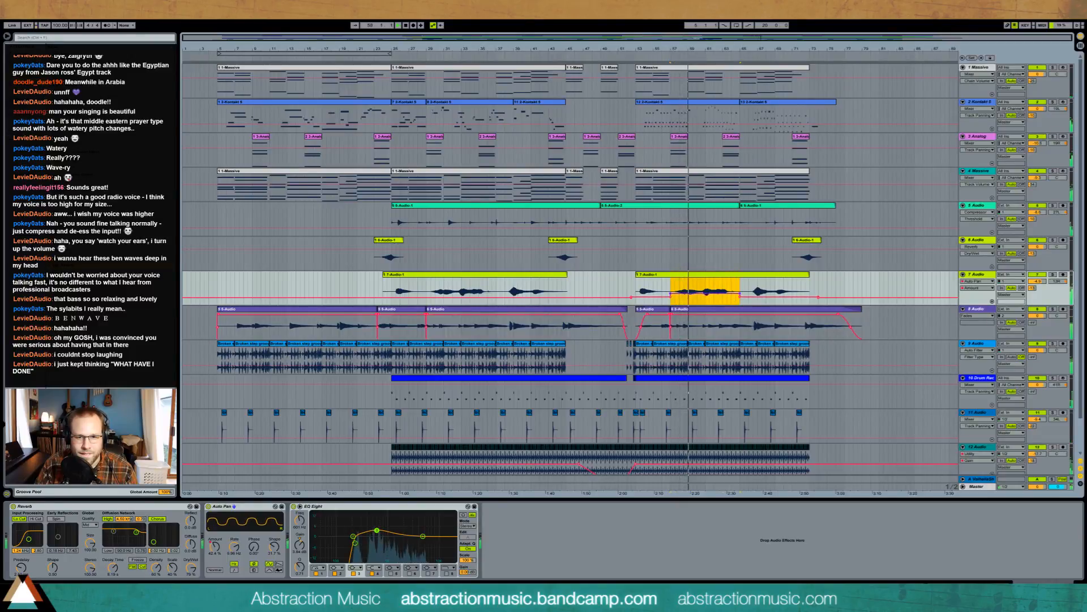
pyautogui.click(706, 287)
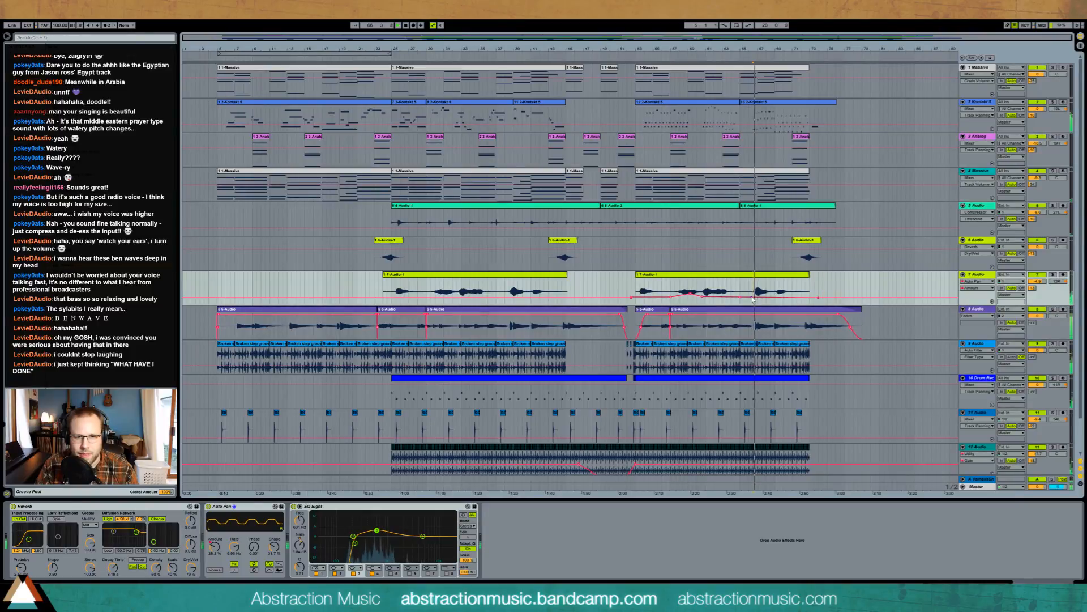
pyautogui.moveTo(762, 299); pyautogui.dragTo(776, 298)
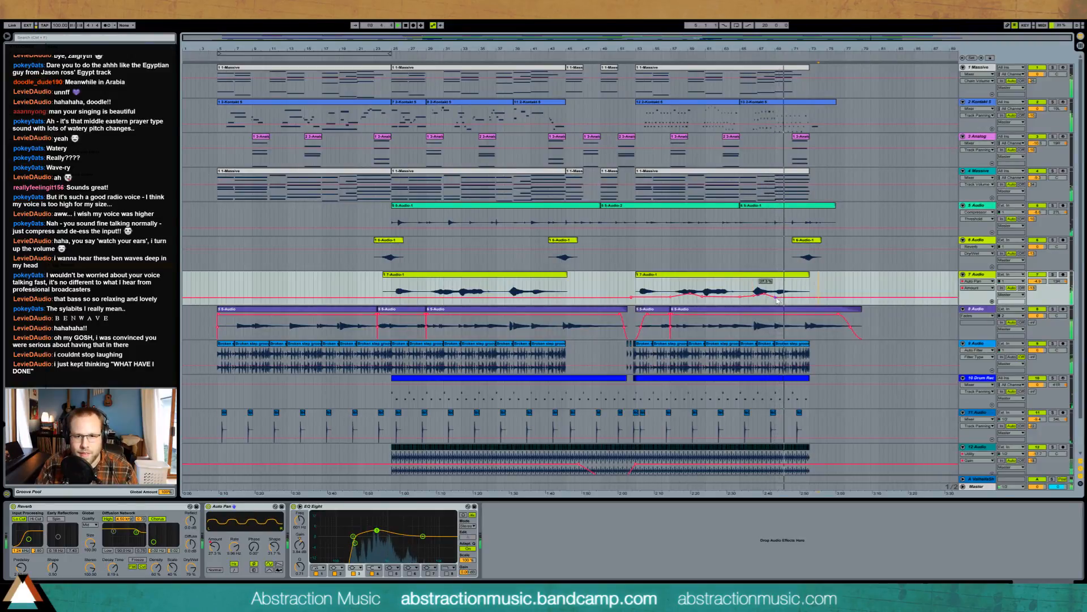
pyautogui.moveTo(740, 297); pyautogui.dragTo(740, 299)
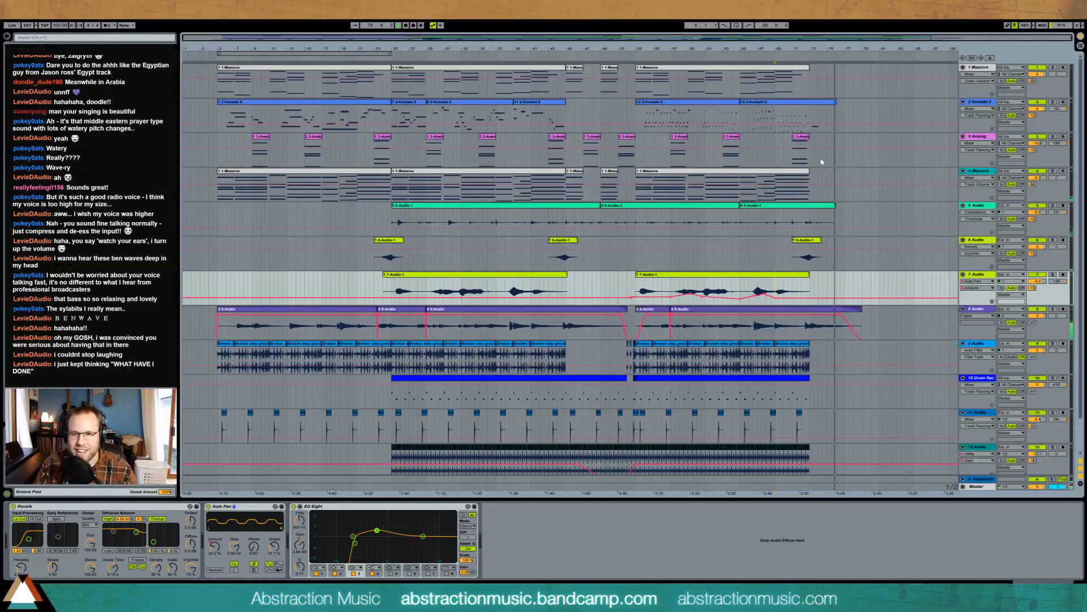
# - Fold tracks 13 up through 1 into compact rows, then select tracks 12 and 13 to view their effects
pyautogui.scroll(-2, 722, 253)
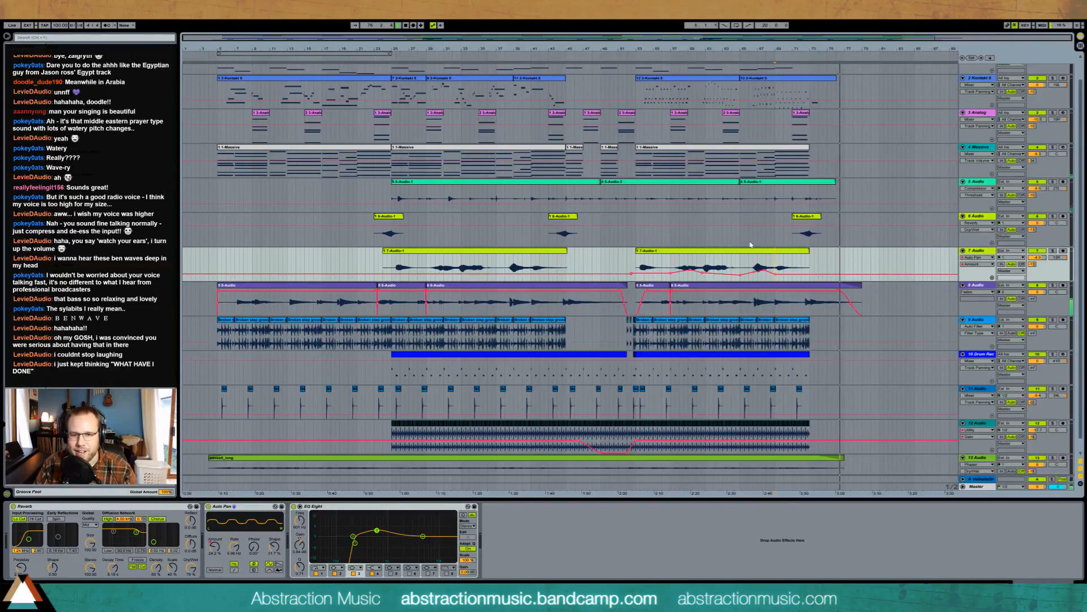
pyautogui.click(963, 423)
pyautogui.click(962, 389)
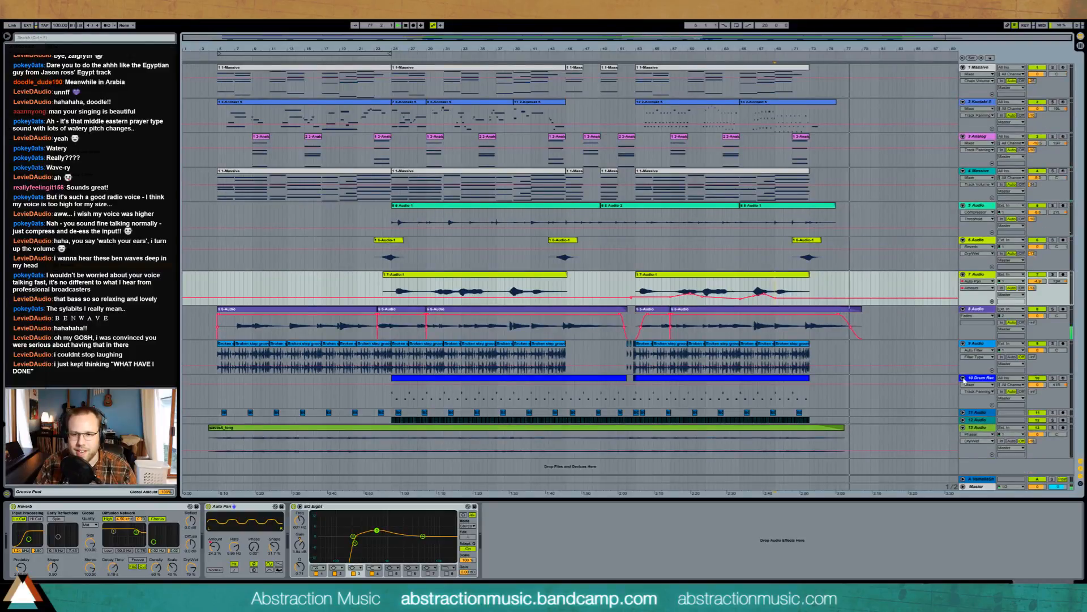
pyautogui.click(963, 377)
pyautogui.click(963, 343)
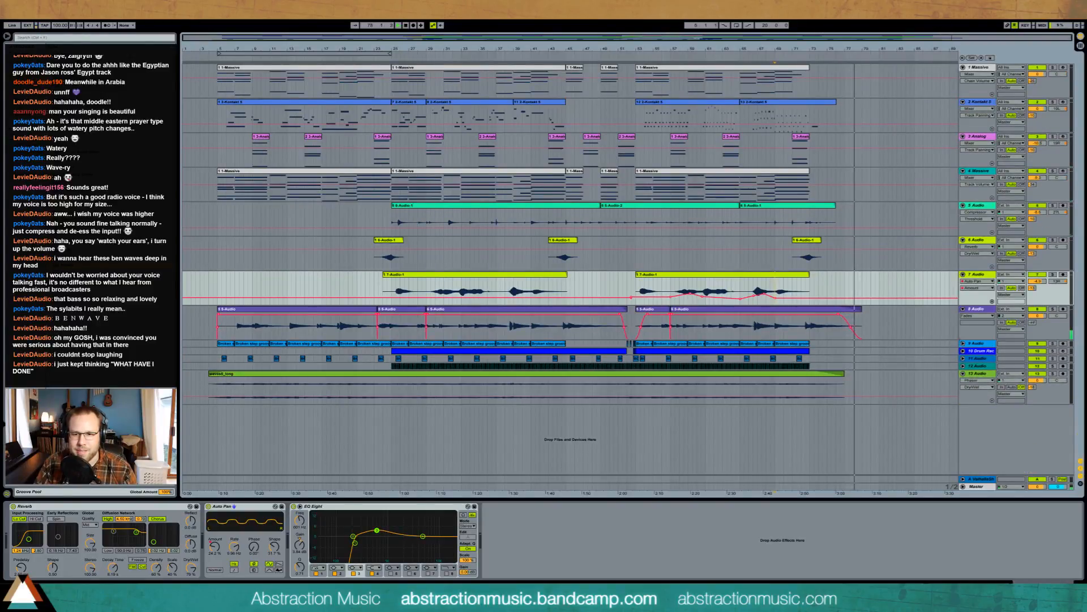
pyautogui.click(962, 373)
pyautogui.click(962, 309)
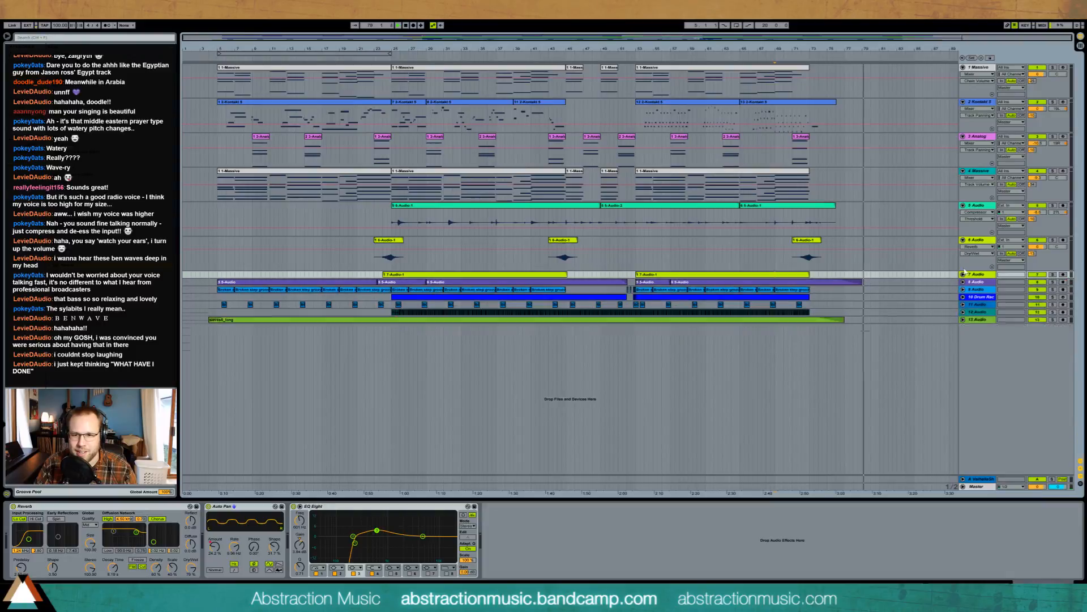
pyautogui.click(963, 274)
pyautogui.click(962, 239)
pyautogui.click(962, 205)
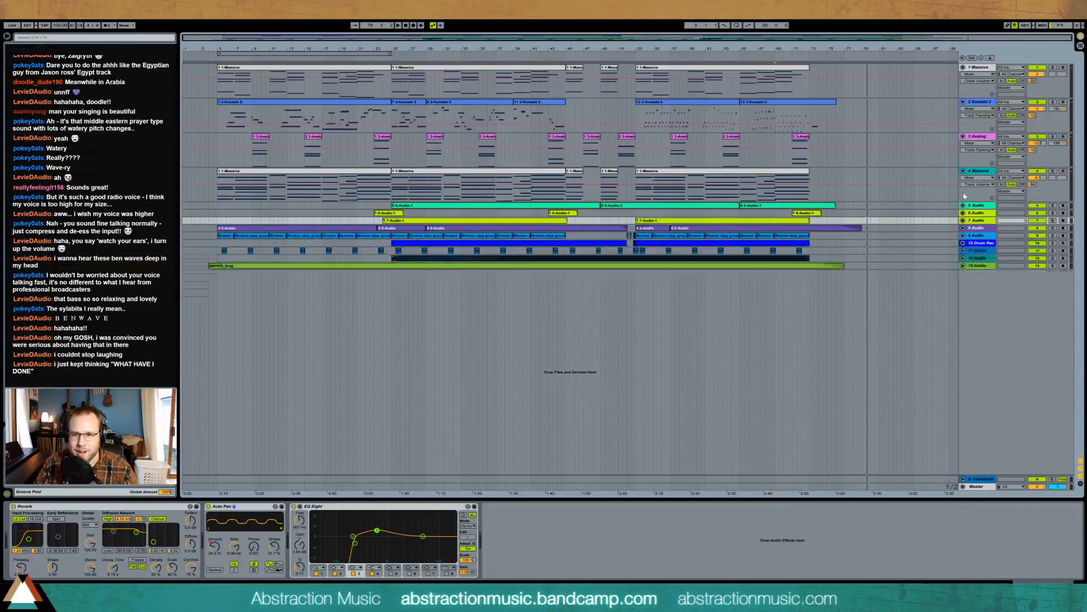
pyautogui.click(963, 170)
pyautogui.click(963, 136)
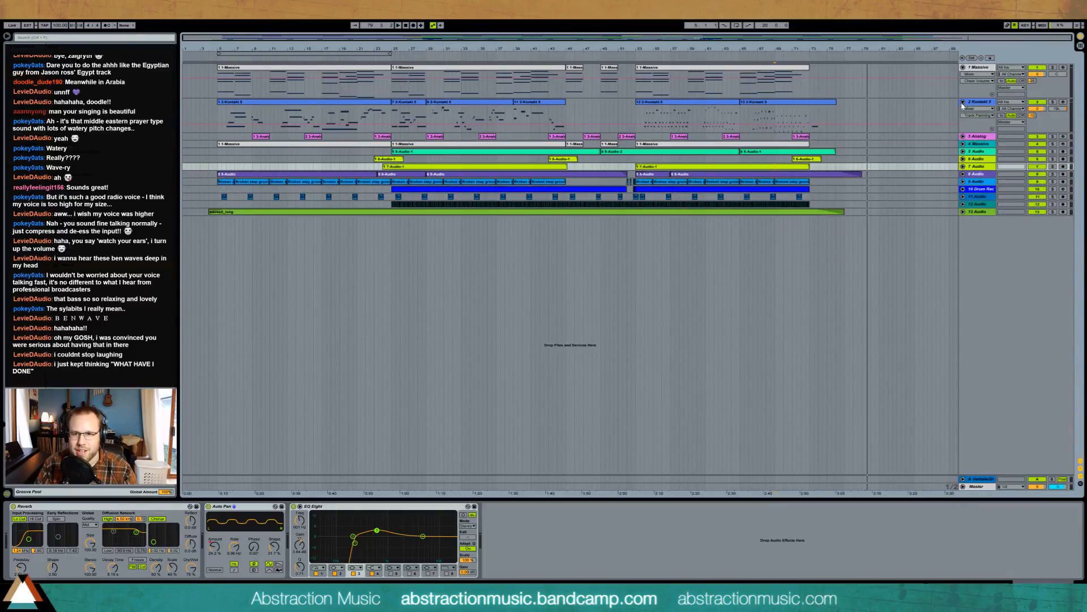
pyautogui.click(963, 102)
pyautogui.click(962, 67)
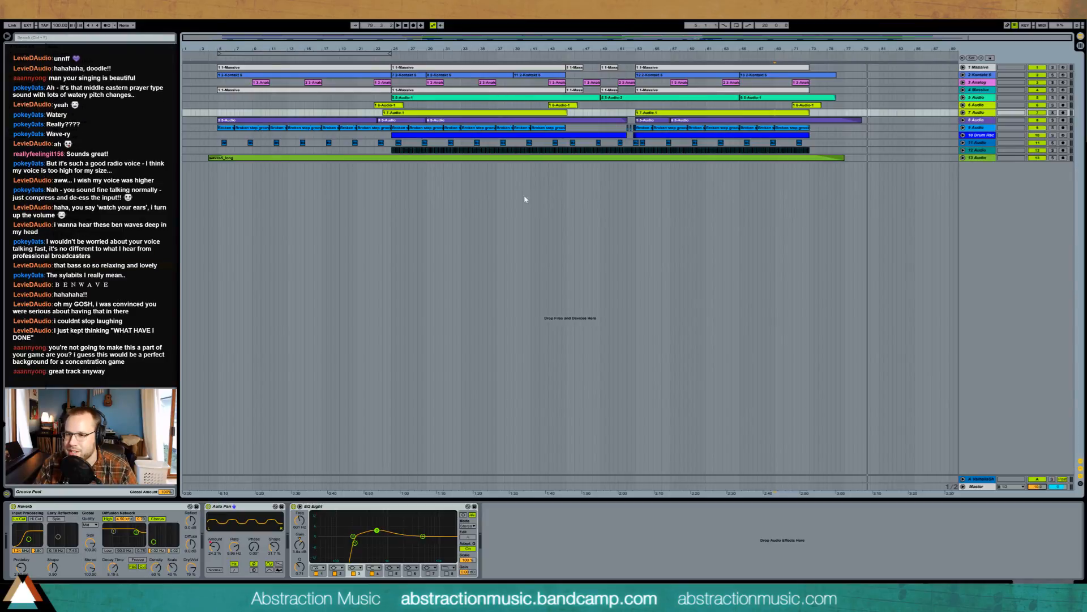
pyautogui.click(211, 150)
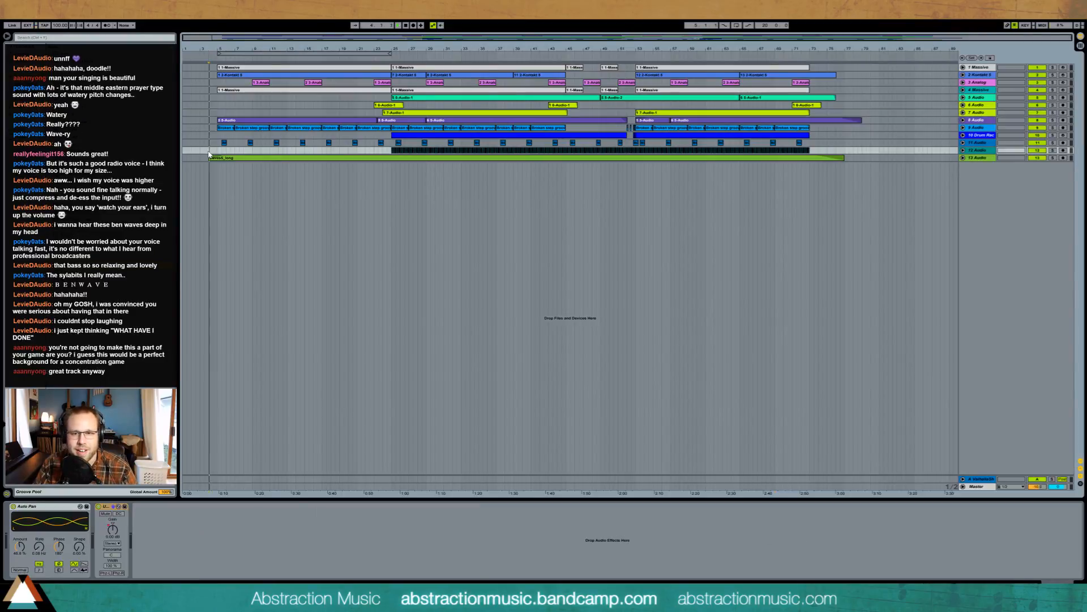
pyautogui.click(845, 157)
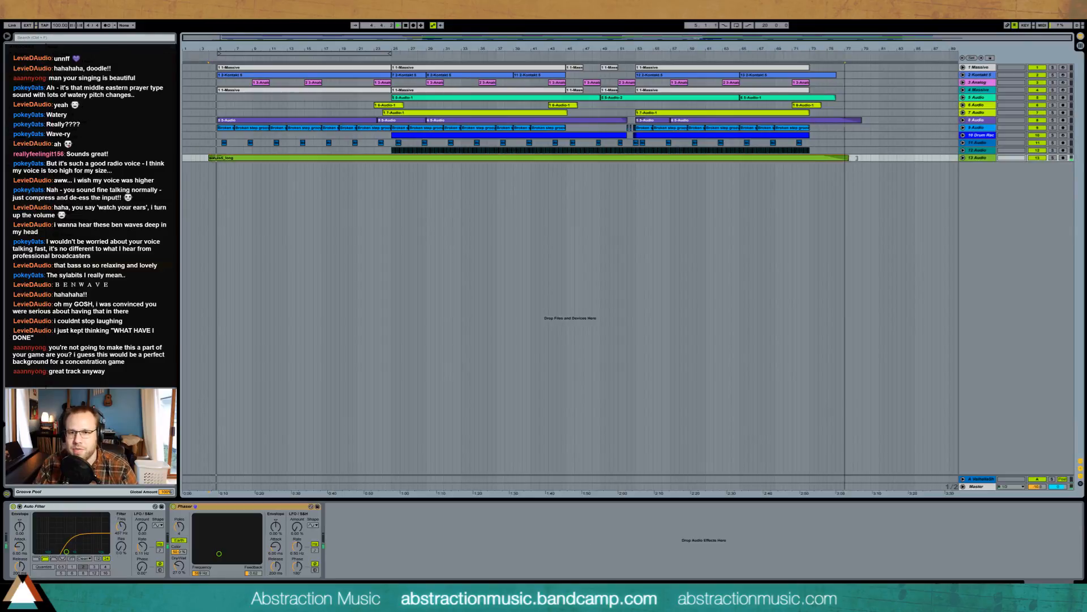
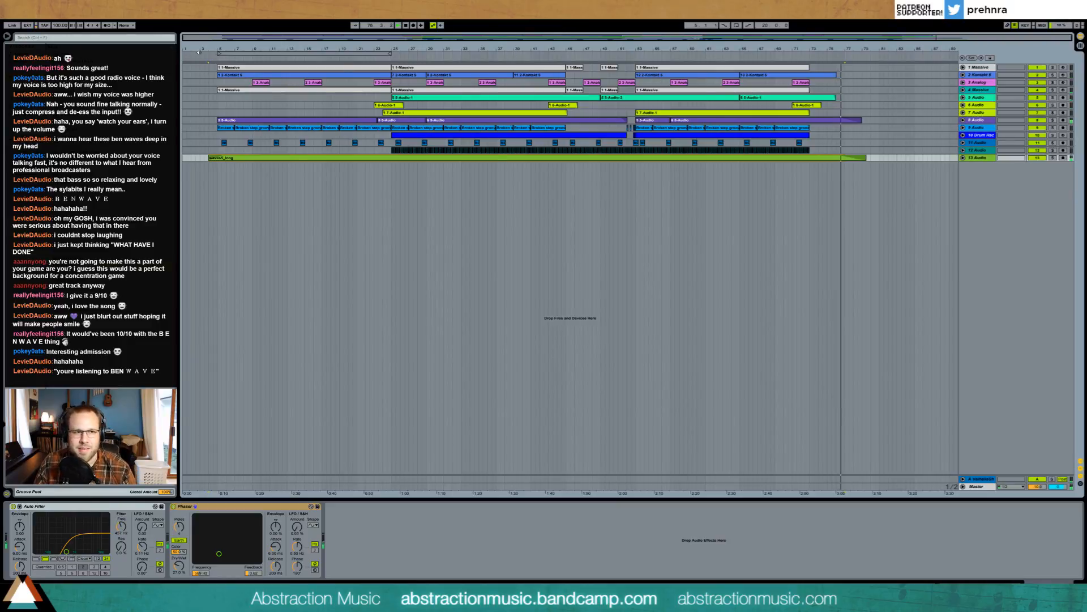
# - Set the loop brace to span bars 4–78 and select that whole range
pyautogui.moveTo(220, 54); pyautogui.dragTo(209, 54)
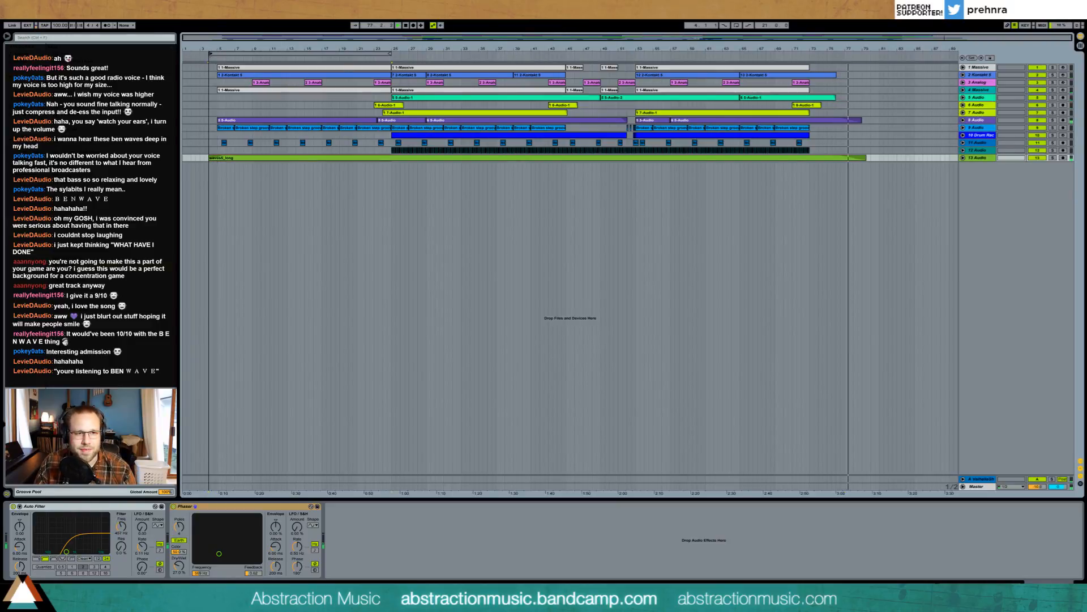
pyautogui.moveTo(390, 55); pyautogui.dragTo(866, 56)
pyautogui.click(825, 54)
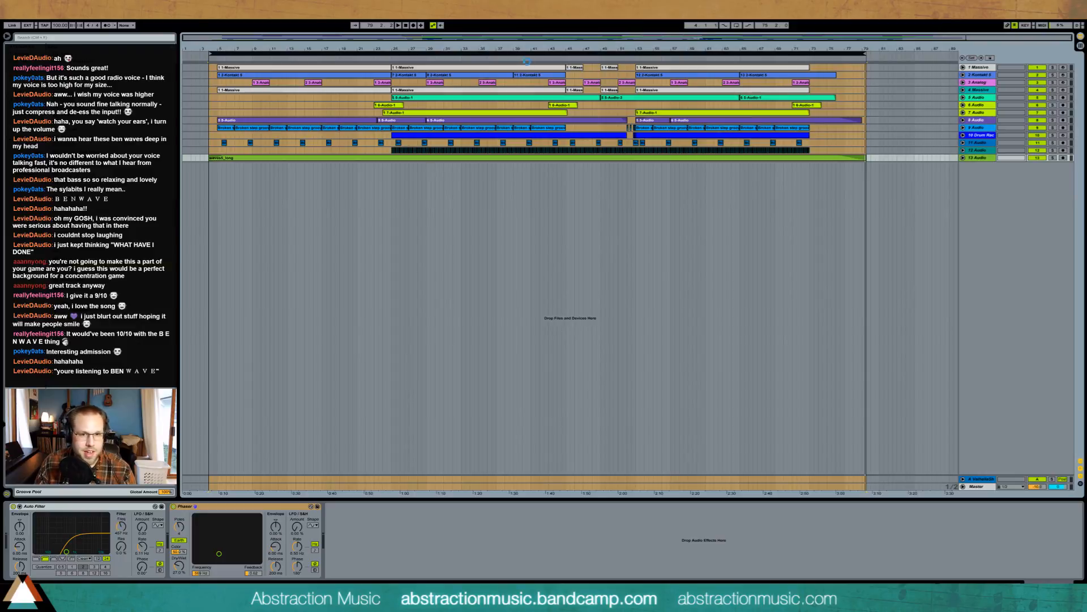
# - Export the selected range to the Desktop as 'Abstraction - Spirit of the Dawn.wav'
pyautogui.hotkey('ctrl', 'shift', 'r')
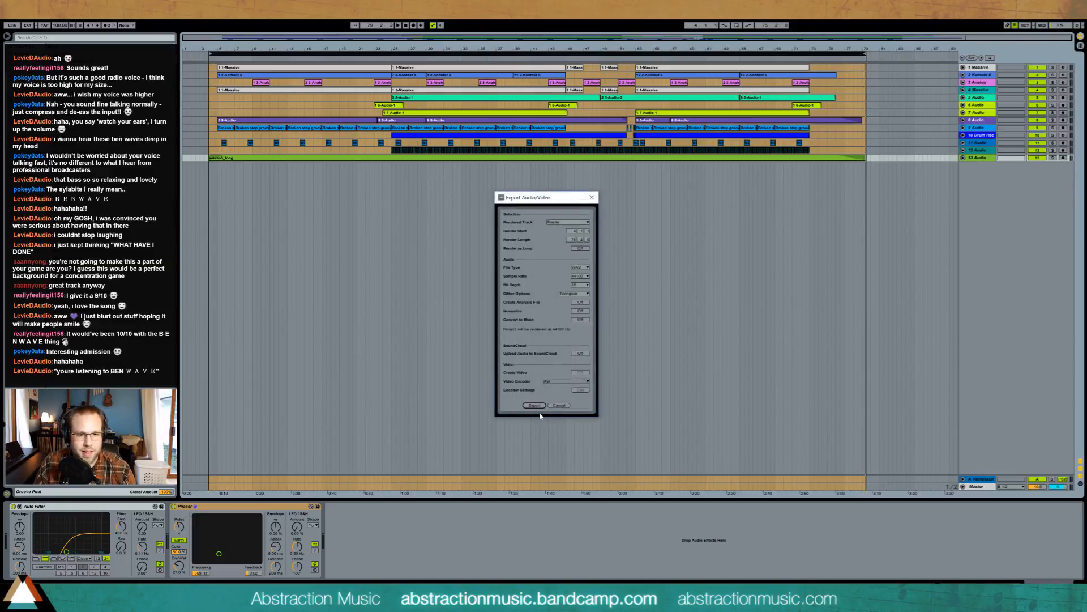
pyautogui.click(539, 406)
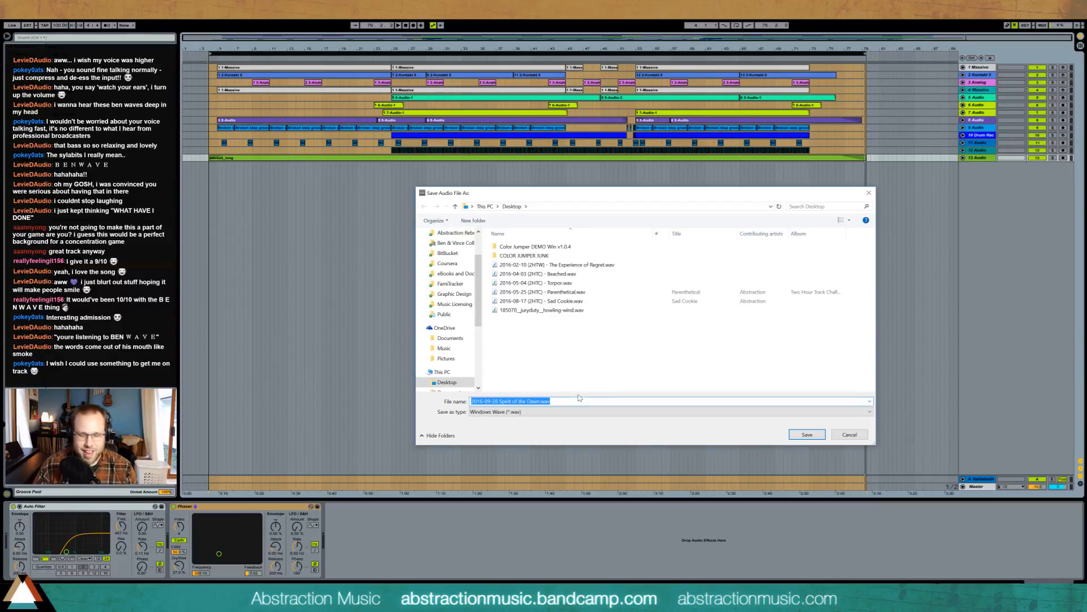
pyautogui.hotkey('ctrl', 'shift', 'Right')
pyautogui.hotkey('ctrl', 'shift', 'Right')
pyautogui.hotkey('ctrl', 'shift', 'Right')
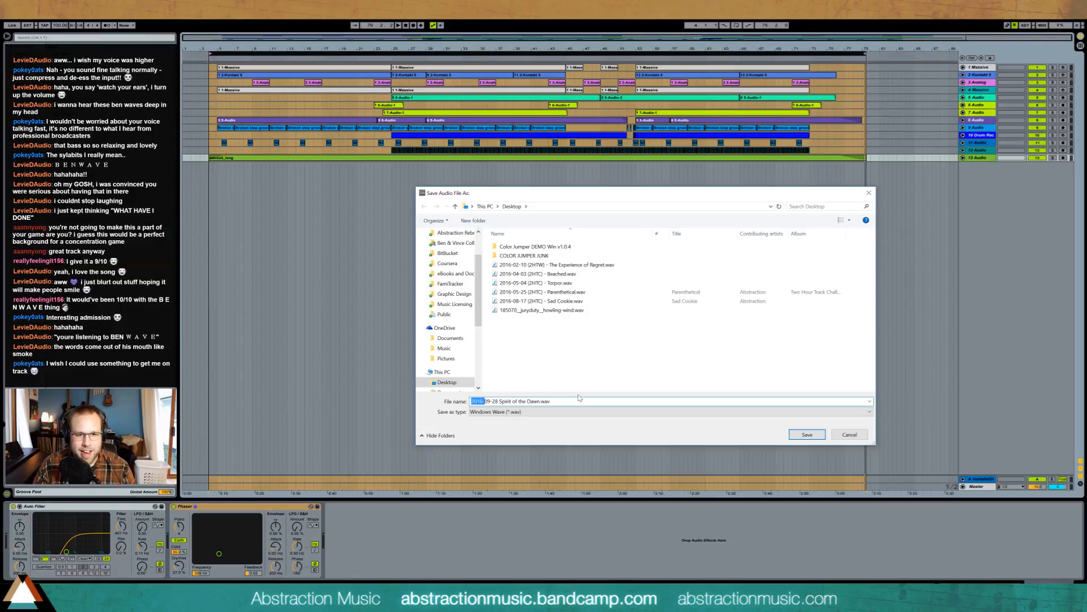
pyautogui.write('Abstraction -')
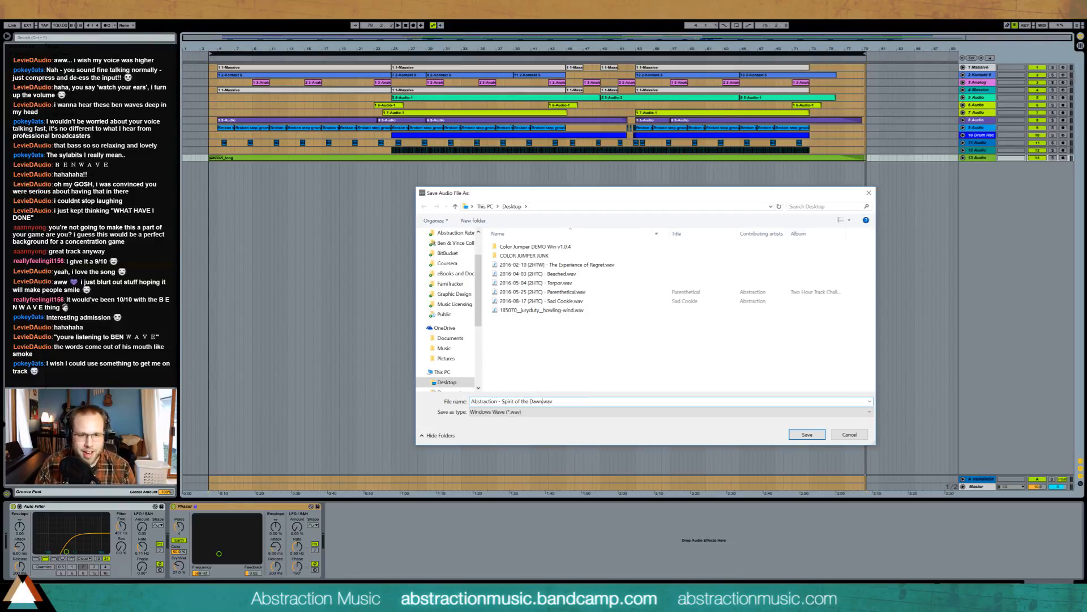
pyautogui.press('Return')
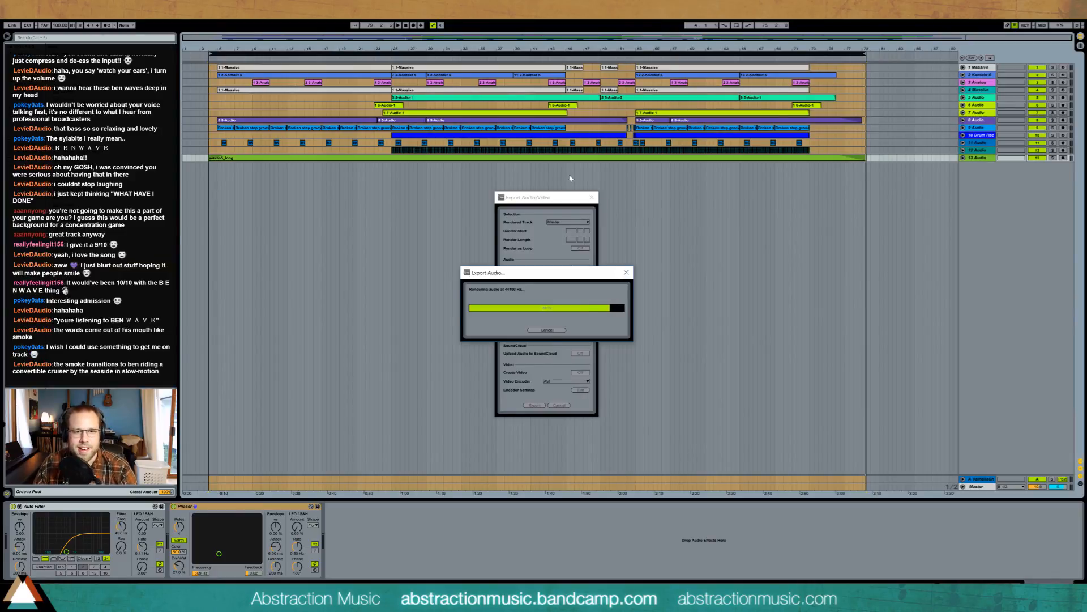
# - Expand track 13 and reselect the full loop range for export
pyautogui.click(963, 158)
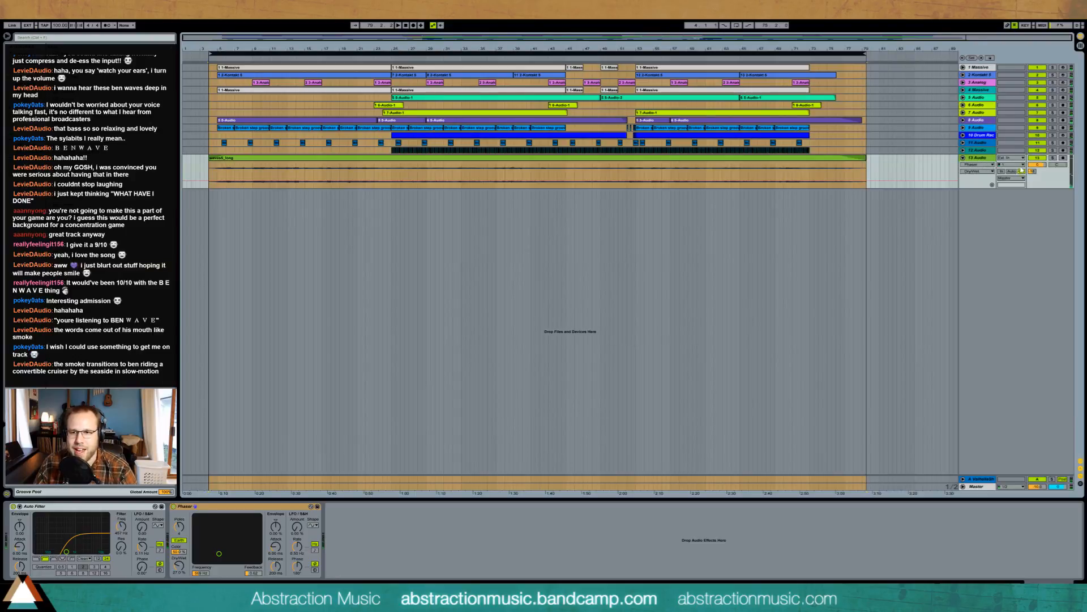
pyautogui.click(712, 79)
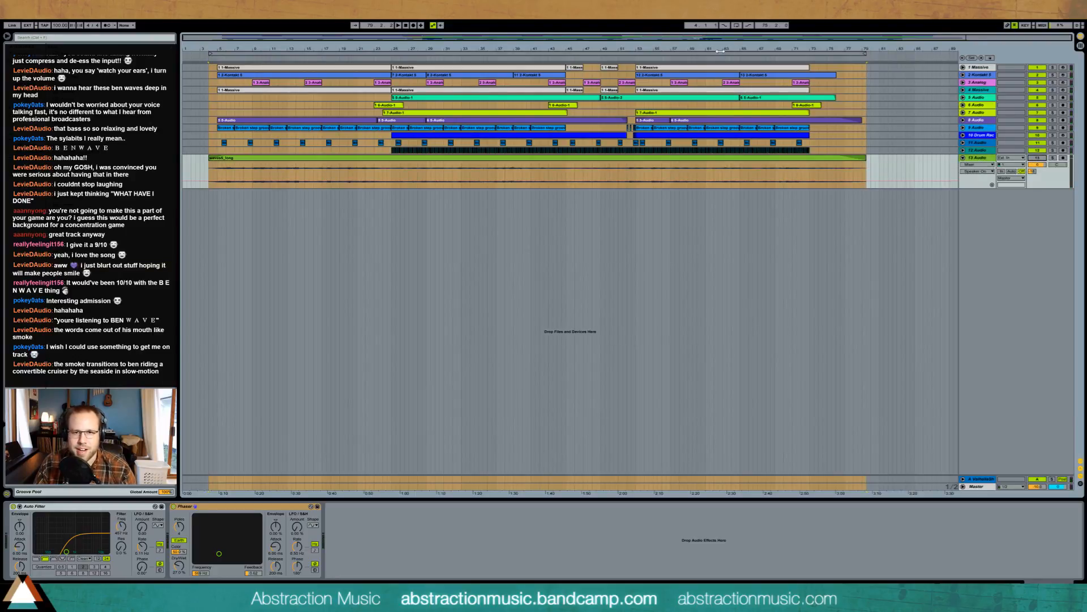
pyautogui.click(720, 51)
# - Render a second version to the Desktop as 'Abstraction - Spirit of the Dawn _NOWAVE.wav'
pyautogui.hotkey('ctrl', 'shift', 'r')
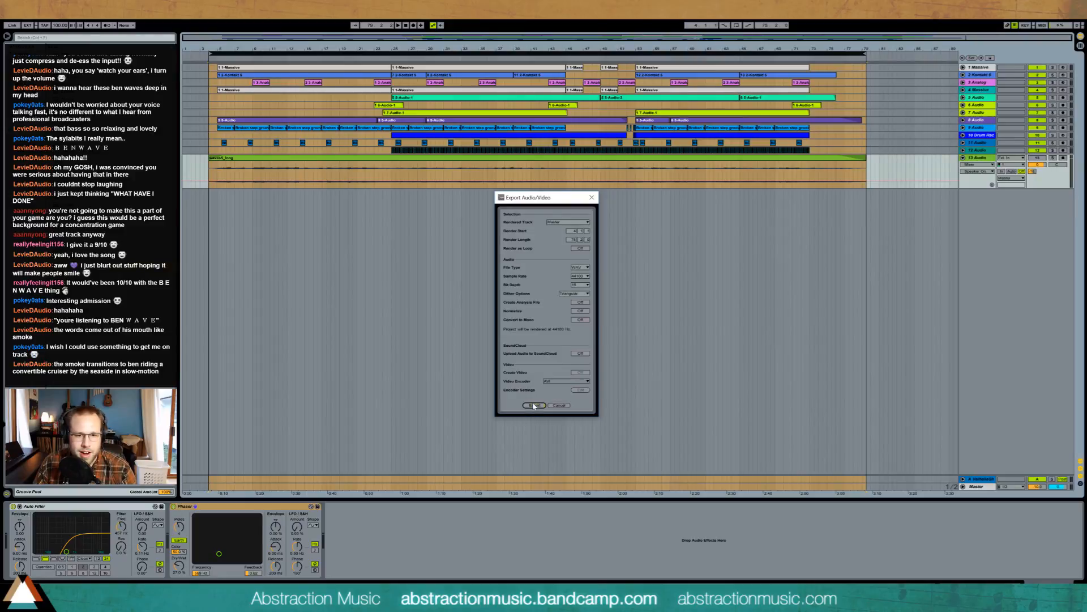
pyautogui.click(533, 406)
pyautogui.click(583, 319)
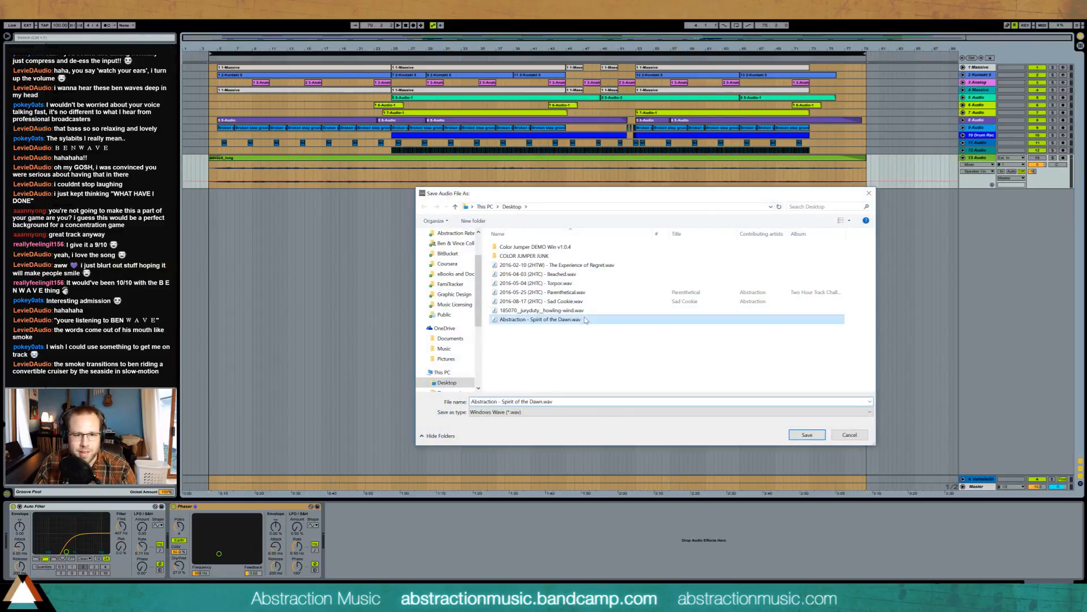
pyautogui.click(544, 401)
pyautogui.click(543, 401)
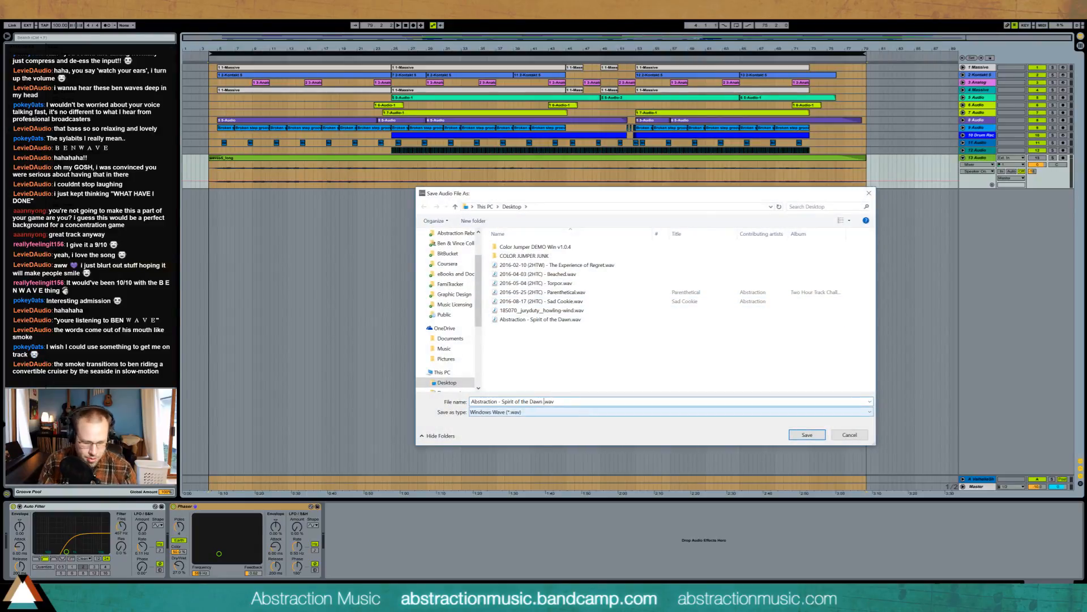
pyautogui.write('(BENWAVE)')
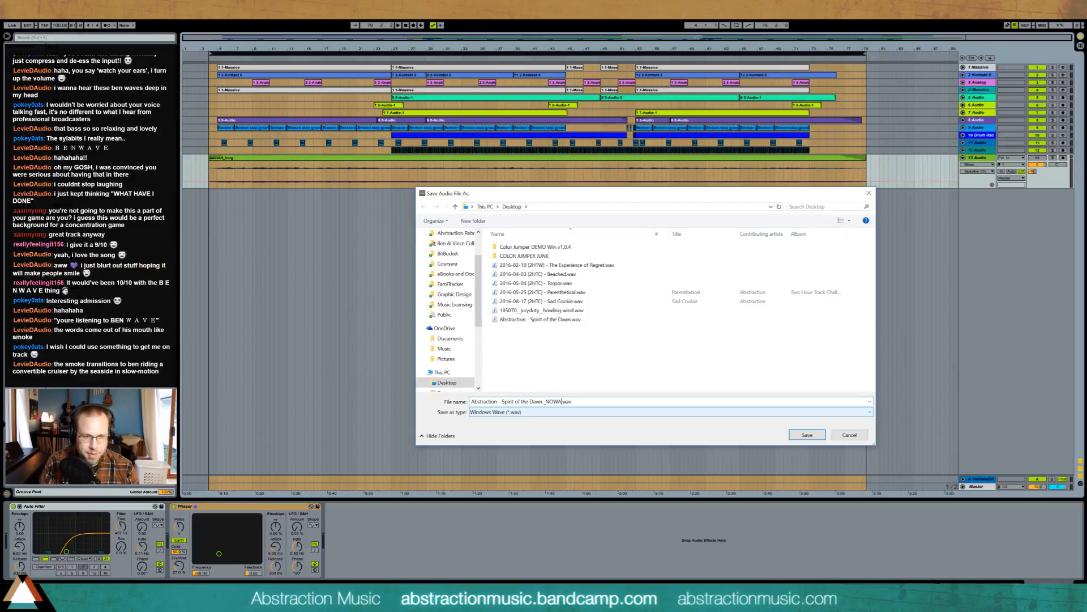
pyautogui.press('Return')
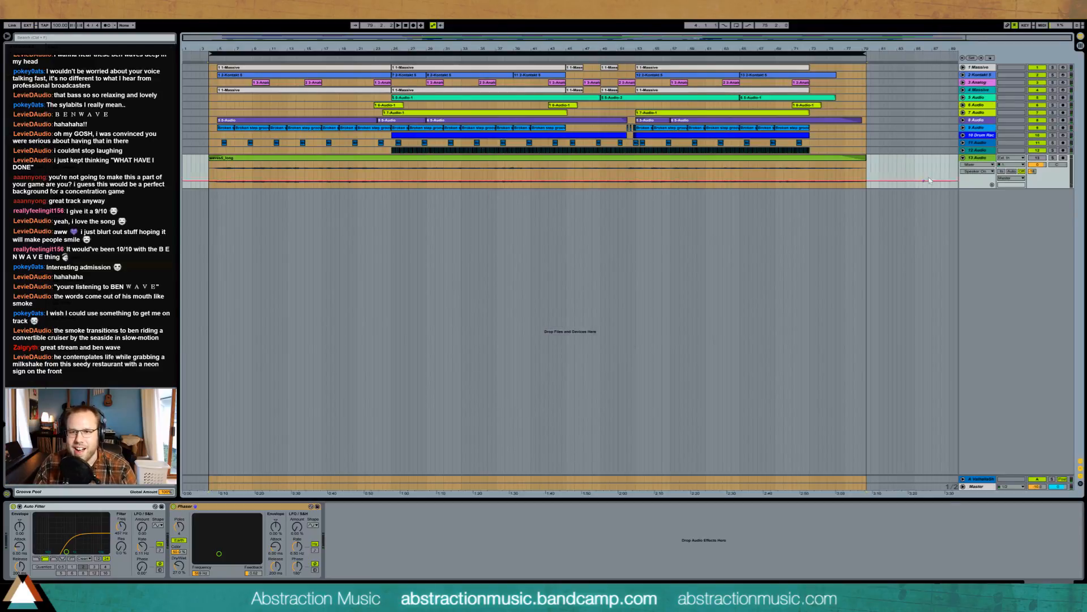
# - Set the loop to bars 5–73, turn looping on and play from around bar 69
pyautogui.click(973, 158)
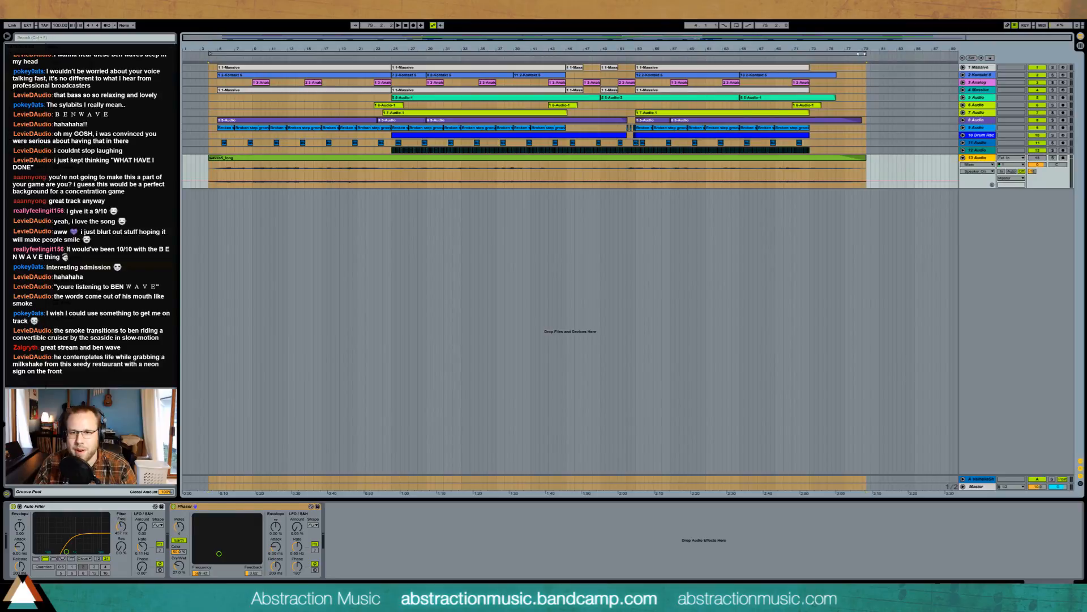
pyautogui.moveTo(864, 53); pyautogui.dragTo(809, 53)
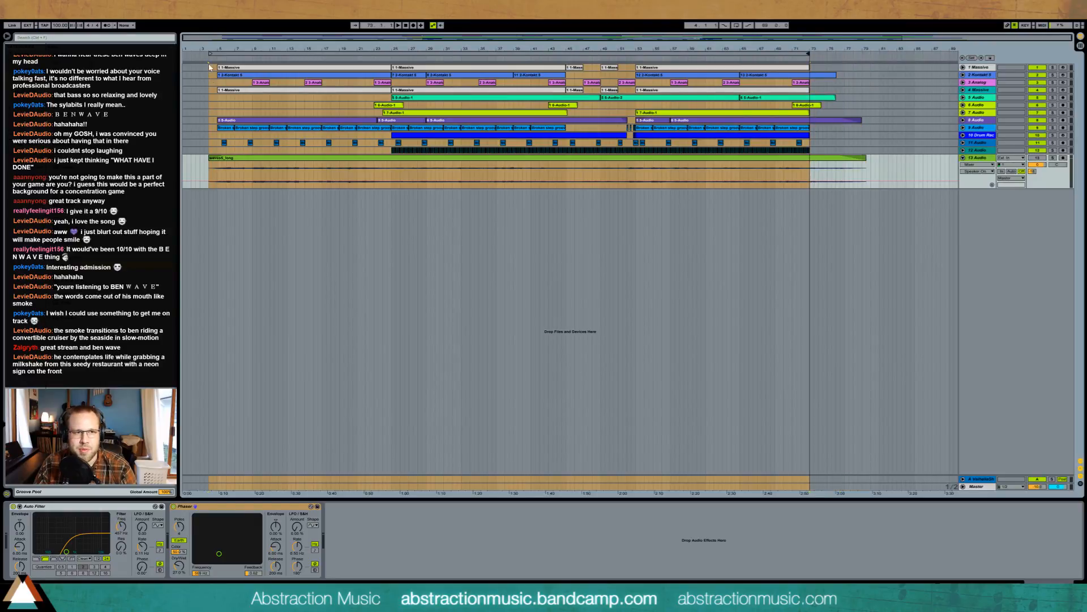
pyautogui.moveTo(210, 53)
pyautogui.mouseDown()
pyautogui.moveTo(392, 53)
pyautogui.moveTo(201, 52)
pyautogui.moveTo(218, 53)
pyautogui.mouseUp()
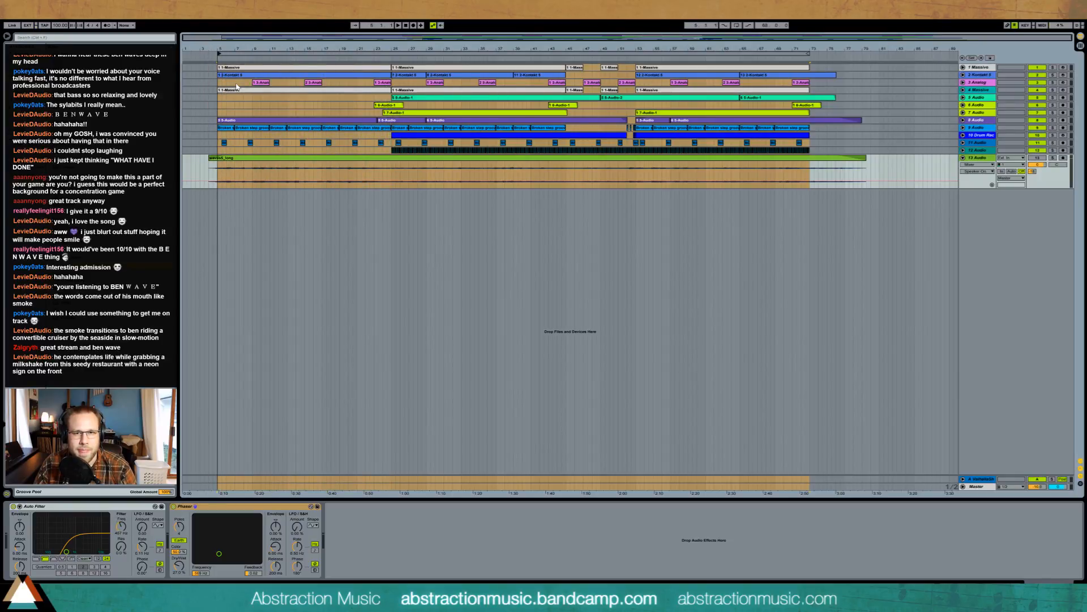
pyautogui.click(738, 25)
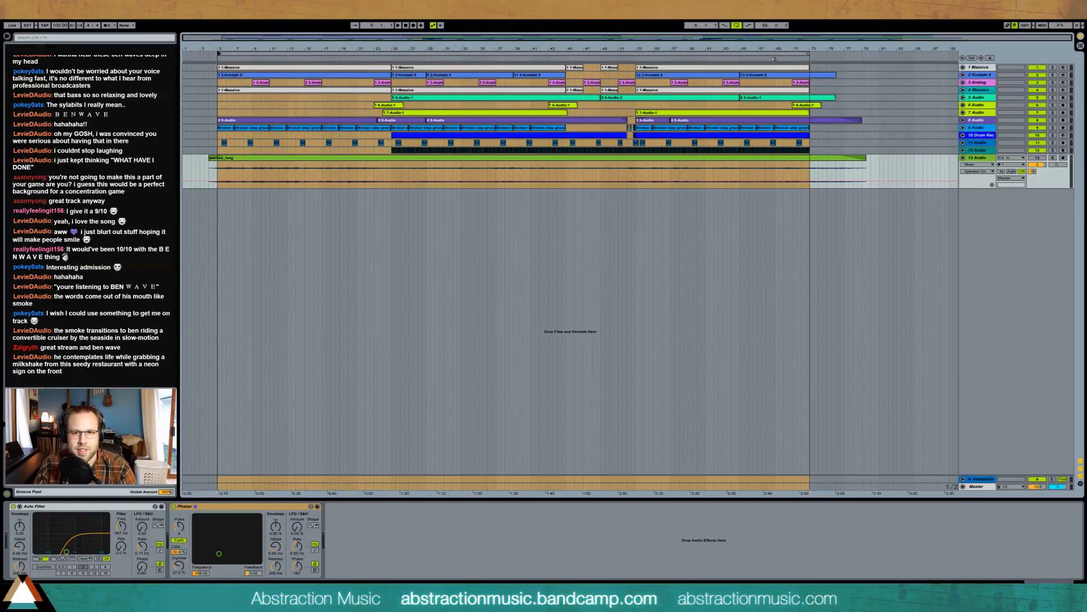
pyautogui.click(773, 58)
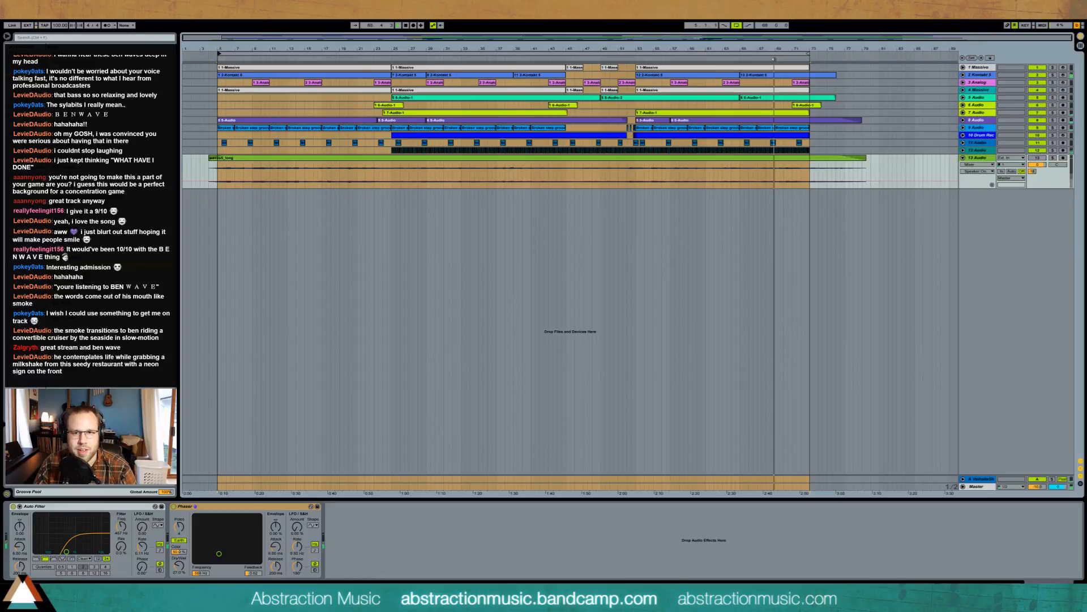
# - Paste a short 6-Audio clip at bar 5 on track 6
pyautogui.click(824, 107)
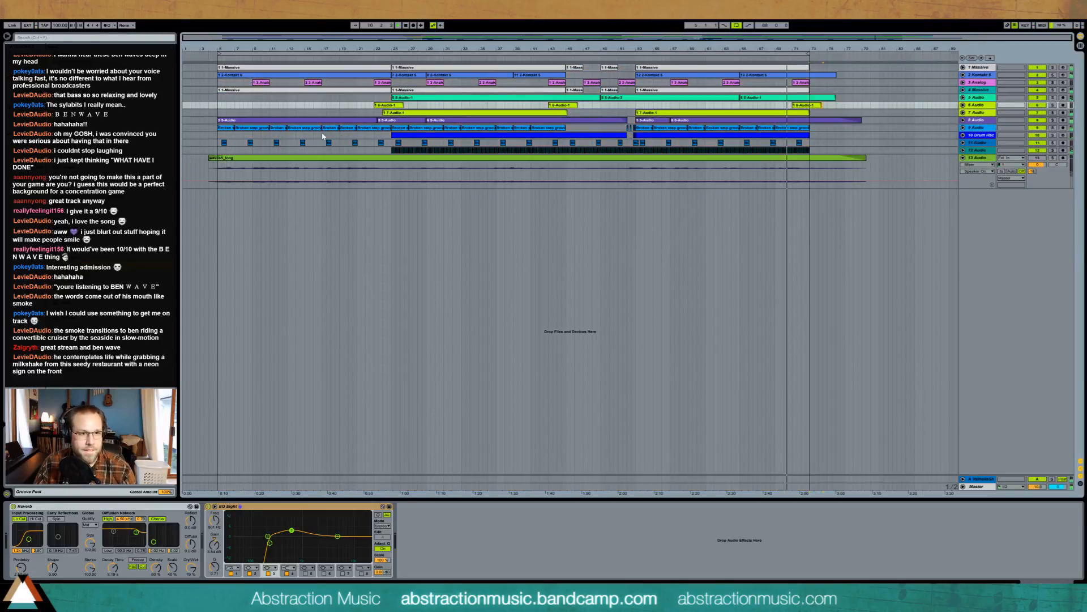
pyautogui.click(218, 106)
pyautogui.hotkey('ctrl', 'v')
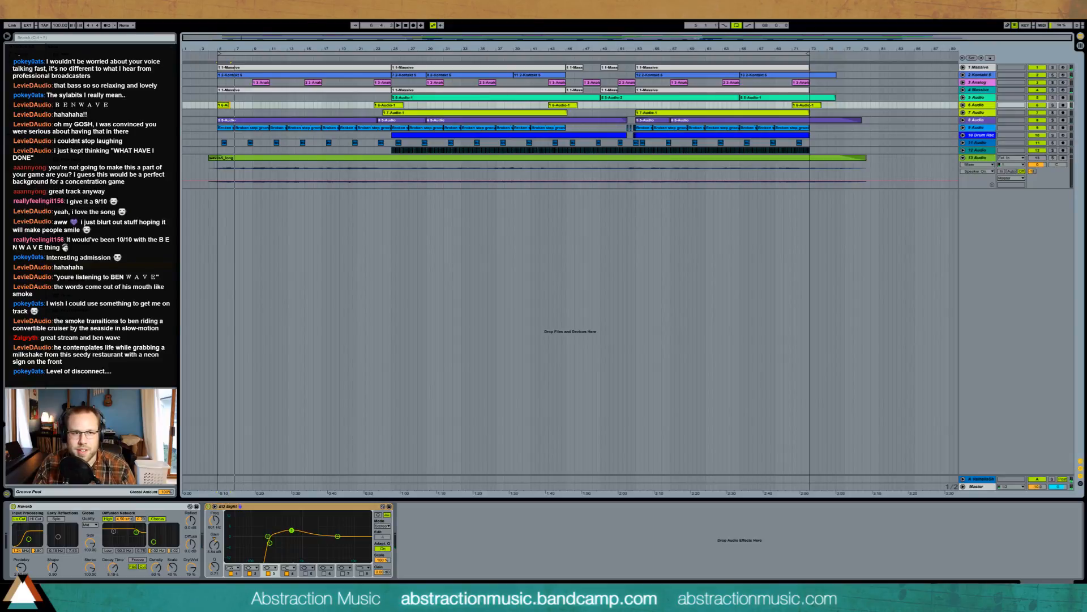
# - Render bars 5–73 to a new NOWAVE-suffixed Spirit of the Dawn WAV on the Desktop
pyautogui.doubleClick(273, 53)
pyautogui.hotkey('ctrl', 'shift', 'r')
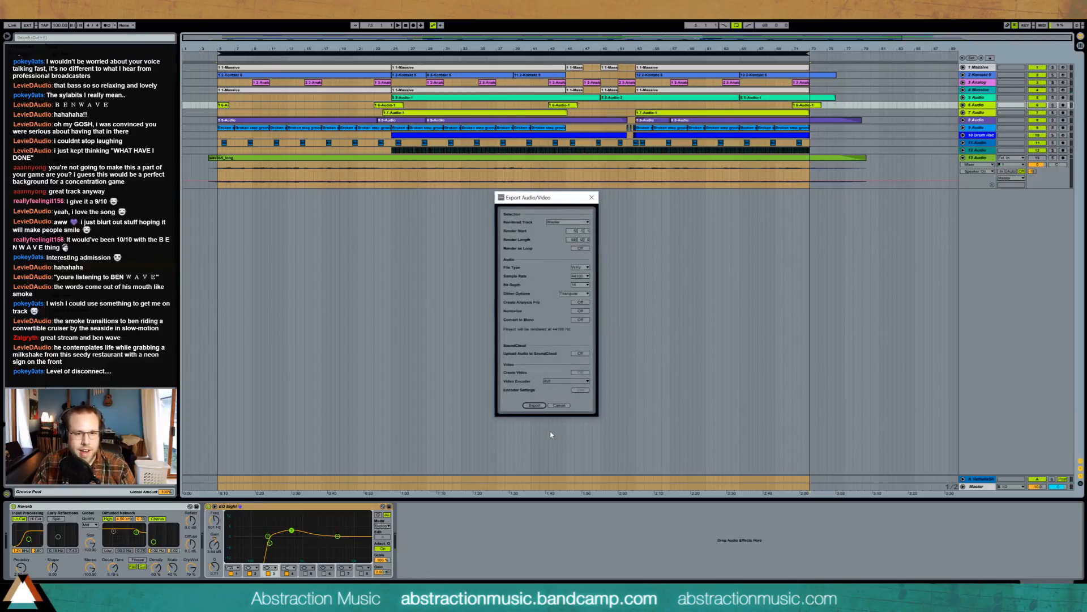
pyautogui.click(534, 405)
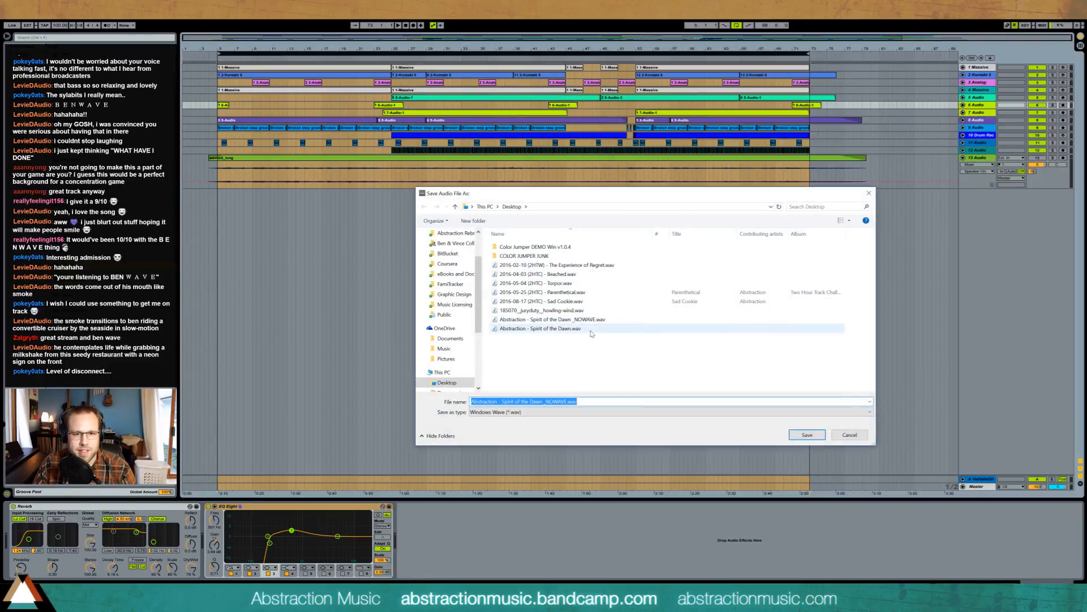
pyautogui.click(592, 330)
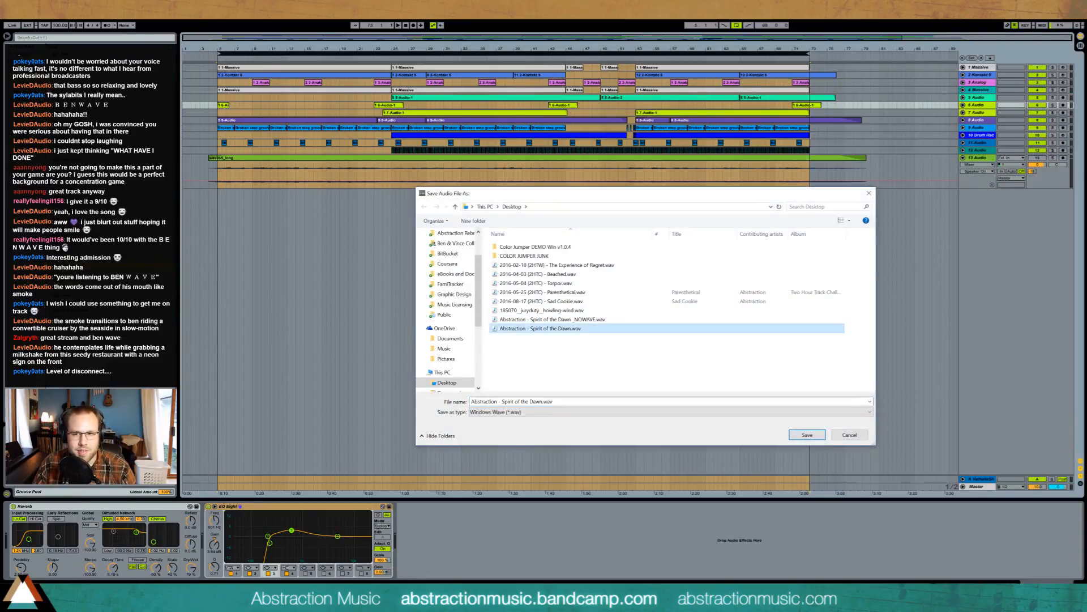
pyautogui.click(543, 401)
pyautogui.click(543, 402)
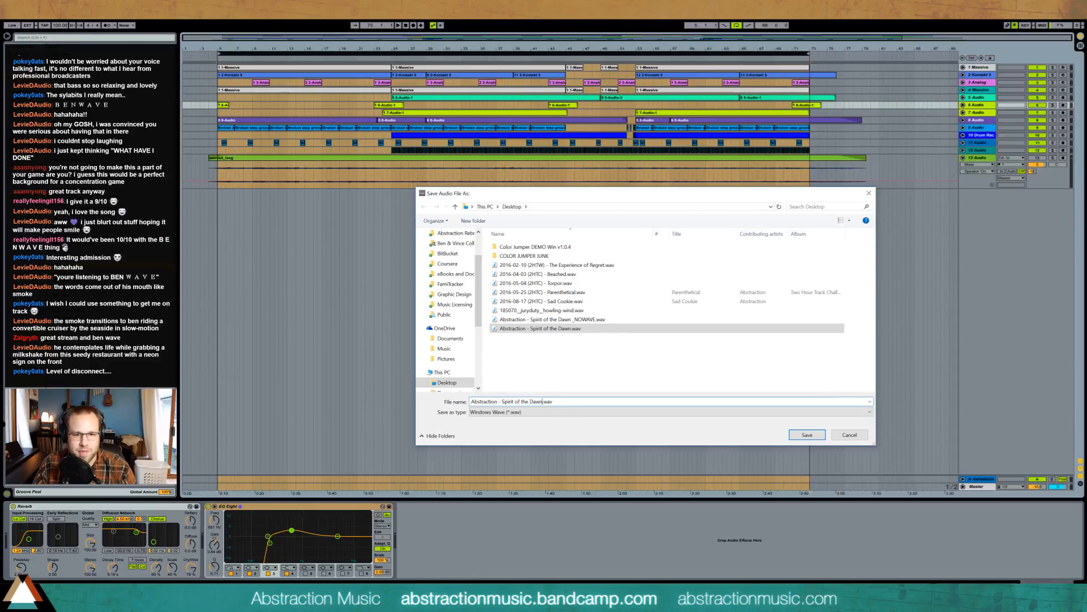
pyautogui.write('_NOWAVE_LO')
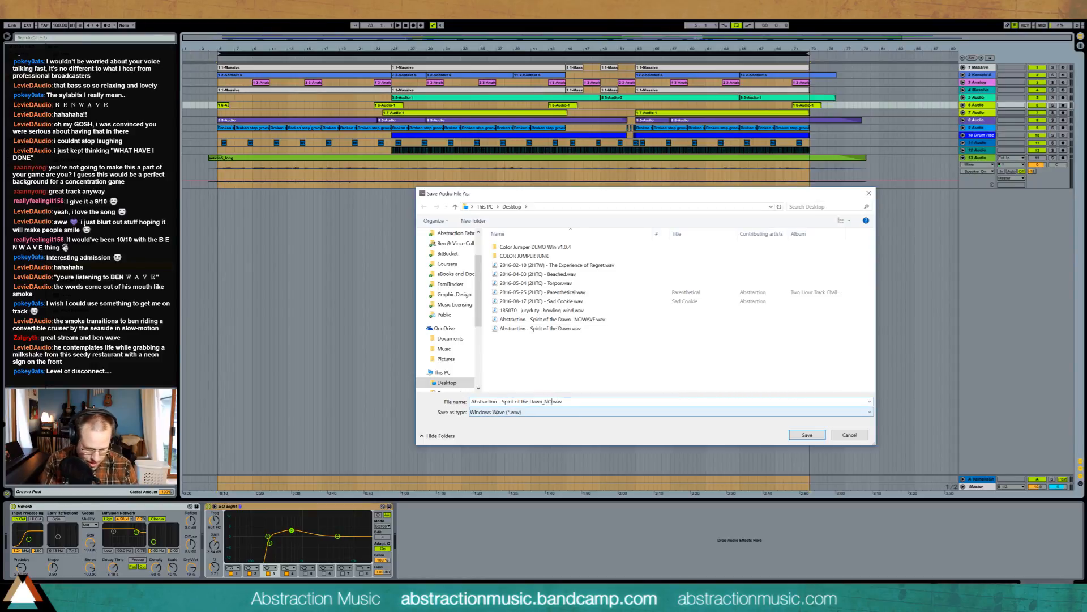
pyautogui.write('UD')
pyautogui.press('Return')
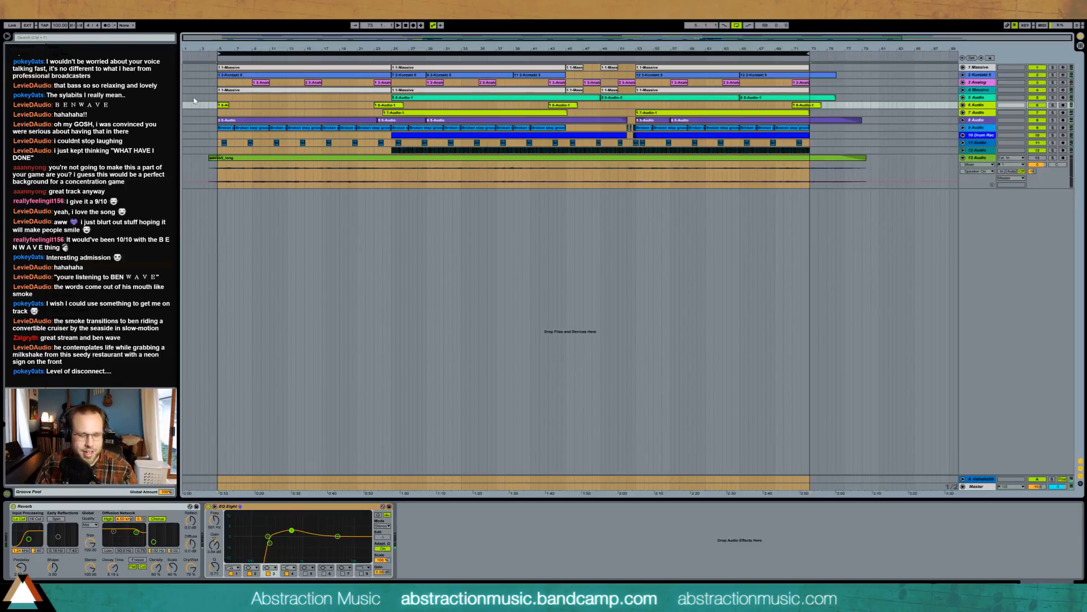
# - Re-export with Render as Loop on, overwriting 'Abstraction - Spirit of the Dawn_NOWAVE_LOOP.wav'
pyautogui.hotkey('ctrl', 'shift', 'r')
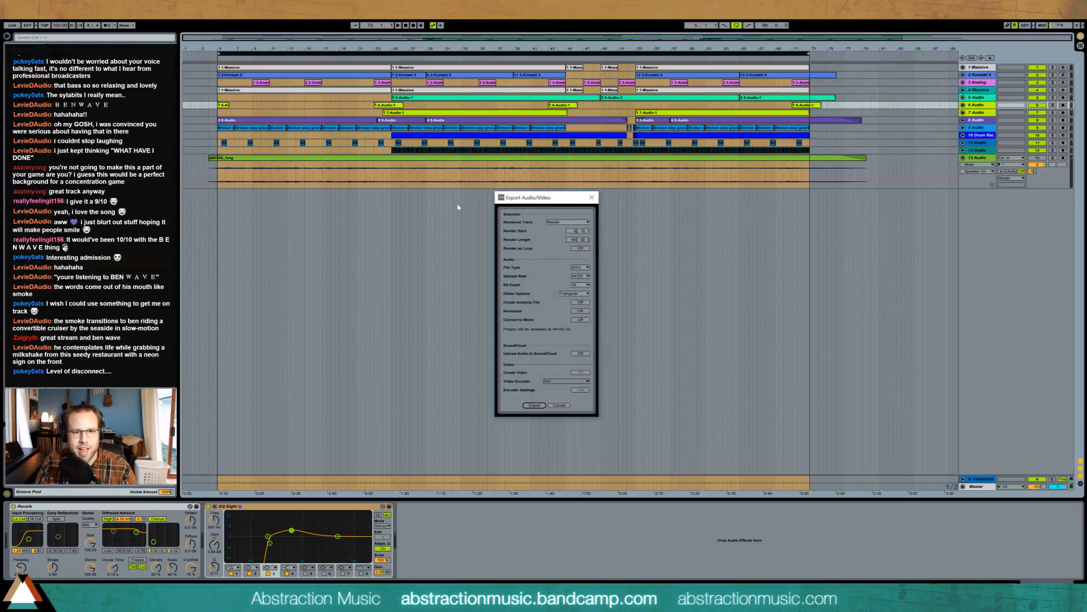
pyautogui.click(581, 248)
pyautogui.click(534, 406)
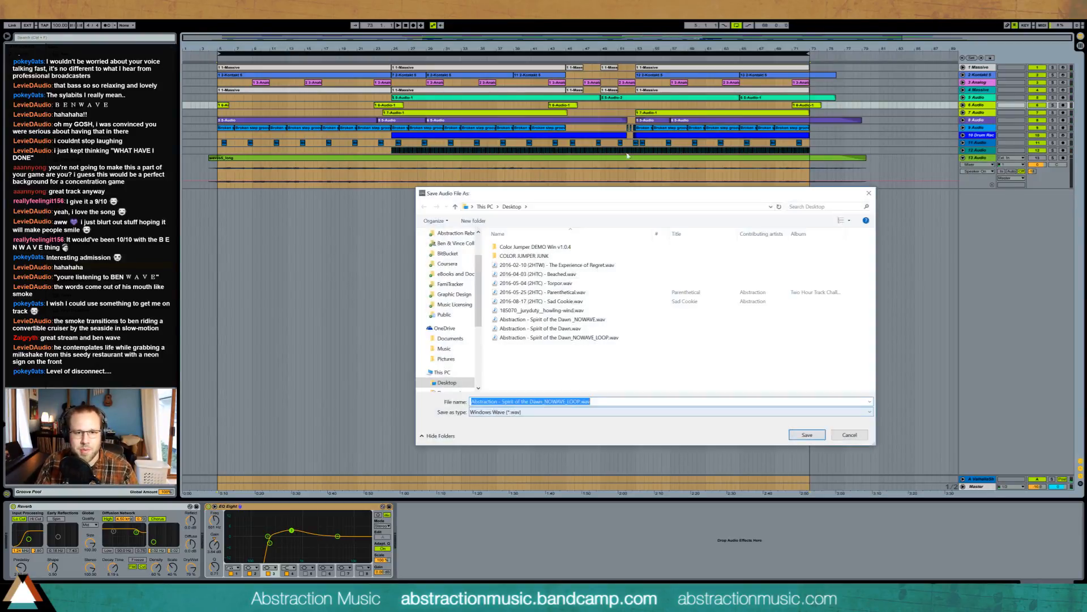
pyautogui.click(806, 433)
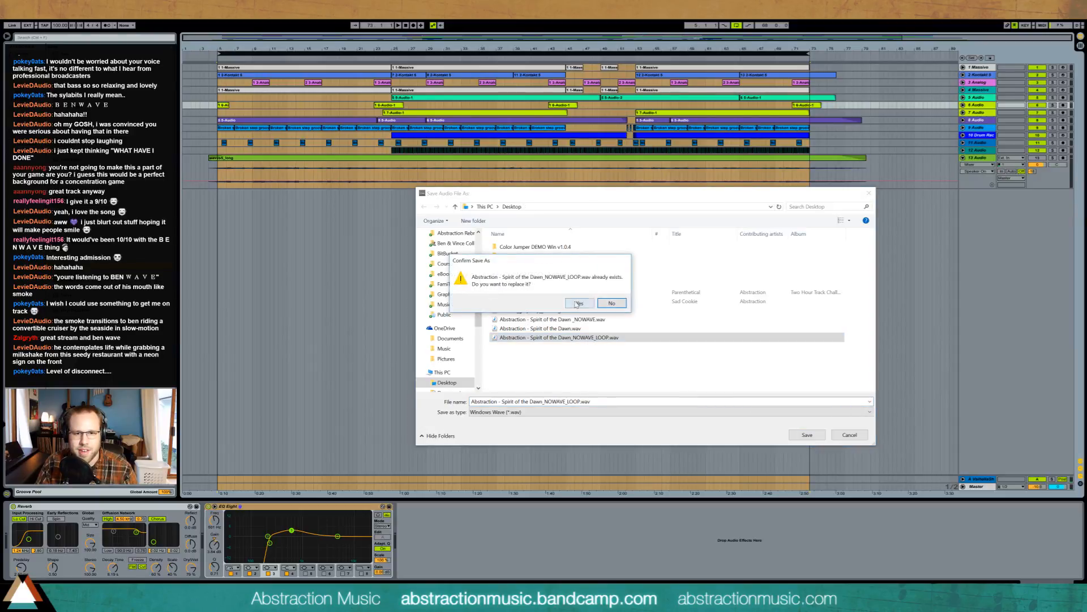
pyautogui.click(578, 304)
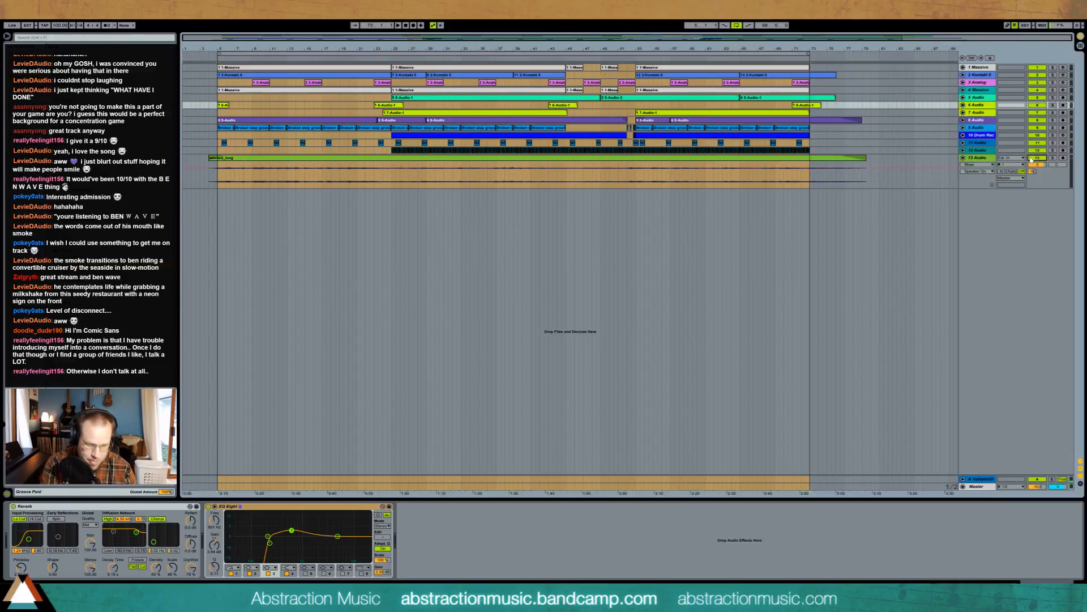
# - Export the loop render as 'Abstraction - Spirit of the Dawn_LOOP.wav', dropping NOWAVE_ from the name
pyautogui.hotkey('ctrl', 'shift', 'r')
pyautogui.press('Return')
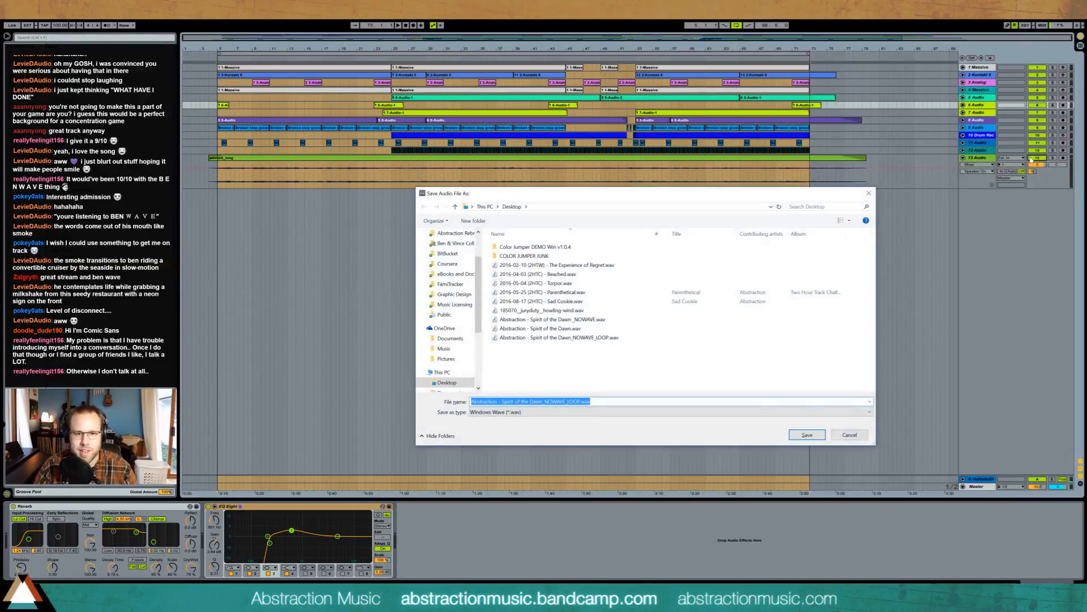
pyautogui.press('Right')
pyautogui.press('Left')
pyautogui.press('Left')
pyautogui.press('Left')
pyautogui.press('Left')
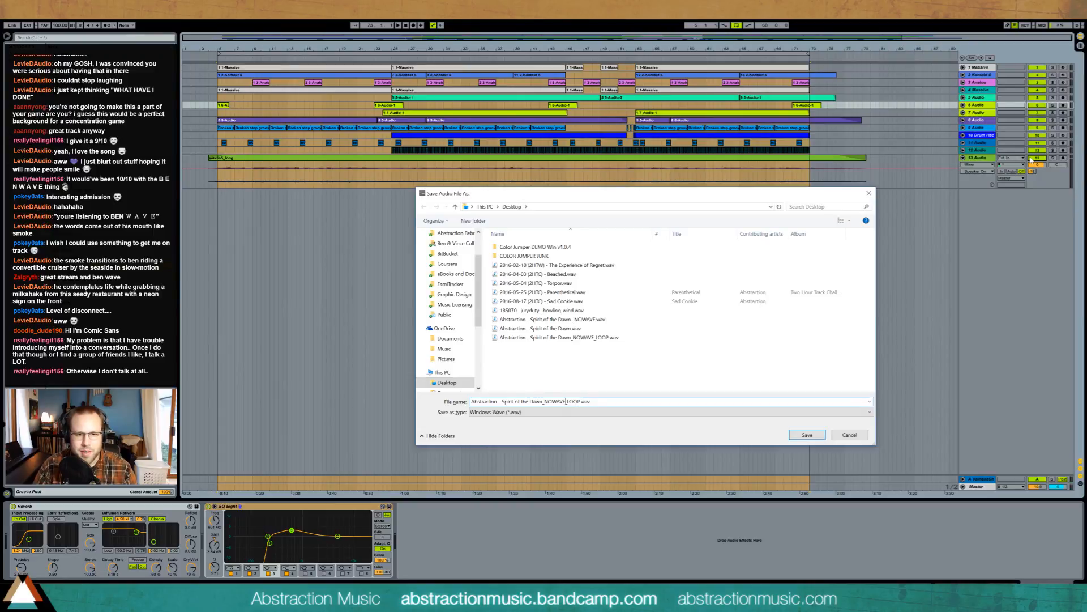
pyautogui.hotkey('ctrl', 'shift', 'Left')
pyautogui.press('BackSpace')
pyautogui.press('BackSpace')
pyautogui.press('Return')
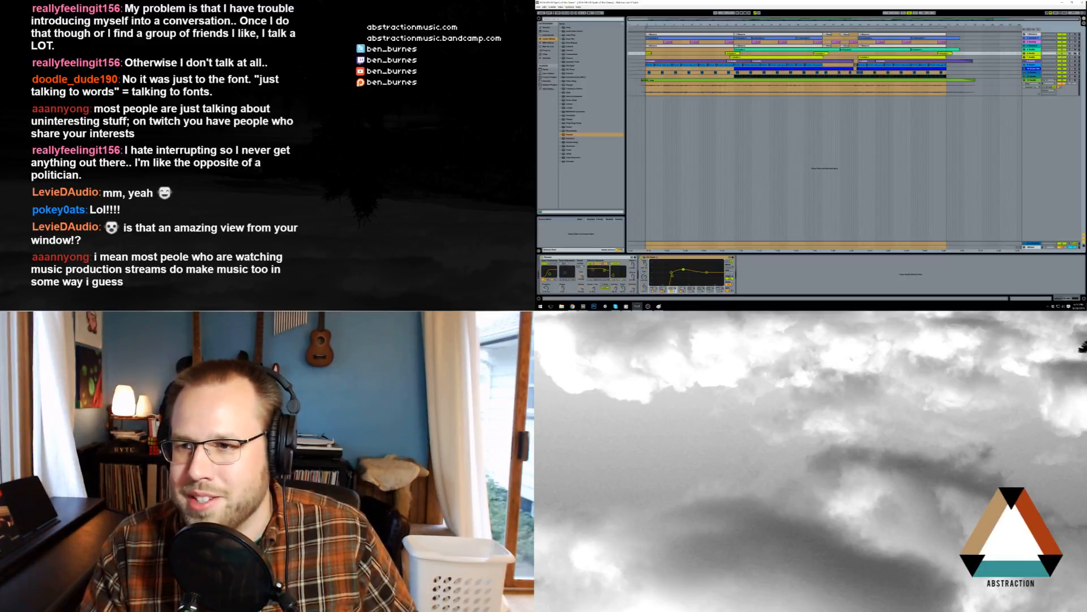
# - Switch away to the streaming software and return focus to the Live arrangement
pyautogui.click(878, 2)
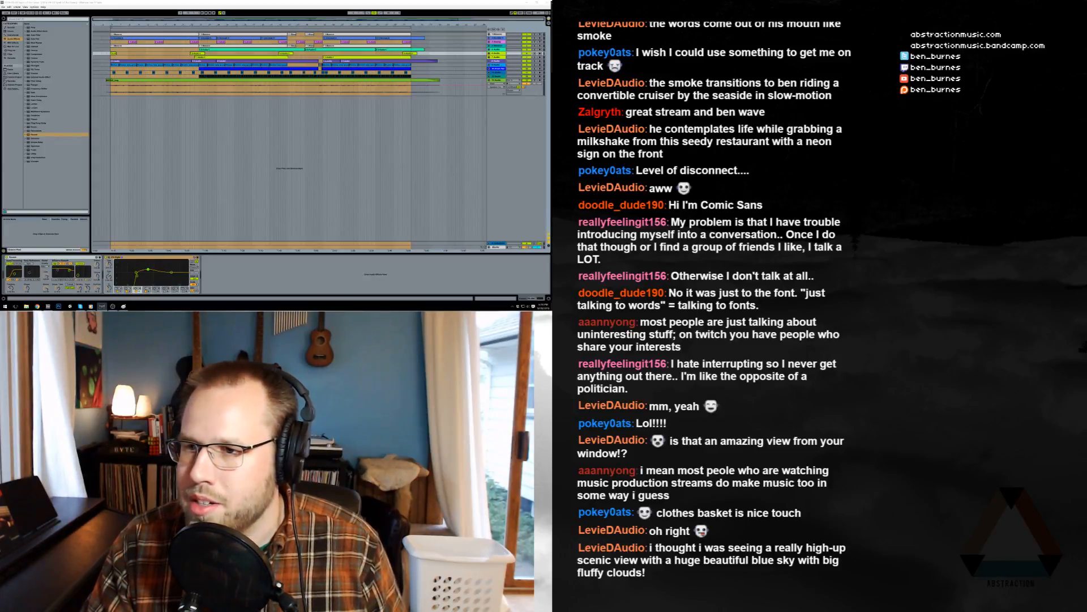
pyautogui.click(352, 9)
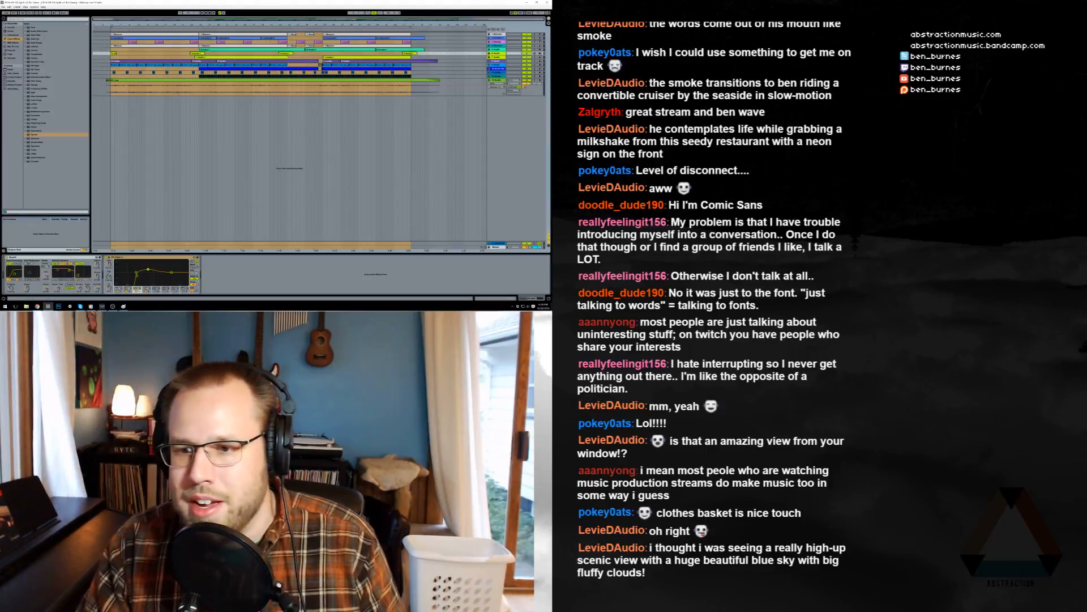
pyautogui.hotkey('alt', 'Tab')
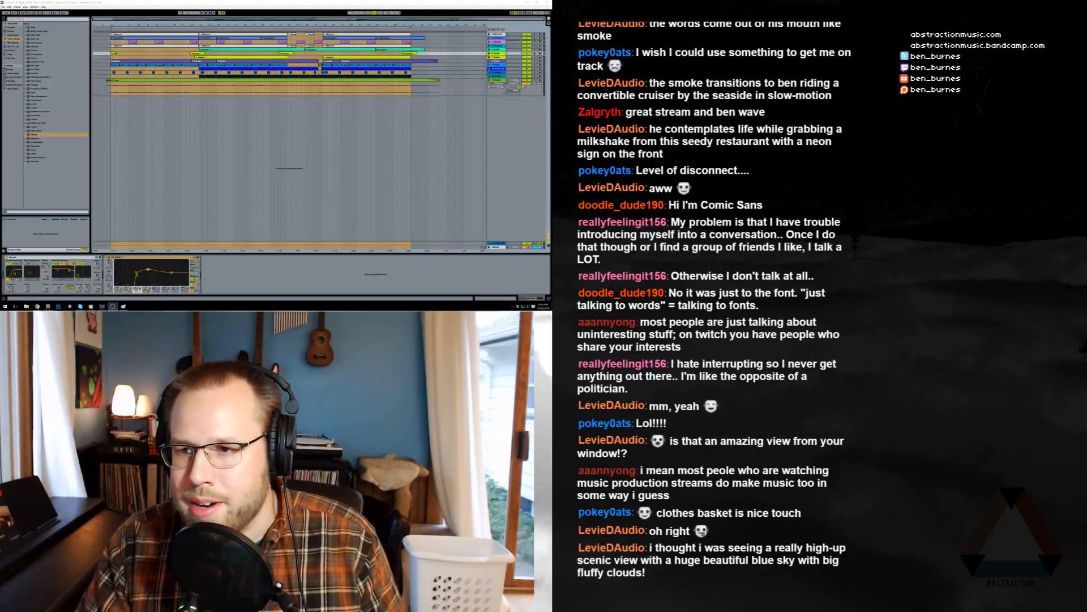
pyautogui.hotkey('alt', 'Tab')
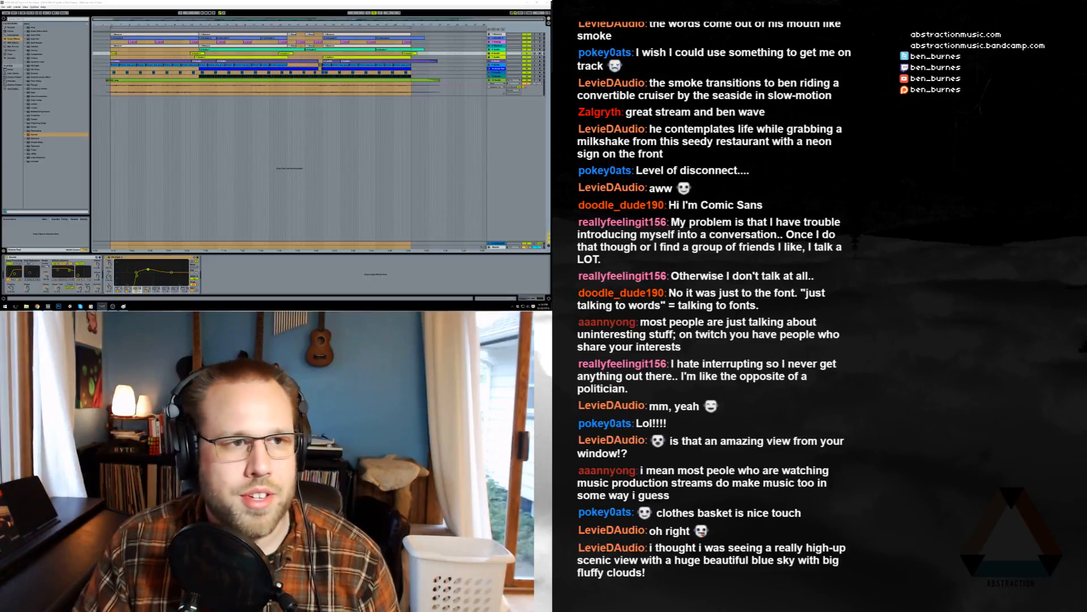
pyautogui.click(309, 131)
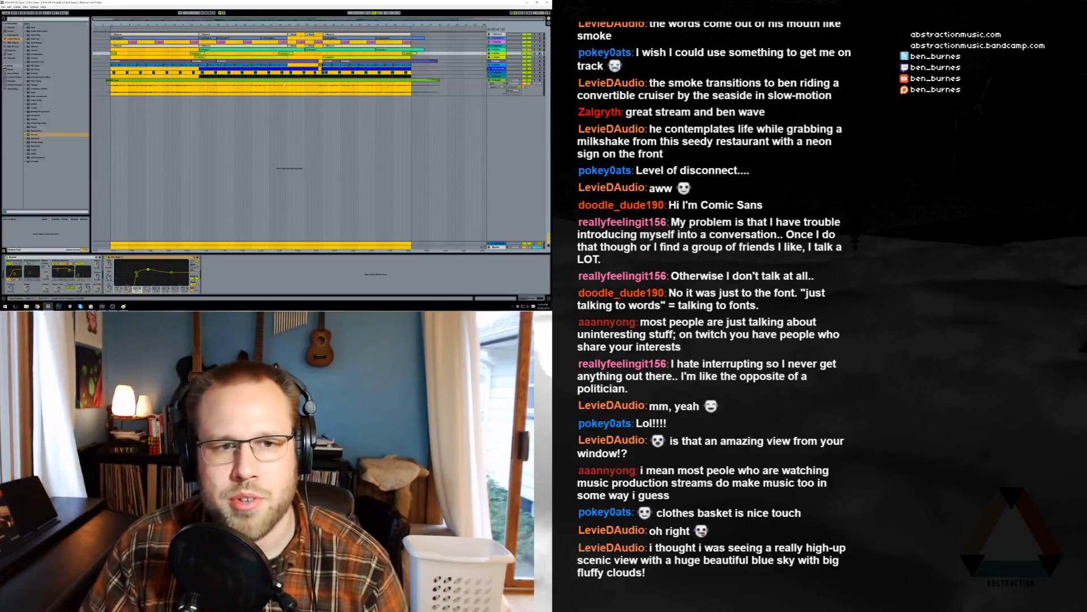
# - Open the recent set Embrace Your Mistakes
pyautogui.click(3, 7)
pyautogui.moveTo(11, 20)
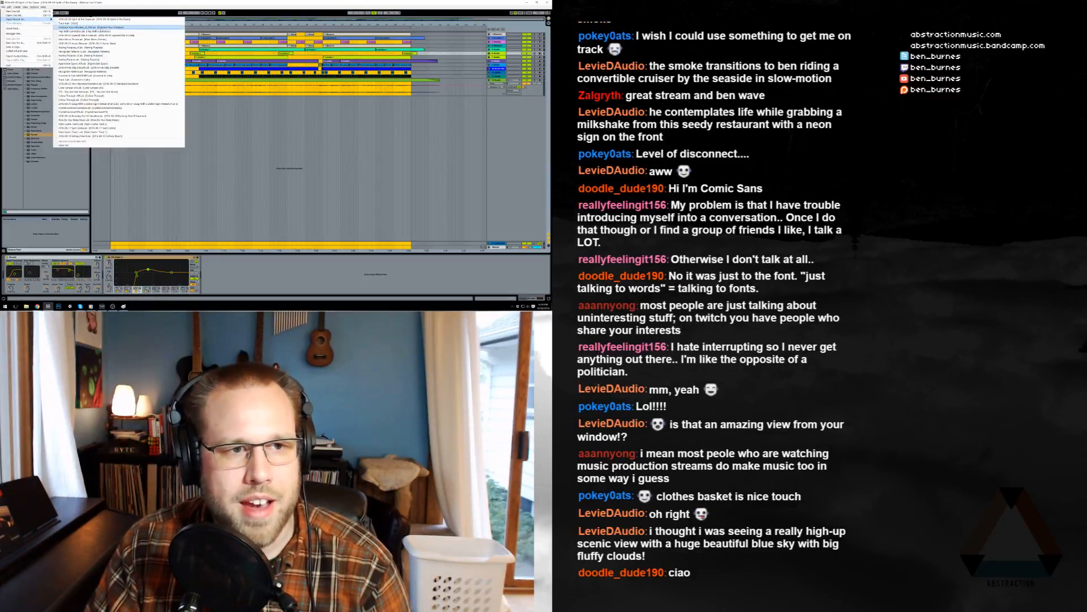
pyautogui.click(91, 26)
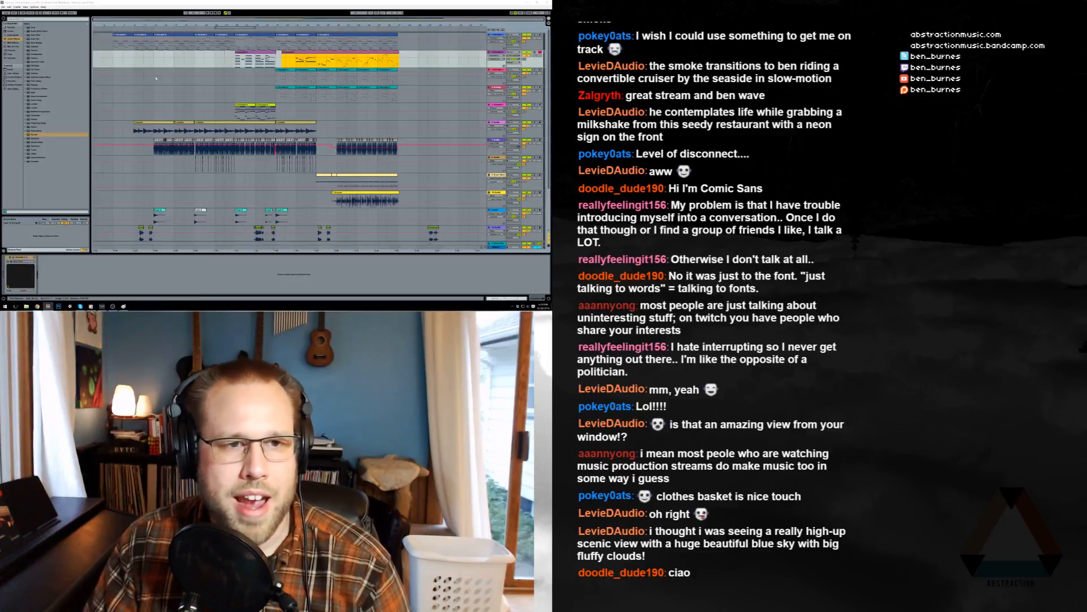
# - Select the top track and play the Embrace Your Mistakes arrangement
pyautogui.click(119, 45)
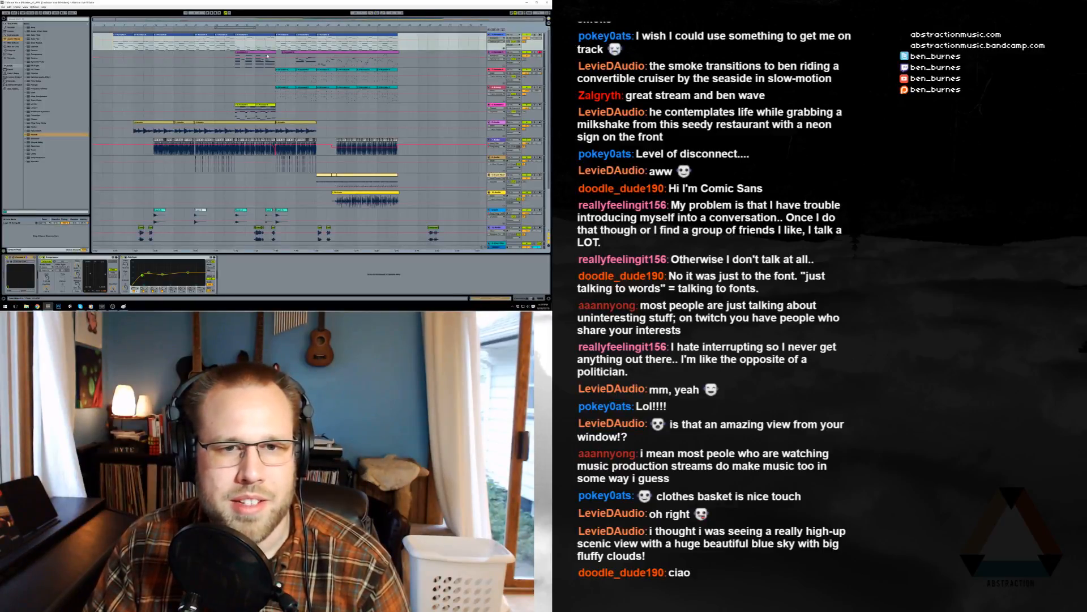
pyautogui.press('space')
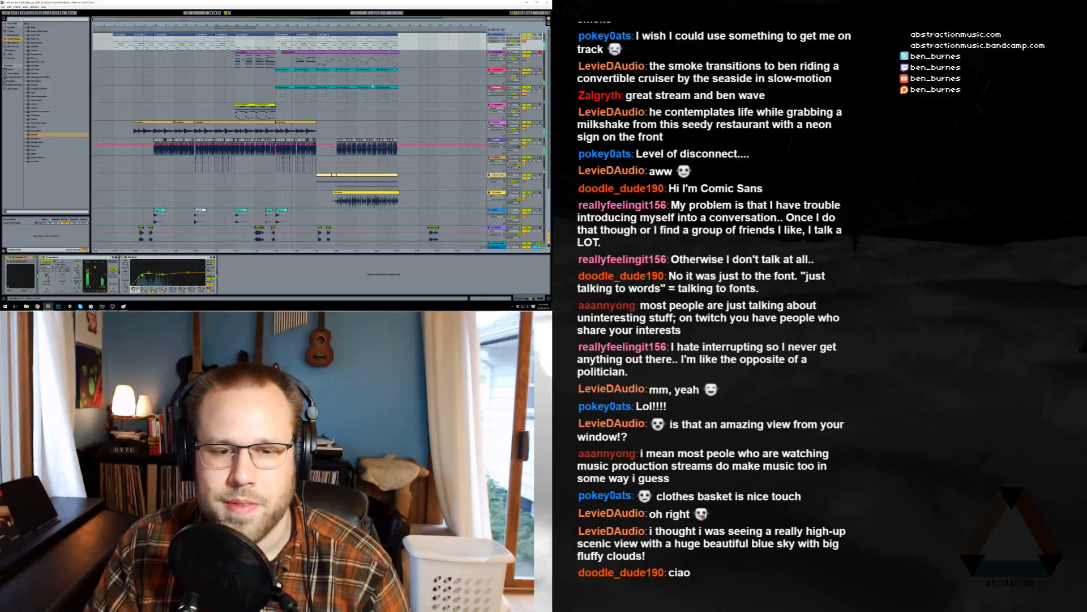
pyautogui.scroll(-1, 366, 89)
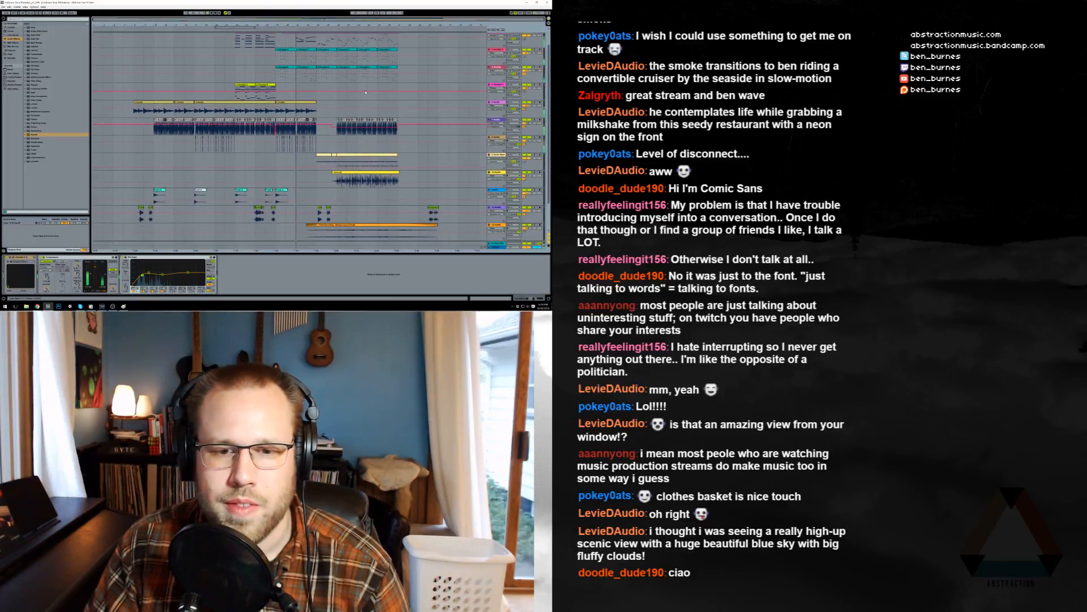
pyautogui.scroll(1, 366, 91)
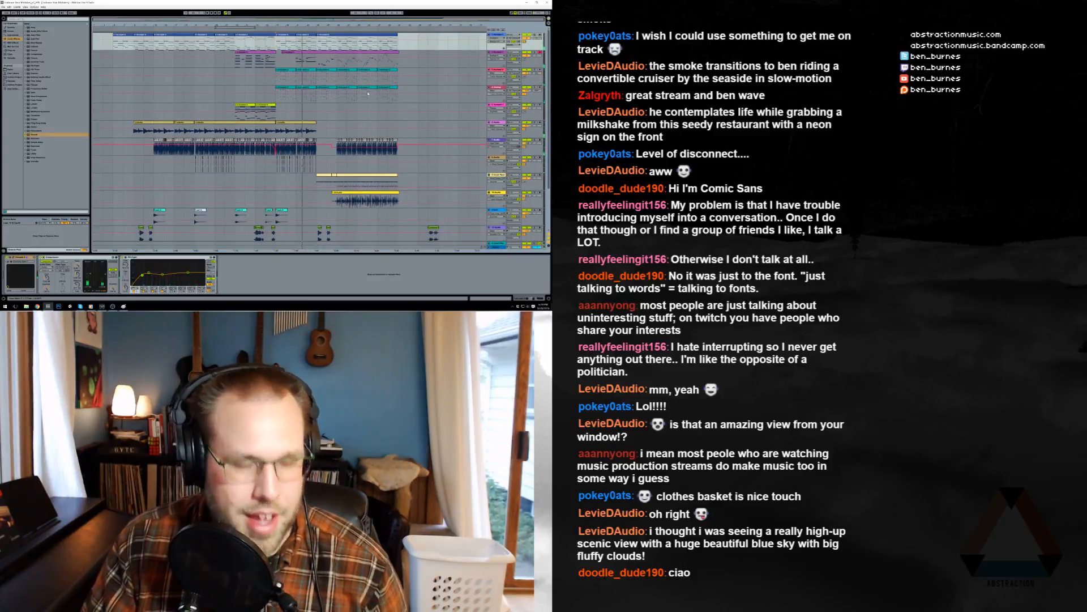
# - Minimize Live and move the GOPR0407 icon up into the empty desktop slot
pyautogui.click(527, 3)
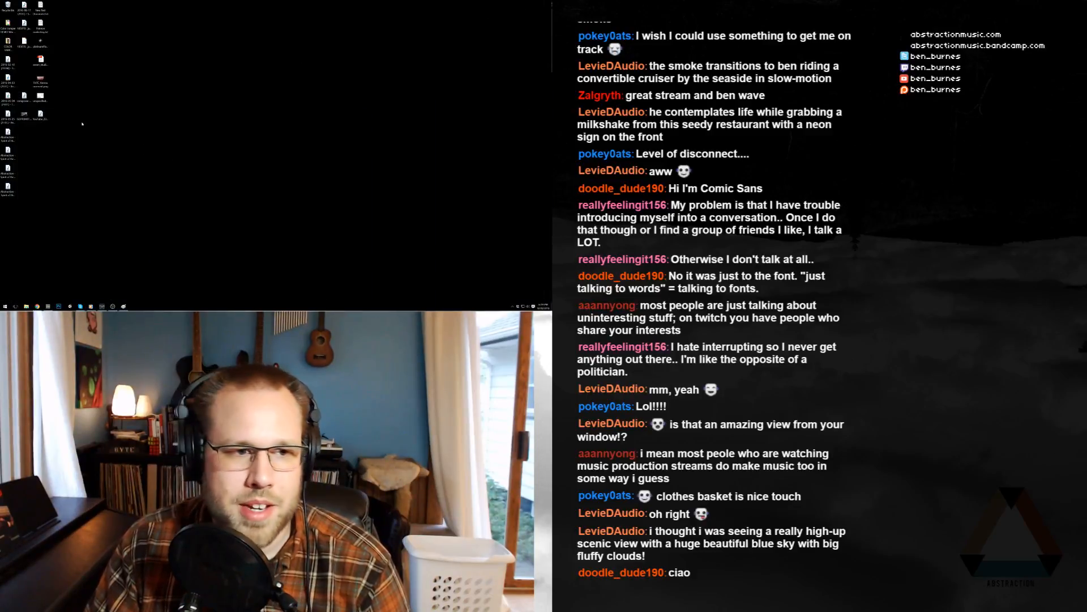
pyautogui.click(24, 116)
pyautogui.moveTo(25, 64); pyautogui.dragTo(25, 64)
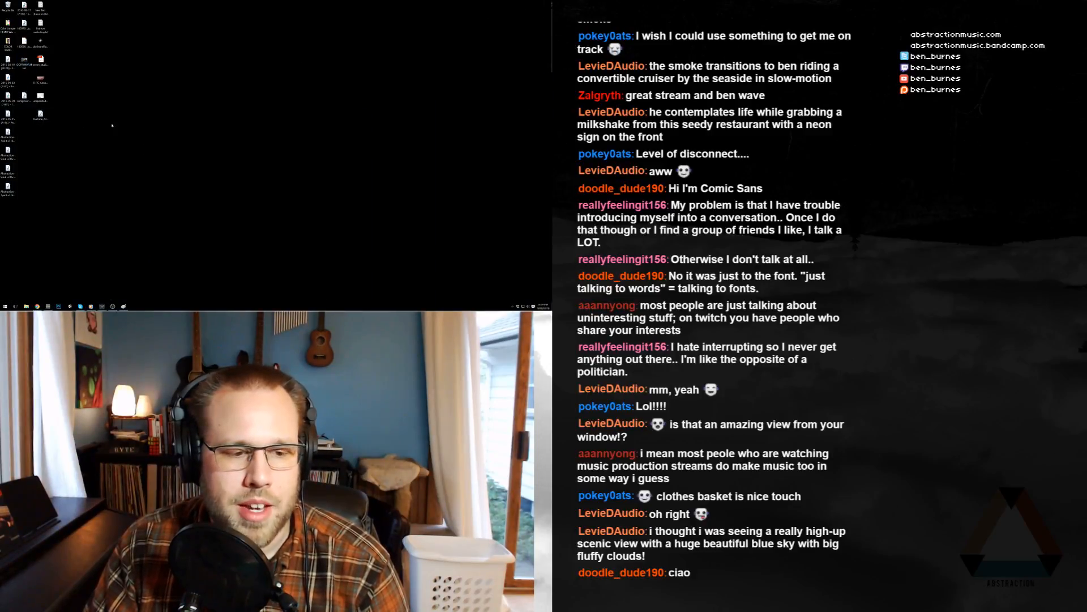
# - Move the four Abstraction file icons two slots lower on the desktop
pyautogui.moveTo(48, 219); pyautogui.dragTo(4, 129)
pyautogui.moveTo(8, 134); pyautogui.dragTo(8, 170)
pyautogui.click(442, 116)
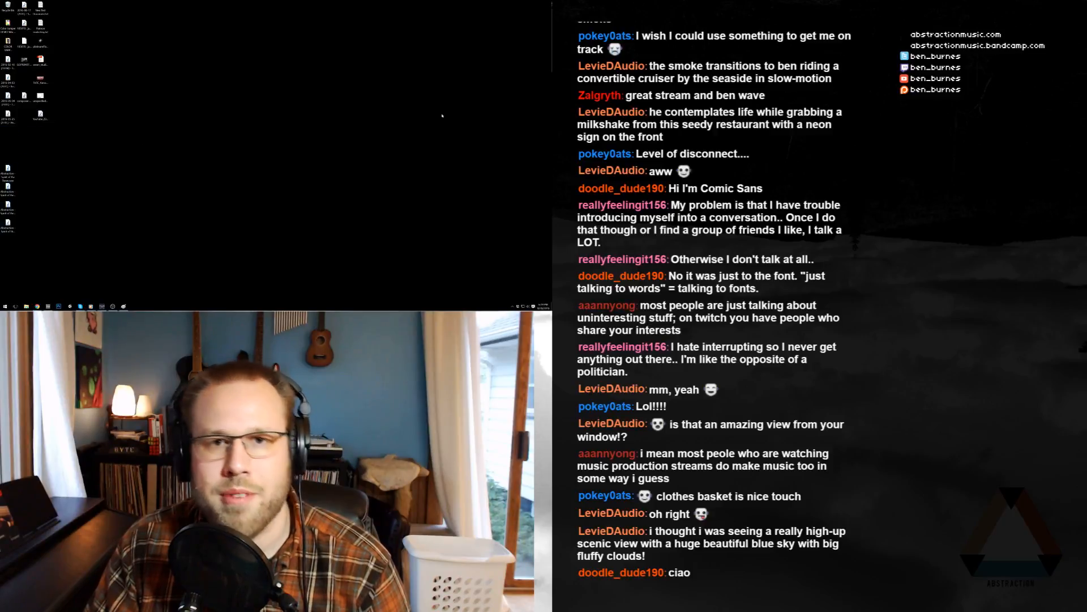